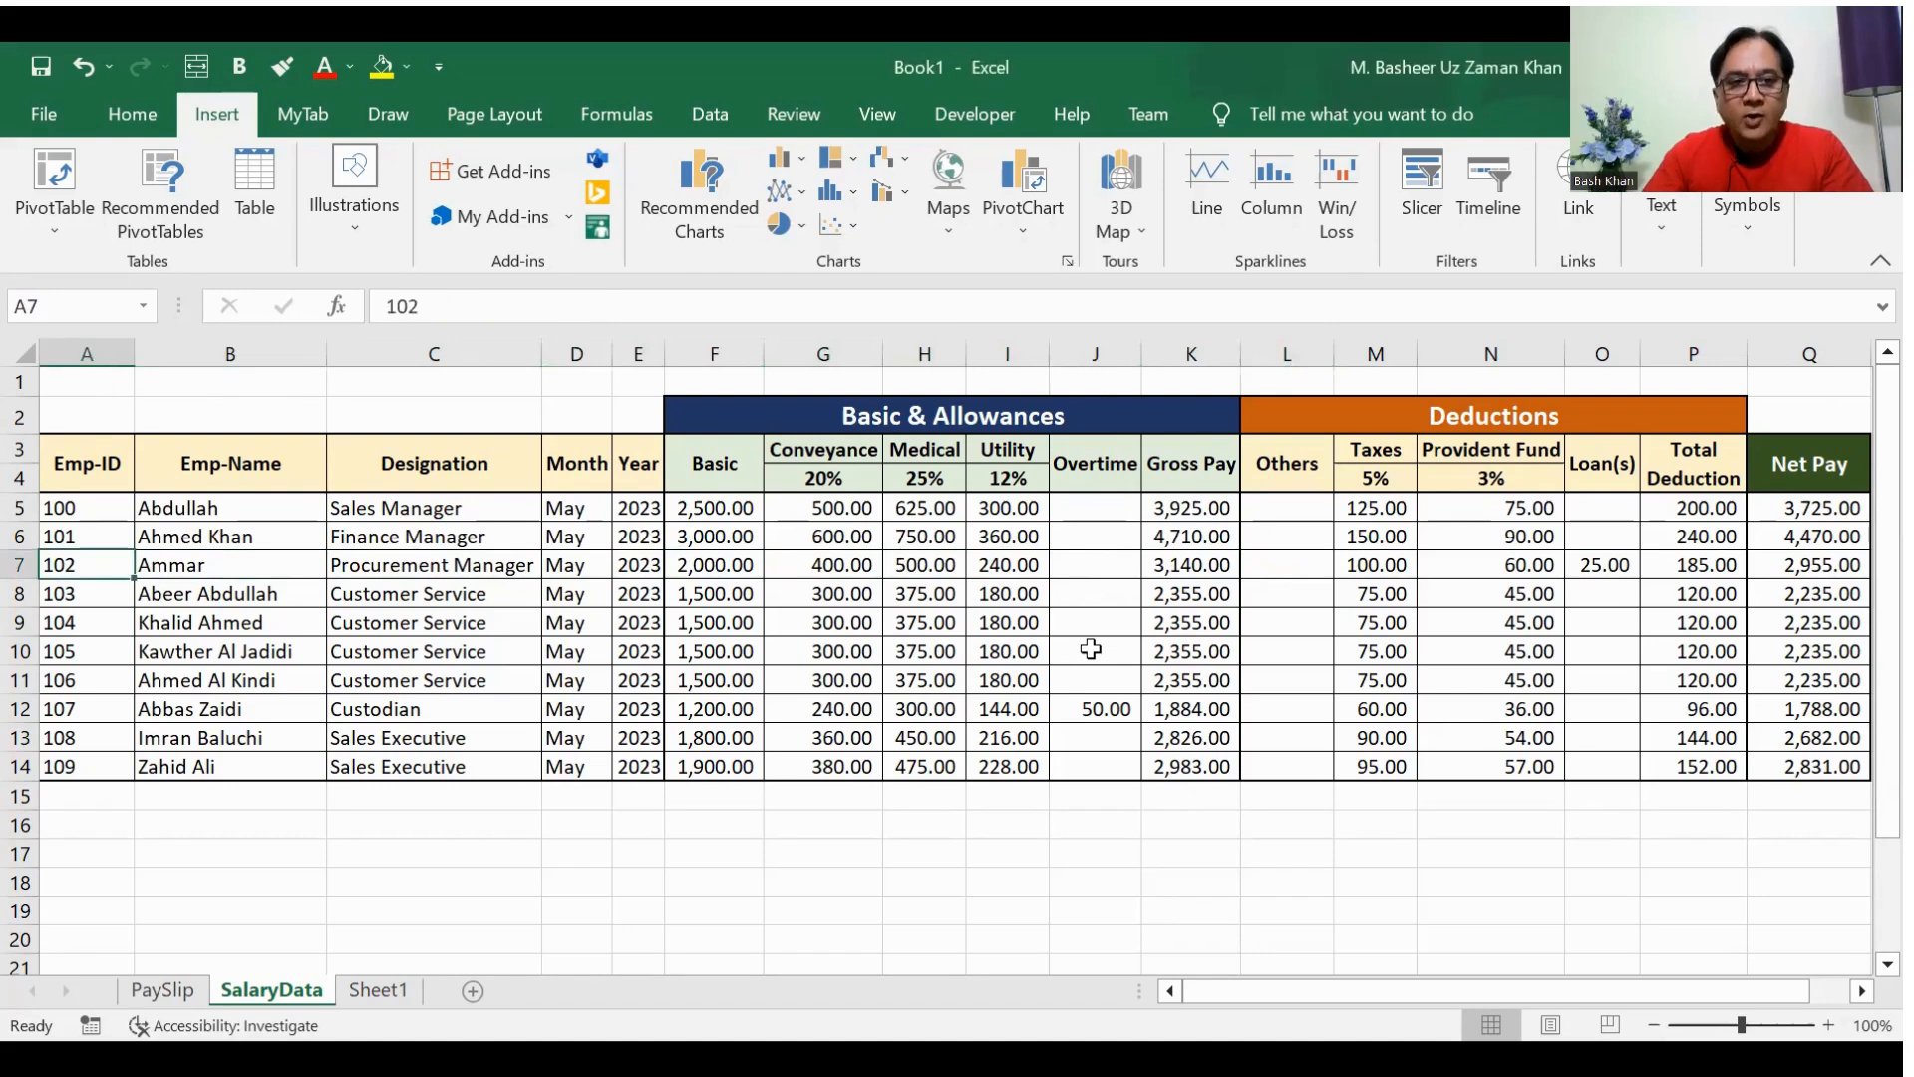
# Step: Examine the column headers of the SalaryData table in row 3, from Emp-ID across to the deductions
pyautogui.press('Up')
pyautogui.press('Up')
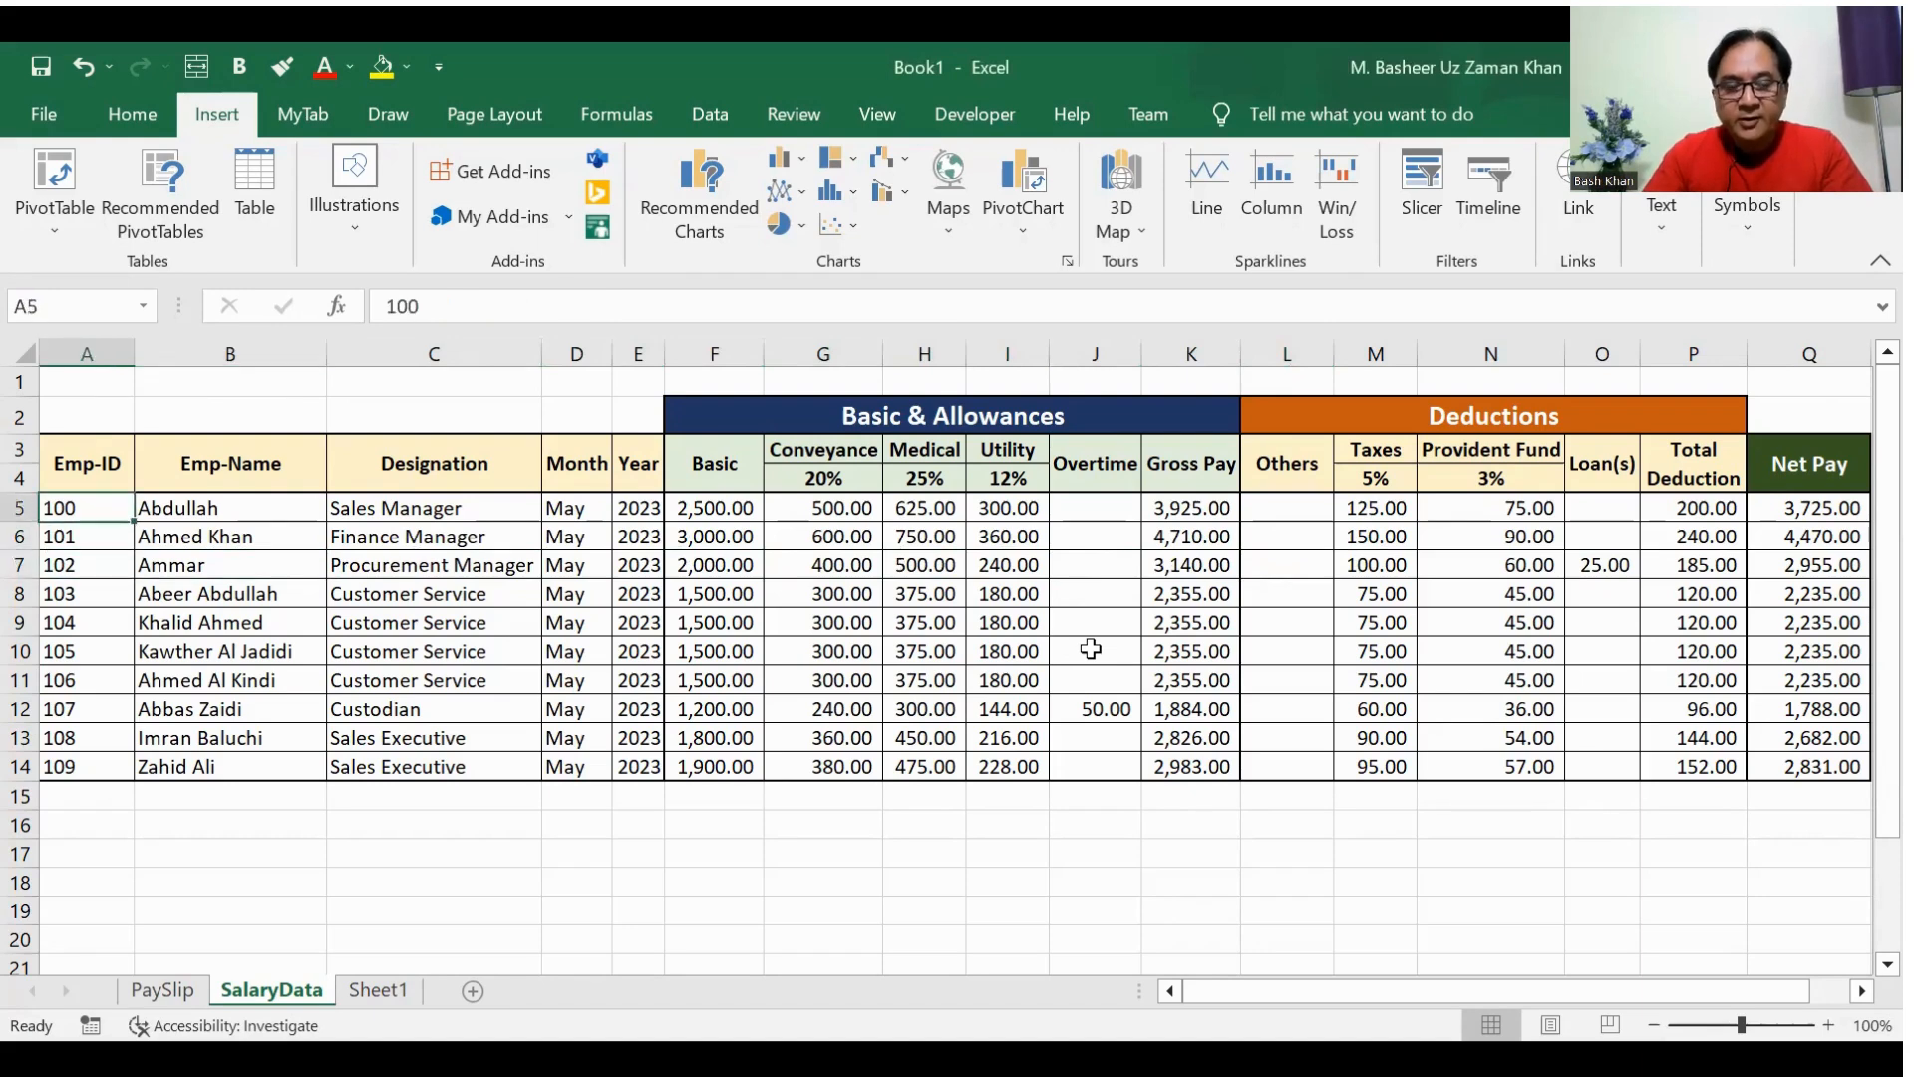
pyautogui.press('Up')
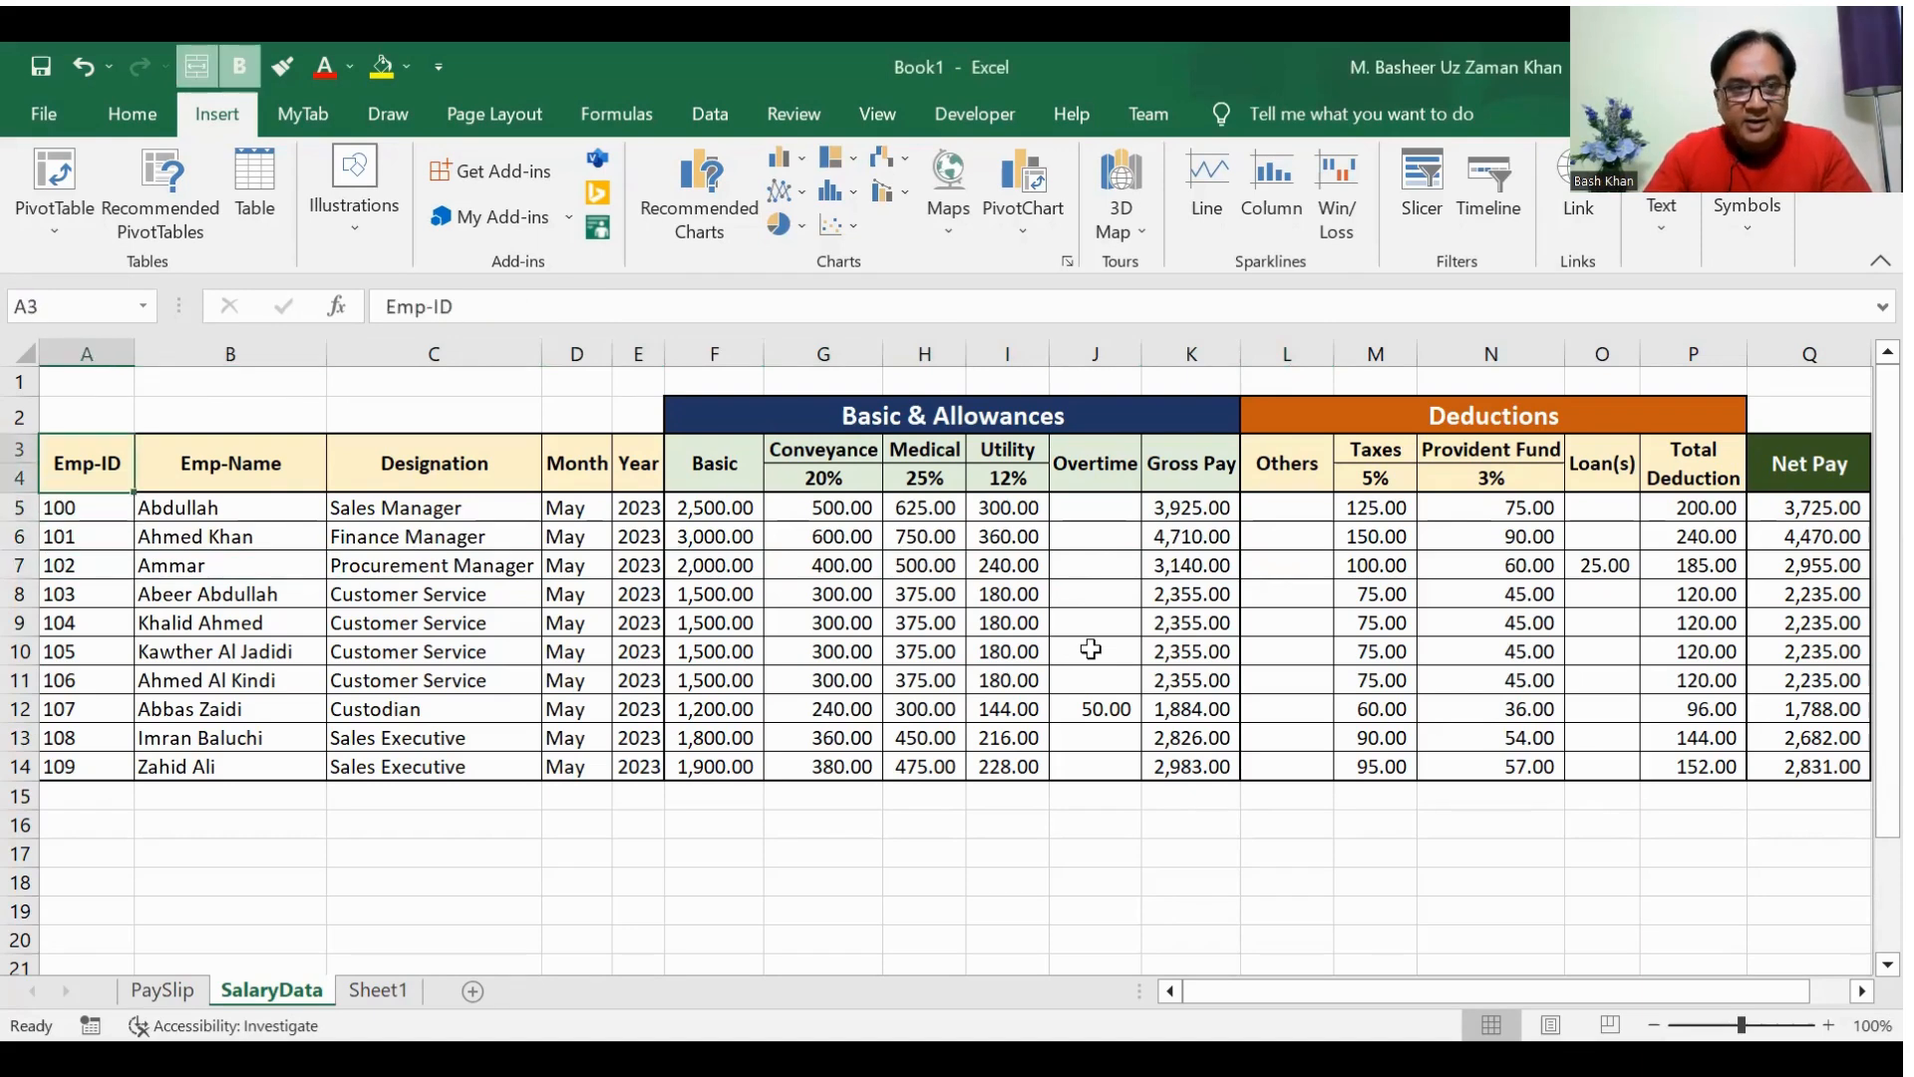
pyautogui.press('Right')
pyautogui.press('Right')
pyautogui.press('Right')
pyautogui.press('Right')
pyautogui.press('Right')
pyautogui.press('Right')
pyautogui.press('Right')
pyautogui.press('Right')
pyautogui.press('Right')
pyautogui.press('Right')
pyautogui.press('Right')
pyautogui.press('Right')
pyautogui.press('Right')
pyautogui.press('Right')
pyautogui.press('Left')
pyautogui.press('Left')
pyautogui.press('Left')
pyautogui.press('Left')
pyautogui.press('Left')
pyautogui.press('Left')
pyautogui.press('Left')
pyautogui.press('Home')
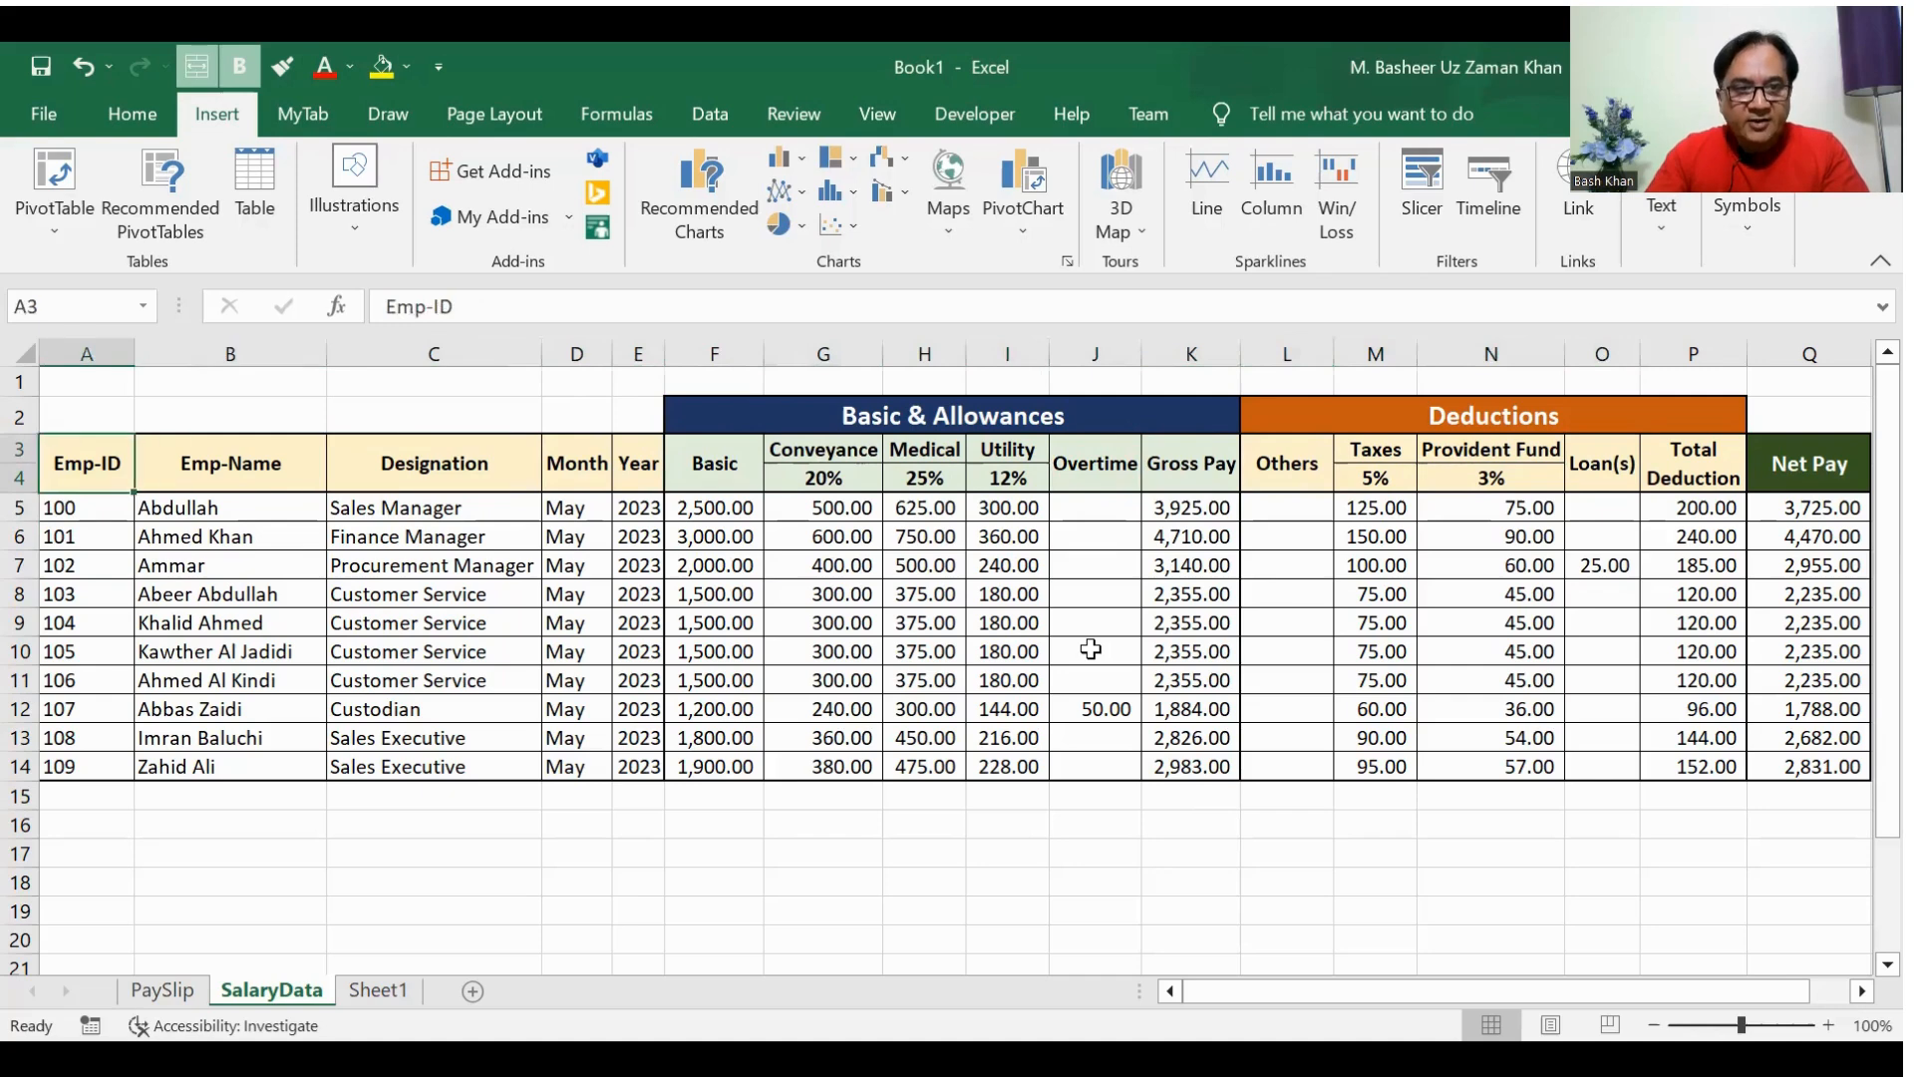
# Step: Review the first employee record's ID, name, designation, month, year and basic salary in row 5
pyautogui.press('Down')
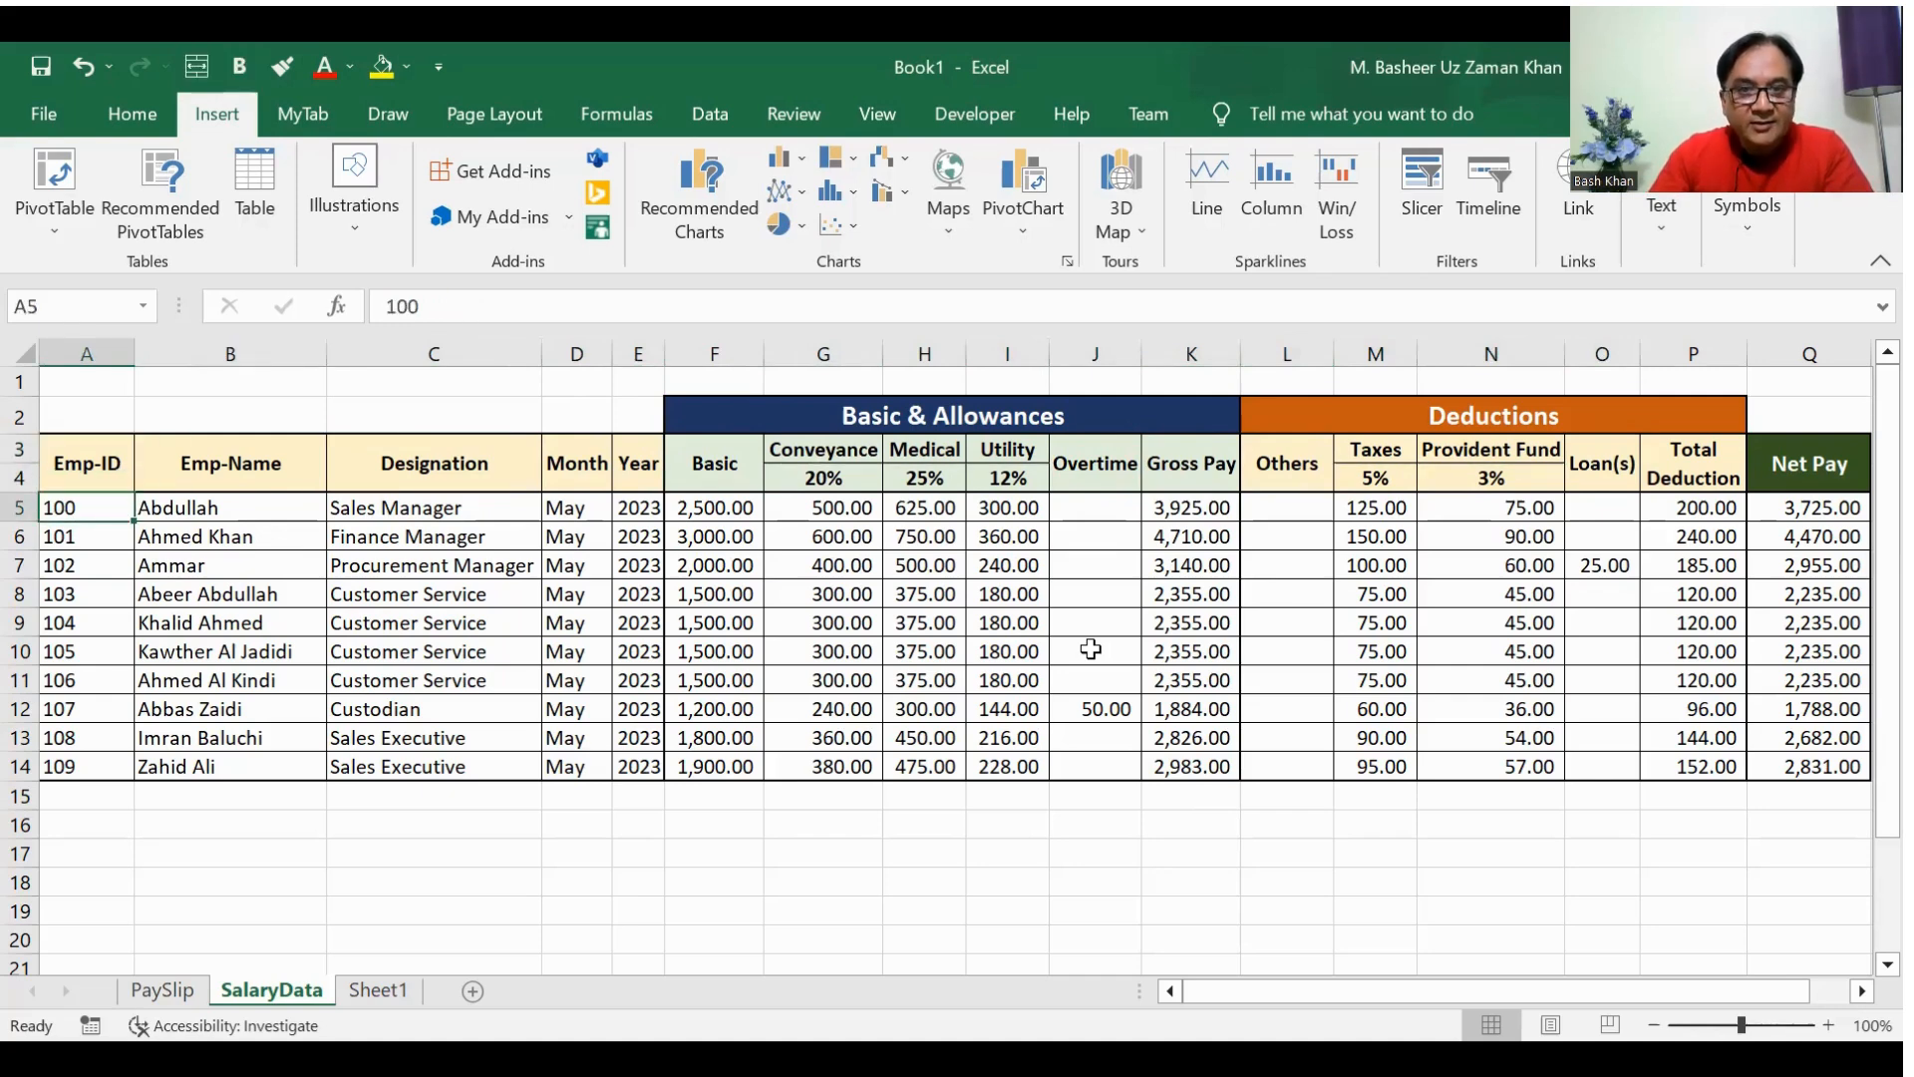
pyautogui.press('Right')
pyautogui.press('Left')
pyautogui.press('Right')
pyautogui.press('Right')
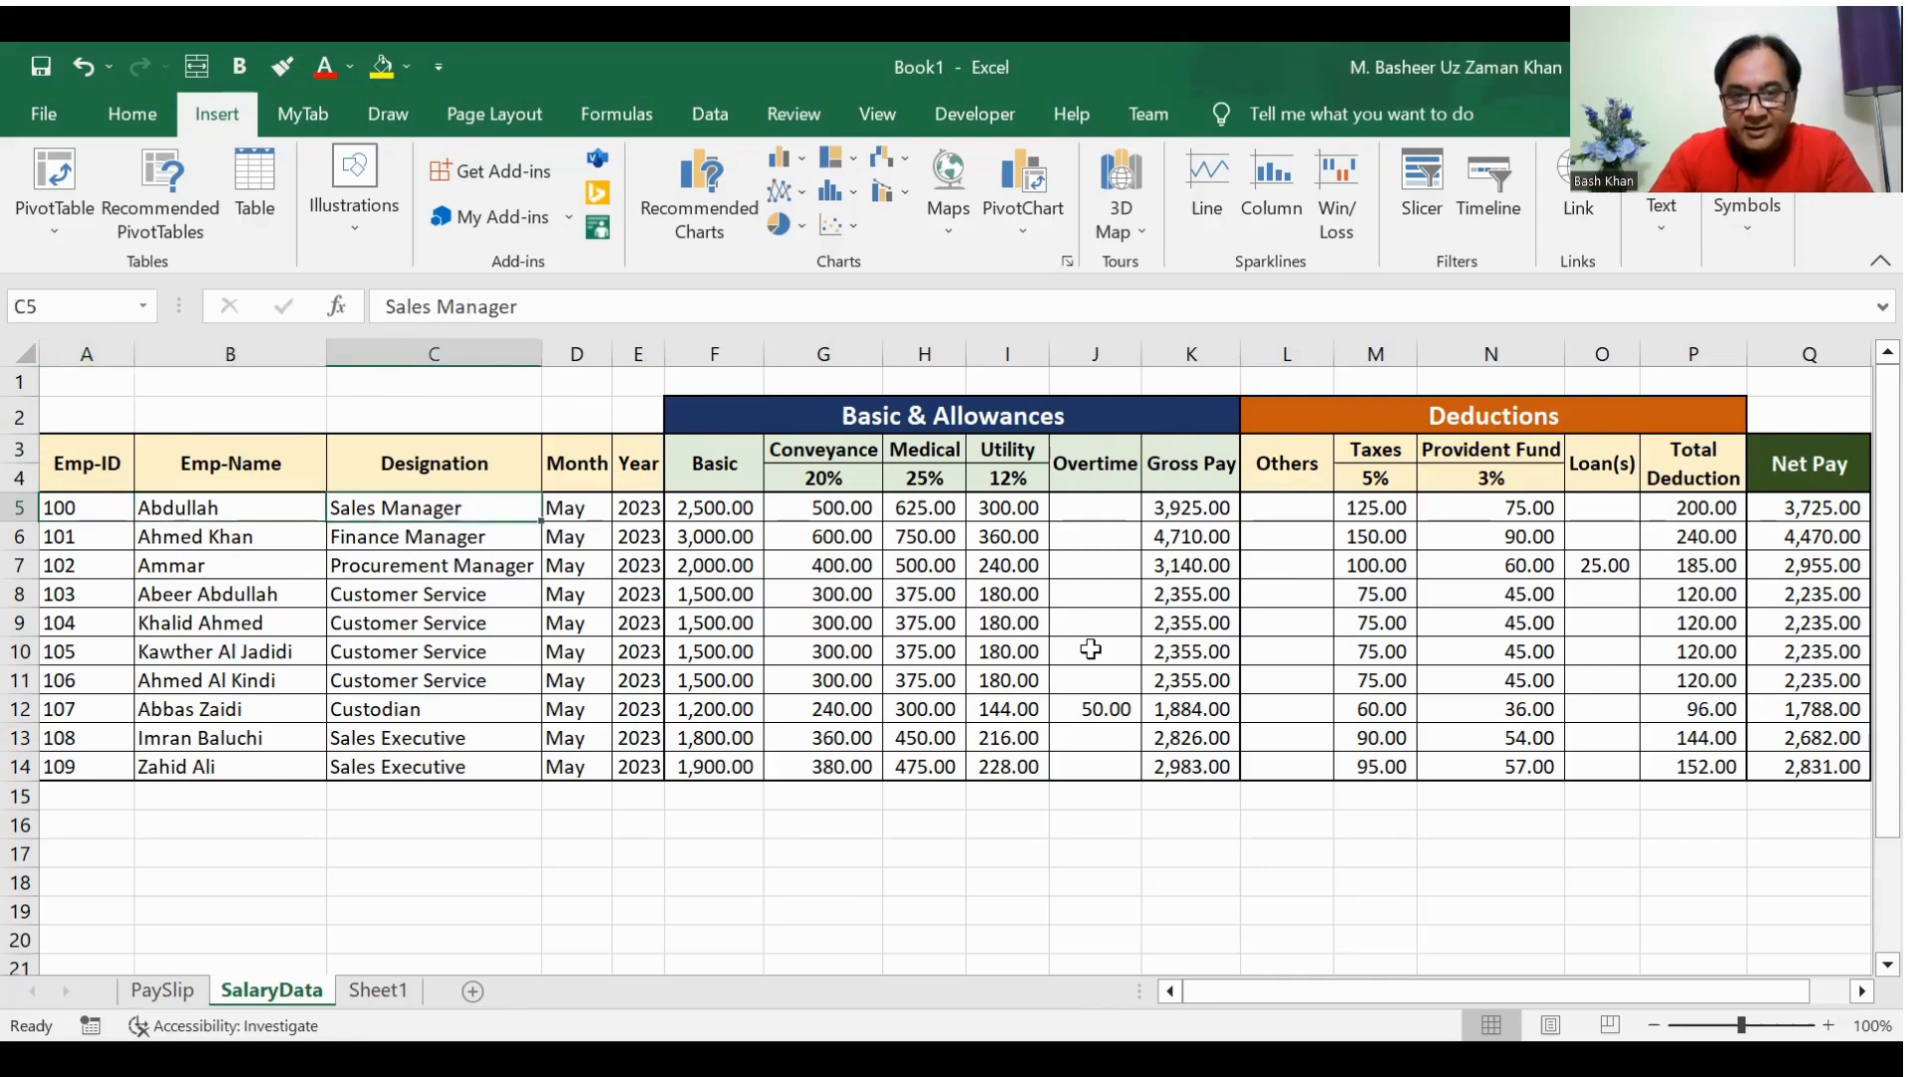
pyautogui.press('Right')
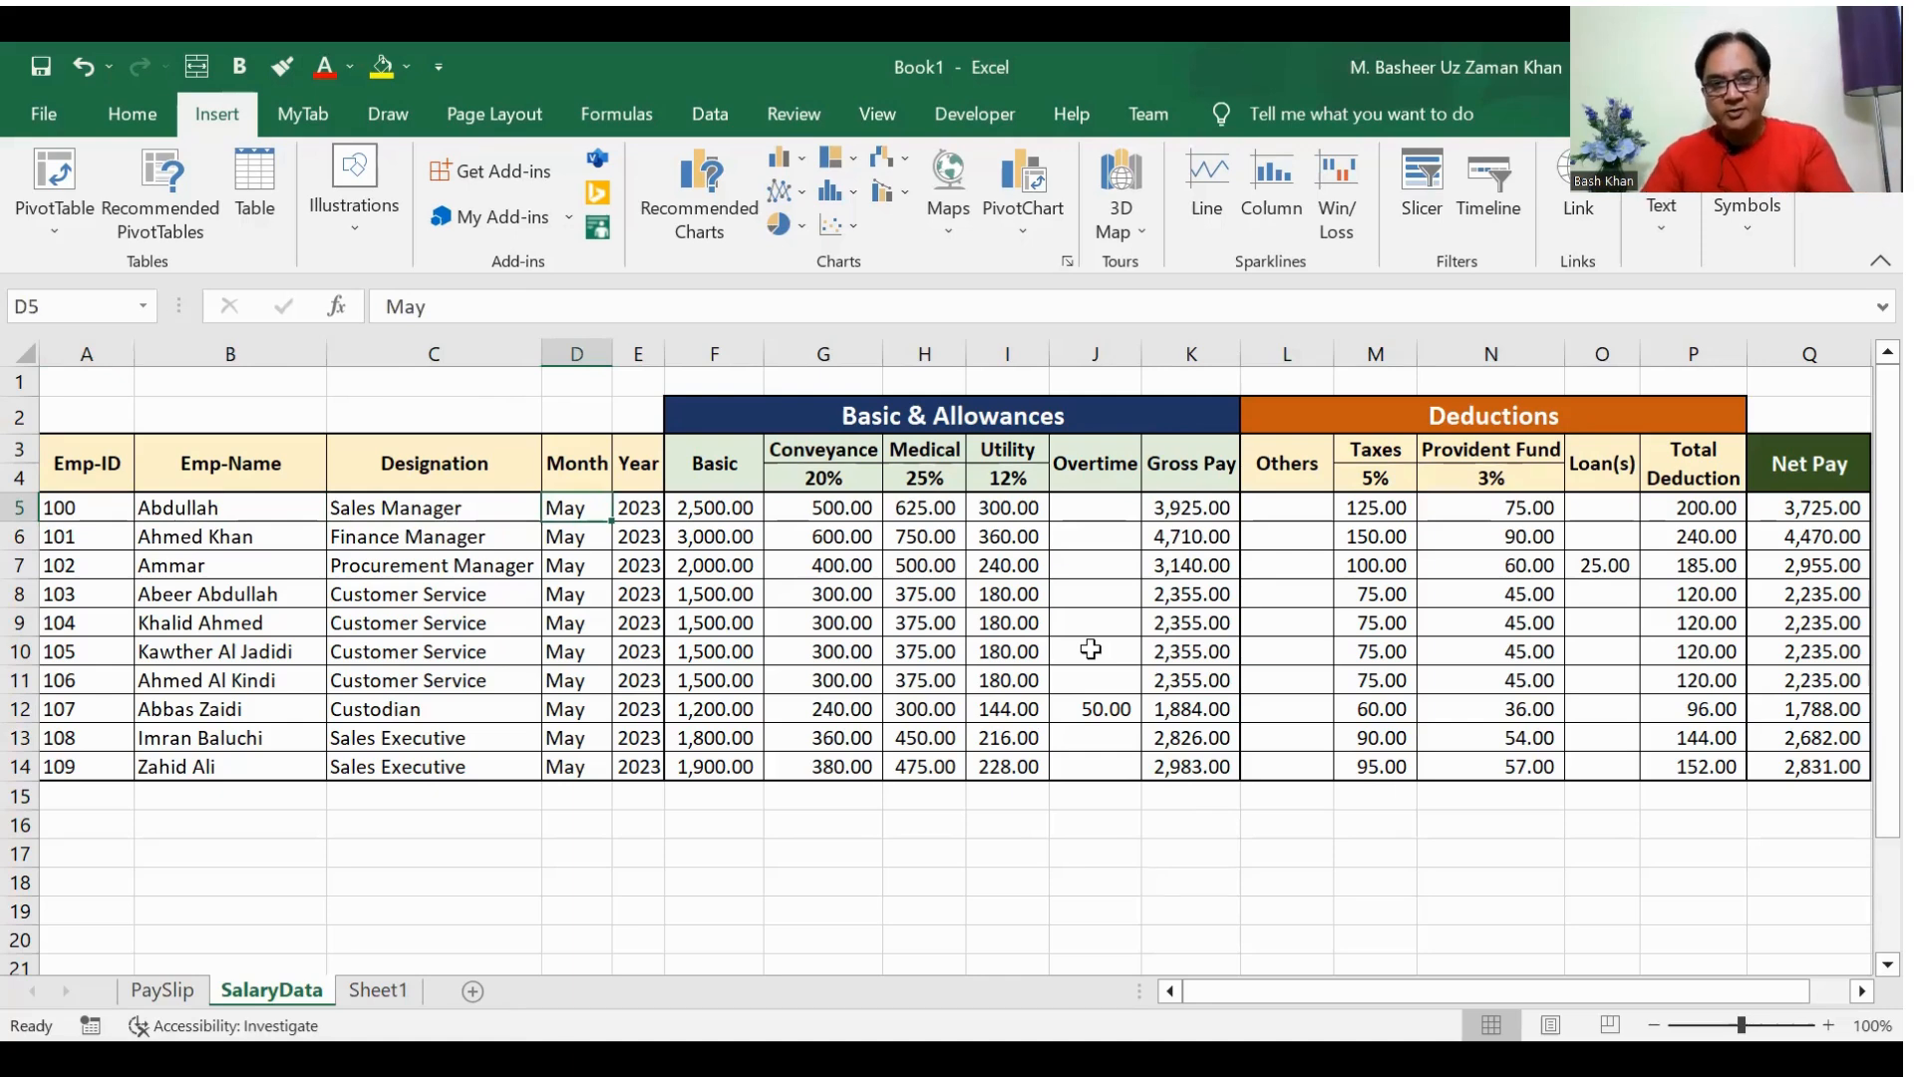
pyautogui.press('Left')
pyautogui.press('Left')
pyautogui.press('Left')
pyautogui.press('Right')
pyautogui.press('Right')
pyautogui.press('Right')
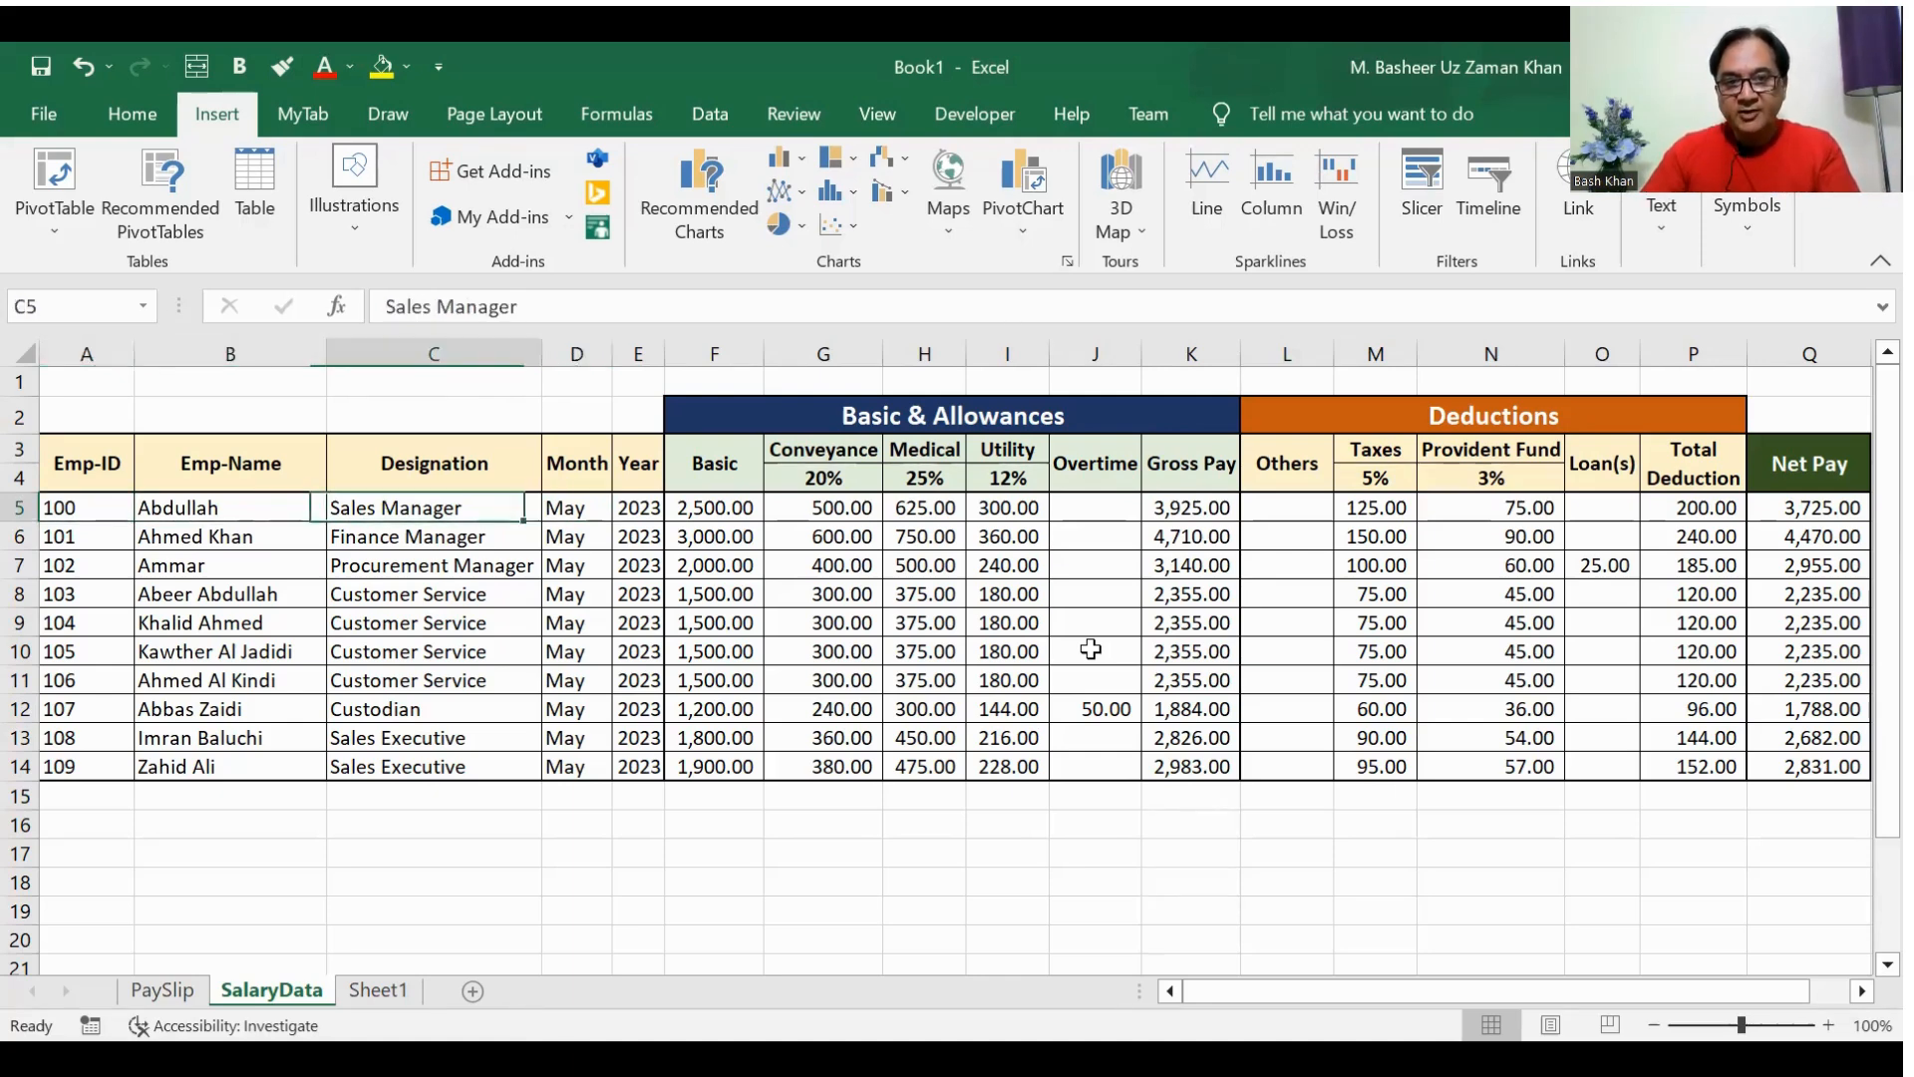
pyautogui.press('Right')
pyautogui.press('Right')
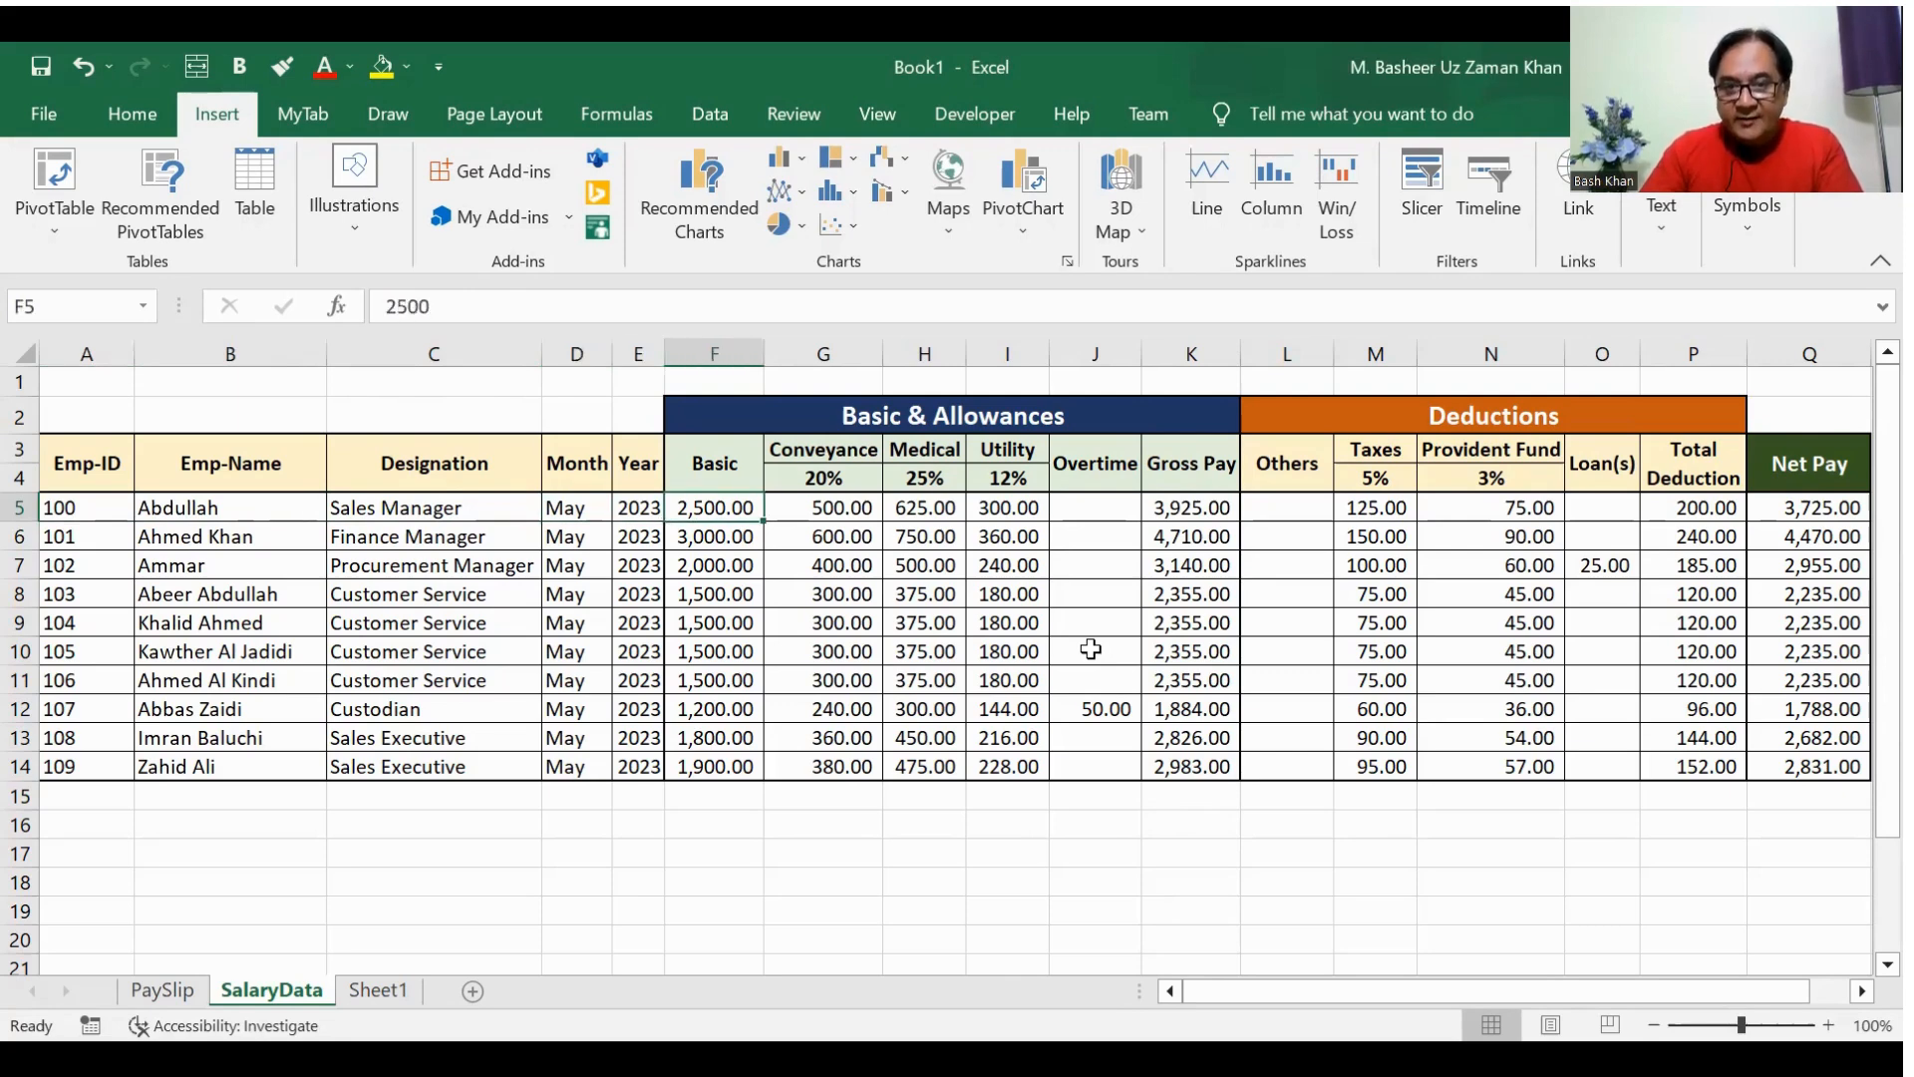
# Step: Examine how the conveyance, medical, utility and overtime allowances and the gross pay are calculated in SalaryData
pyautogui.press('Right')
pyautogui.press('Up')
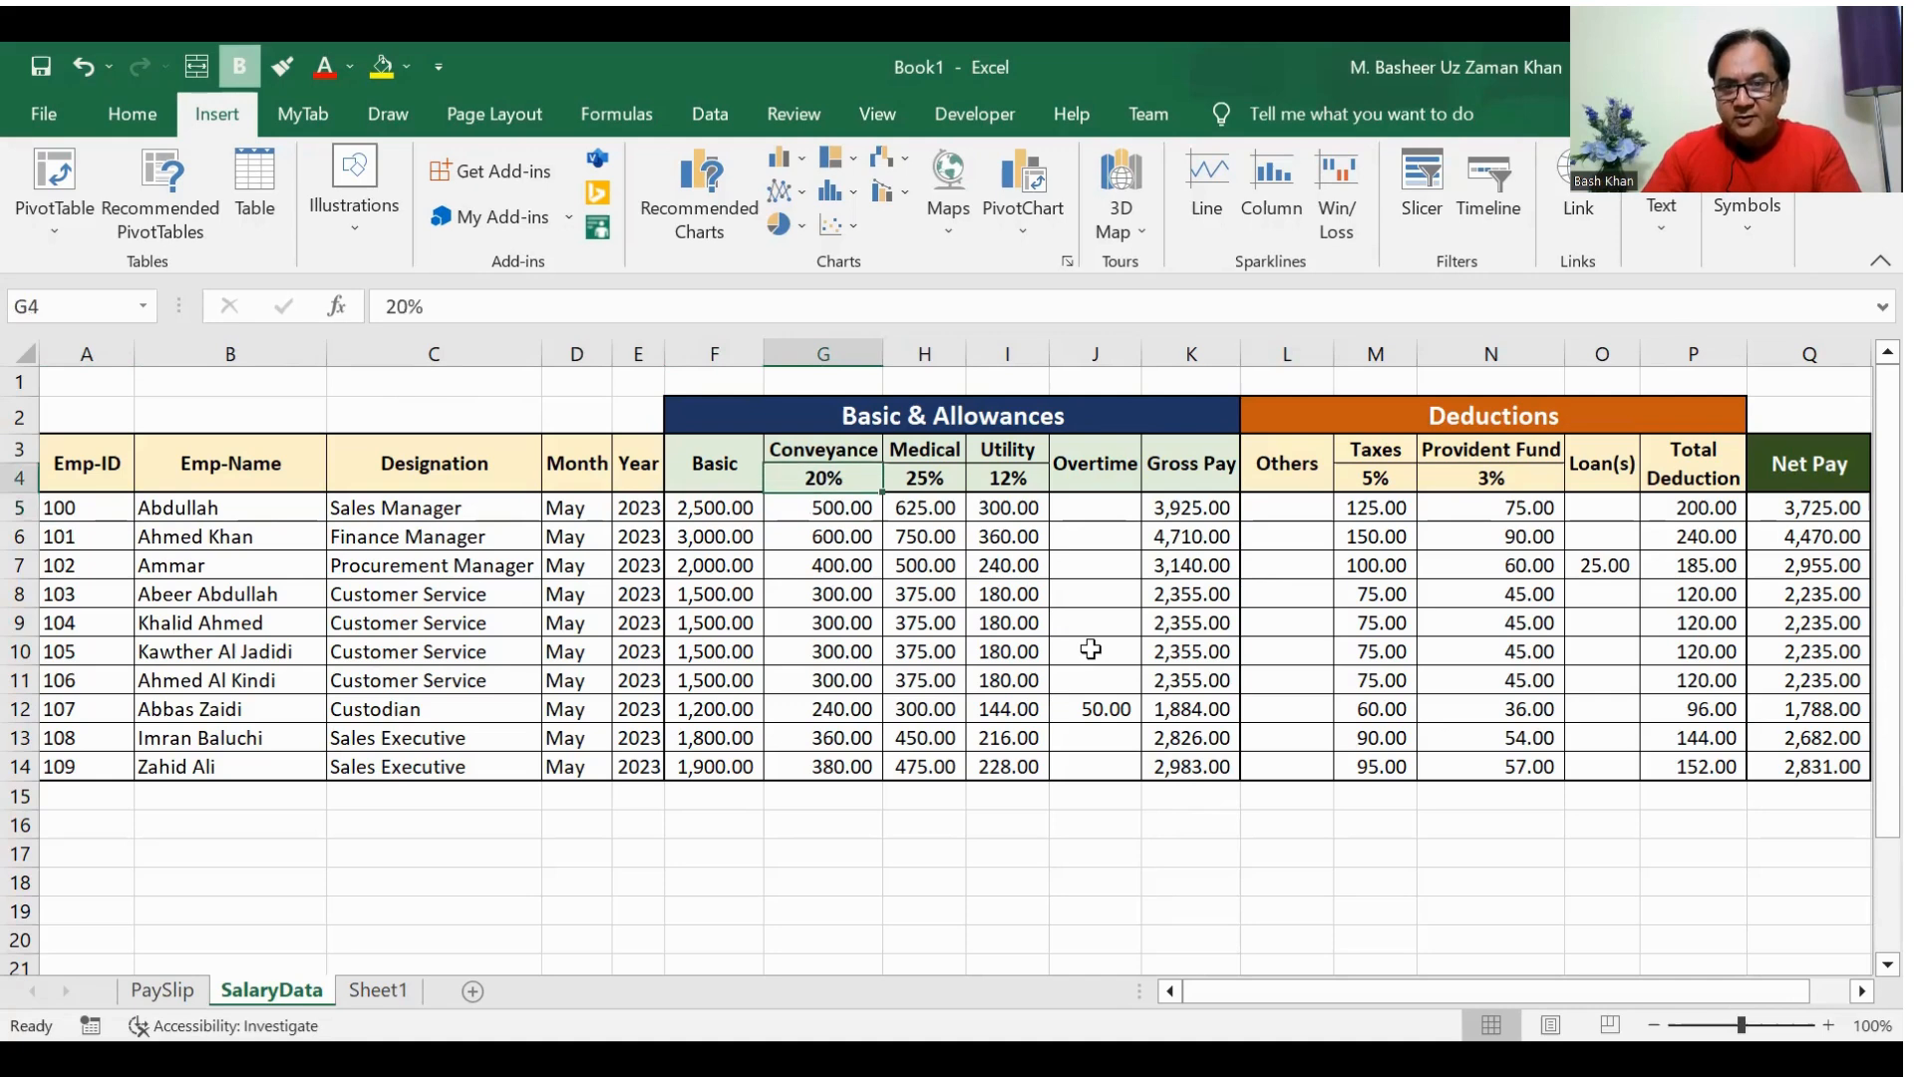
pyautogui.press('Down')
pyautogui.press('Up')
pyautogui.press('Down')
pyautogui.press('Up')
pyautogui.press('Down')
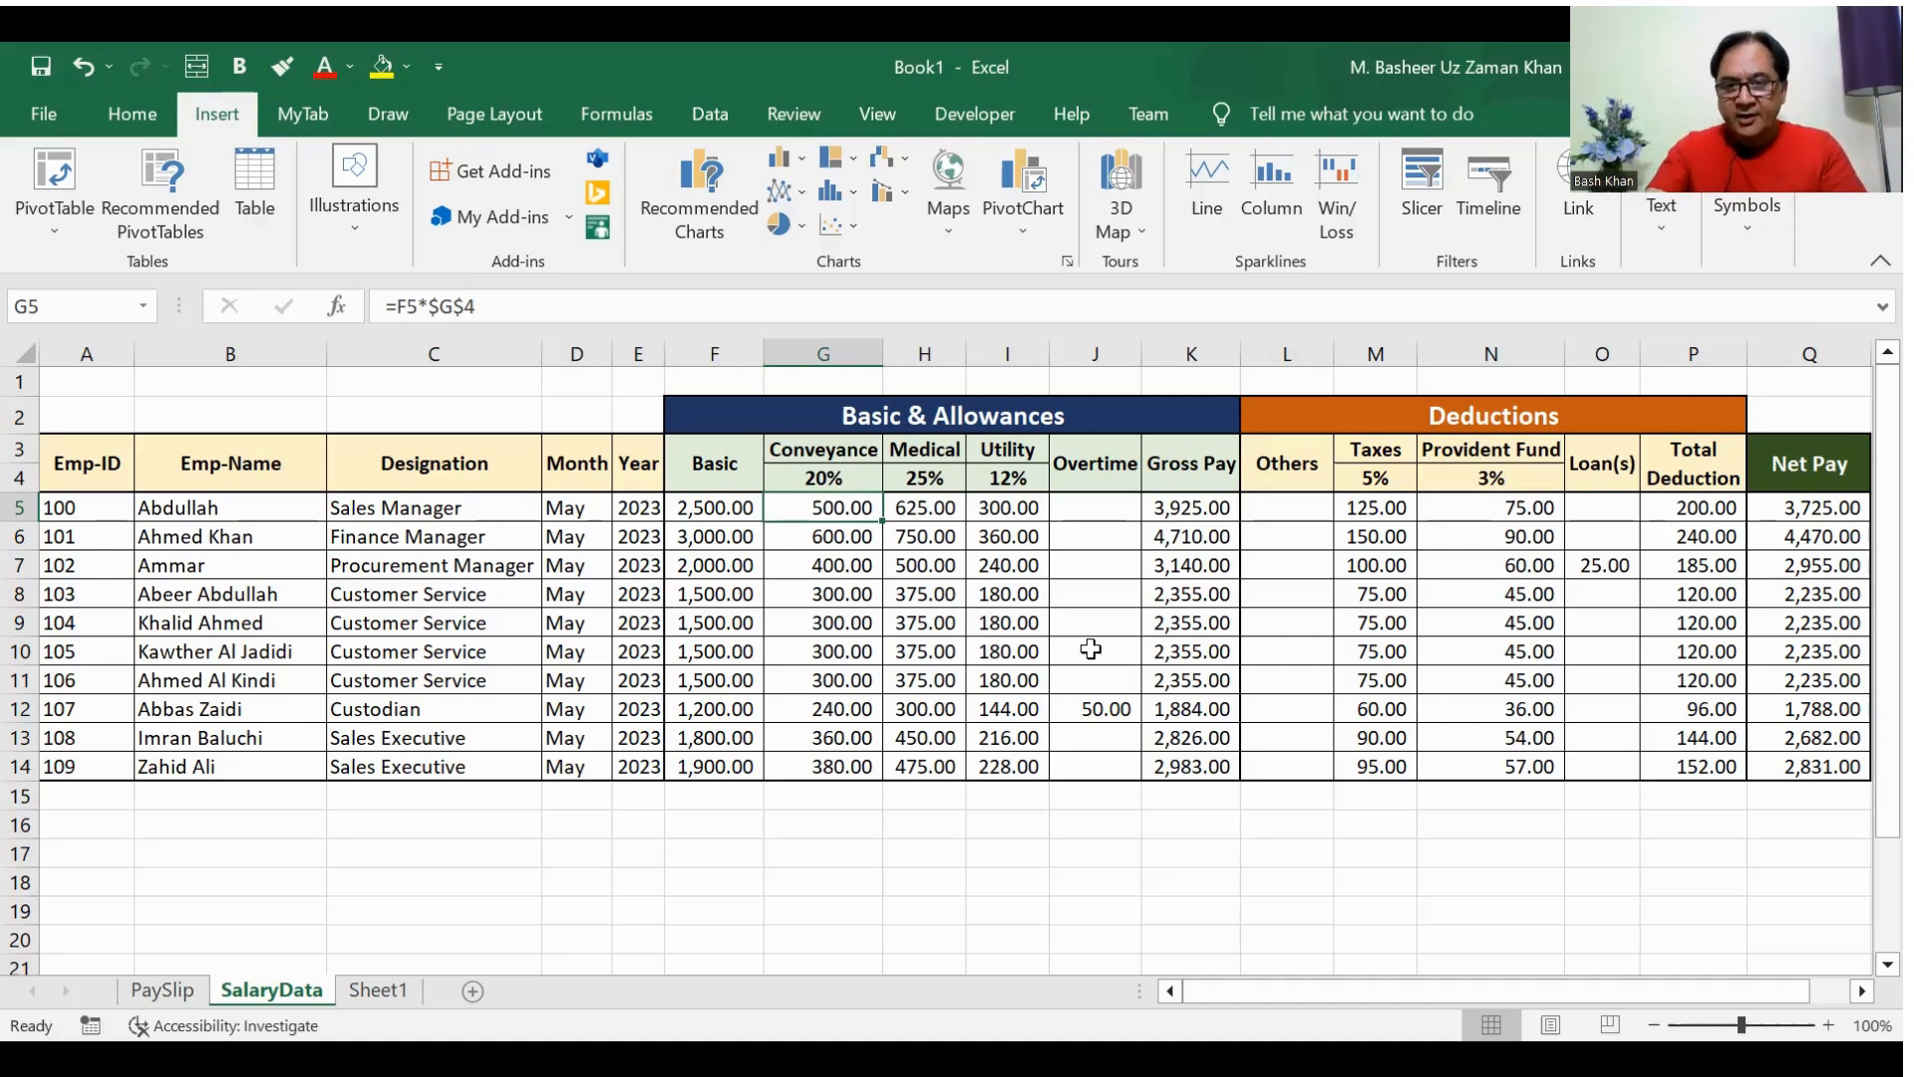
pyautogui.press('Left')
pyautogui.press('Right')
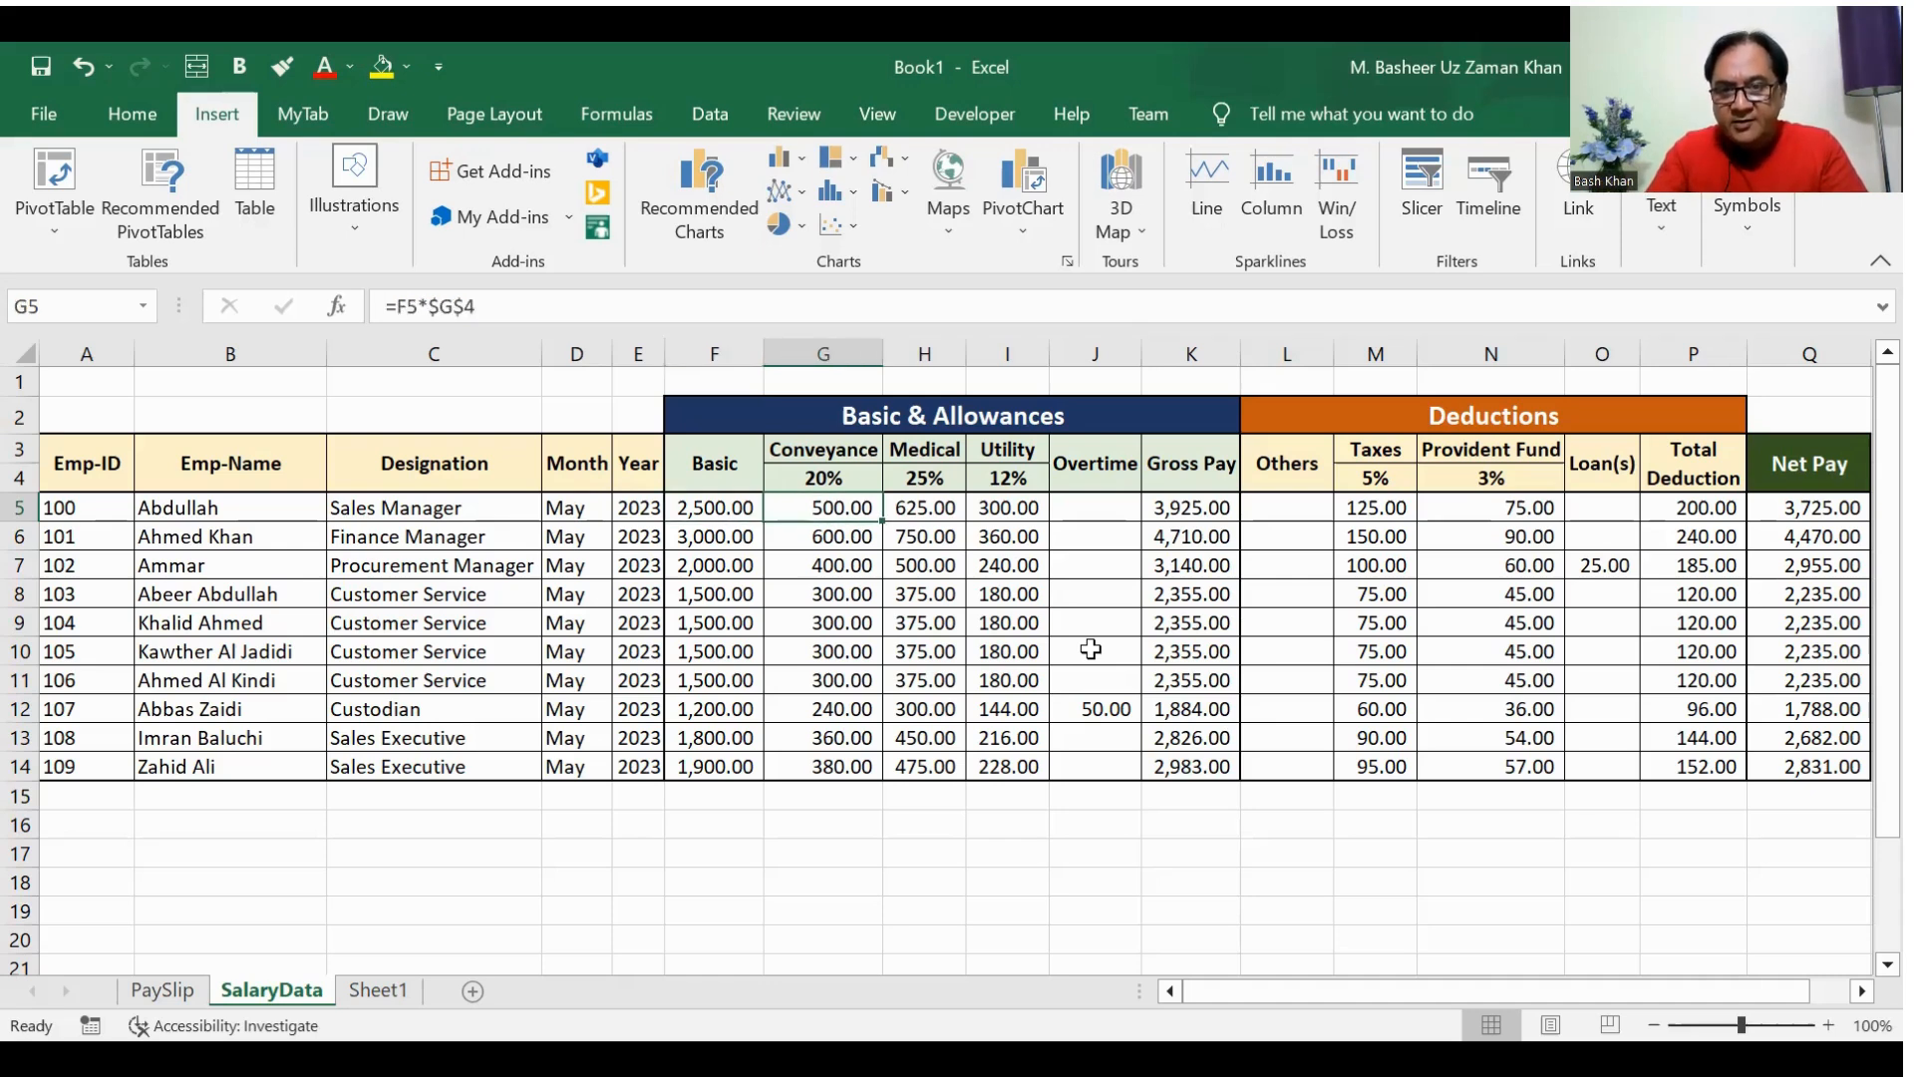
pyautogui.press('Right')
pyautogui.press('Right')
pyautogui.press('Right')
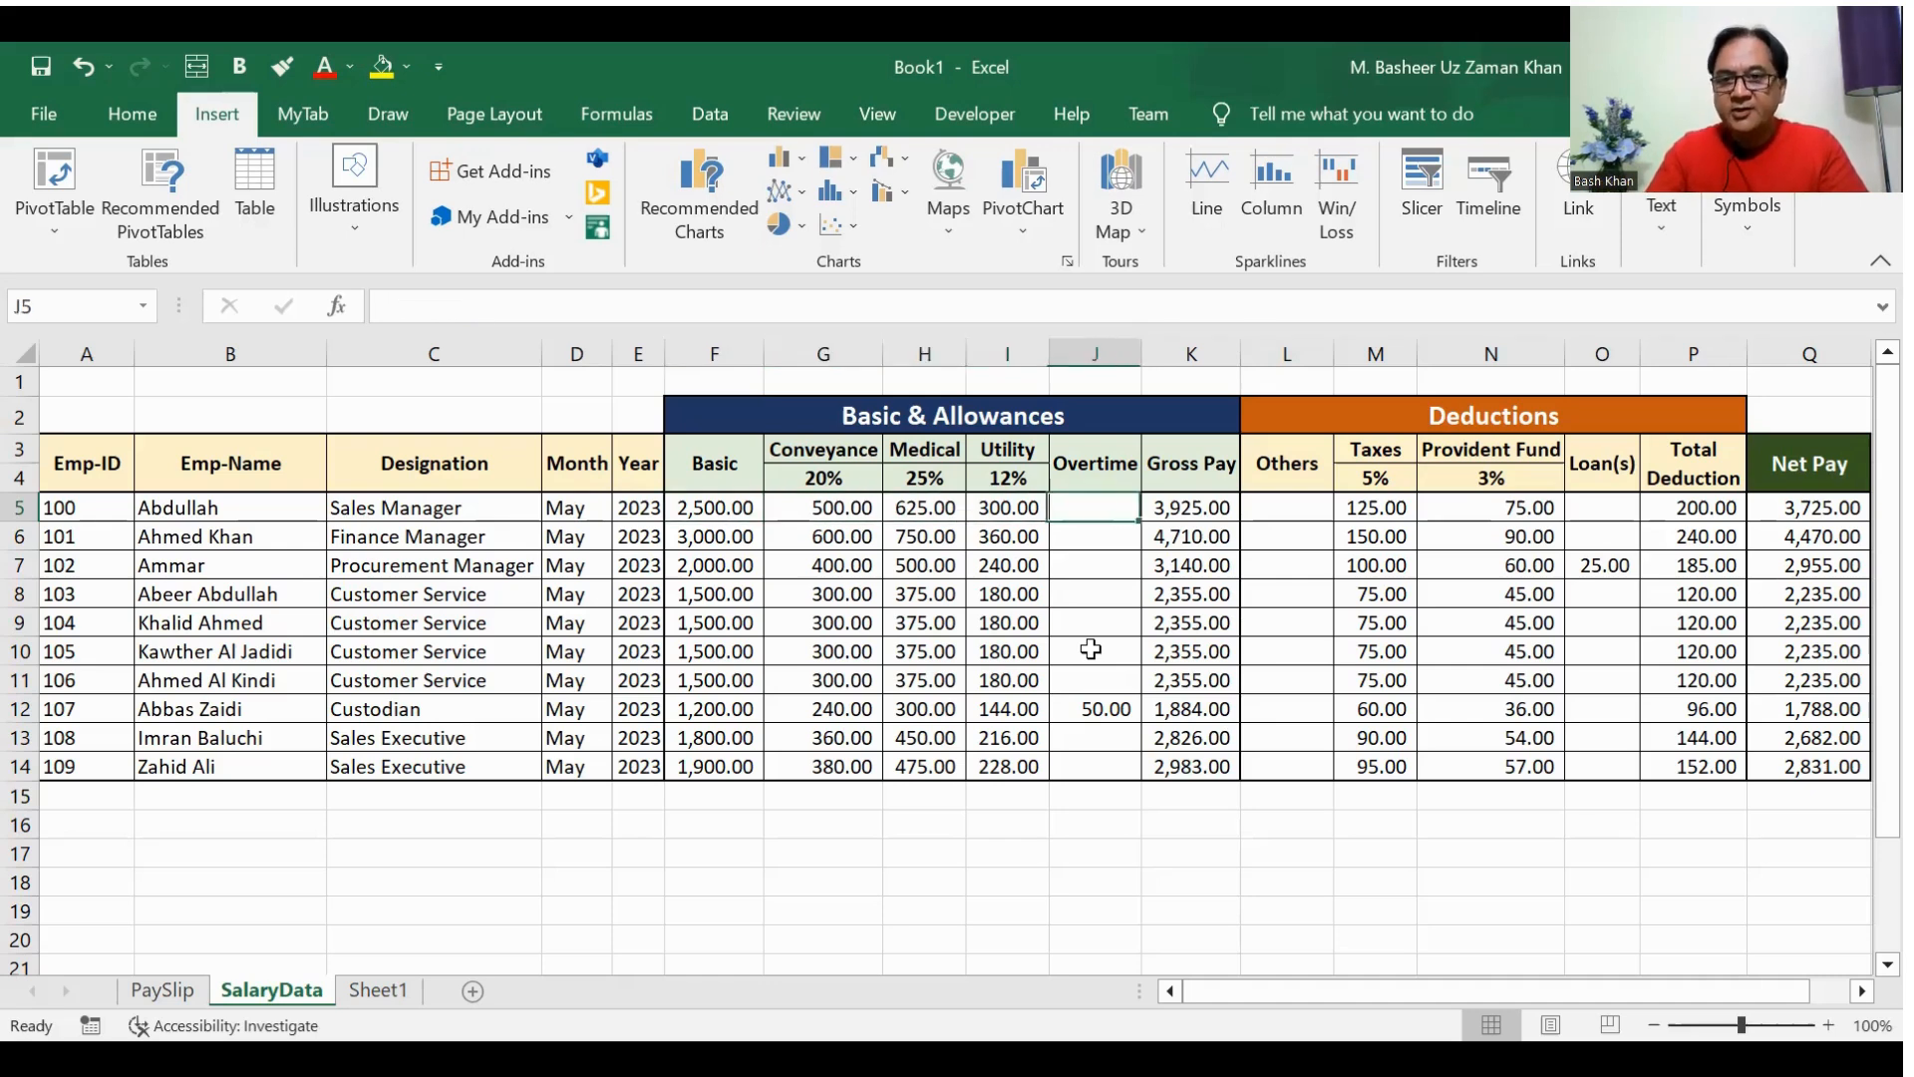
pyautogui.press('Right')
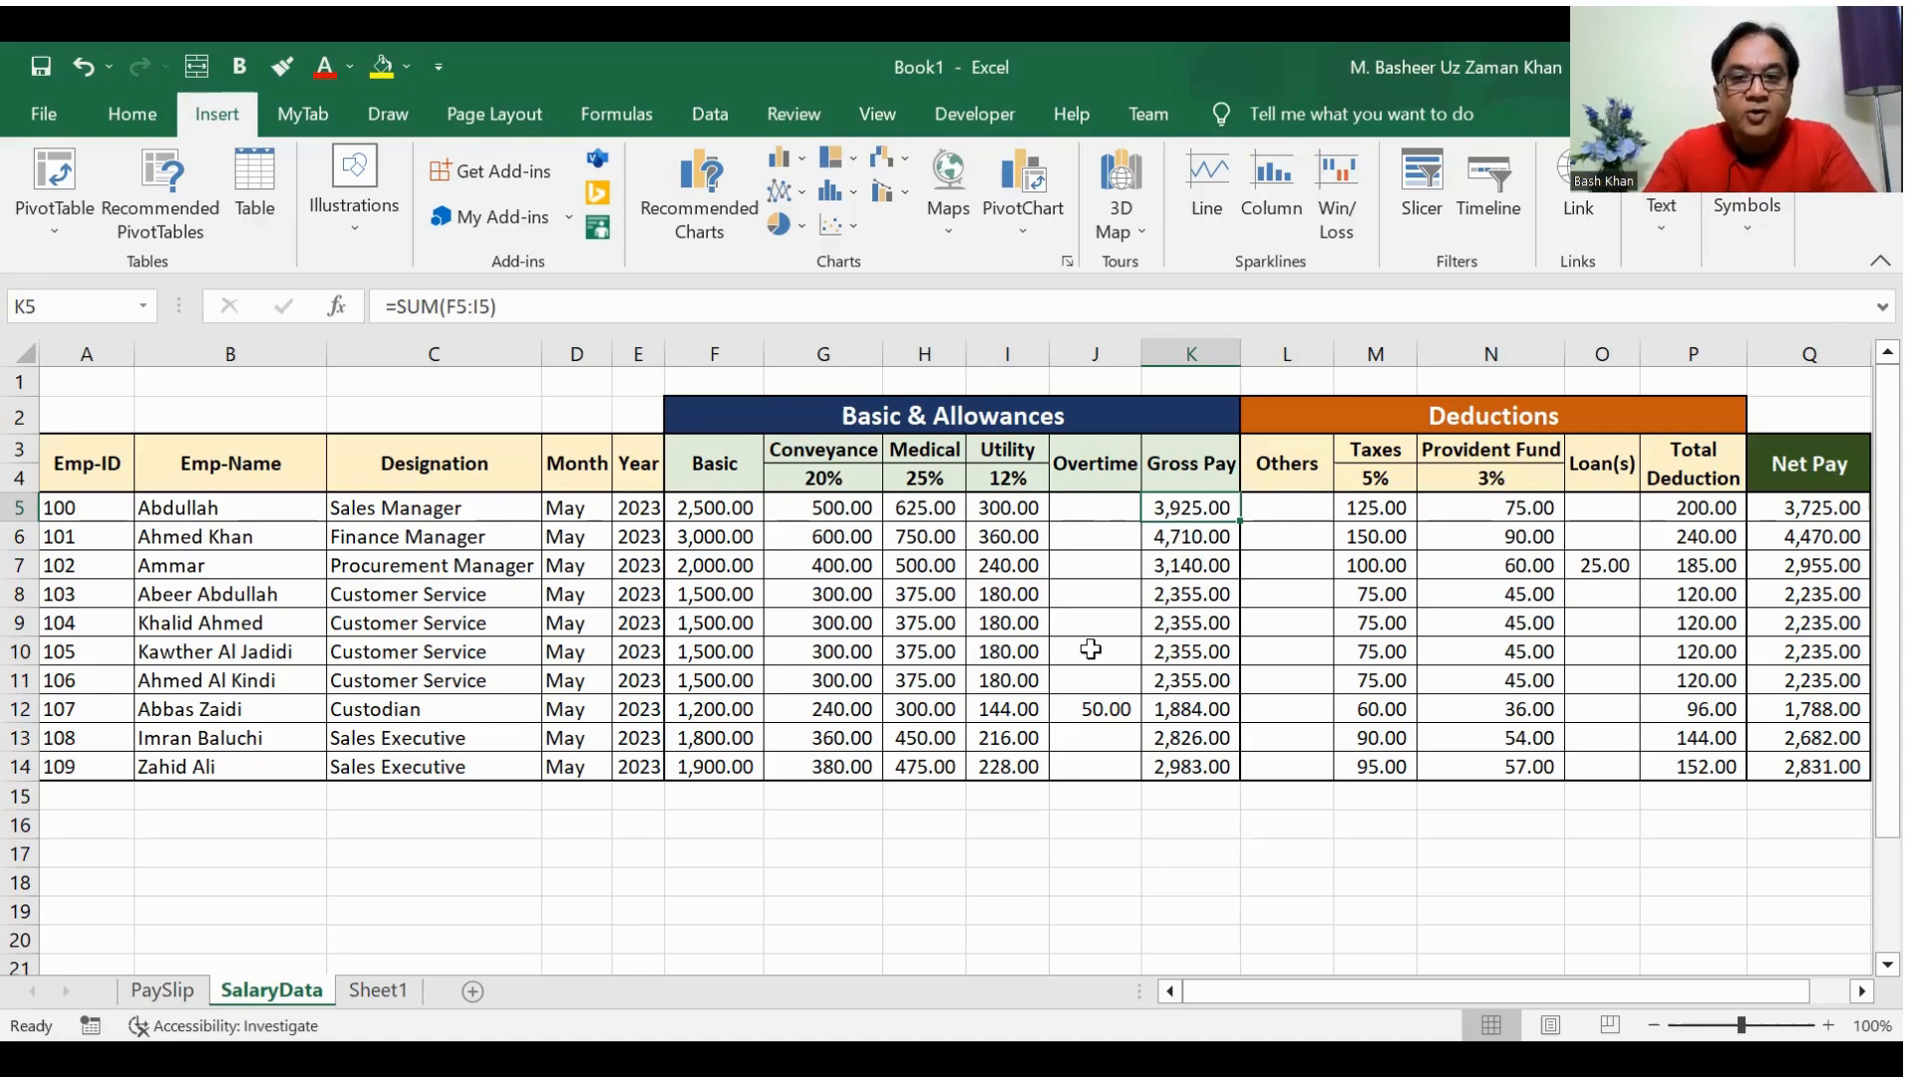
pyautogui.press('Down')
pyautogui.press('Down')
pyautogui.press('Down')
pyautogui.press('Down')
pyautogui.press('Down')
pyautogui.press('Down')
pyautogui.press('Down')
pyautogui.press('Down')
pyautogui.press('Down')
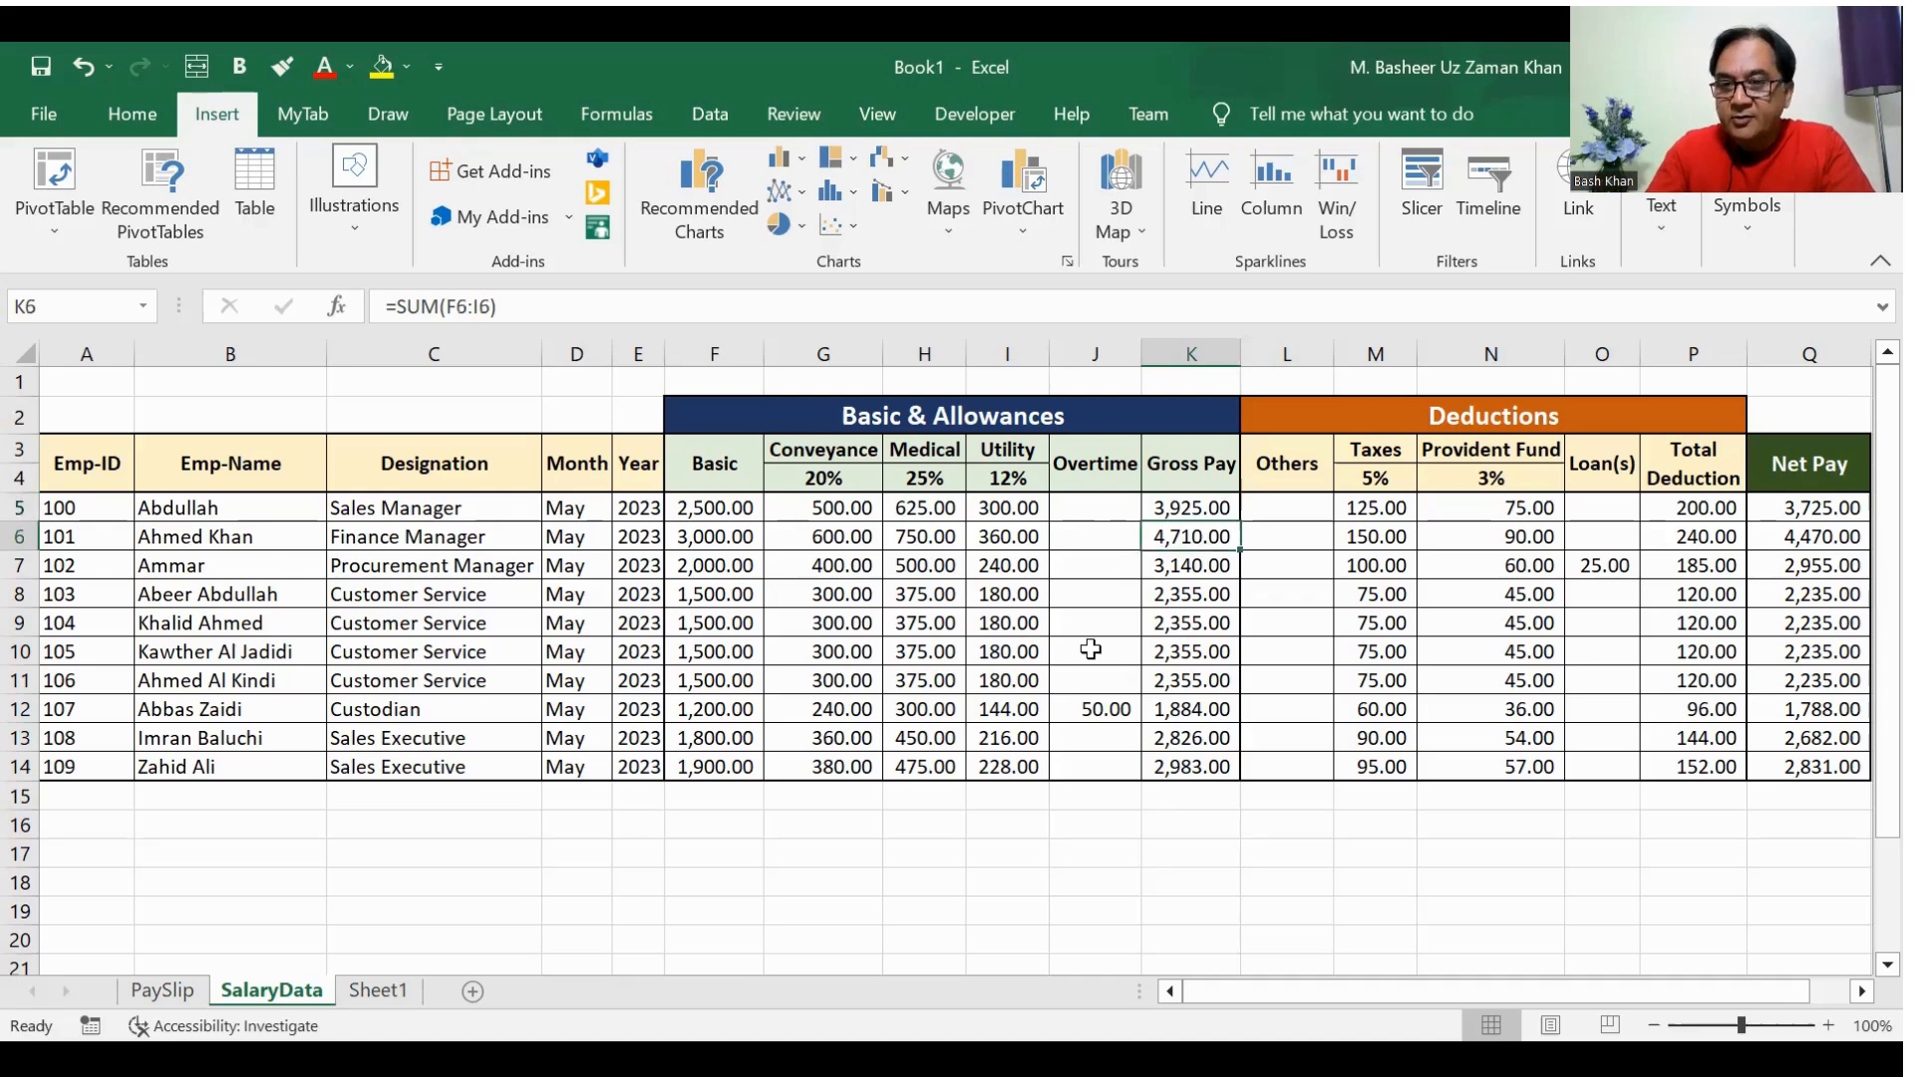
pyautogui.press('Up')
pyautogui.press('Up')
pyautogui.press('Up')
pyautogui.press('Up')
pyautogui.press('Up')
pyautogui.press('Up')
pyautogui.press('Up')
pyautogui.press('Up')
pyautogui.press('Up')
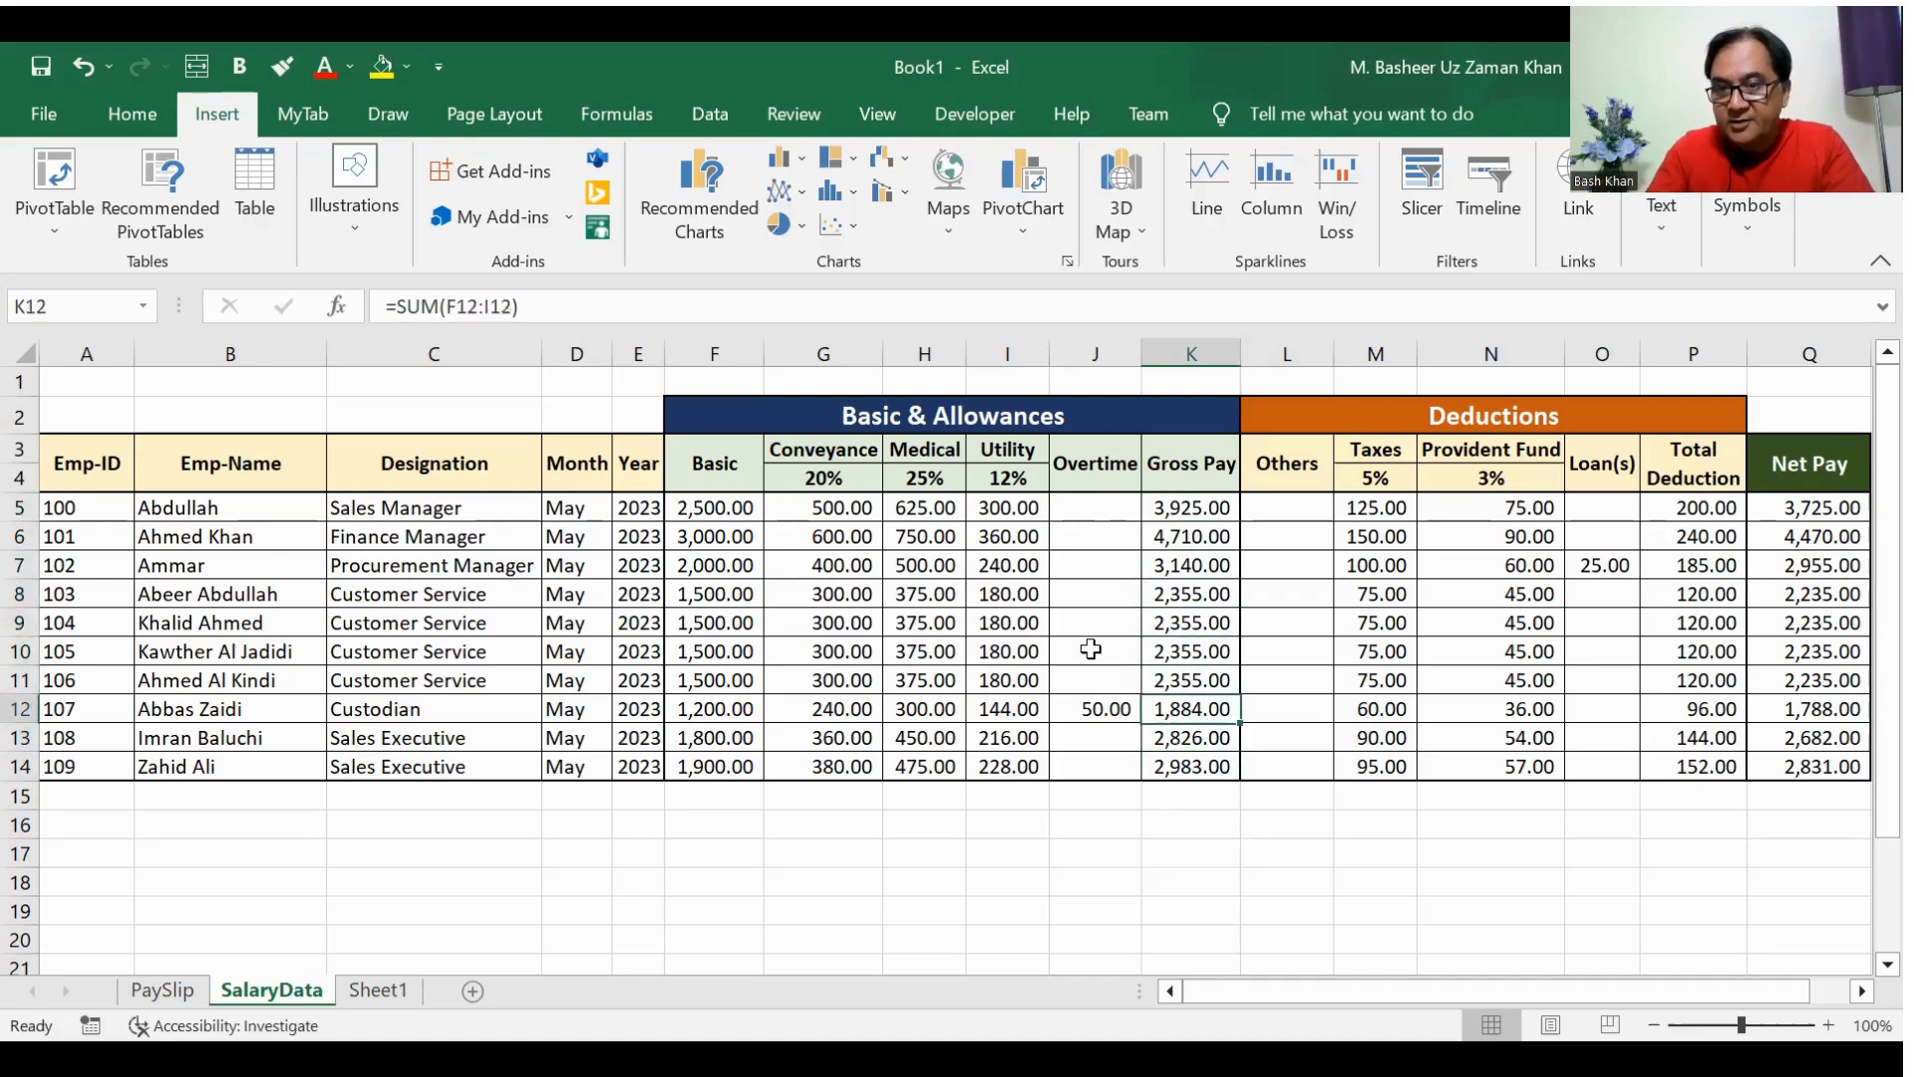
# Step: Examine the deduction columns for others, taxes, provident fund and loans, and the amounts totalled in row 7
pyautogui.press('Right')
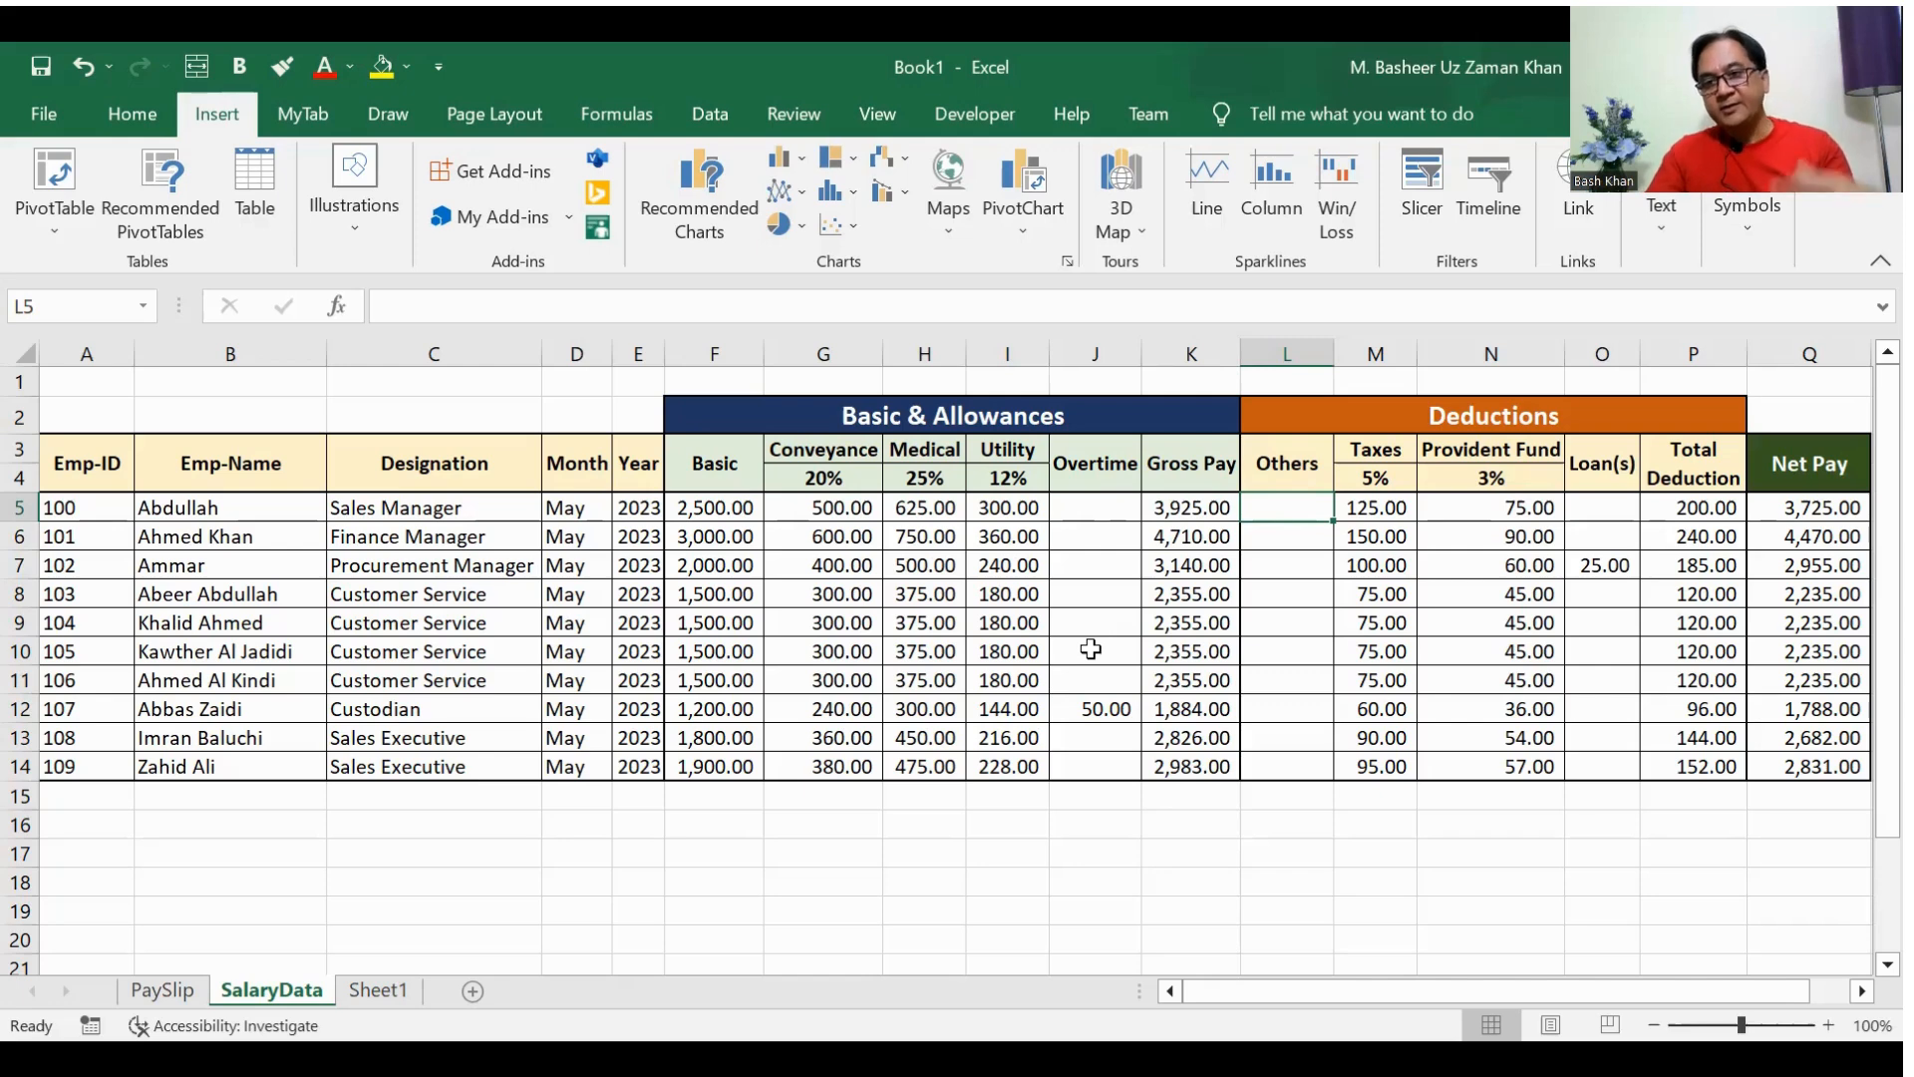
pyautogui.press('Right')
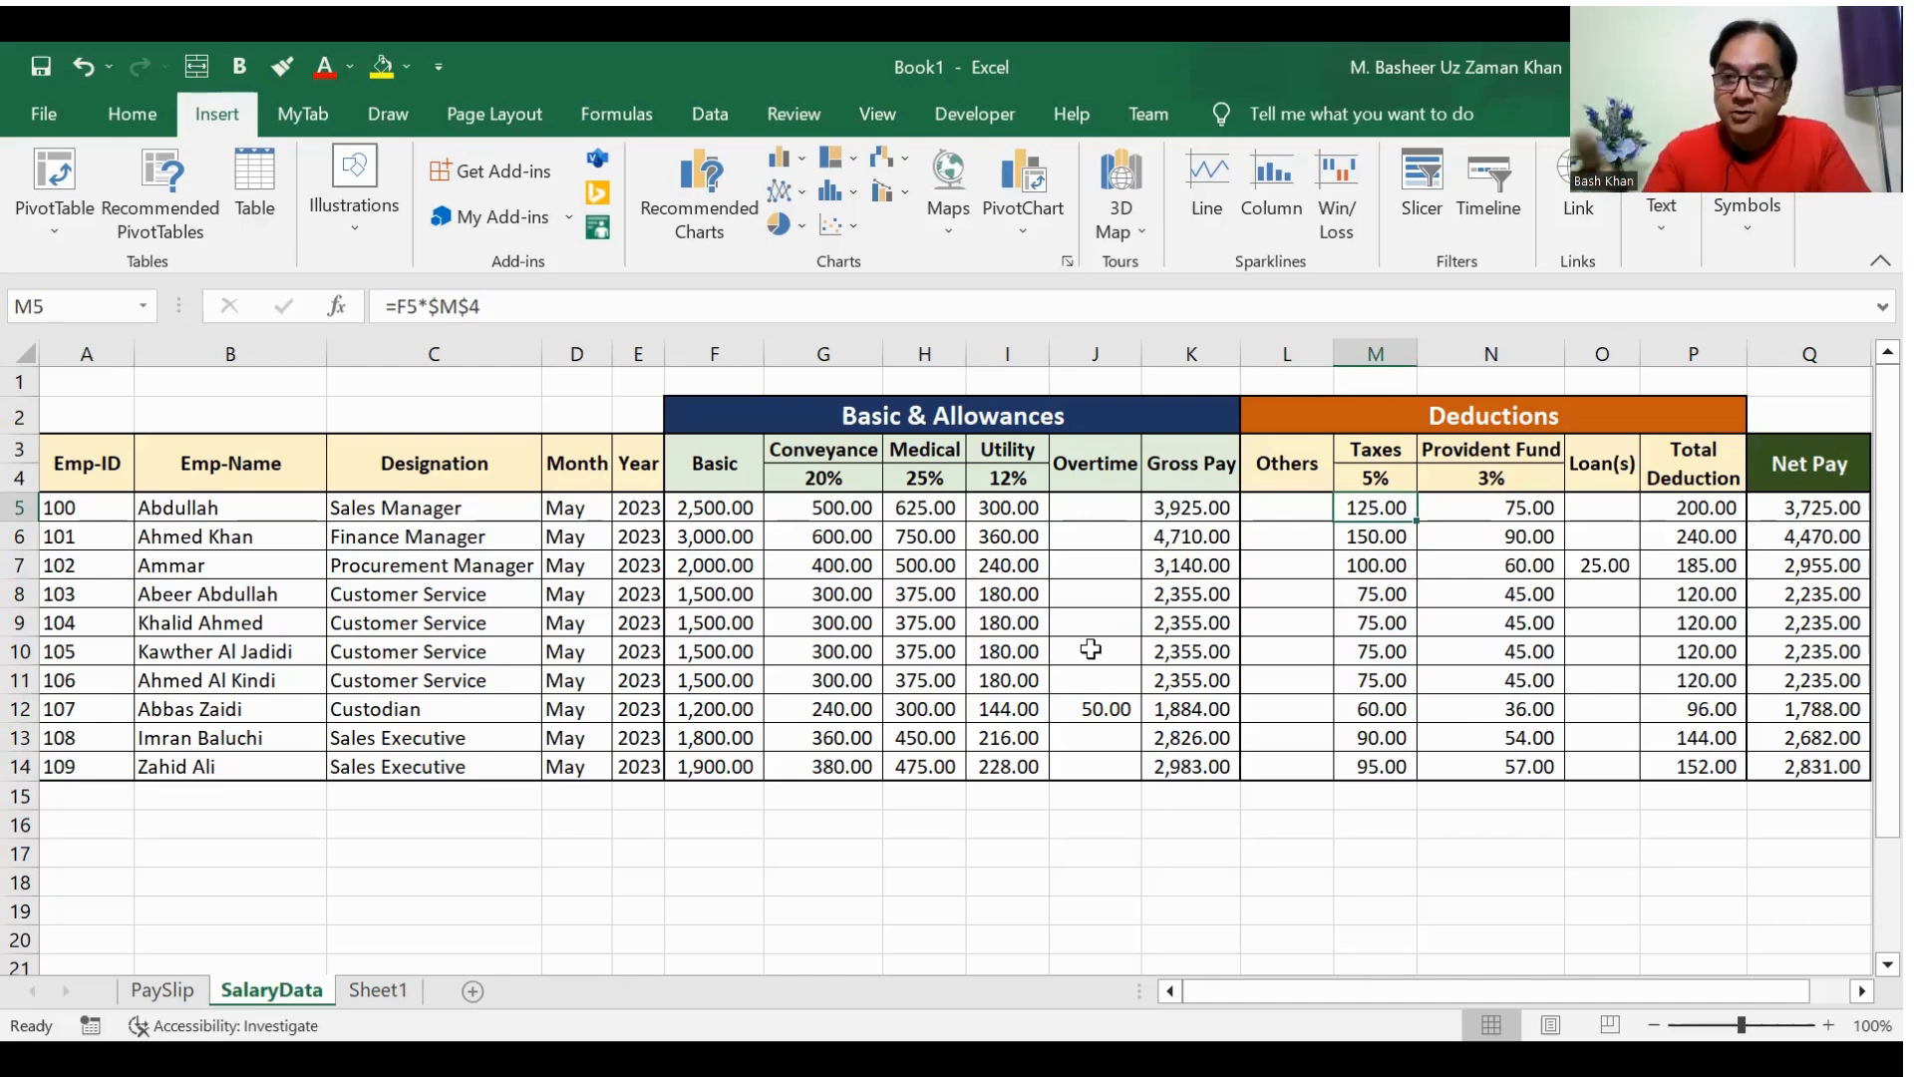
pyautogui.press('Right')
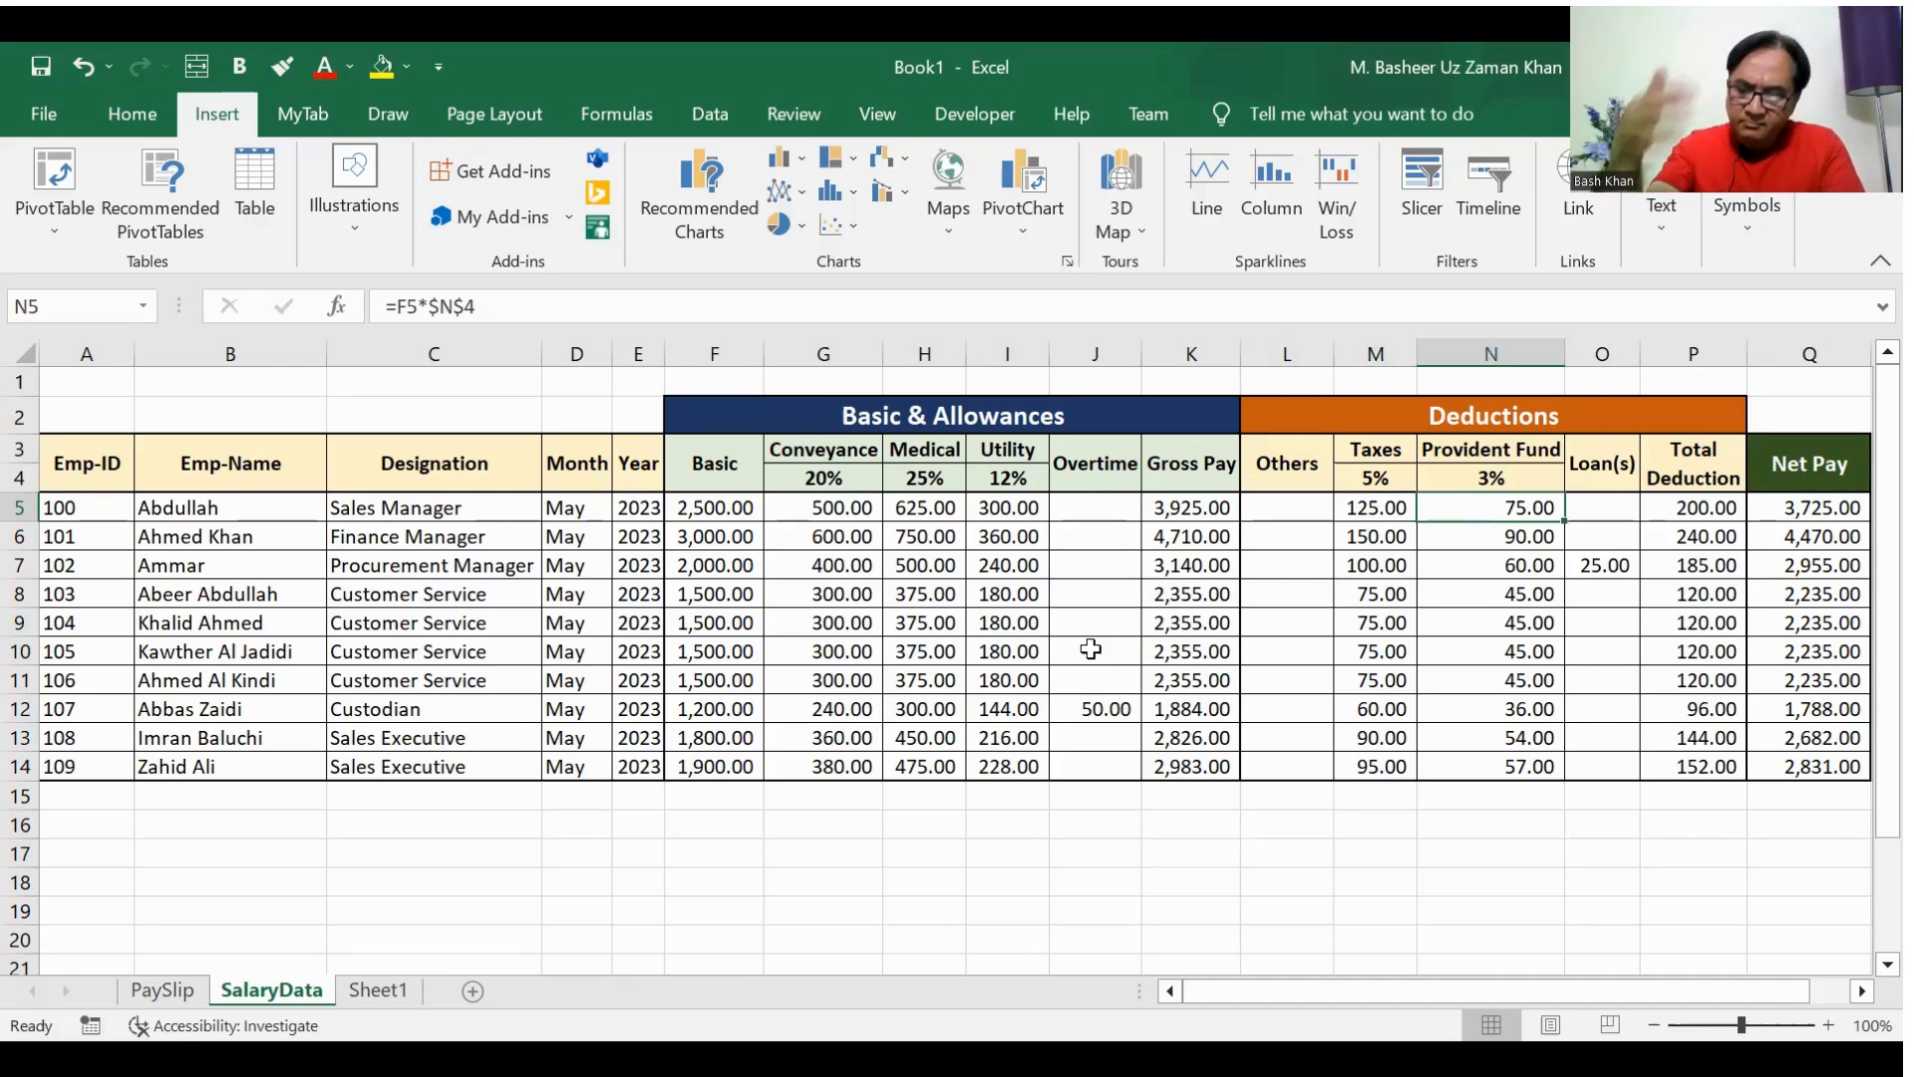
pyautogui.press('Right')
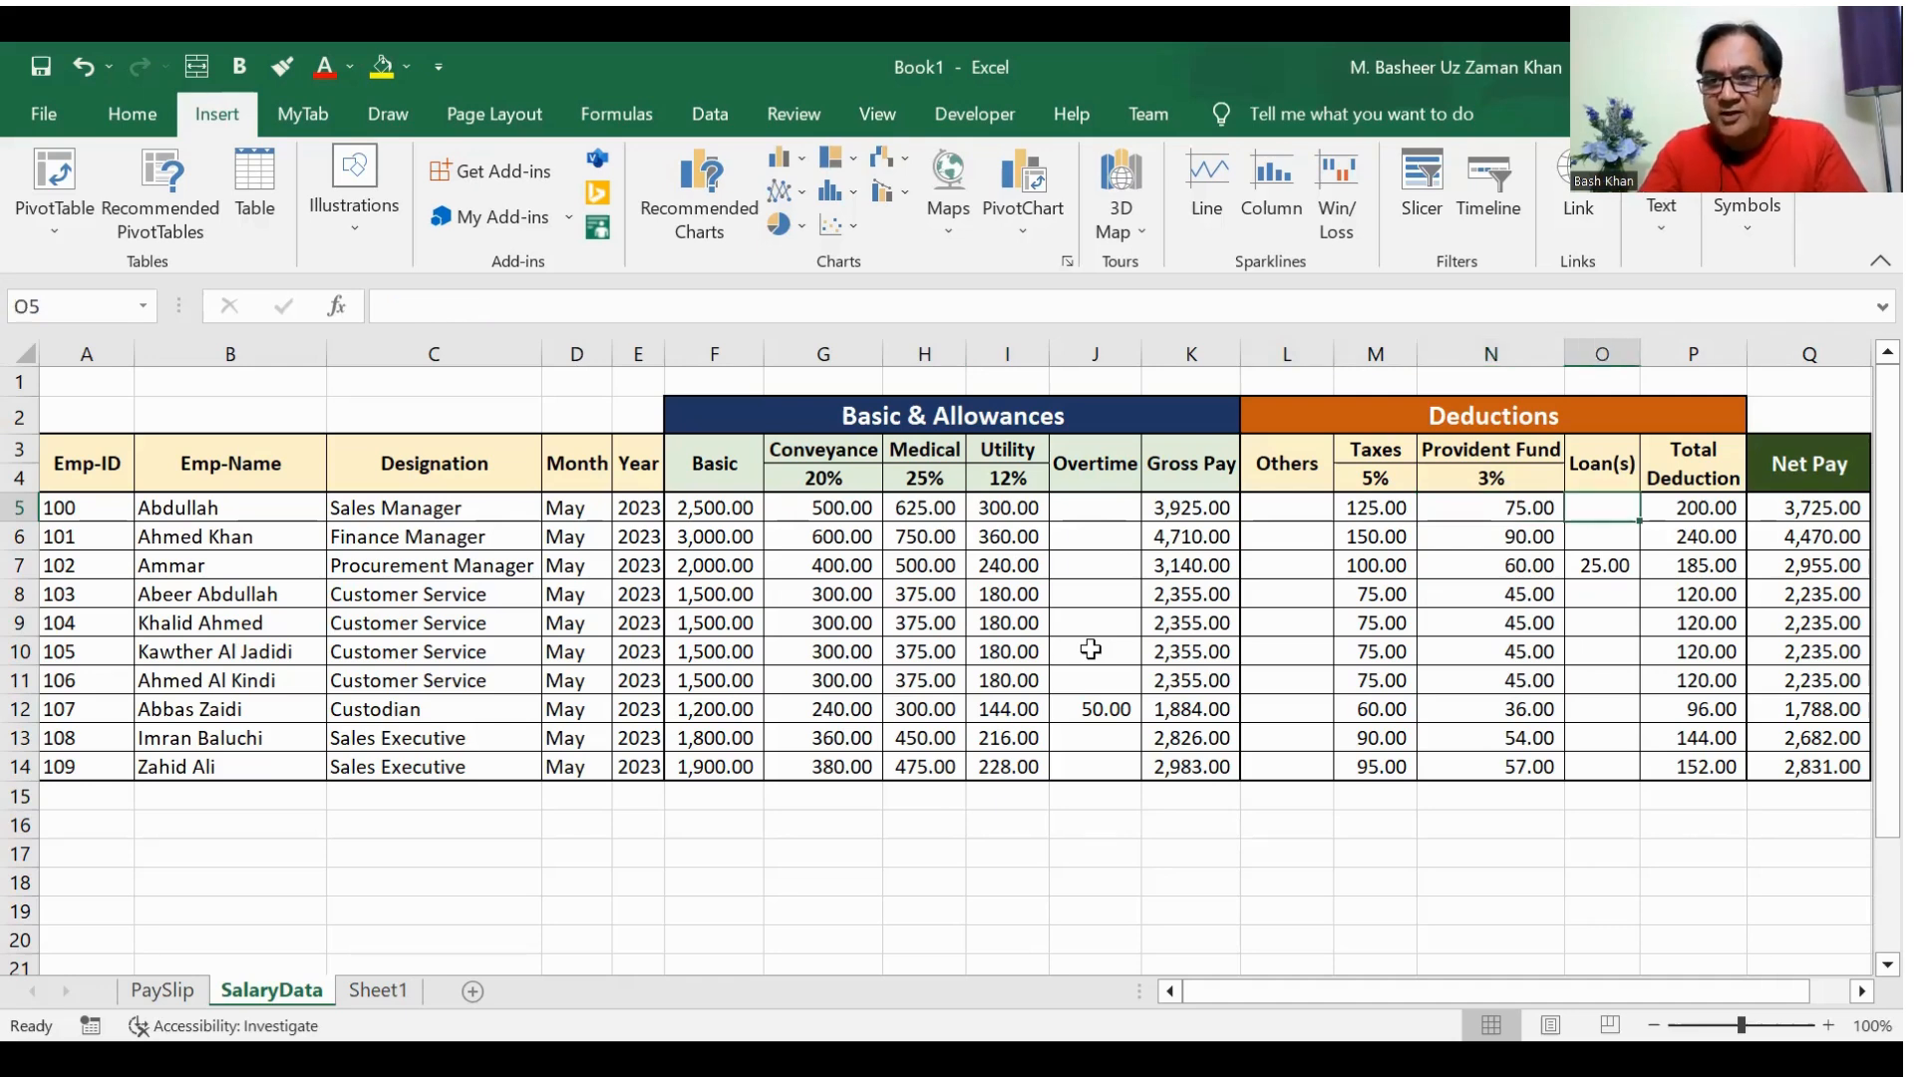
pyautogui.press('Right')
pyautogui.press('Left')
pyautogui.press('Down')
pyautogui.press('Down')
pyautogui.press('Right')
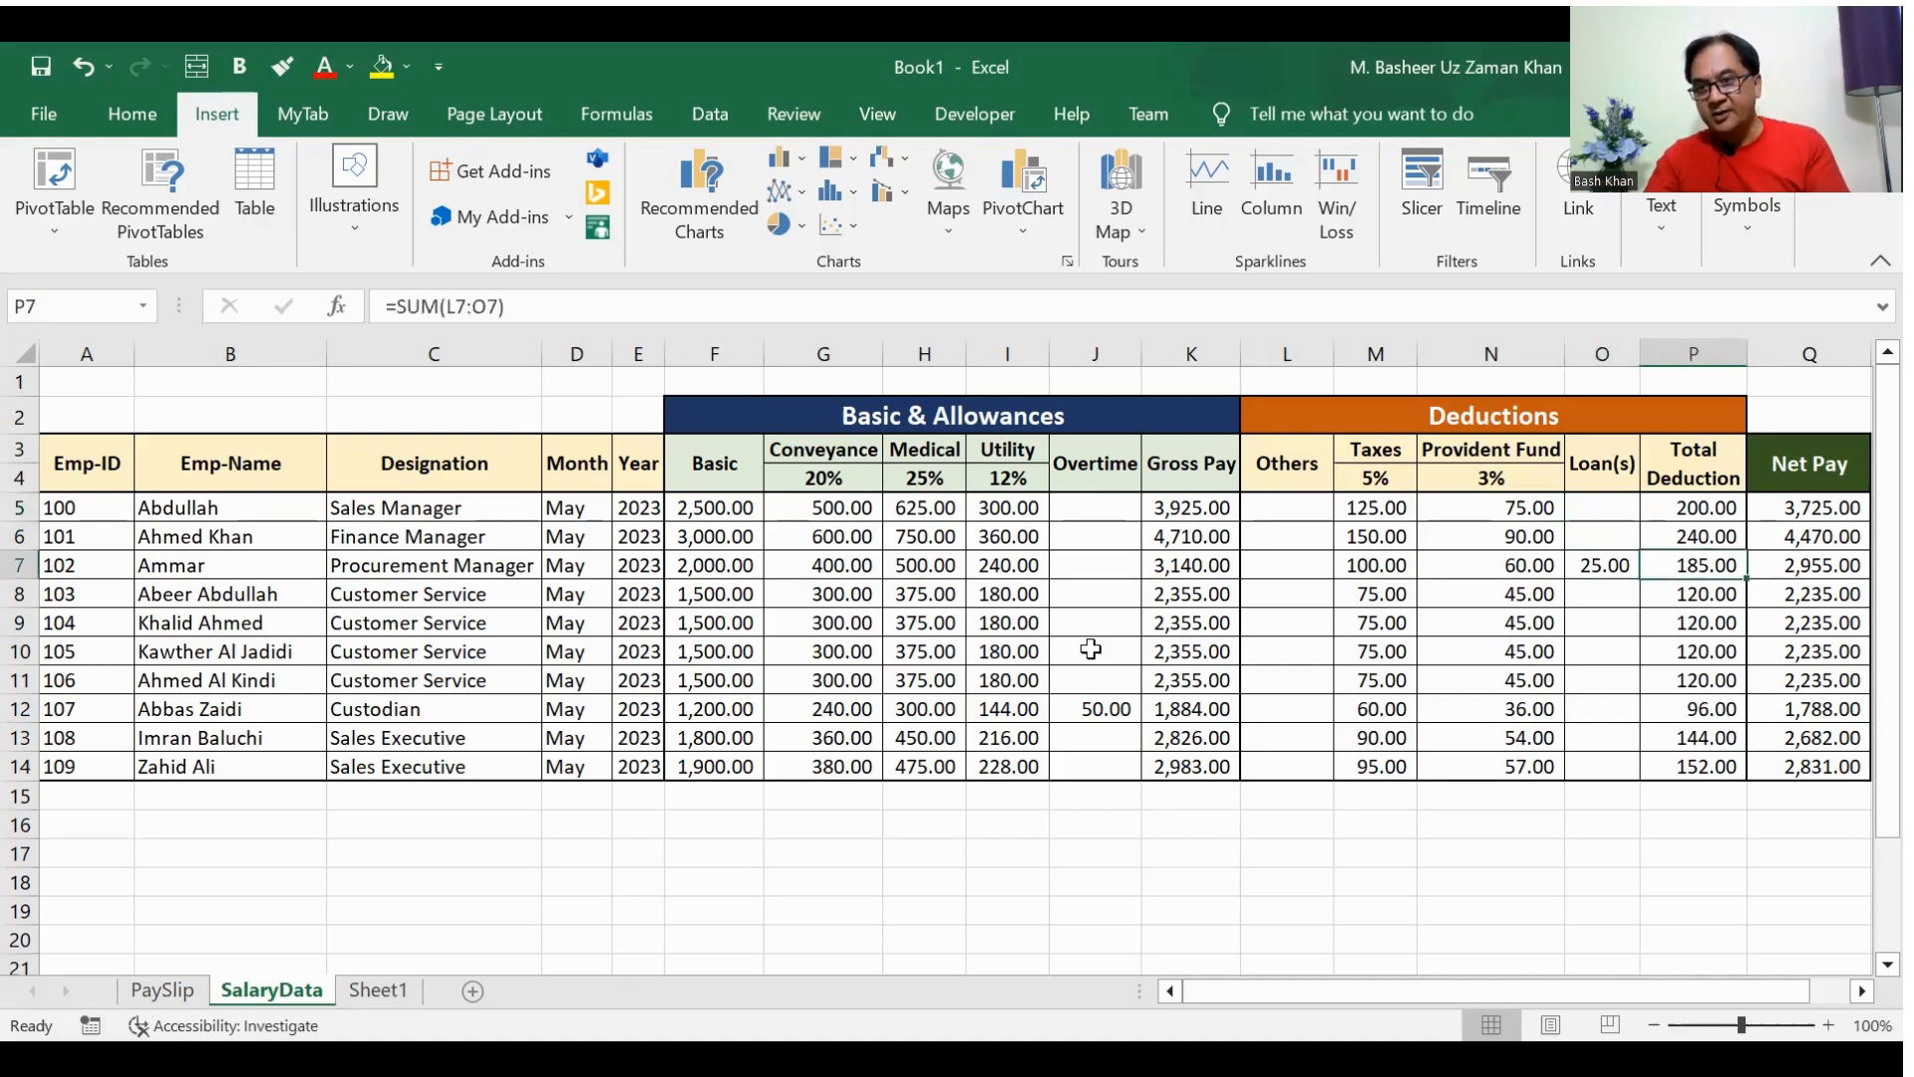
pyautogui.press('Left')
pyautogui.press('Left')
pyautogui.press('Left')
pyautogui.press('Left')
pyautogui.hotkey('shift', 'Right')
pyautogui.hotkey('shift', 'Right')
pyautogui.hotkey('shift', 'Right')
pyautogui.hotkey('shift', 'Right')
pyautogui.press('Right')
pyautogui.press('Right')
pyautogui.press('Right')
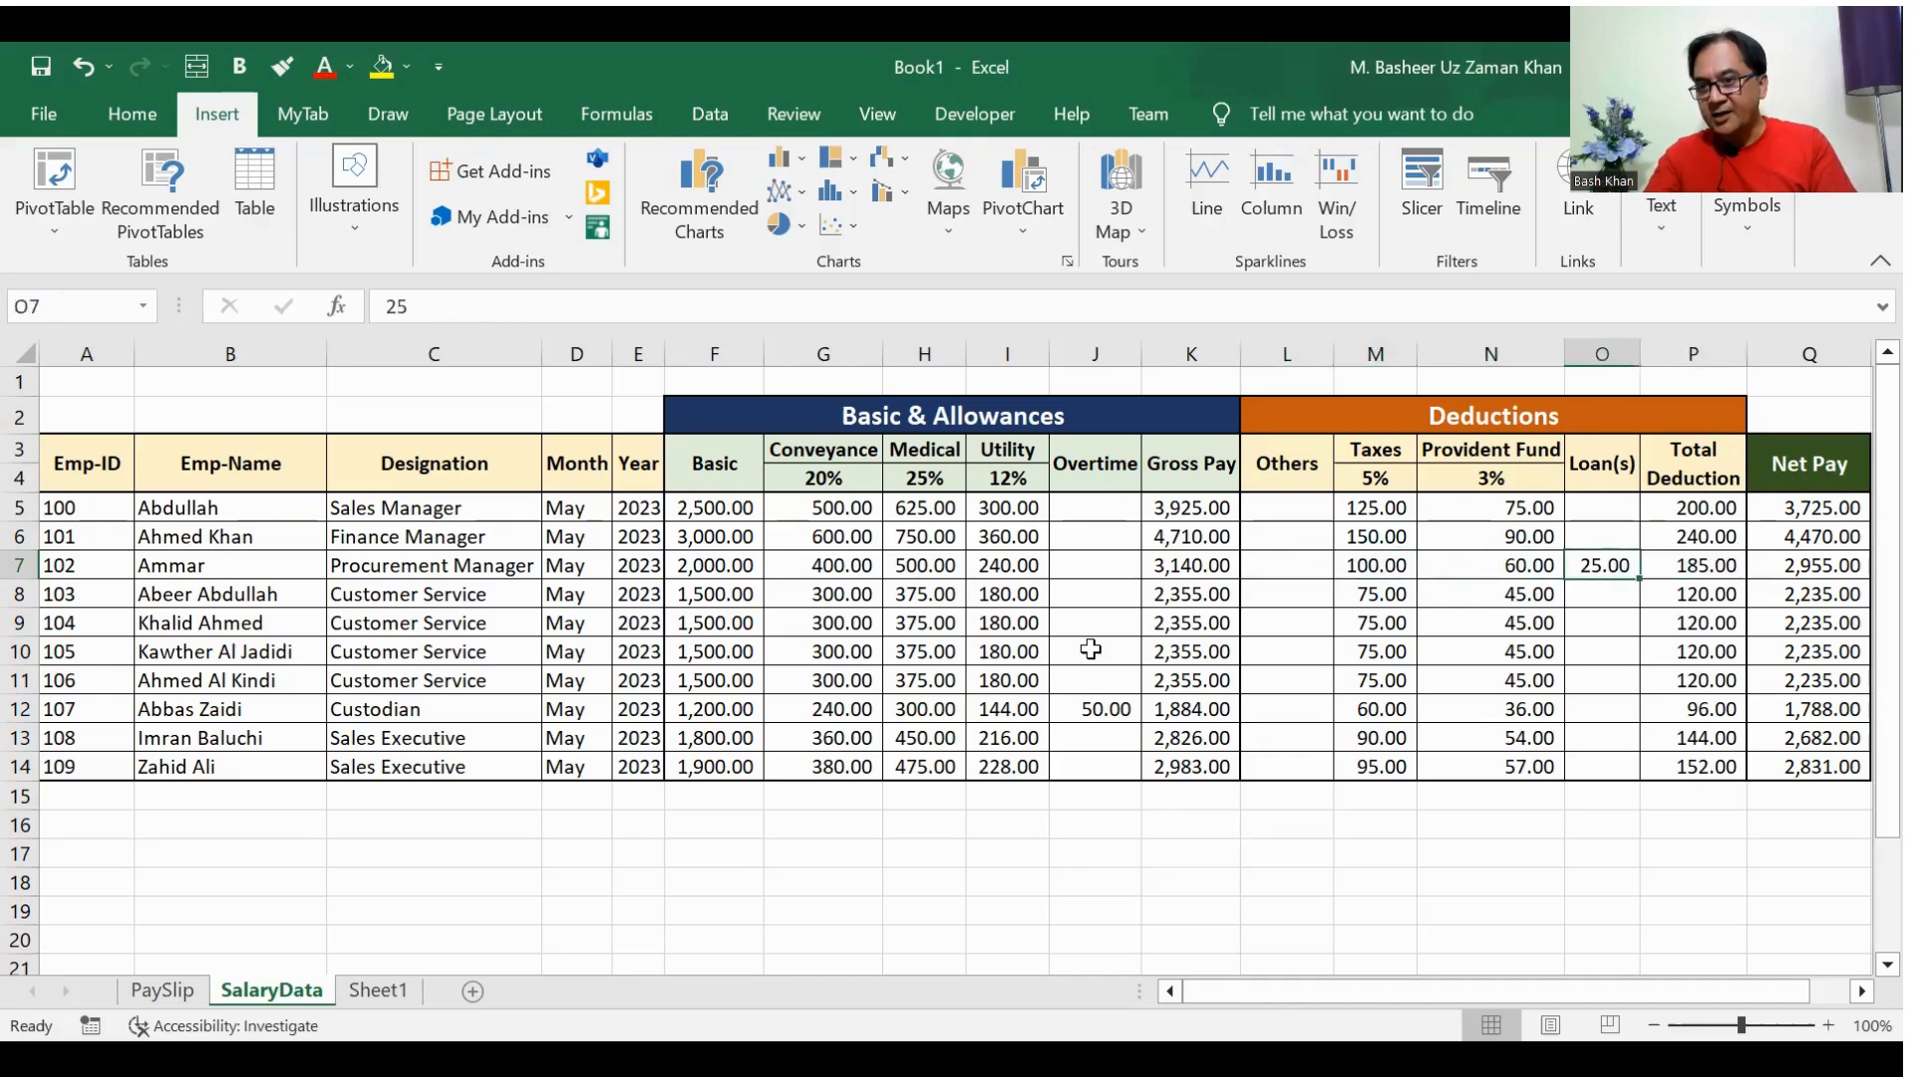
# Step: Check the Total Deduction column and the net pay formula in row 5
pyautogui.press('Right')
pyautogui.press('Up')
pyautogui.press('Up')
pyautogui.hotkey('shift', 'Down')
pyautogui.hotkey('shift', 'Down')
pyautogui.hotkey('shift', 'Down')
pyautogui.hotkey('shift', 'Down')
pyautogui.hotkey('shift', 'Down')
pyautogui.hotkey('shift', 'Down')
pyautogui.hotkey('shift', 'Down')
pyautogui.press('Right')
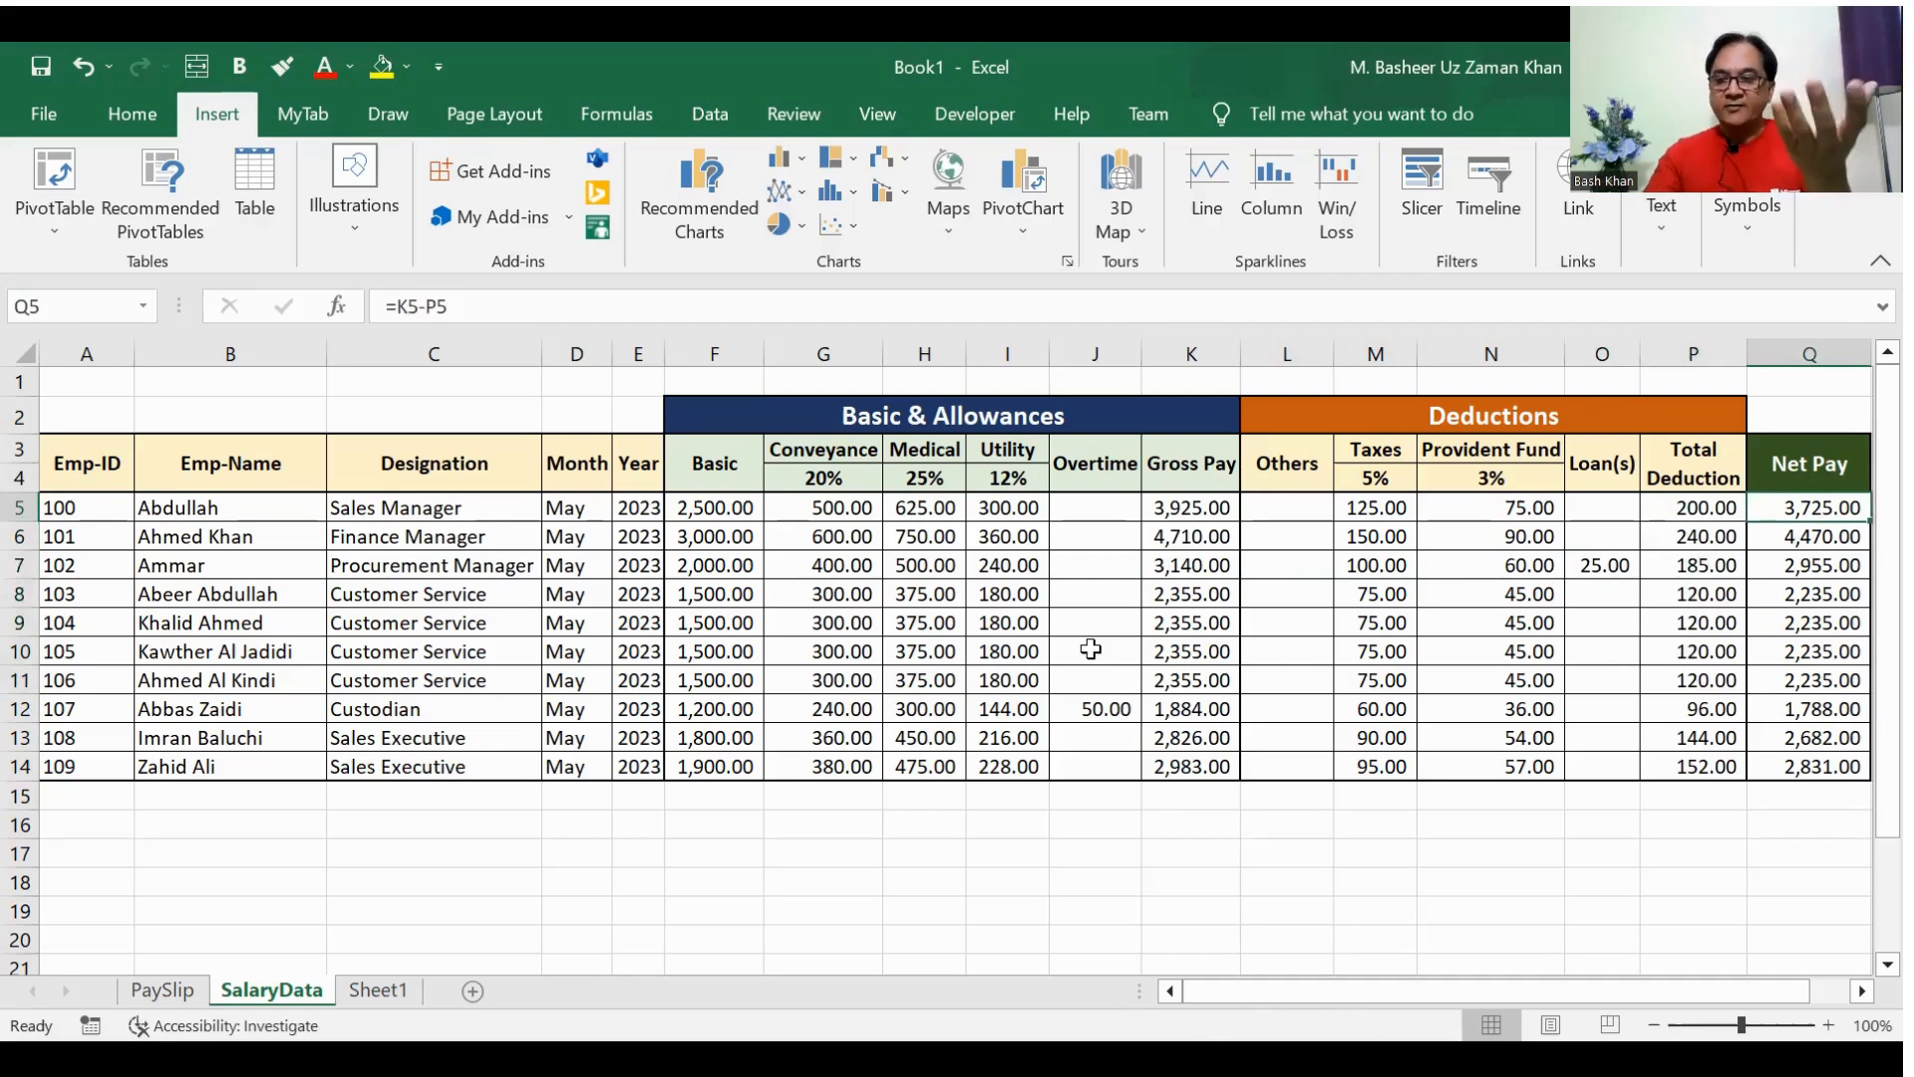
pyautogui.press('Left')
pyautogui.press('Left')
pyautogui.press('Left')
pyautogui.press('Left')
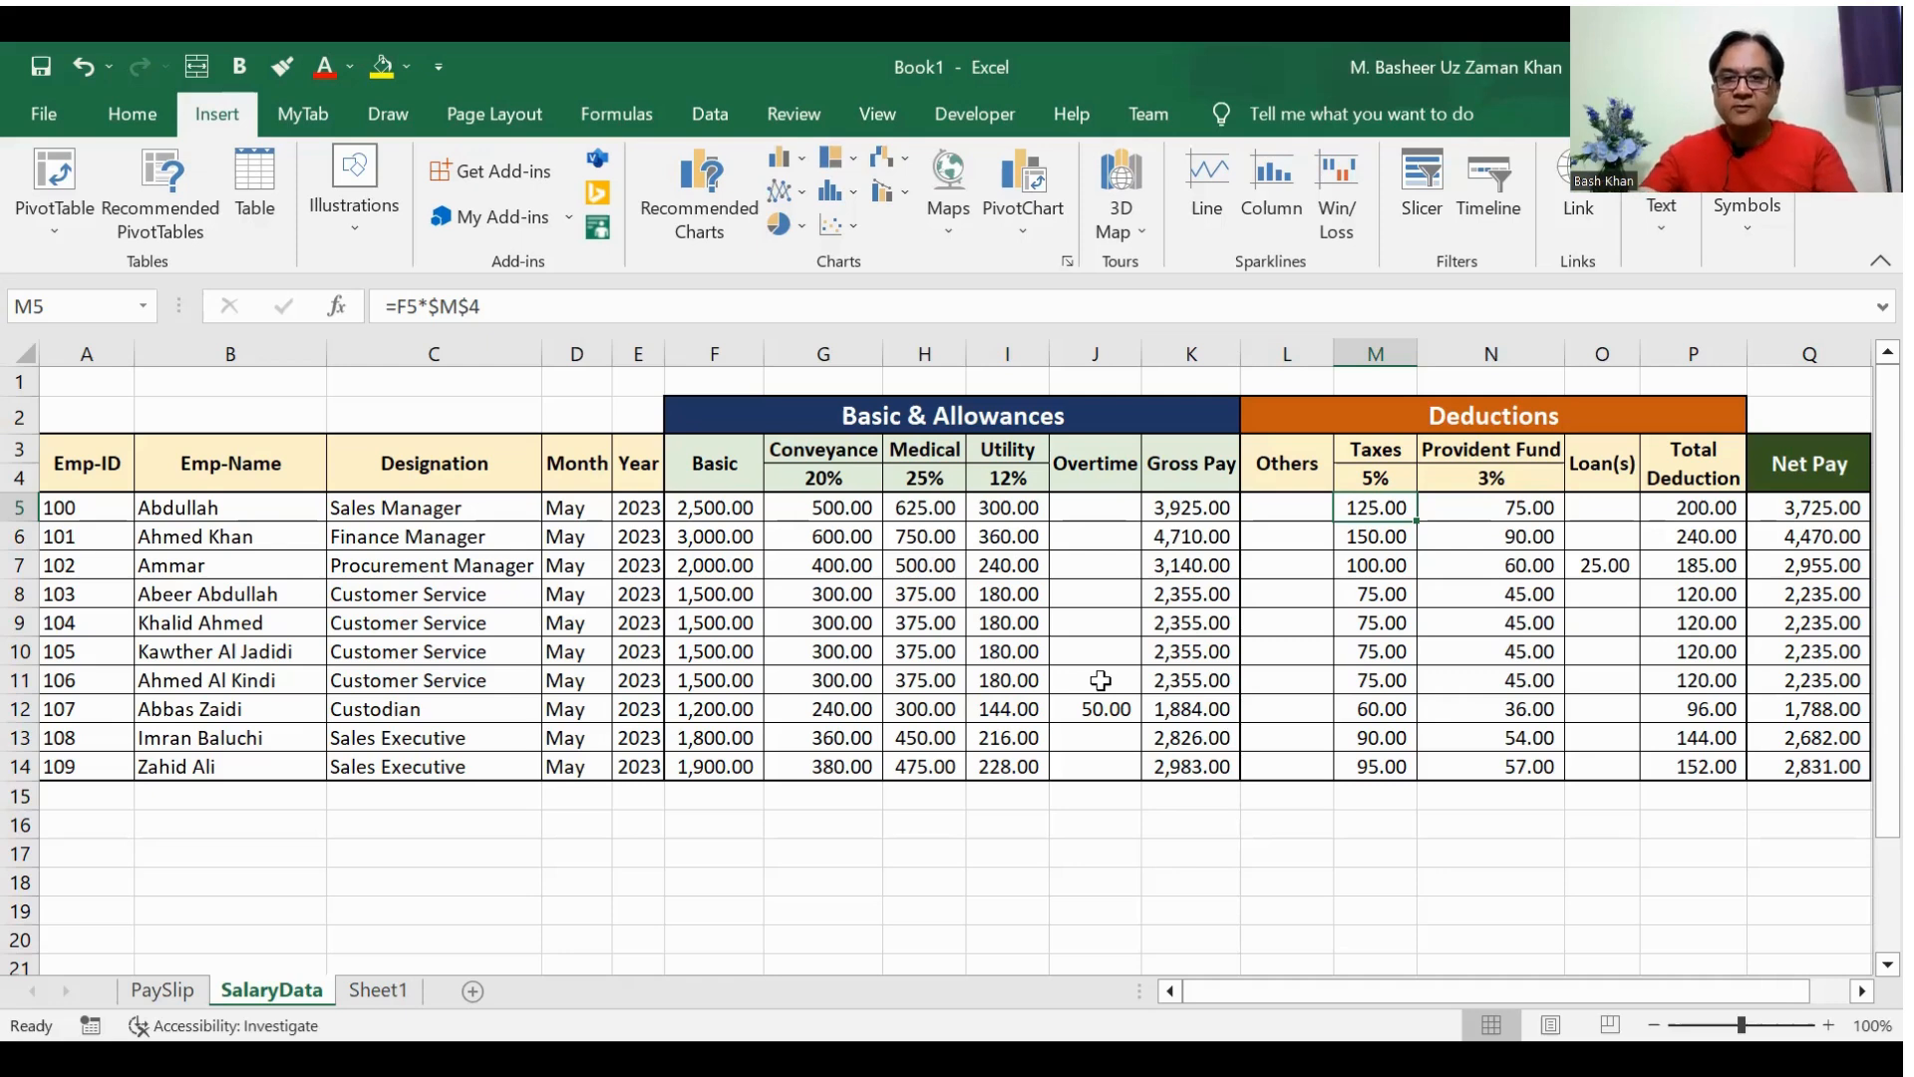
# Step: Enter the label Employee-ID in cell B4 of Sheet1
pyautogui.click(399, 987)
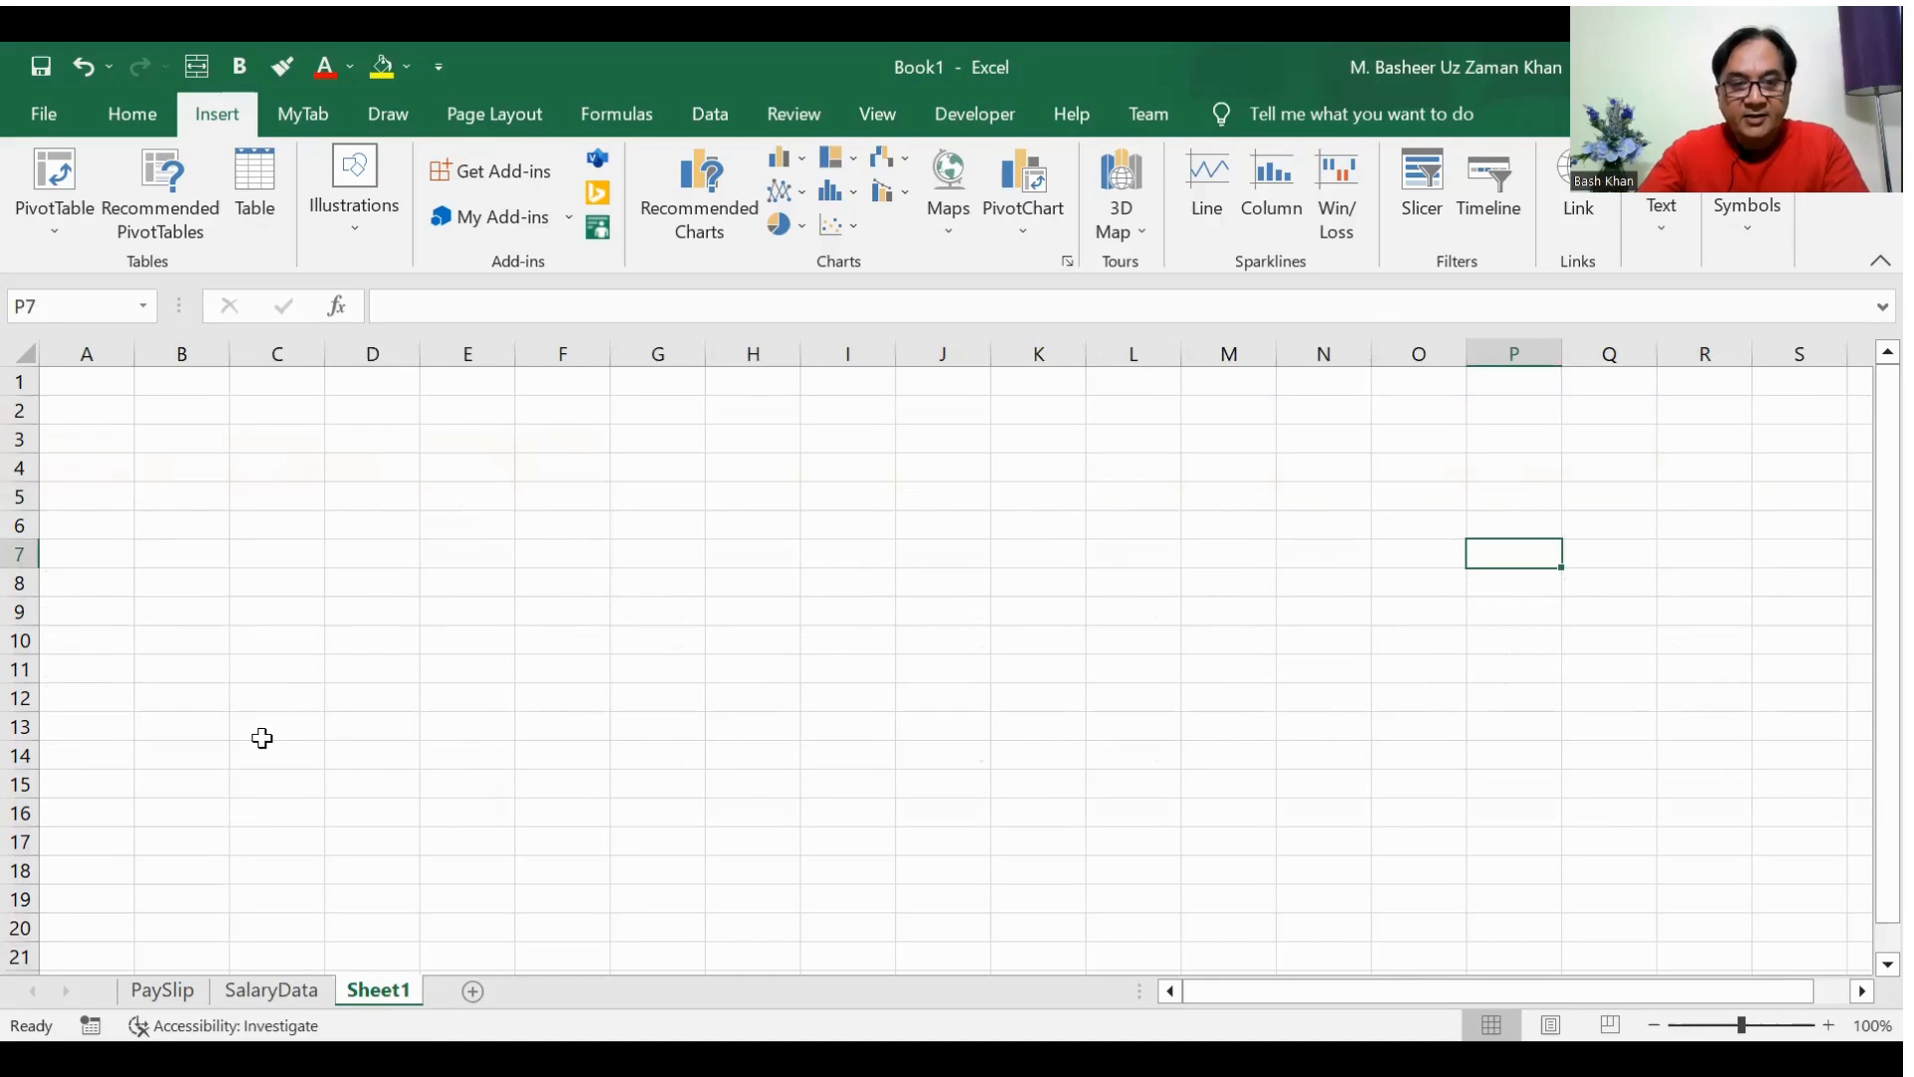
pyautogui.click(175, 465)
pyautogui.write('Employee')
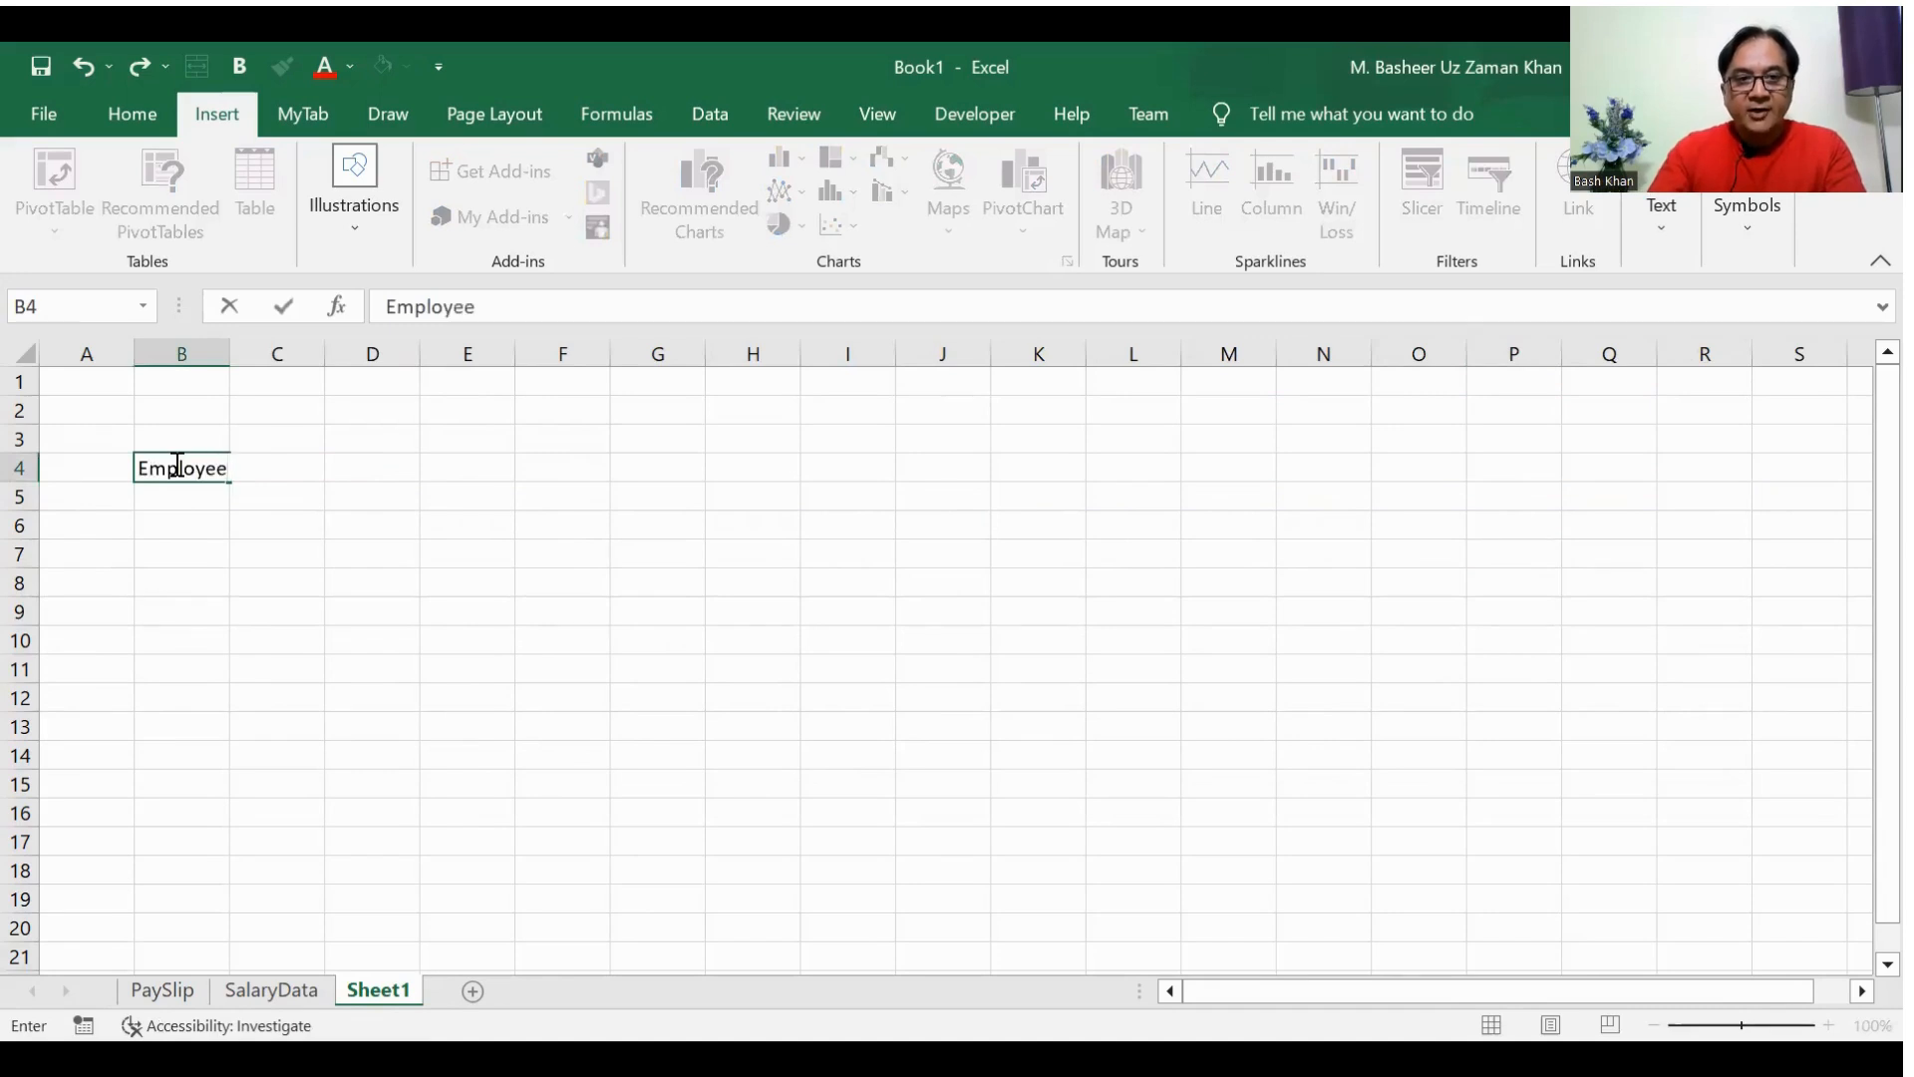
pyautogui.press('Tab')
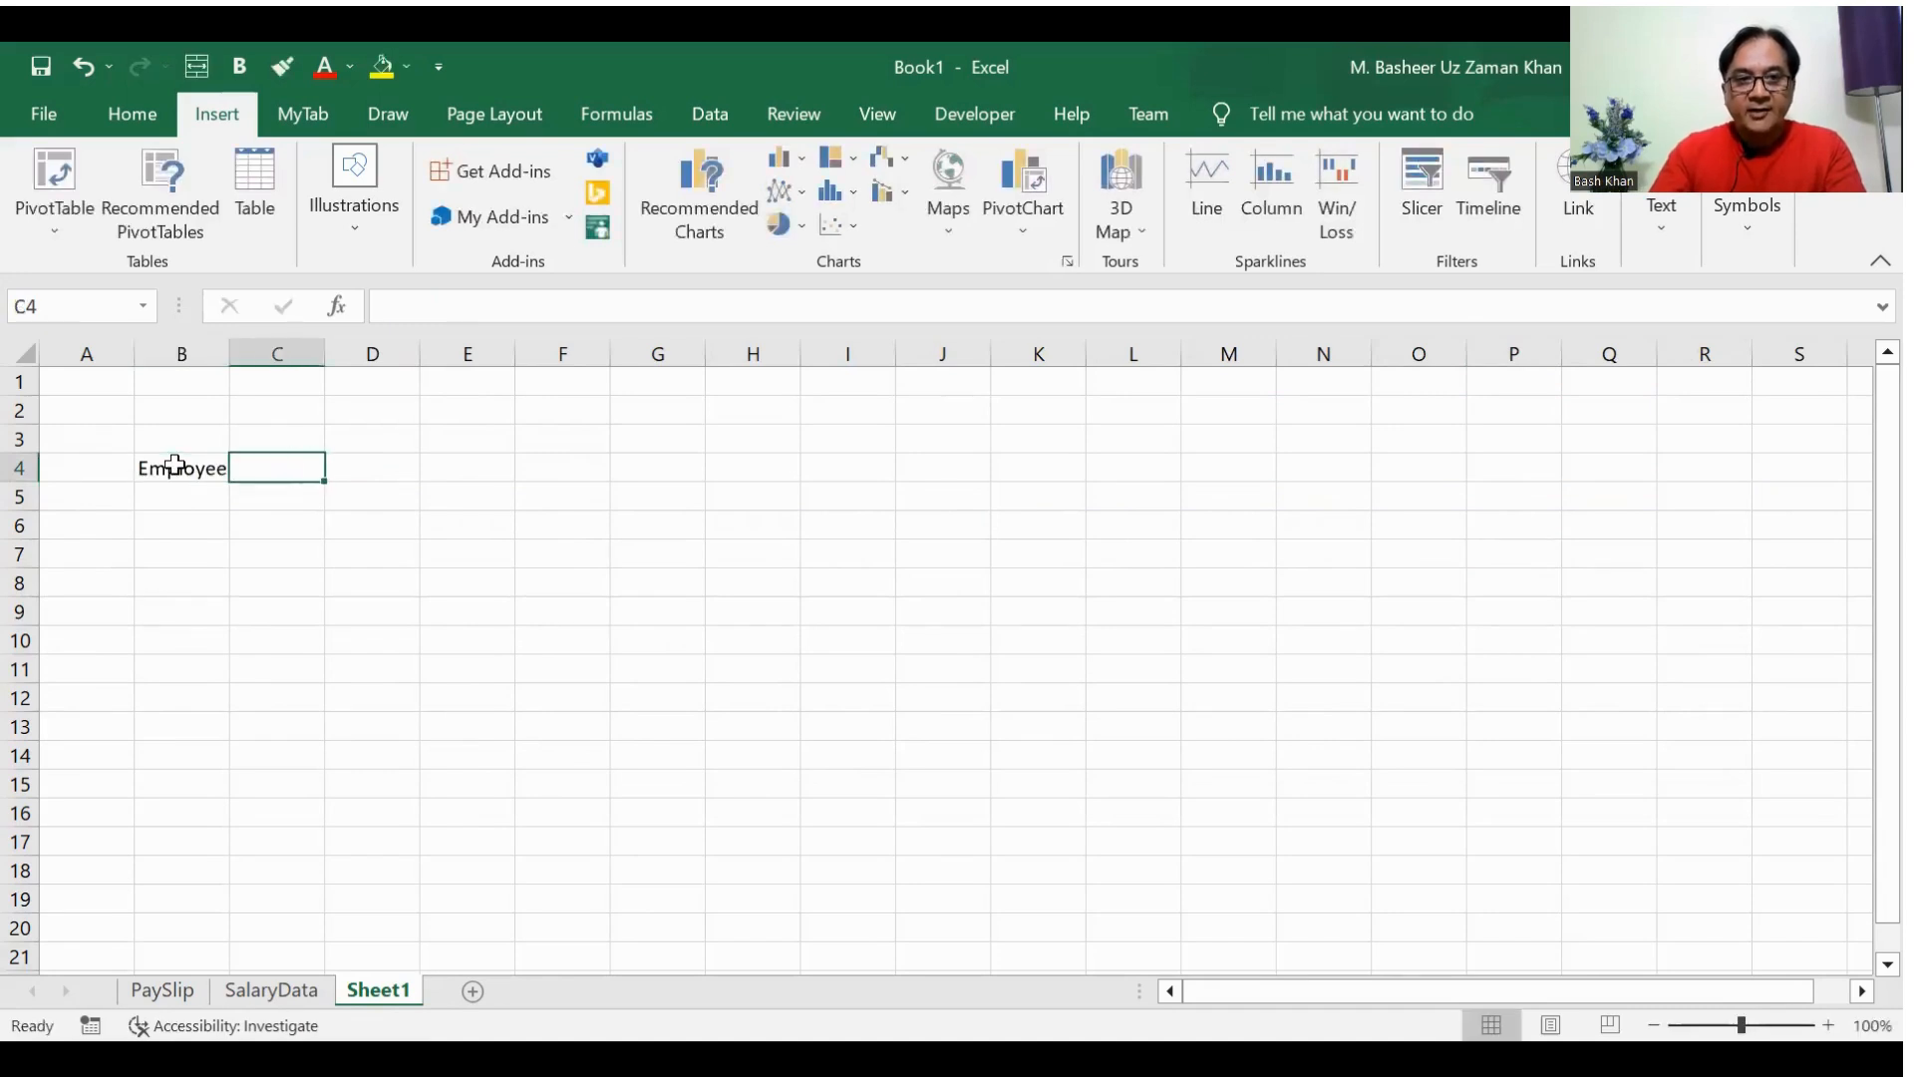
pyautogui.click(174, 465)
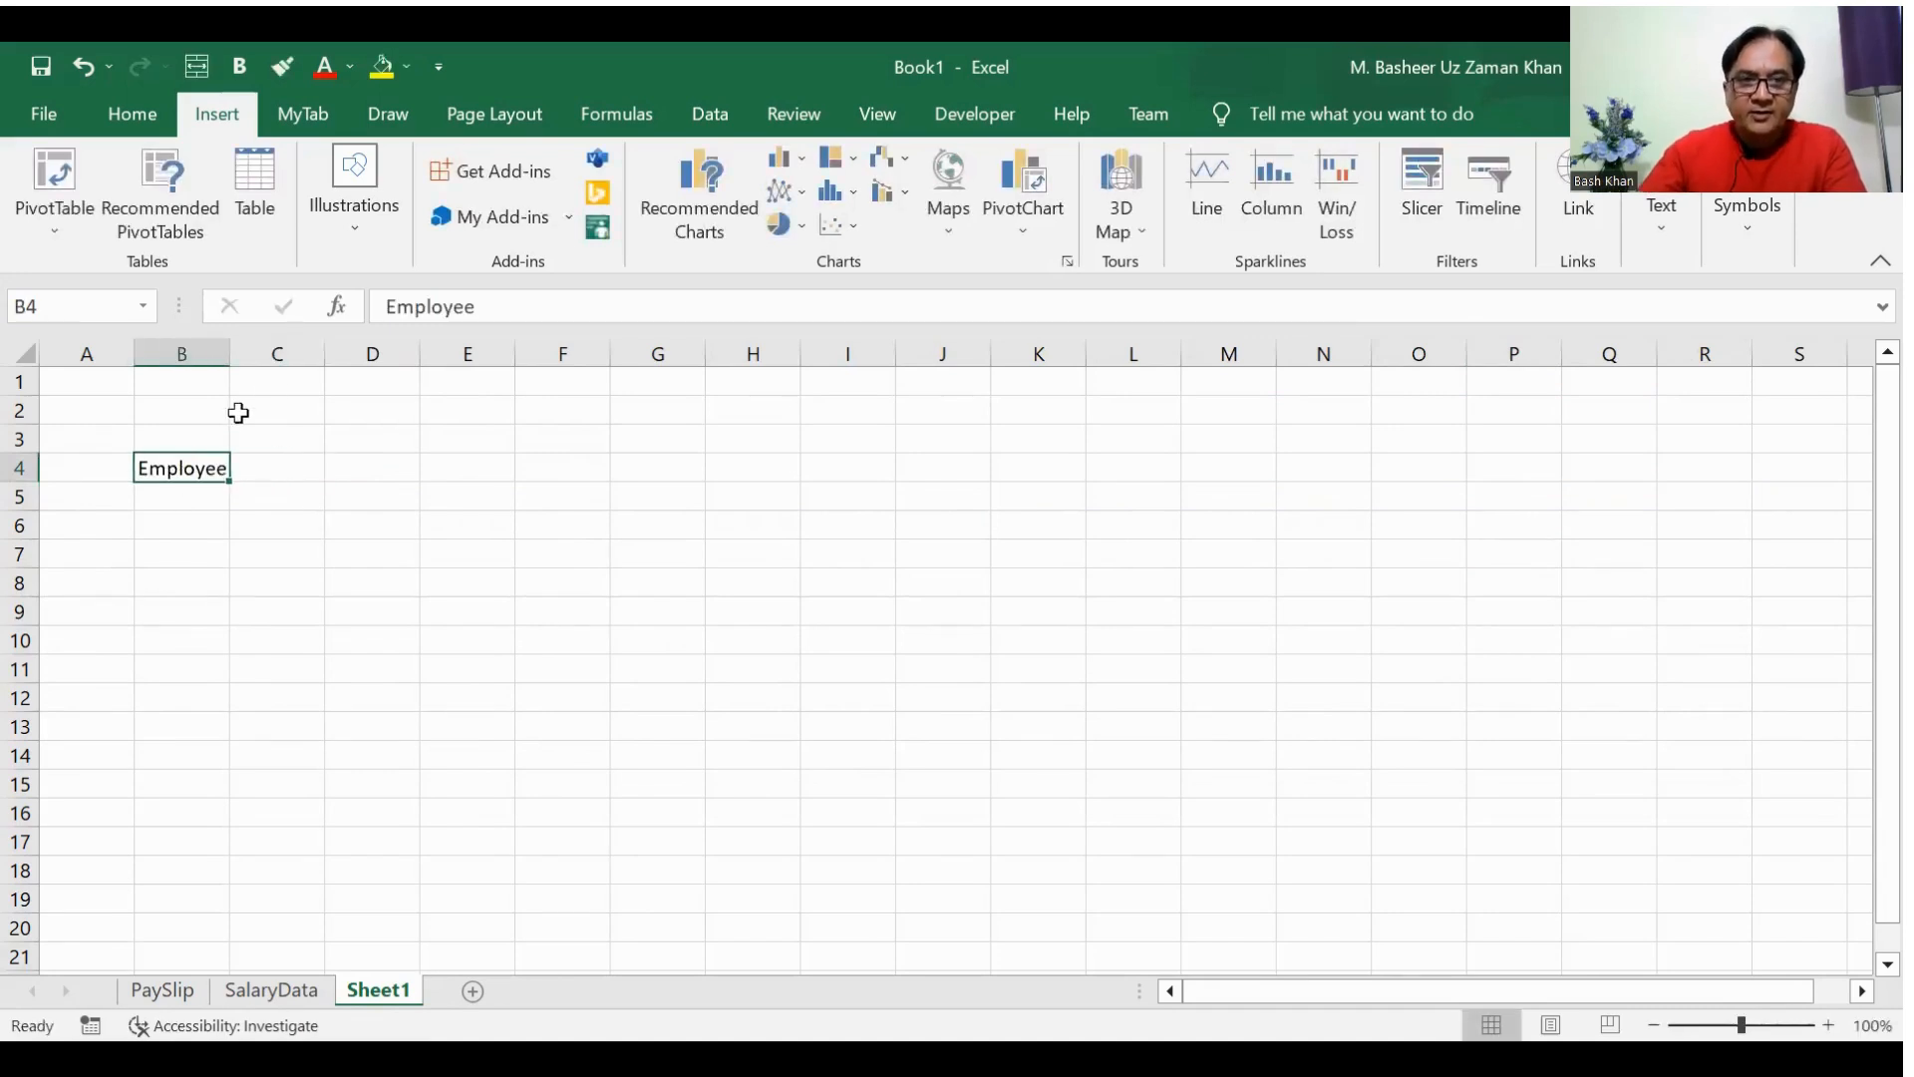
pyautogui.click(514, 311)
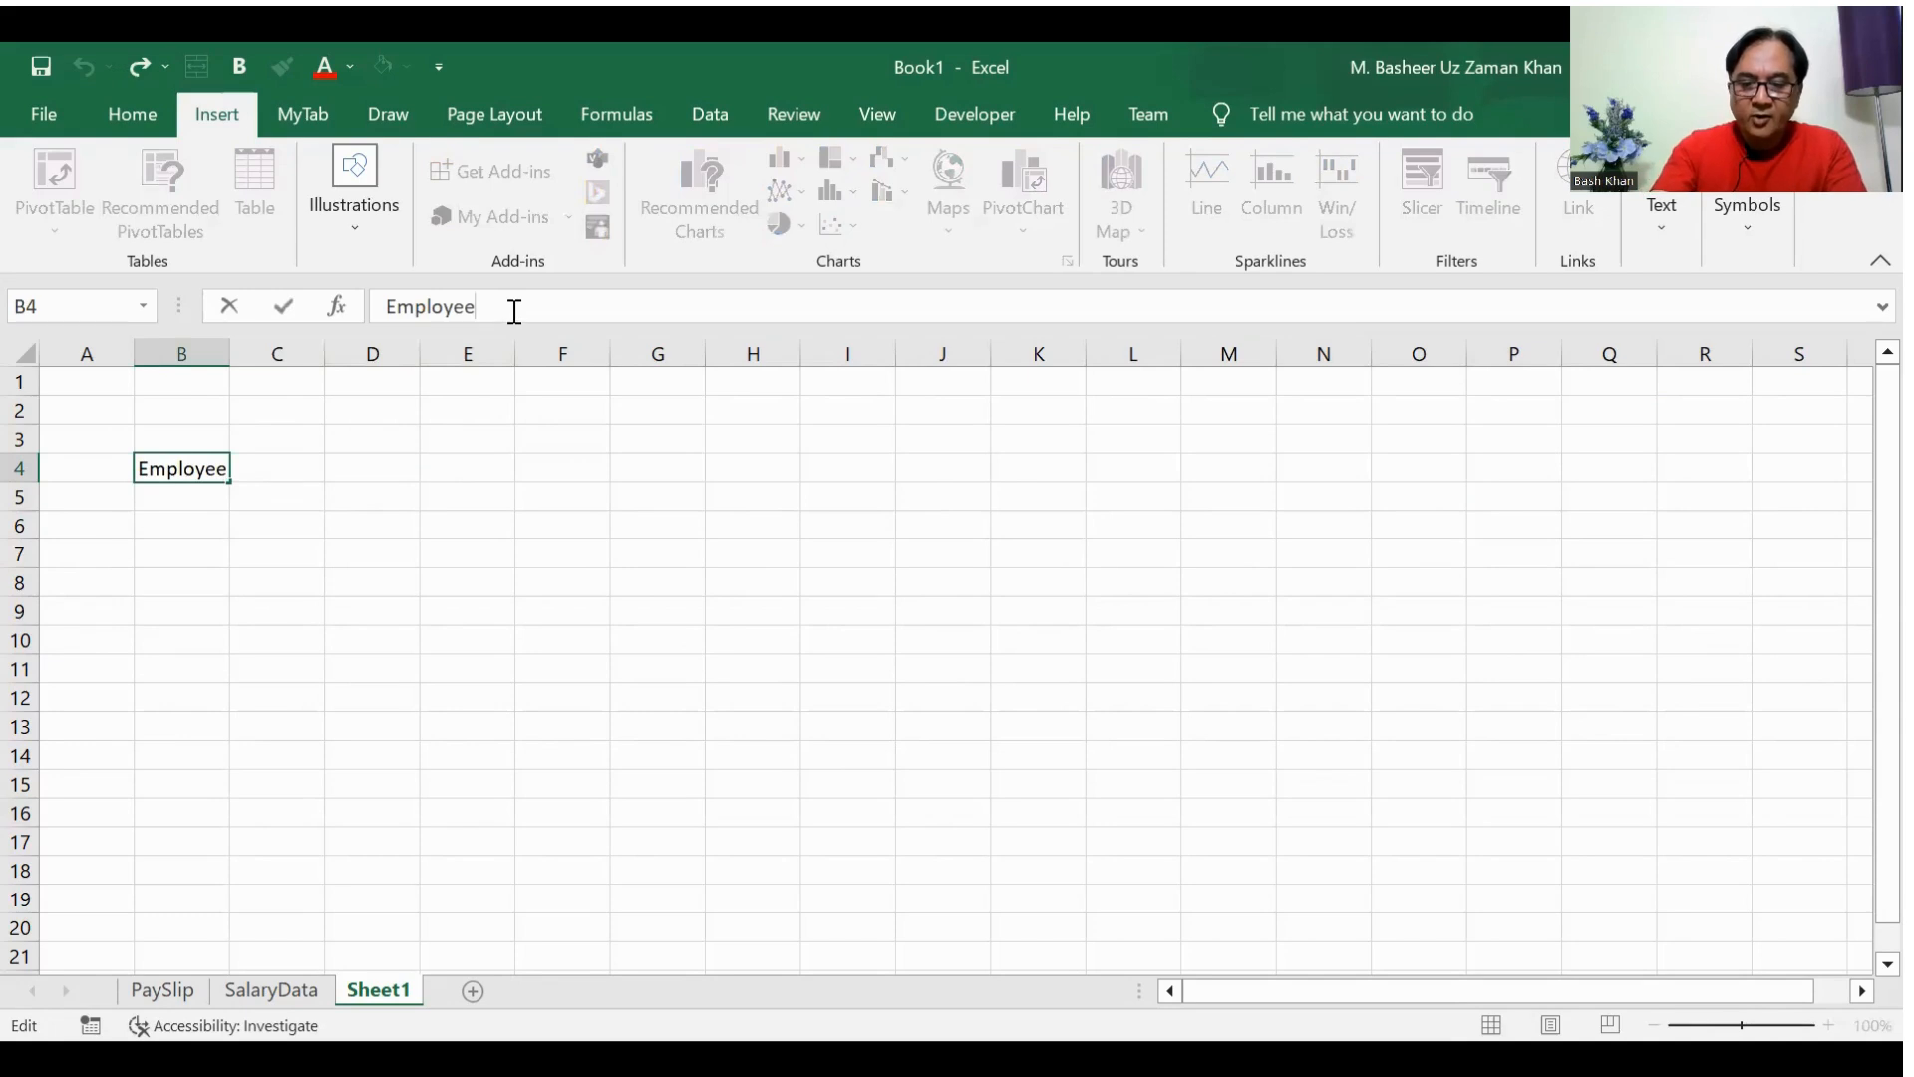
pyautogui.write('-ID')
pyautogui.press('Return')
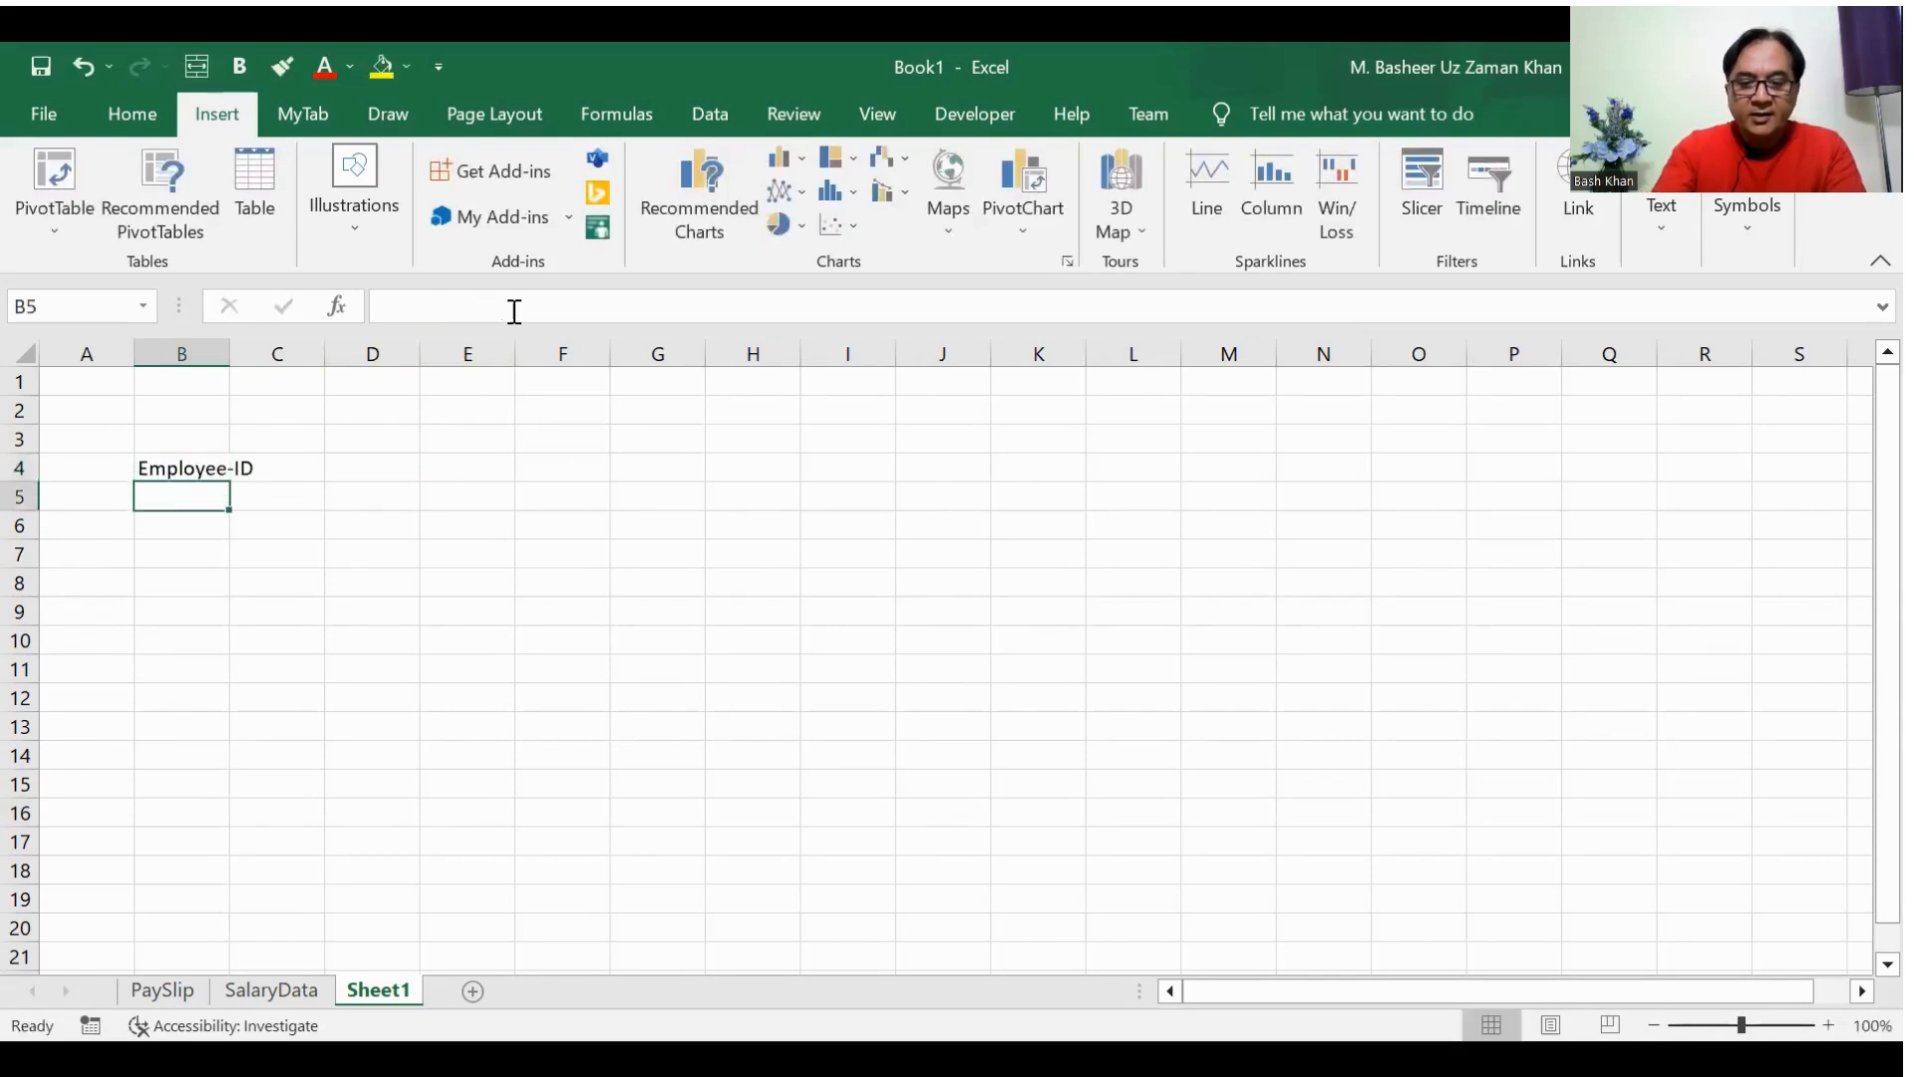
# Step: Enter the label Employee Name in cell B5 and widen column B to fit the text
pyautogui.write('Emploe')
pyautogui.press('BackSpace')
pyautogui.write('yee Namre')
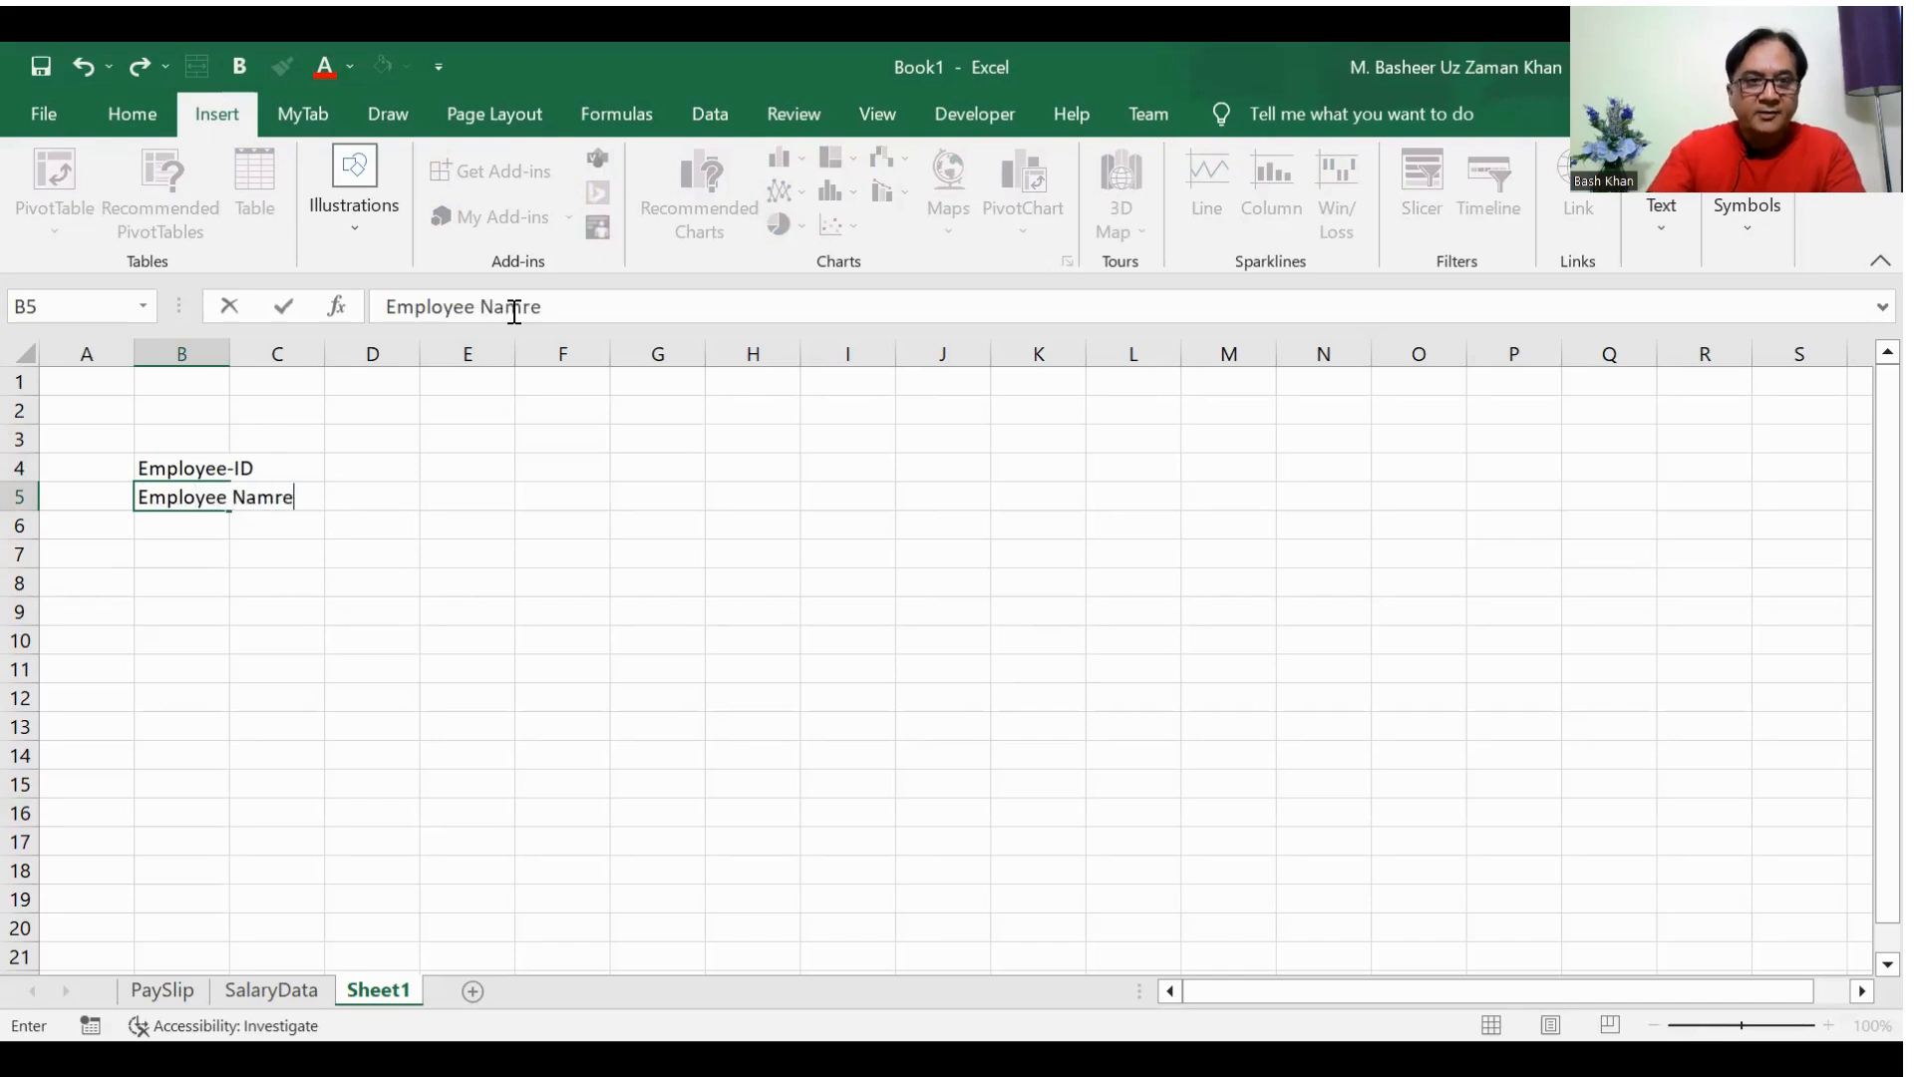
pyautogui.press('BackSpace')
pyautogui.press('BackSpace')
pyautogui.write('e')
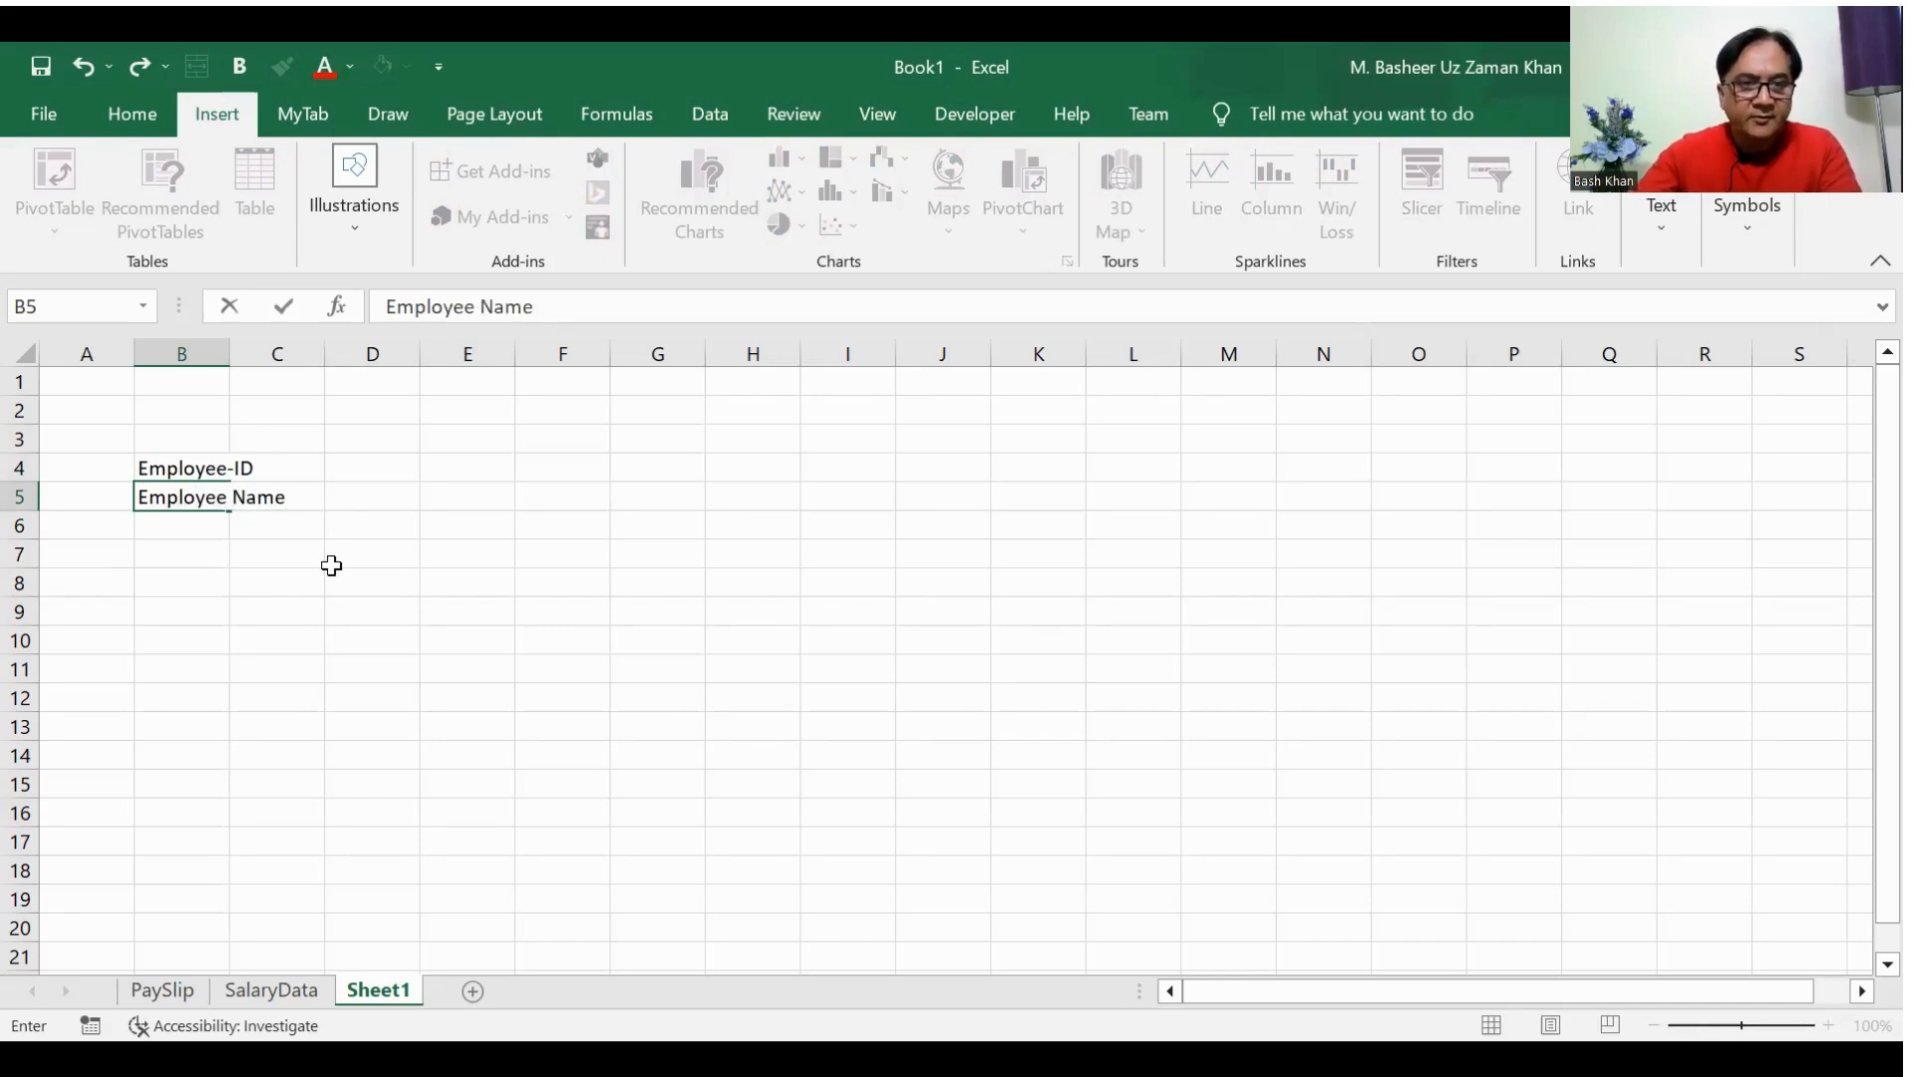
pyautogui.click(296, 608)
pyautogui.moveTo(235, 348); pyautogui.dragTo(294, 350)
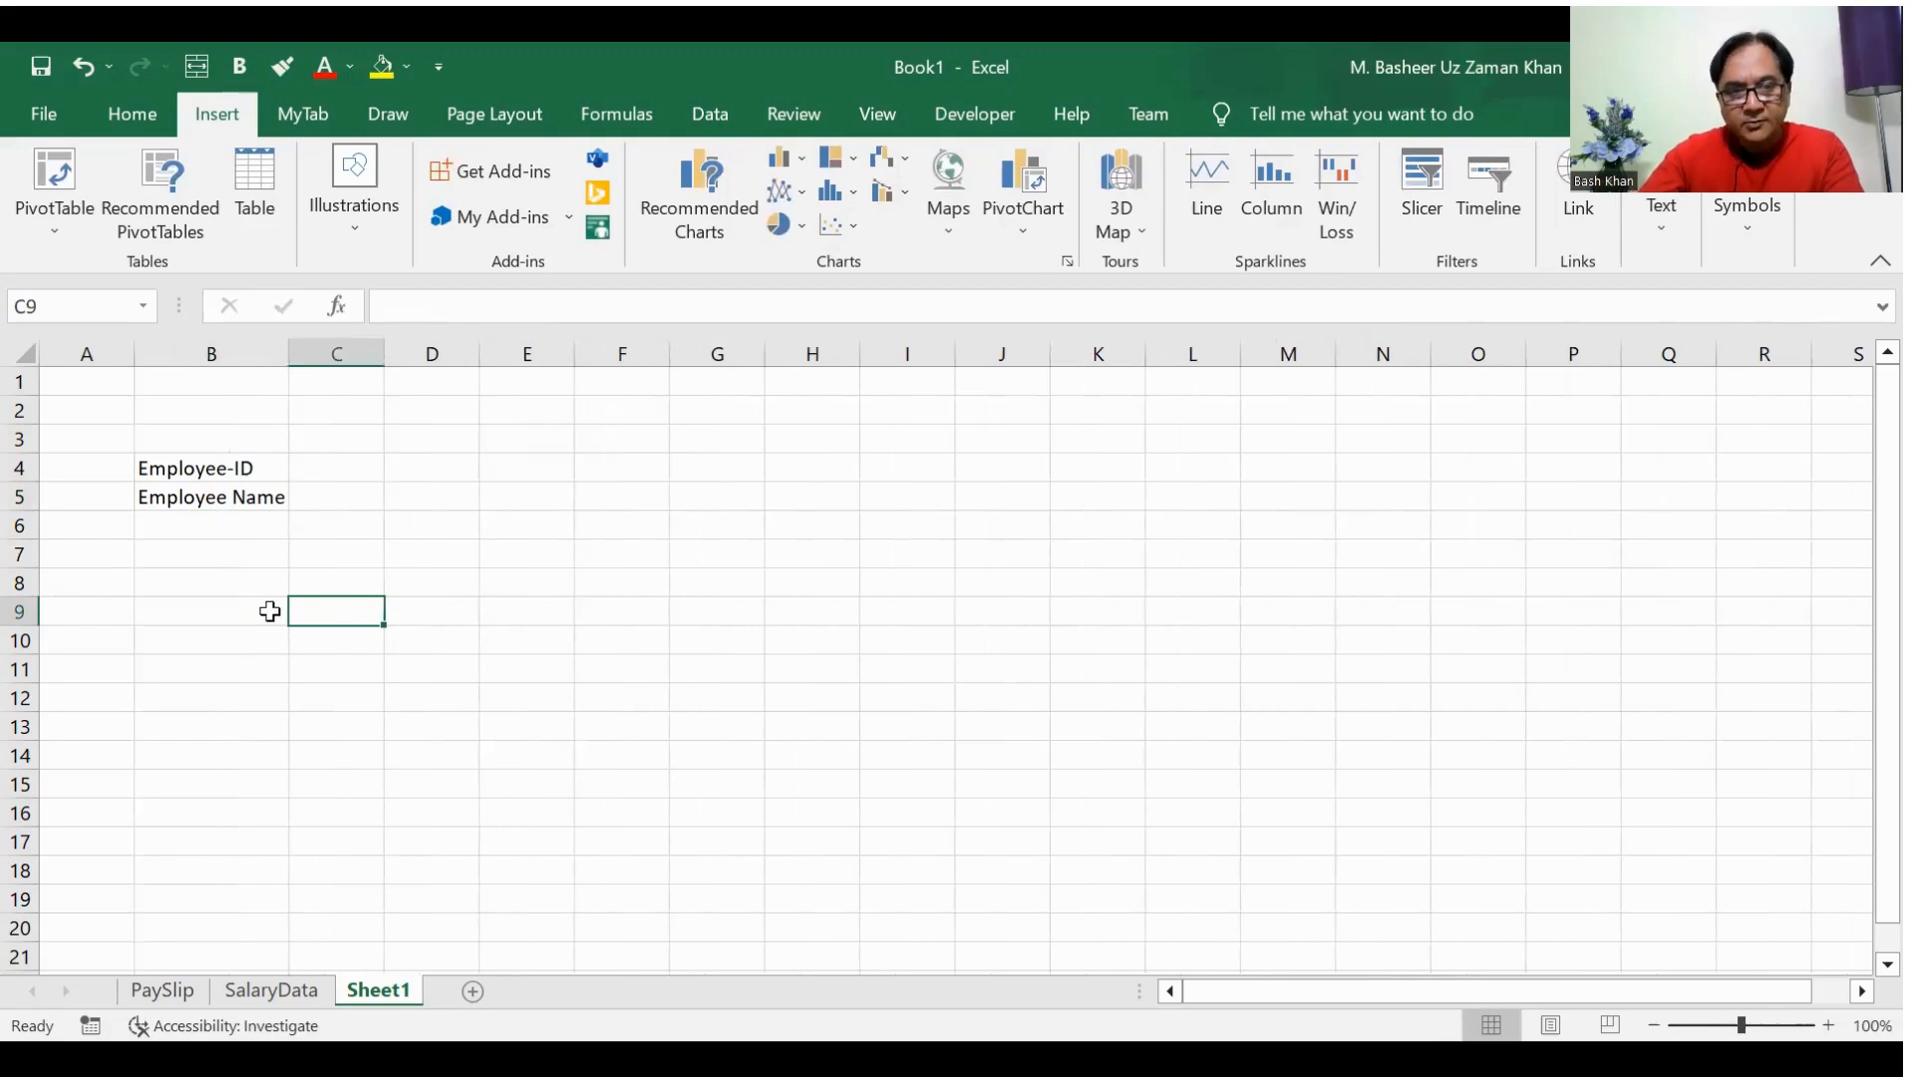
# Step: Copy the header rows A3:P4 from SalaryData and paste them as values on Sheet1 starting at G3
pyautogui.click(271, 989)
pyautogui.moveTo(105, 464); pyautogui.dragTo(1738, 476)
pyautogui.hotkey('ctrl', 'c')
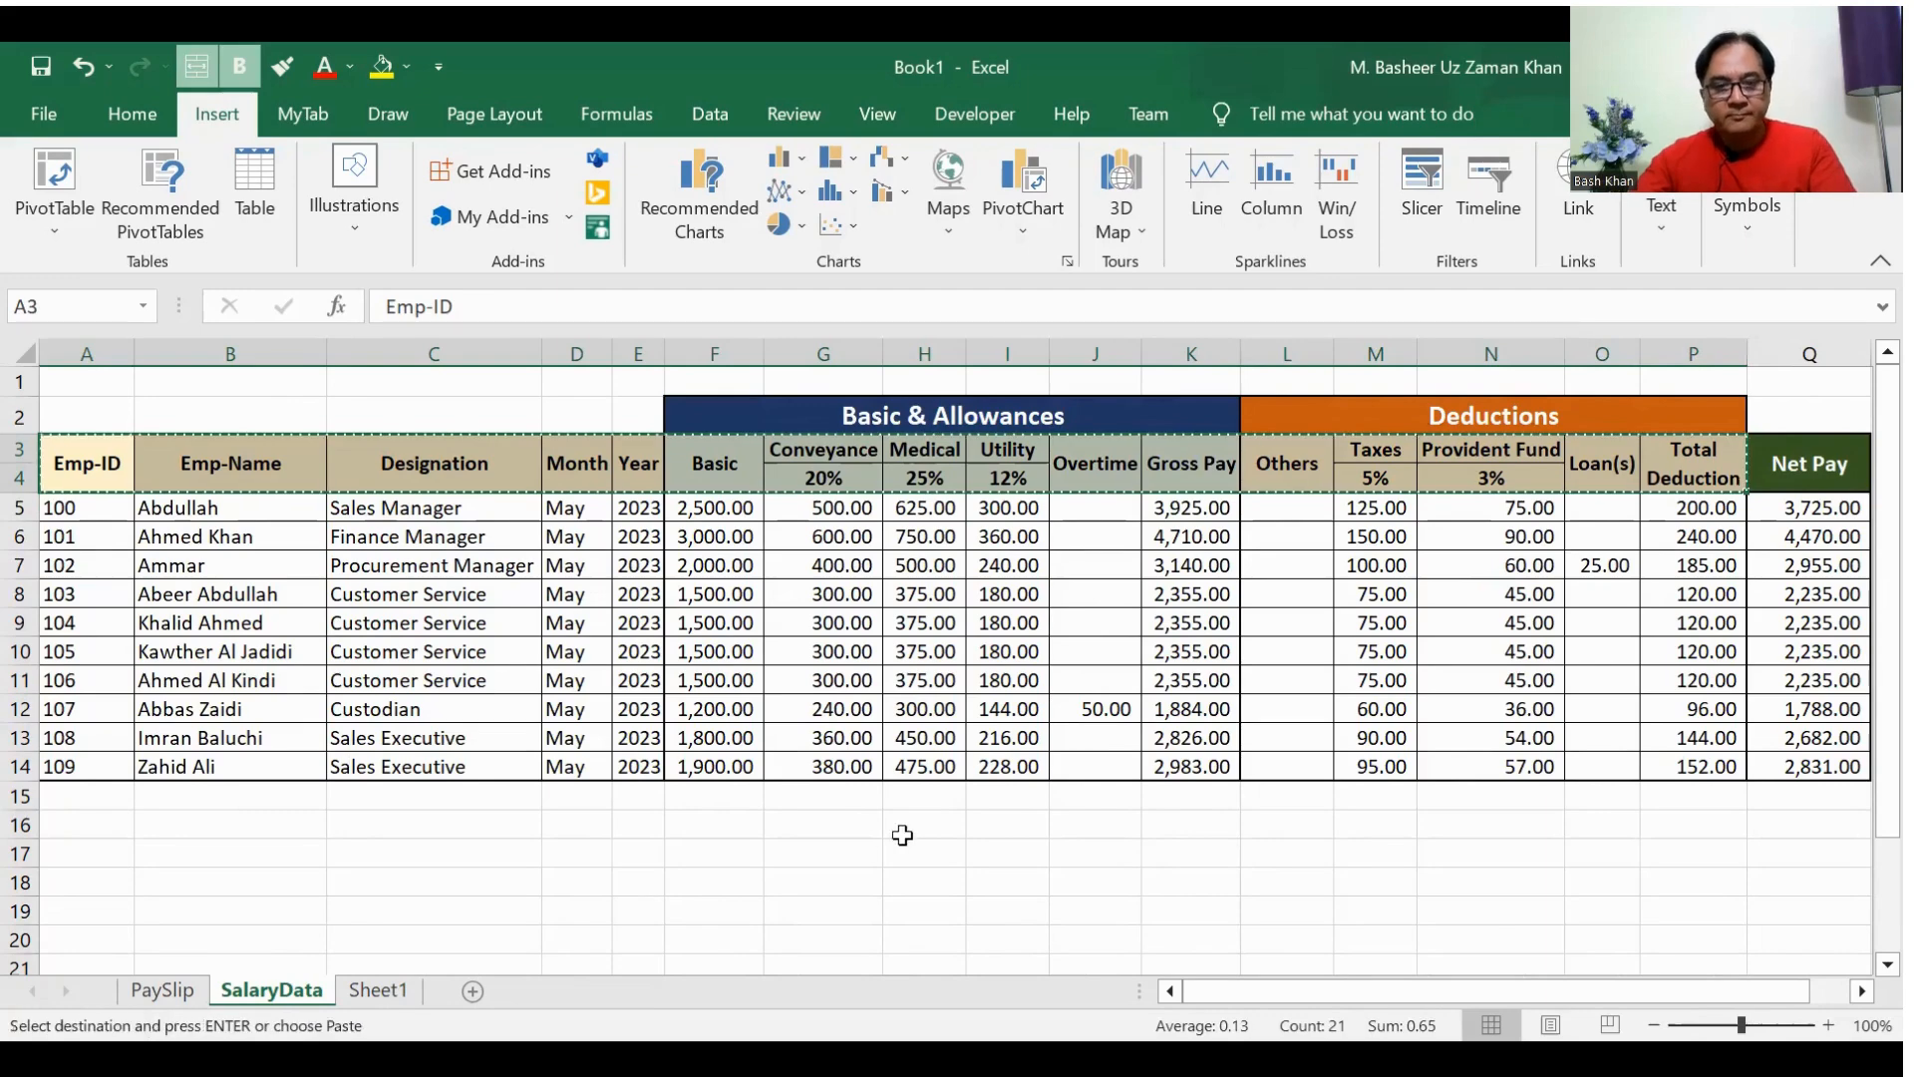
pyautogui.click(392, 991)
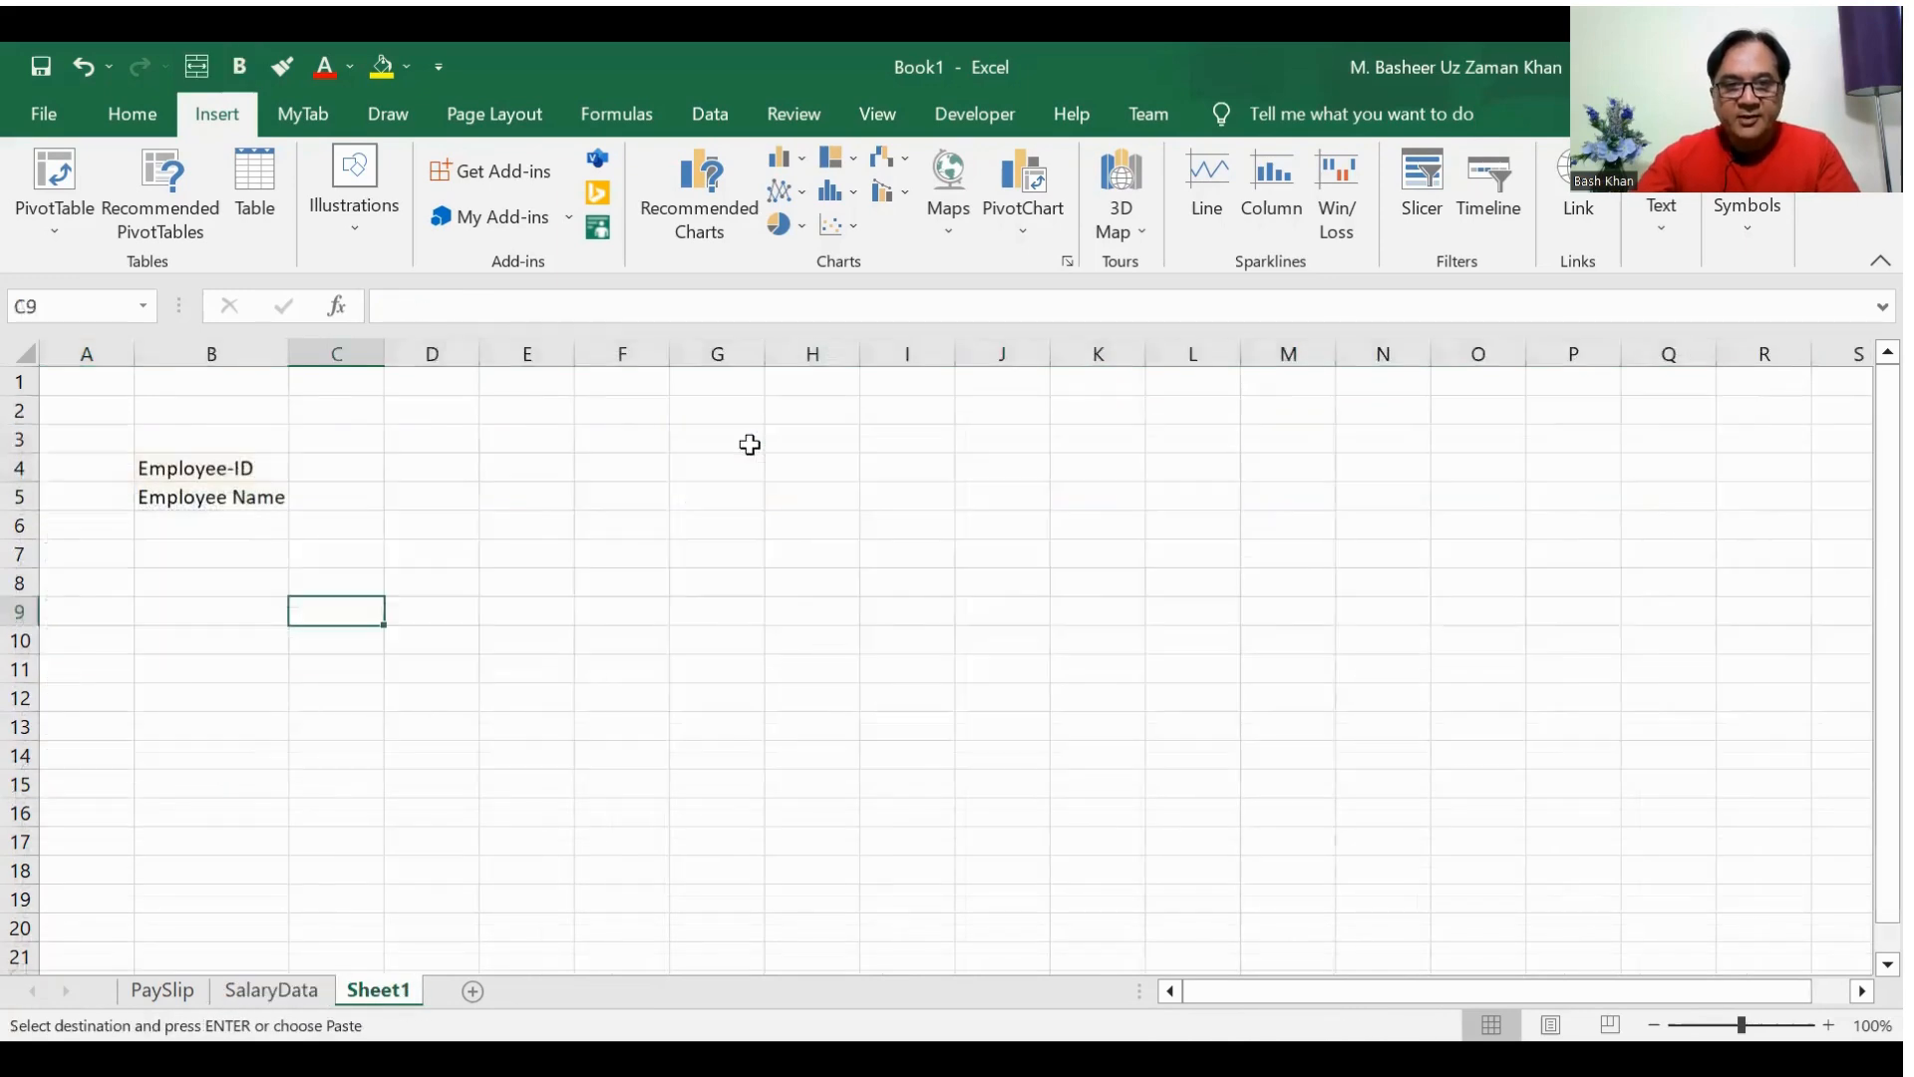
pyautogui.click(750, 445)
pyautogui.rightClick(750, 444)
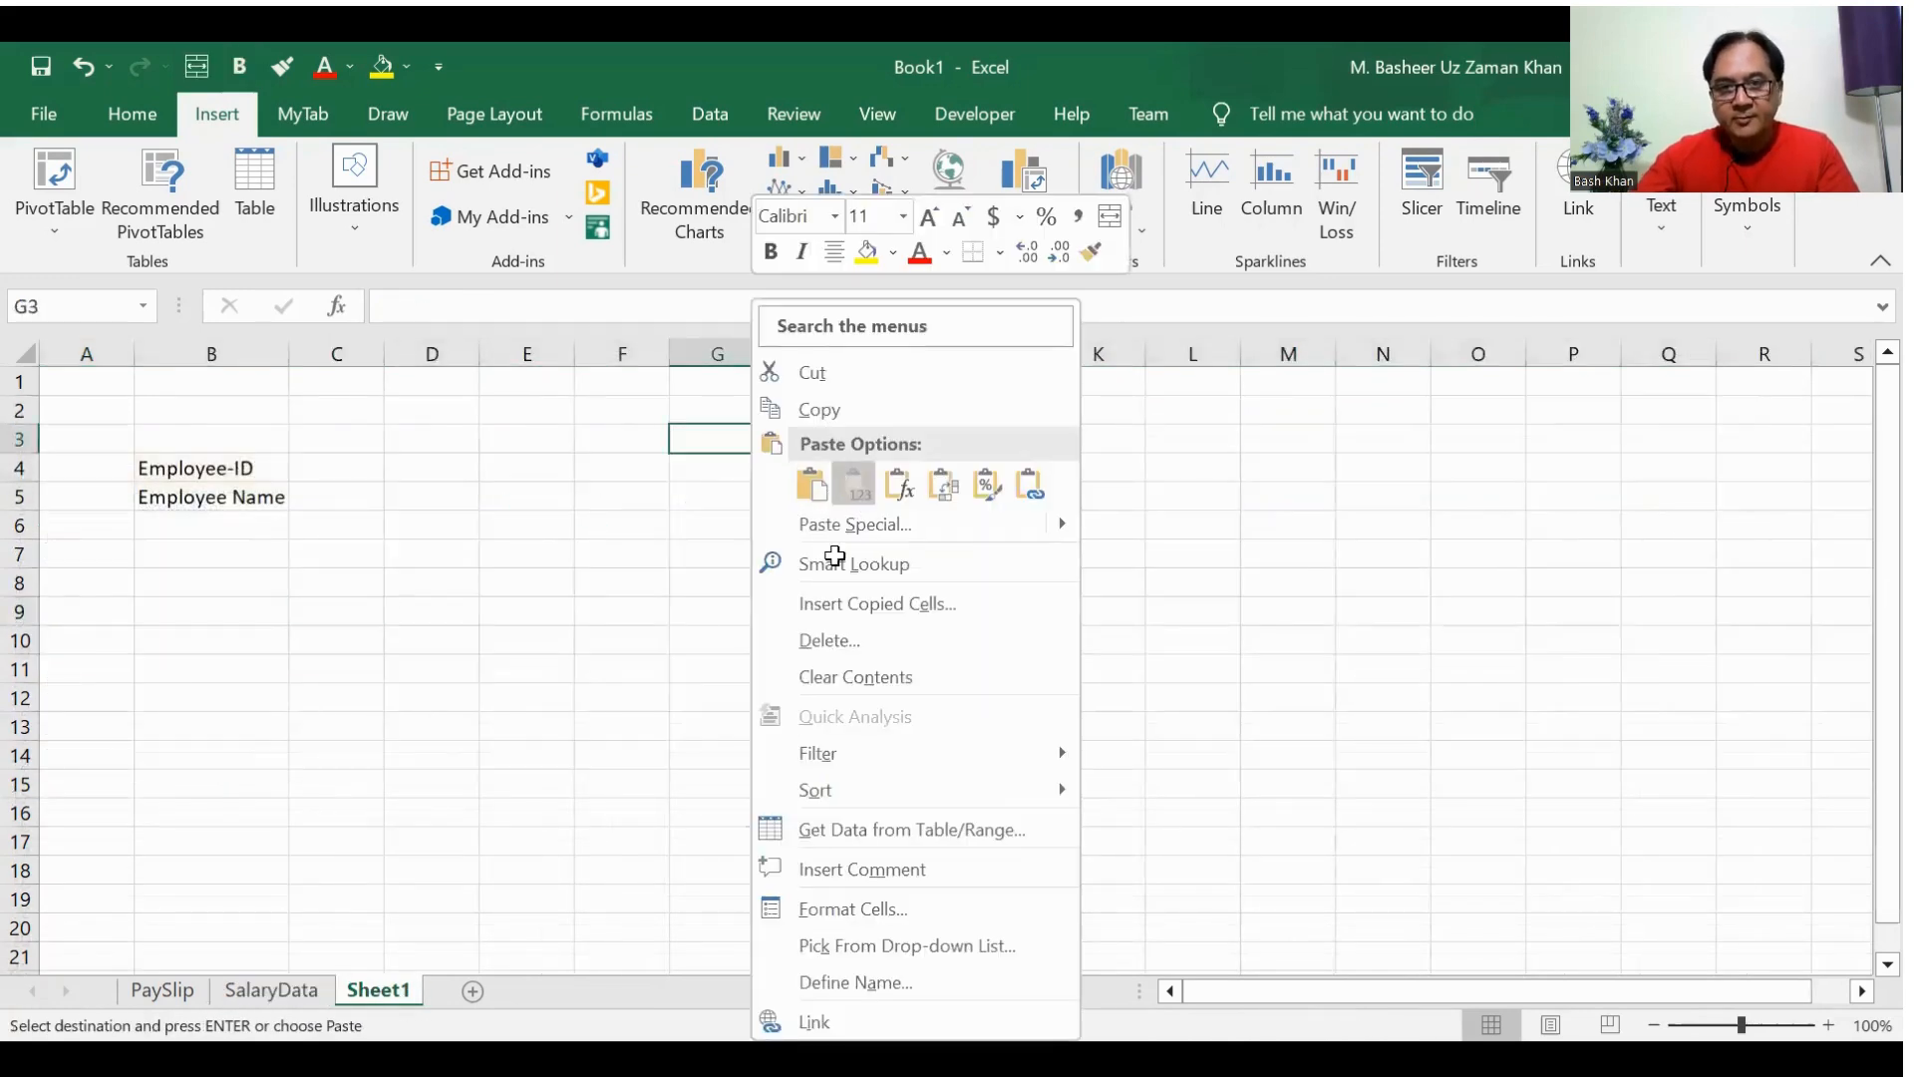
pyautogui.click(850, 485)
pyautogui.click(824, 552)
# Step: Clear the pasted Emp-ID and Emp-Name headers from G3:H3
pyautogui.click(709, 440)
pyautogui.hotkey('shift', 'Right')
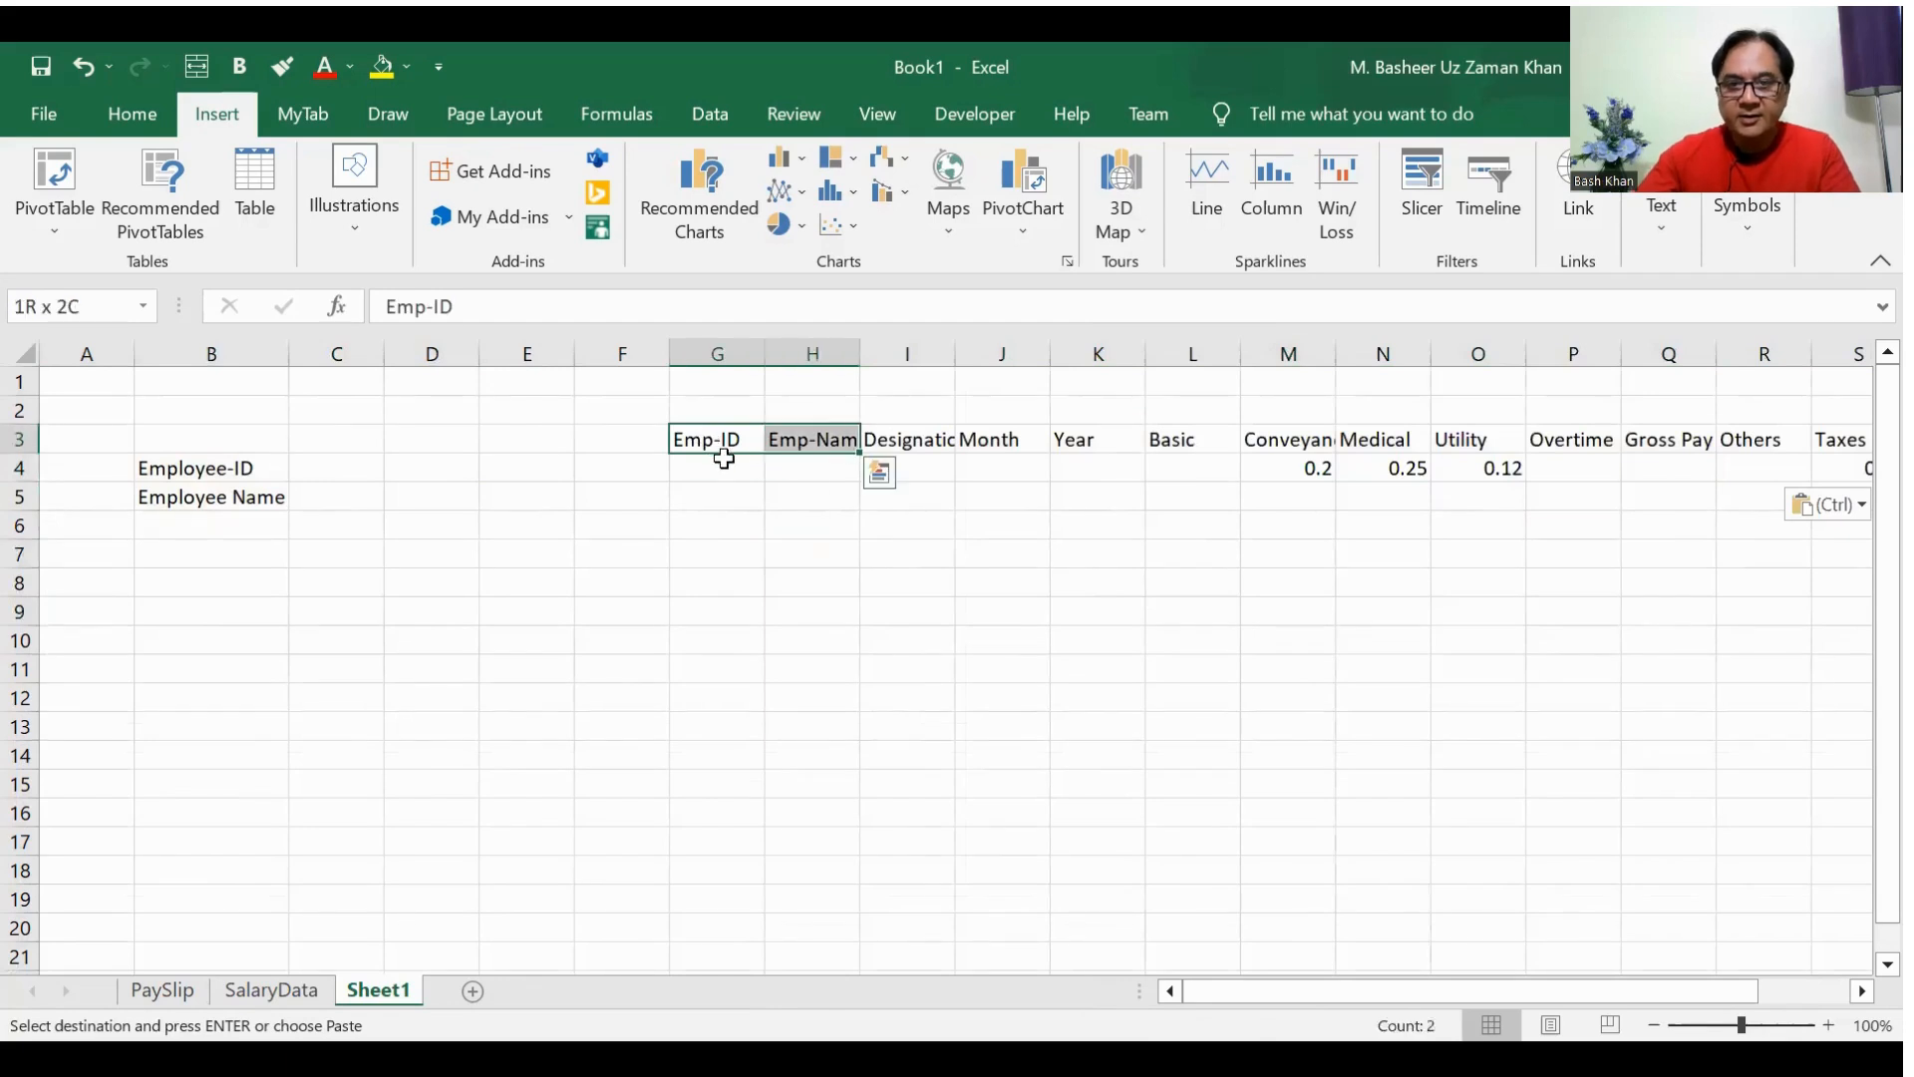
pyautogui.press('Delete')
# Step: Enter the label Designation in cell F4
pyautogui.press('Right')
pyautogui.press('Down')
pyautogui.press('Left')
pyautogui.press('Down')
pyautogui.press('Left')
pyautogui.press('Left')
pyautogui.press('Left')
pyautogui.press('Down')
pyautogui.press('Left')
pyautogui.press('Up')
pyautogui.press('Right')
pyautogui.press('Up')
pyautogui.press('Right')
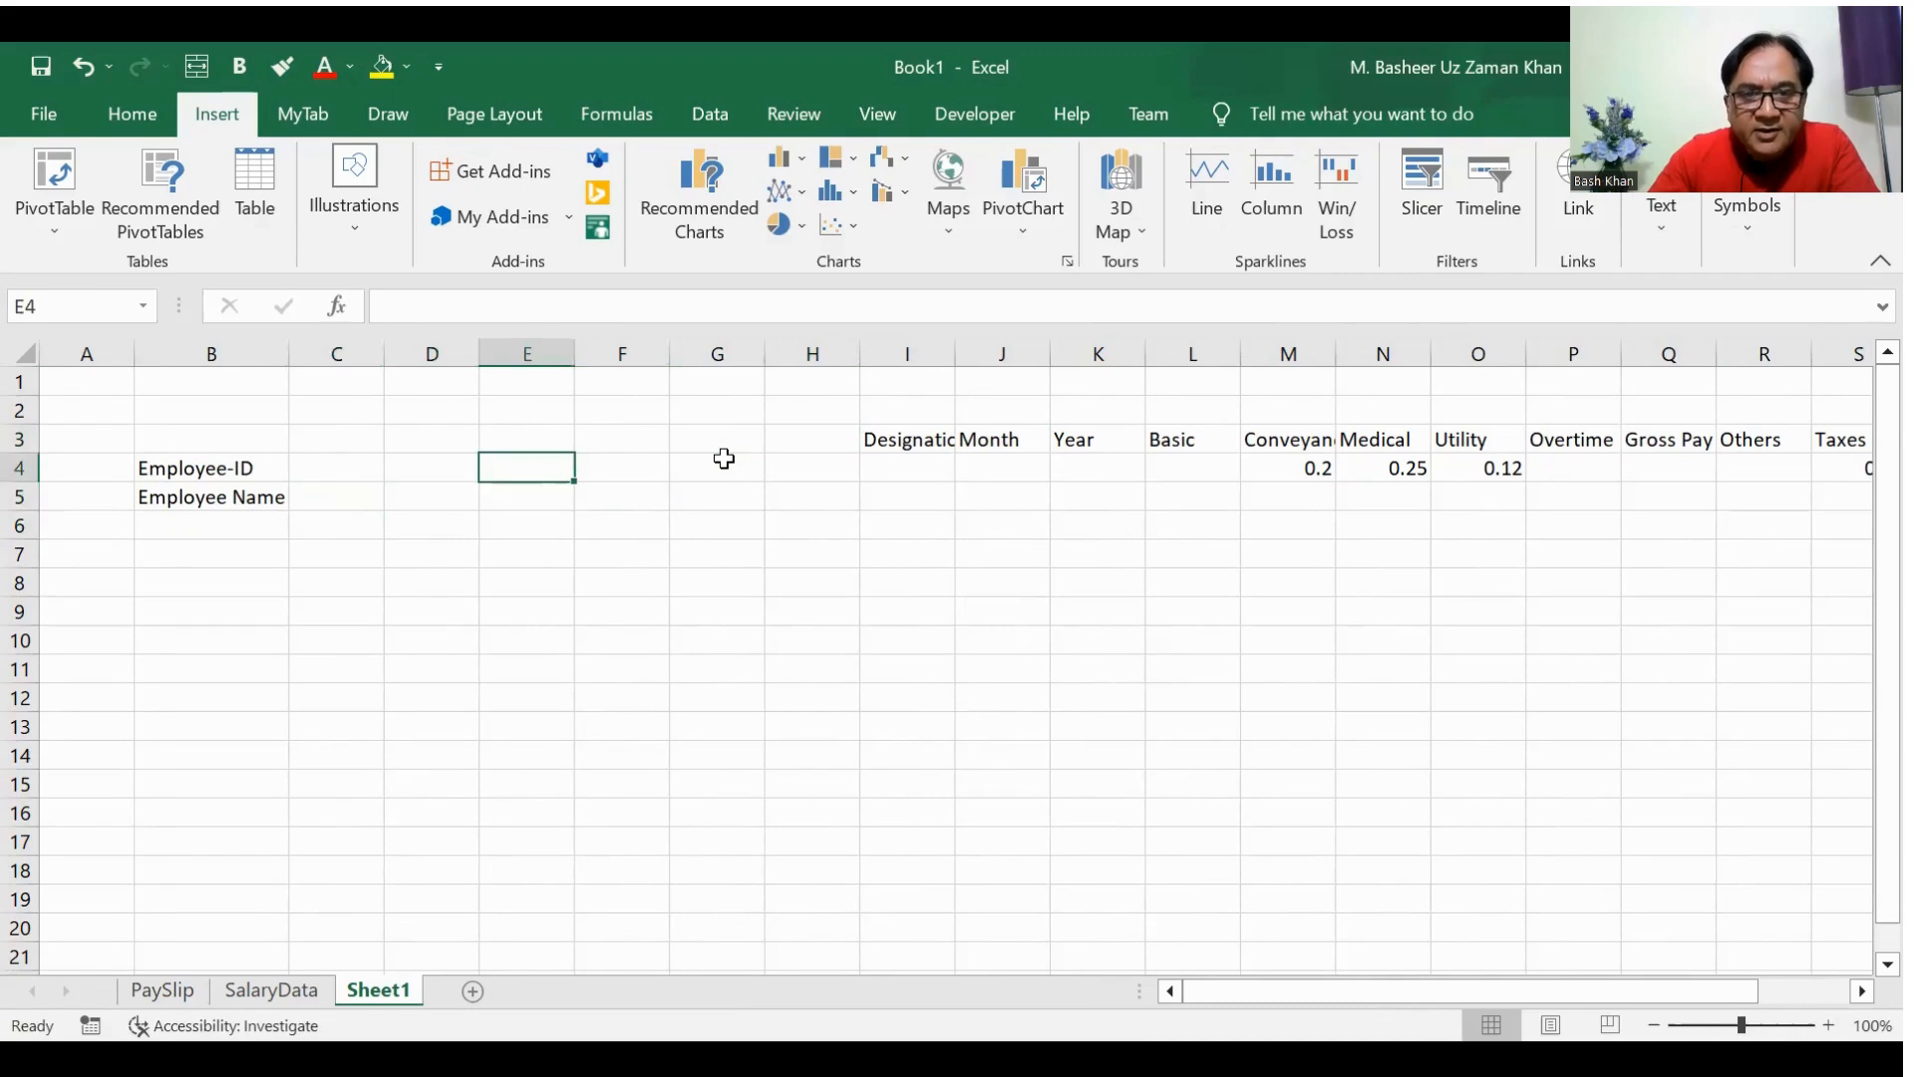
pyautogui.press('Right')
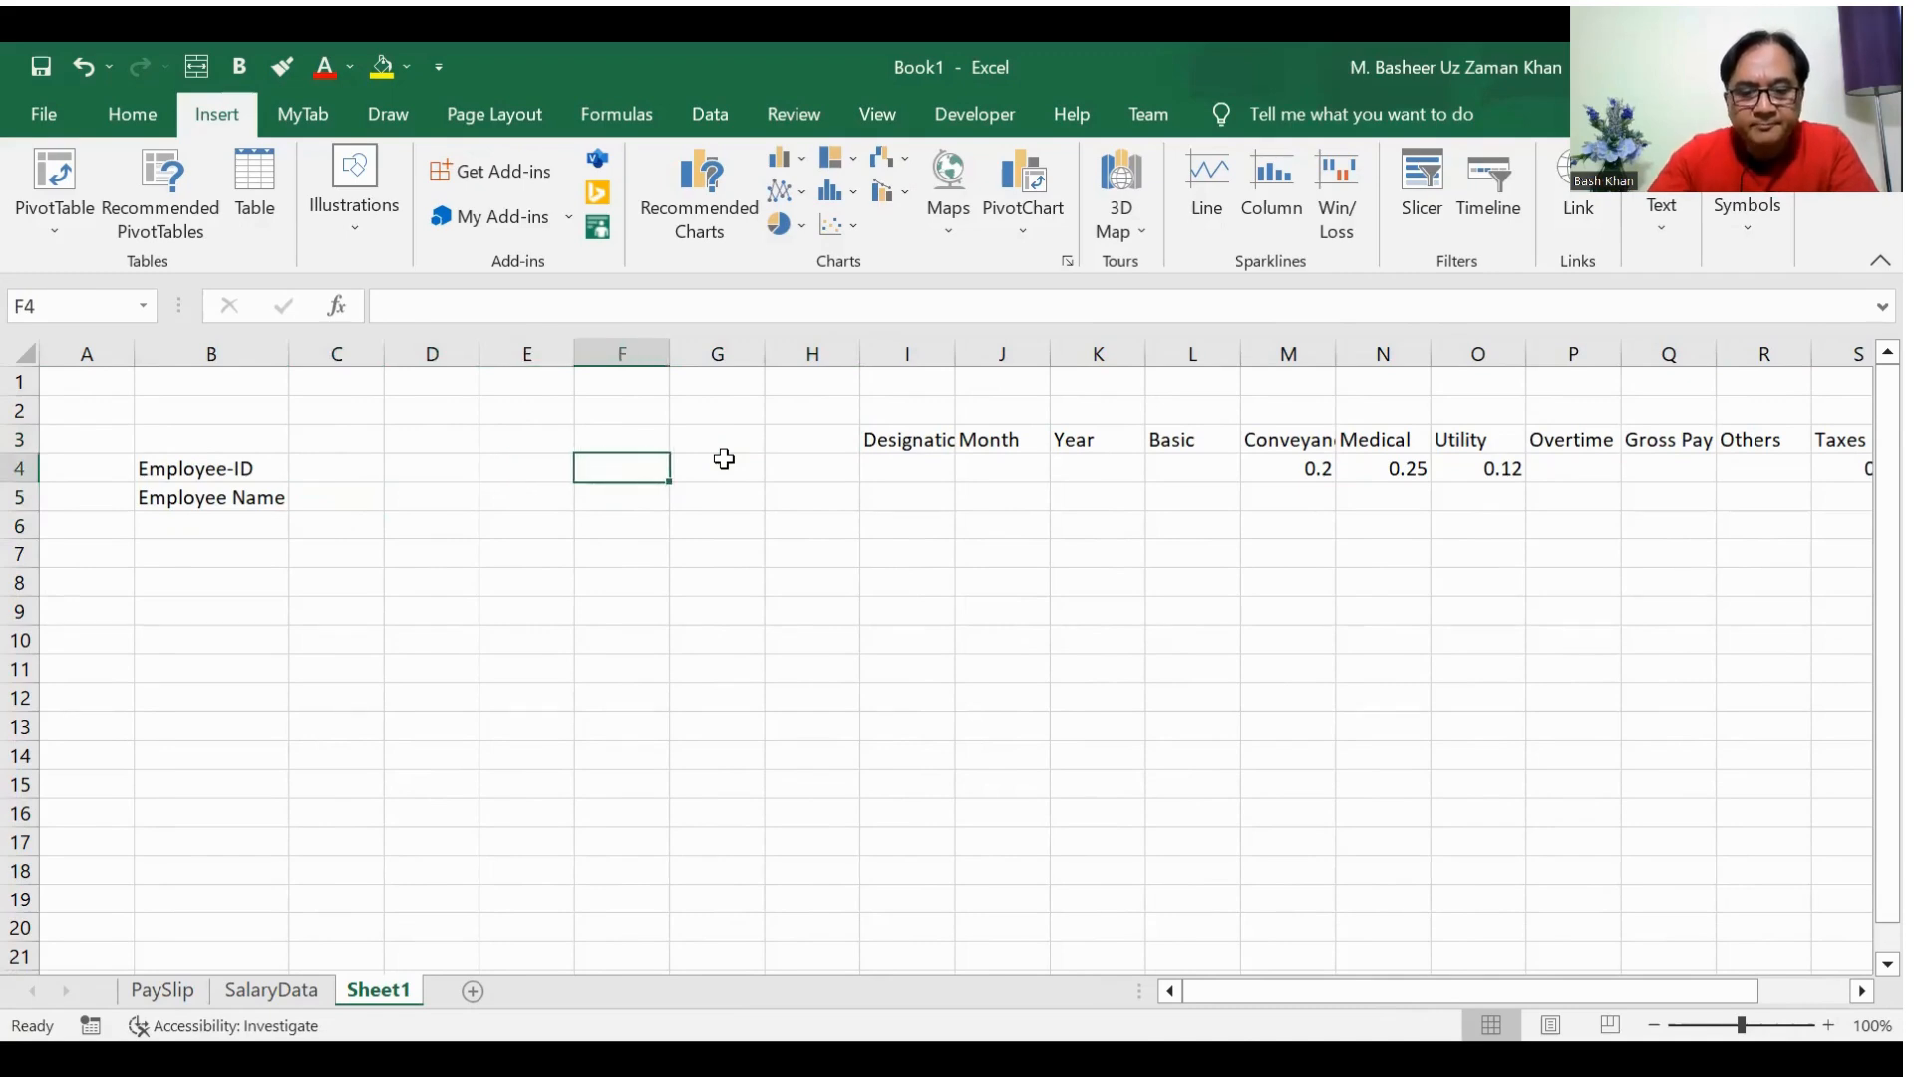
pyautogui.write('Designation')
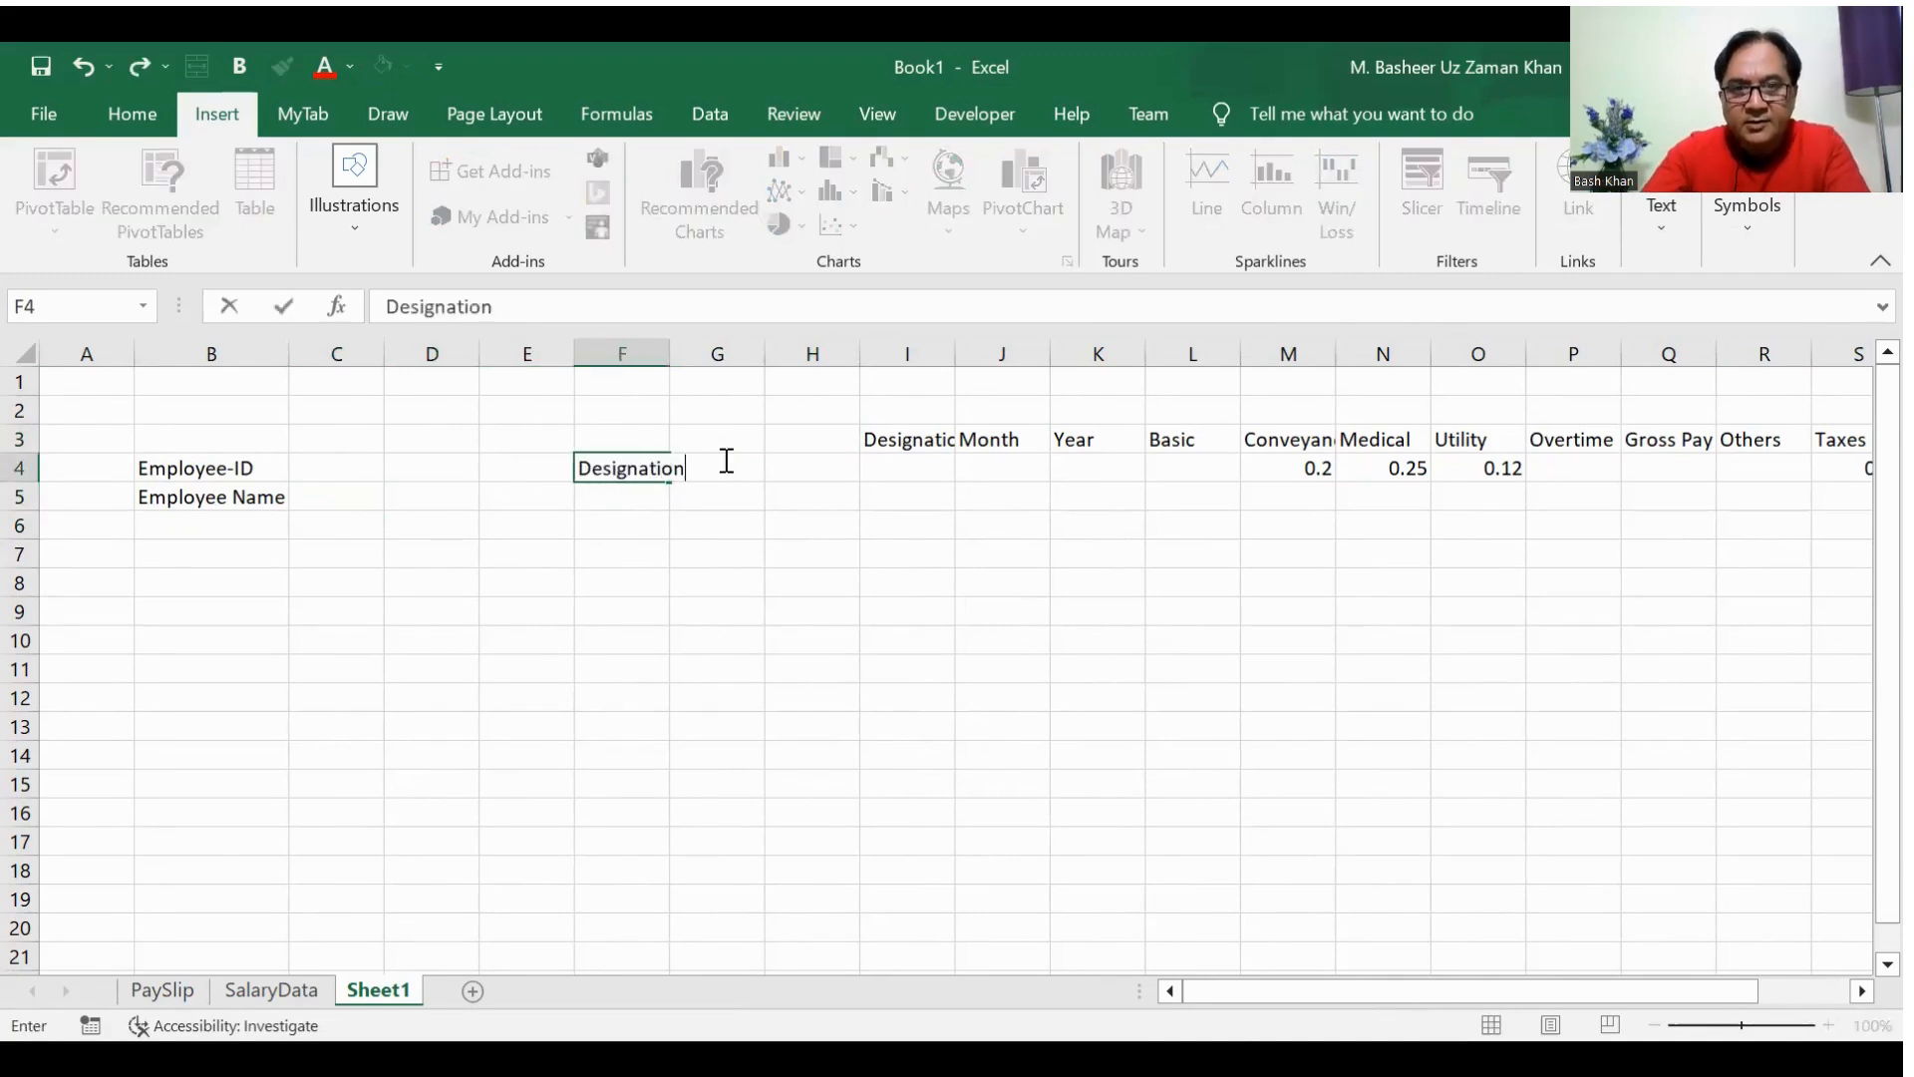
# Step: Clear the pasted Designation, Month and Year headers from I3:K3
pyautogui.press('Right')
pyautogui.press('Right')
pyautogui.press('Right')
pyautogui.press('Up')
pyautogui.hotkey('shift', 'Right')
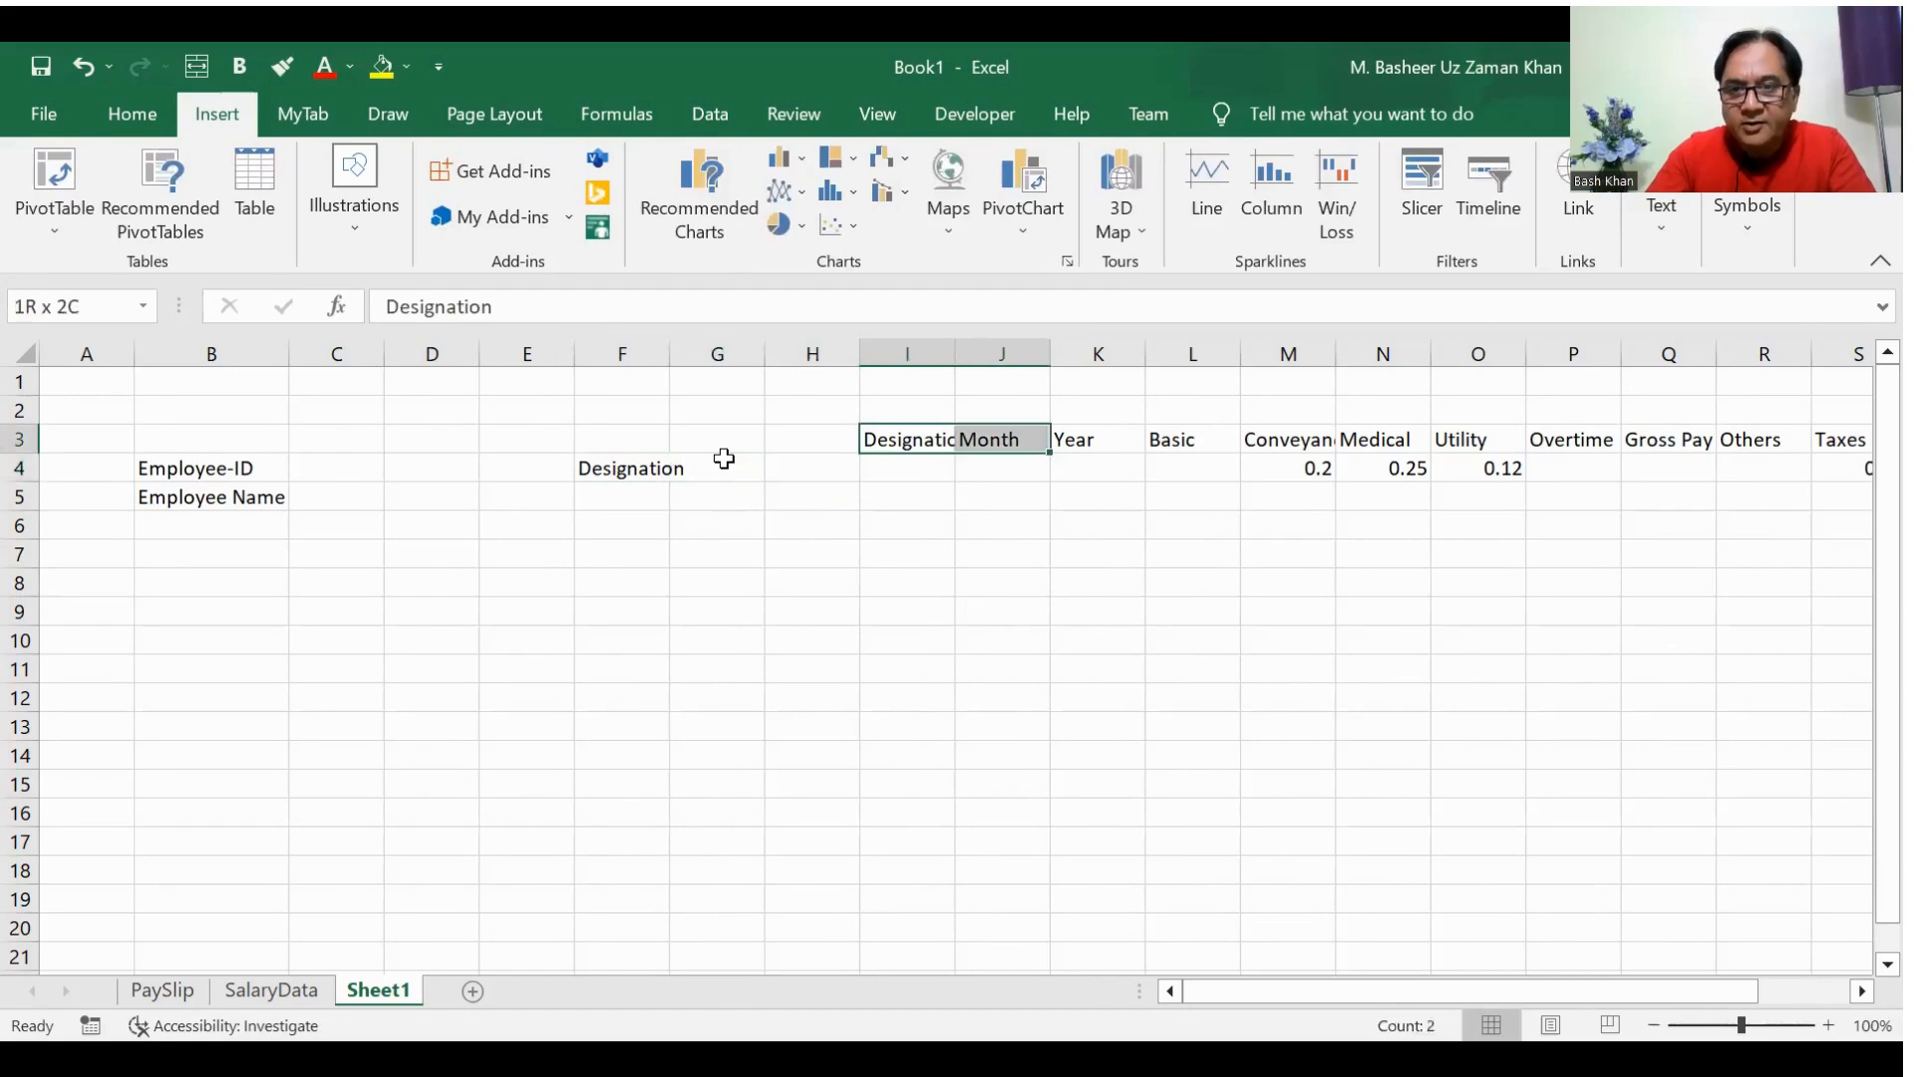
pyautogui.hotkey('shift', 'Right')
pyautogui.press('Delete')
# Step: Enter the label Month in cell F5
pyautogui.press('Left')
pyautogui.press('Left')
pyautogui.press('Down')
pyautogui.press('Left')
pyautogui.press('Down')
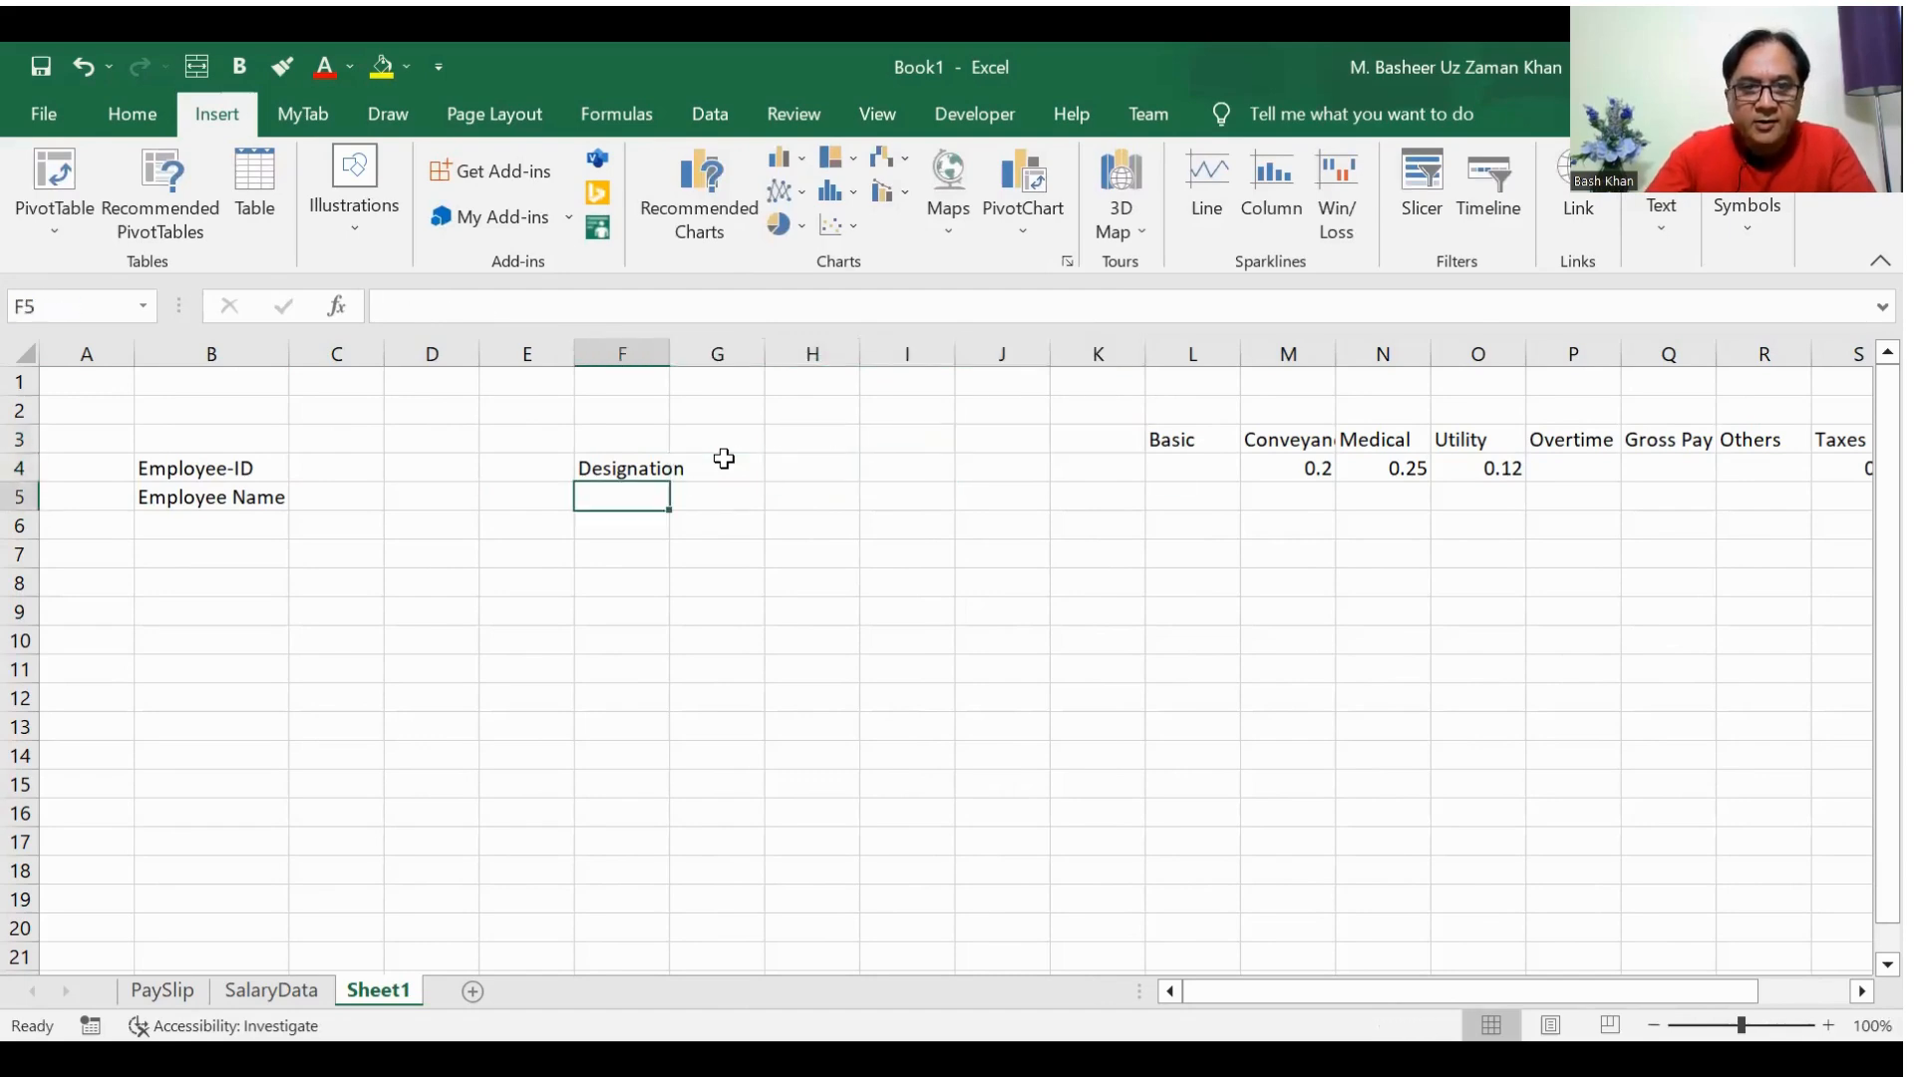
pyautogui.write('Month')
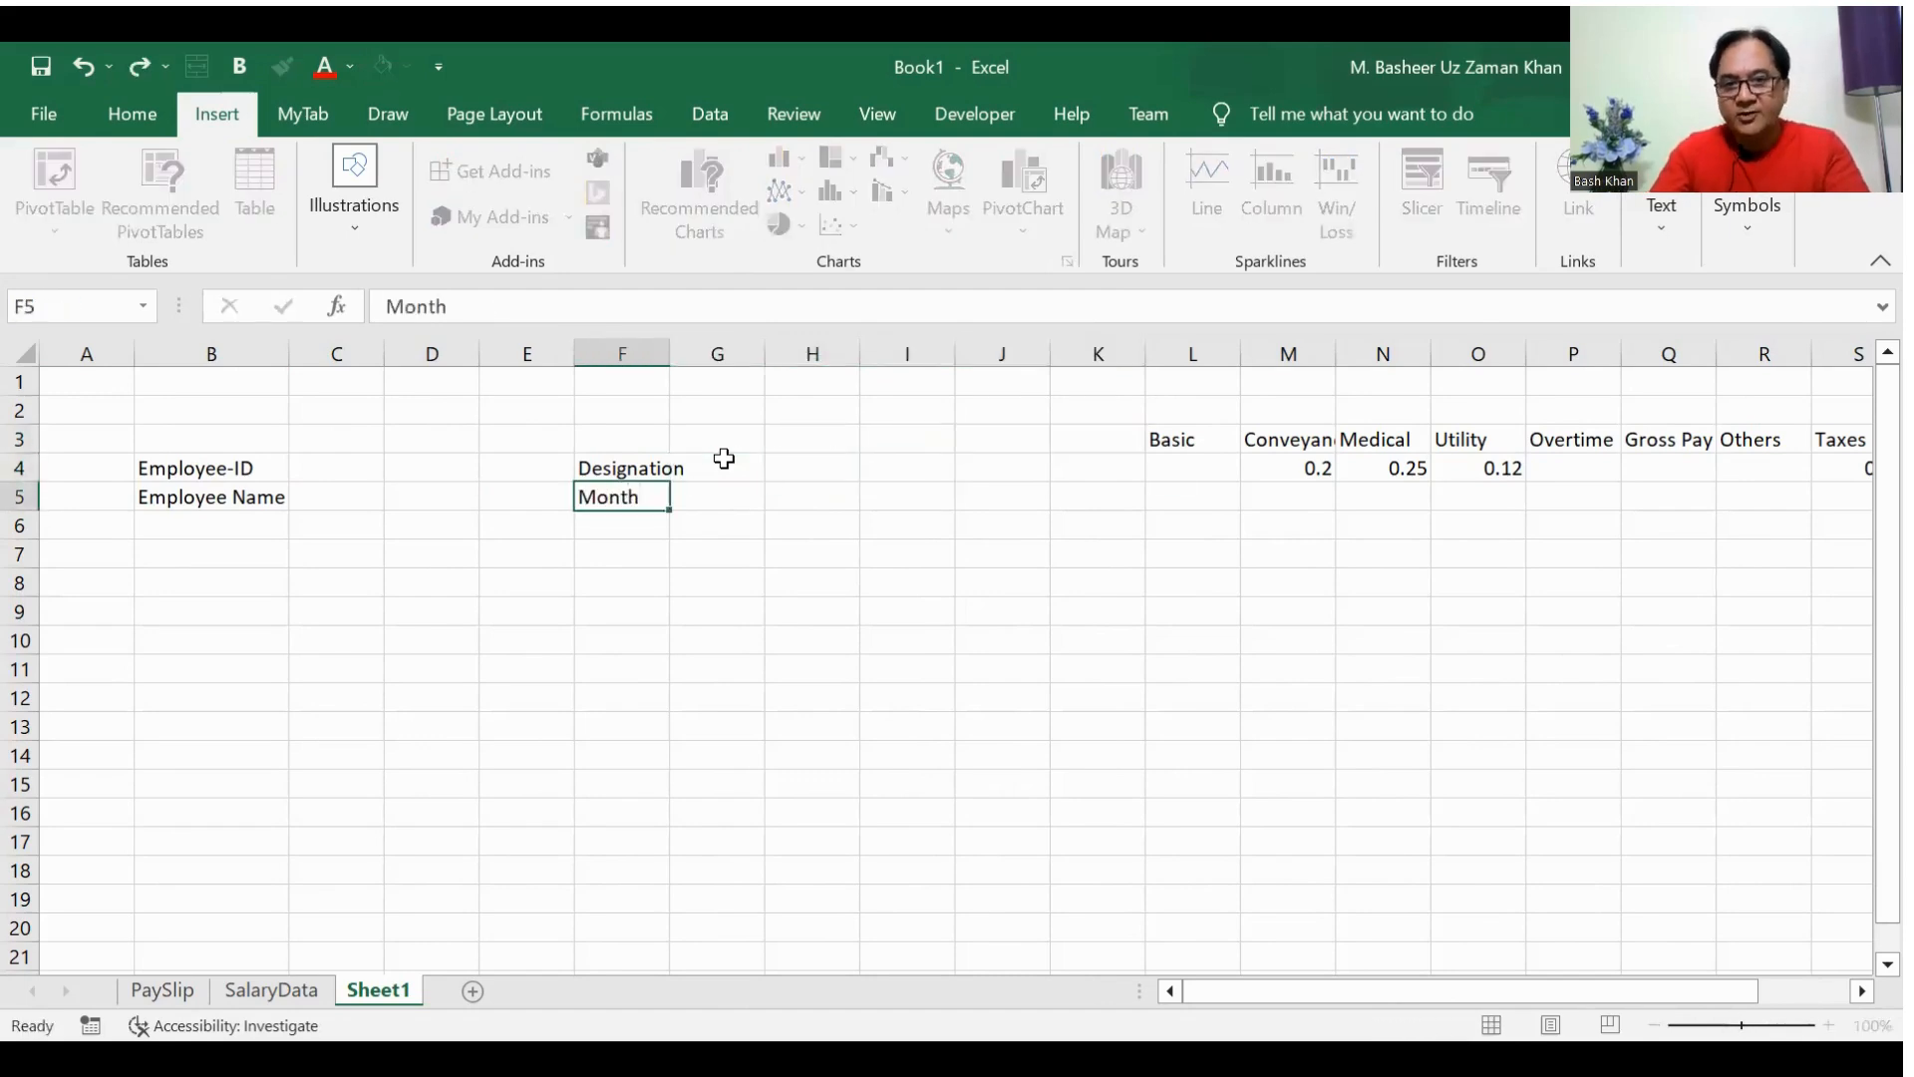
pyautogui.press('Right')
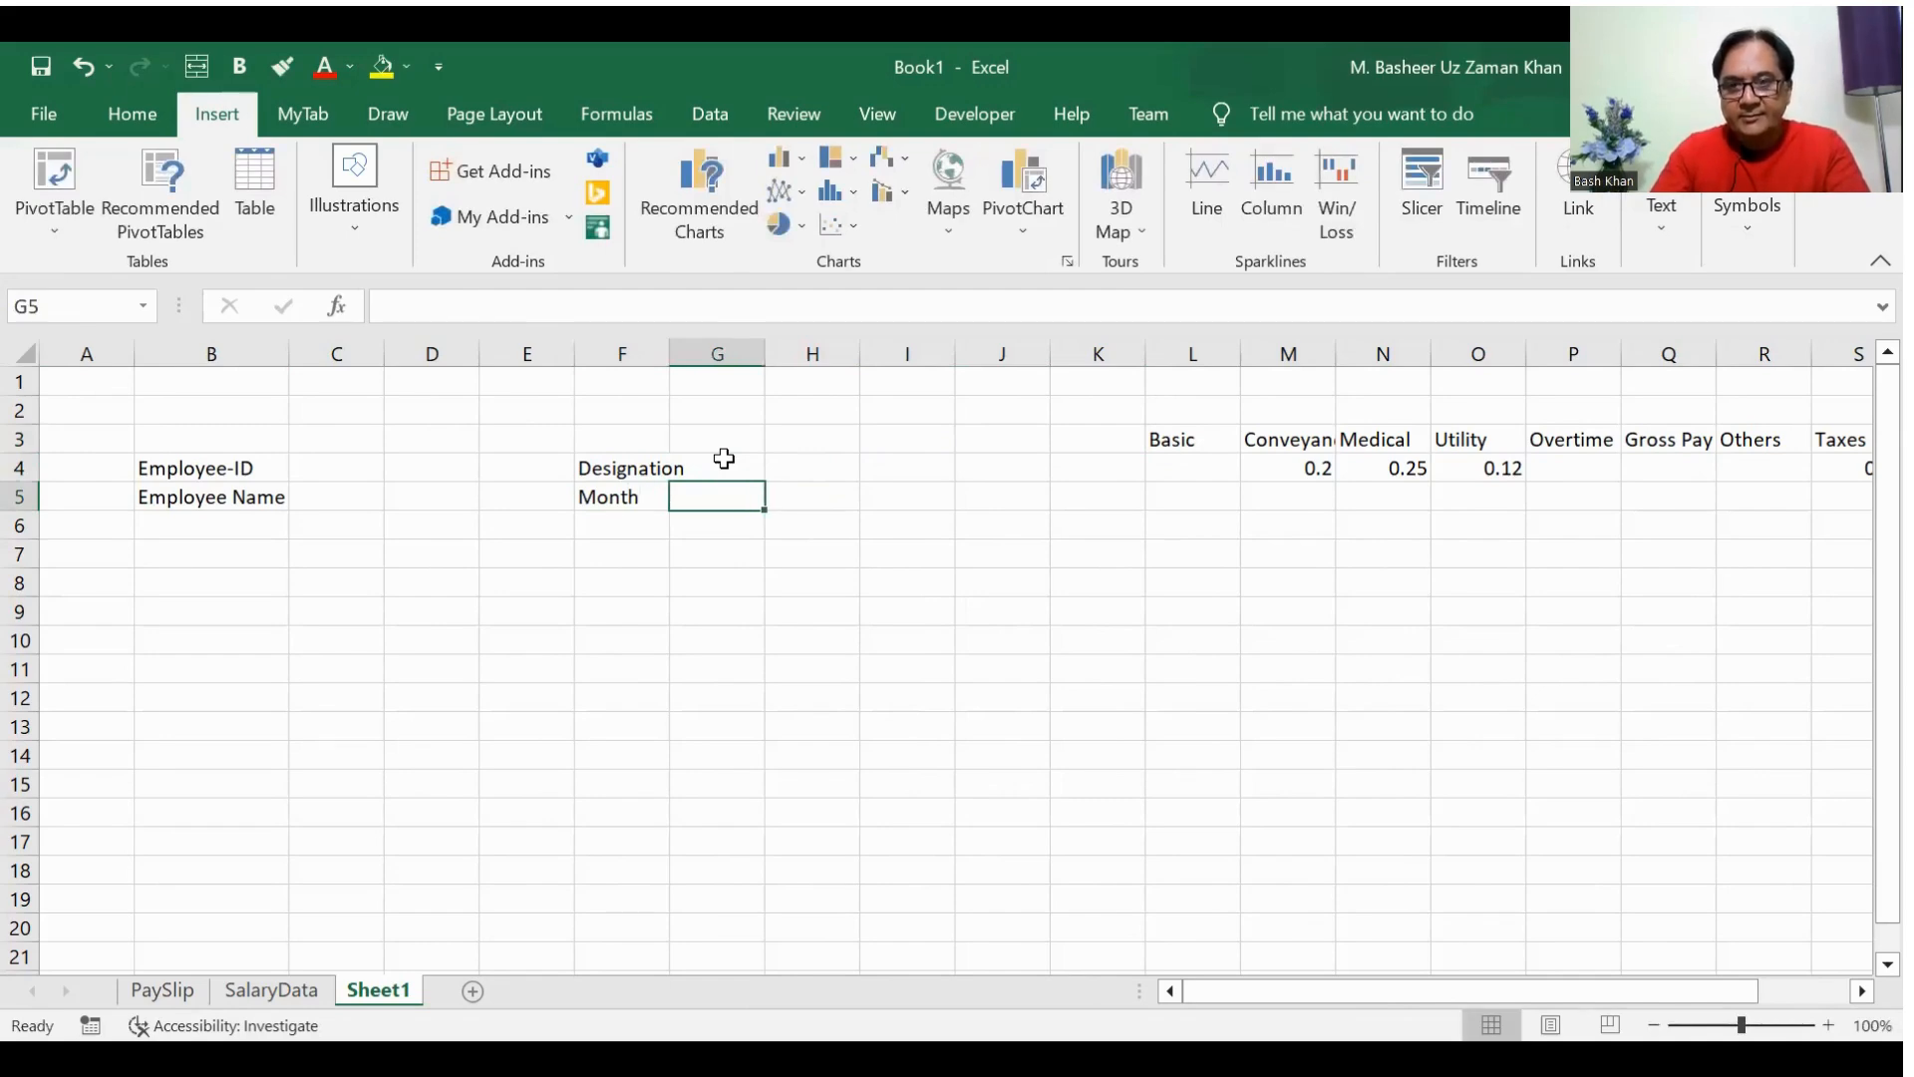
pyautogui.press('Right')
pyautogui.press('Right')
pyautogui.press('Left')
pyautogui.press('Right')
pyautogui.press('Right')
pyautogui.press('Up')
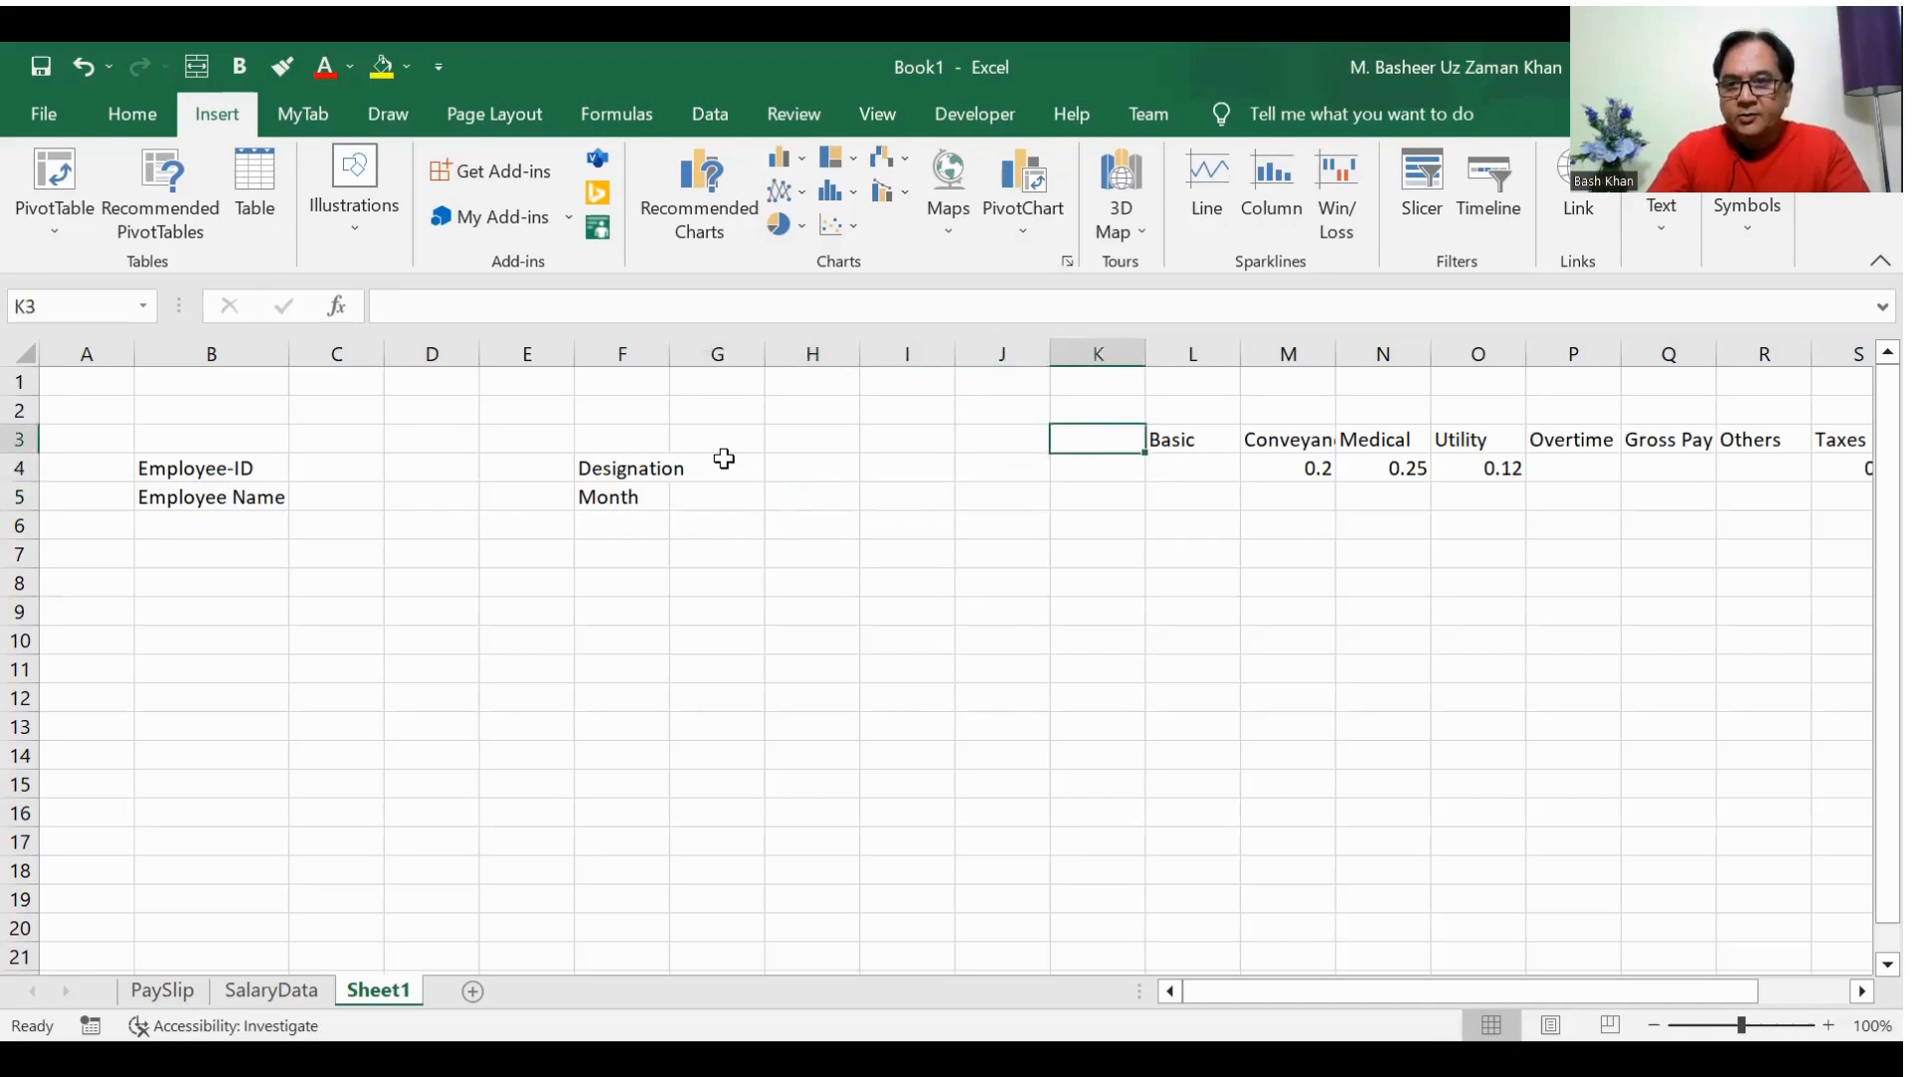
pyautogui.press('Right')
pyautogui.hotkey('shift', 'Right')
pyautogui.hotkey('shift', 'Right')
pyautogui.hotkey('shift', 'Right')
pyautogui.hotkey('shift', 'Right')
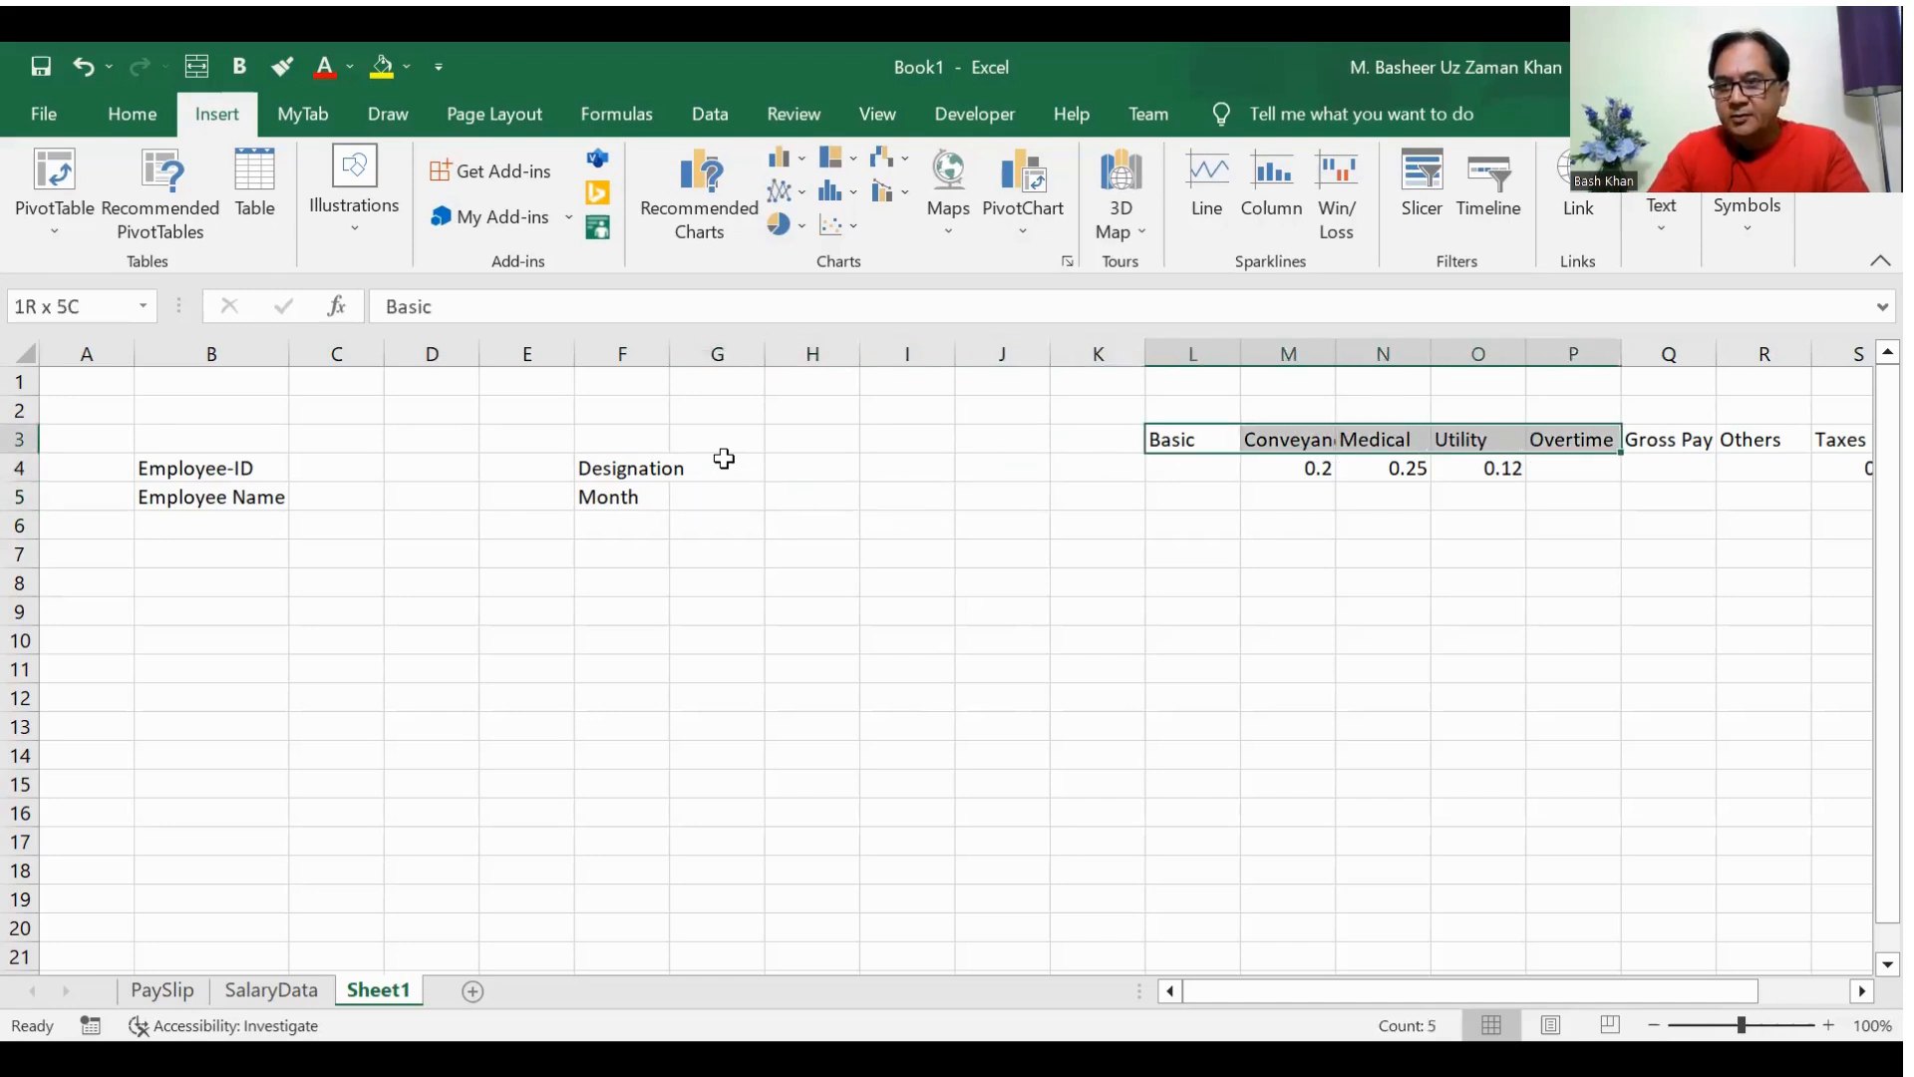
pyautogui.hotkey('shift', 'Right')
pyautogui.hotkey('ctrl', 'c')
pyautogui.press('Left')
pyautogui.press('Left')
pyautogui.press('Left')
pyautogui.press('Down')
pyautogui.press('Left')
pyautogui.press('Left')
pyautogui.press('Down')
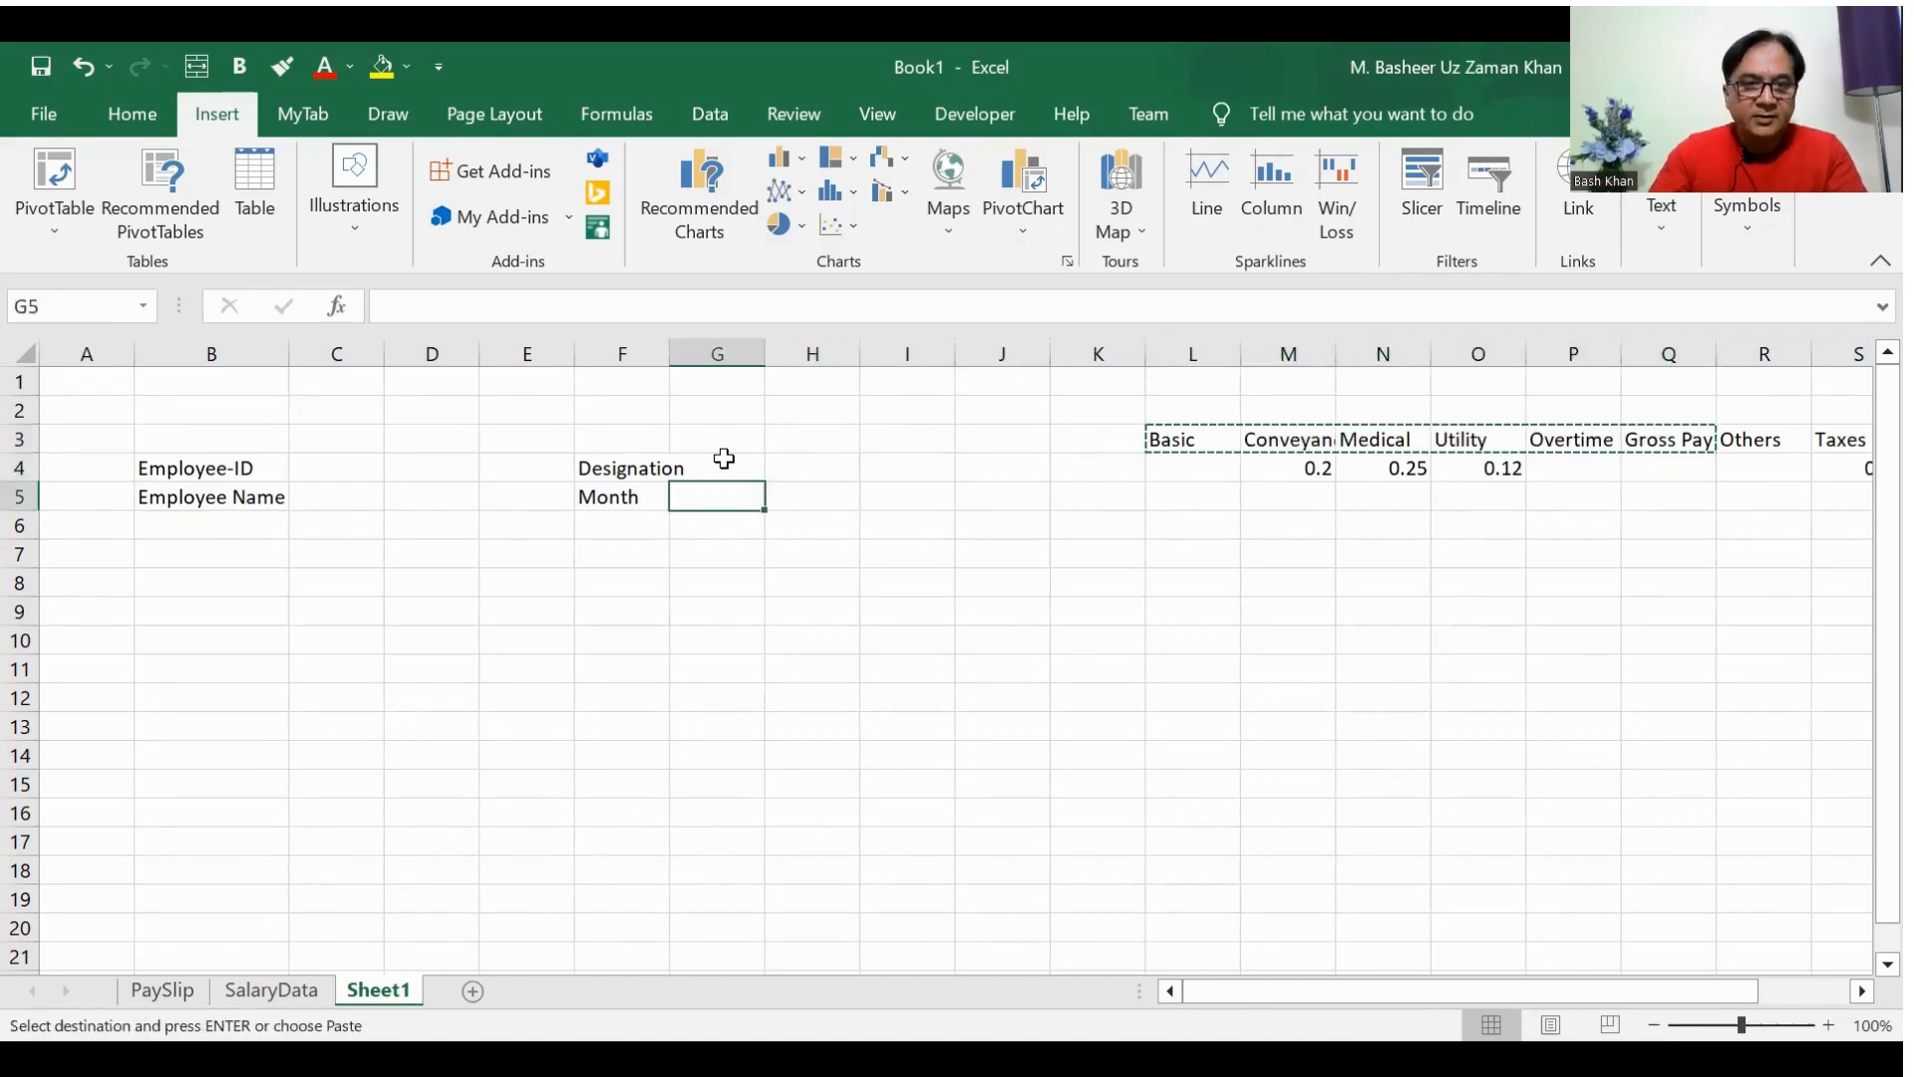
pyautogui.rightClick(217, 557)
pyautogui.press('Escape')
pyautogui.rightClick(209, 555)
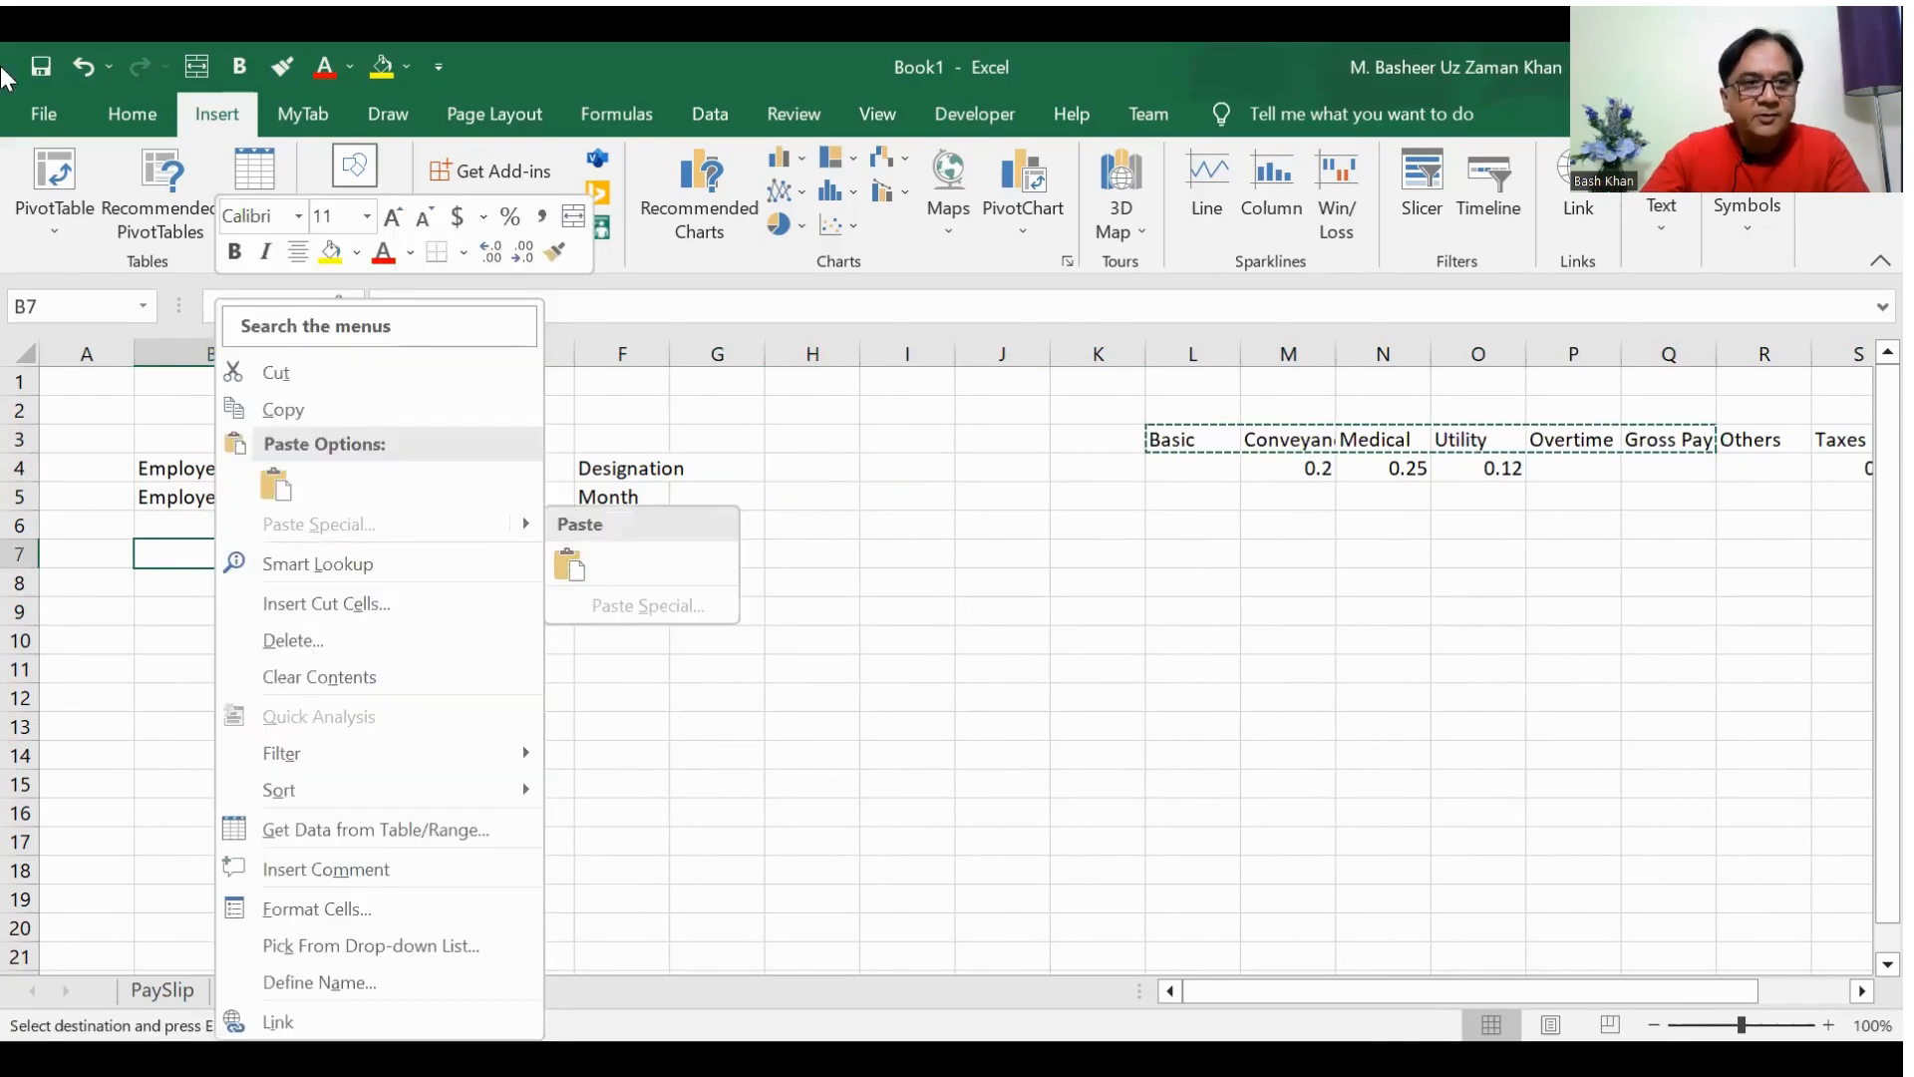
pyautogui.click(110, 119)
pyautogui.click(46, 225)
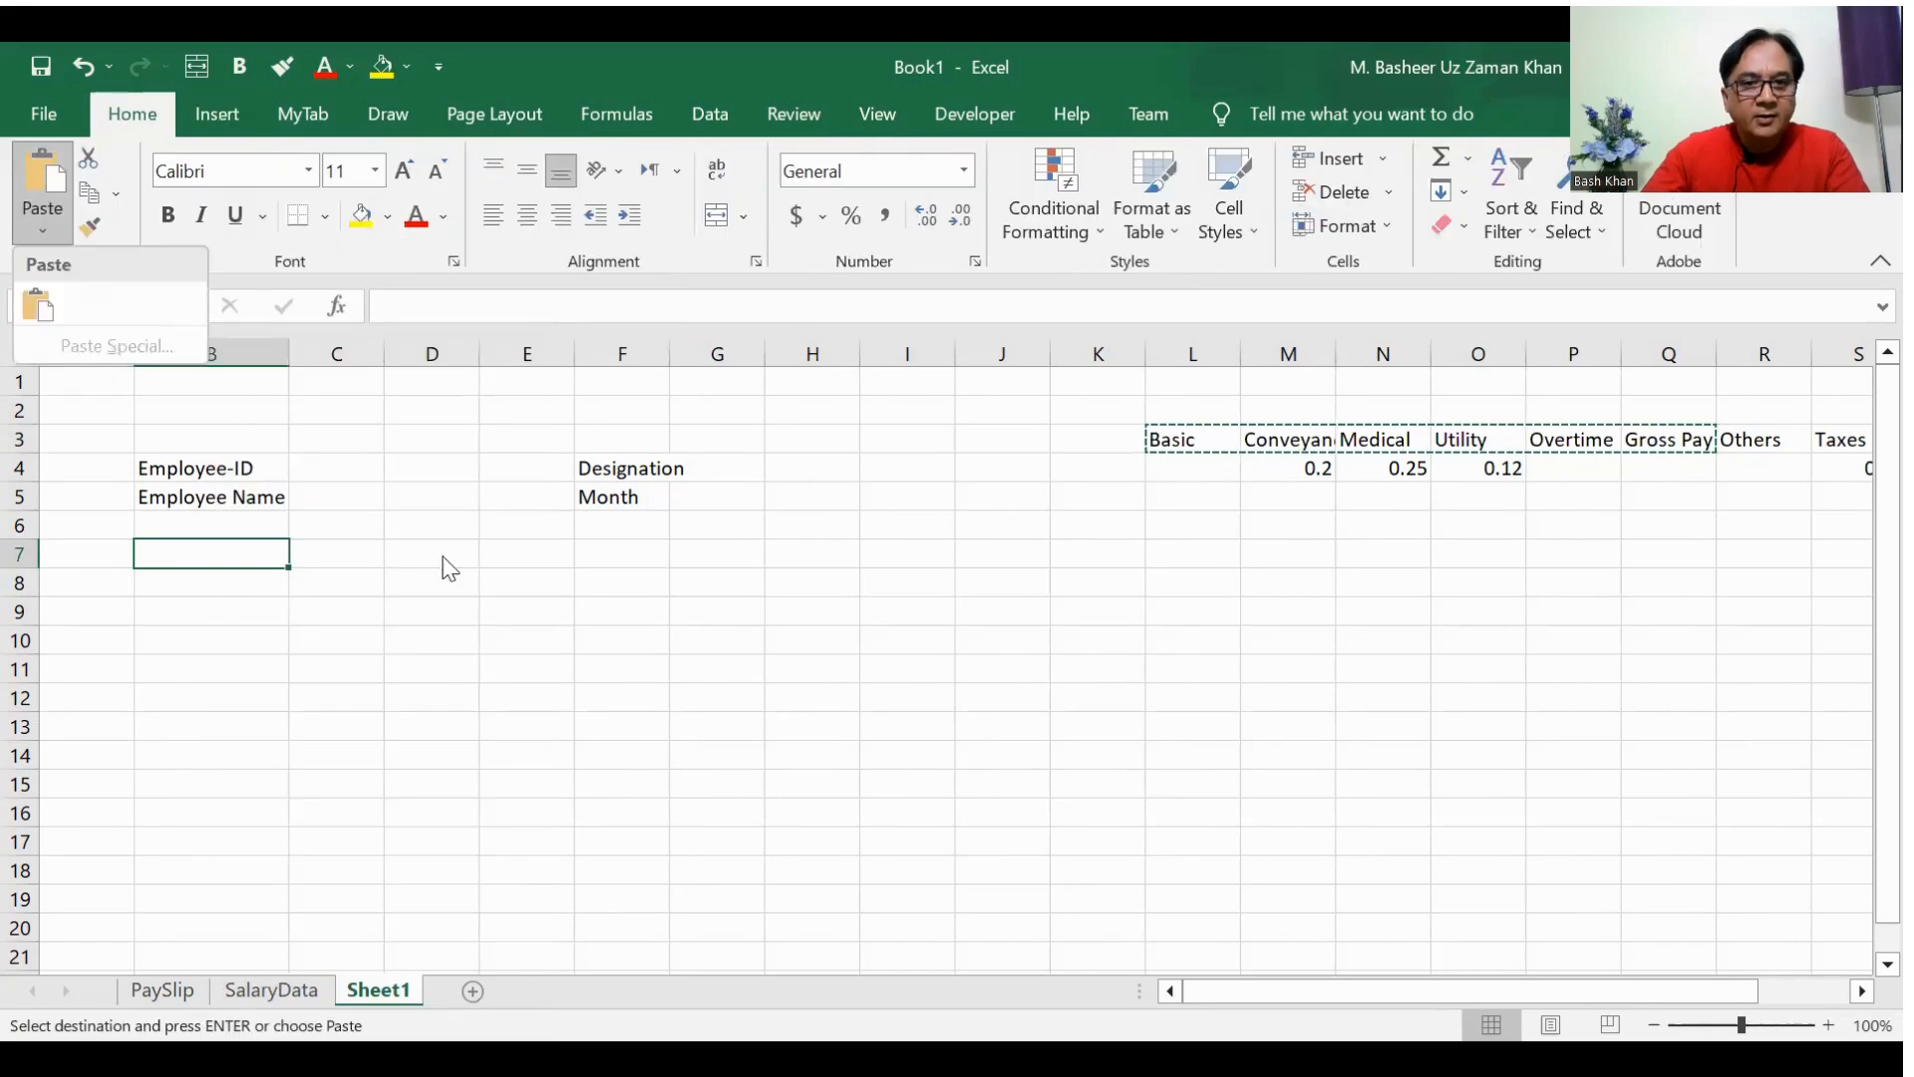
pyautogui.click(878, 813)
pyautogui.click(1057, 724)
pyautogui.press('Escape')
# Step: Copy the headers Basic through Gross Pay from L3:Q3 and paste them transposed down column B starting at B8
pyautogui.press('Up')
pyautogui.press('Up')
pyautogui.press('Up')
pyautogui.press('Up')
pyautogui.press('Up')
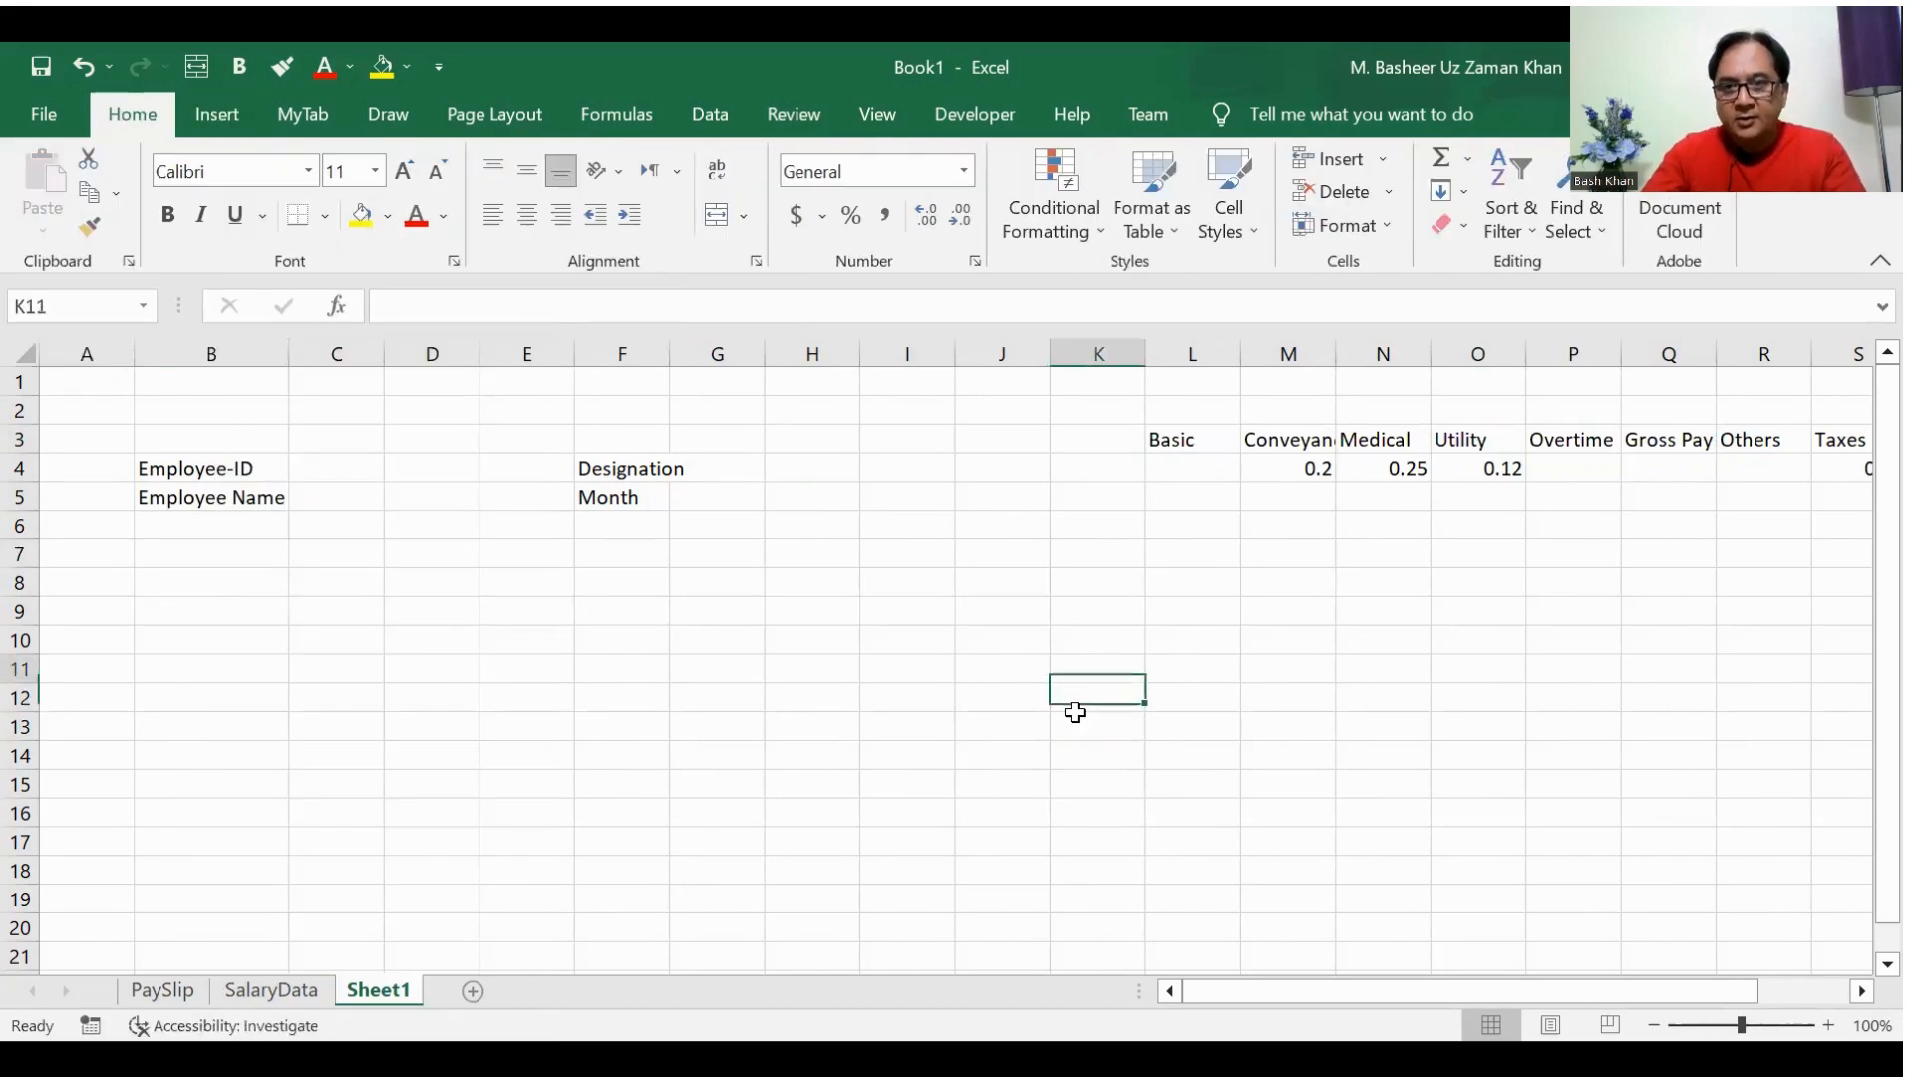
pyautogui.press('Right')
pyautogui.press('Right')
pyautogui.press('Up')
pyautogui.press('Up')
pyautogui.press('Up')
pyautogui.press('Up')
pyautogui.press('Up')
pyautogui.press('Left')
pyautogui.hotkey('ctrl', 'shift', 'Right')
pyautogui.hotkey('shift', 'Right')
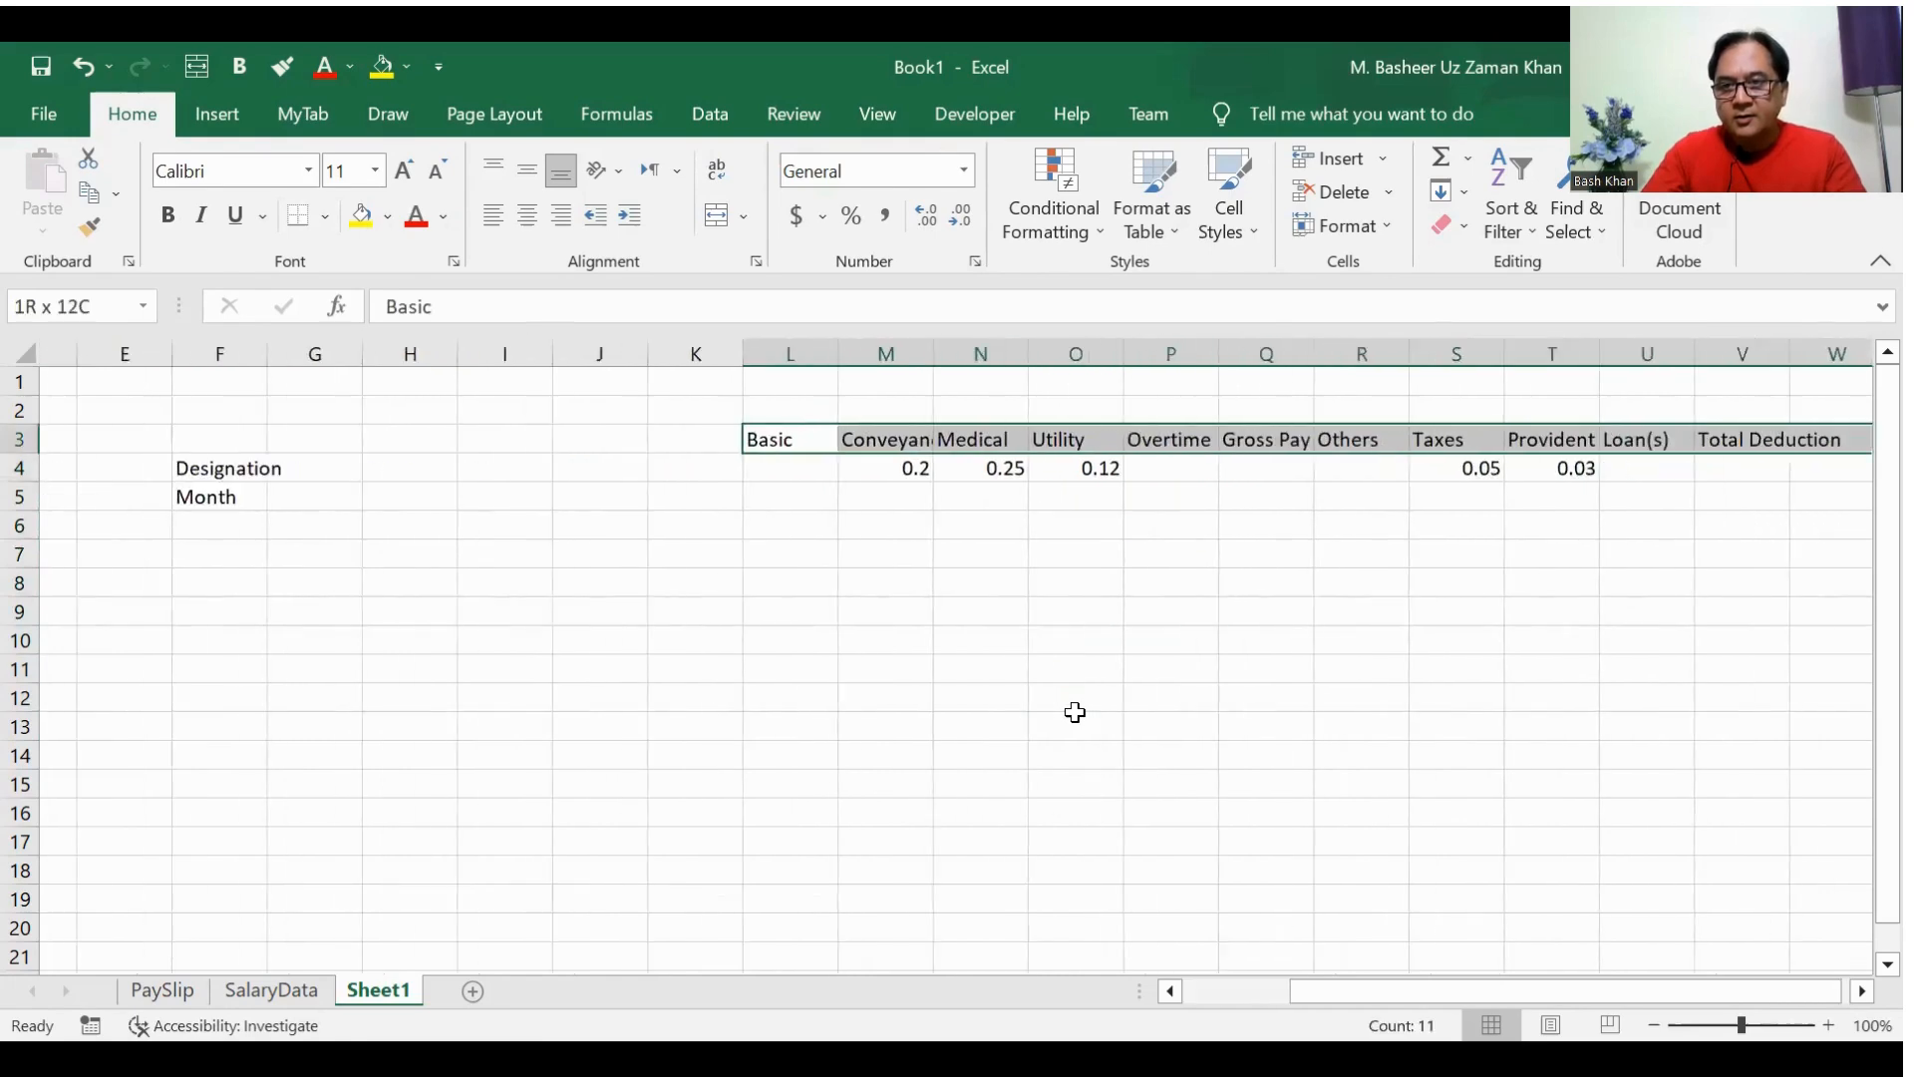
pyautogui.press('Left')
pyautogui.press('Right')
pyautogui.hotkey('shift', 'Right')
pyautogui.hotkey('shift', 'Right')
pyautogui.hotkey('shift', 'Right')
pyautogui.hotkey('shift', 'Right')
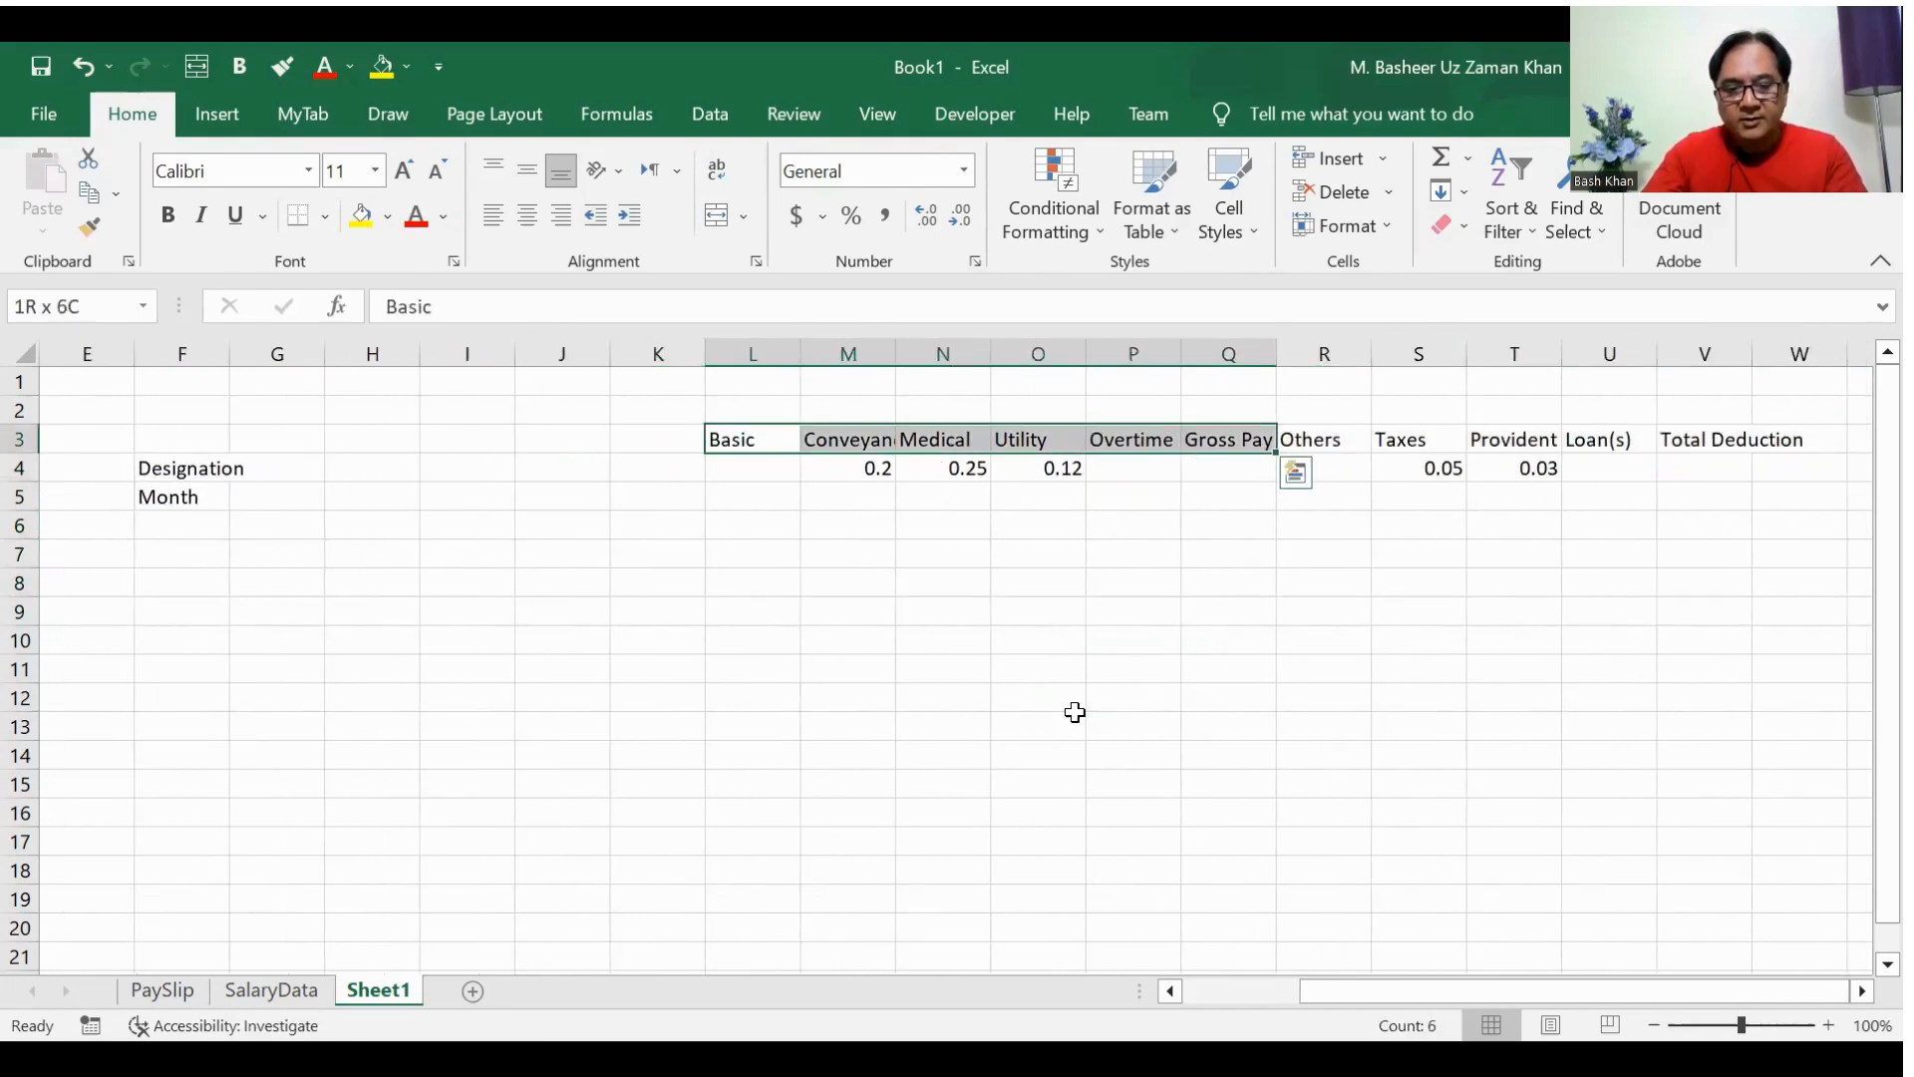
pyautogui.hotkey('ctrl', 'c')
pyautogui.hscroll(-2, 1209, 996)
pyautogui.hscroll(-2, 1209, 997)
pyautogui.rightClick(216, 585)
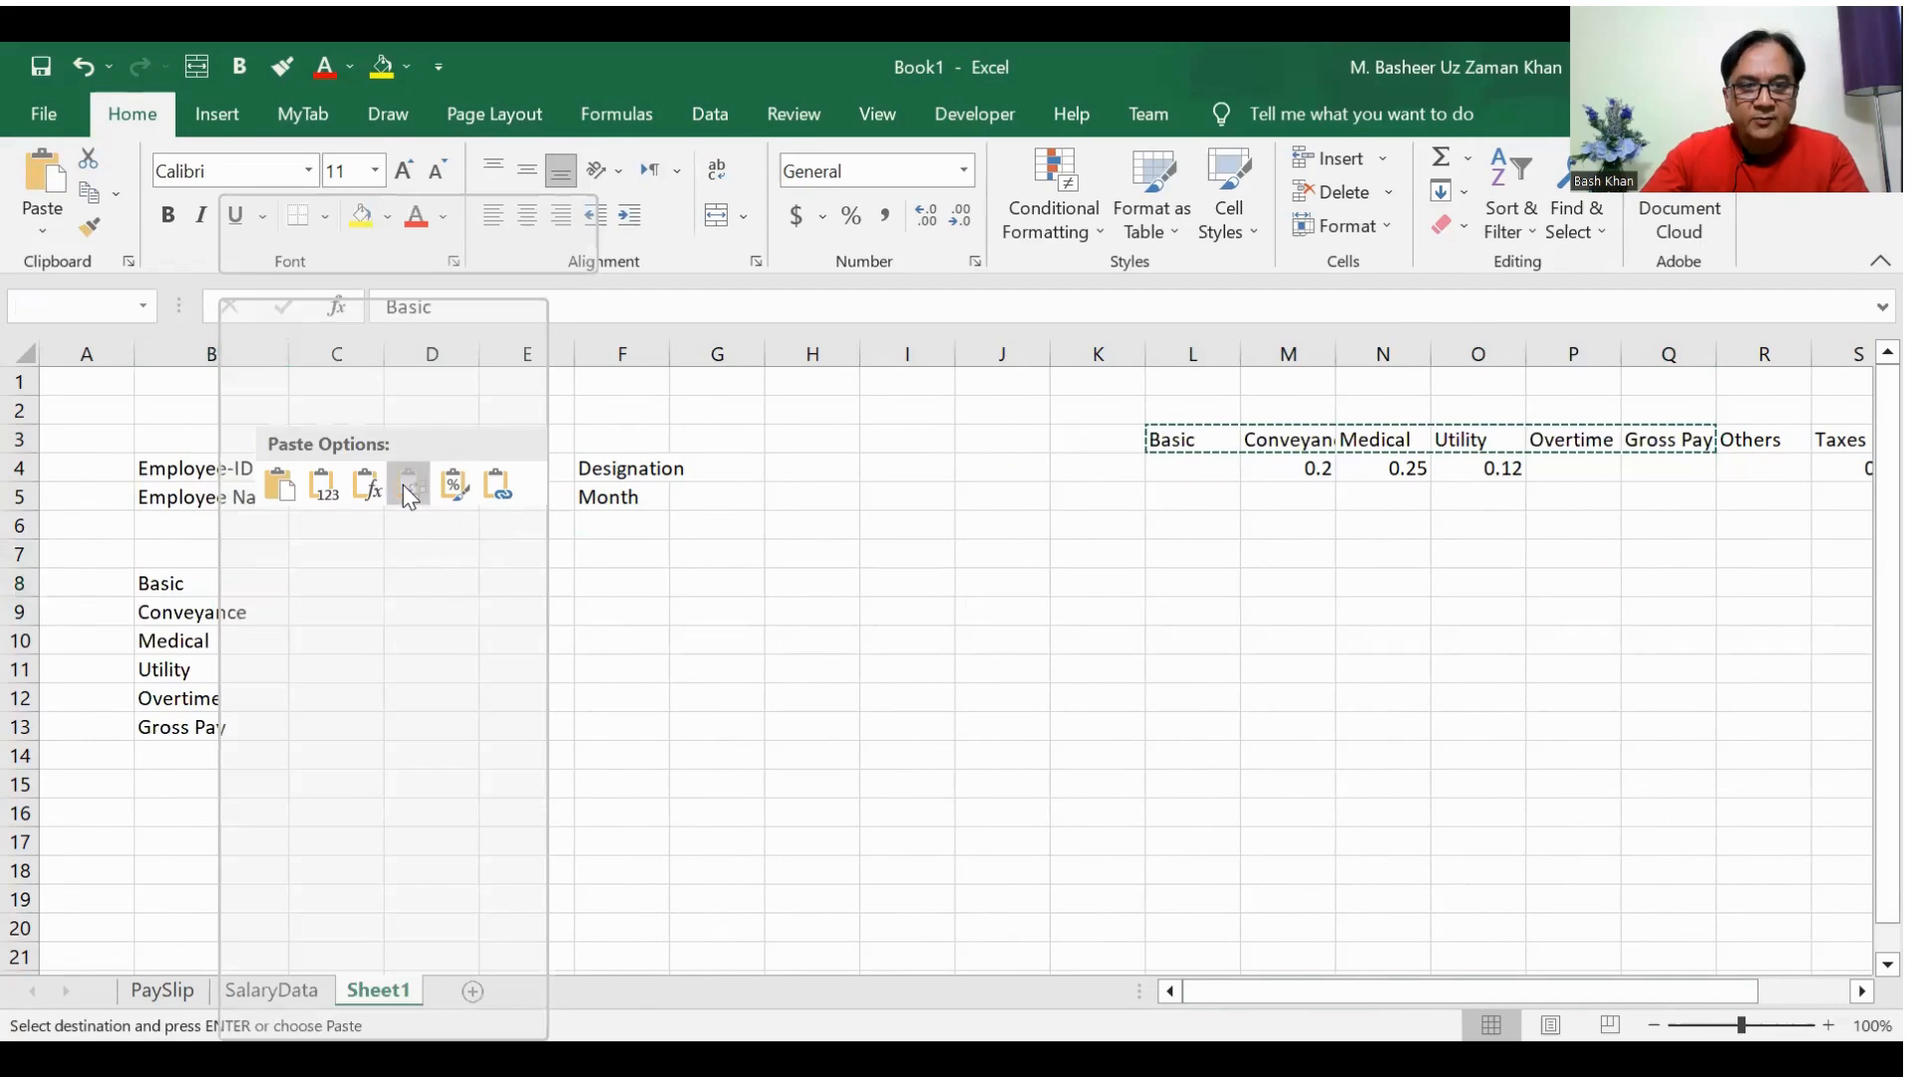
pyautogui.click(409, 493)
pyautogui.press('Down')
pyautogui.press('Down')
pyautogui.press('Down')
pyautogui.press('Down')
pyautogui.press('Down')
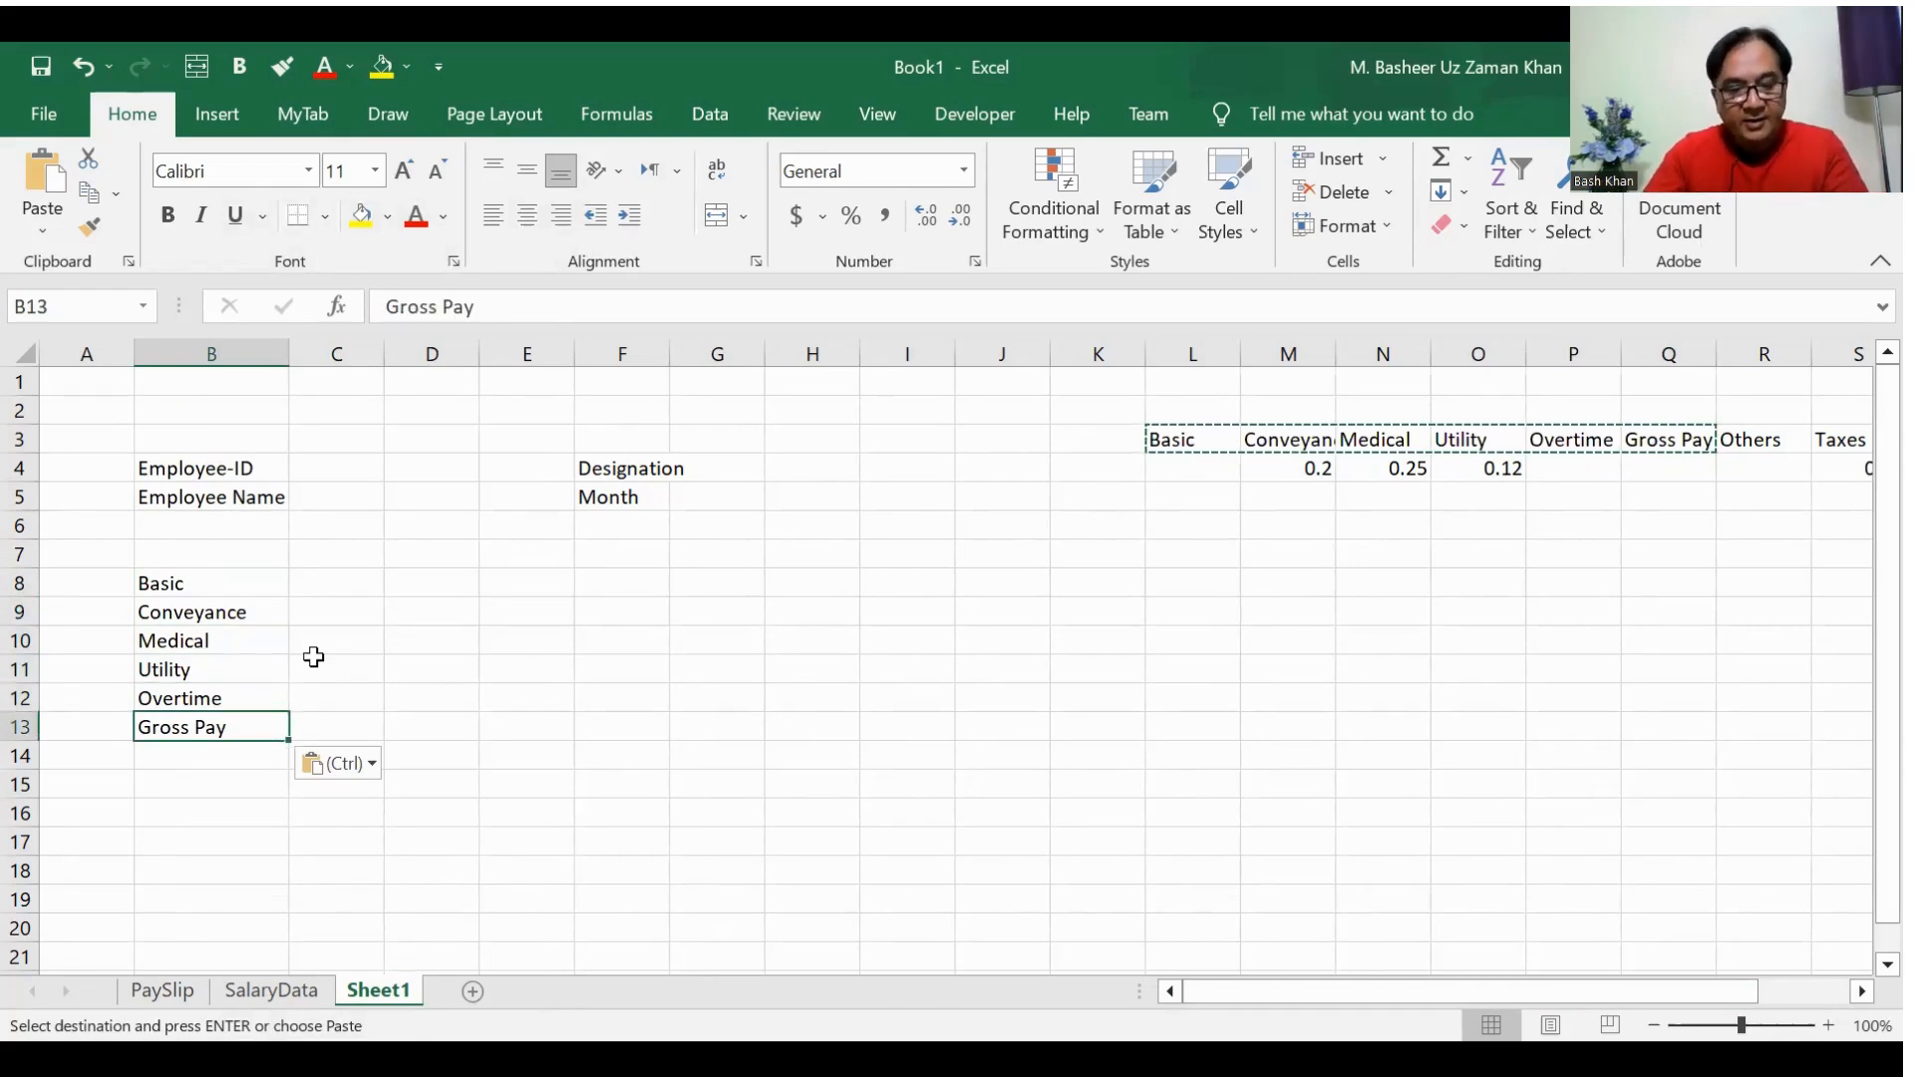
# Step: Delete columns L to Q, which hold the already copied Basic to Gross Pay headers
pyautogui.press('Up')
pyautogui.press('Up')
pyautogui.press('Up')
pyautogui.press('Up')
pyautogui.press('Up')
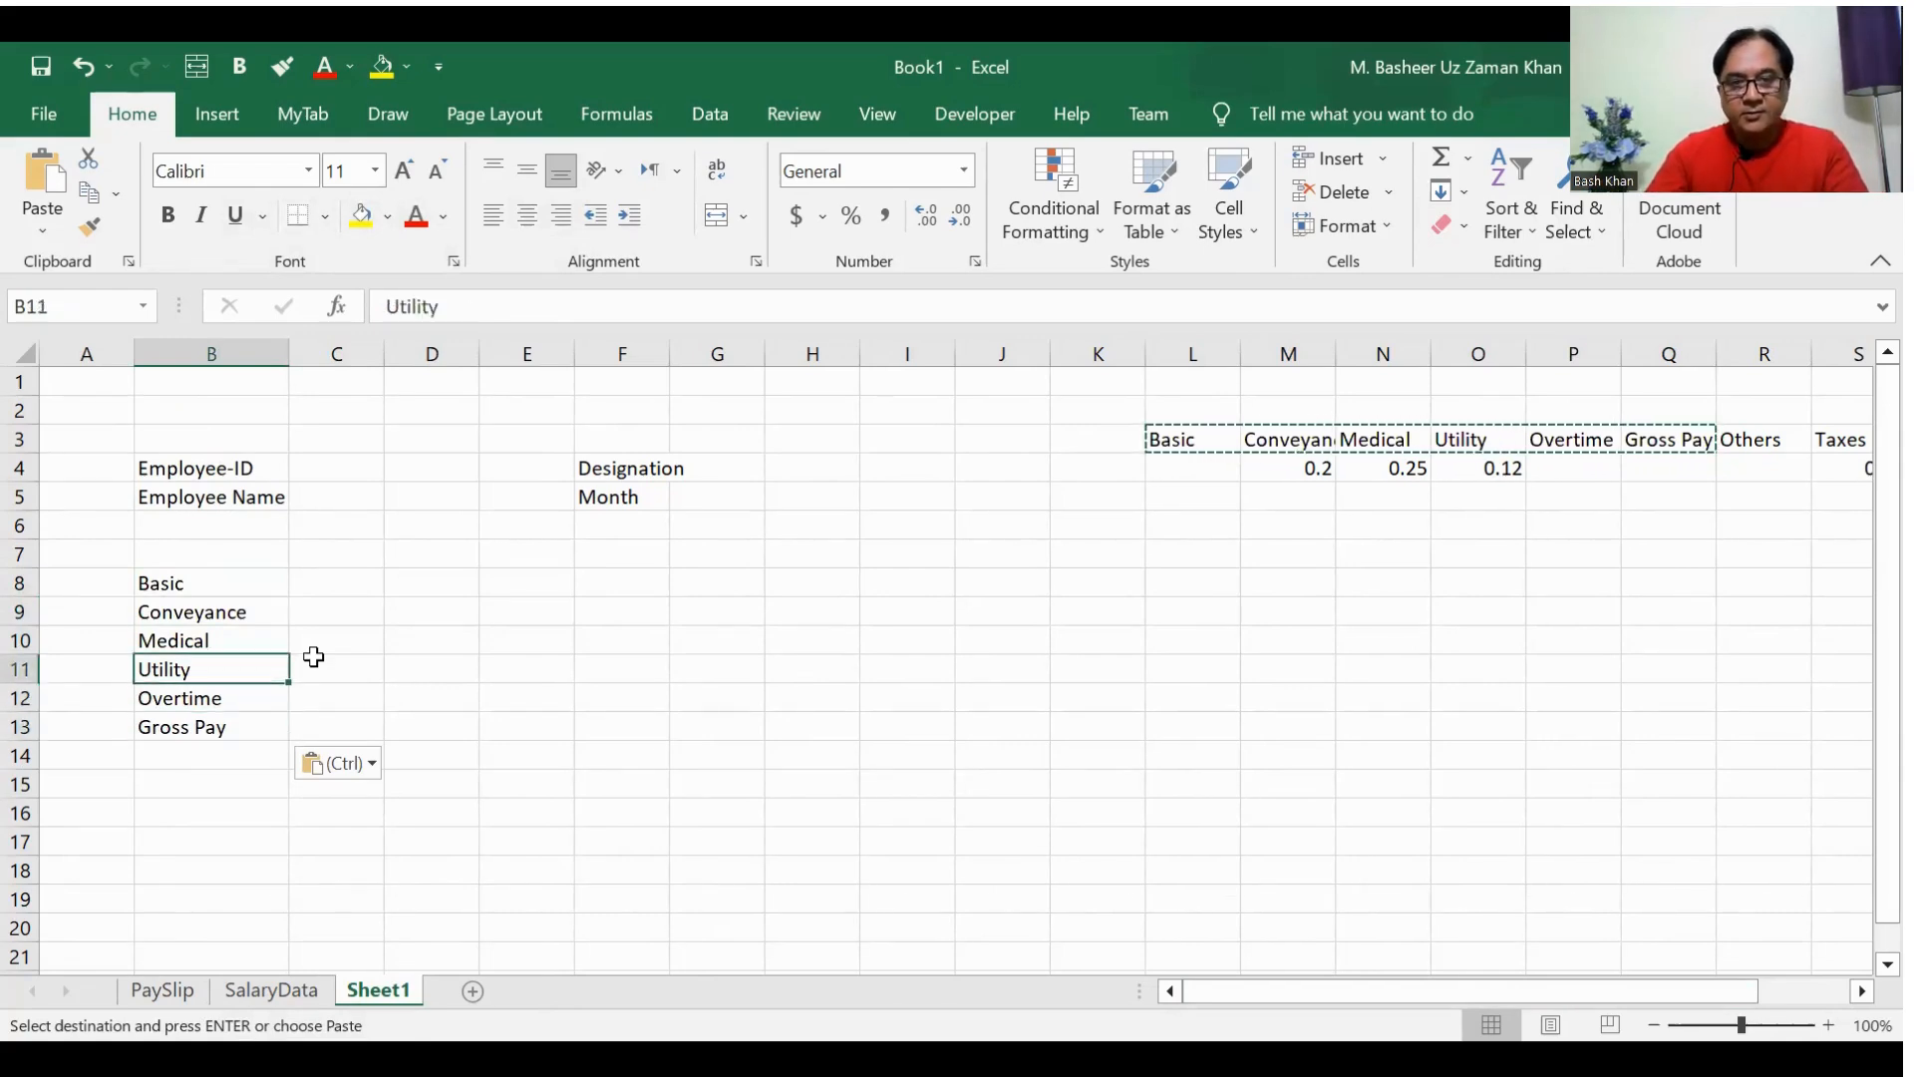
pyautogui.press('Right')
pyautogui.press('Right')
pyautogui.press('Right')
pyautogui.press('Right')
pyautogui.press('Up')
pyautogui.press('Right')
pyautogui.press('Right')
pyautogui.press('Up')
pyautogui.press('Up')
pyautogui.press('Right')
pyautogui.press('Right')
pyautogui.press('Right')
pyautogui.press('Up')
pyautogui.press('Up')
pyautogui.press('Right')
pyautogui.hotkey('shift', 'Right')
pyautogui.hotkey('shift', 'Right')
pyautogui.hotkey('shift', 'Right')
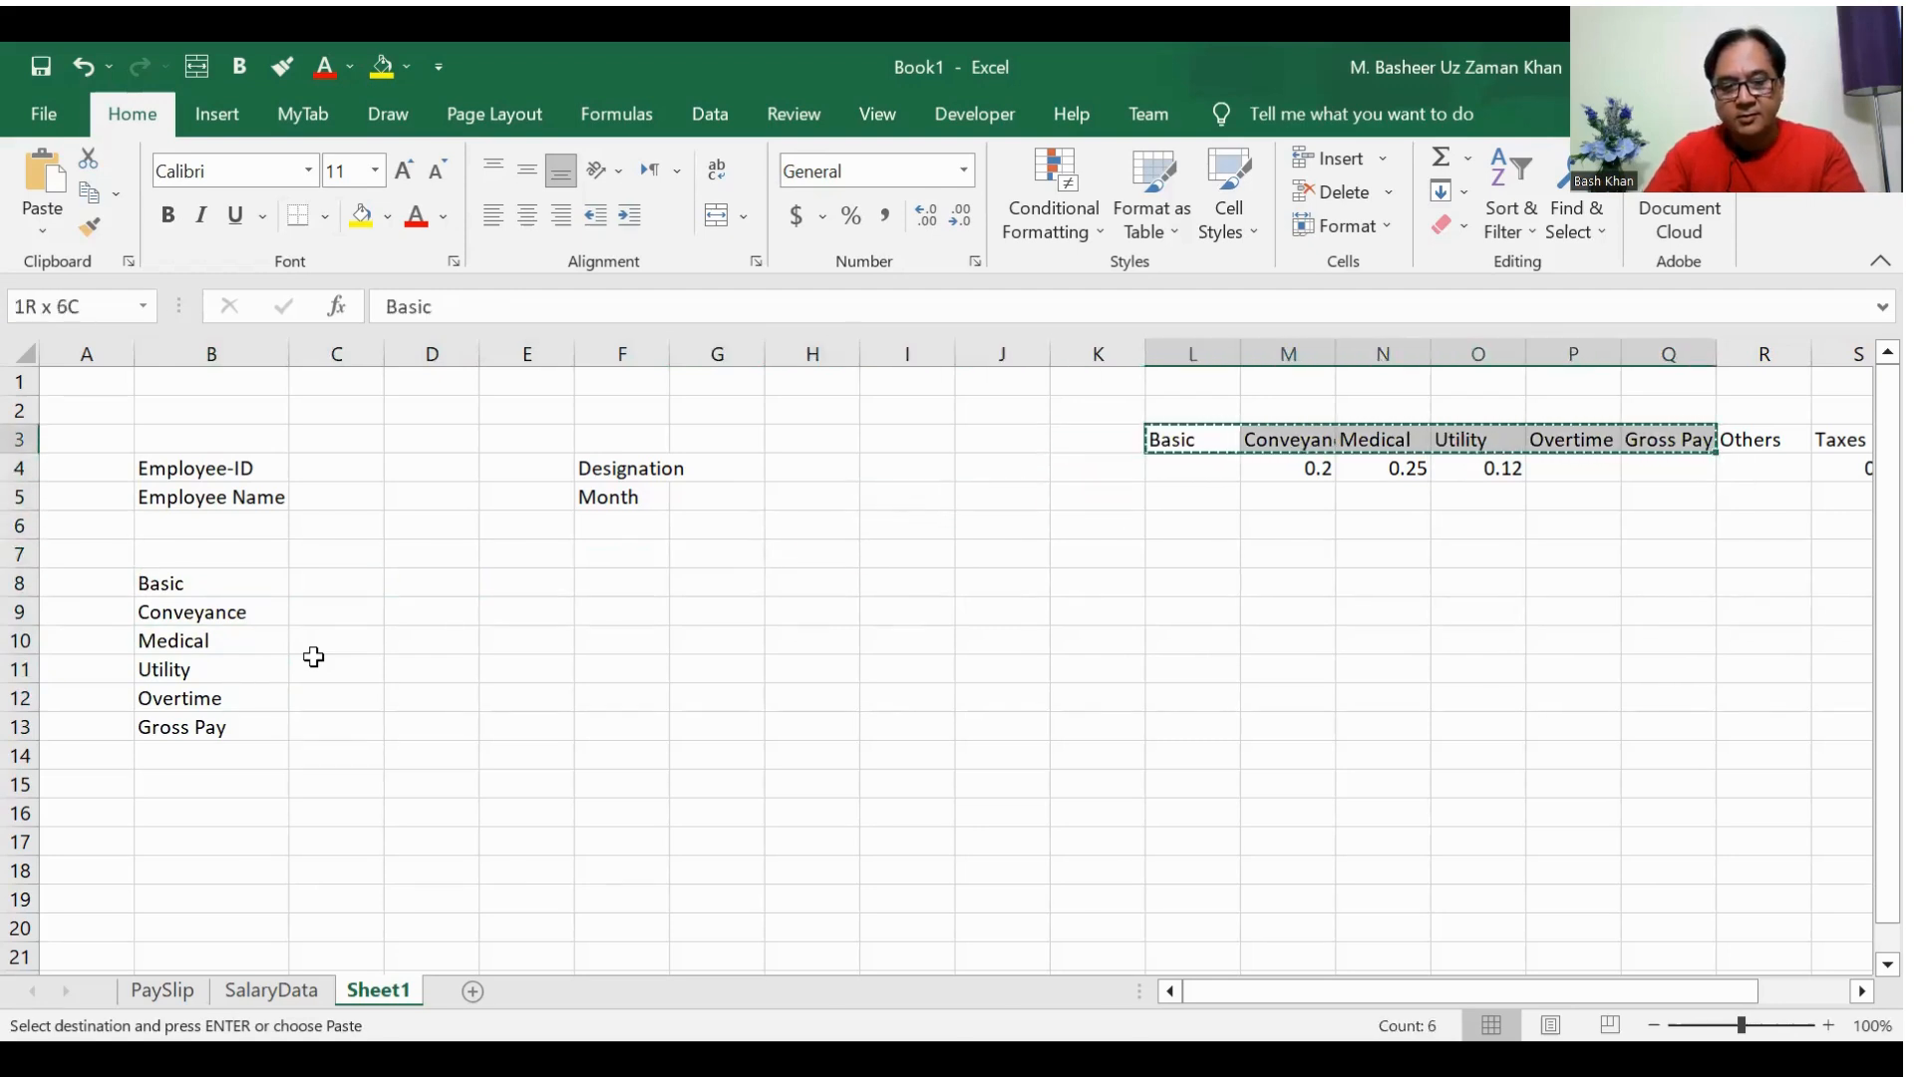
pyautogui.press('Return')
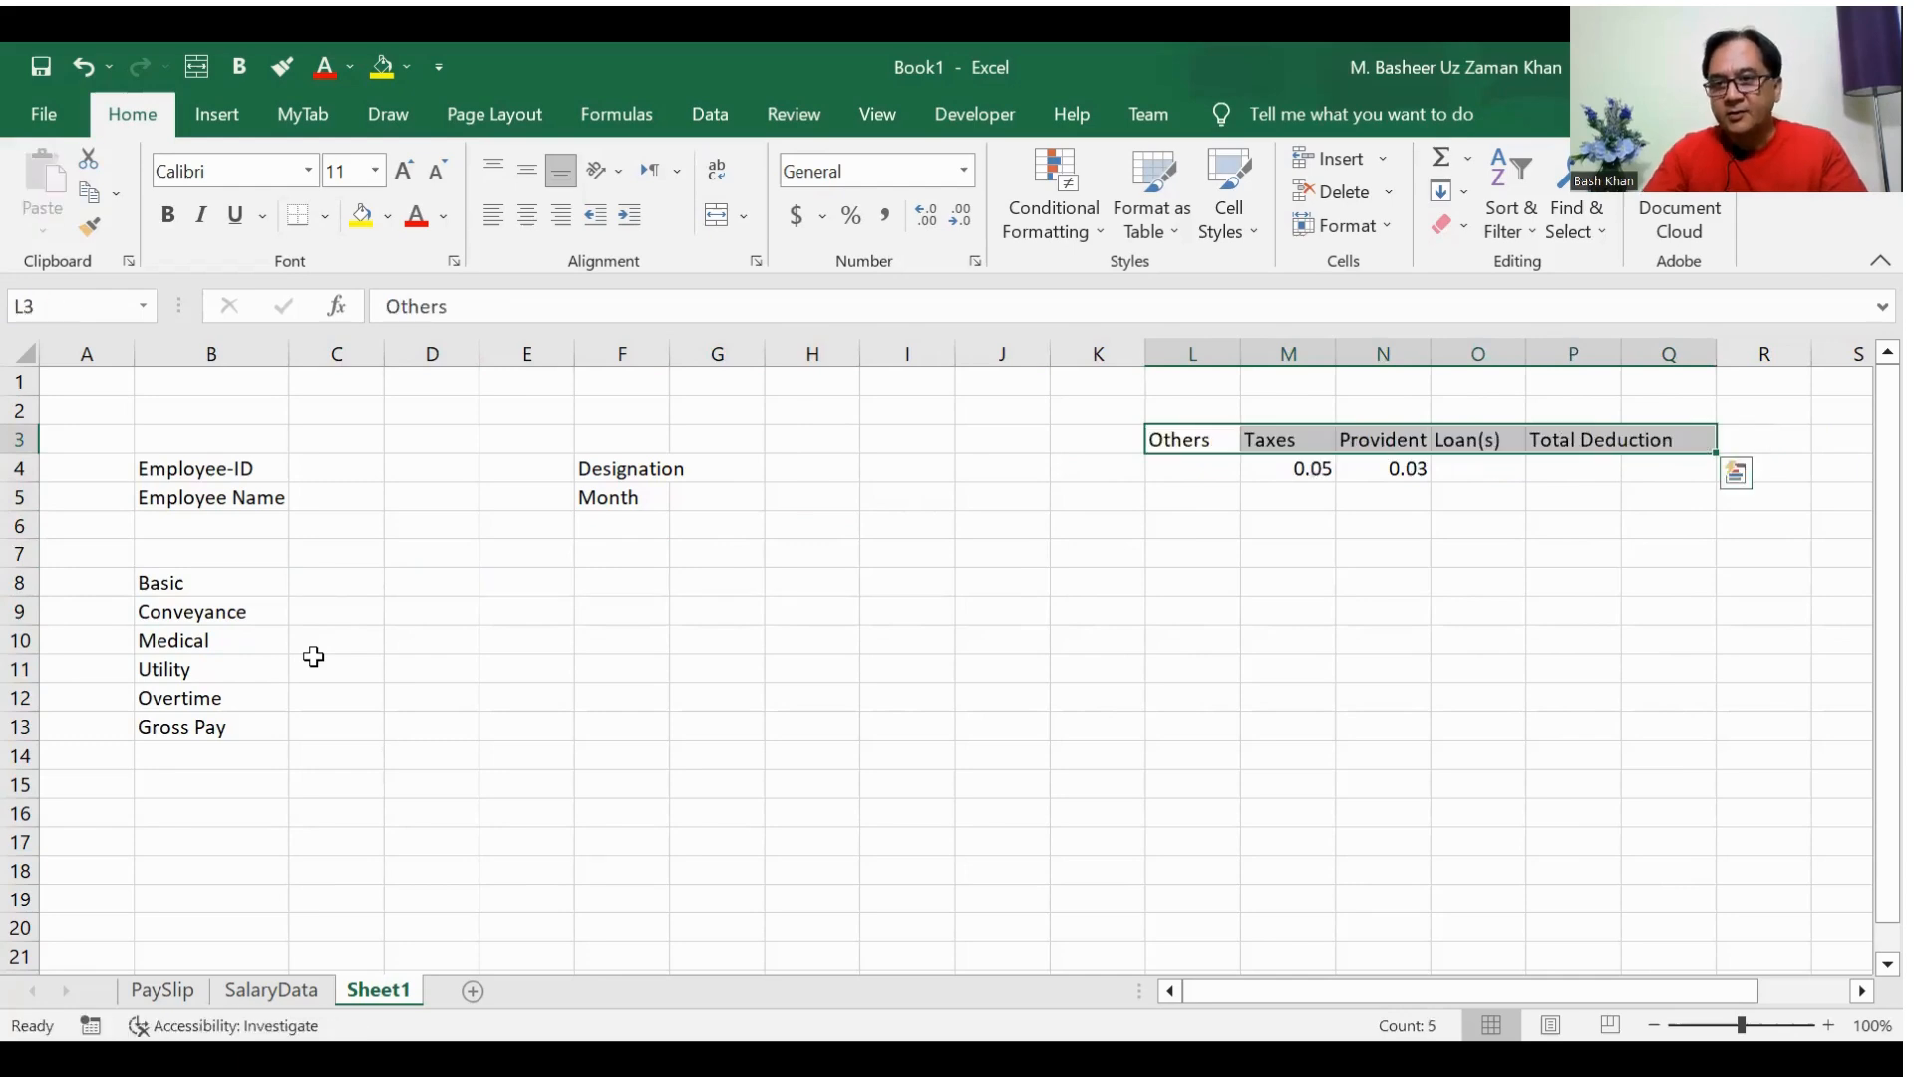
# Step: Copy the deduction headers in L3:Q3, Others through Total Deduction, and paste them transposed starting at F8
pyautogui.hotkey('ctrl', 'c')
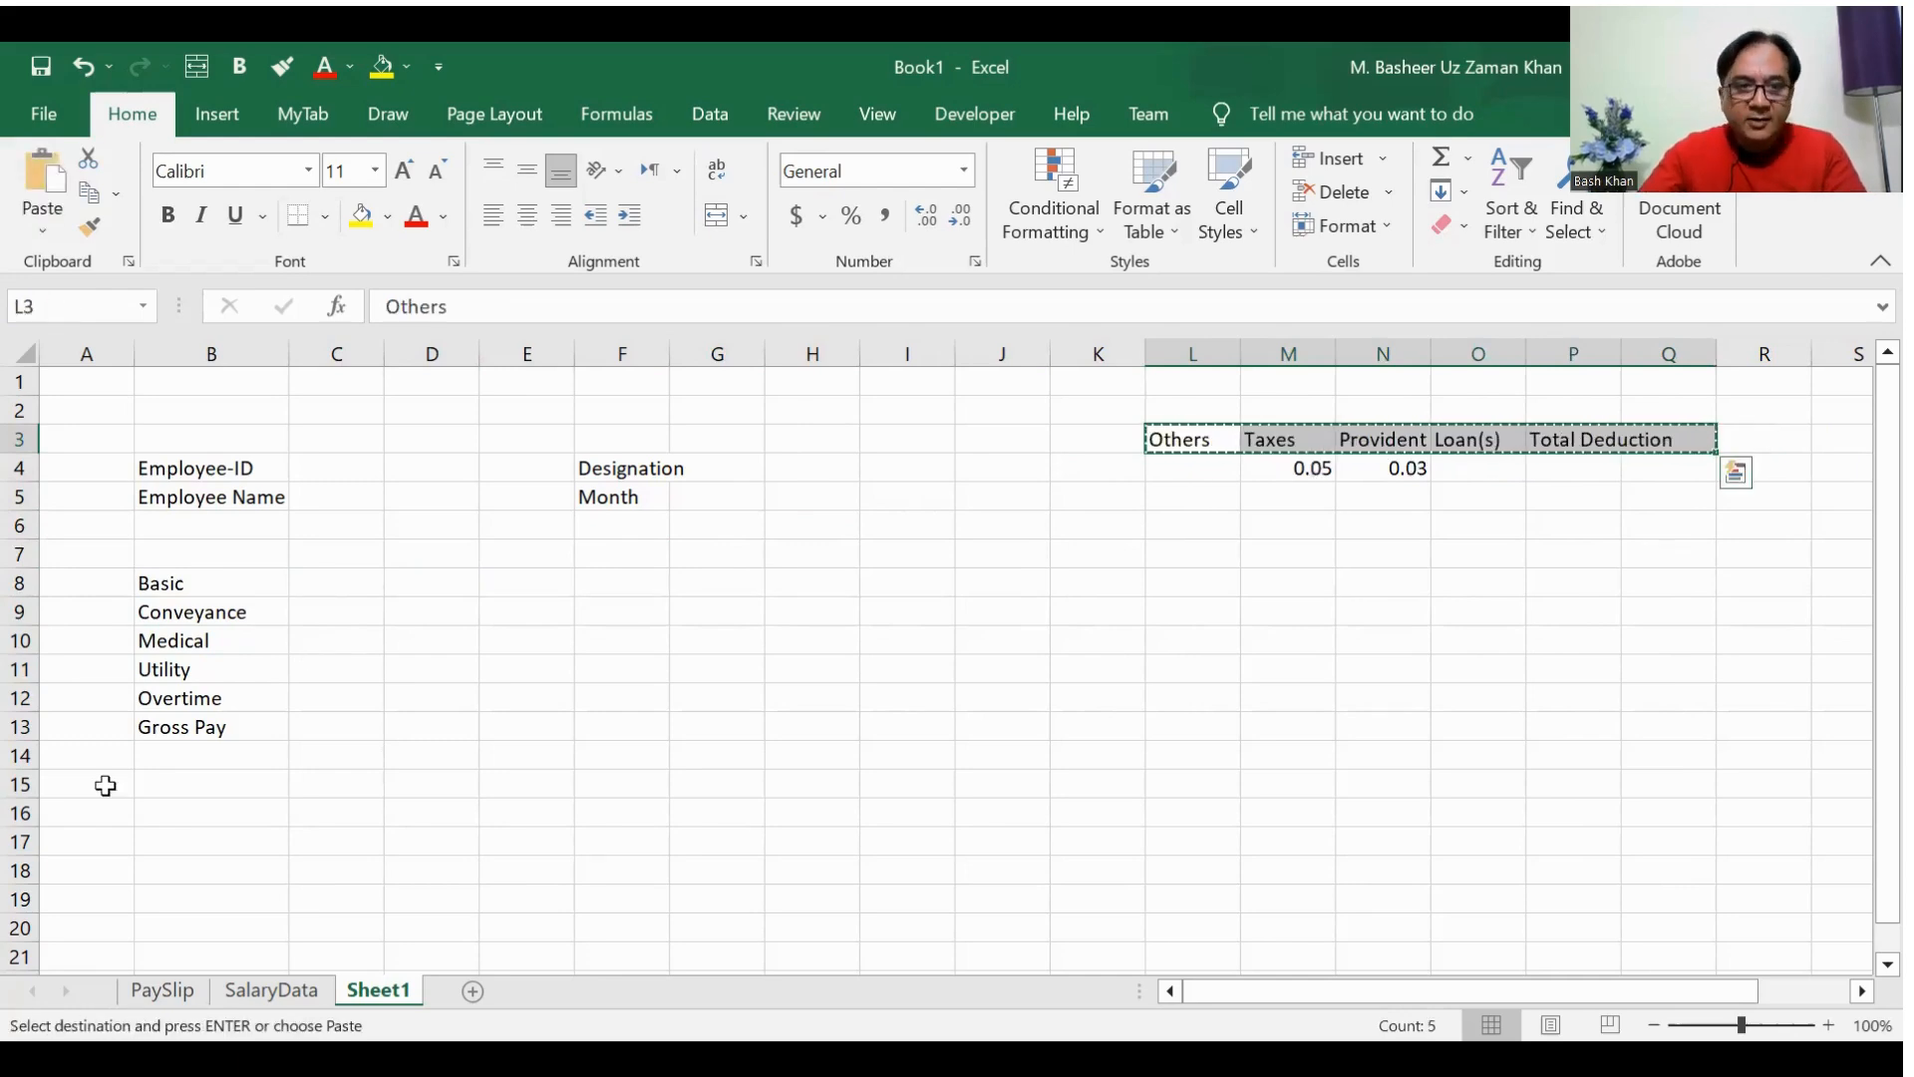
pyautogui.click(578, 588)
pyautogui.rightClick(579, 588)
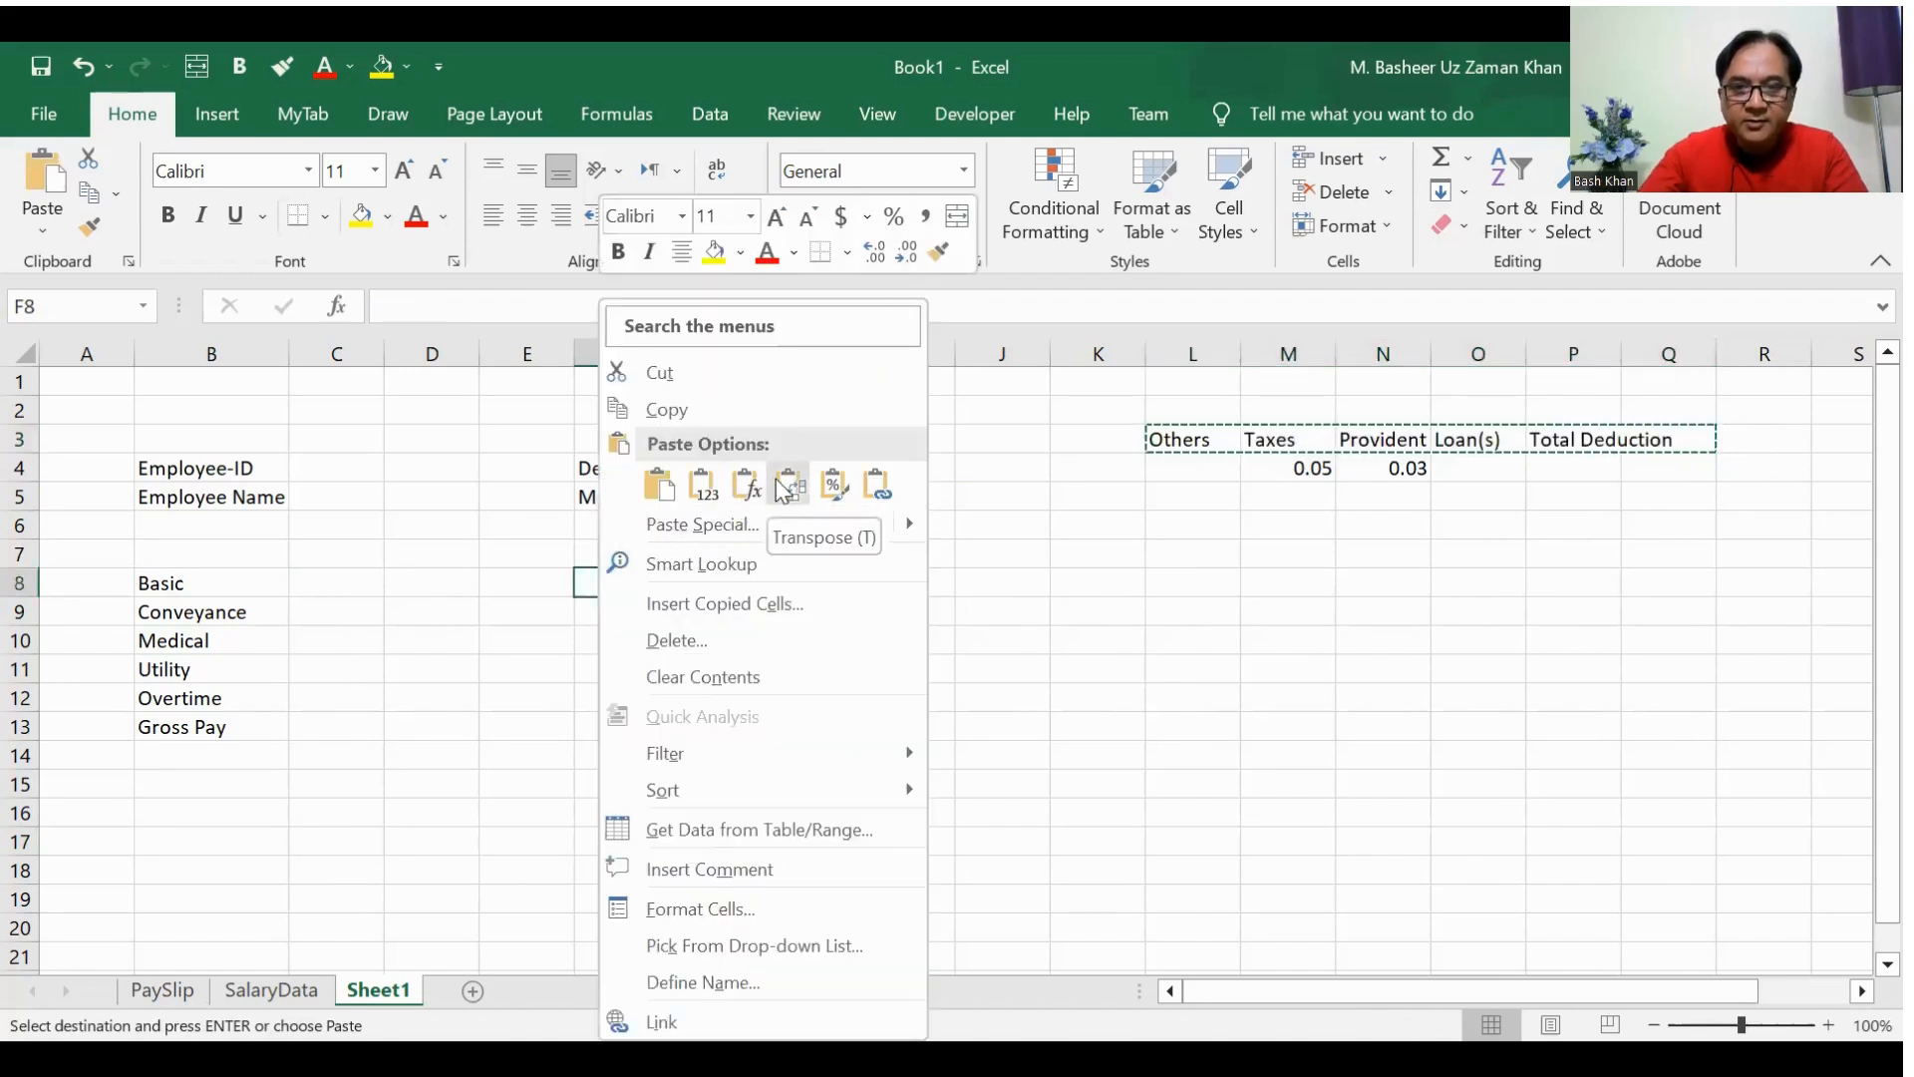
pyautogui.press('t')
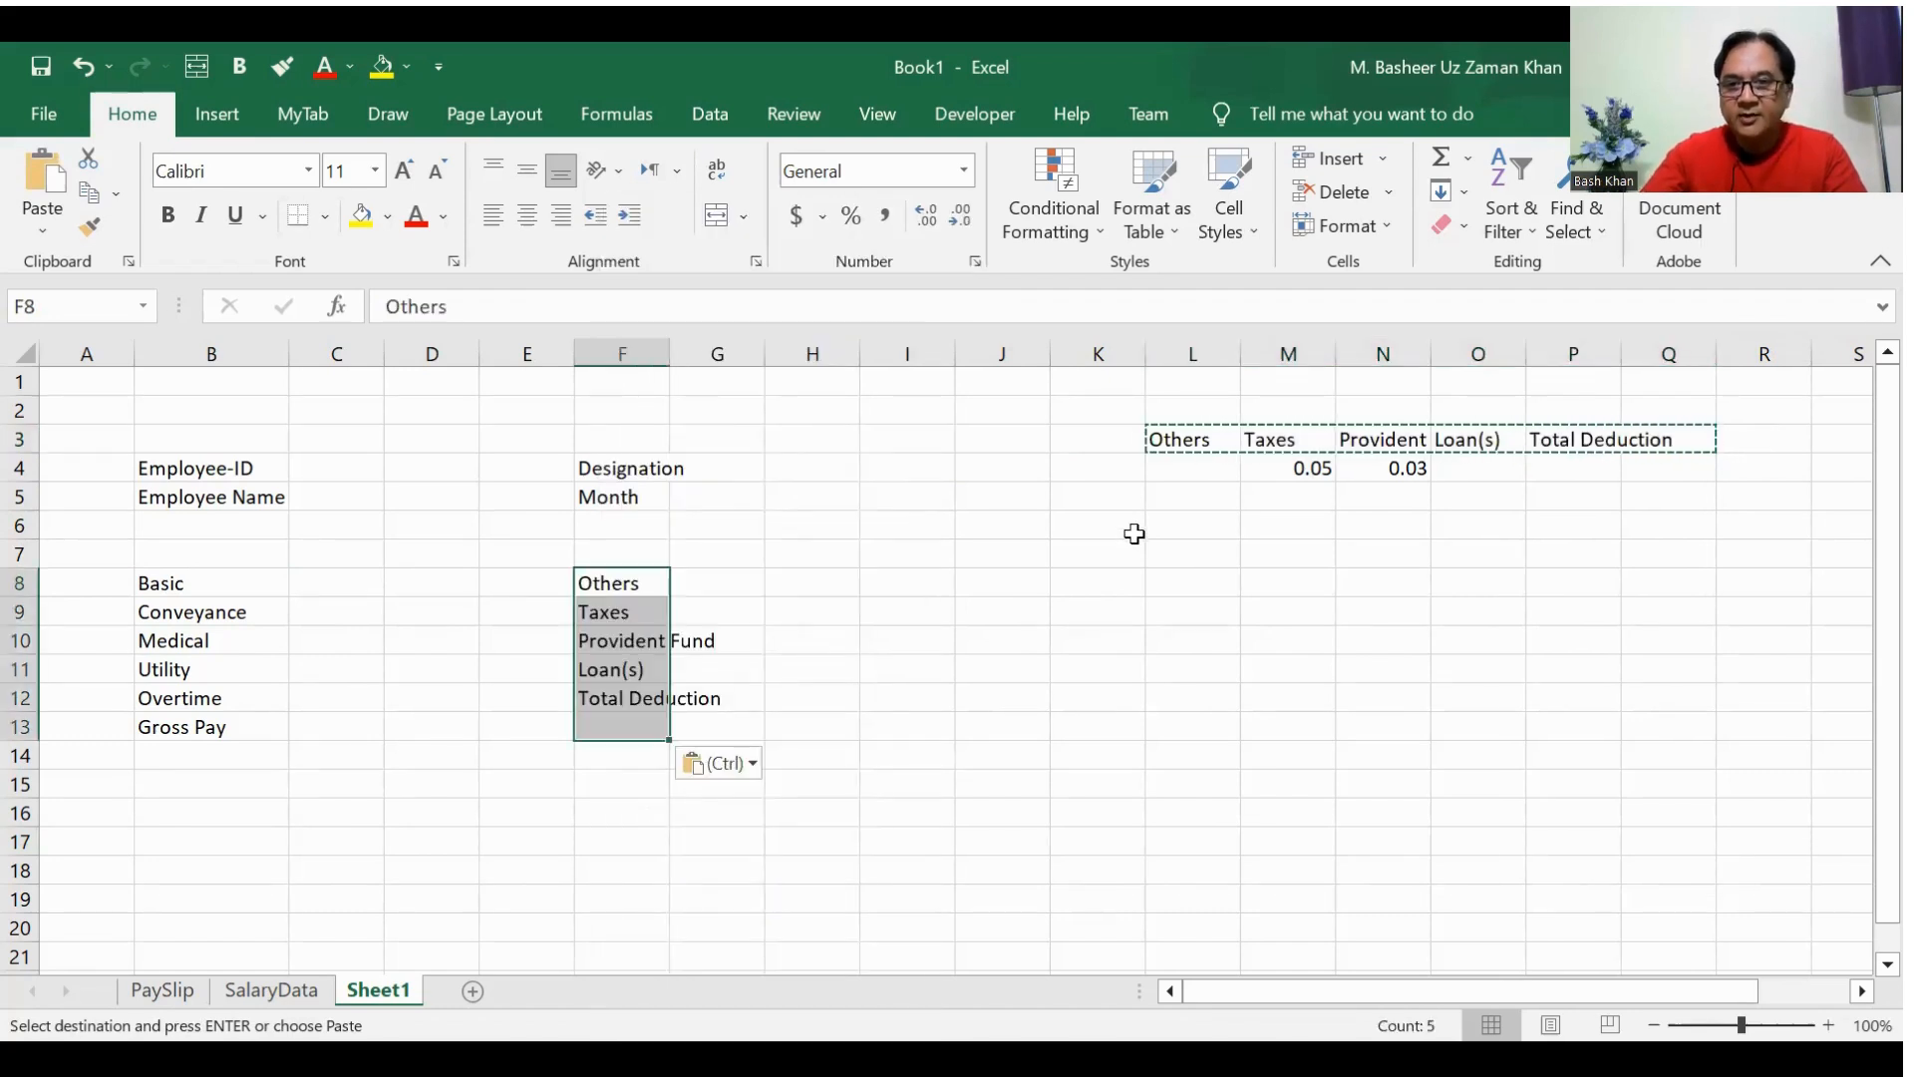
# Step: Clear the leftover deduction headers and percentages from L3:R10
pyautogui.click(1205, 520)
pyautogui.moveTo(1236, 439); pyautogui.dragTo(1757, 653)
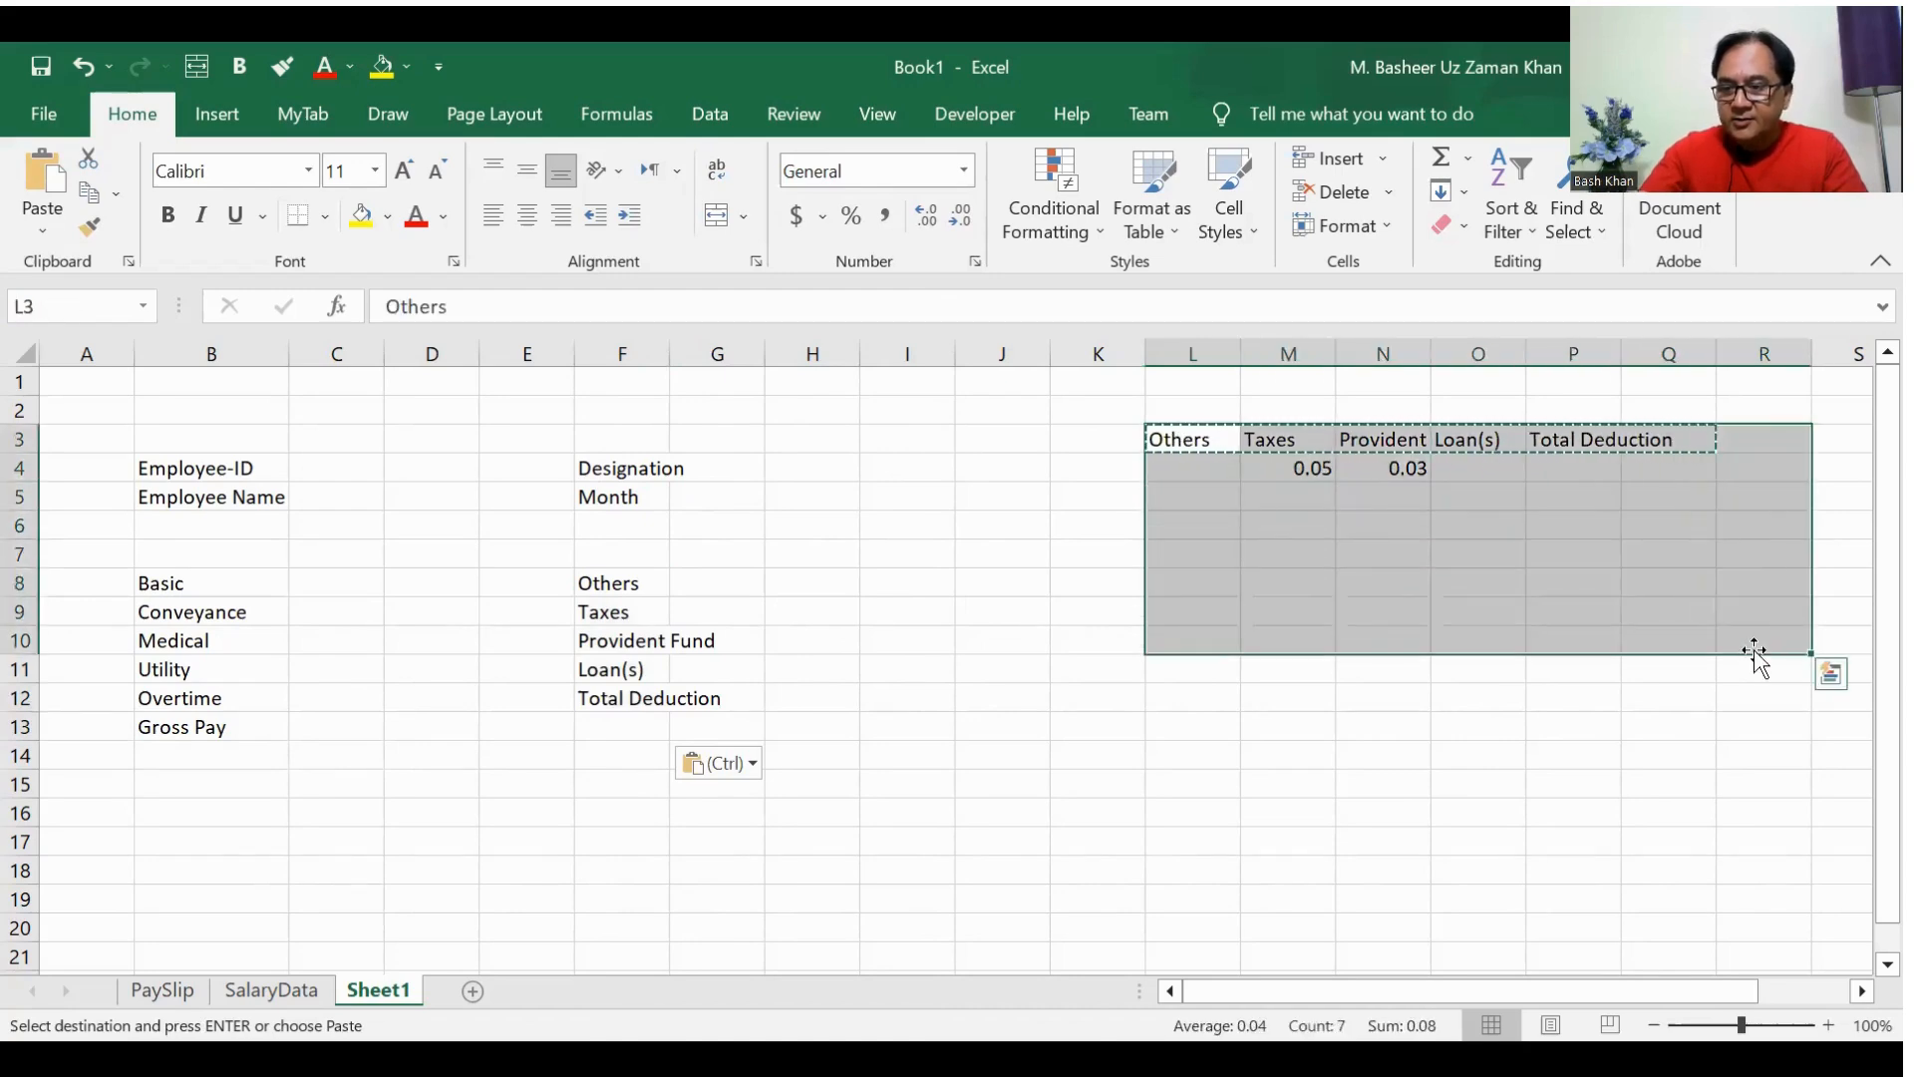
pyautogui.press('Delete')
pyautogui.click(720, 841)
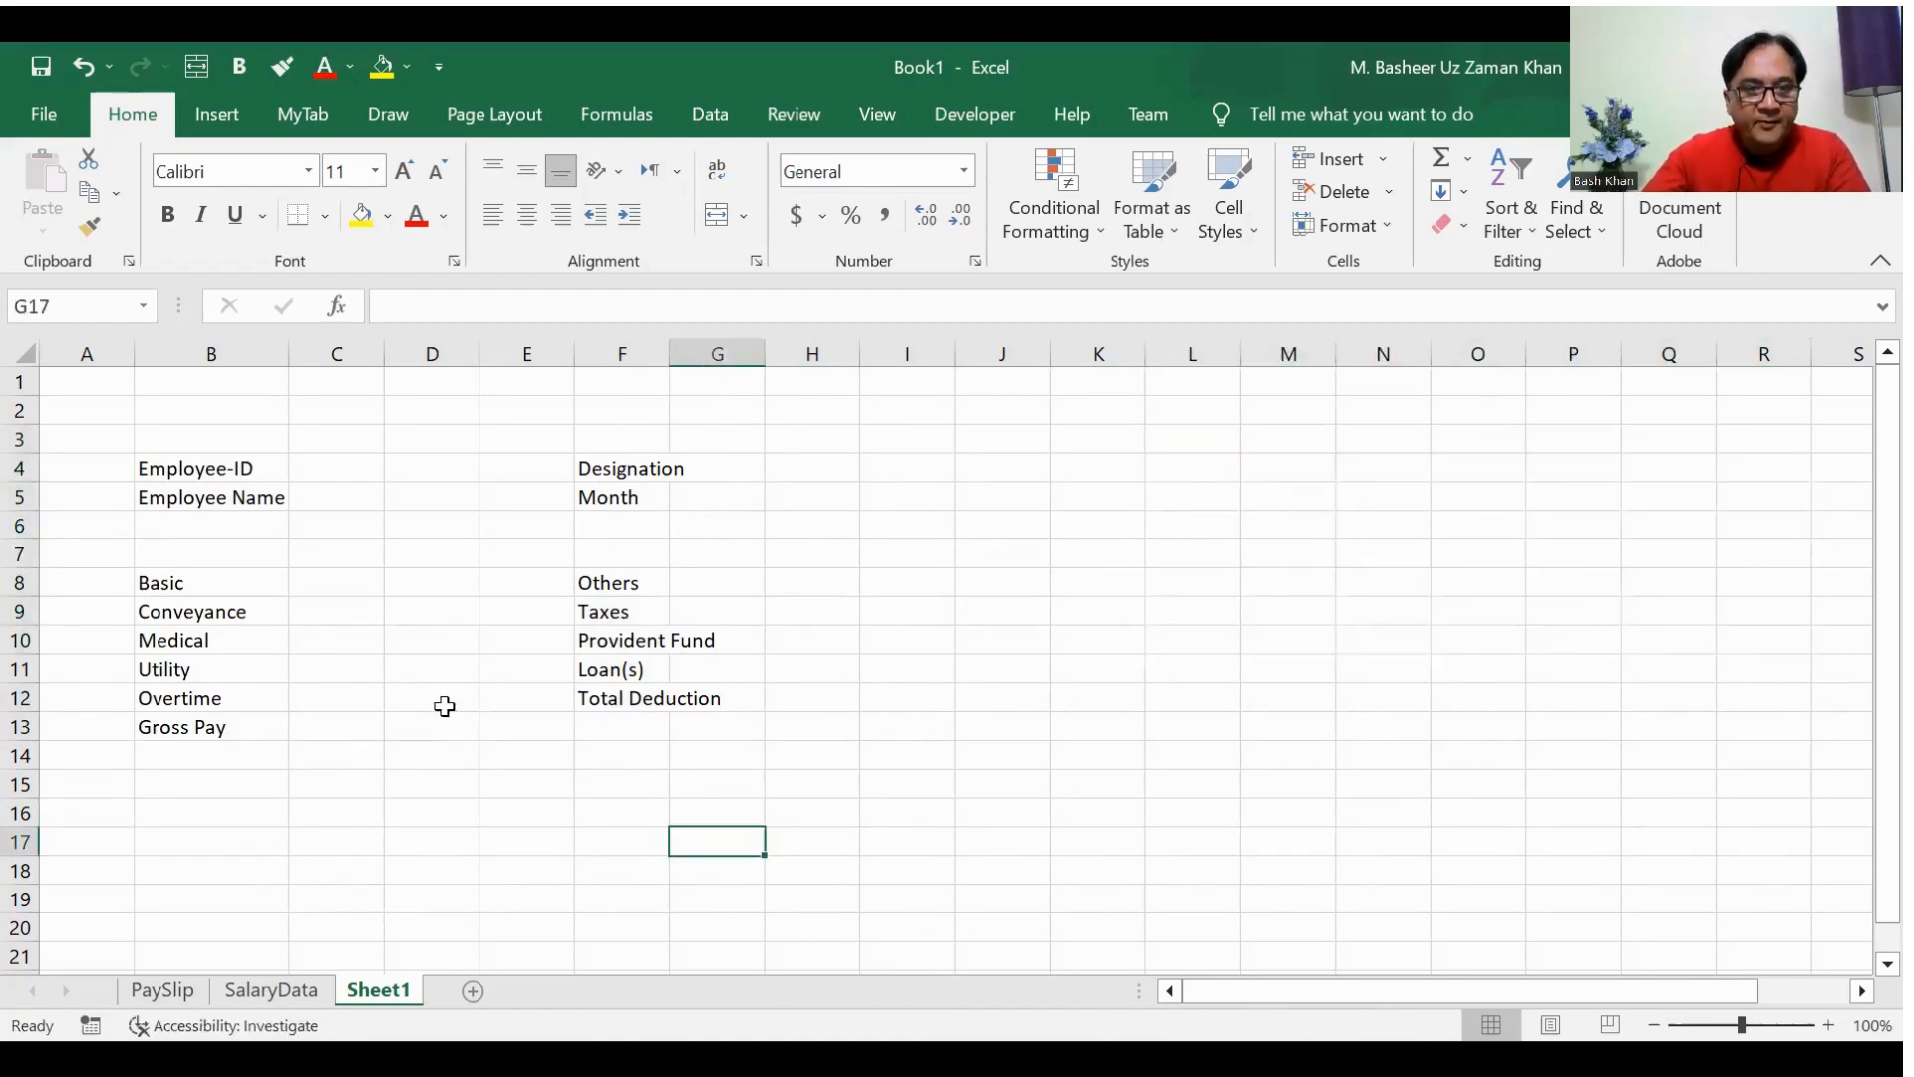
# Step: Narrow column A to make a slim numbering column beside the pay items
pyautogui.click(230, 553)
pyautogui.press('Down')
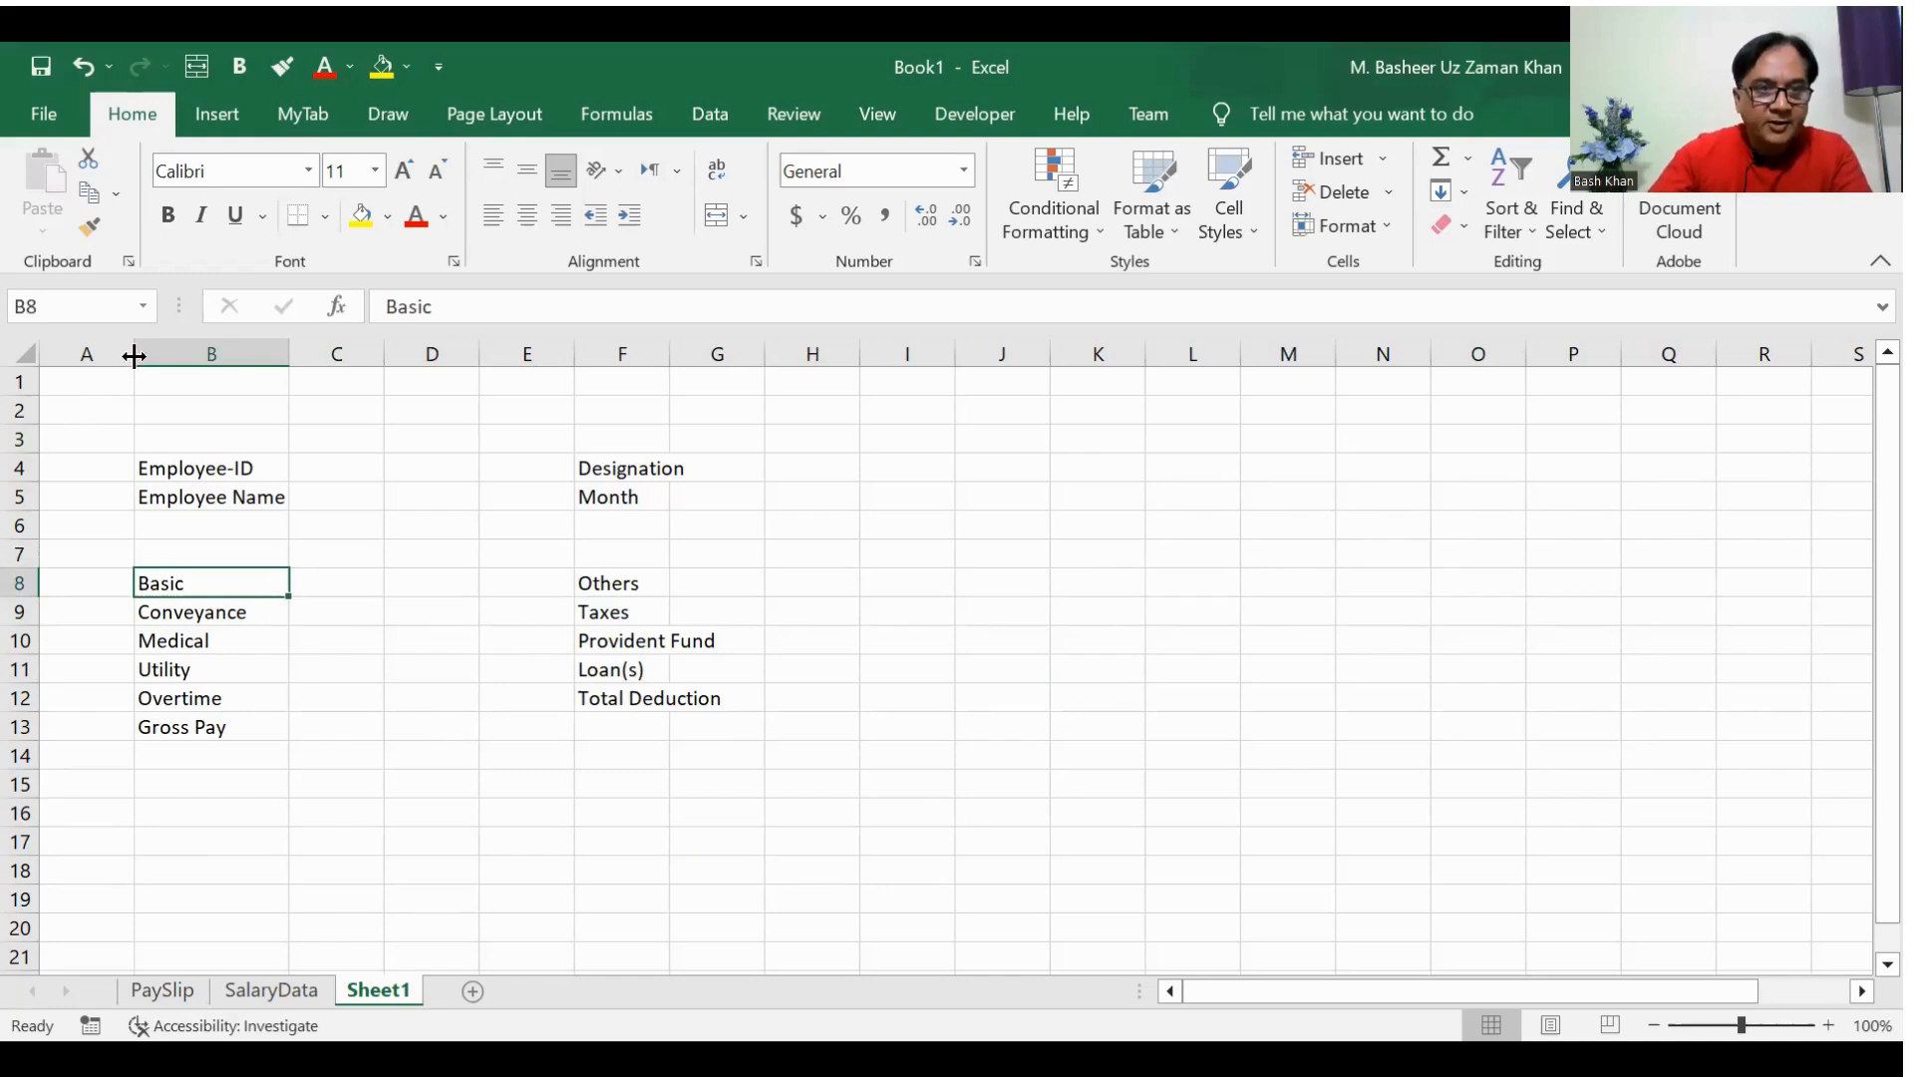
pyautogui.moveTo(134, 356); pyautogui.dragTo(77, 356)
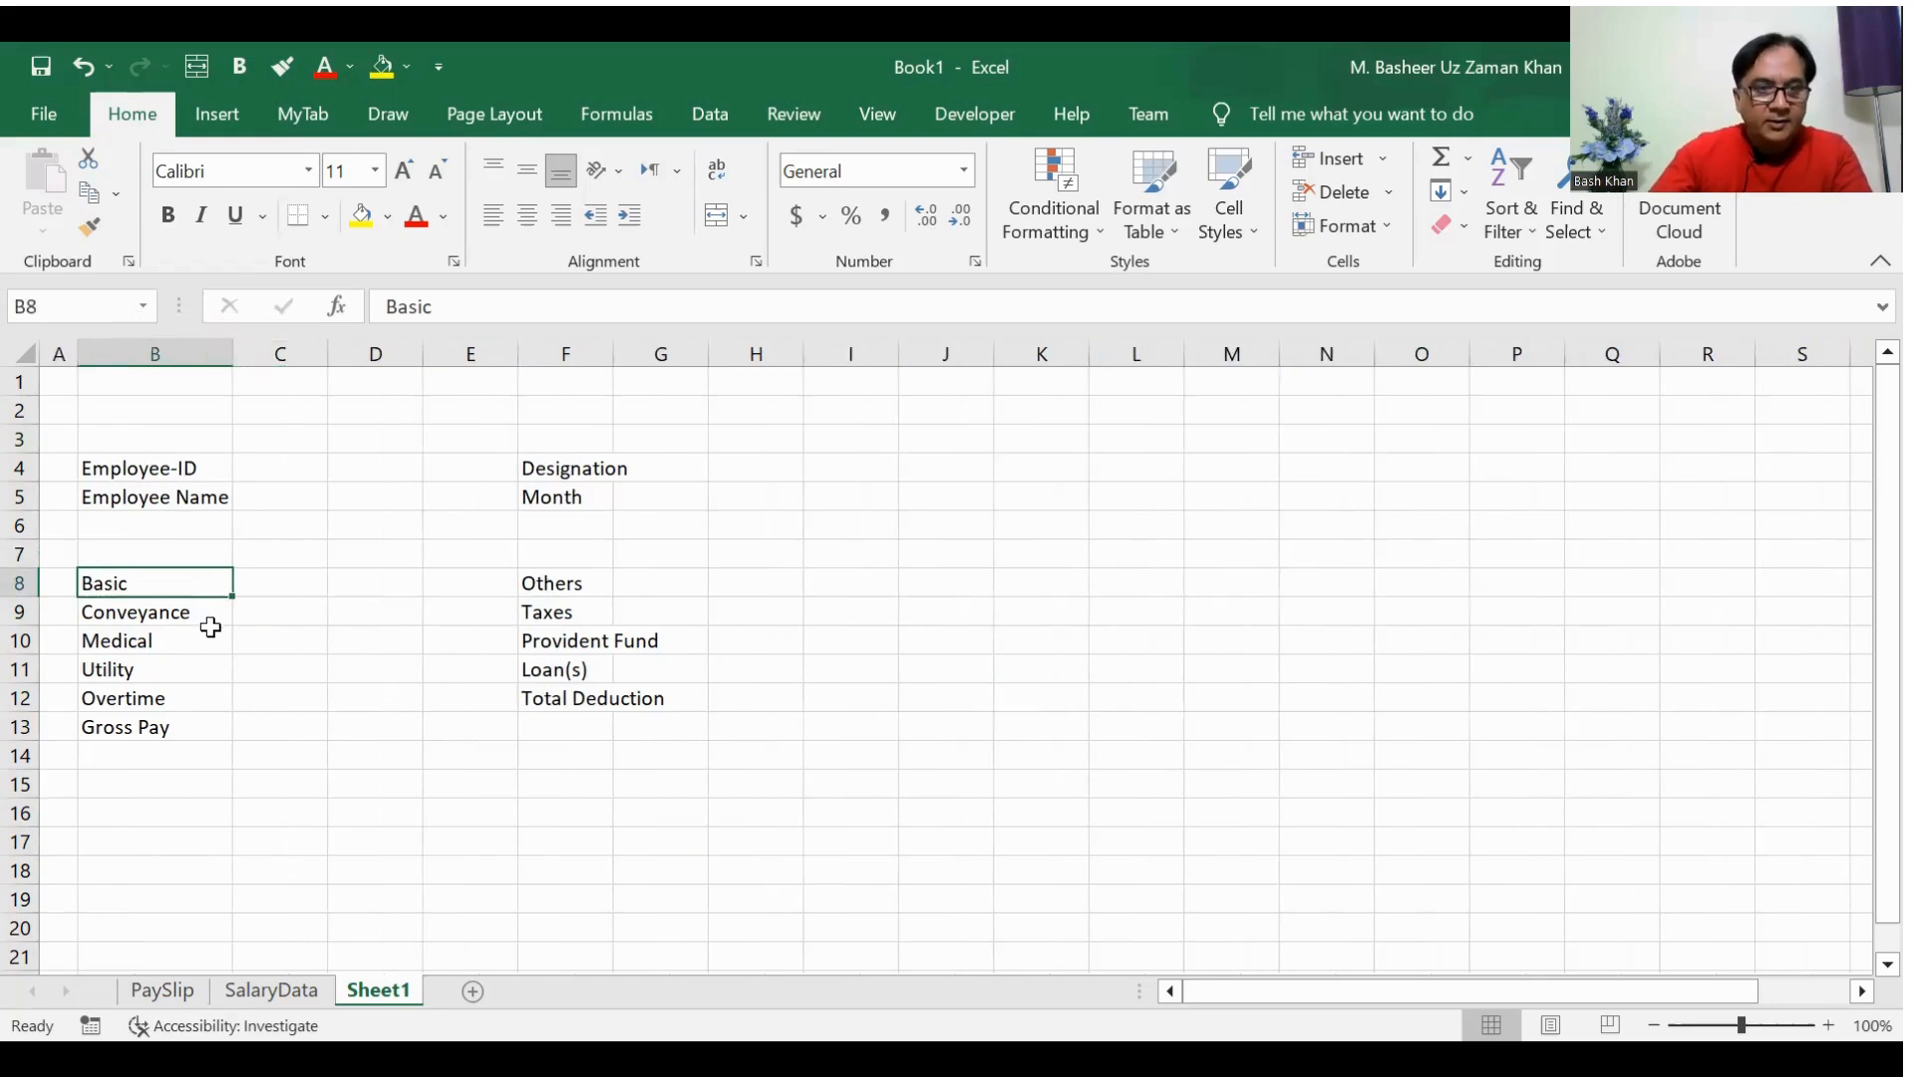
# Step: Enter the serial numbers 1, 2, 3, 5 and 6 in A8:A12 beside Basic through Overtime
pyautogui.press('Left')
pyautogui.write('1')
pyautogui.press('Return')
pyautogui.write('2')
pyautogui.press('Return')
pyautogui.write('3')
pyautogui.press('Return')
pyautogui.write('5')
pyautogui.press('Up')
pyautogui.press('Up')
pyautogui.press('Up')
pyautogui.press('Up')
pyautogui.press('Down')
pyautogui.press('Down')
pyautogui.press('Down')
pyautogui.press('Down')
pyautogui.write('6')
pyautogui.press('Return')
# Step: Move the Total Deduction label from F12 down to F13, in line with Gross Pay
pyautogui.press('Right')
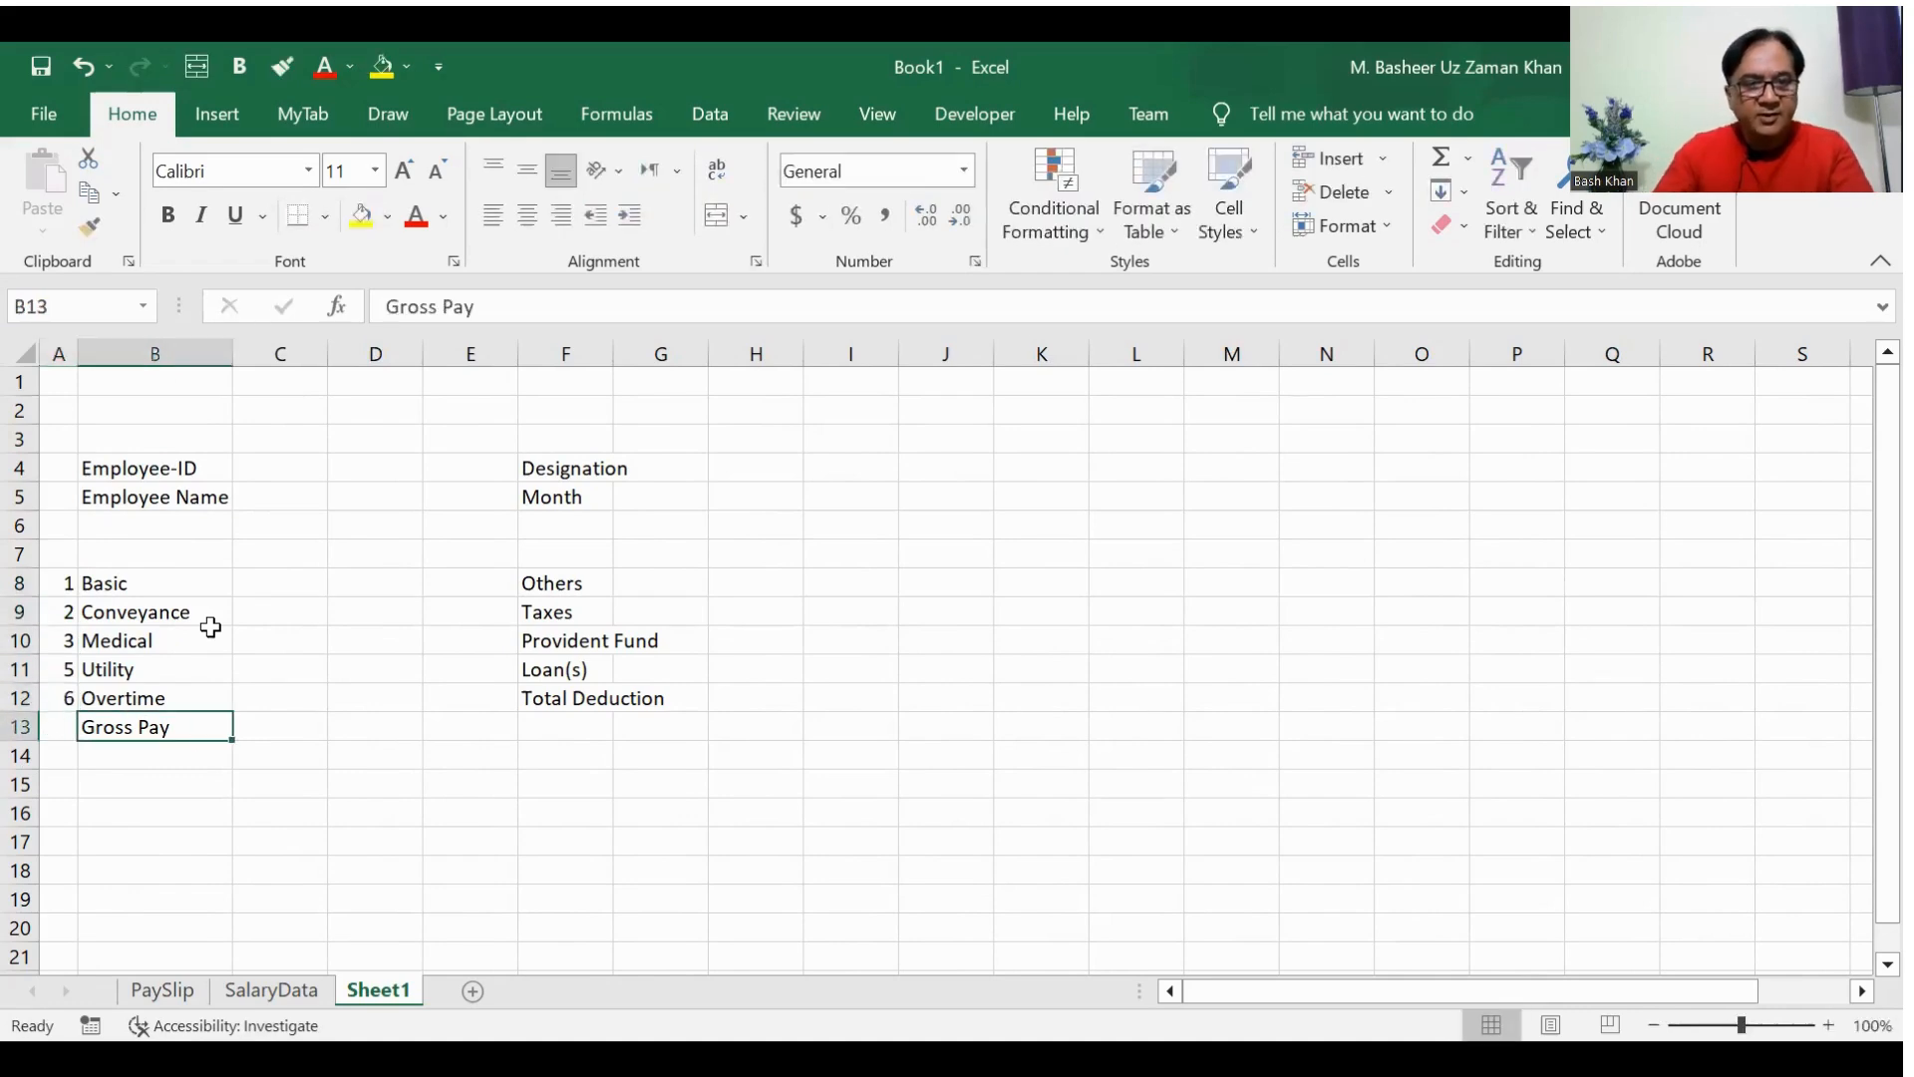
pyautogui.press('Up')
pyautogui.press('Right')
pyautogui.press('Up')
pyautogui.press('Up')
pyautogui.press('Up')
pyautogui.press('Up')
pyautogui.press('Right')
pyautogui.press('Down')
pyautogui.press('Down')
pyautogui.press('Down')
pyautogui.press('Down')
pyautogui.press('Right')
pyautogui.press('Right')
pyautogui.press('Down')
pyautogui.press('Up')
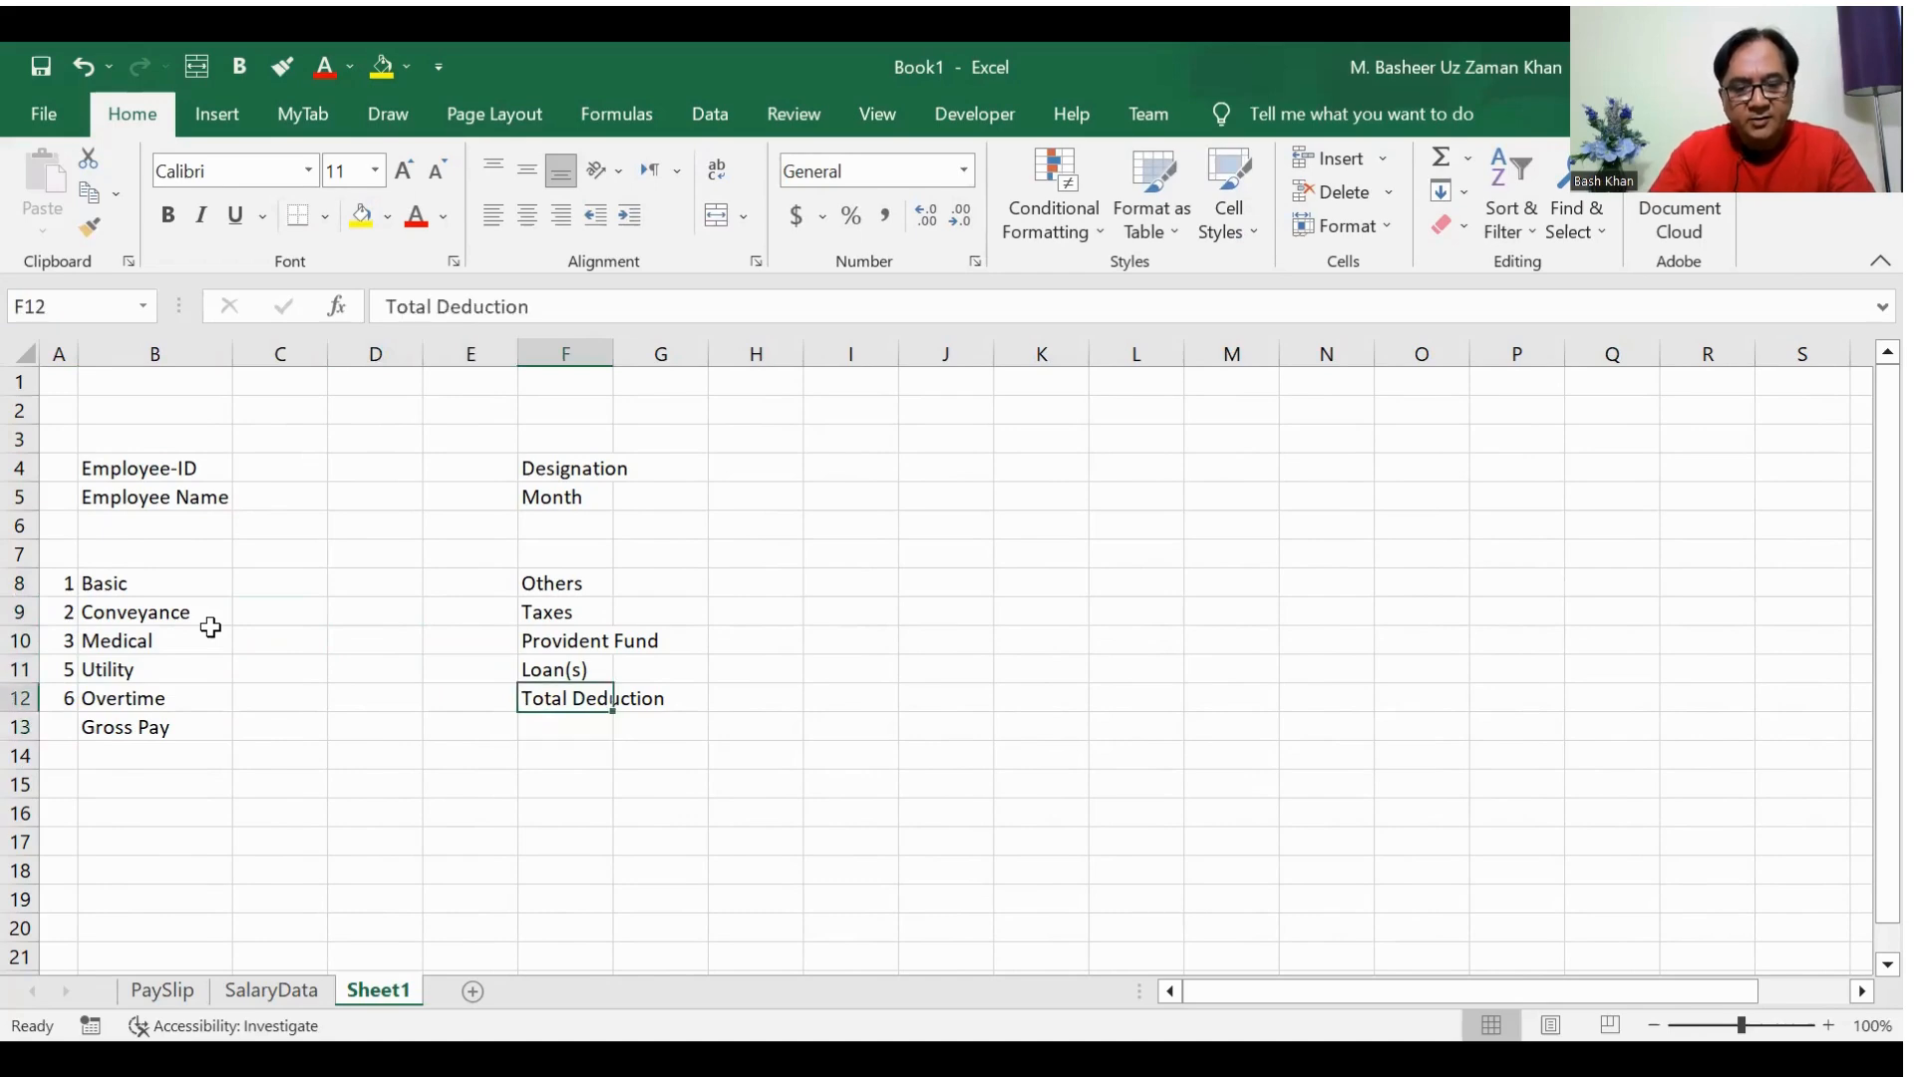
pyautogui.hotkey('ctrl', 'c')
pyautogui.press('Down')
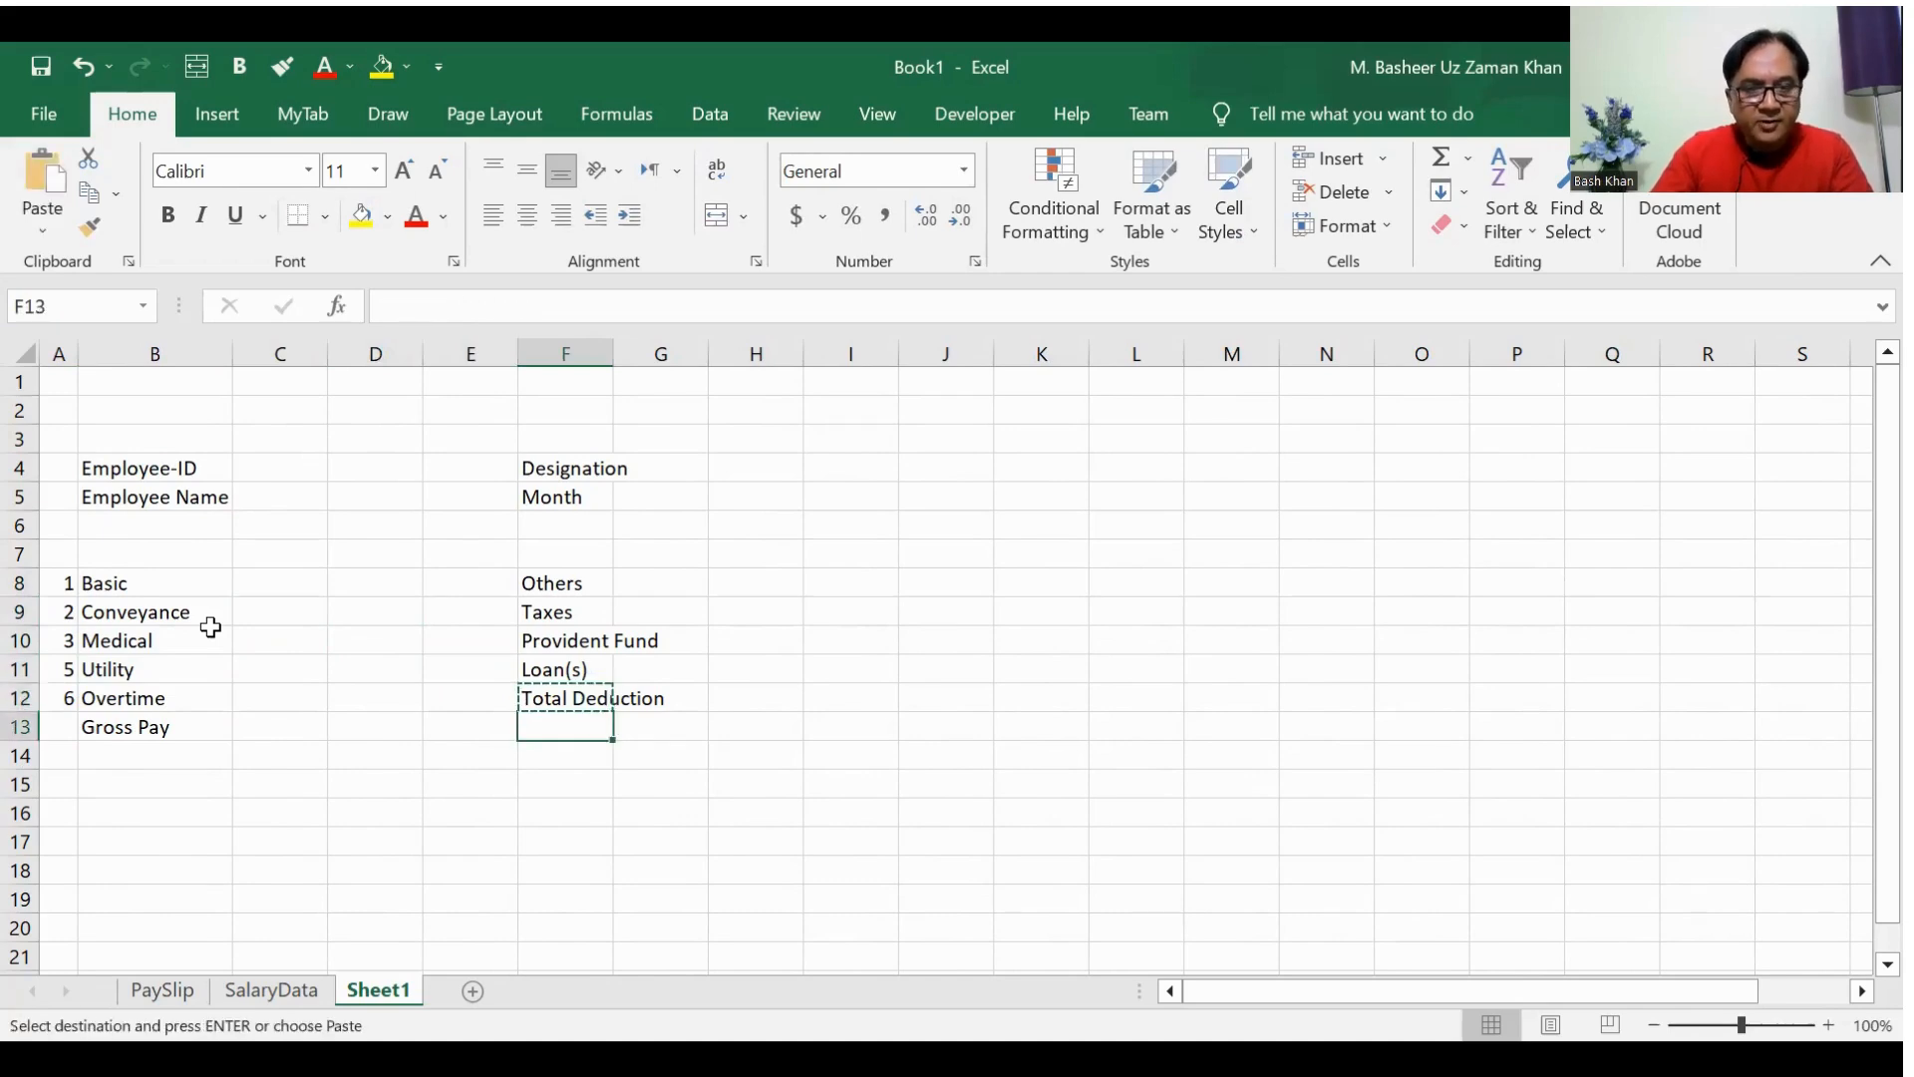
pyautogui.press('Return')
# Step: Narrow column E into a slim numbering column and enter serial numbers 1 to 4 in E8:E11 beside the deductions
pyautogui.press('Up')
pyautogui.press('Up')
pyautogui.press('Up')
pyautogui.press('Up')
pyautogui.press('Up')
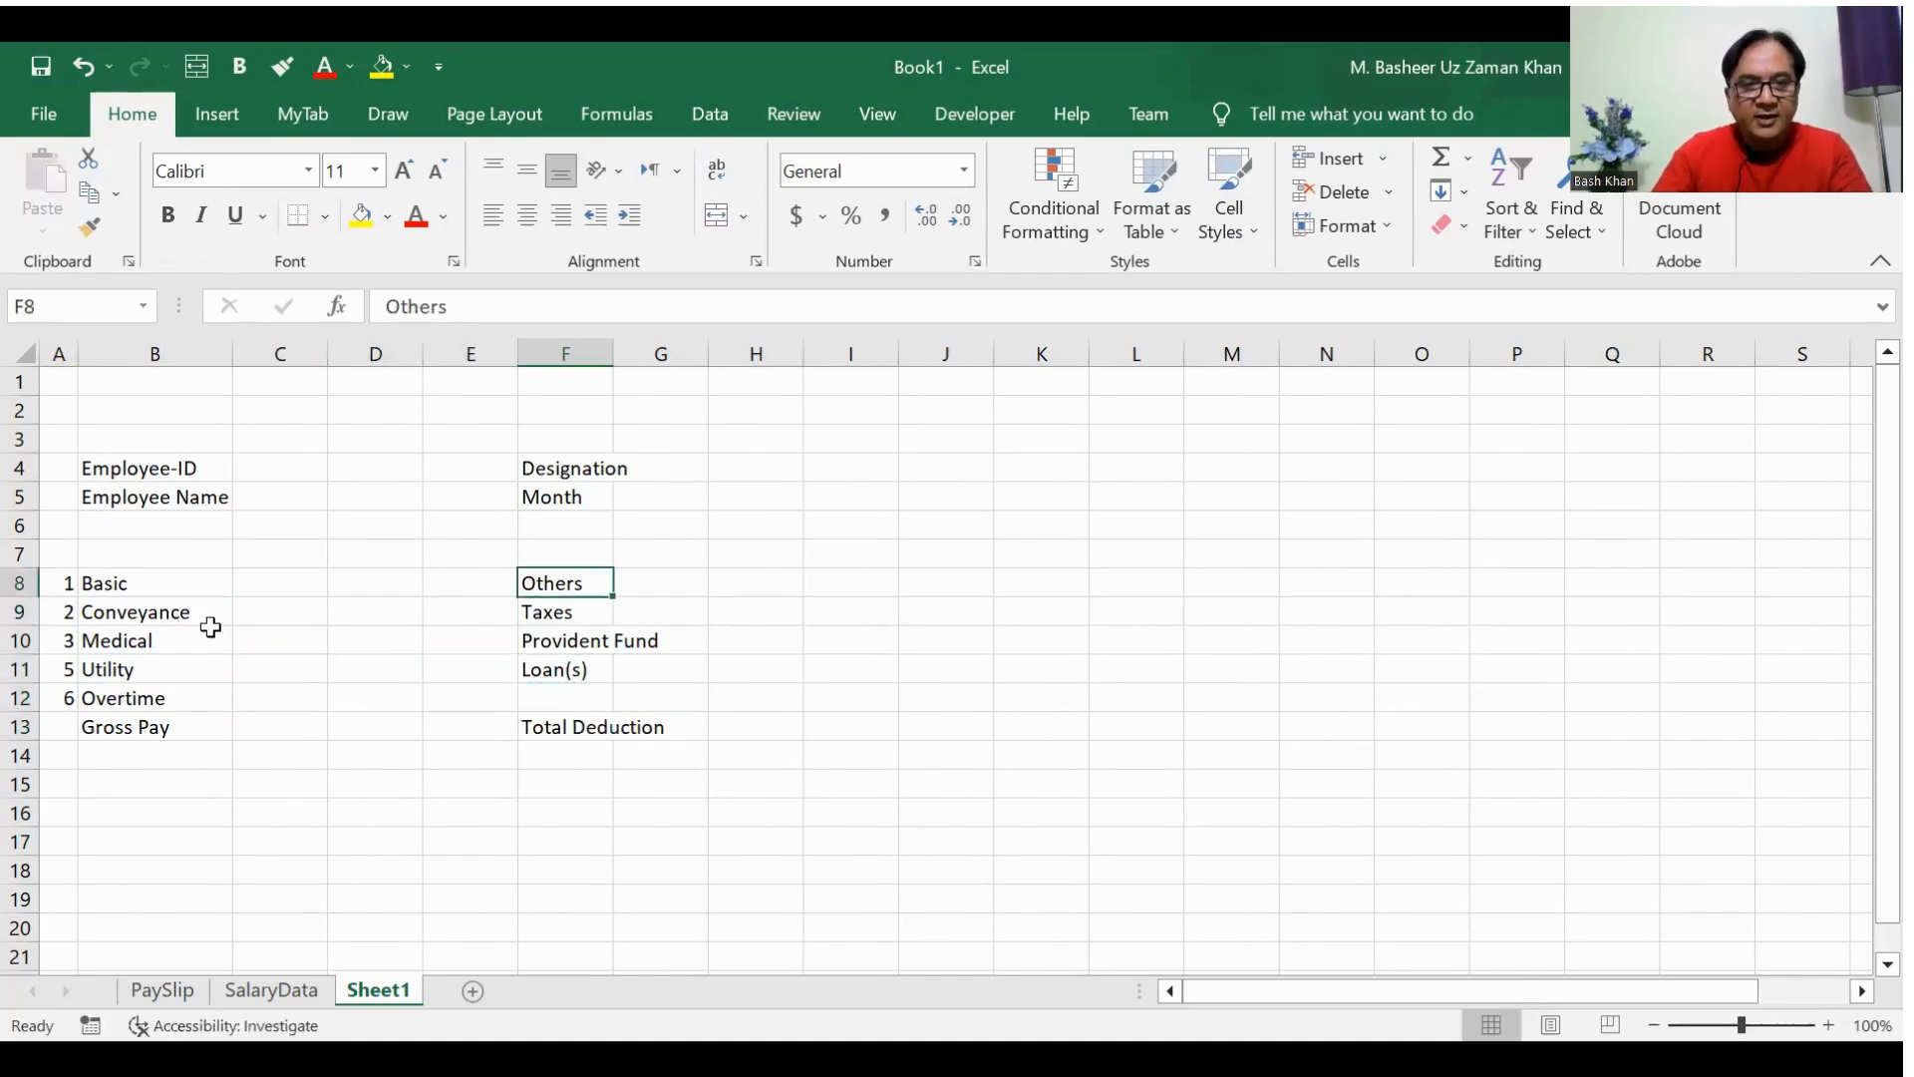
pyautogui.moveTo(513, 359); pyautogui.dragTo(458, 361)
pyautogui.click(437, 581)
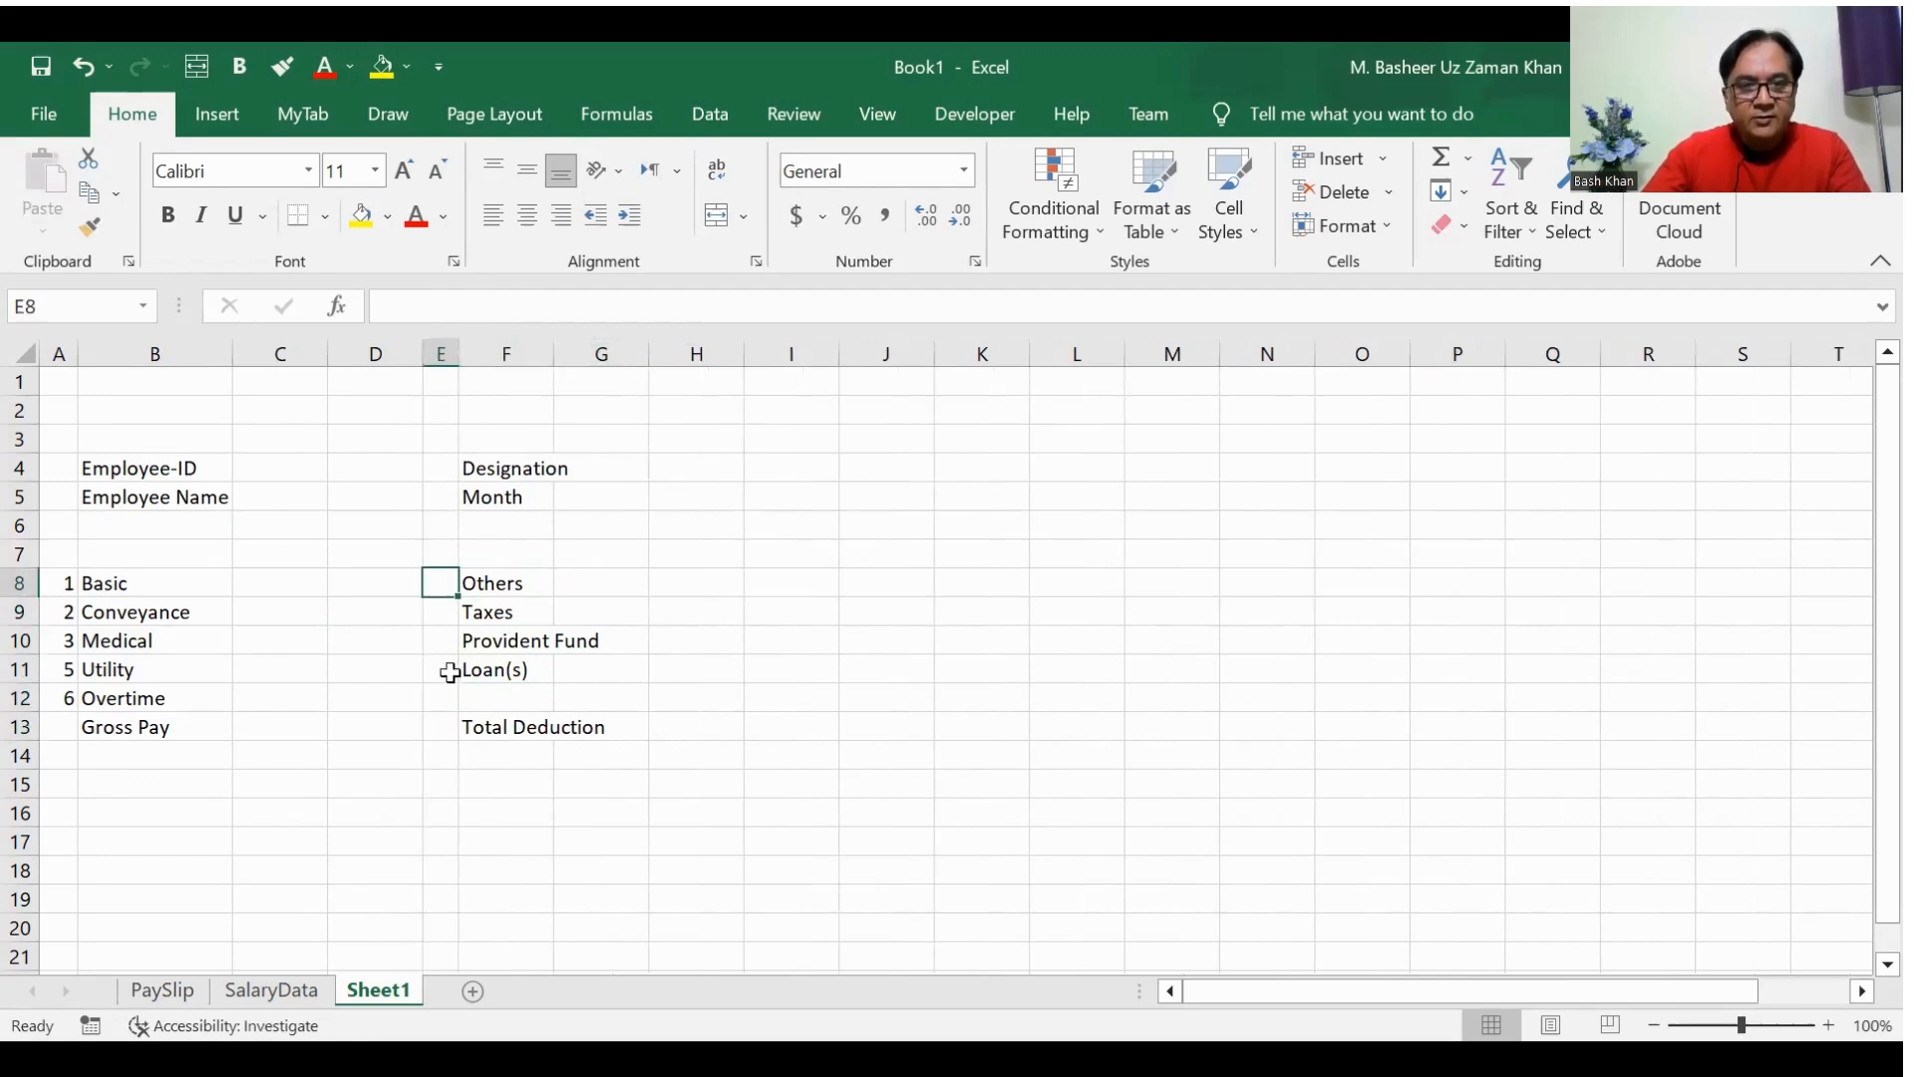
pyautogui.write('1')
pyautogui.press('Return')
pyautogui.write('2')
pyautogui.press('Return')
pyautogui.write('3')
pyautogui.press('Return')
pyautogui.press('Return')
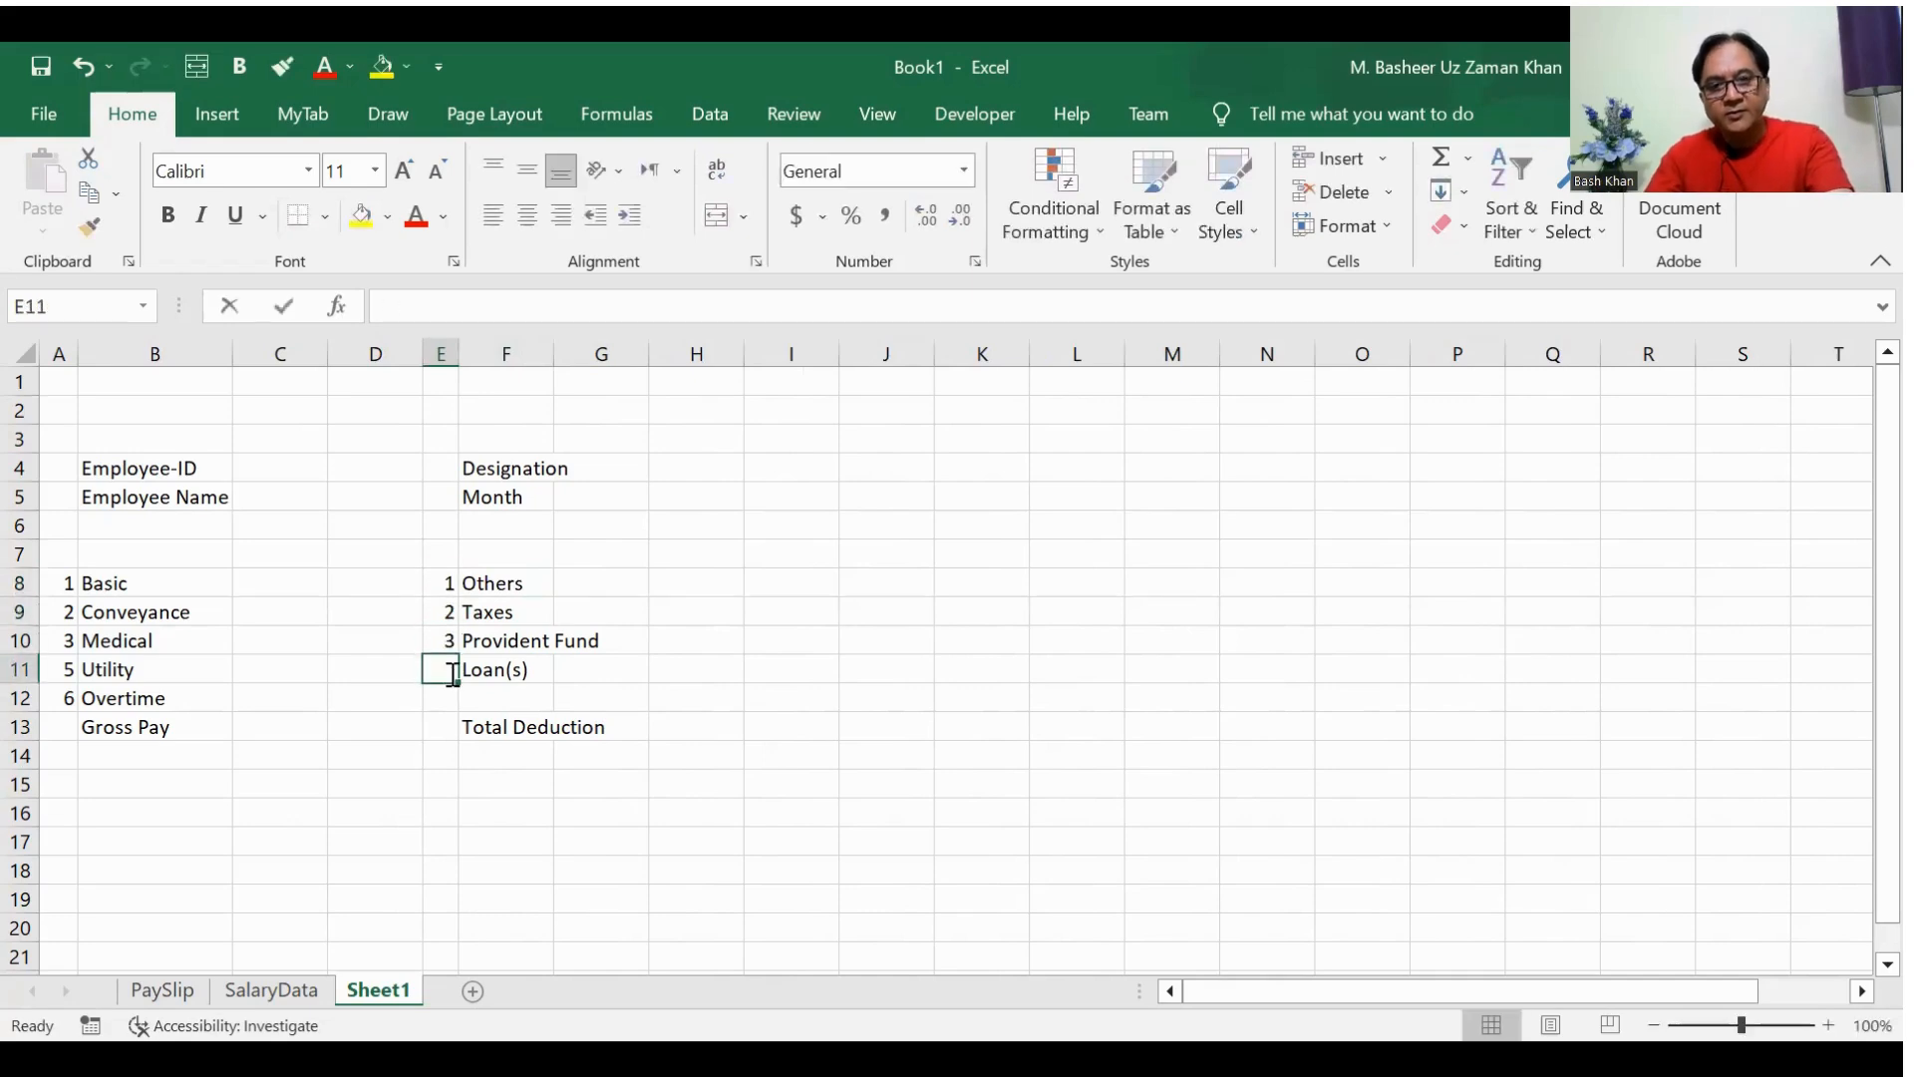
# Step: Enter the heading Deductions in E7 above the deduction serial numbers
pyautogui.press('Up')
pyautogui.press('Up')
pyautogui.press('Up')
pyautogui.press('Up')
pyautogui.press('Up')
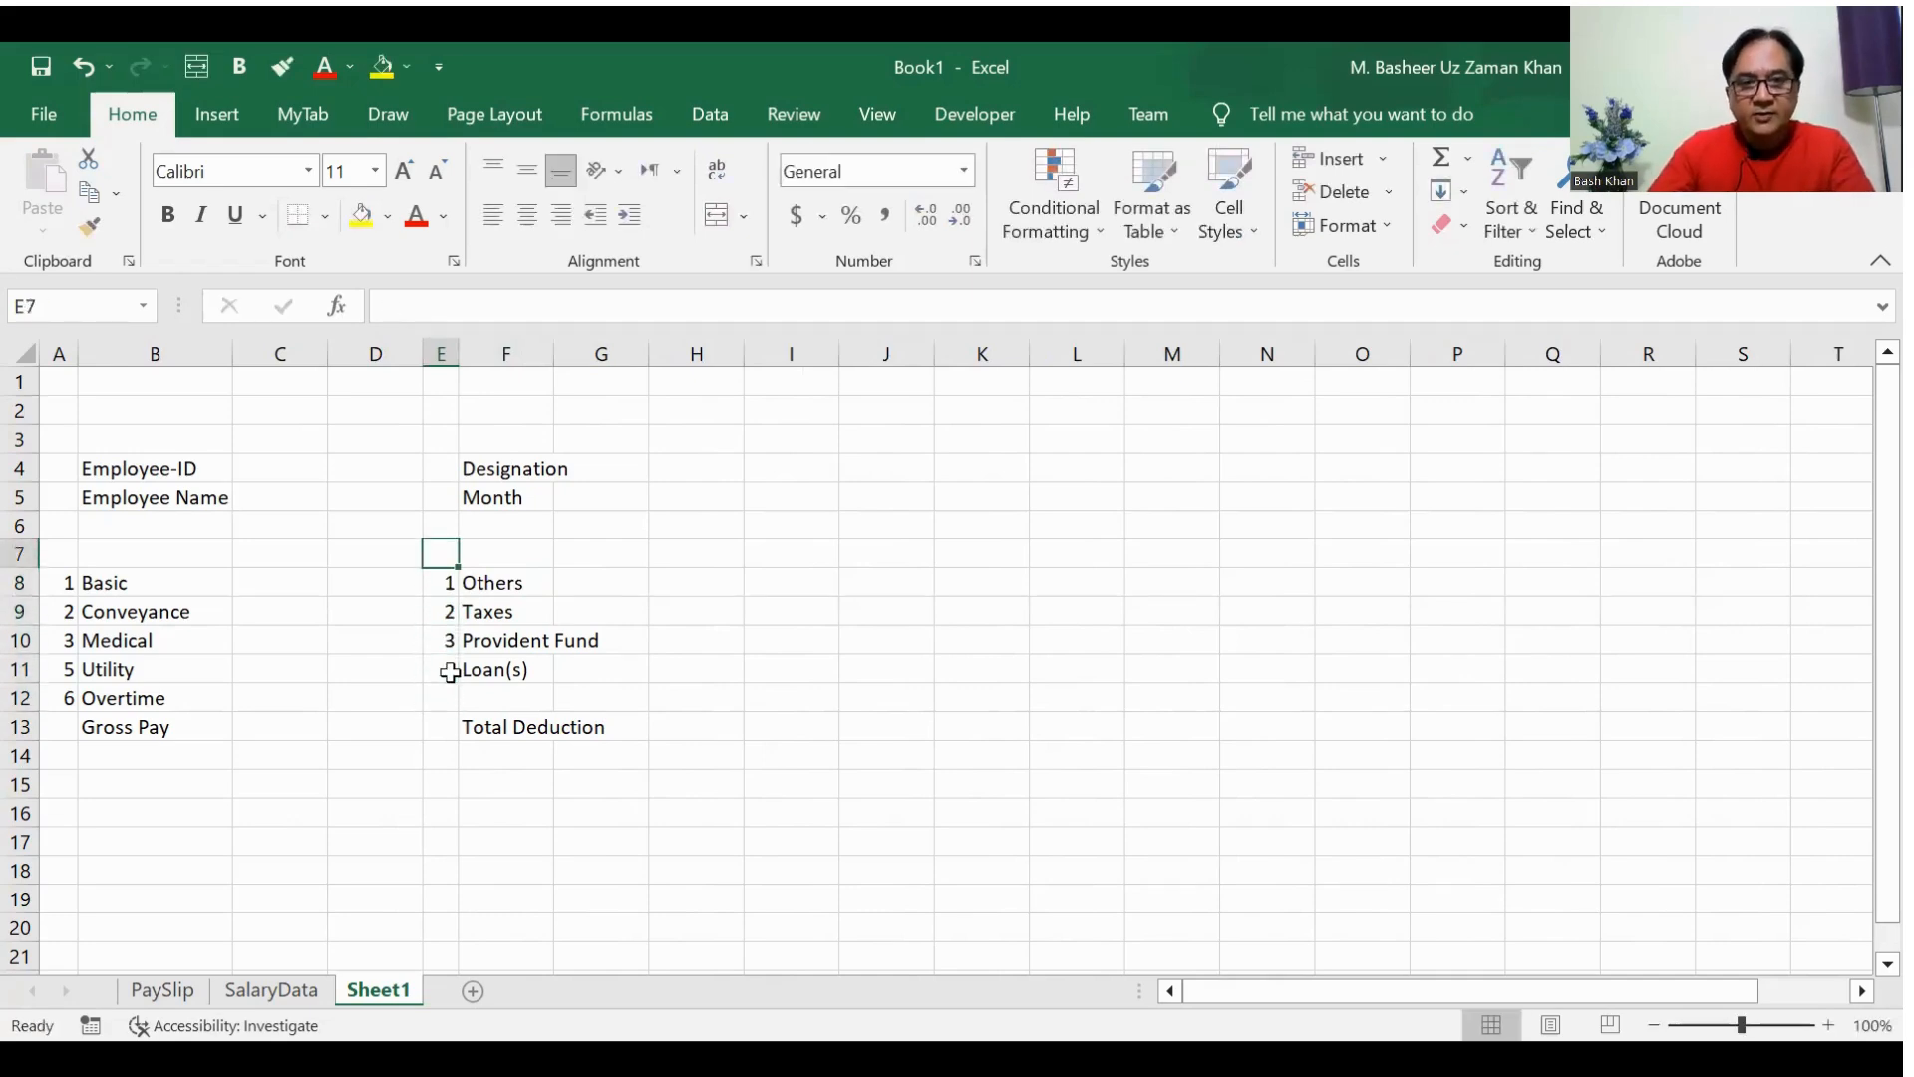
pyautogui.write('Deductio')
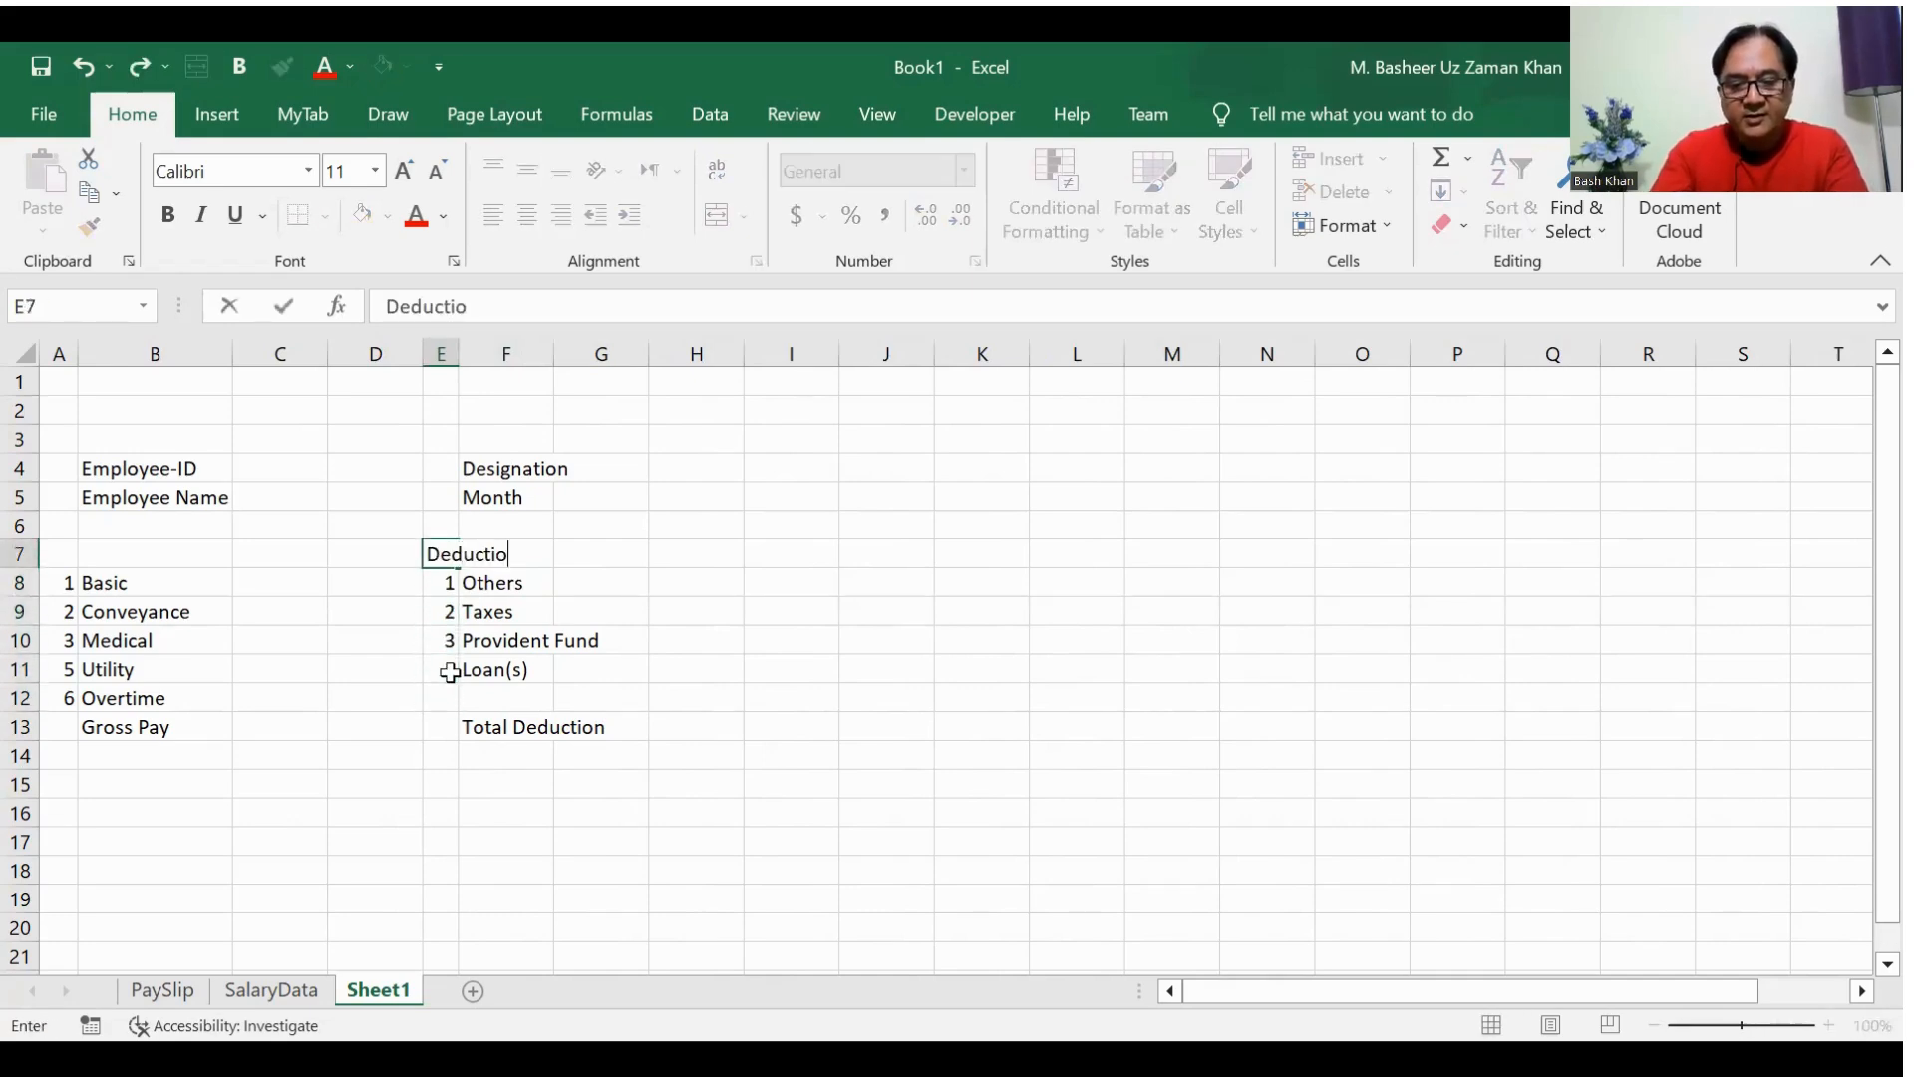
pyautogui.write('n')
pyautogui.press('Return')
pyautogui.press('Up')
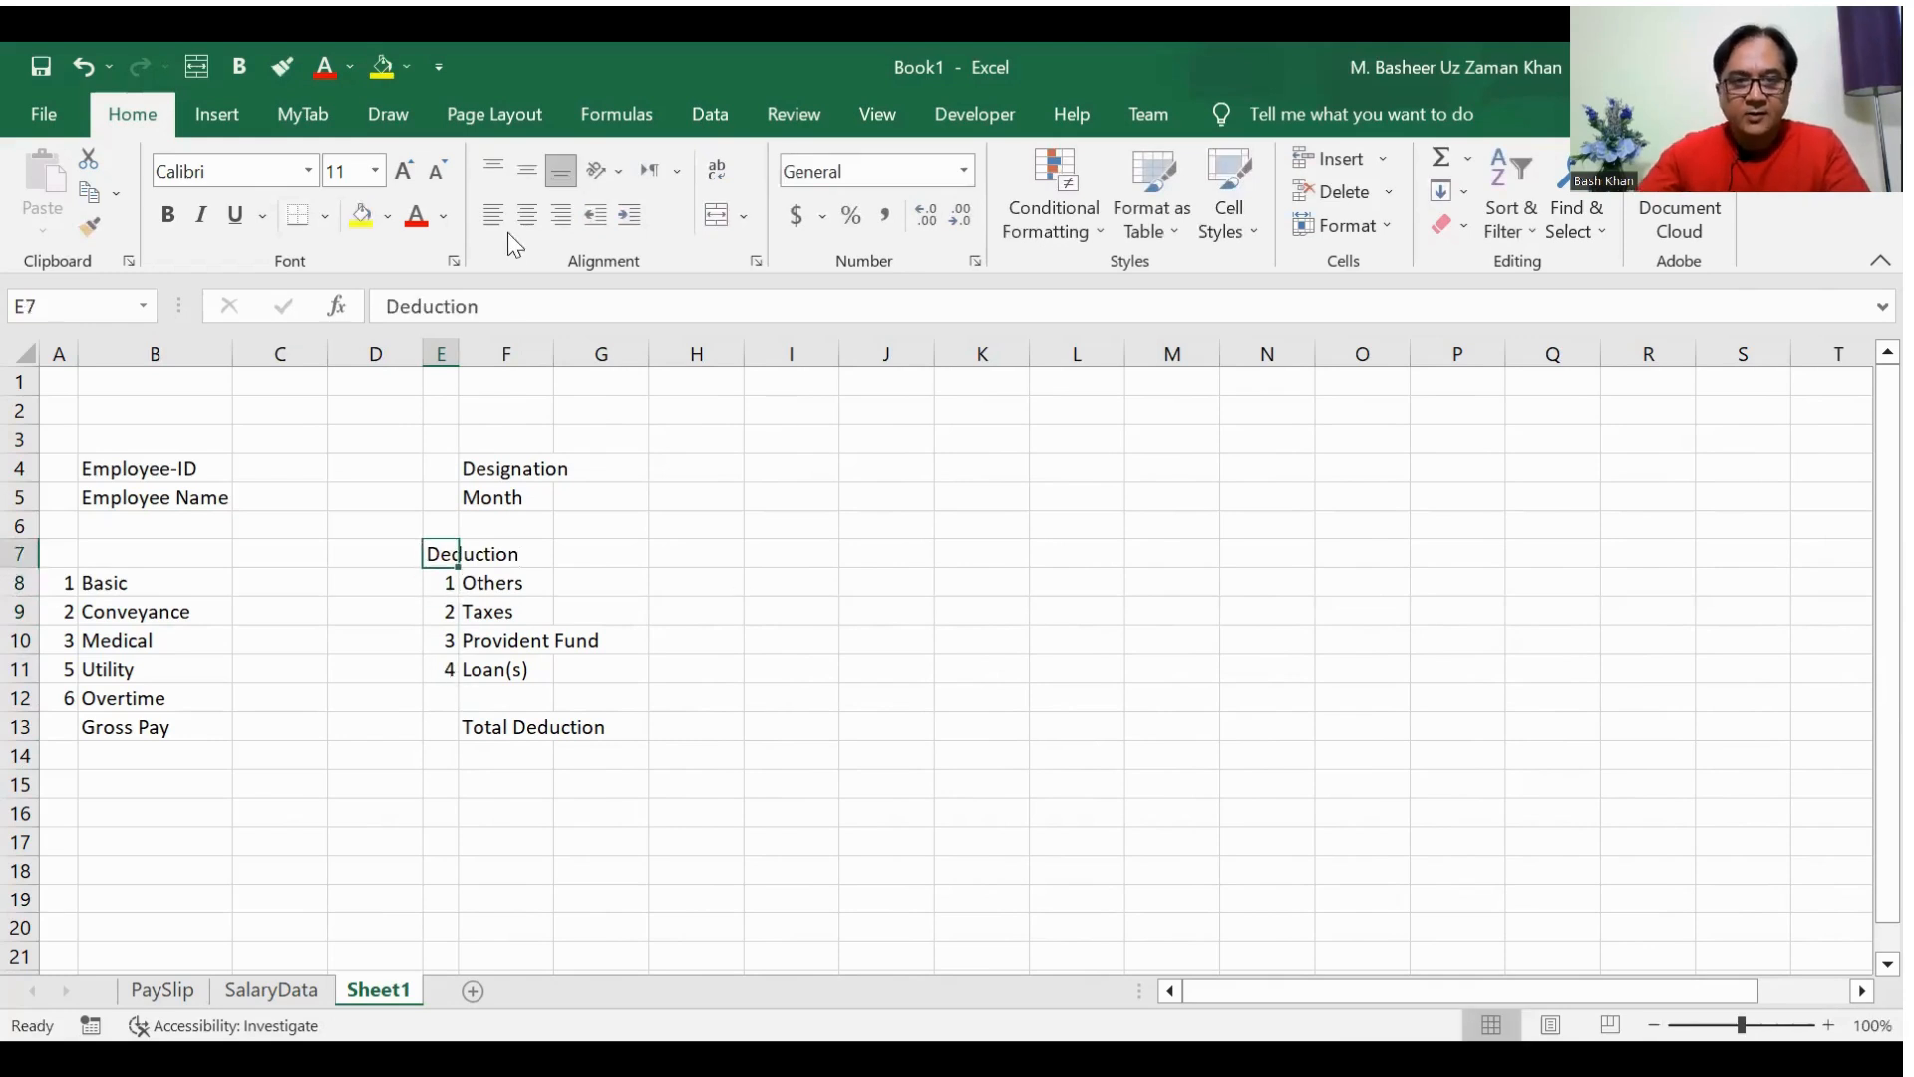
pyautogui.click(504, 302)
pyautogui.write('s')
pyautogui.press('Return')
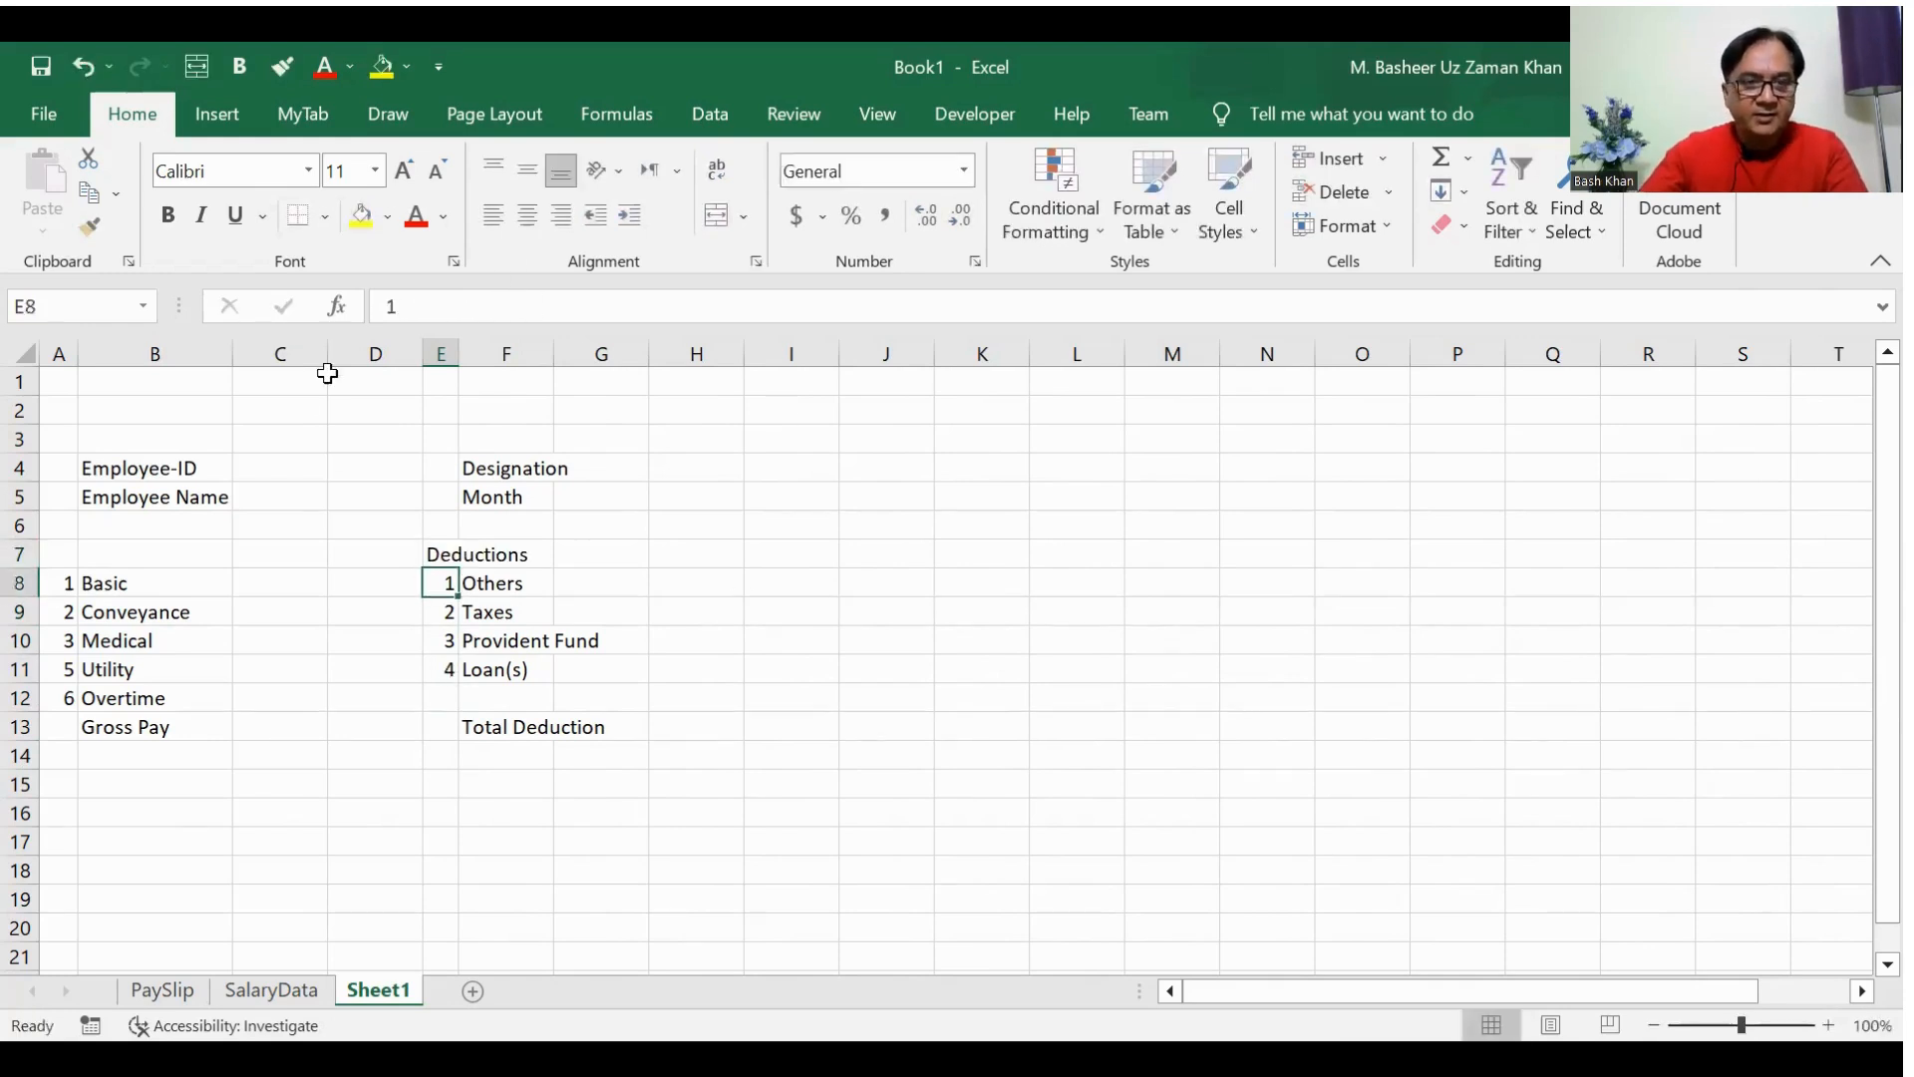
# Step: Enter the heading Basic & Allowances in A7 and insert a blank column before column A
pyautogui.click(74, 556)
pyautogui.write('Basic')
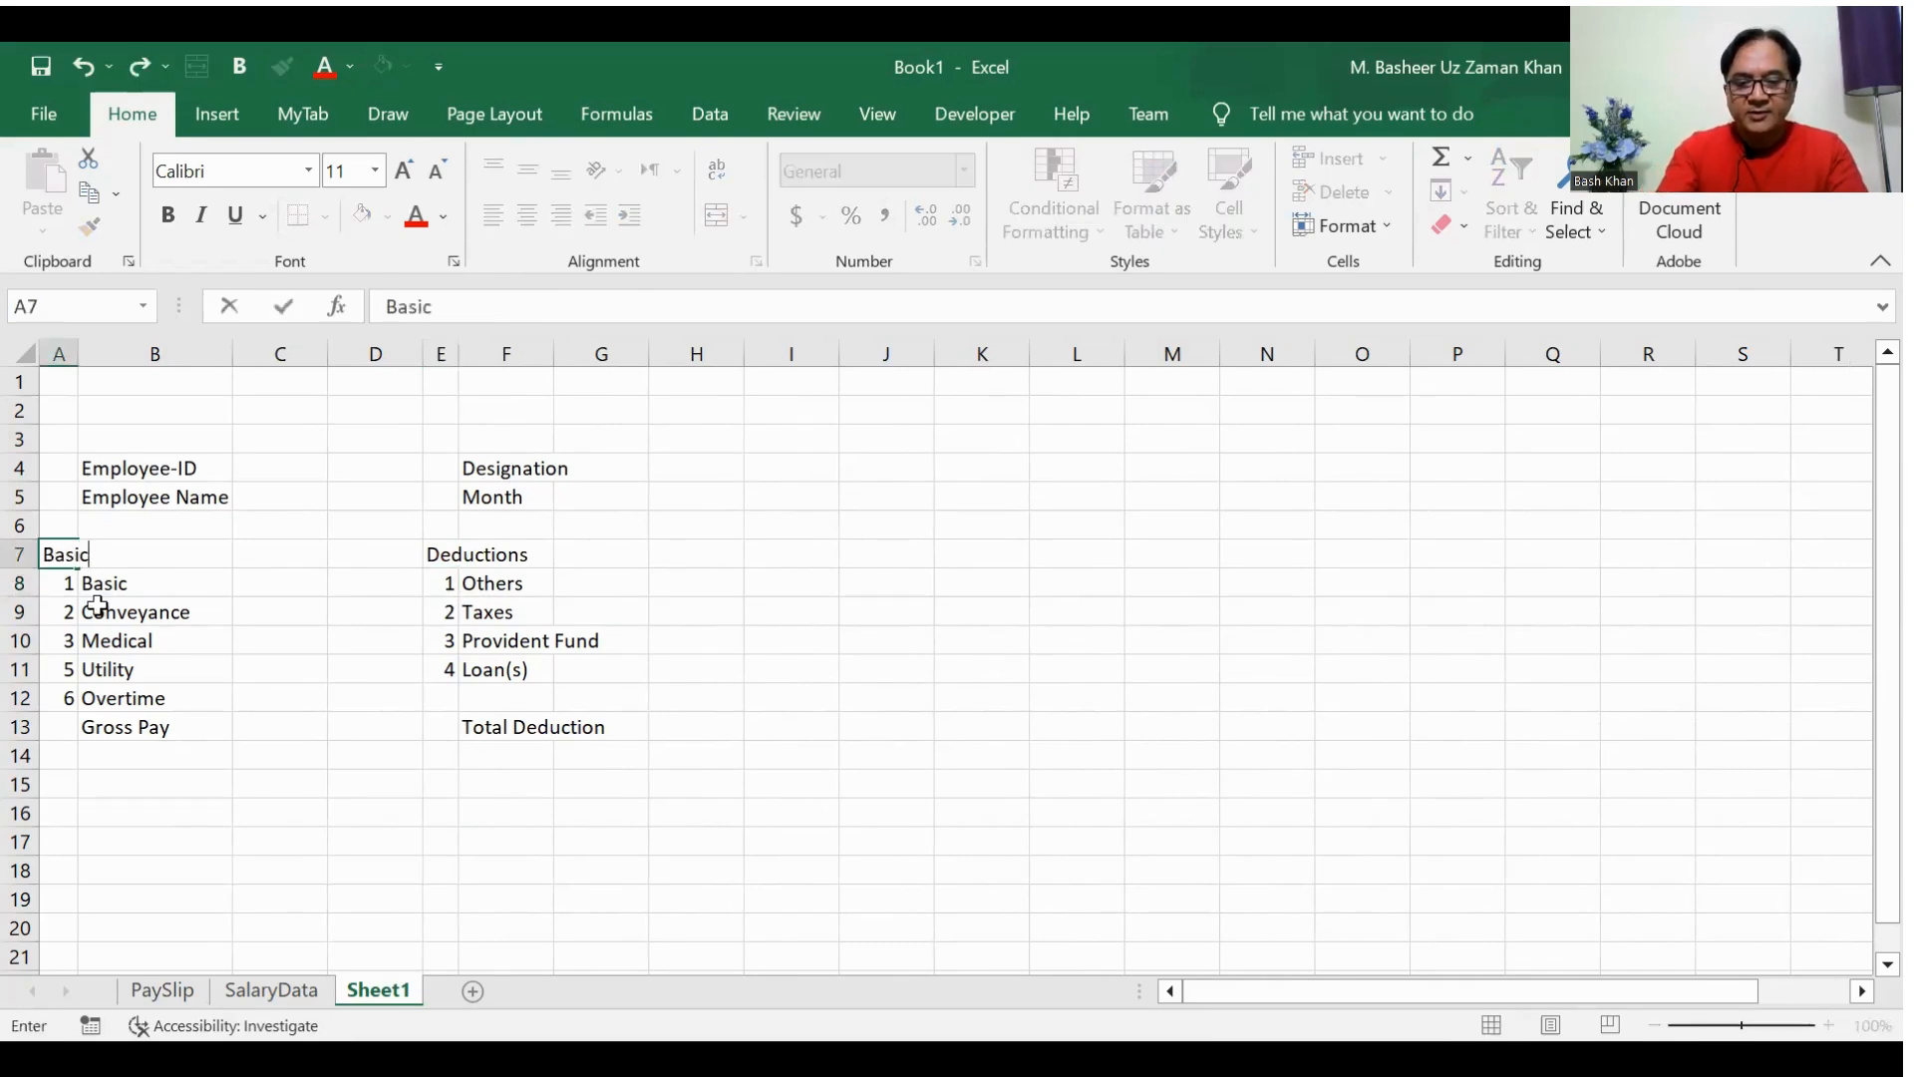
pyautogui.write(' & Allowances')
pyautogui.press('Return')
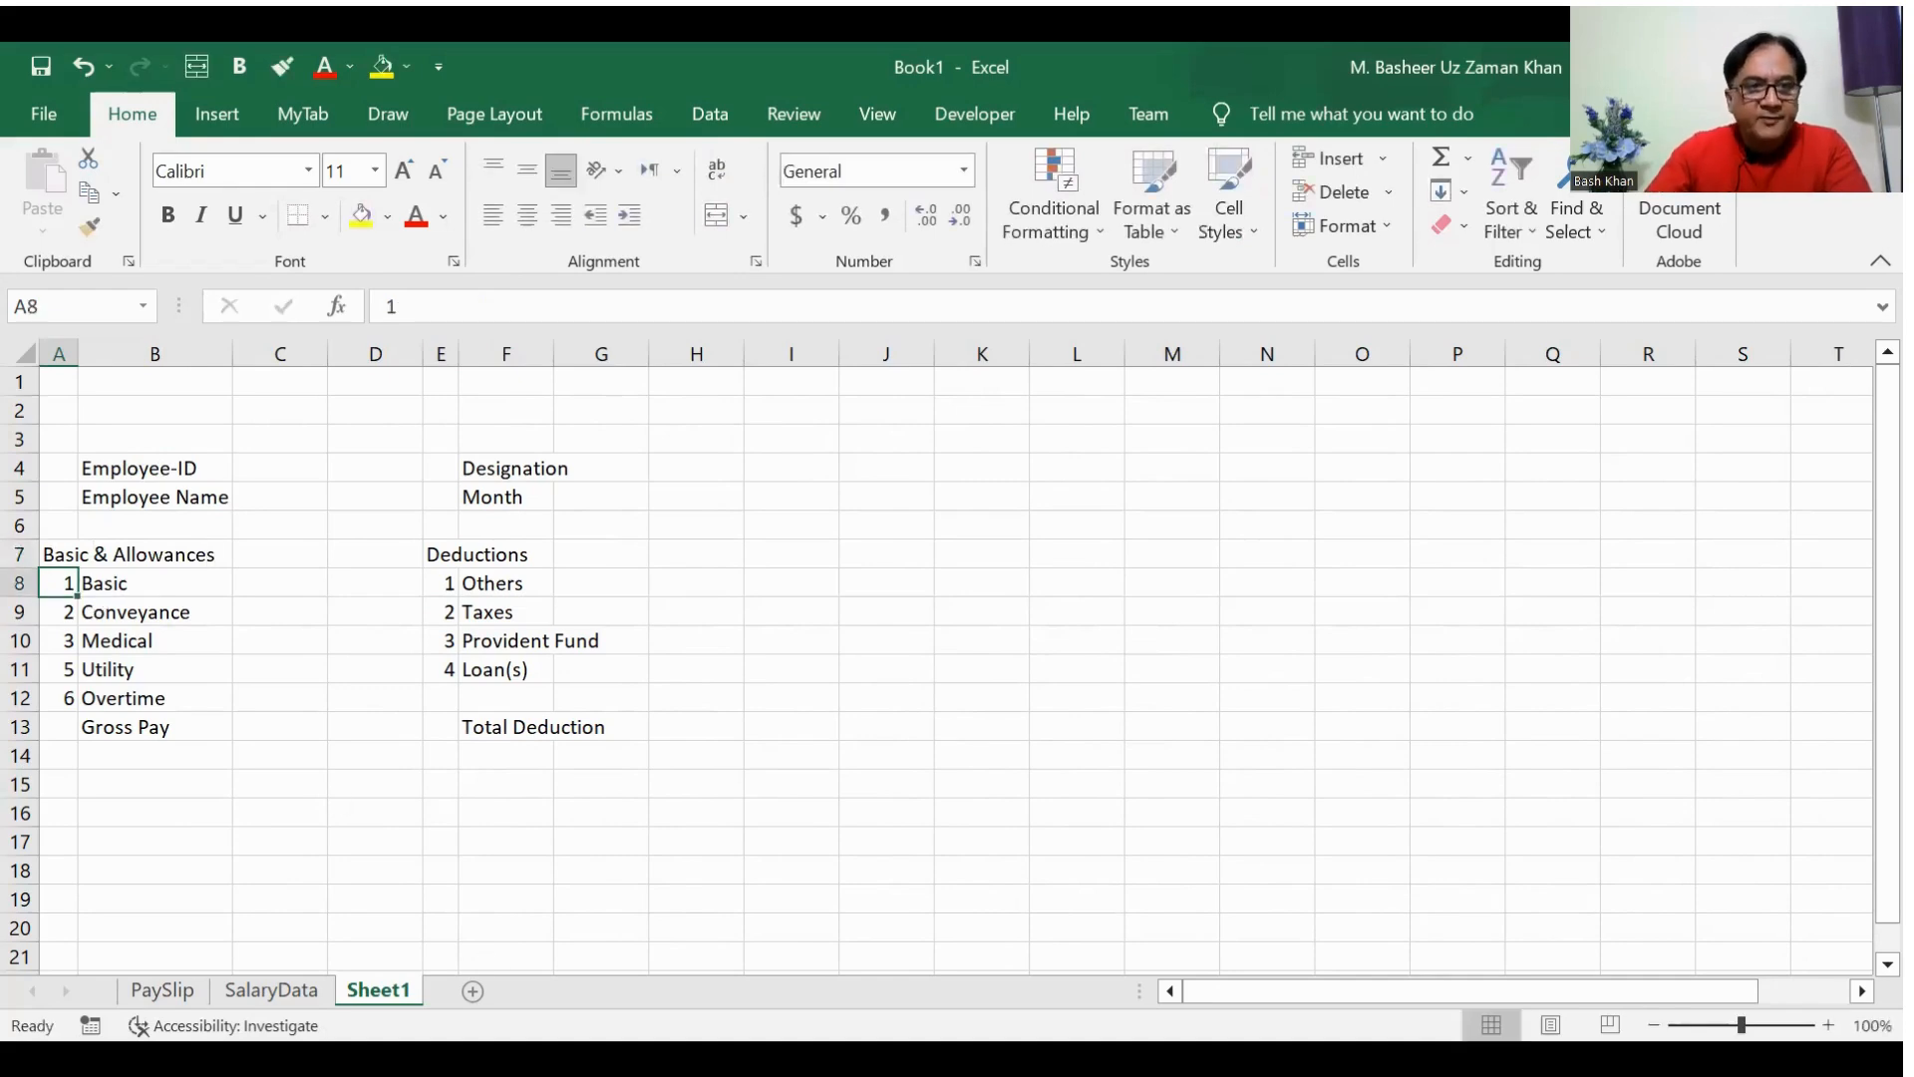
pyautogui.hotkey('alt', 'i')
pyautogui.press('c')
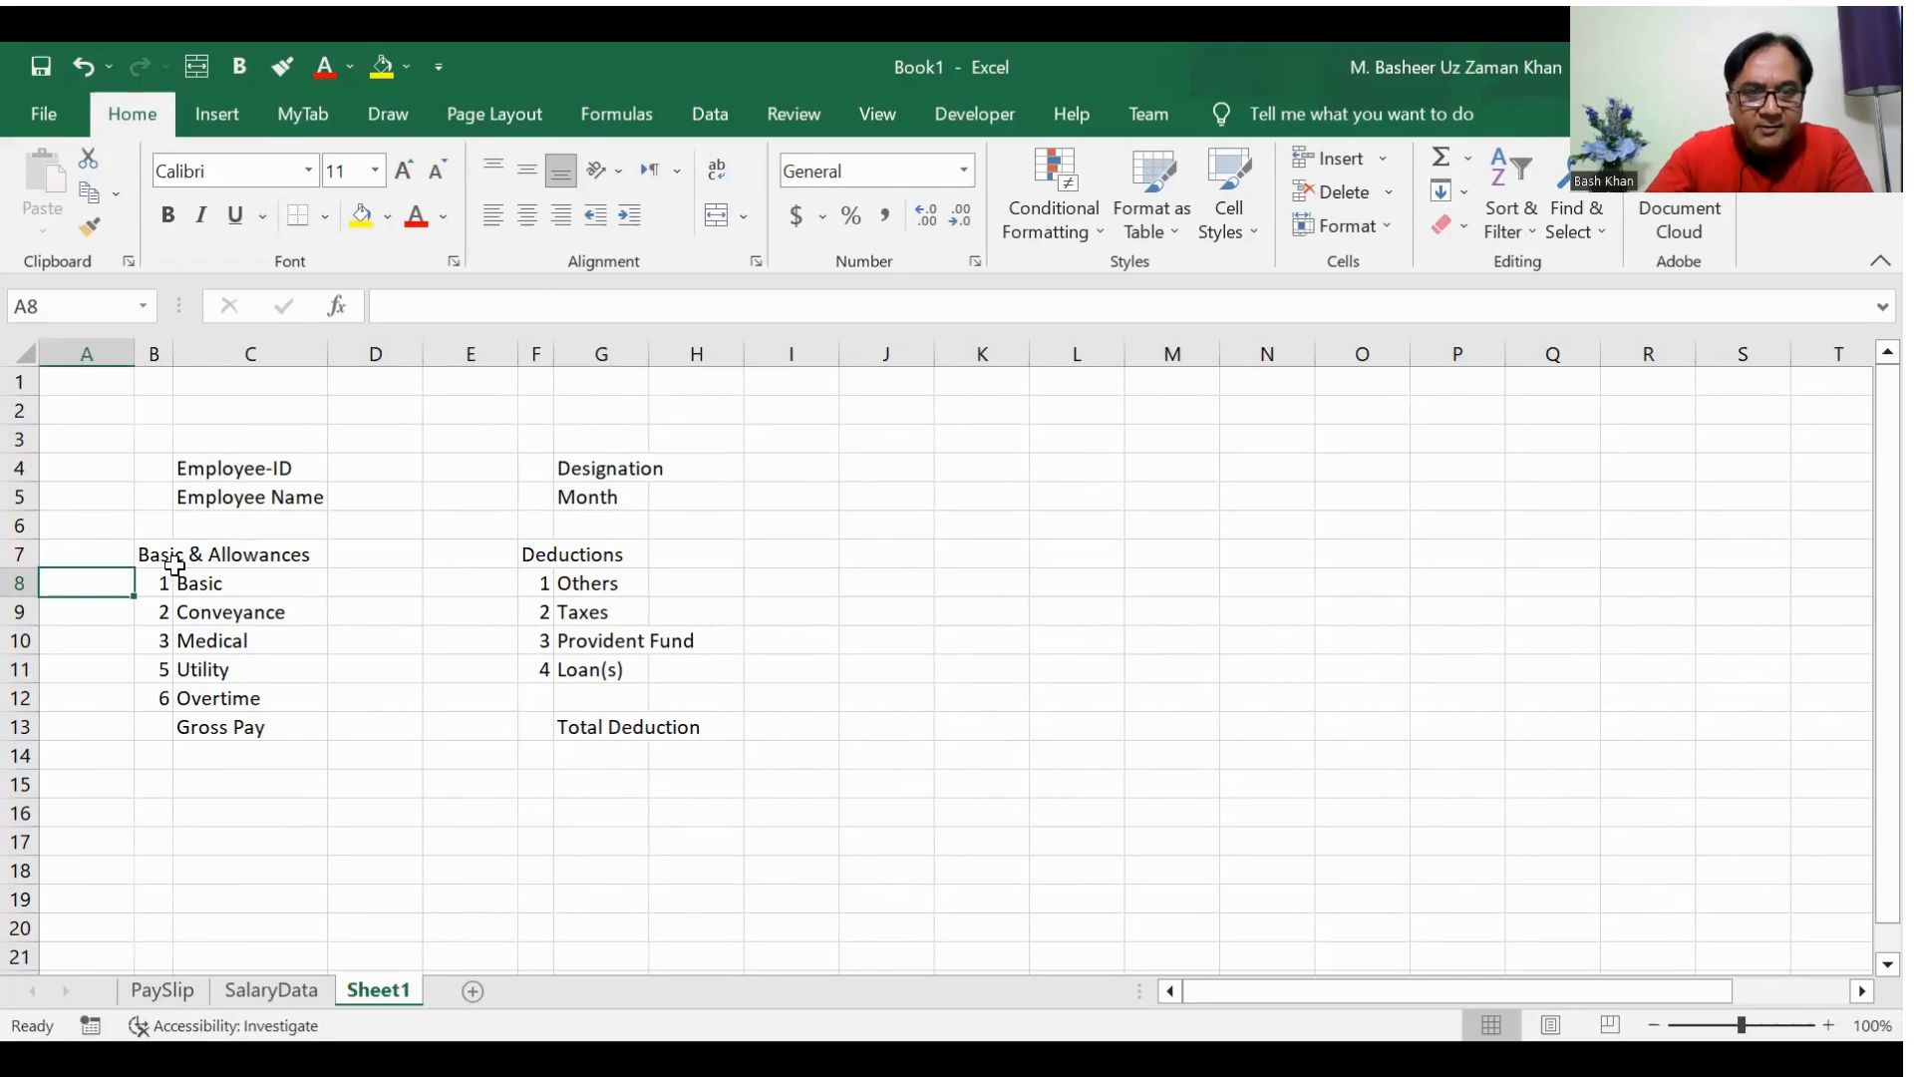
# Step: Apply a thick outline border and a thin inside border to the heading cells B7:D7
pyautogui.moveTo(158, 557); pyautogui.dragTo(387, 556)
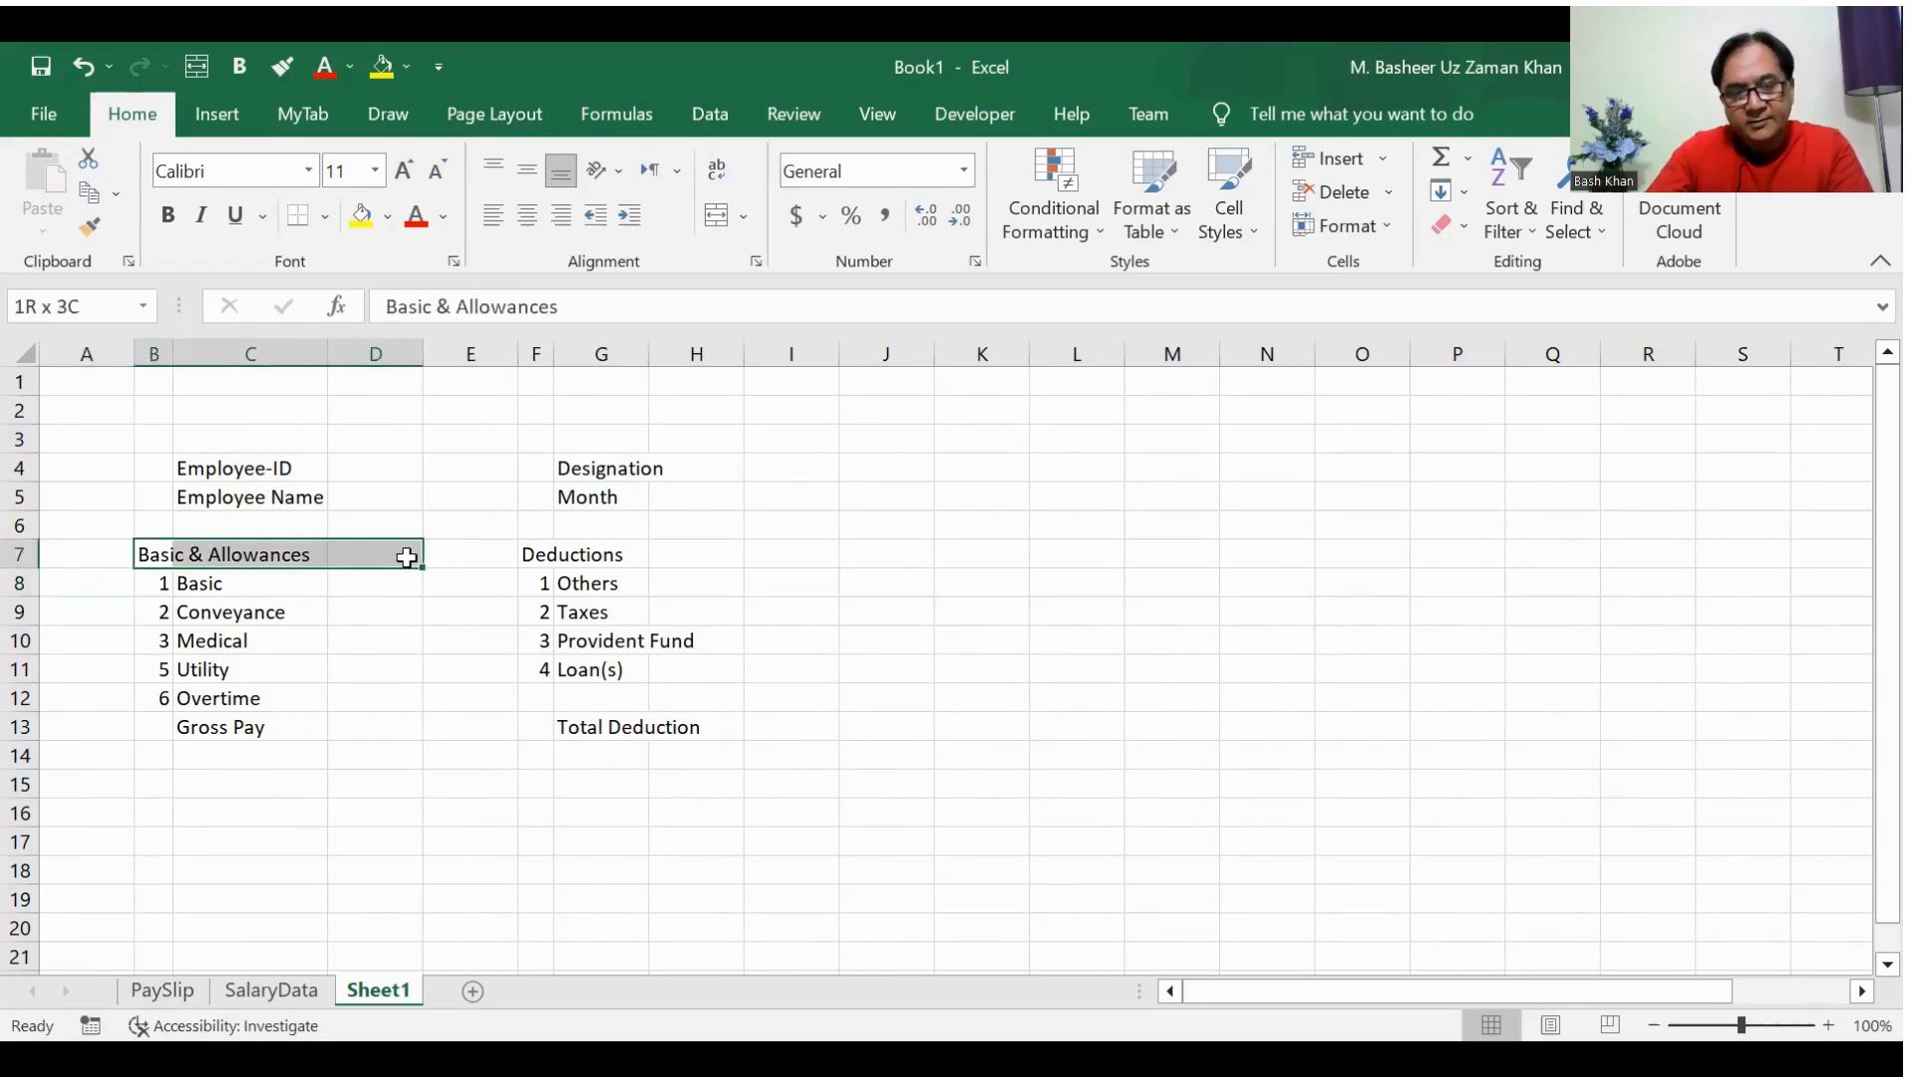
pyautogui.moveTo(410, 557); pyautogui.dragTo(410, 558)
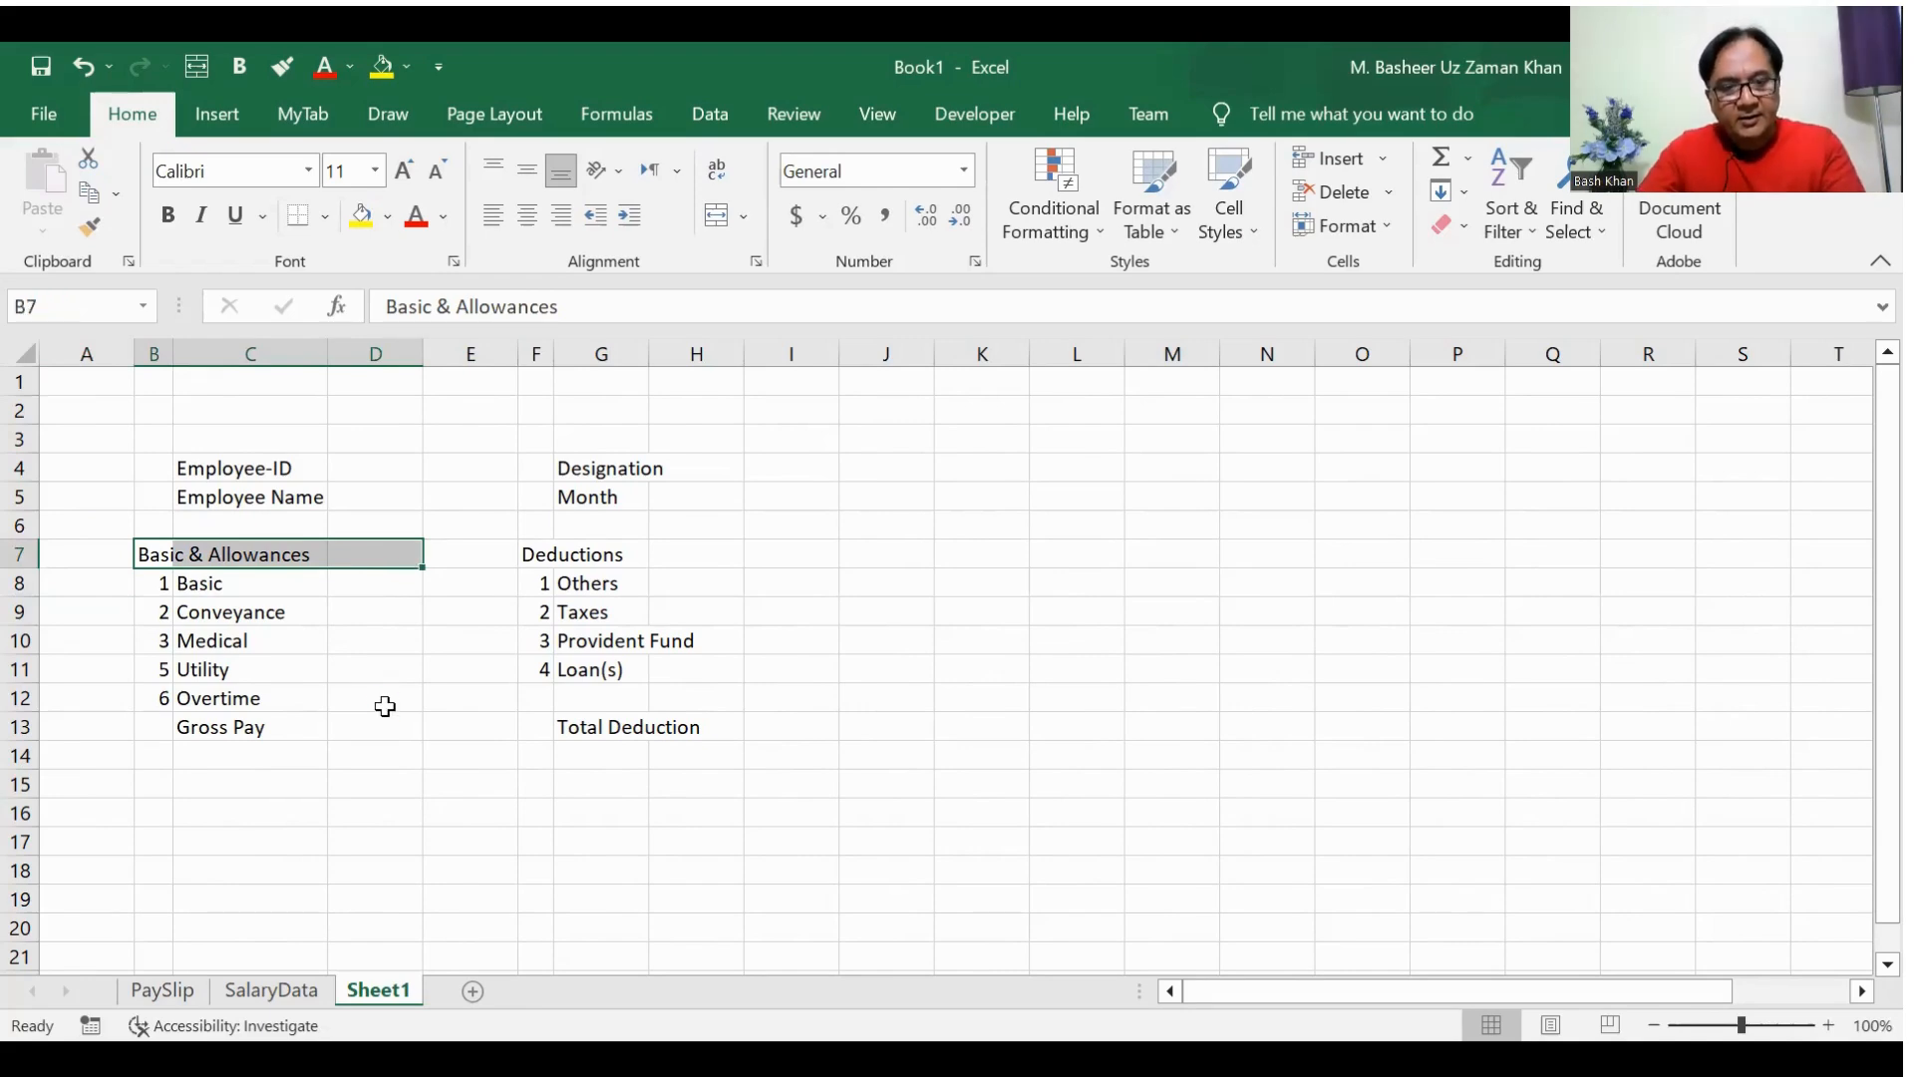
pyautogui.hotkey('ctrl', '1')
pyautogui.click(830, 192)
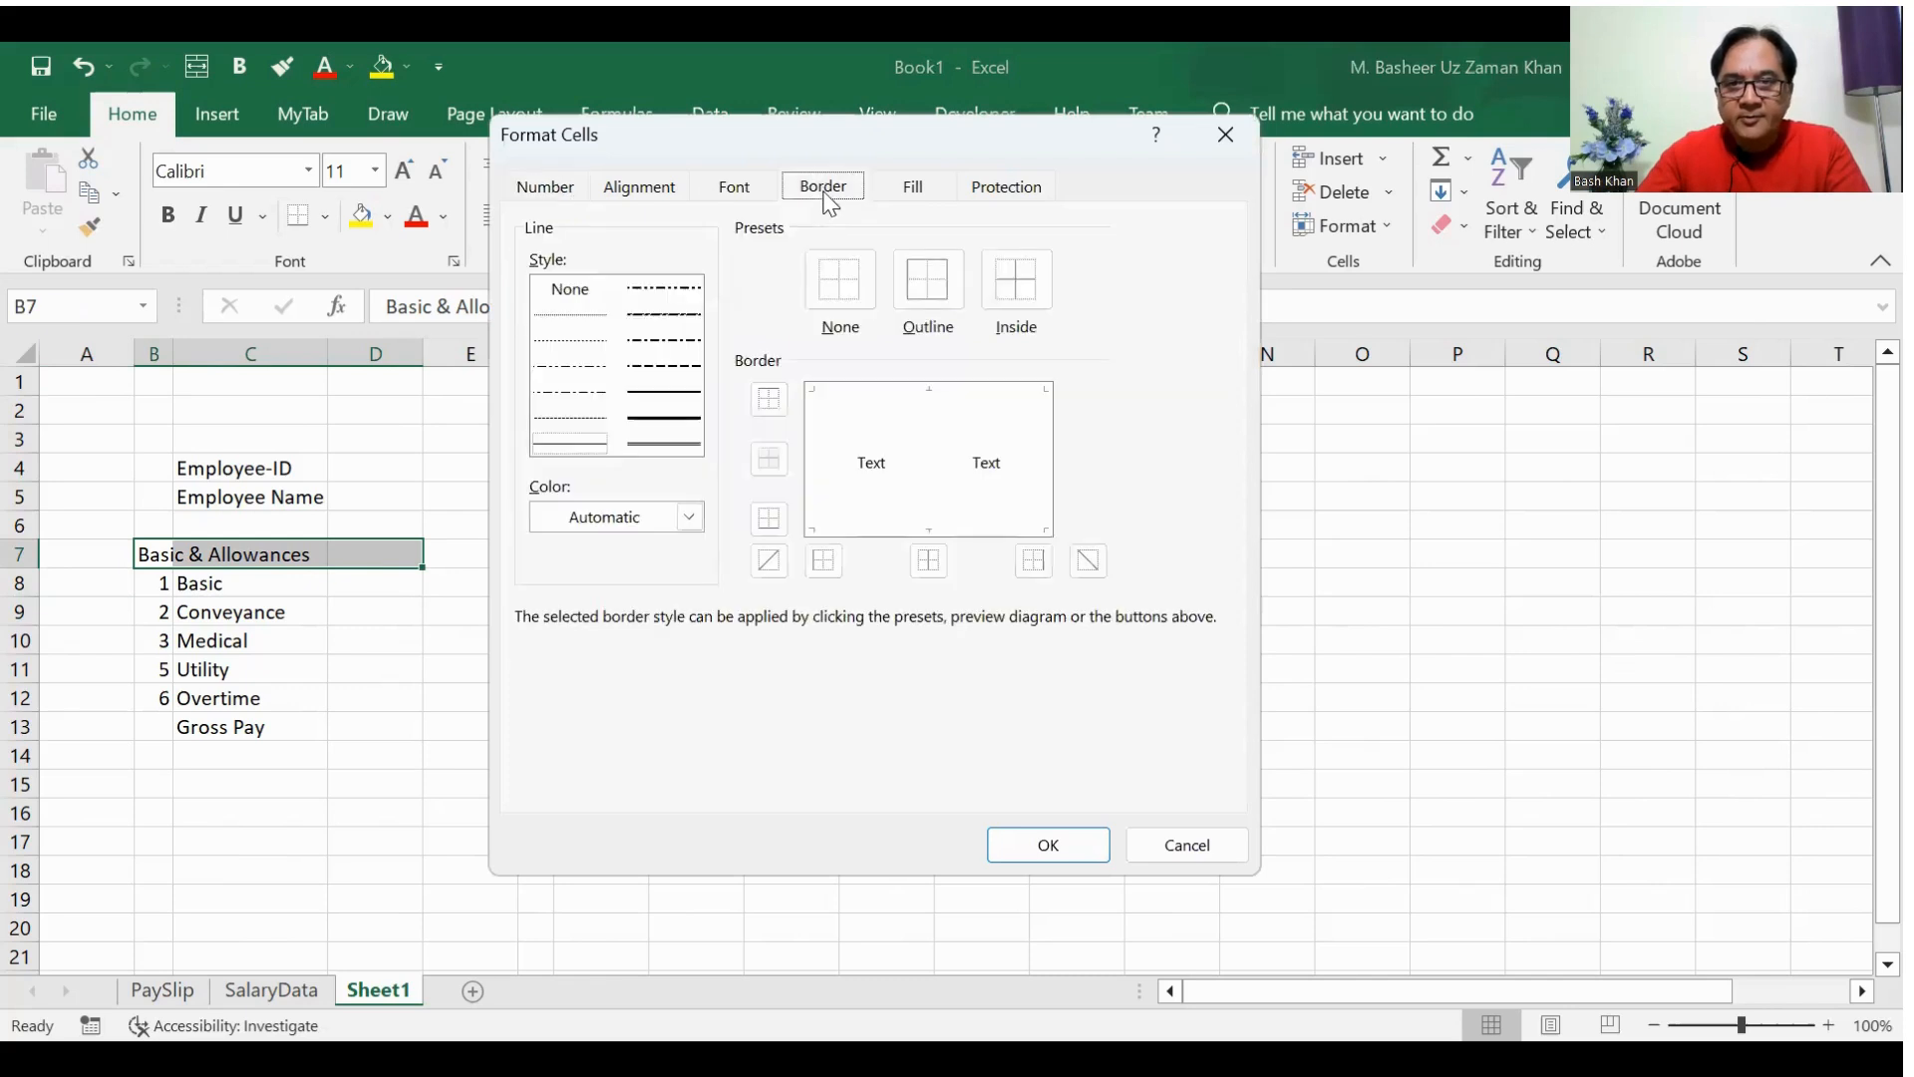
pyautogui.click(927, 282)
pyautogui.click(593, 445)
pyautogui.click(1015, 279)
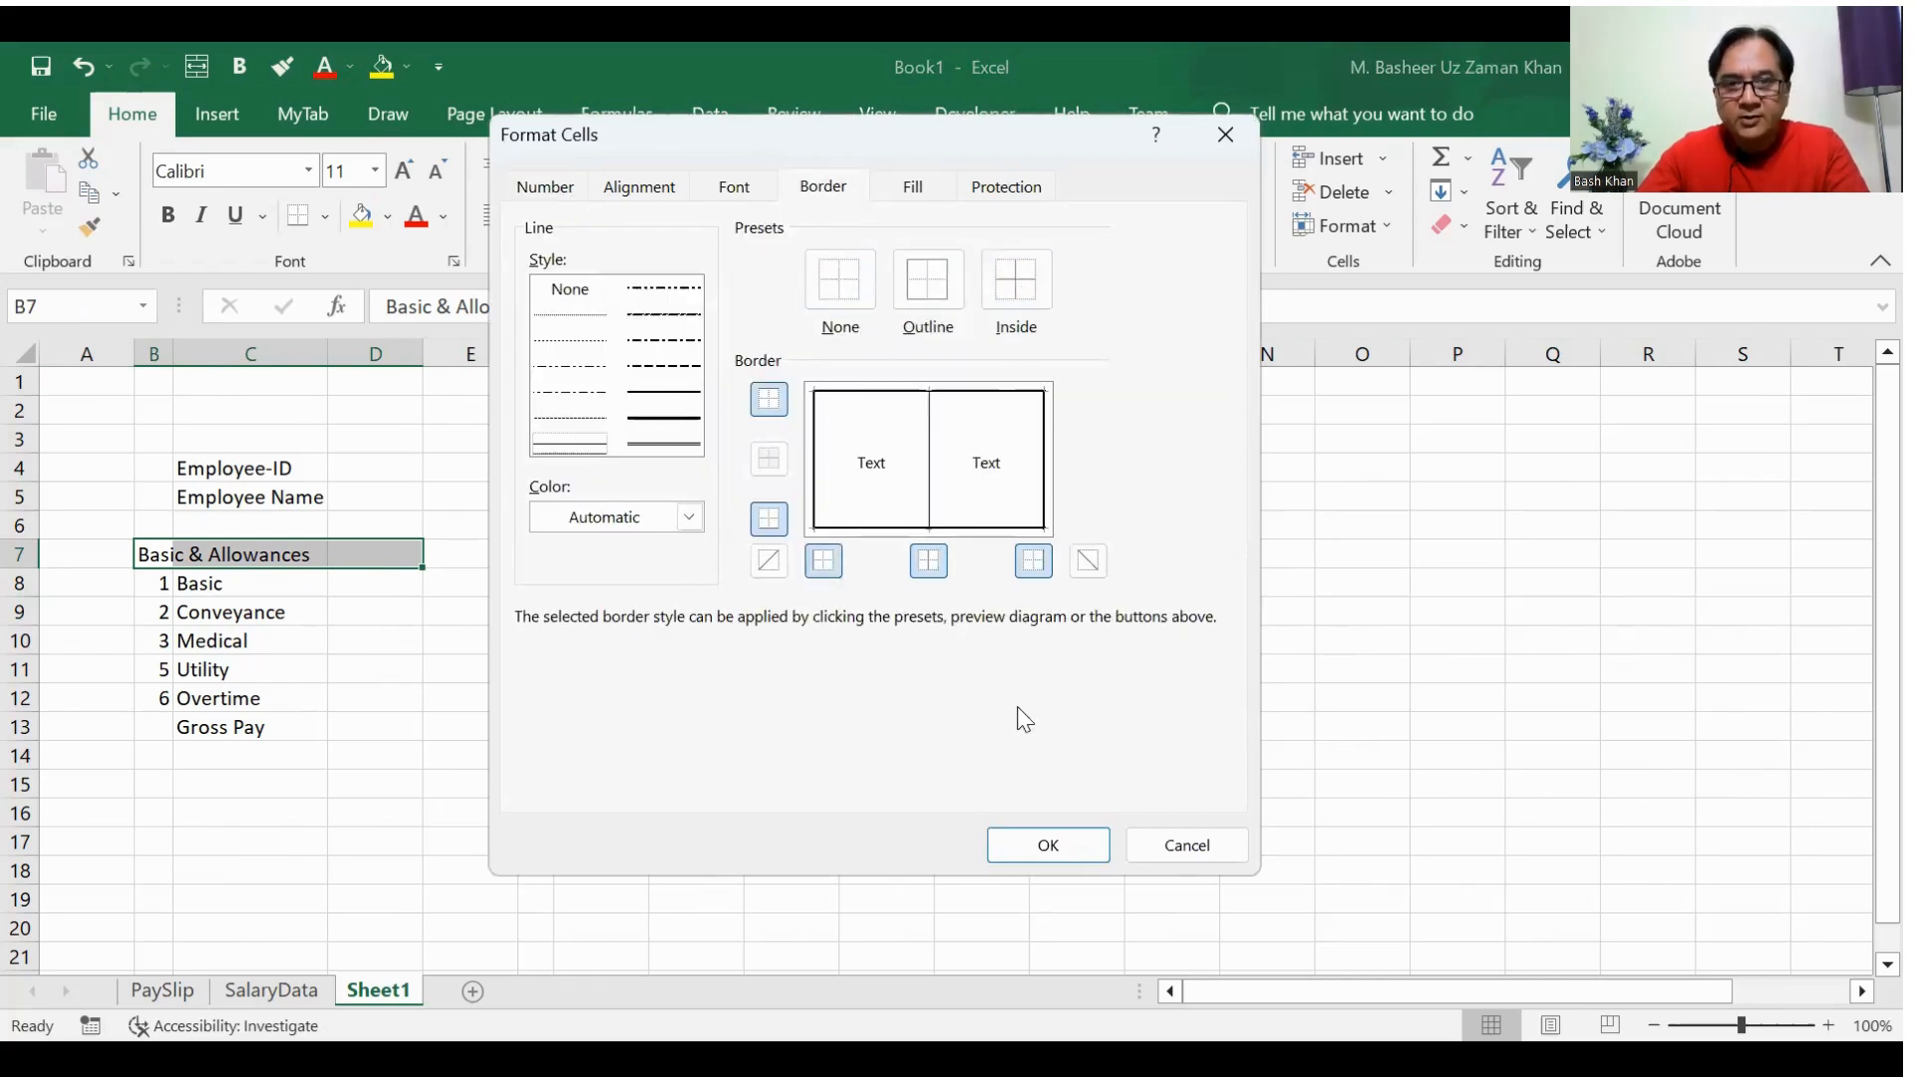
pyautogui.click(1037, 849)
pyautogui.click(279, 695)
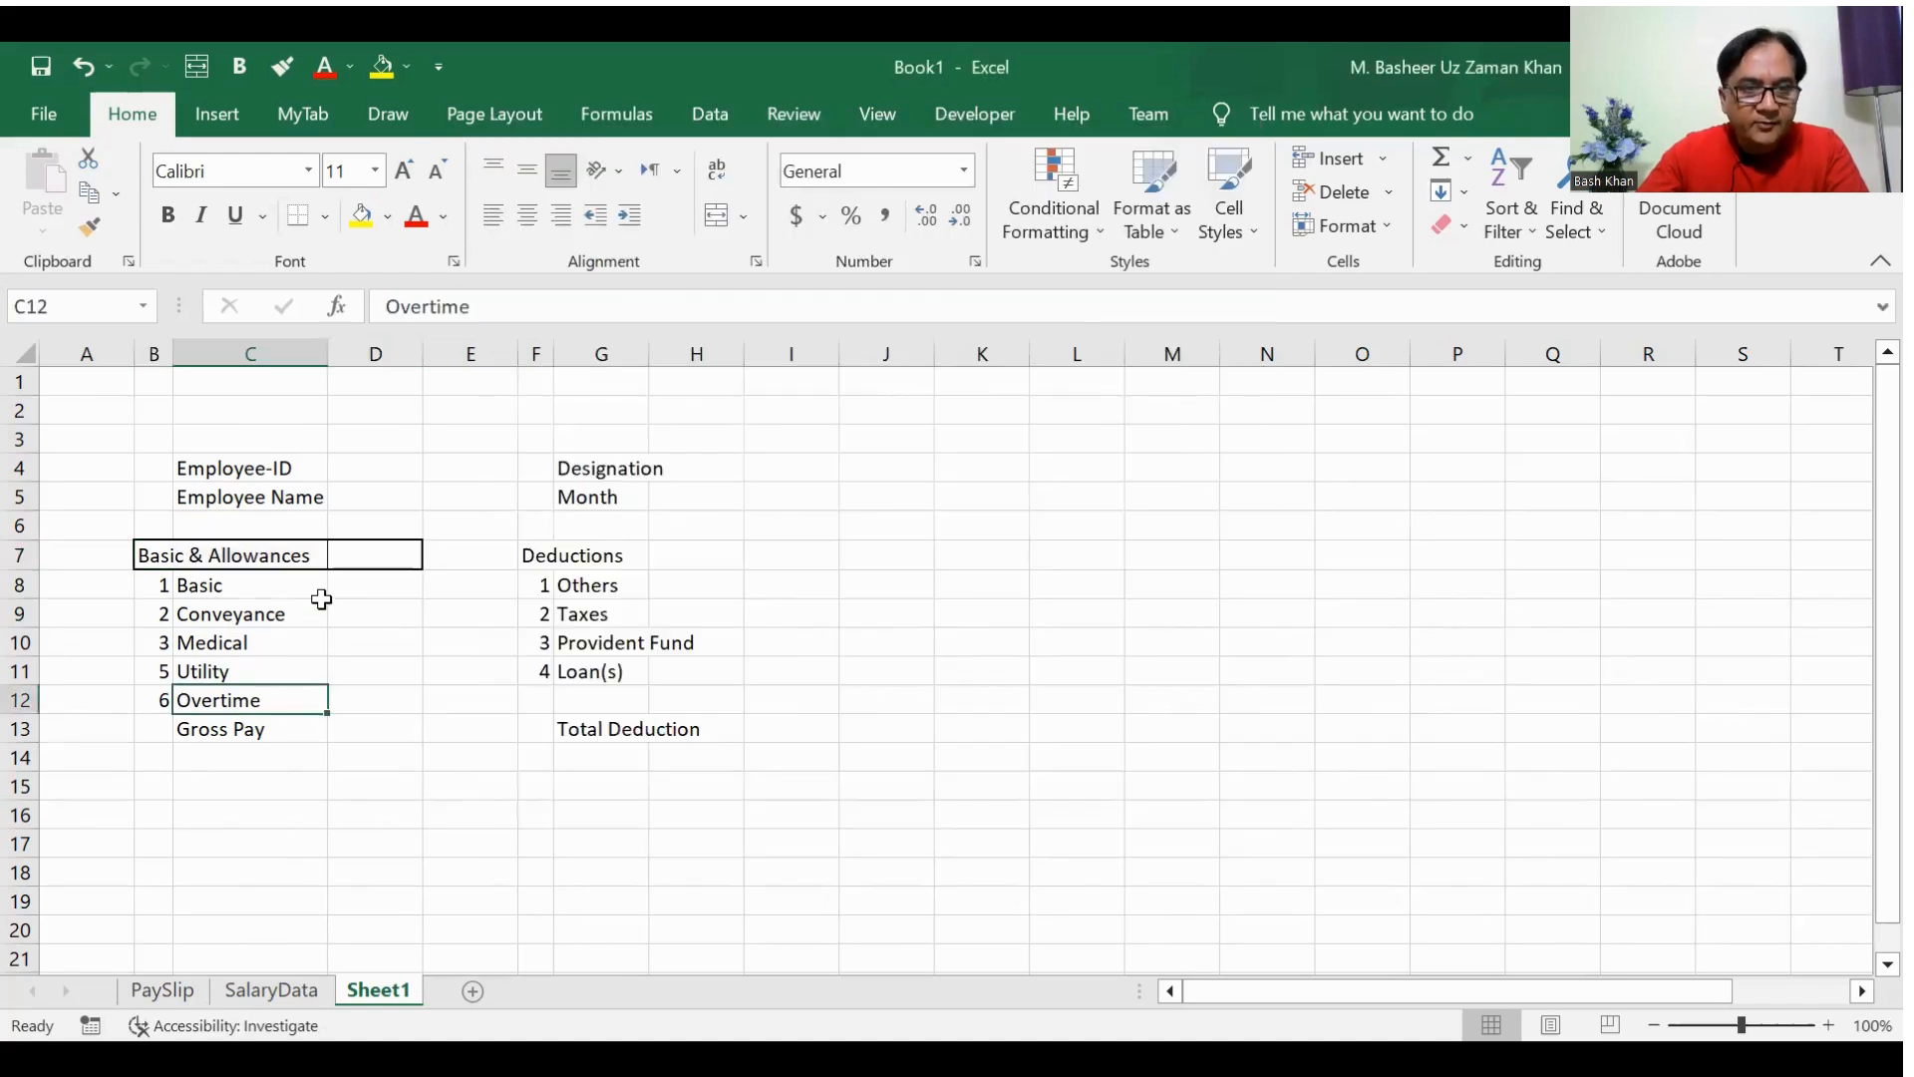
# Step: Widen column C slightly and enter the heading Amount in D7
pyautogui.moveTo(328, 350); pyautogui.dragTo(347, 351)
pyautogui.click(401, 555)
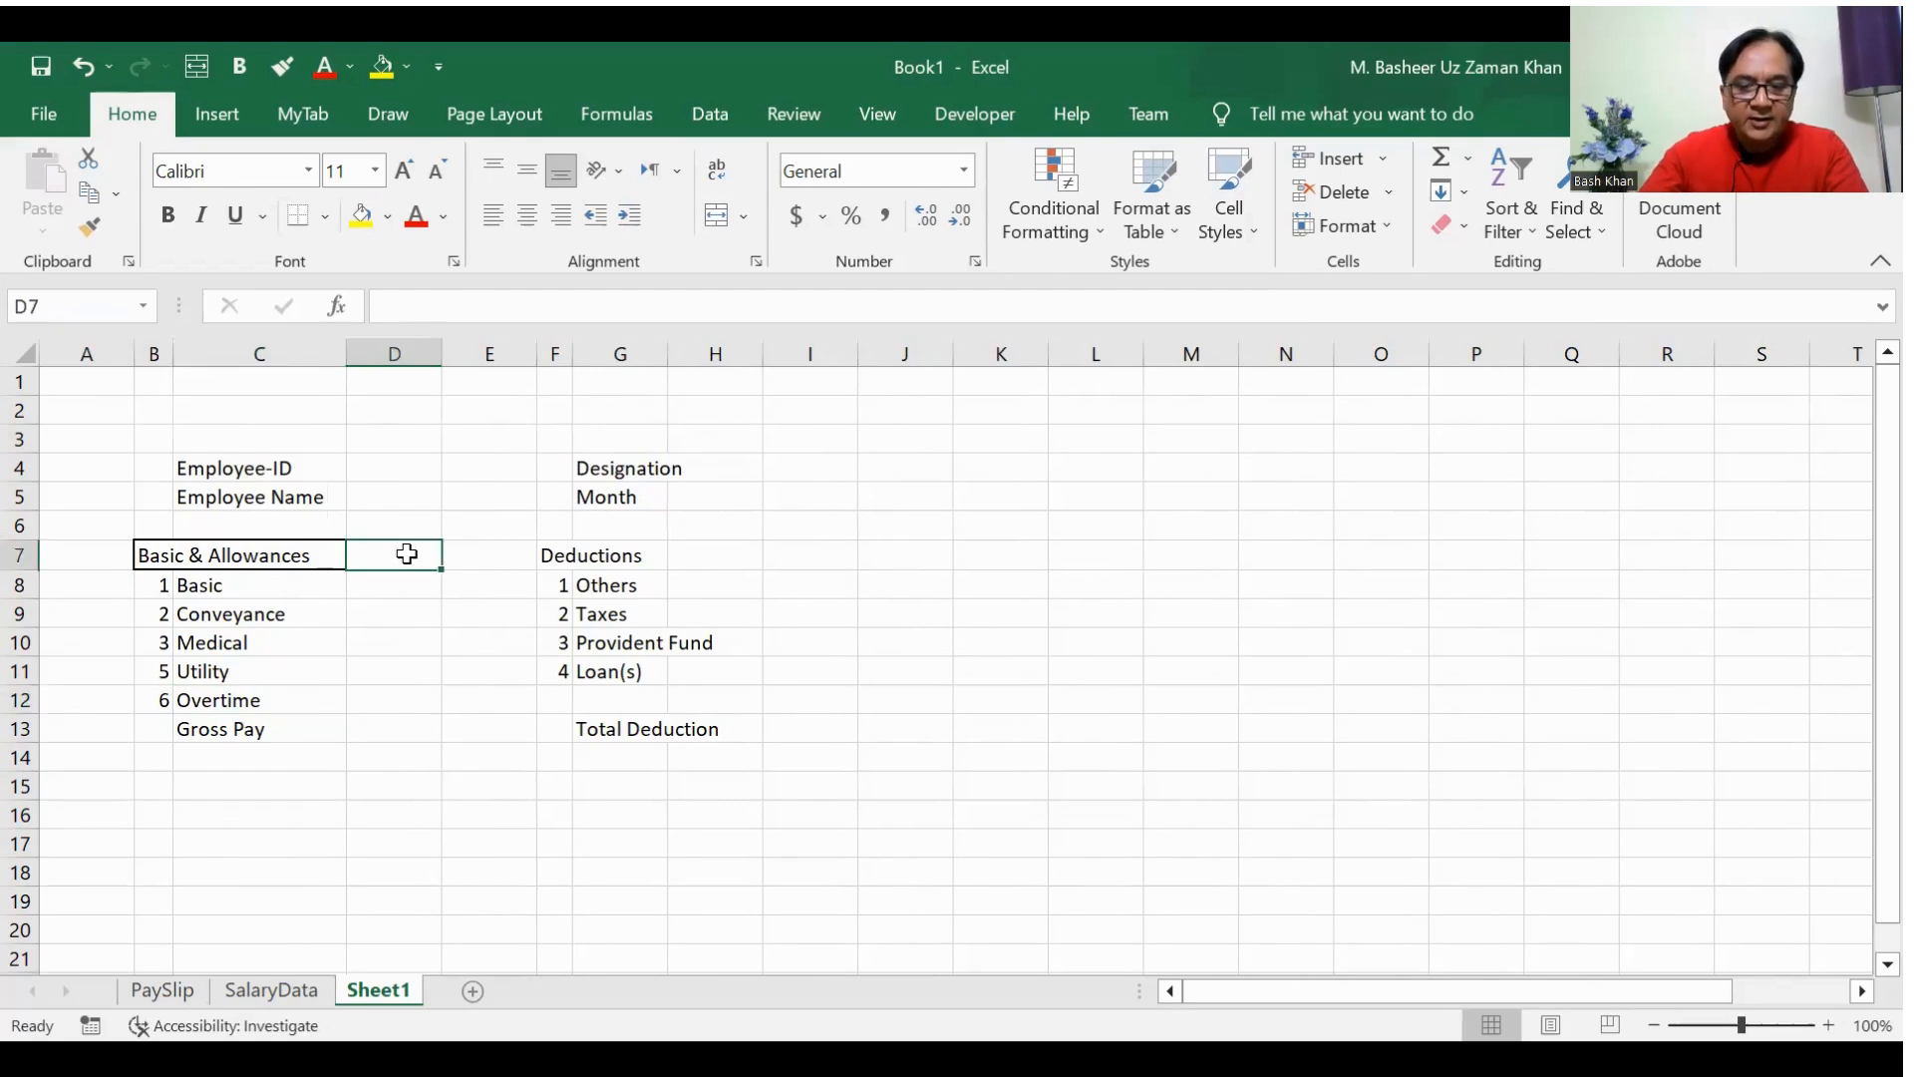
pyautogui.write('Amount')
pyautogui.press('Return')
# Step: Center the headings in B7:D7 horizontally, fill them with light blue and make them bold
pyautogui.press('Up')
pyautogui.press('Left')
pyautogui.press('Left')
pyautogui.press('Left')
pyautogui.press('Right')
pyautogui.hotkey('shift', 'Right')
pyautogui.hotkey('shift', 'Right')
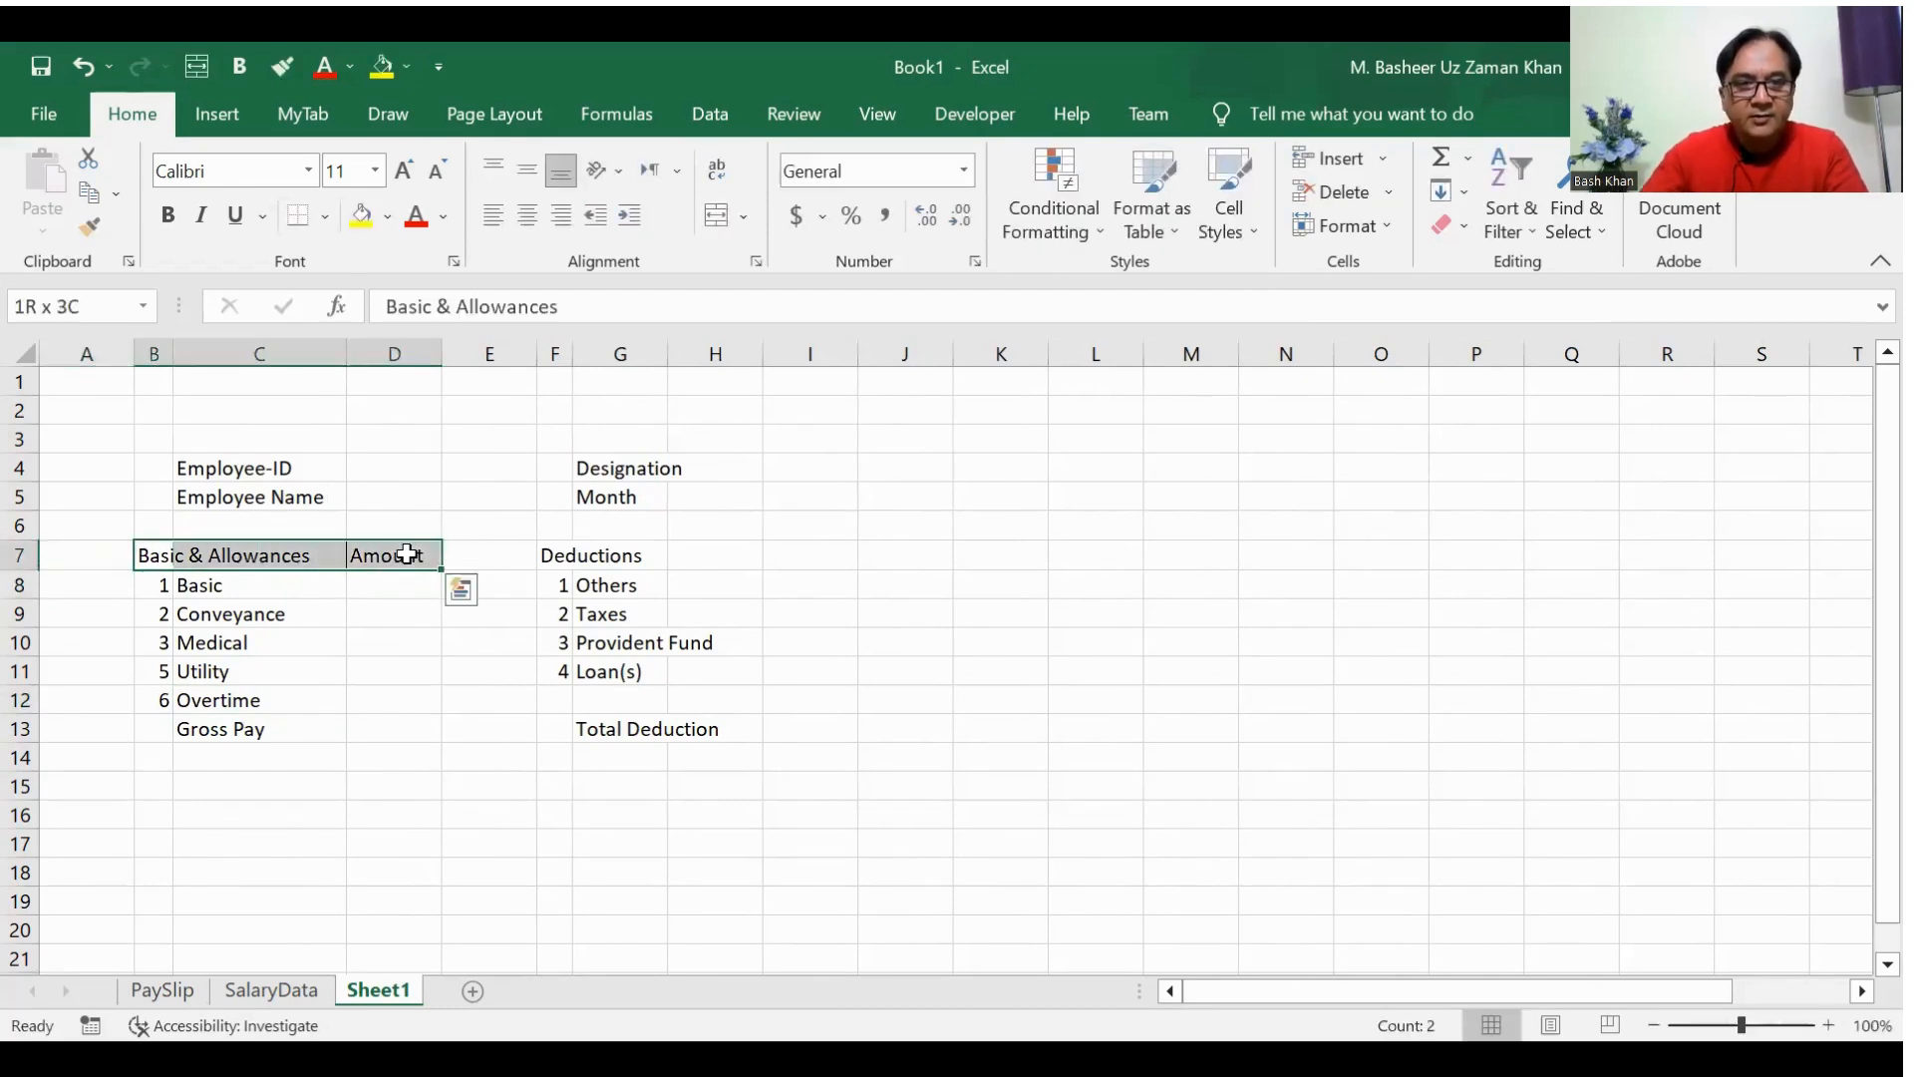
pyautogui.click(529, 214)
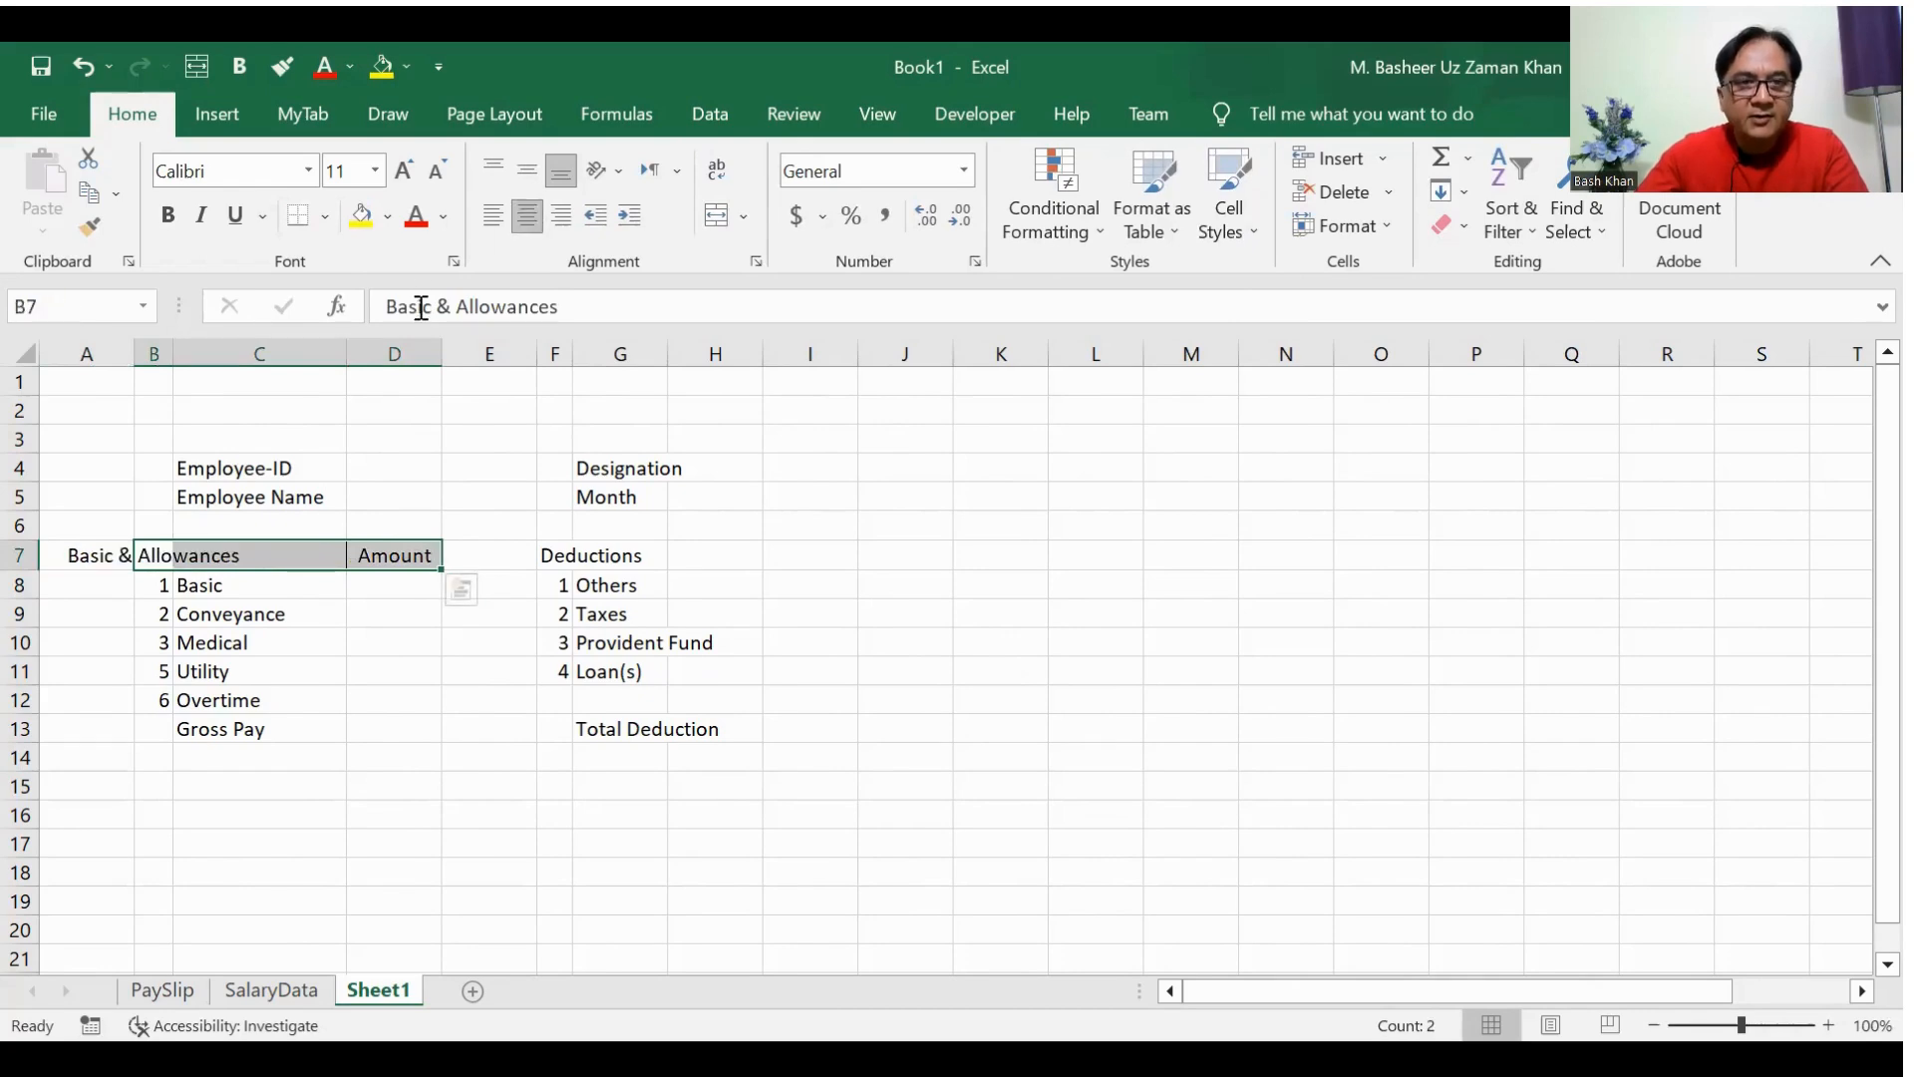
pyautogui.click(388, 216)
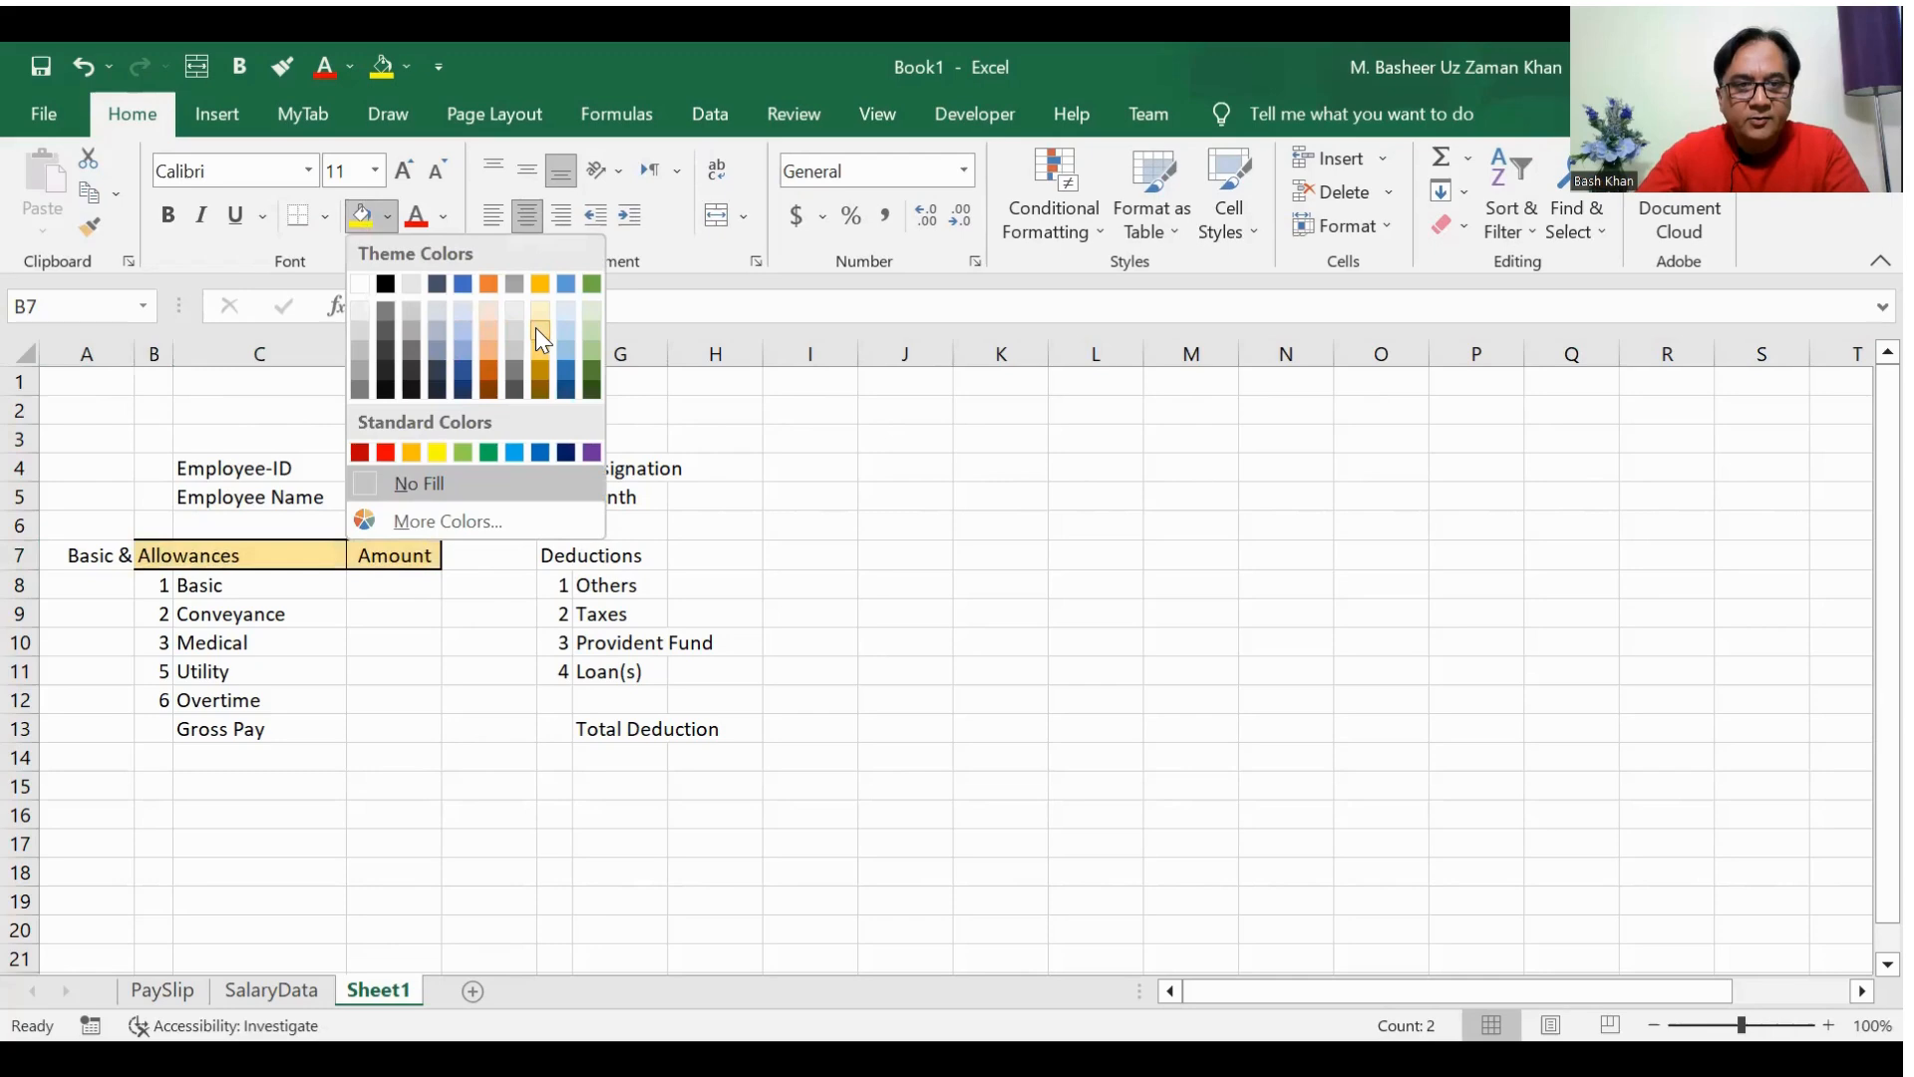
pyautogui.click(465, 331)
pyautogui.click(168, 216)
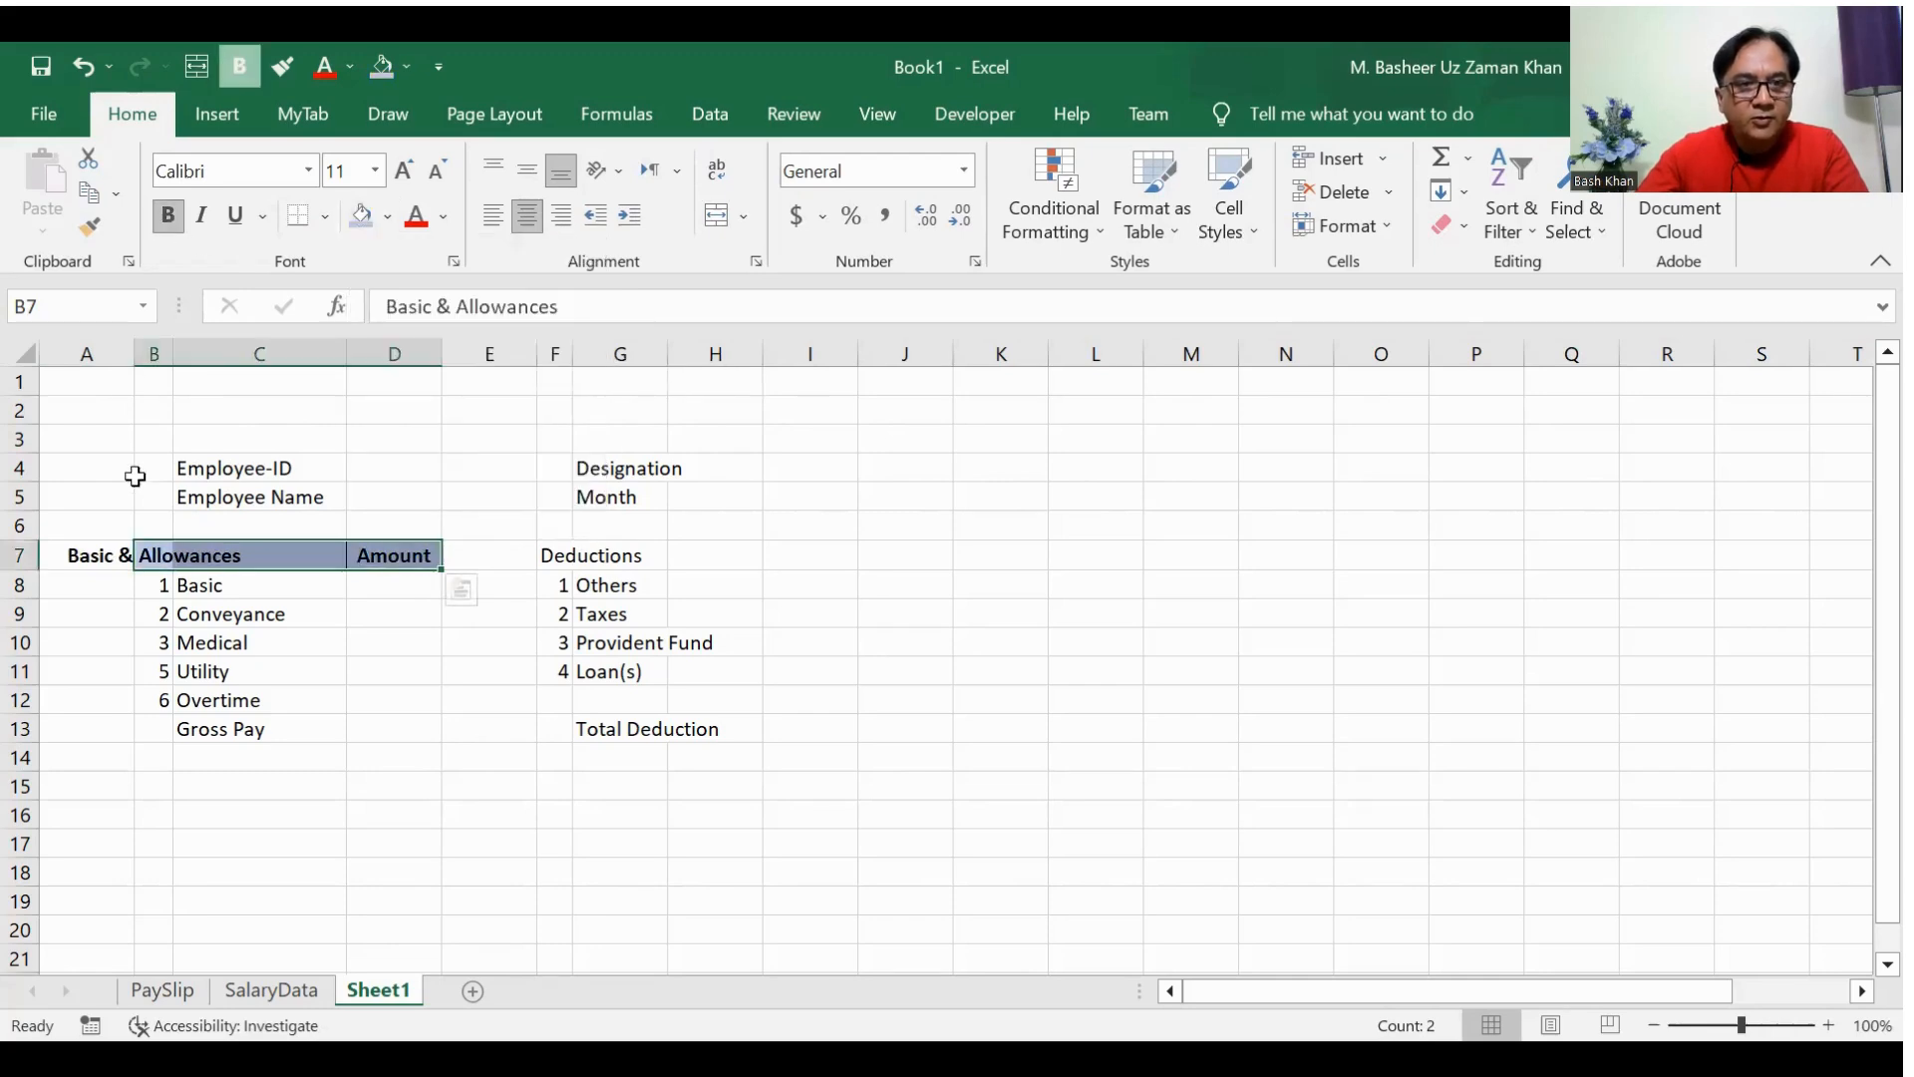
# Step: Increase the height of row 7 and merge and center B7:C7 for the Basic & Allowances heading
pyautogui.moveTo(19, 571); pyautogui.dragTo(20, 578)
pyautogui.click(320, 681)
pyautogui.moveTo(159, 563); pyautogui.dragTo(259, 560)
pyautogui.click(717, 215)
pyautogui.click(937, 682)
# Step: Middle-align the headings in B7:D7 vertically
pyautogui.moveTo(156, 561); pyautogui.dragTo(393, 561)
pyautogui.click(527, 170)
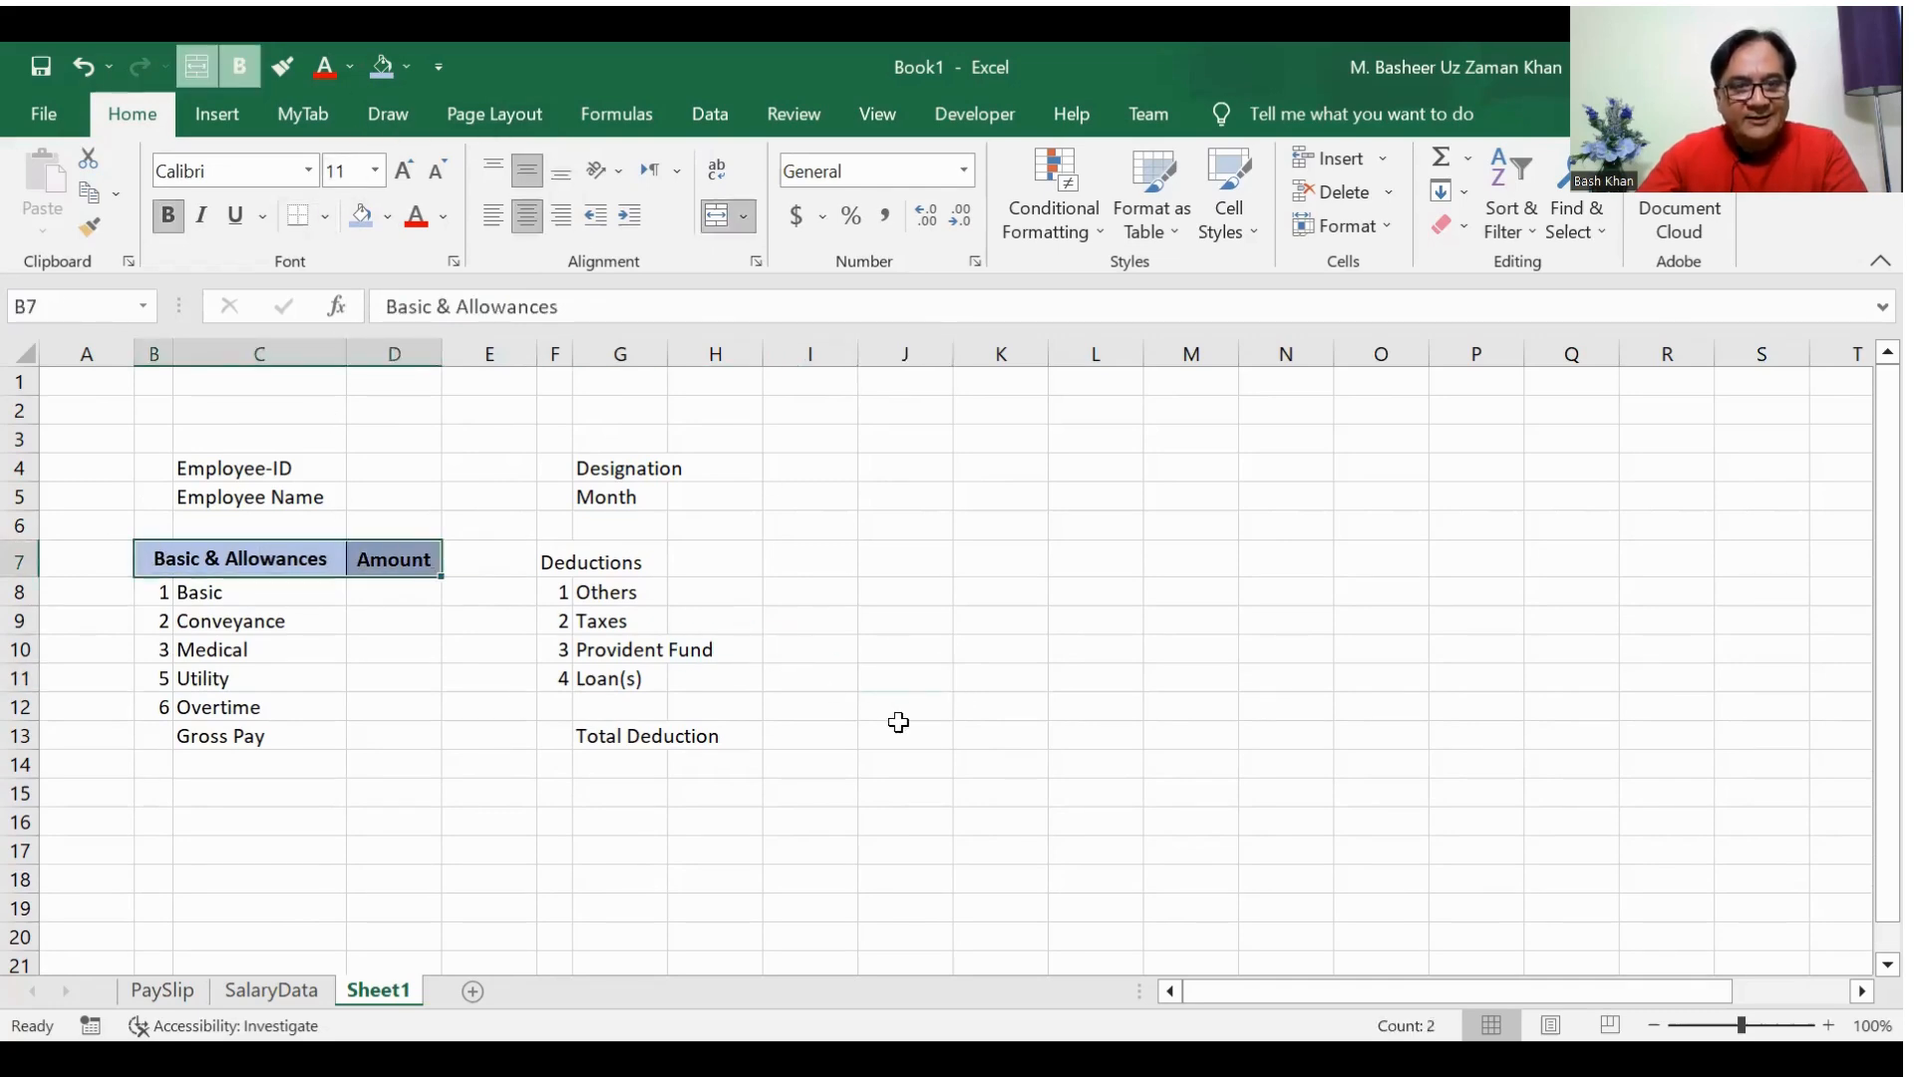
pyautogui.click(907, 732)
# Step: Copy the formatted header B7:D7 over to F7:H7 and widen column G to fit the heading
pyautogui.press('Left')
pyautogui.press('Up')
pyautogui.press('Left')
pyautogui.press('Up')
pyautogui.press('Left')
pyautogui.press('Up')
pyautogui.press('Left')
pyautogui.press('Up')
pyautogui.press('Left')
pyautogui.press('Up')
pyautogui.press('Left')
pyautogui.press('Up')
pyautogui.press('Left')
pyautogui.press('Up')
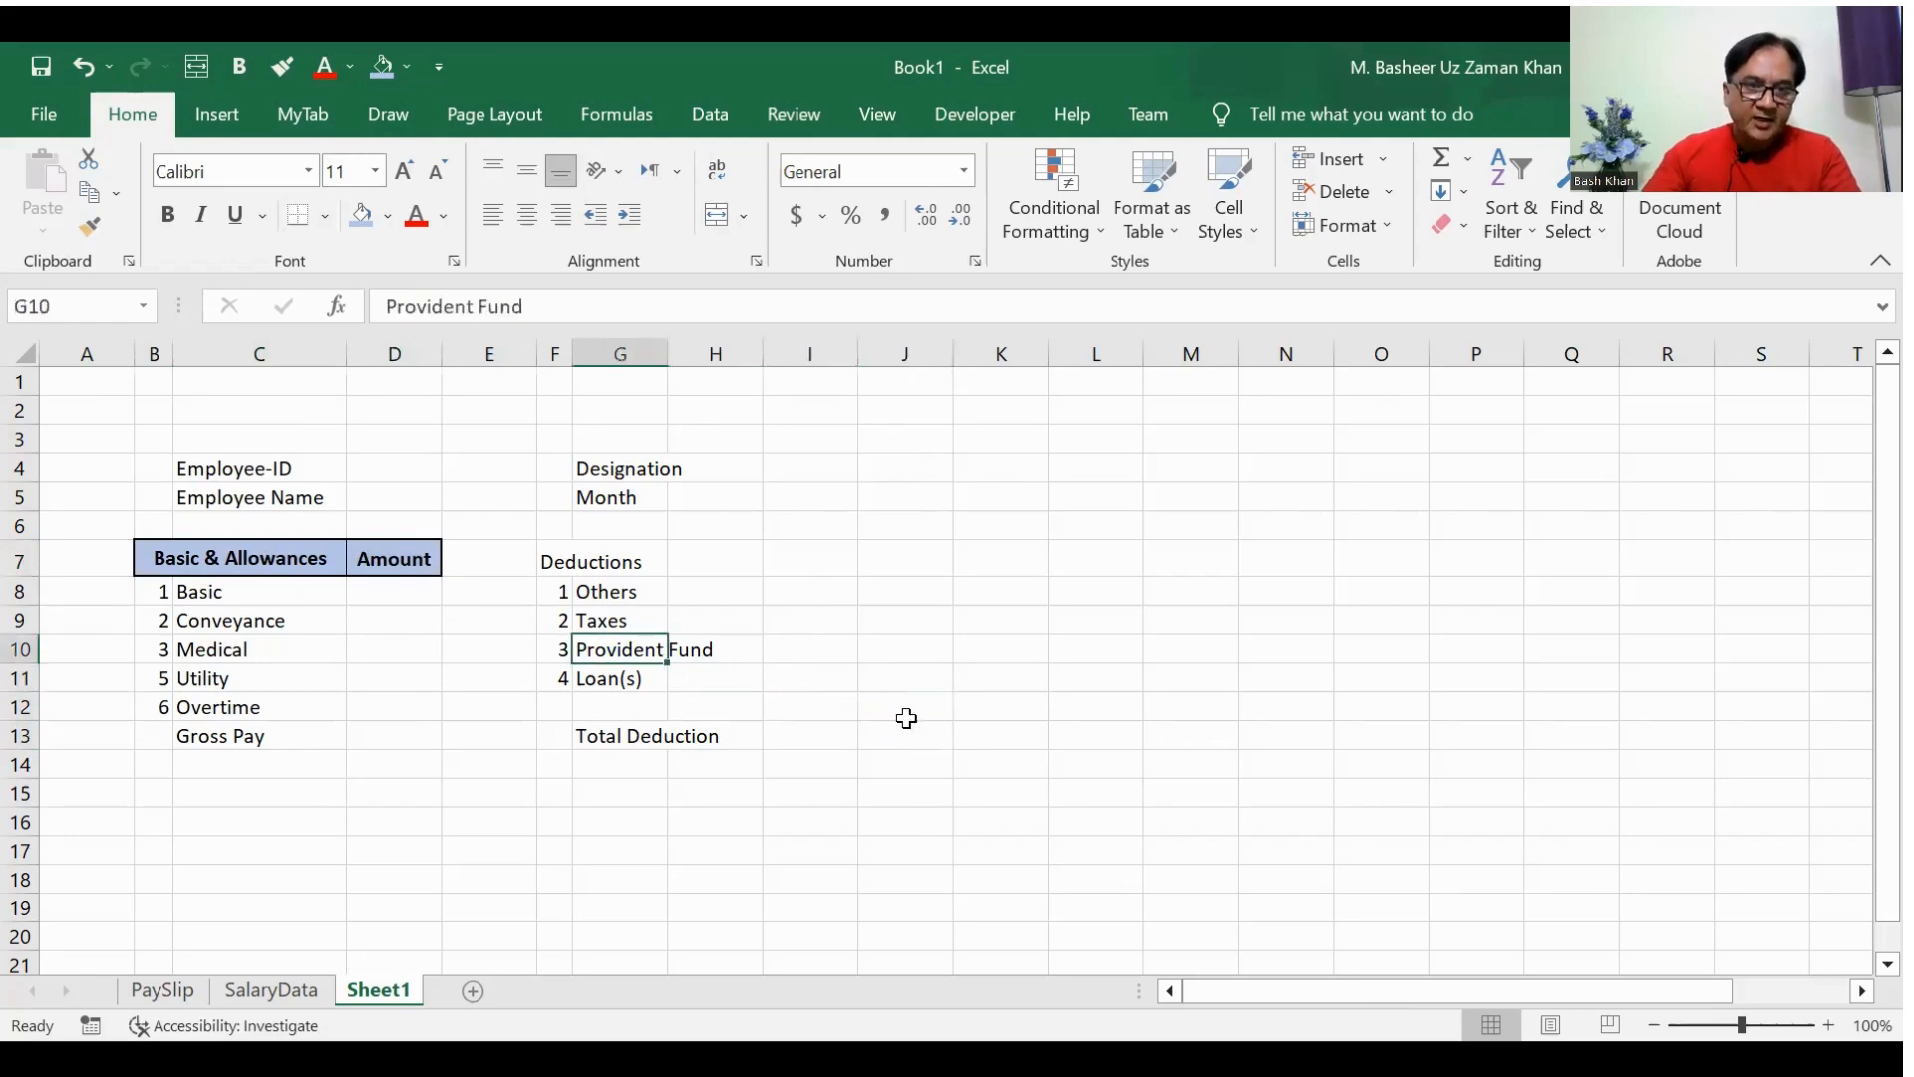
pyautogui.press('Down')
pyautogui.hotkey('shift', 'Right')
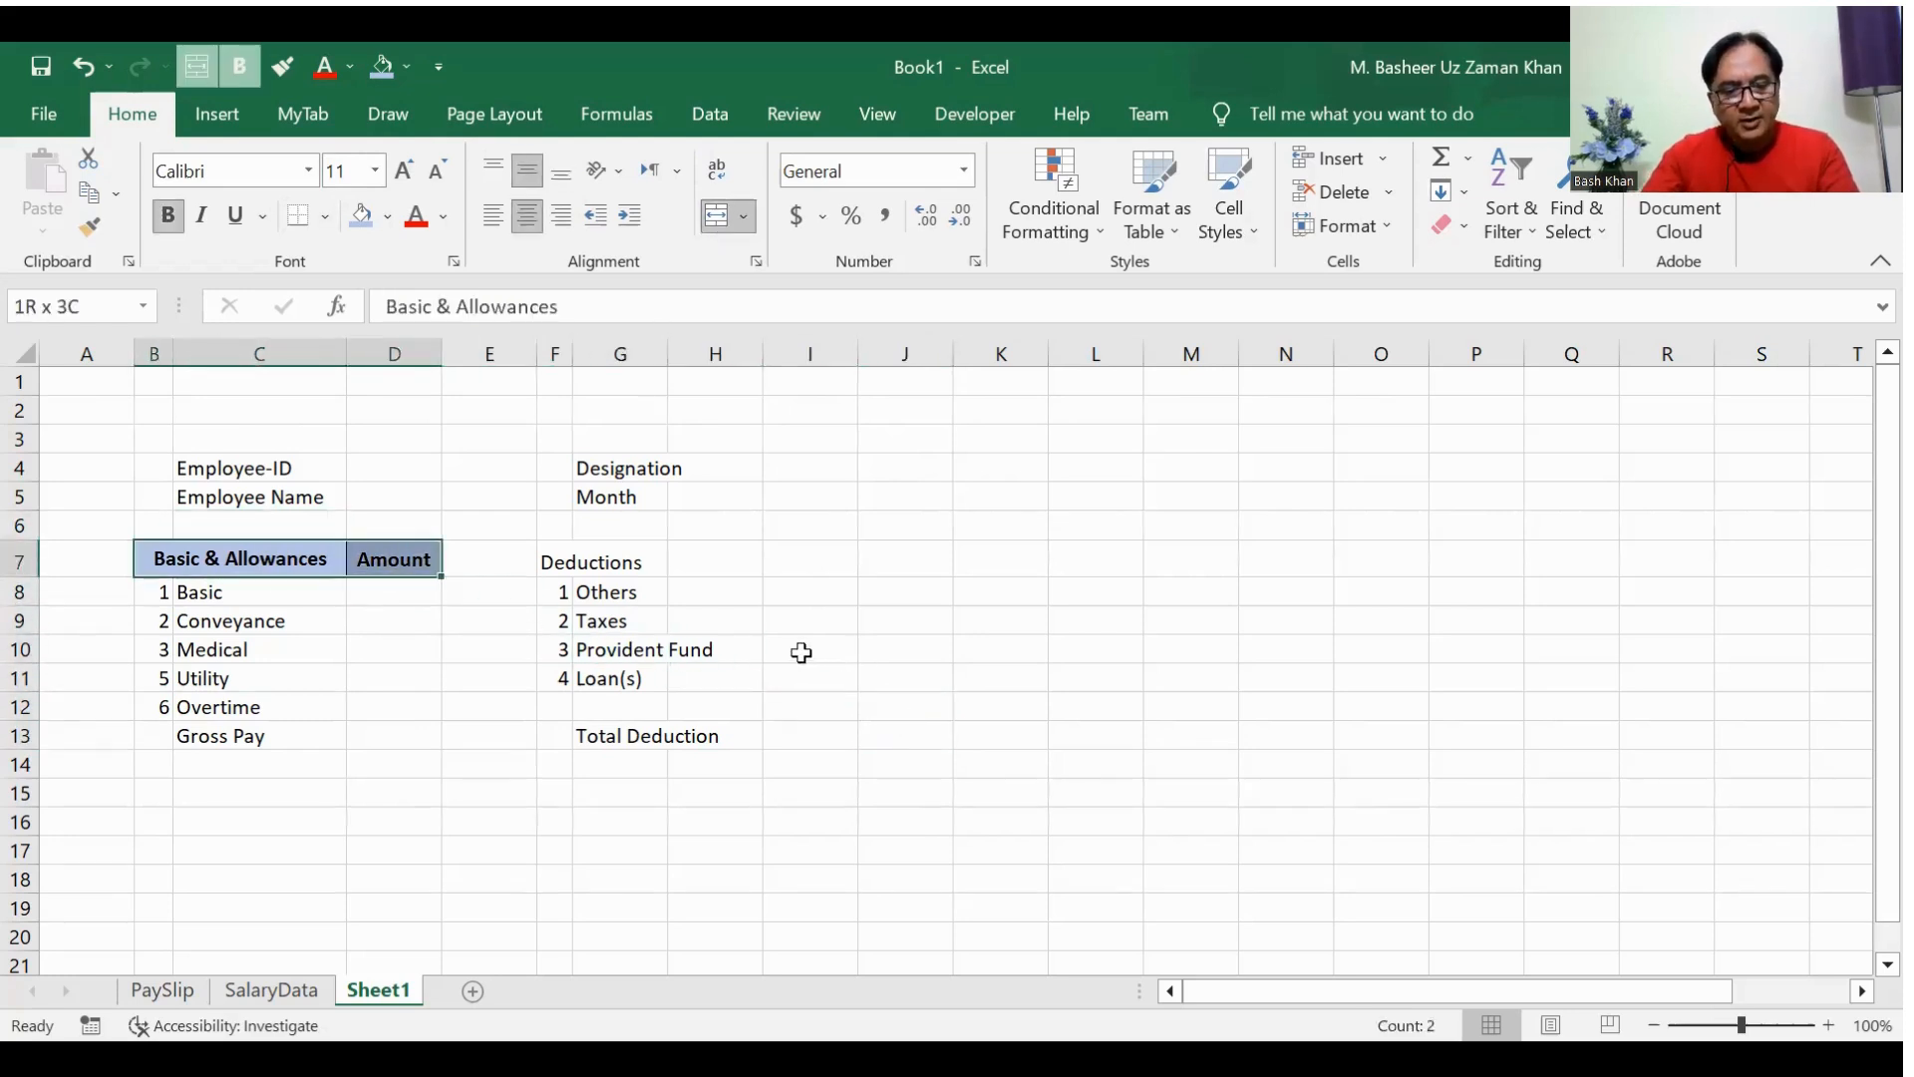
pyautogui.hotkey('ctrl', 'c')
pyautogui.press('Right')
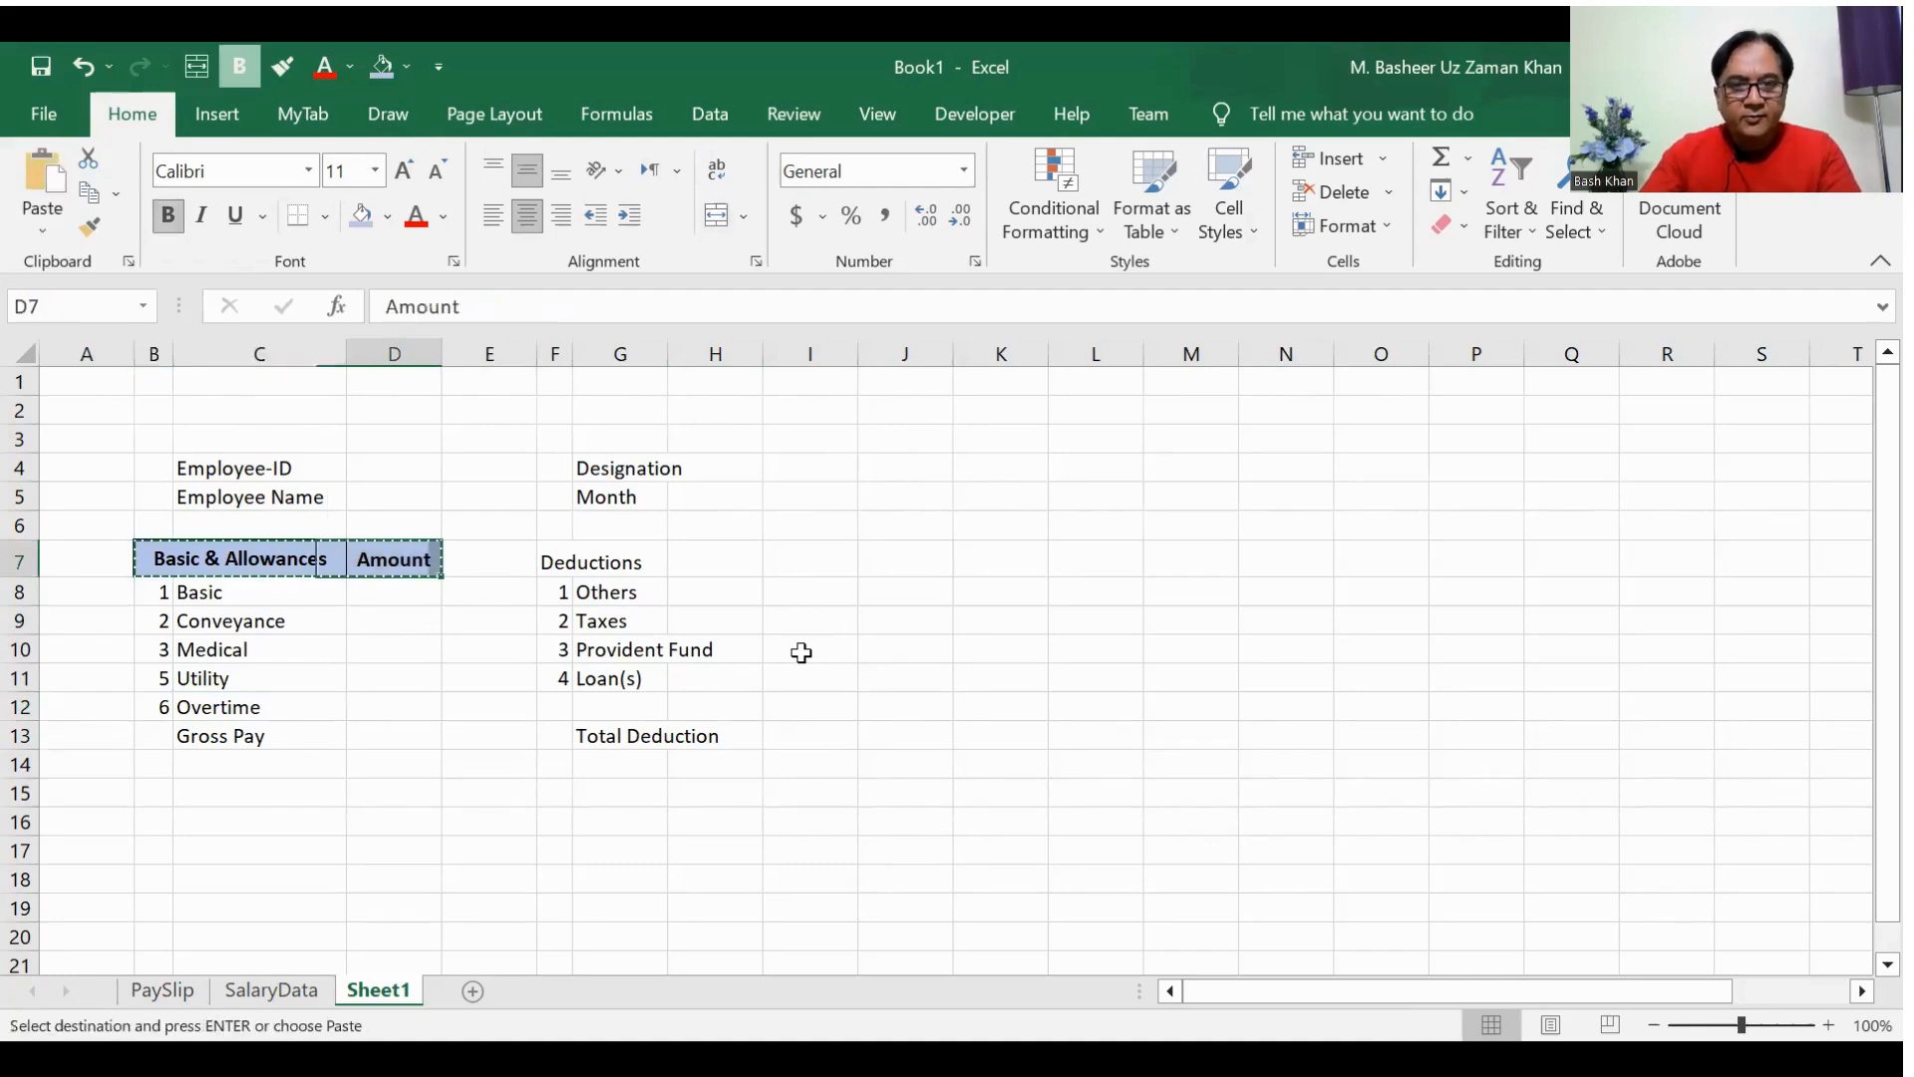
pyautogui.press('Right')
pyautogui.press('Right')
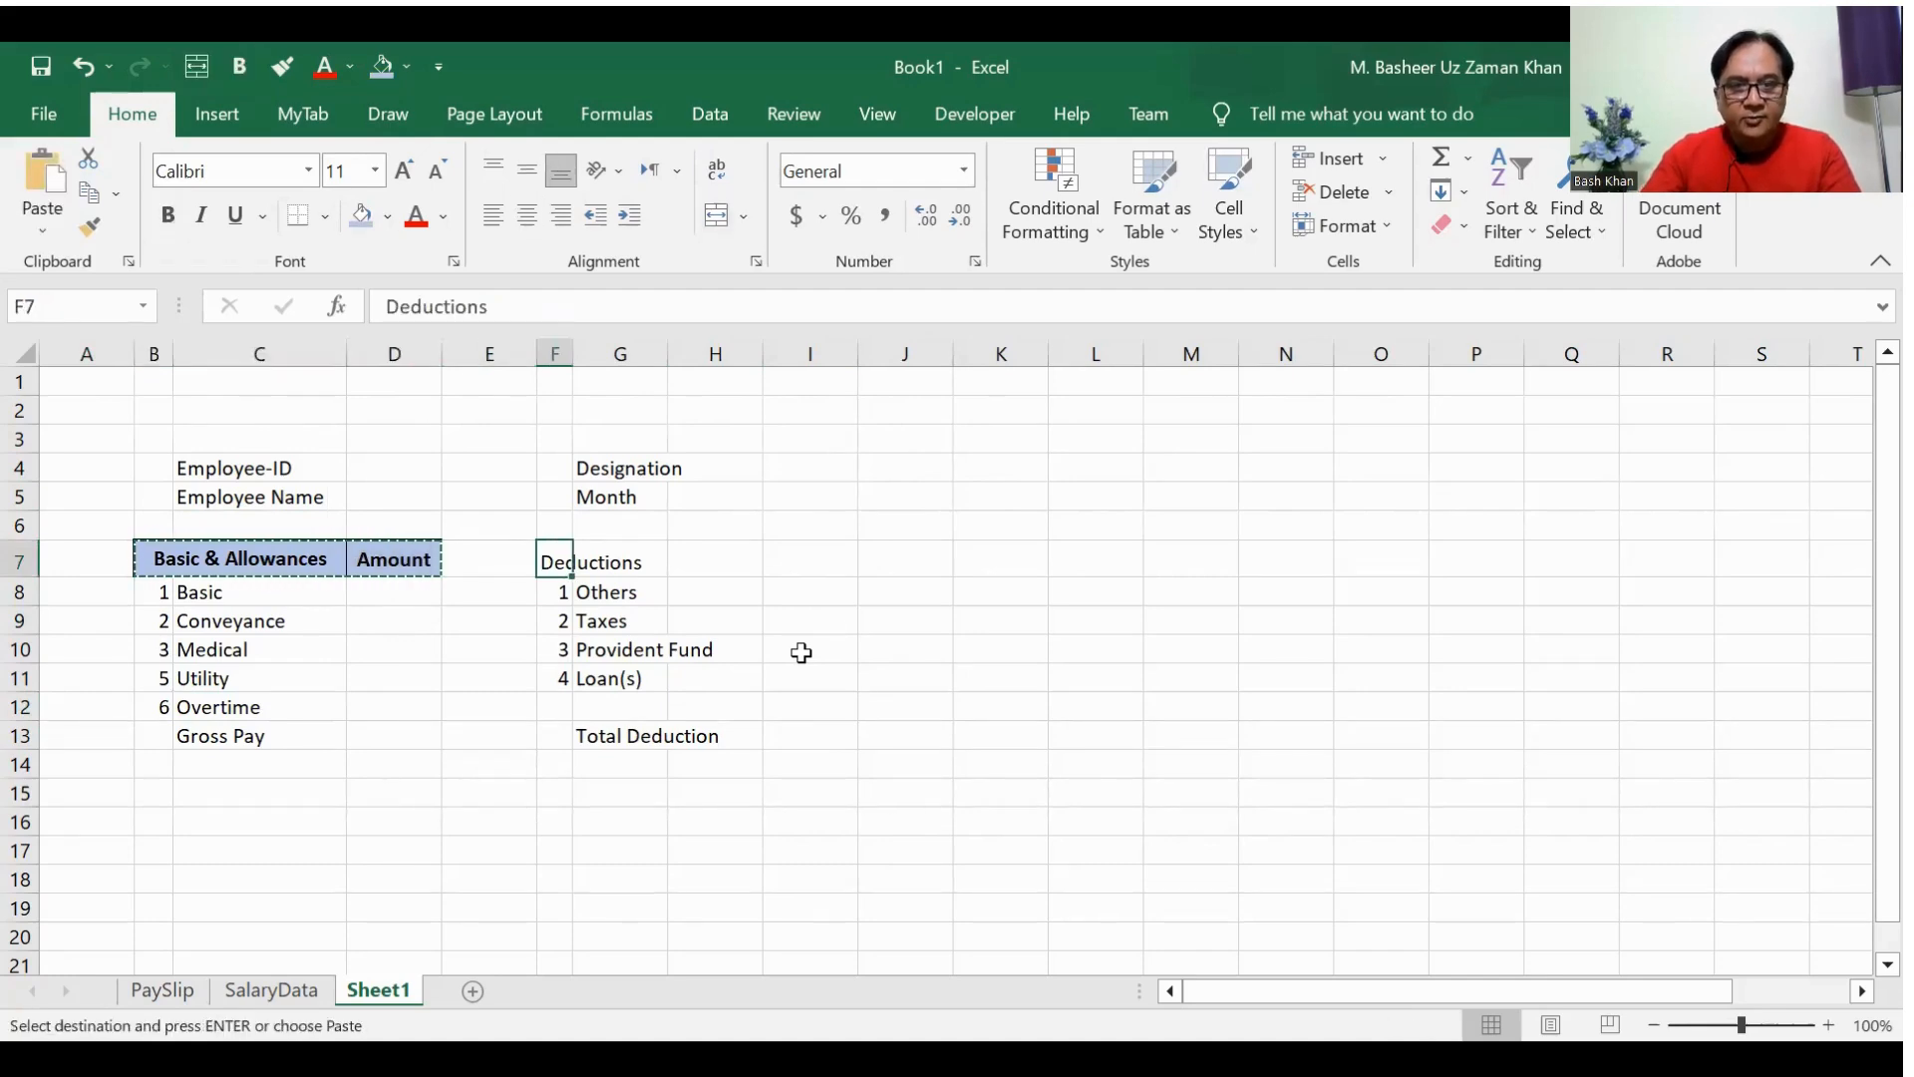
pyautogui.press('Return')
pyautogui.press('Right')
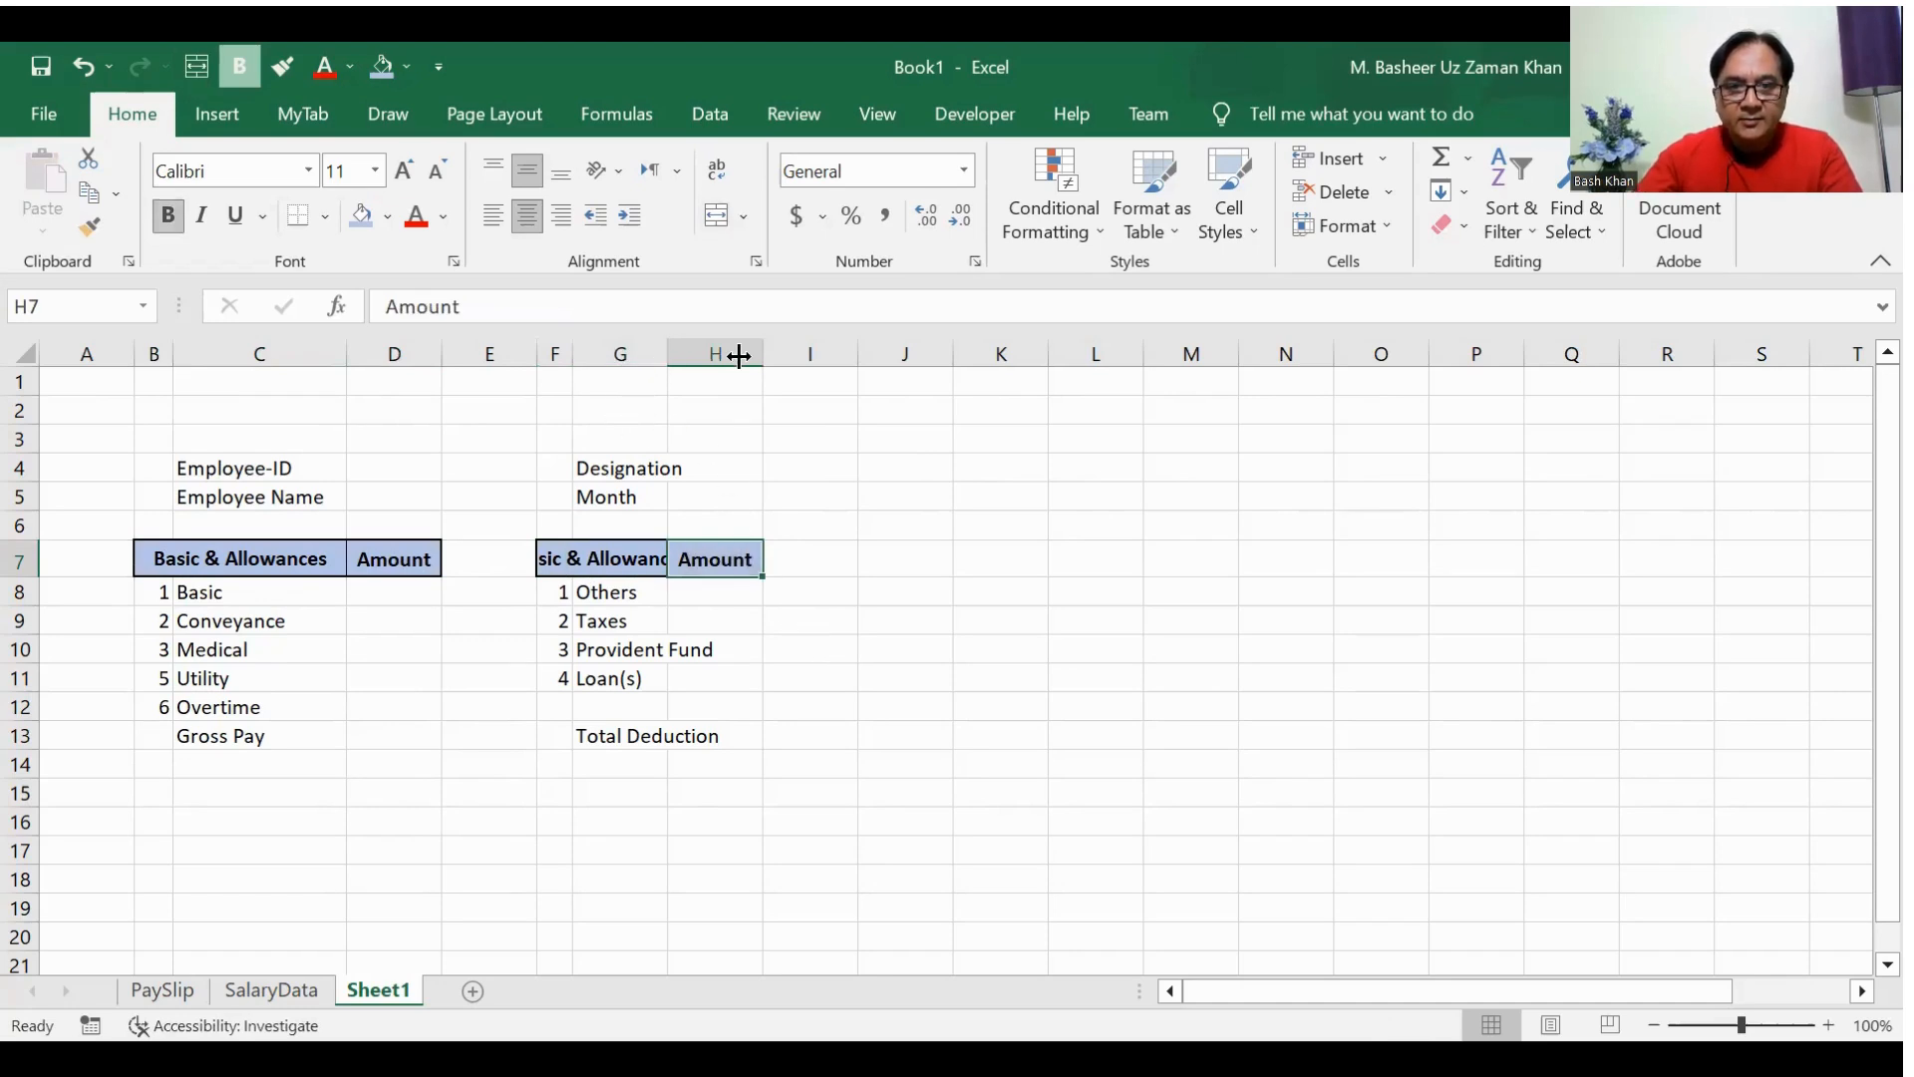
pyautogui.moveTo(667, 355); pyautogui.dragTo(752, 356)
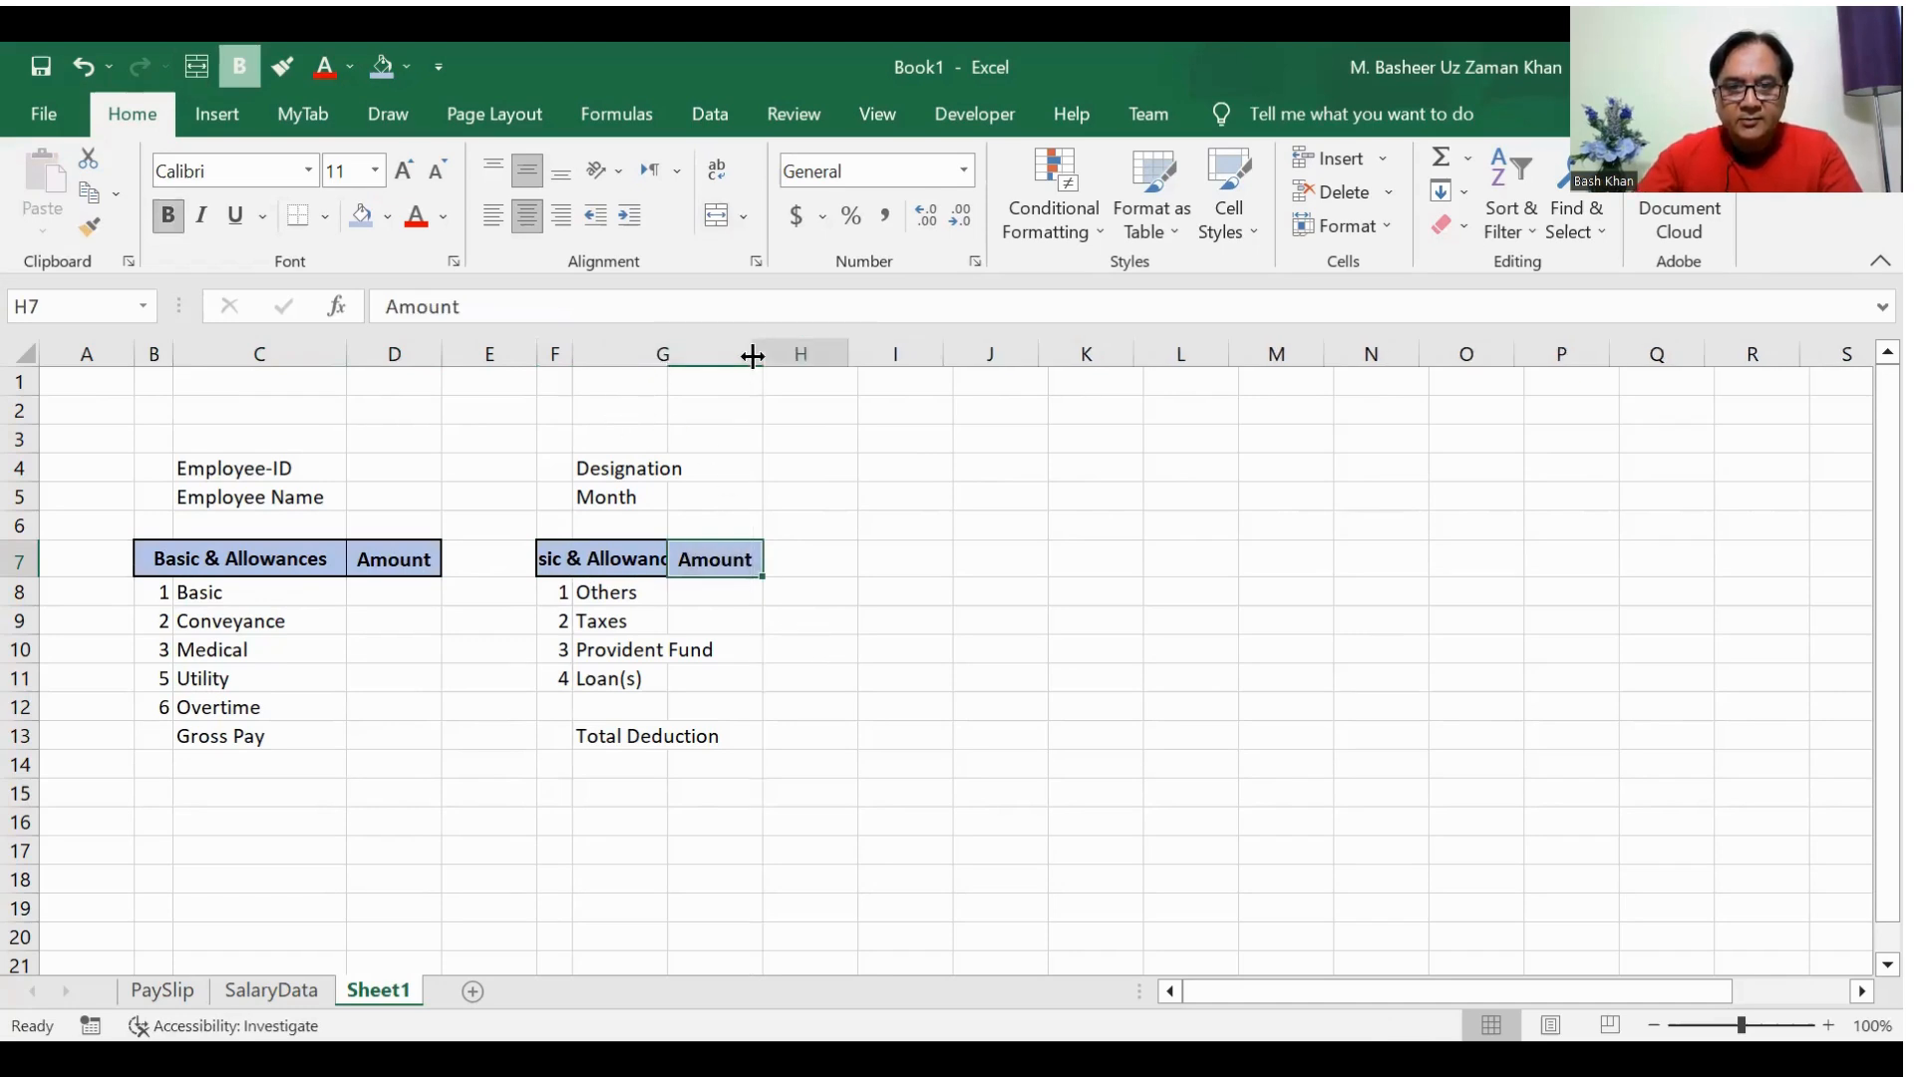
# Step: Replace the copied heading in the merged cell F7 with Deductions
pyautogui.click(575, 565)
pyautogui.write('Deductio')
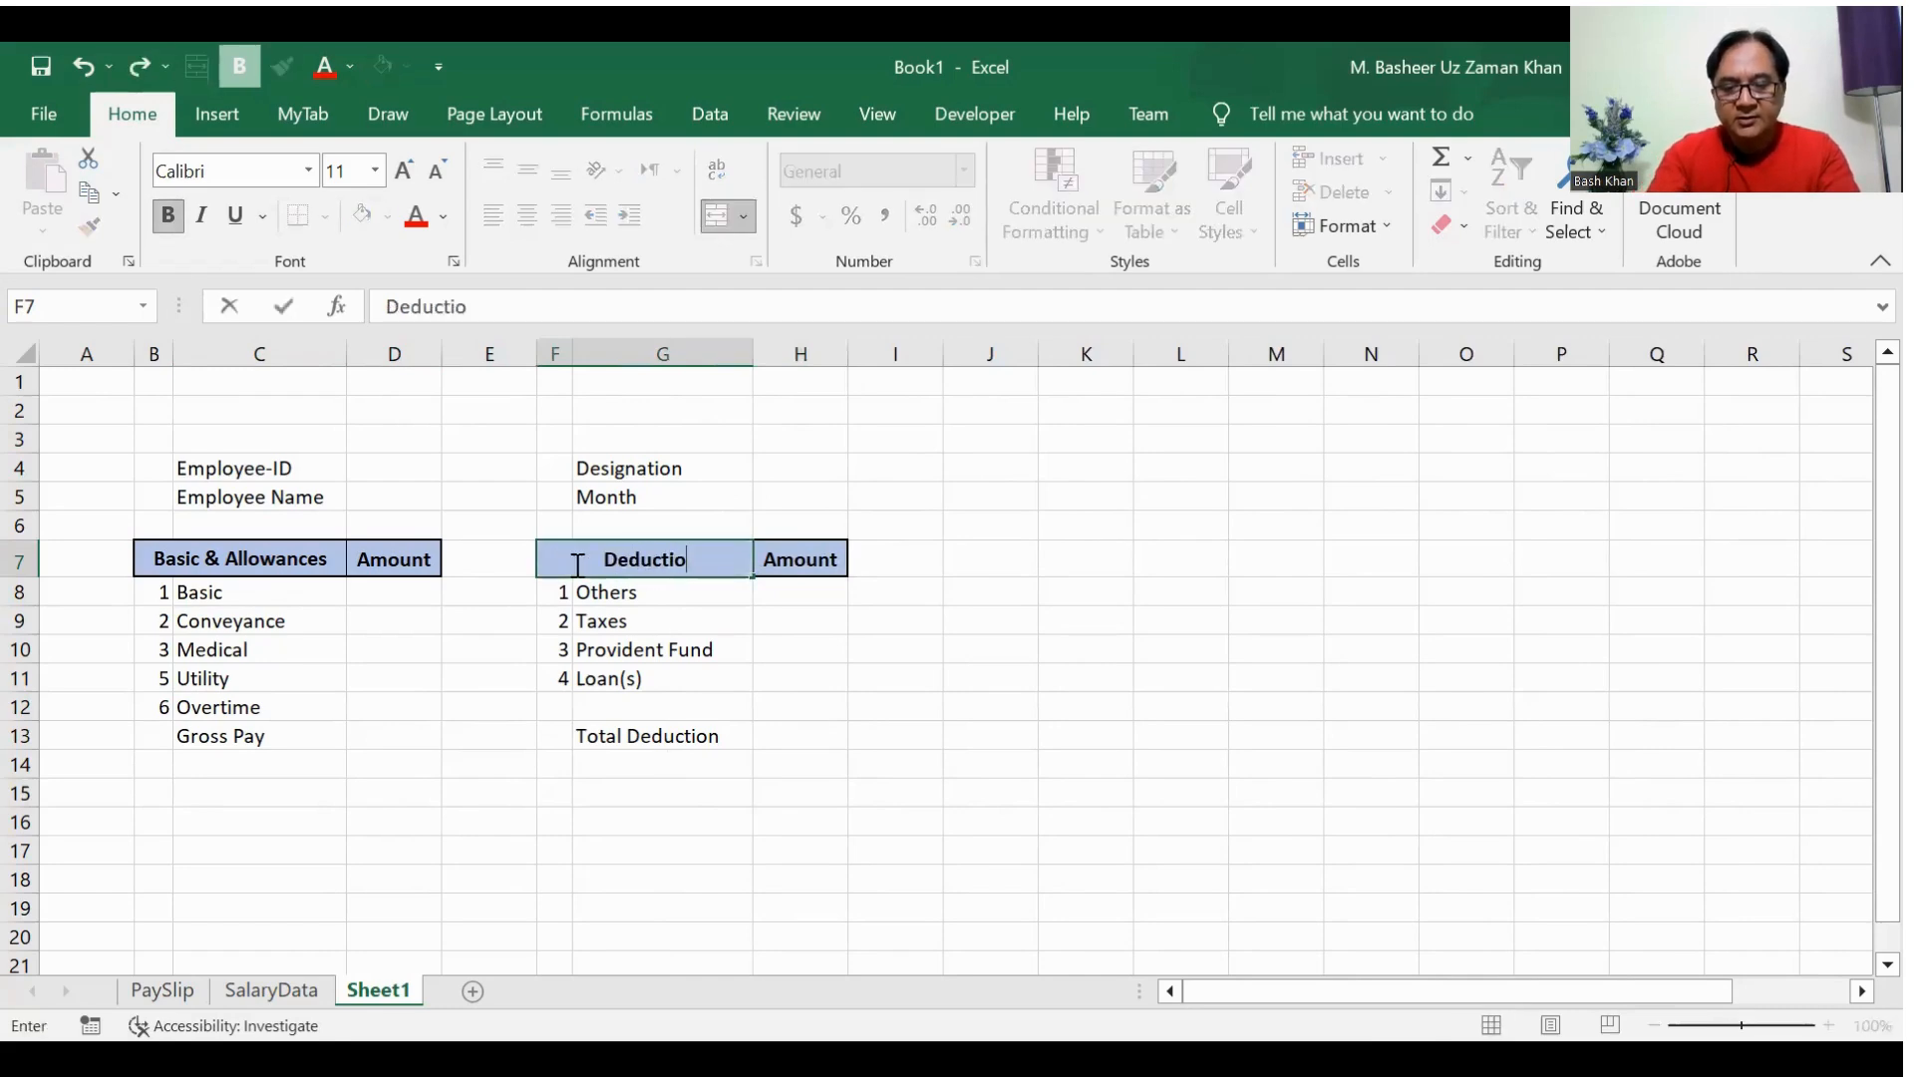
pyautogui.write('ns')
pyautogui.press('Return')
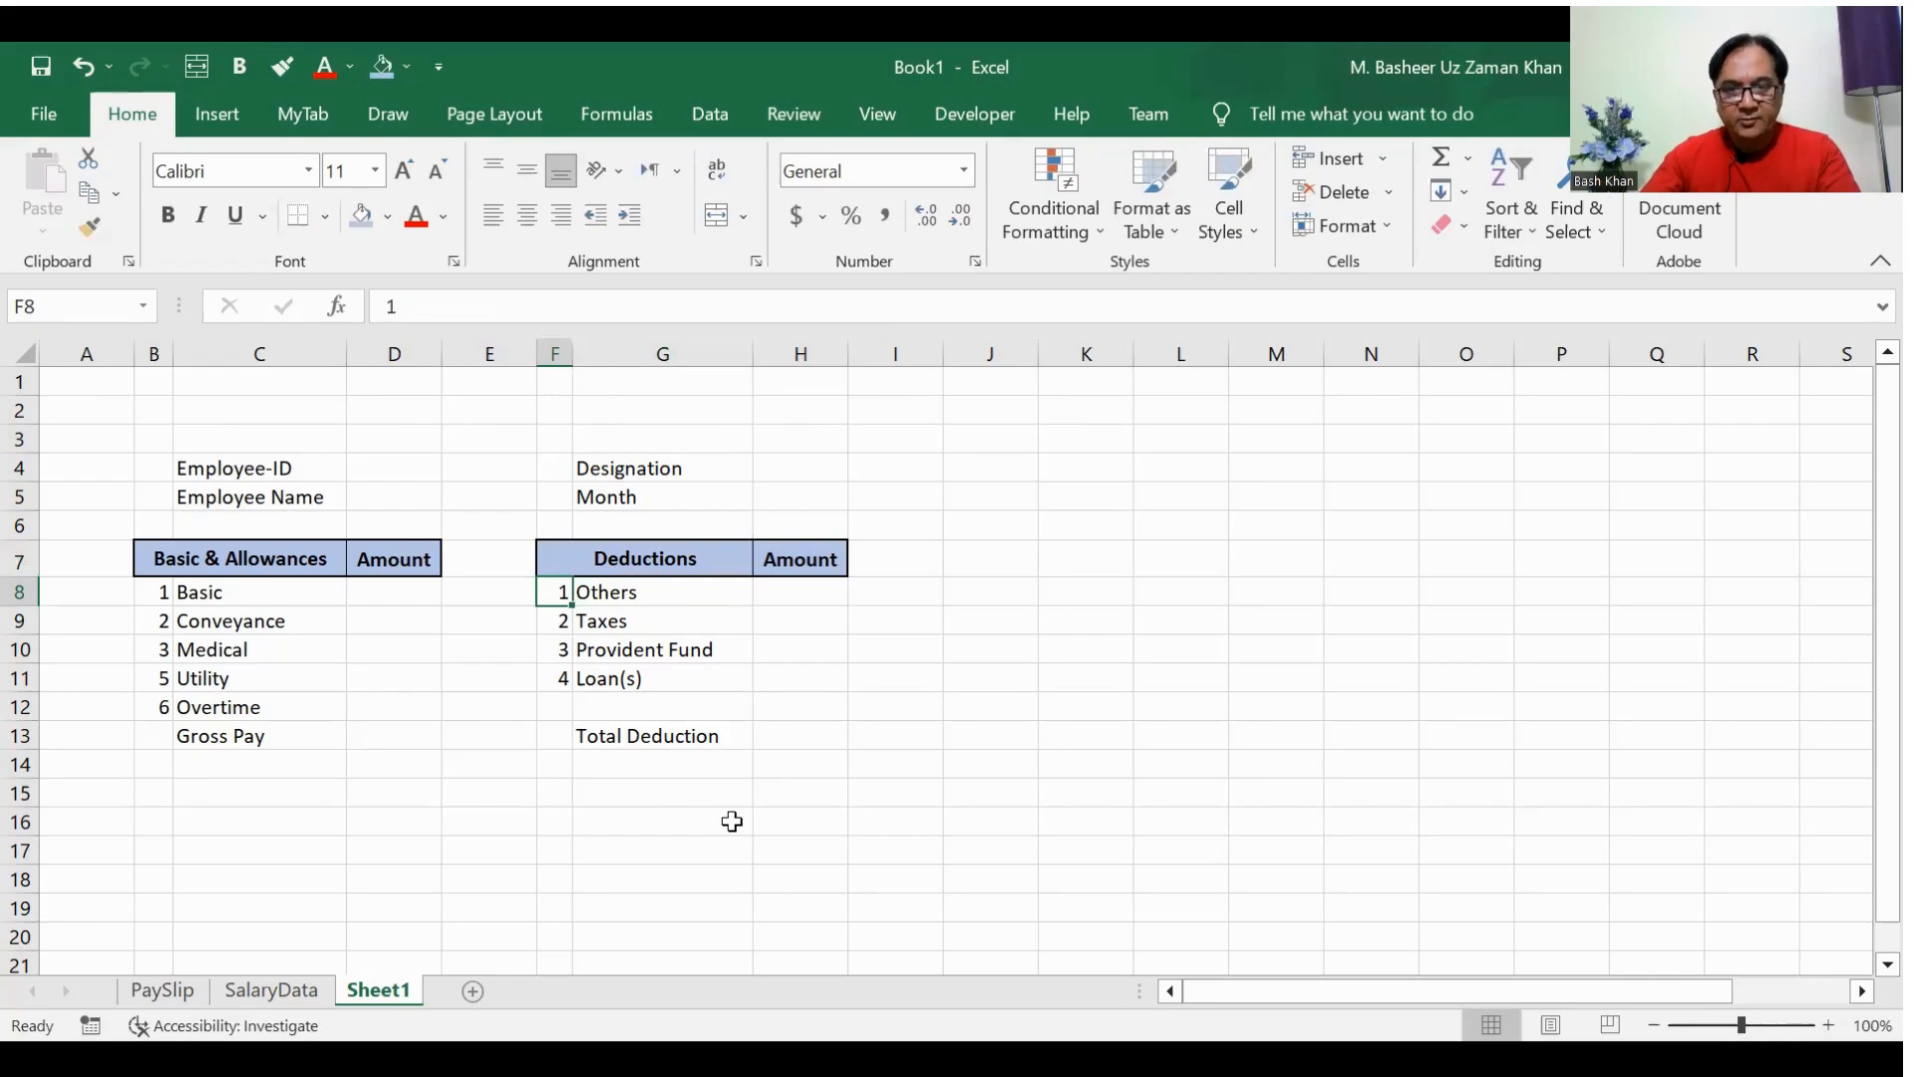
# Step: Give the allowance rows B8:D12 a medium solid outline border and thin solid inside borders
pyautogui.press('Left')
pyautogui.press('Left')
pyautogui.press('Left')
pyautogui.press('Left')
pyautogui.press('Left')
pyautogui.press('Right')
pyautogui.hotkey('shift', 'Down')
pyautogui.hotkey('shift', 'Down')
pyautogui.hotkey('shift', 'Down')
pyautogui.hotkey('shift', 'Down')
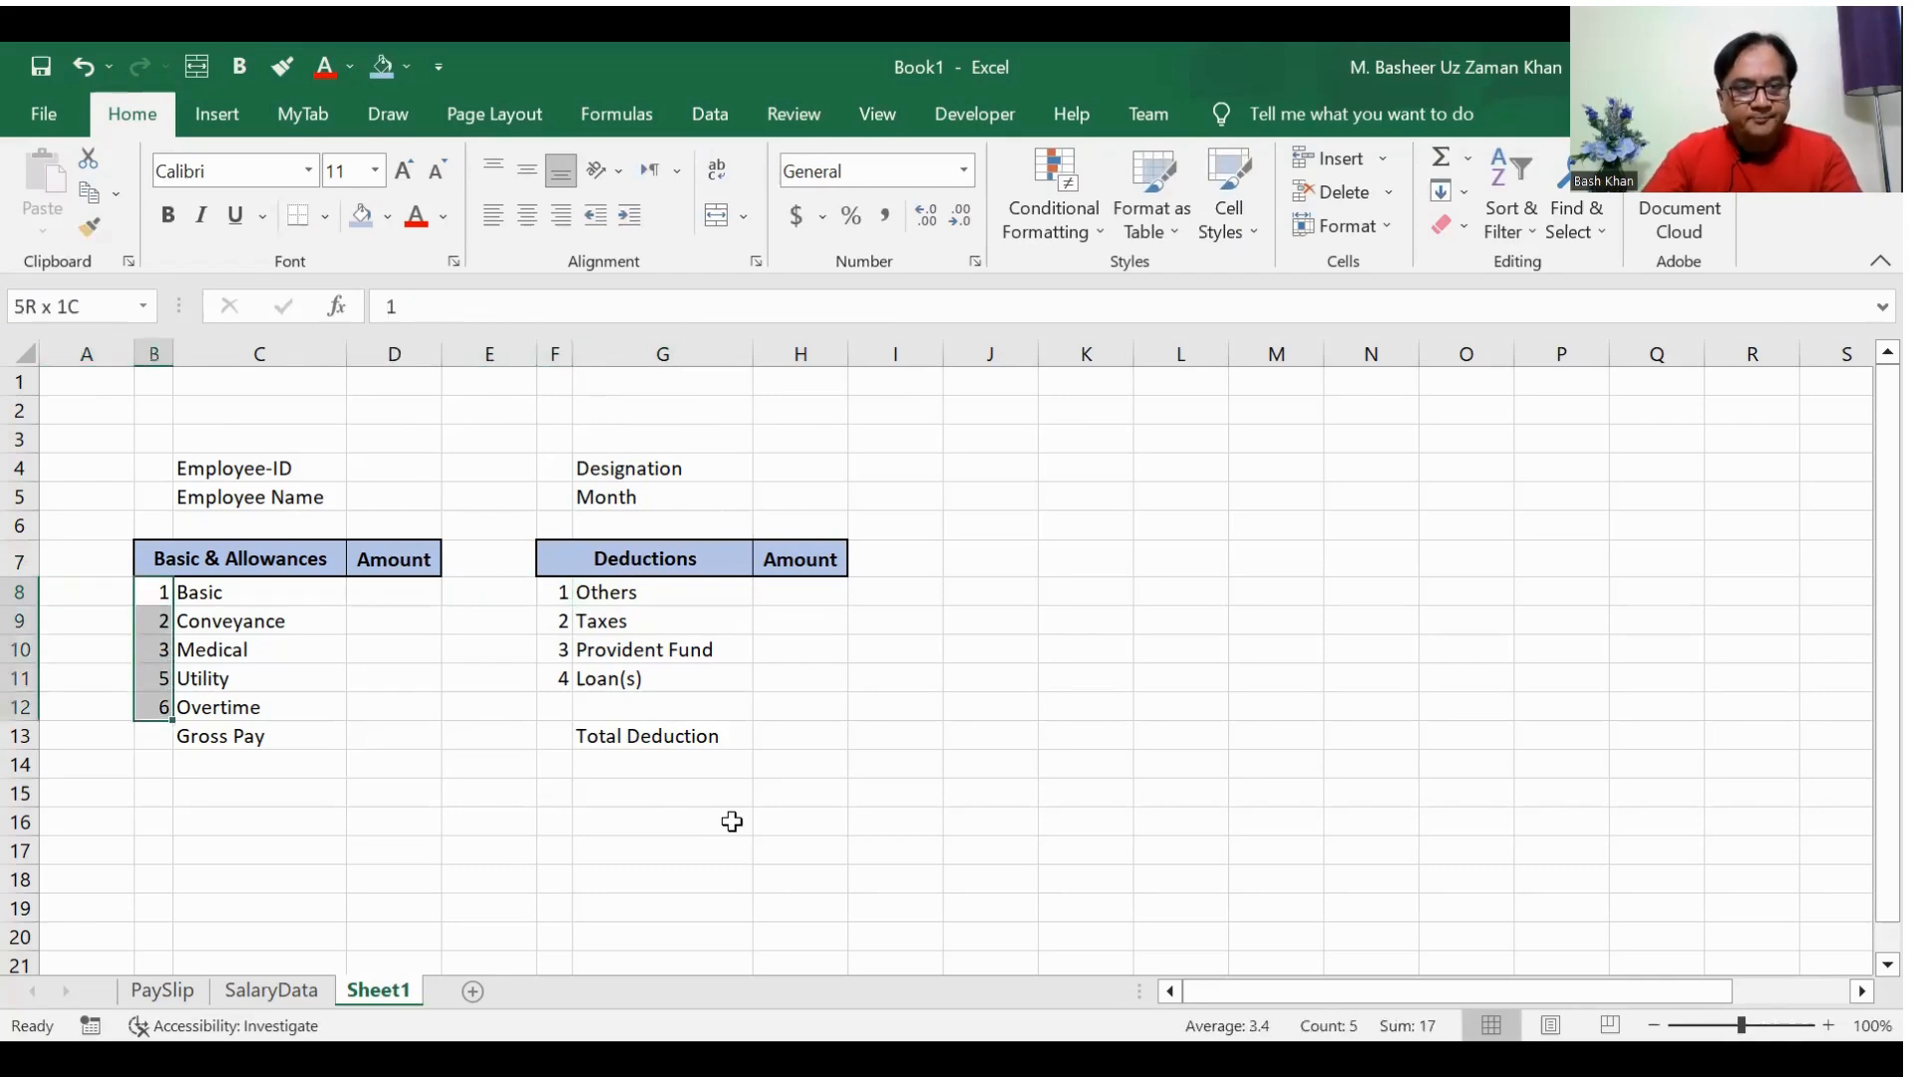
pyautogui.hotkey('shift', 'Right')
pyautogui.hotkey('shift', 'Right')
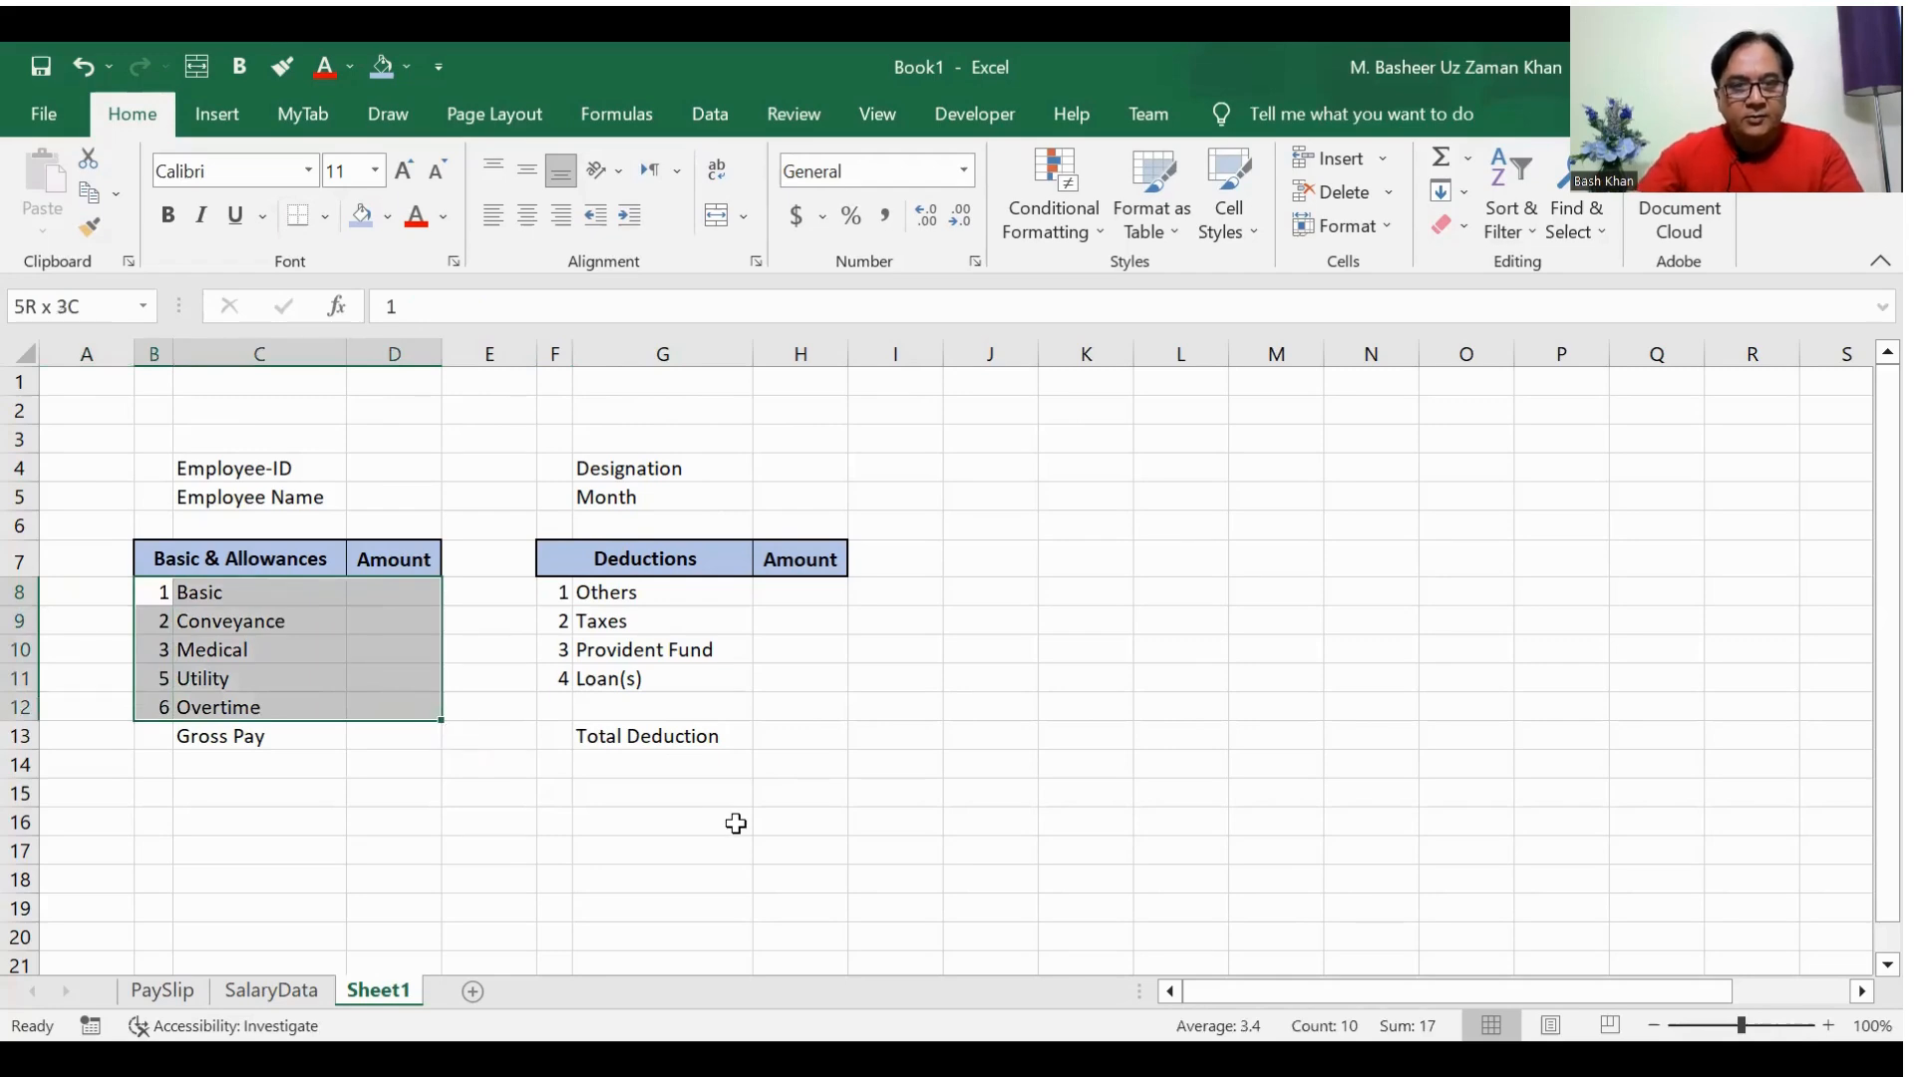
pyautogui.hotkey('ctrl', '1')
pyautogui.click(933, 286)
pyautogui.click(570, 443)
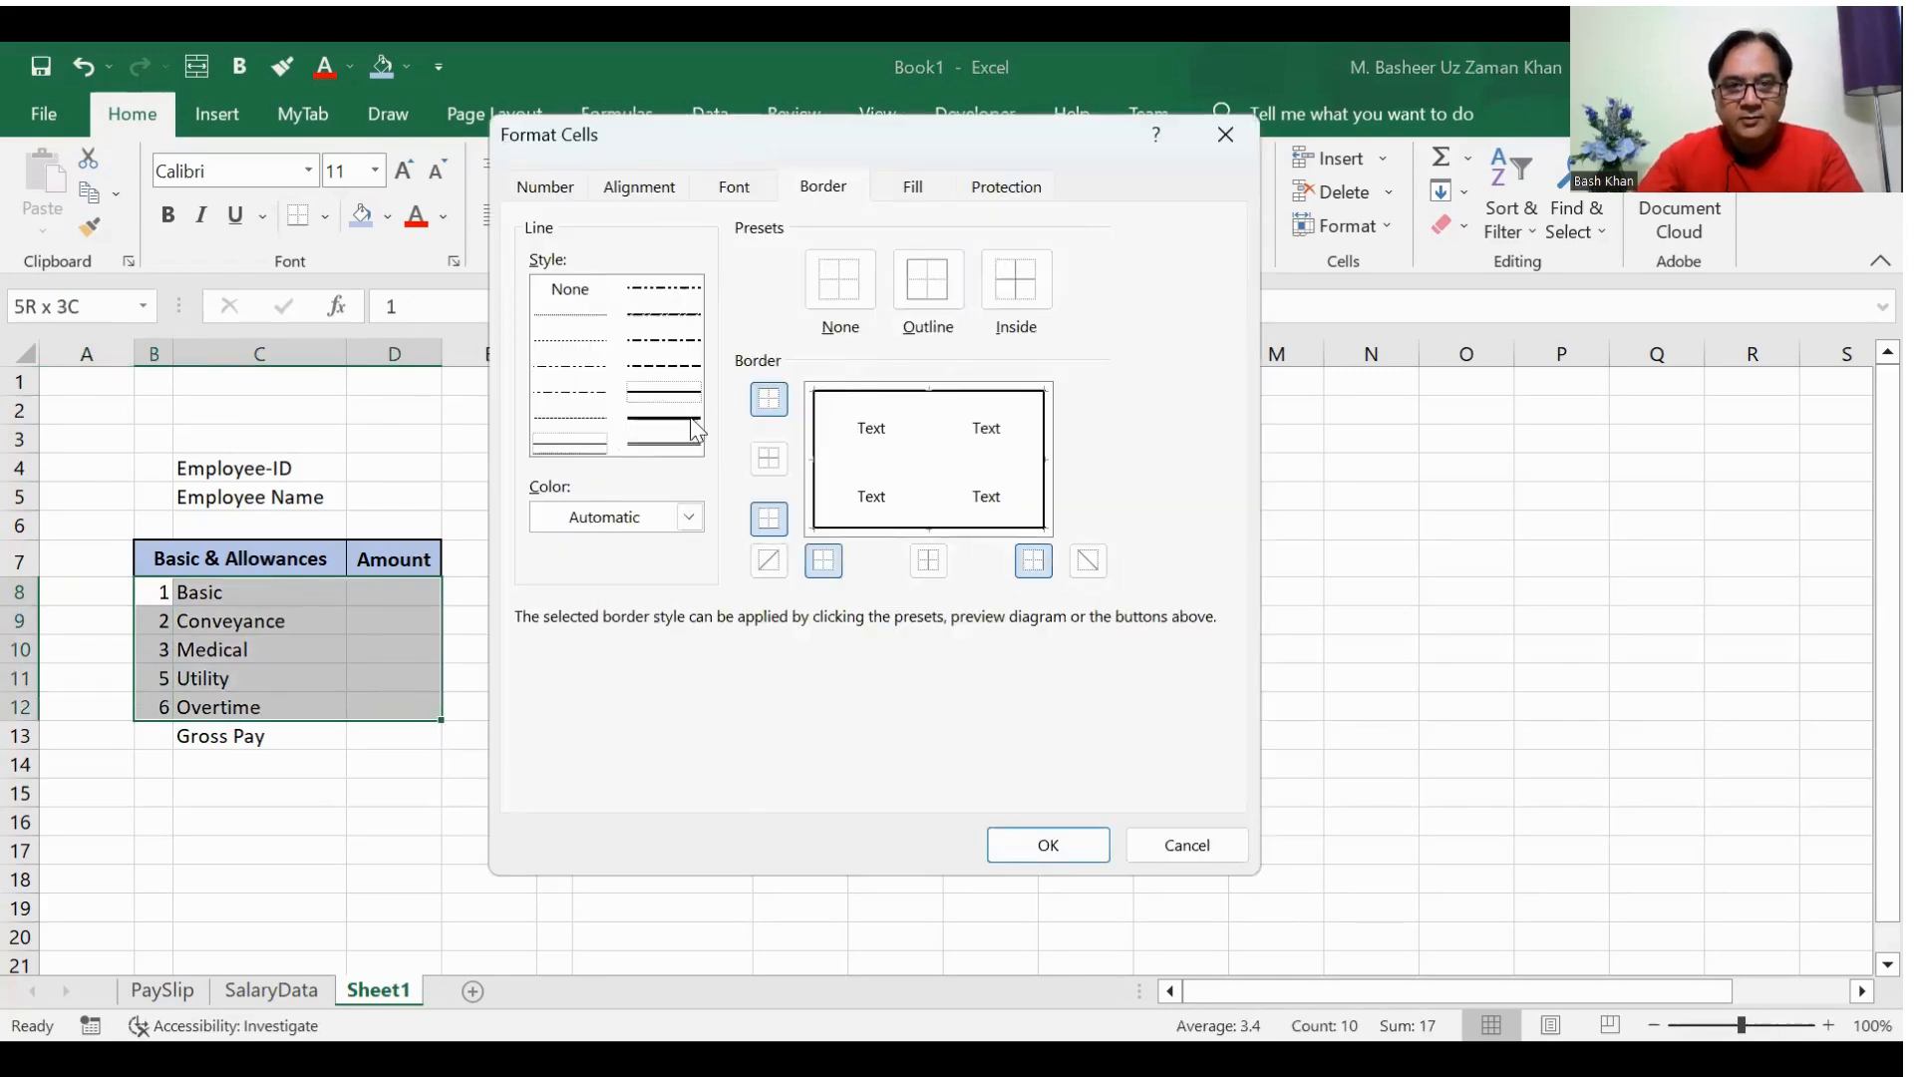
pyautogui.click(1016, 279)
pyautogui.click(1047, 847)
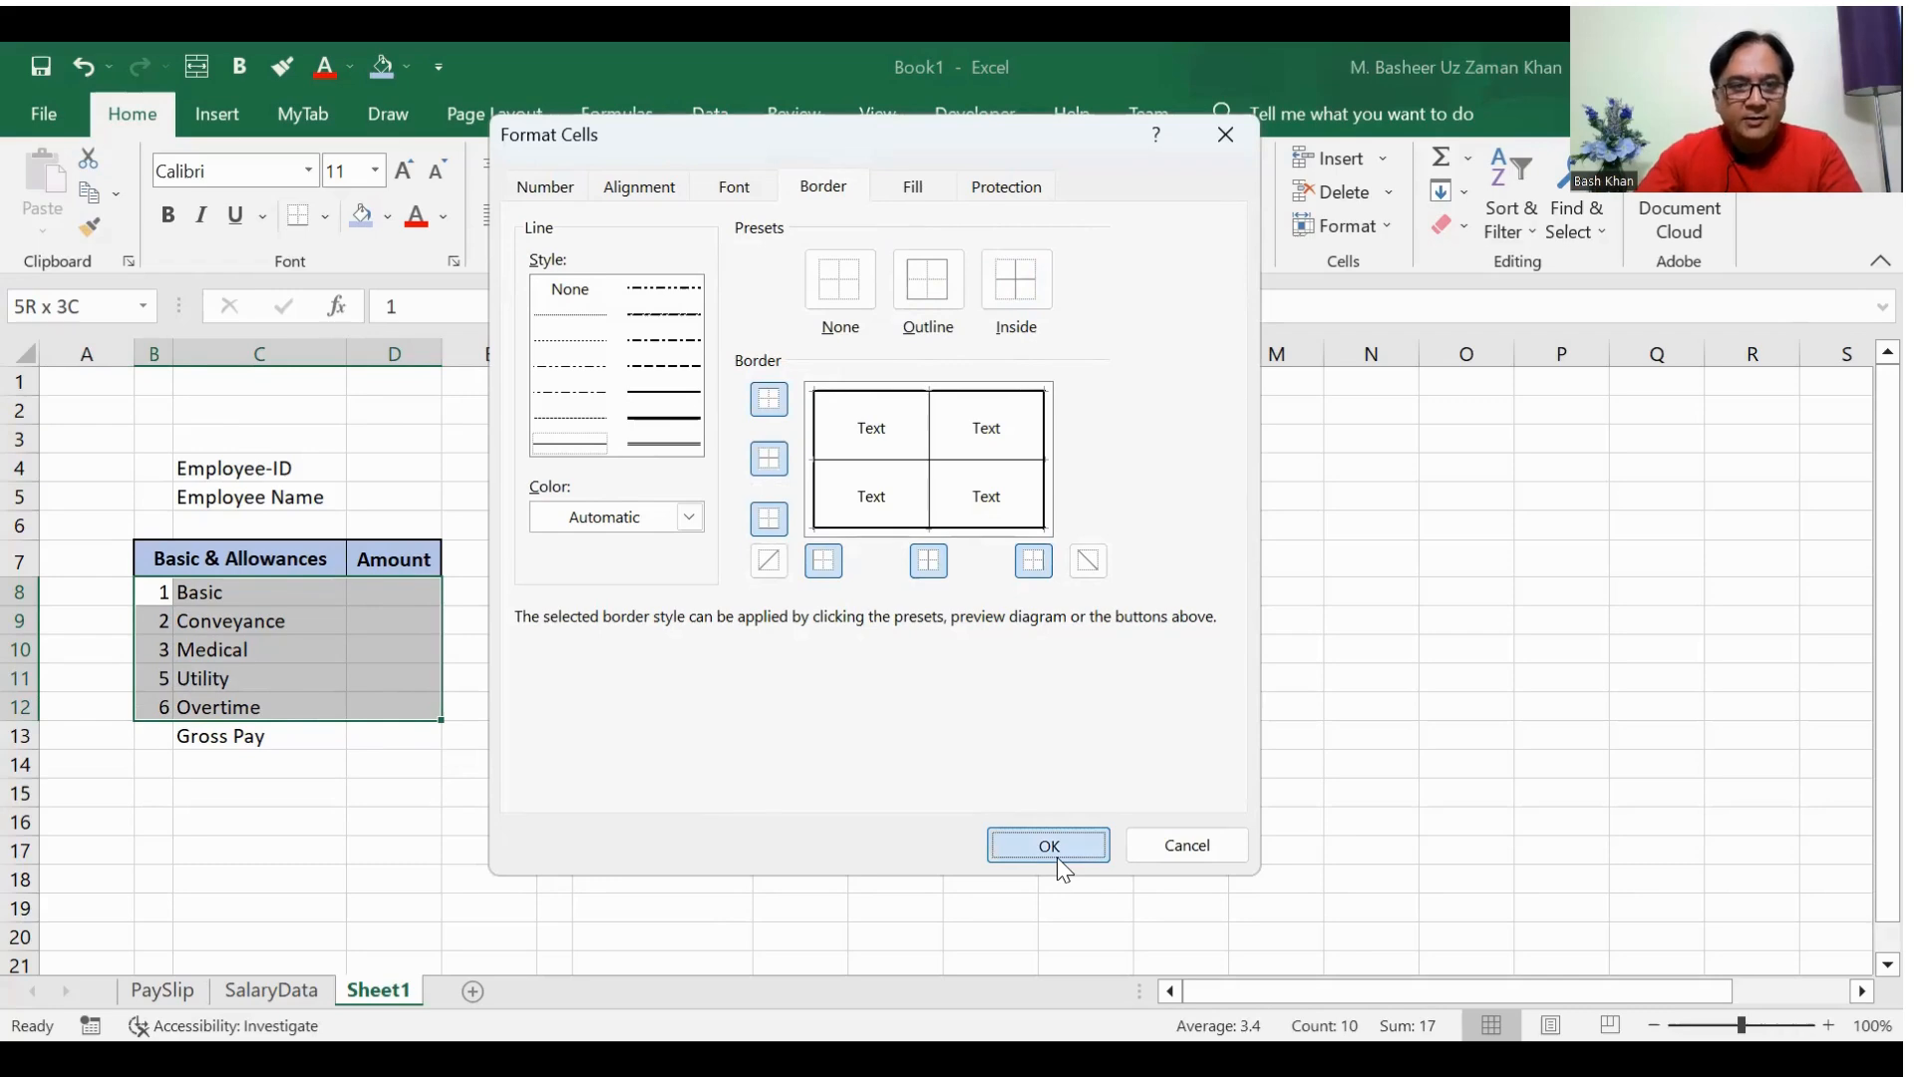
pyautogui.click(760, 845)
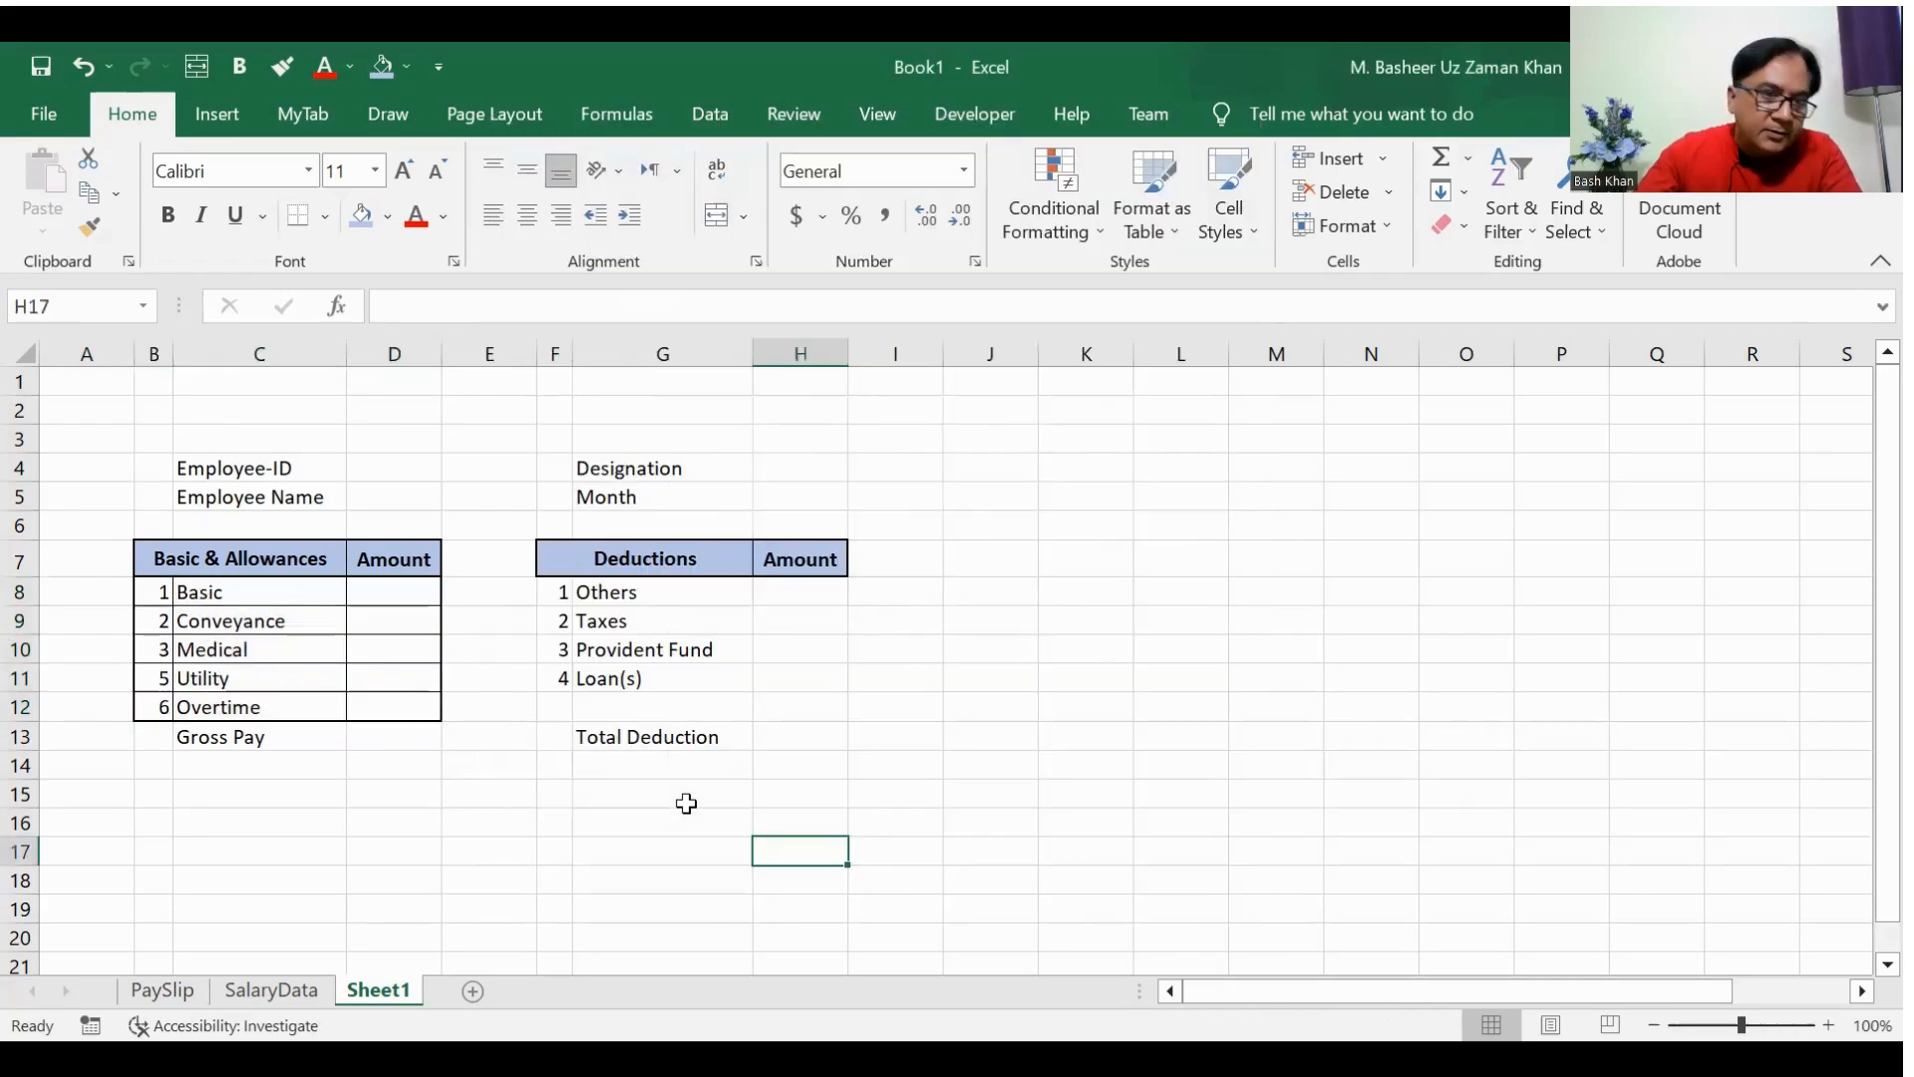
# Step: Enter =SUM(D8:D12) in D13 to calculate the Gross Pay amount
pyautogui.click(413, 739)
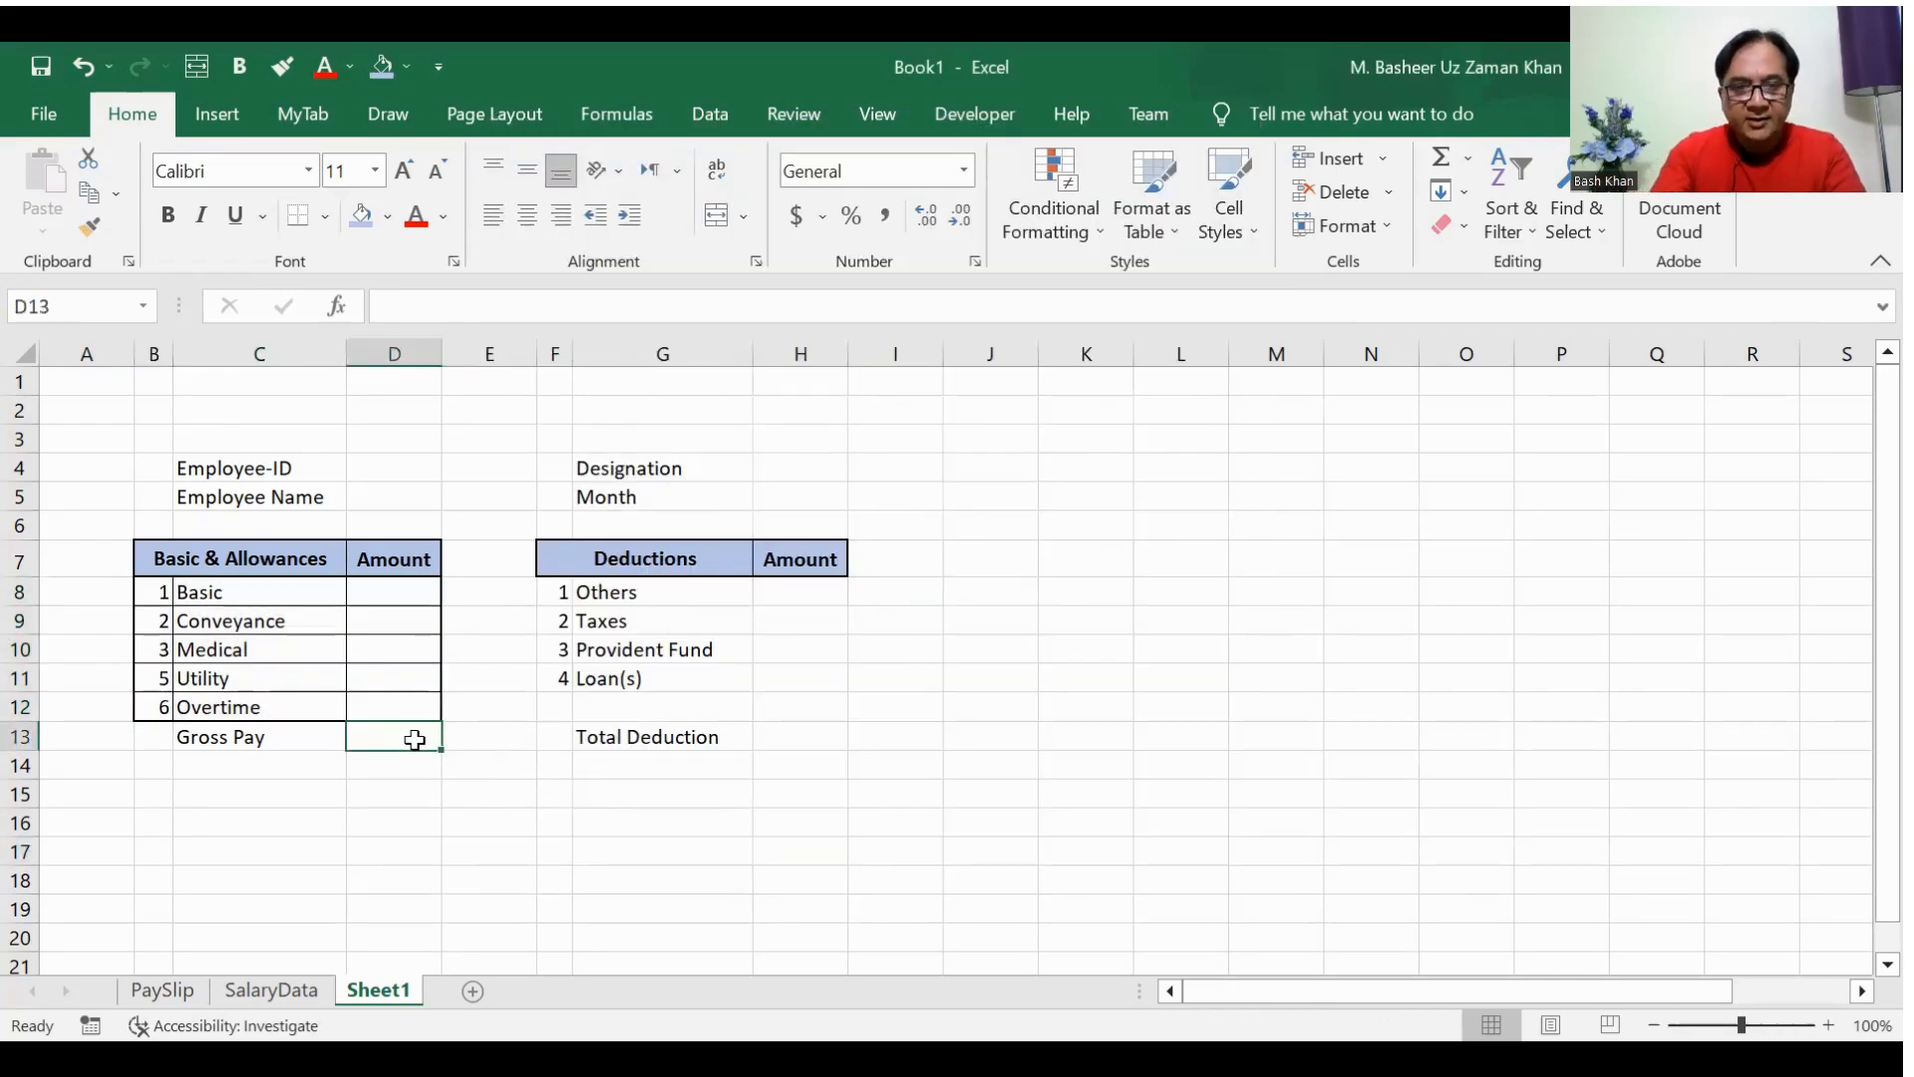
pyautogui.write('=')
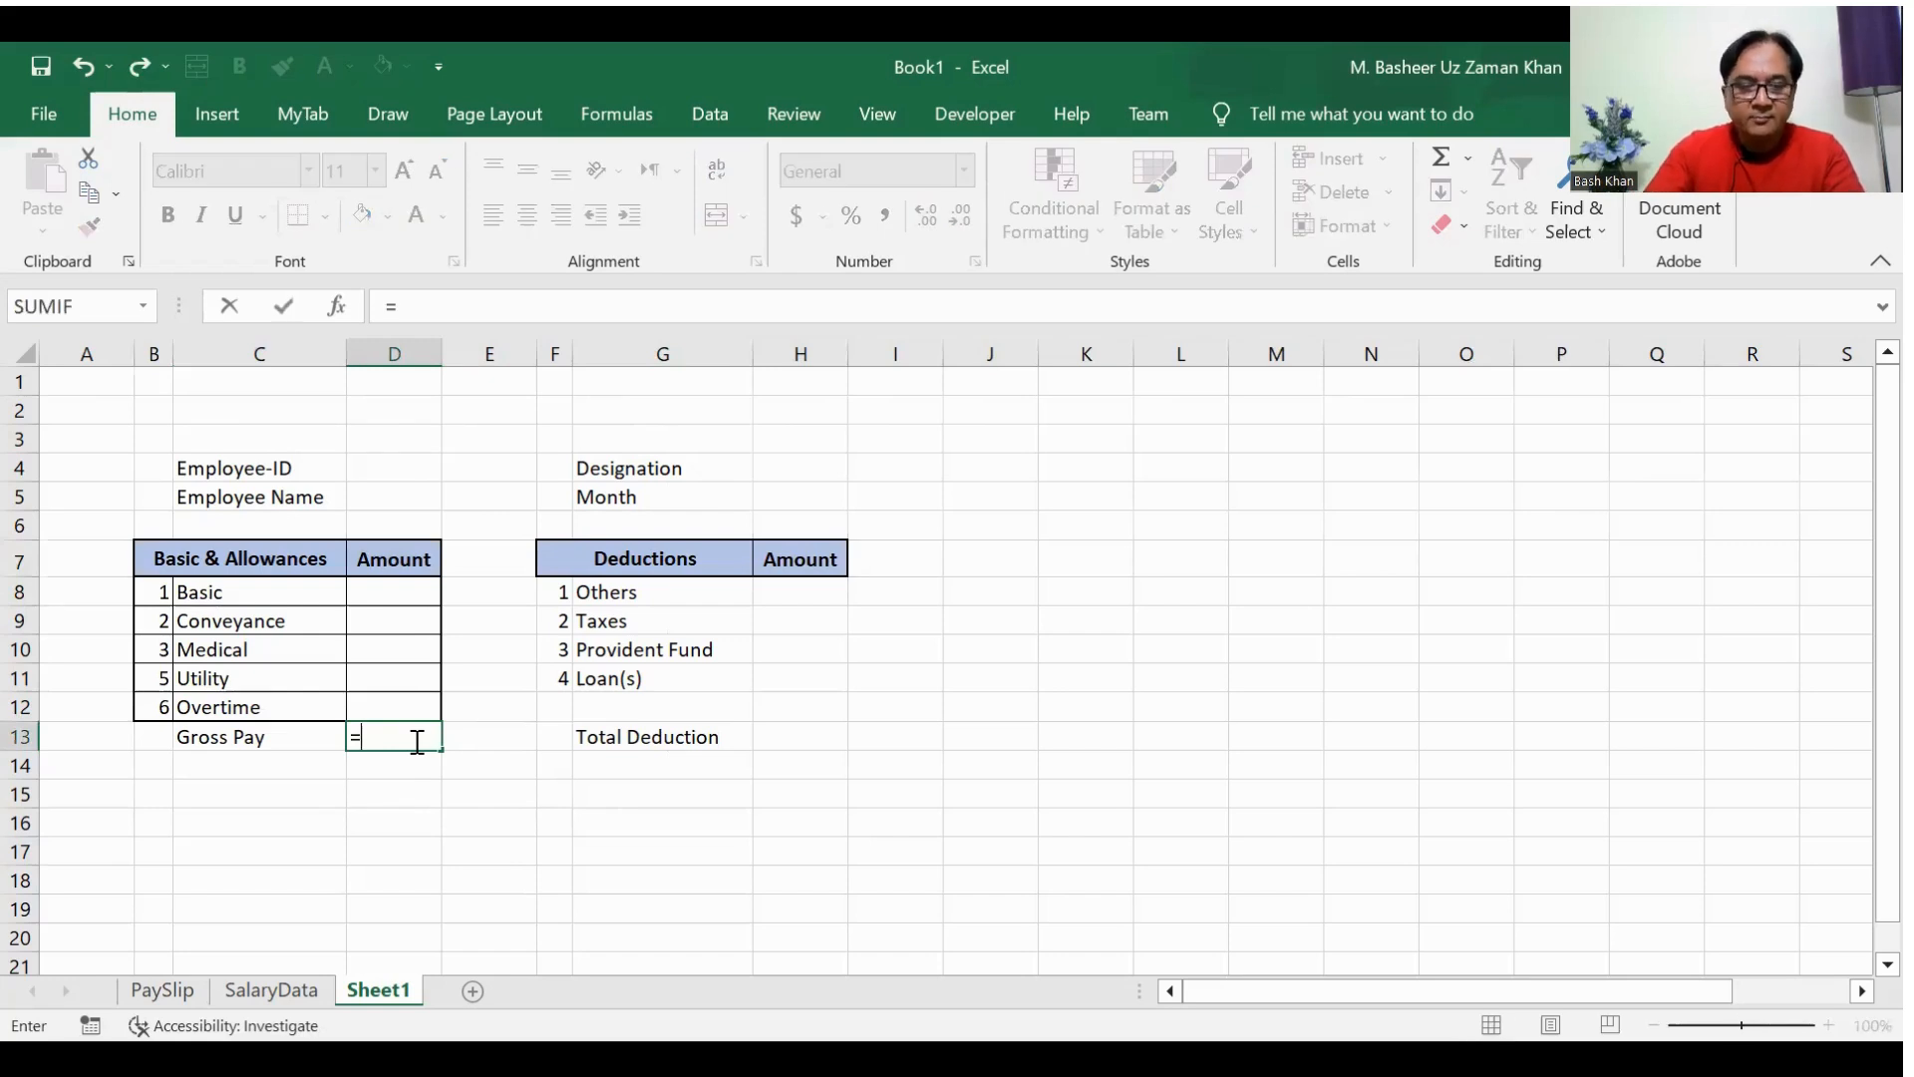
pyautogui.write('sum(')
pyautogui.press('Up')
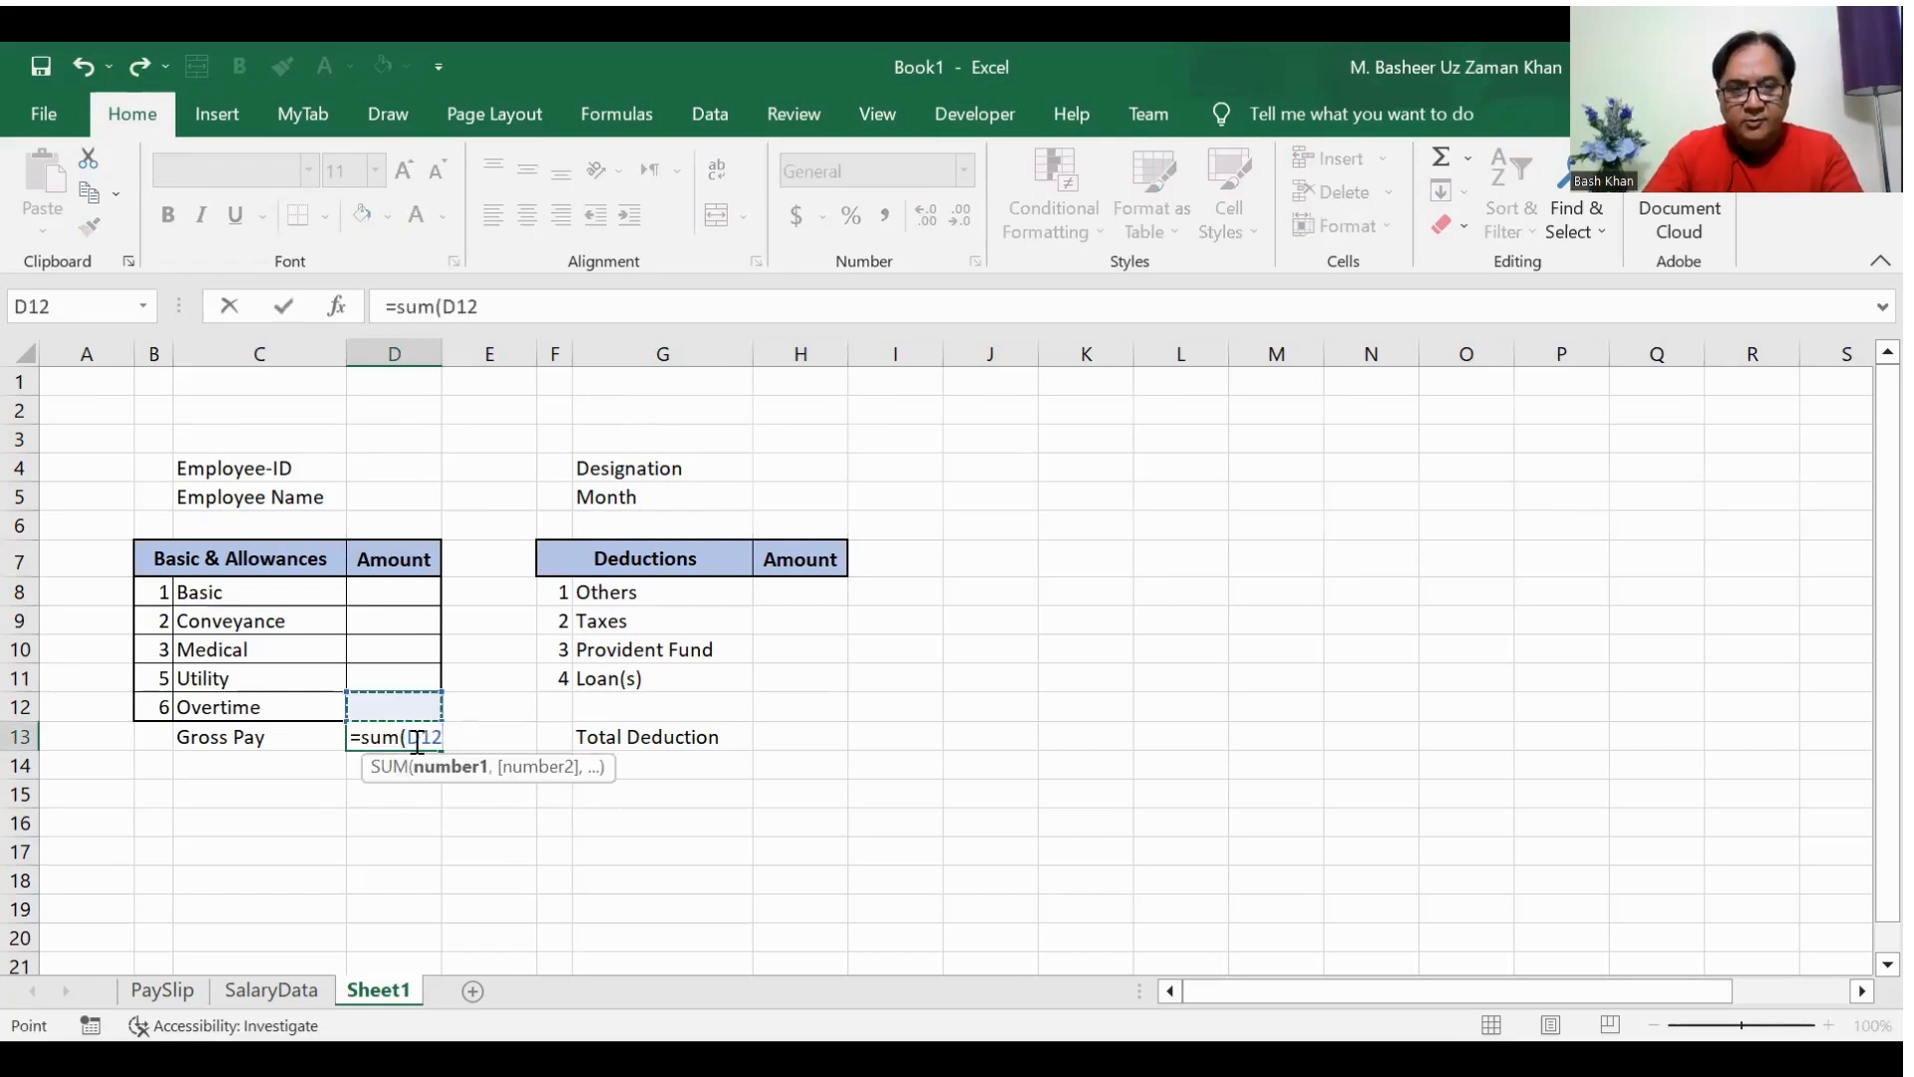
pyautogui.hotkey('shift', 'Up')
pyautogui.hotkey('shift', 'Up')
pyautogui.hotkey('shift', 'Up')
pyautogui.hotkey('shift', 'Up')
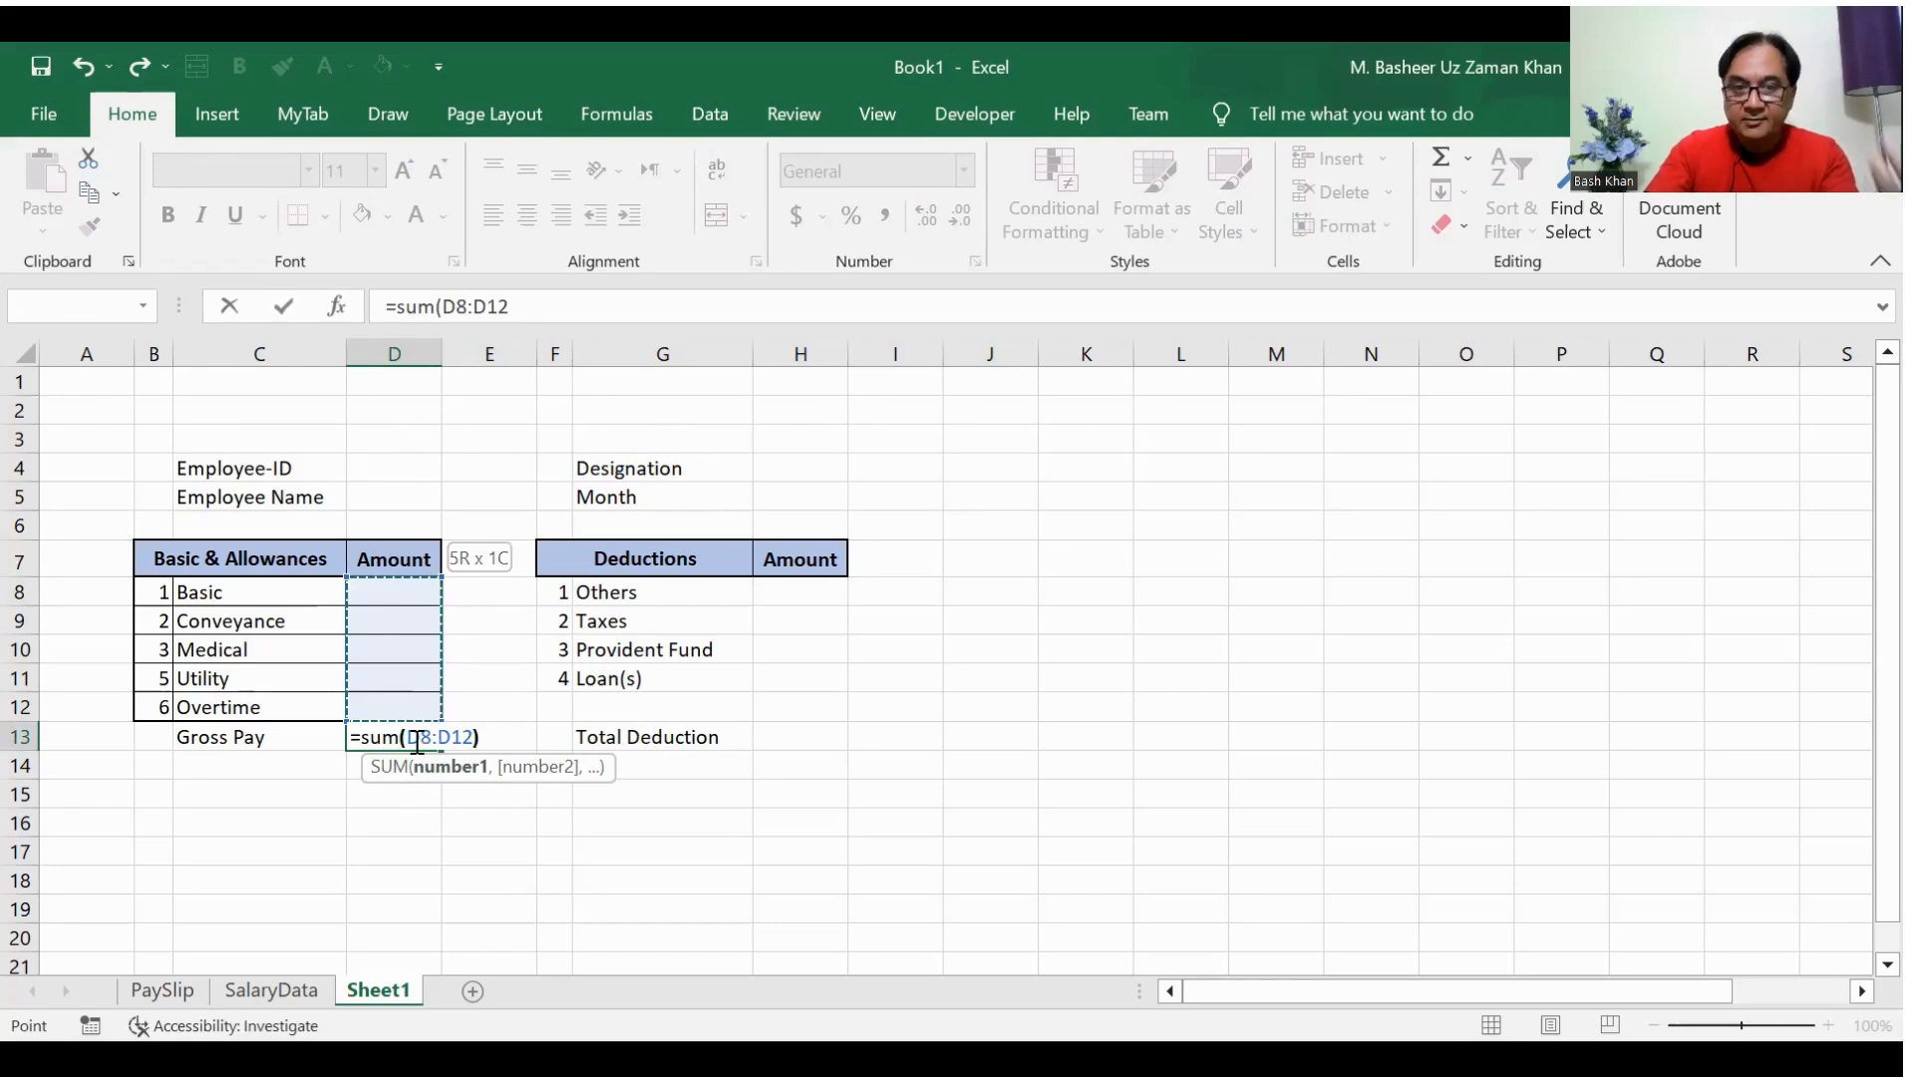
pyautogui.write(')')
pyautogui.press('Return')
# Step: Apply a medium solid outline border to the Gross Pay amount in D13
pyautogui.click(415, 738)
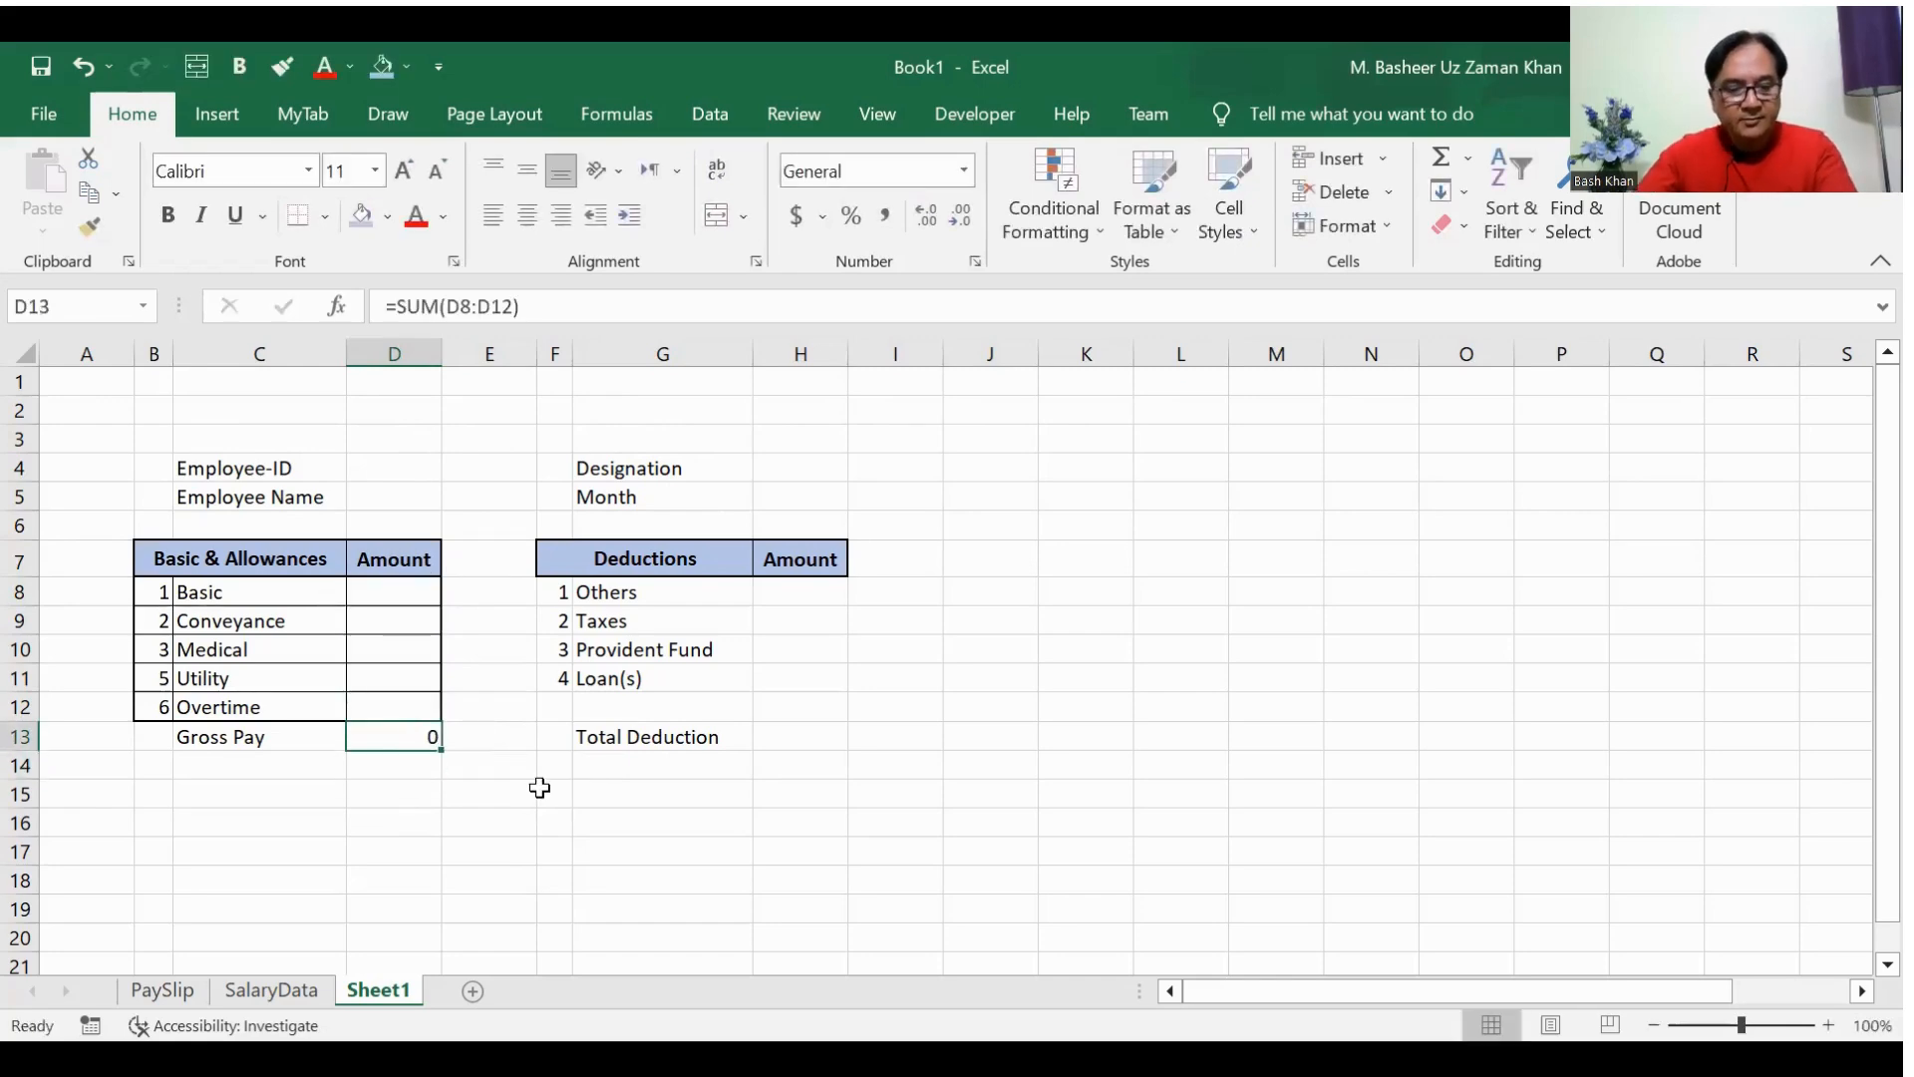
pyautogui.hotkey('ctrl', '1')
pyautogui.click(930, 311)
pyautogui.click(1042, 843)
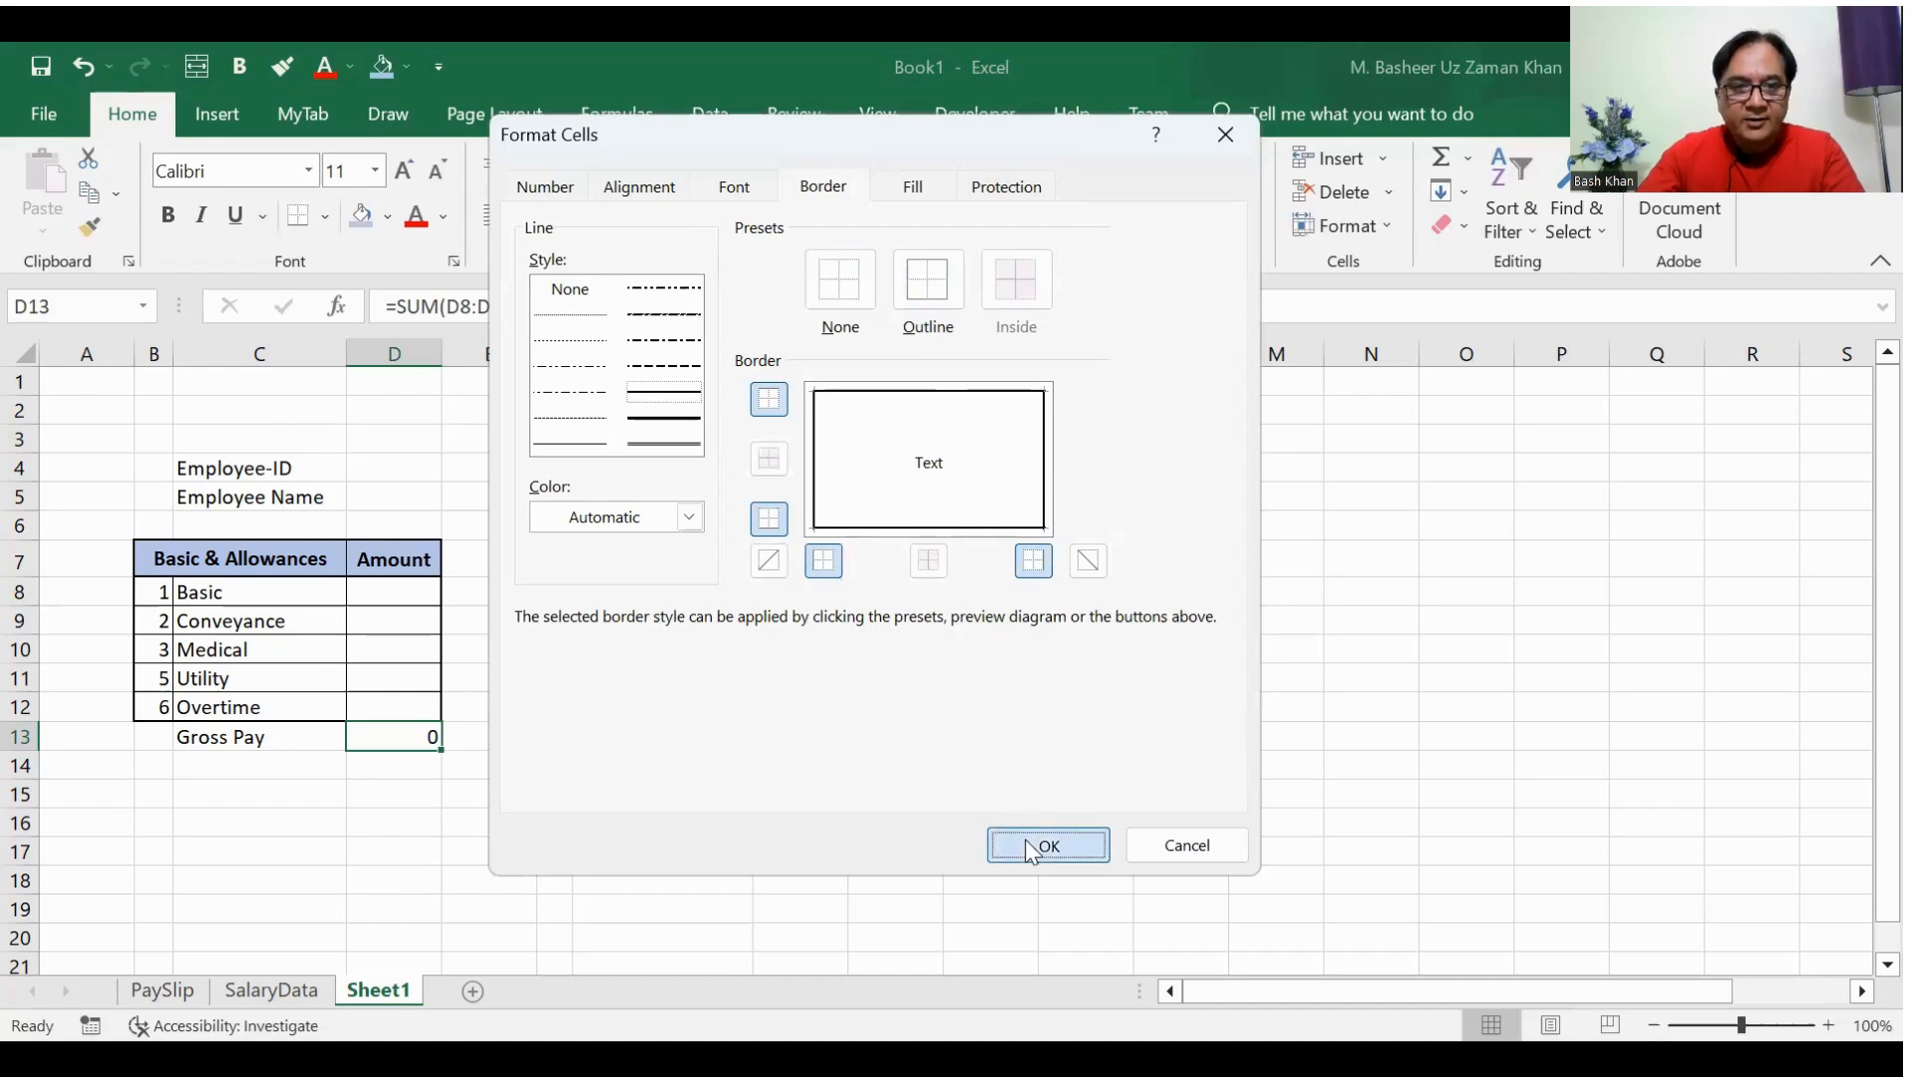
pyautogui.click(460, 818)
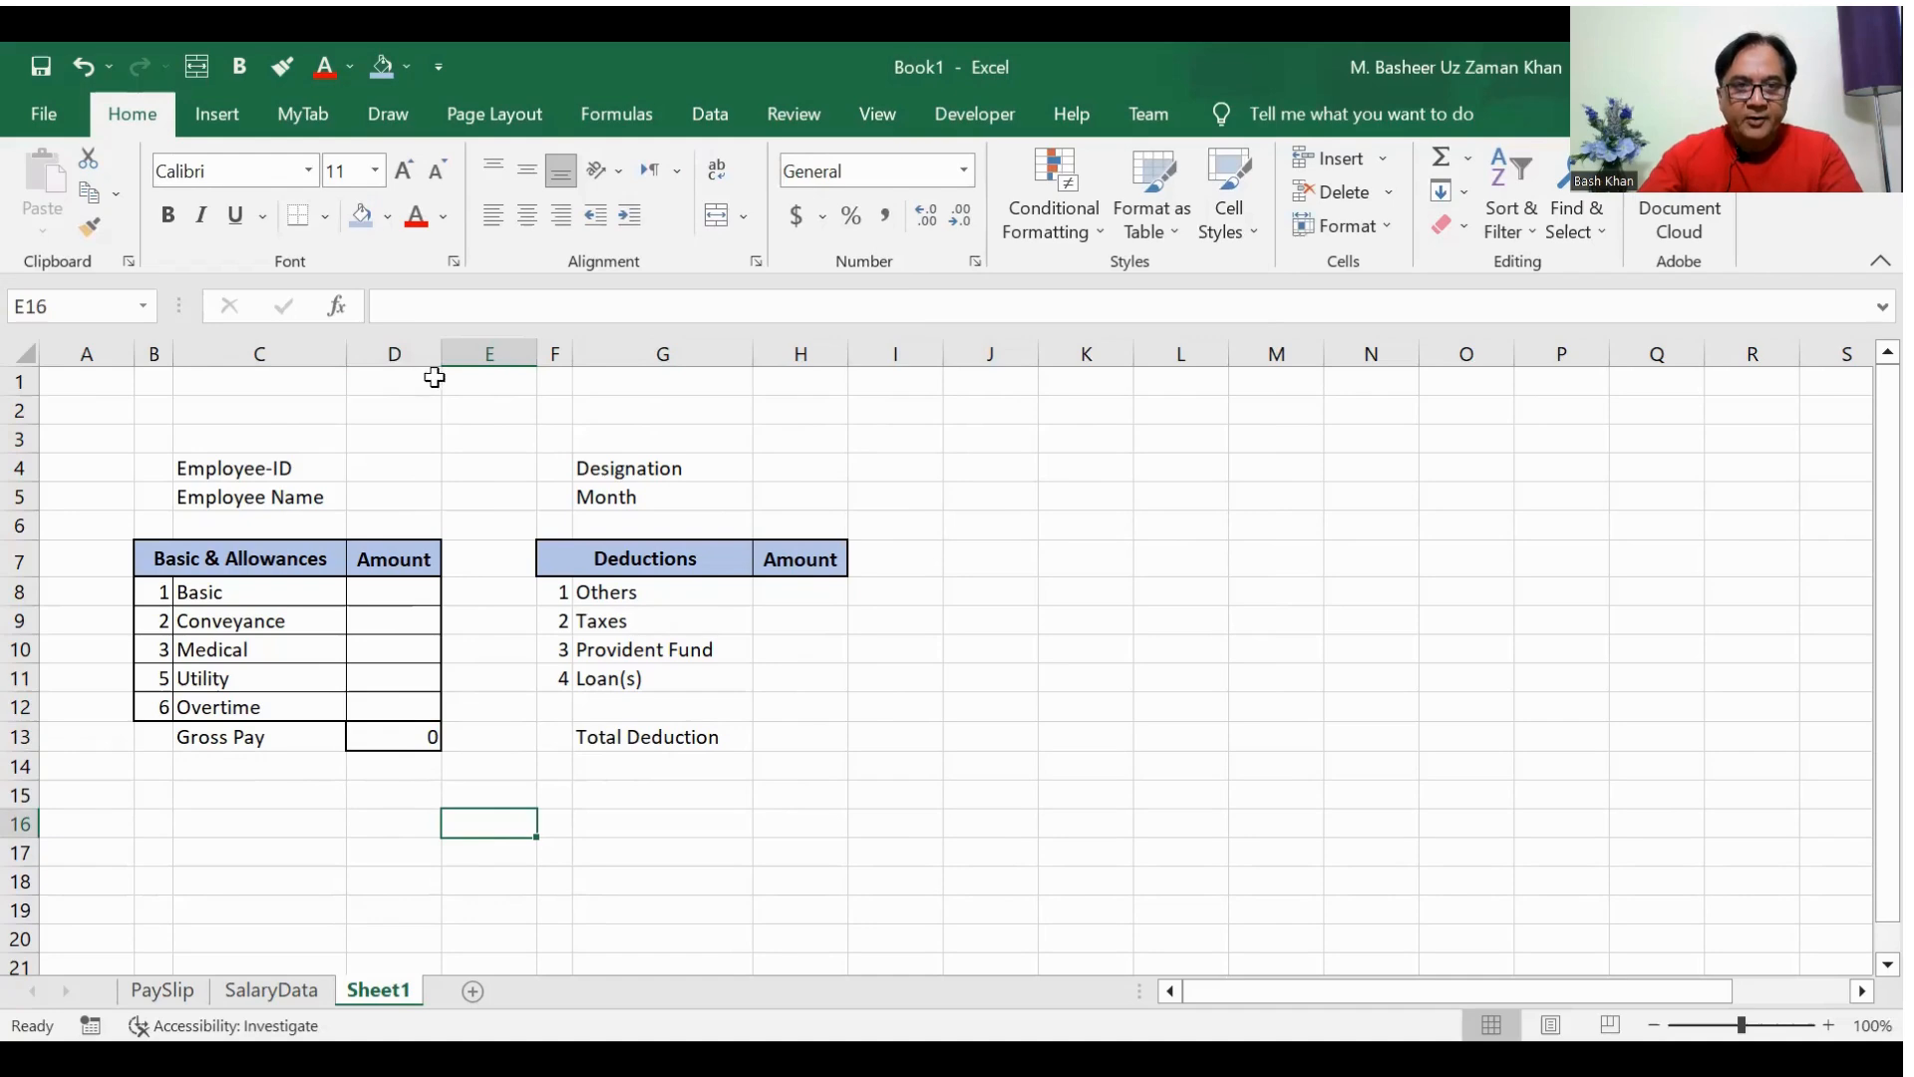
# Step: Adjust the table column widths by widening columns C, D, G and H and narrowing the spacer column E
pyautogui.moveTo(449, 352); pyautogui.dragTo(468, 352)
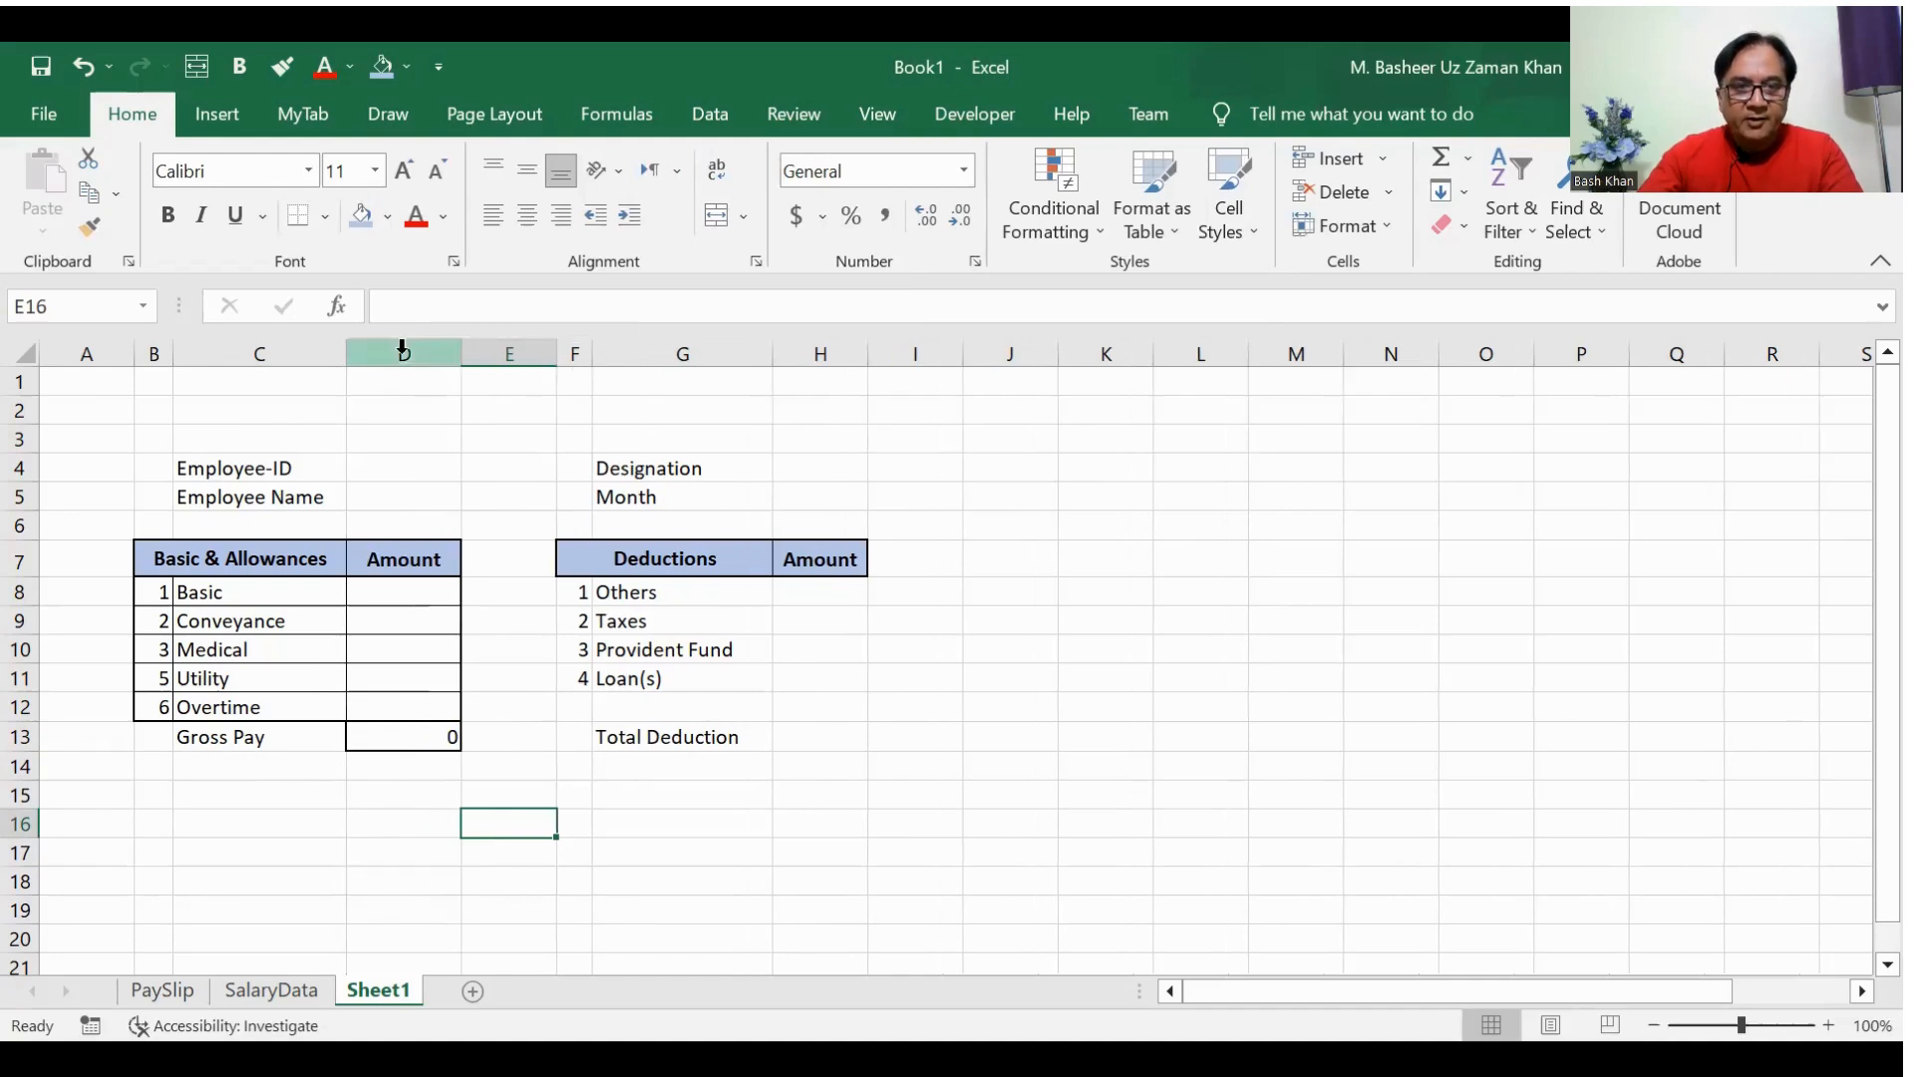
pyautogui.moveTo(342, 352); pyautogui.dragTo(352, 352)
pyautogui.moveTo(566, 354); pyautogui.dragTo(497, 362)
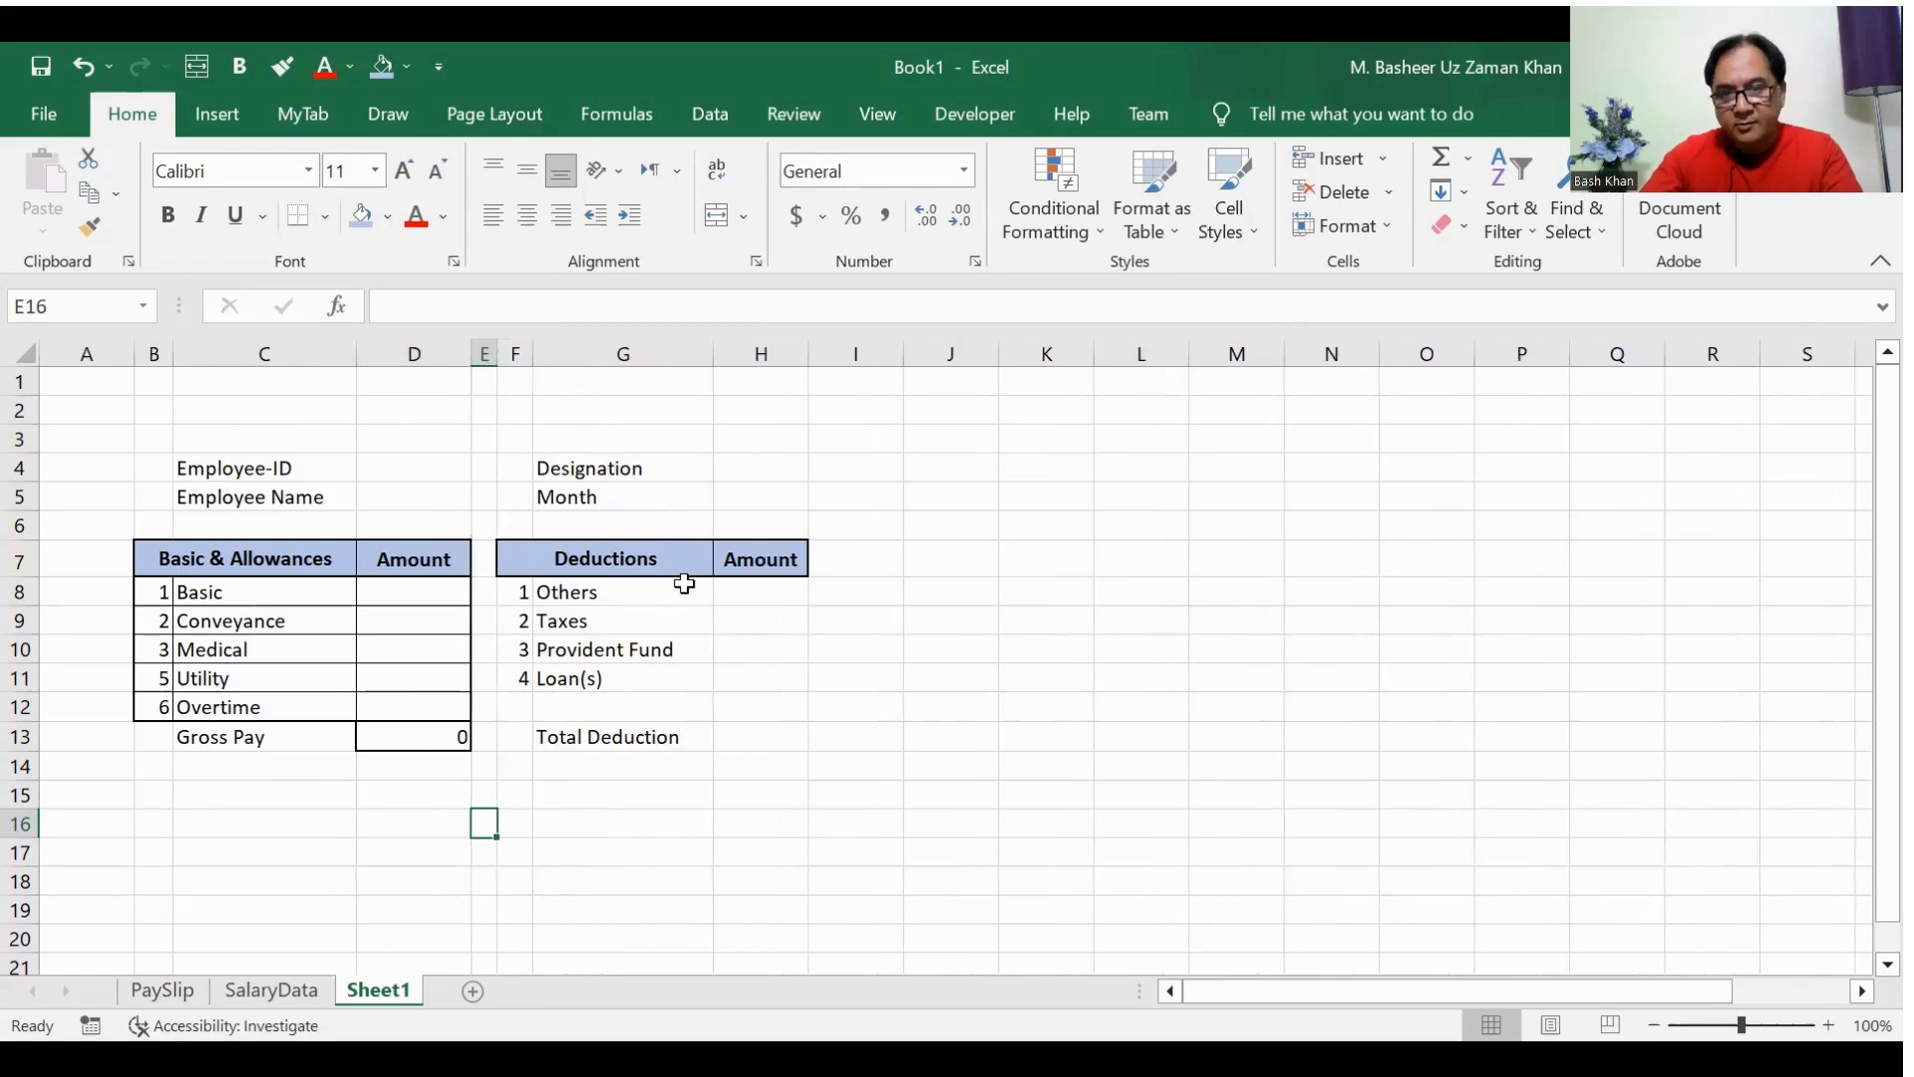
pyautogui.moveTo(709, 352); pyautogui.dragTo(737, 354)
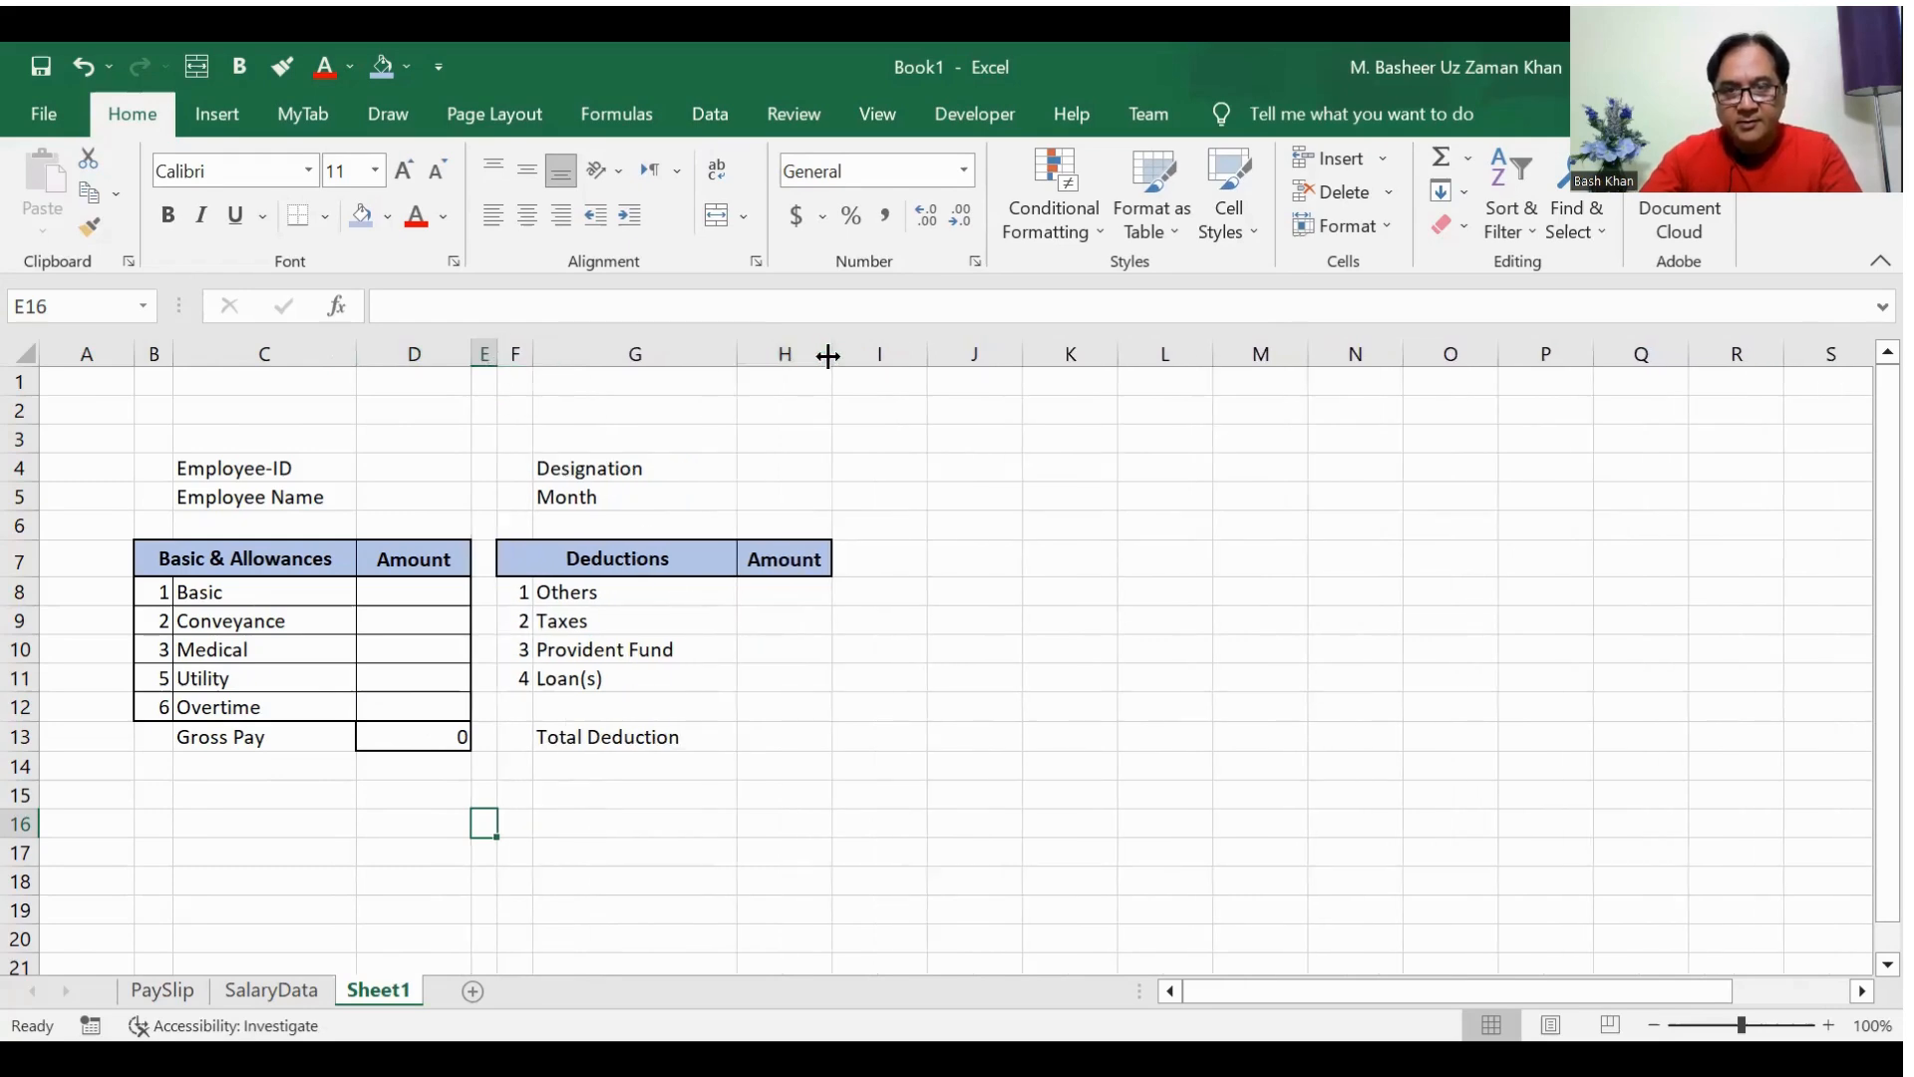
# Step: Give the deduction rows F8:H12 a medium solid outline border and thin solid inside borders
pyautogui.moveTo(520, 594); pyautogui.dragTo(780, 718)
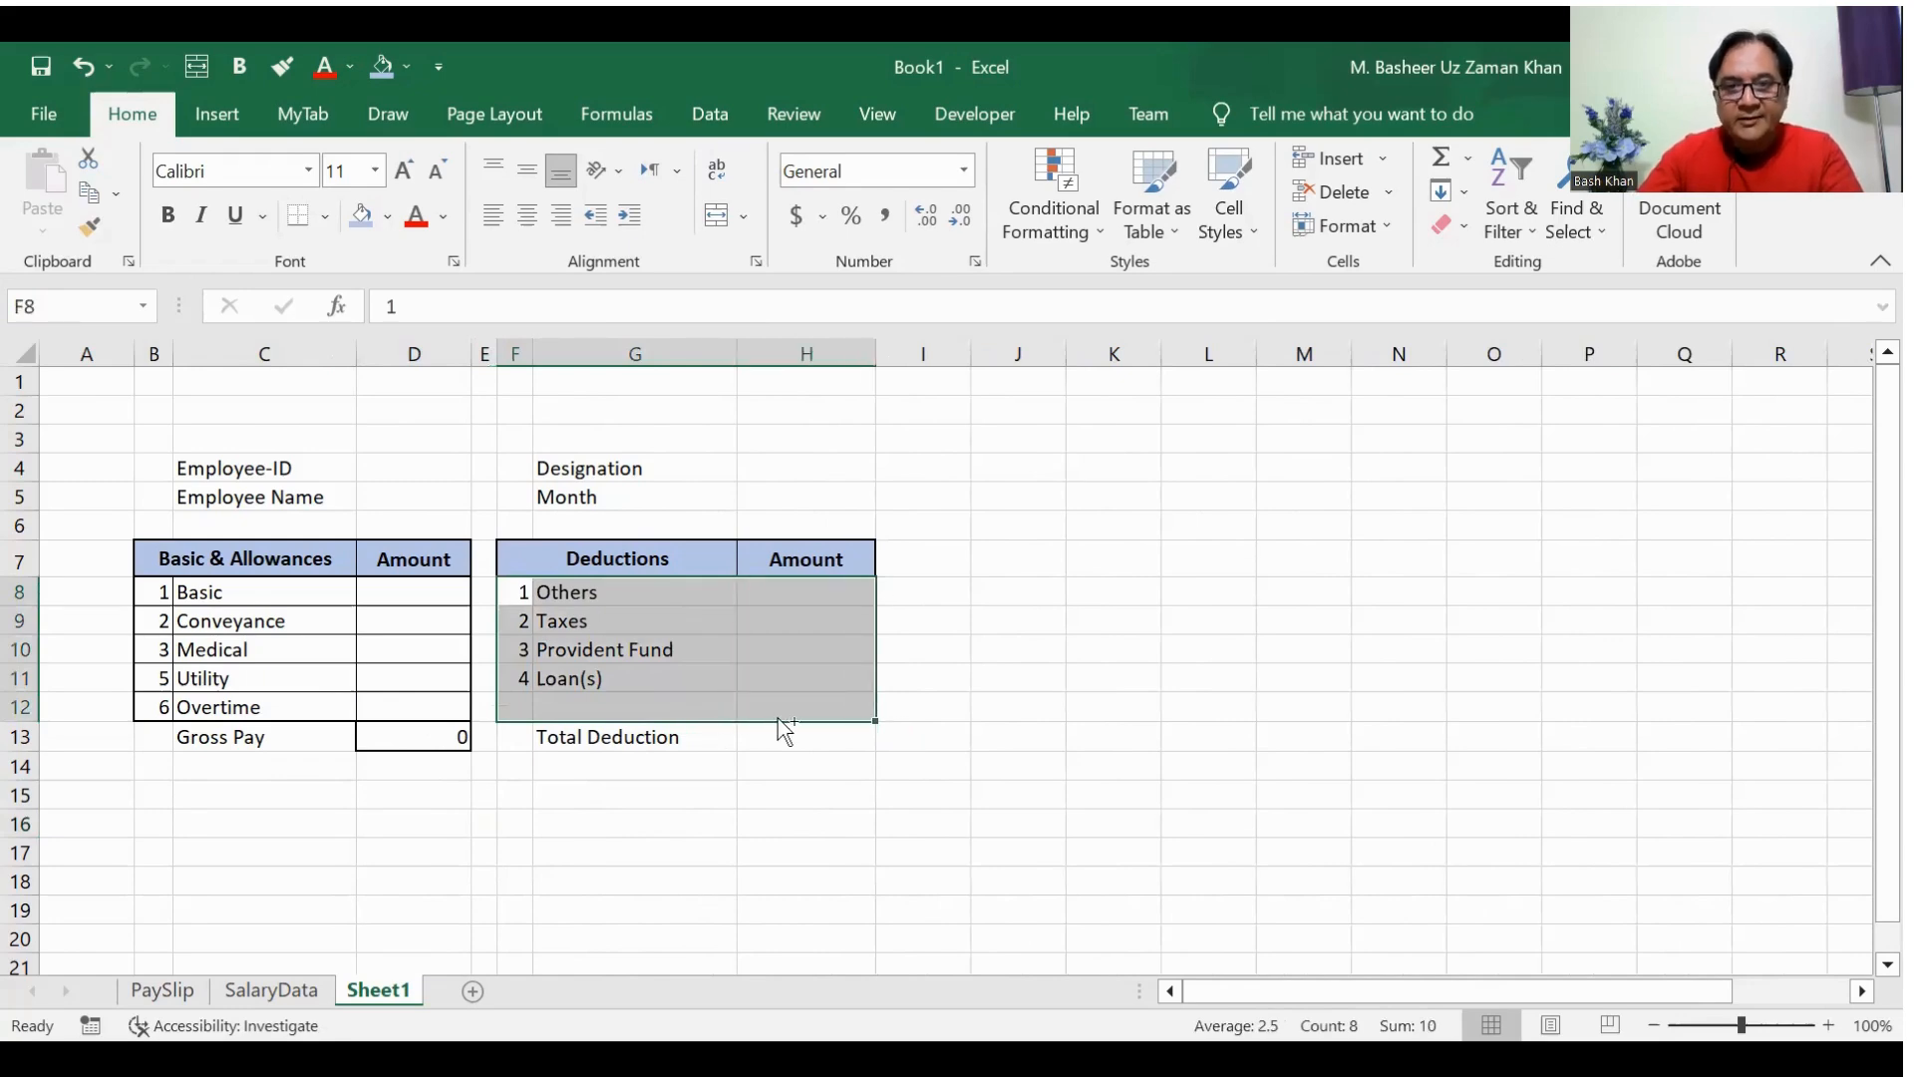
pyautogui.hotkey('ctrl', '1')
pyautogui.click(928, 282)
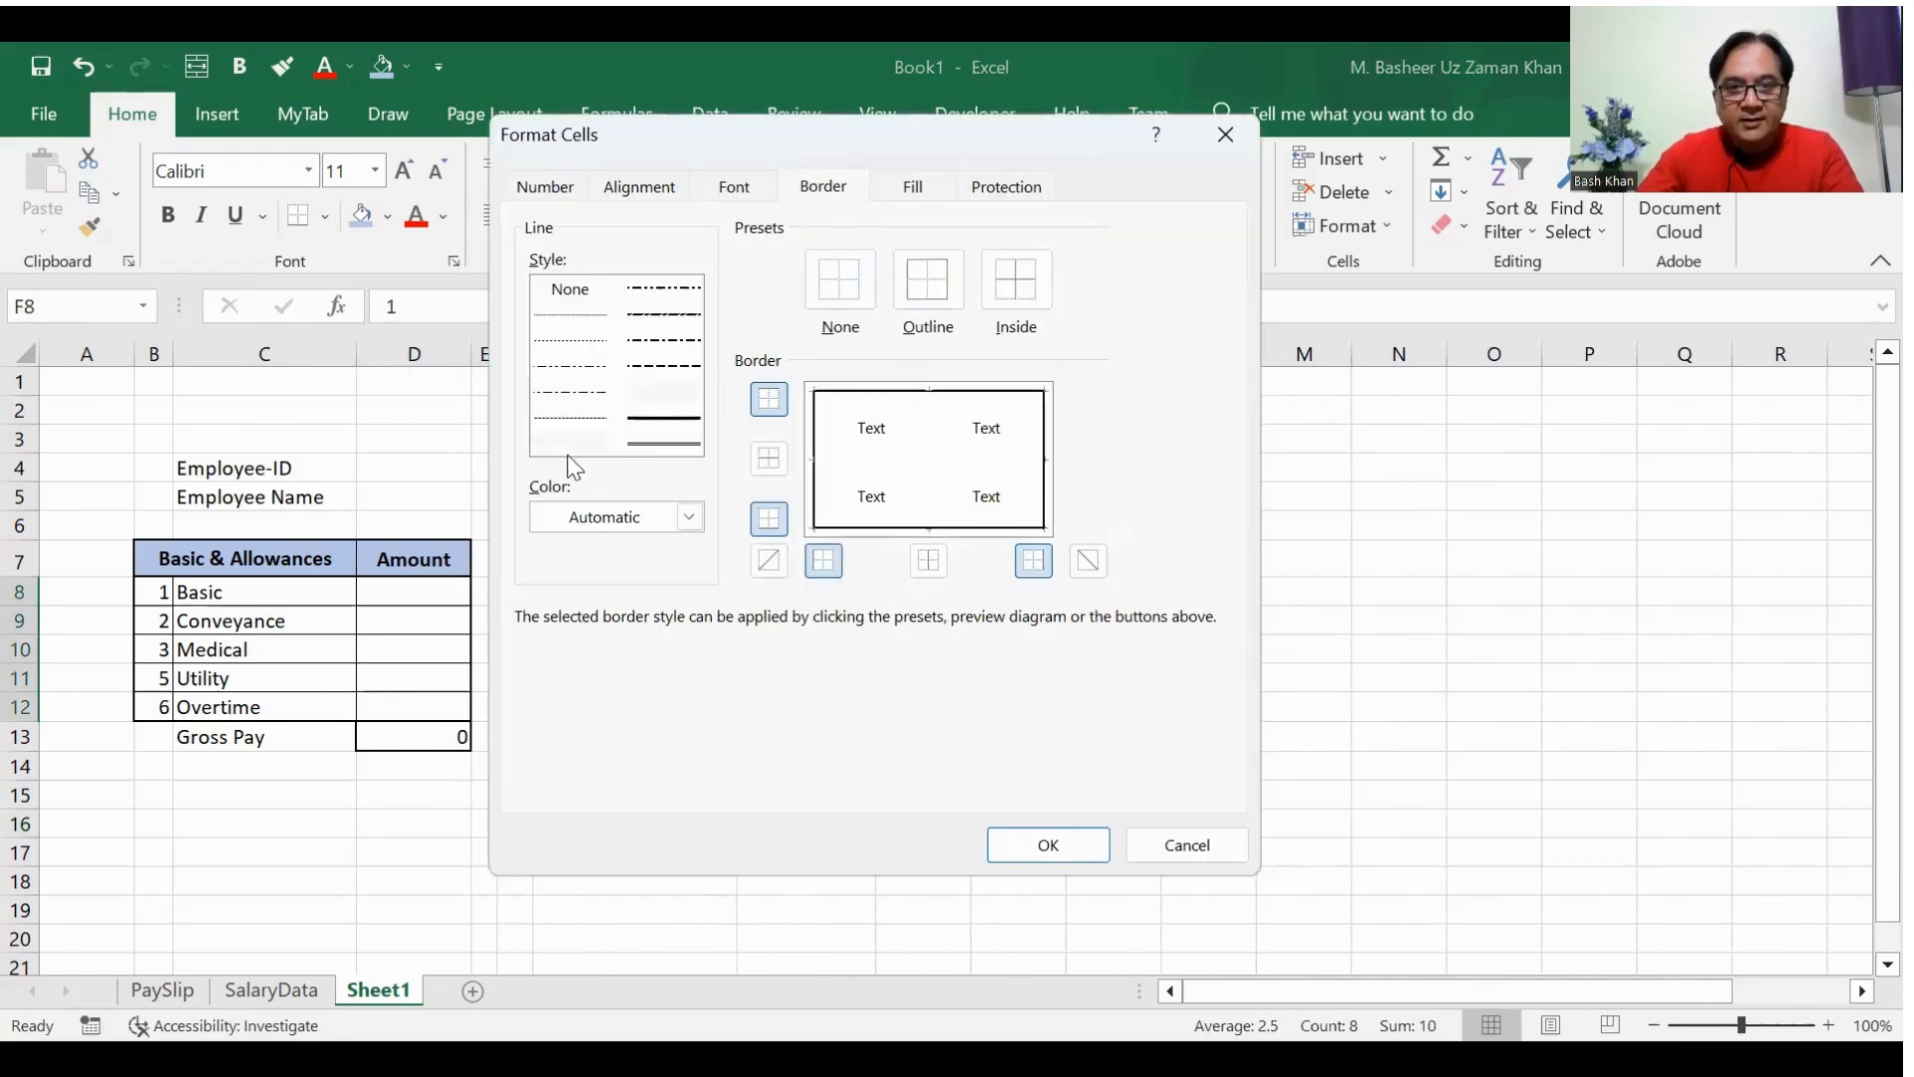
pyautogui.click(1016, 279)
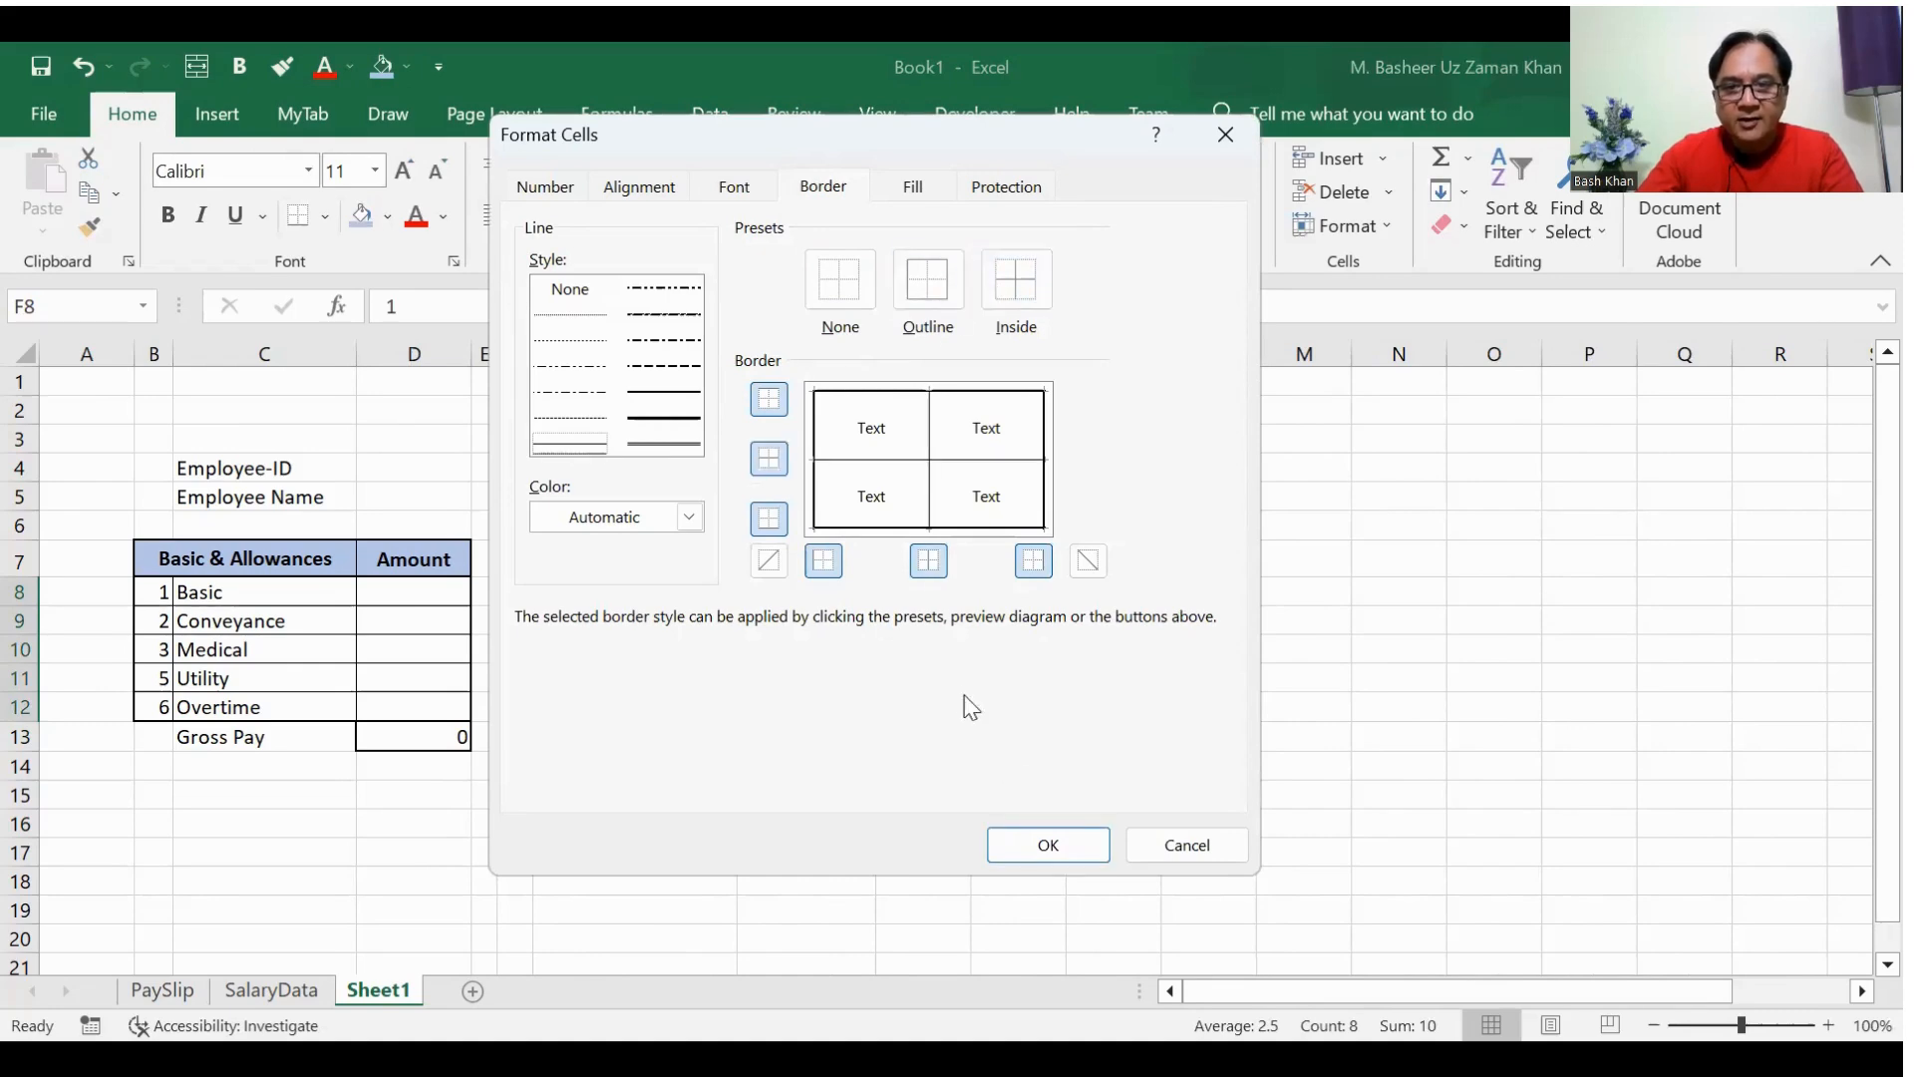
pyautogui.click(1032, 849)
pyautogui.click(912, 876)
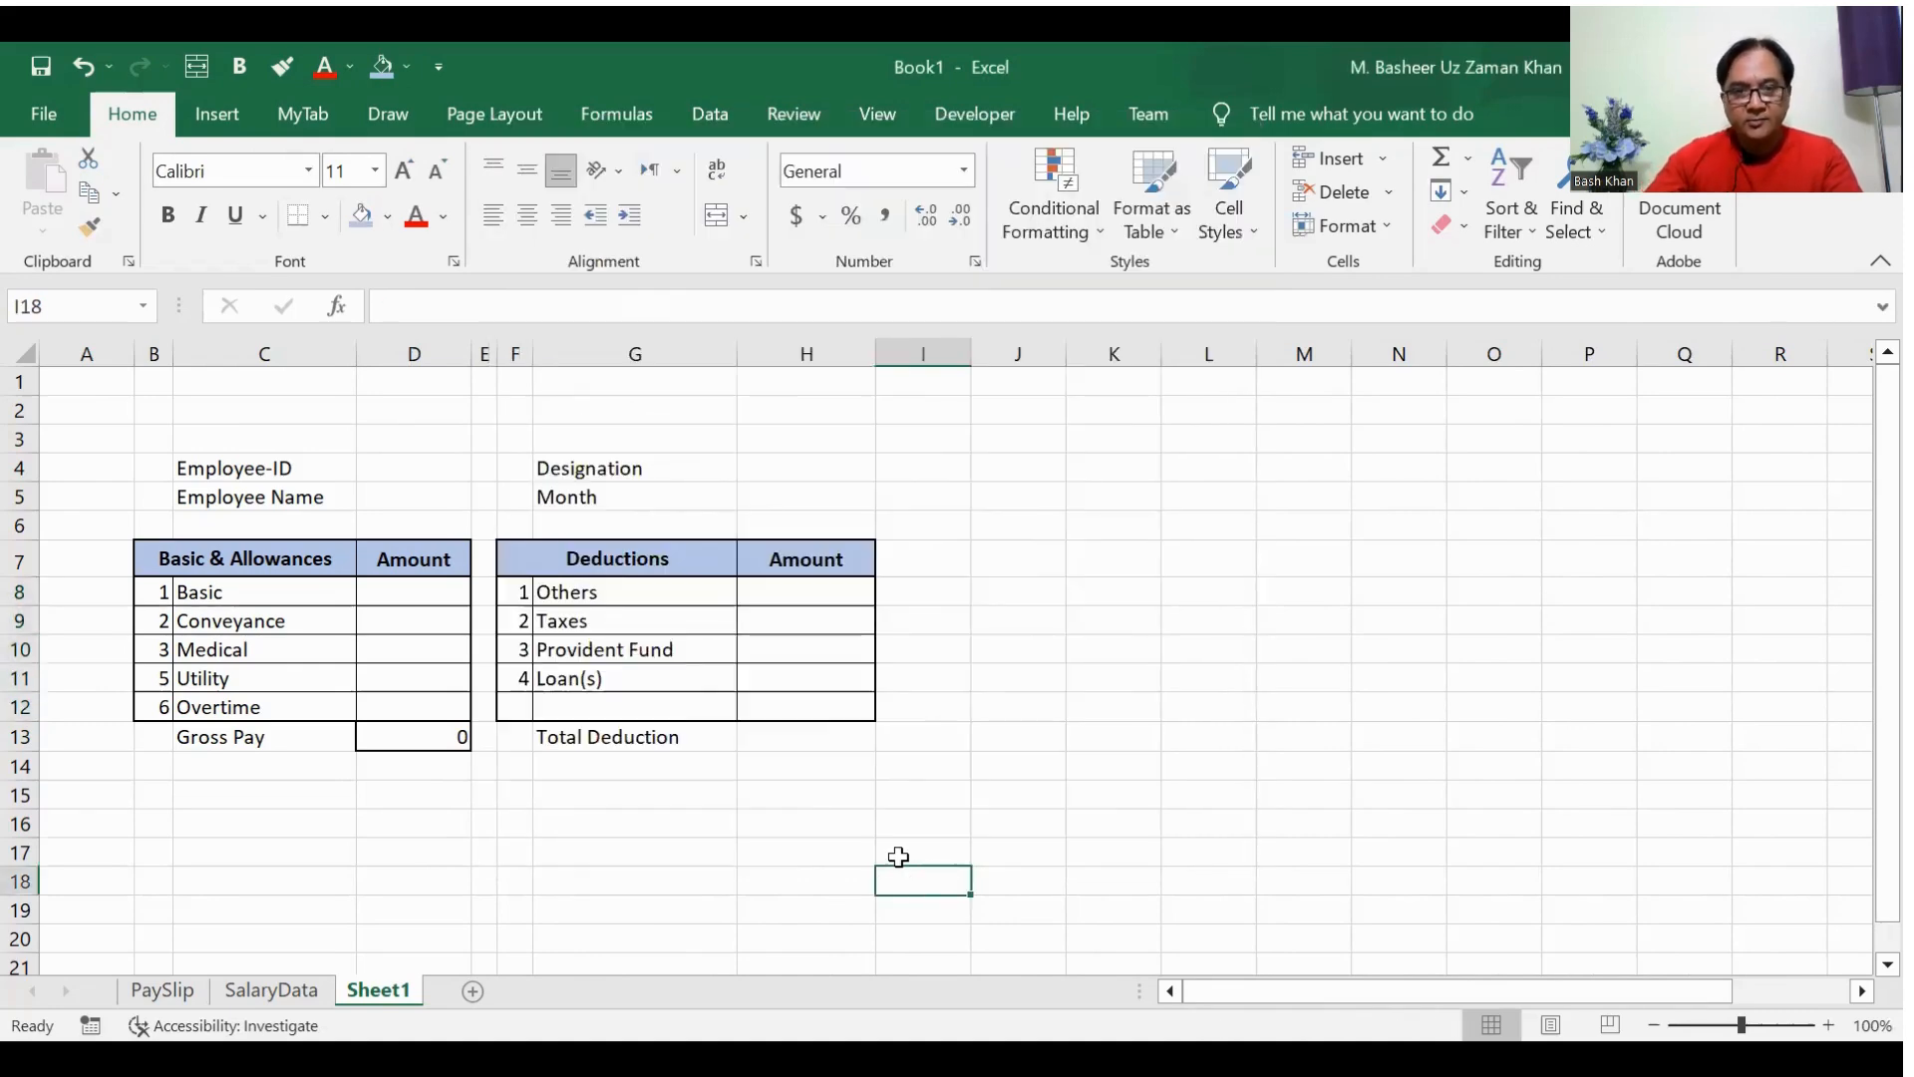
# Step: Copy the bordered Gross Pay sum formula from D13 into H13 for Total Deduction
pyautogui.click(419, 738)
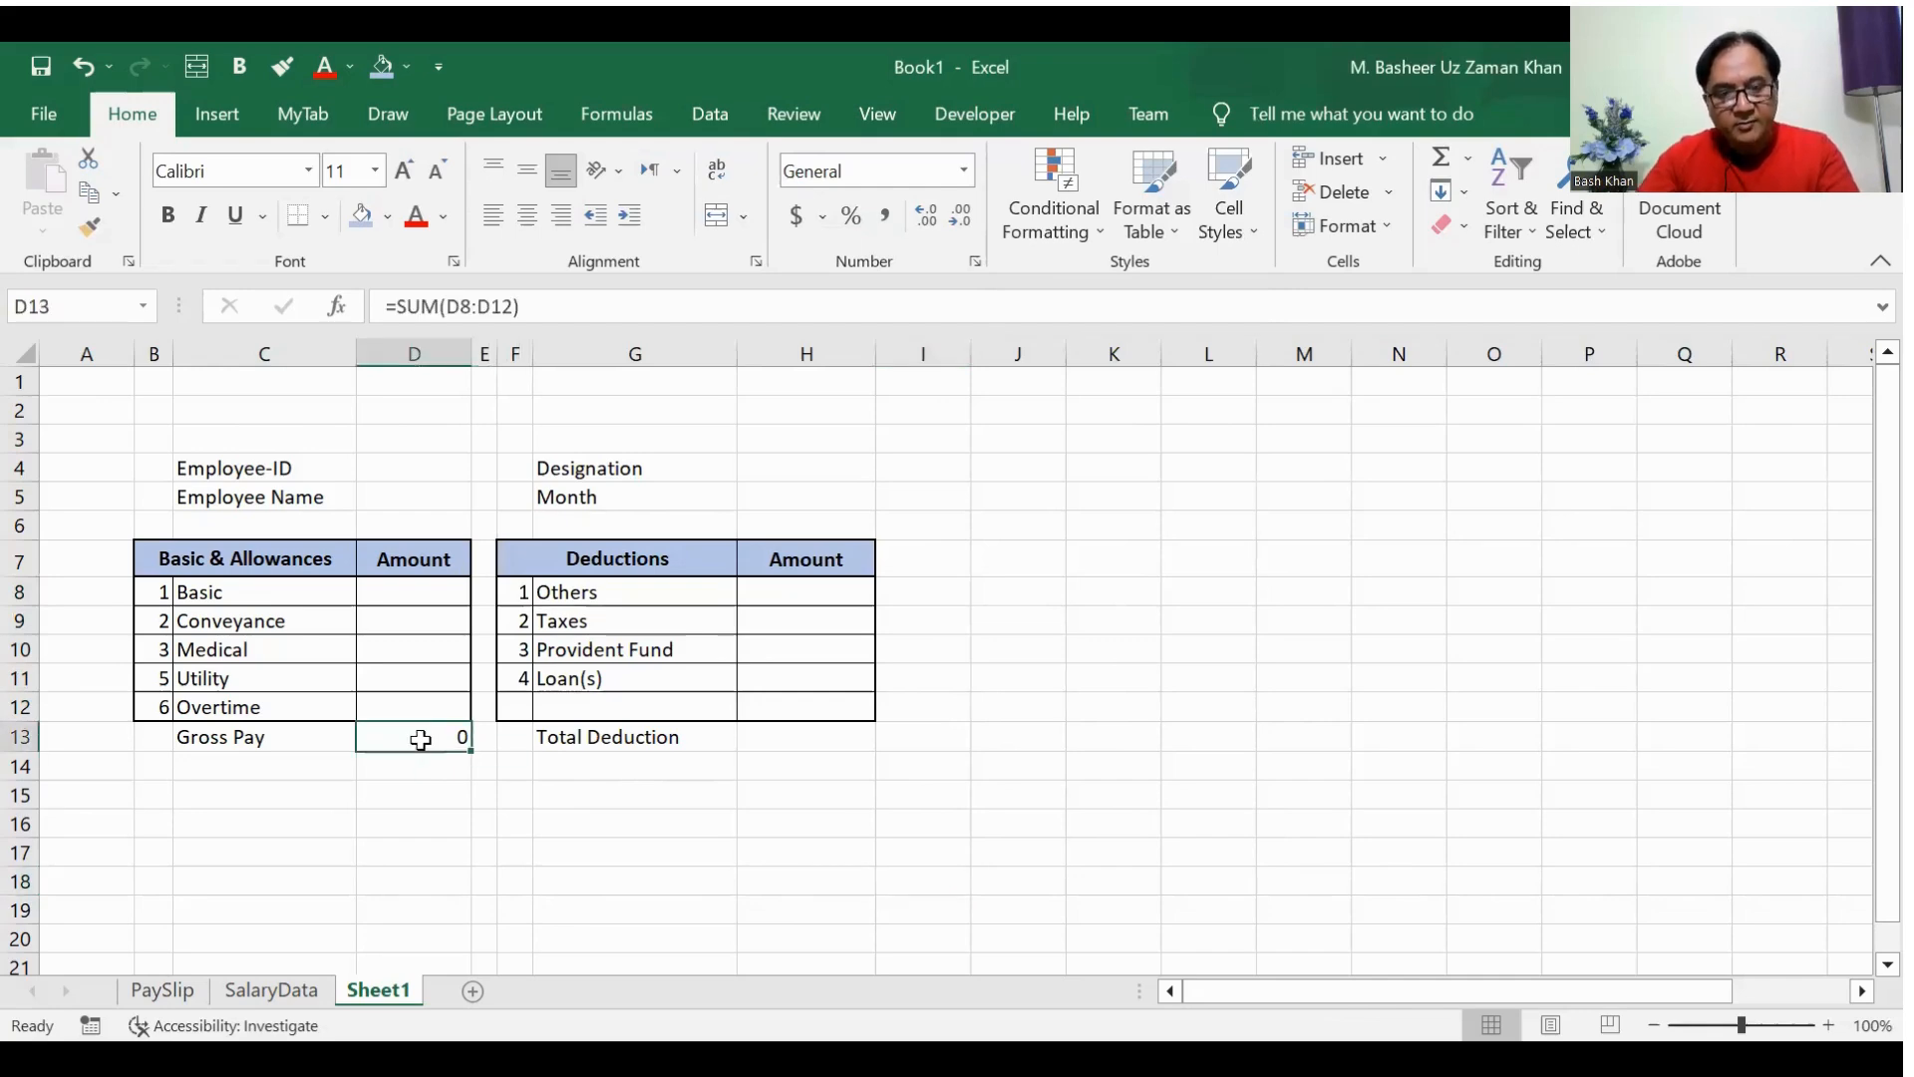
pyautogui.hotkey('ctrl', 'c')
pyautogui.press('Right')
pyautogui.press('Right')
pyautogui.press('Right')
pyautogui.press('Right')
pyautogui.press('Return')
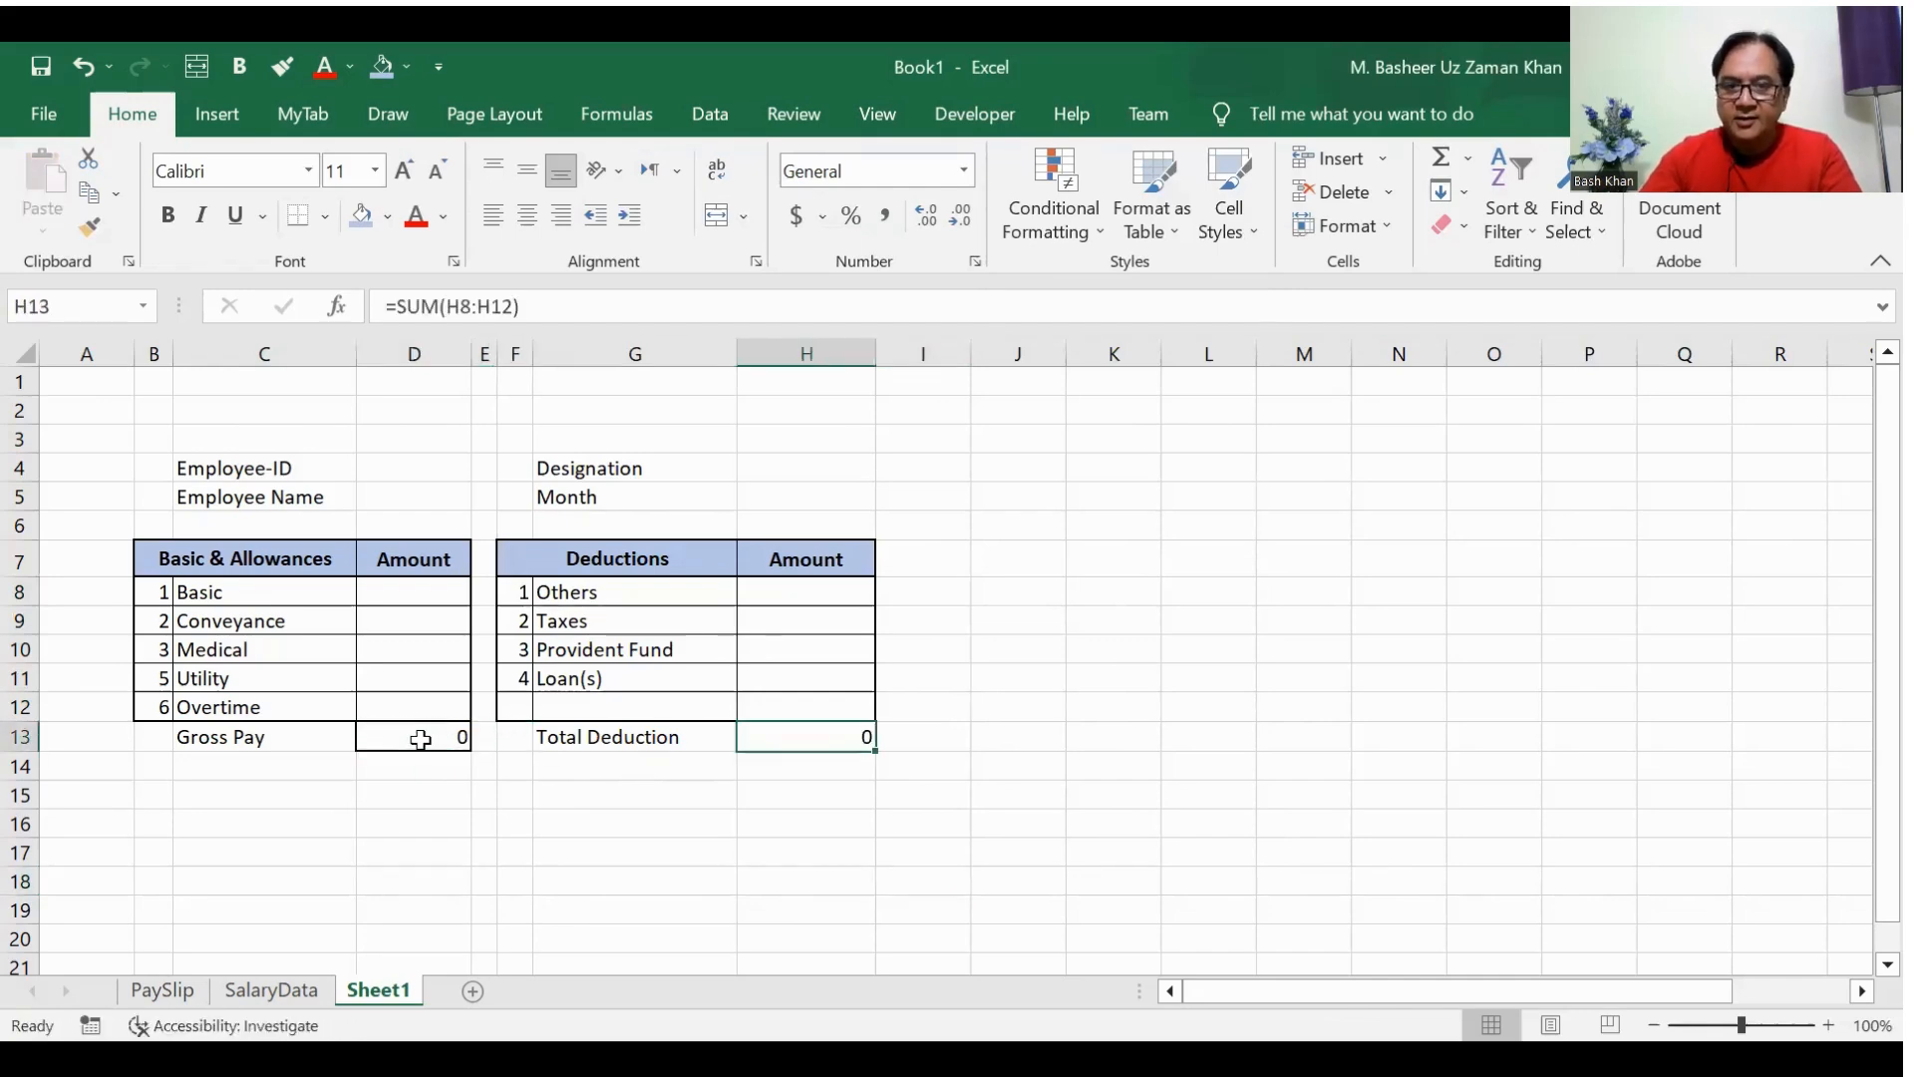
pyautogui.press('Left')
pyautogui.press('Left')
pyautogui.press('Left')
pyautogui.press('Left')
pyautogui.press('Left')
pyautogui.press('Right')
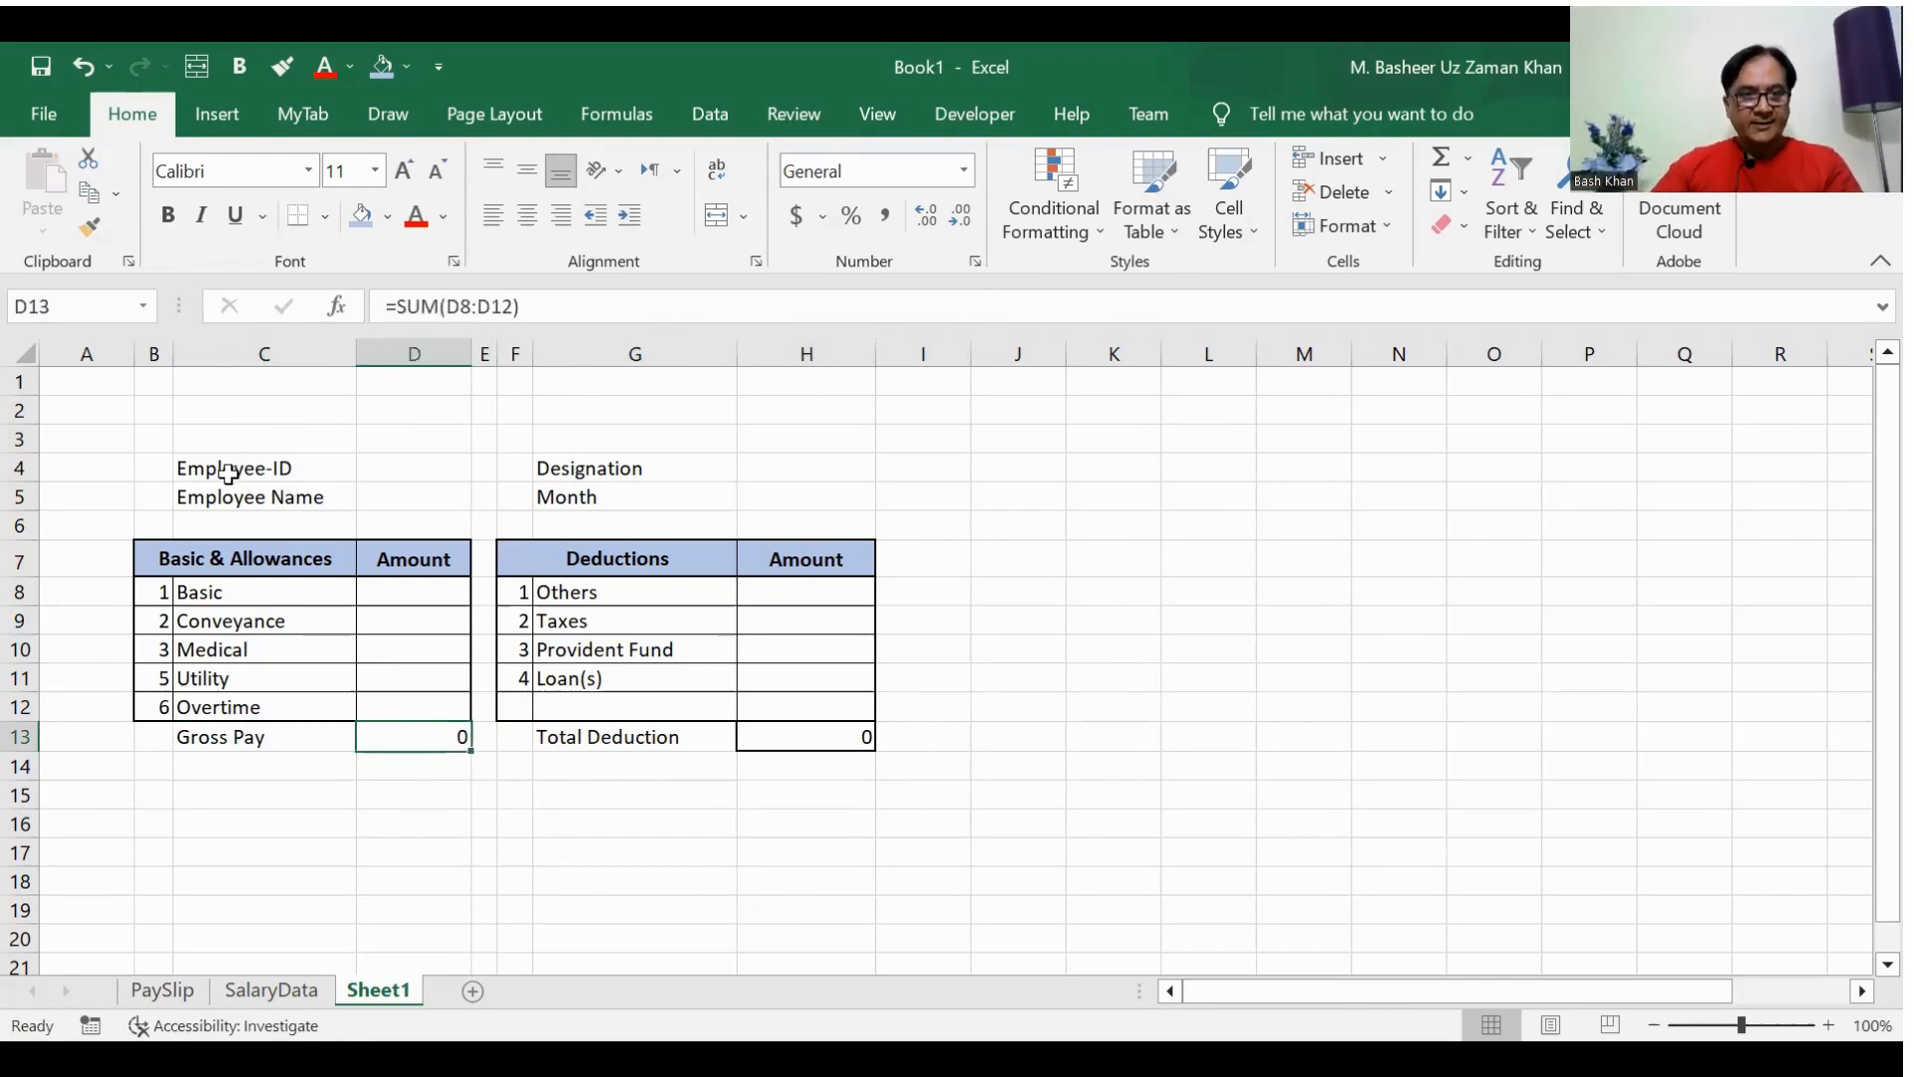
# Step: Fill the Employee-ID entry cell D4 with light orange
pyautogui.click(181, 470)
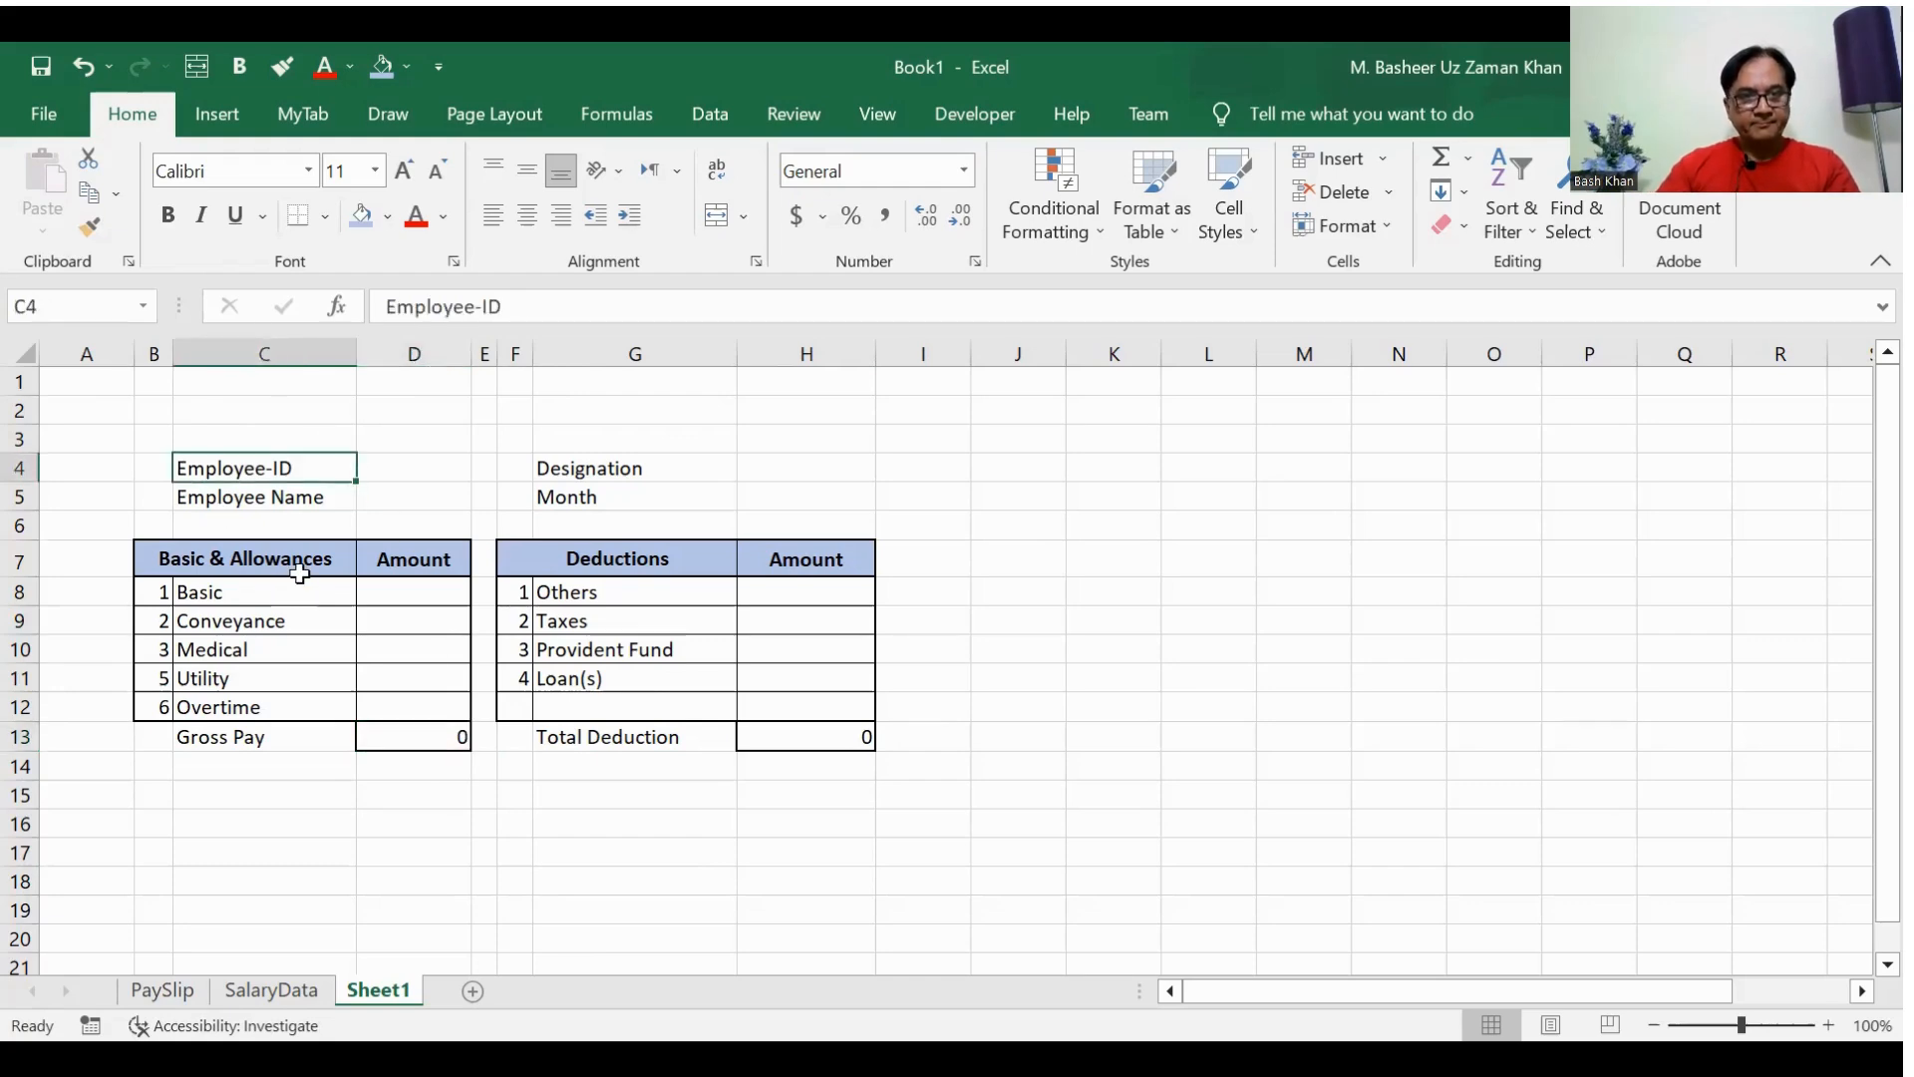
pyautogui.press('Right')
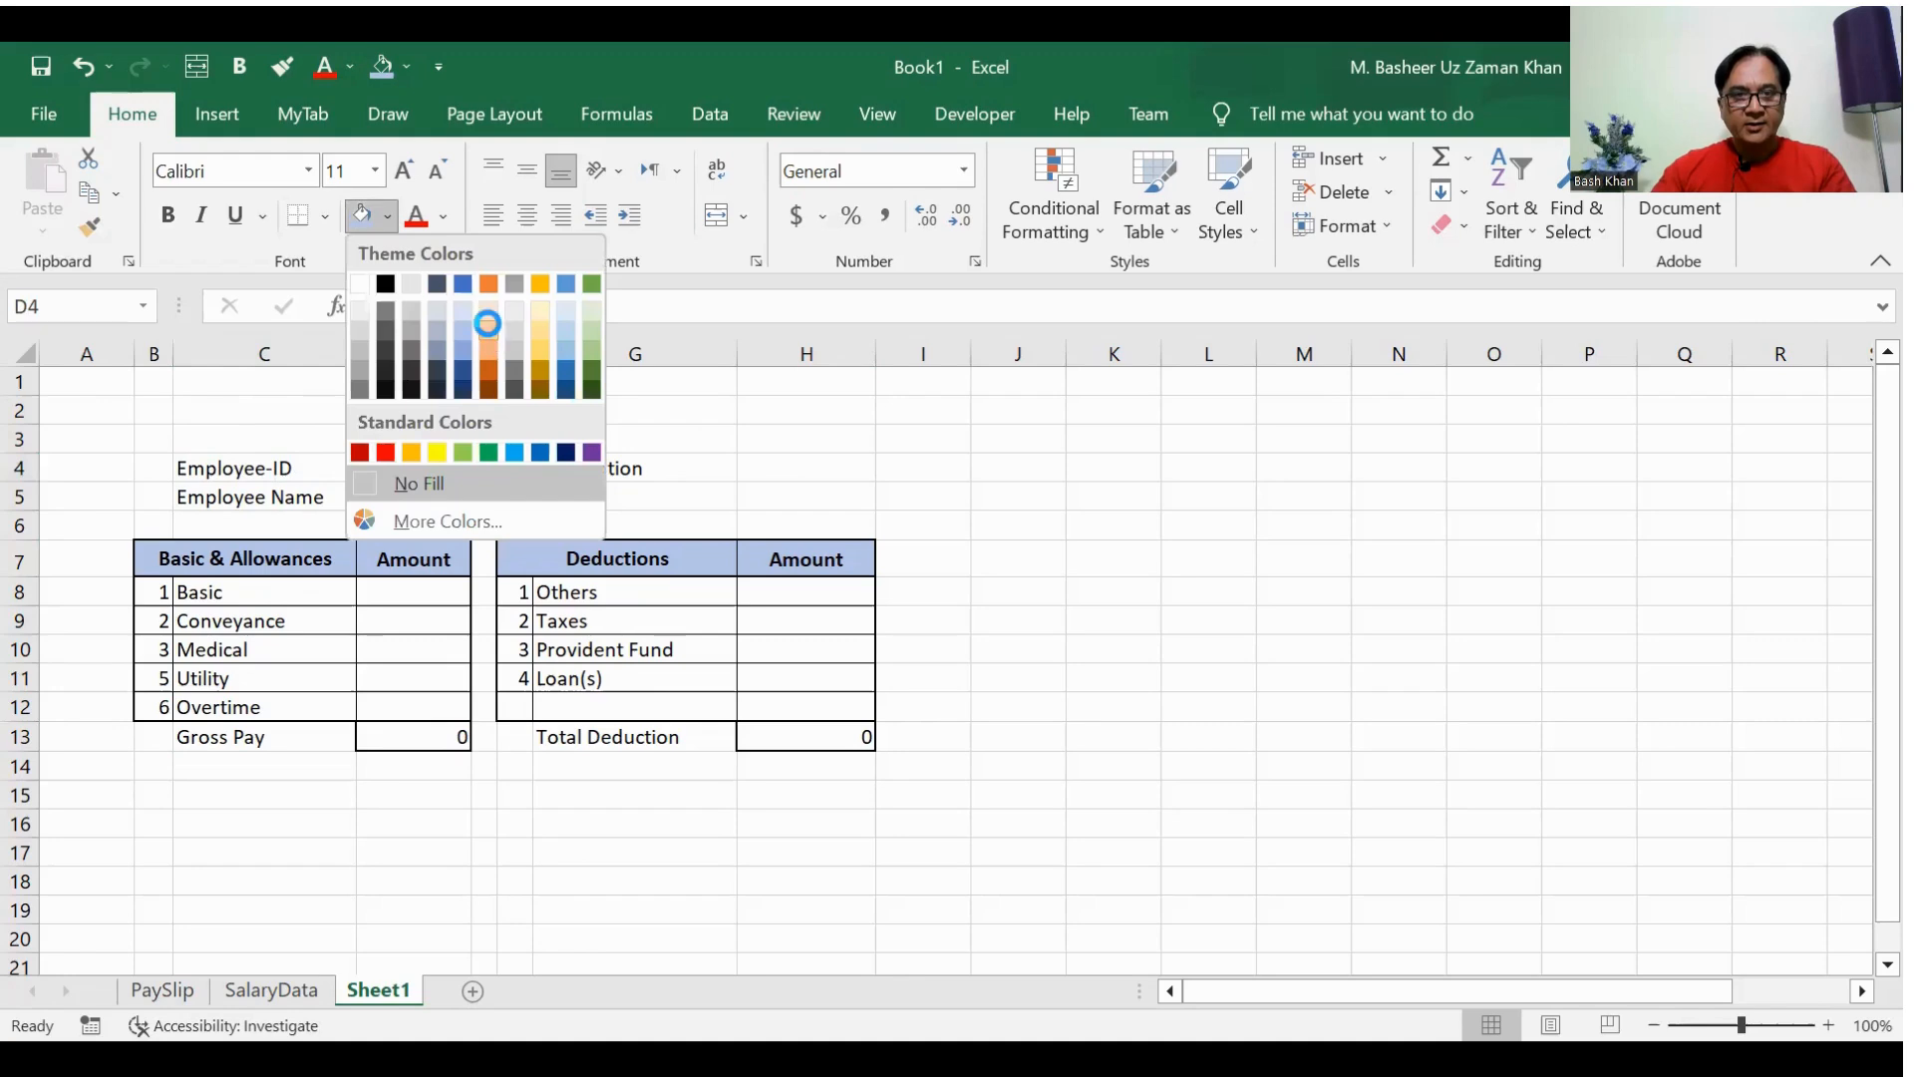
pyautogui.click(487, 327)
pyautogui.click(409, 494)
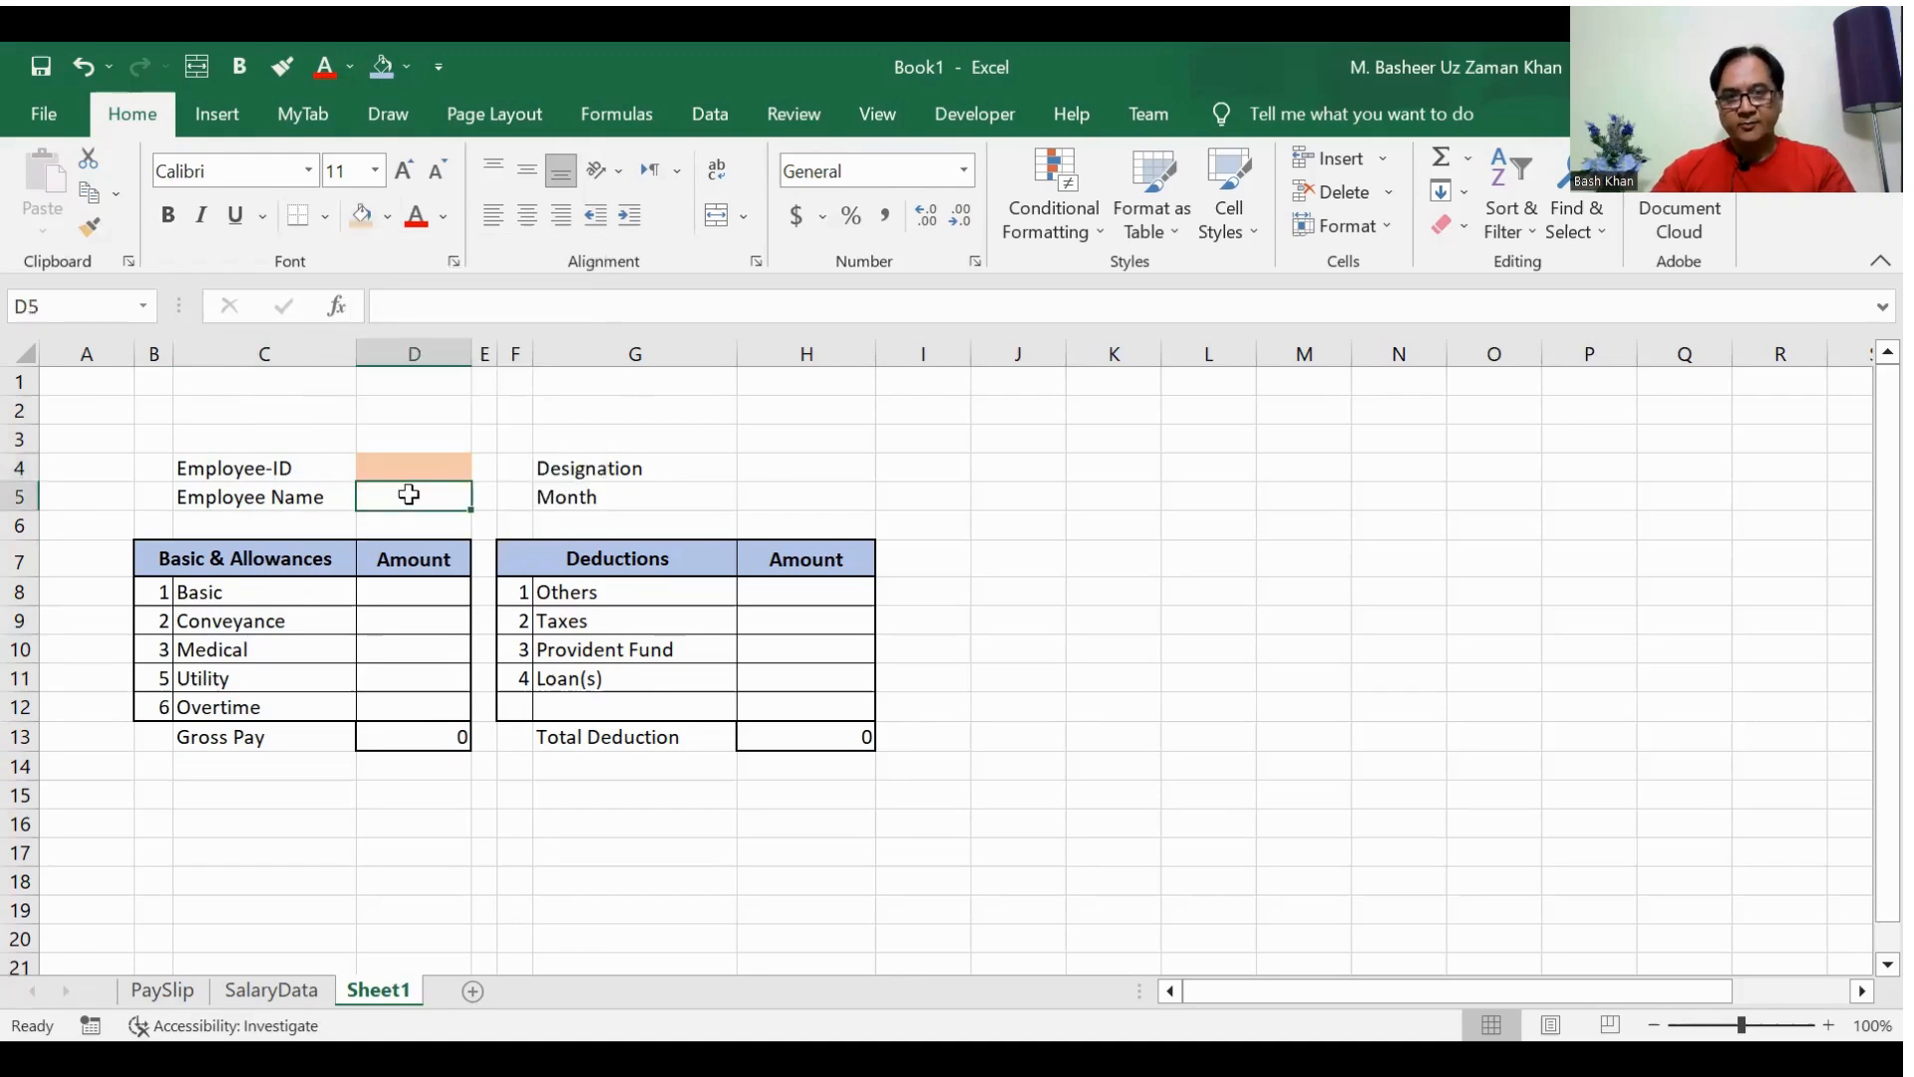
# Step: Enter the sample employee ID number in cell D4
pyautogui.click(418, 467)
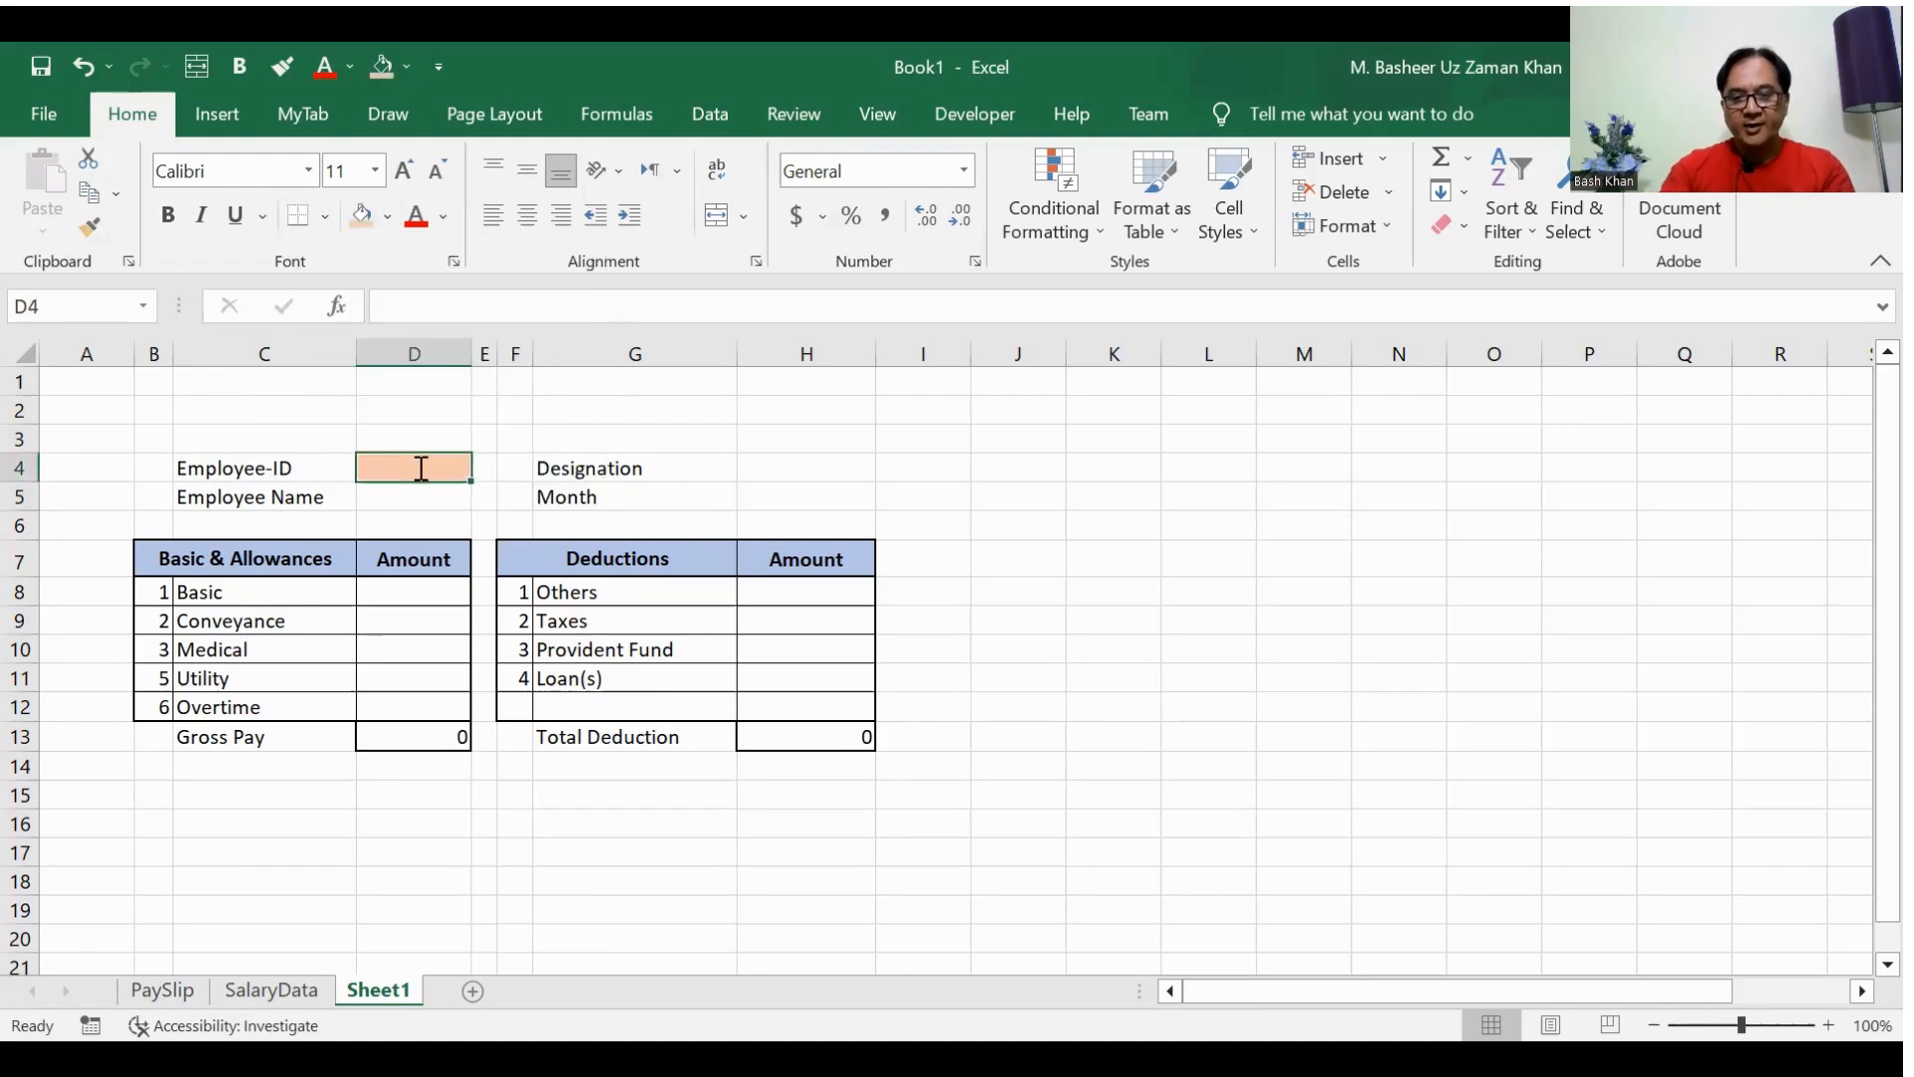
pyautogui.write('101')
pyautogui.press('Return')
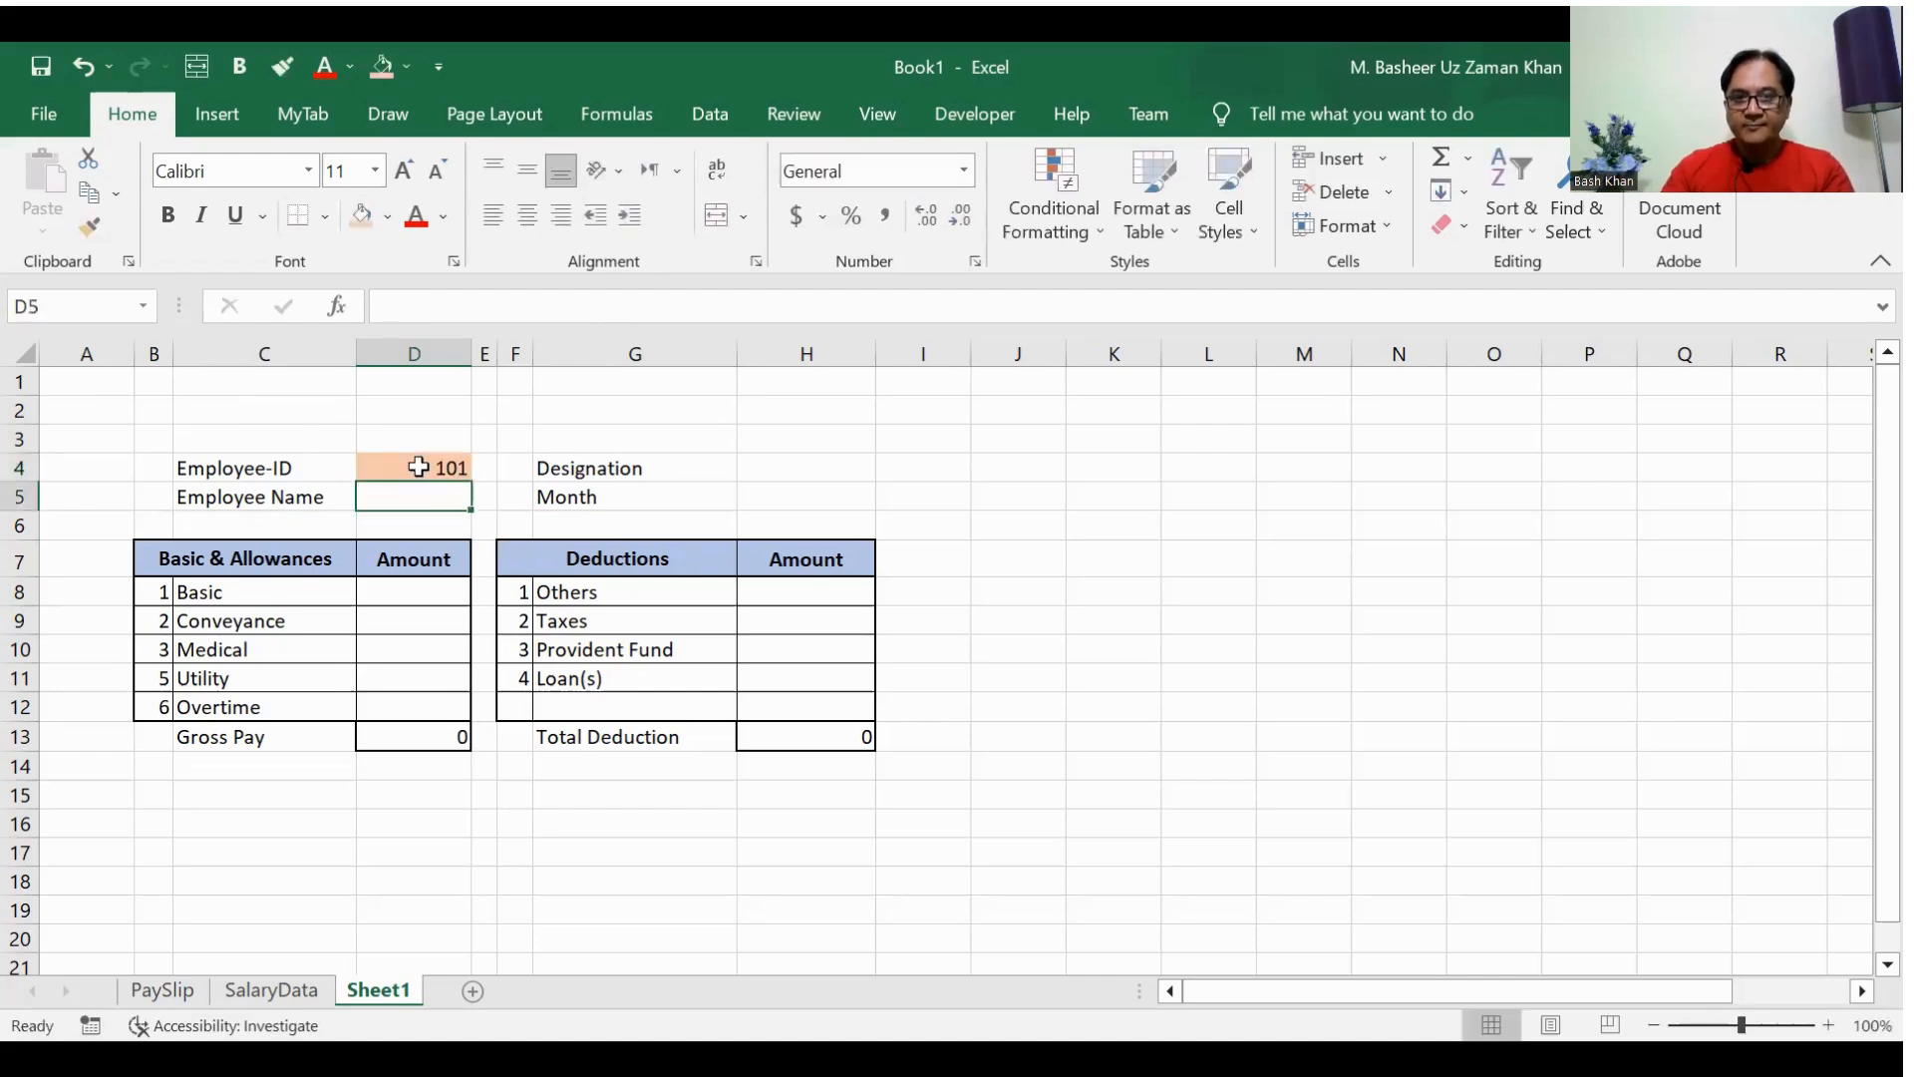
# Step: Make the employee ID in D4 bold and center it horizontally
pyautogui.click(411, 471)
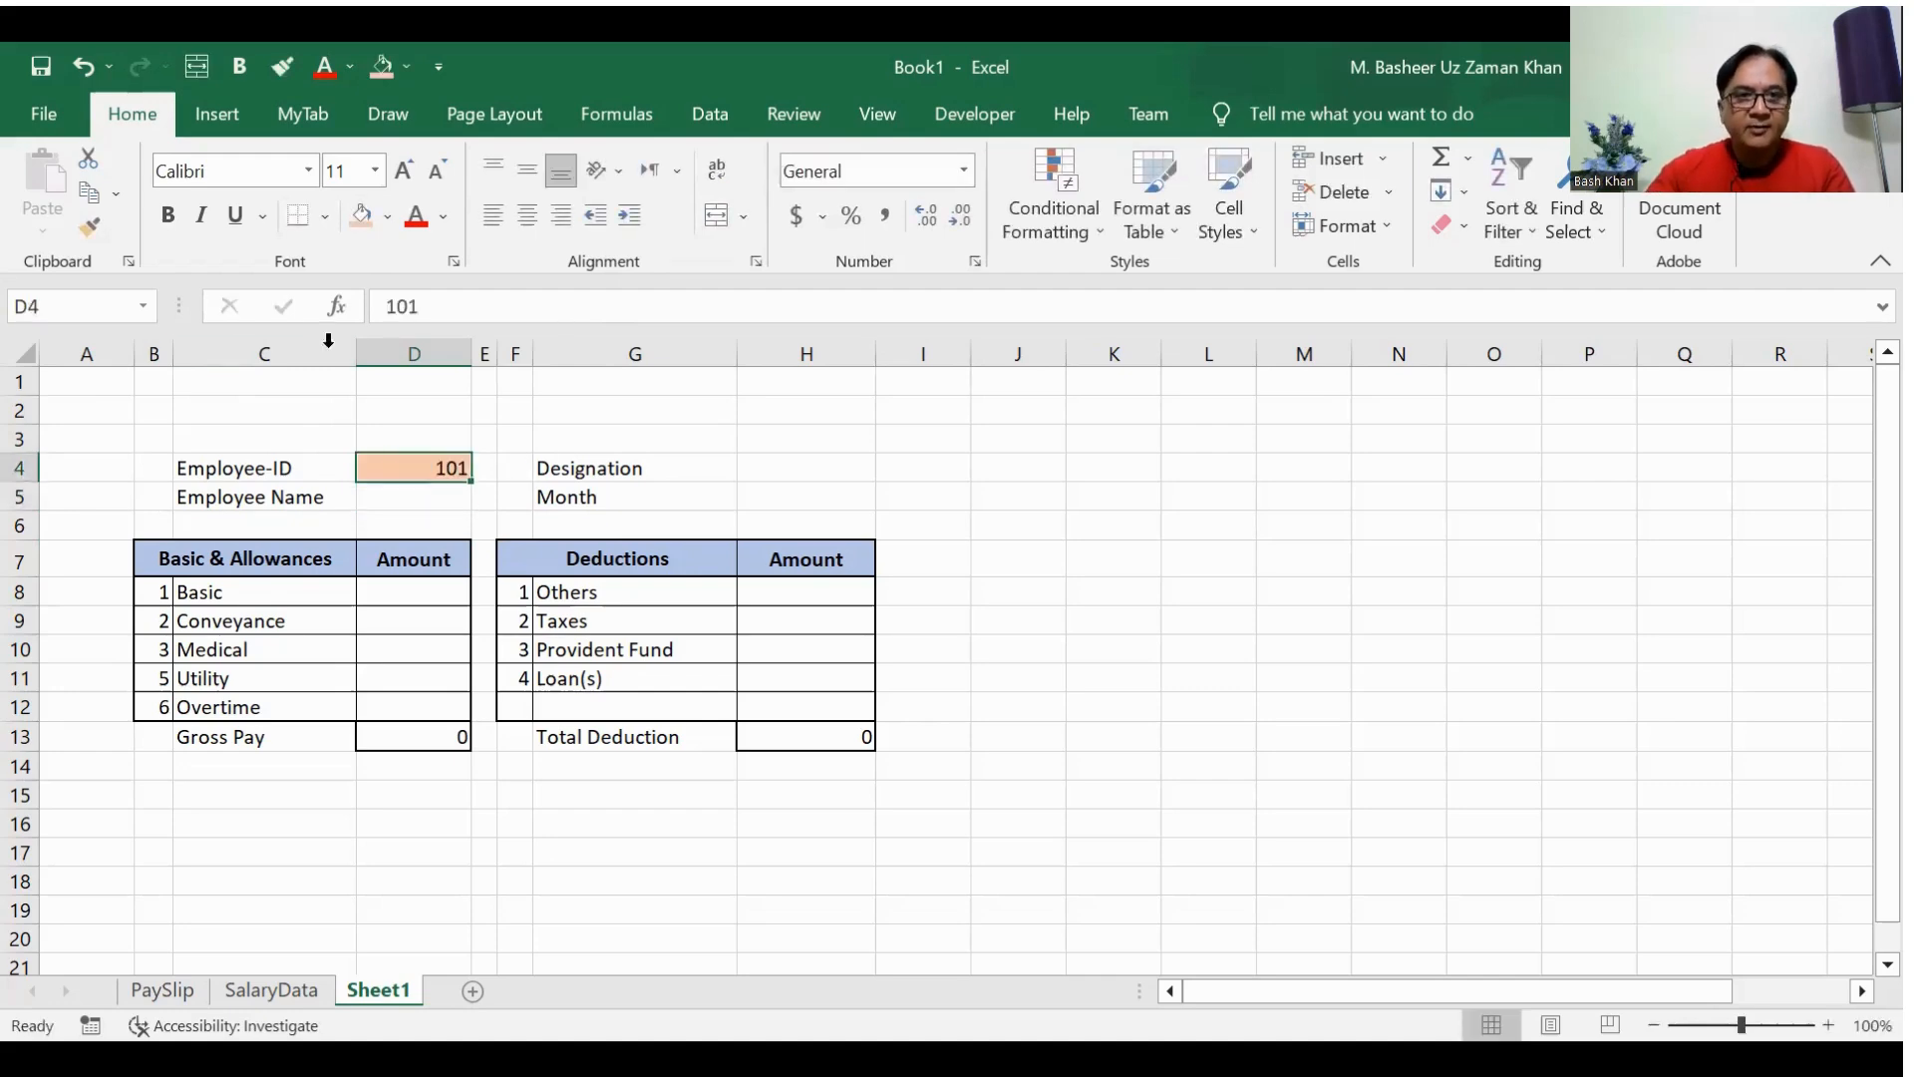
pyautogui.click(167, 214)
pyautogui.click(526, 215)
pyautogui.click(942, 522)
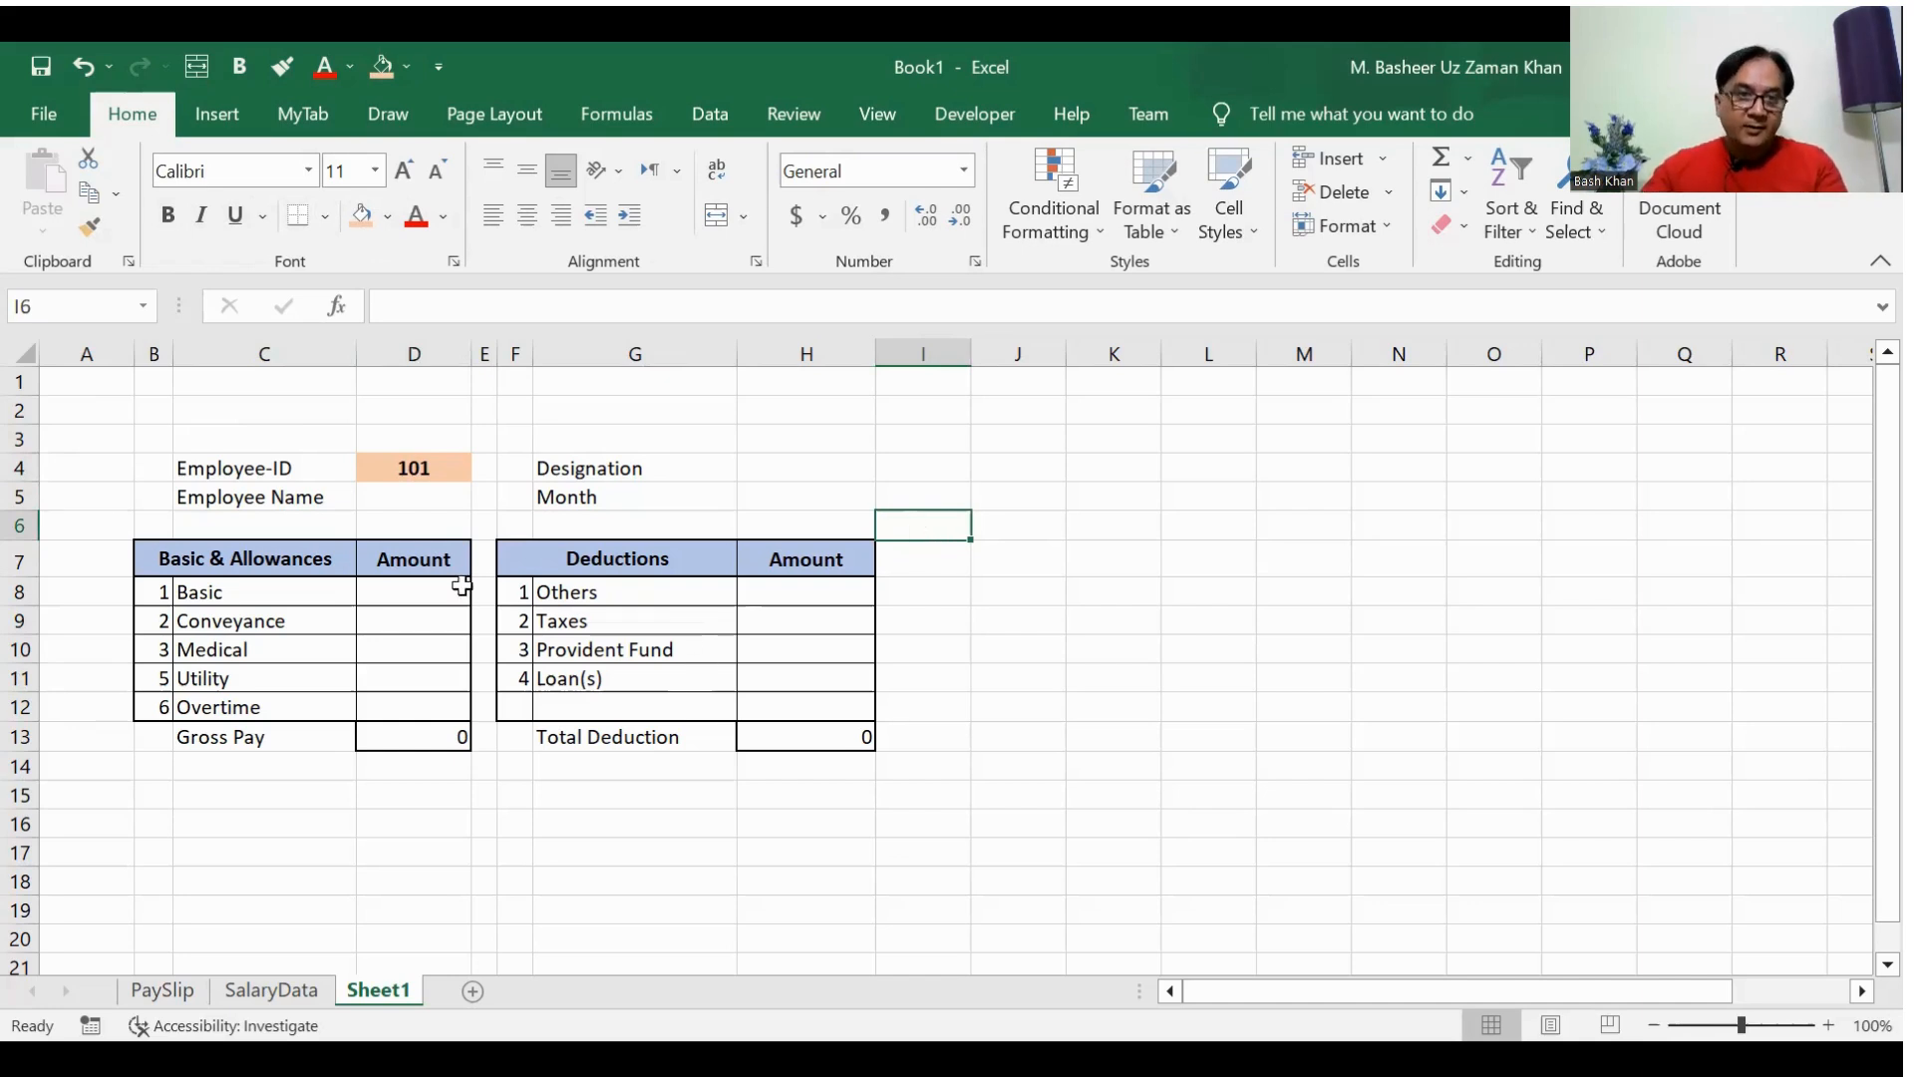
# Step: Widen column D further to make more room for the Employee Name entry in D5
pyautogui.click(432, 488)
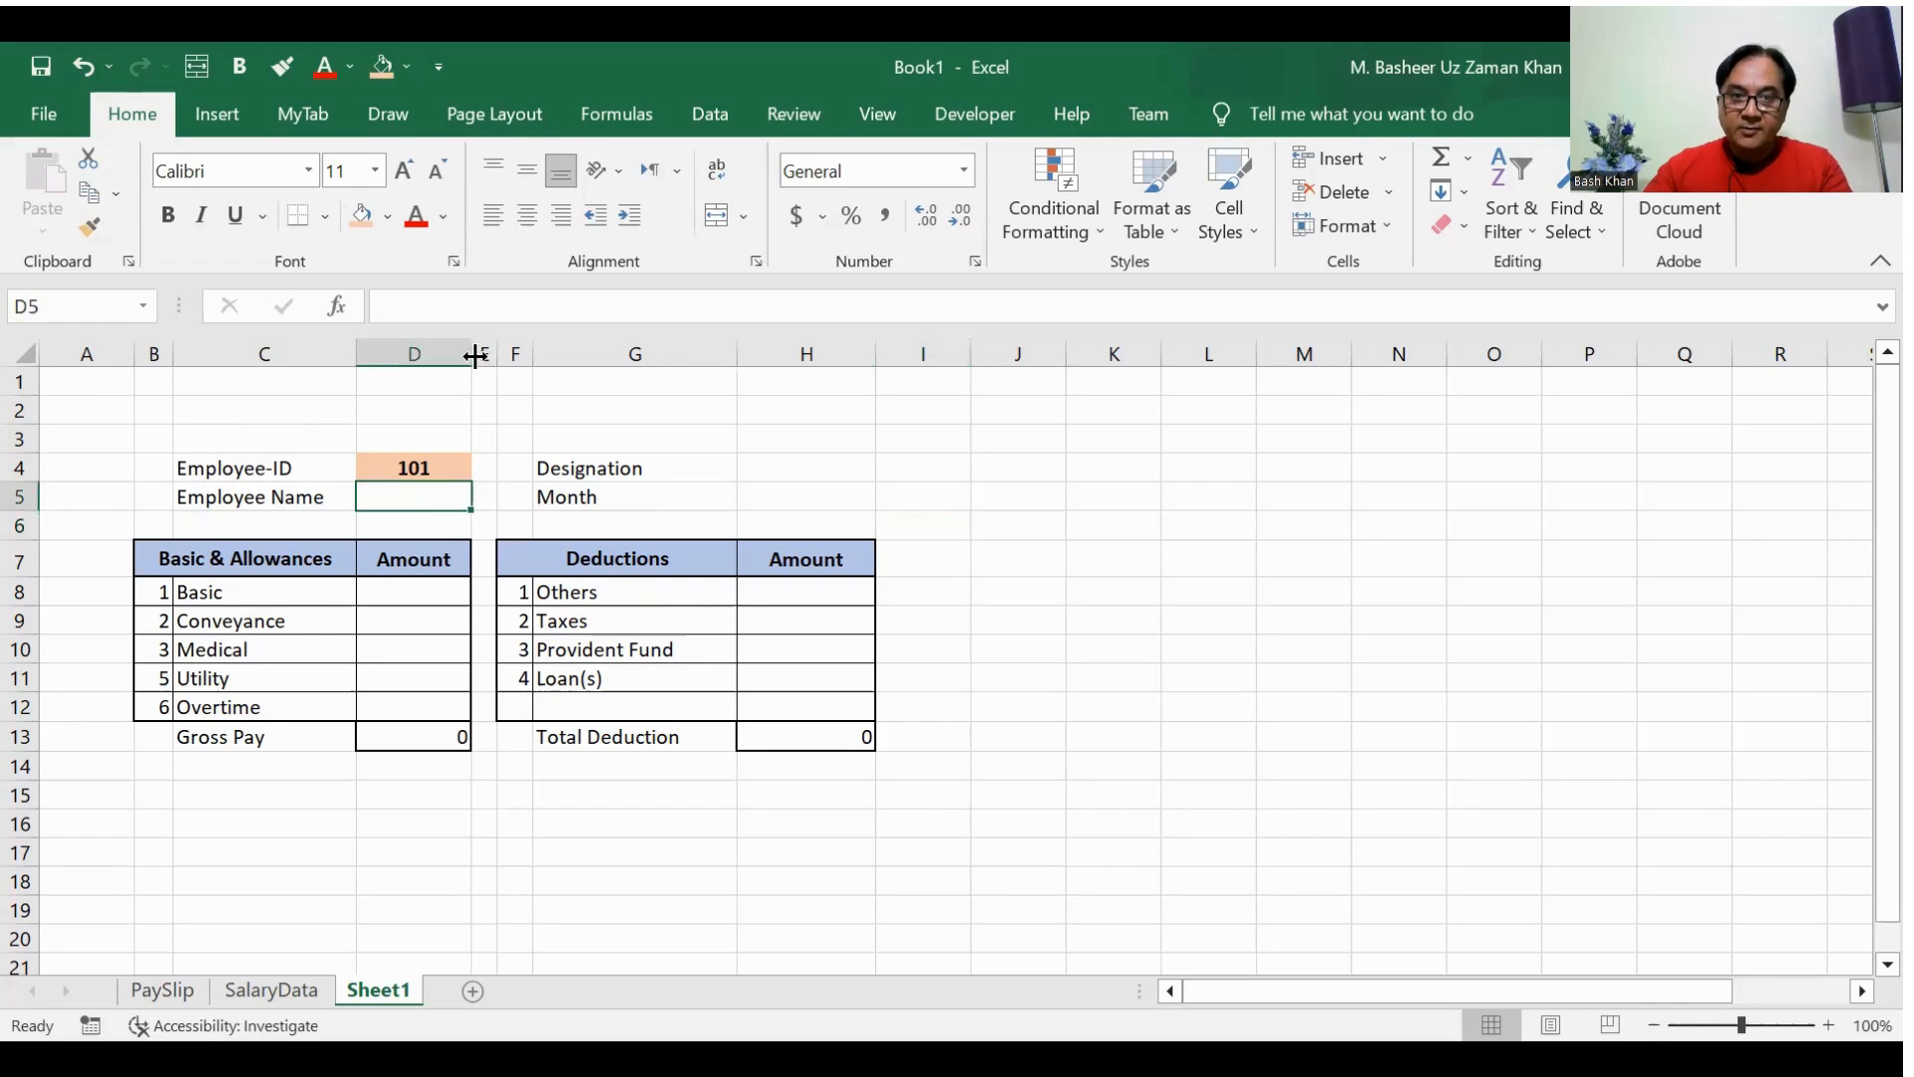
pyautogui.moveTo(472, 352); pyautogui.dragTo(510, 354)
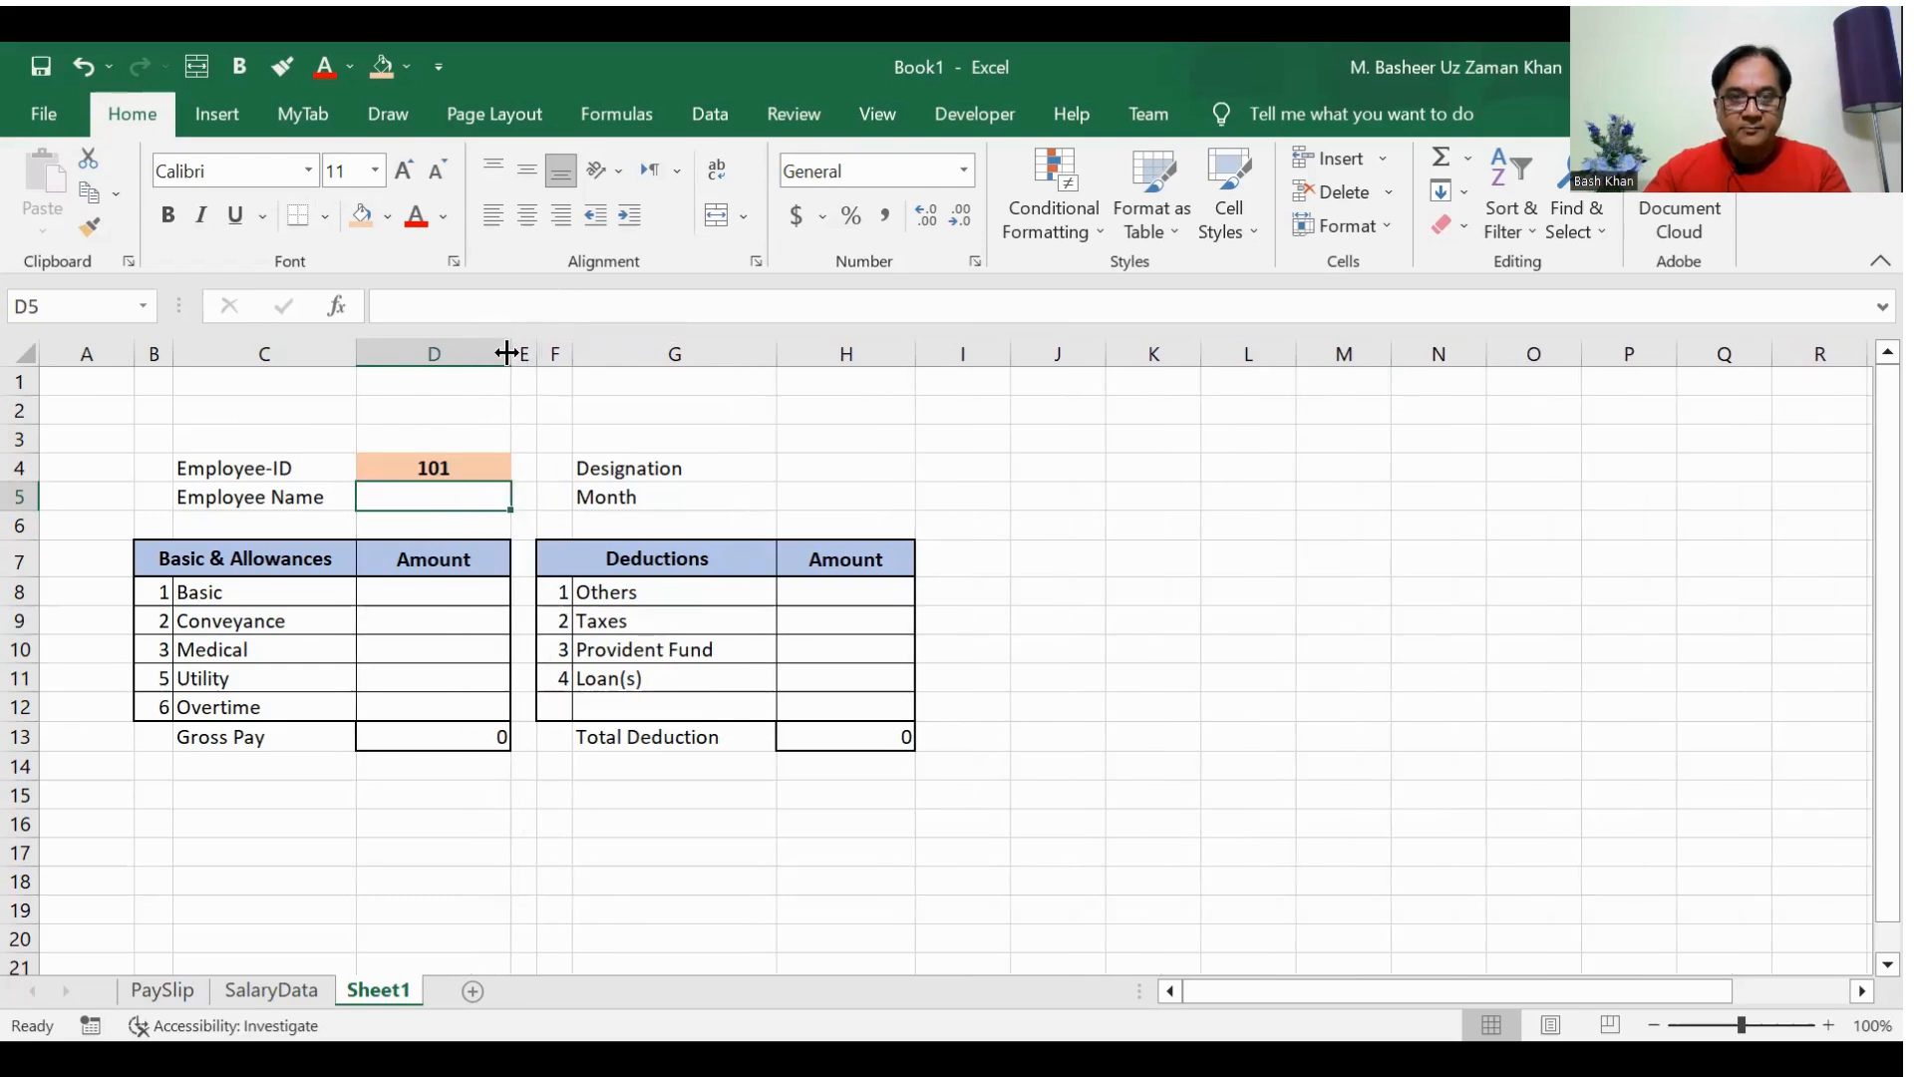
pyautogui.moveTo(509, 353); pyautogui.dragTo(542, 353)
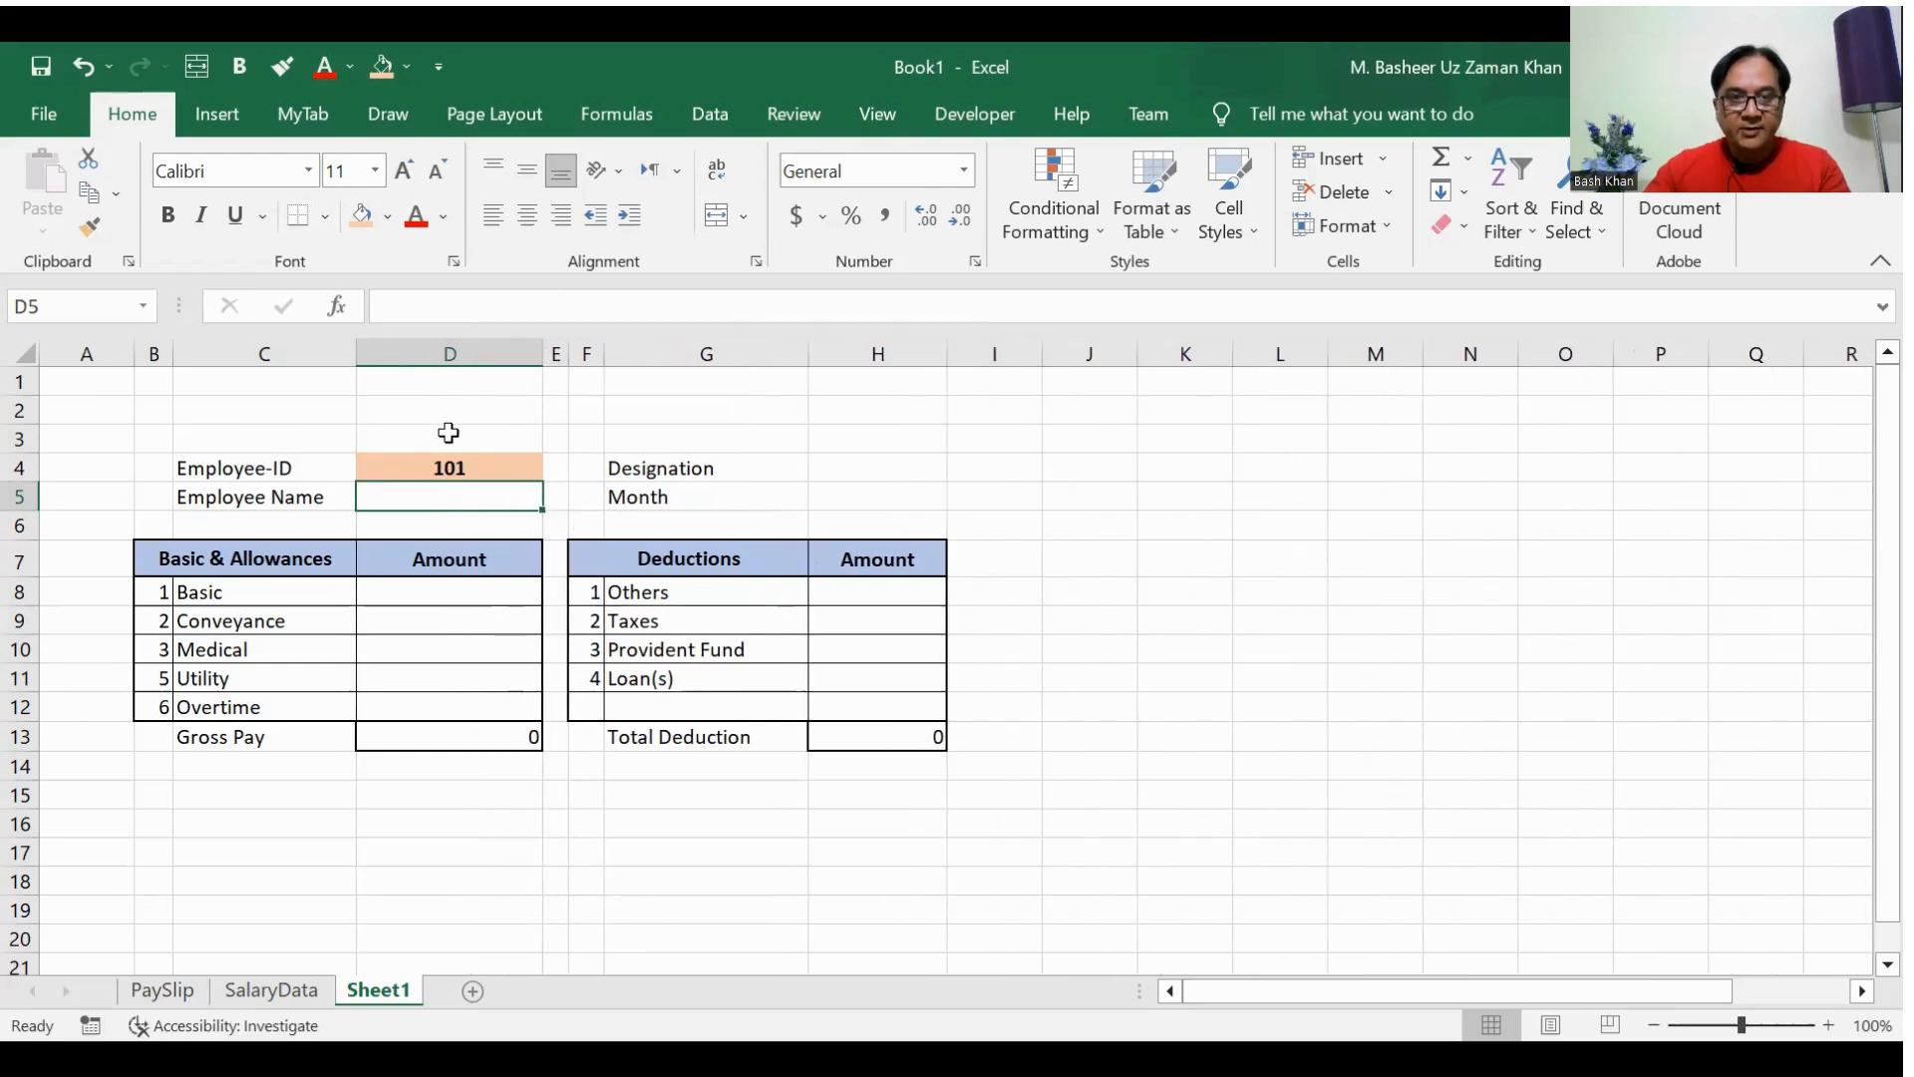
# Step: Set the width of column C, which holds the allowance names, to 20
pyautogui.click(267, 565)
pyautogui.click(266, 643)
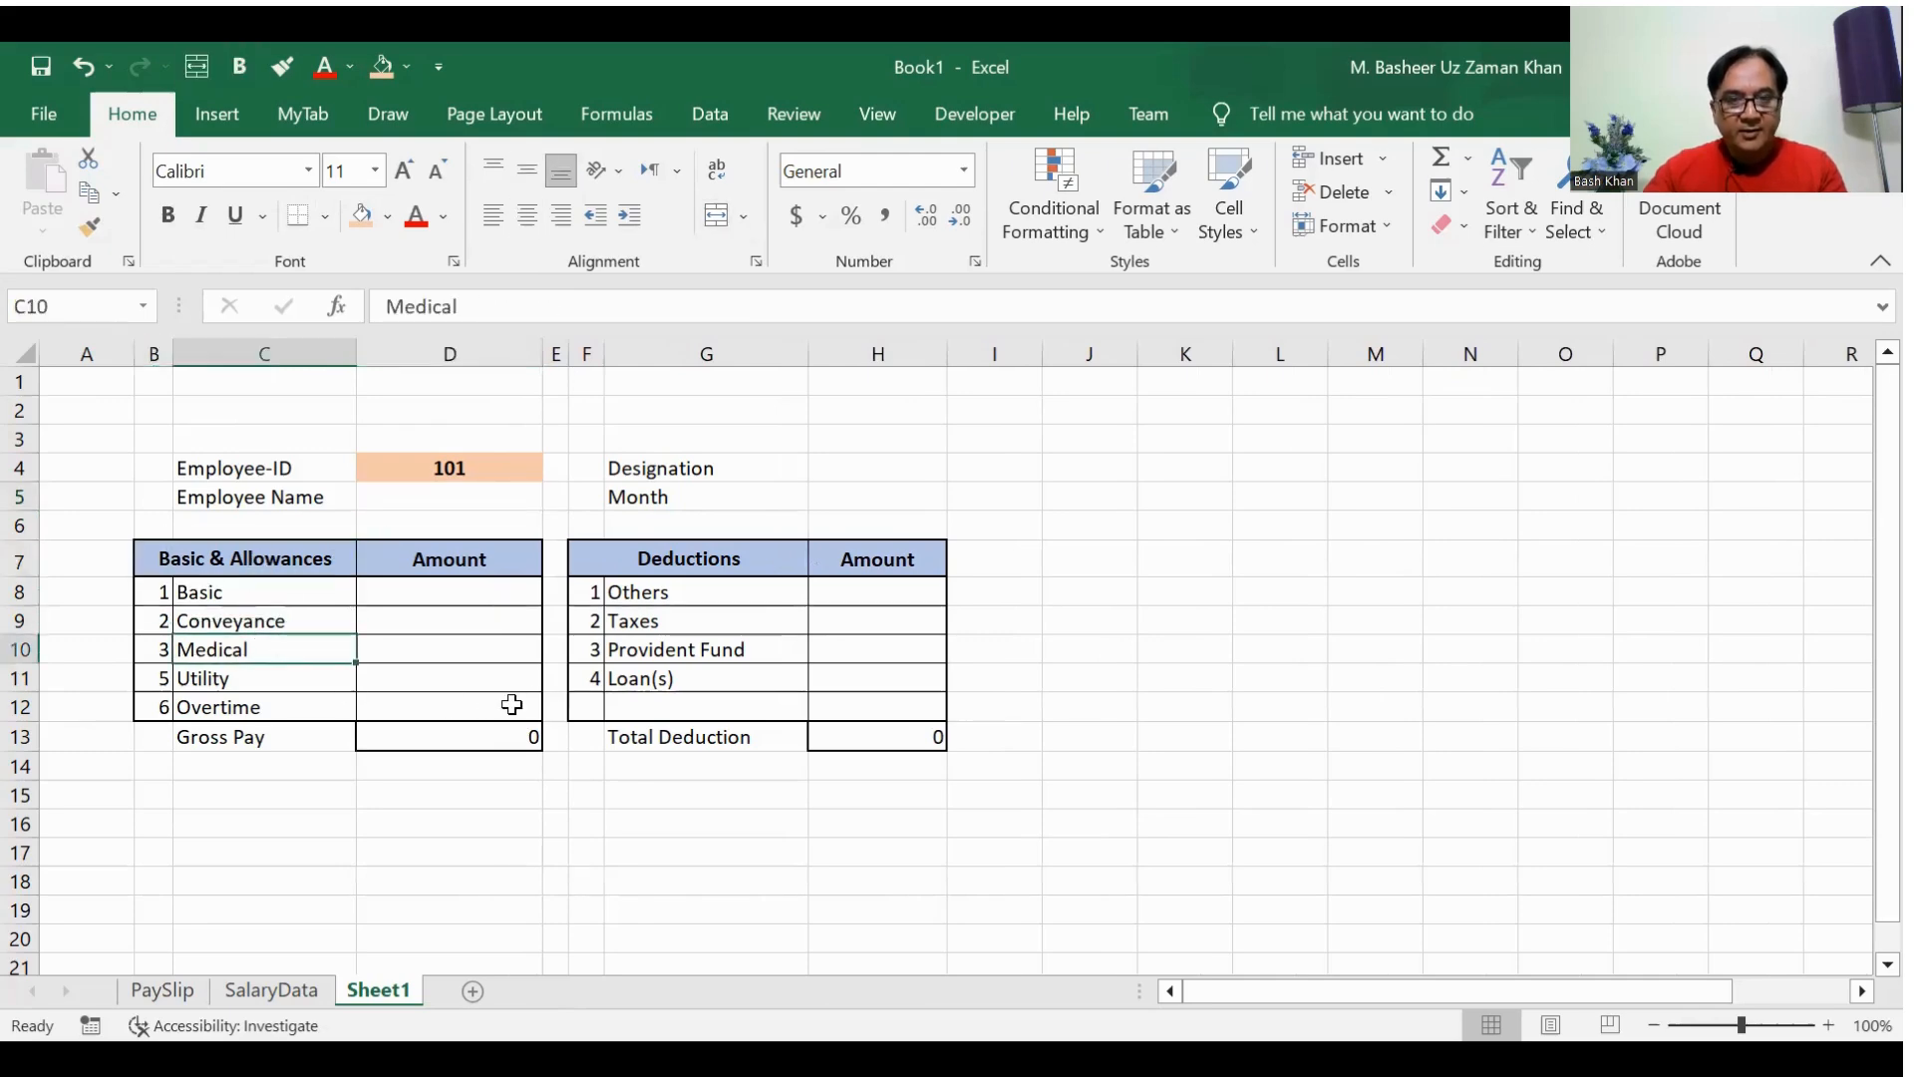
pyautogui.click(1384, 228)
pyautogui.click(1381, 385)
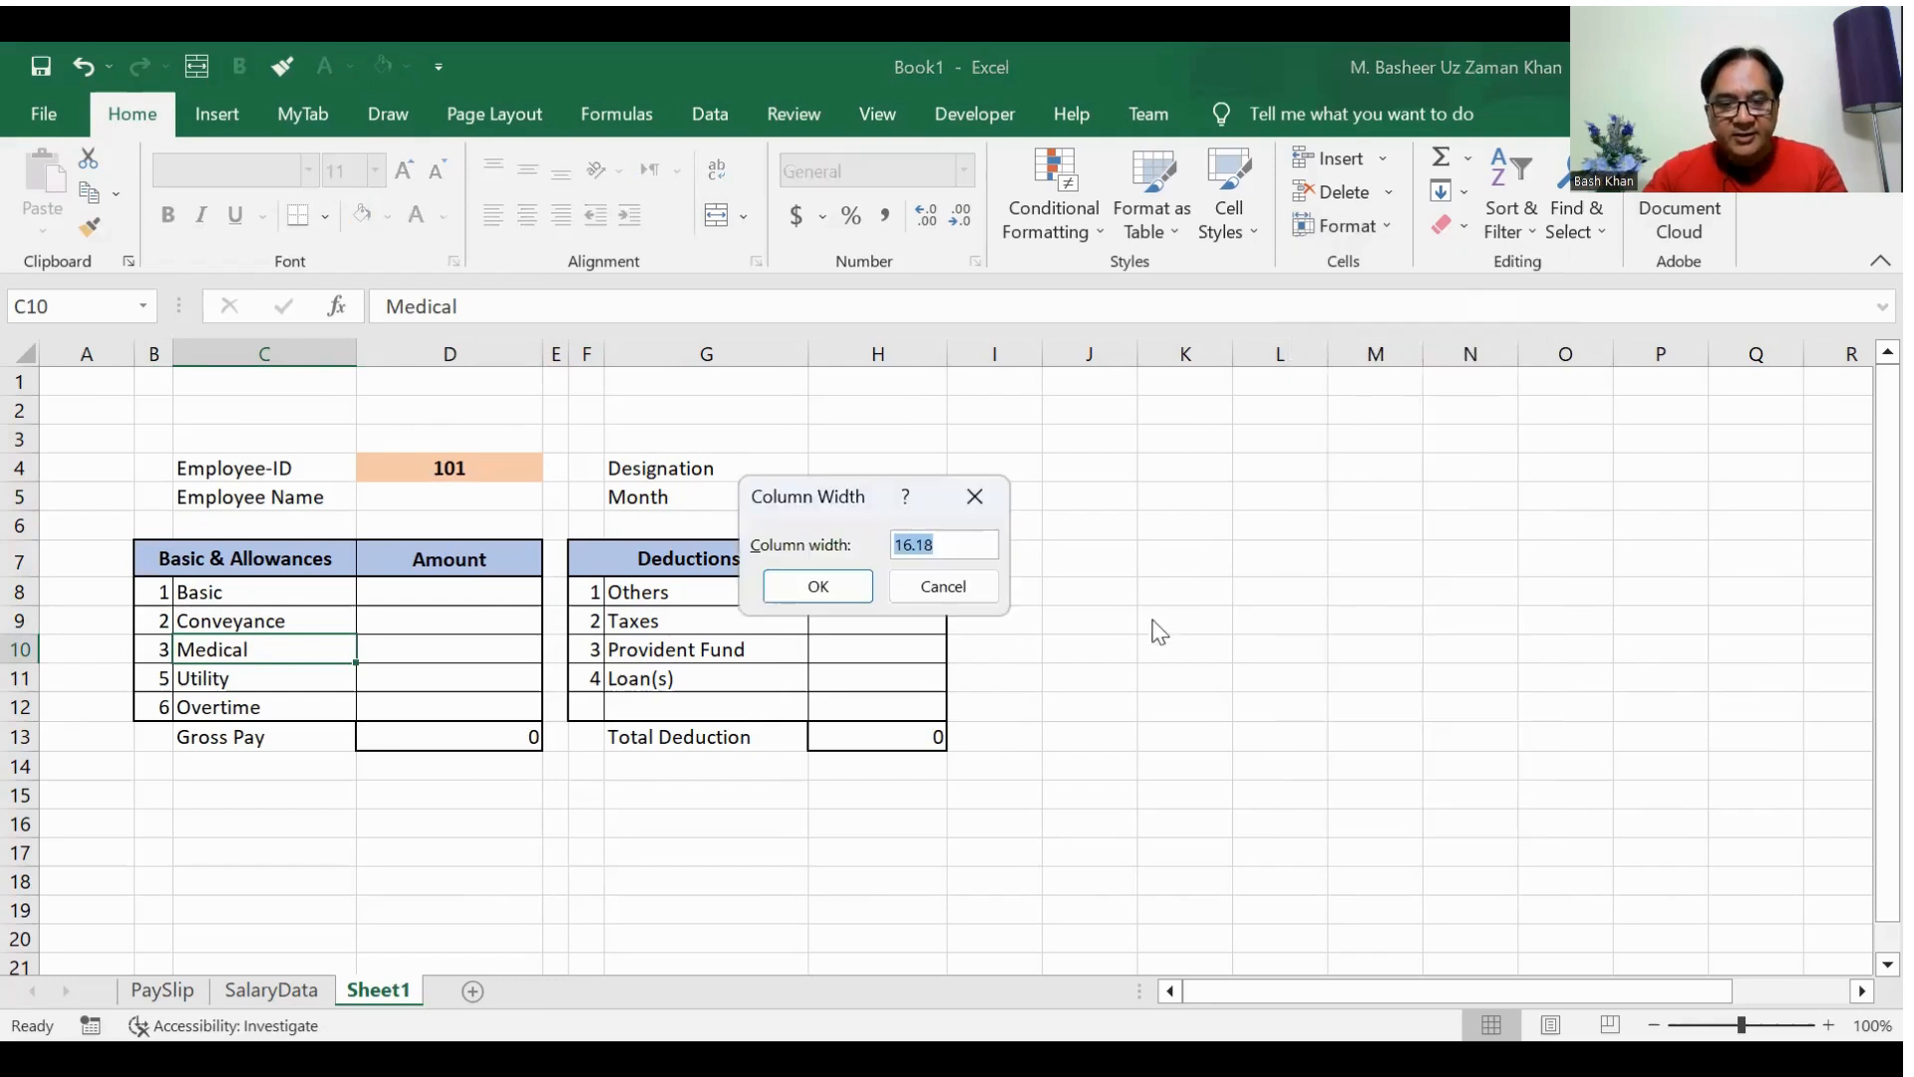
pyautogui.write('20')
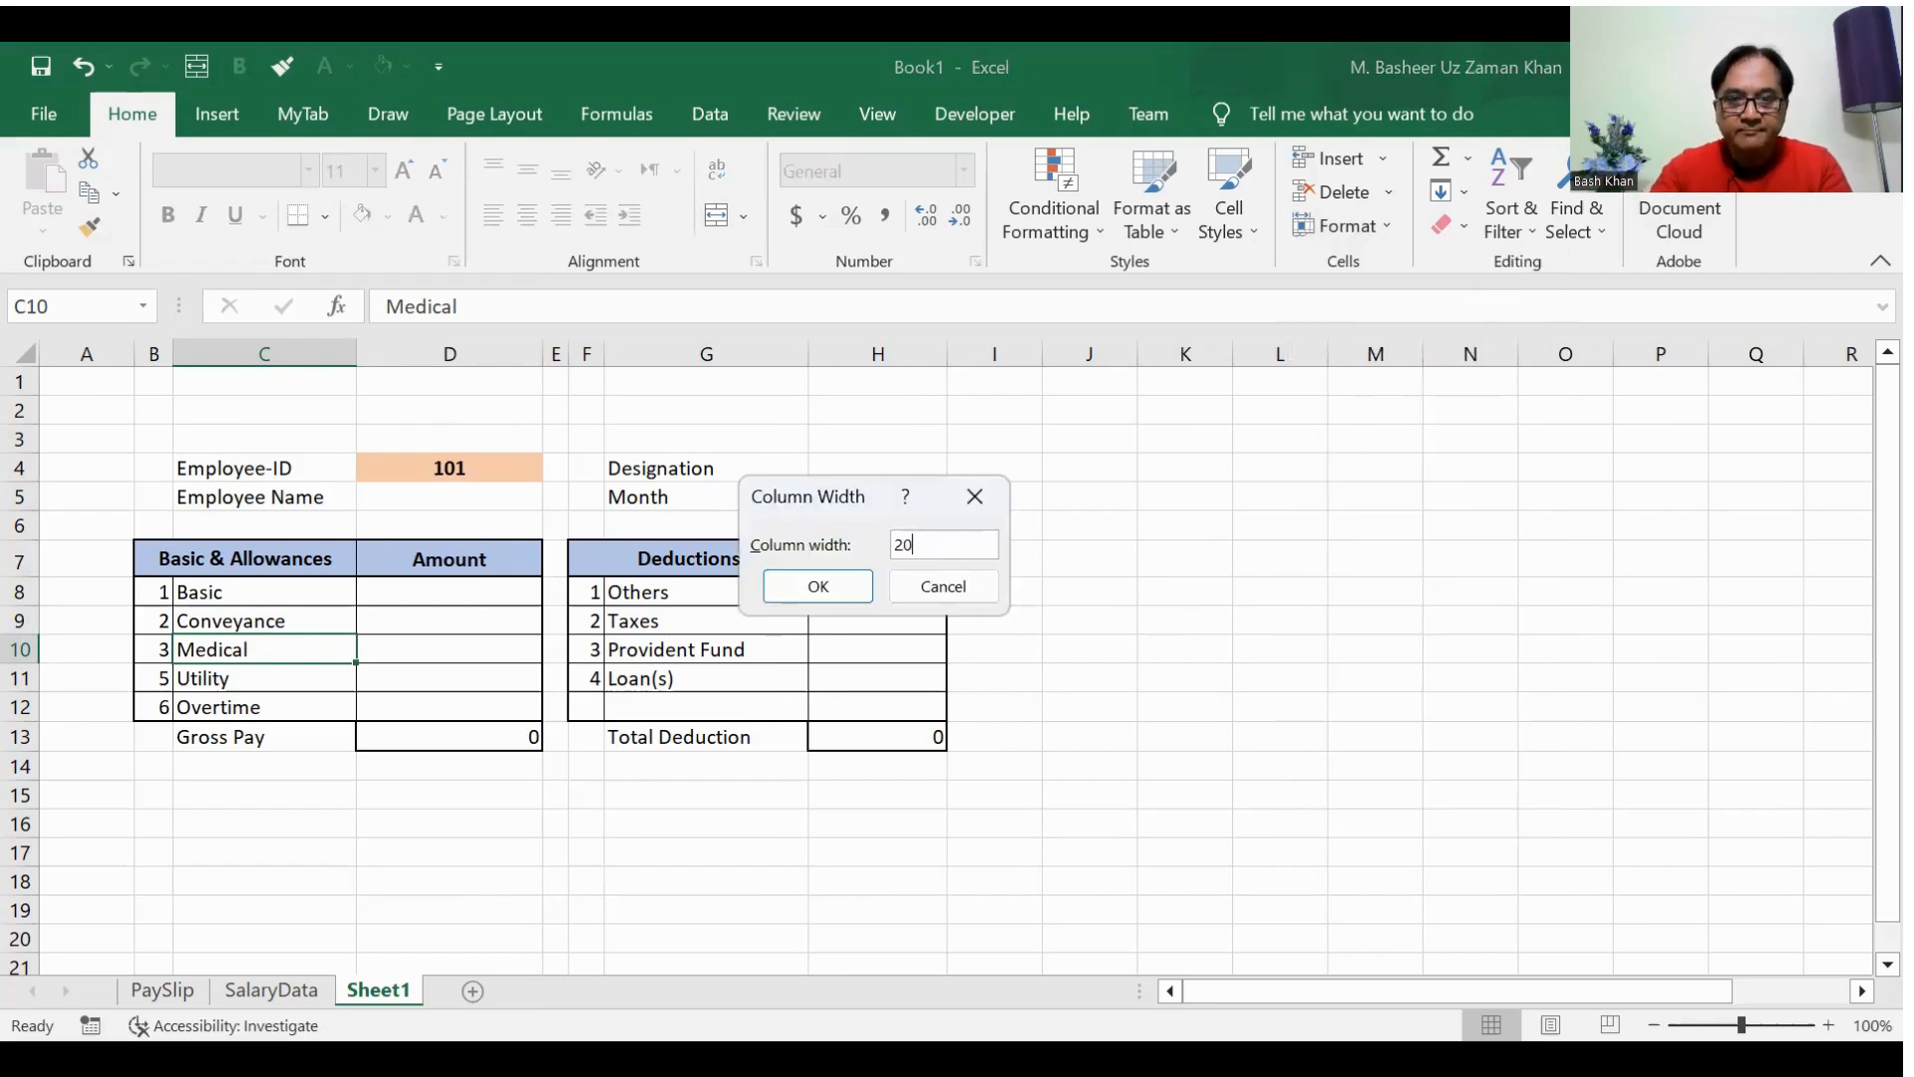
pyautogui.click(842, 585)
# Step: Set the width of column G, which holds the deduction names, to 22
pyautogui.click(788, 613)
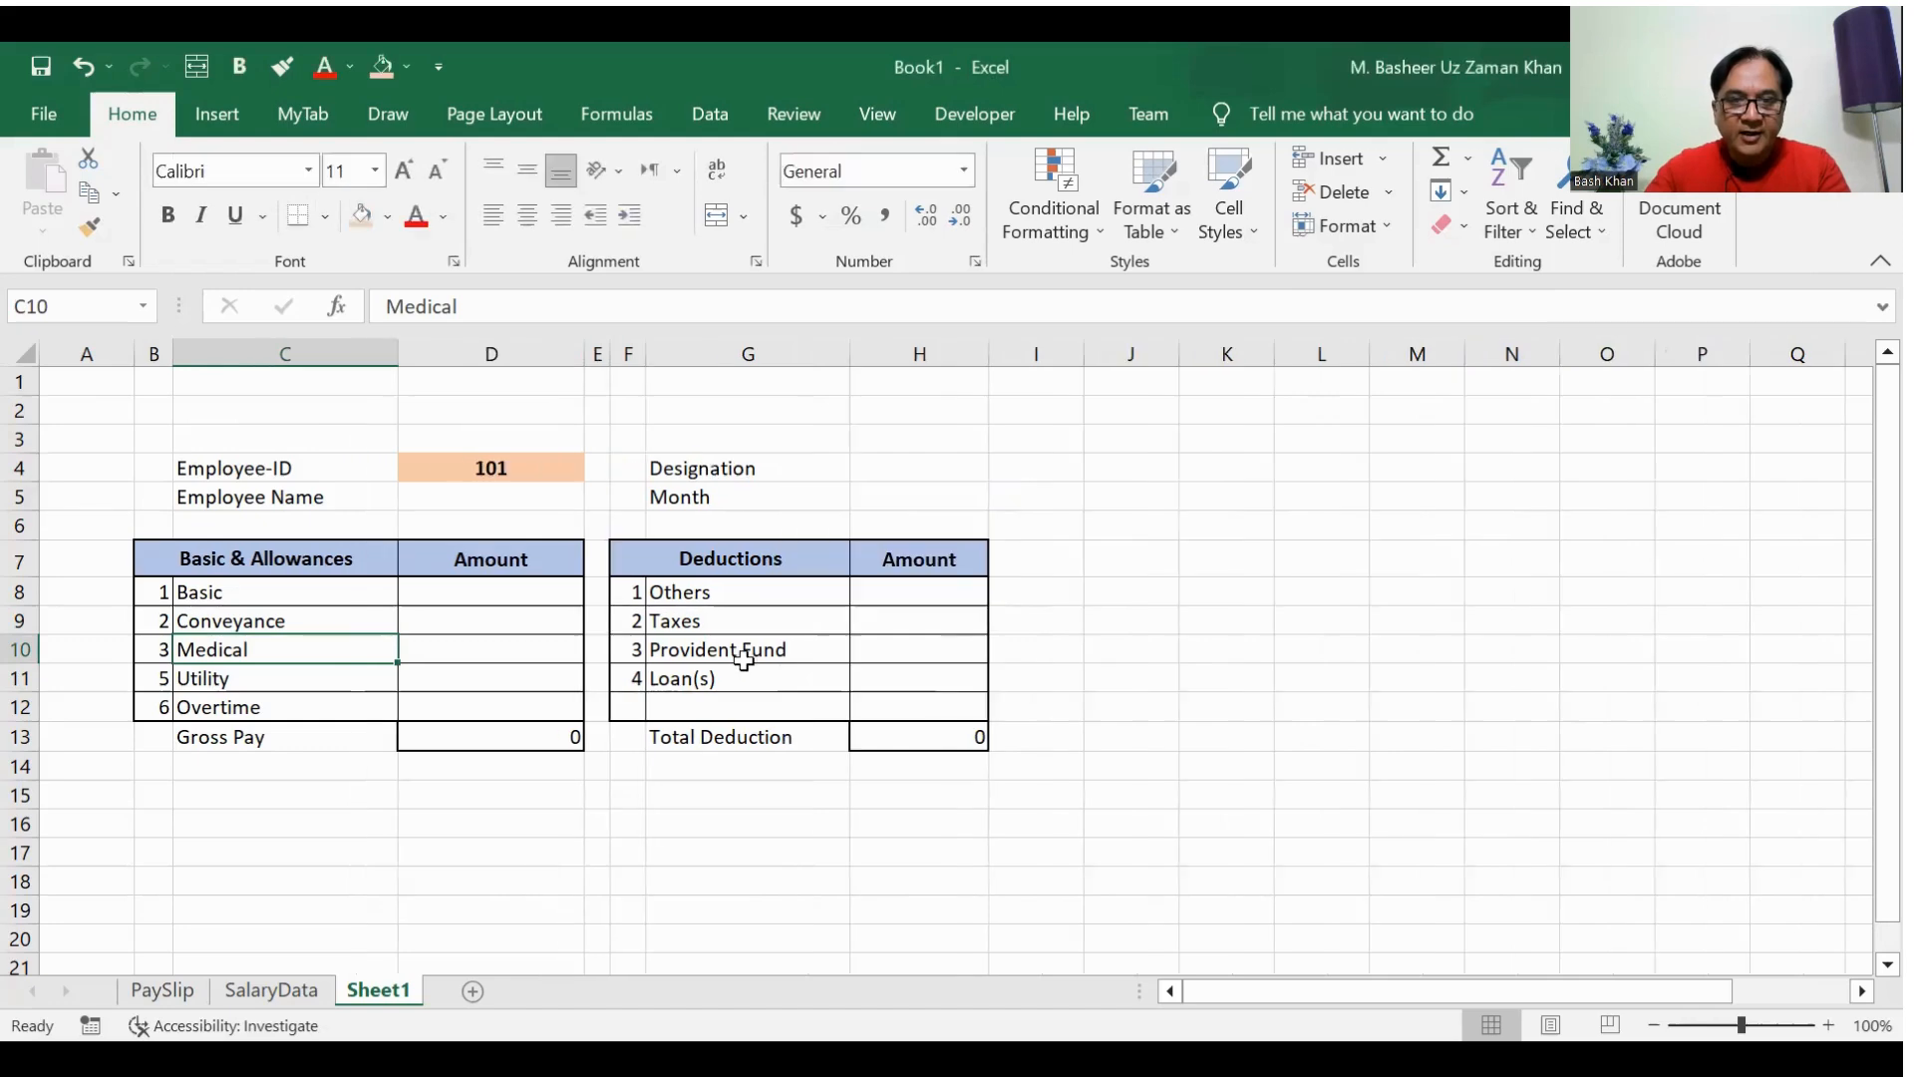
pyautogui.click(1339, 232)
pyautogui.click(1354, 389)
pyautogui.write('22')
pyautogui.press('Return')
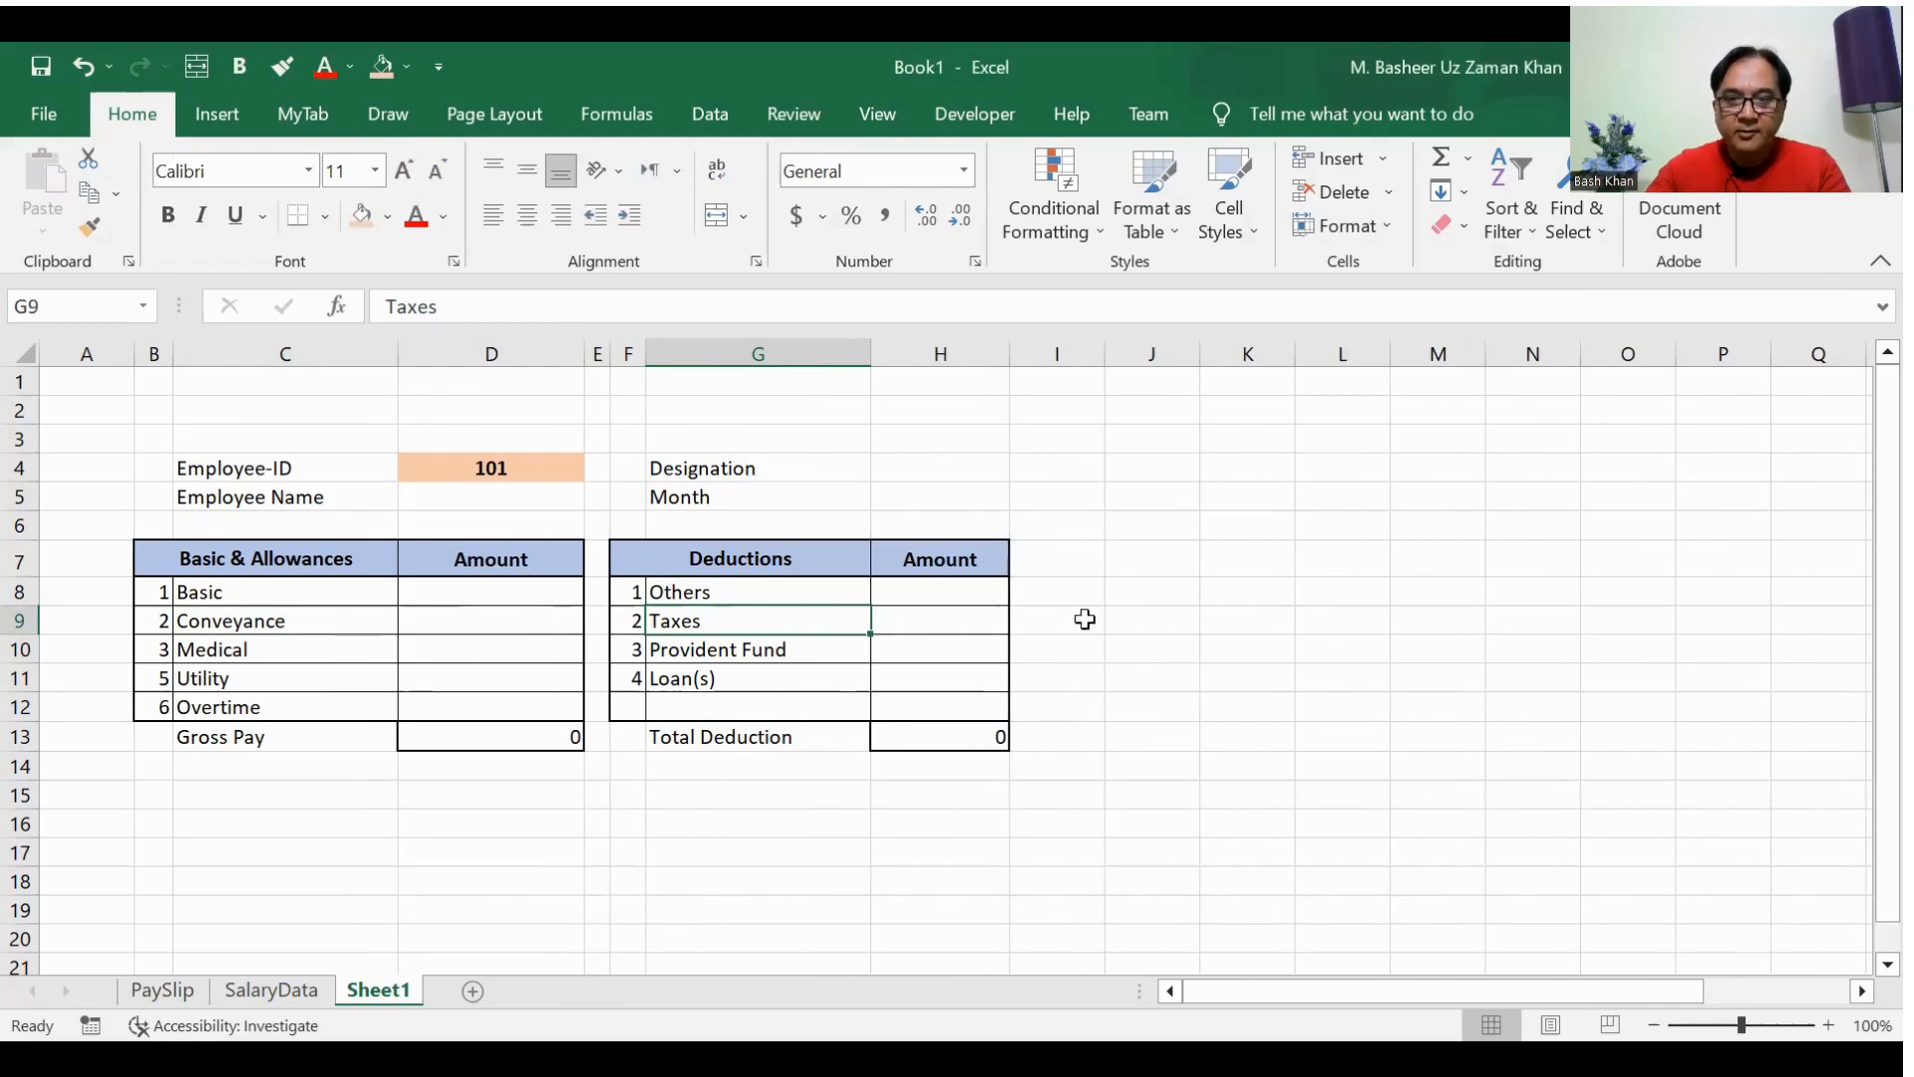
# Step: Set both Amount columns, H for deductions and D for allowances, to a width of 13
pyautogui.click(970, 595)
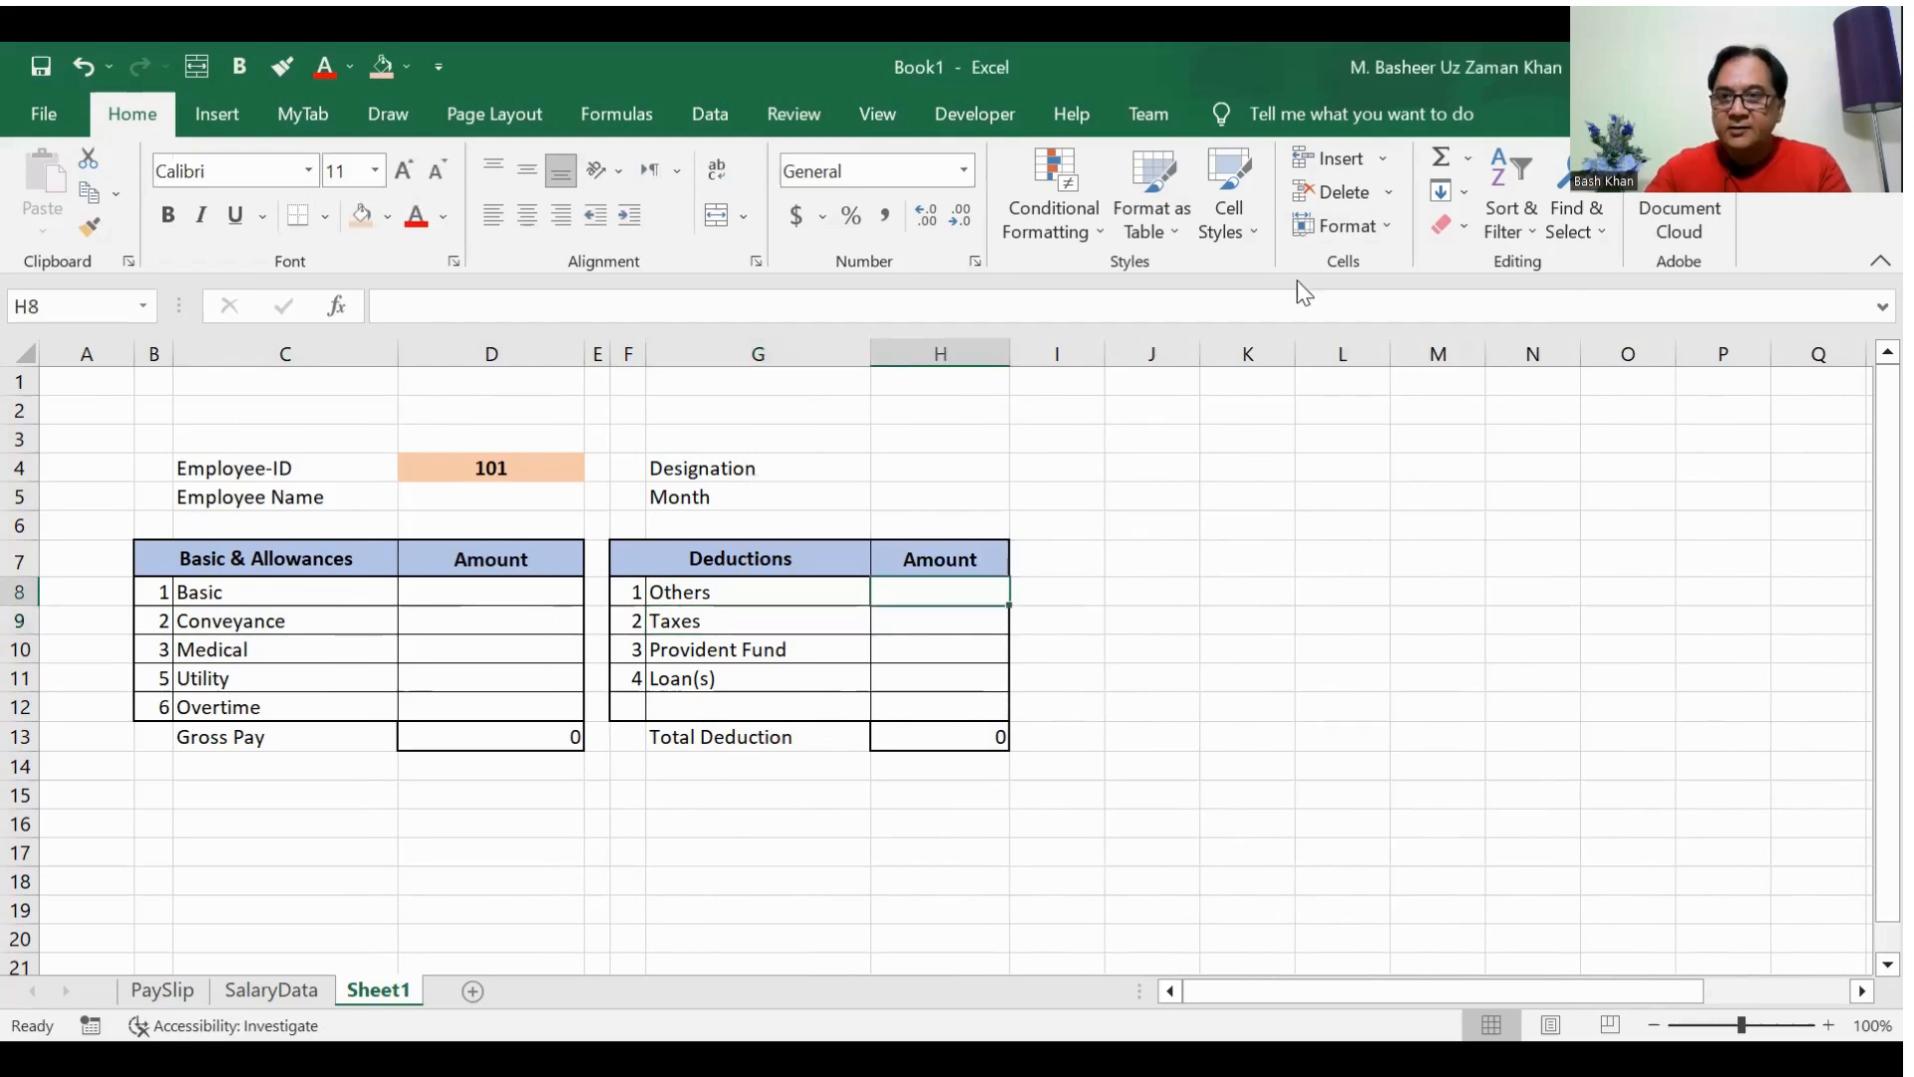
pyautogui.click(1341, 228)
pyautogui.click(1353, 386)
pyautogui.write('1')
pyautogui.press('Return')
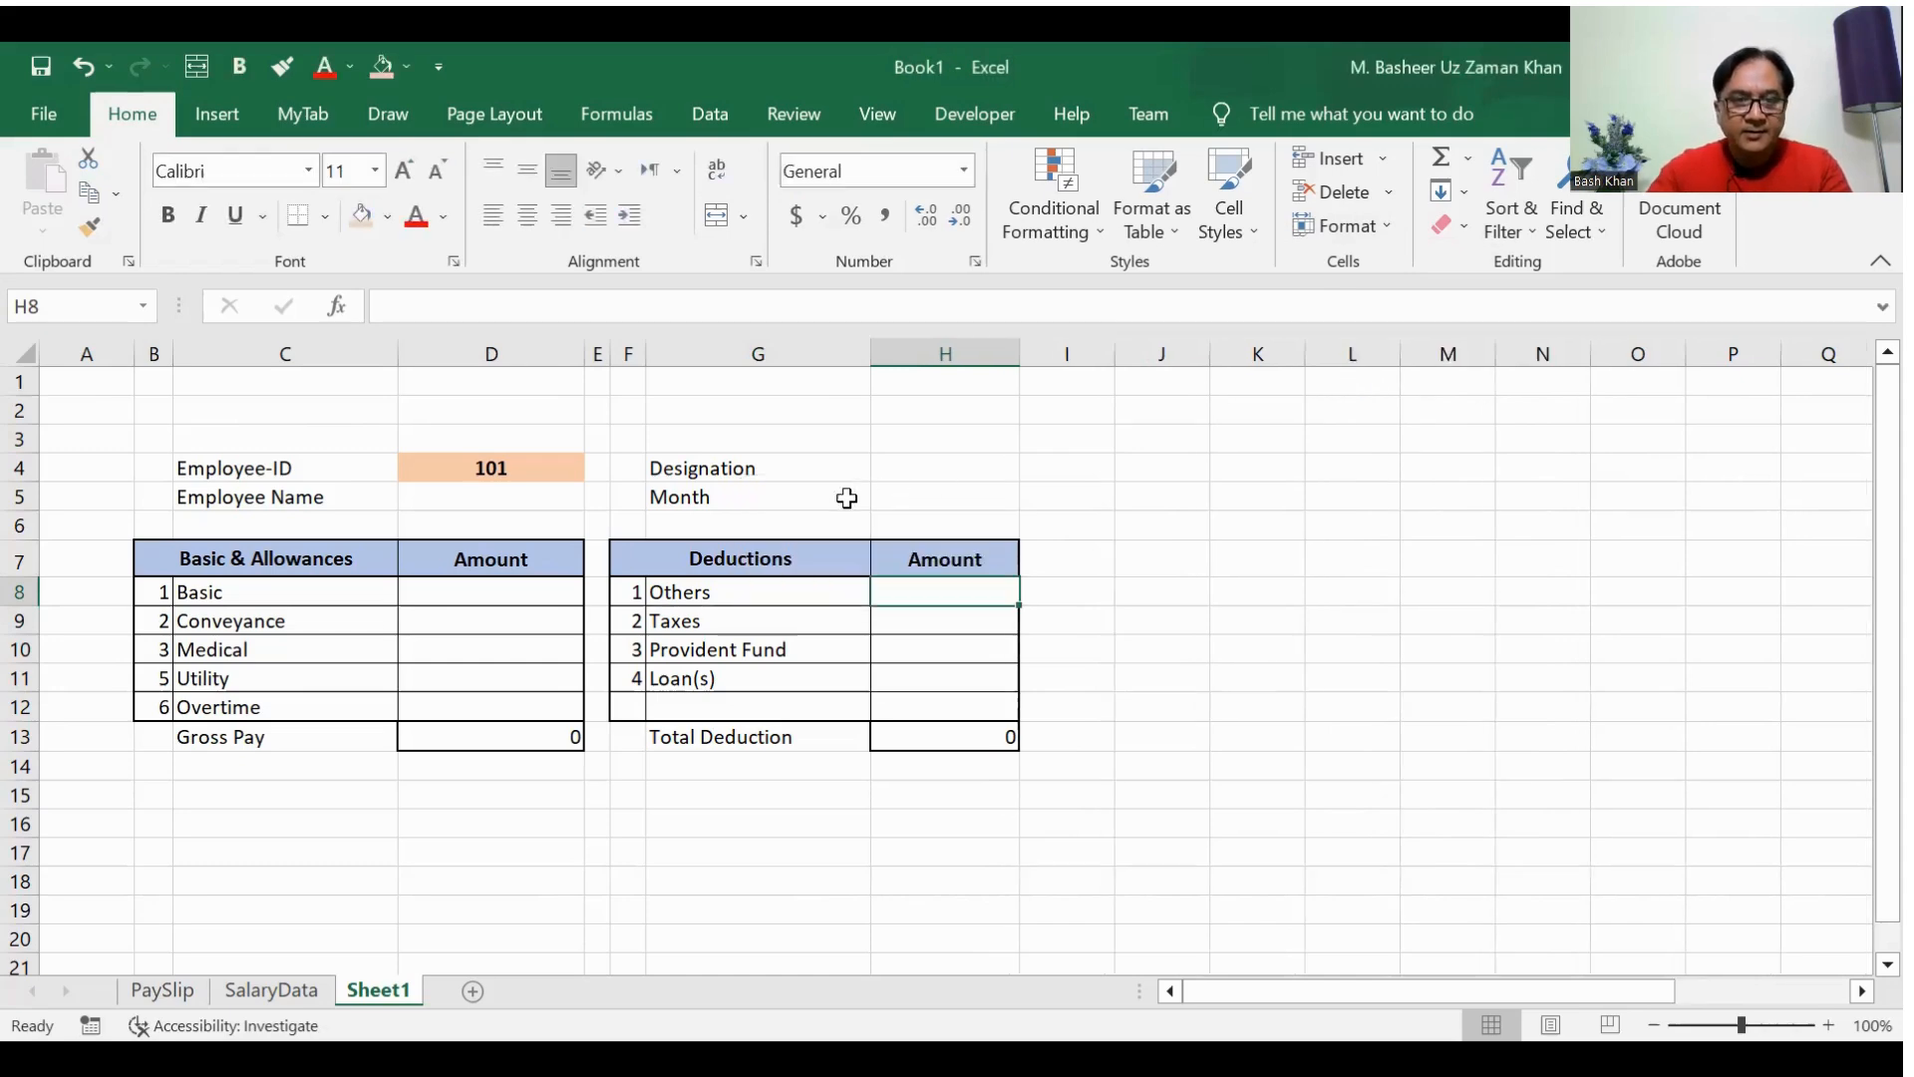
pyautogui.click(521, 586)
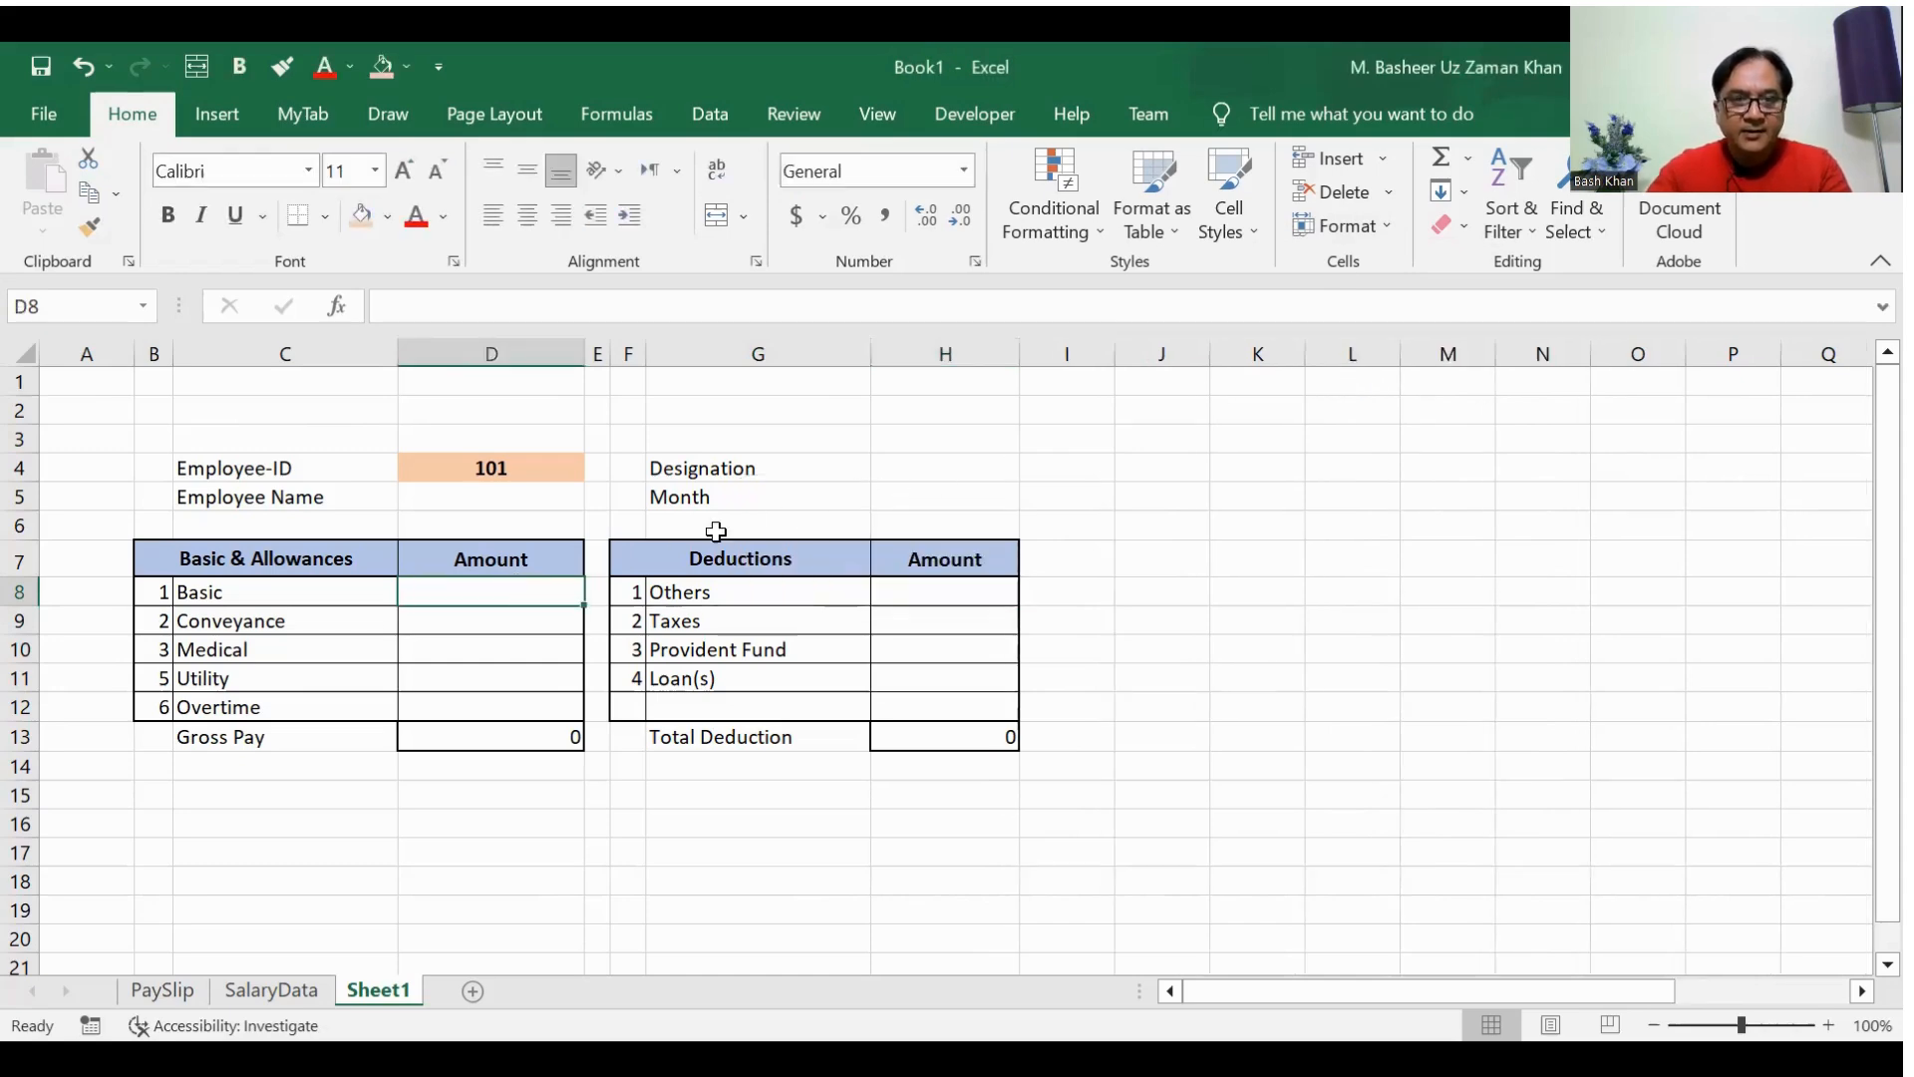
pyautogui.click(1385, 229)
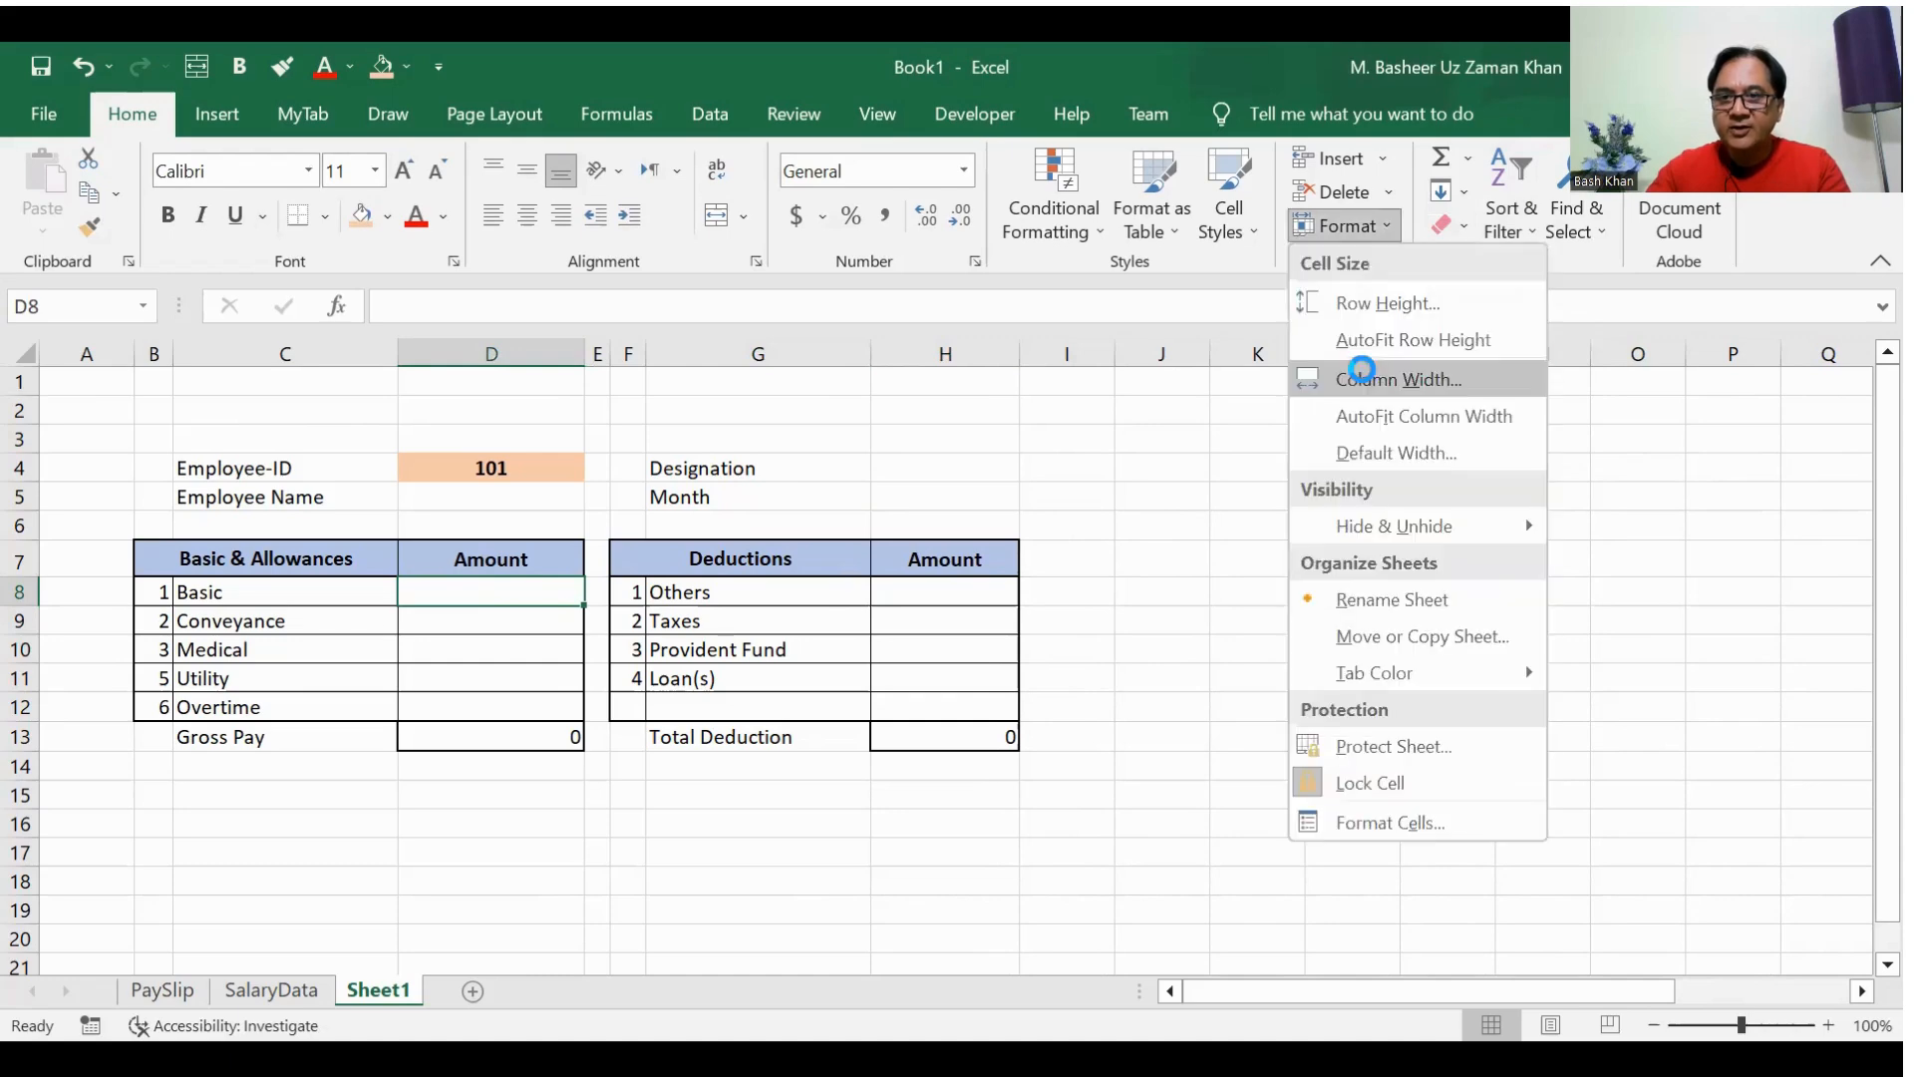
pyautogui.click(1361, 385)
pyautogui.write('13')
pyautogui.press('Return')
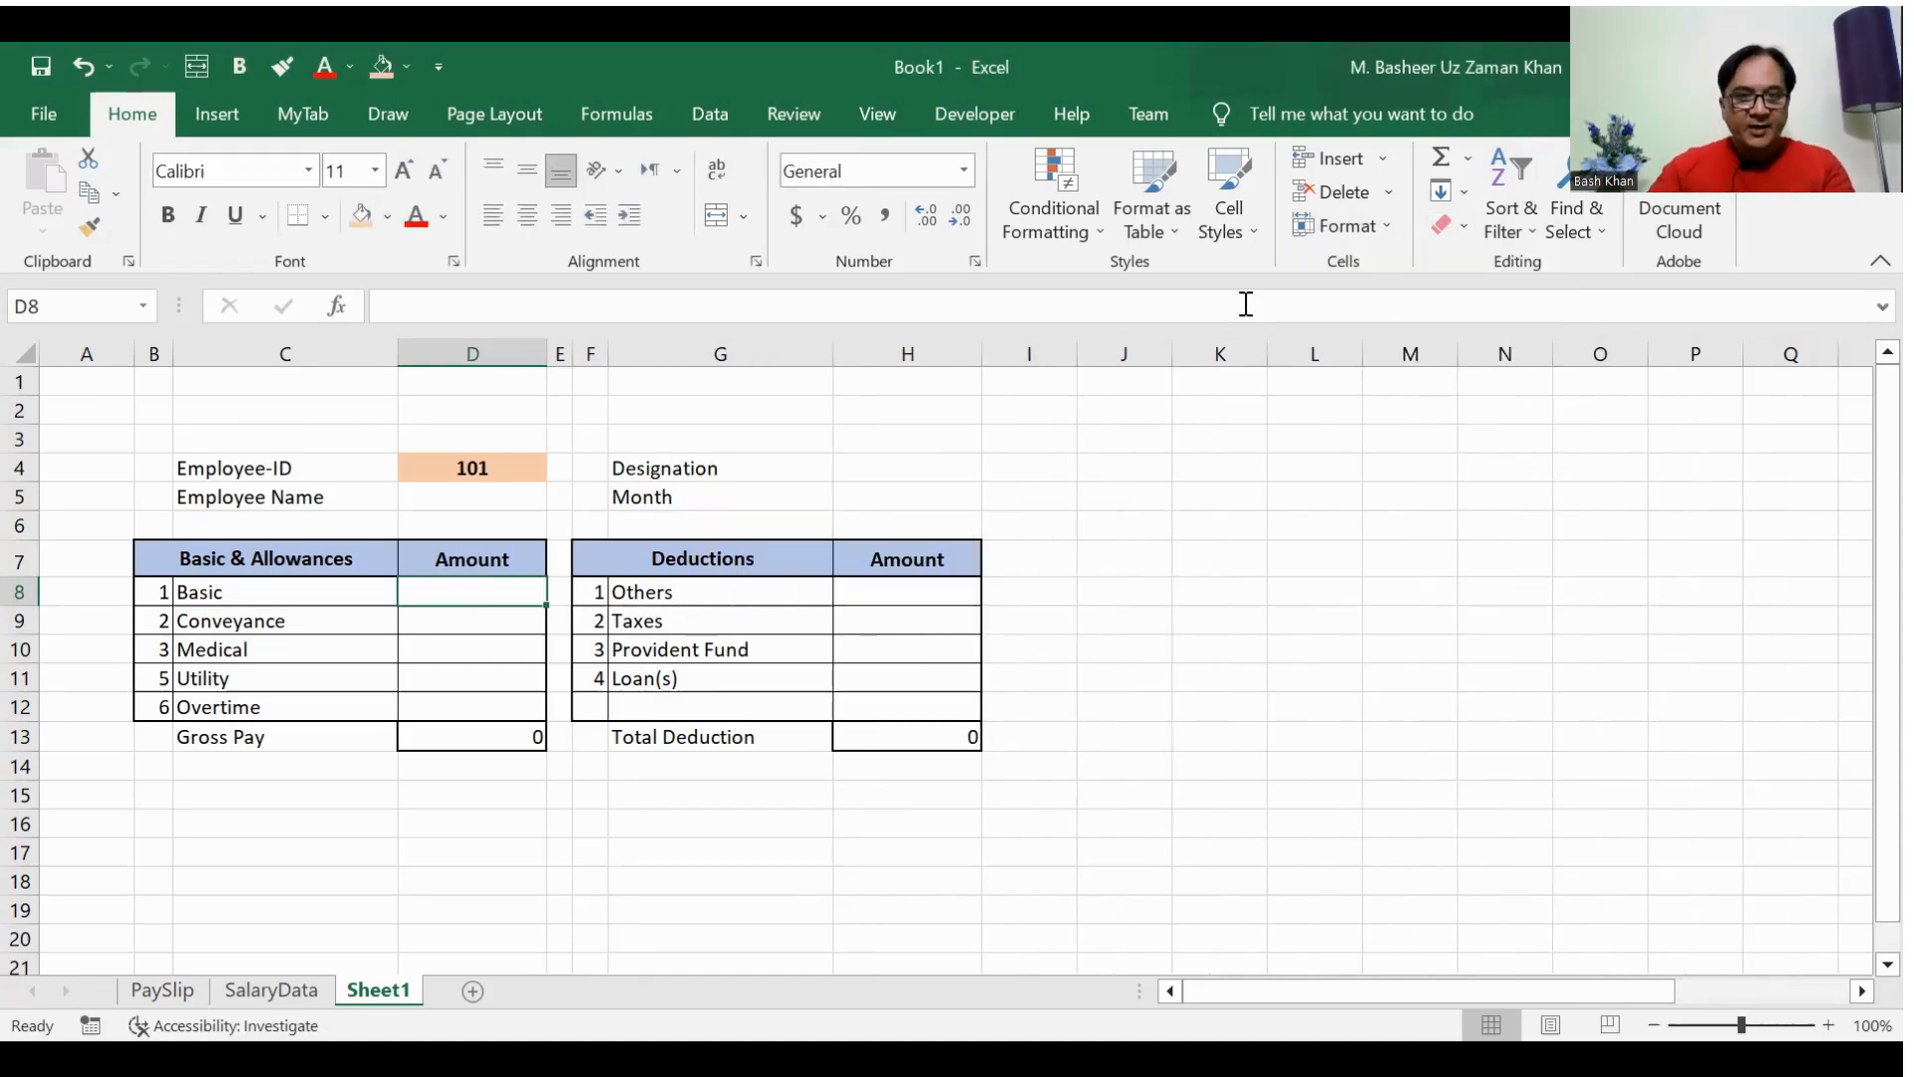
pyautogui.click(339, 498)
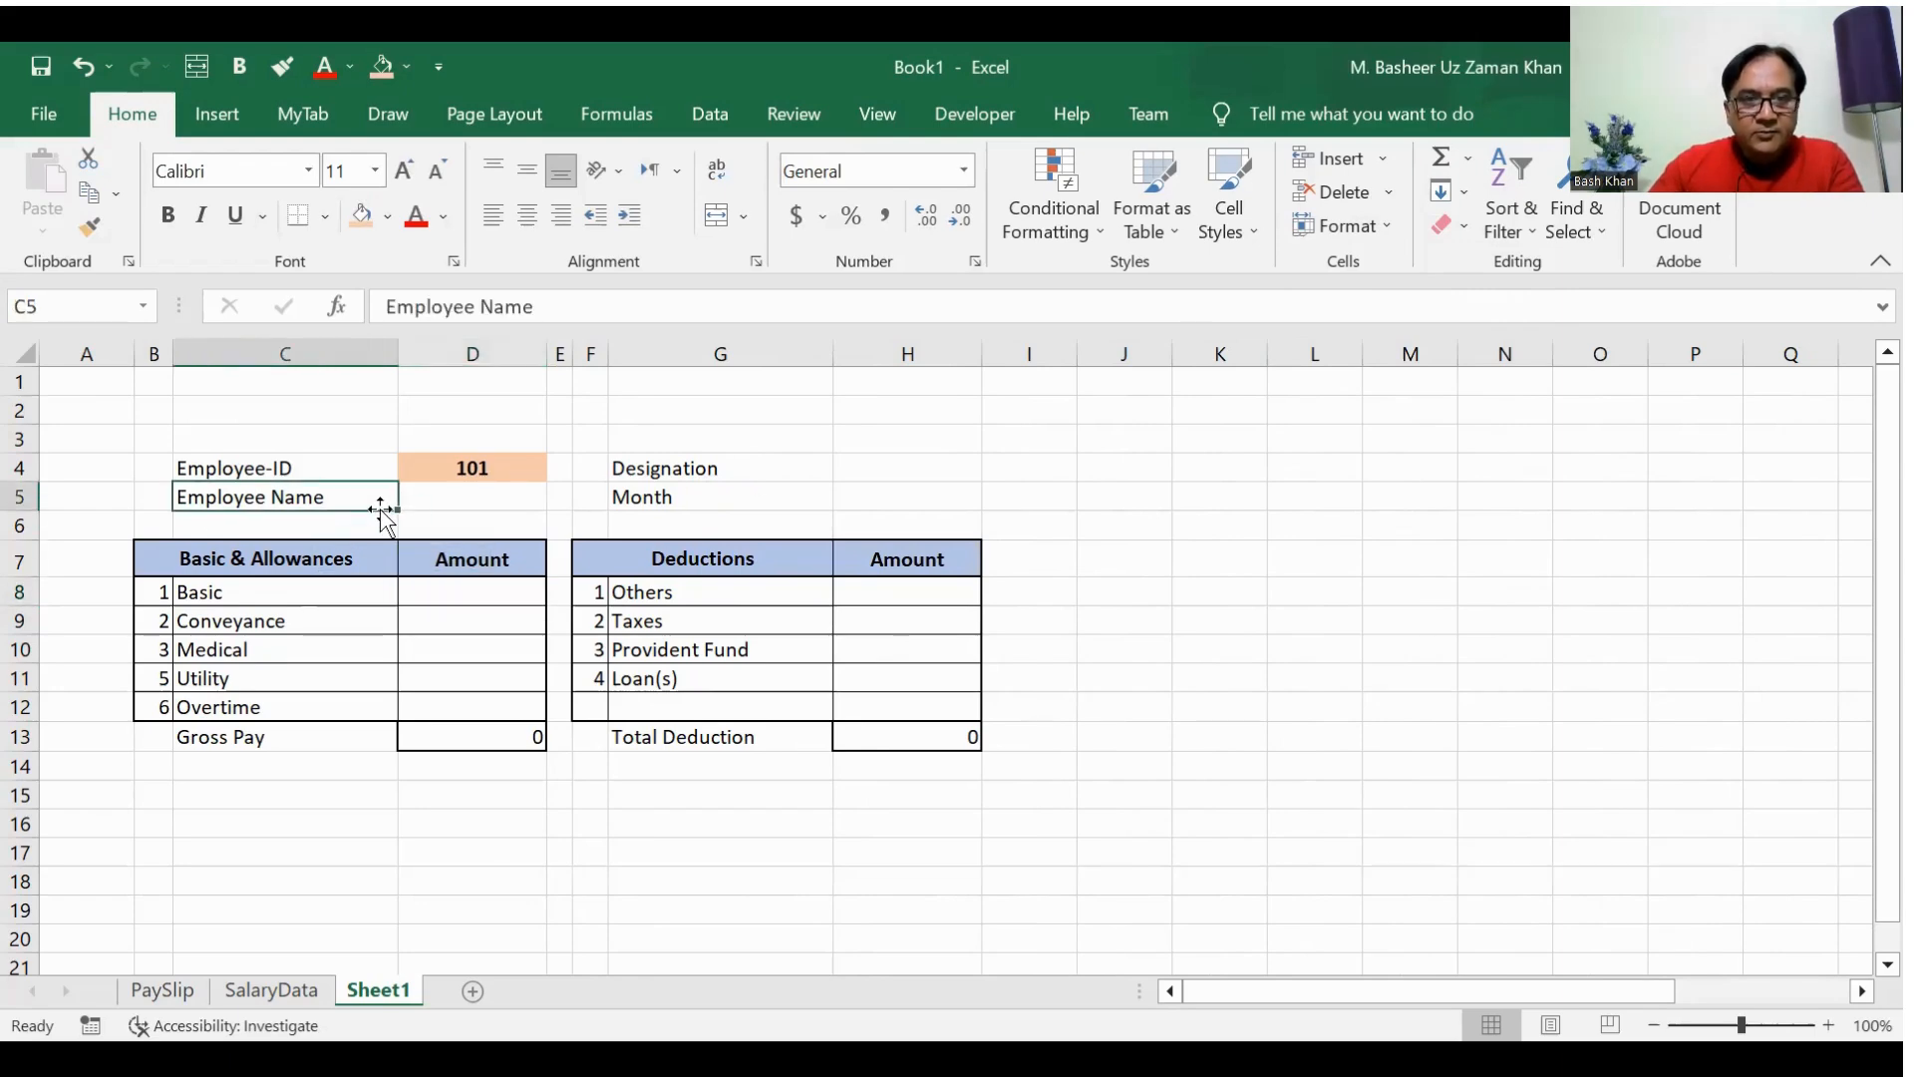
pyautogui.click(439, 499)
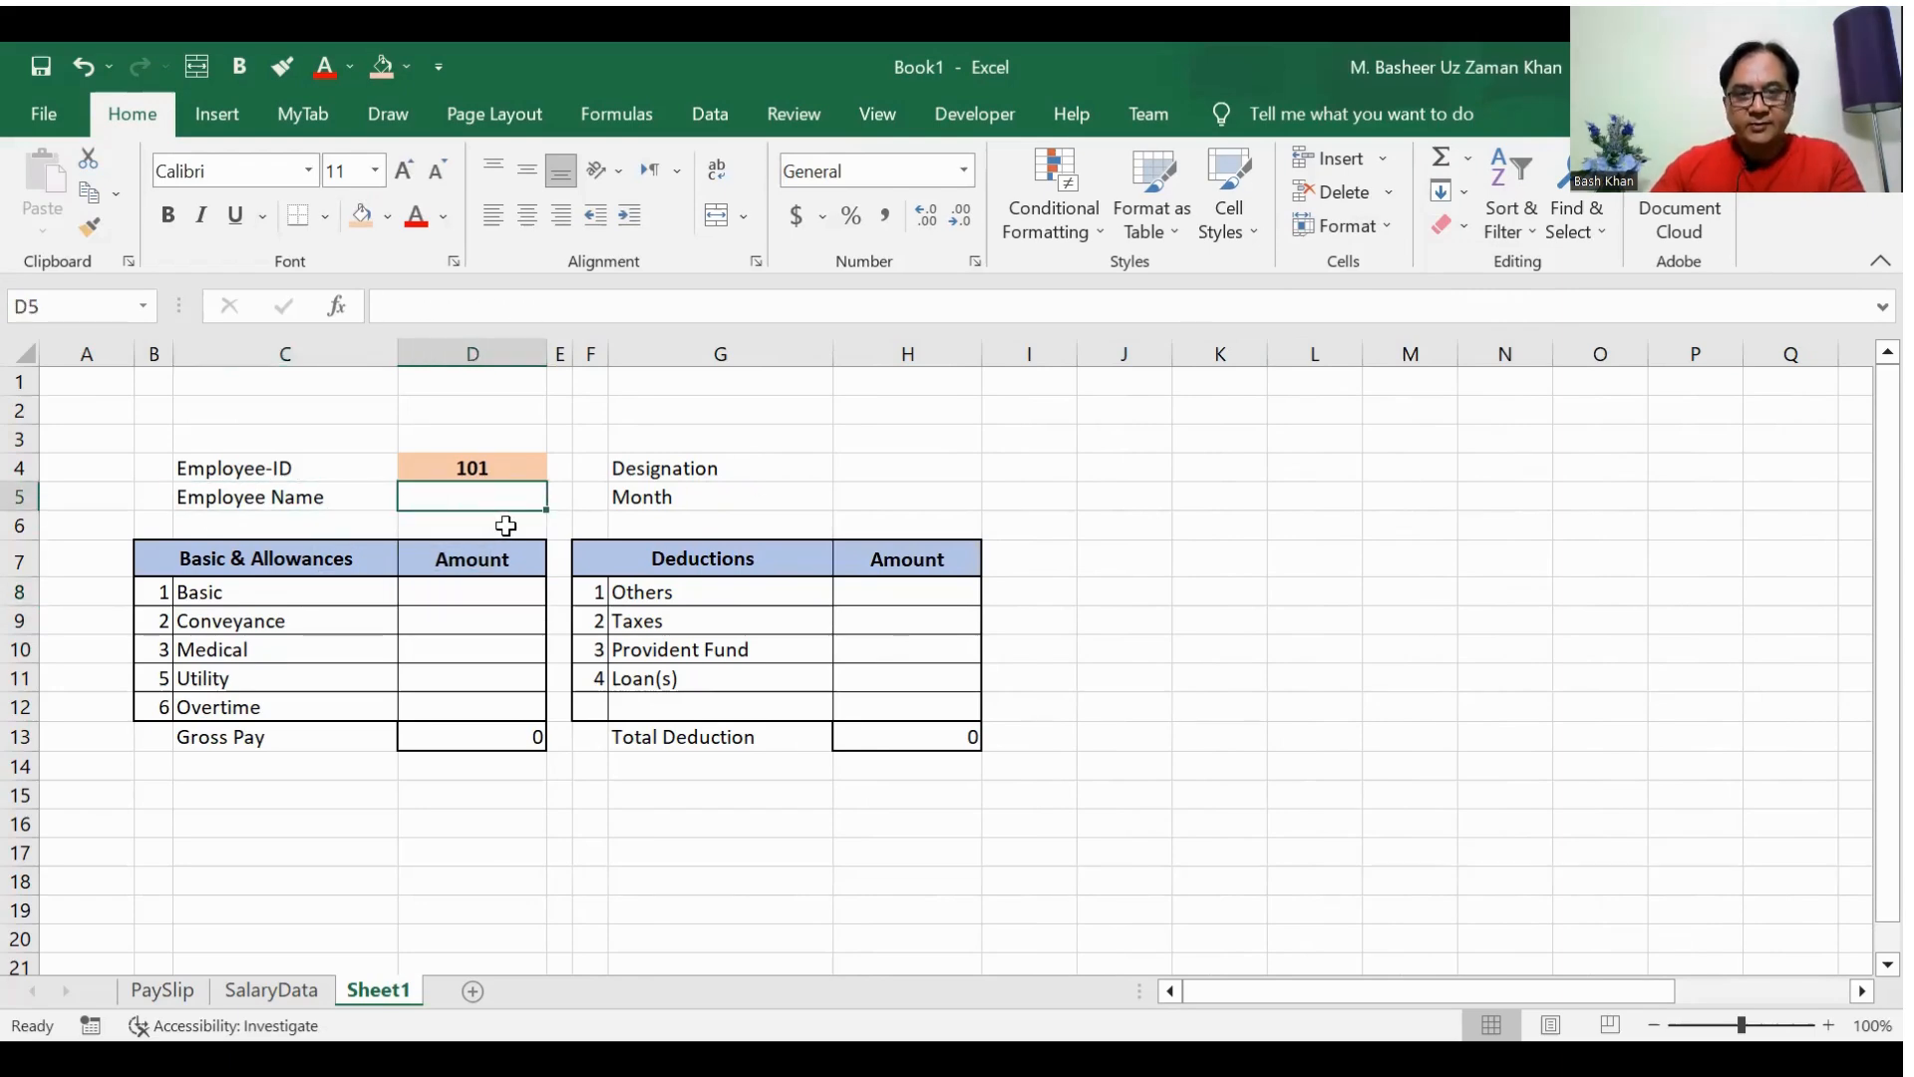
pyautogui.click(881, 475)
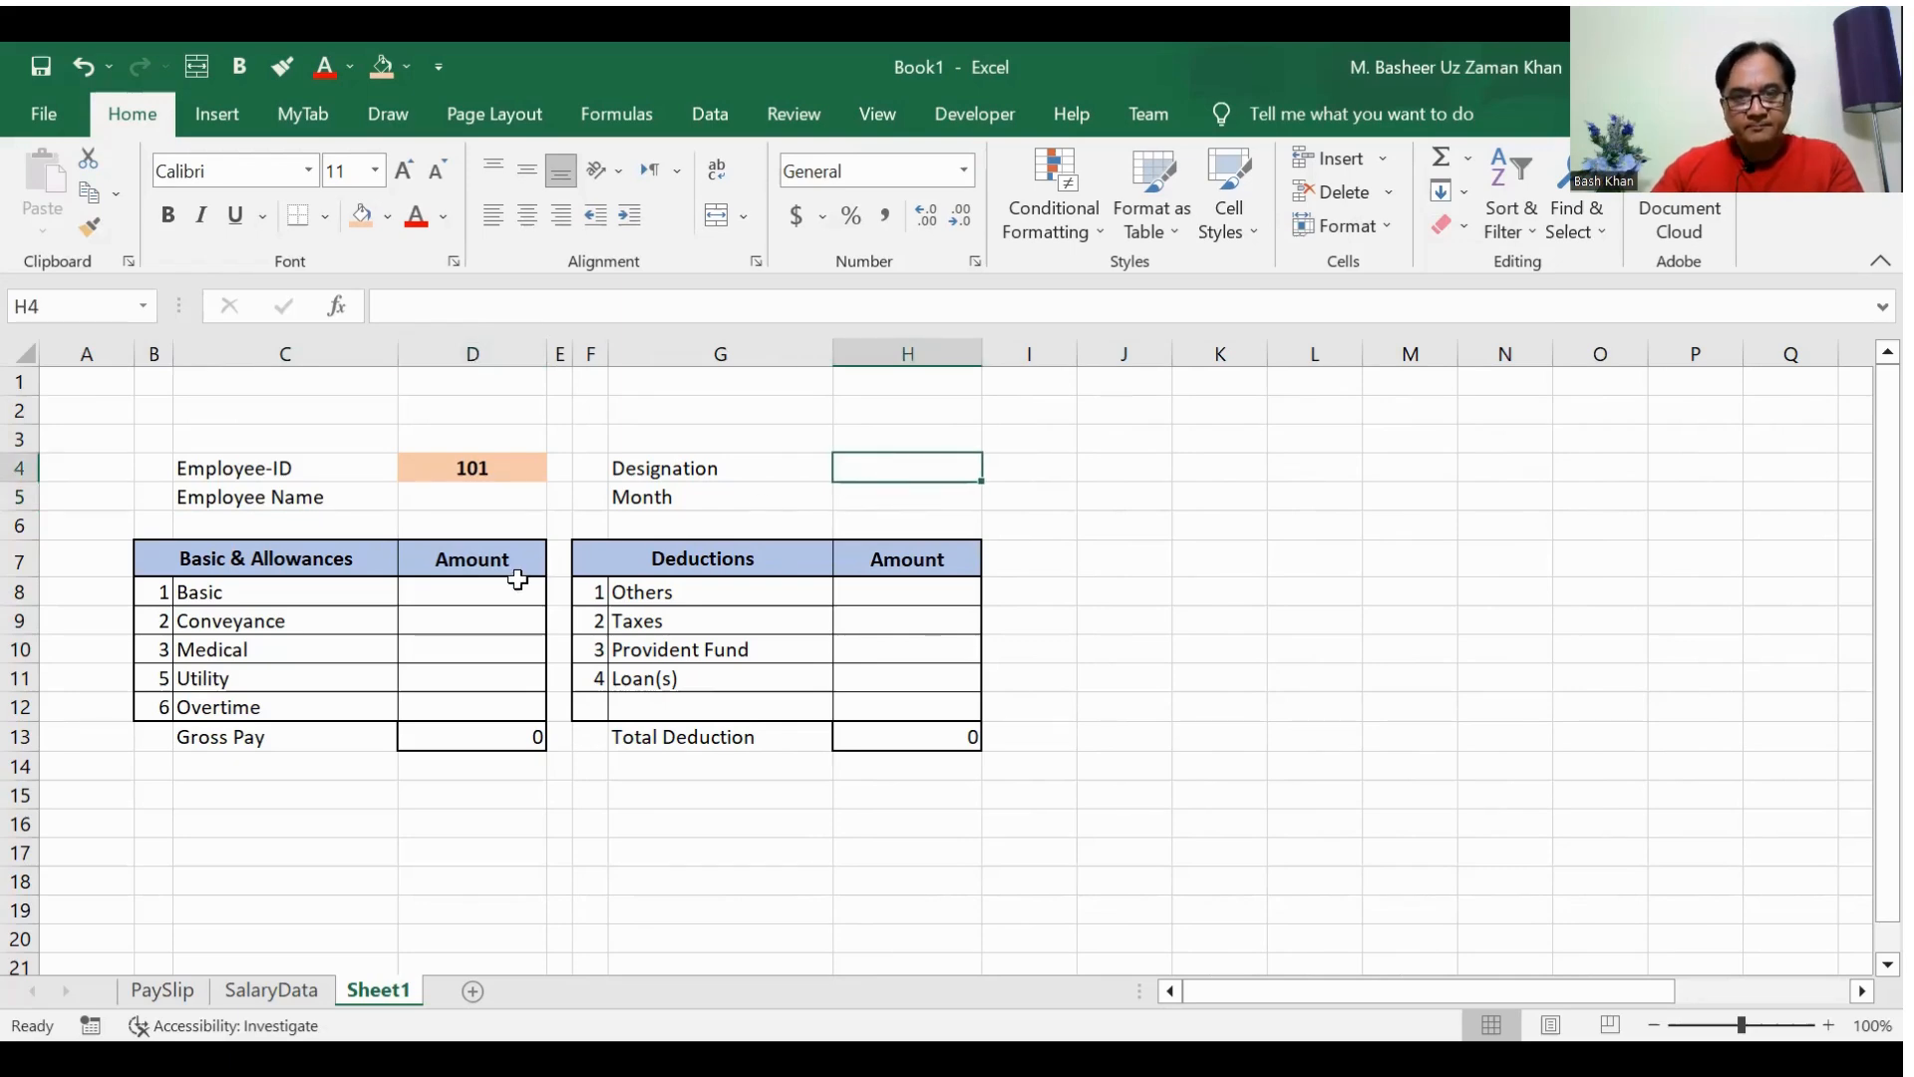
# Step: Insert a blank column before the Amount column in both the allowances table and the deductions table
pyautogui.click(409, 625)
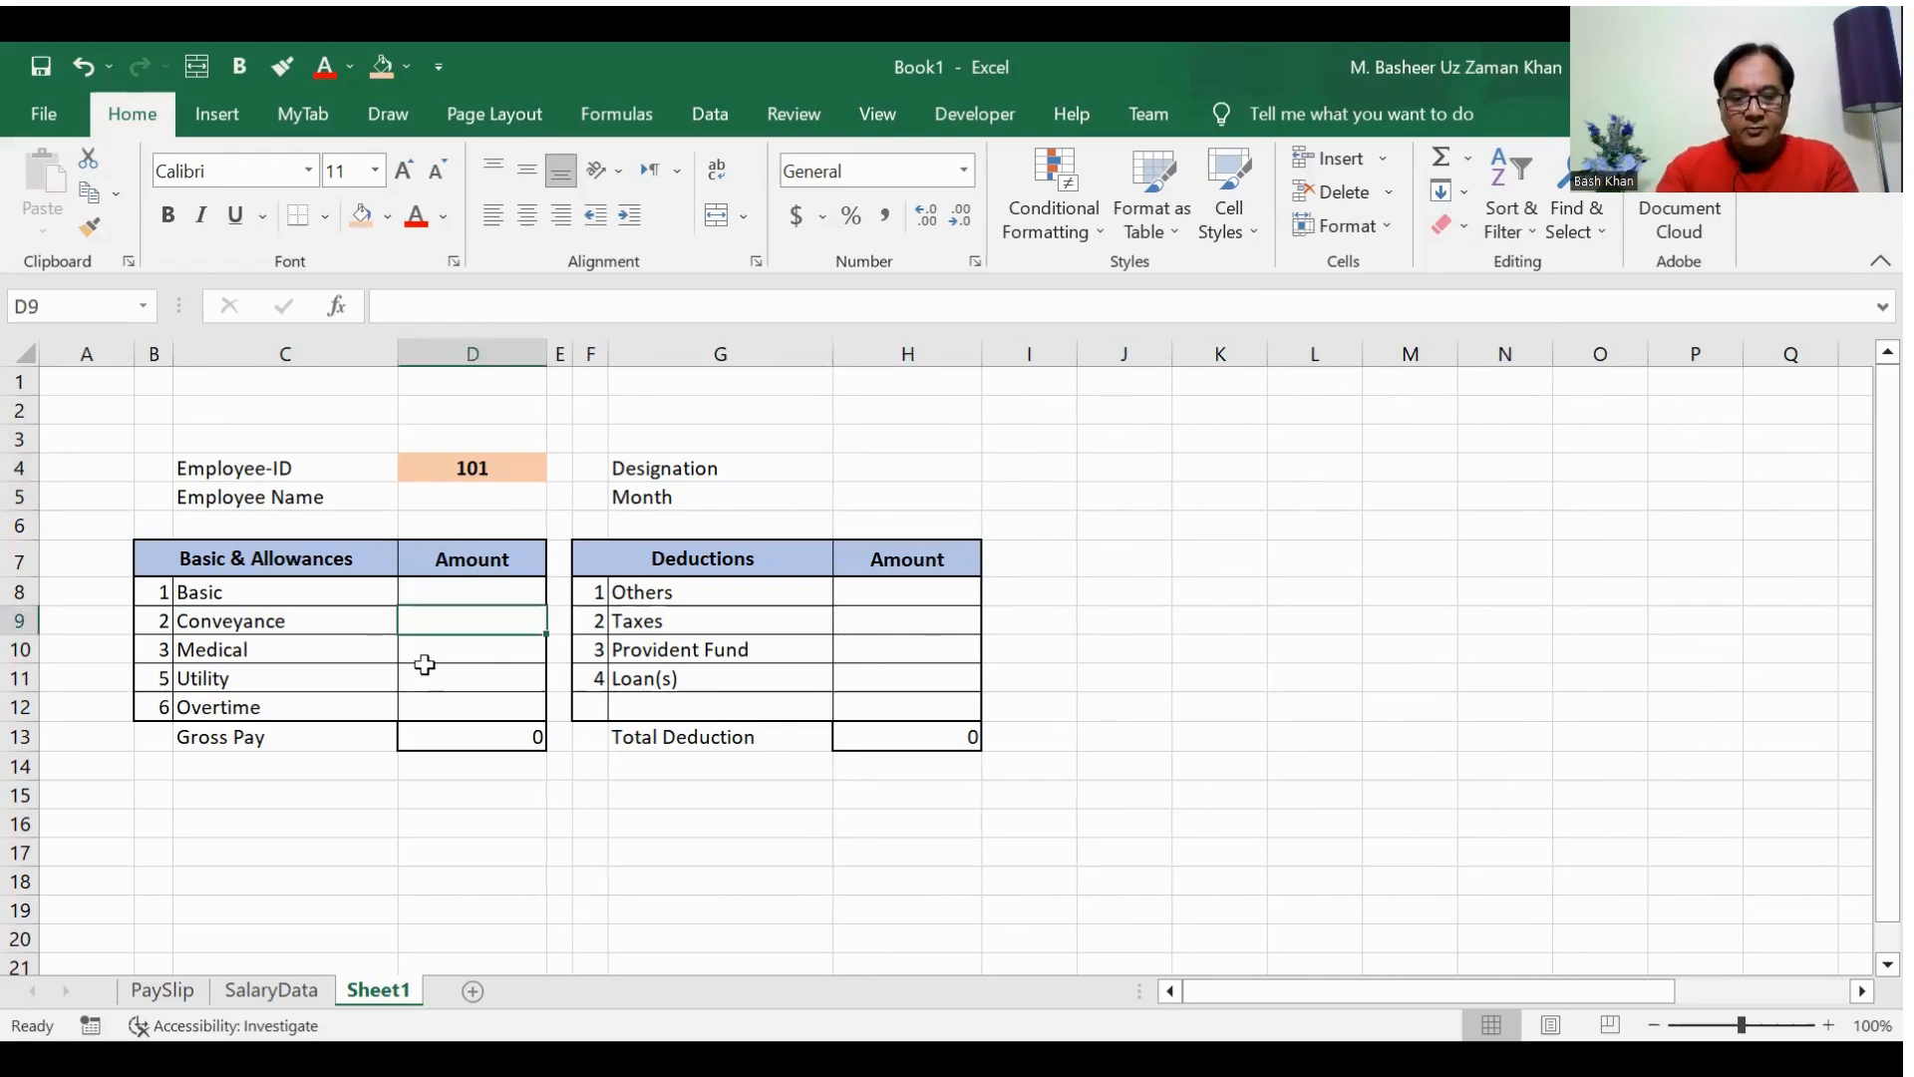
pyautogui.hotkey('alt', 'i')
pyautogui.press('c')
pyautogui.press('Right')
pyautogui.press('Right')
pyautogui.press('Right')
pyautogui.press('Right')
pyautogui.press('Right')
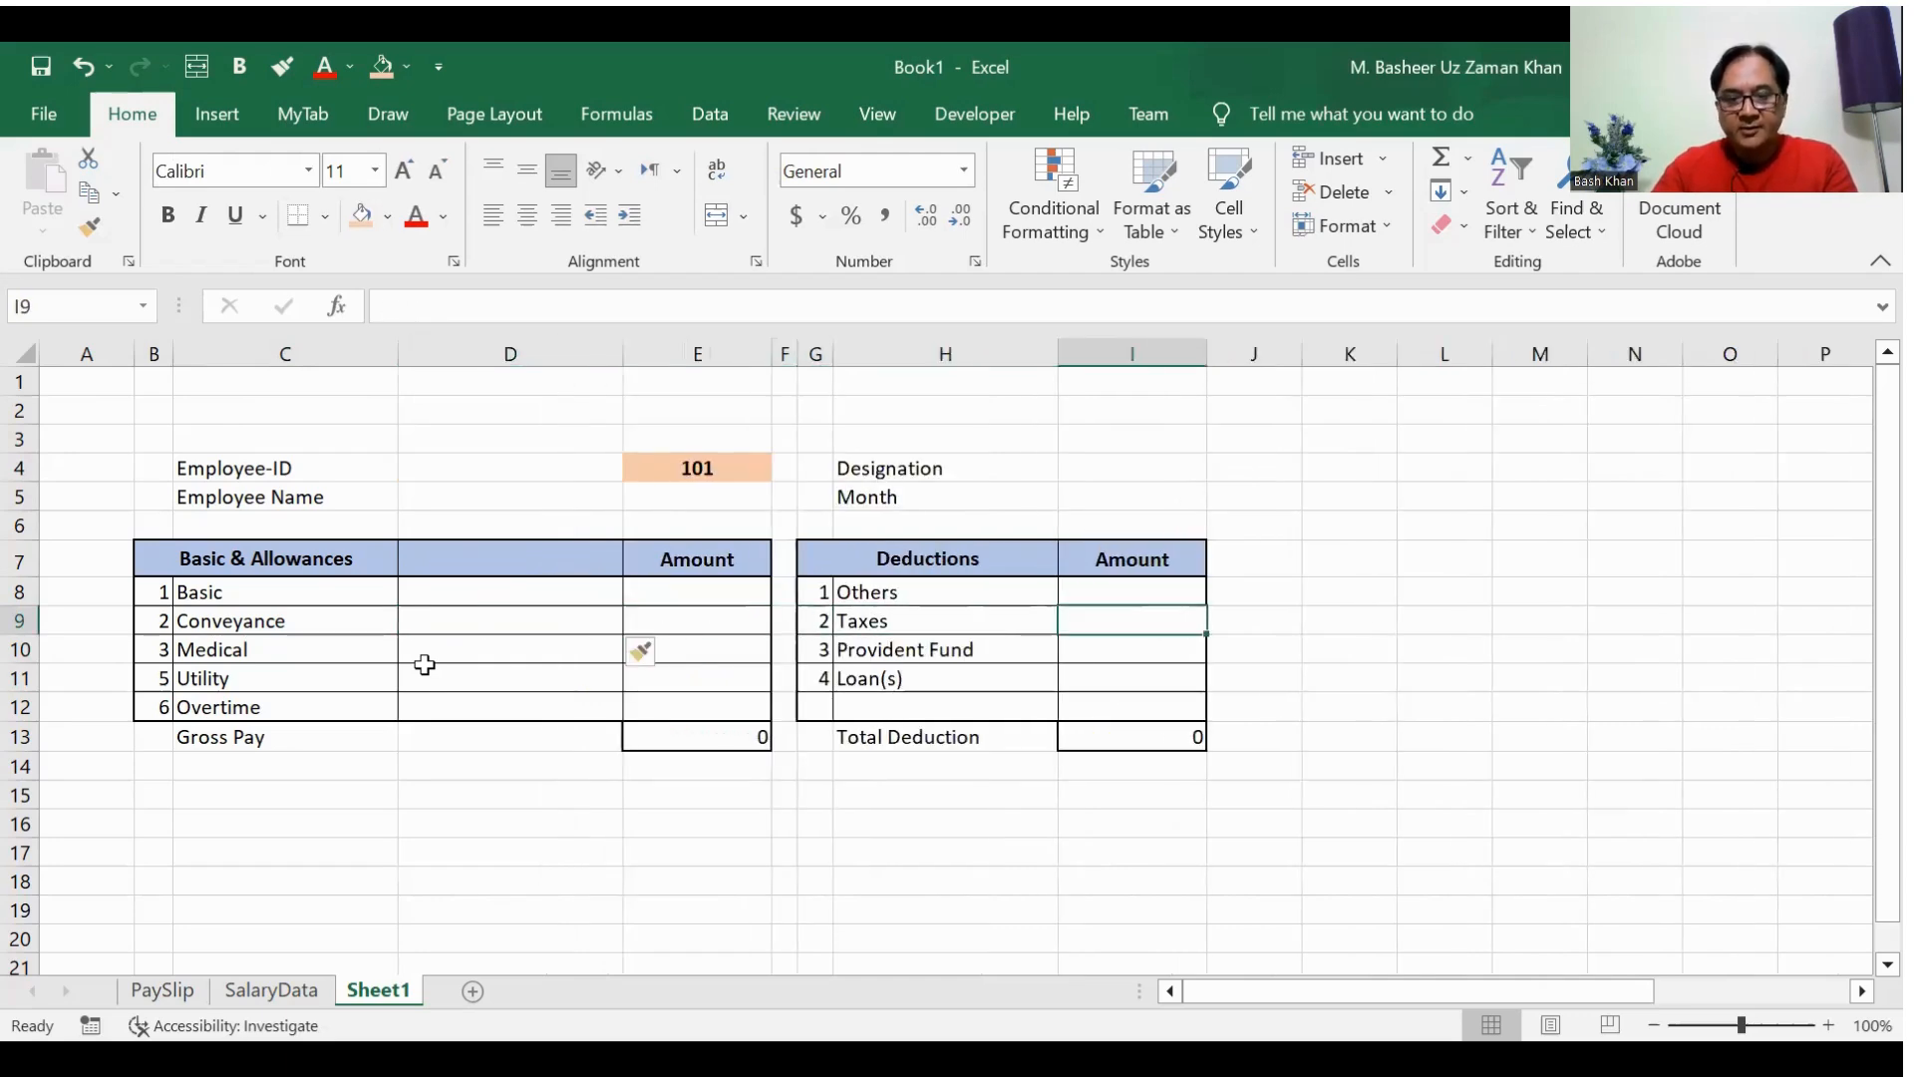
pyautogui.hotkey('alt', 'i')
pyautogui.press('c')
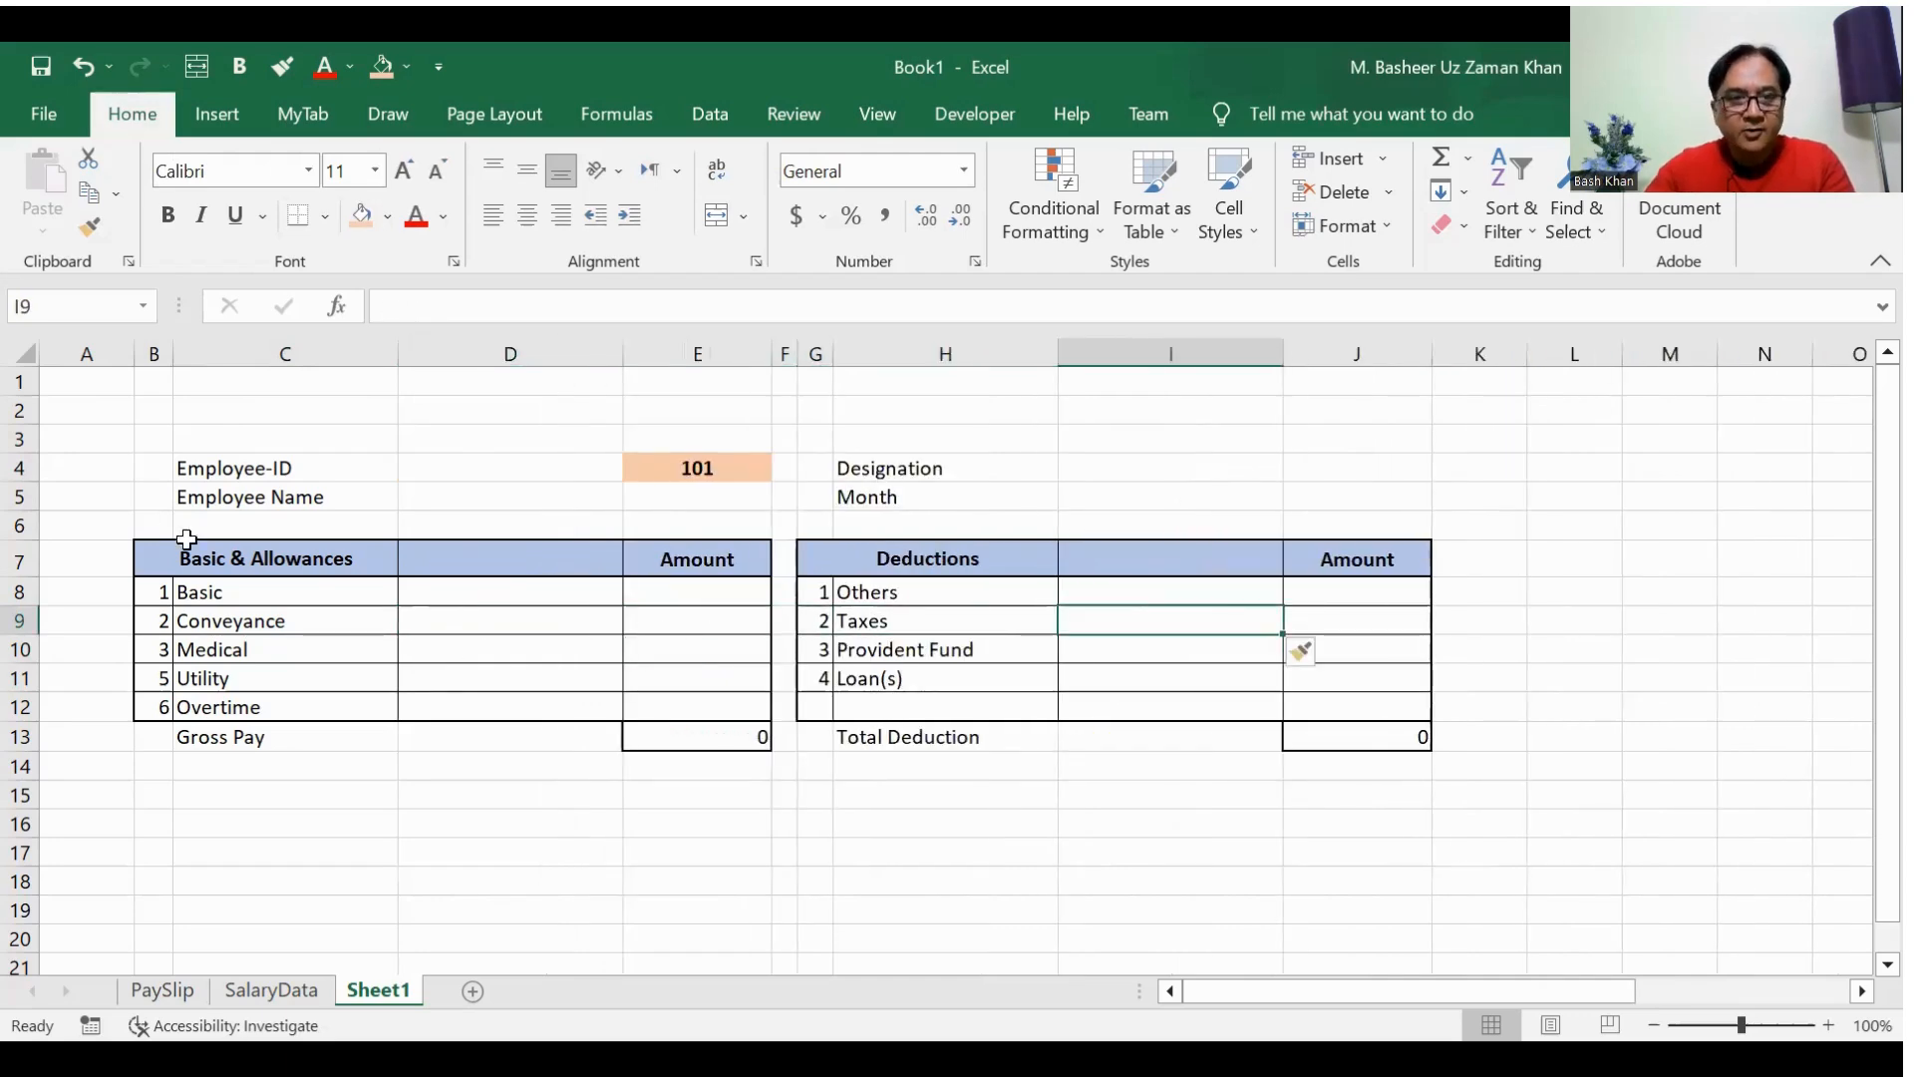
# Step: Try to set the columns under the Basic & Allowances heading, B to D, to a width of 12
pyautogui.moveTo(282, 559); pyautogui.dragTo(589, 544)
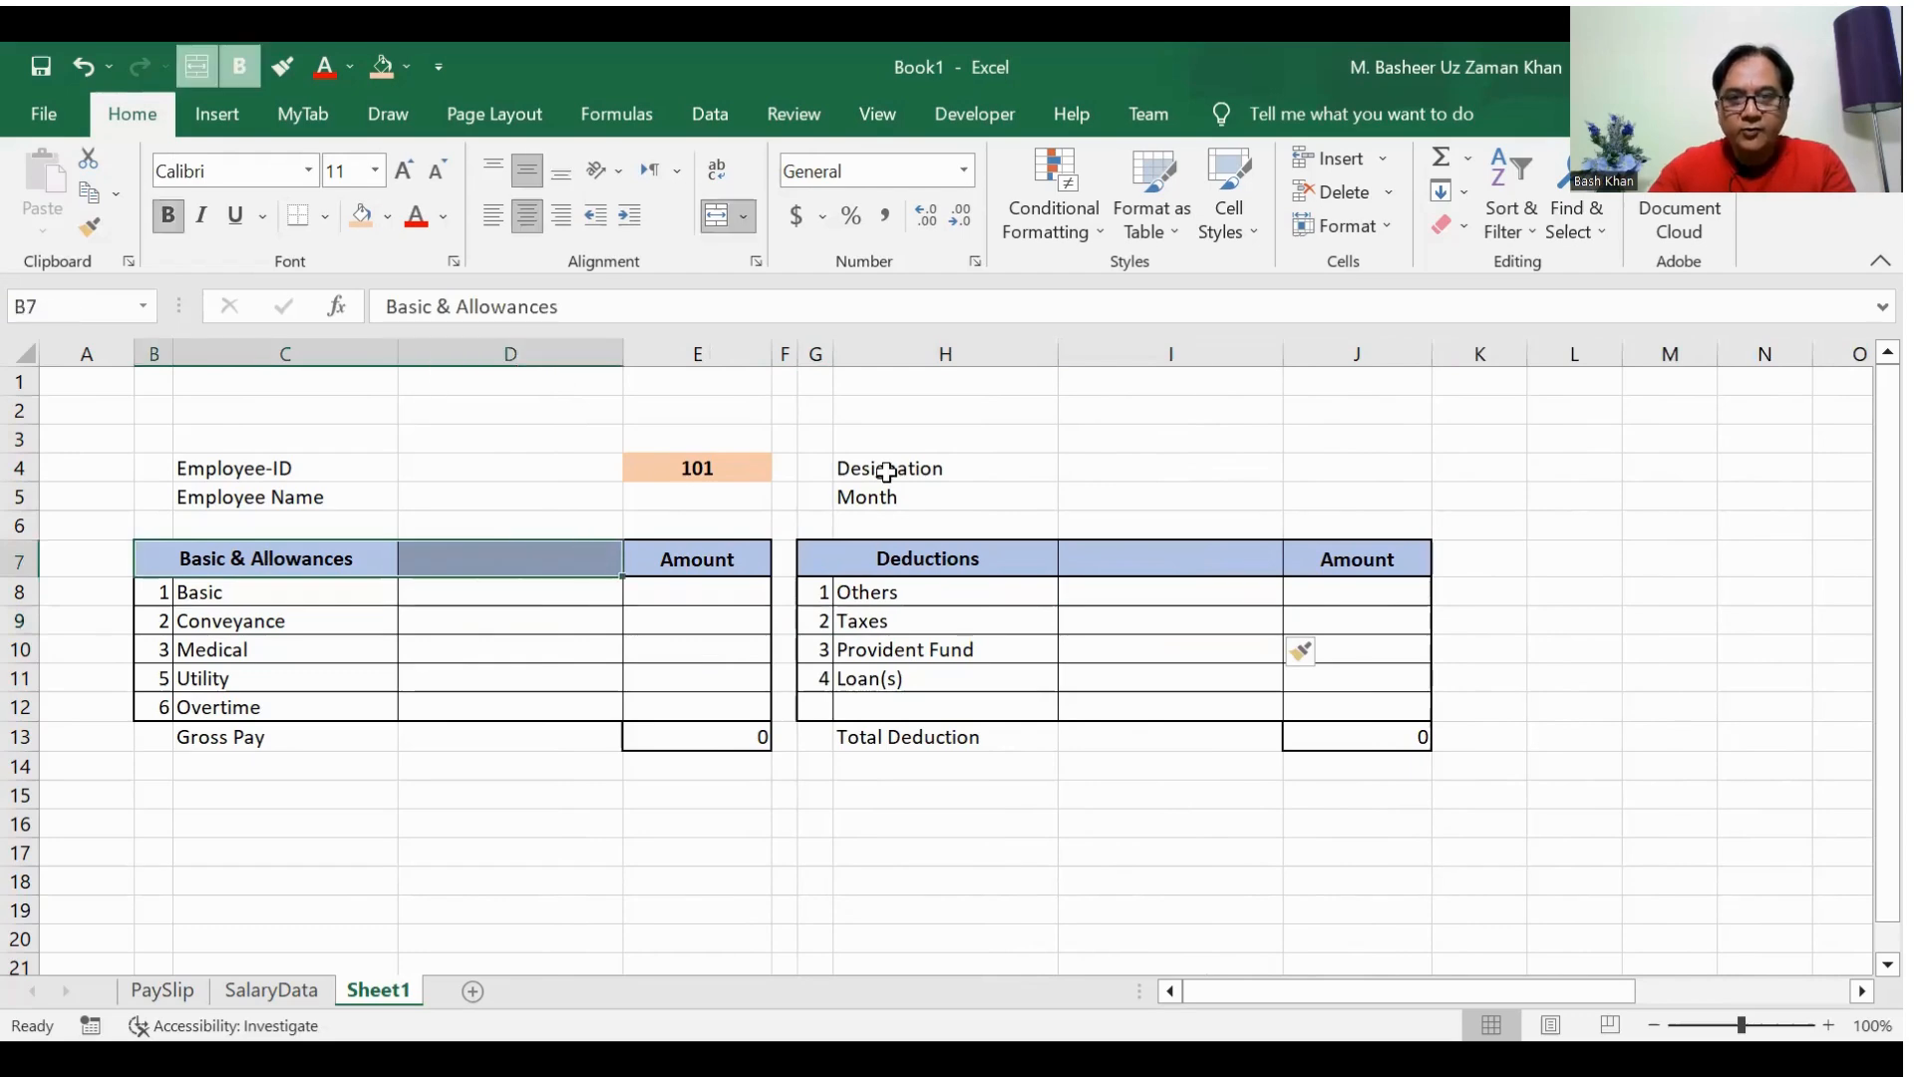
pyautogui.click(1388, 219)
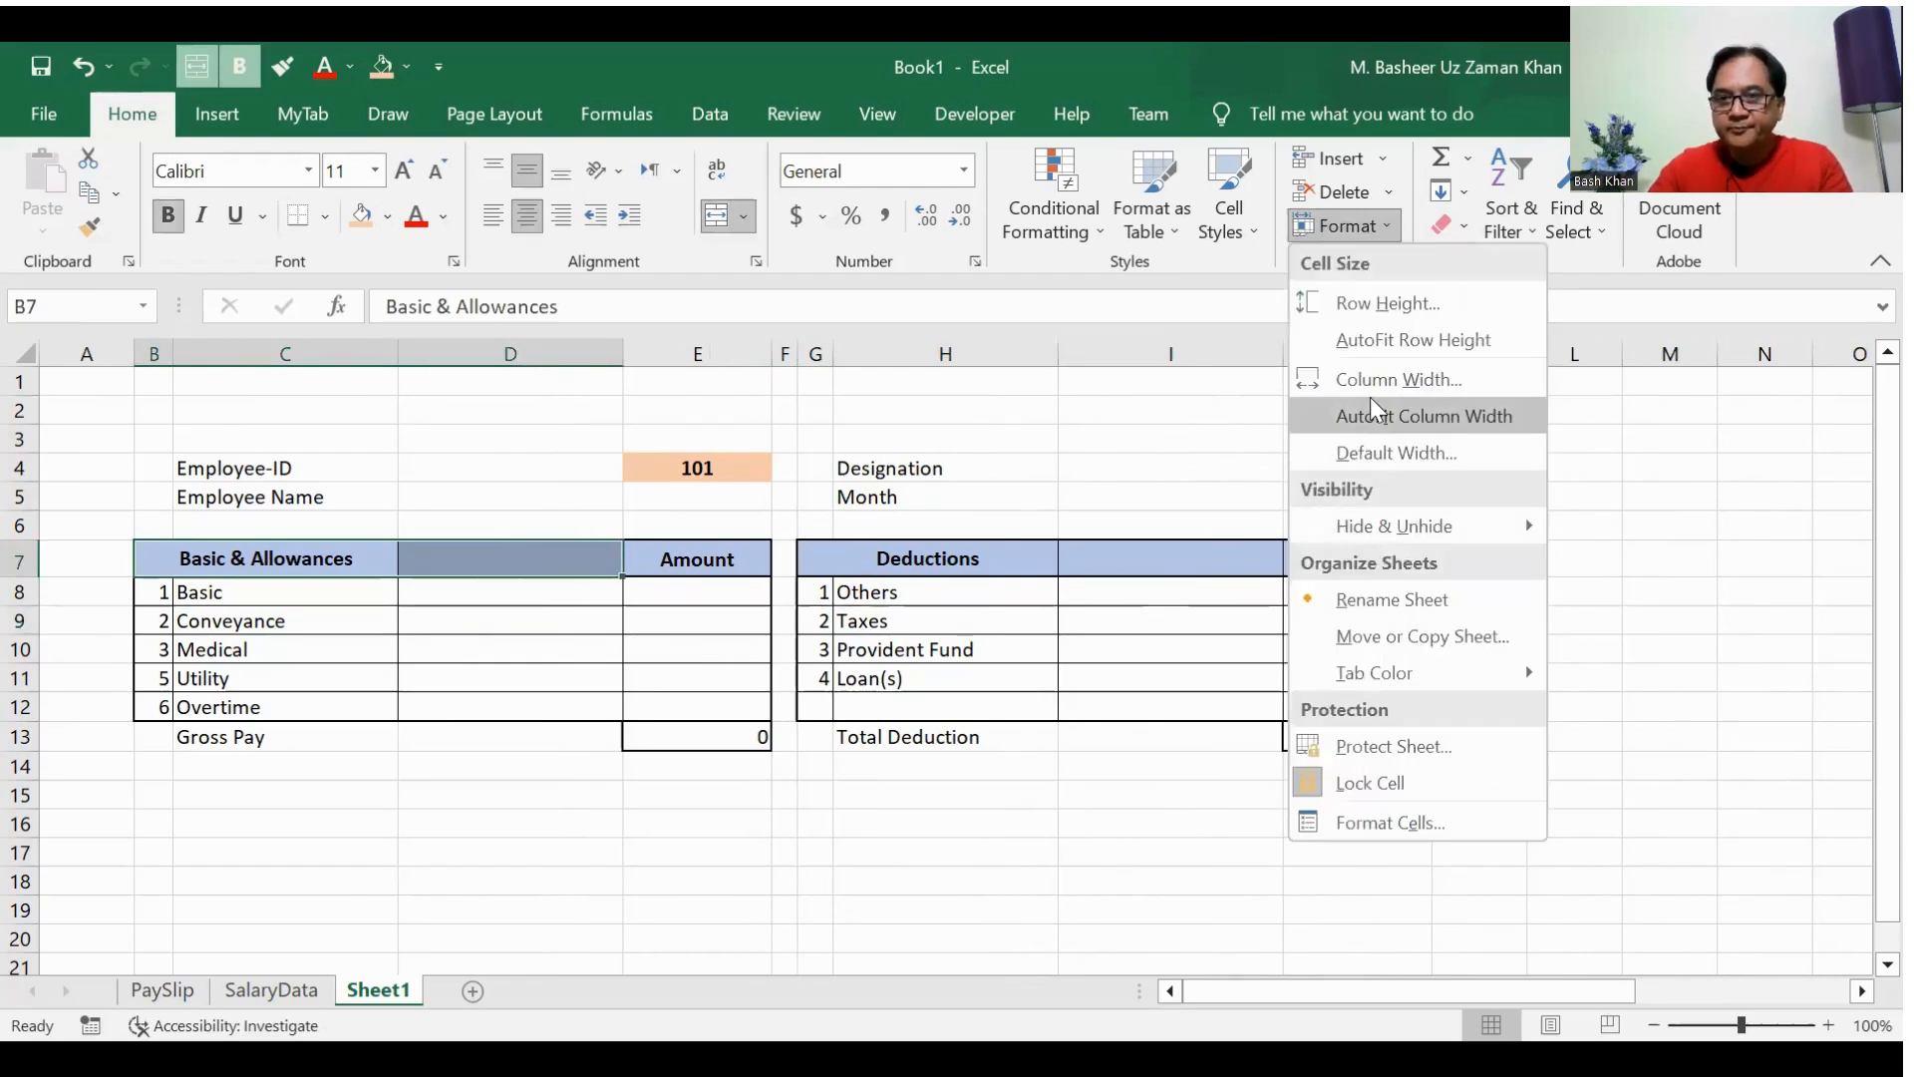
pyautogui.click(1368, 387)
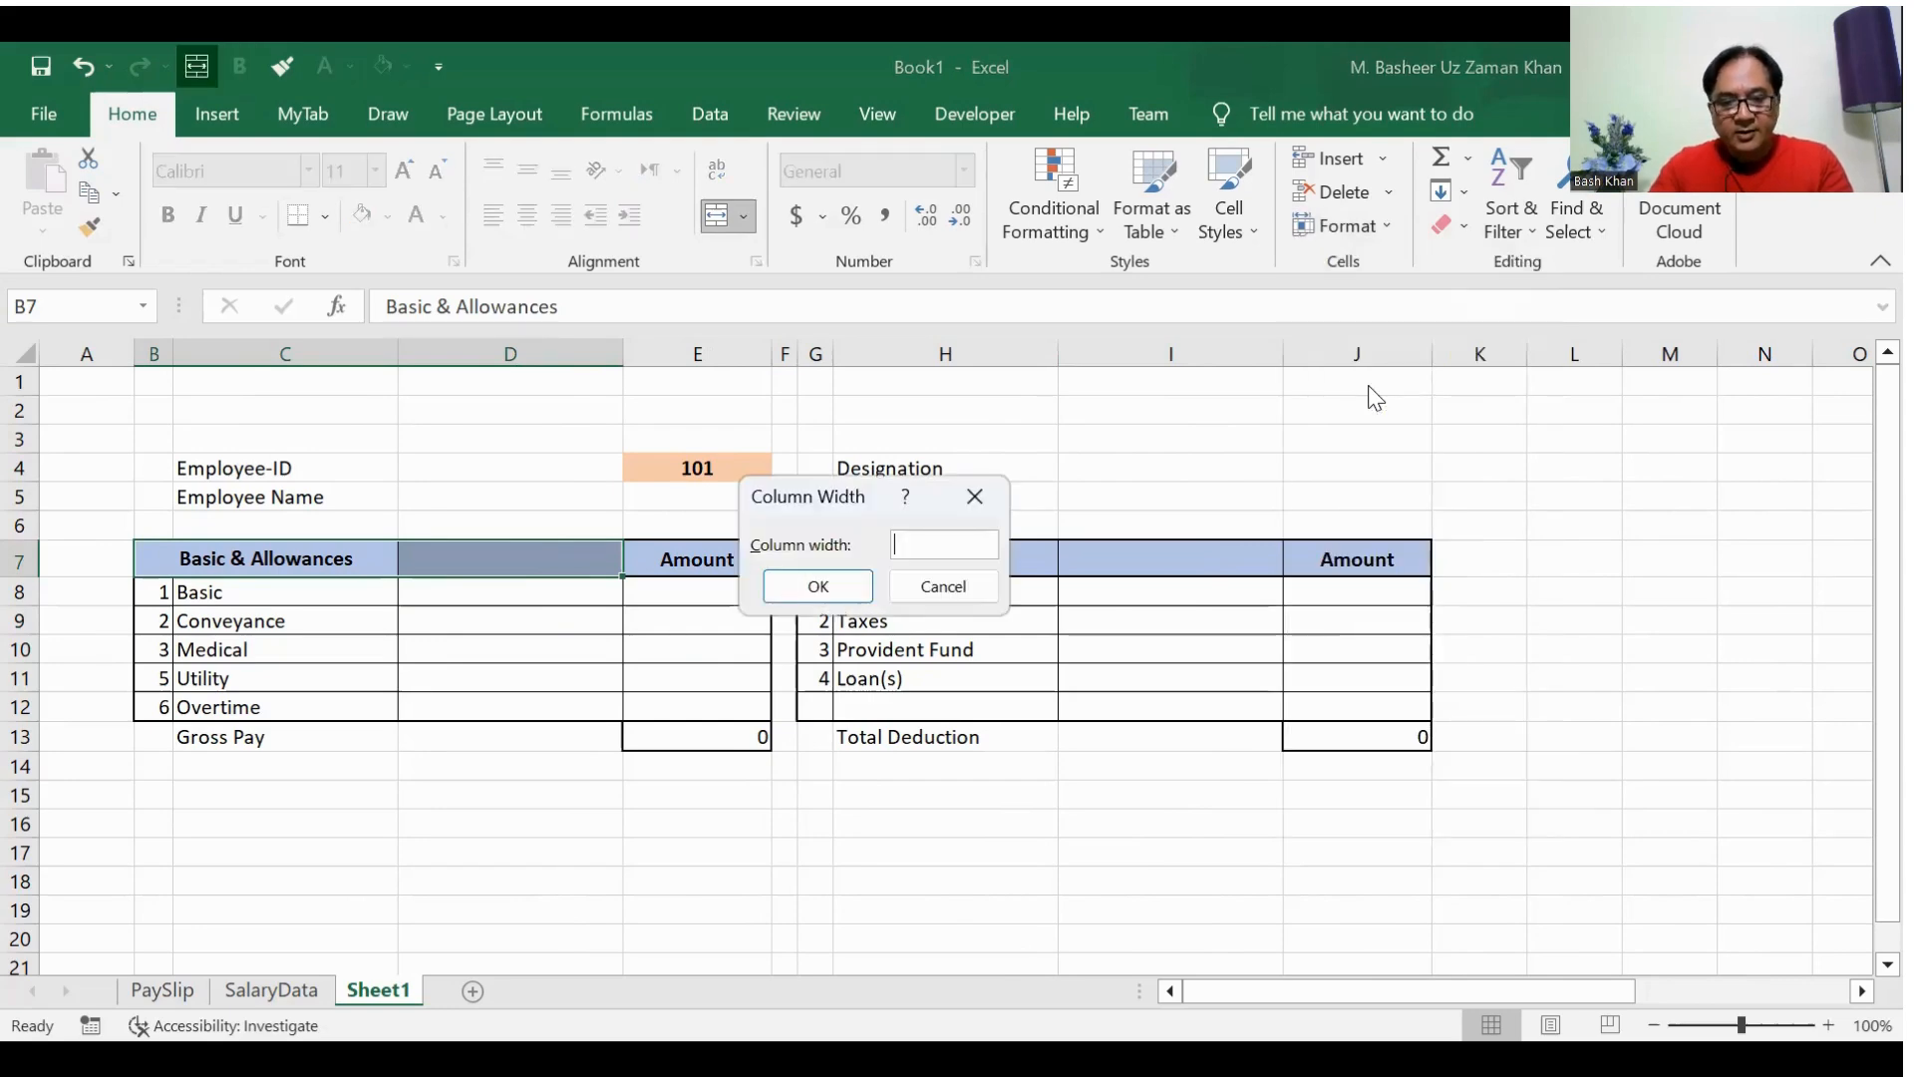
pyautogui.write('12')
pyautogui.press('Return')
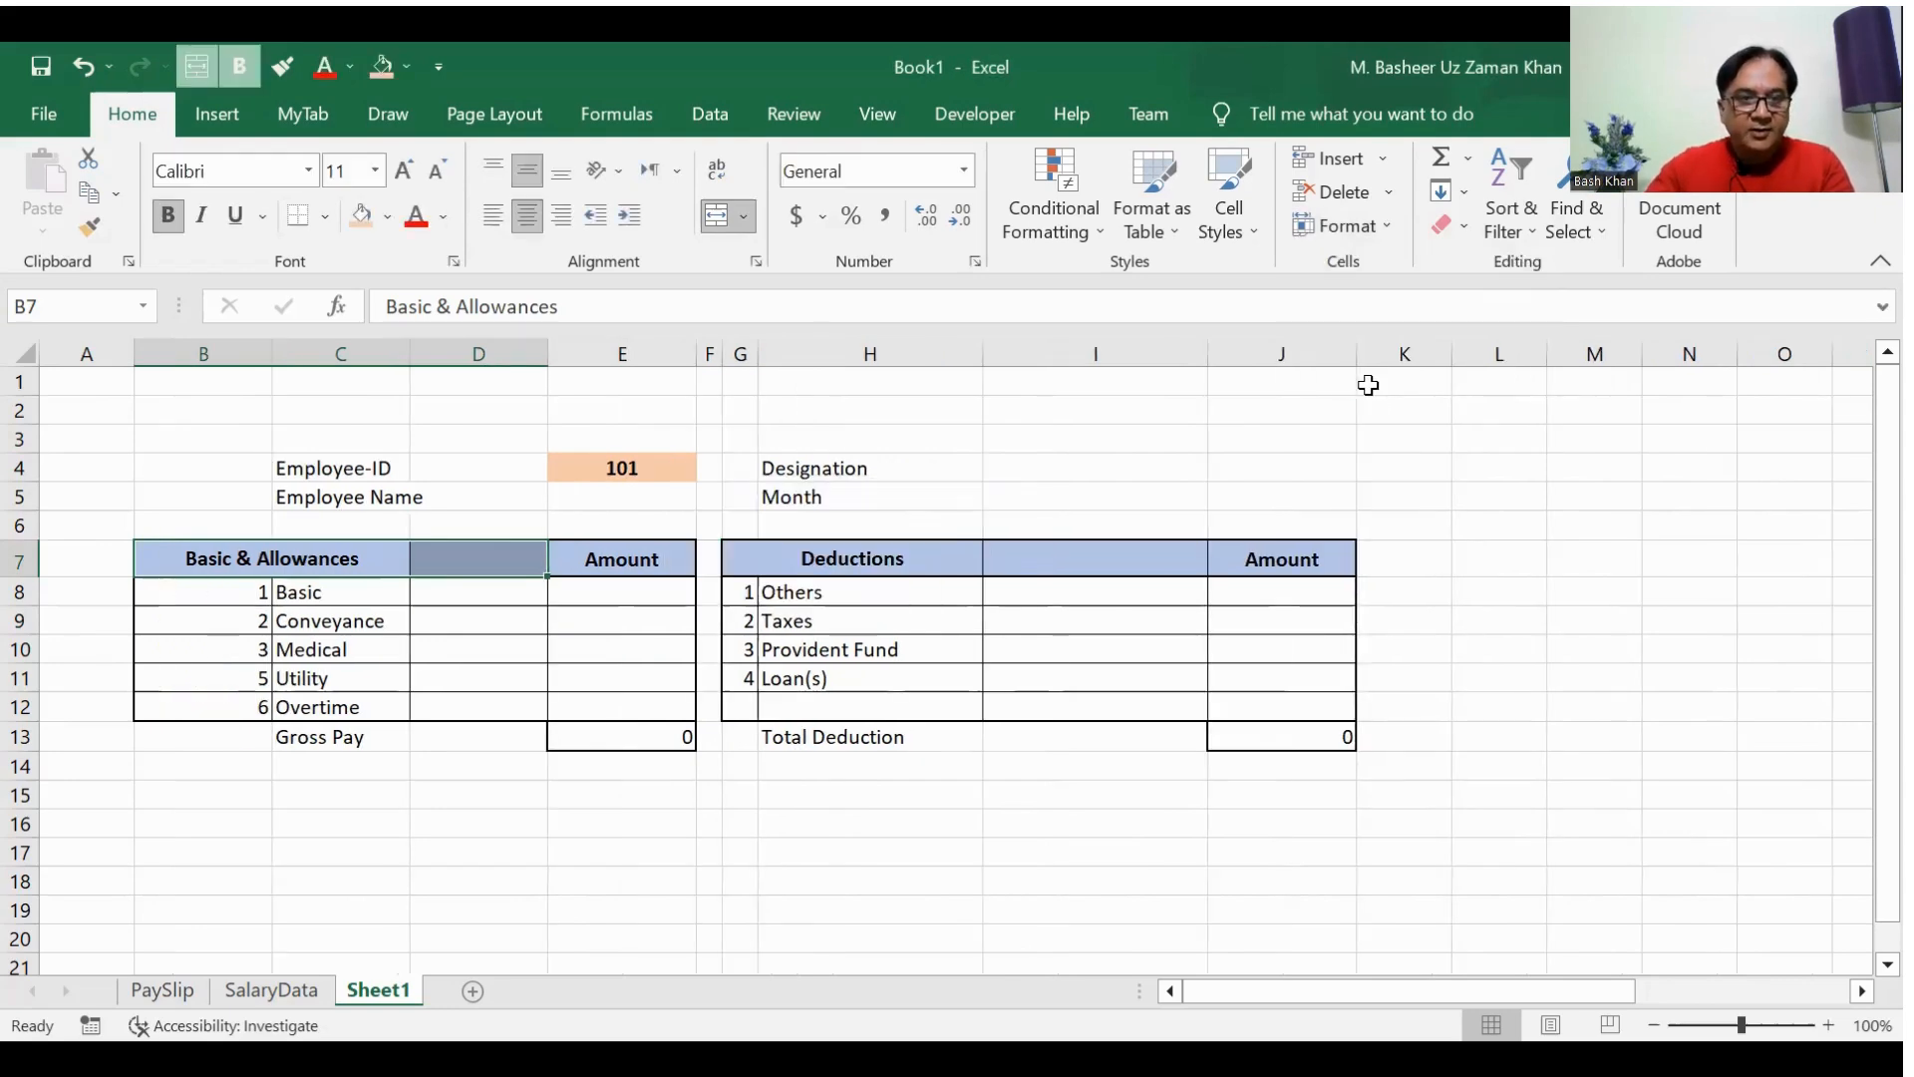
pyautogui.hotkey('ctrl', 'z')
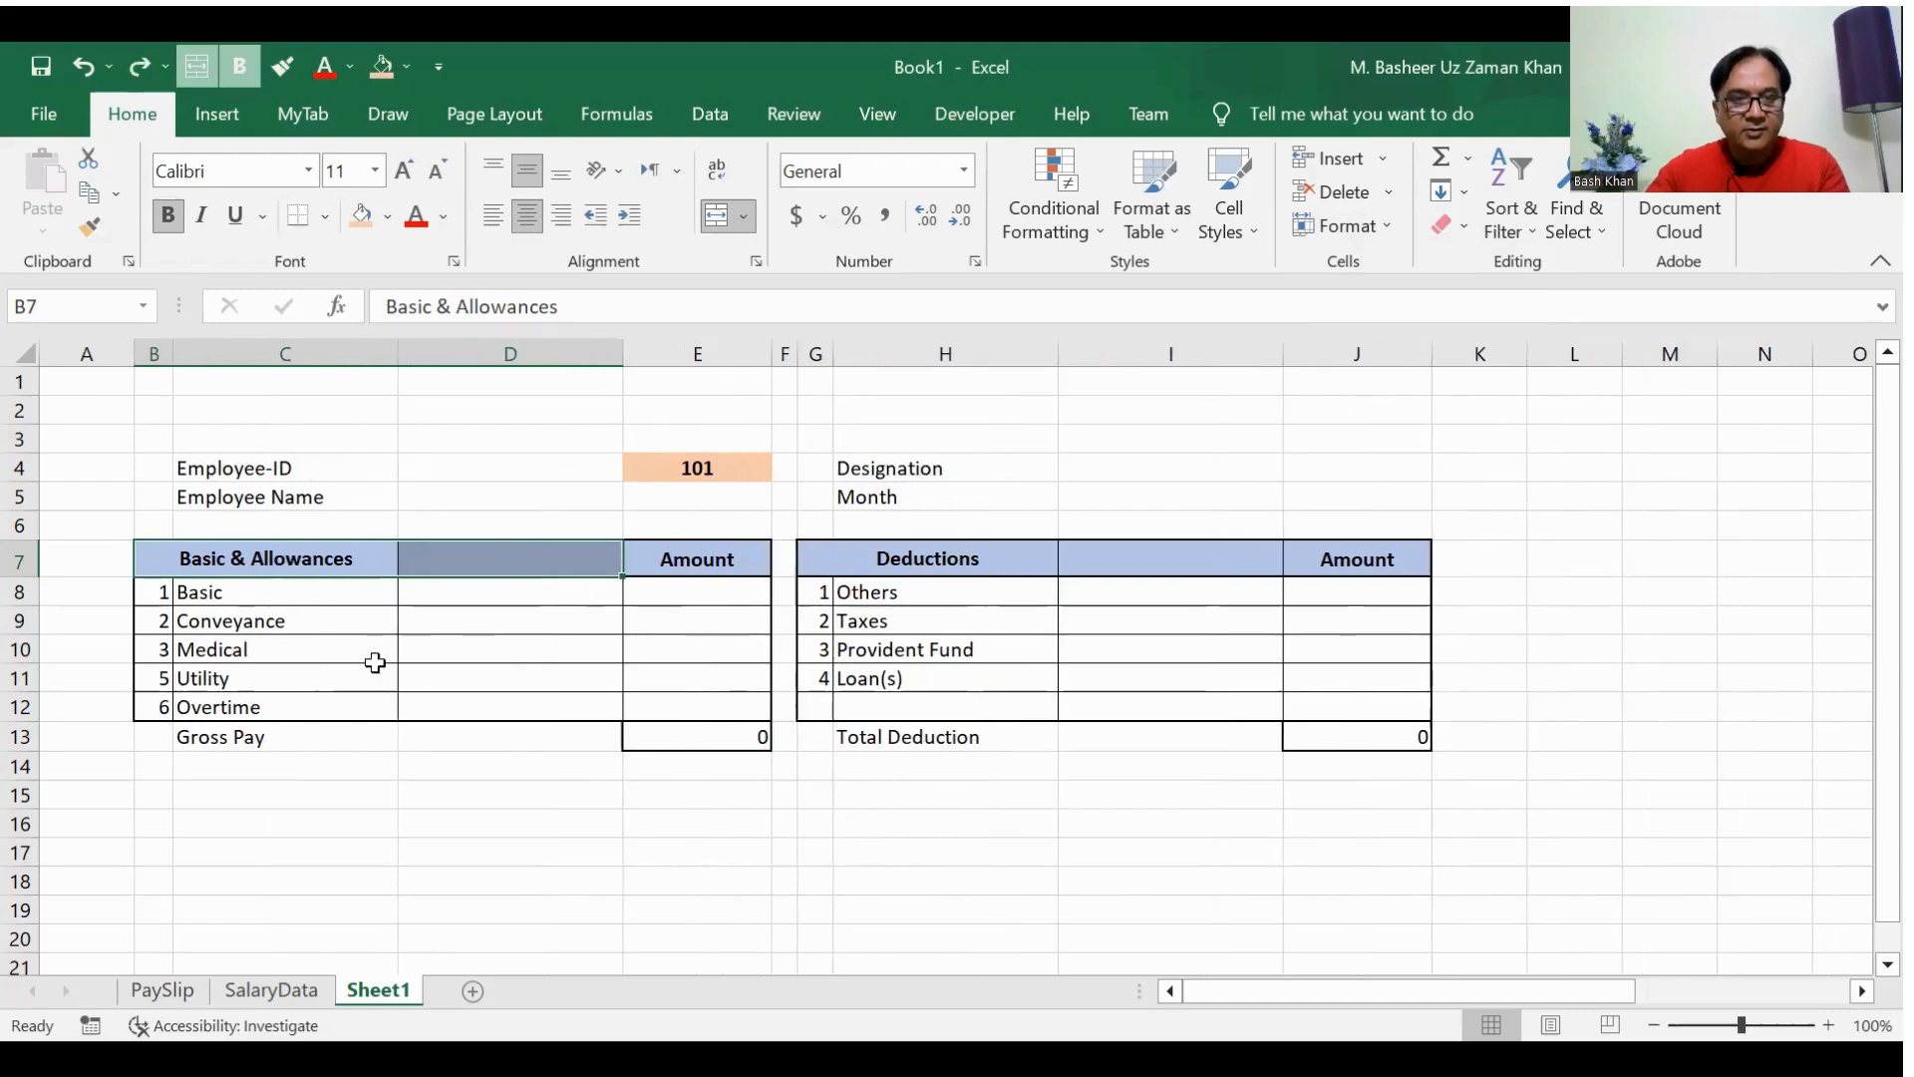
# Step: Set columns C, D, H and I together to a width of 12
pyautogui.moveTo(273, 595); pyautogui.dragTo(445, 598)
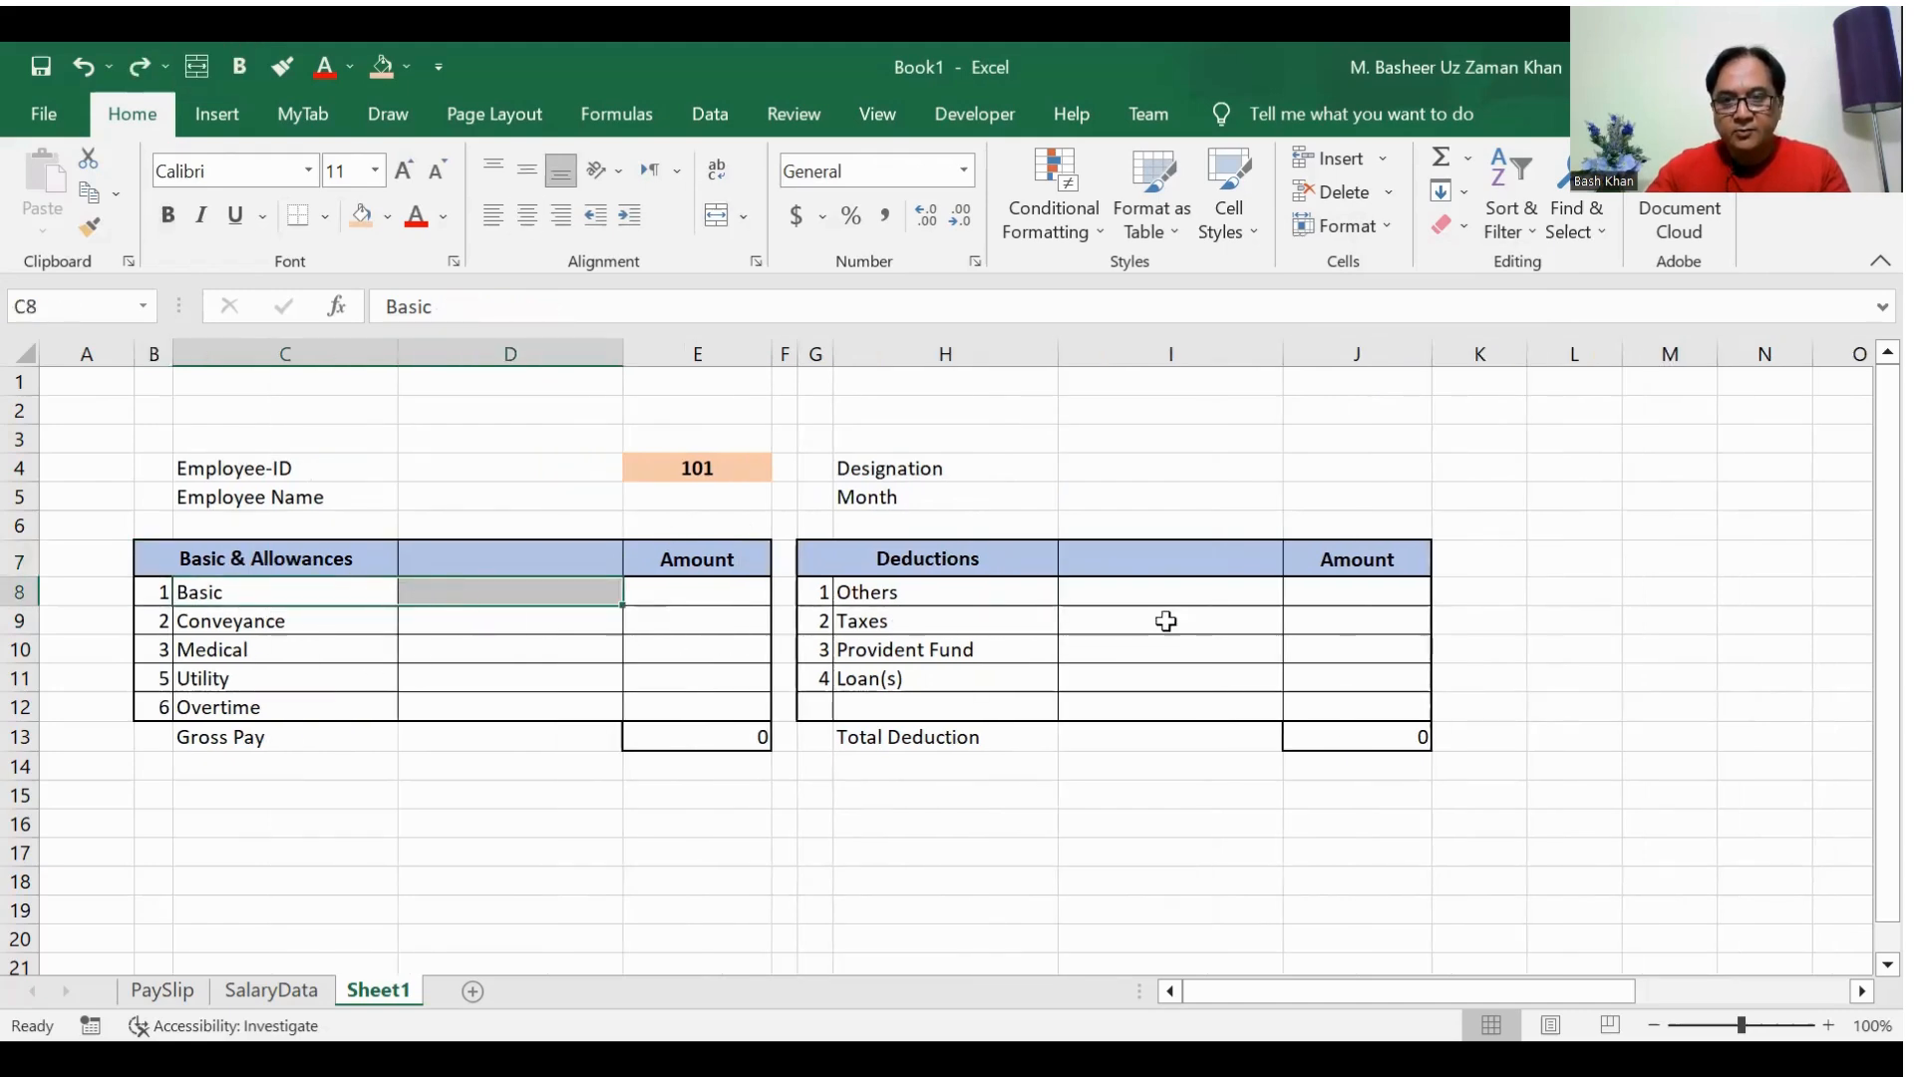
pyautogui.moveTo(966, 594); pyautogui.dragTo(1103, 595)
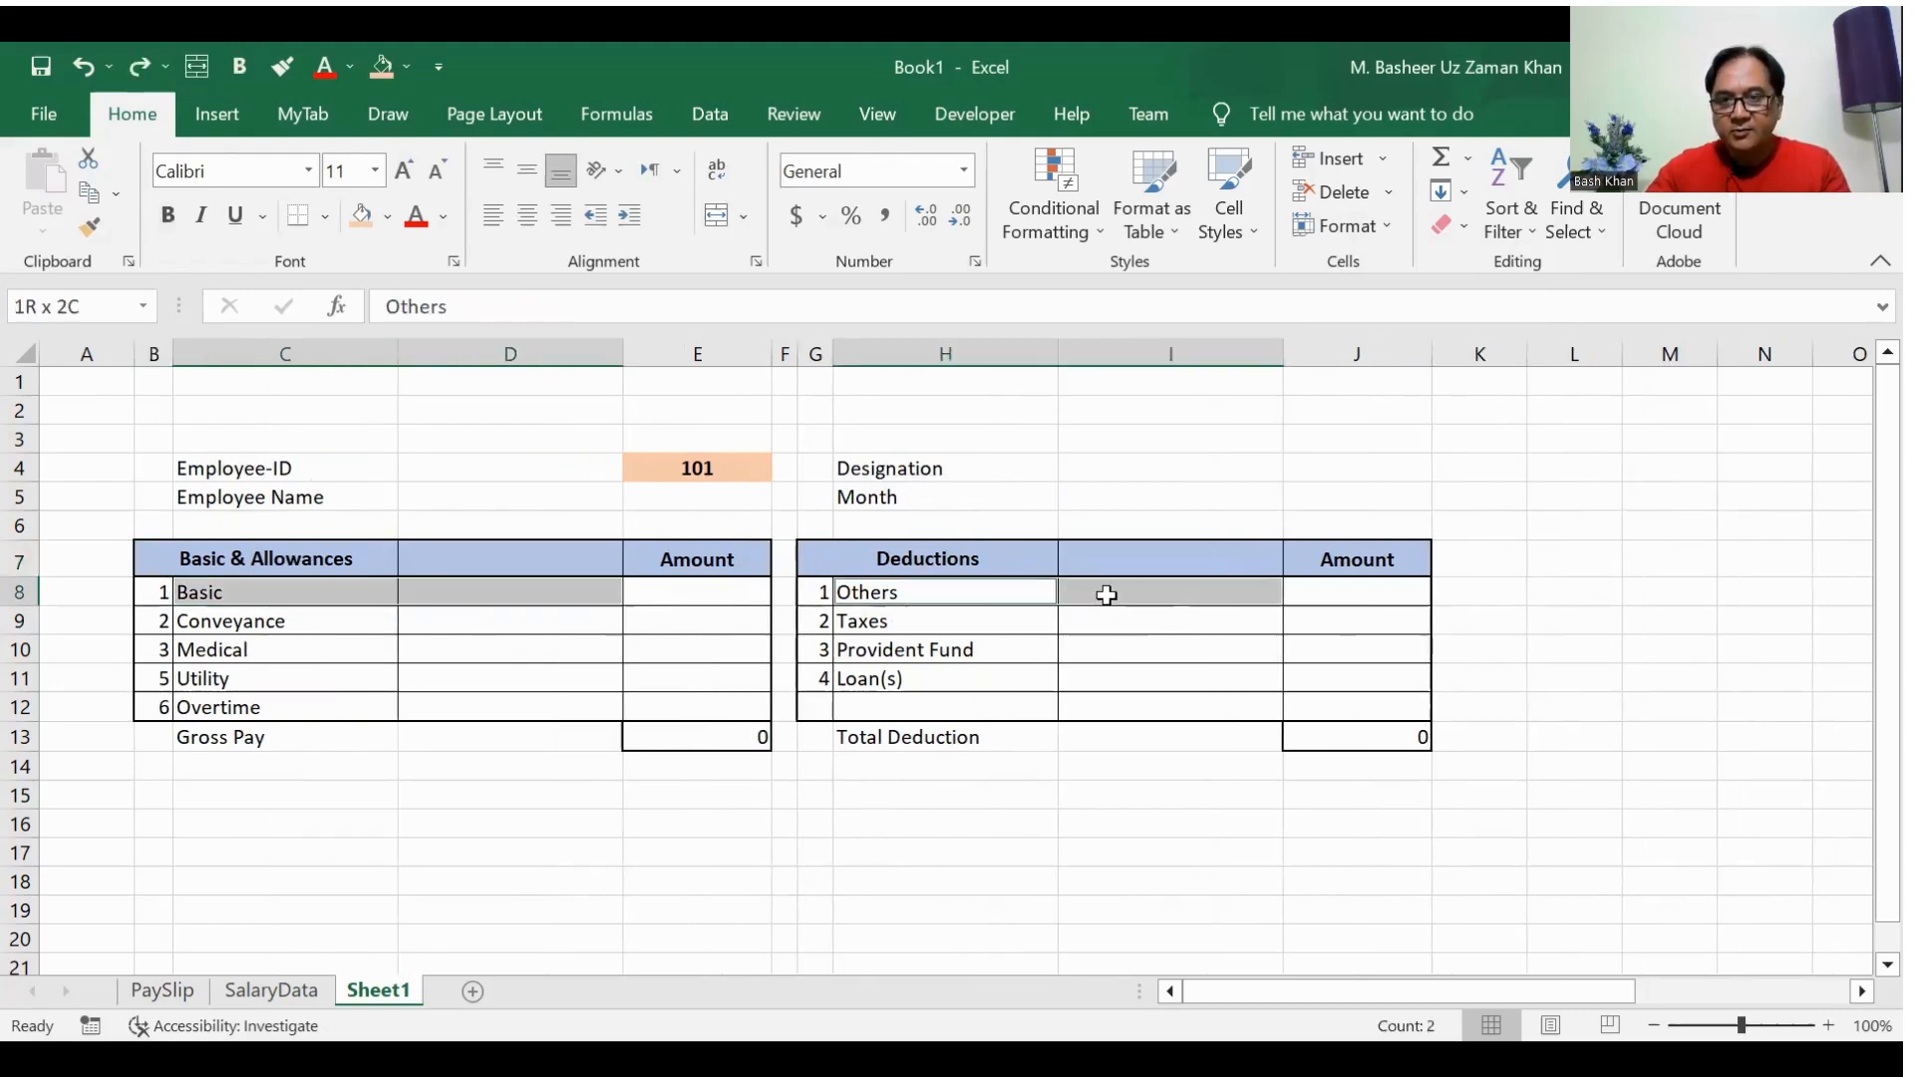
pyautogui.click(1384, 218)
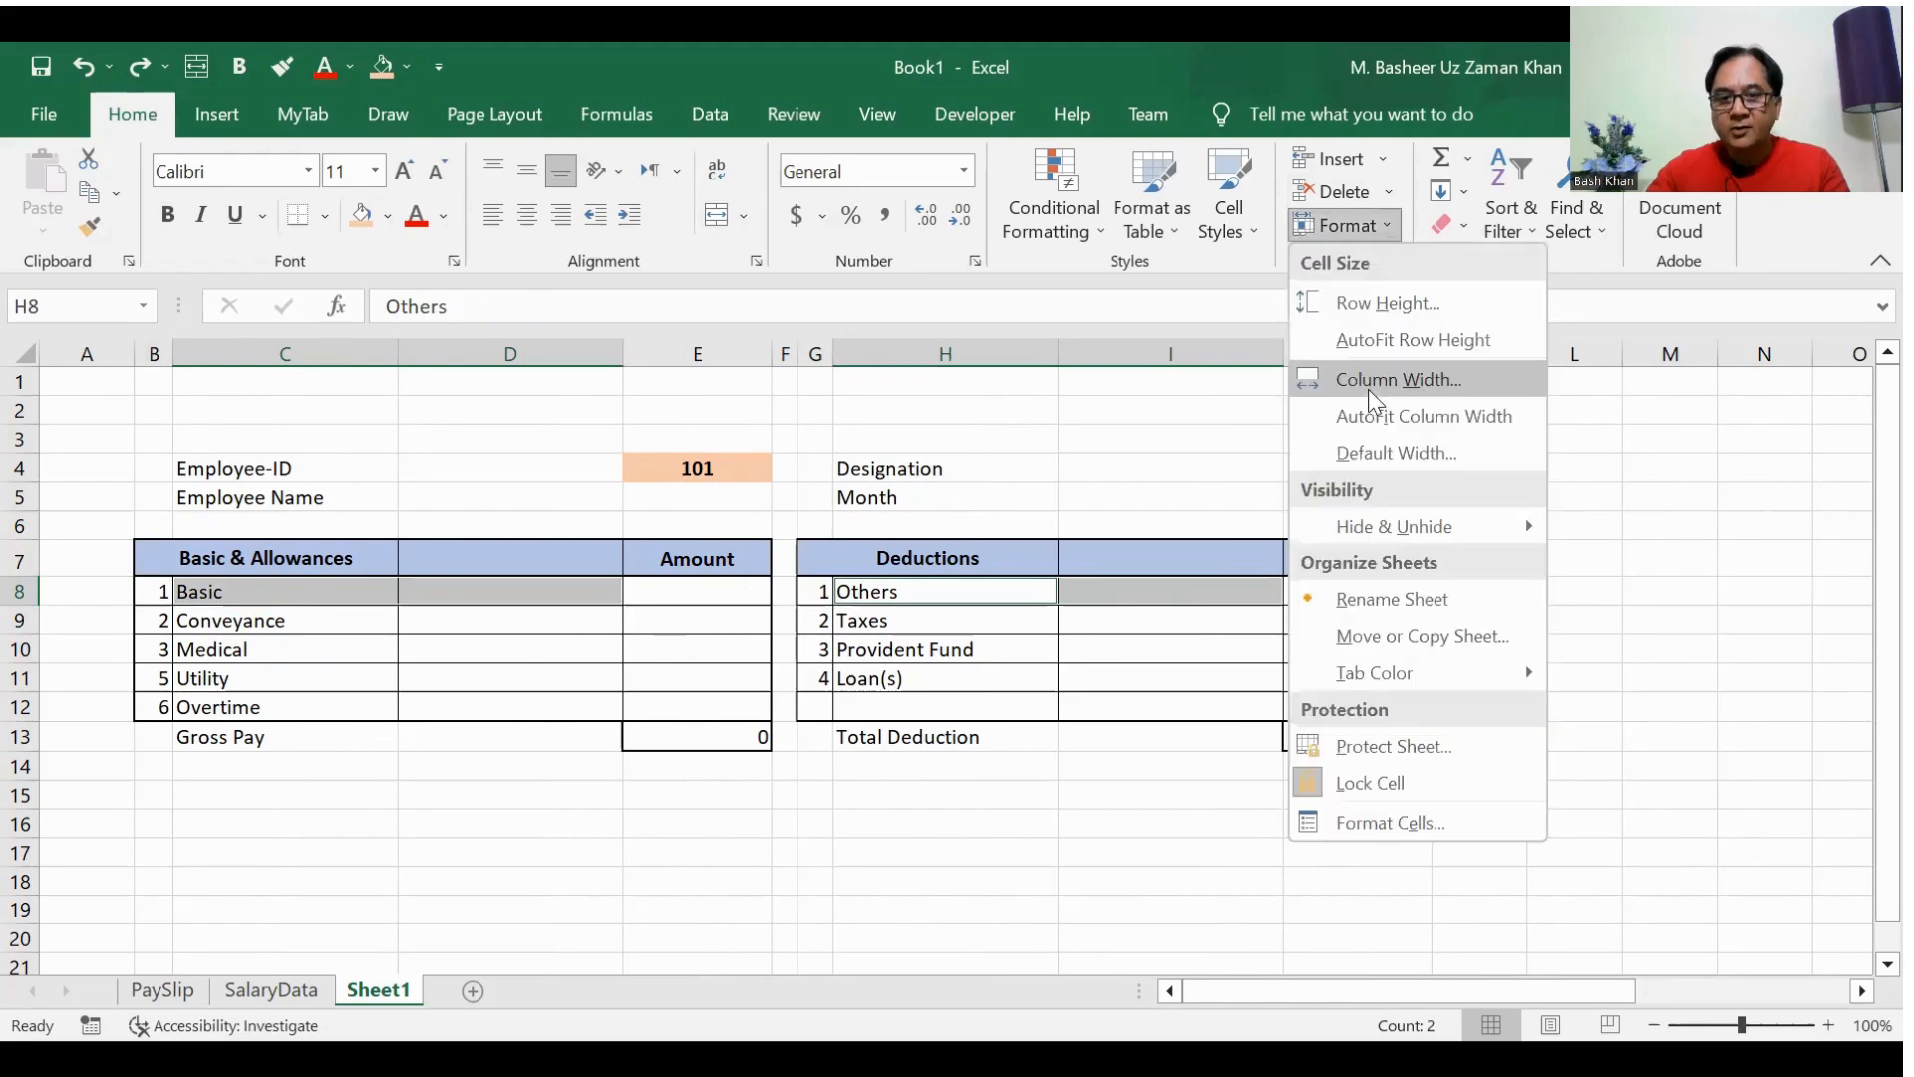
pyautogui.click(1385, 340)
pyautogui.click(855, 819)
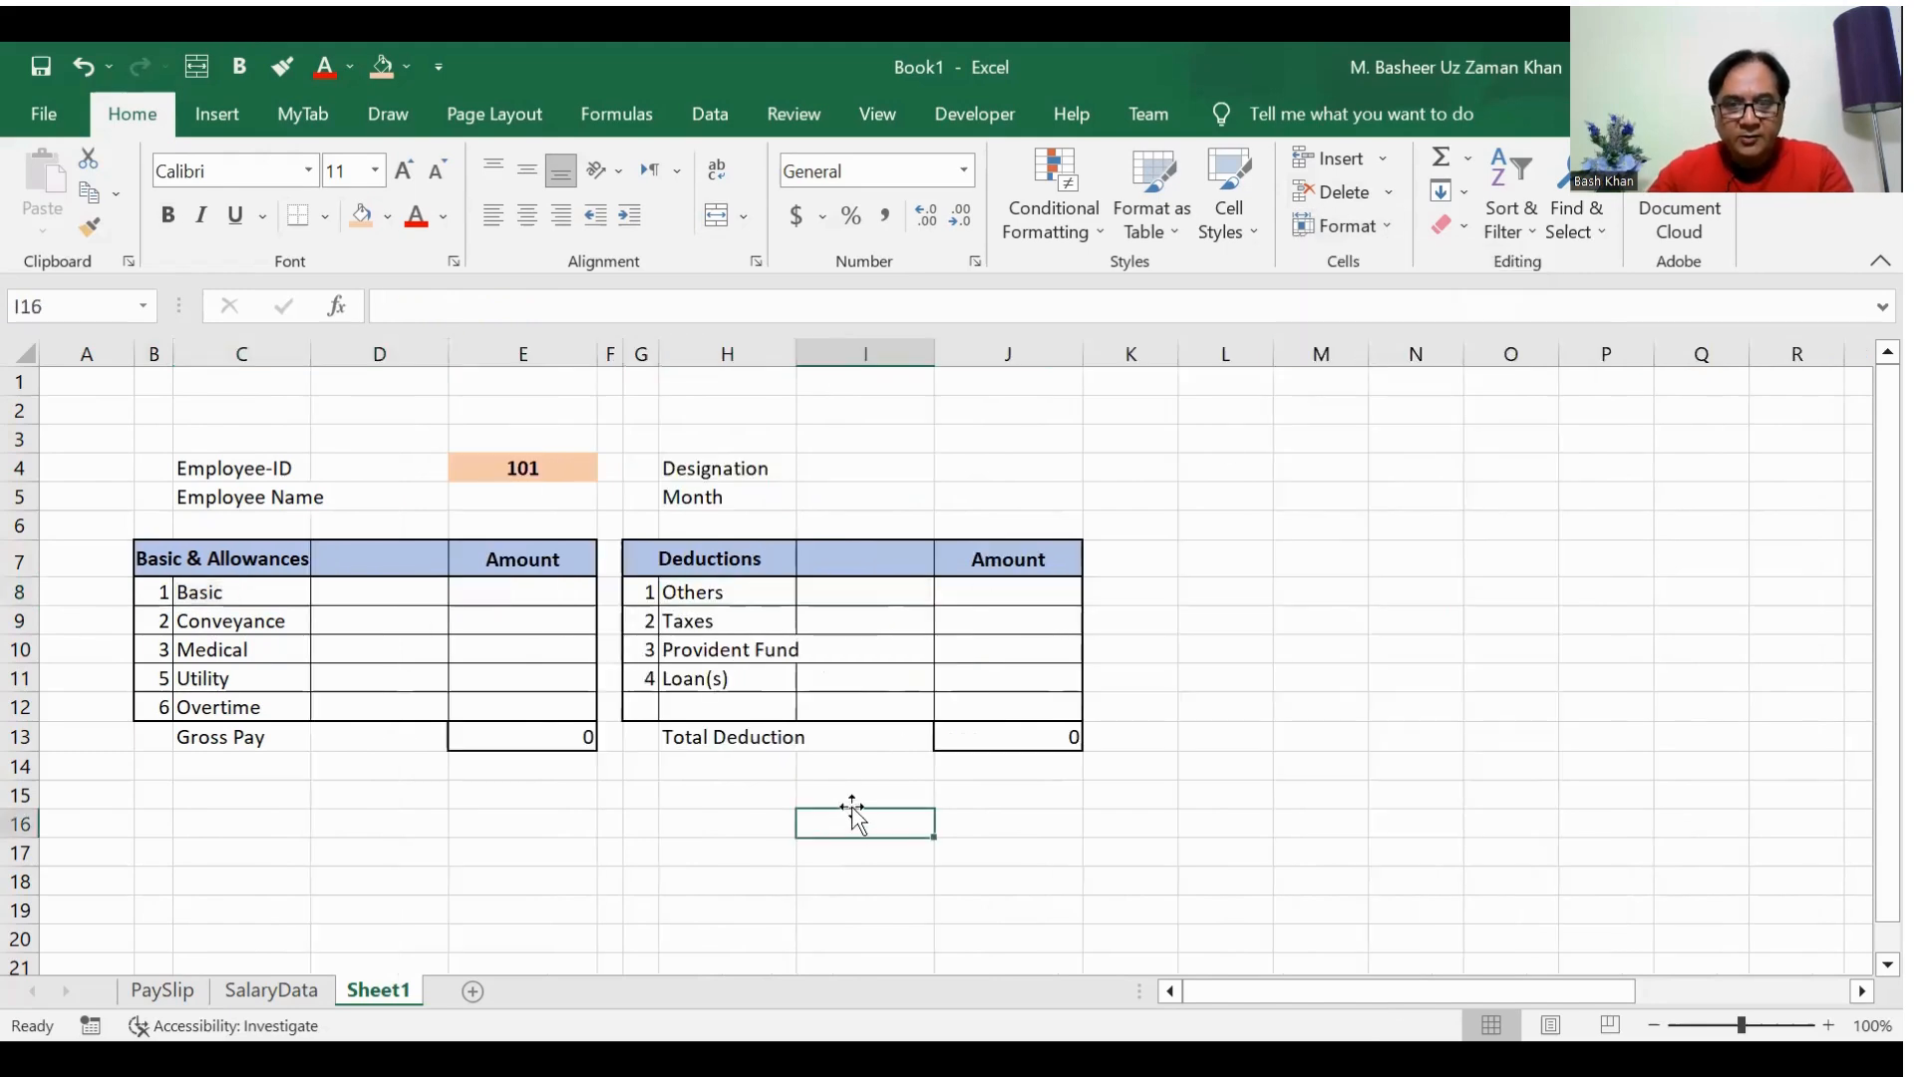
# Step: Remove the left border from D7:D12 in the Basic & Allowances table
pyautogui.moveTo(339, 556); pyautogui.dragTo(352, 706)
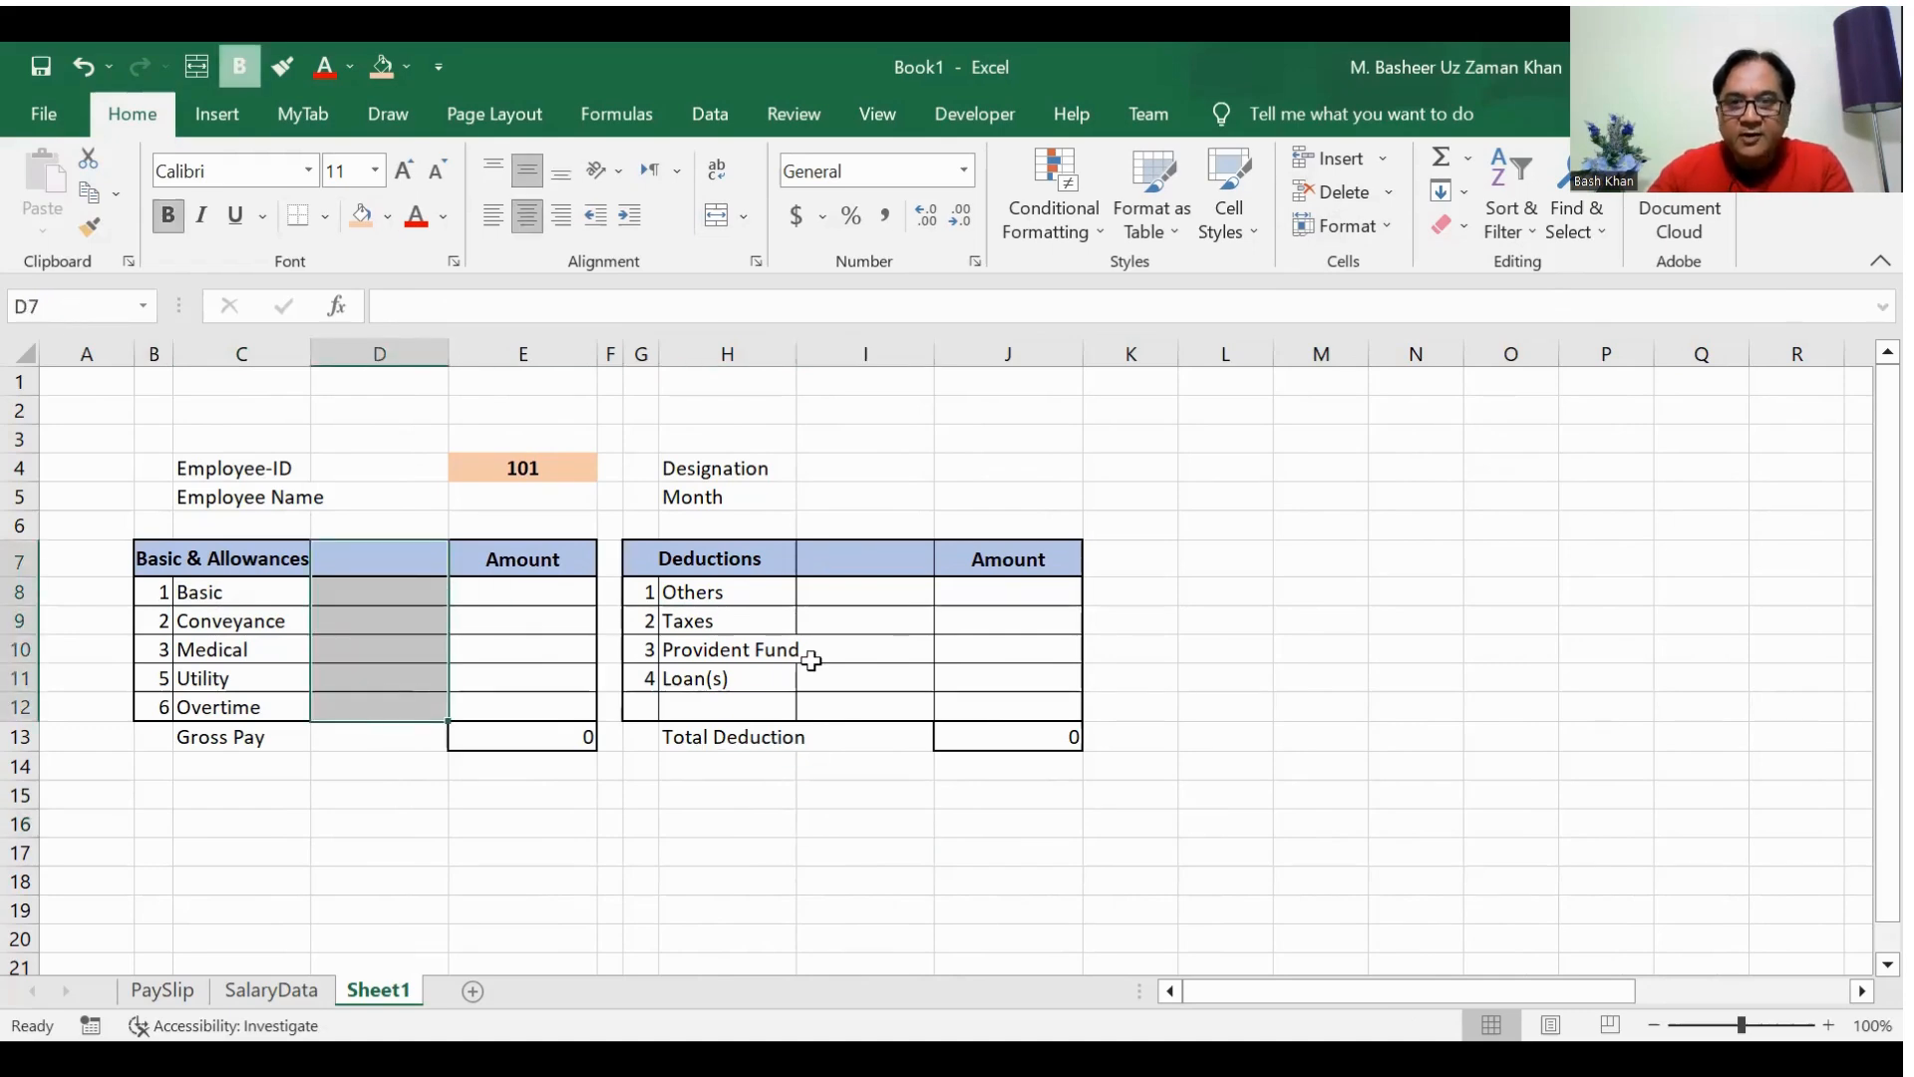
pyautogui.hotkey('ctrl', '1')
pyautogui.click(812, 489)
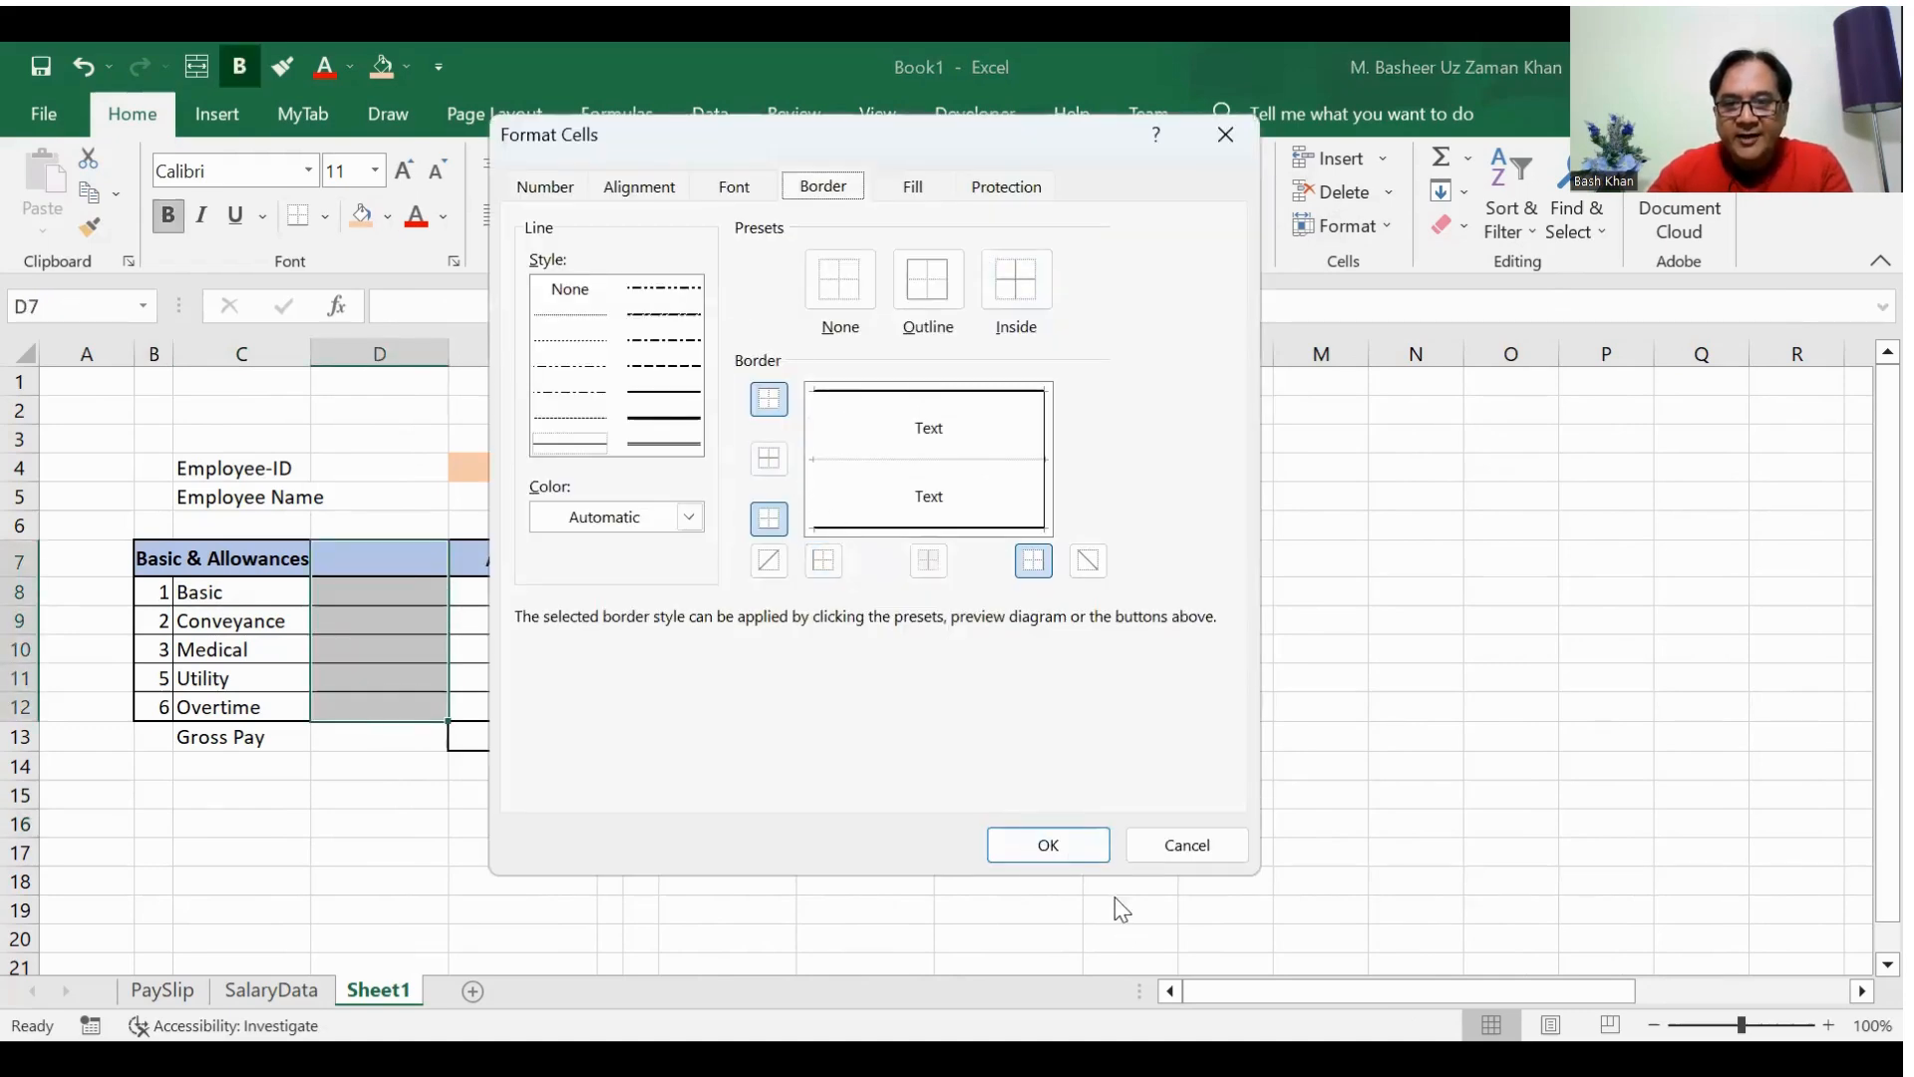
pyautogui.click(1049, 842)
# Step: Remove the left border from I7:I12 in the Deductions table
pyautogui.moveTo(852, 560); pyautogui.dragTo(852, 702)
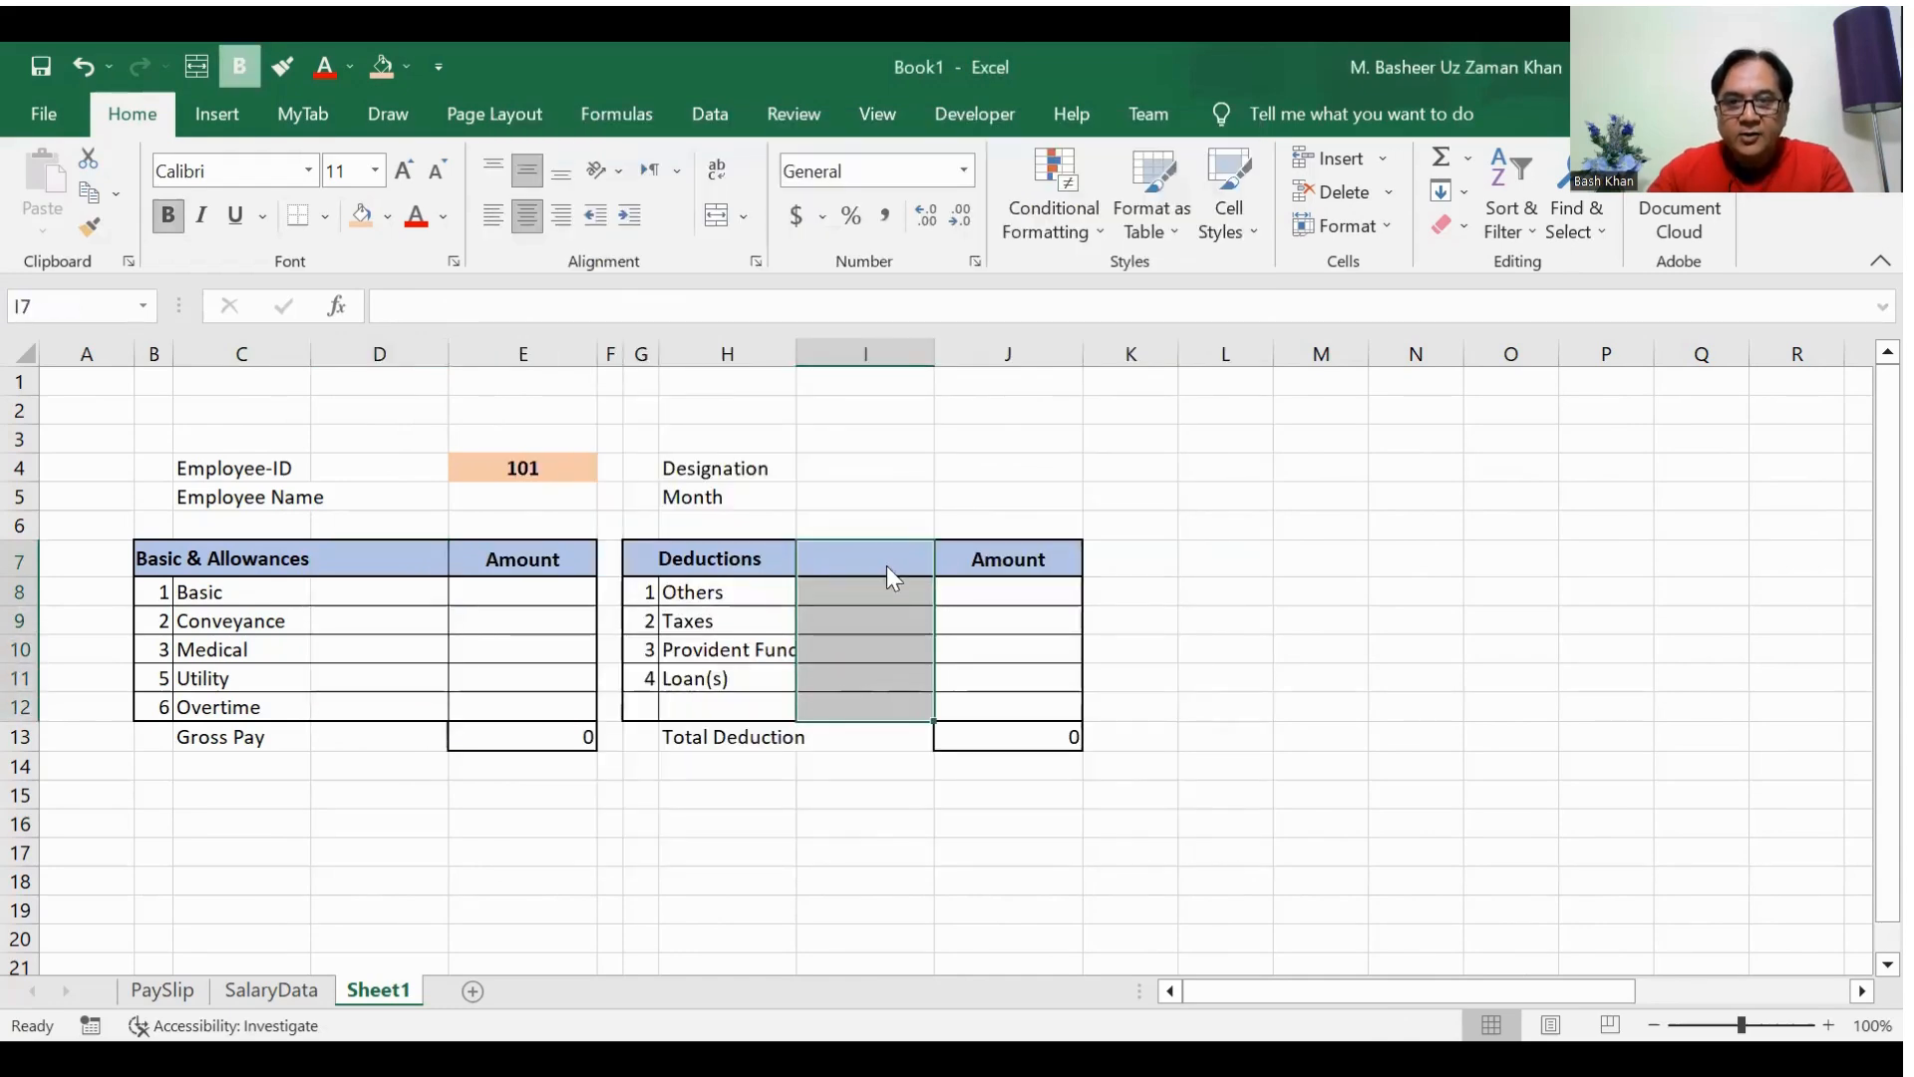
pyautogui.hotkey('ctrl', '1')
pyautogui.click(1042, 850)
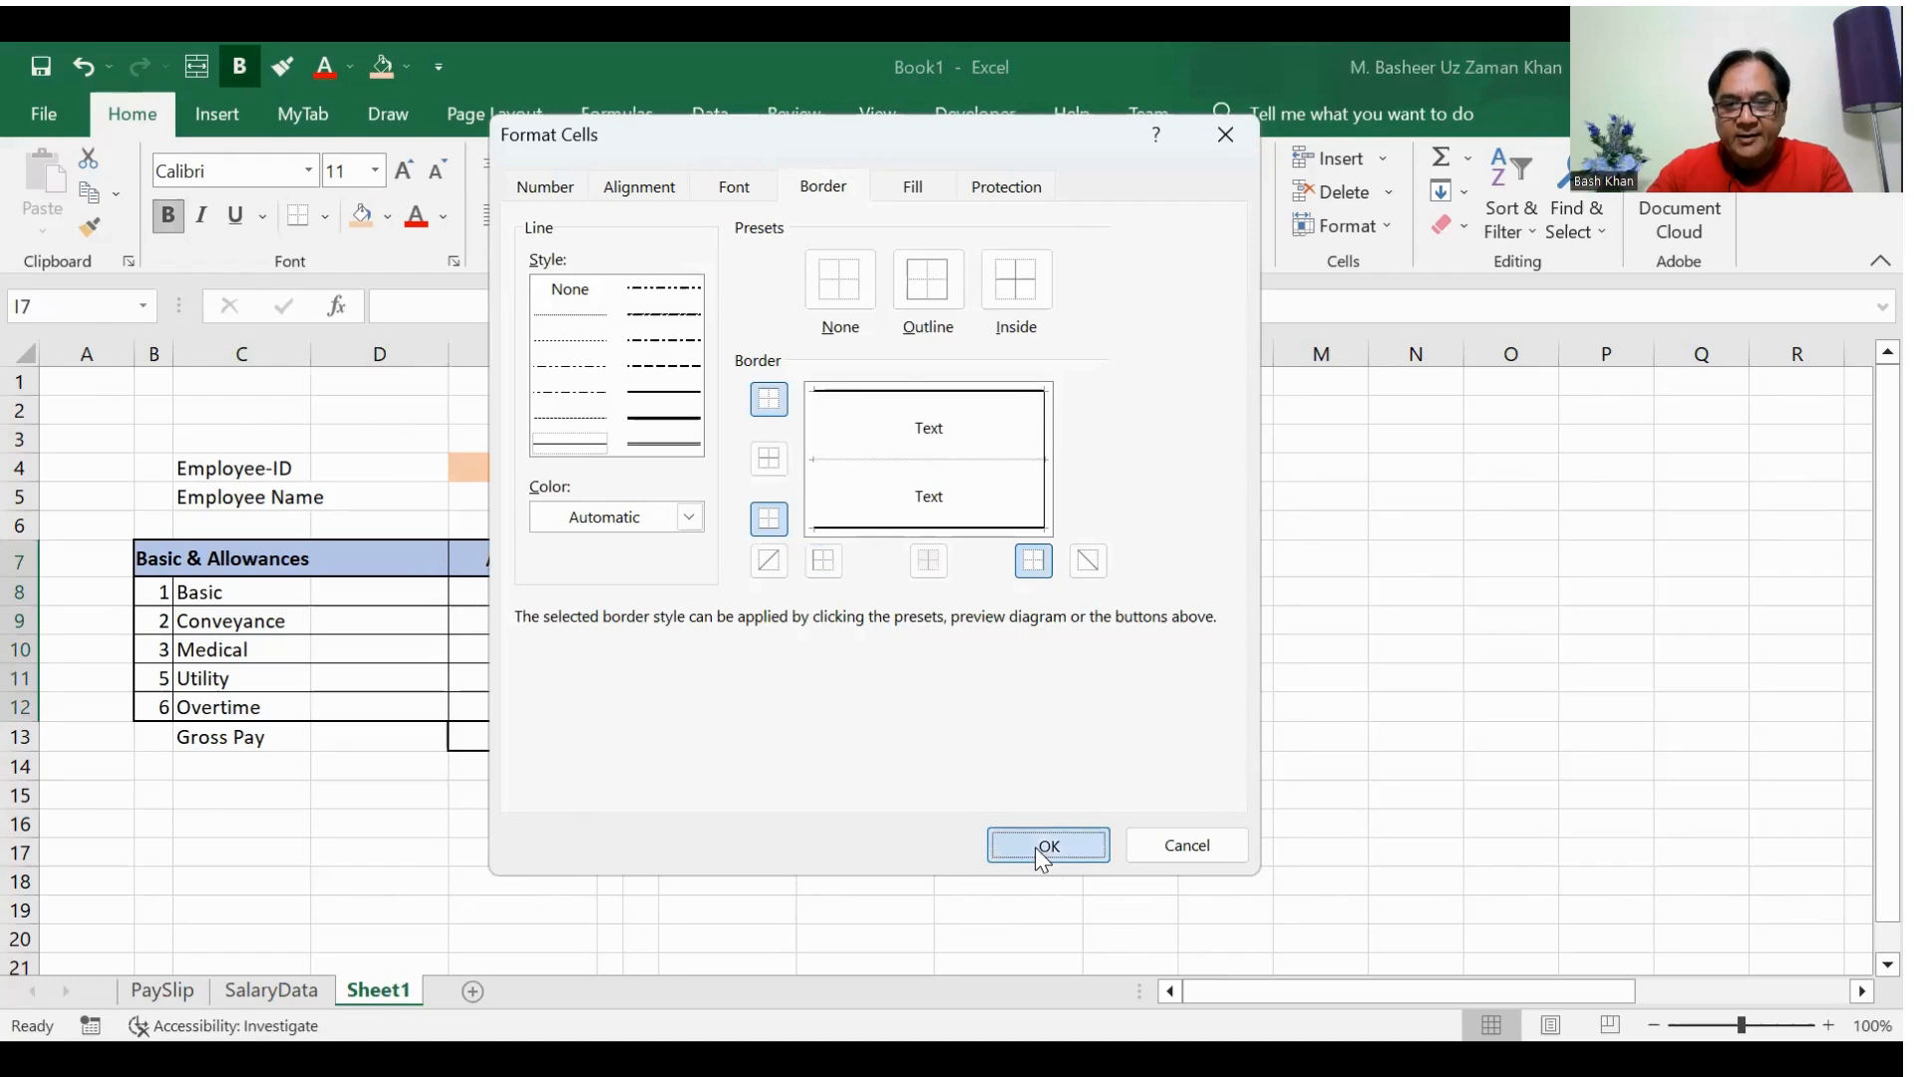
pyautogui.click(927, 909)
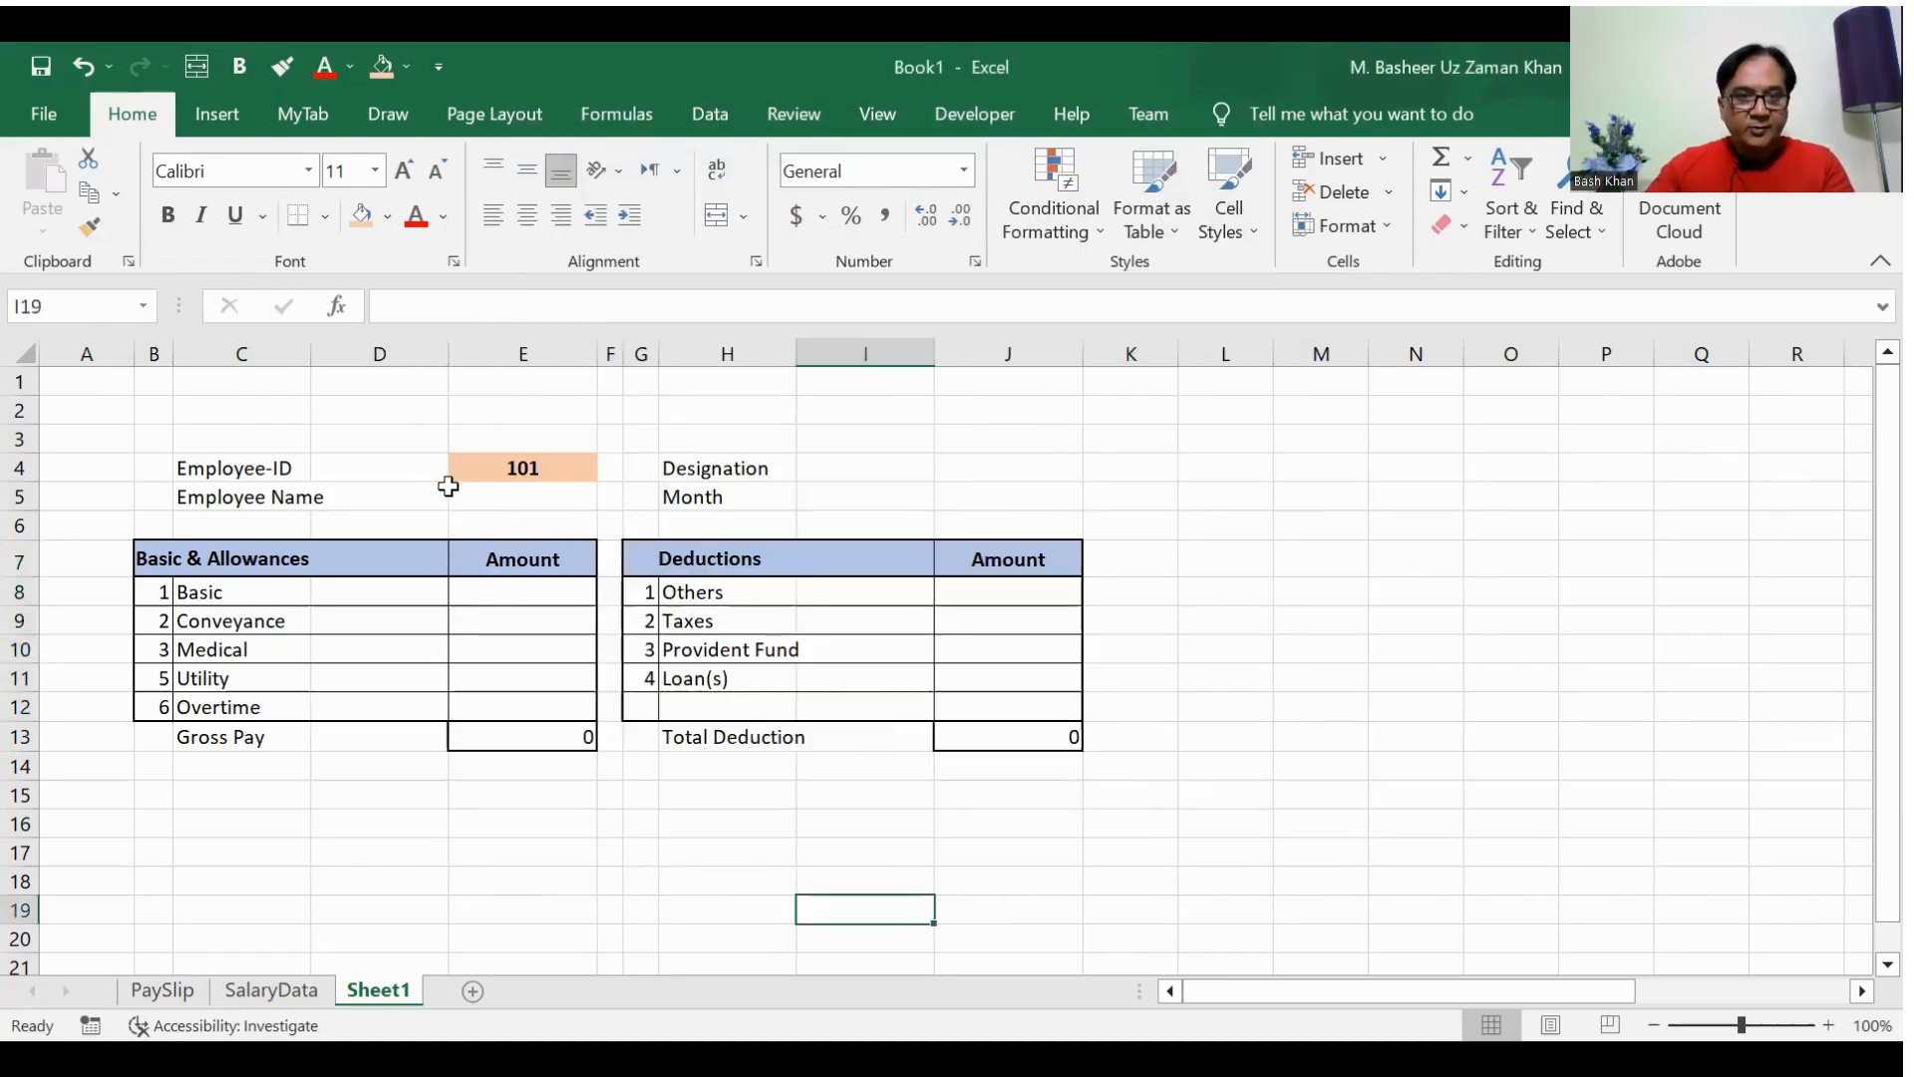
pyautogui.click(499, 468)
pyautogui.write('x')
pyautogui.press('Left')
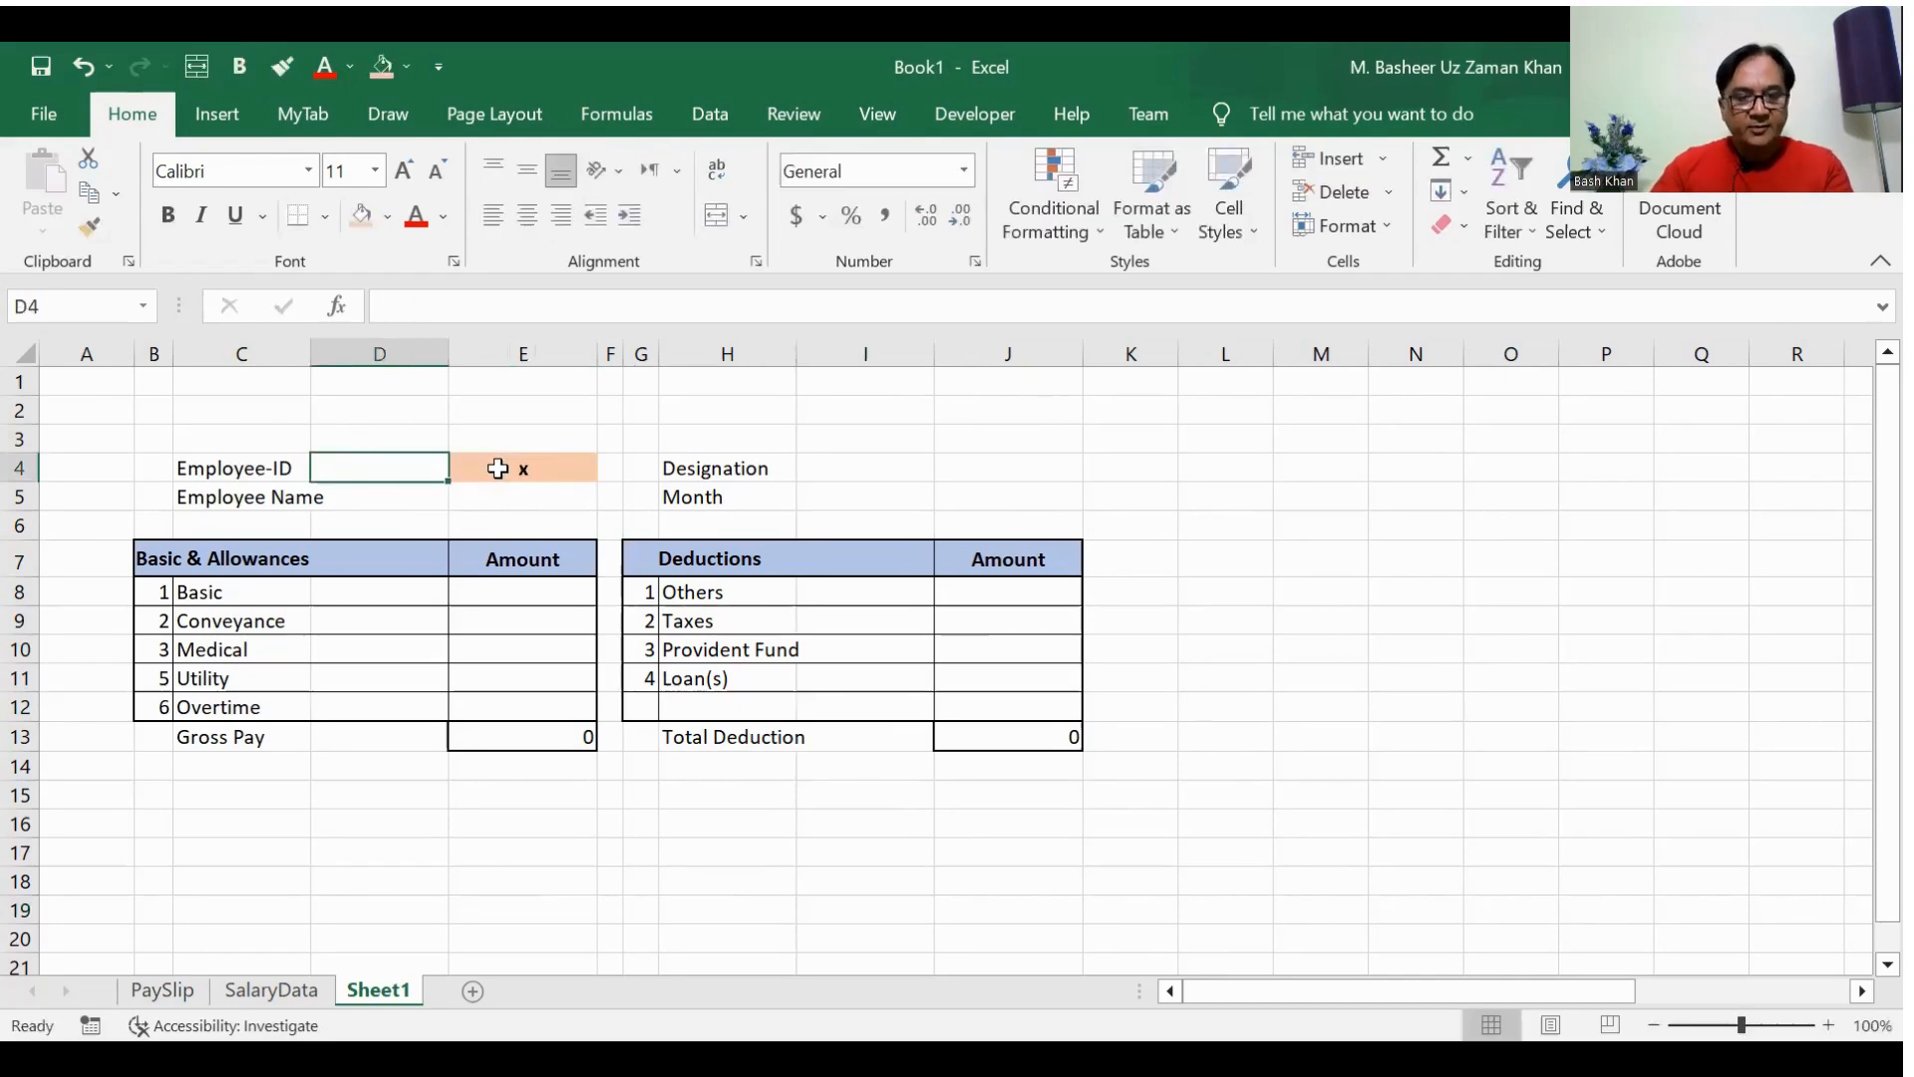
pyautogui.click(498, 468)
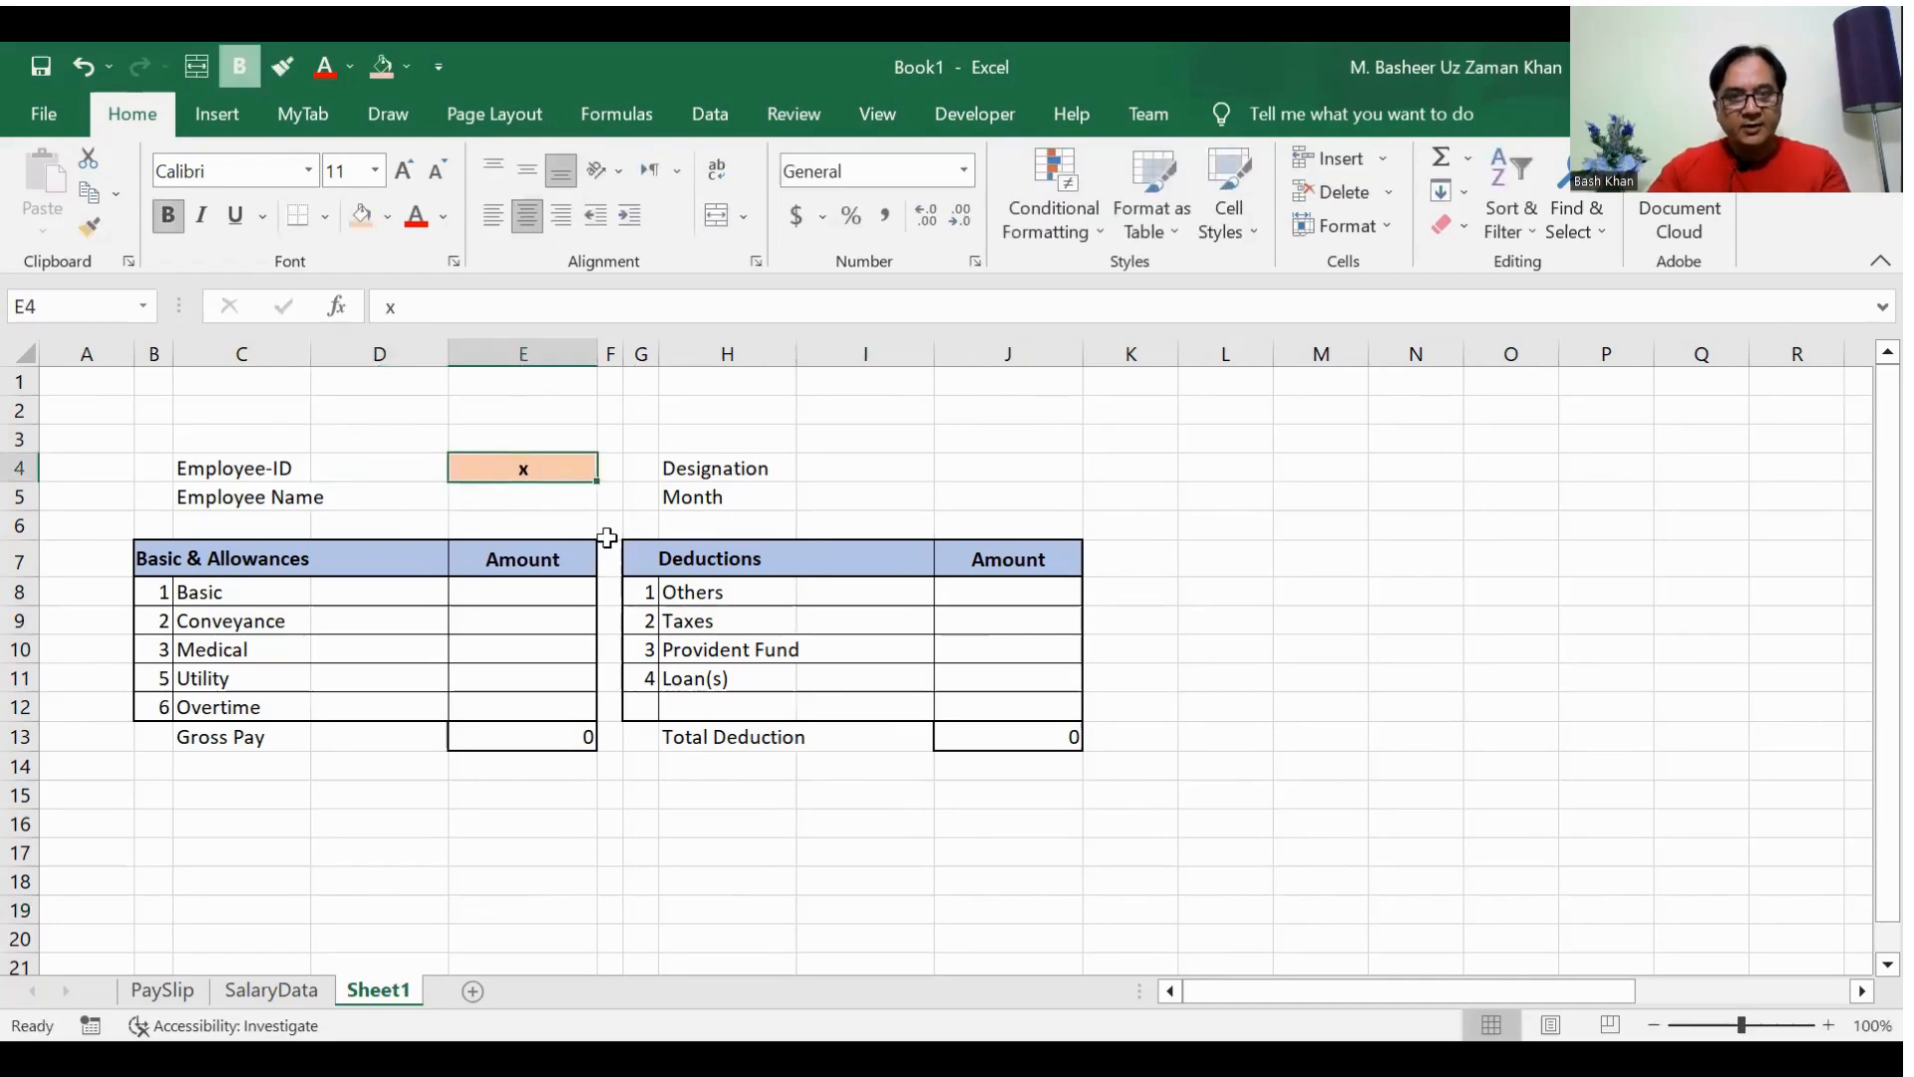
pyautogui.hotkey('ctrl', 'z')
# Step: Move the employee ID entry with its orange formatting from E4 to D4, next to its label
pyautogui.hotkey('ctrl', 'c')
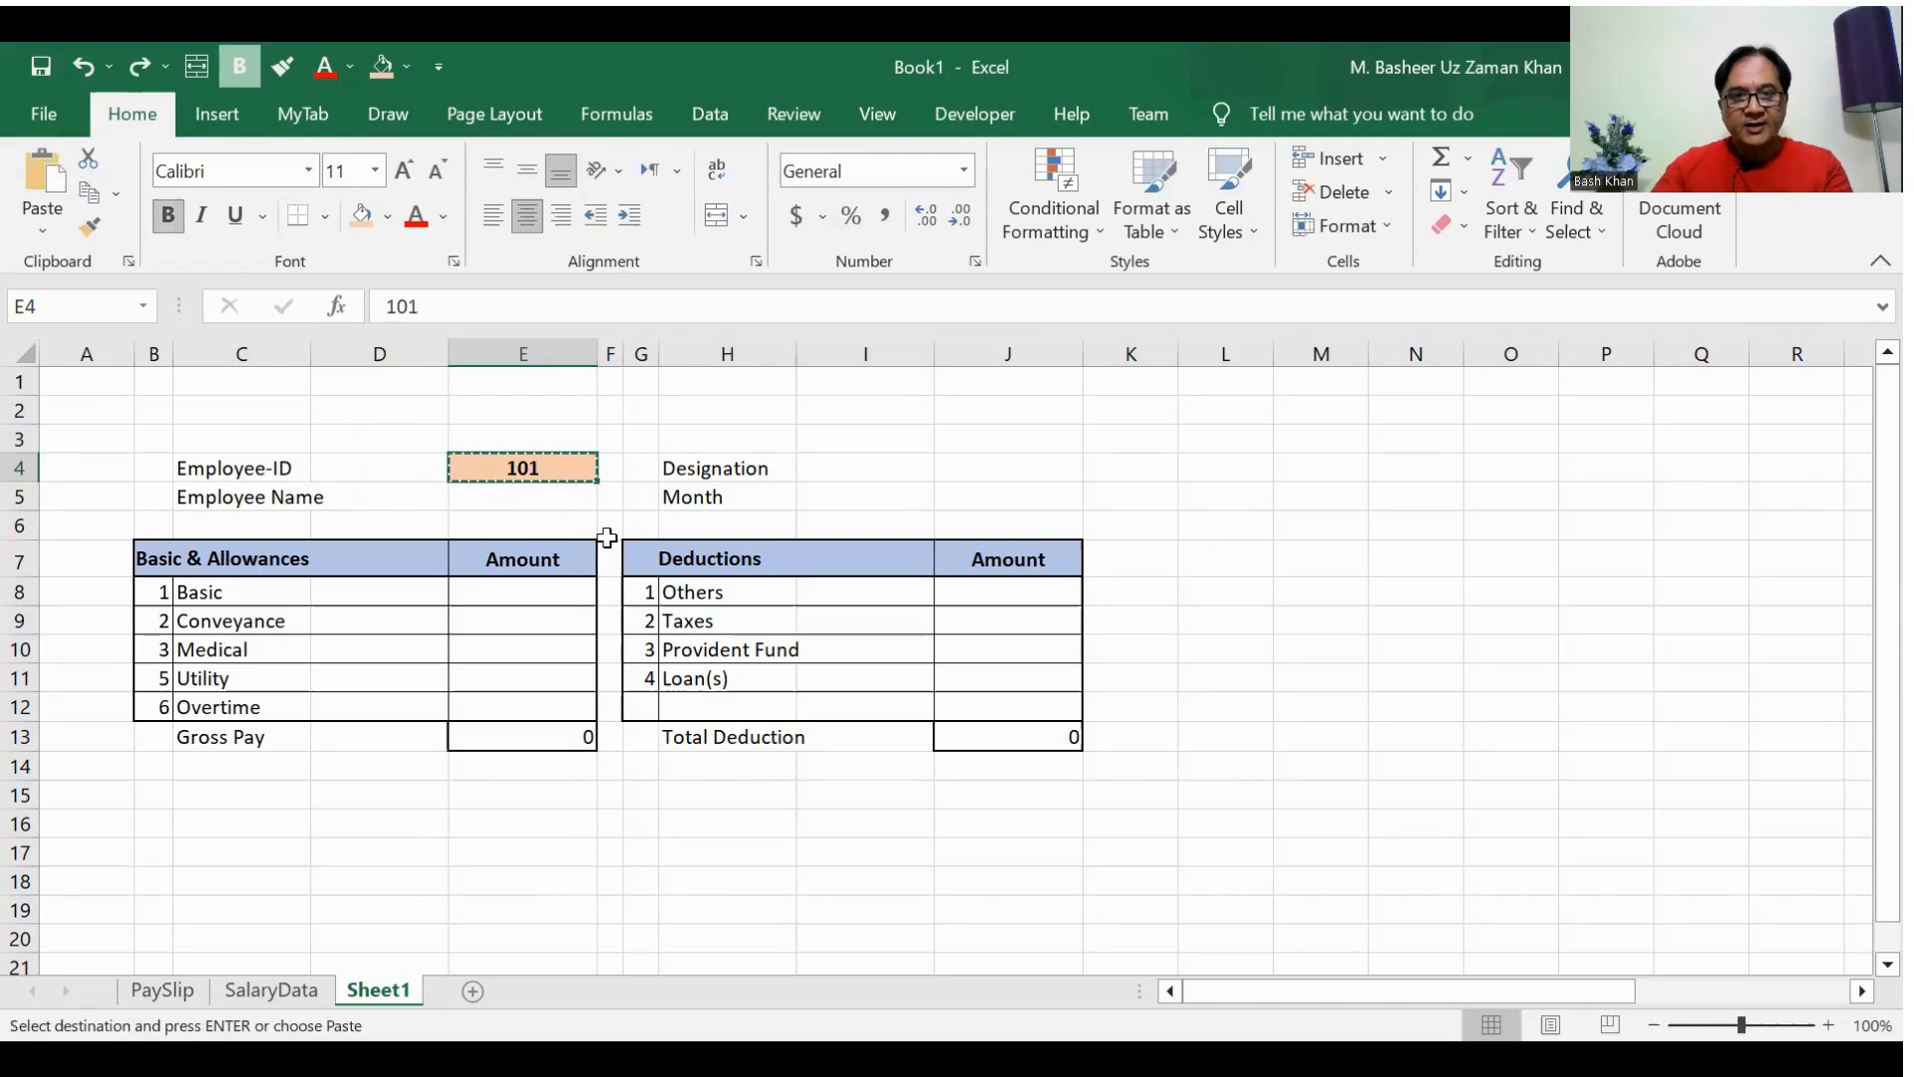
pyautogui.press('Left')
pyautogui.hotkey('ctrl', 'v')
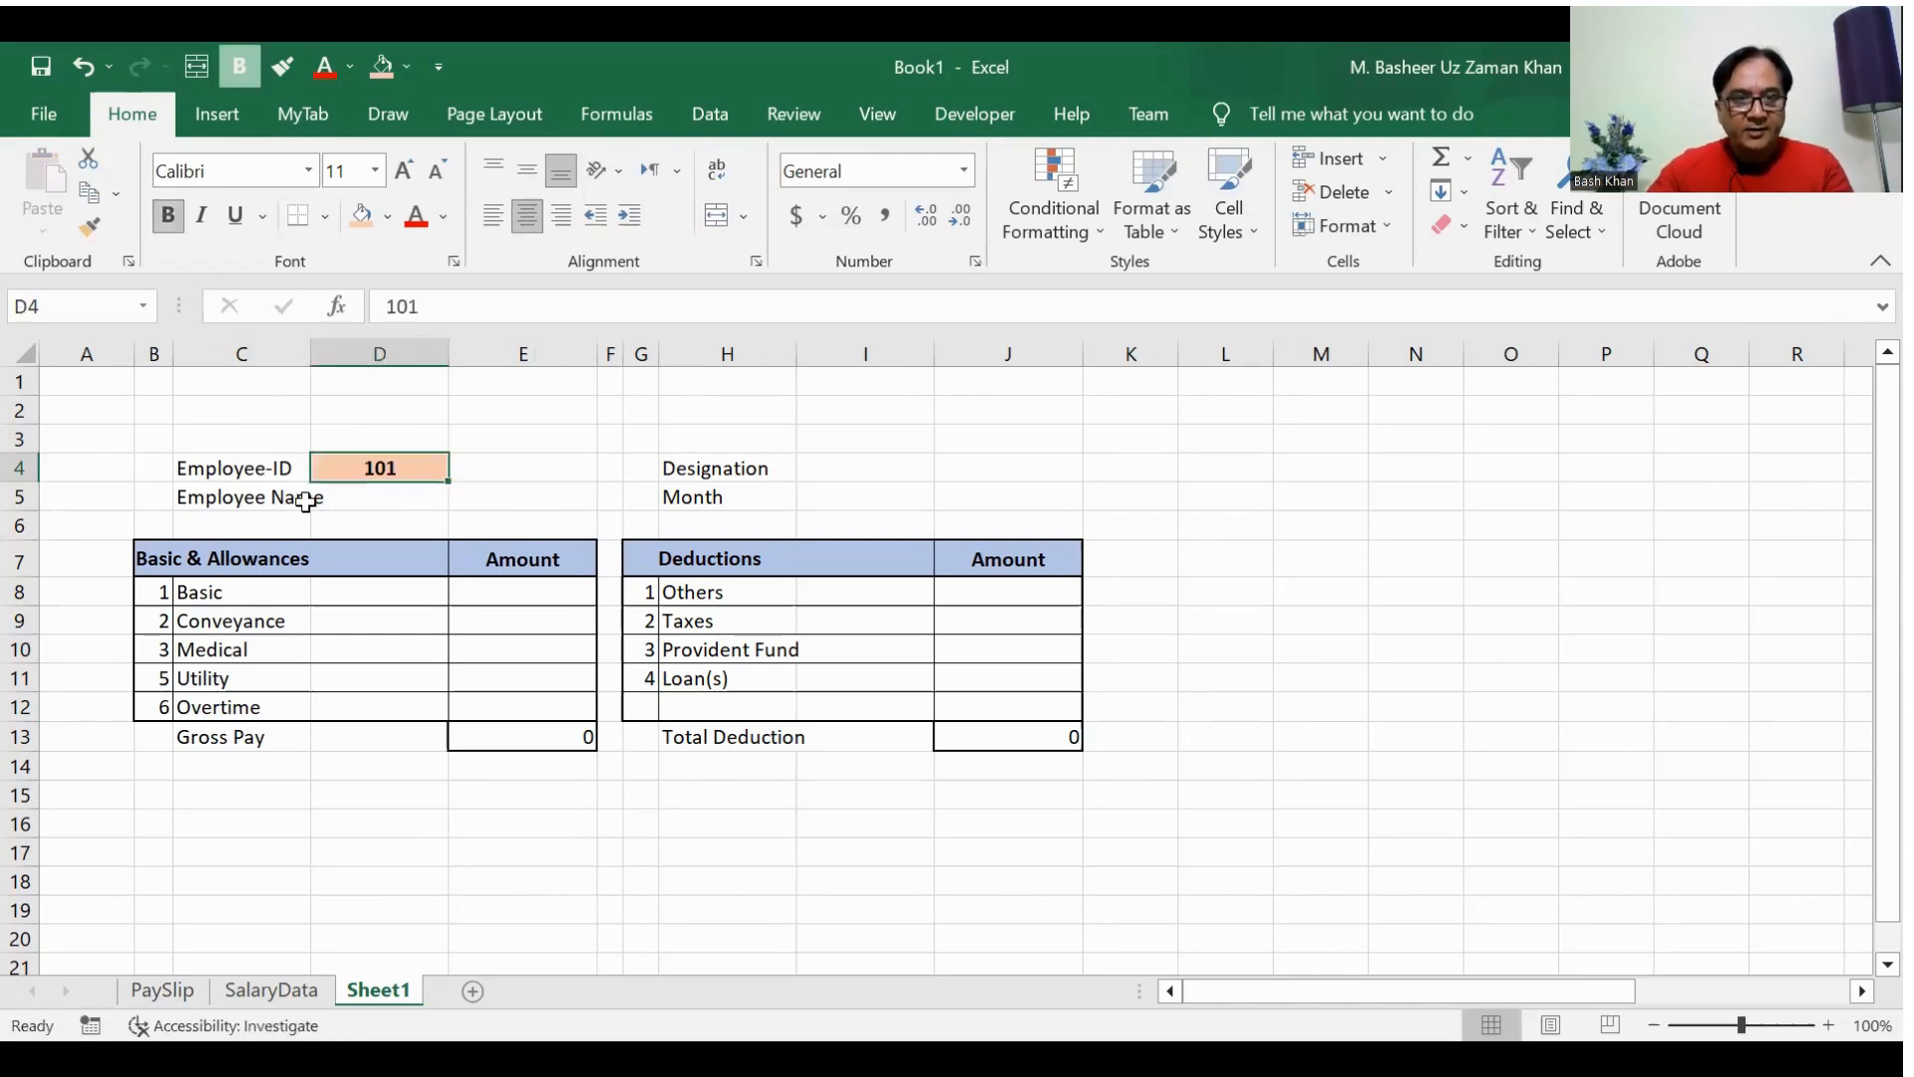
# Step: Merge and center D5:E5 for the employee name and widen column C to fit the Employee Name label
pyautogui.moveTo(365, 497); pyautogui.dragTo(466, 490)
pyautogui.click(483, 498)
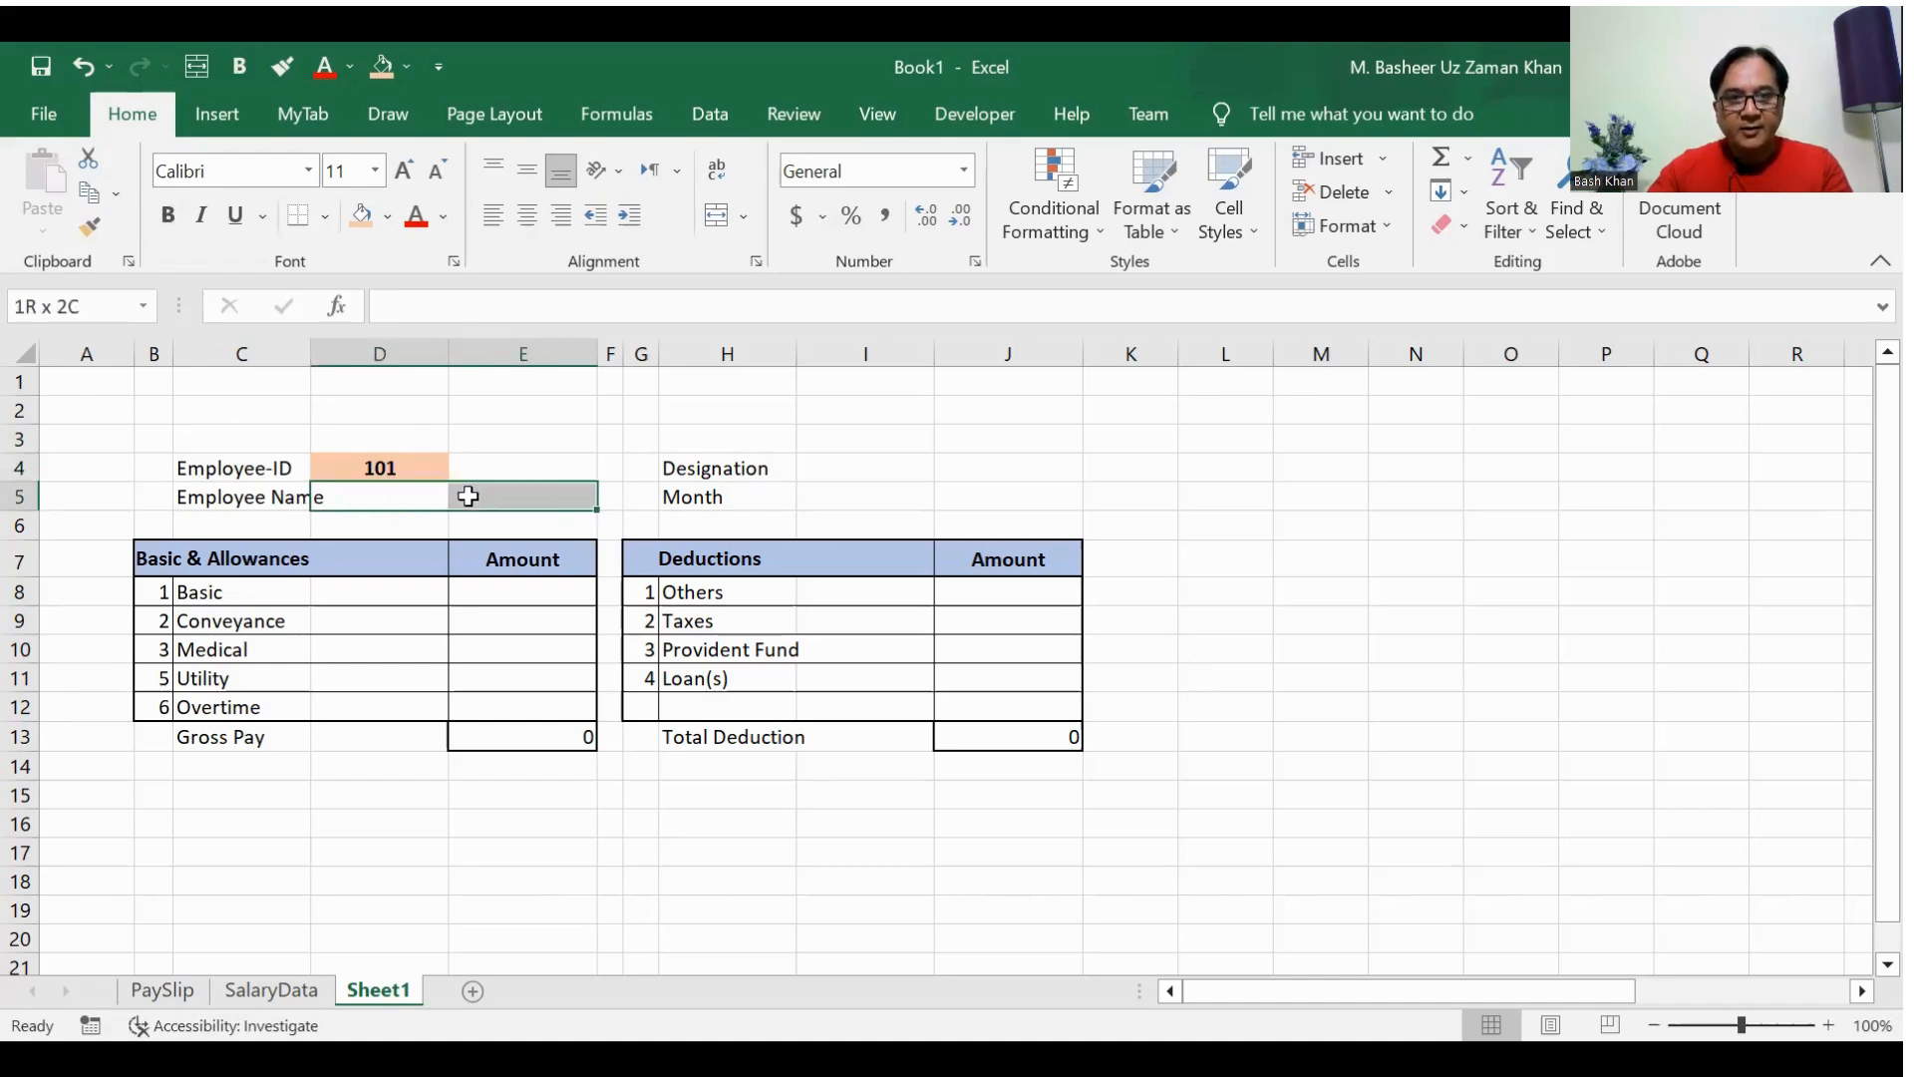
pyautogui.click(717, 219)
pyautogui.moveTo(312, 352); pyautogui.dragTo(331, 350)
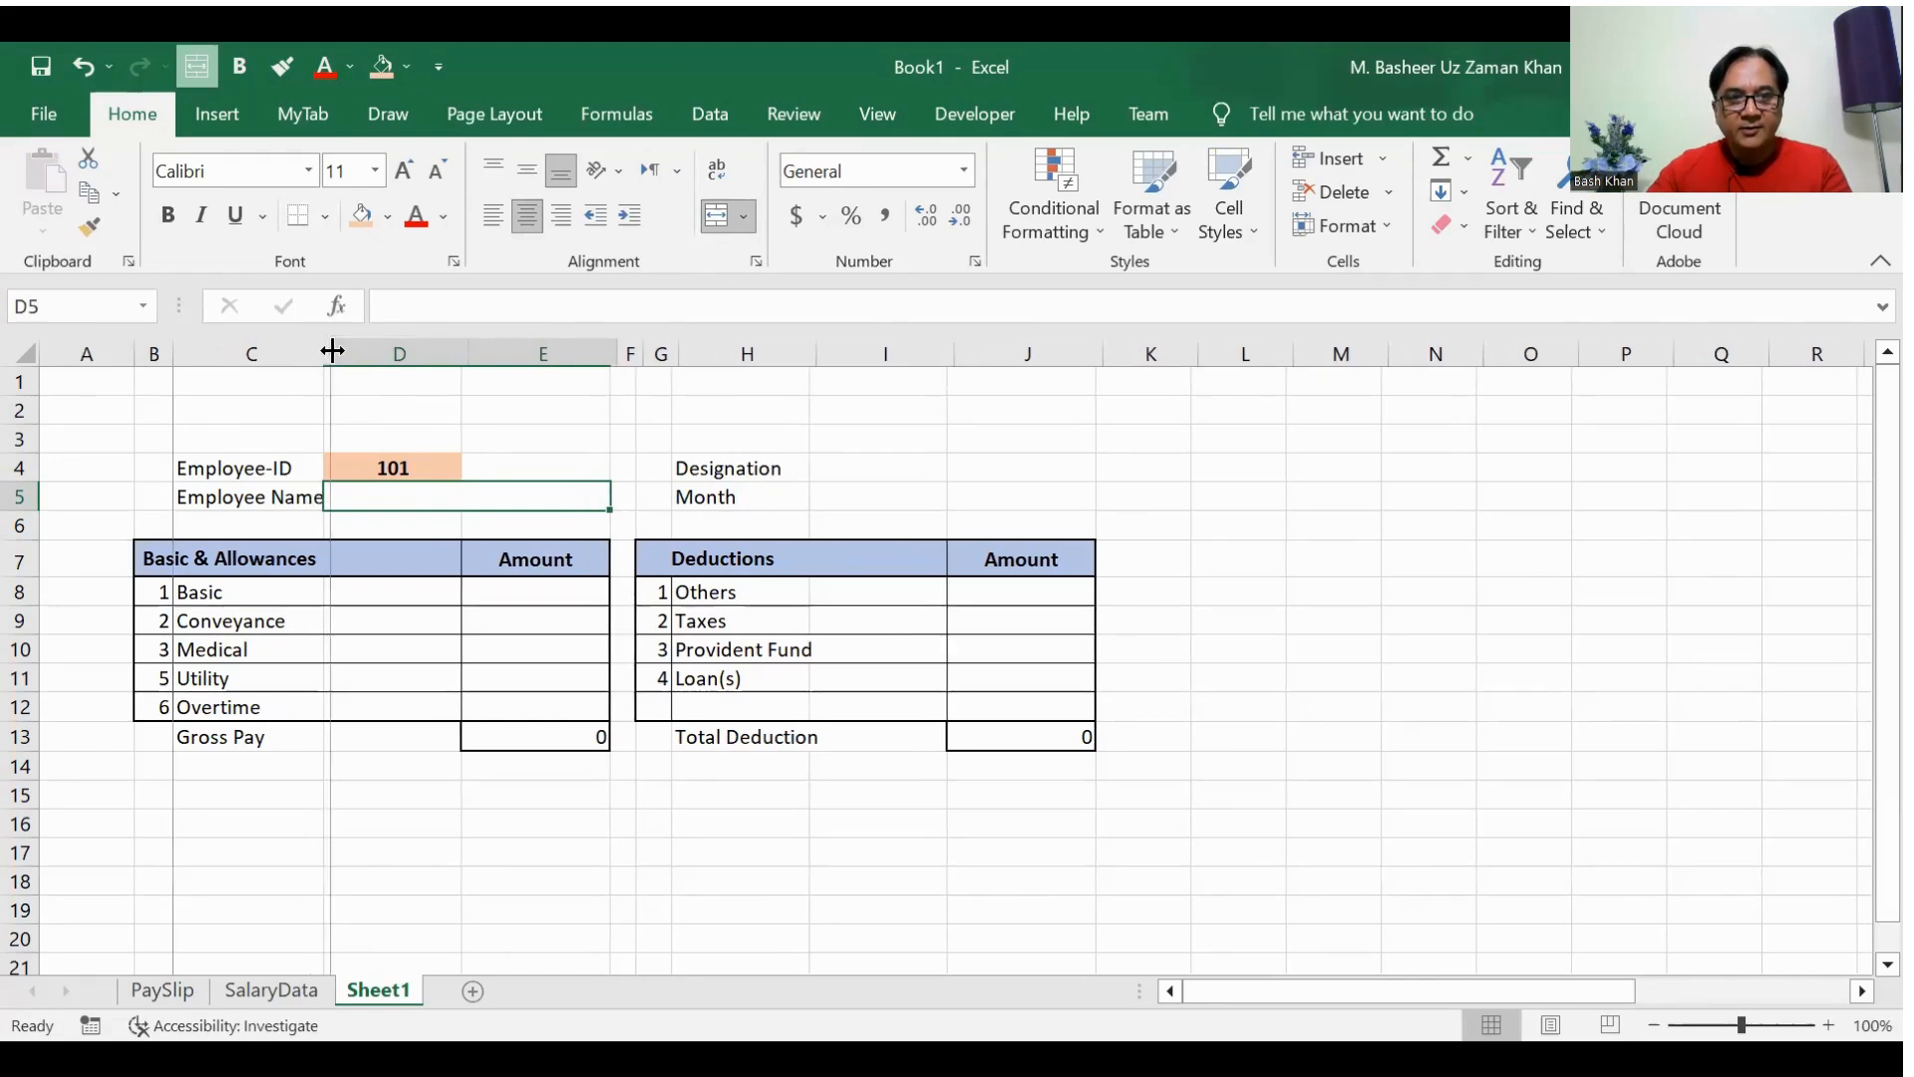
# Step: Merge and center I4:J4 beside the Designation label
pyautogui.click(858, 504)
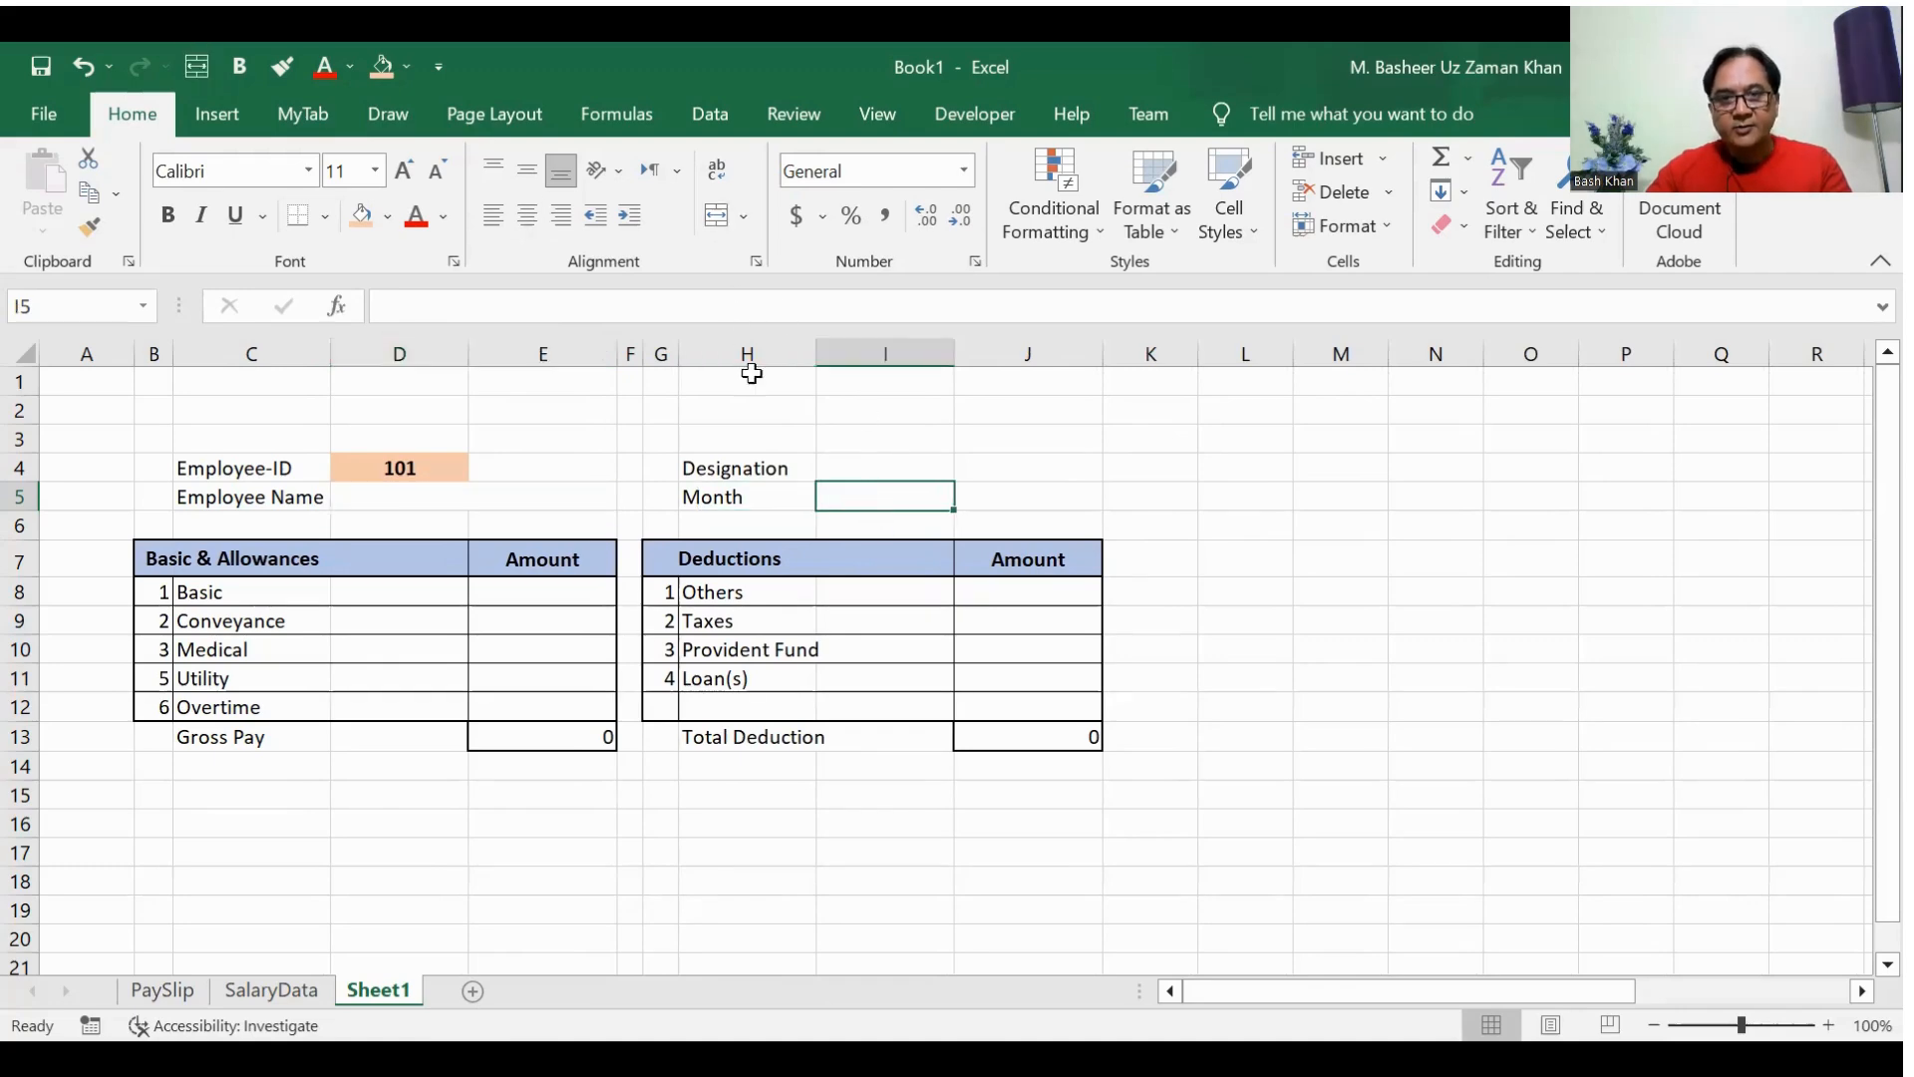
pyautogui.click(980, 491)
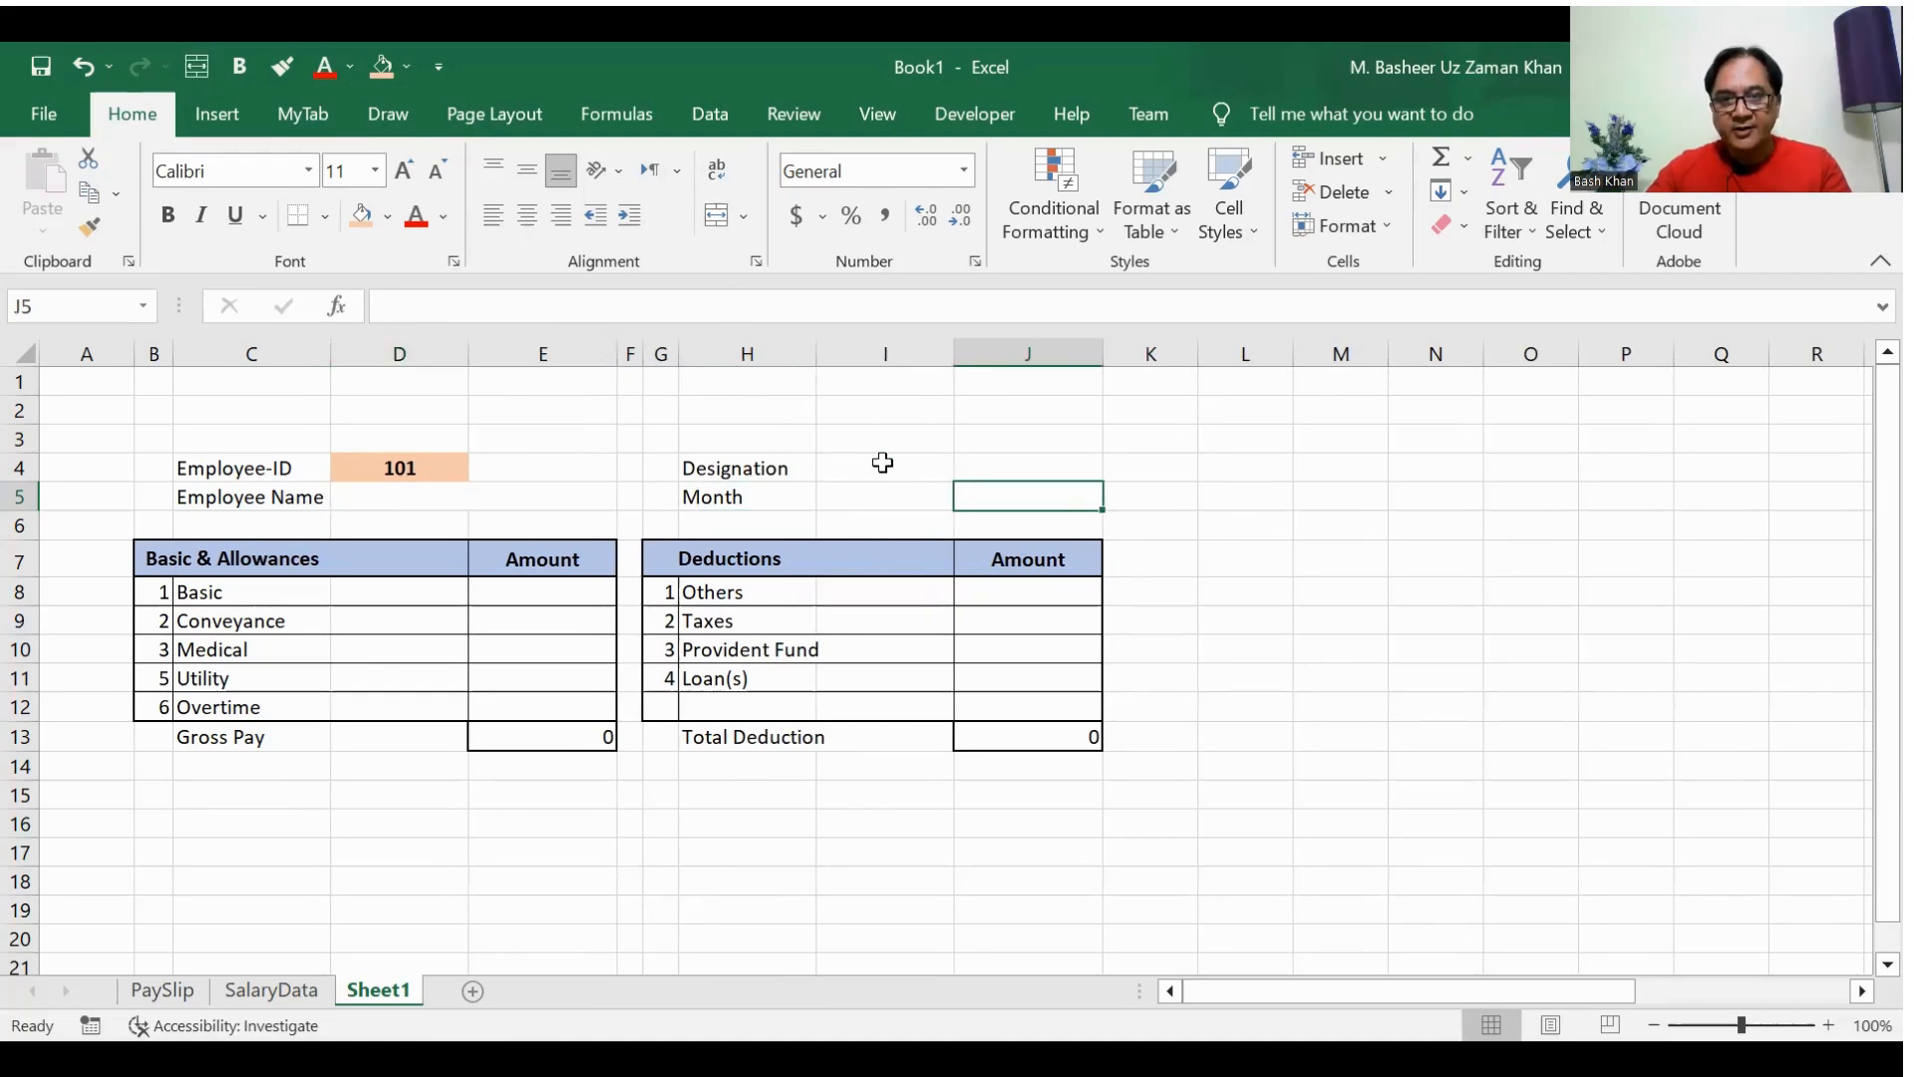
pyautogui.moveTo(869, 462); pyautogui.dragTo(974, 466)
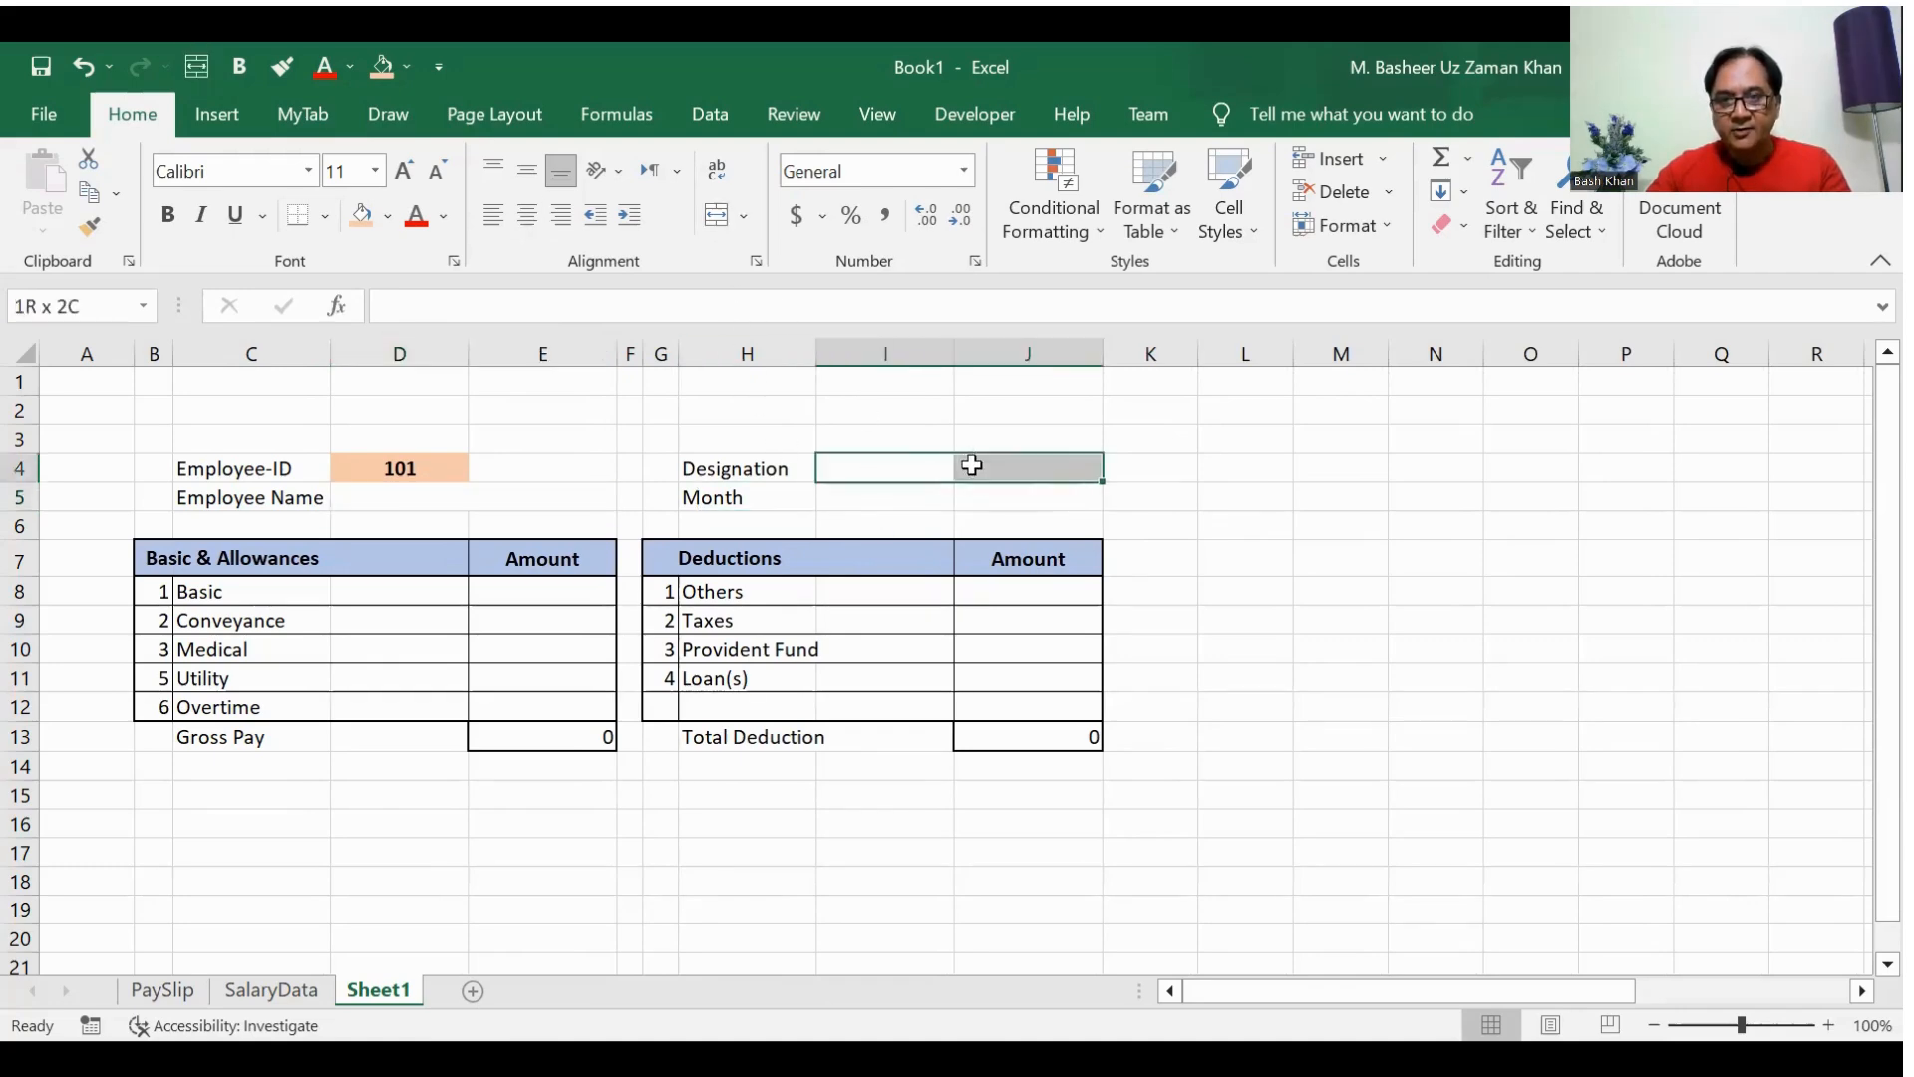
pyautogui.click(716, 216)
pyautogui.click(982, 829)
pyautogui.press('Left')
pyautogui.press('Left')
pyautogui.press('Up')
pyautogui.press('Left')
pyautogui.press('Up')
pyautogui.press('Left')
pyautogui.press('Left')
pyautogui.press('Up')
pyautogui.press('Up')
pyautogui.press('Up')
pyautogui.press('Up')
pyautogui.press('Left')
pyautogui.press('Up')
pyautogui.press('Up')
pyautogui.press('Left')
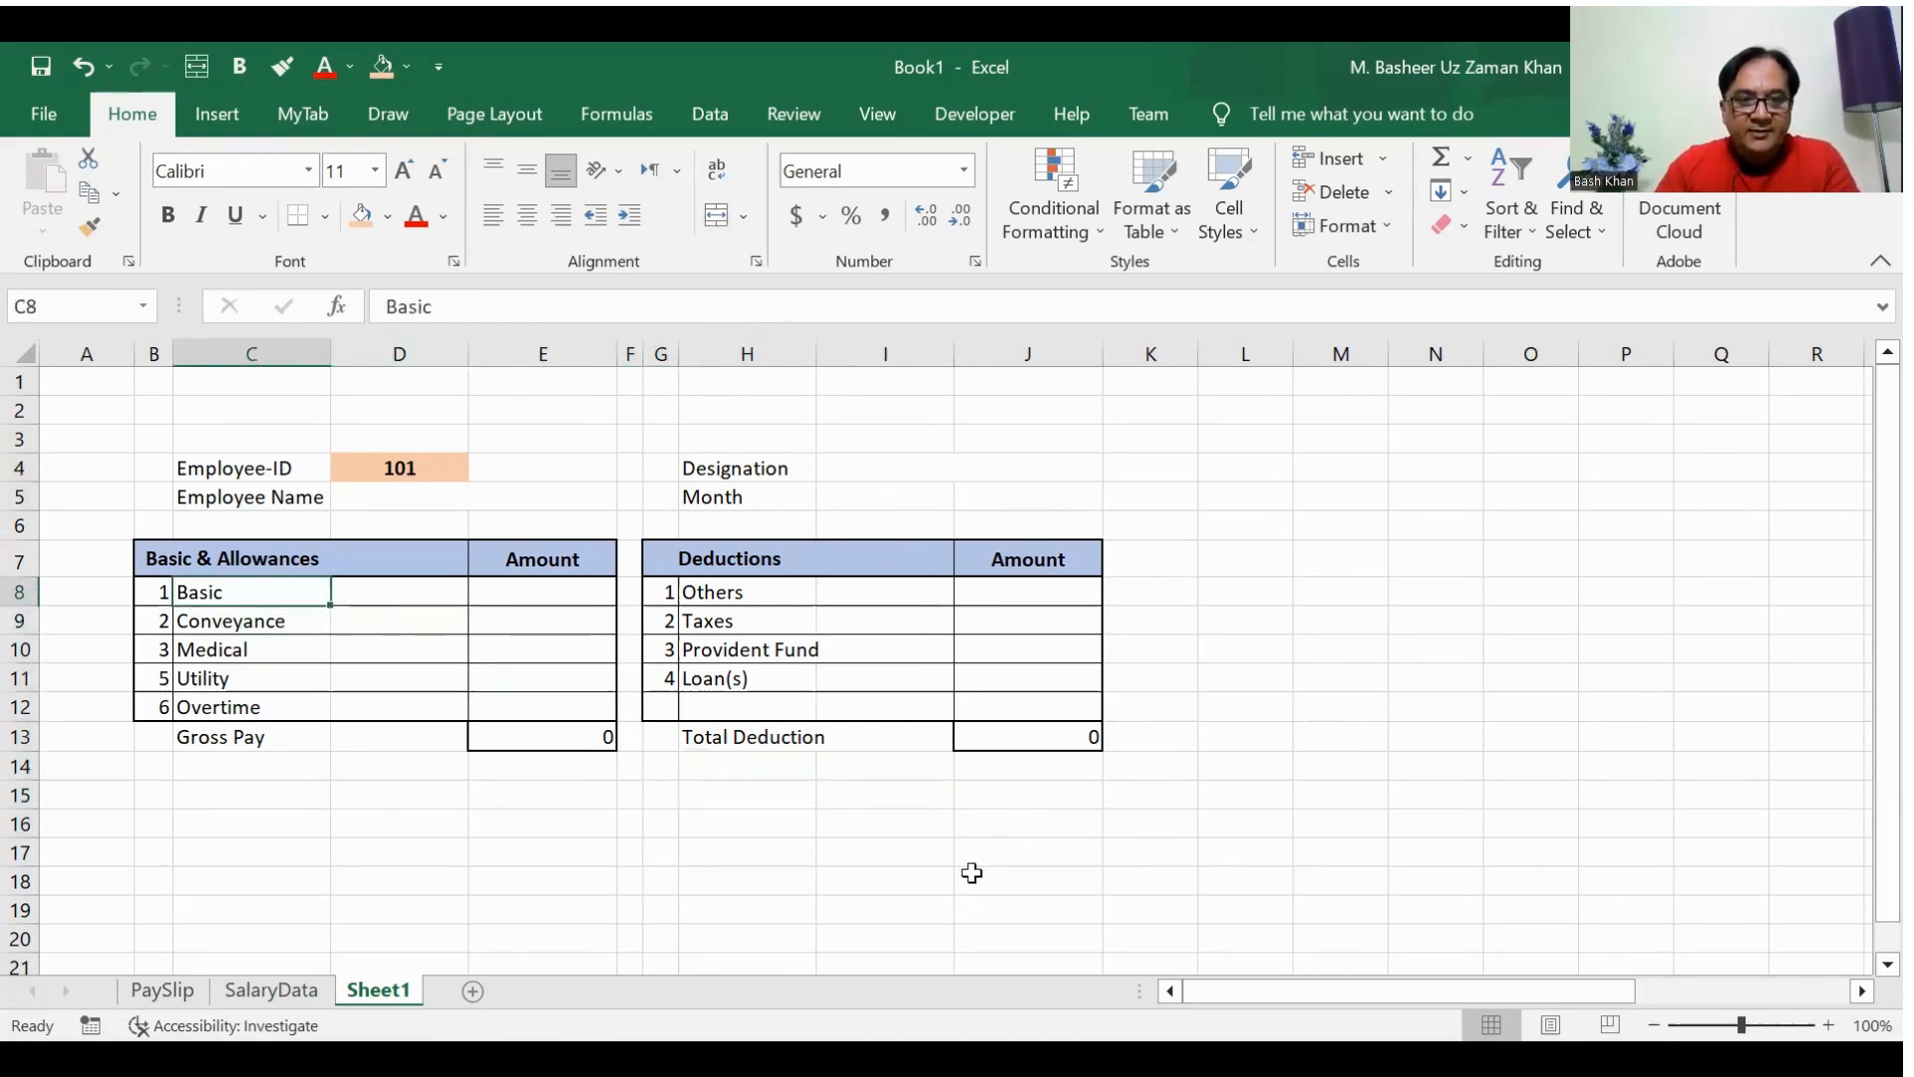
# Step: Examine the employee IDs in A5:A14 on the SalaryData sheet and return to Sheet1
pyautogui.click(304, 993)
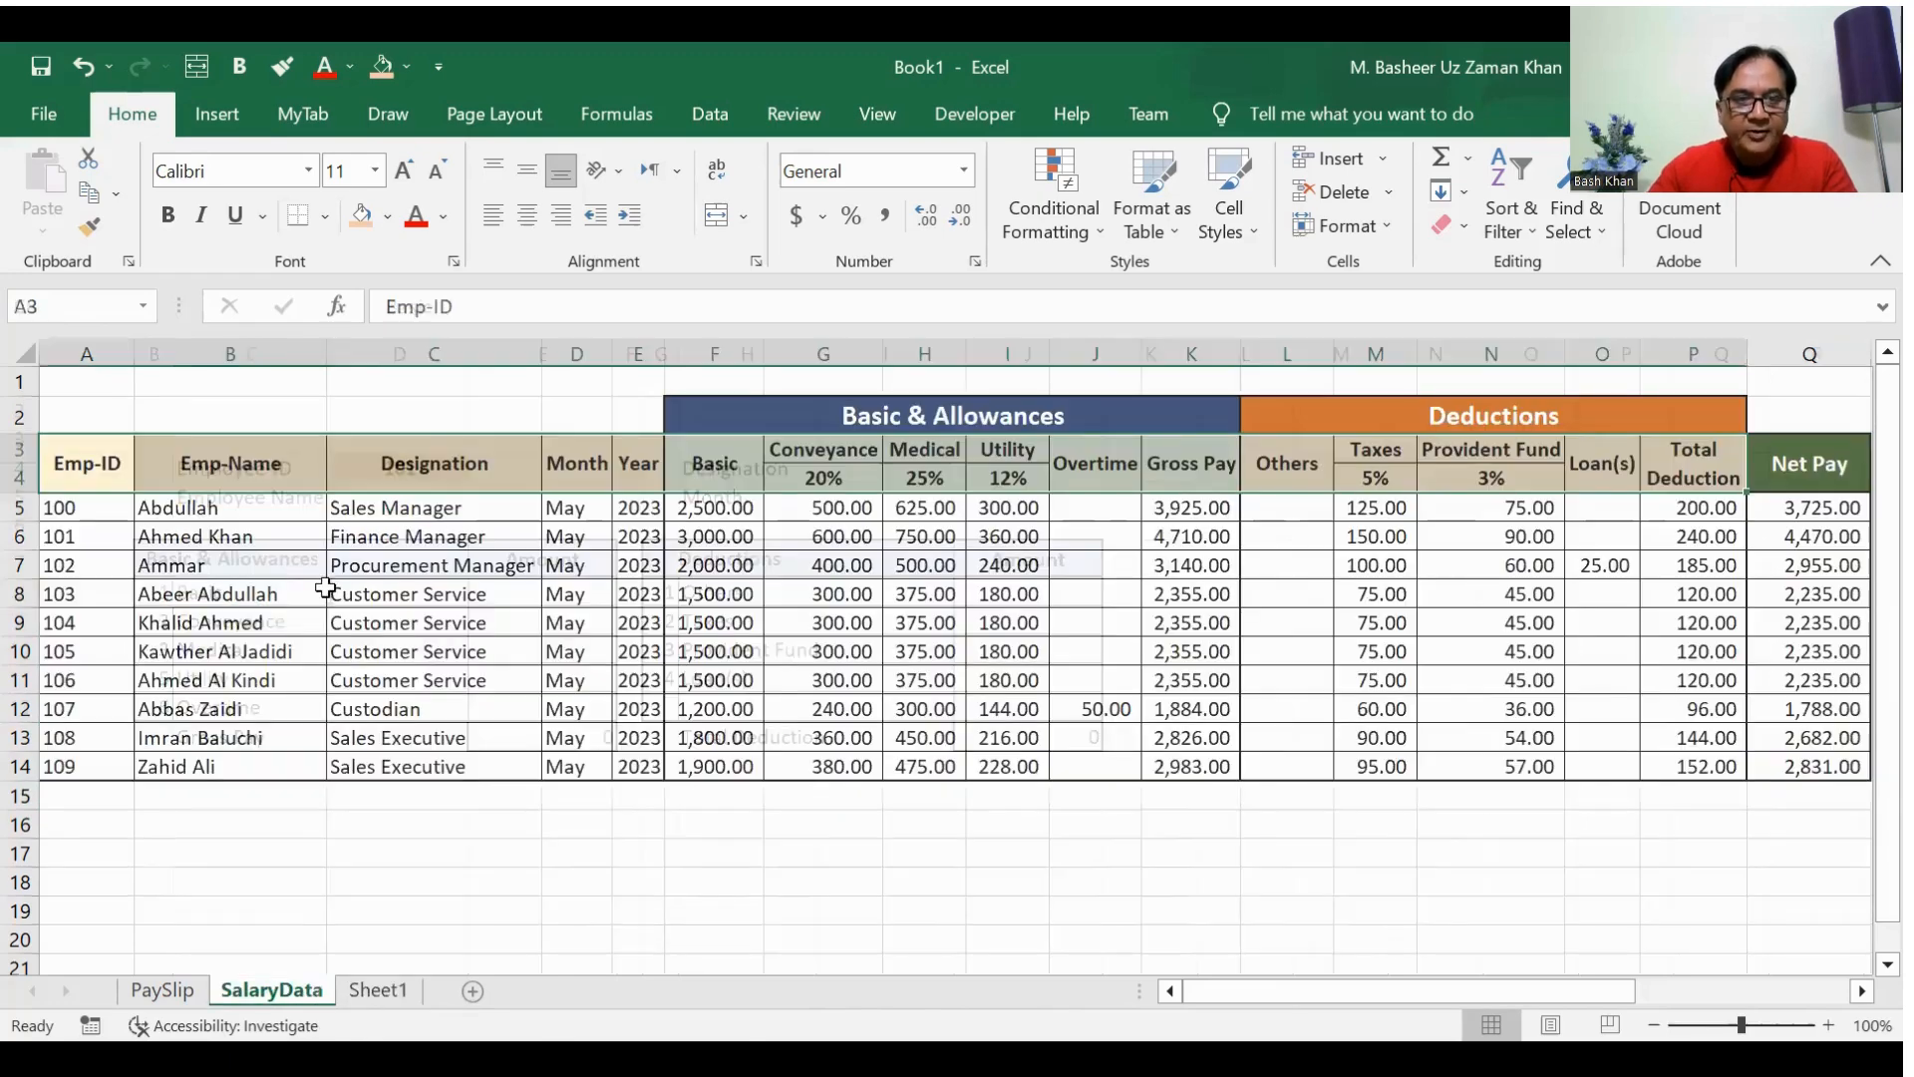
pyautogui.moveTo(57, 511); pyautogui.dragTo(62, 768)
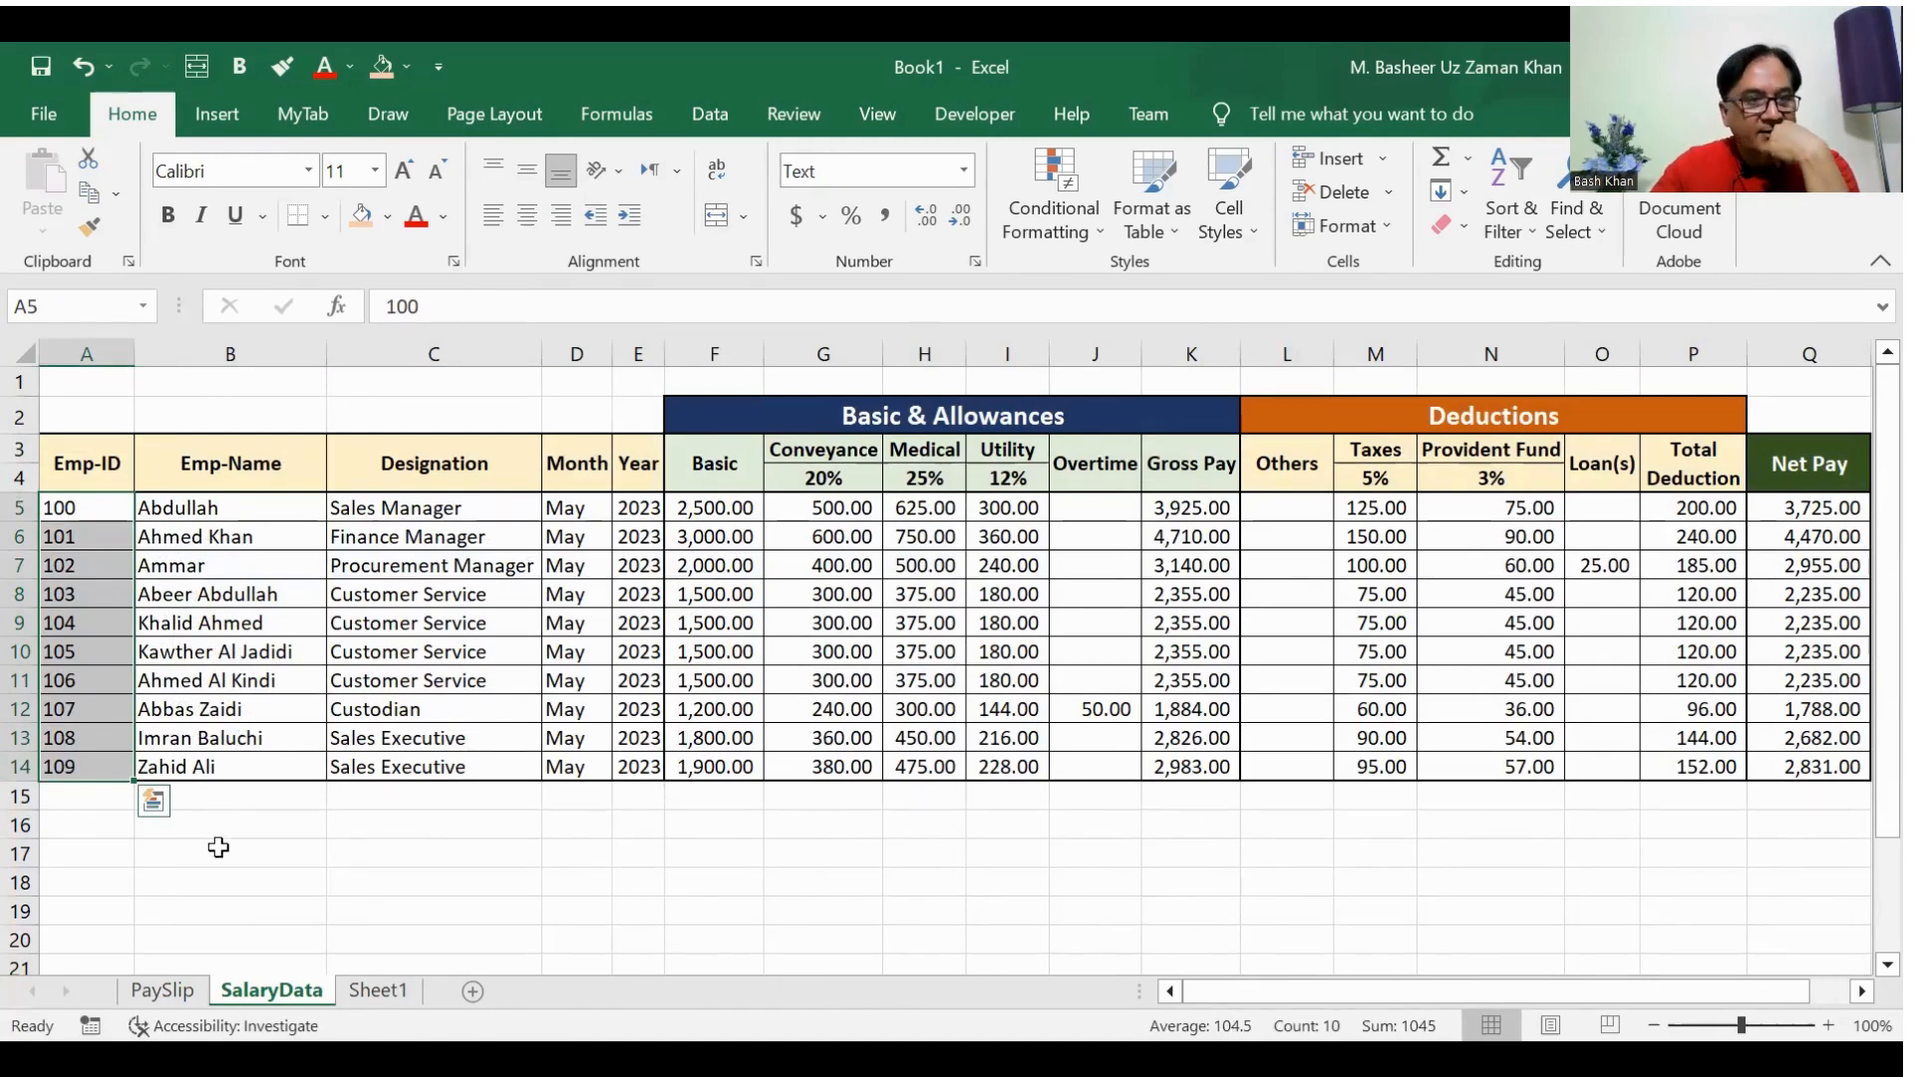
pyautogui.click(329, 870)
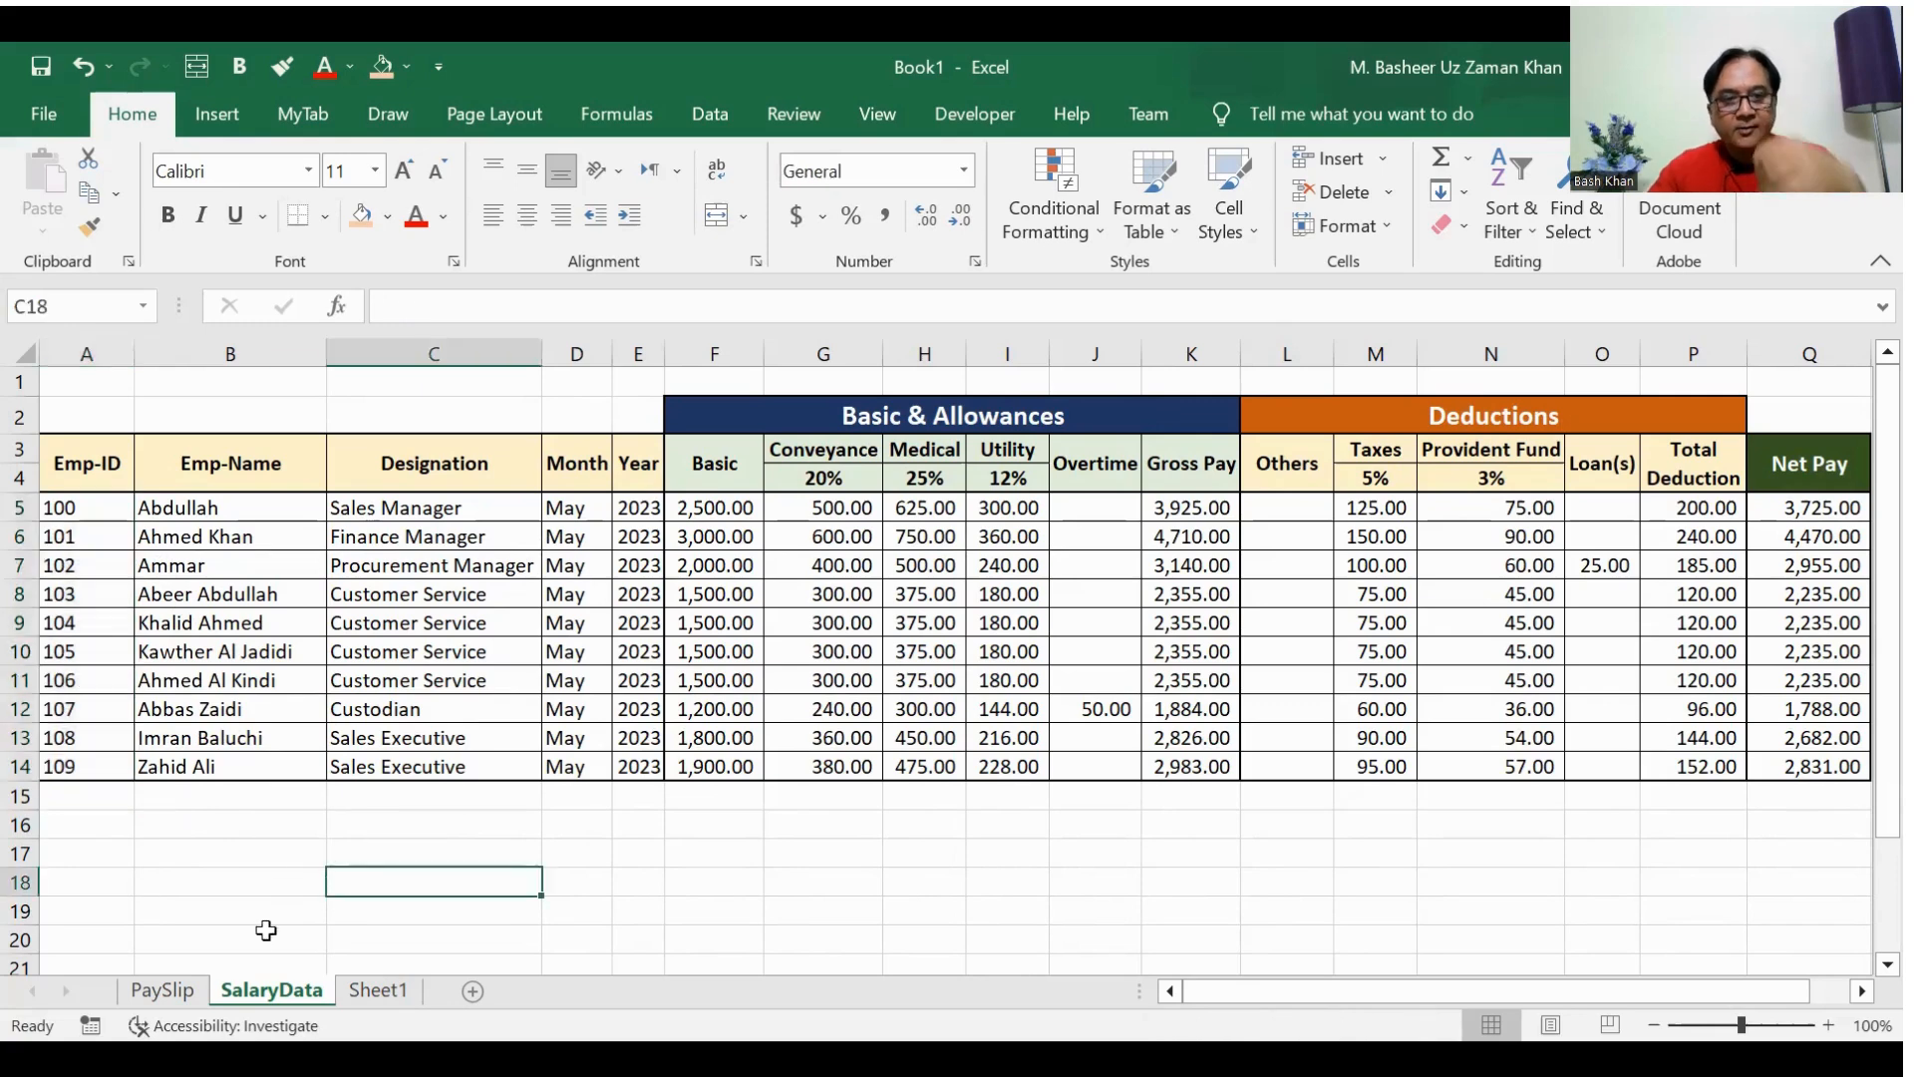
pyautogui.click(383, 990)
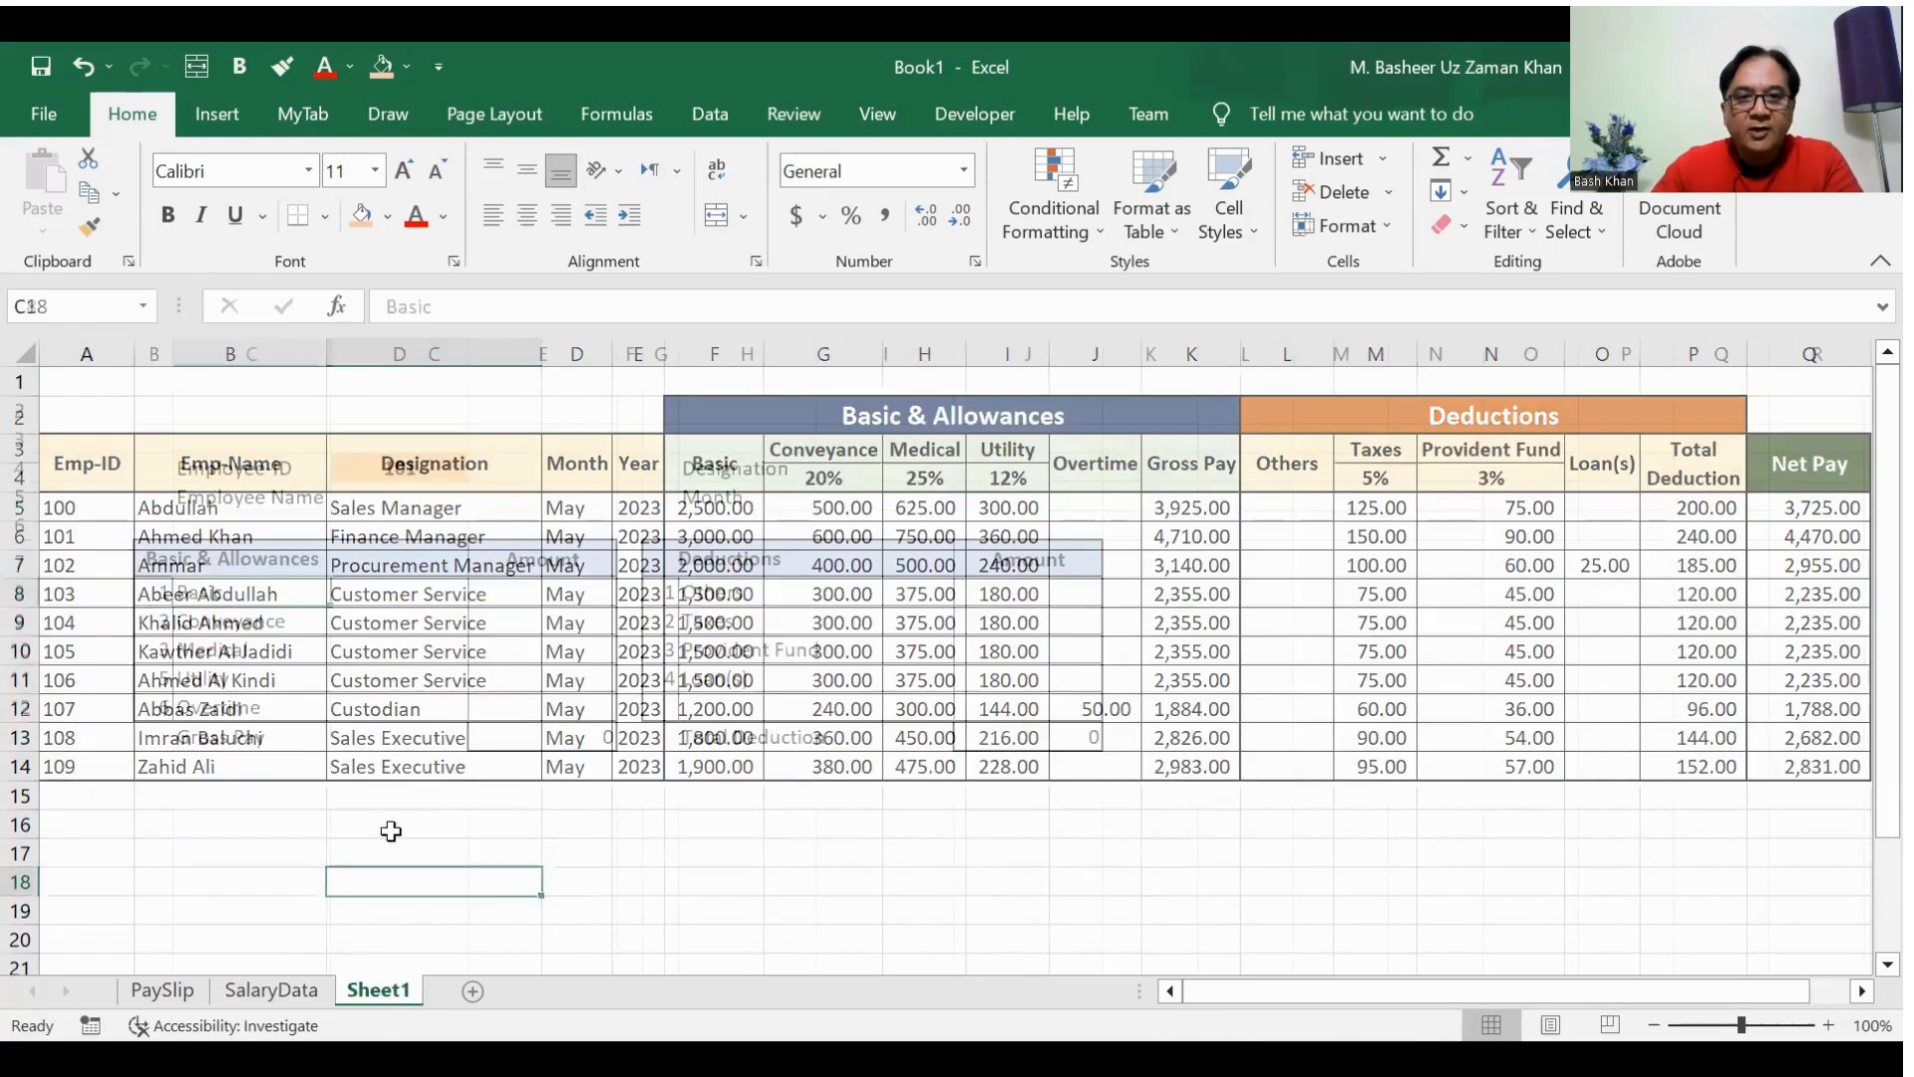
pyautogui.press('Up')
pyautogui.press('Up')
pyautogui.press('Up')
pyautogui.press('Right')
pyautogui.write('=')
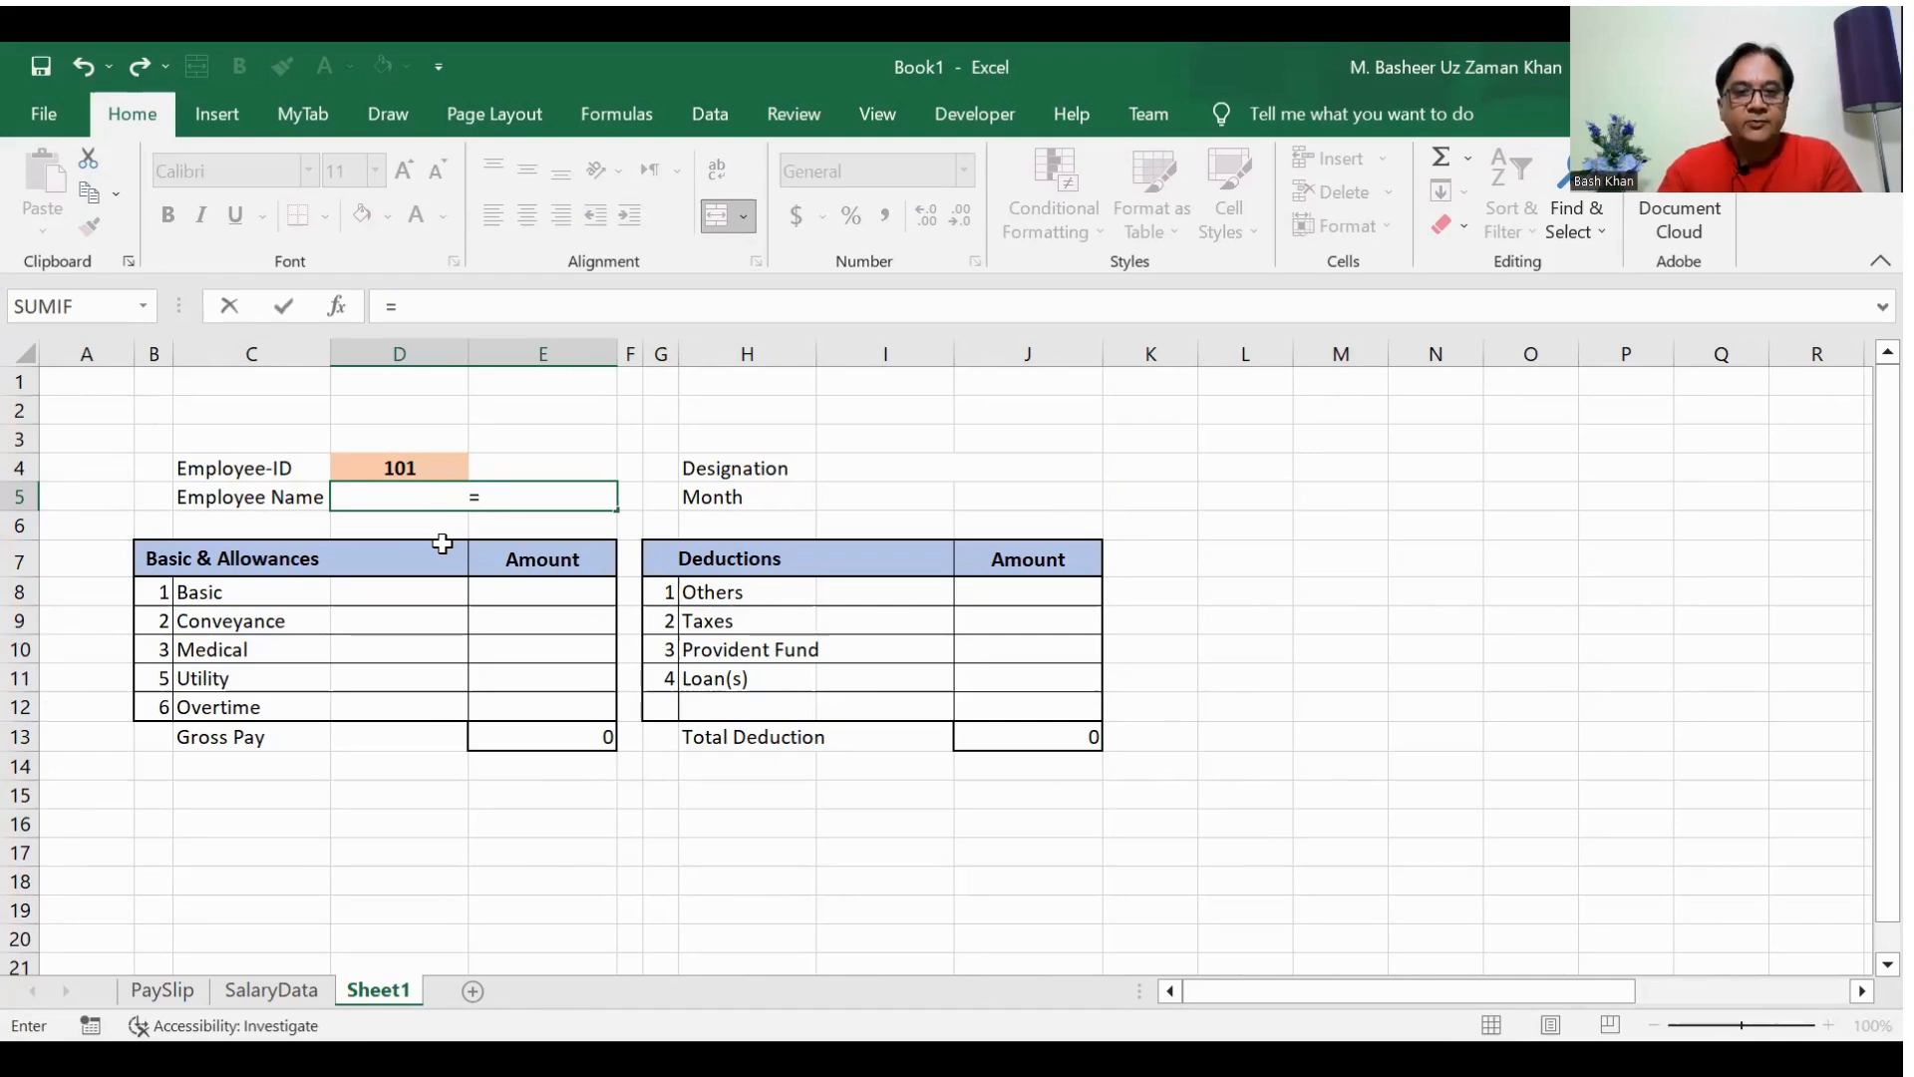
pyautogui.click(285, 993)
pyautogui.click(219, 510)
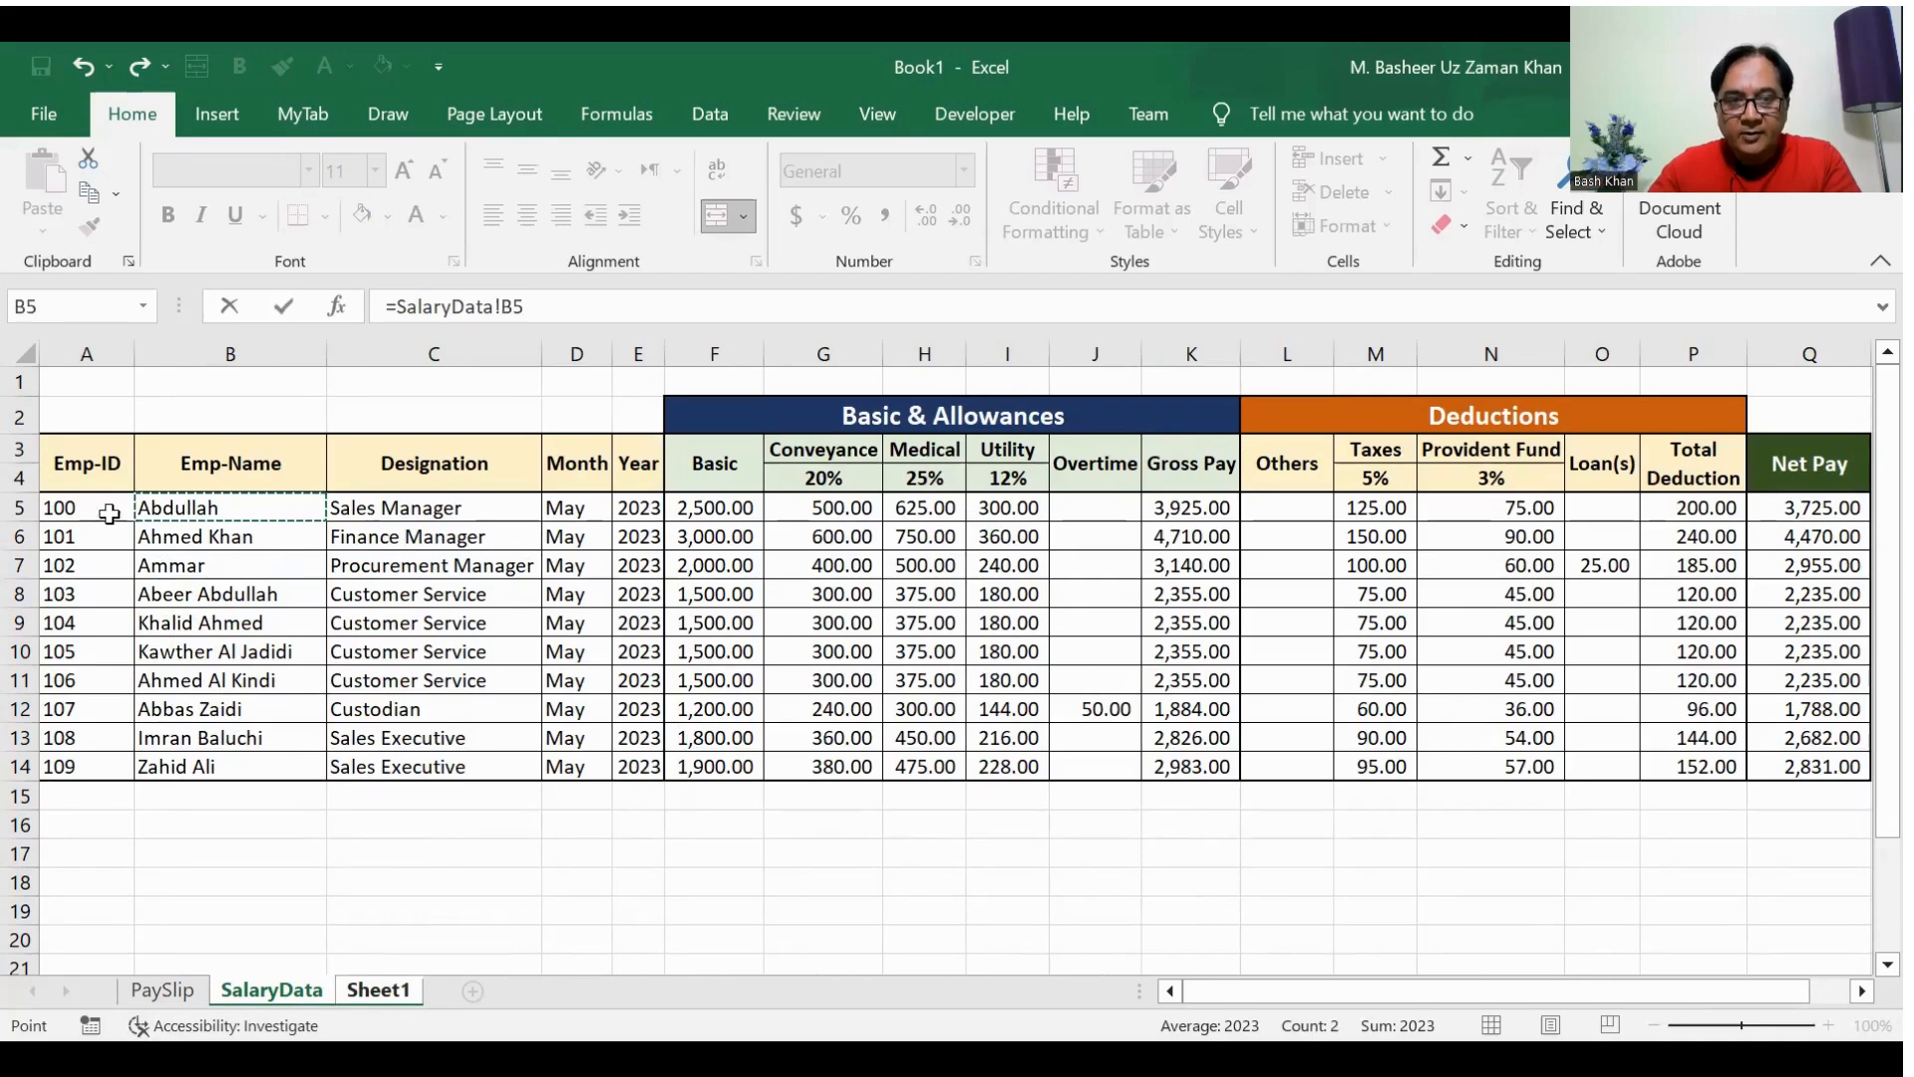
pyautogui.press('Return')
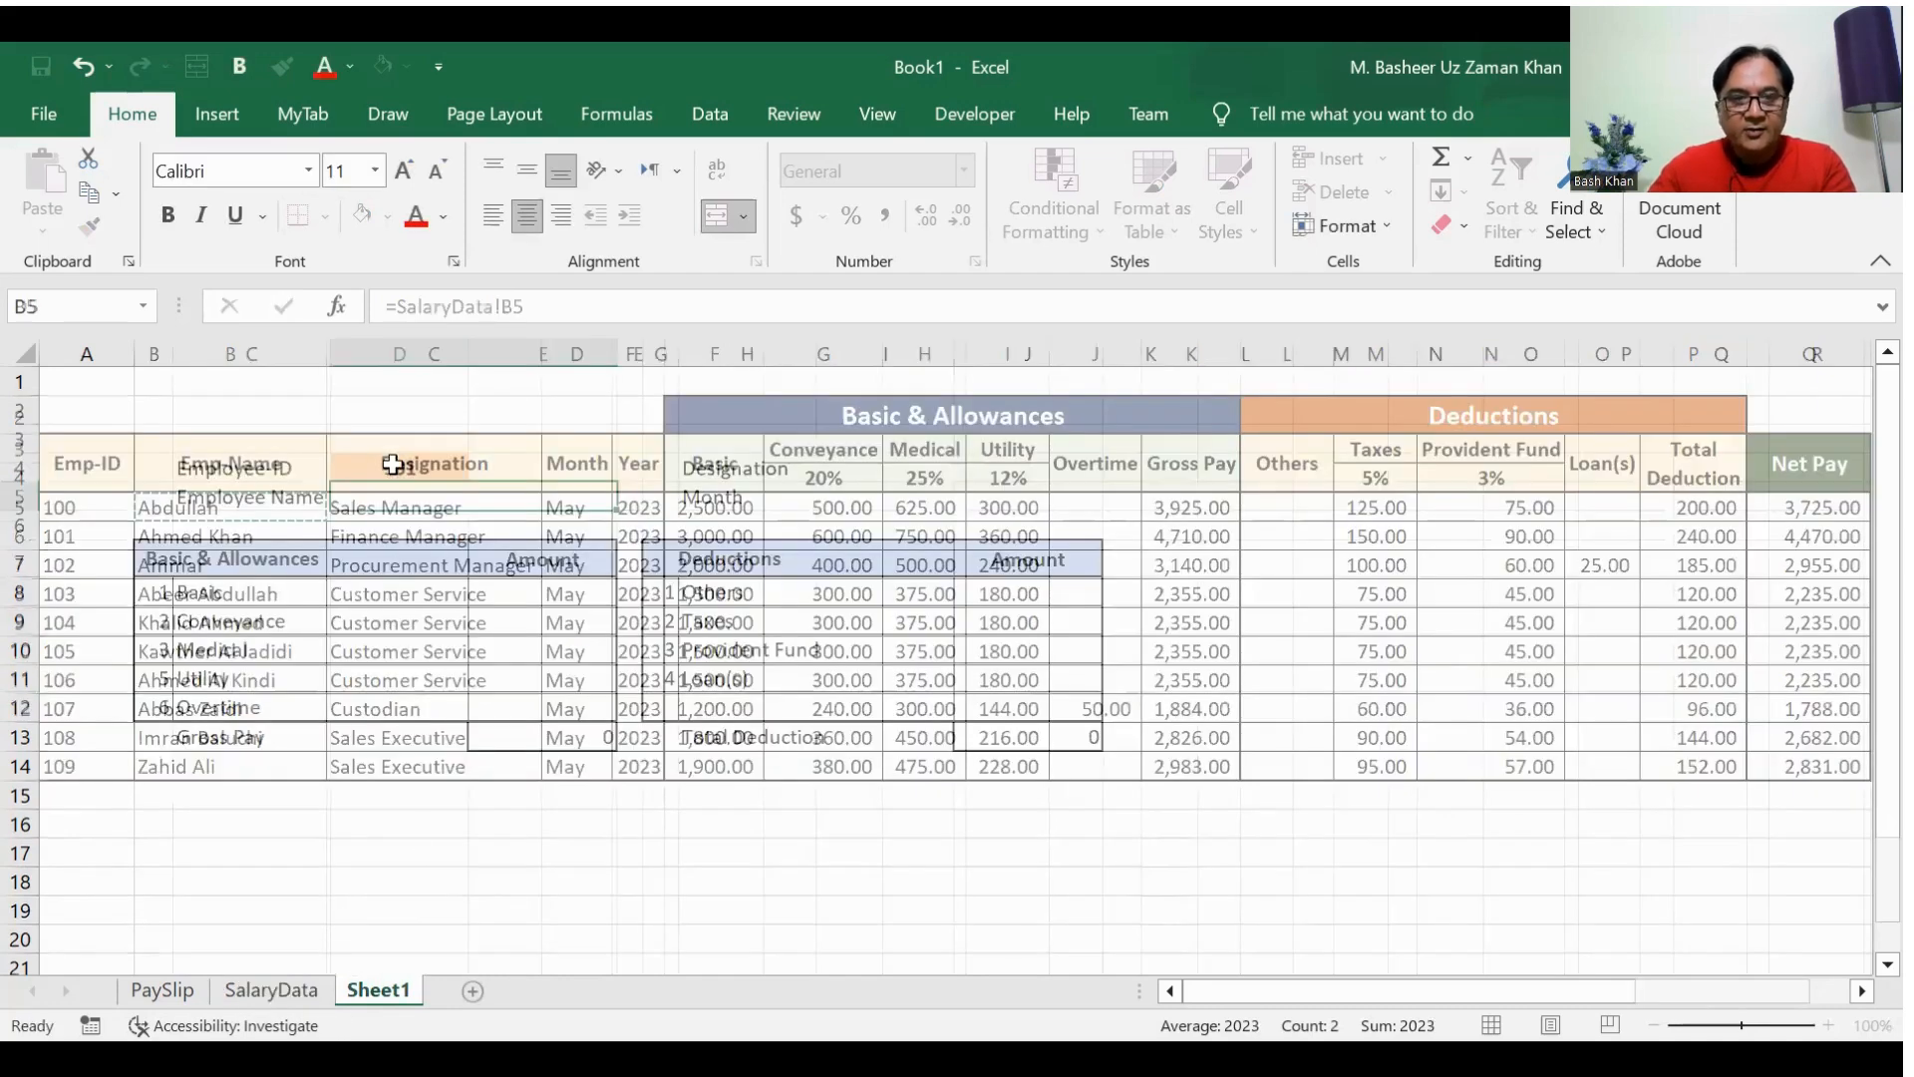
pyautogui.write('=')
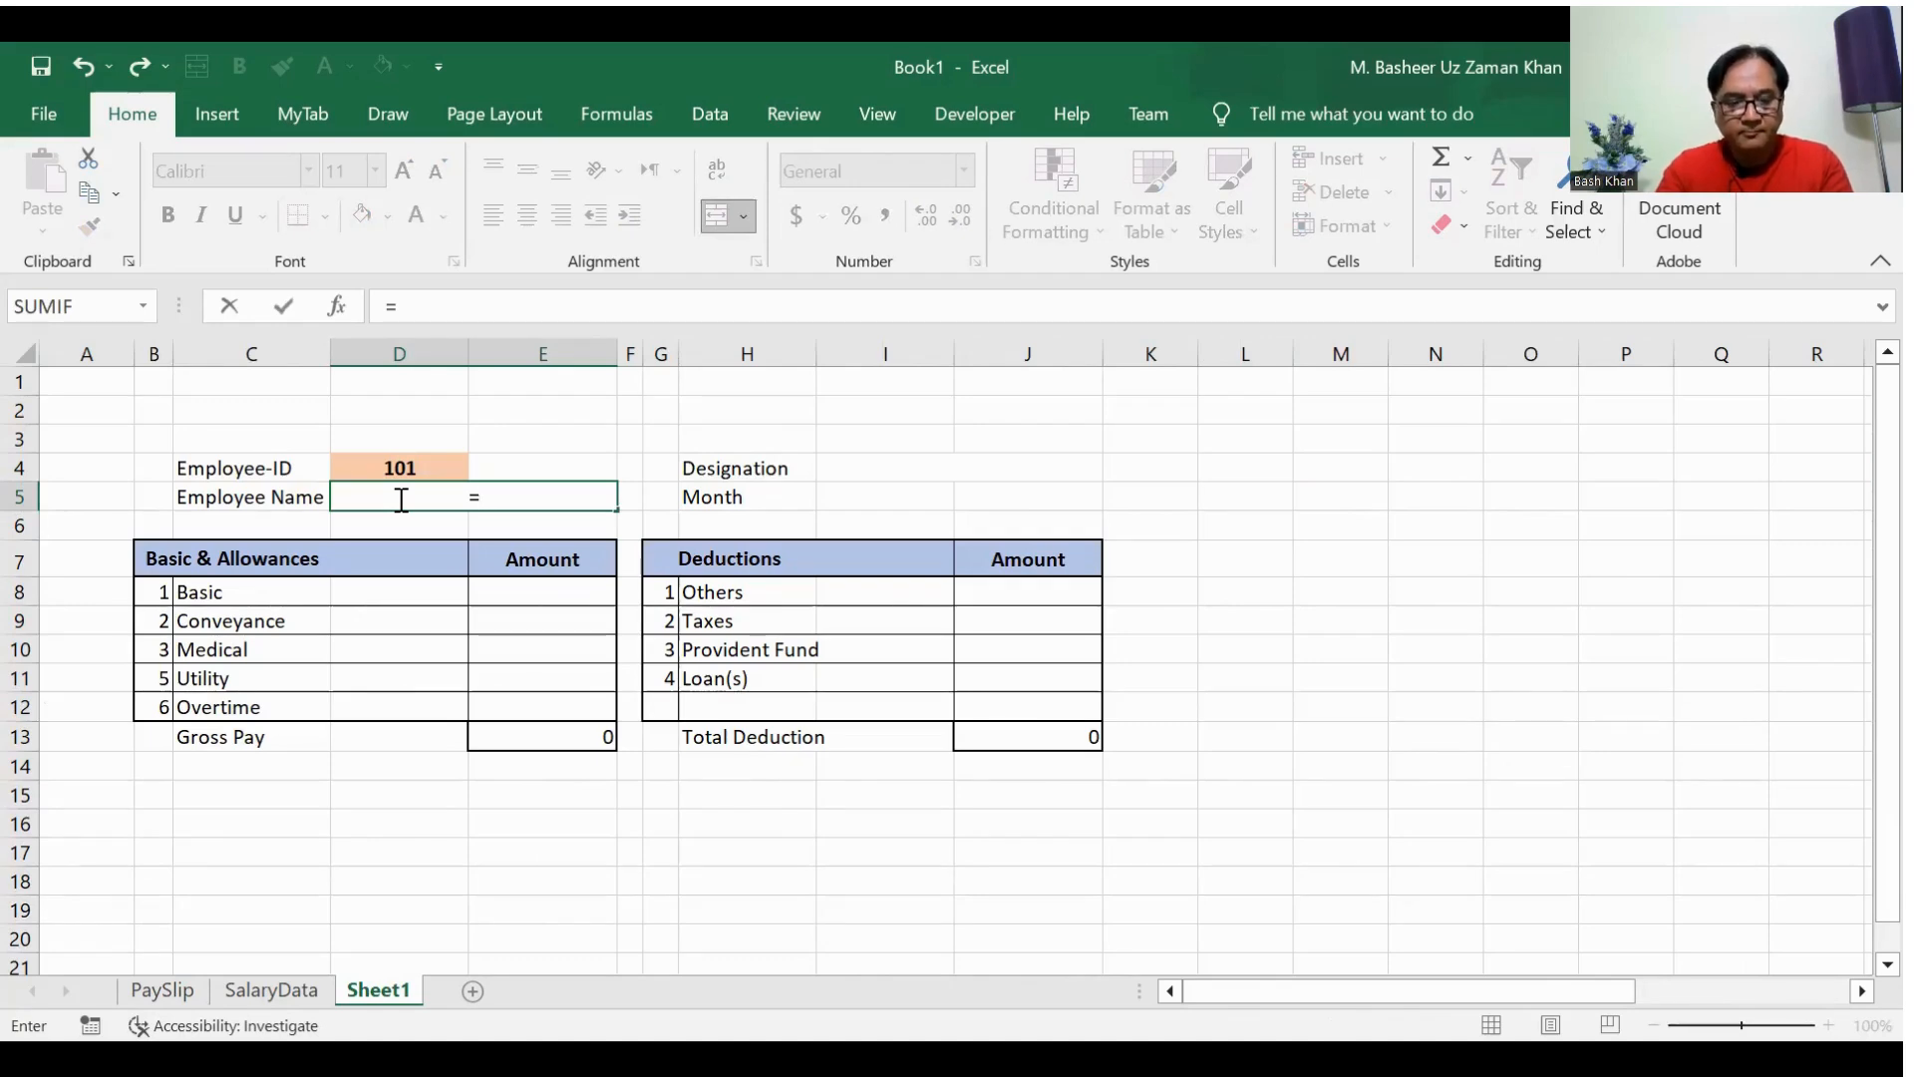
pyautogui.hotkey('alt', 'p')
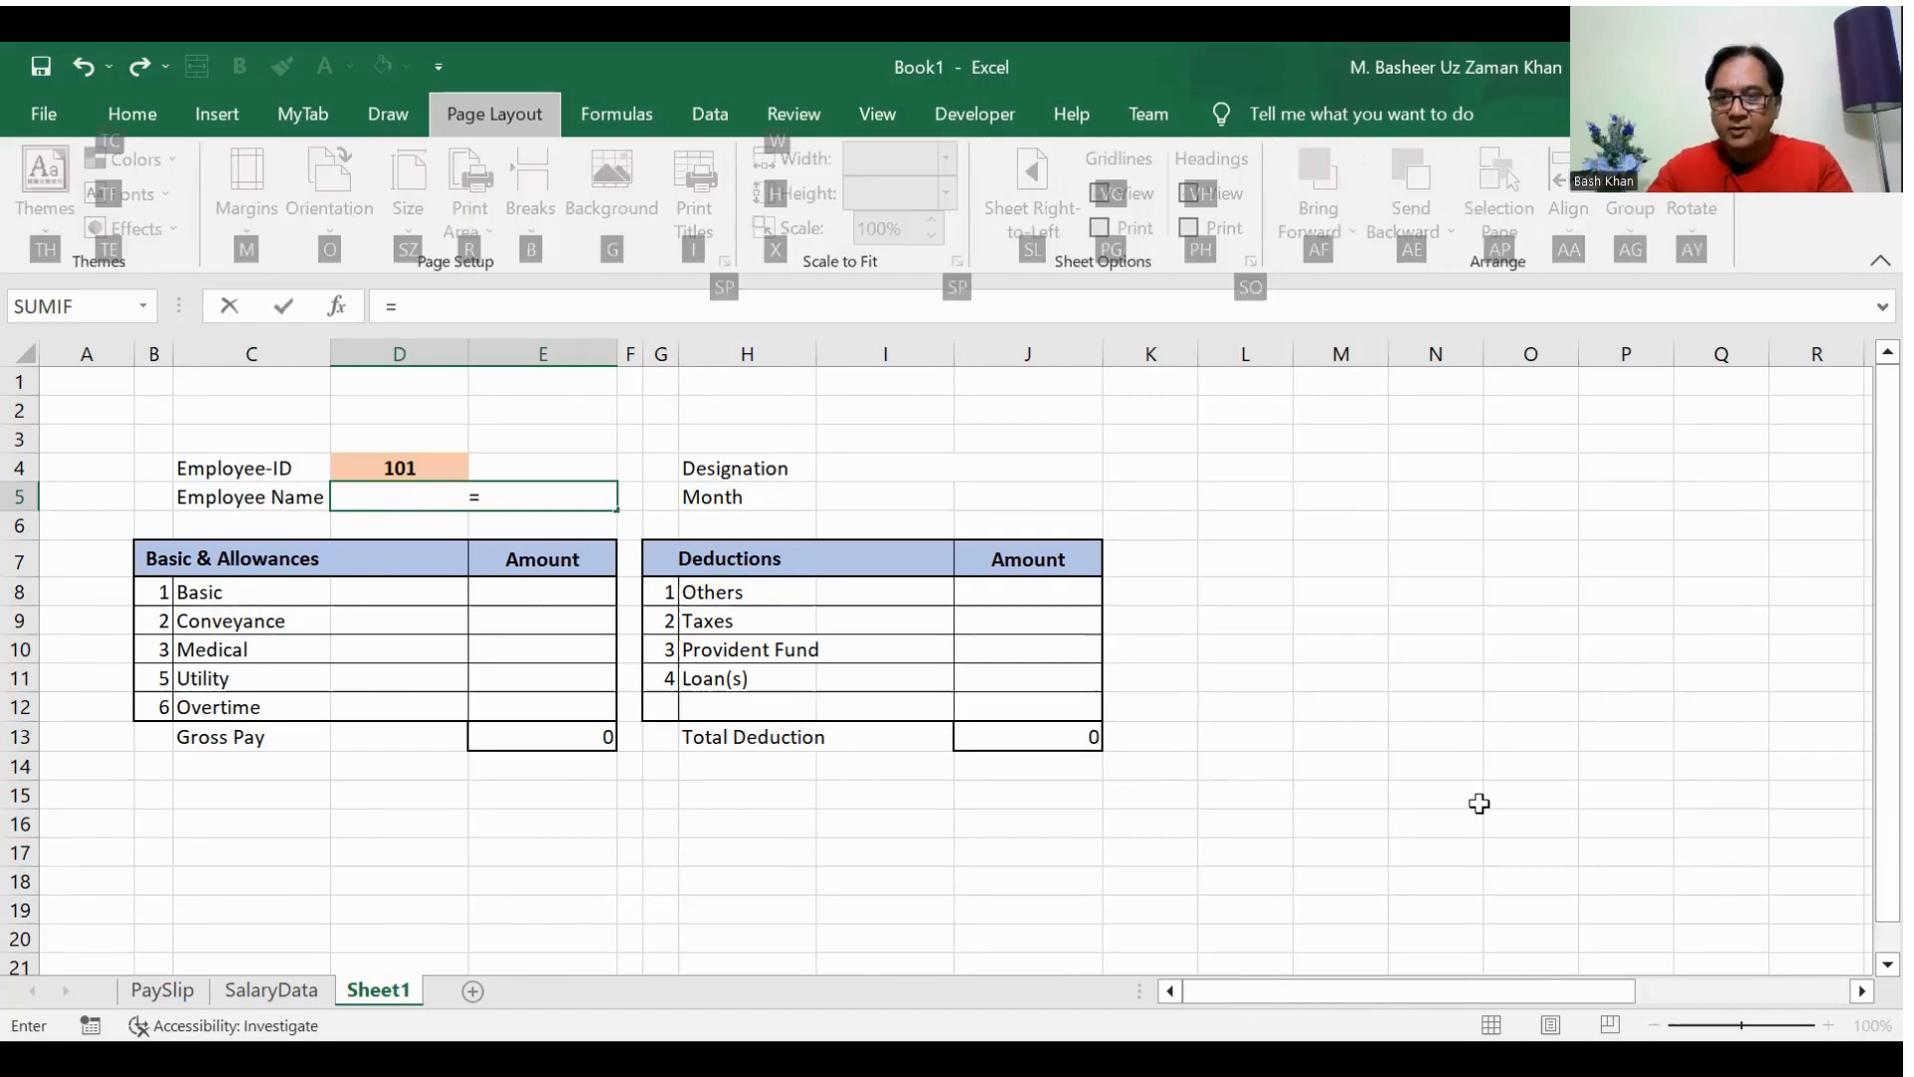
pyautogui.press('Escape')
pyautogui.press('Escape')
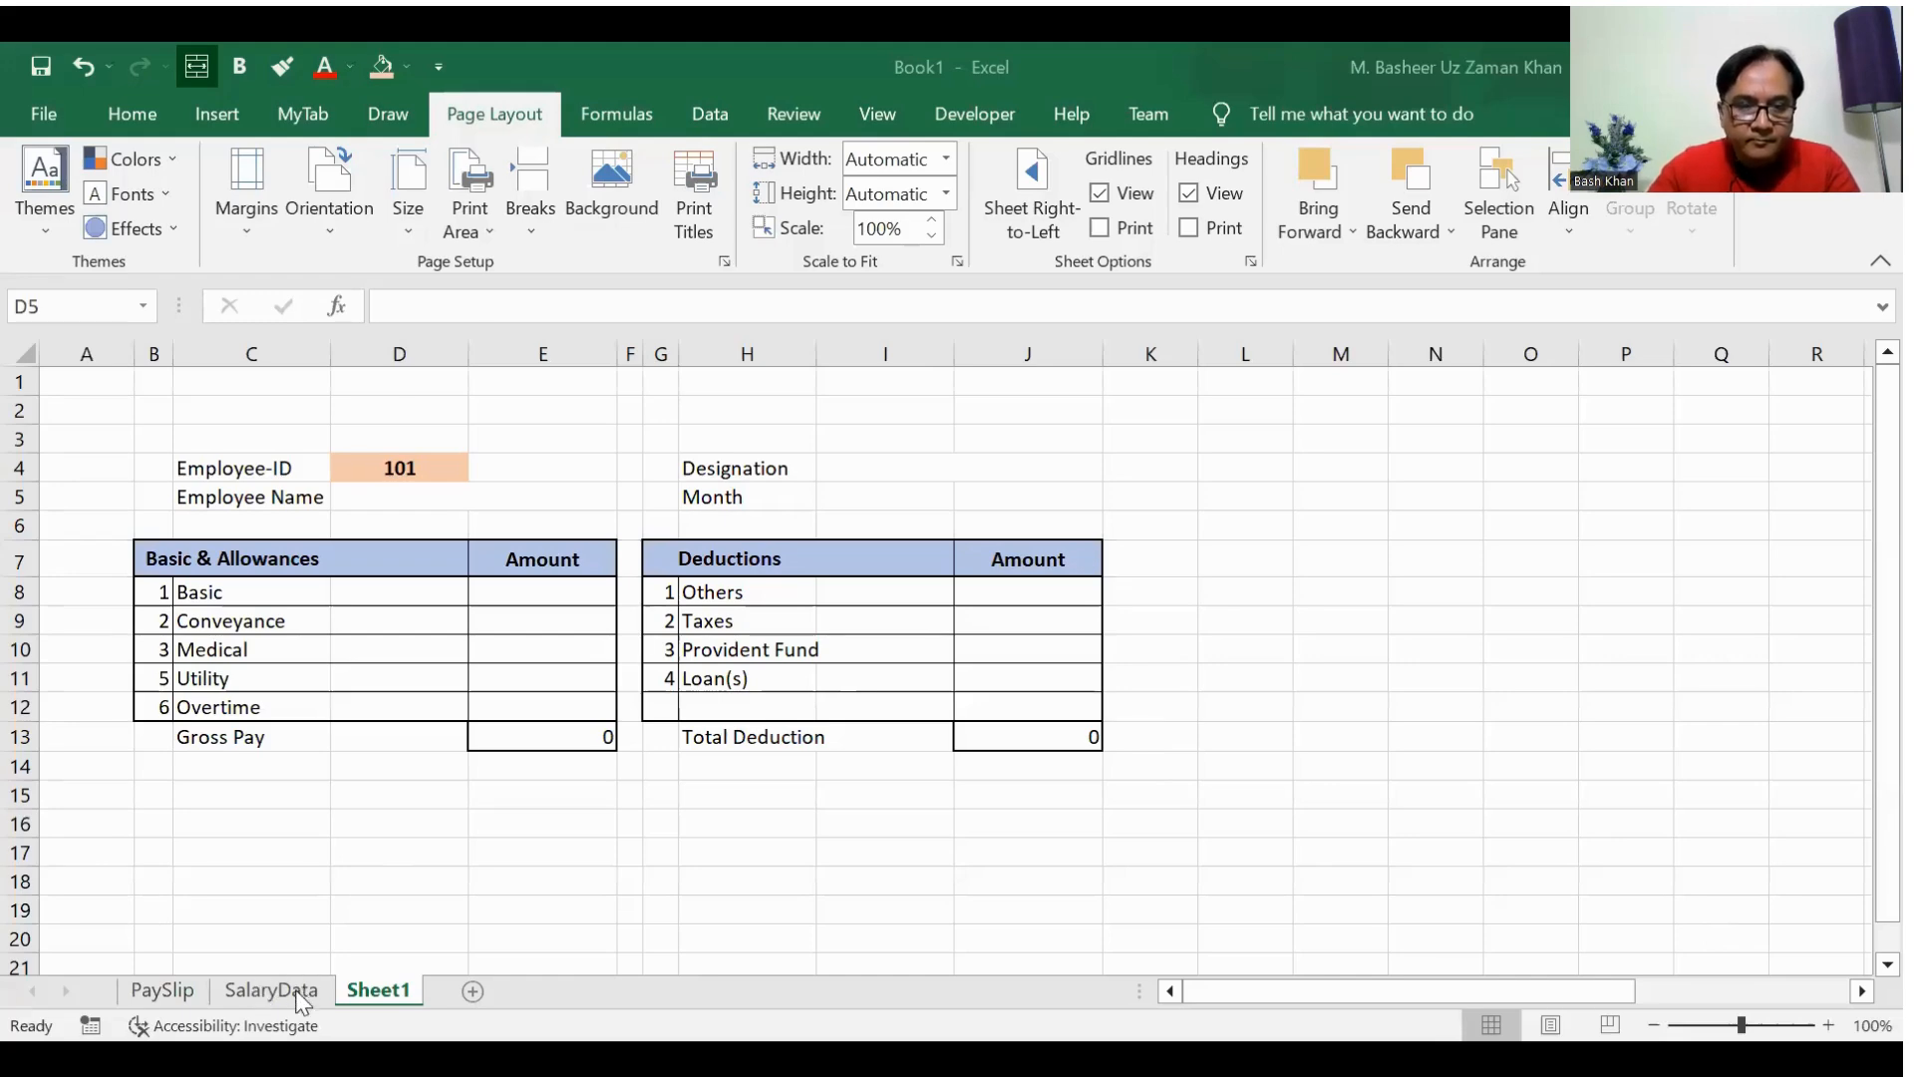
# Step: Name the salary records in A5:Q14 on the SalaryData sheet SalaryRange
pyautogui.click(272, 990)
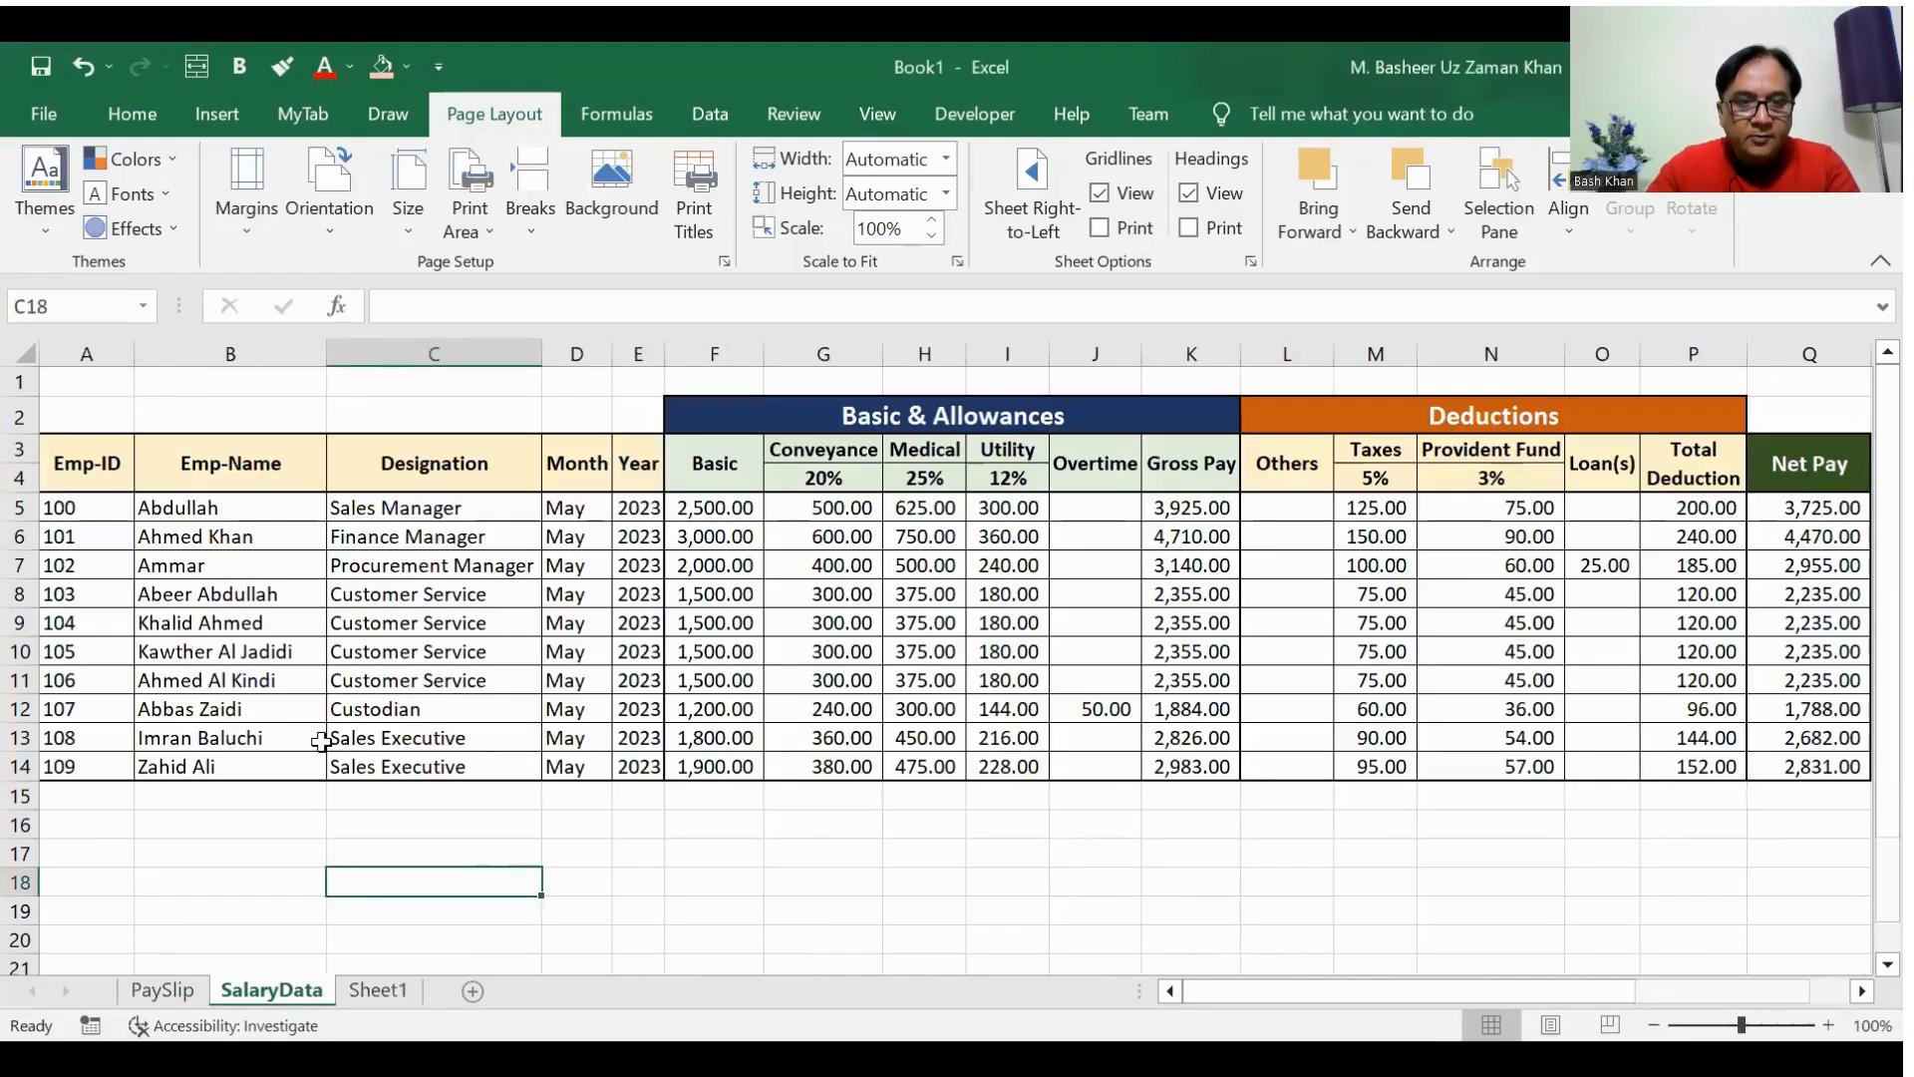
pyautogui.click(167, 553)
pyautogui.press('Left')
pyautogui.press('Up')
pyautogui.press('Up')
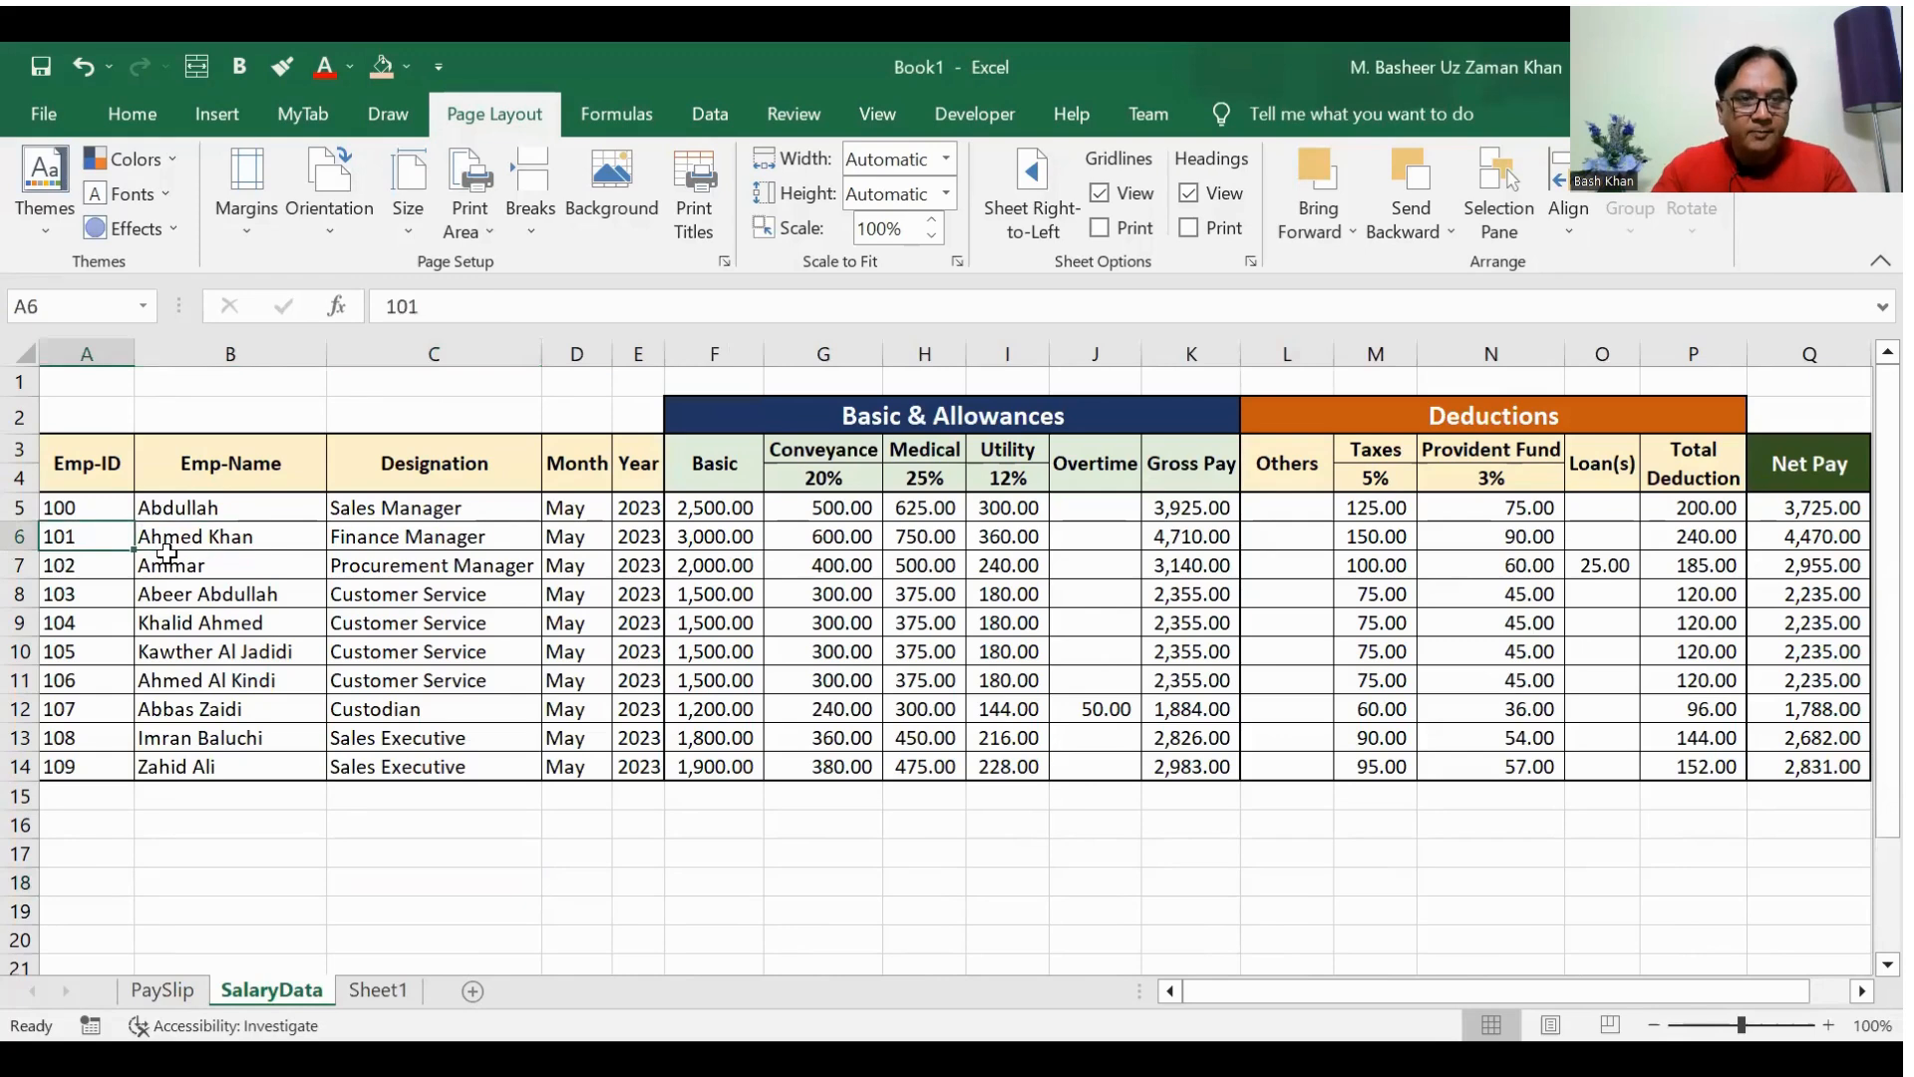
pyautogui.hotkey('shift', 'Right')
pyautogui.hotkey('shift', 'Right')
pyautogui.hotkey('shift', 'Right')
pyautogui.hotkey('shift', 'Right')
pyautogui.hotkey('shift', 'Right')
pyautogui.hotkey('shift', 'Right')
pyautogui.hotkey('shift', 'Right')
pyautogui.hotkey('shift', 'Right')
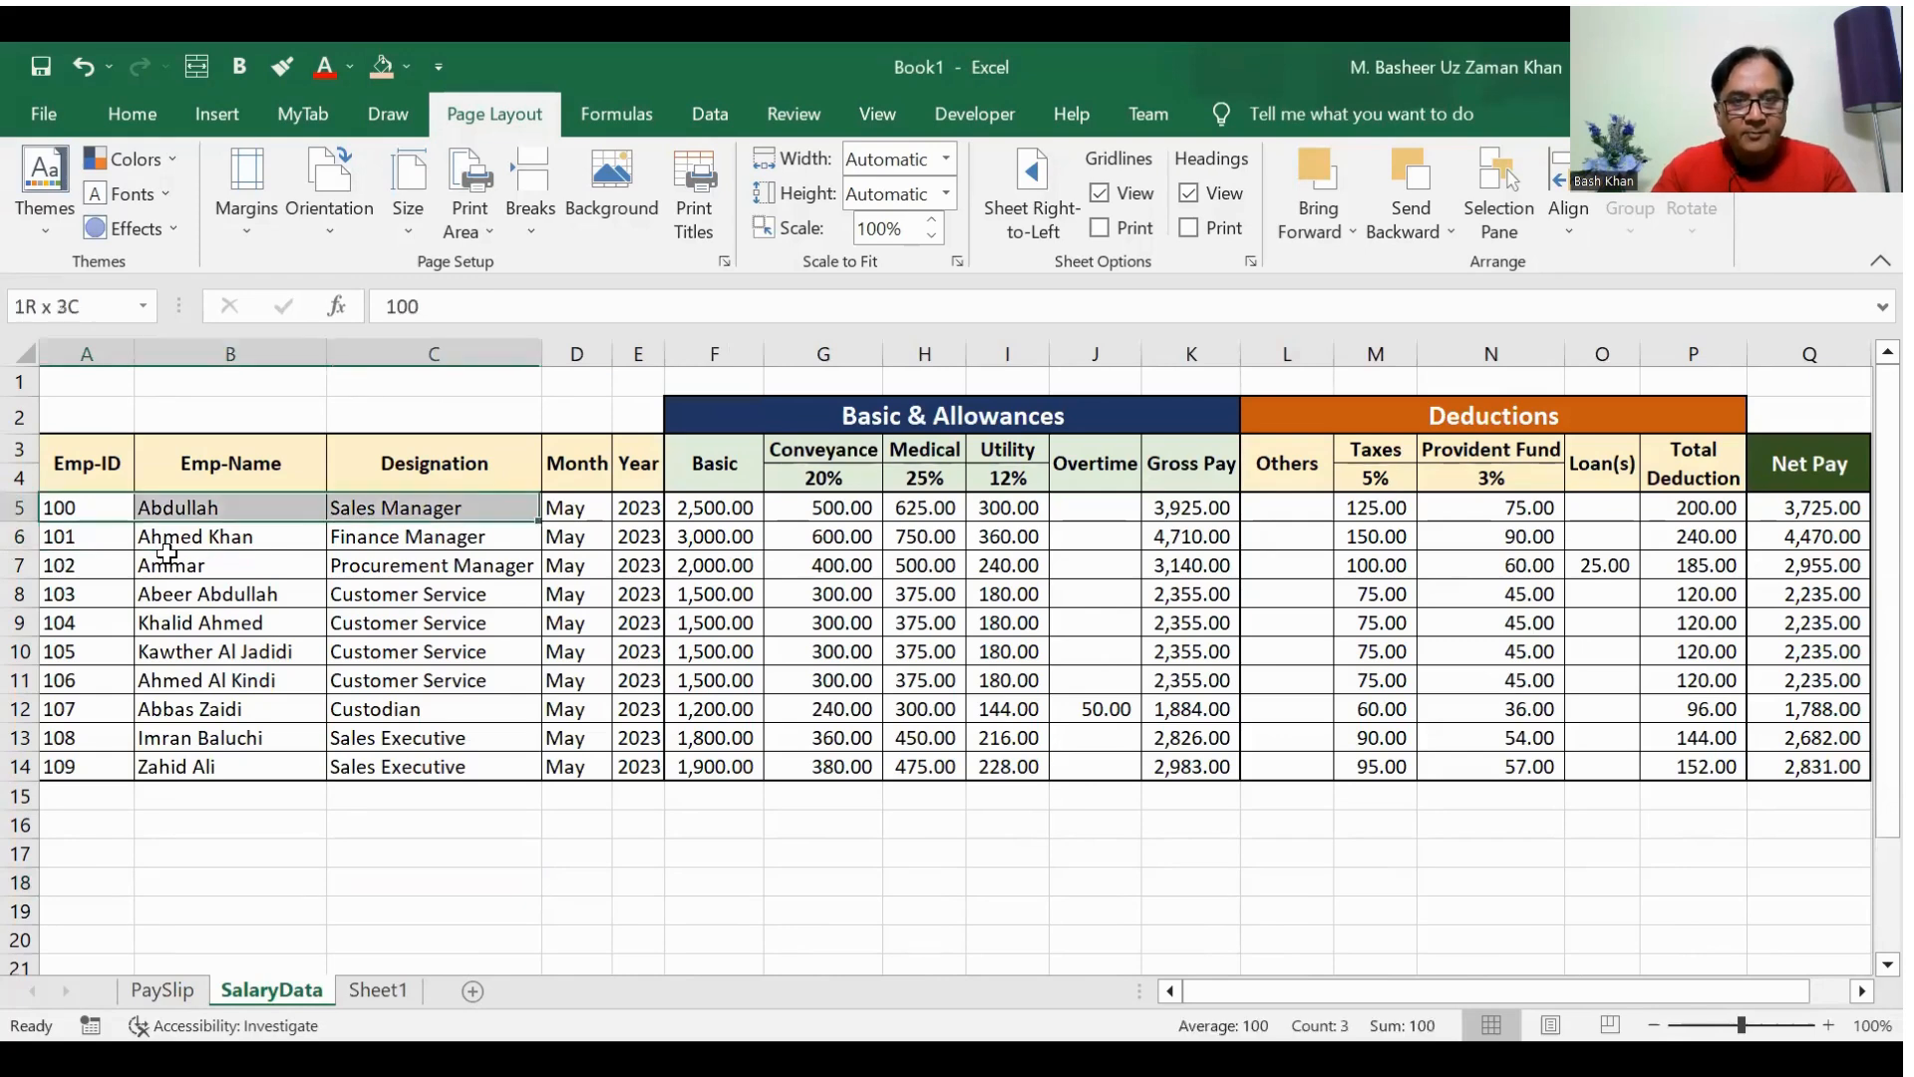
pyautogui.hotkey('shift', 'Right')
pyautogui.hotkey('shift', 'Right')
pyautogui.hotkey('shift', 'Right')
pyautogui.hotkey('shift', 'Right')
pyautogui.hotkey('shift', 'Right')
pyautogui.hotkey('shift', 'Right')
pyautogui.hotkey('shift', 'Right')
pyautogui.hotkey('shift', 'Right')
pyautogui.hotkey('shift', 'Right')
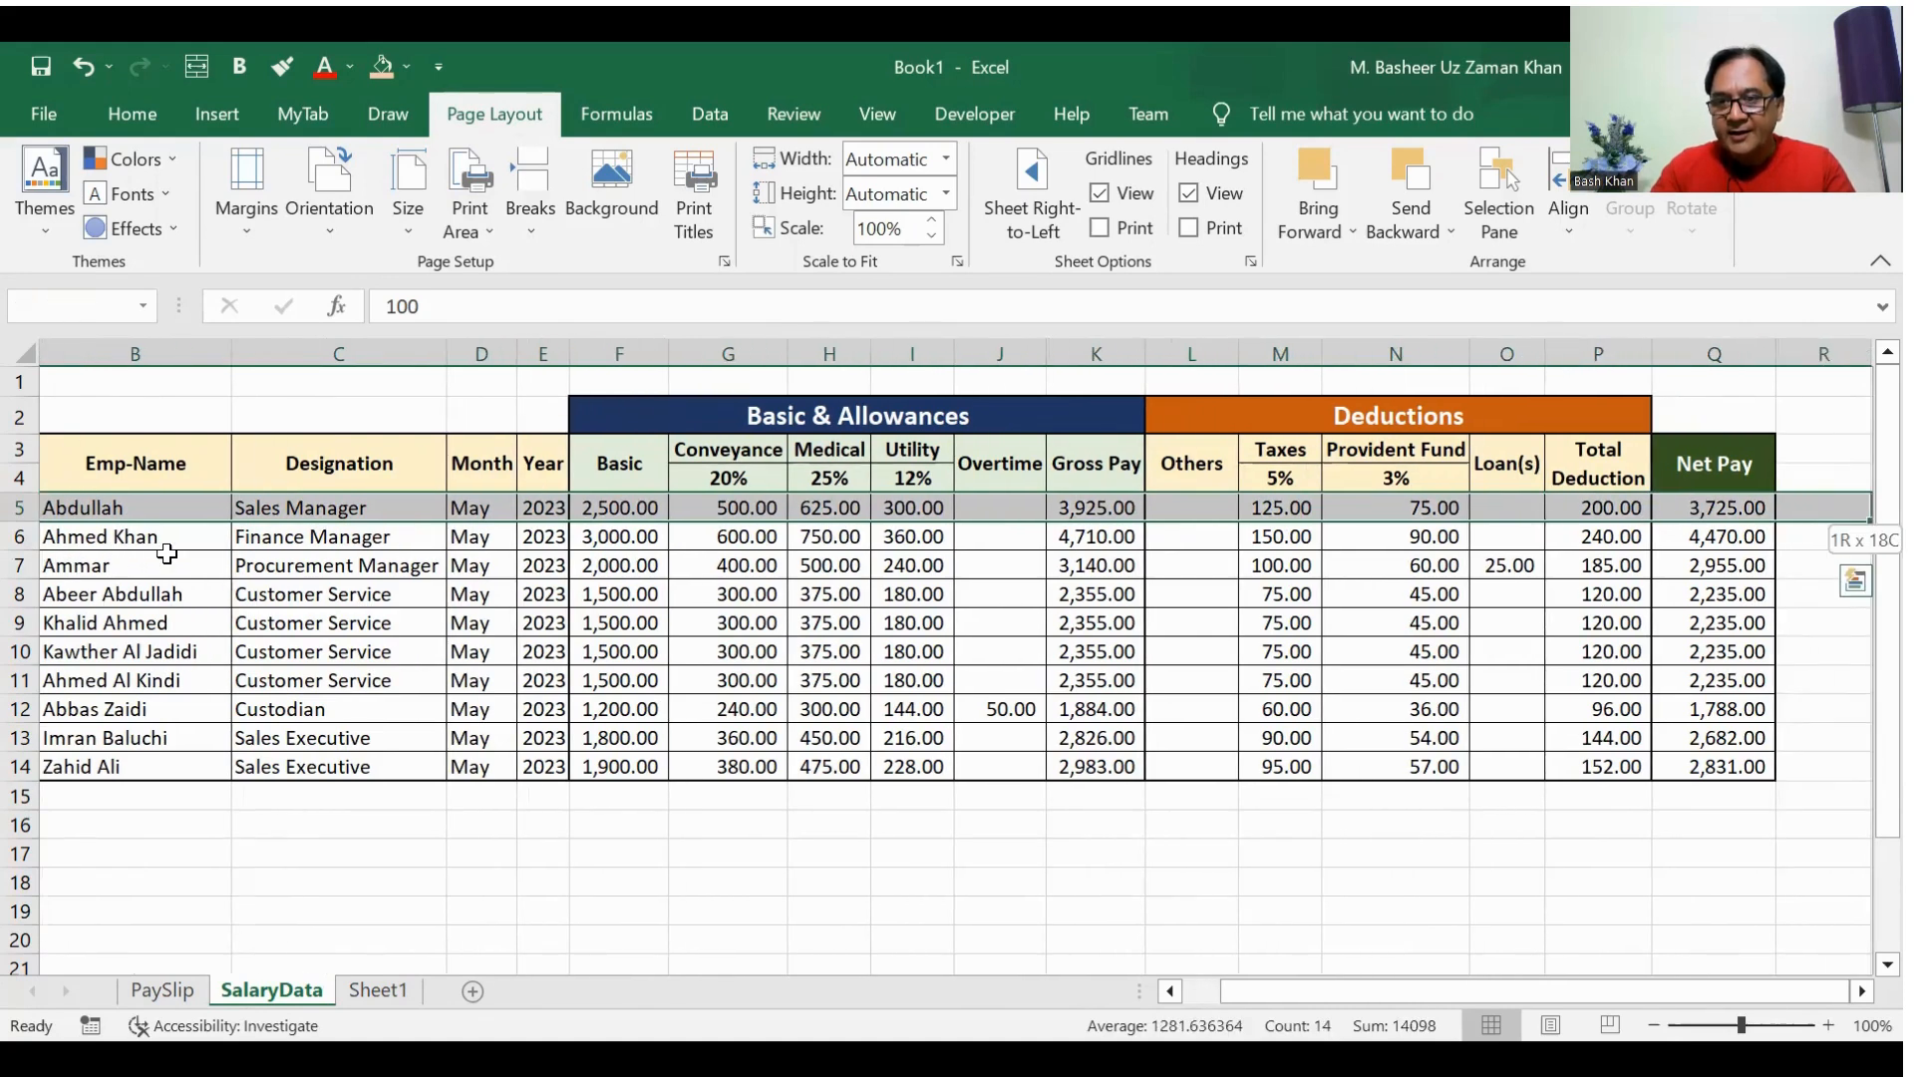
pyautogui.hotkey('ctrl', 'shift', 'End')
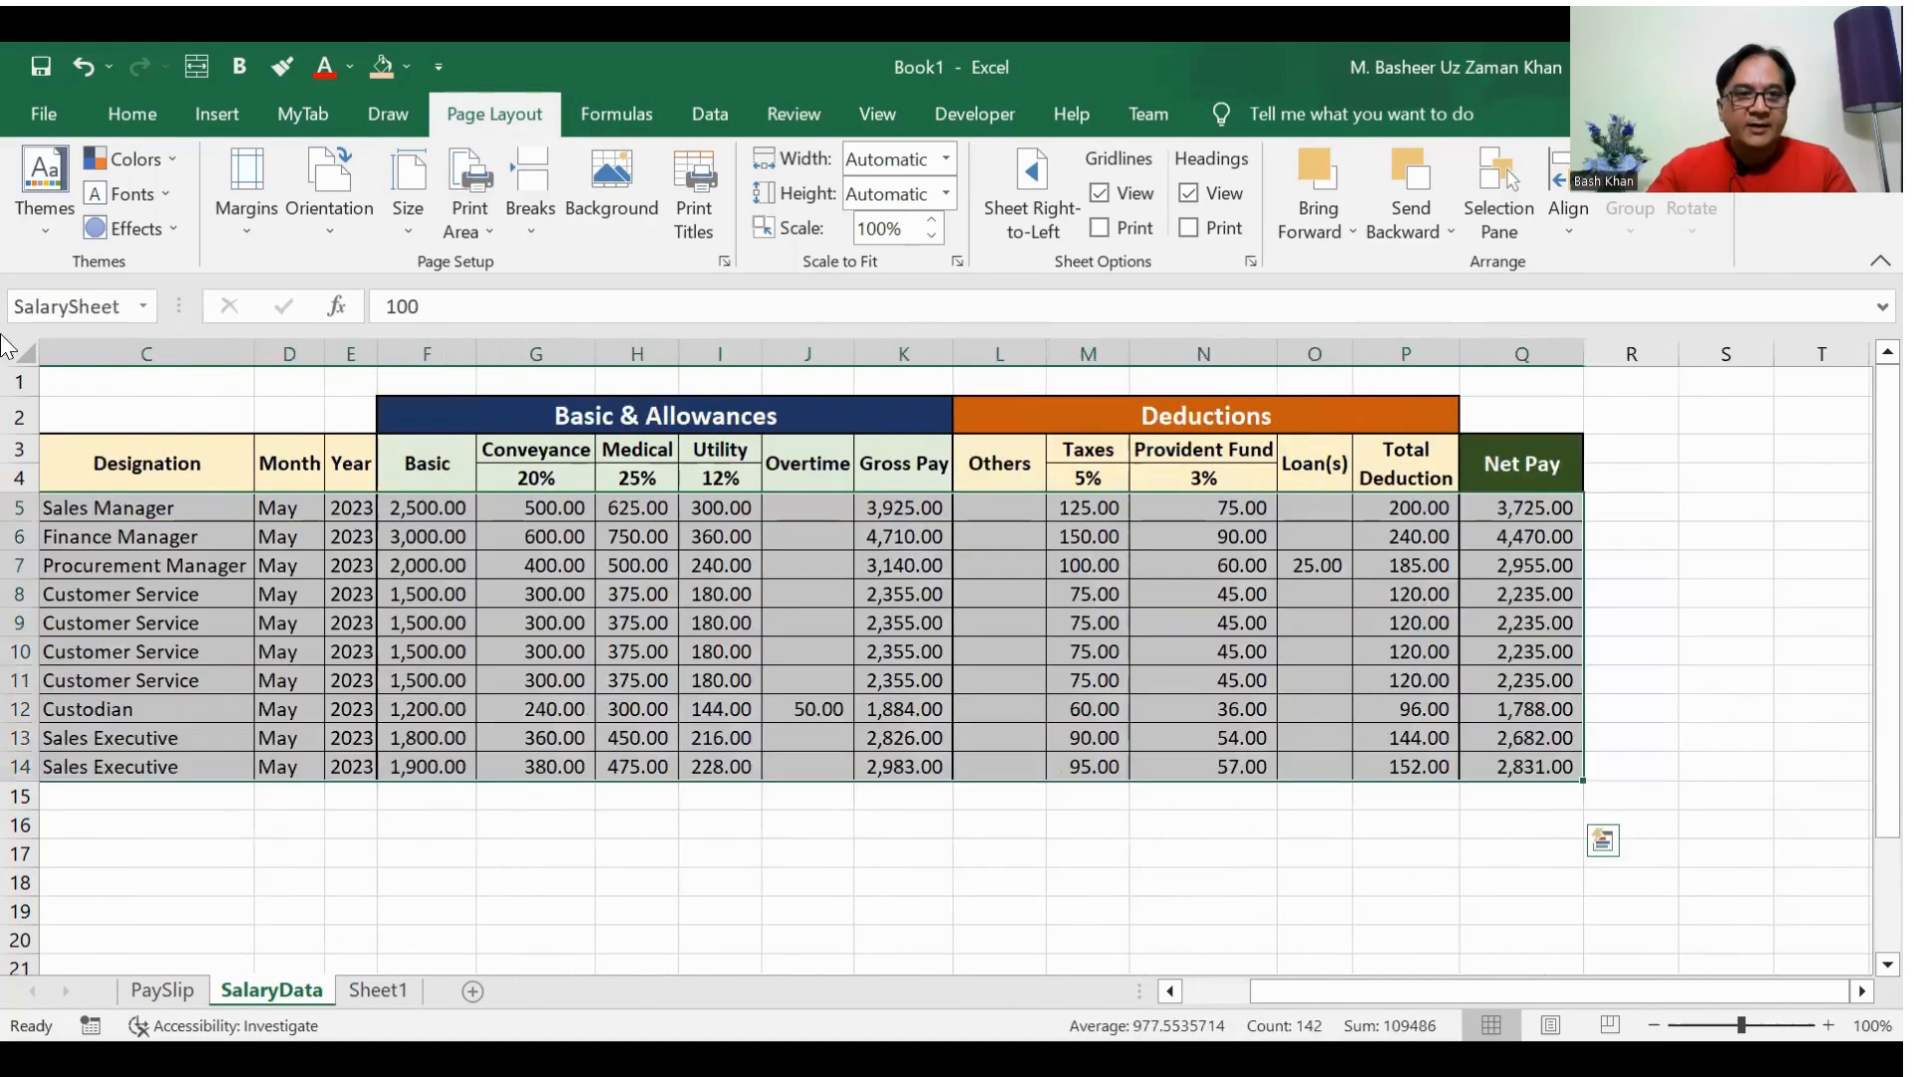
pyautogui.click(118, 305)
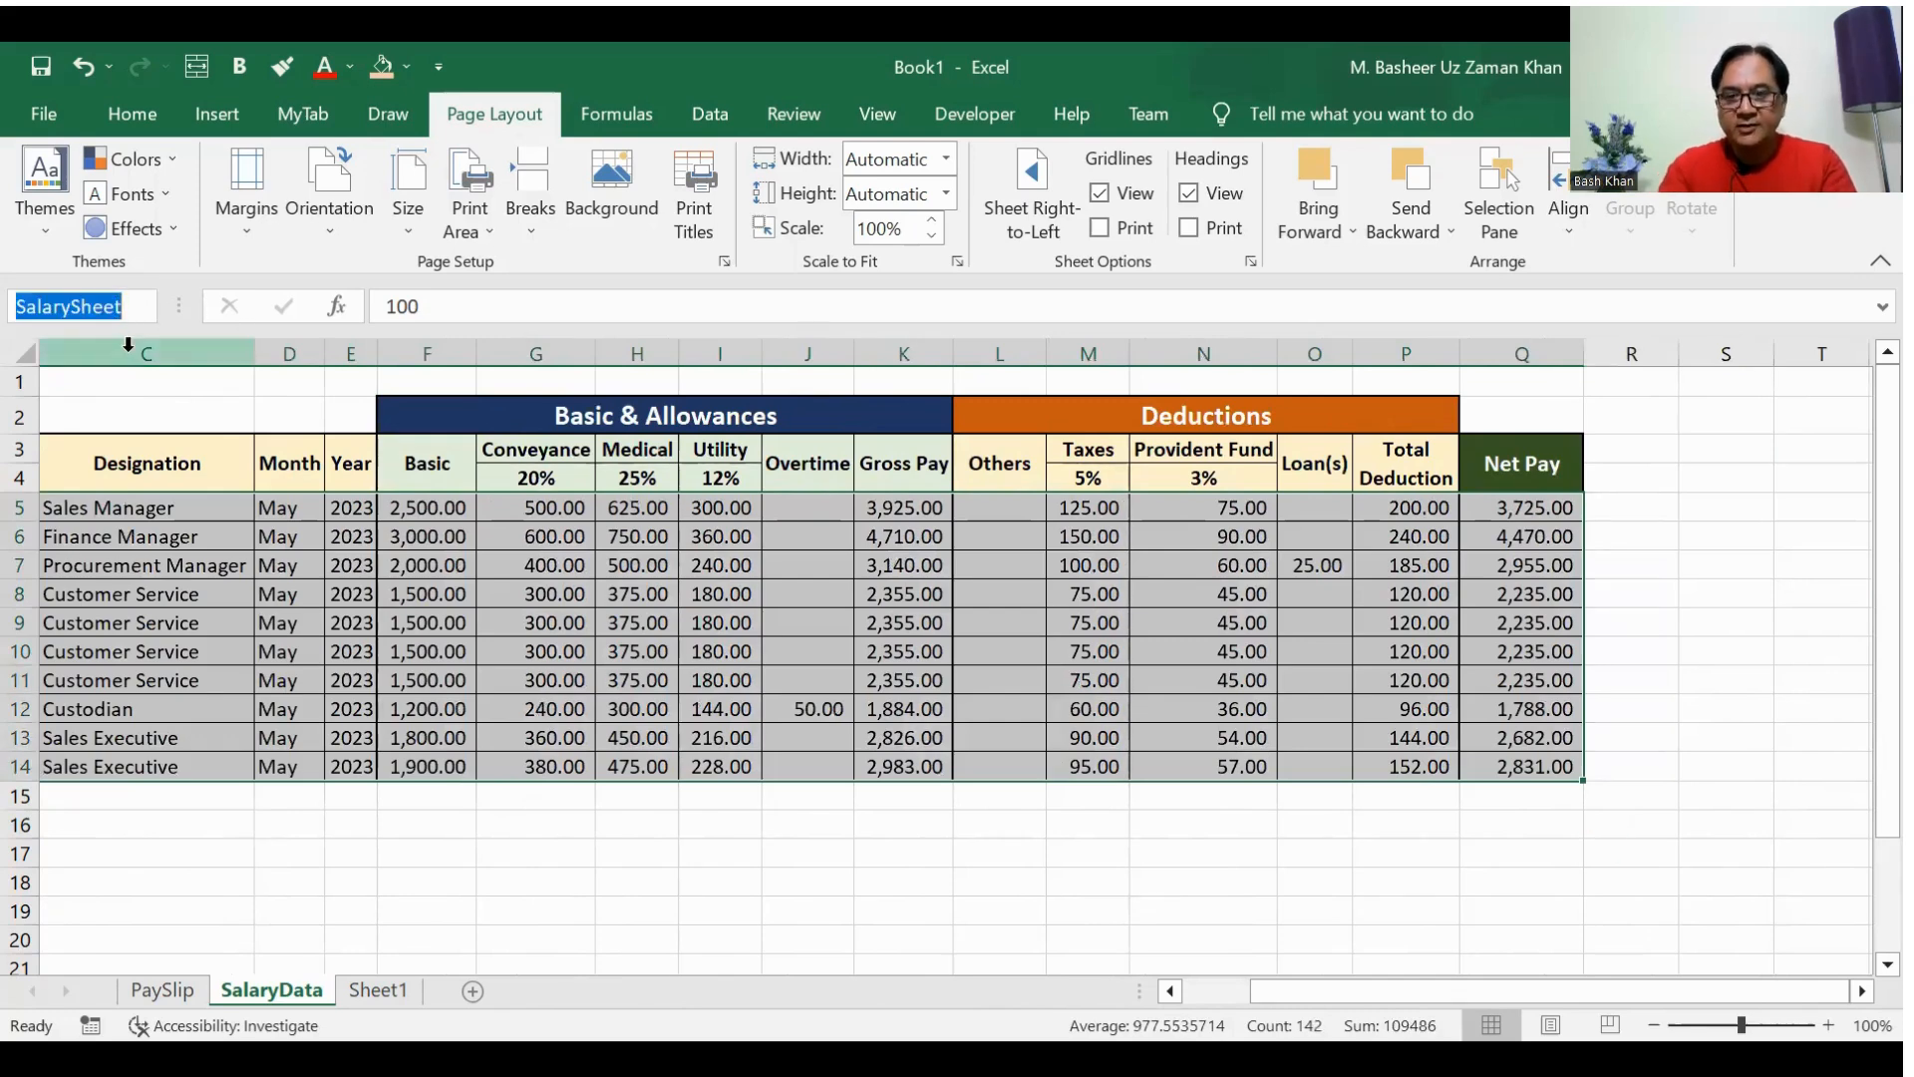
pyautogui.write('Salary')
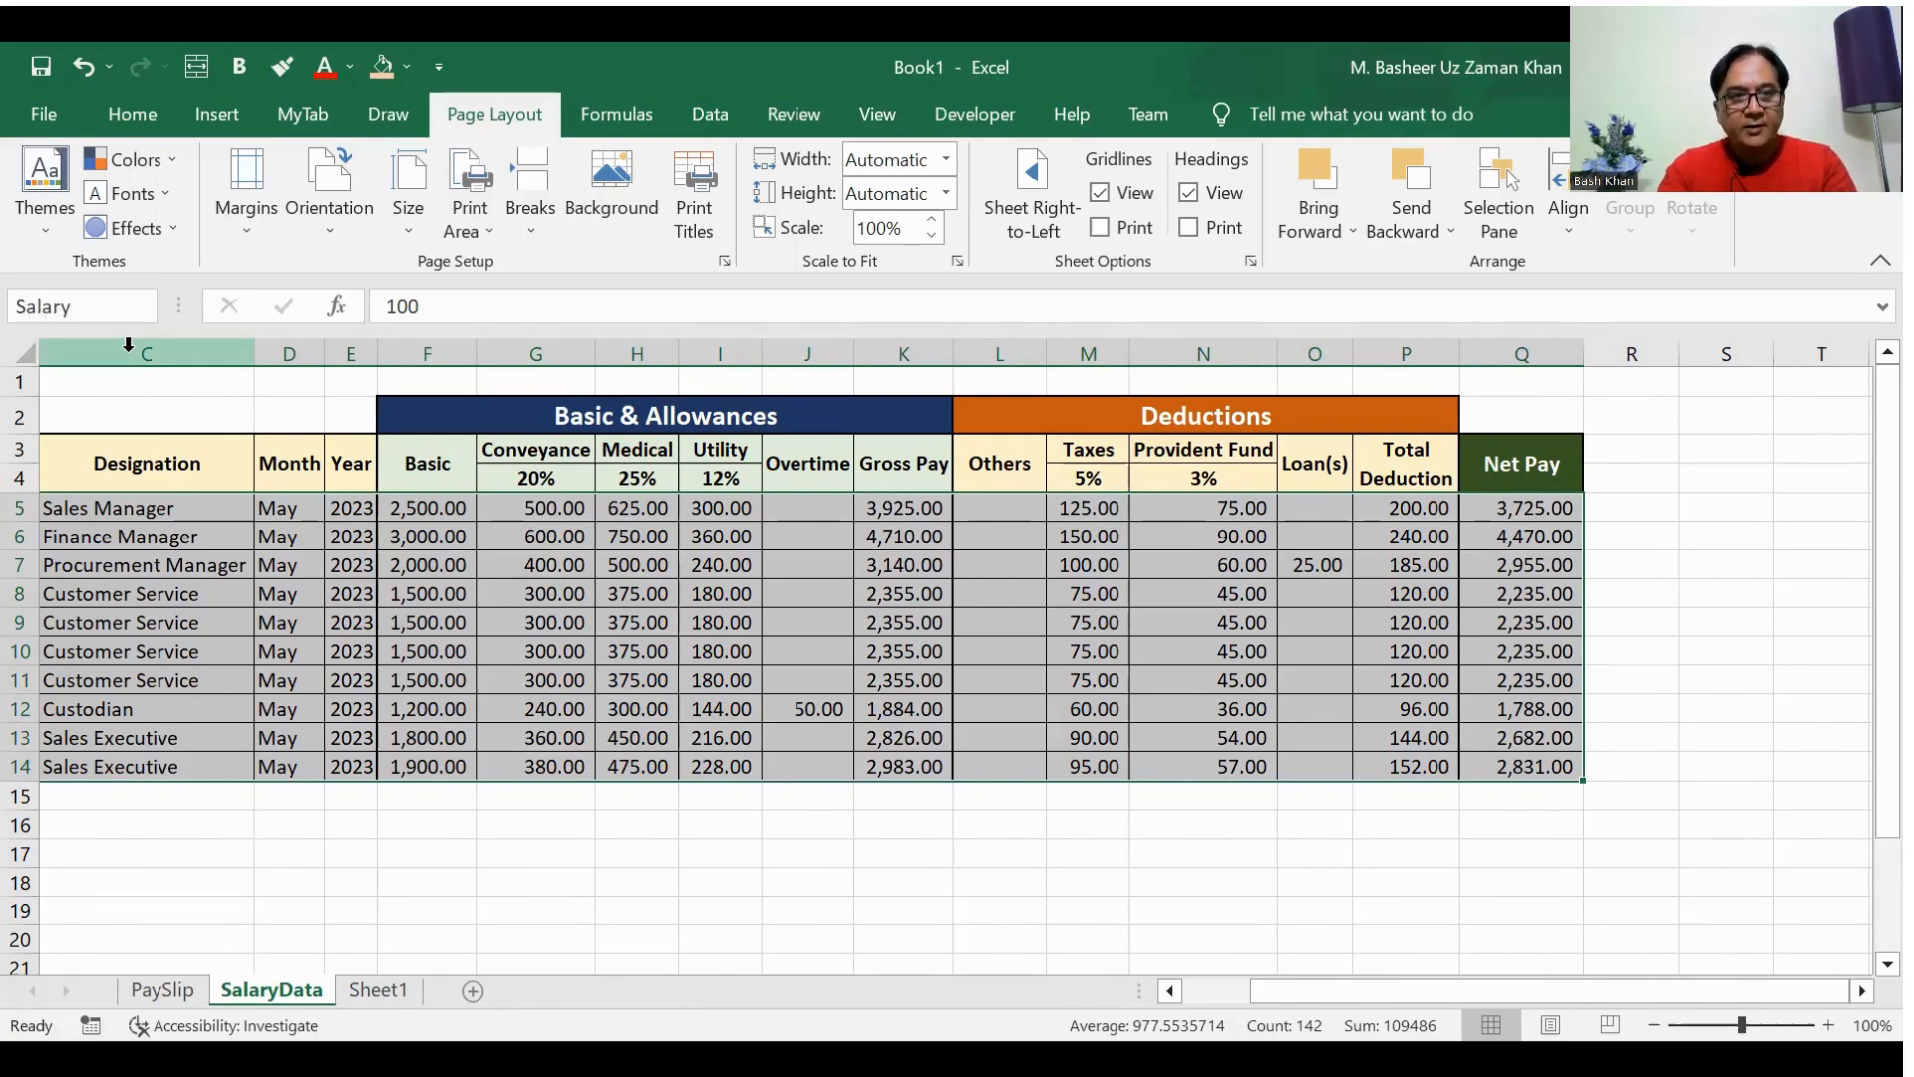
pyautogui.write('Range')
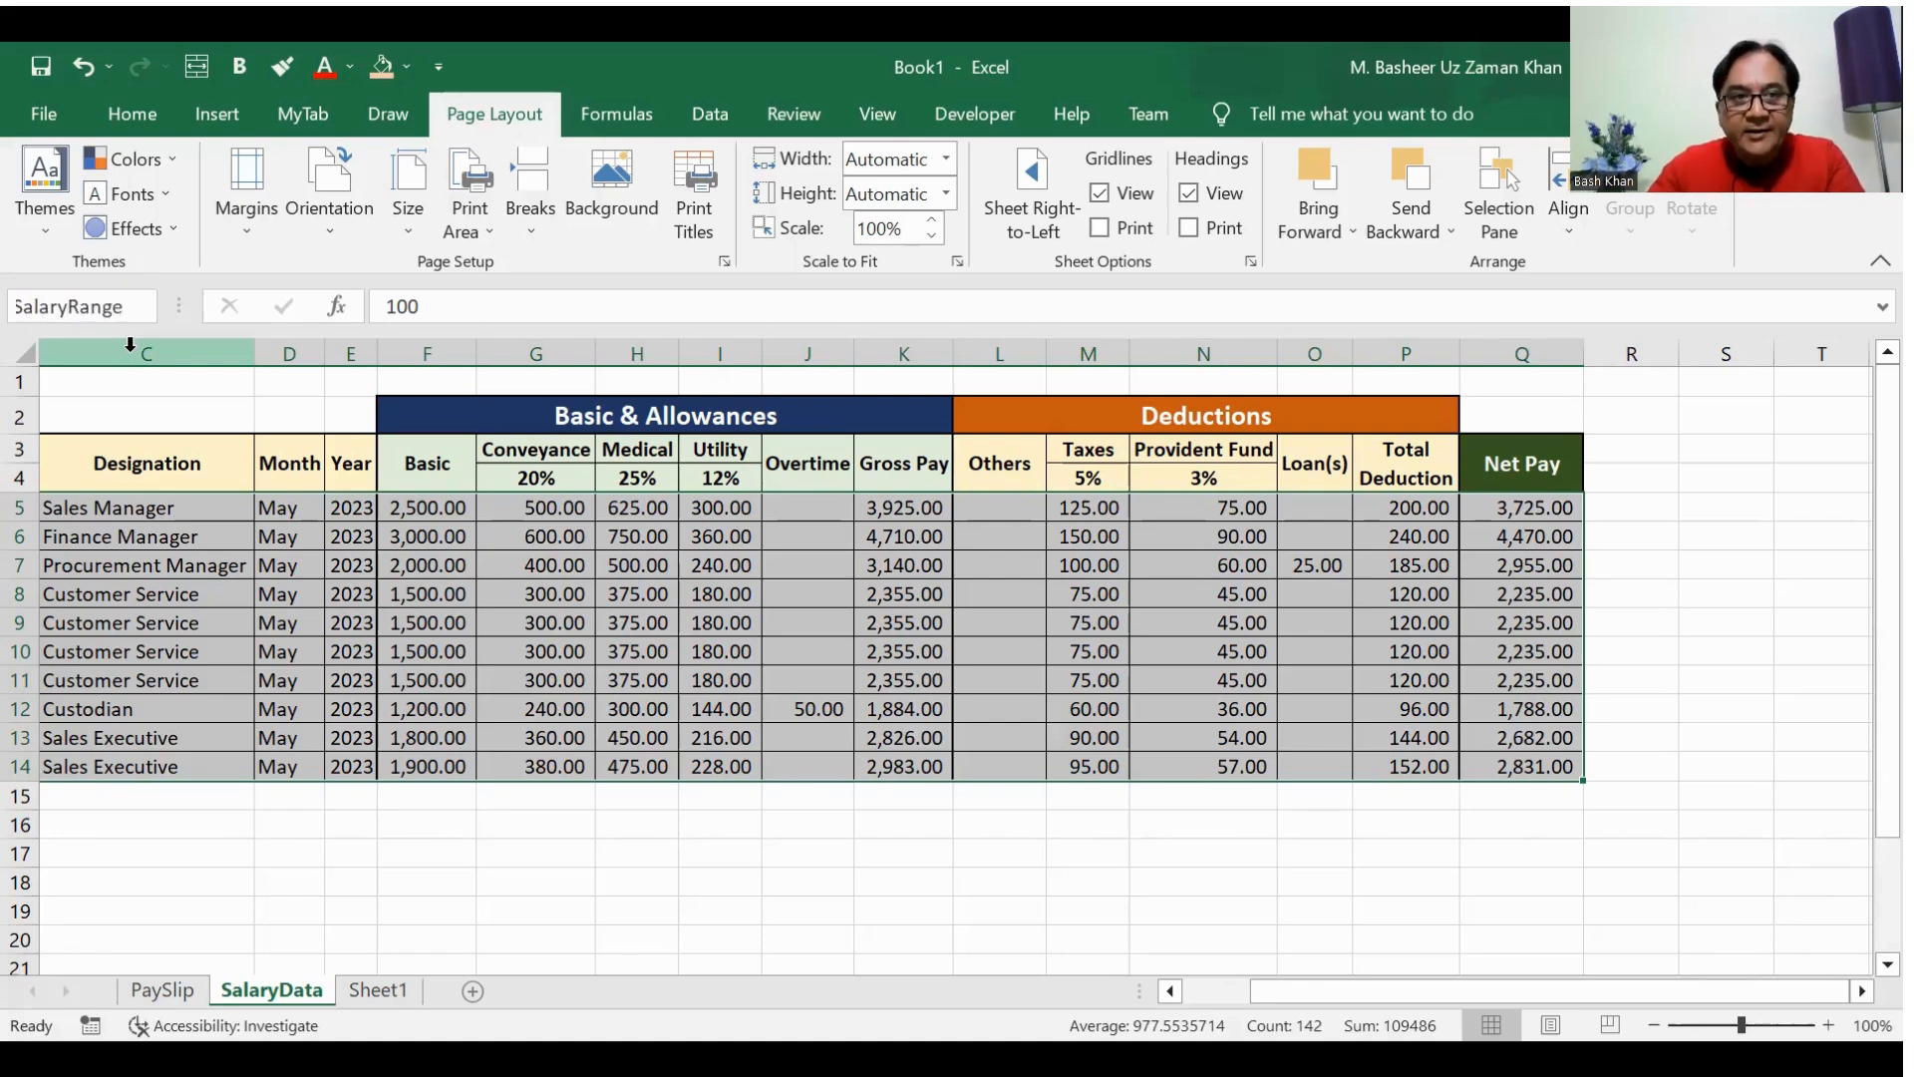
pyautogui.press('Return')
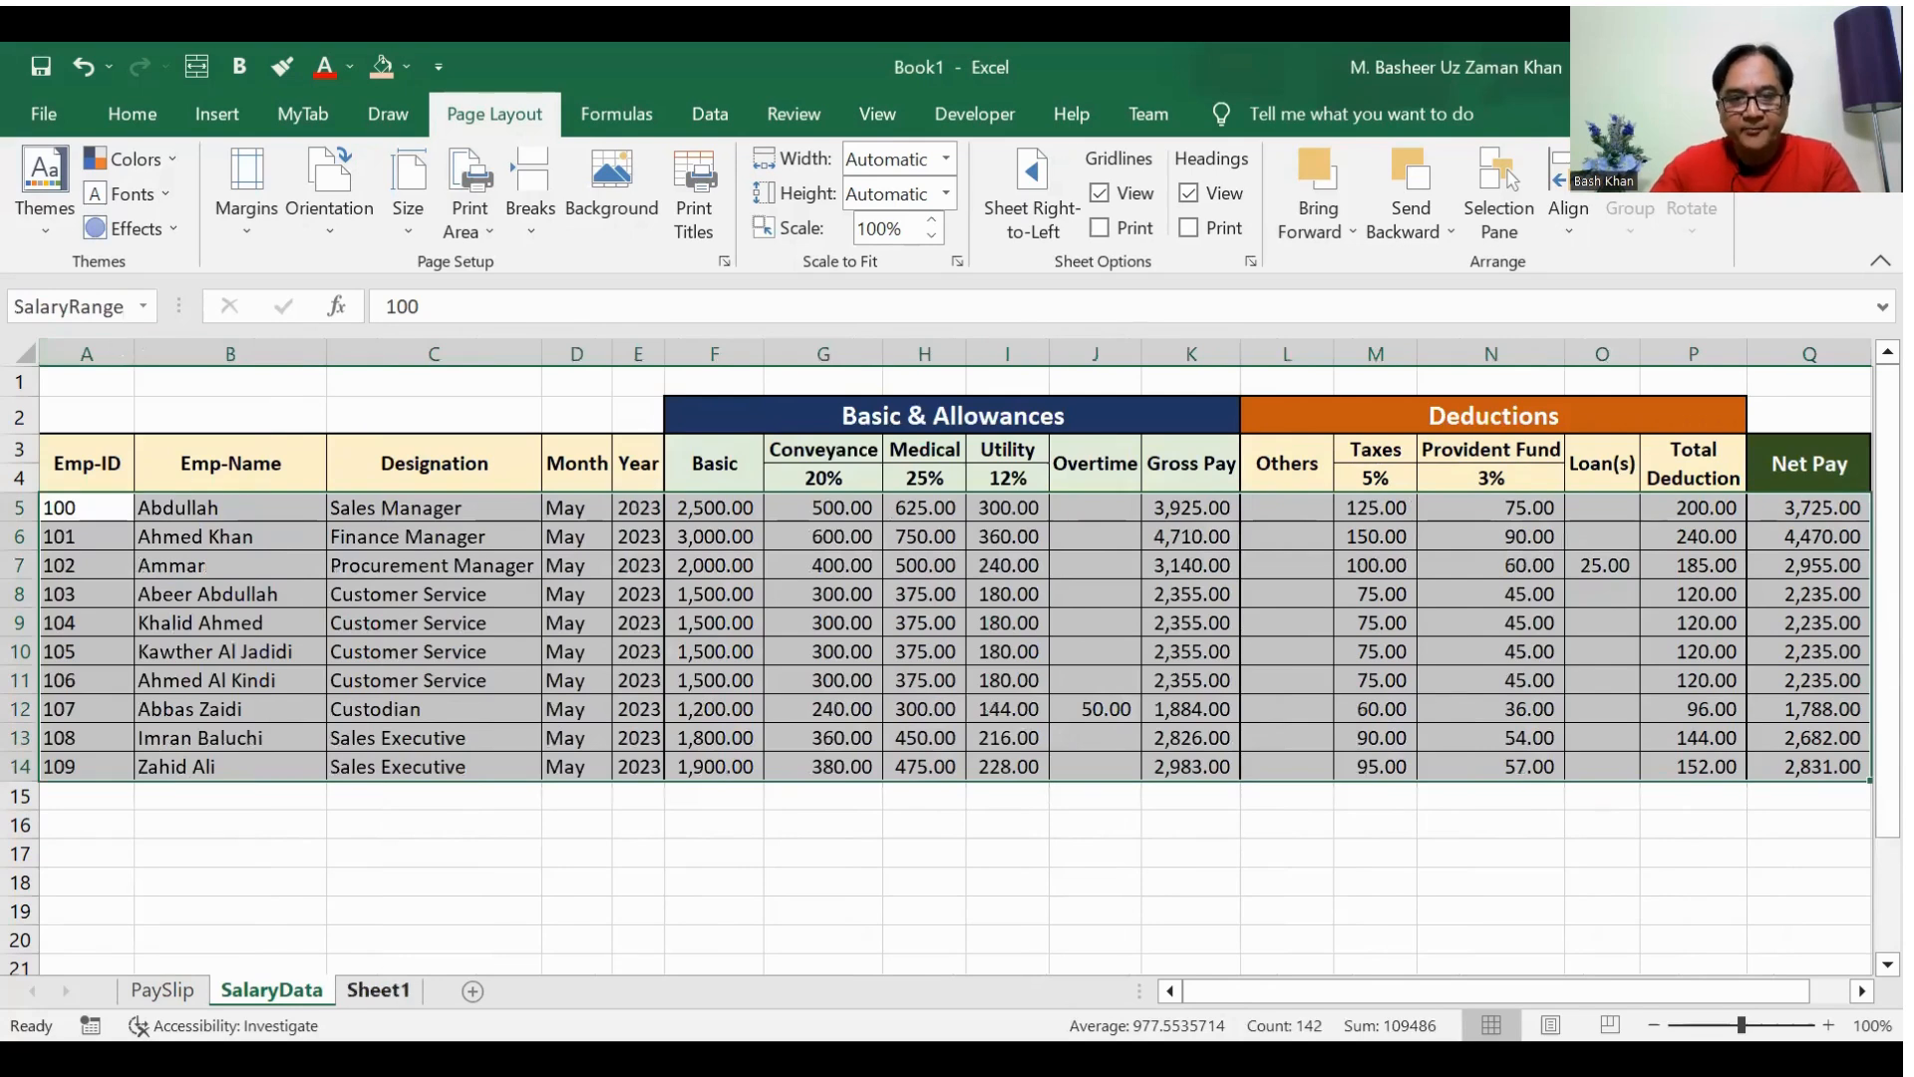
# Step: On Sheet1, enter =VLOOKUP(D4,SalaryRange,2,FALSE) in D5 to fetch the employee name by the ID in D4
pyautogui.click(371, 989)
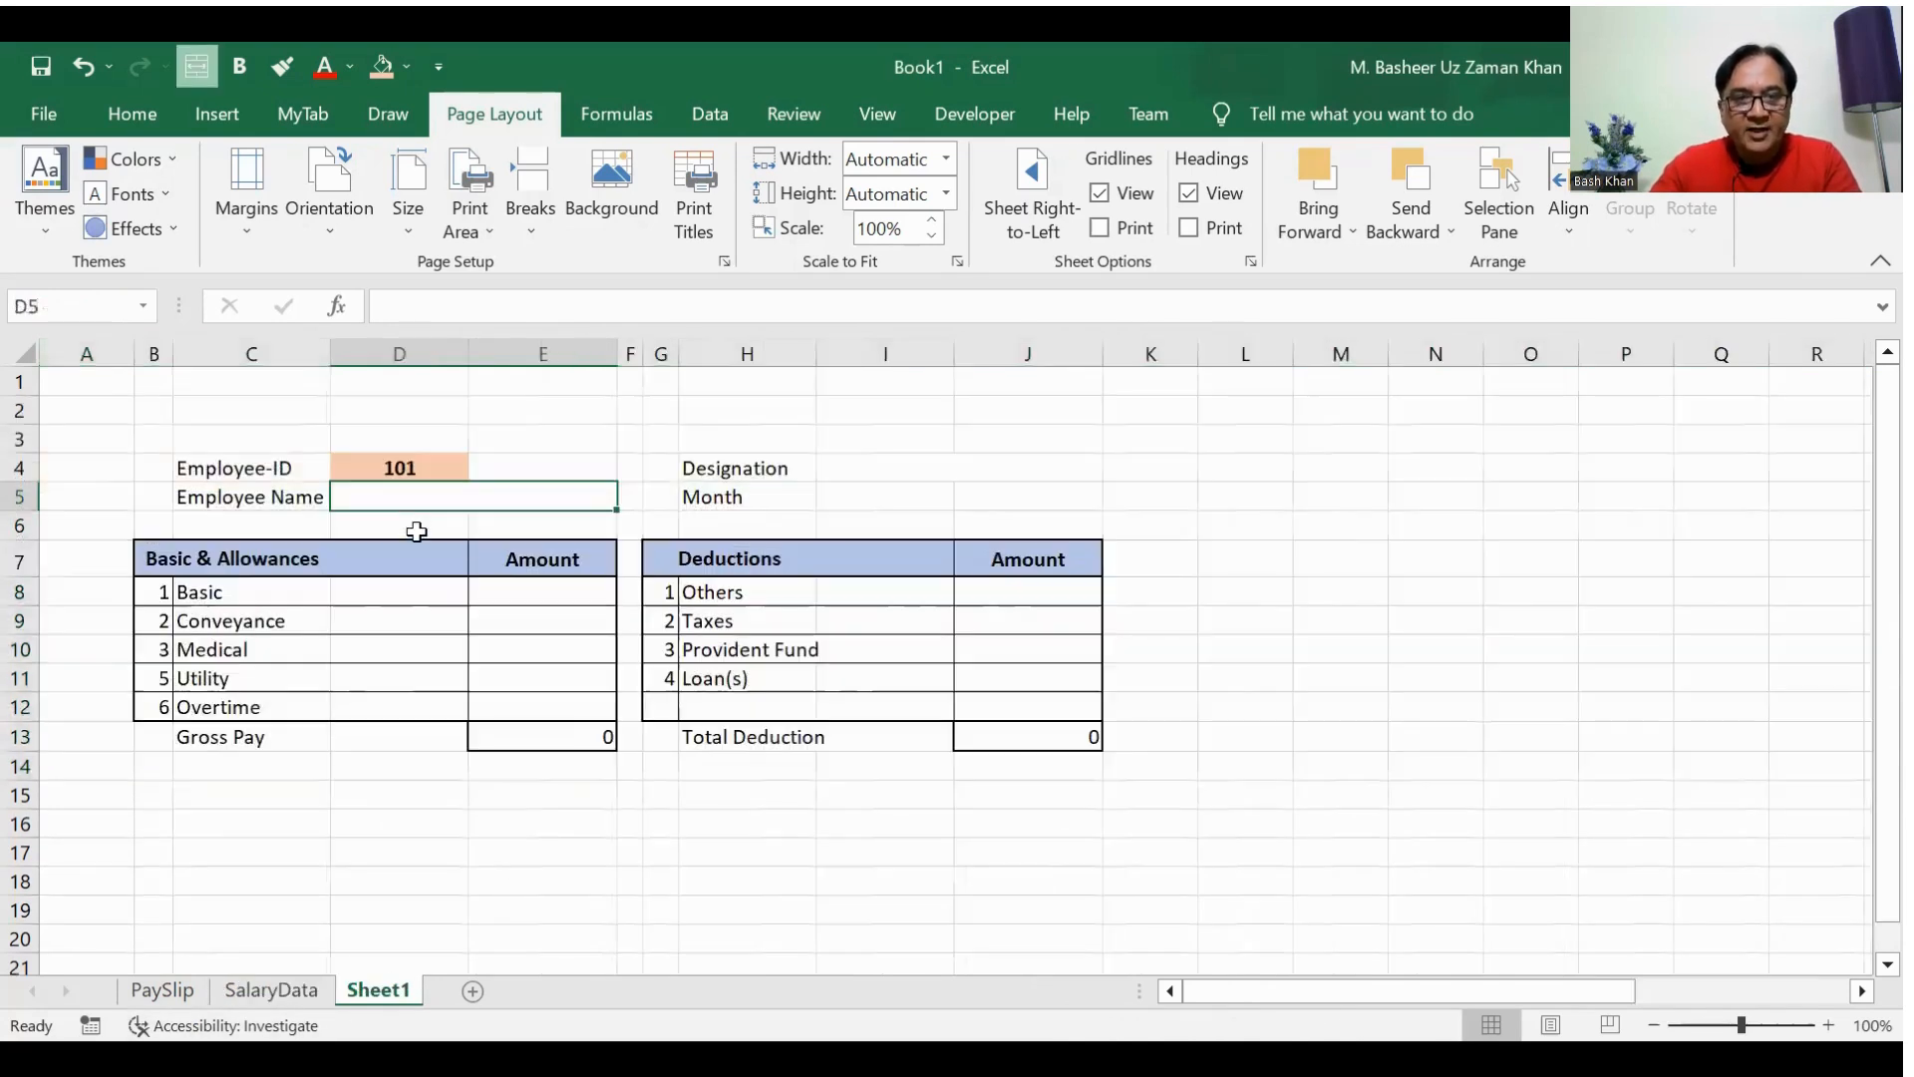
pyautogui.click(419, 525)
pyautogui.click(415, 498)
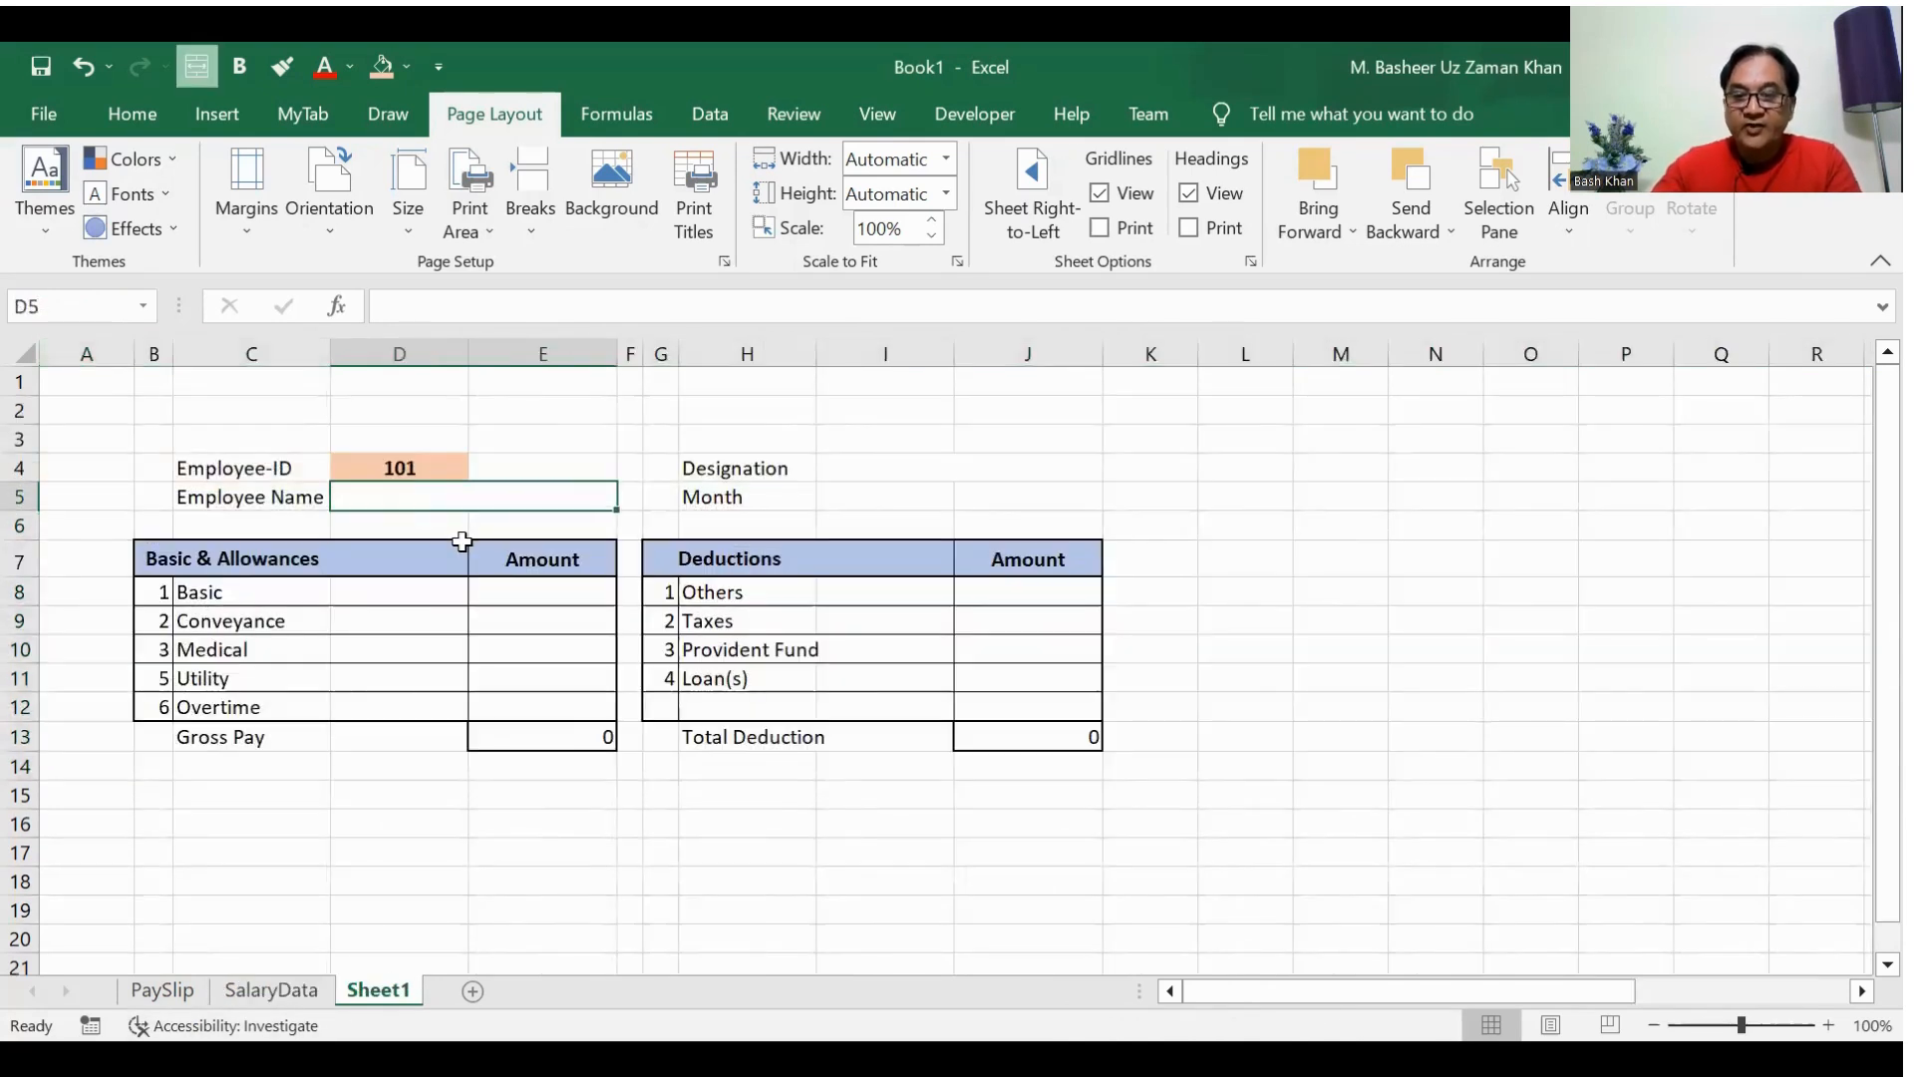
pyautogui.write('=')
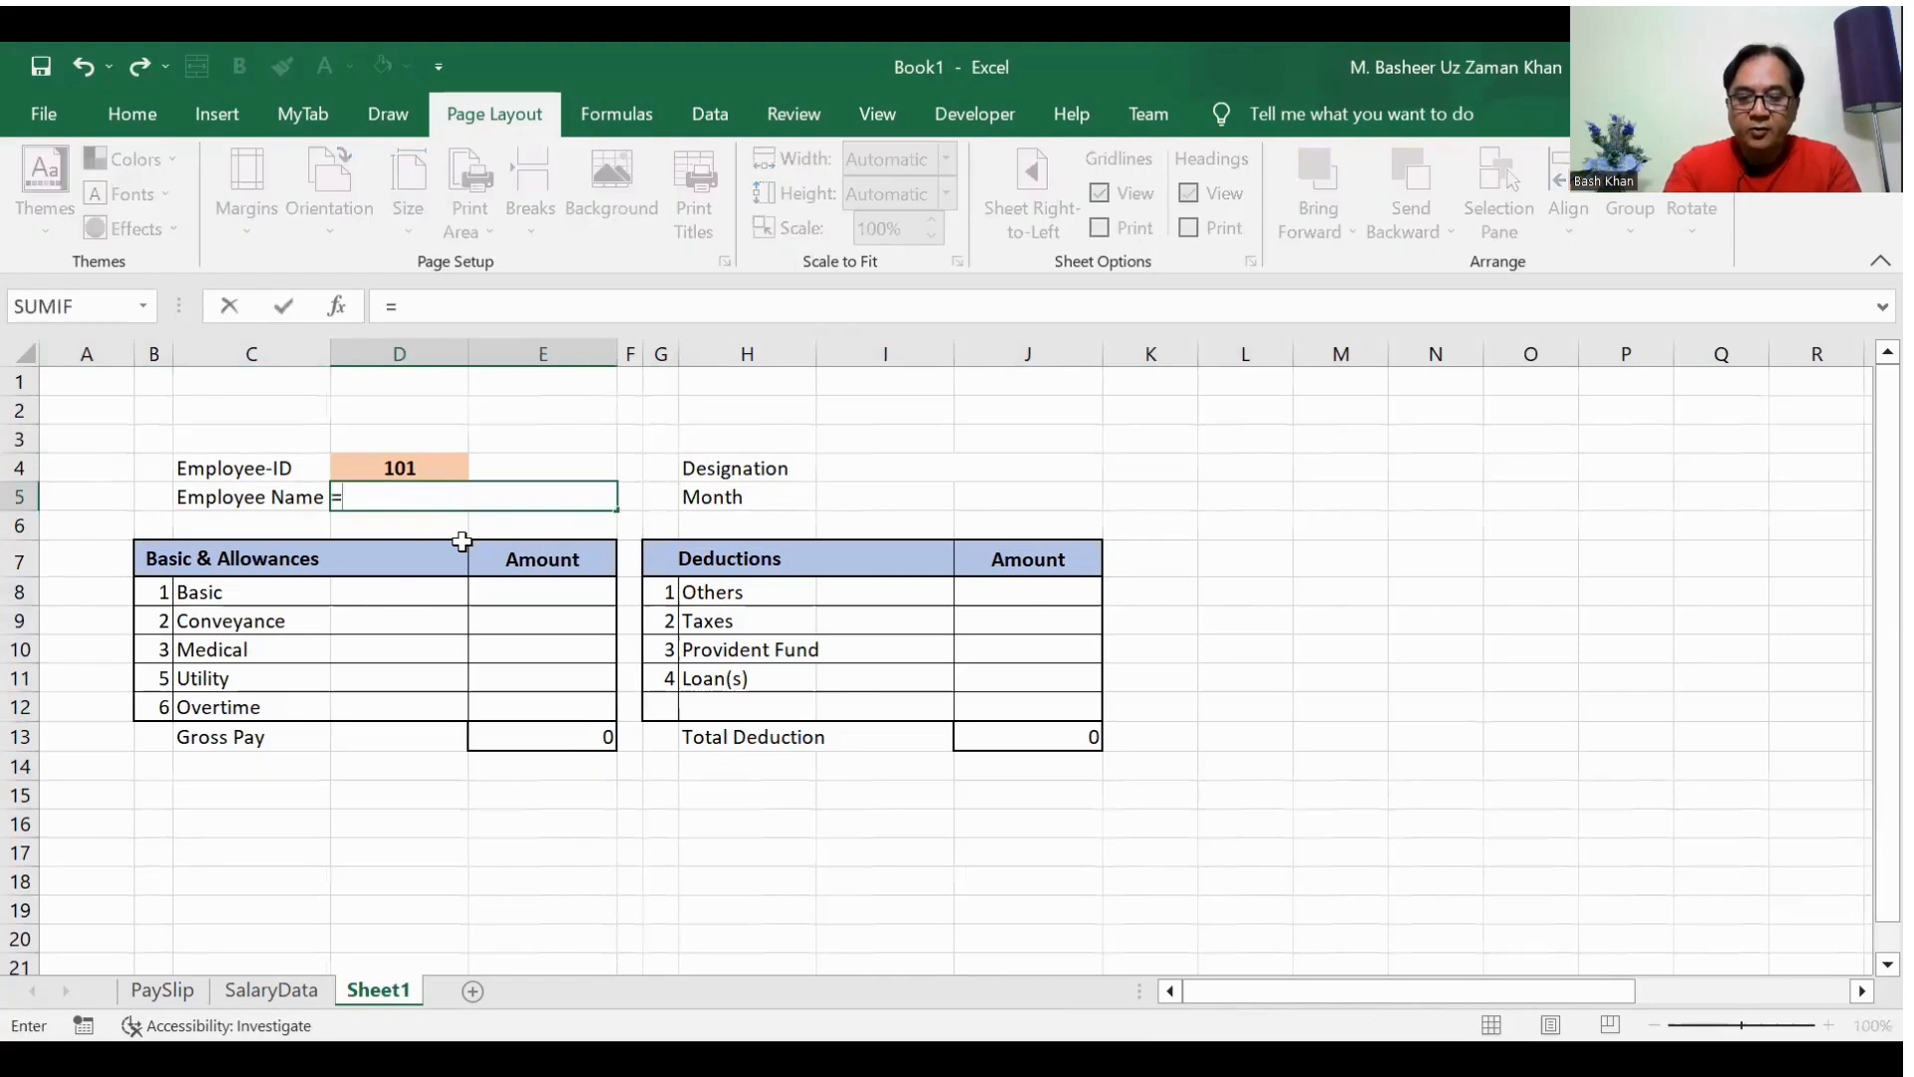
pyautogui.write('vlookup')
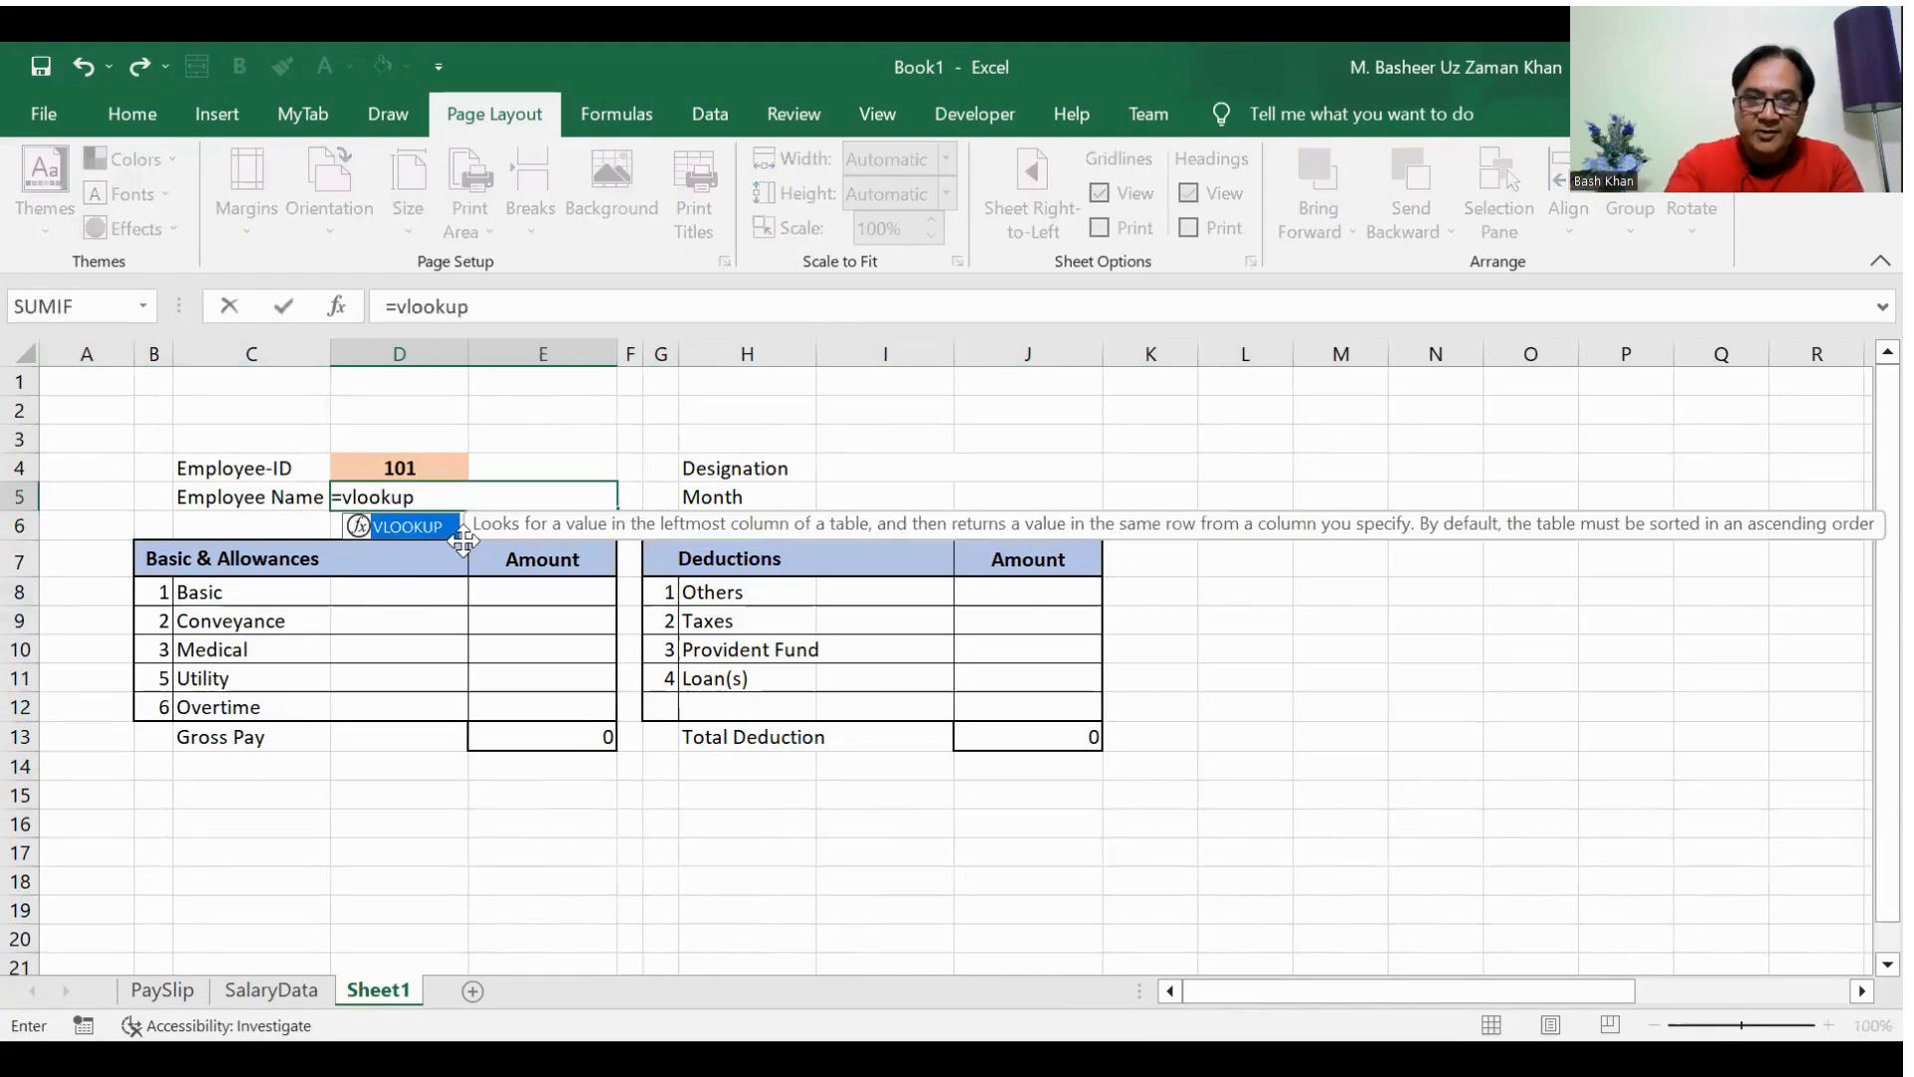
pyautogui.write('(')
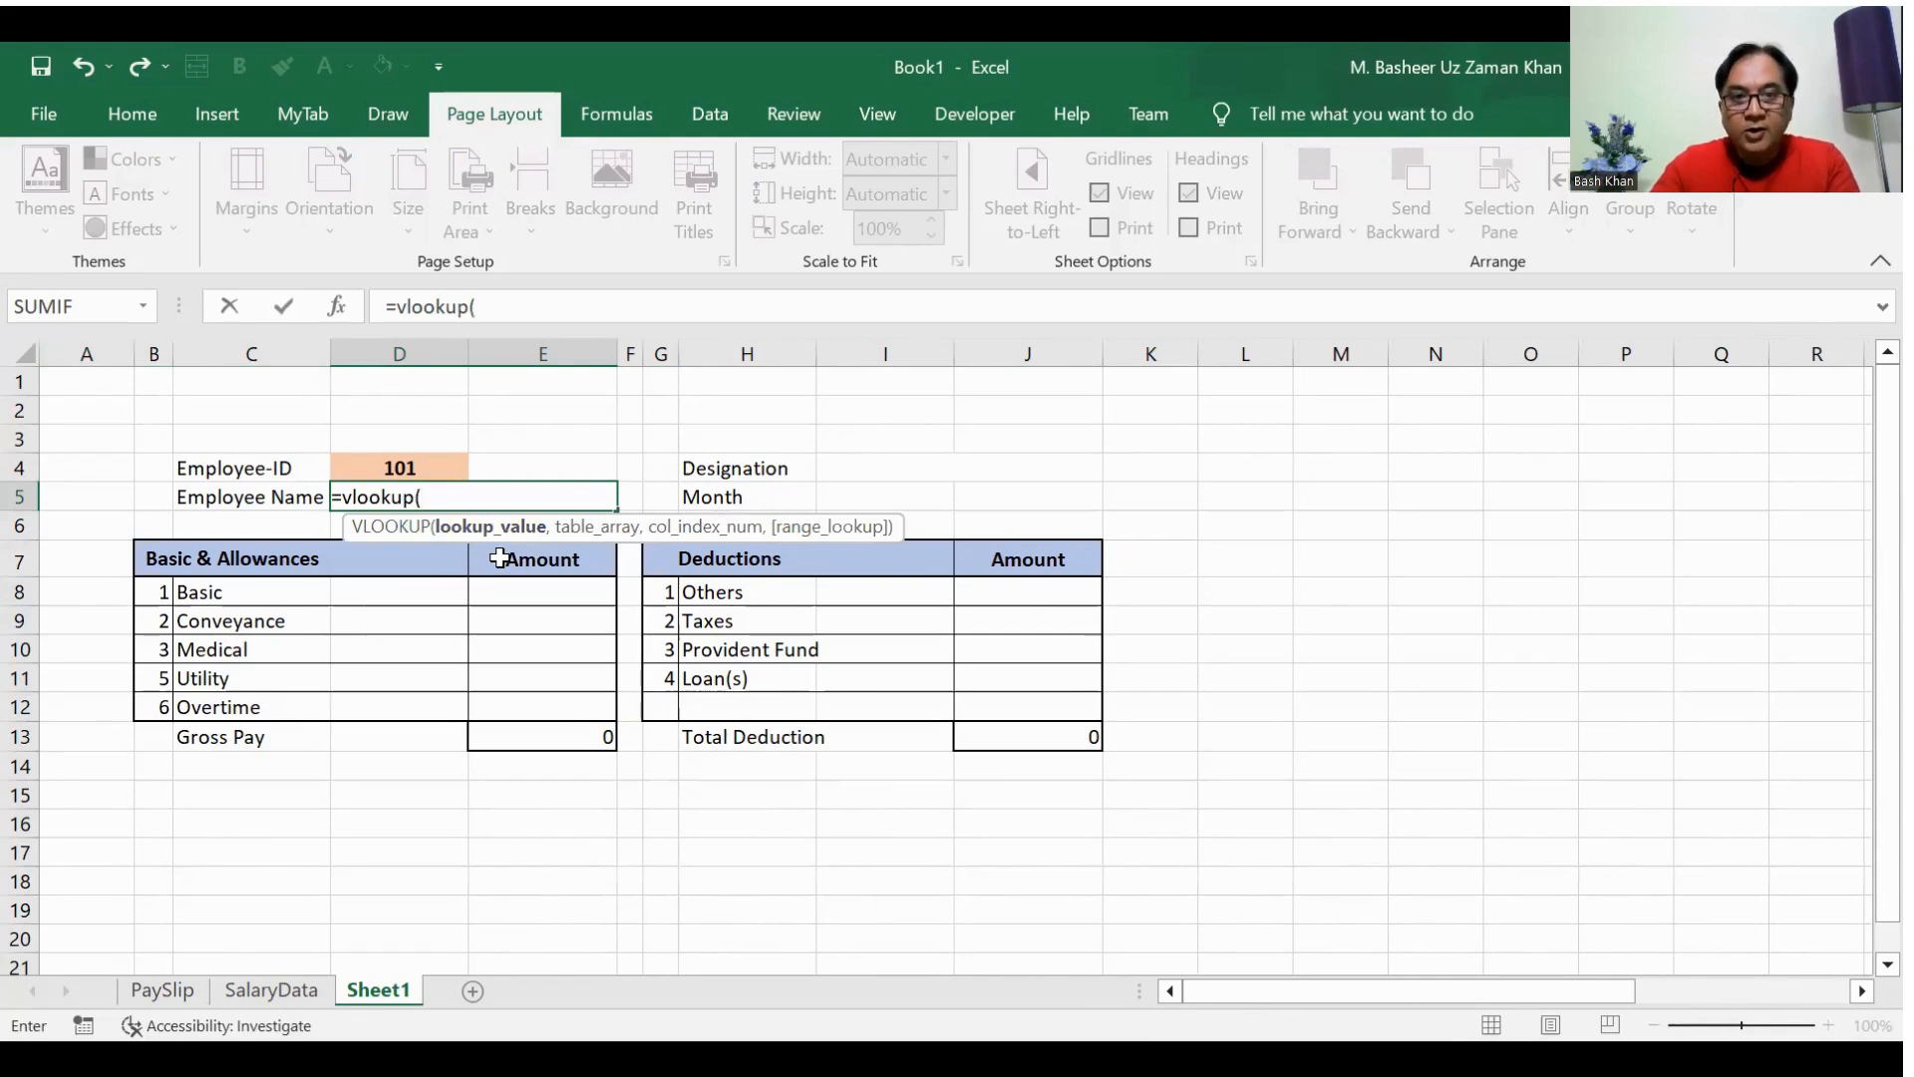
pyautogui.click(399, 469)
pyautogui.write(',')
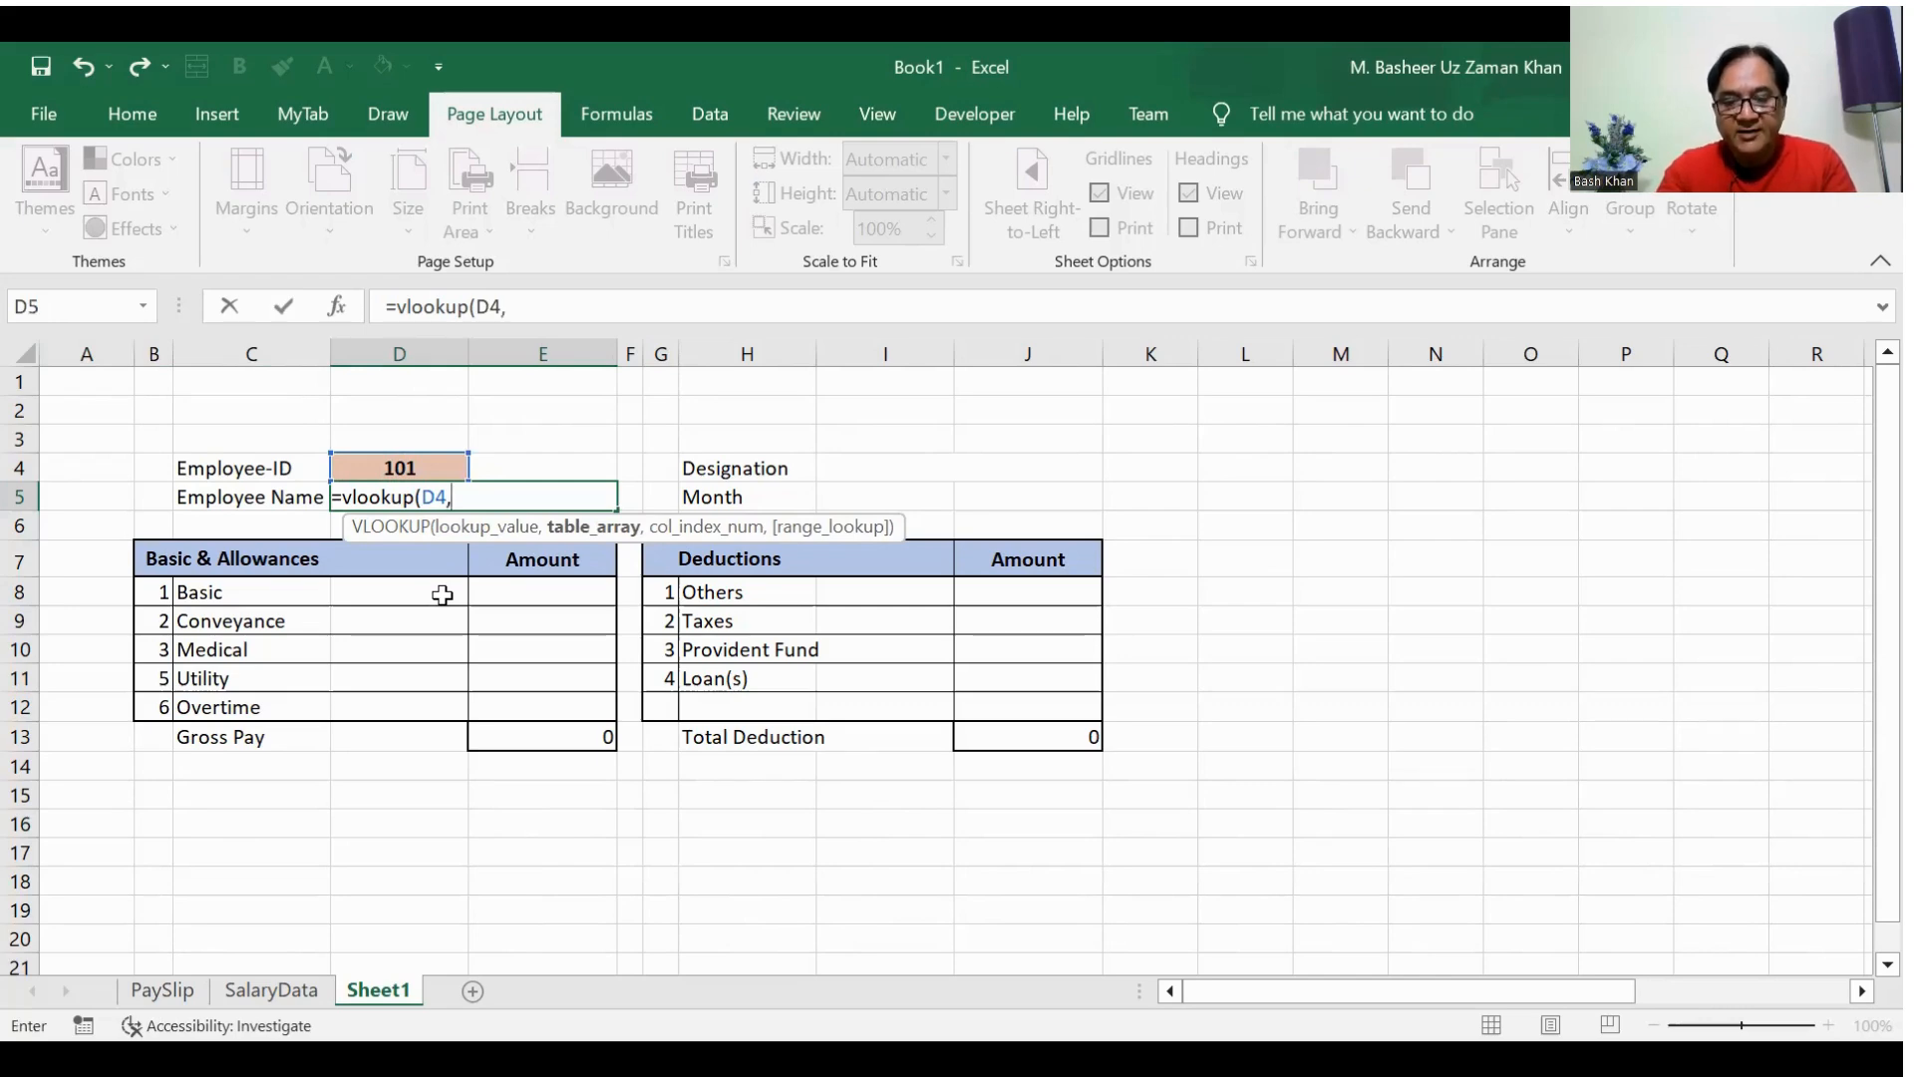
pyautogui.write('Salary')
pyautogui.press('BackSpace')
pyautogui.press('BackSpace')
pyautogui.write('l')
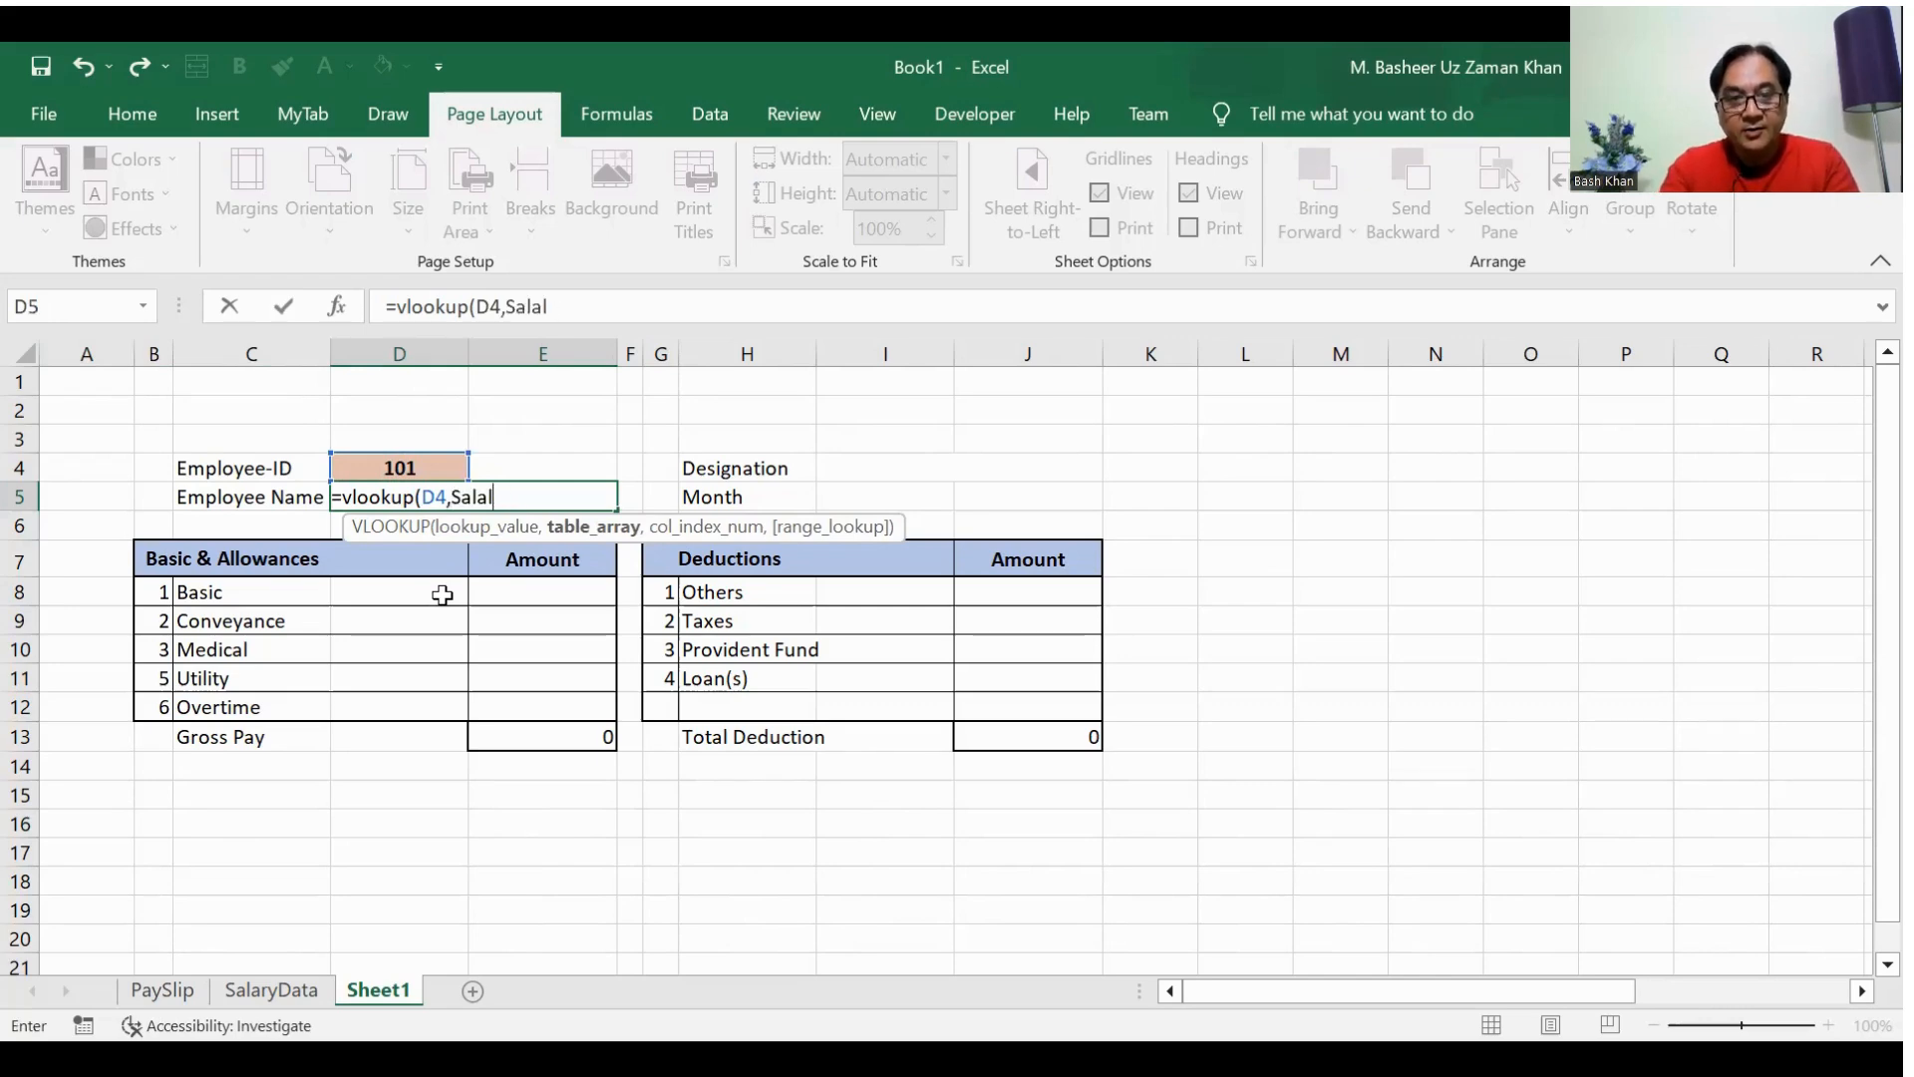
pyautogui.press('BackSpace')
pyautogui.press('BackSpace')
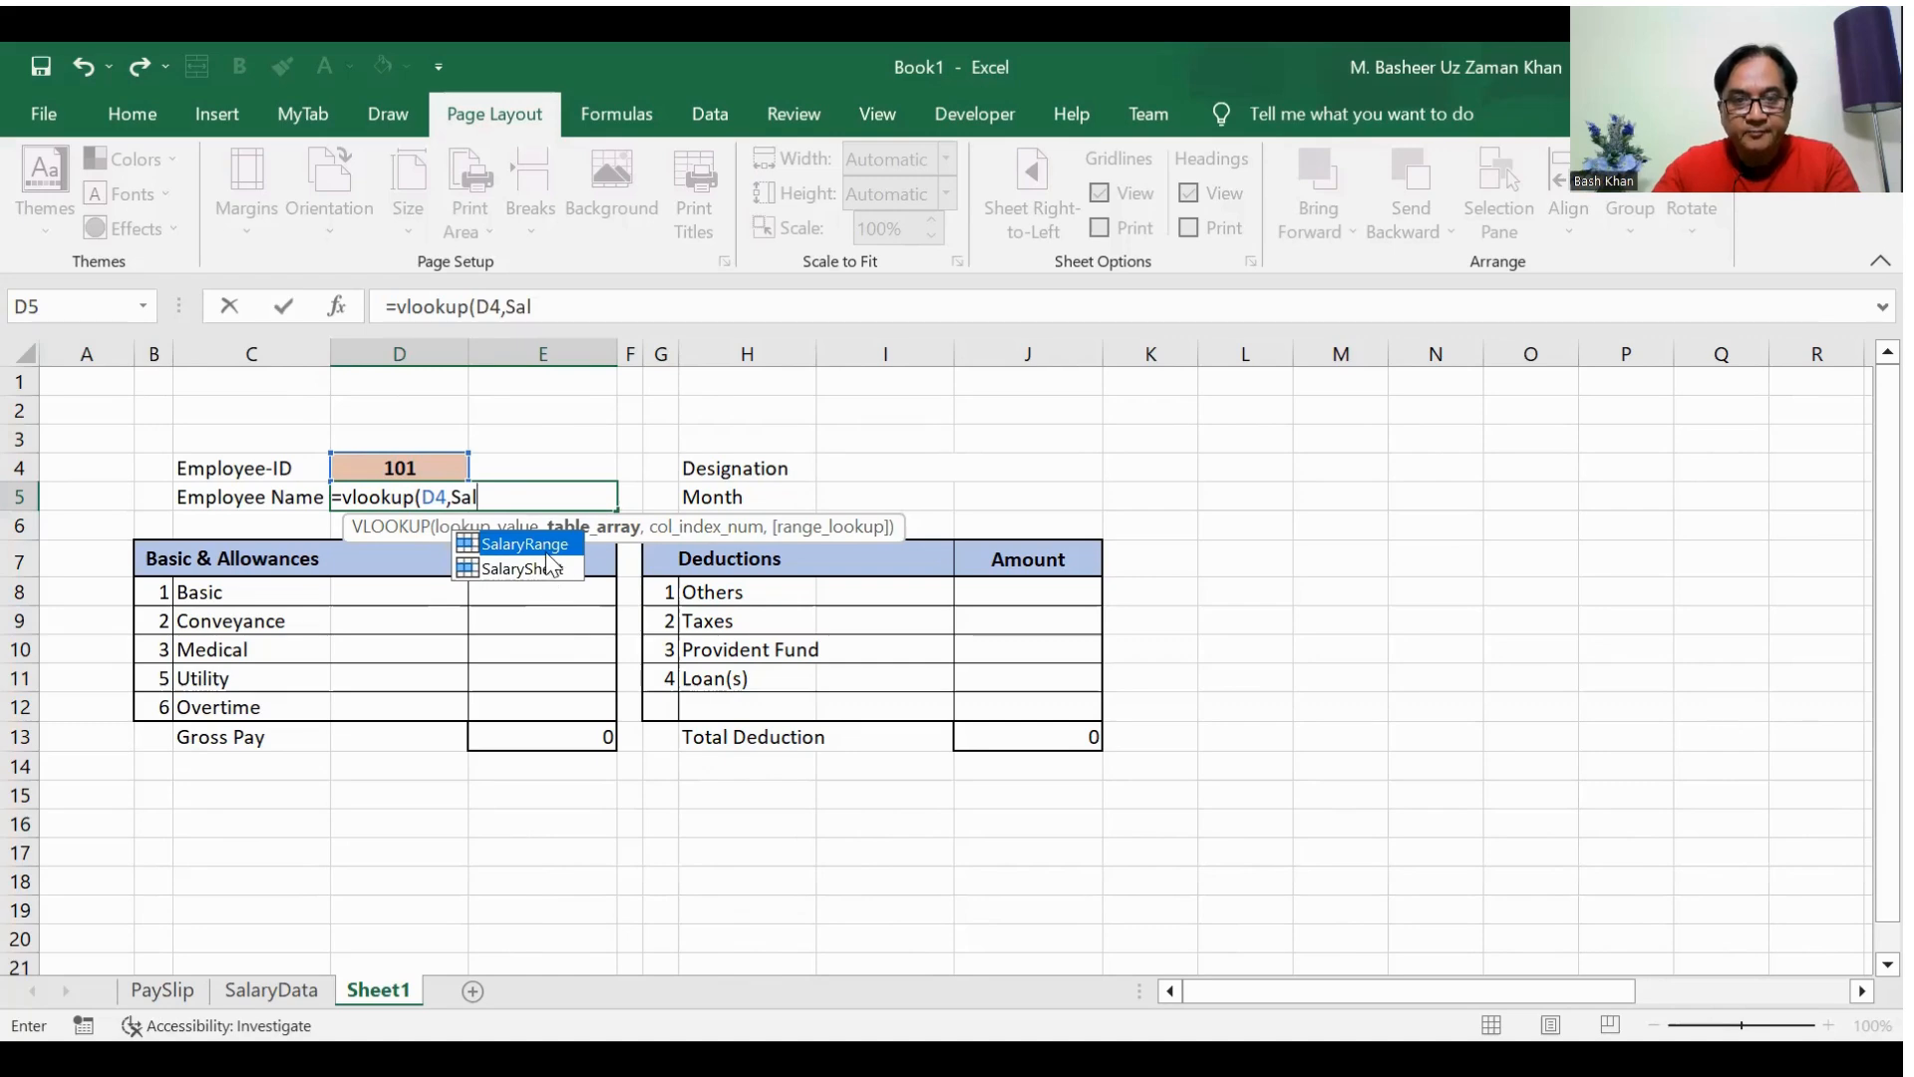
pyautogui.press('Tab')
pyautogui.write(',')
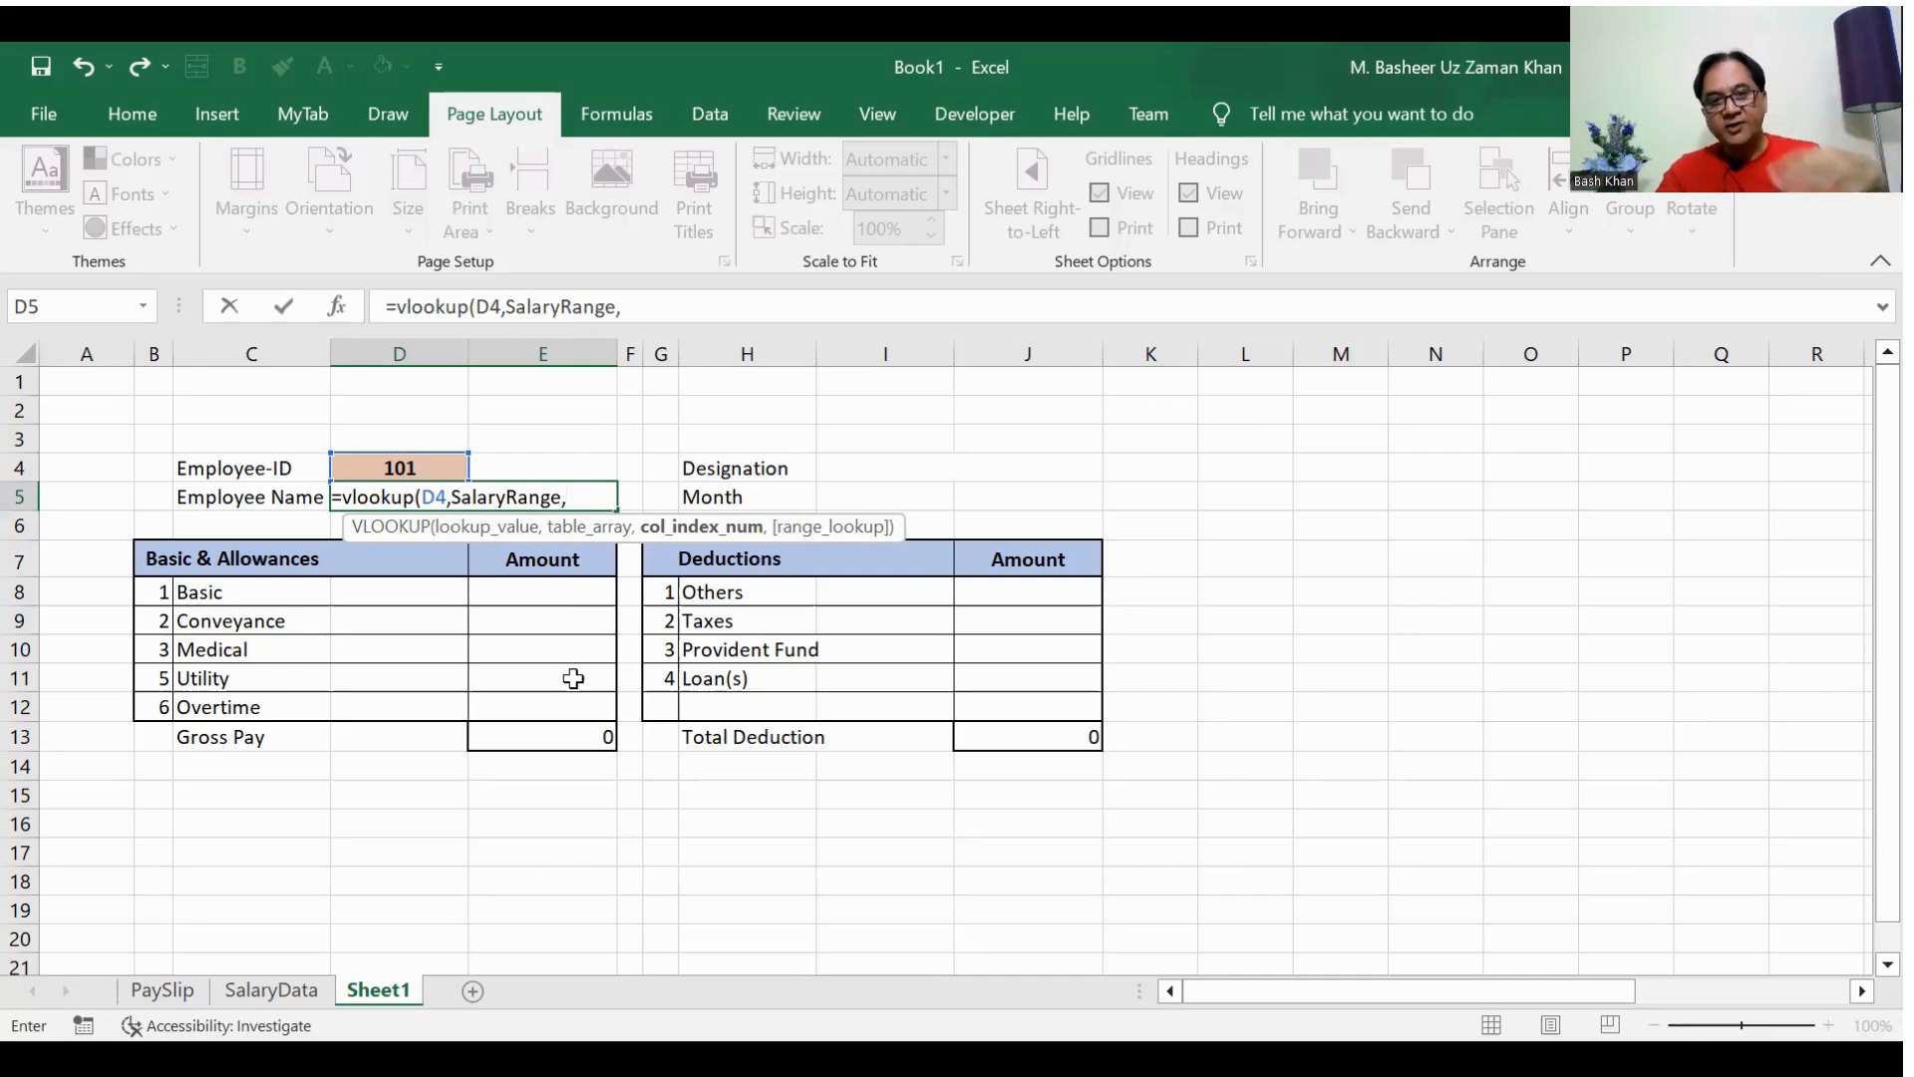
pyautogui.write('2')
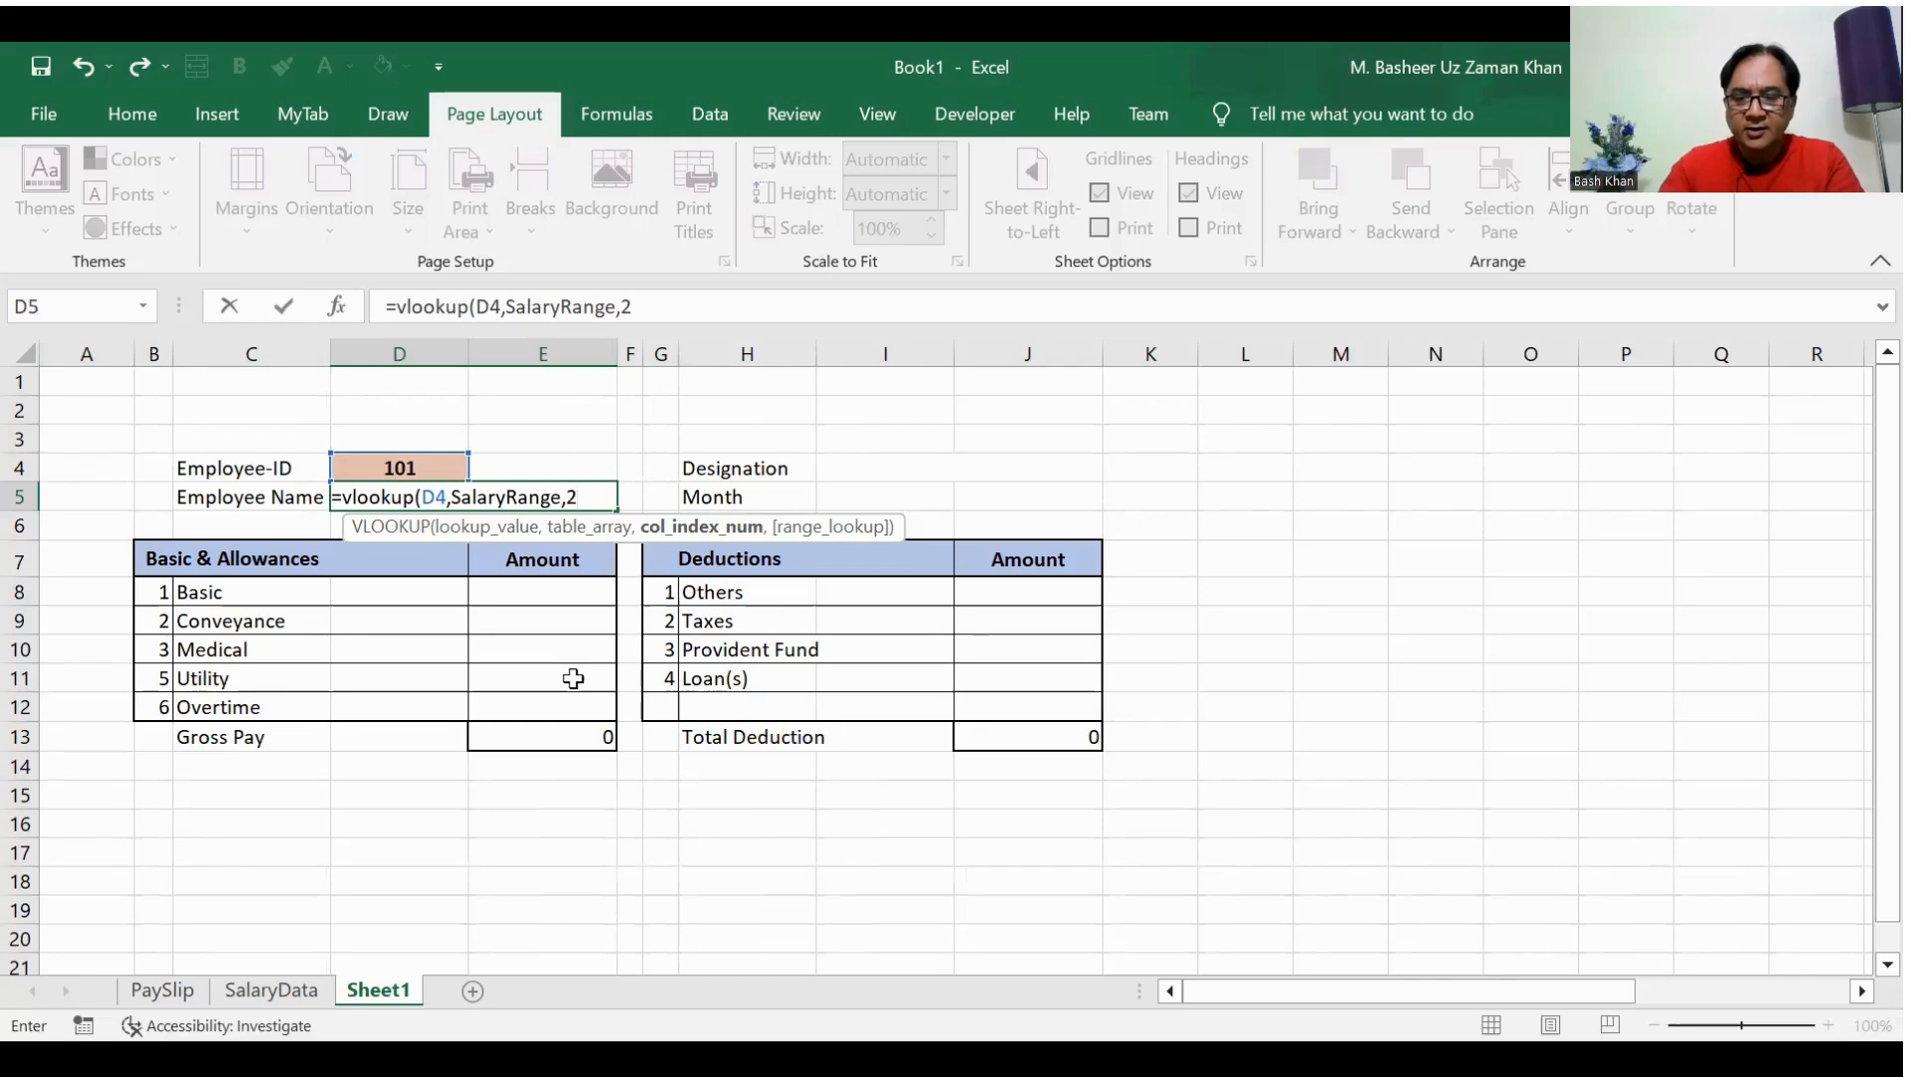
pyautogui.write(',')
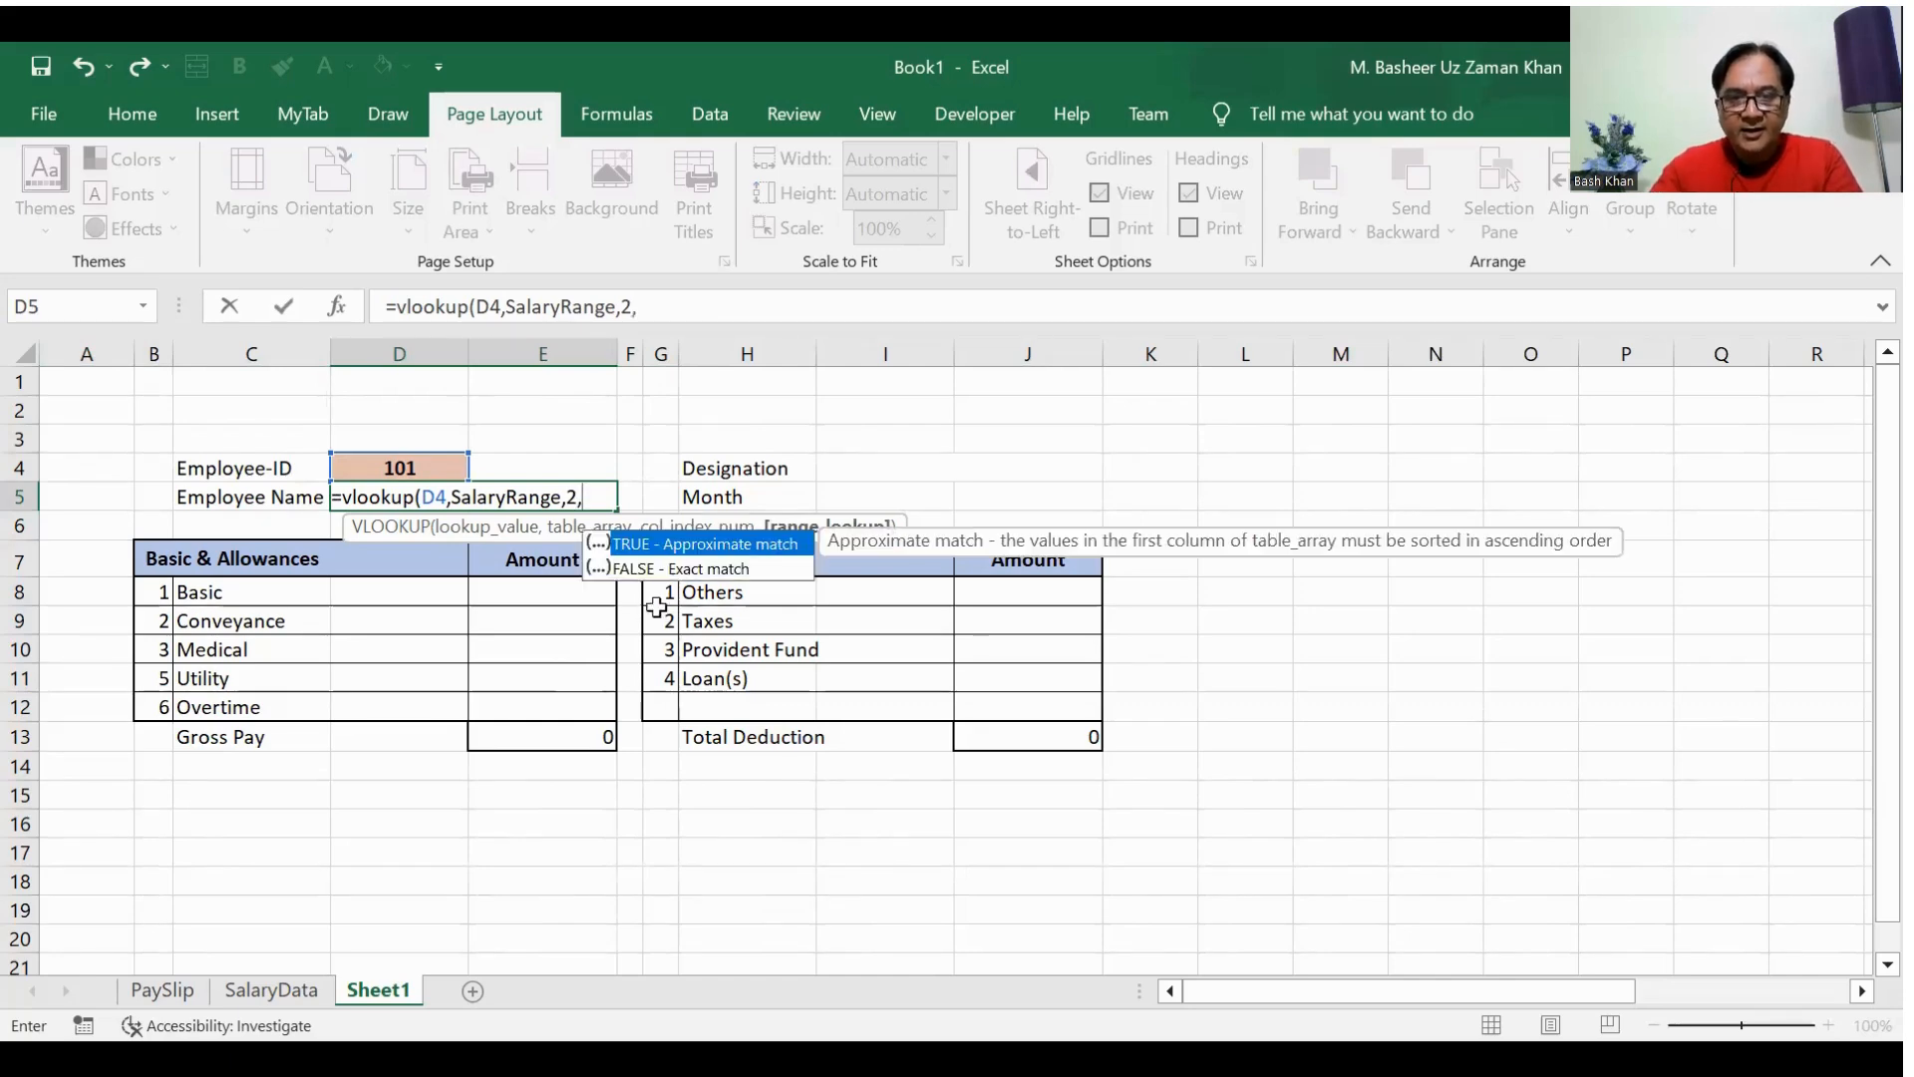
pyautogui.doubleClick(704, 570)
pyautogui.write(')')
pyautogui.press('Return')
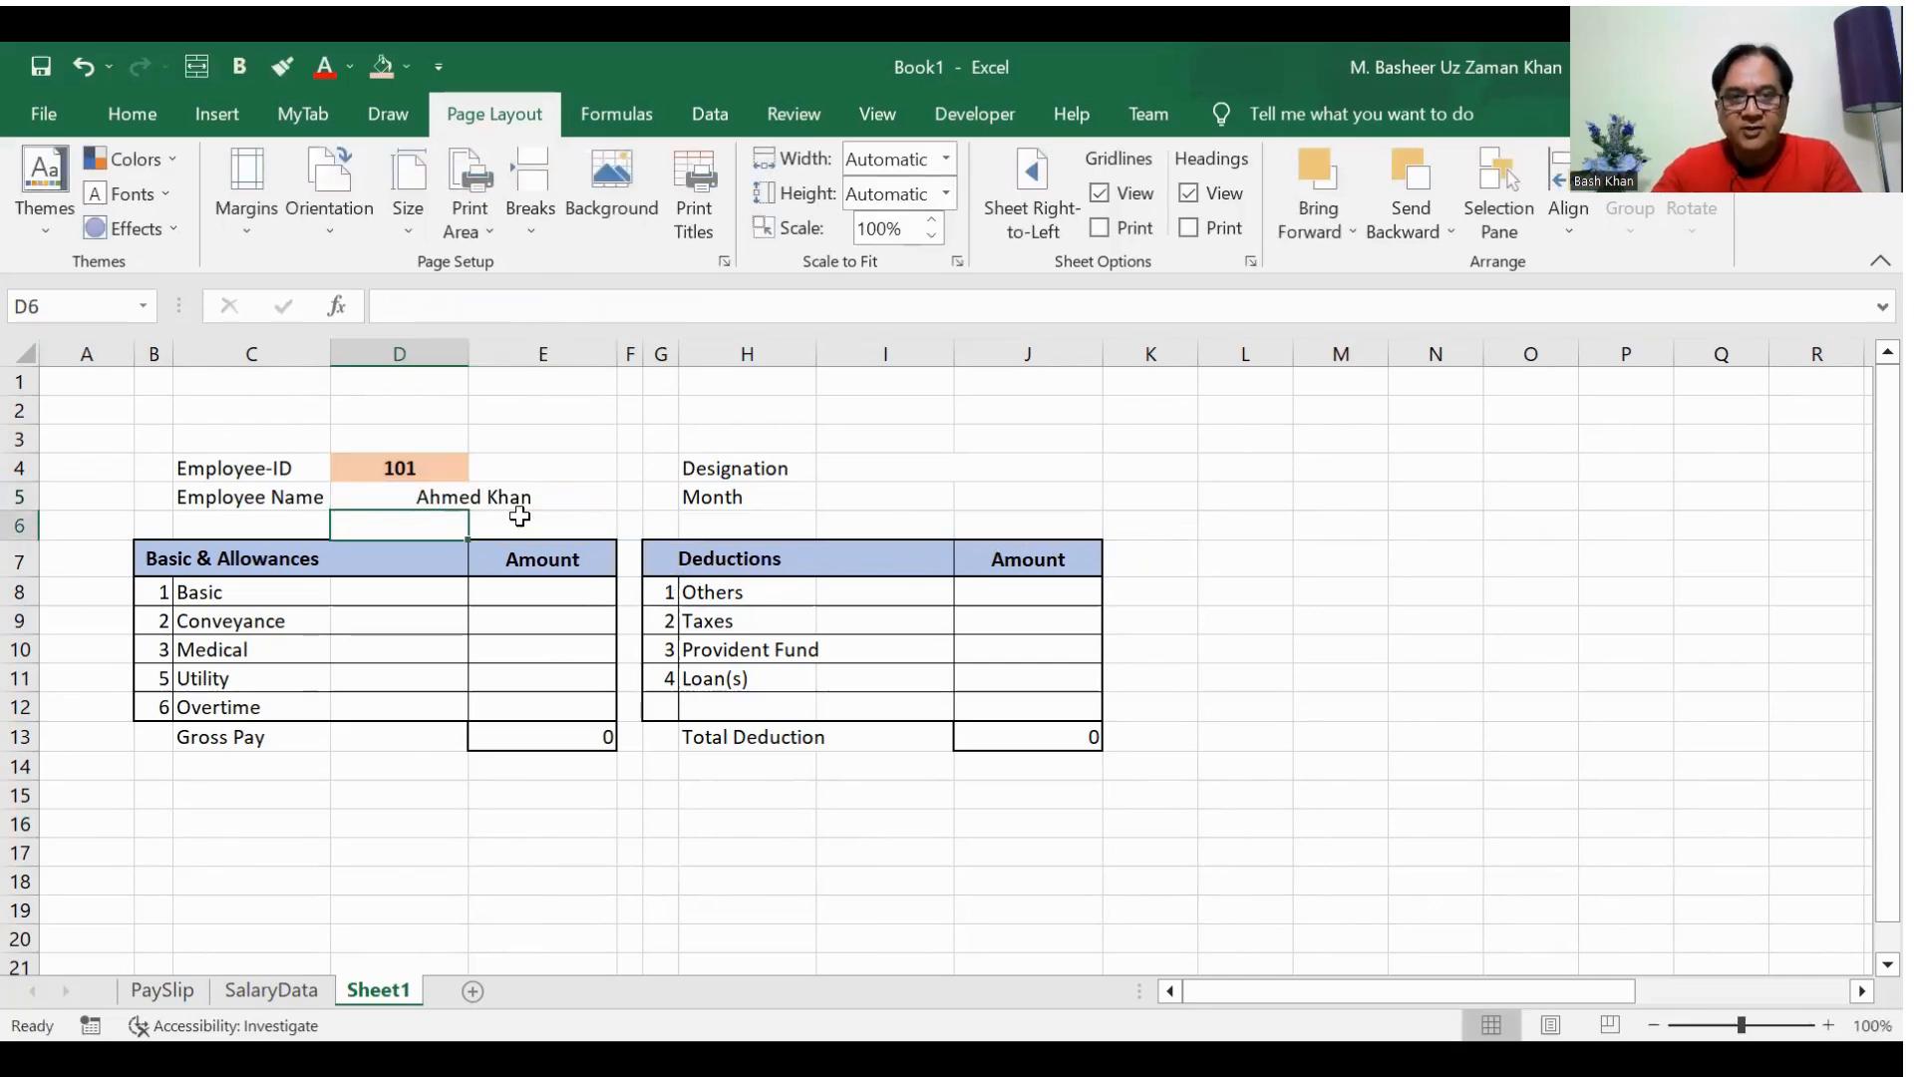
# Step: Check the looked-up name against the matching employee record in row 6 of SalaryData and return to Sheet1
pyautogui.click(277, 987)
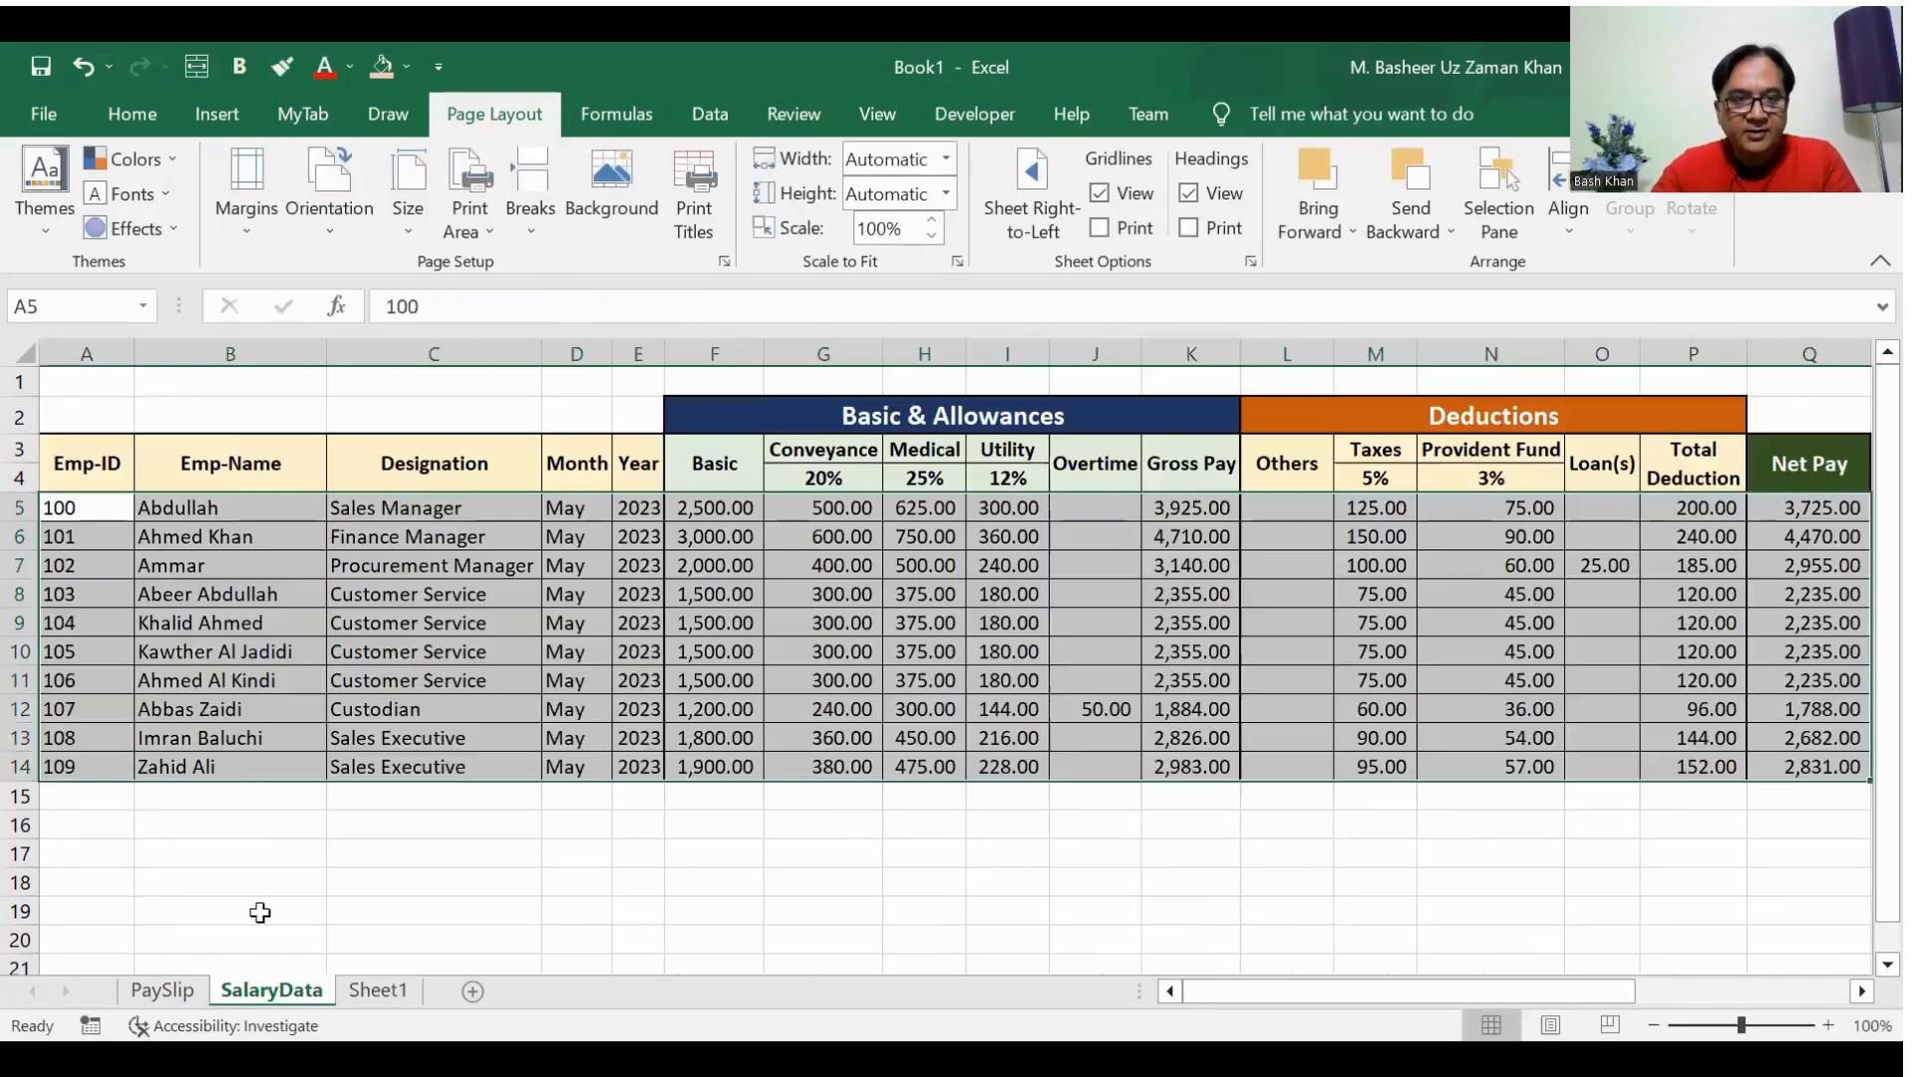
pyautogui.click(227, 539)
pyautogui.click(100, 544)
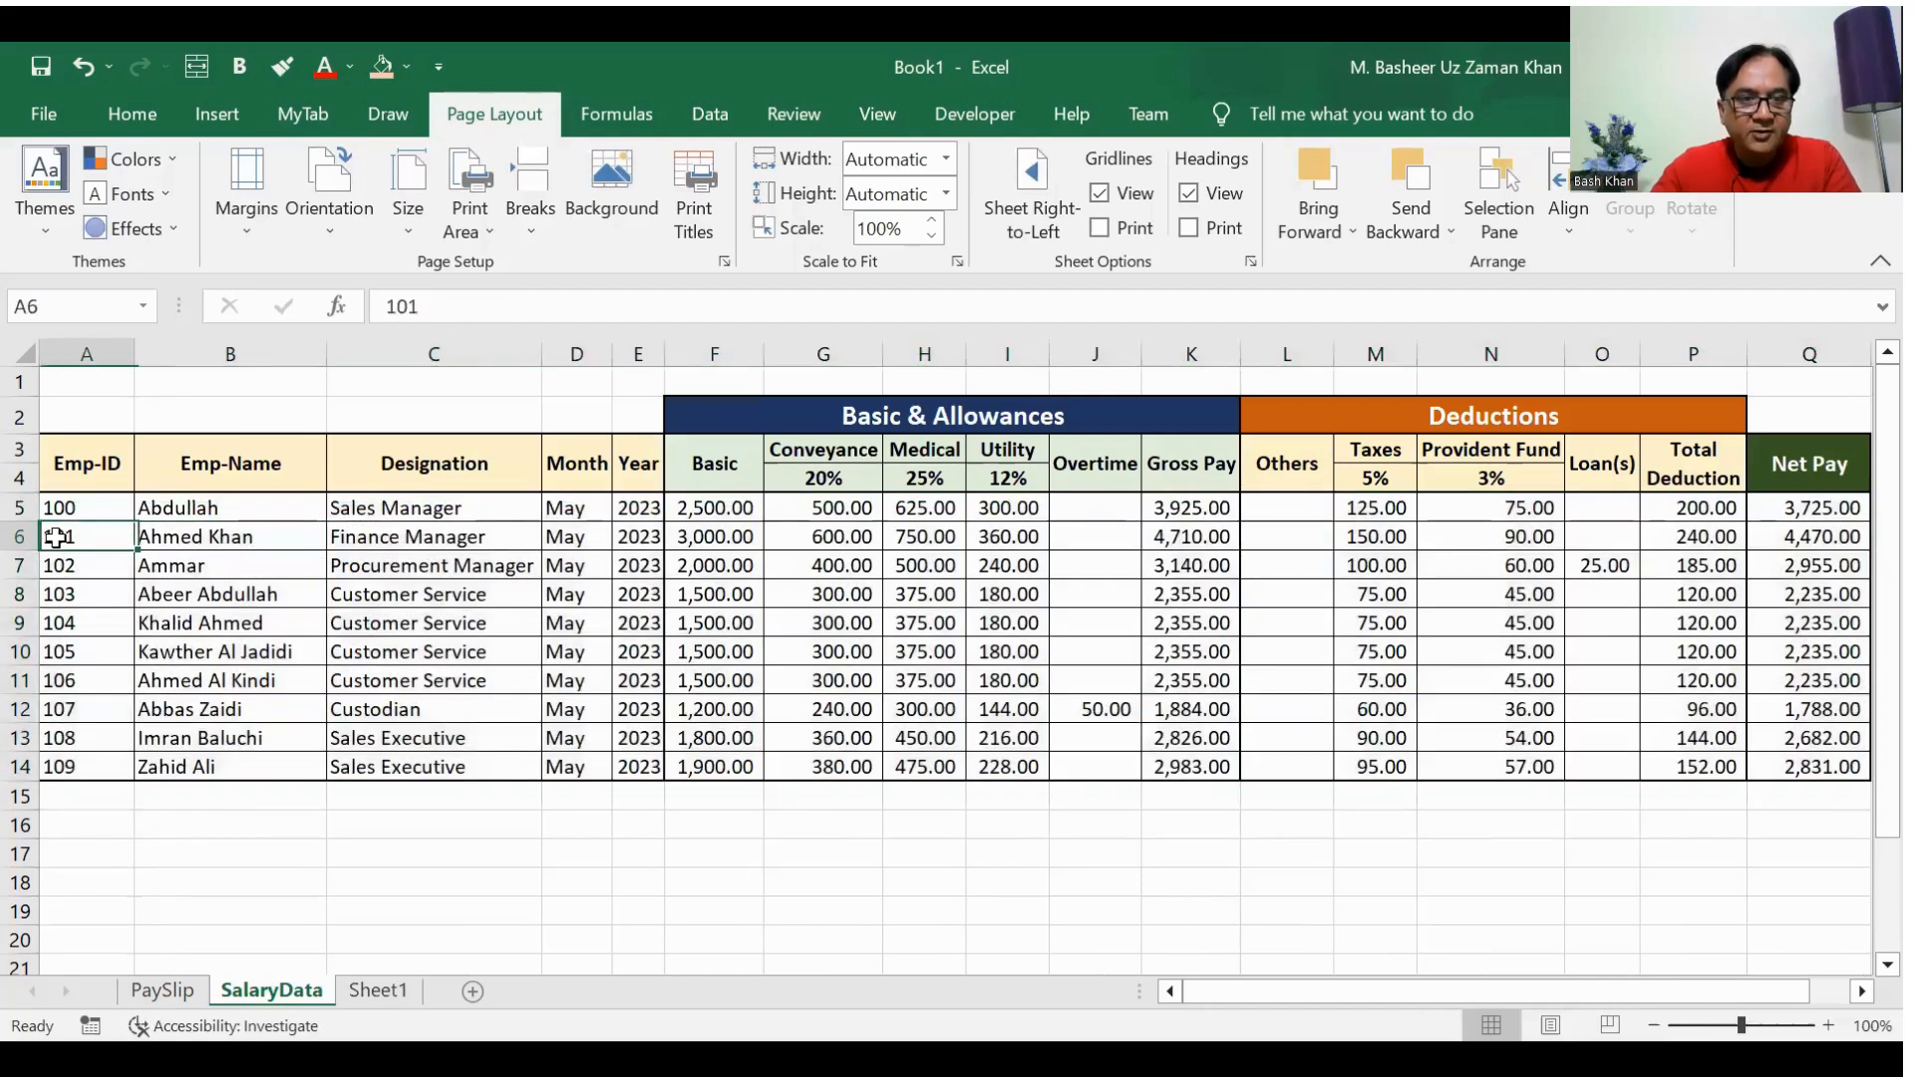
pyautogui.click(379, 990)
# Step: Change the Employee-ID in D4 to the ID of the first record on the SalaryData sheet
pyautogui.click(414, 471)
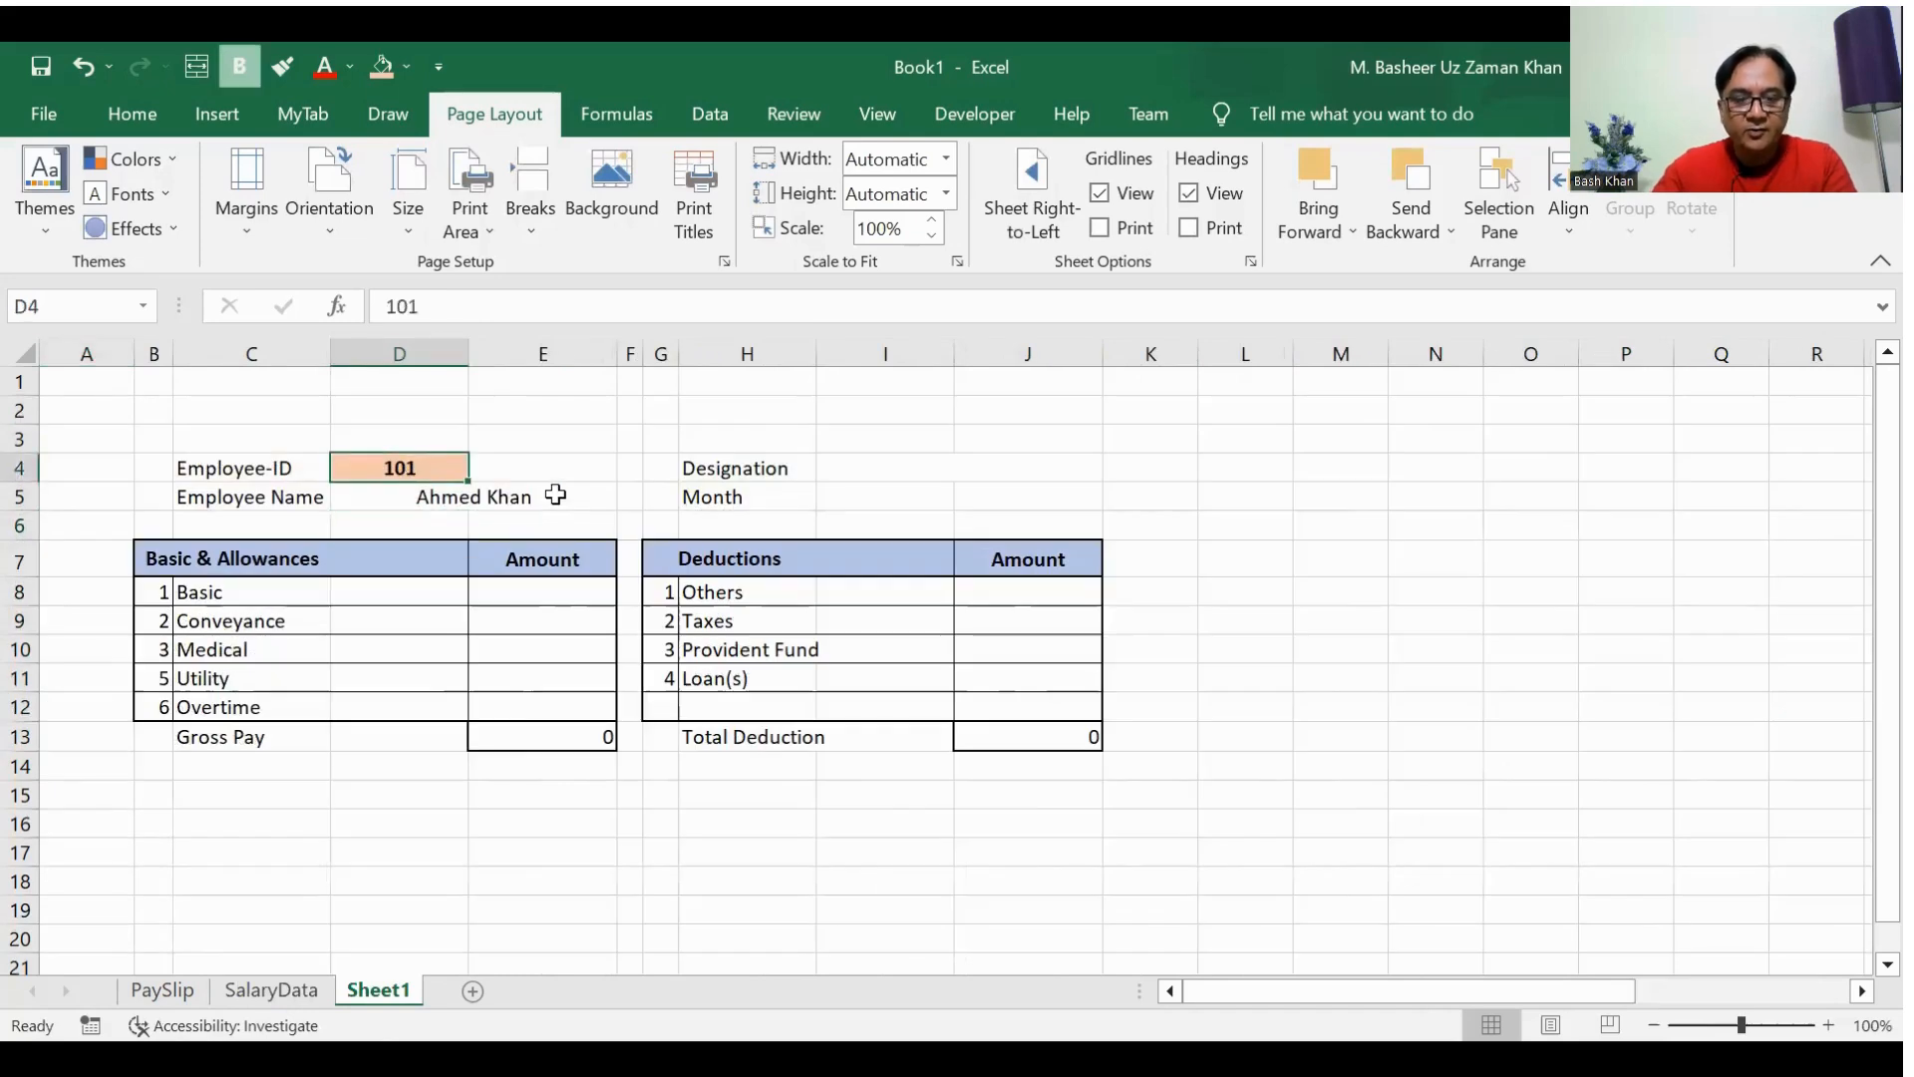
pyautogui.write('100')
pyautogui.press('Return')
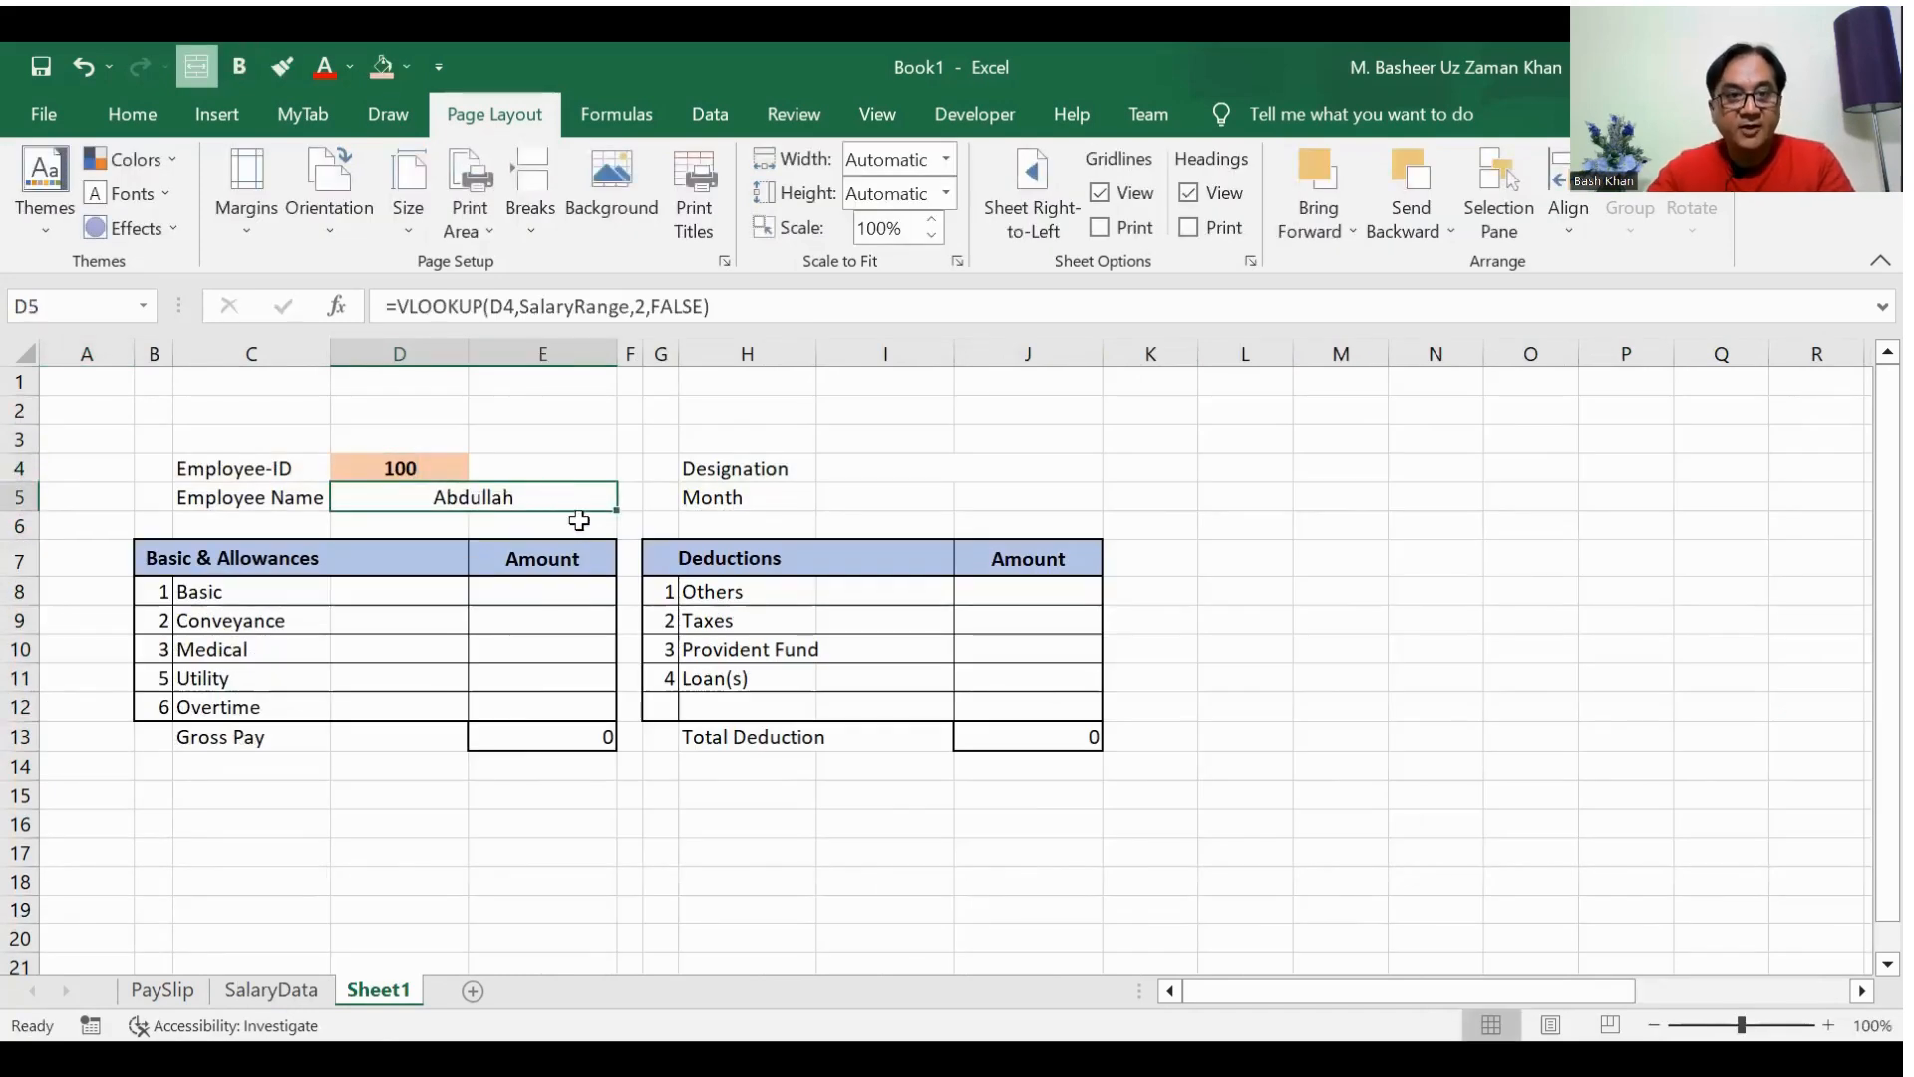
# Step: Copy the VLOOKUP formula text from D5 into I4 and change its column index to return the employee's designation
pyautogui.moveTo(727, 306); pyautogui.dragTo(337, 310)
pyautogui.hotkey('ctrl', 'c')
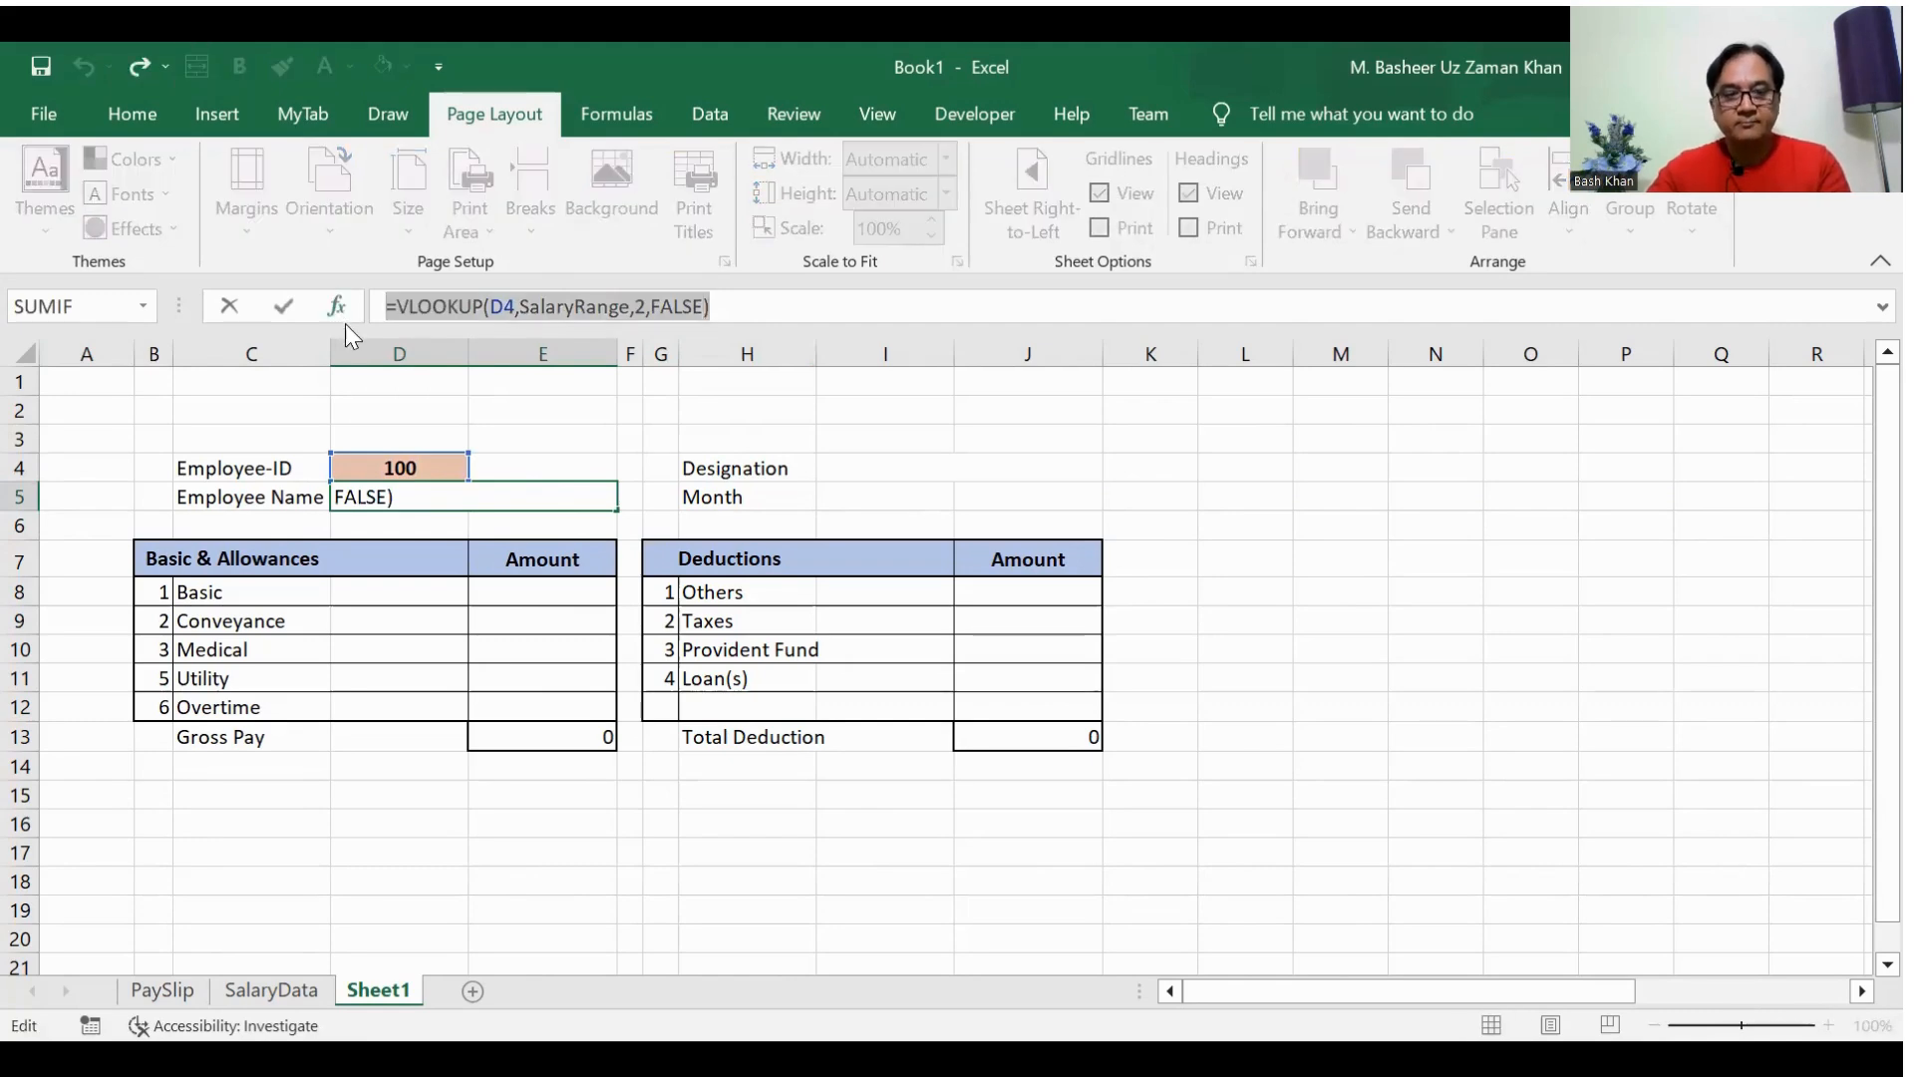
pyautogui.press('Escape')
pyautogui.click(851, 460)
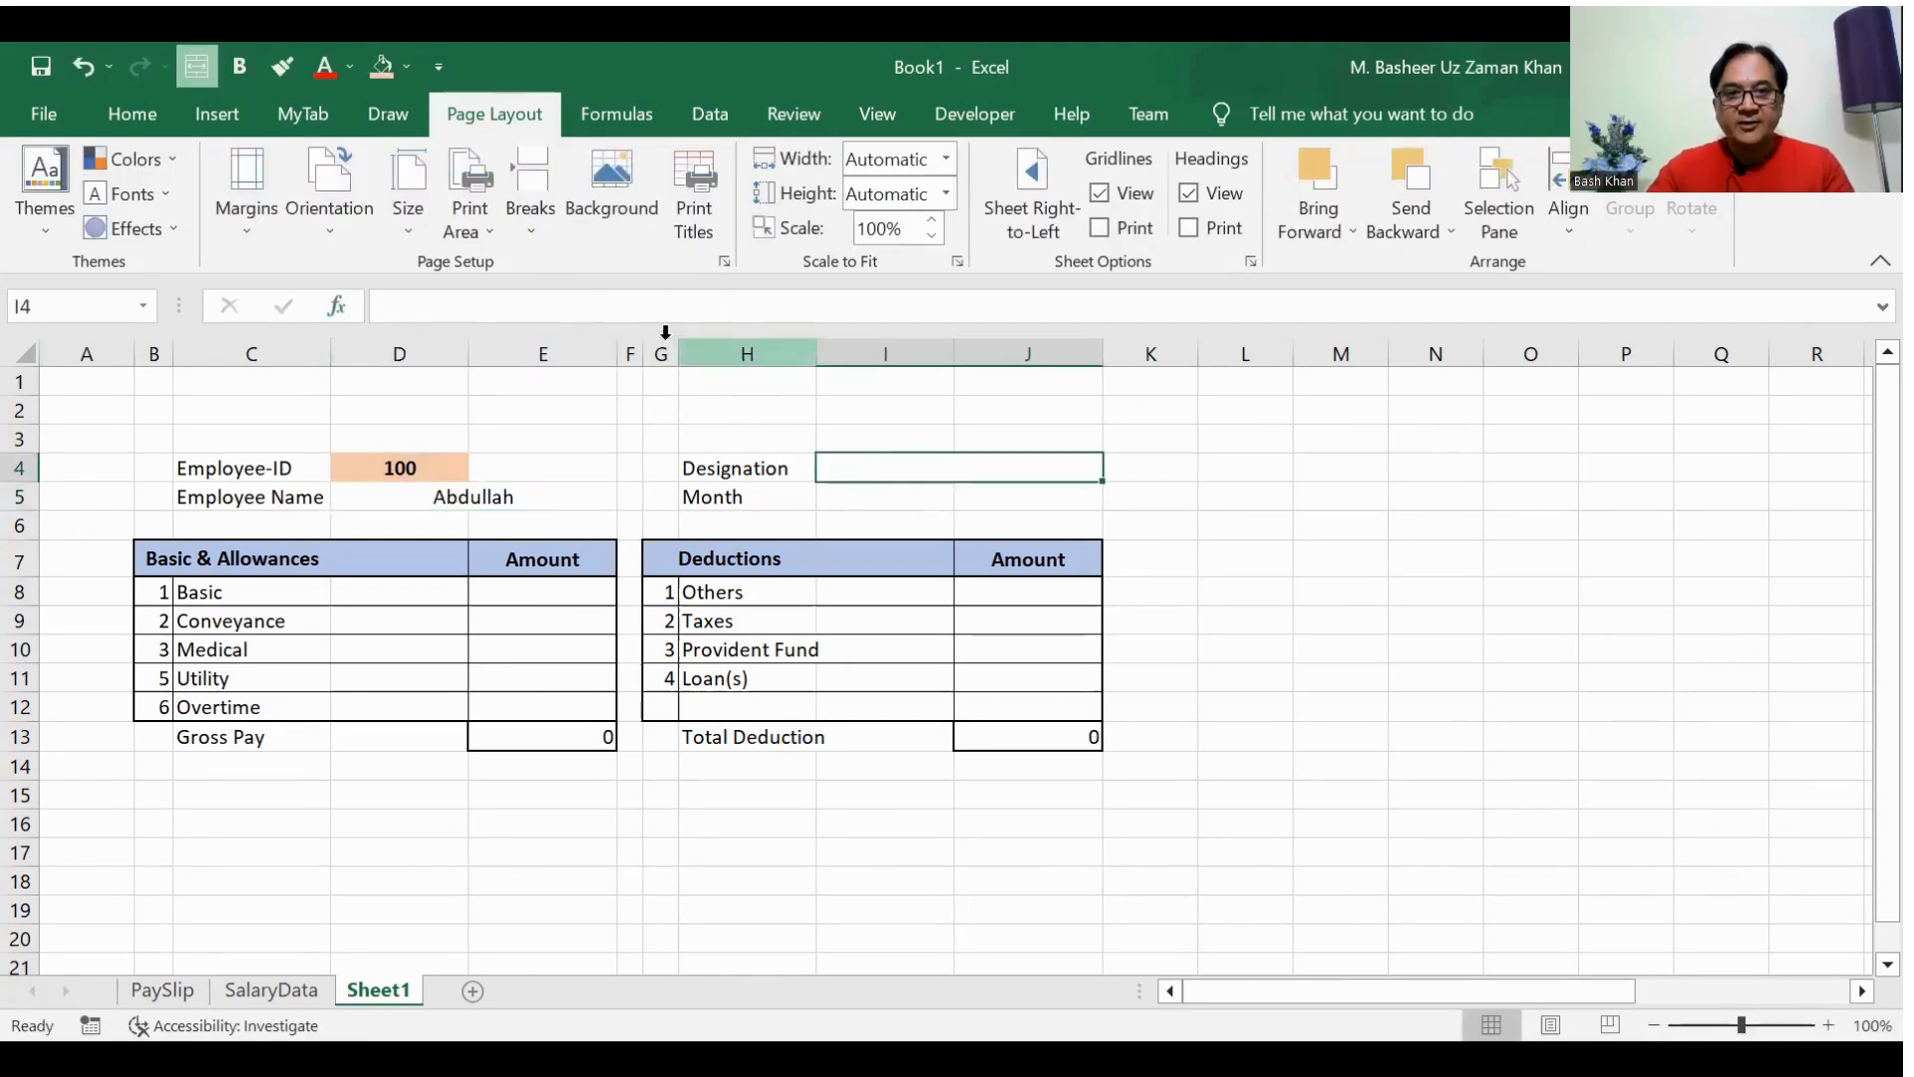
pyautogui.click(654, 306)
pyautogui.hotkey('ctrl', 'v')
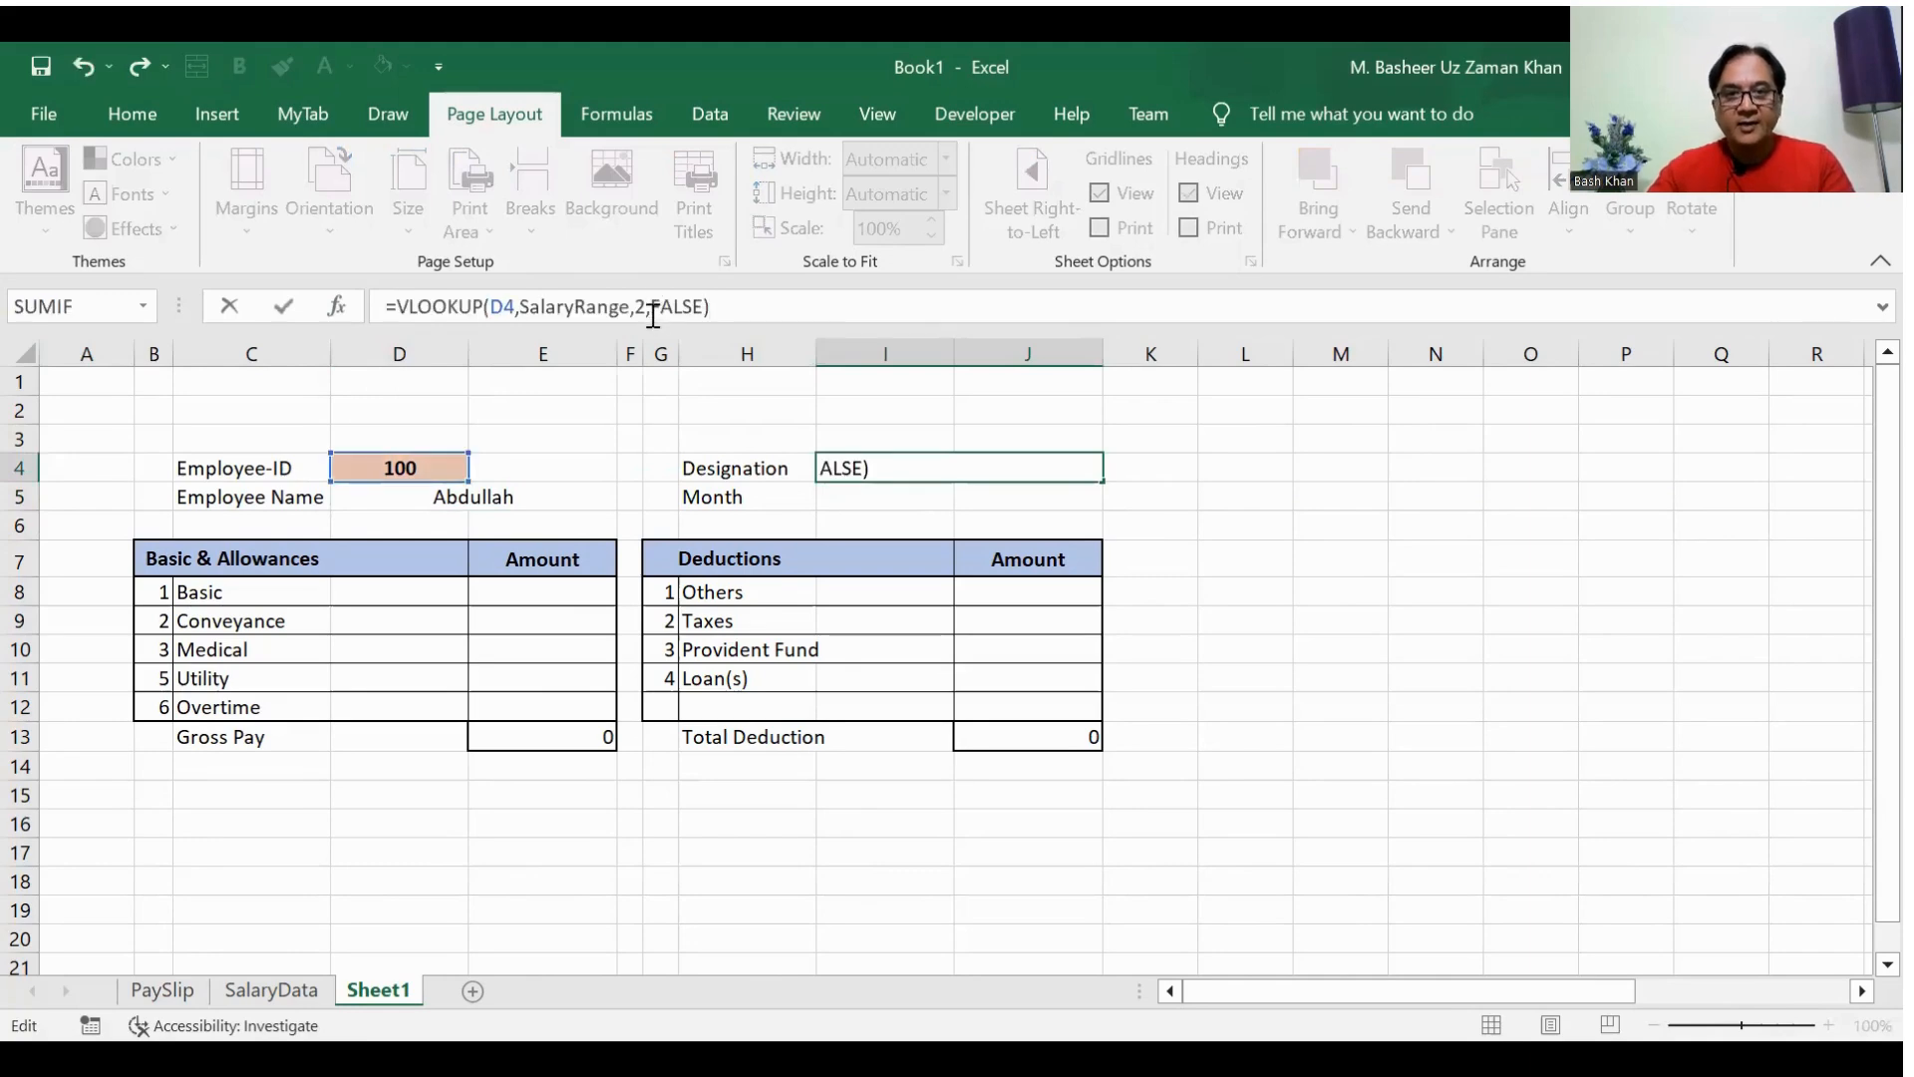
pyautogui.click(643, 309)
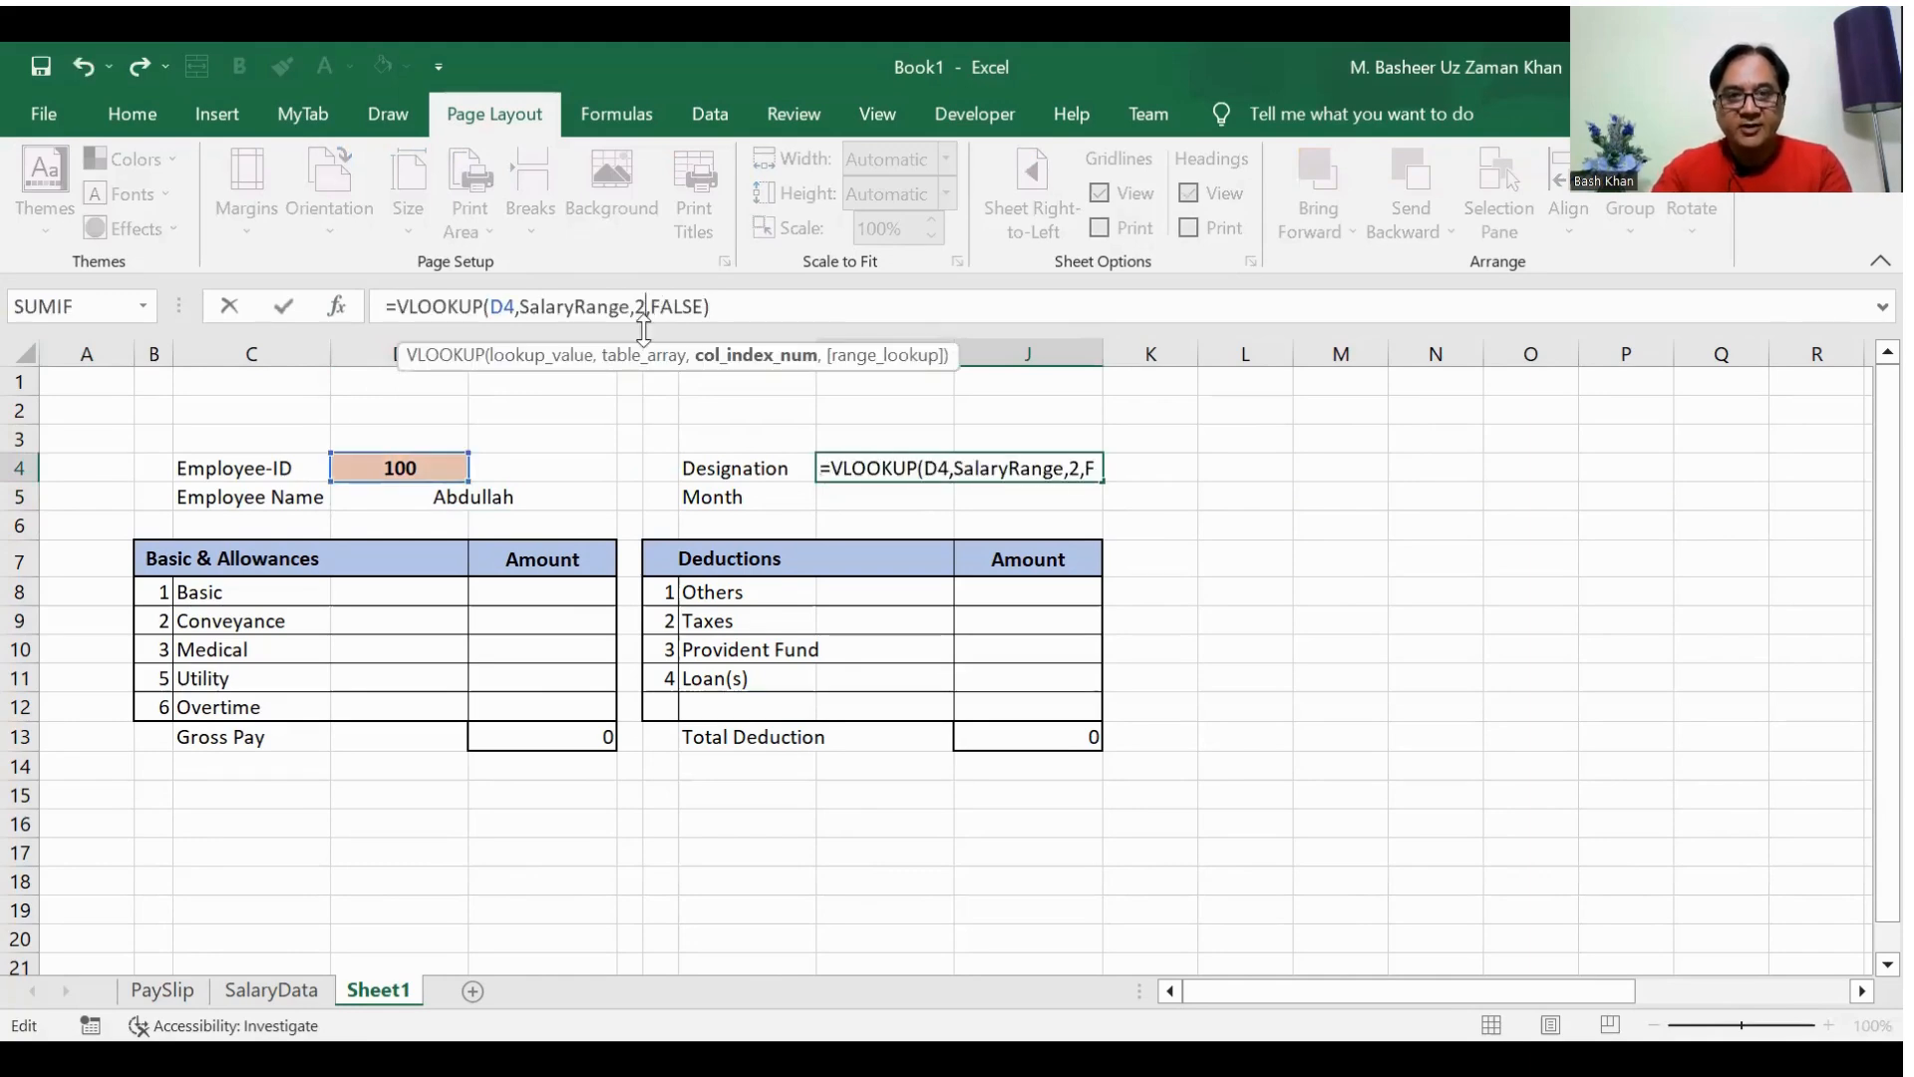
pyautogui.press('Return')
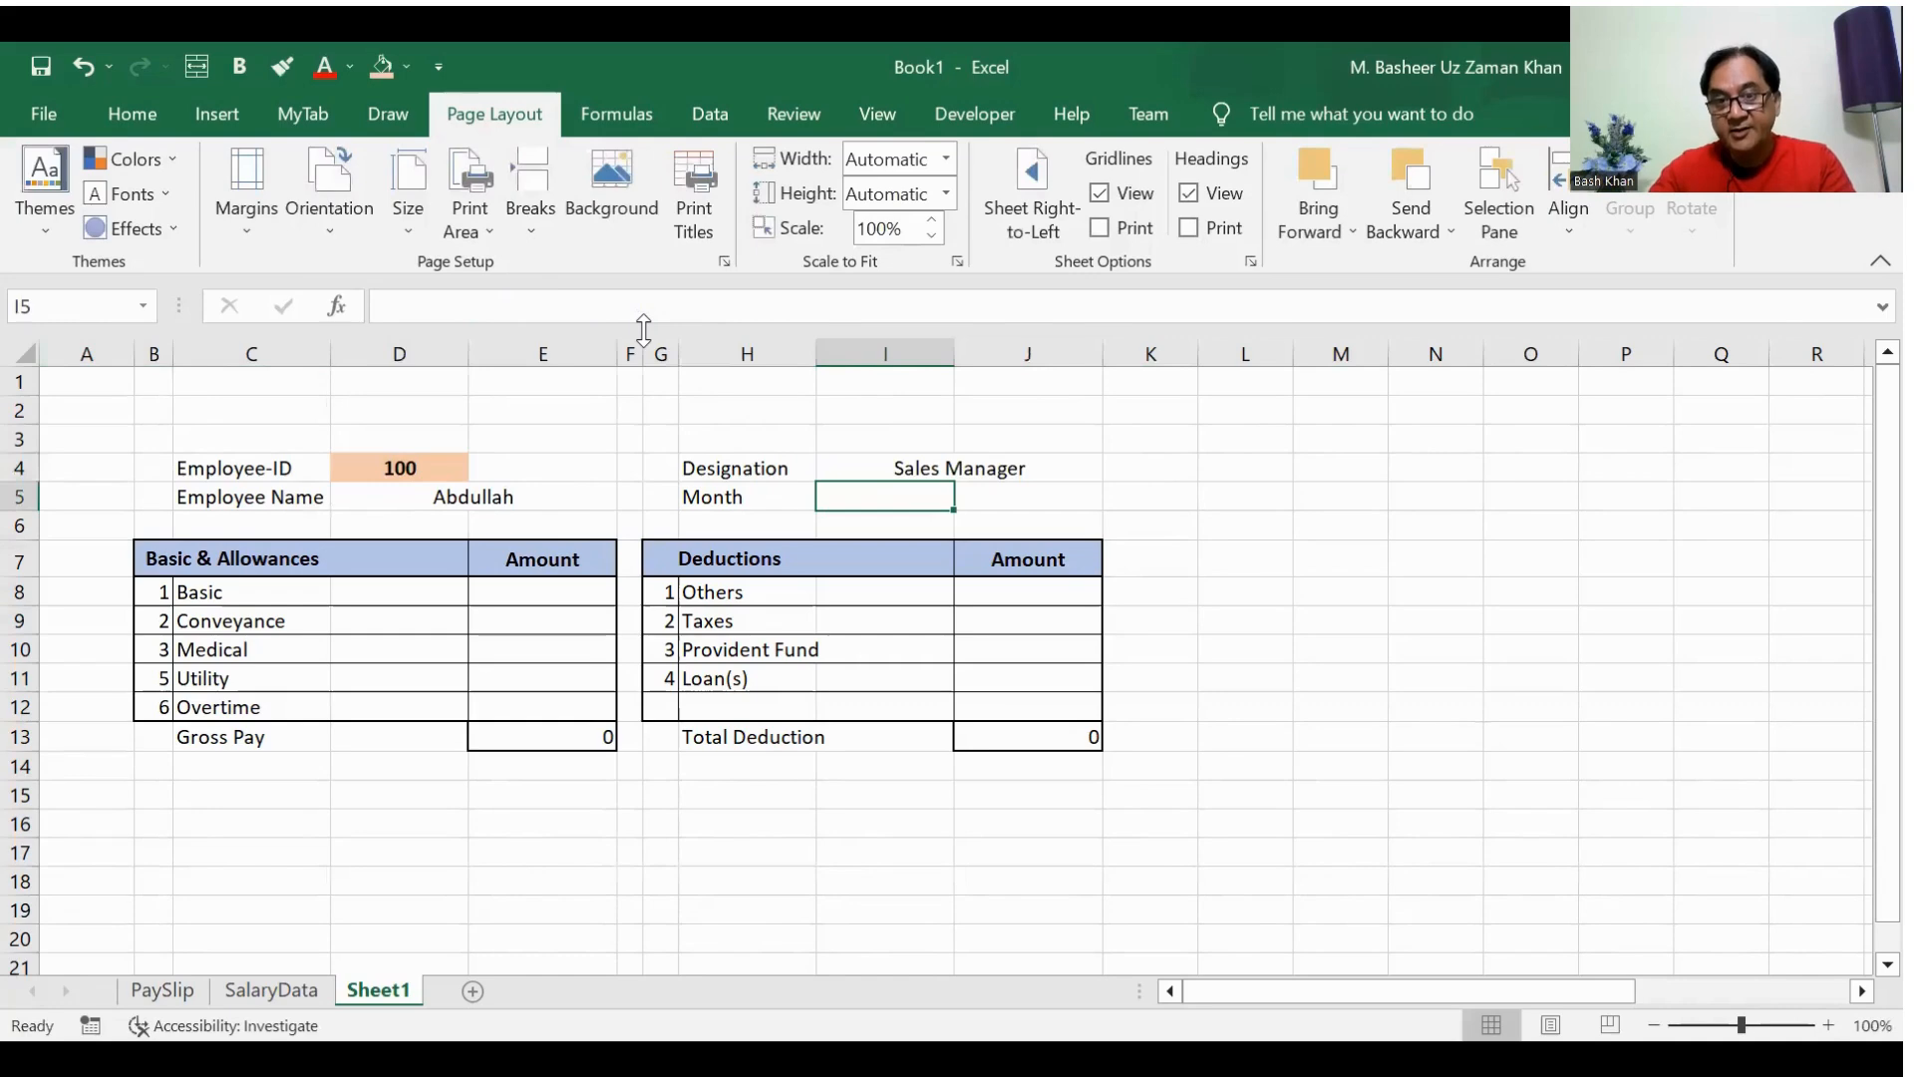
# Step: Paste the copied VLOOKUP formula into I5 beside the Month label with its column index set to 4
pyautogui.click(607, 306)
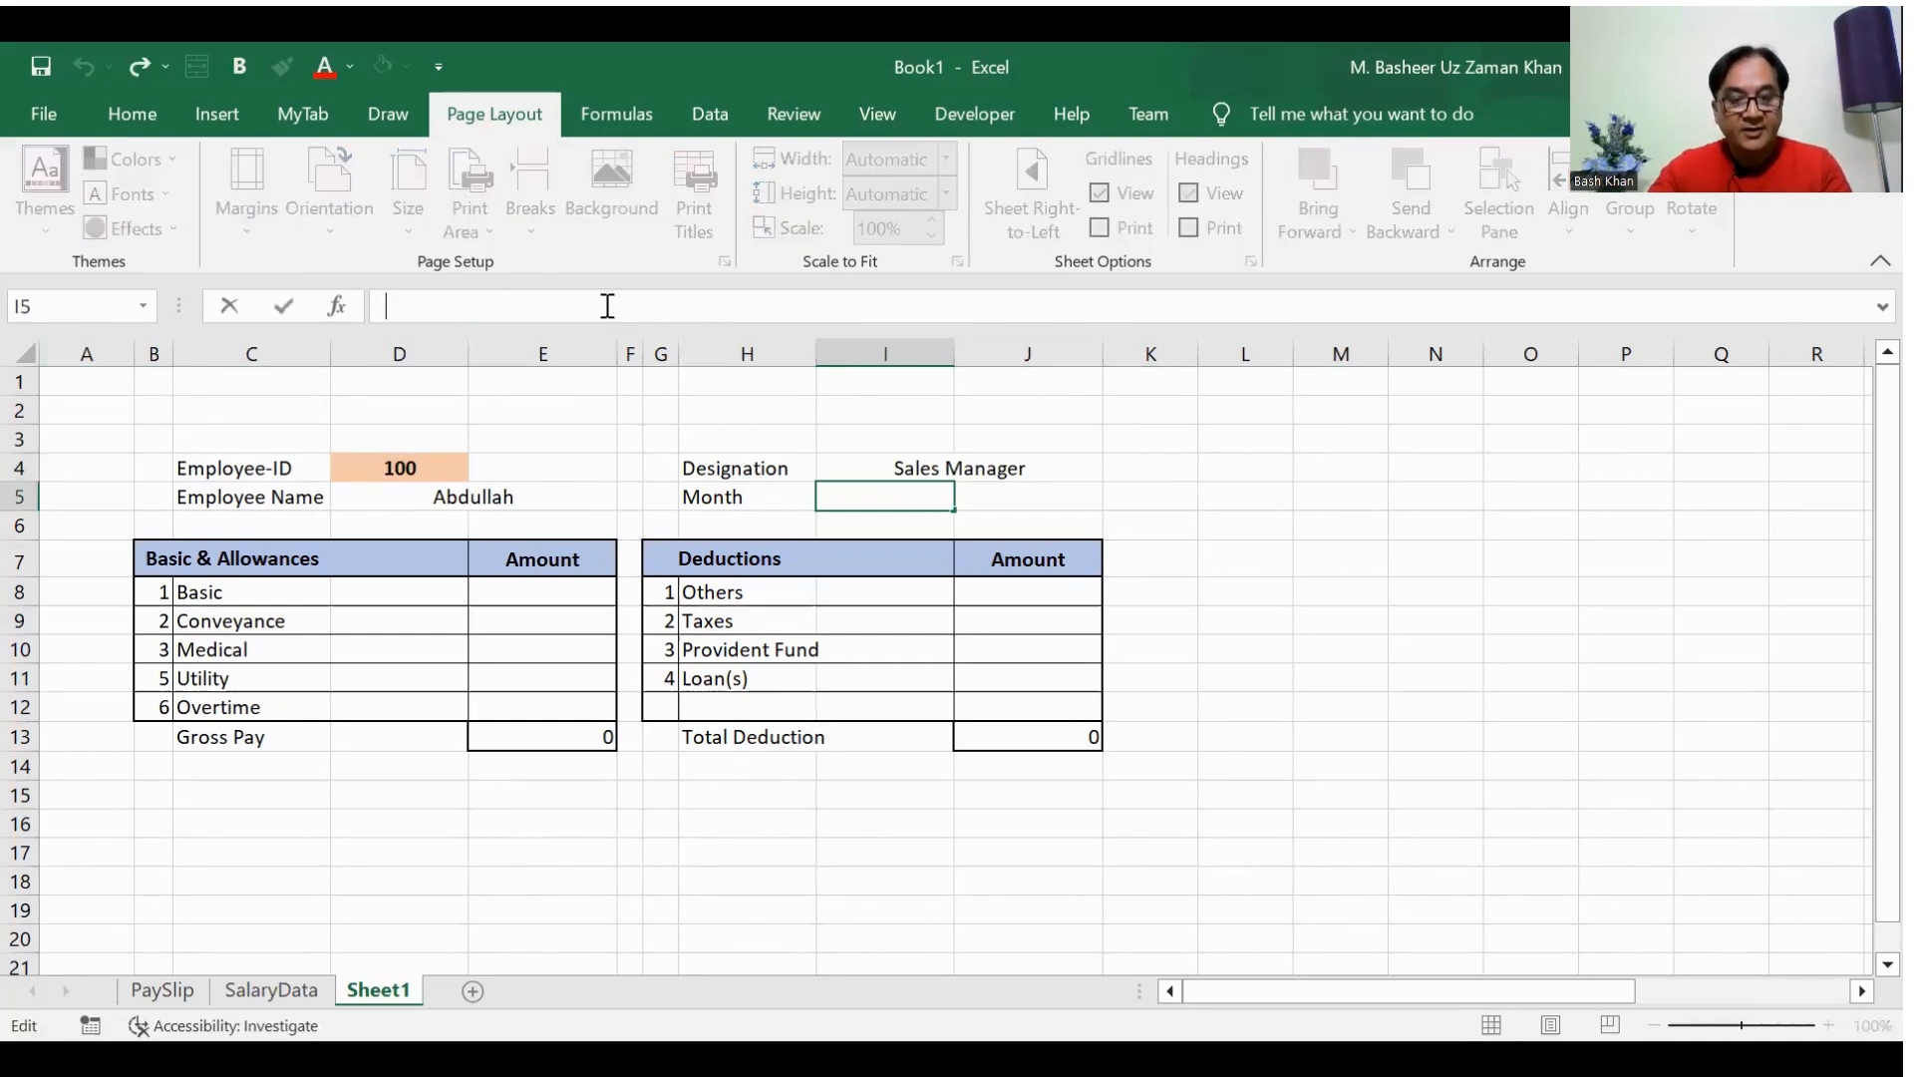
pyautogui.hotkey('ctrl', 'v')
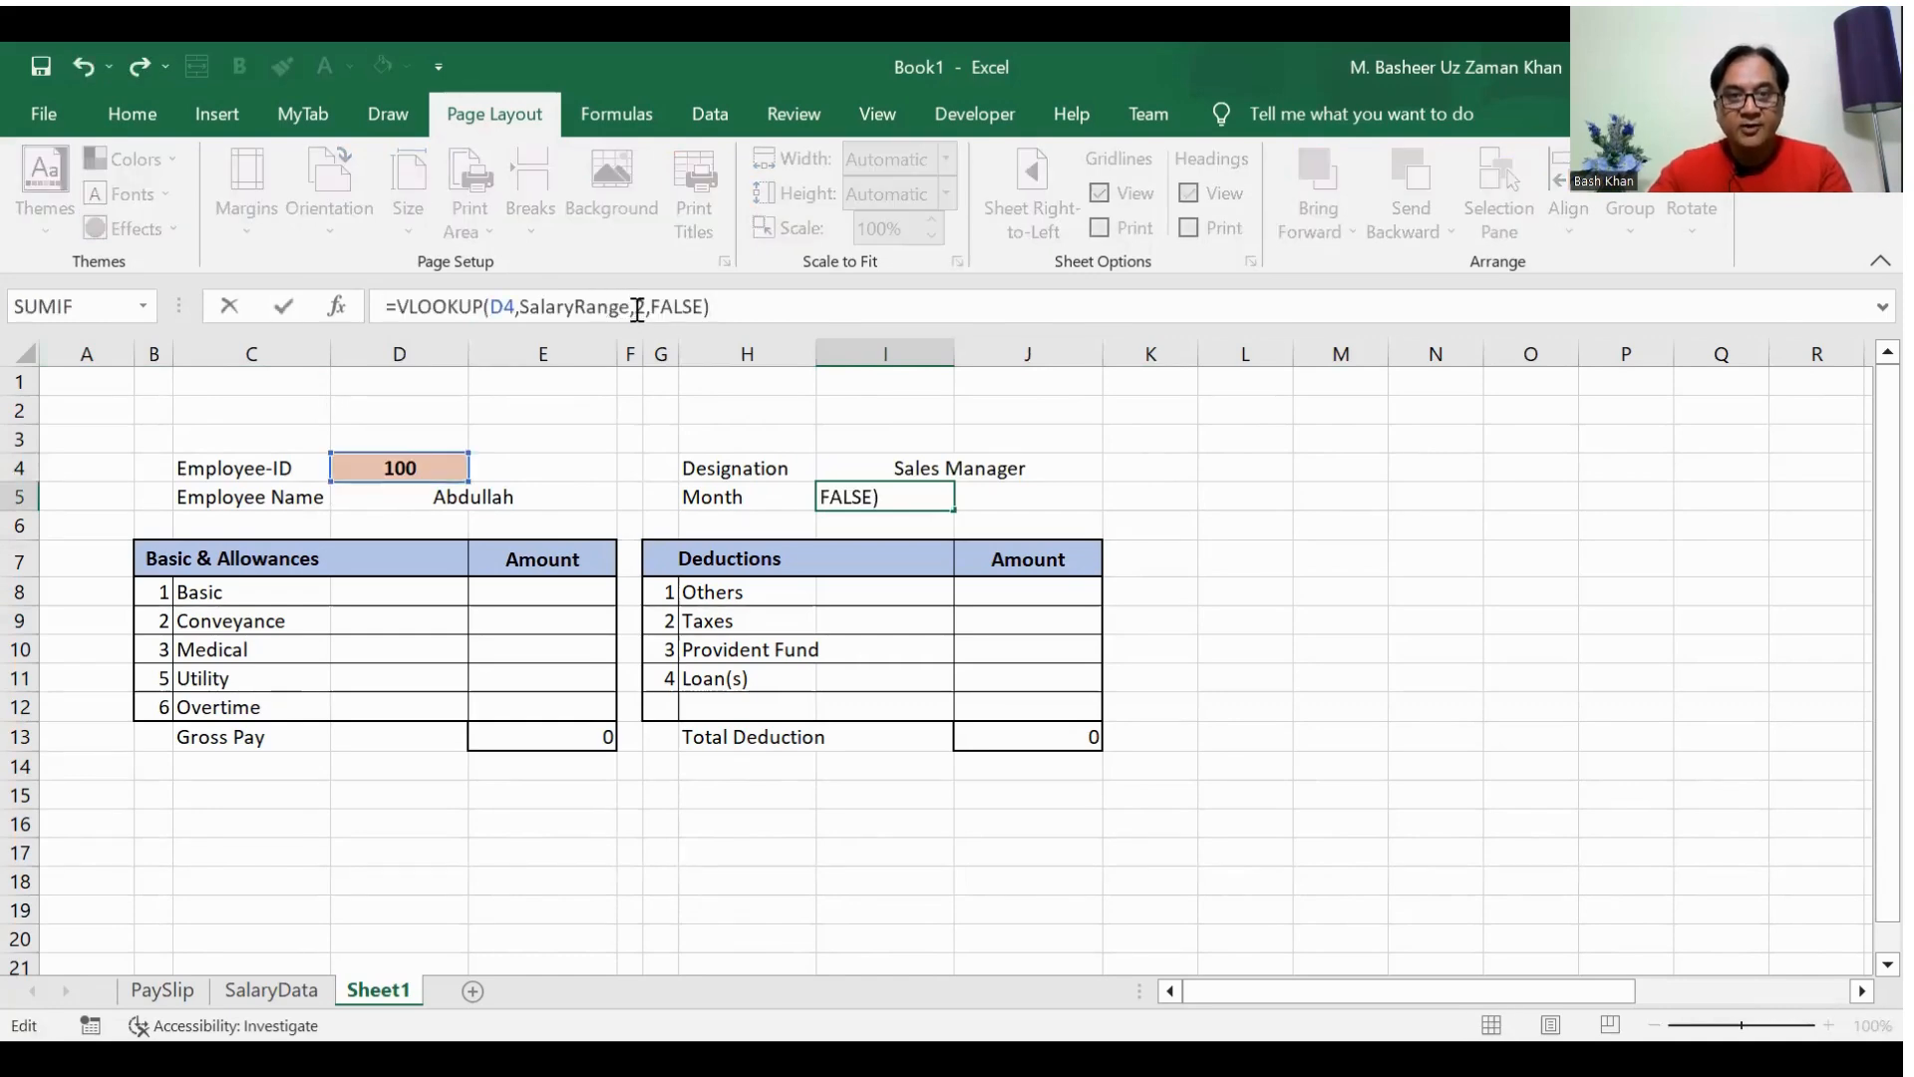
pyautogui.click(637, 306)
pyautogui.press('BackSpace')
pyautogui.write('4')
pyautogui.press('Return')
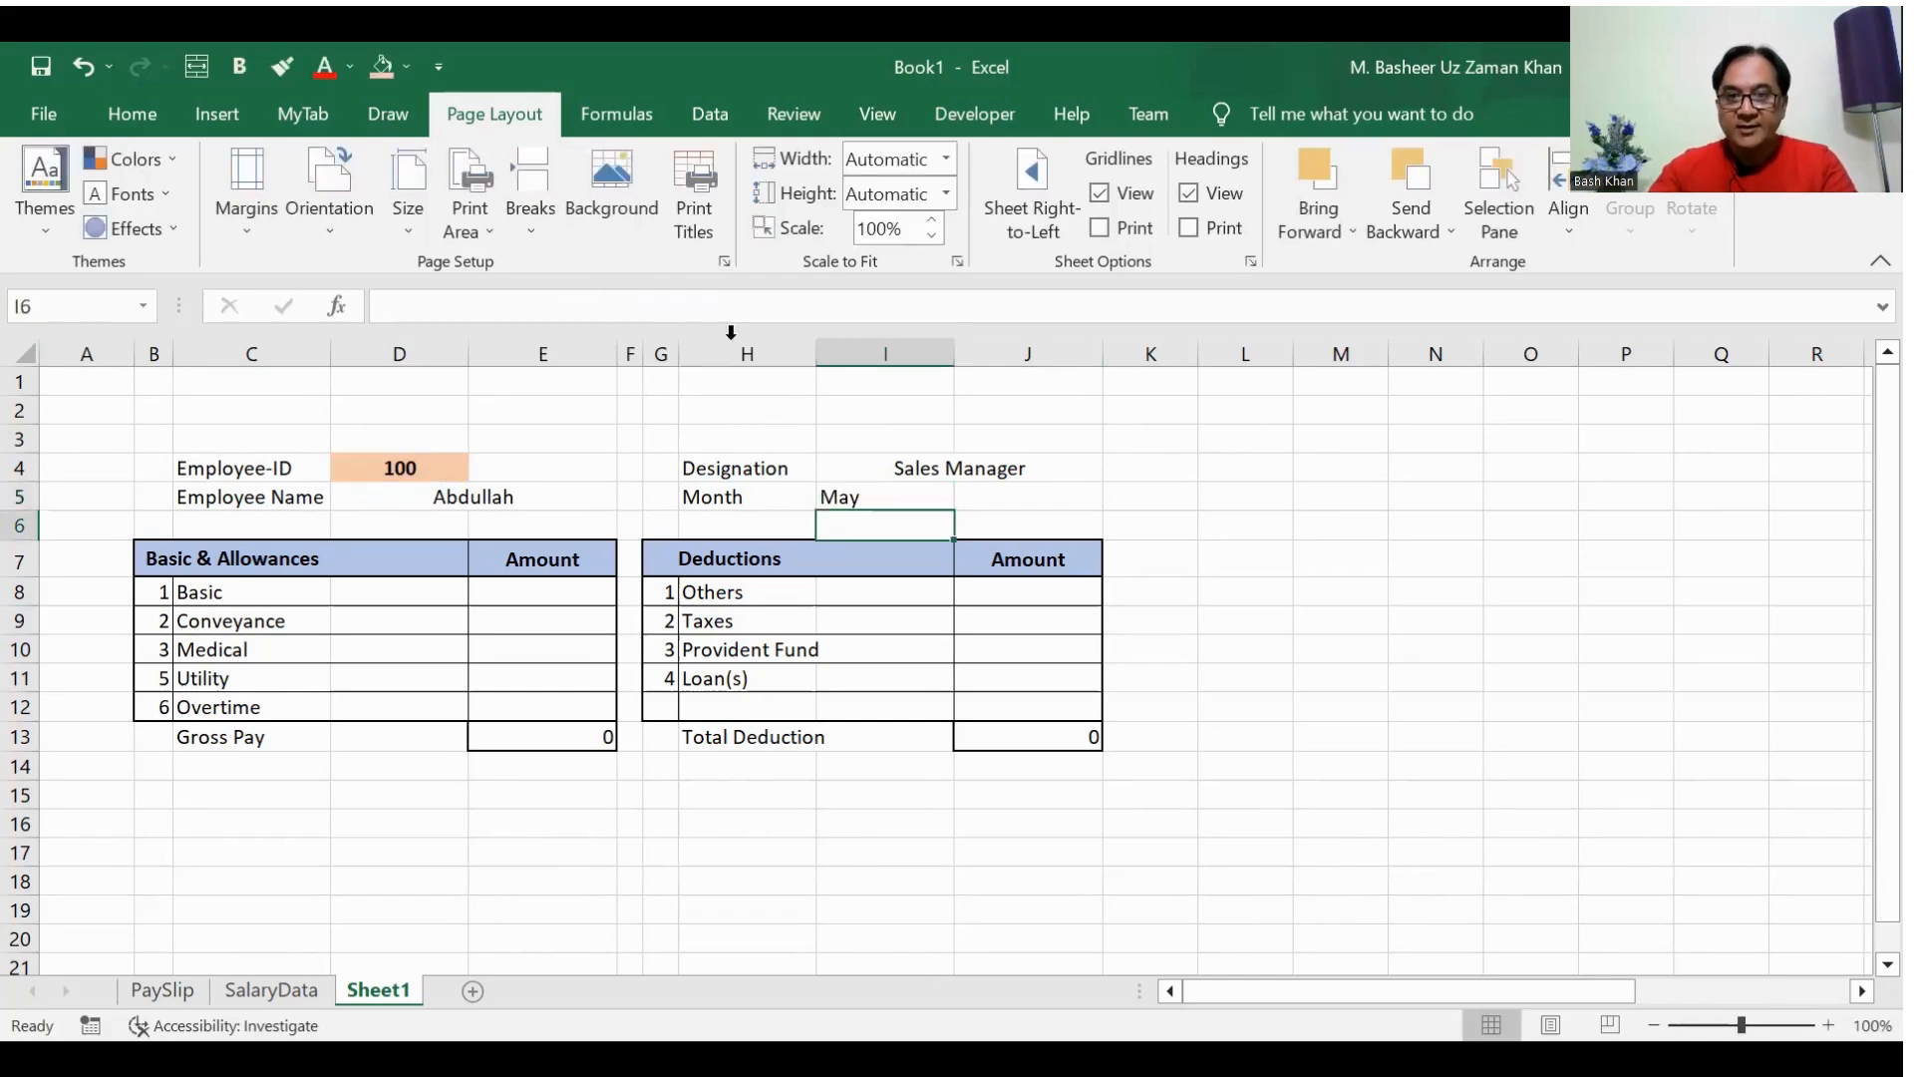
# Step: Paste the copied VLOOKUP formula into J5 with its column index set to 5 to fetch the year
pyautogui.click(1021, 499)
pyautogui.click(519, 313)
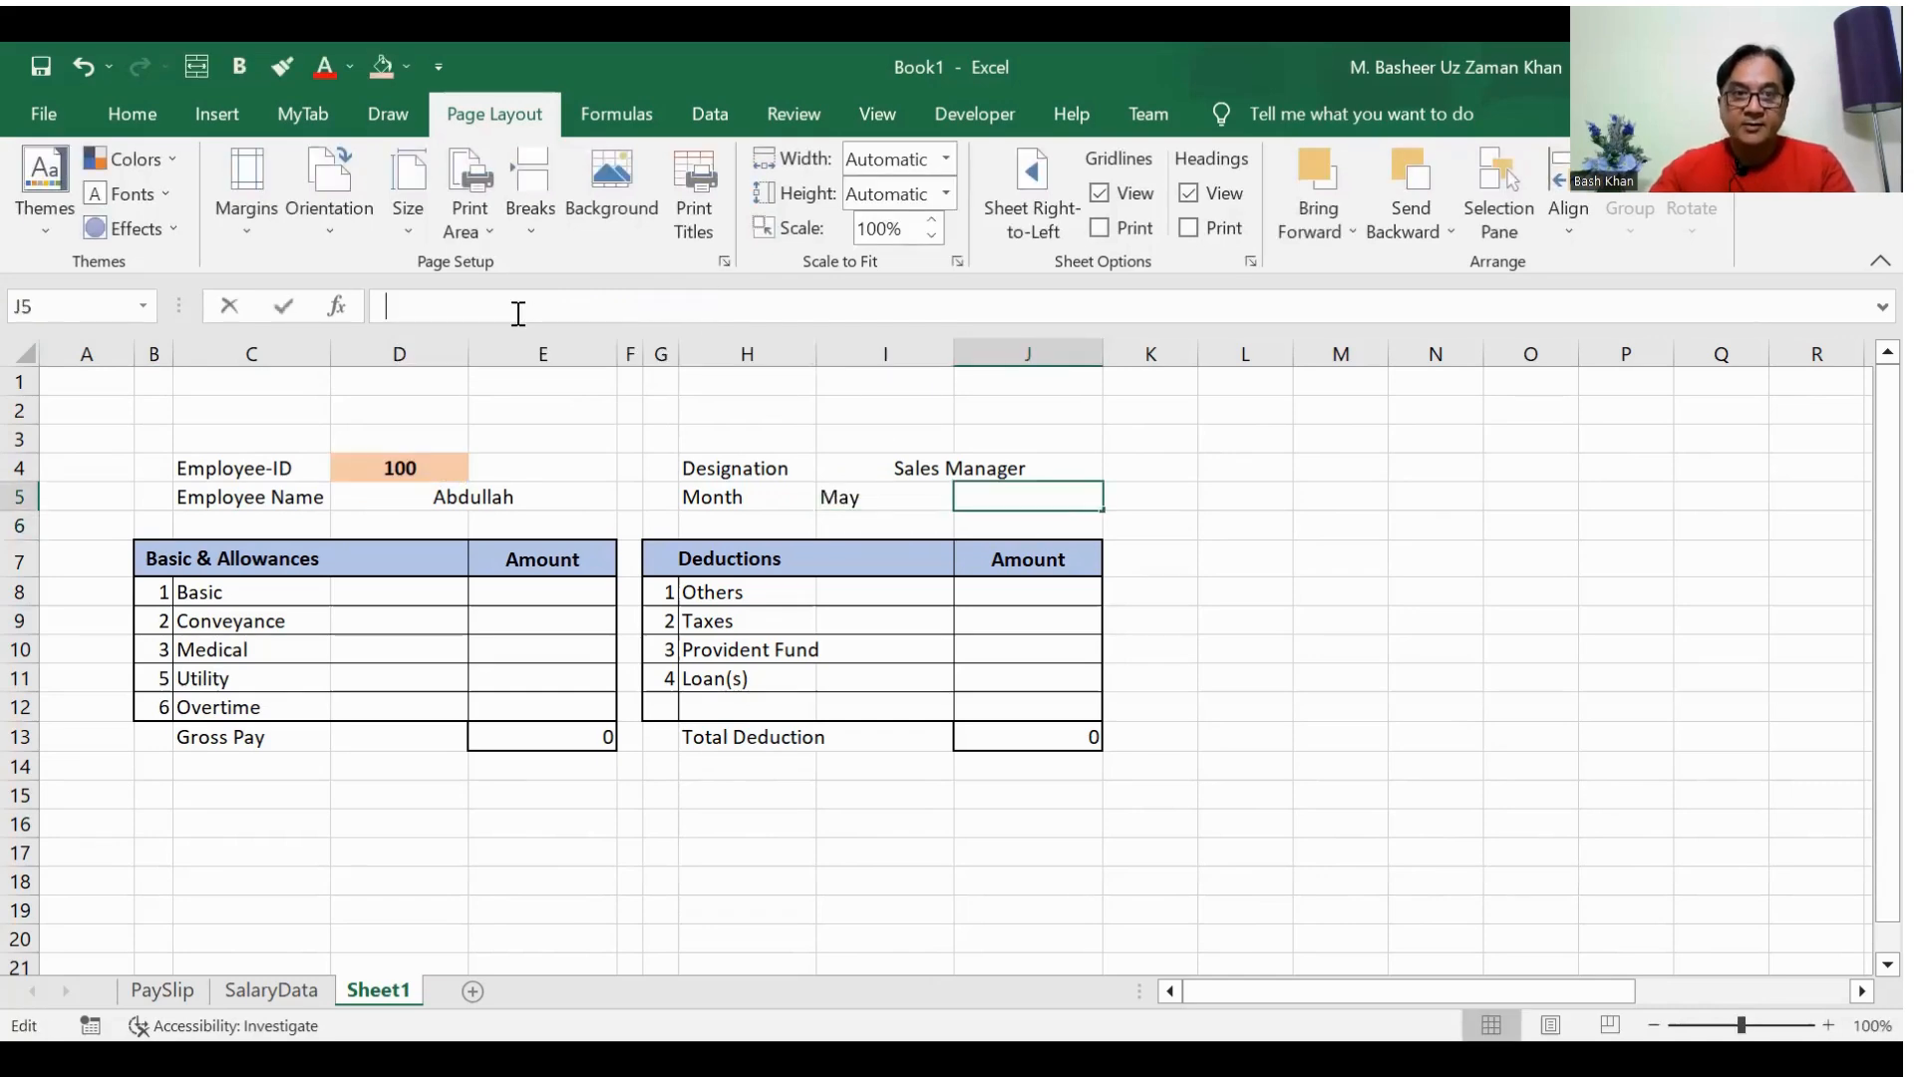
pyautogui.hotkey('ctrl', 'v')
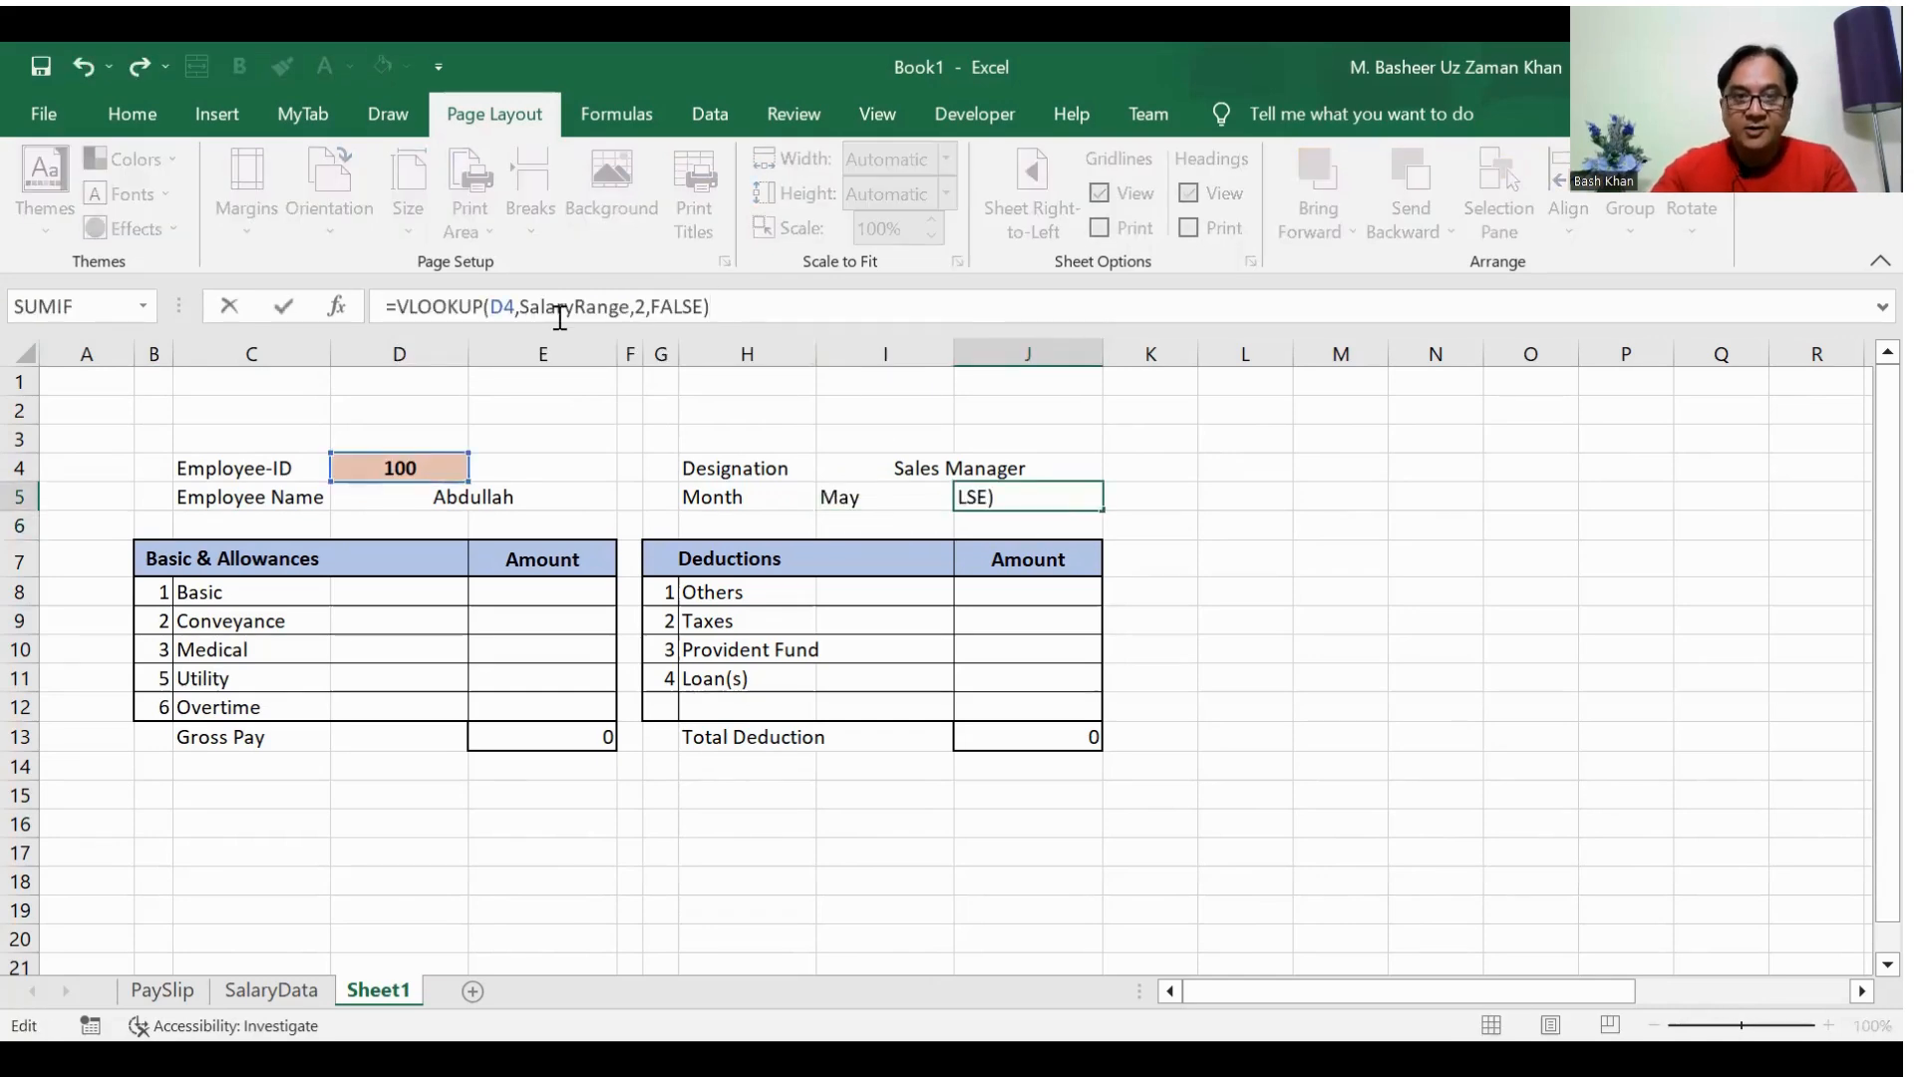
pyautogui.press('Left')
pyautogui.press('Left')
pyautogui.press('Left')
pyautogui.press('Left')
pyautogui.press('Left')
pyautogui.press('Left')
pyautogui.press('BackSpace')
pyautogui.write('5')
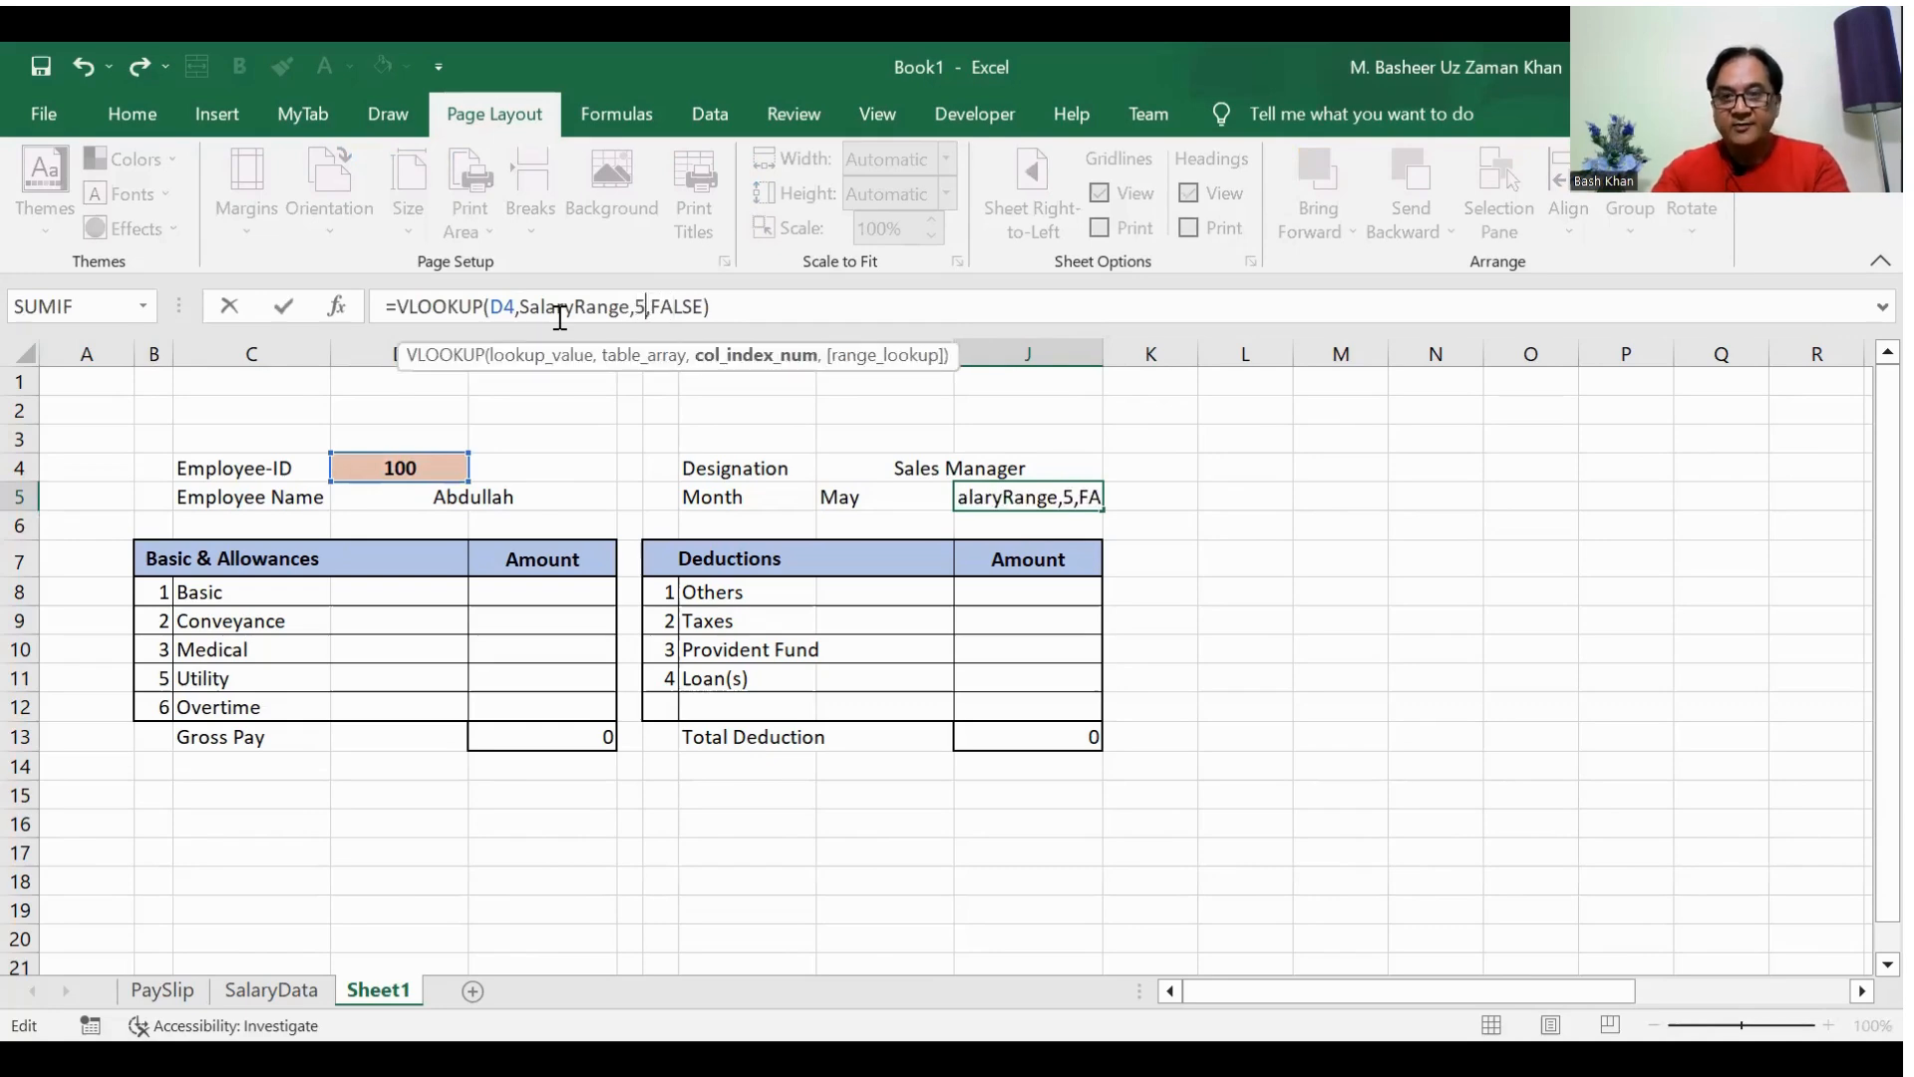
pyautogui.press('Return')
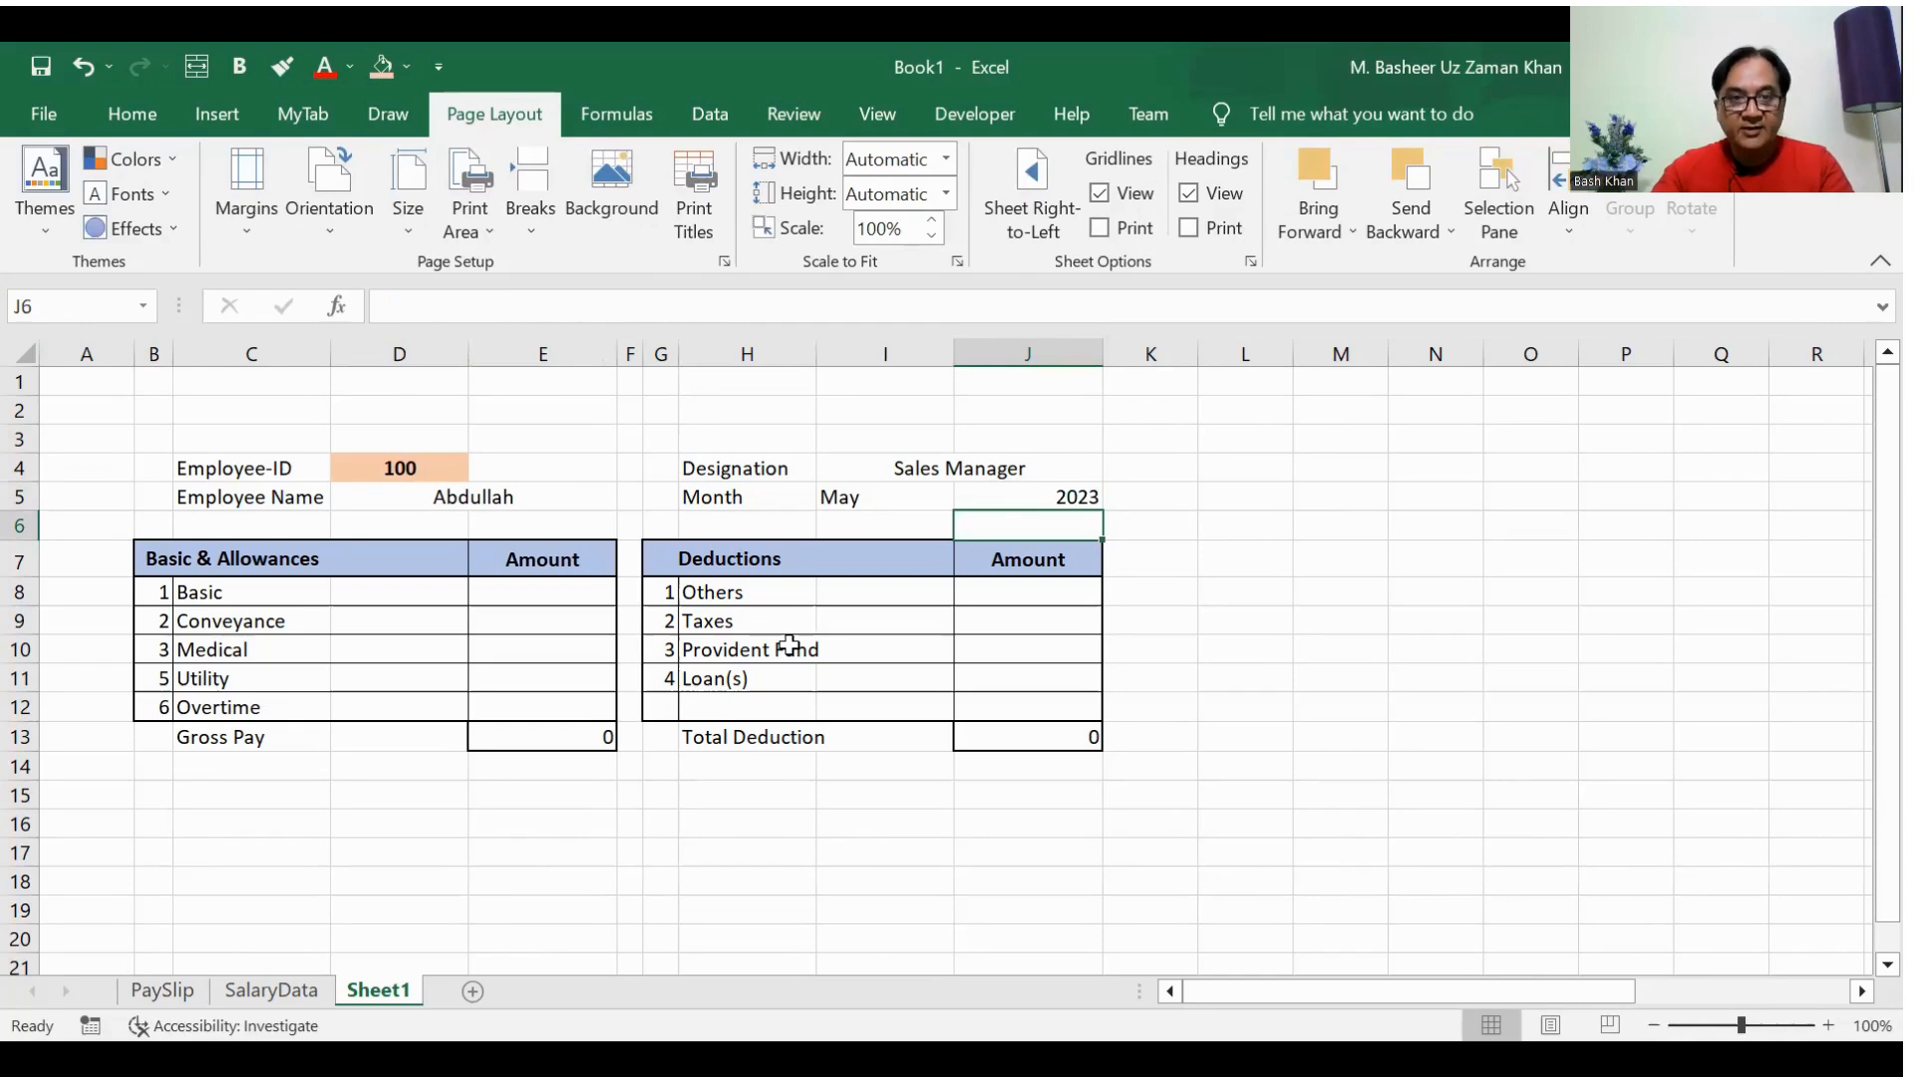
# Step: Make the looked-up employee name in the merged cell D5:E5 bold
pyautogui.click(494, 501)
pyautogui.click(140, 108)
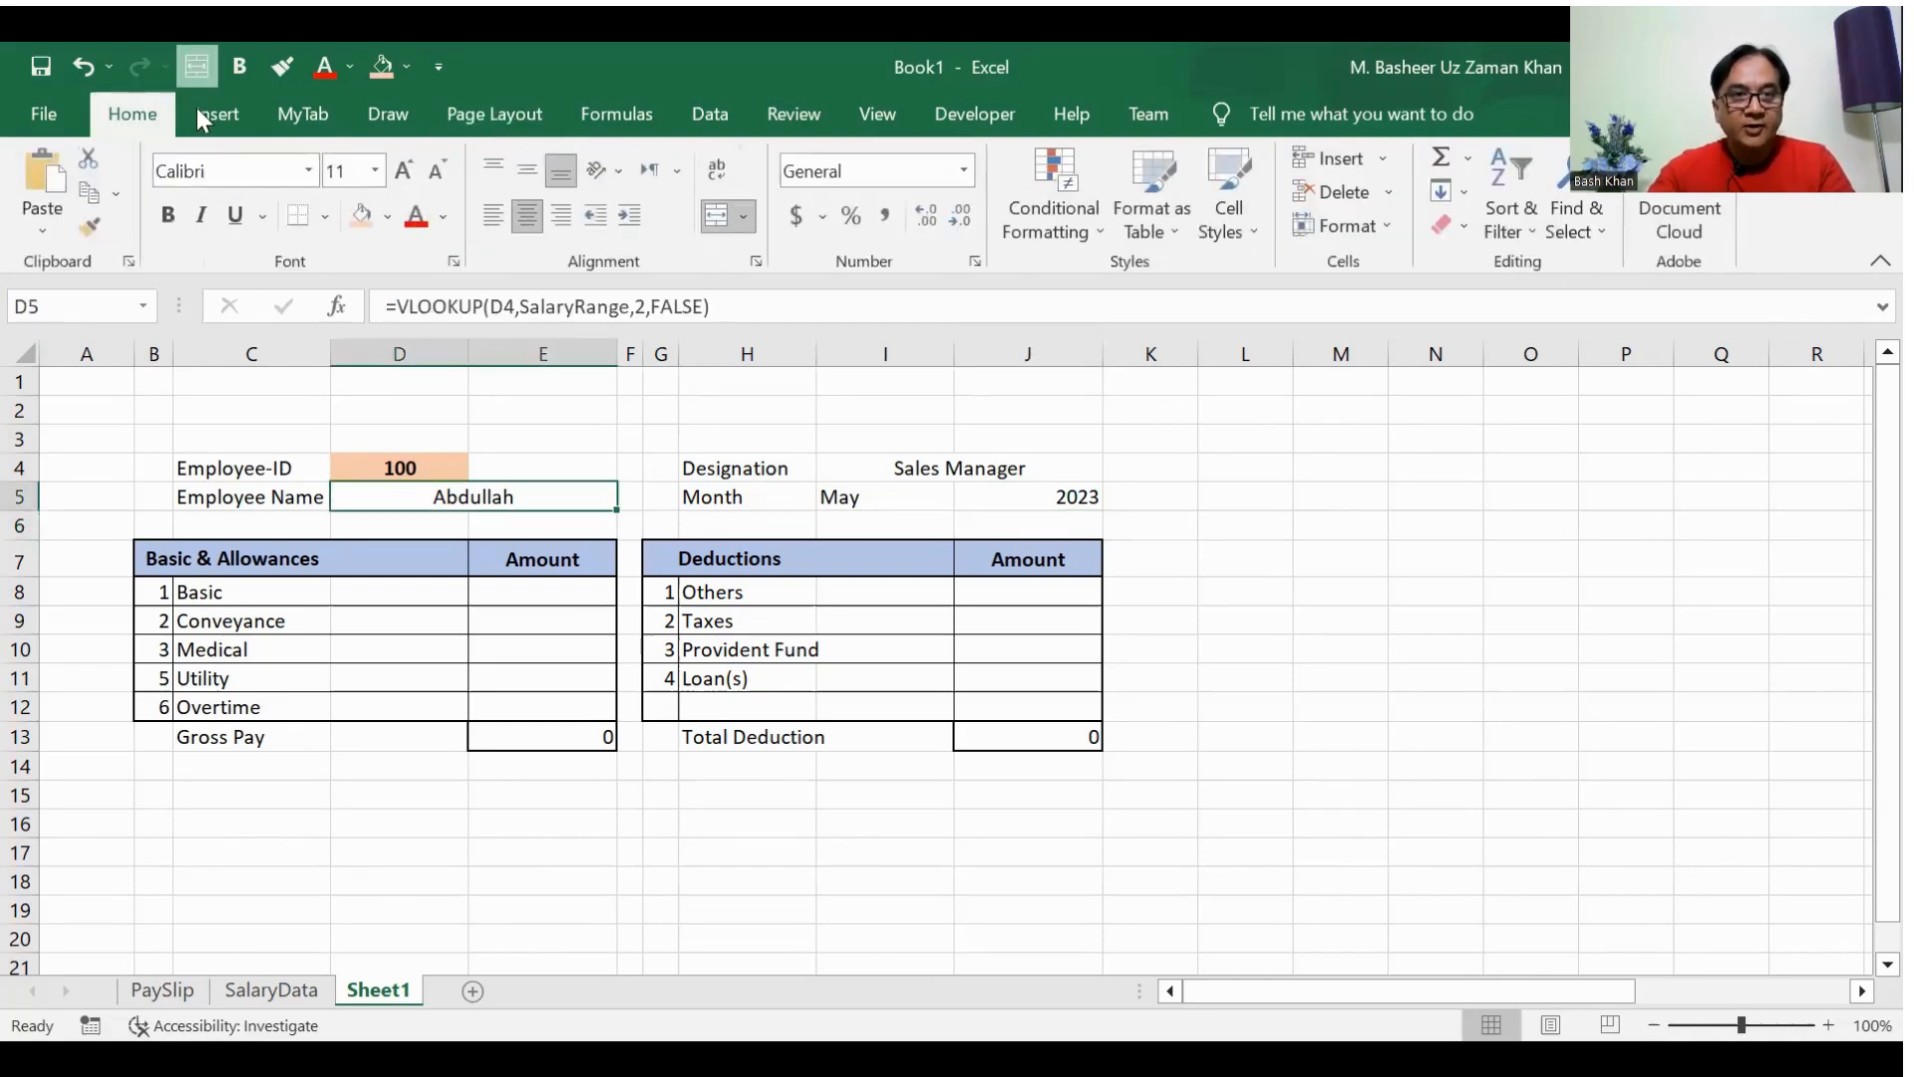
pyautogui.click(168, 216)
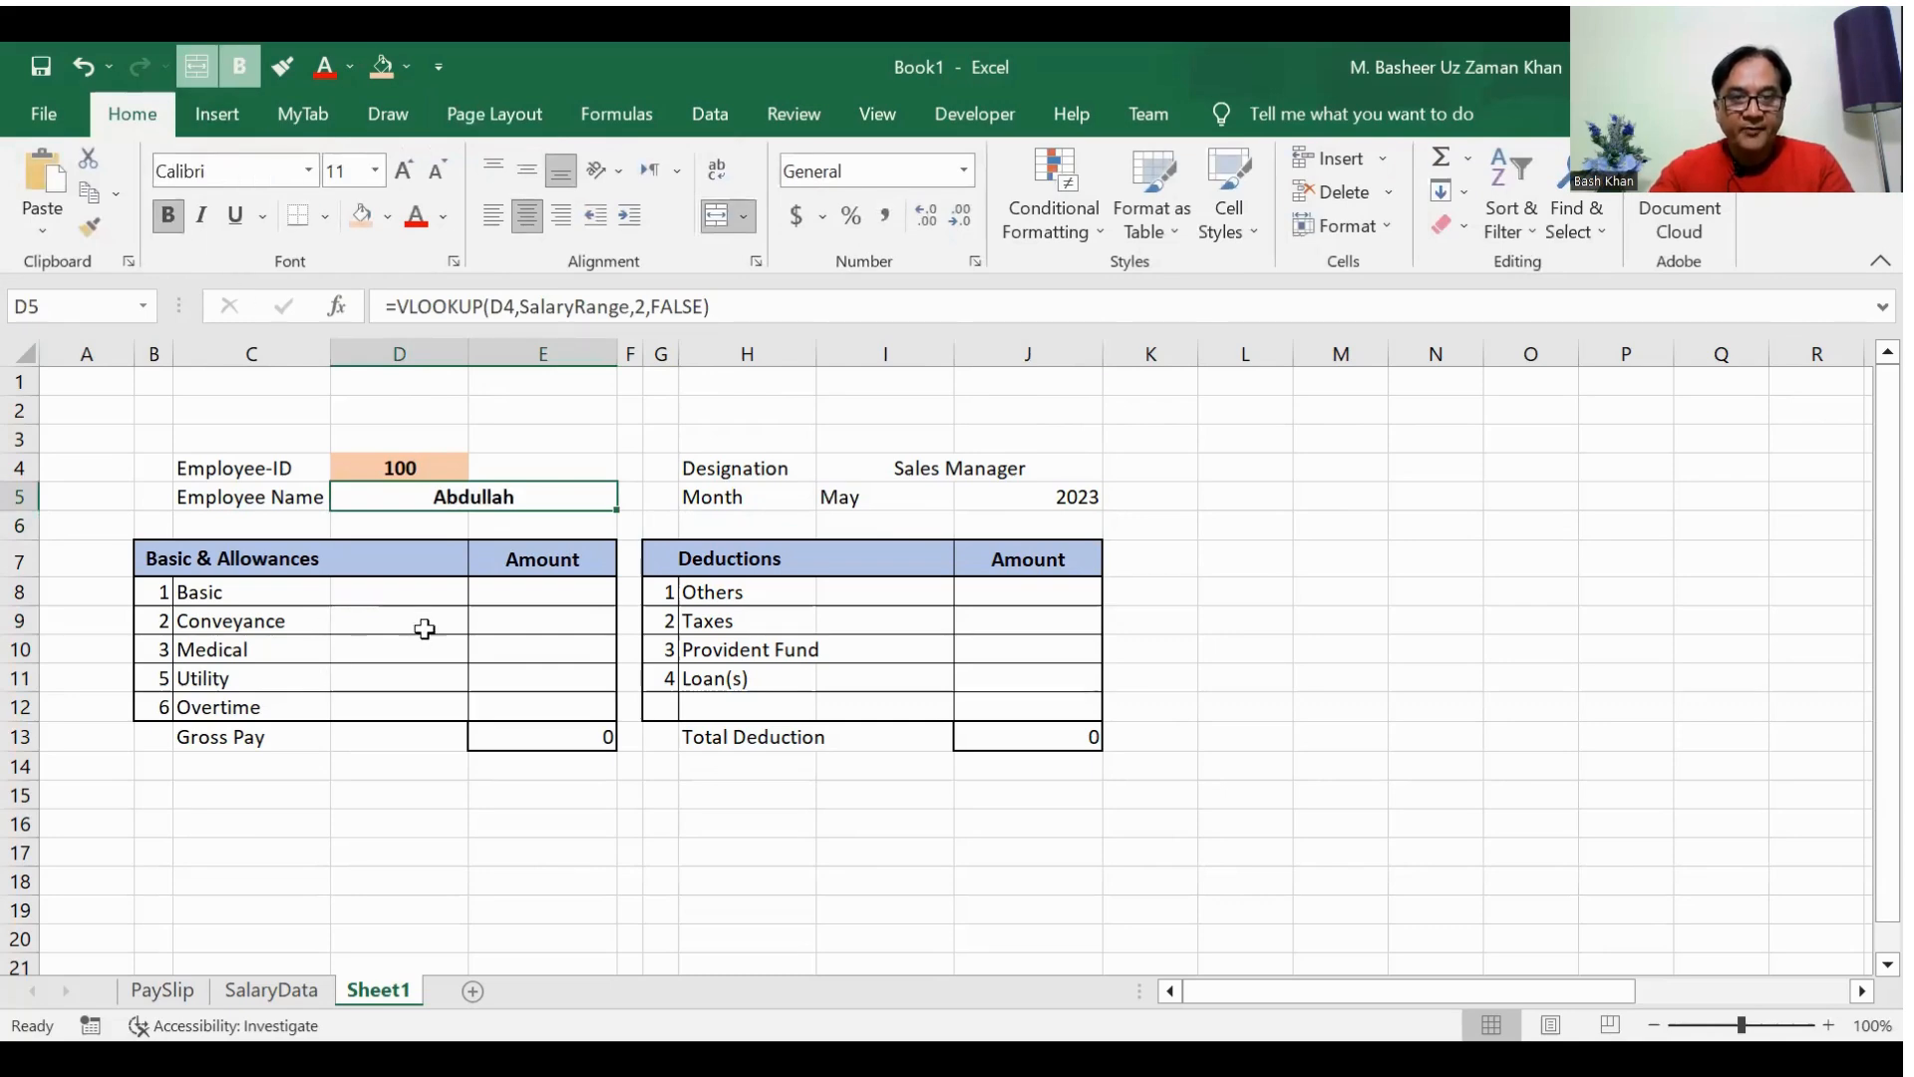
# Step: Paste the copied VLOOKUP formula into E8 for the Basic amount with its column index set to 6
pyautogui.click(535, 597)
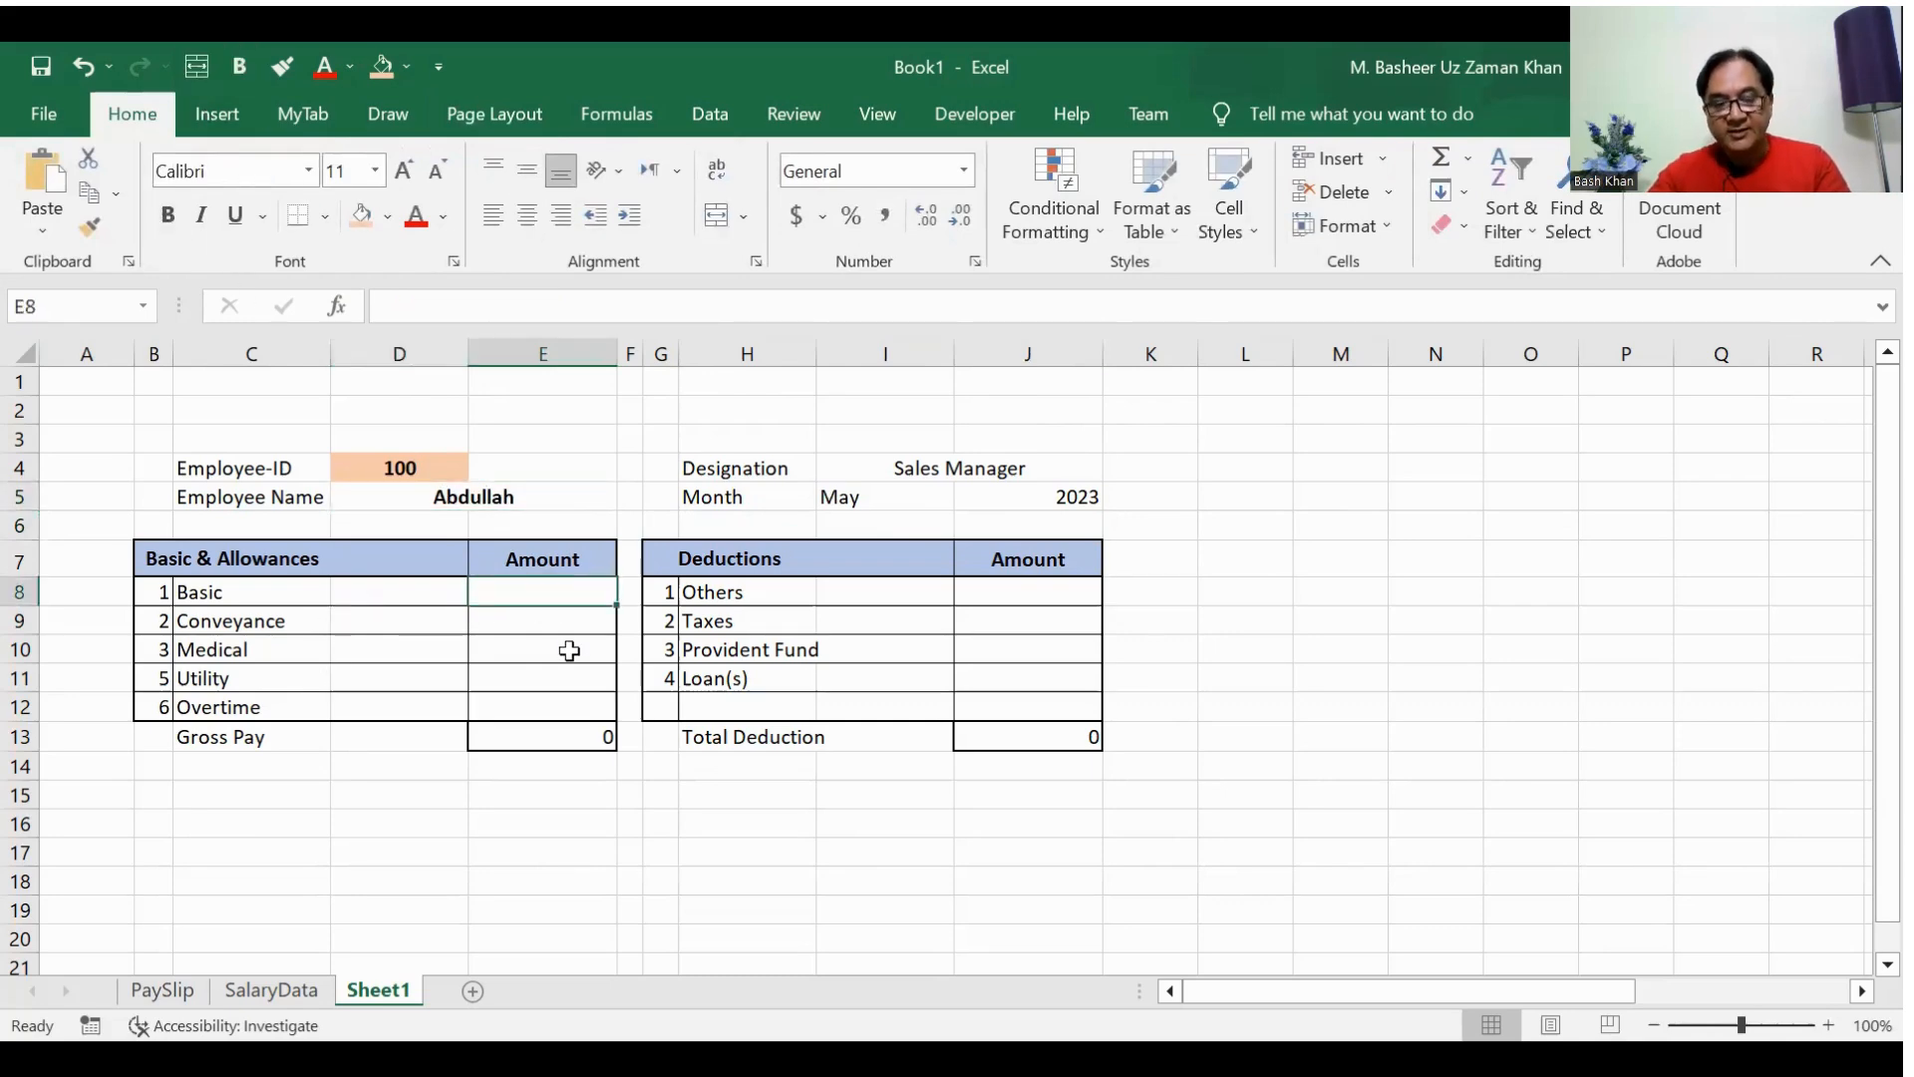
pyautogui.click(561, 299)
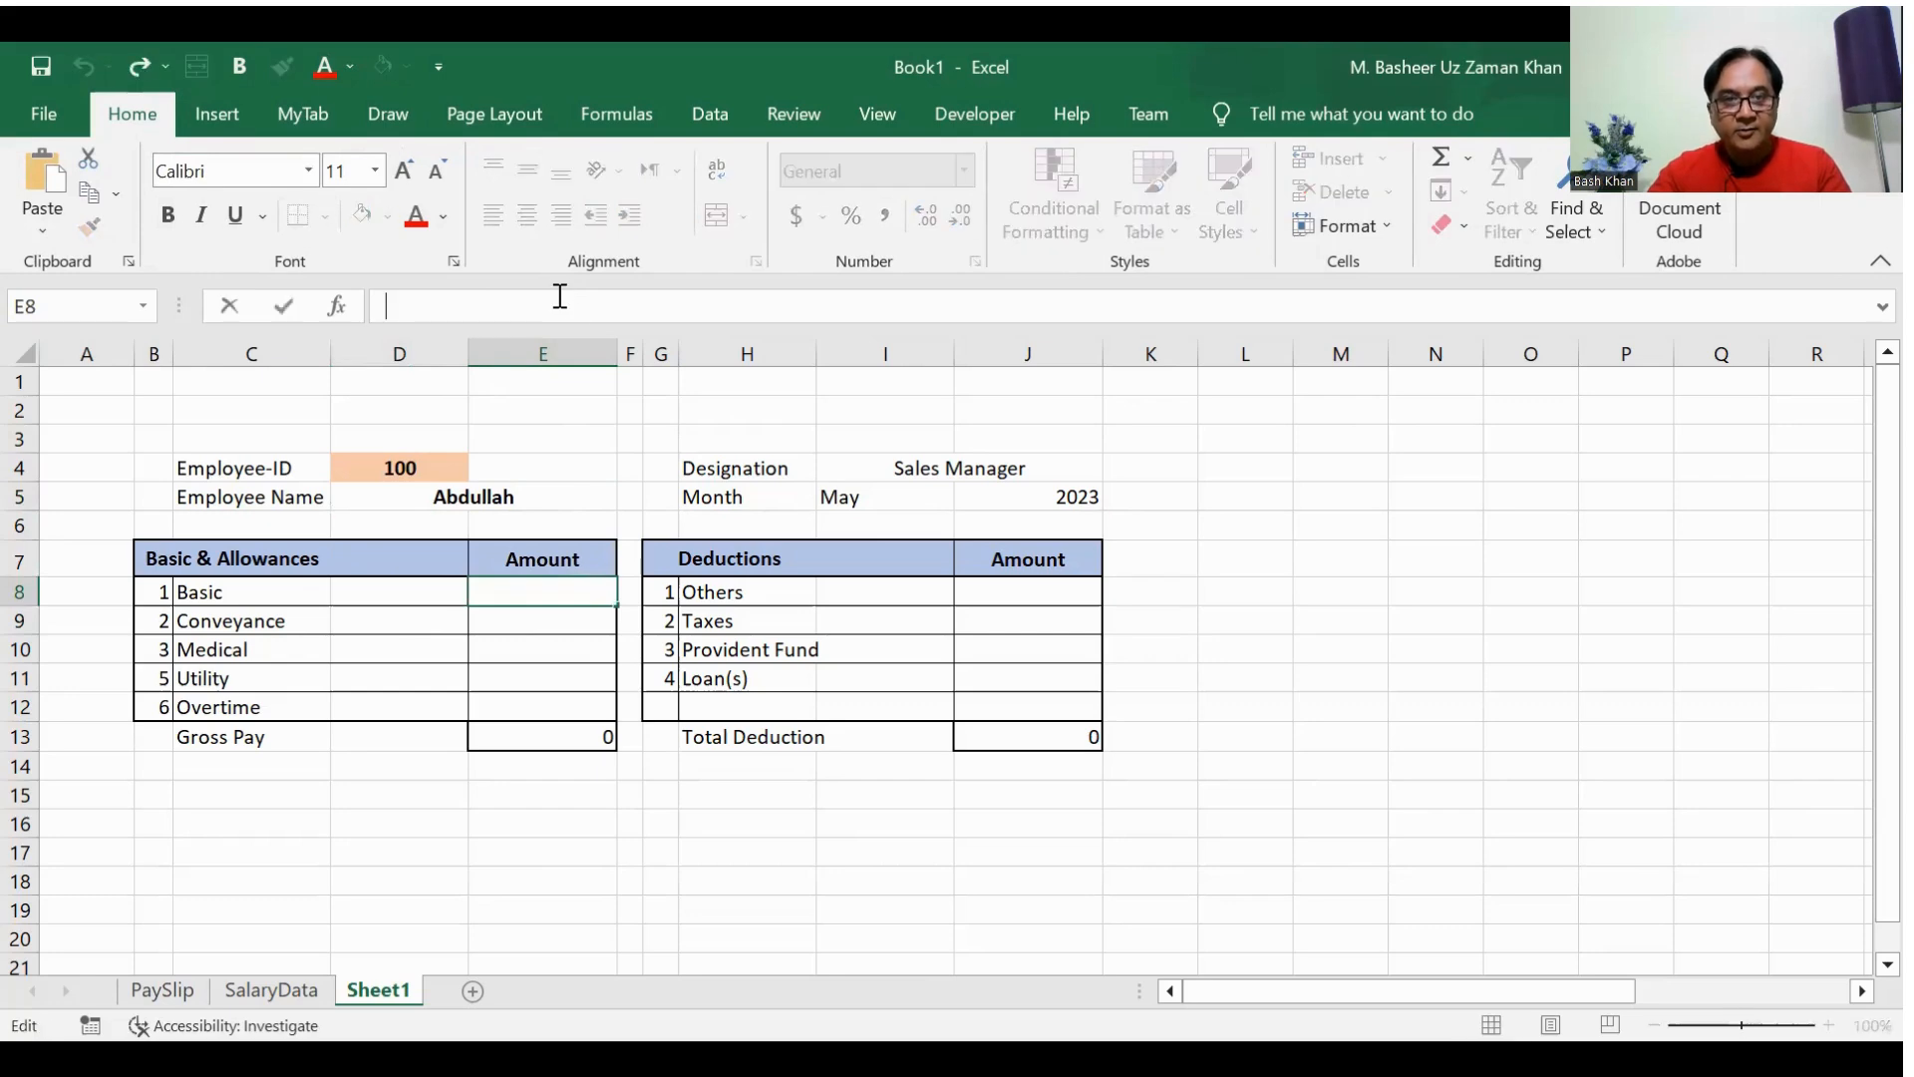
pyautogui.write('=VLOOKUP(D4,SalaryRange,2,FALSE)')
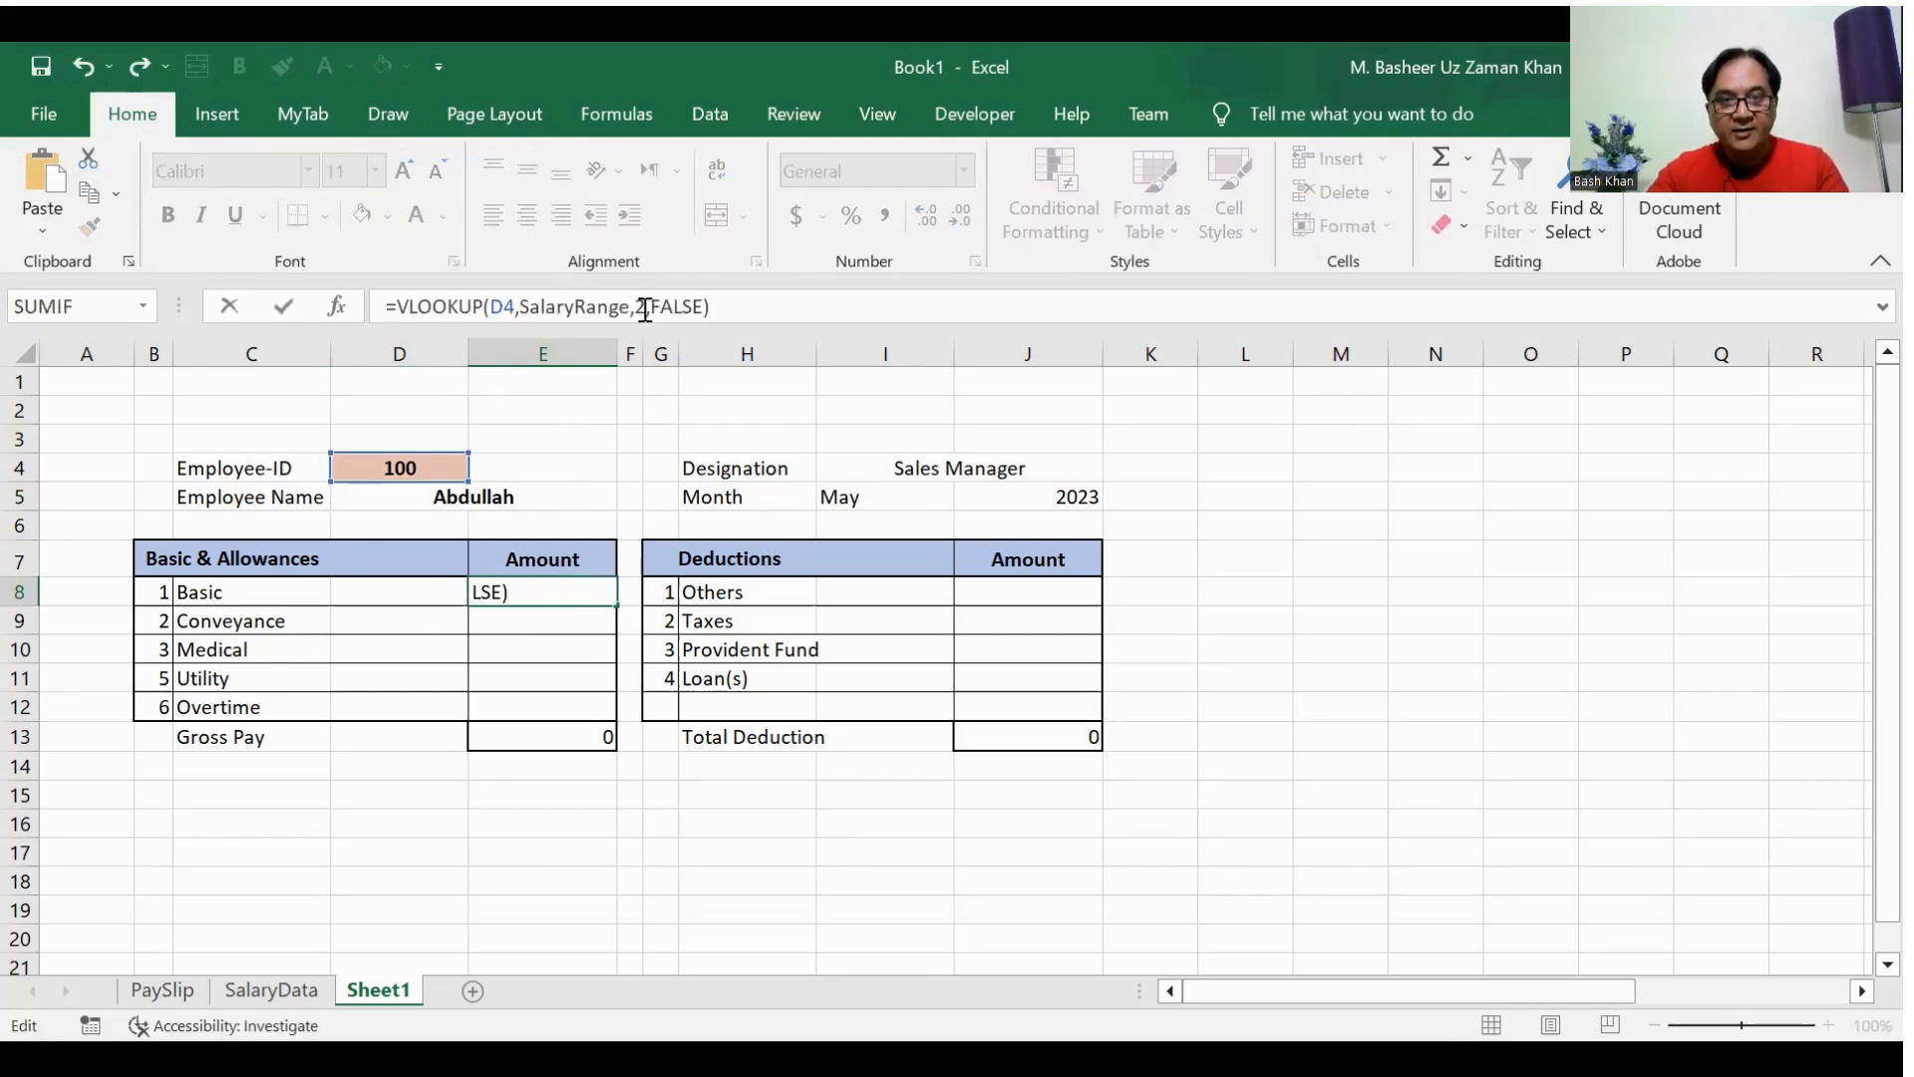
pyautogui.click(643, 307)
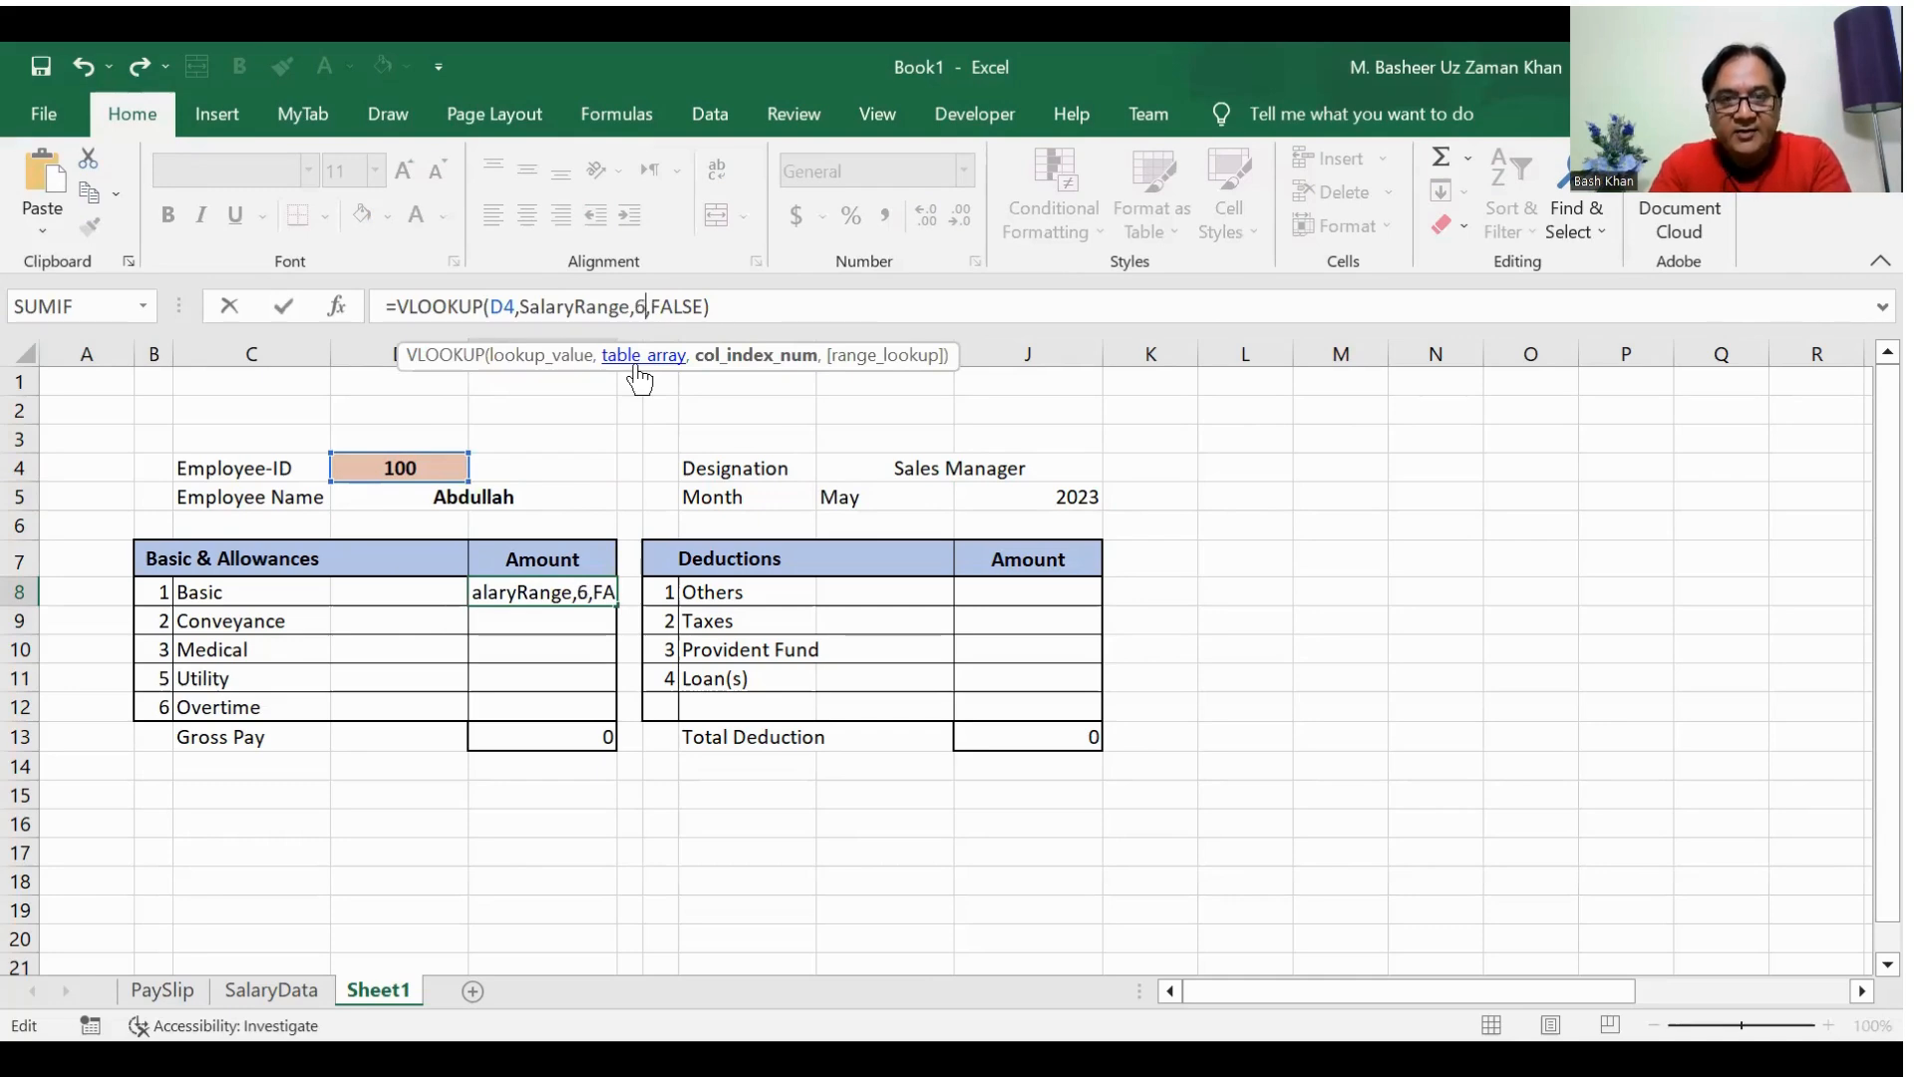
pyautogui.press('Return')
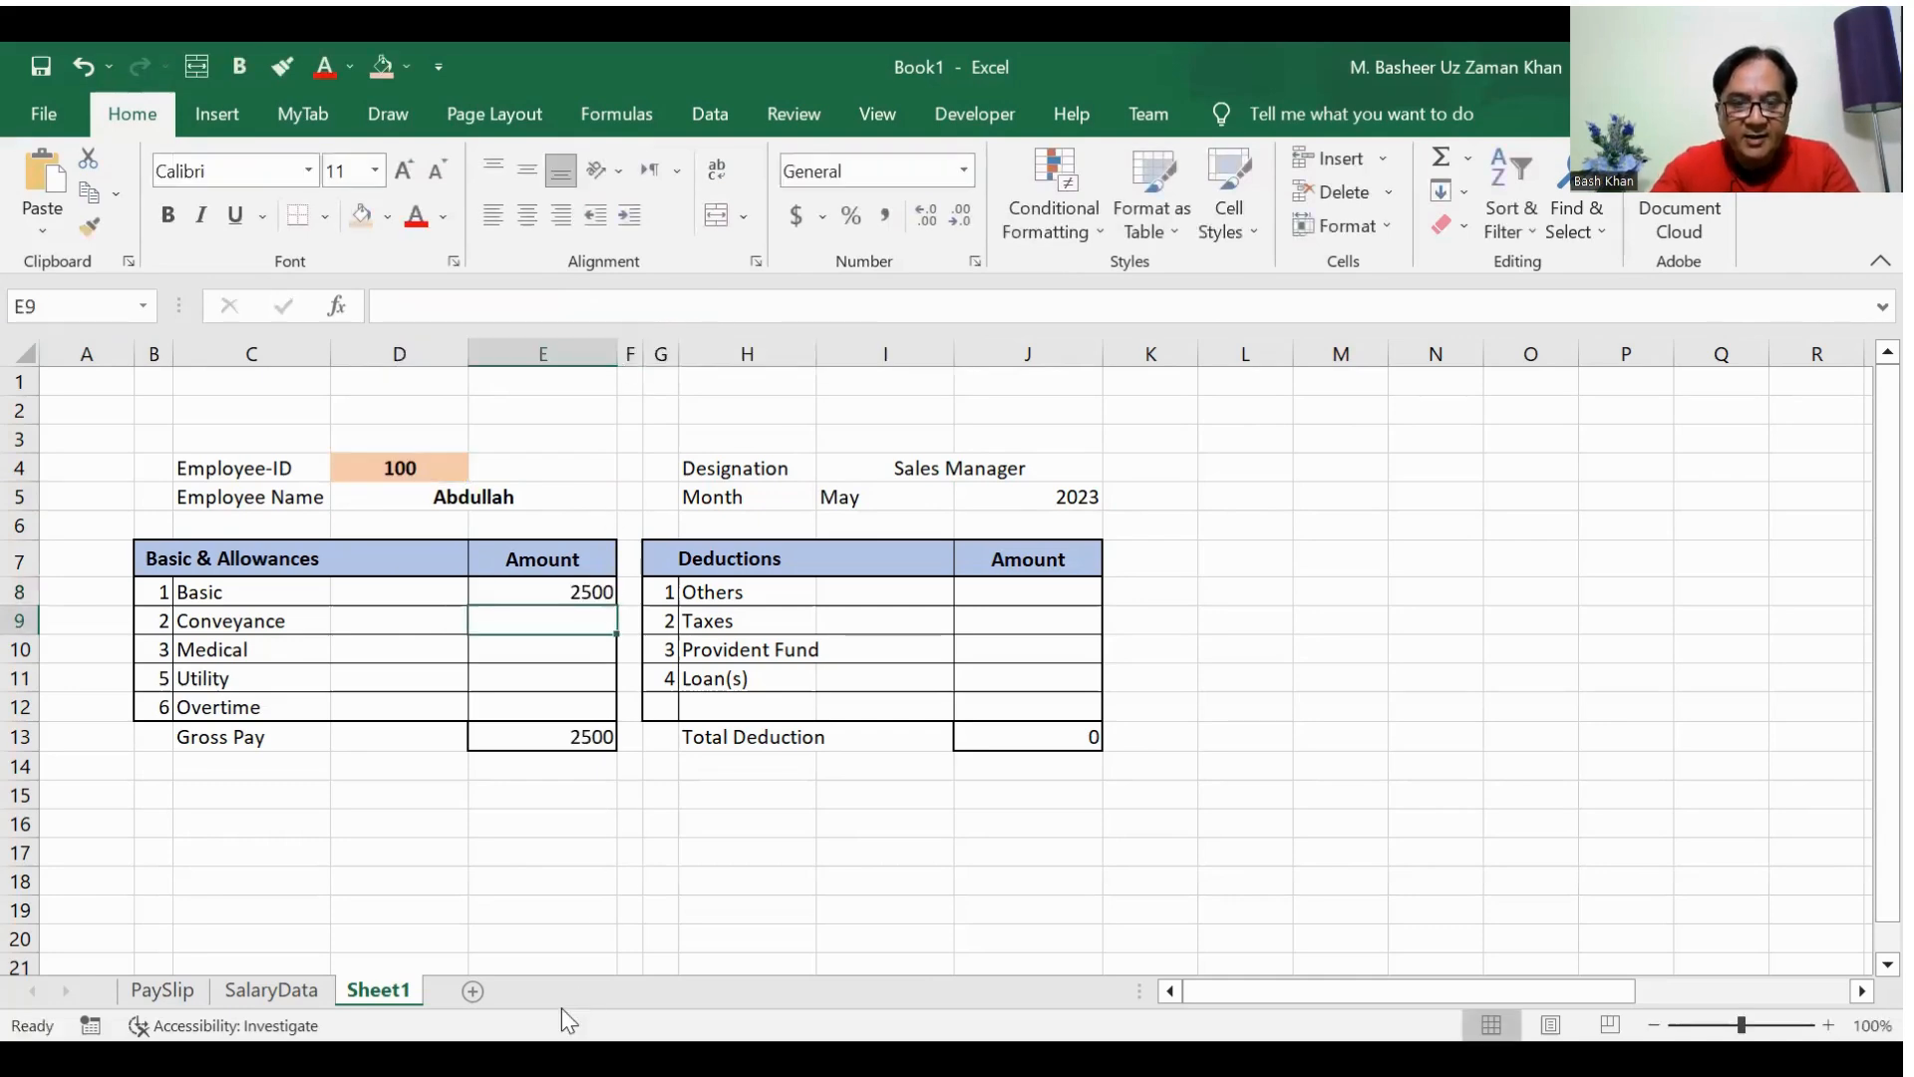
# Step: Paste the copied VLOOKUP formula into E9 for the Conveyance amount with its column index set to 7
pyautogui.click(307, 992)
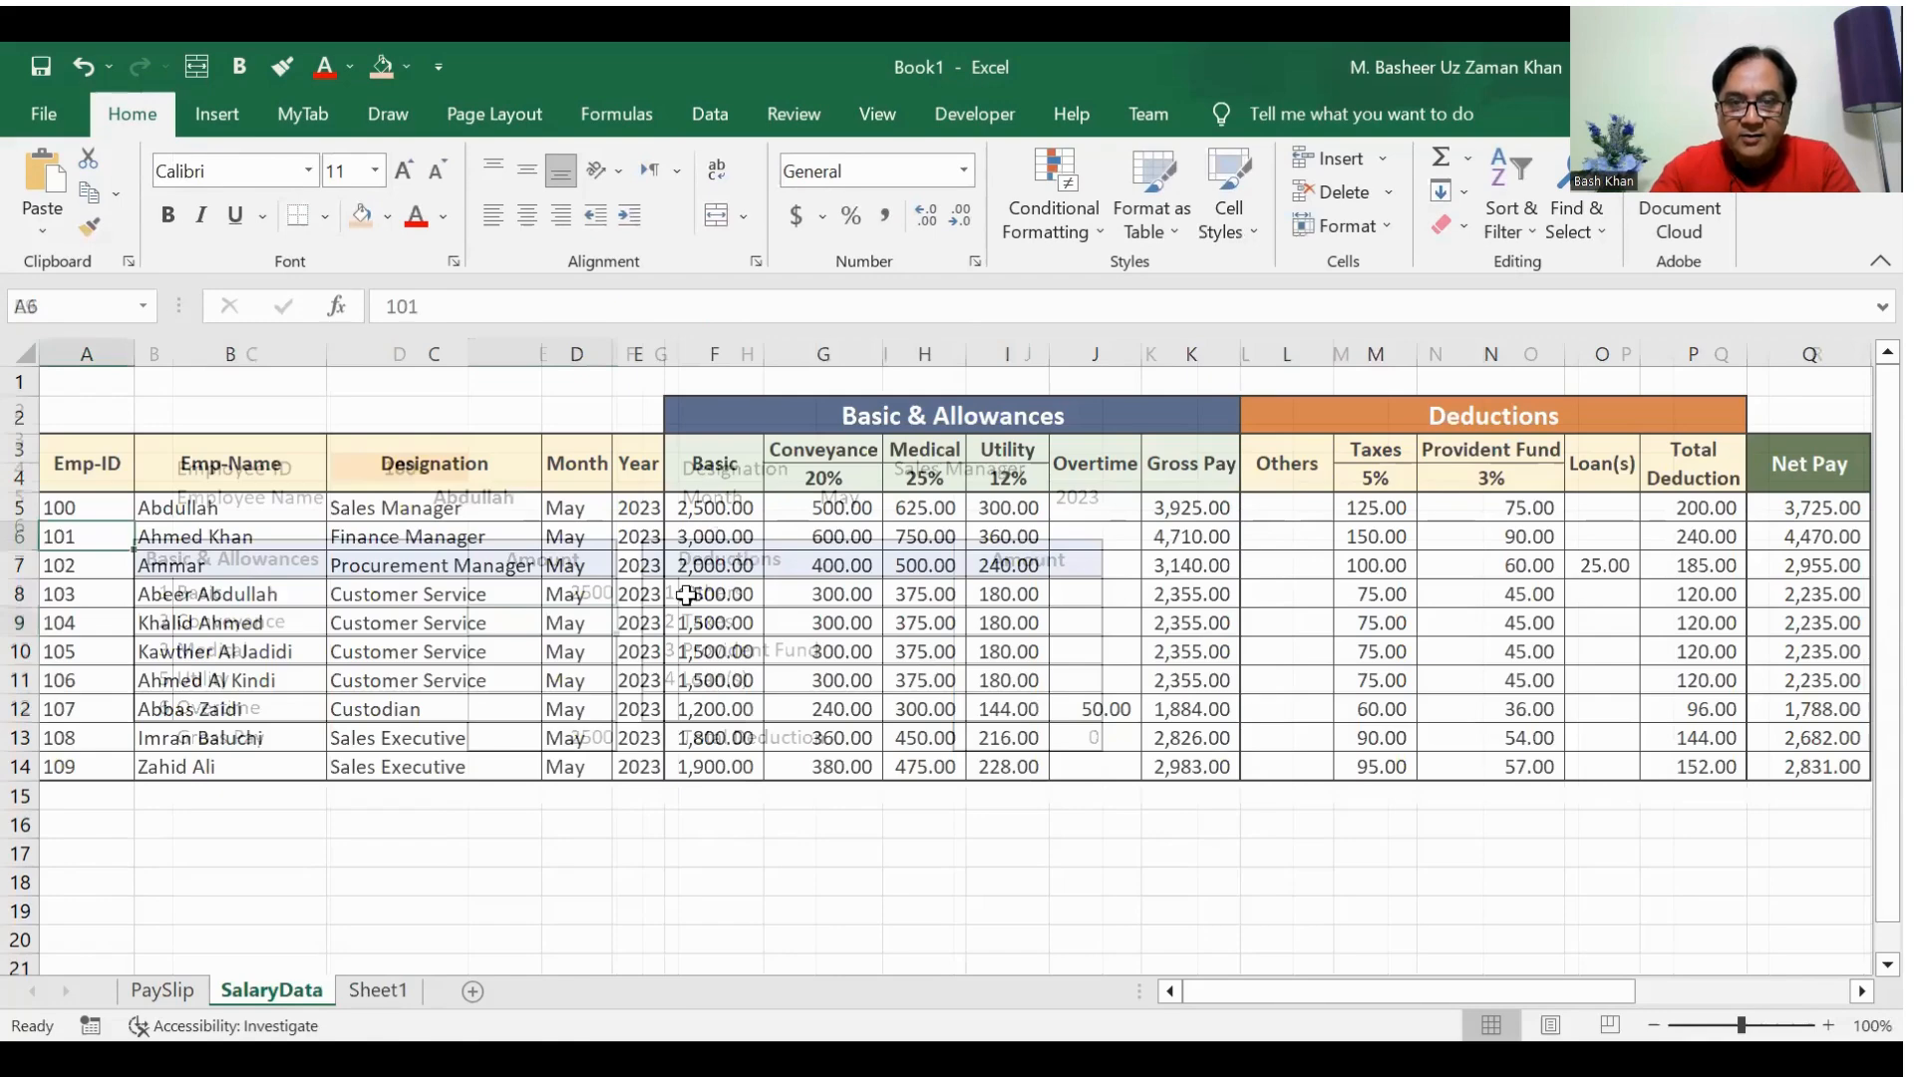
pyautogui.click(378, 990)
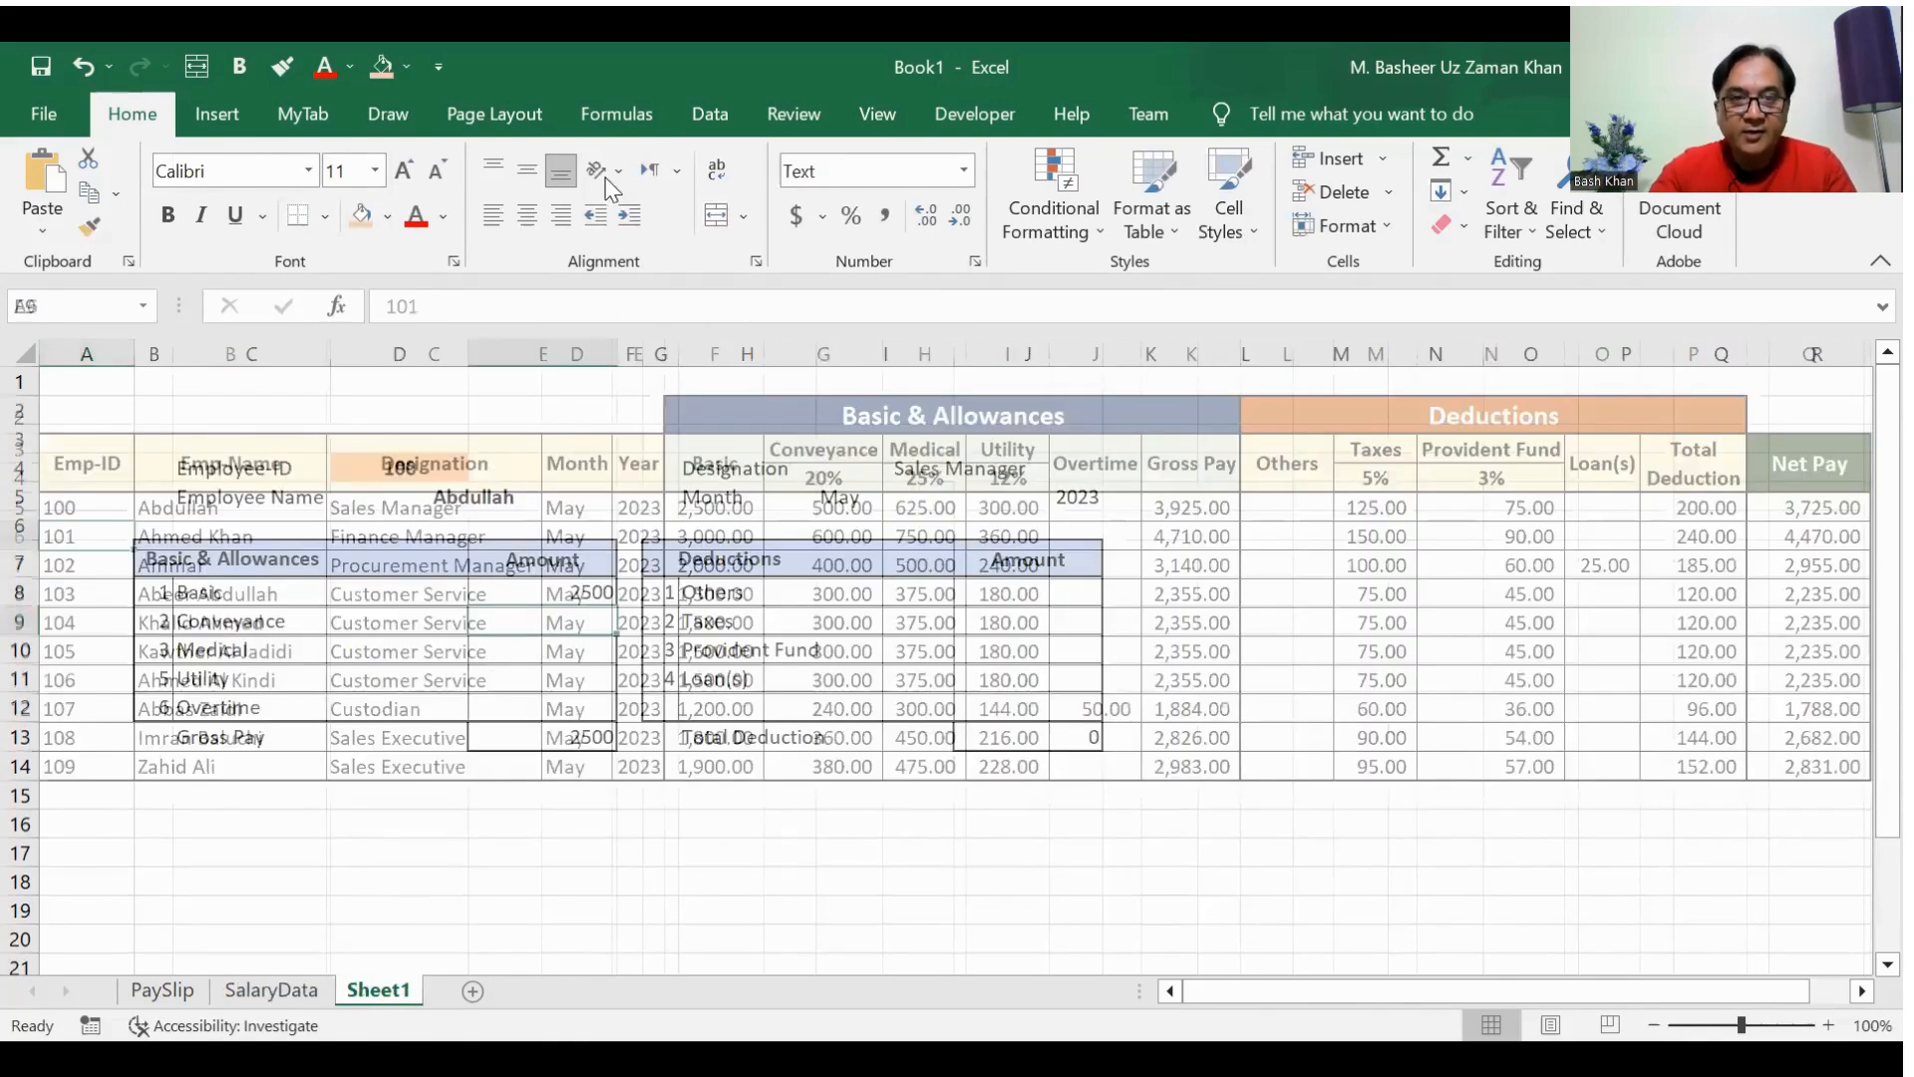
pyautogui.click(595, 304)
pyautogui.write('=VLOOKUP(D4,SalaryRange,2,FALSE)')
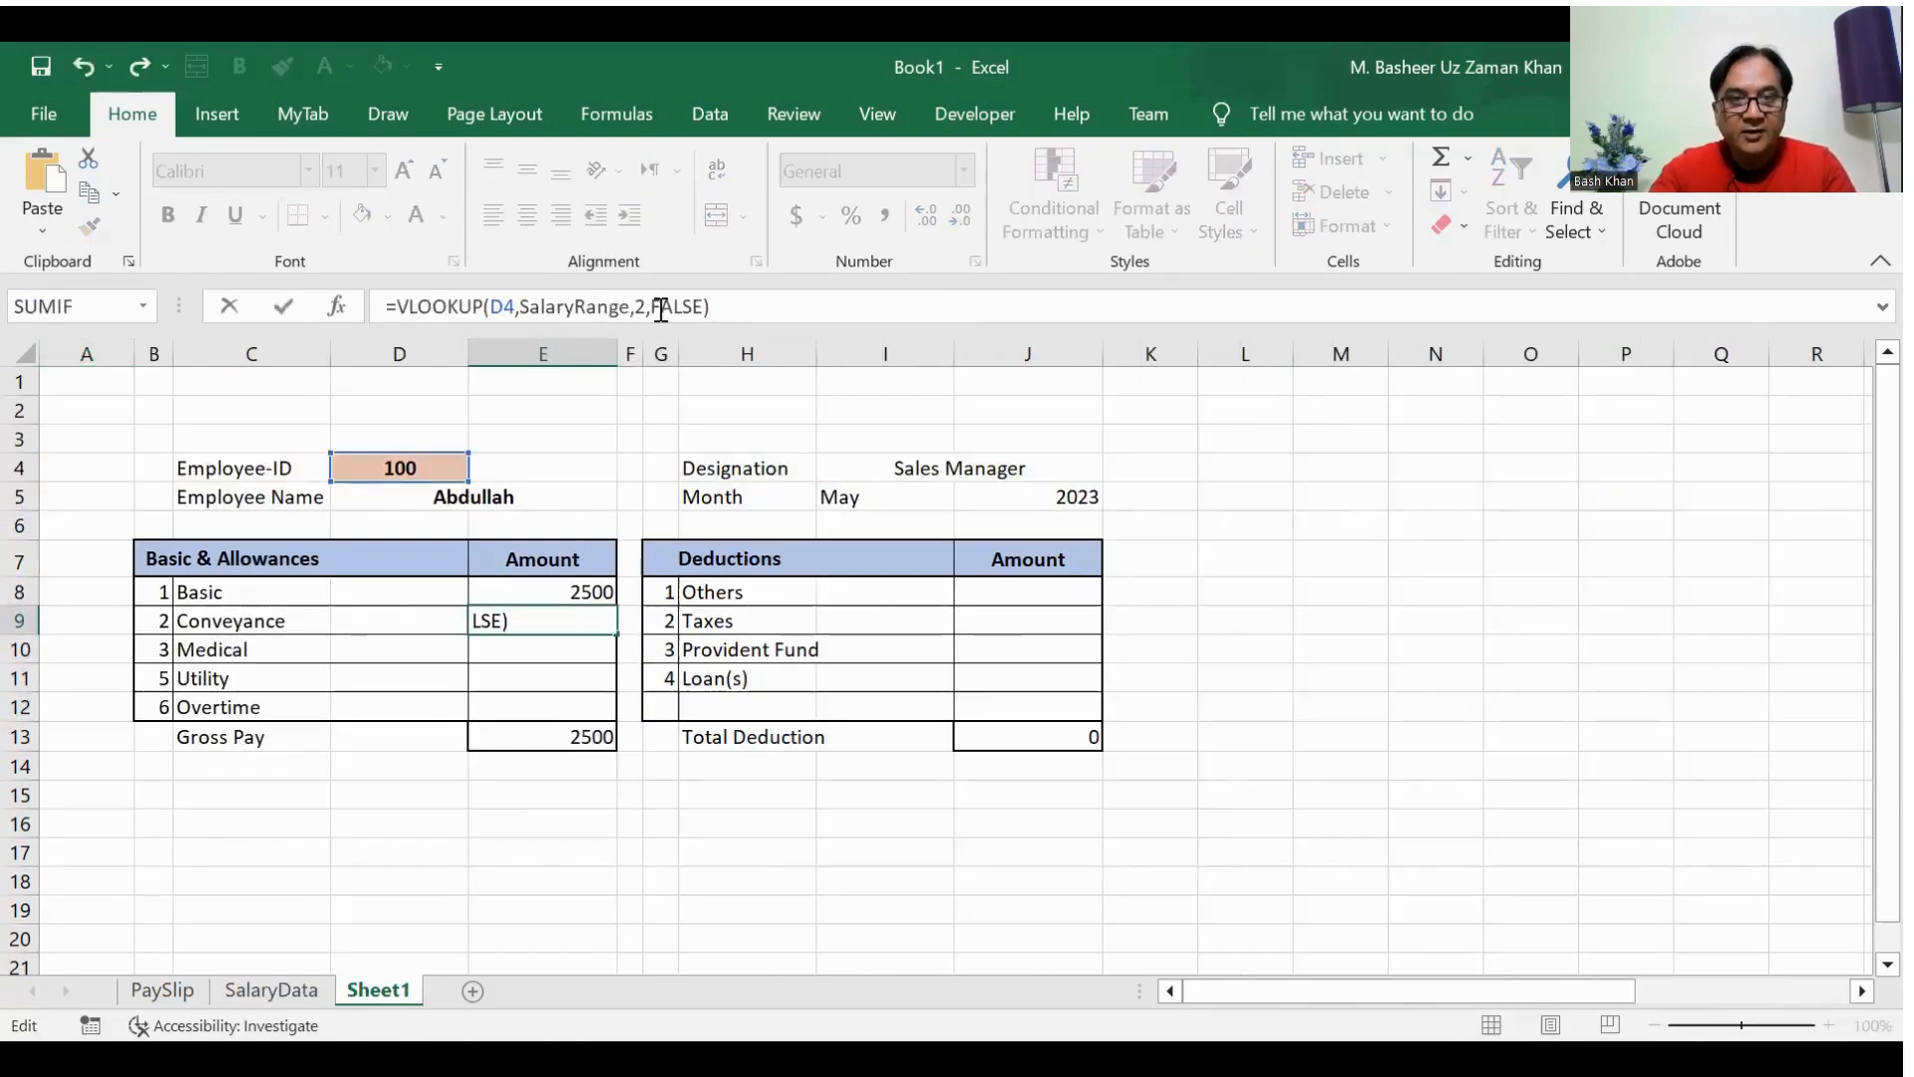
pyautogui.click(639, 306)
pyautogui.press('BackSpace')
pyautogui.write('7')
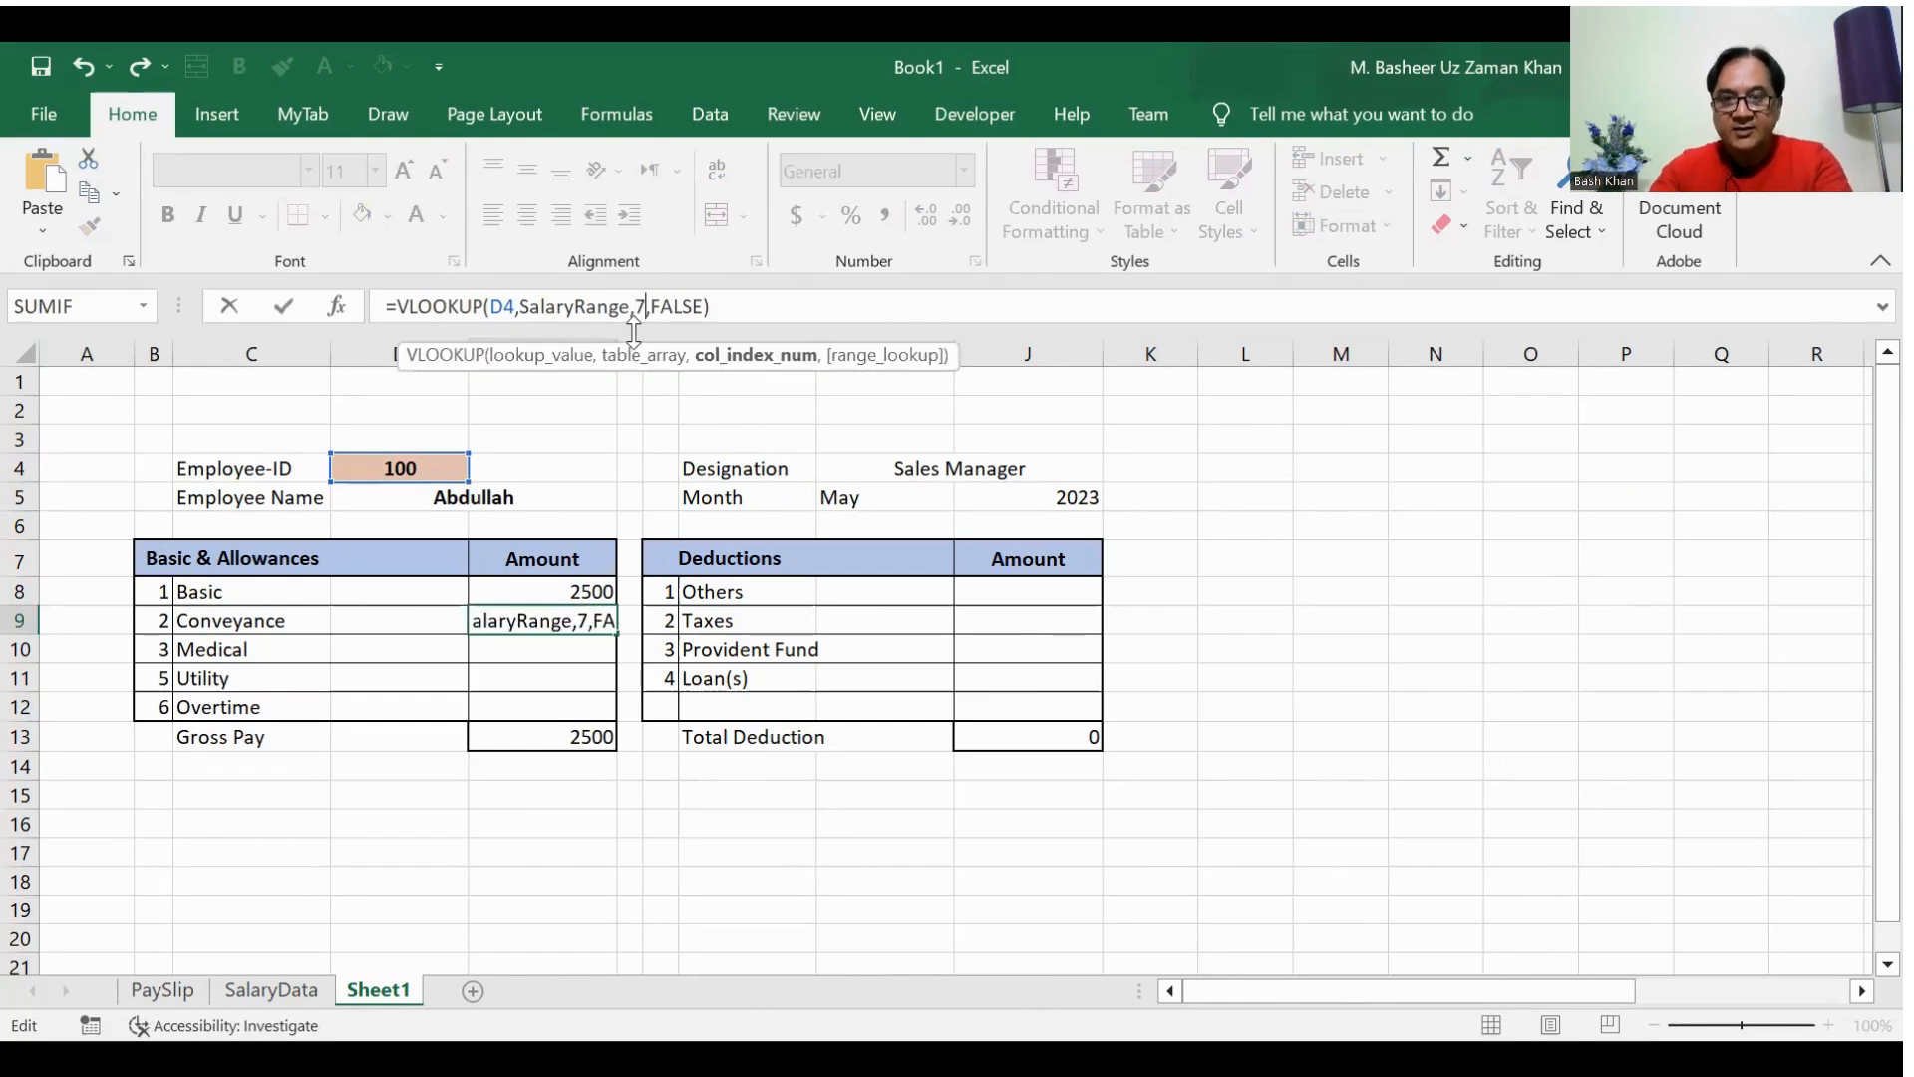
pyautogui.press('Return')
# Step: Try to fill E10 for Medical with the copied VLOOKUP formula, changing its column index to 8
pyautogui.write('=VLOOKUP(D4,SalaryRange,2,FALSE)')
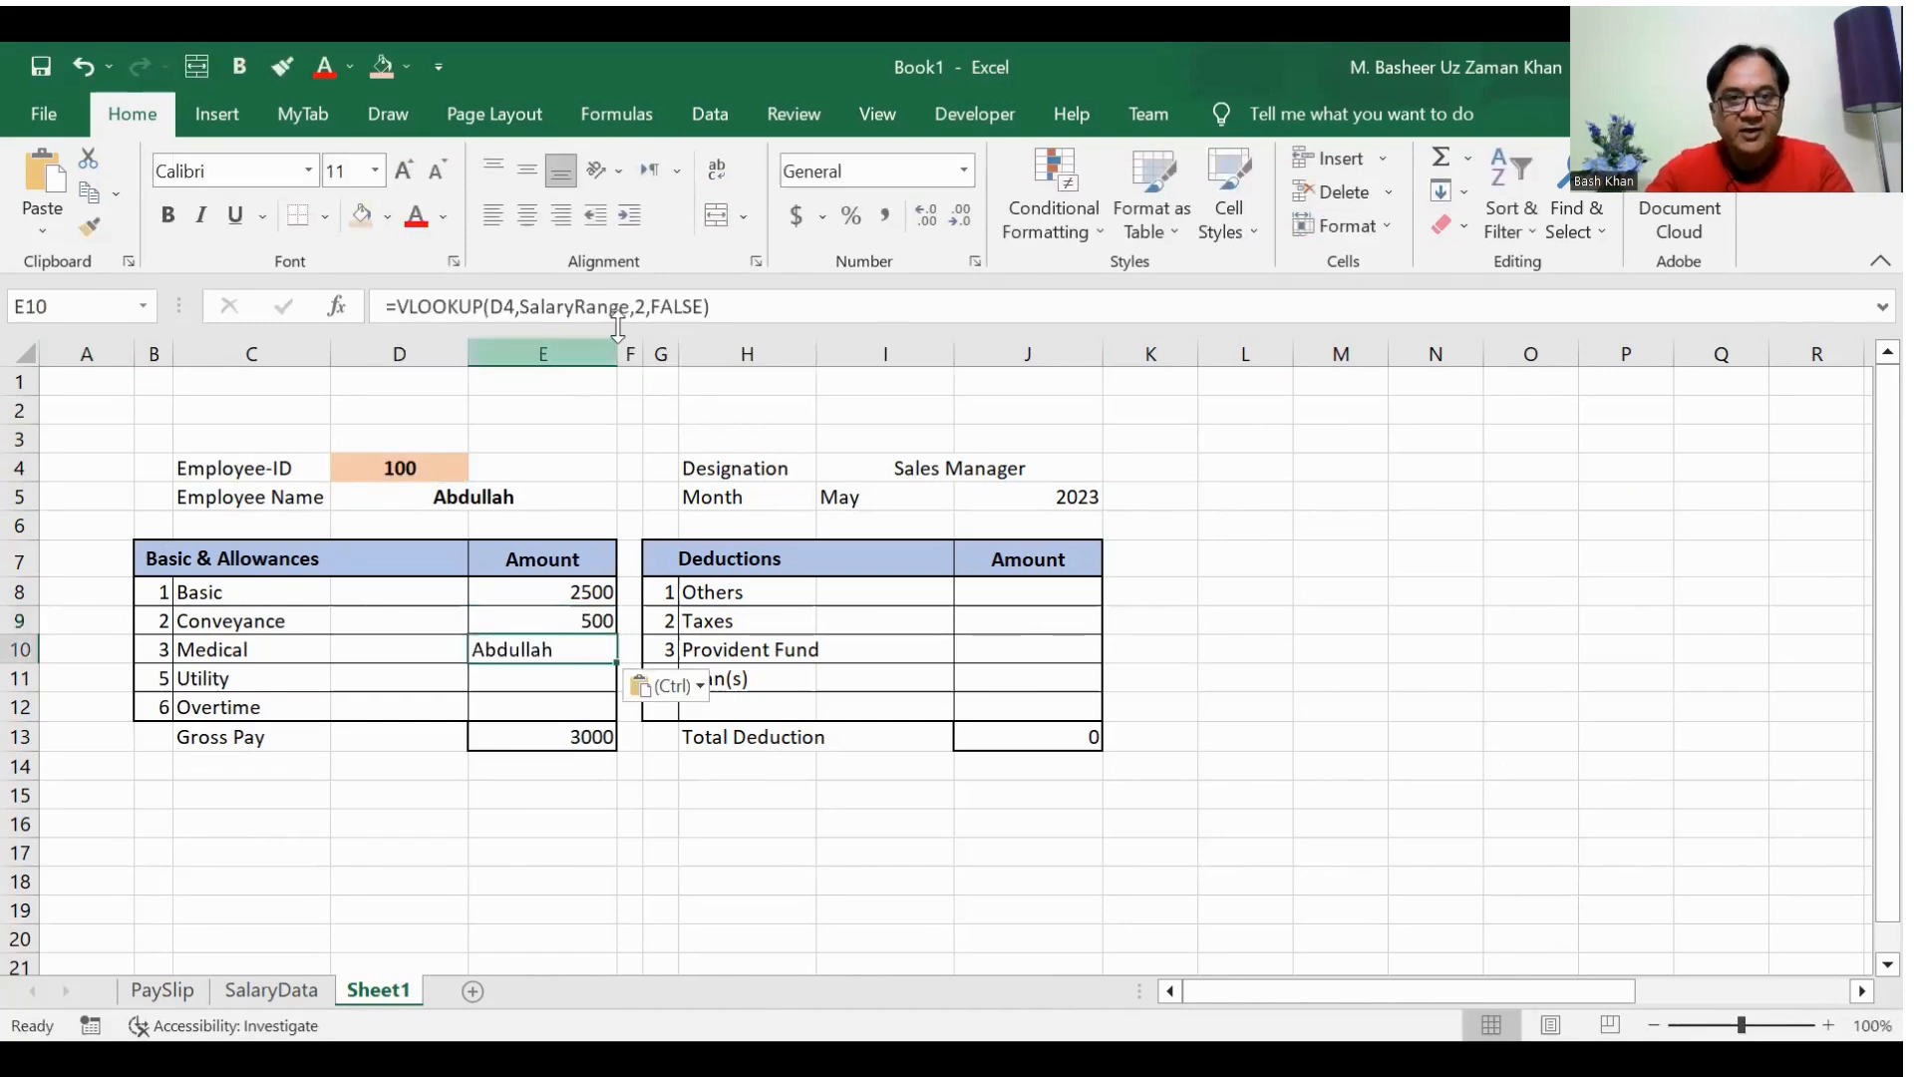
pyautogui.click(634, 306)
pyautogui.press('BackSpace')
pyautogui.write('8')
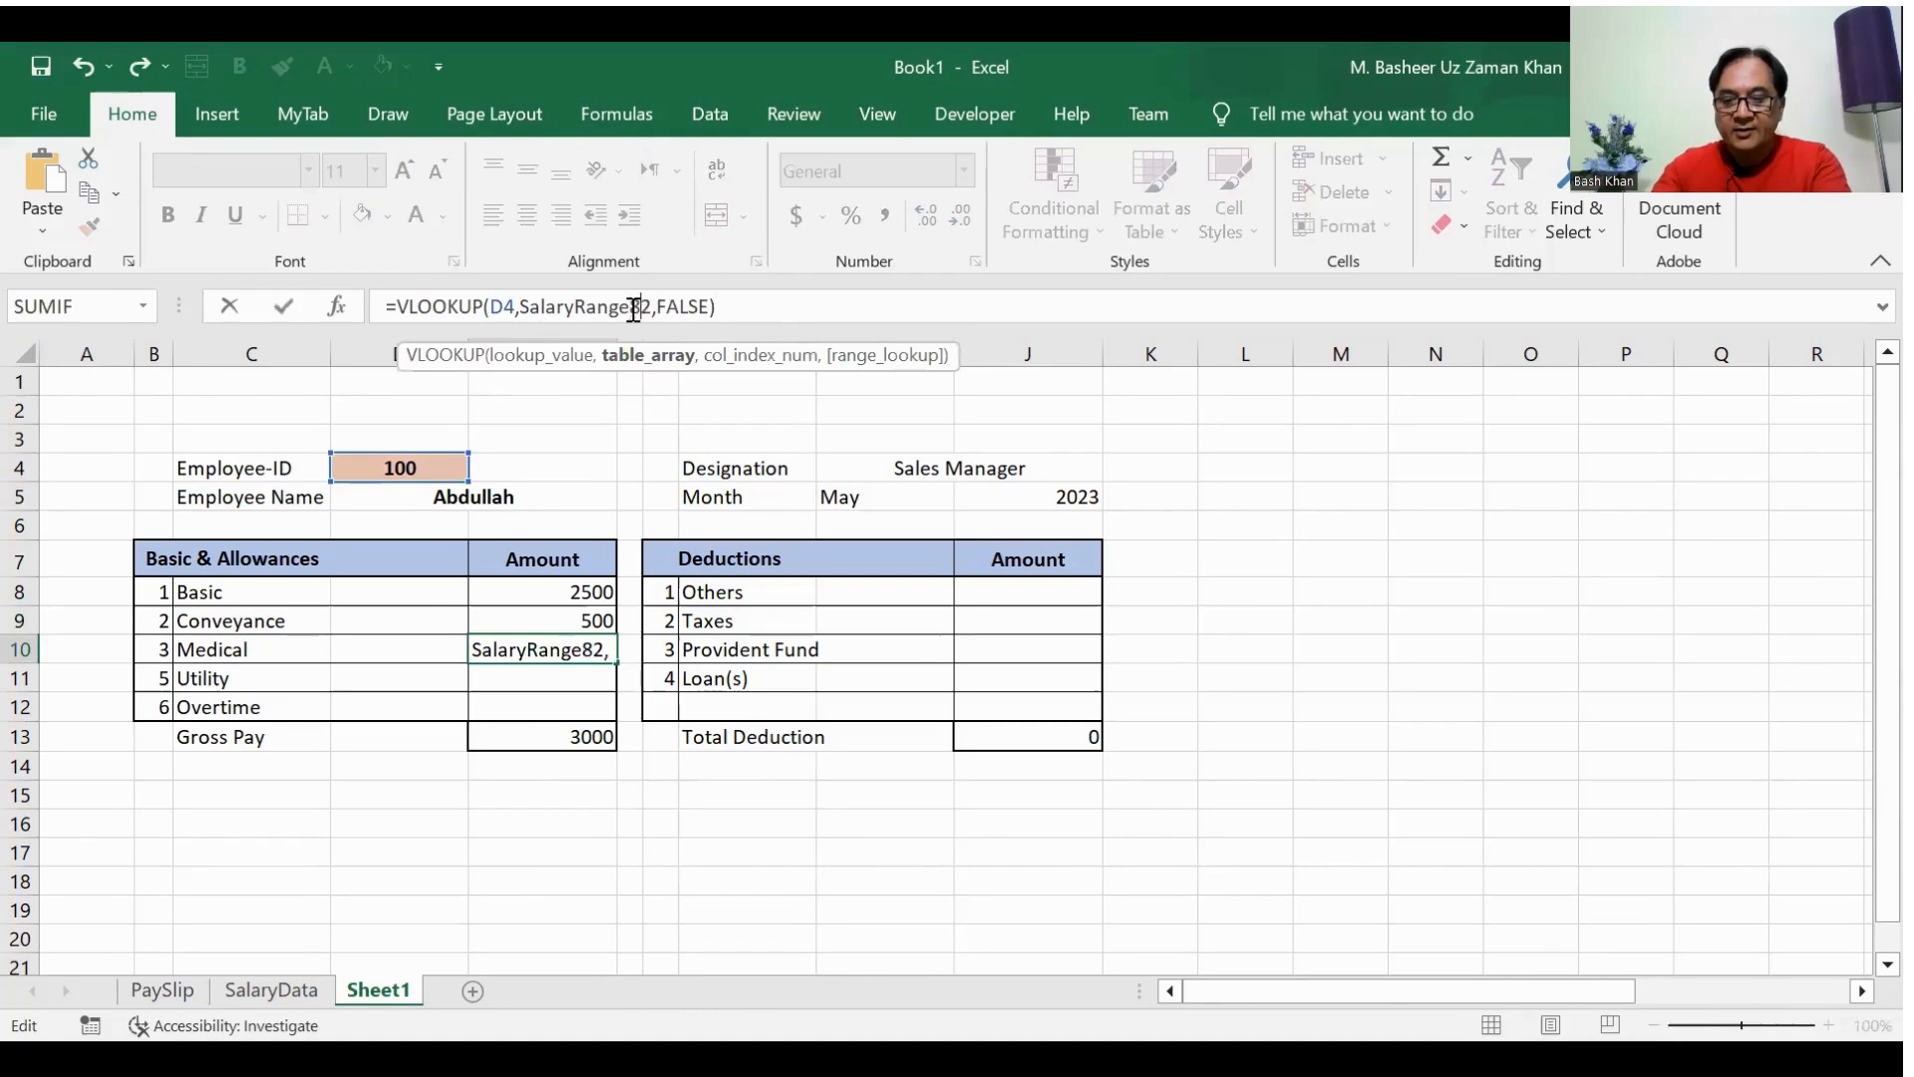
pyautogui.press('Return')
# Step: Replace the faulty Medical formula in E10 with the copied VLOOKUP formula using column index 8
pyautogui.click(563, 643)
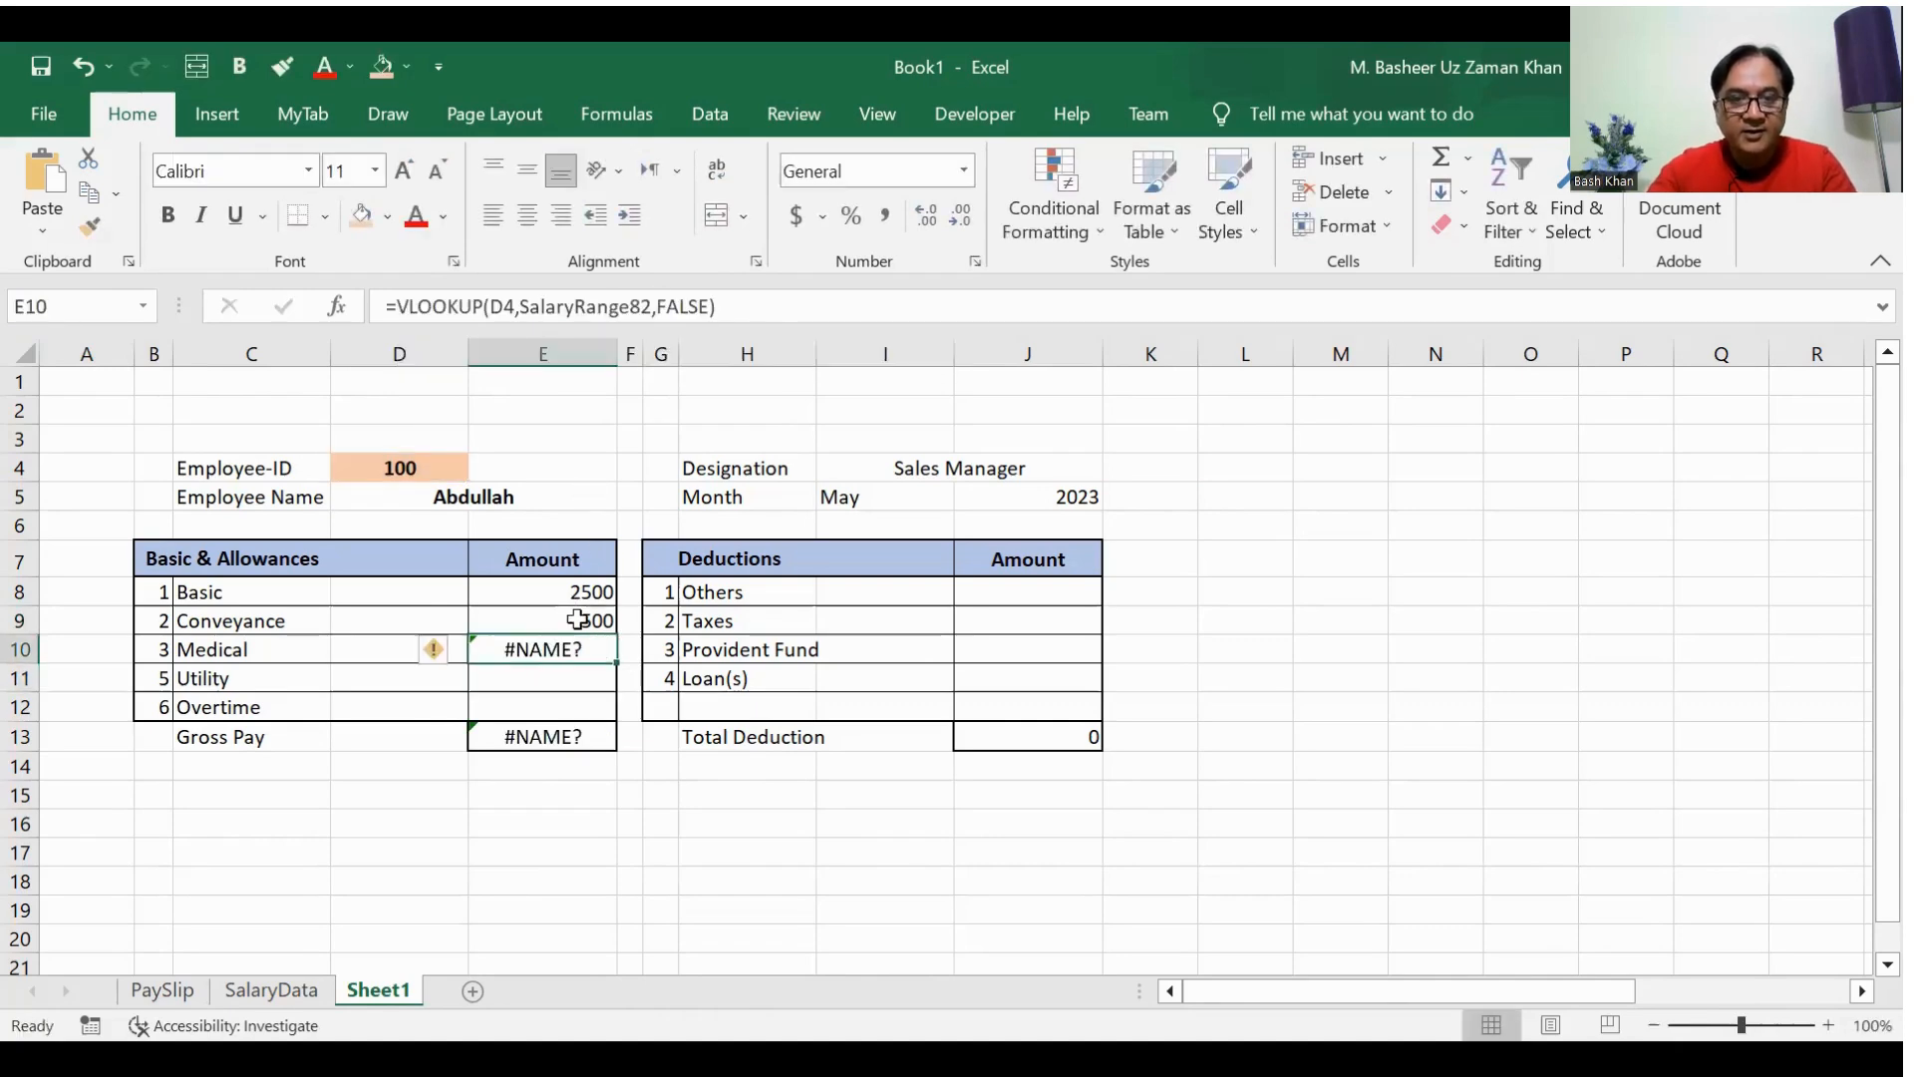
pyautogui.moveTo(736, 306); pyautogui.dragTo(283, 312)
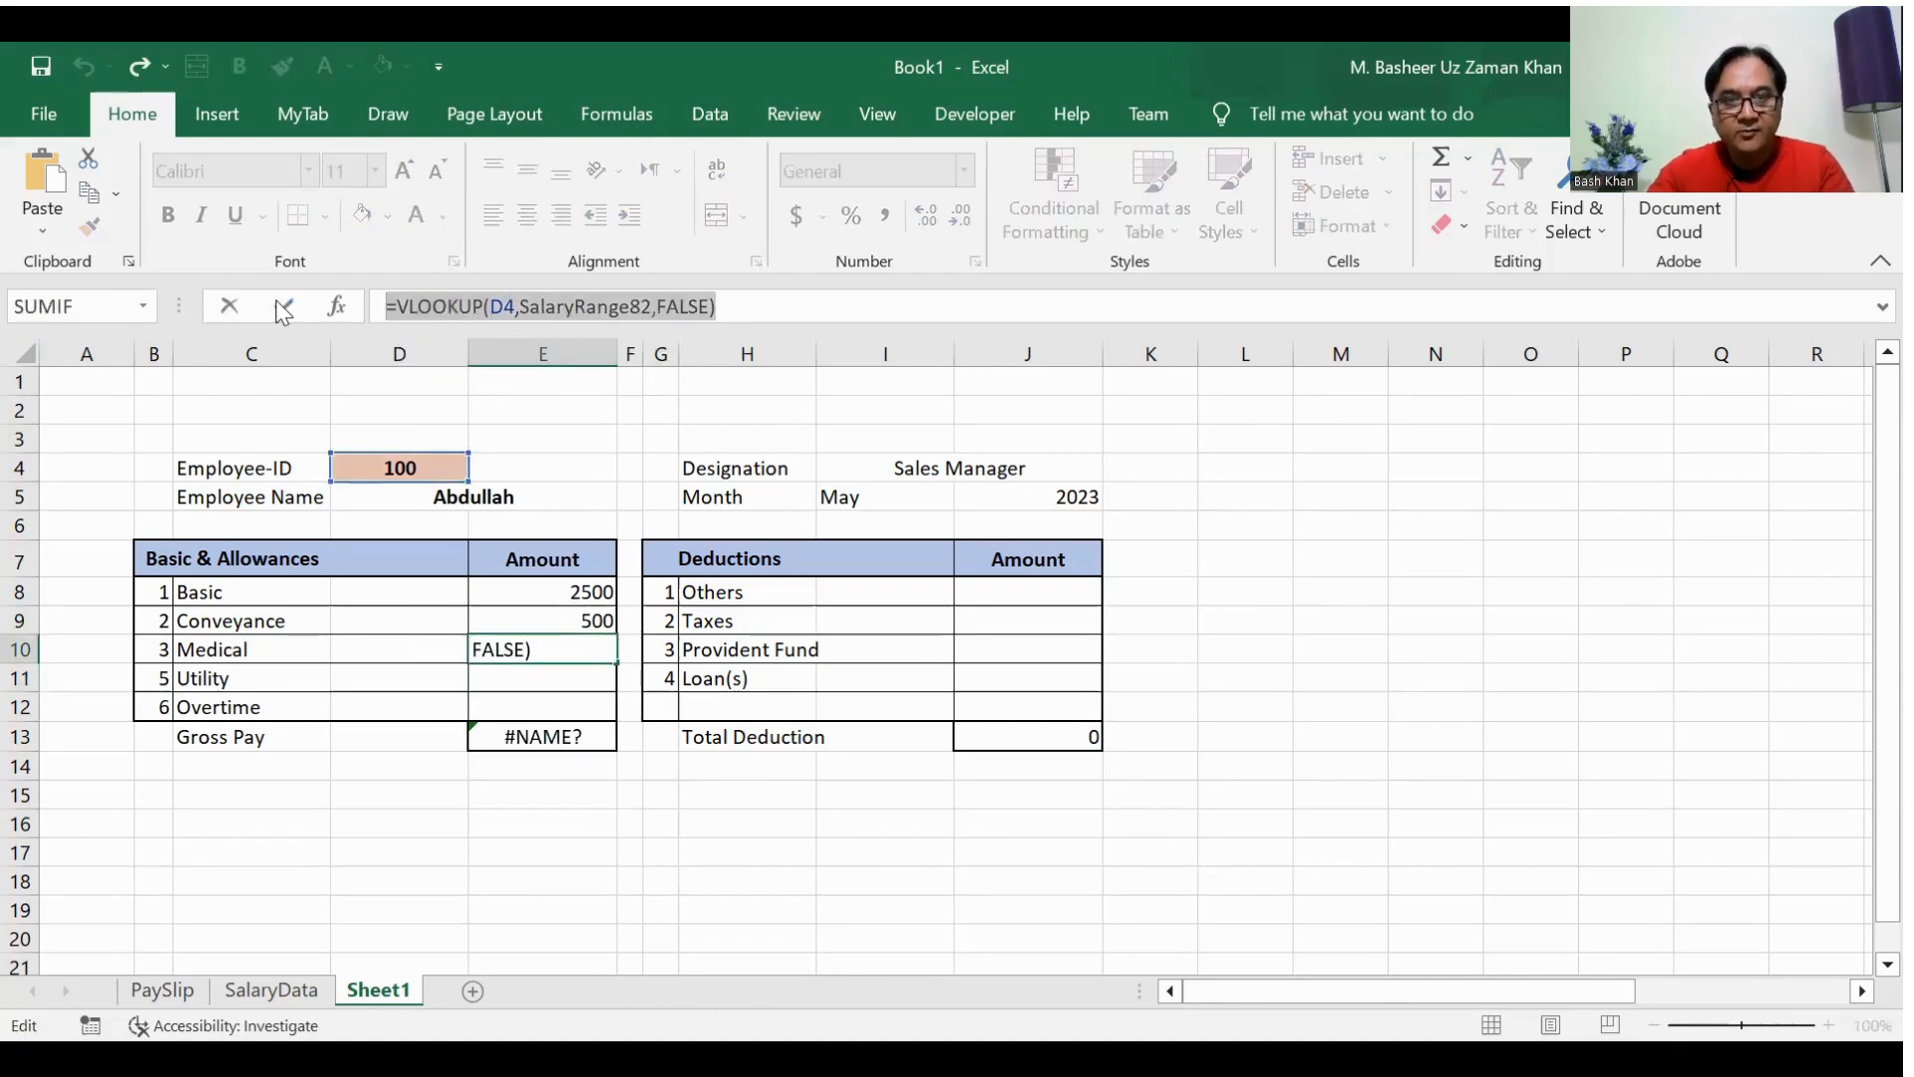
pyautogui.hotkey('ctrl', 'z')
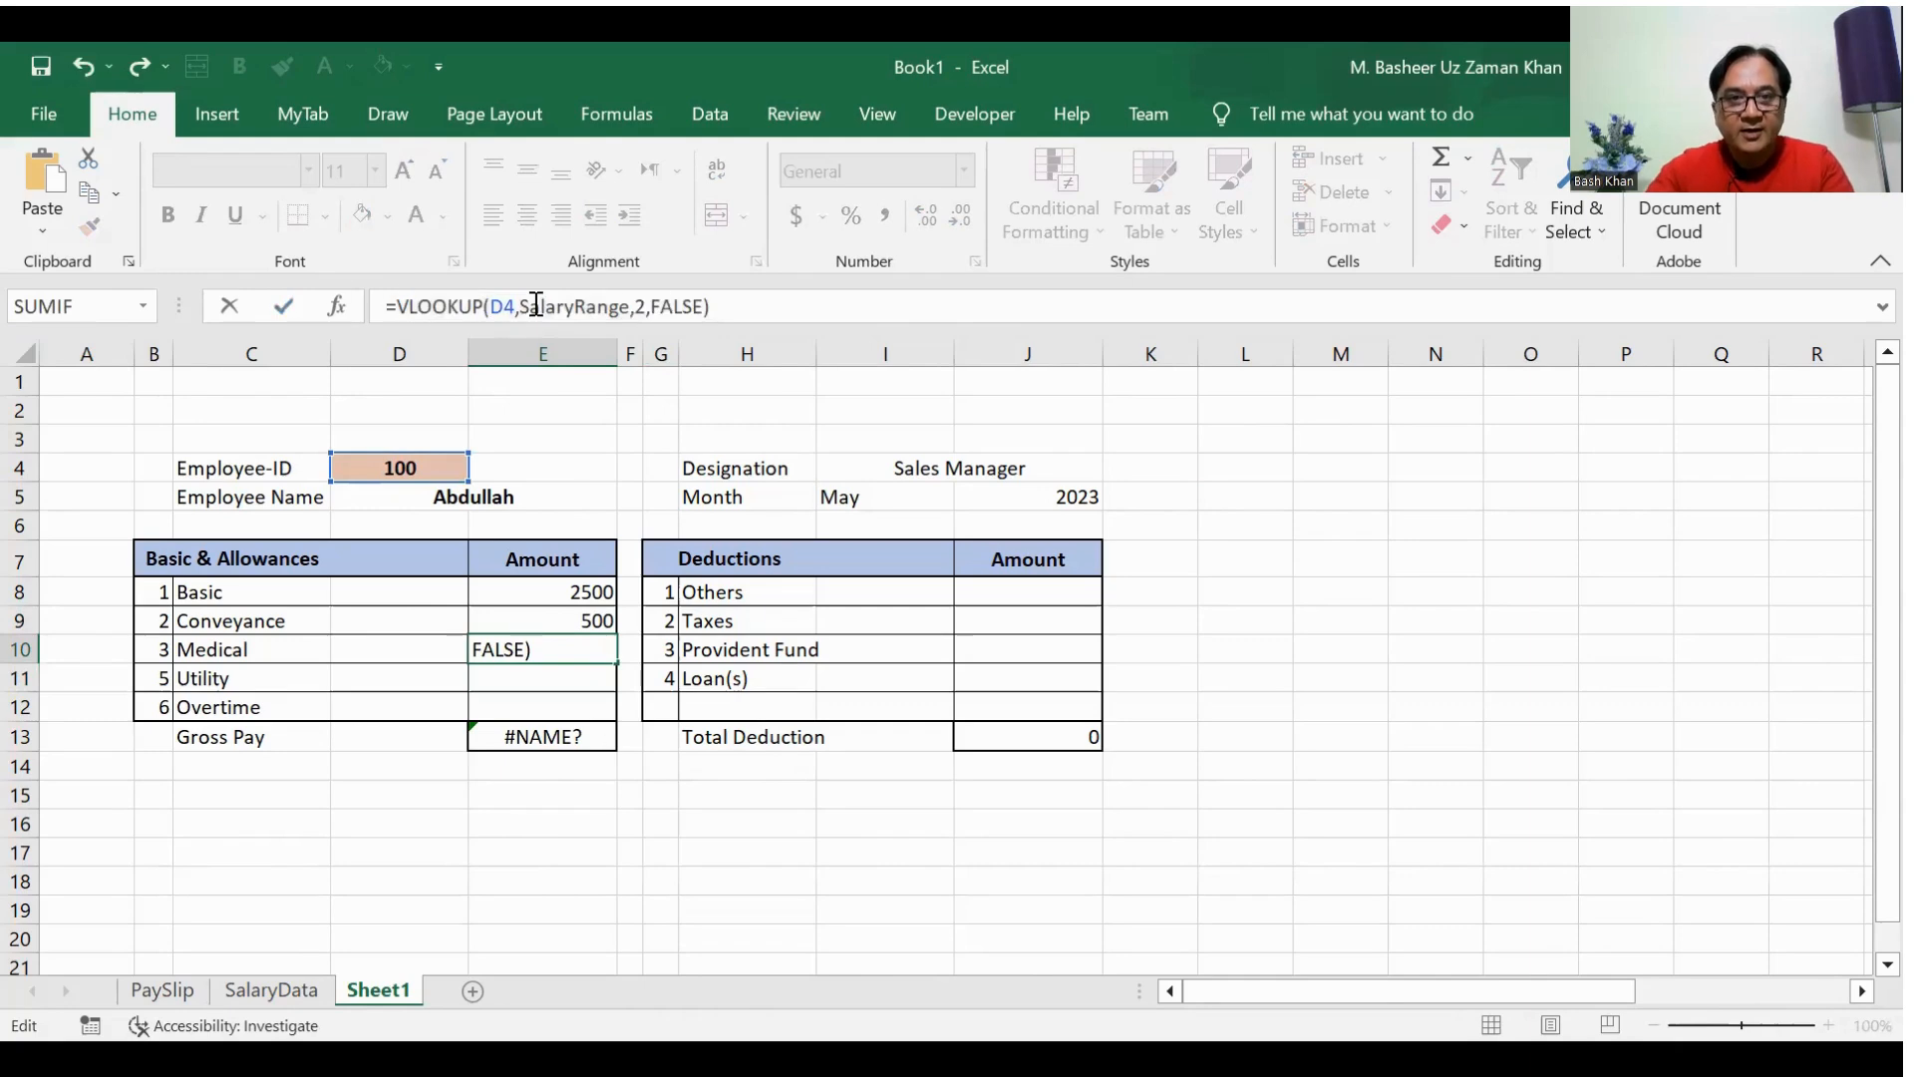
pyautogui.click(643, 306)
pyautogui.press('BackSpace')
pyautogui.write('6')
pyautogui.press('Return')
# Step: Paste the copied VLOOKUP formula into E11 for the Utility amount with its column index set to 9
pyautogui.click(620, 306)
pyautogui.write('=VLOOKUP(D4,SalaryRange,2,FALSE)')
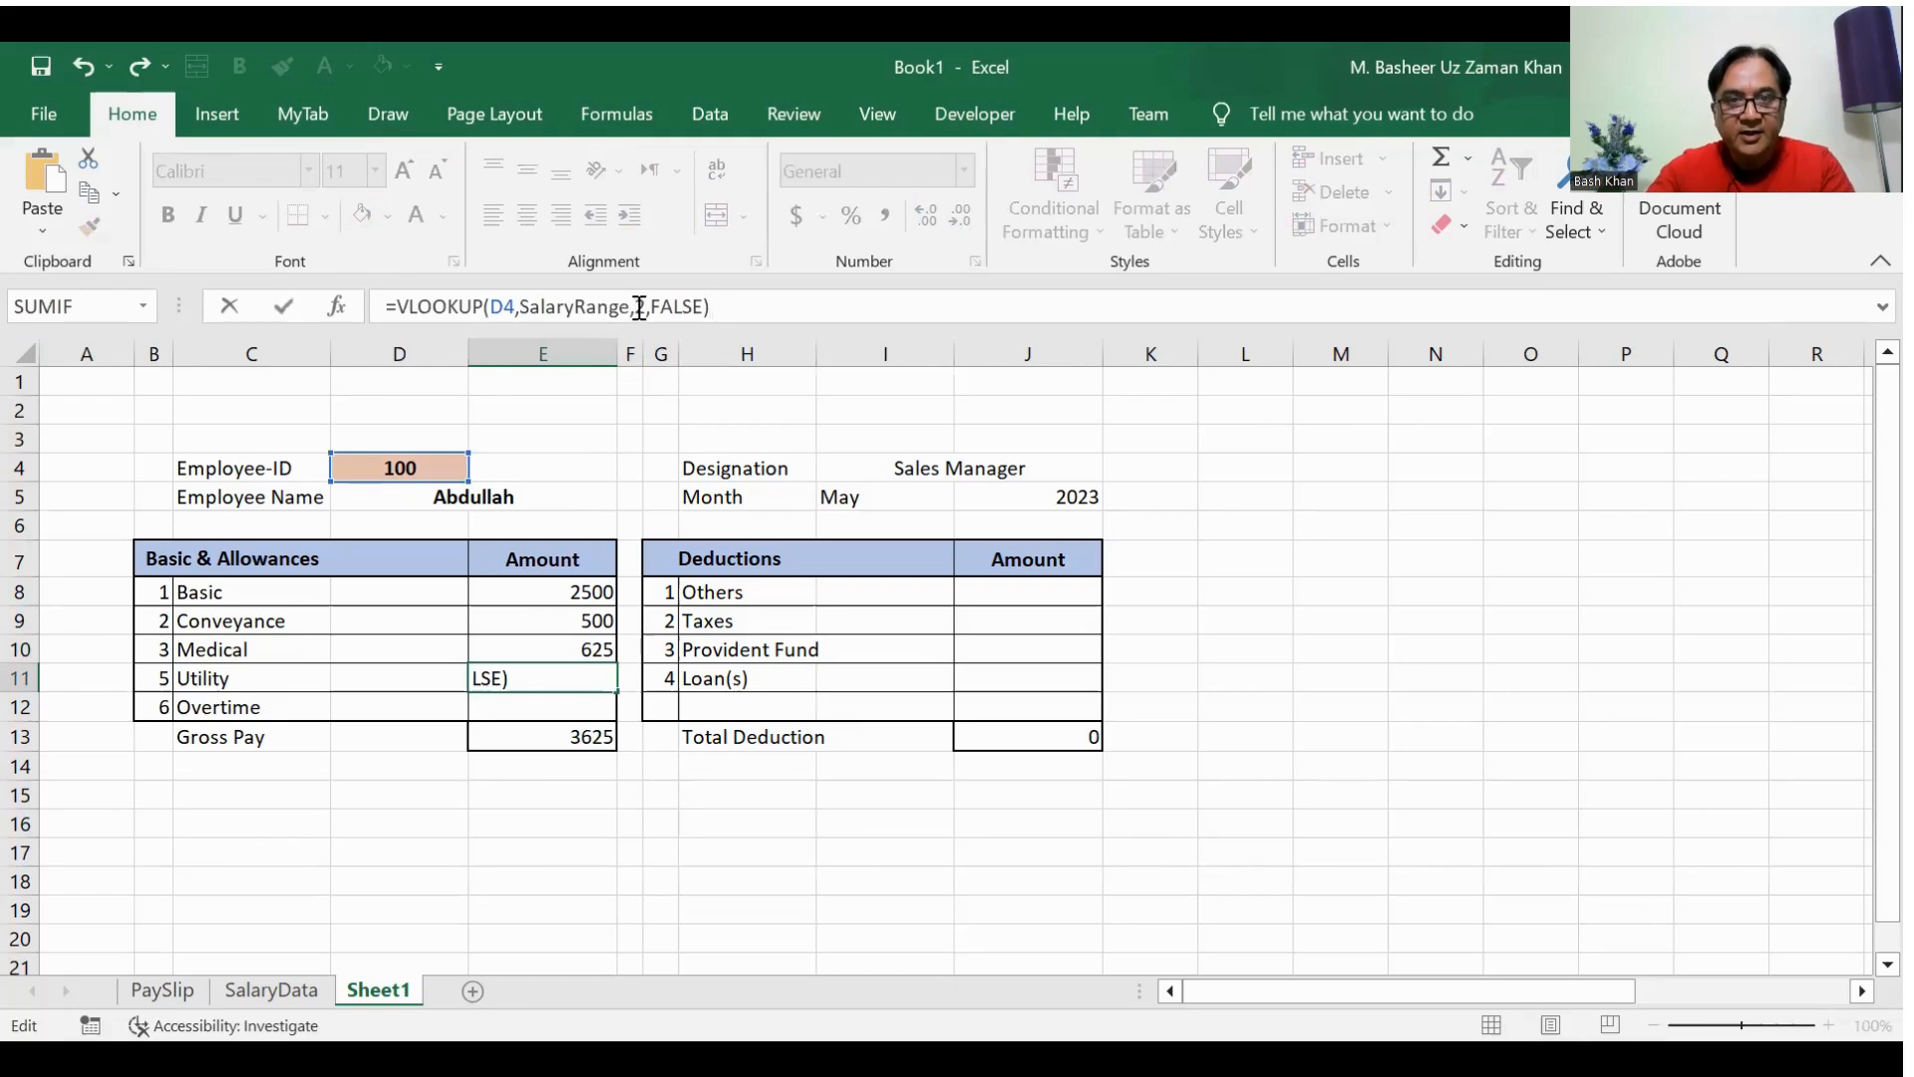
pyautogui.click(641, 306)
pyautogui.press('BackSpace')
pyautogui.write('9')
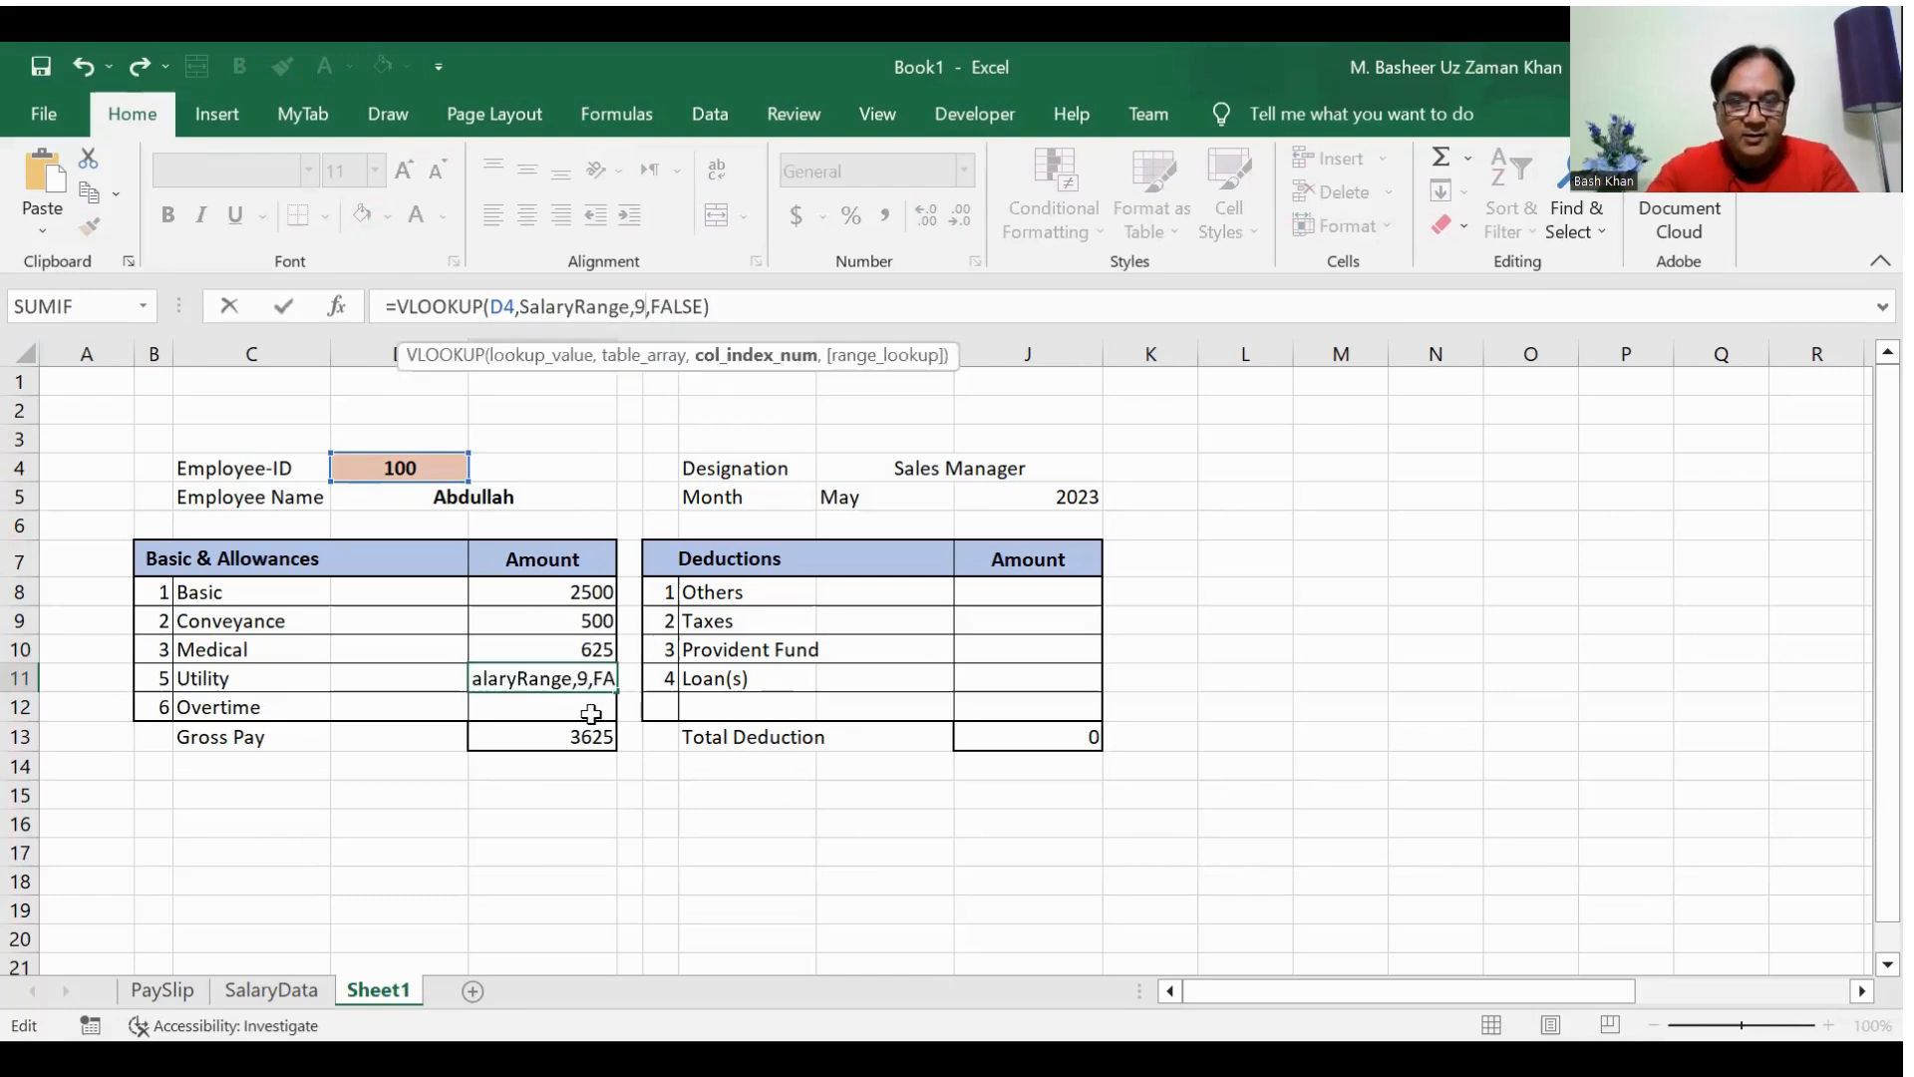
pyautogui.press('Return')
# Step: Paste the copied VLOOKUP formula into E12 for the Overtime amount with its column index set to 10
pyautogui.click(493, 299)
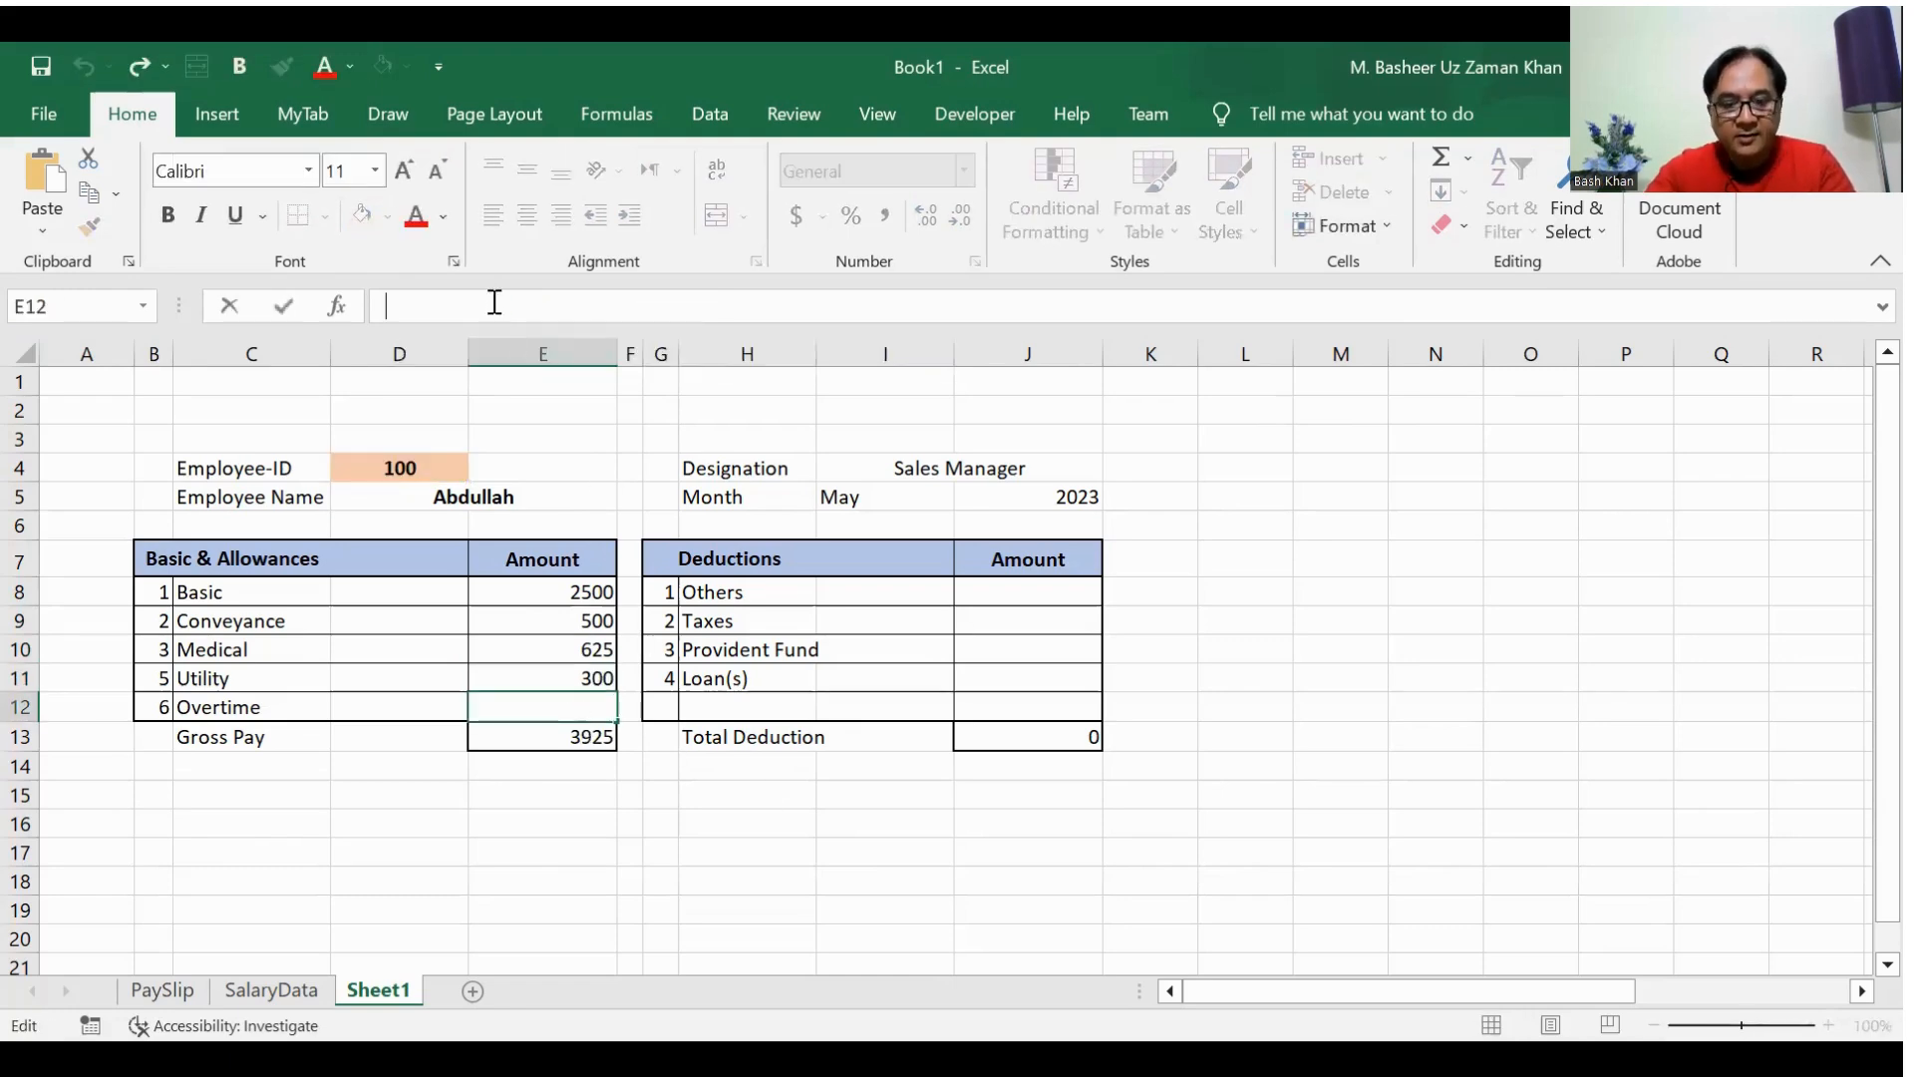
pyautogui.write('=VLOOKUP(D4,SalaryRange,2,FALSE)')
pyautogui.click(641, 306)
pyautogui.press('BackSpace')
pyautogui.write('10')
pyautogui.press('Return')
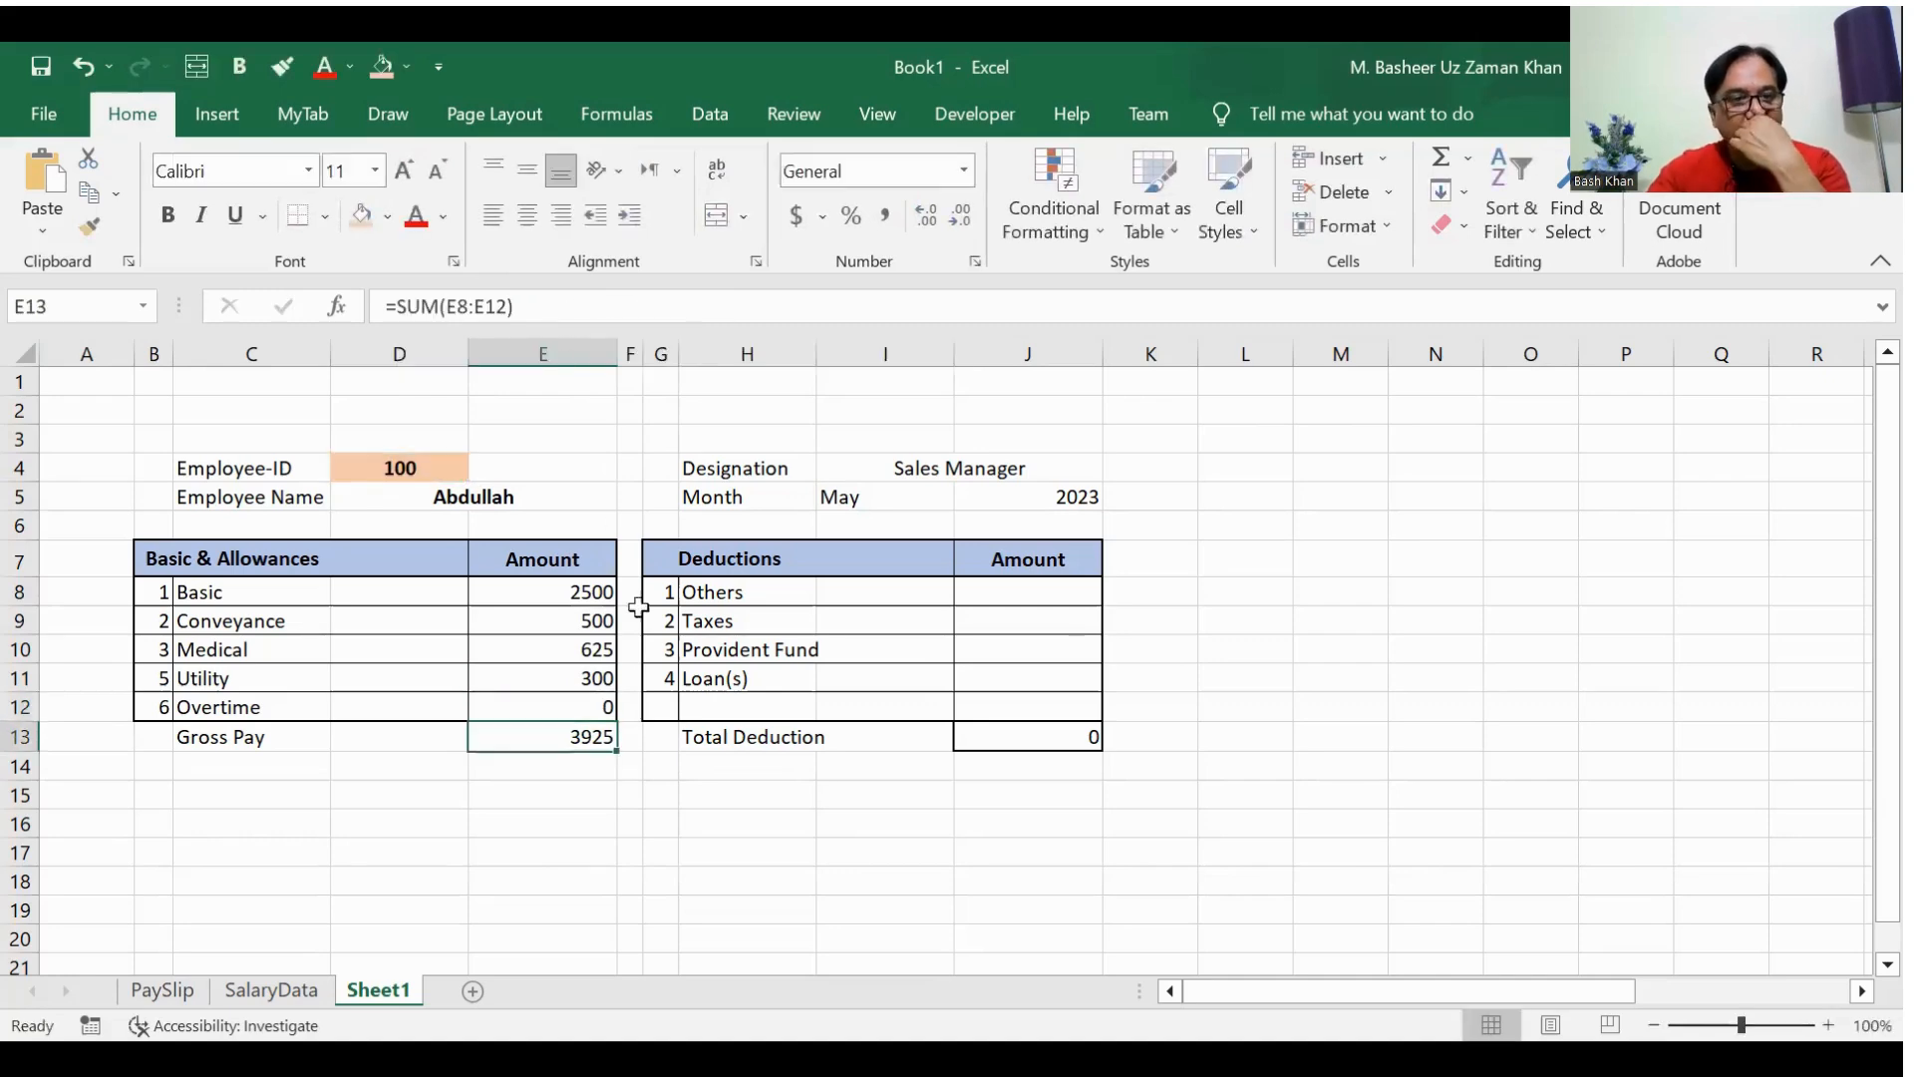
# Step: Check the first employee's Gross Pay in SalaryData, and paste the copied VLOOKUP formula into J8 for Others with column index 10
pyautogui.click(292, 995)
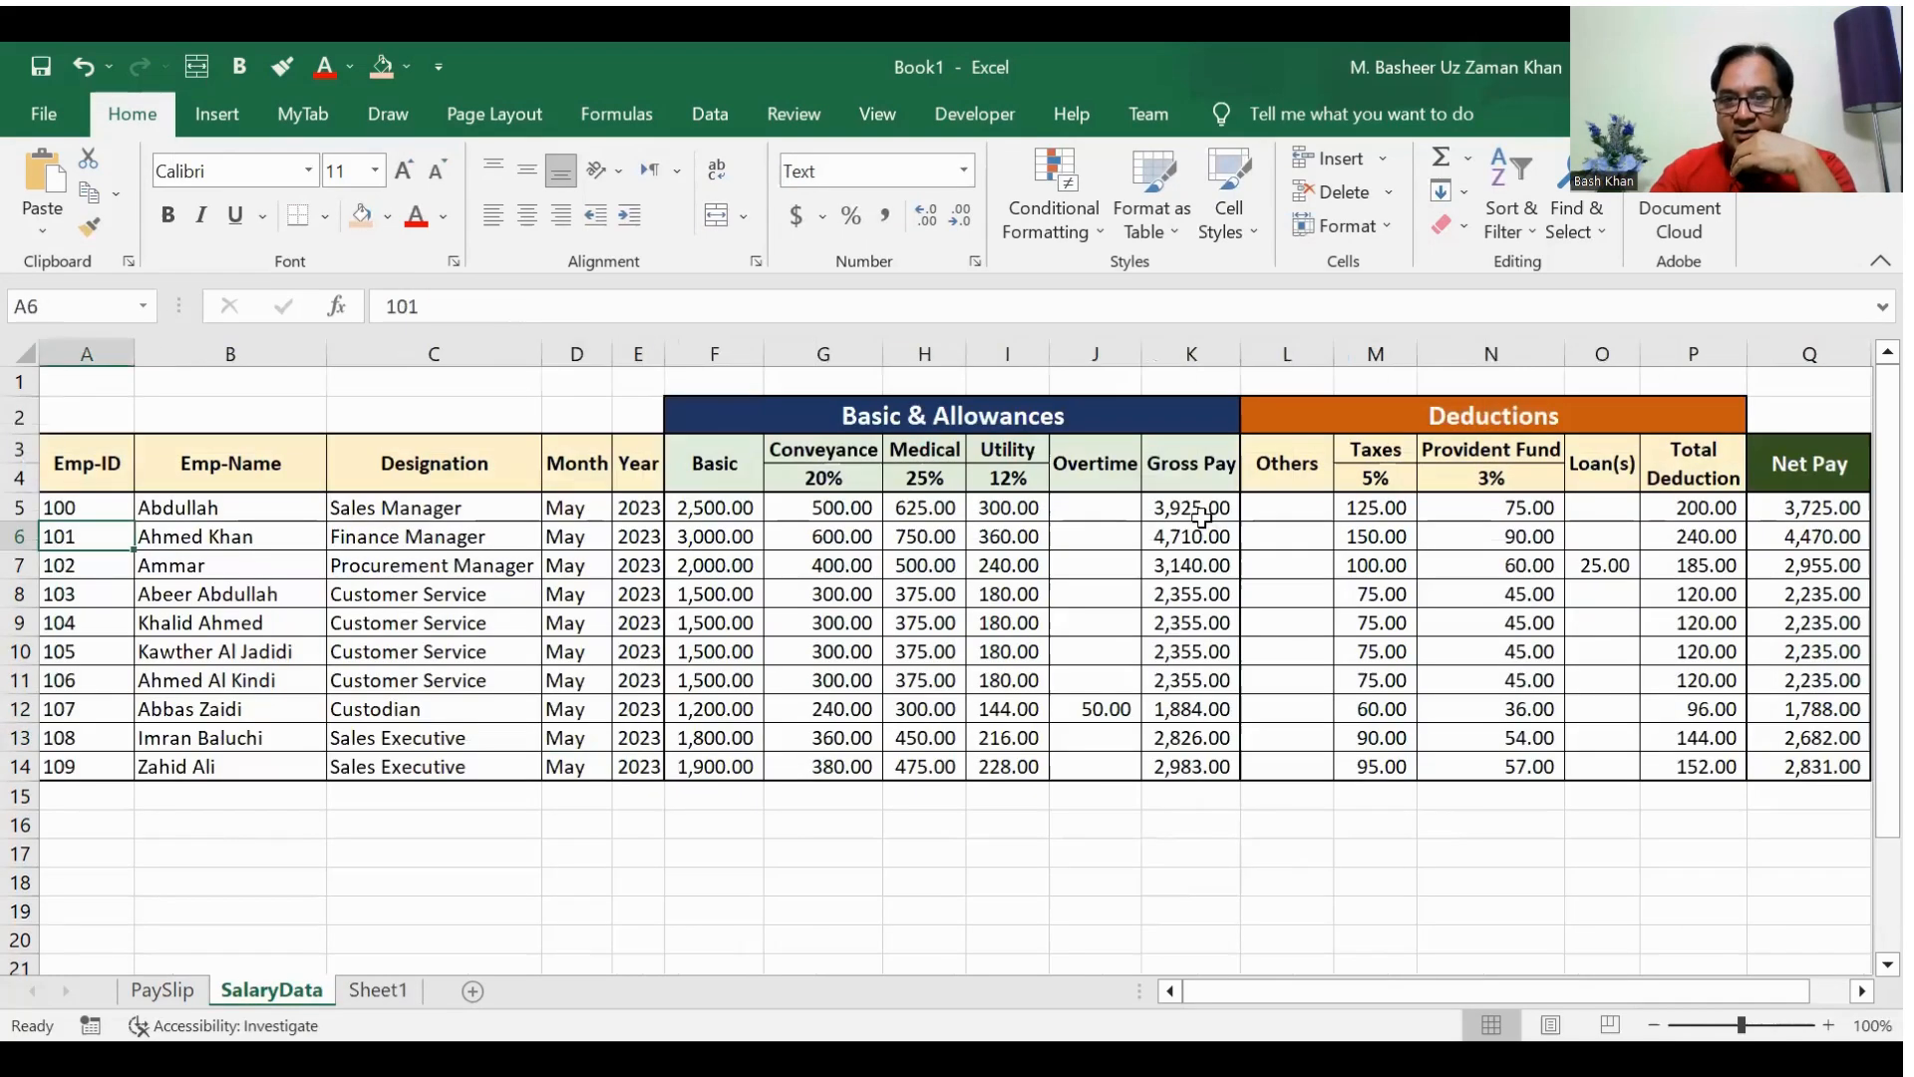
pyautogui.click(1200, 509)
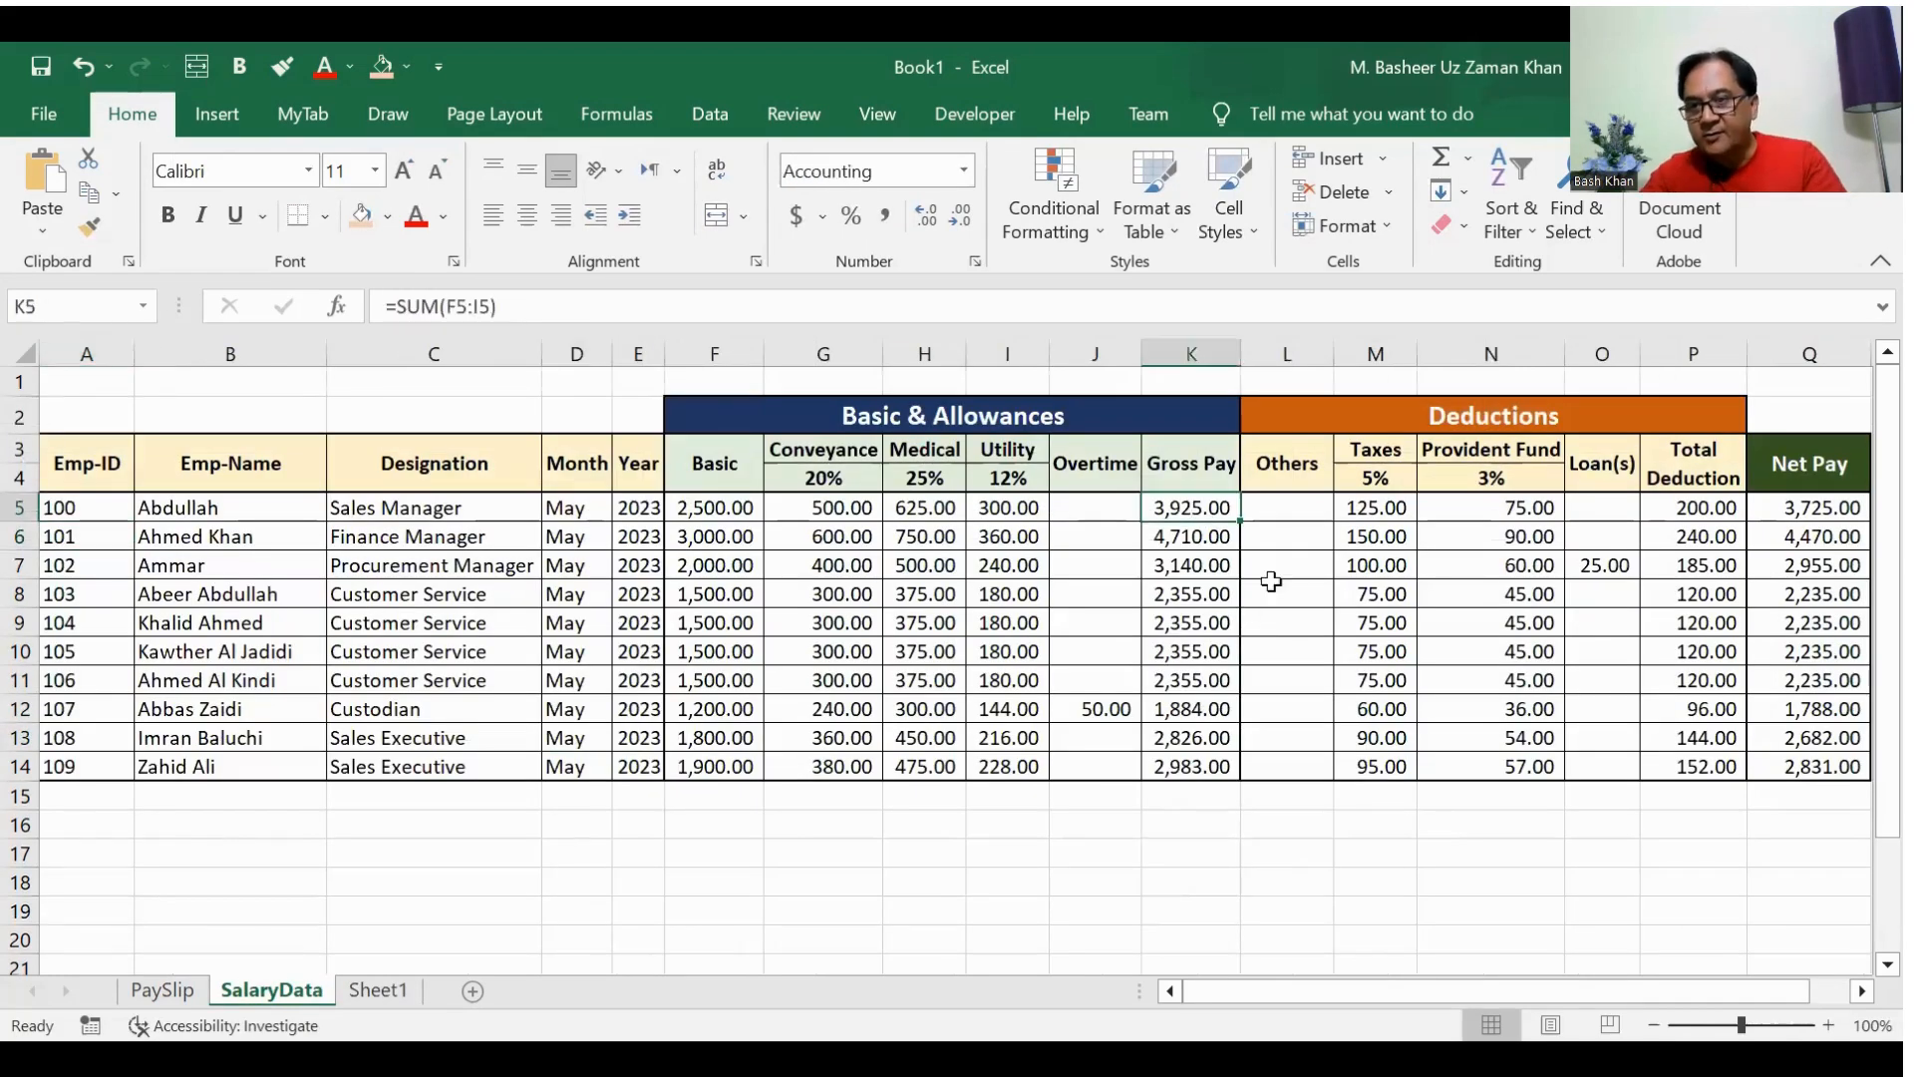
pyautogui.click(378, 992)
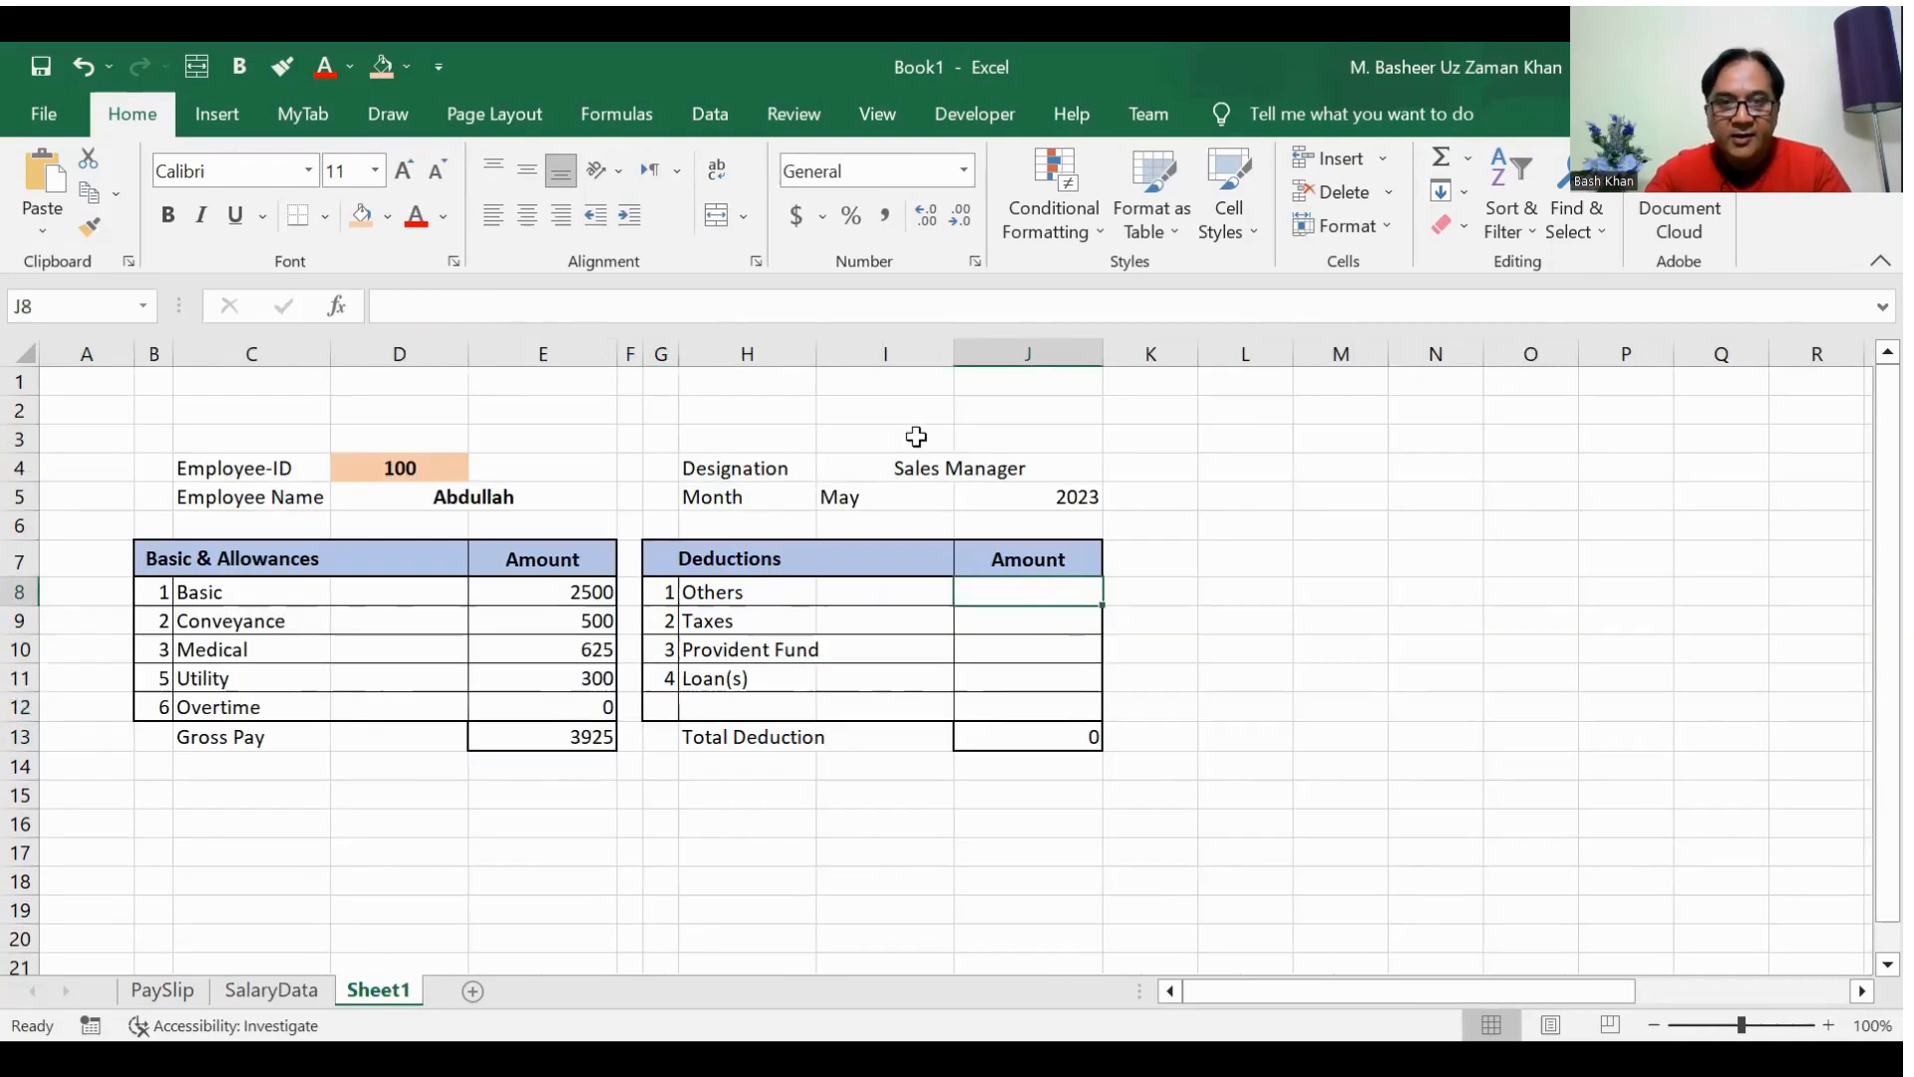
pyautogui.write('=VLOOKUP(D4,SalaryRange,2,FALSE)')
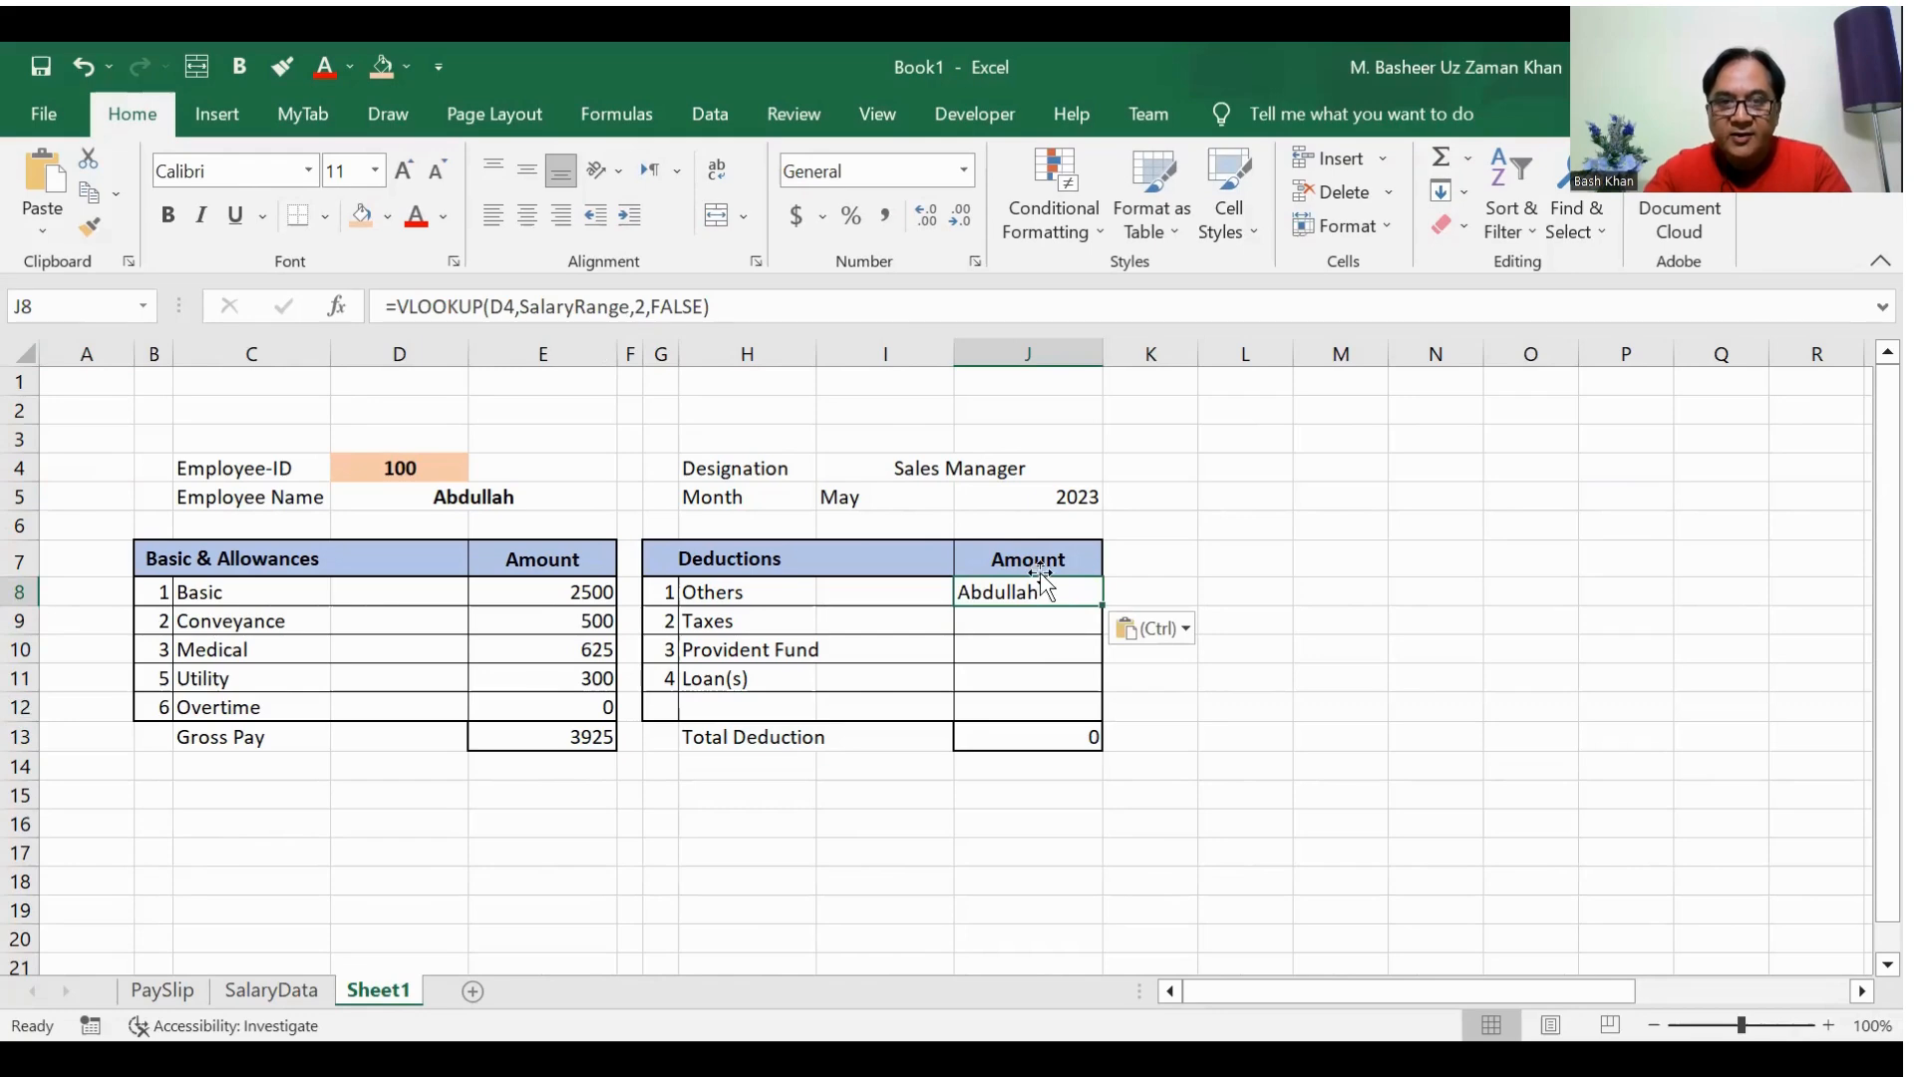
pyautogui.click(644, 307)
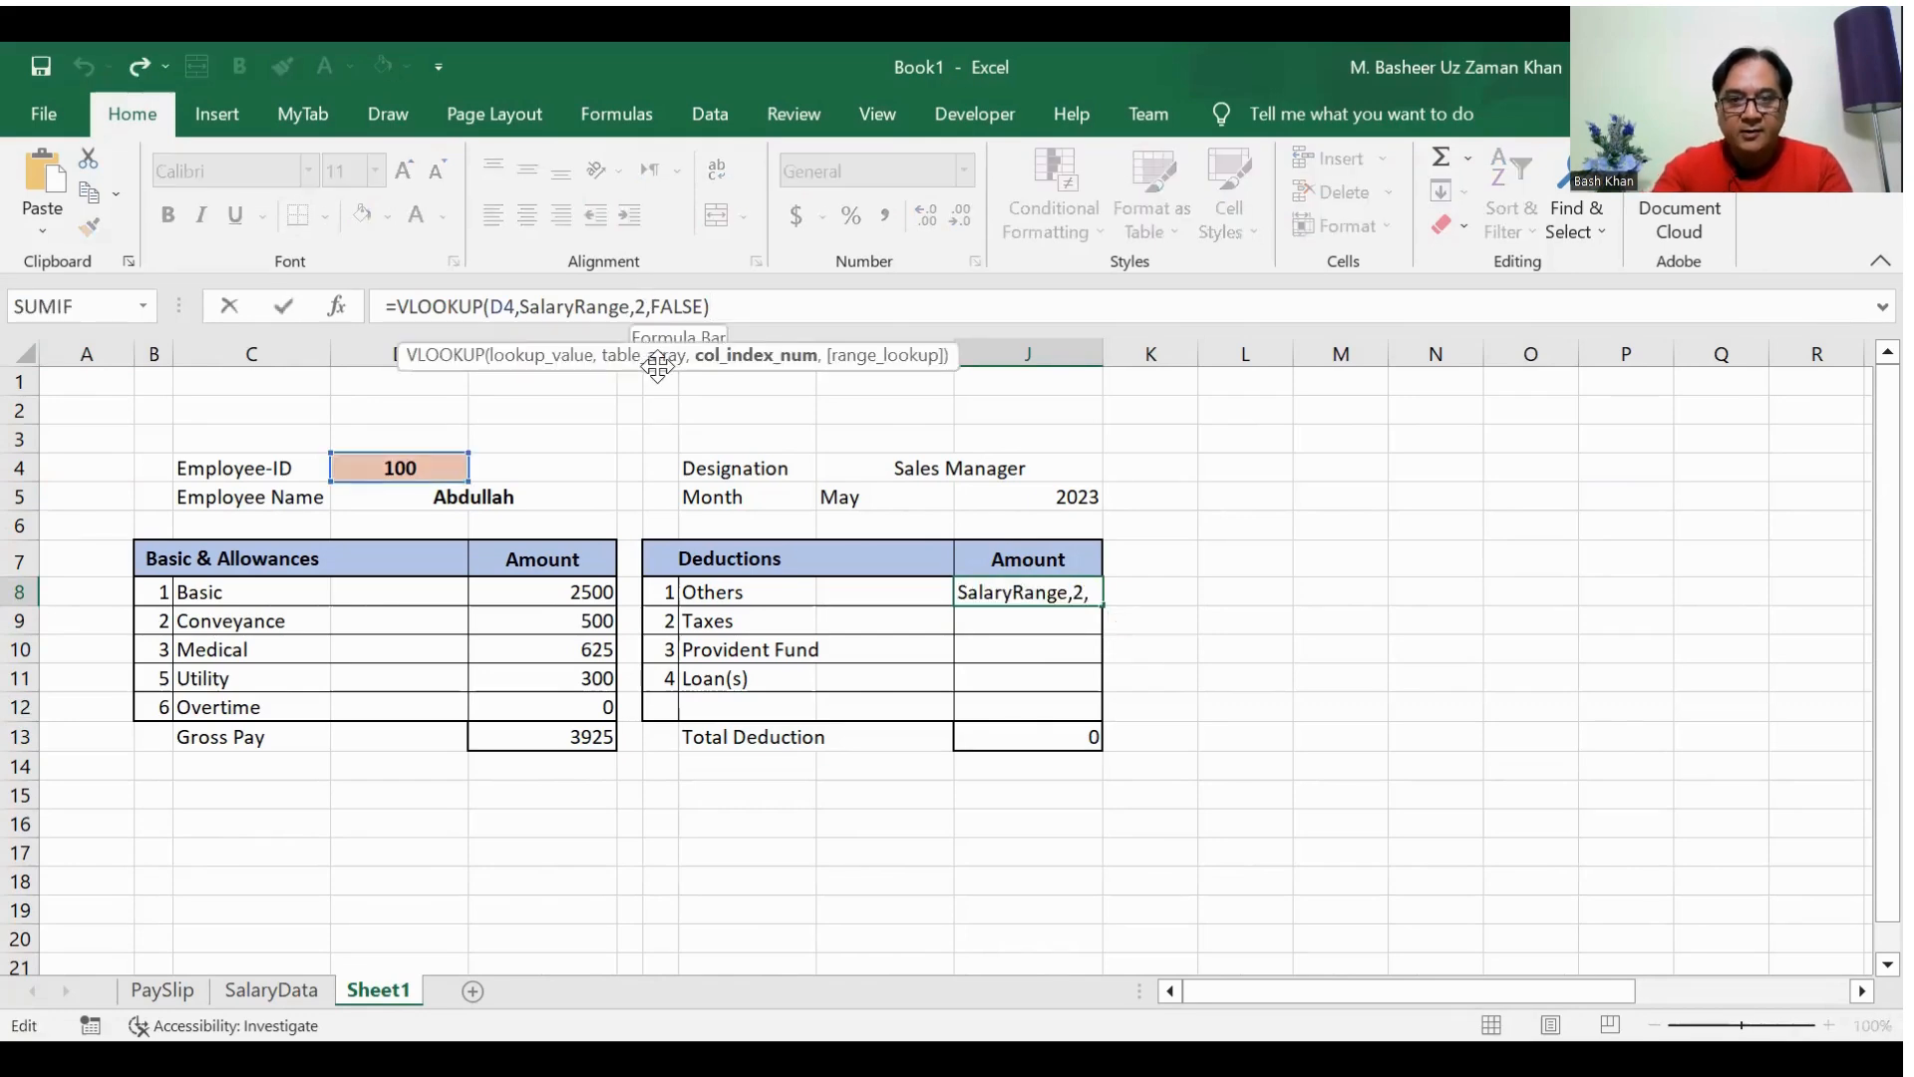
pyautogui.press('BackSpace')
pyautogui.write('10')
pyautogui.press('Return')
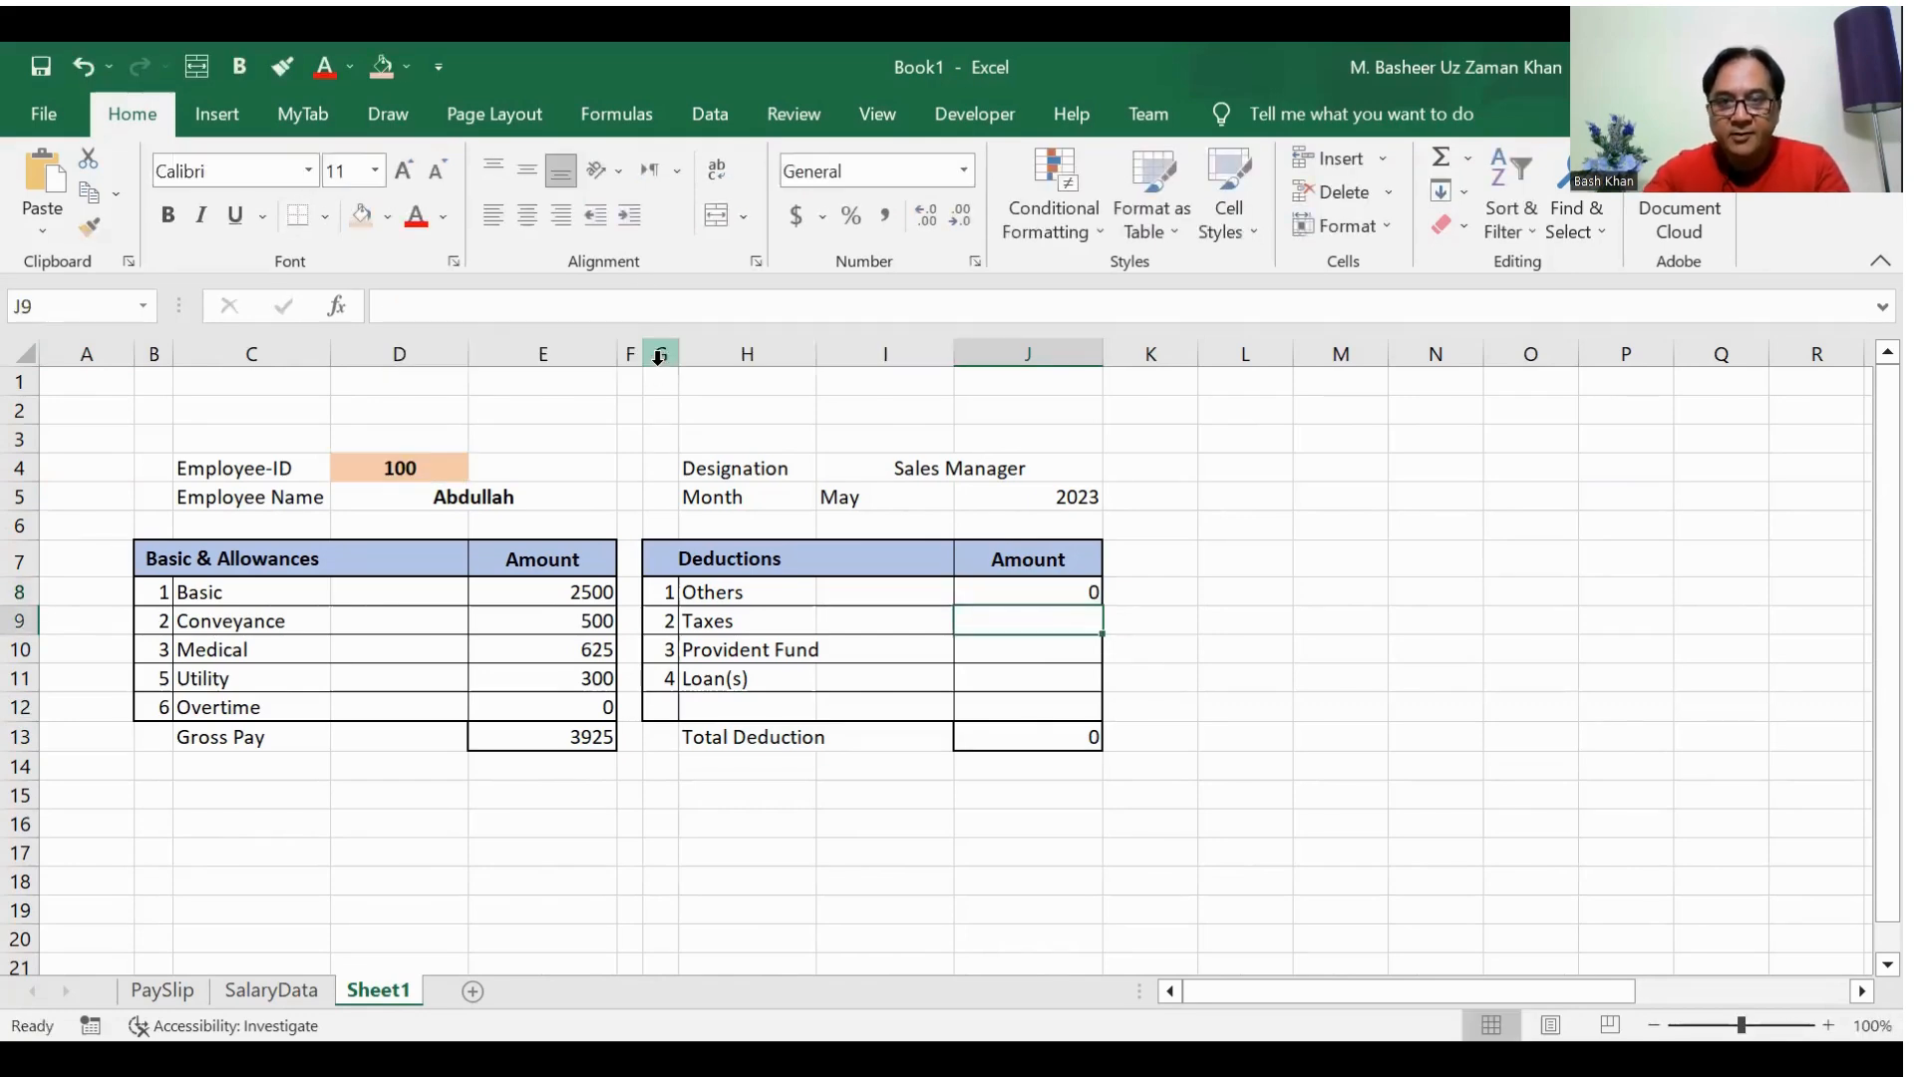
# Step: Paste the copied VLOOKUP formula into J9 for the Taxes amount with its column index set to 11
pyautogui.write('=VLOOKUP(D4,SalaryRange,2,FALSE)')
pyautogui.click(646, 306)
pyautogui.press('BackSpace')
pyautogui.write('11')
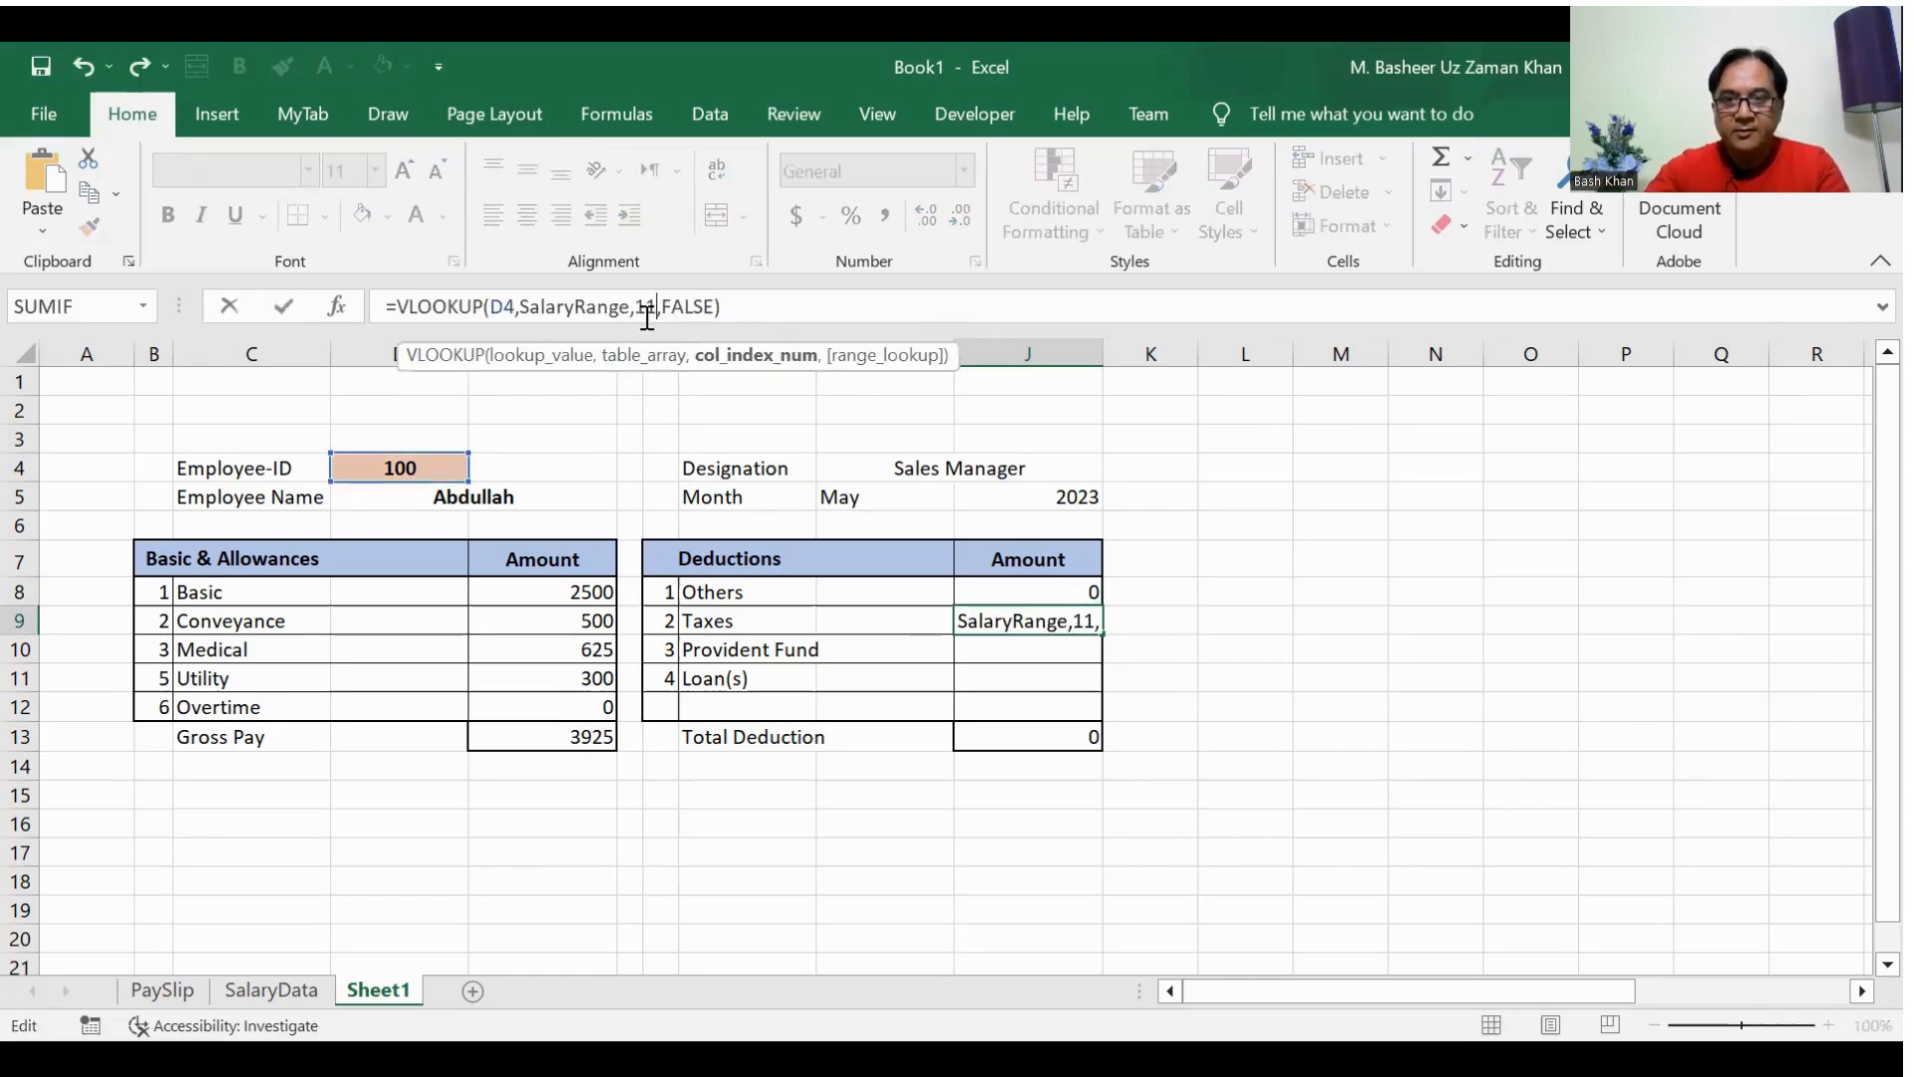
pyautogui.press('Return')
# Step: Paste the copied VLOOKUP formula into J10 for the Provident Fund amount with its column index set to 12
pyautogui.click(638, 302)
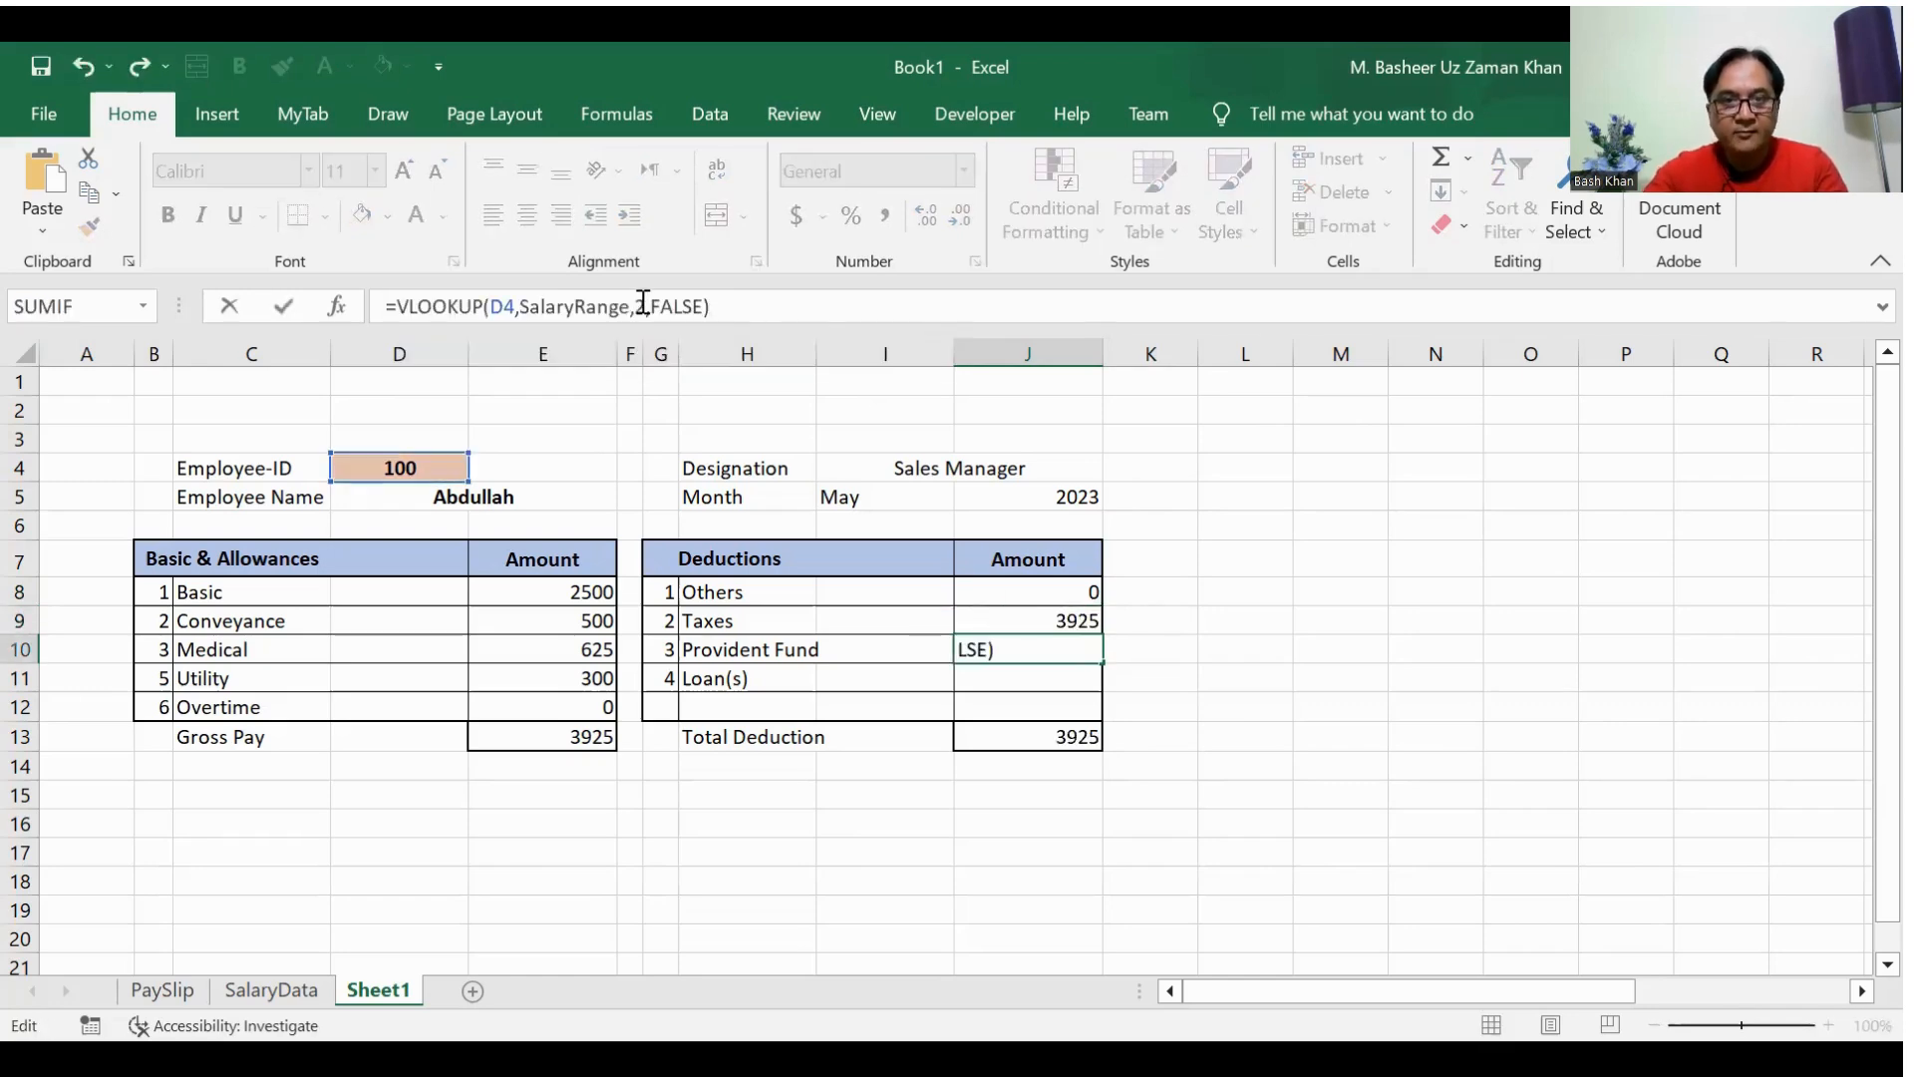
pyautogui.click(643, 305)
pyautogui.press('BackSpace')
pyautogui.write('12')
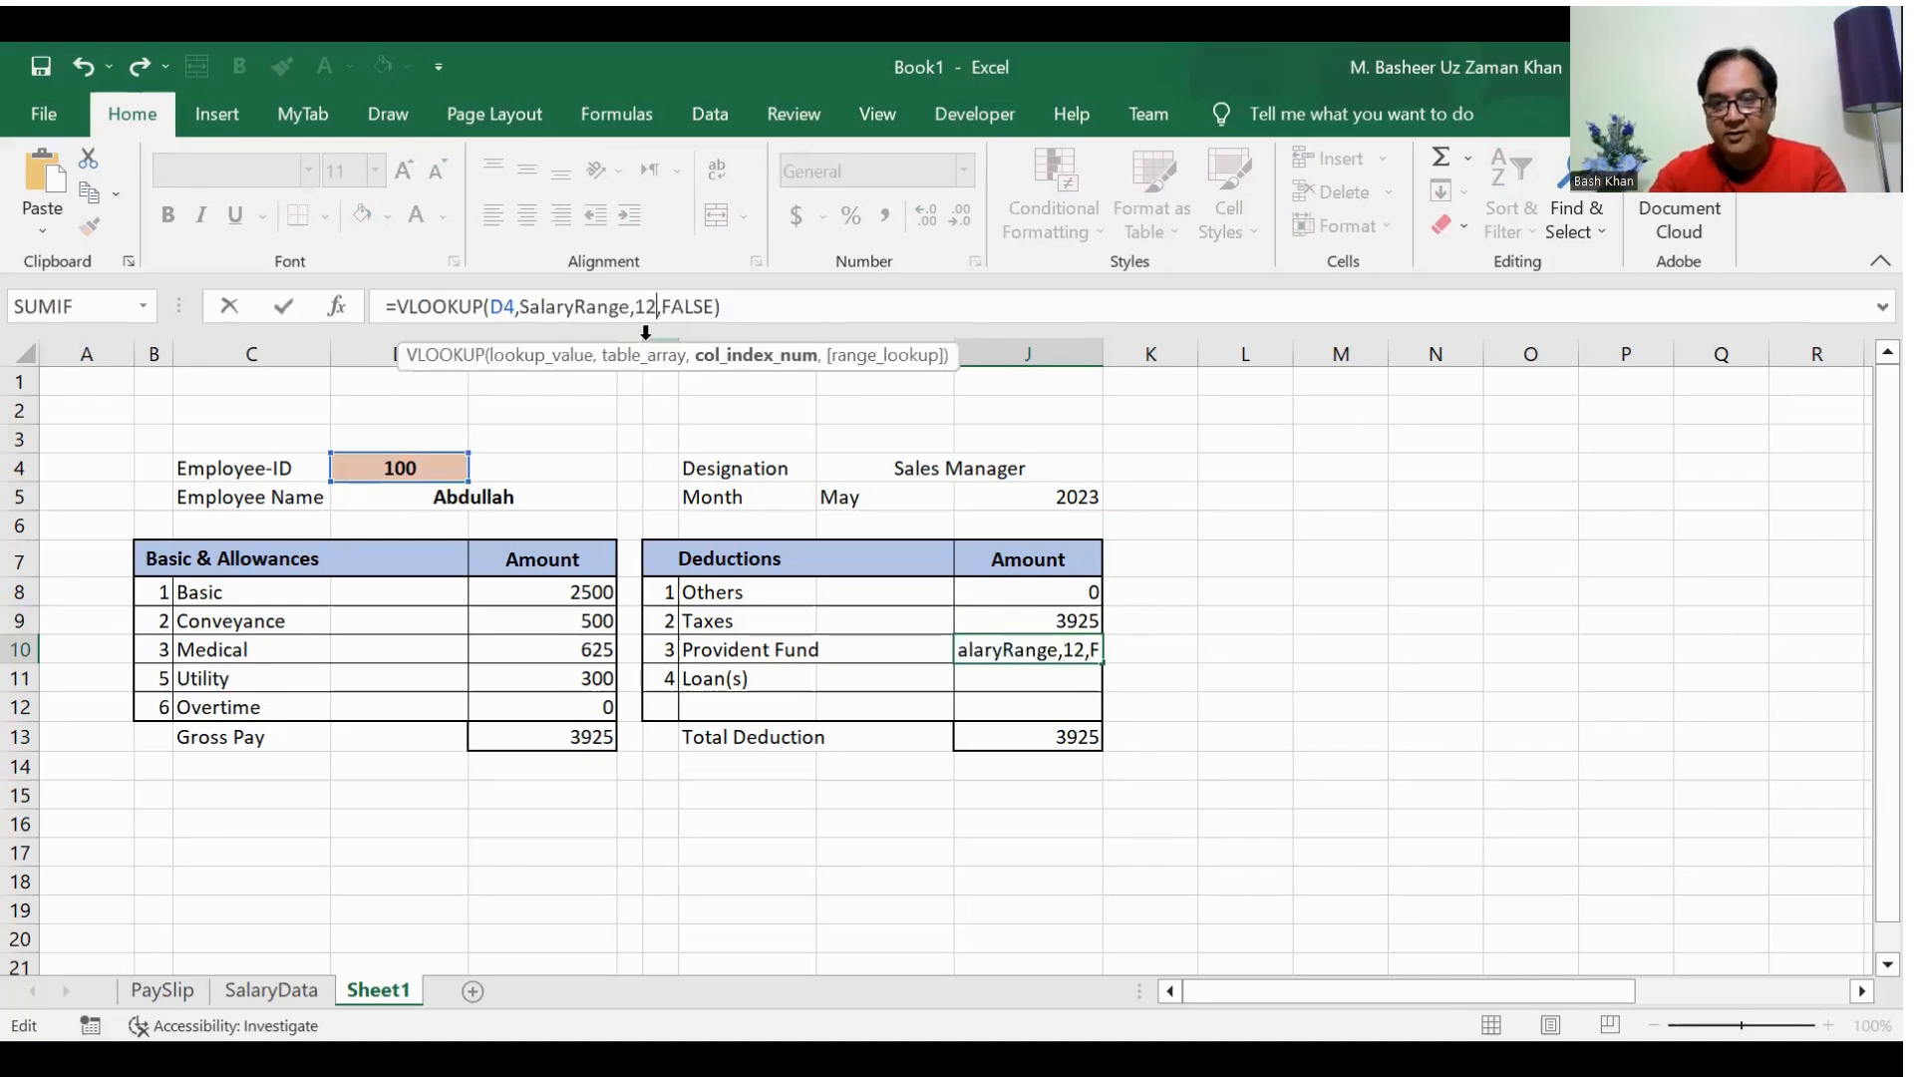
pyautogui.press('Return')
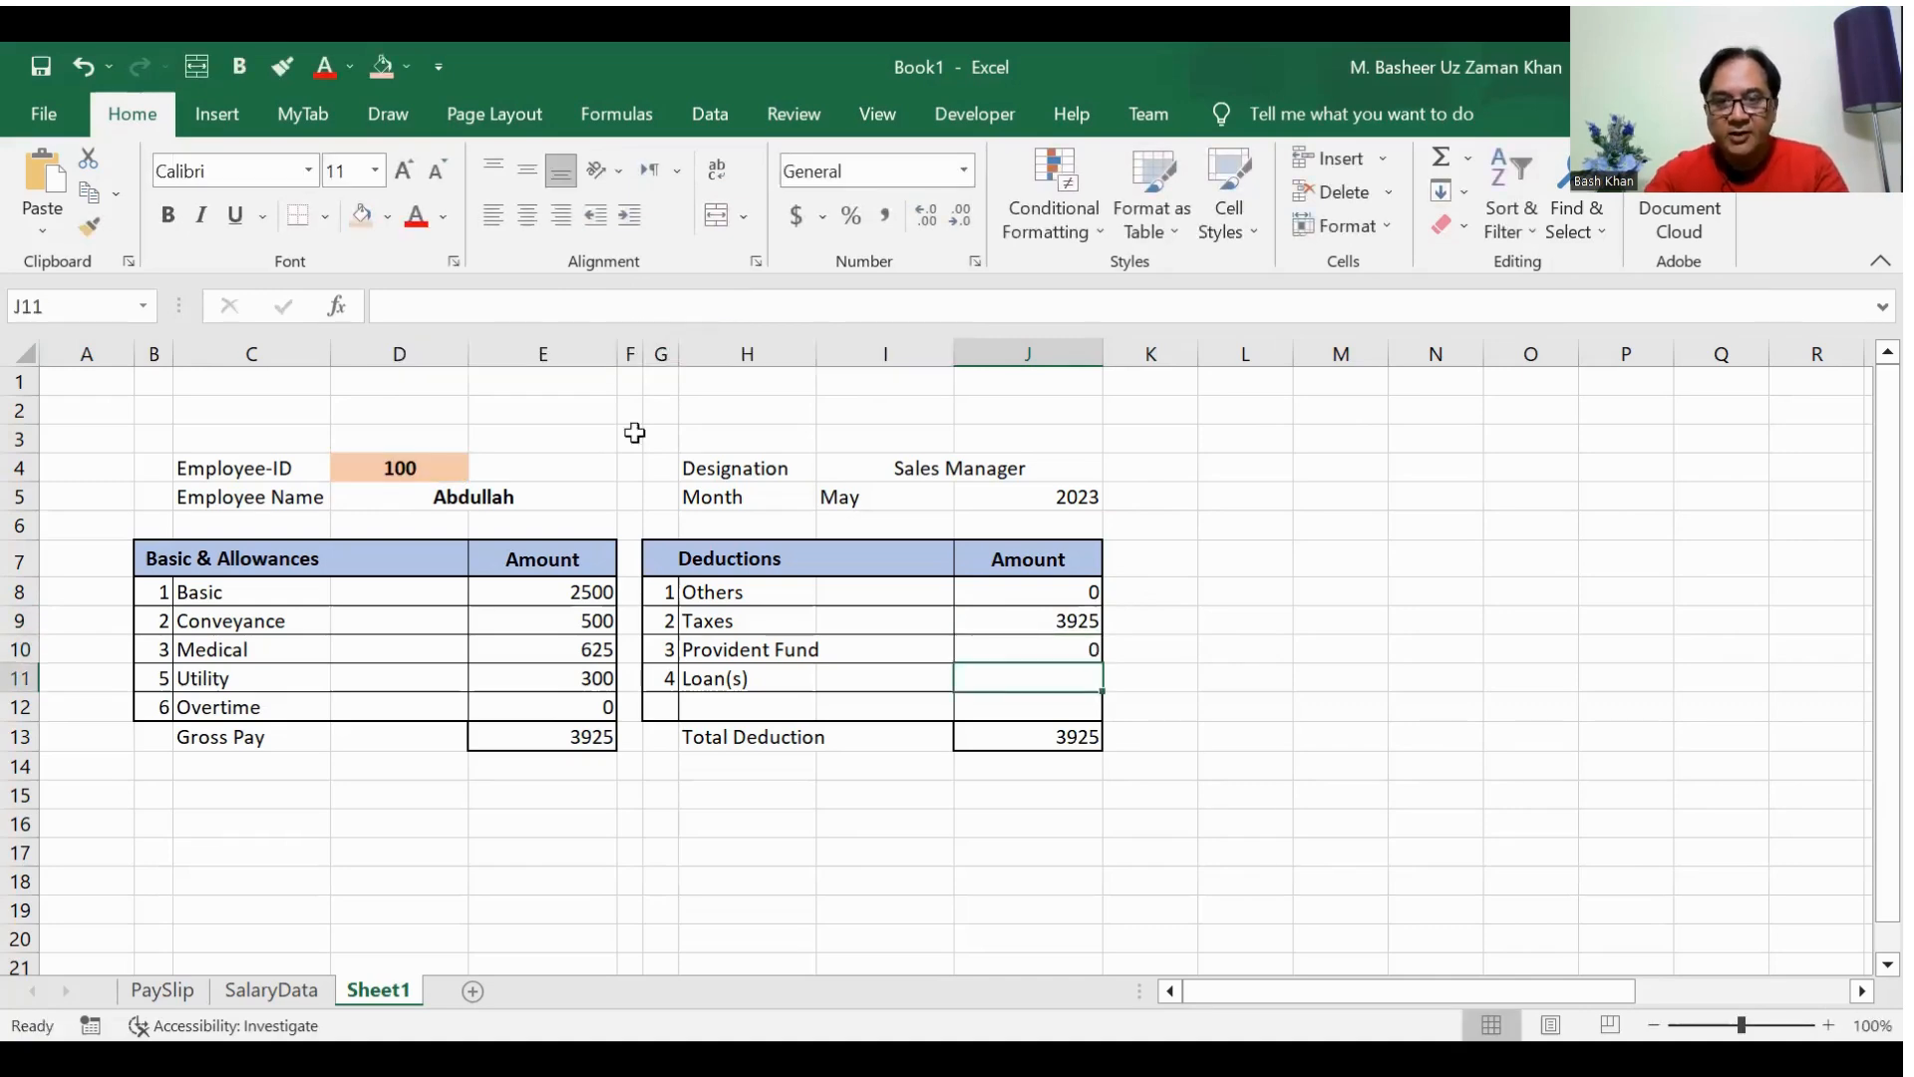
# Step: Paste the copied VLOOKUP formula into J11 for the Loan(s) amount with its column index set to 13
pyautogui.click(987, 620)
pyautogui.click(1004, 649)
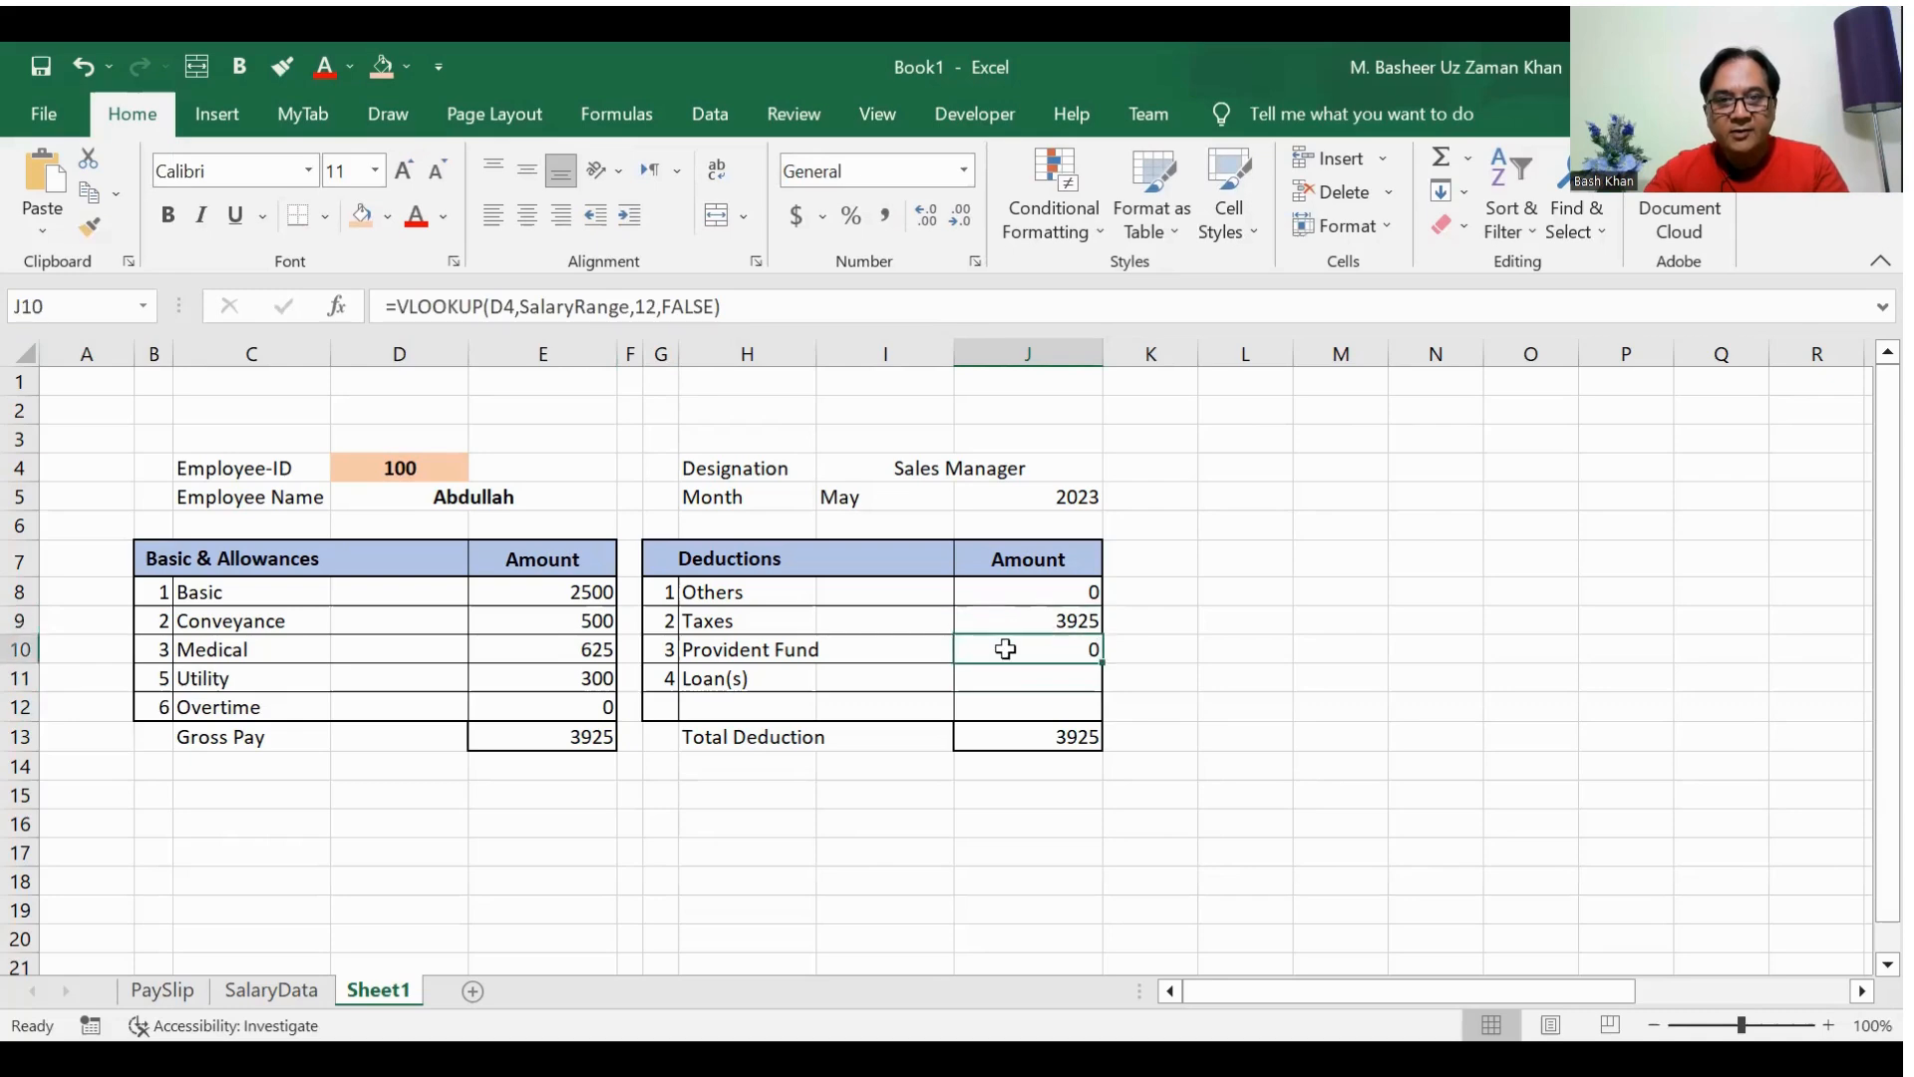
pyautogui.click(1007, 677)
pyautogui.write('=VLOOKUP(D4,SalaryRange,2,FALSE)')
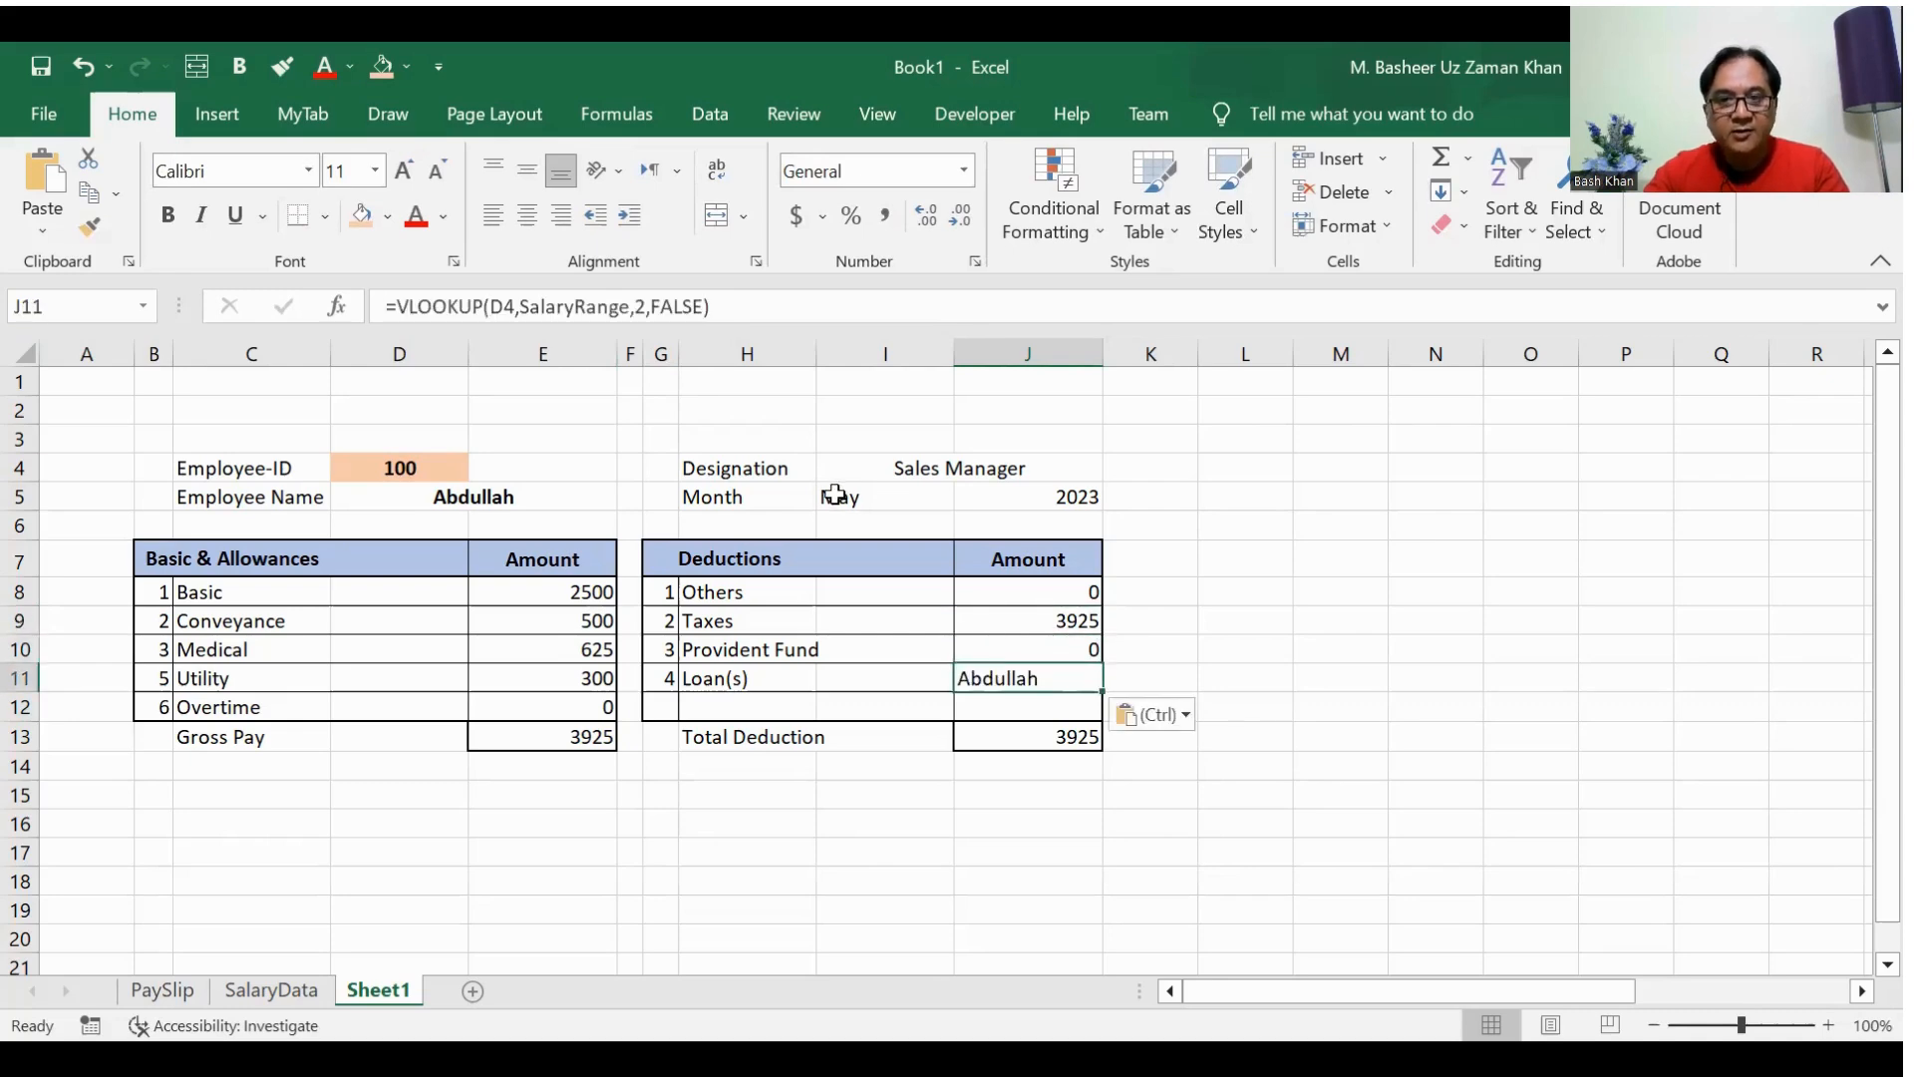
pyautogui.click(631, 321)
pyautogui.press('Delete')
pyautogui.write('13')
pyautogui.press('Return')
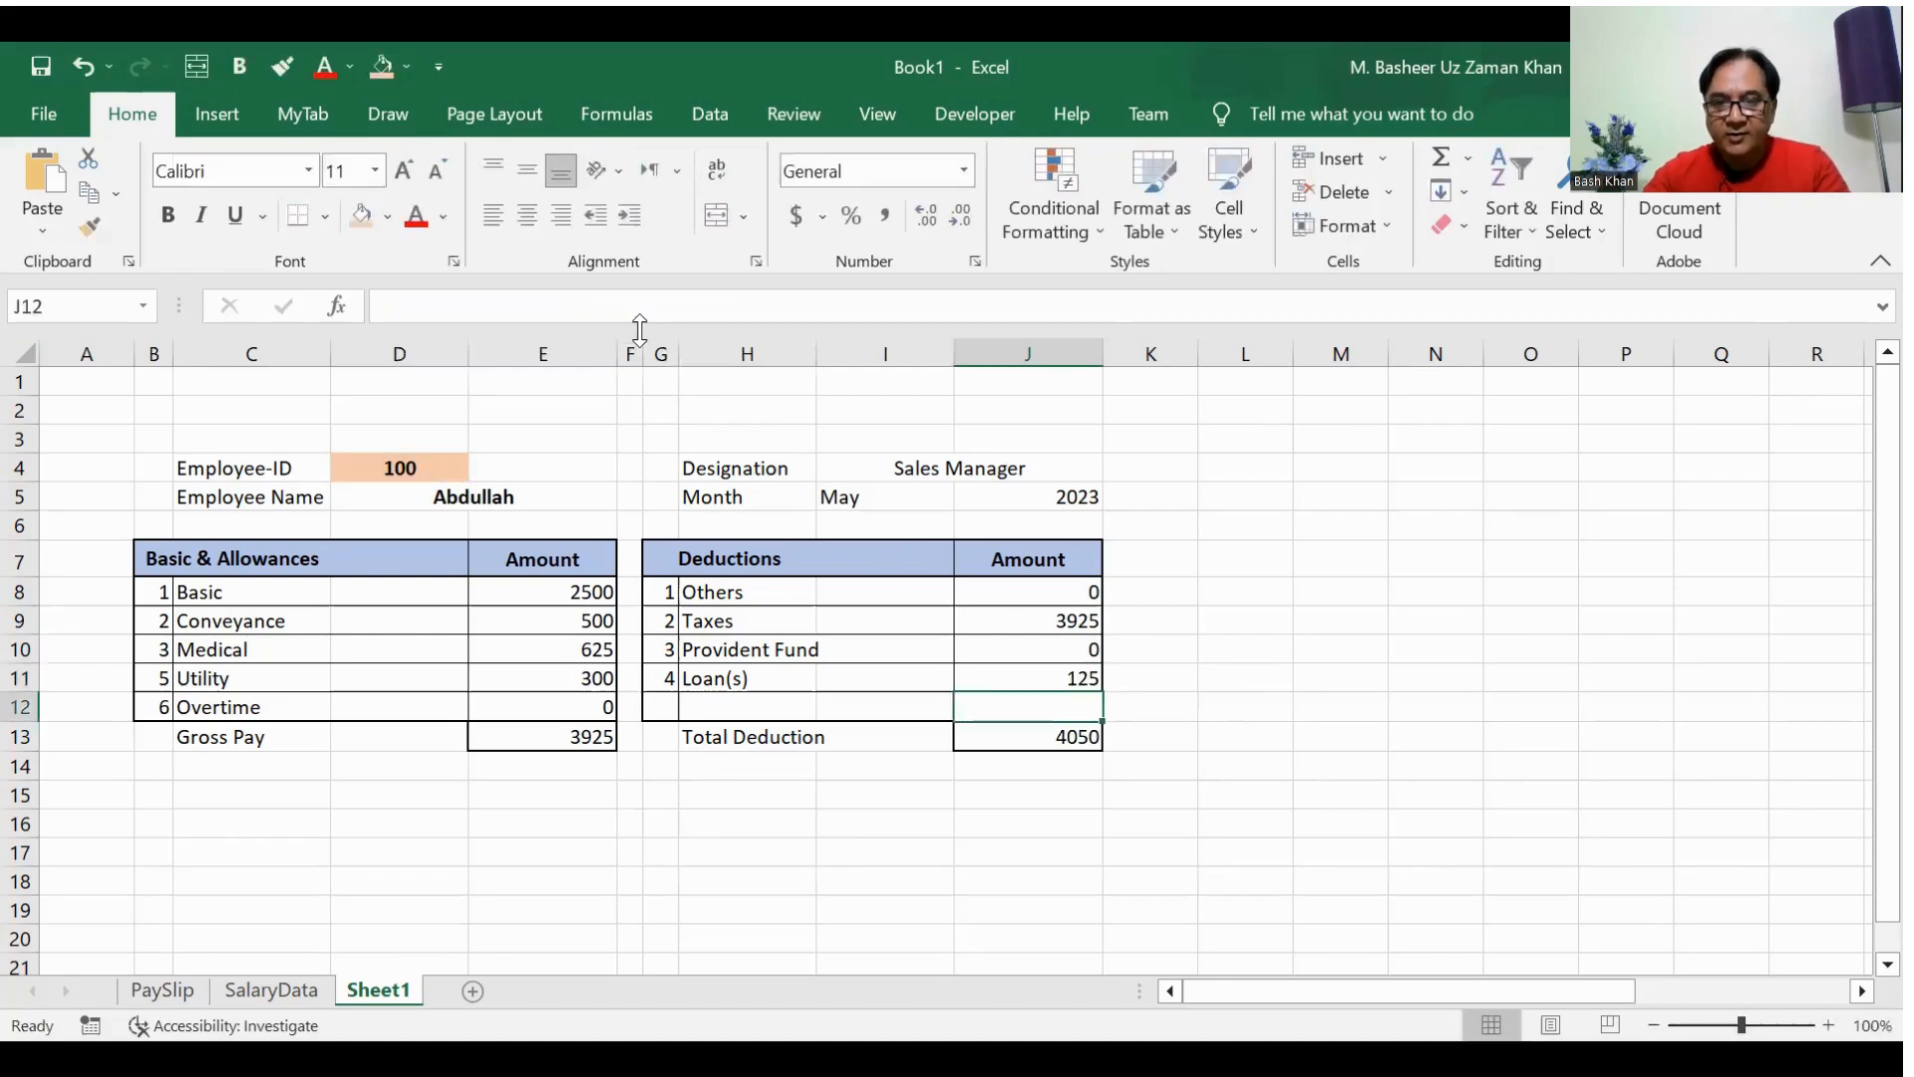
# Step: Compare the first employee's Taxes, Provident Fund and Total Deduction in SalaryData with the Taxes formula in J9 on Sheet1
pyautogui.click(299, 990)
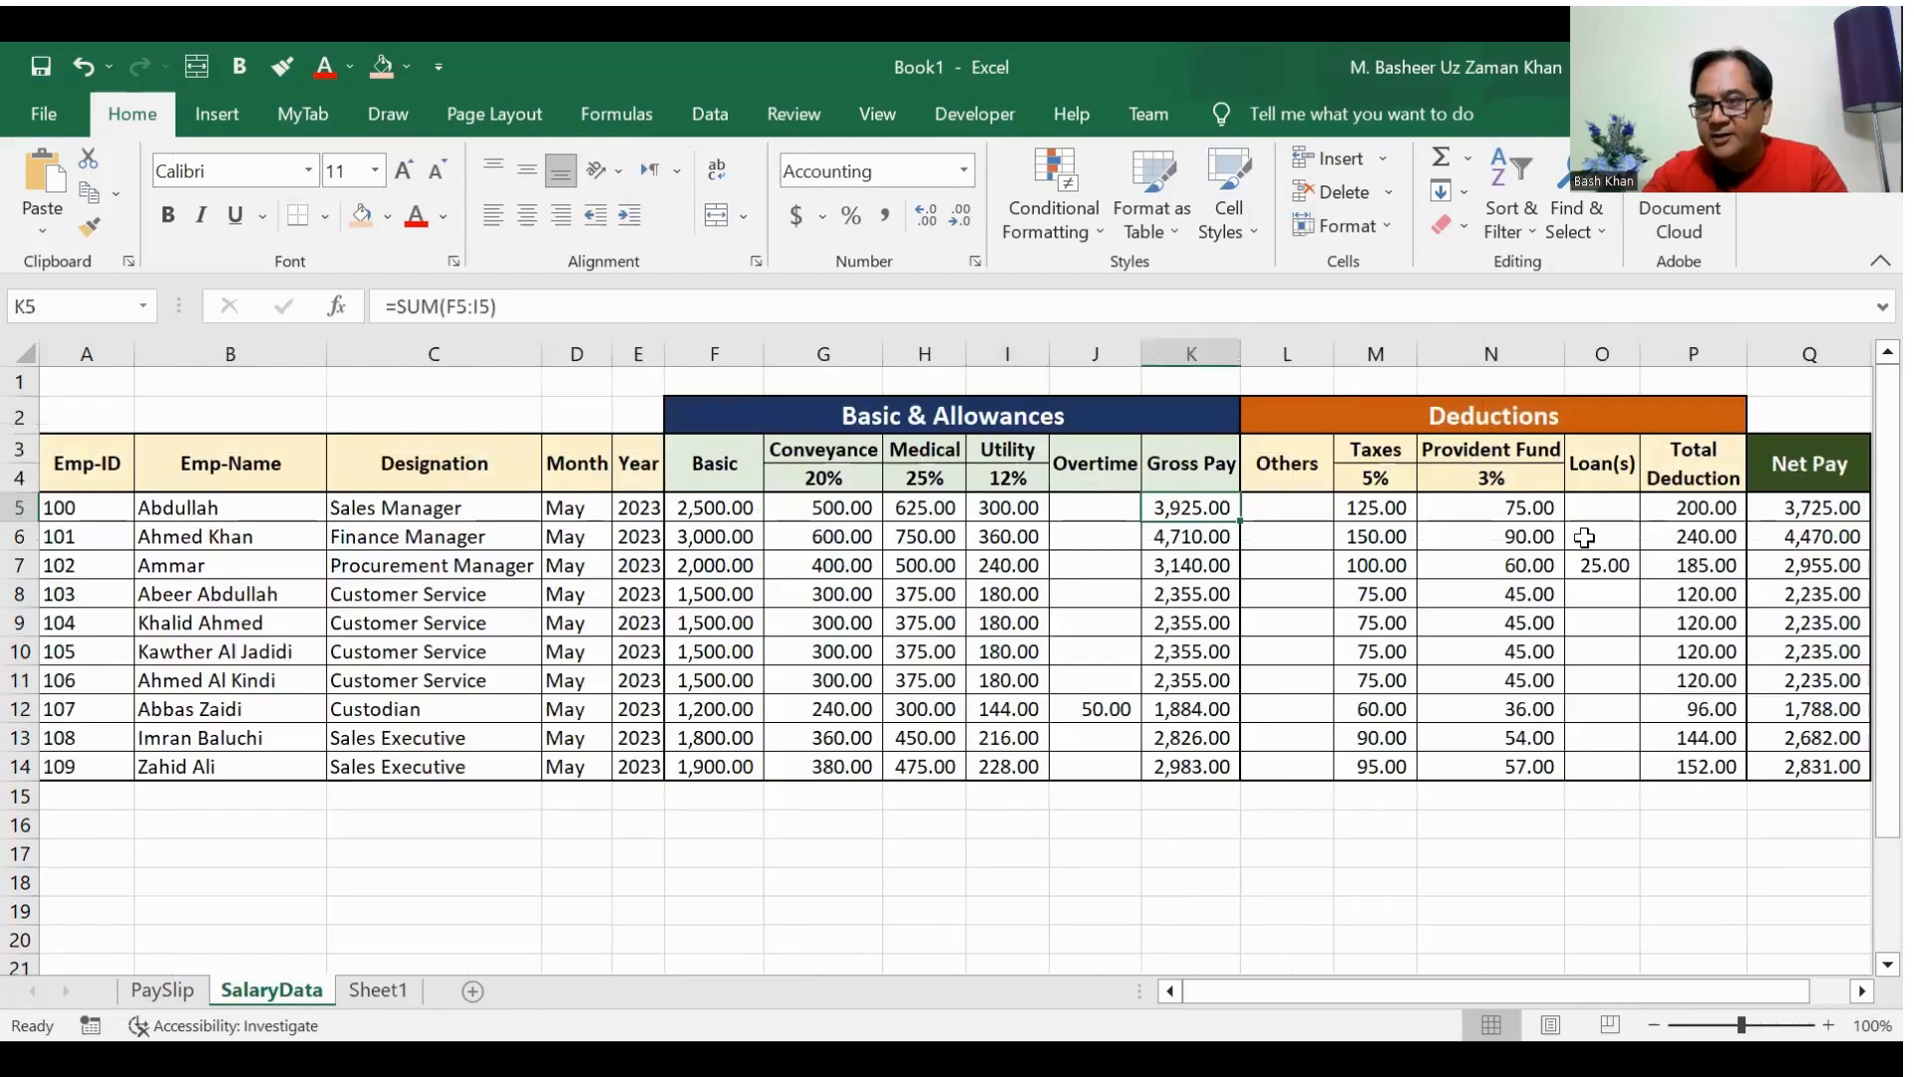
pyautogui.click(1716, 511)
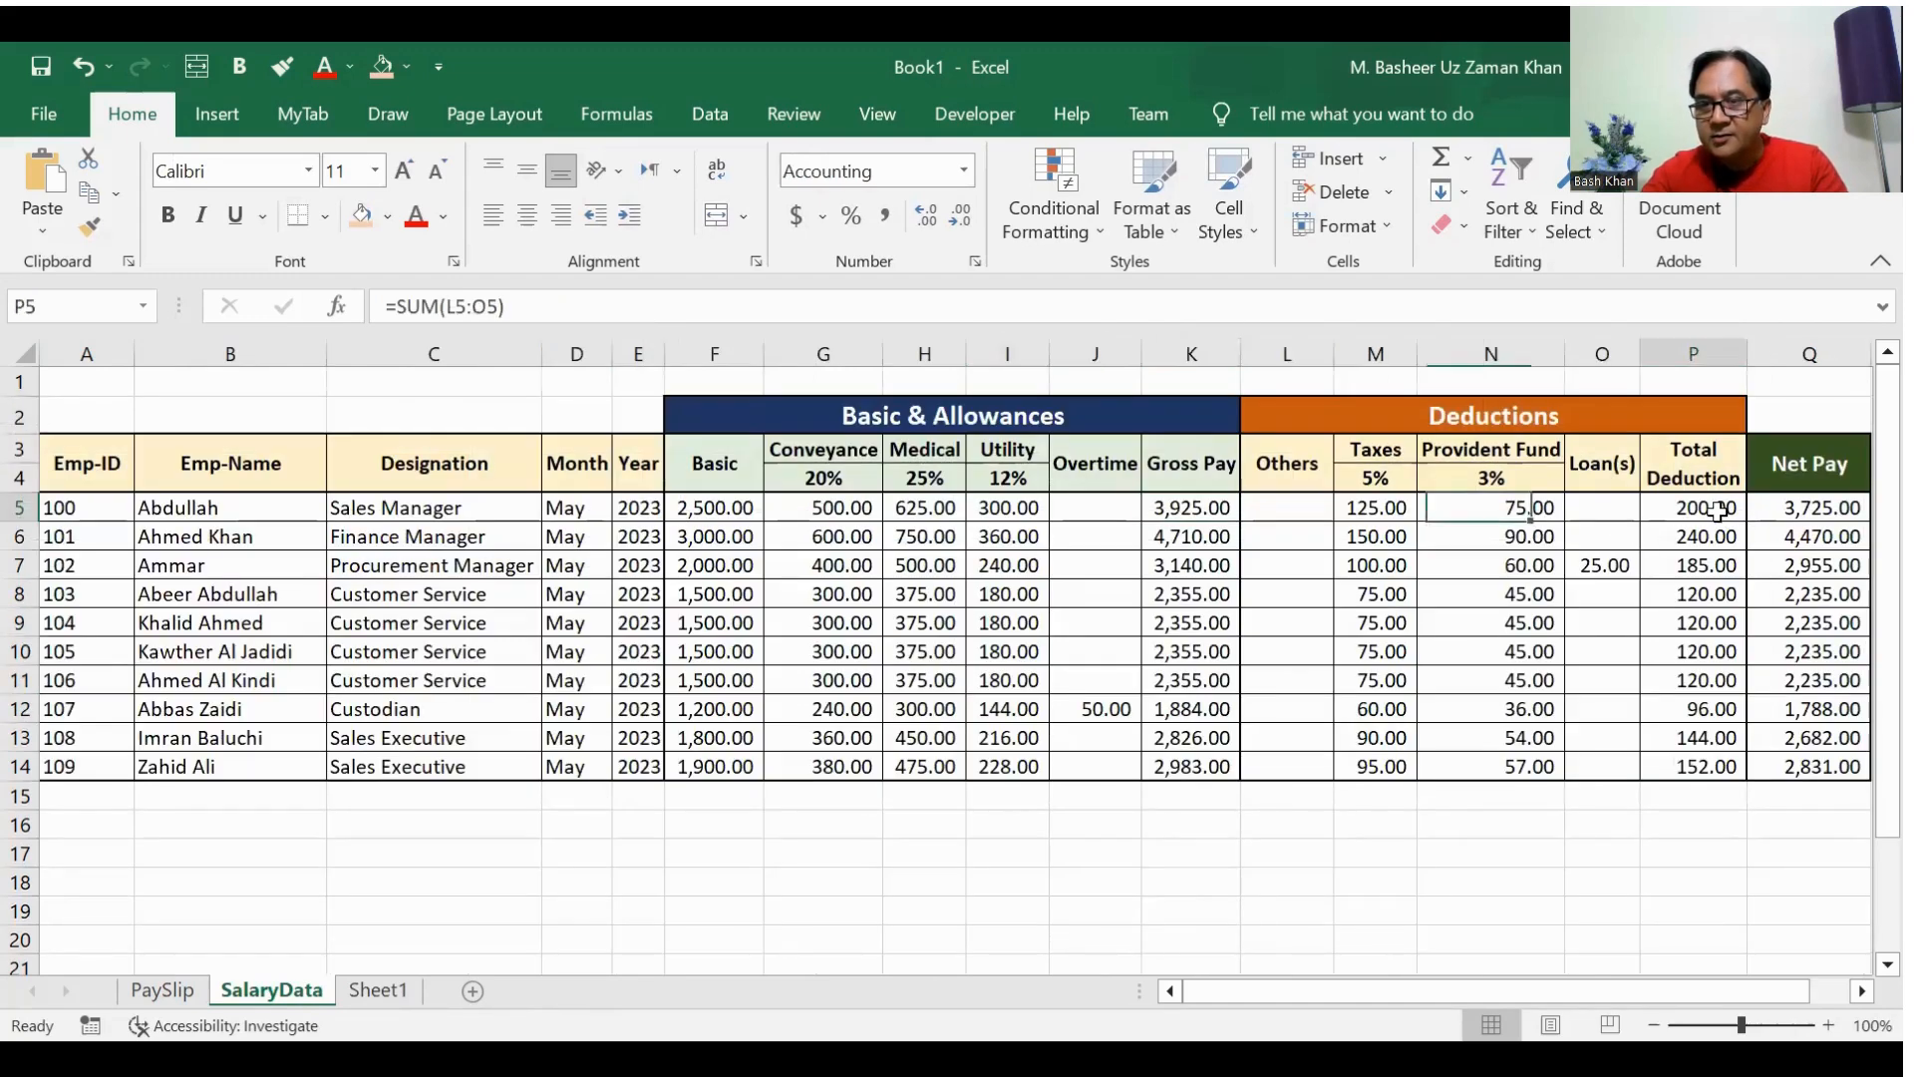
pyautogui.click(1356, 508)
pyautogui.click(1511, 509)
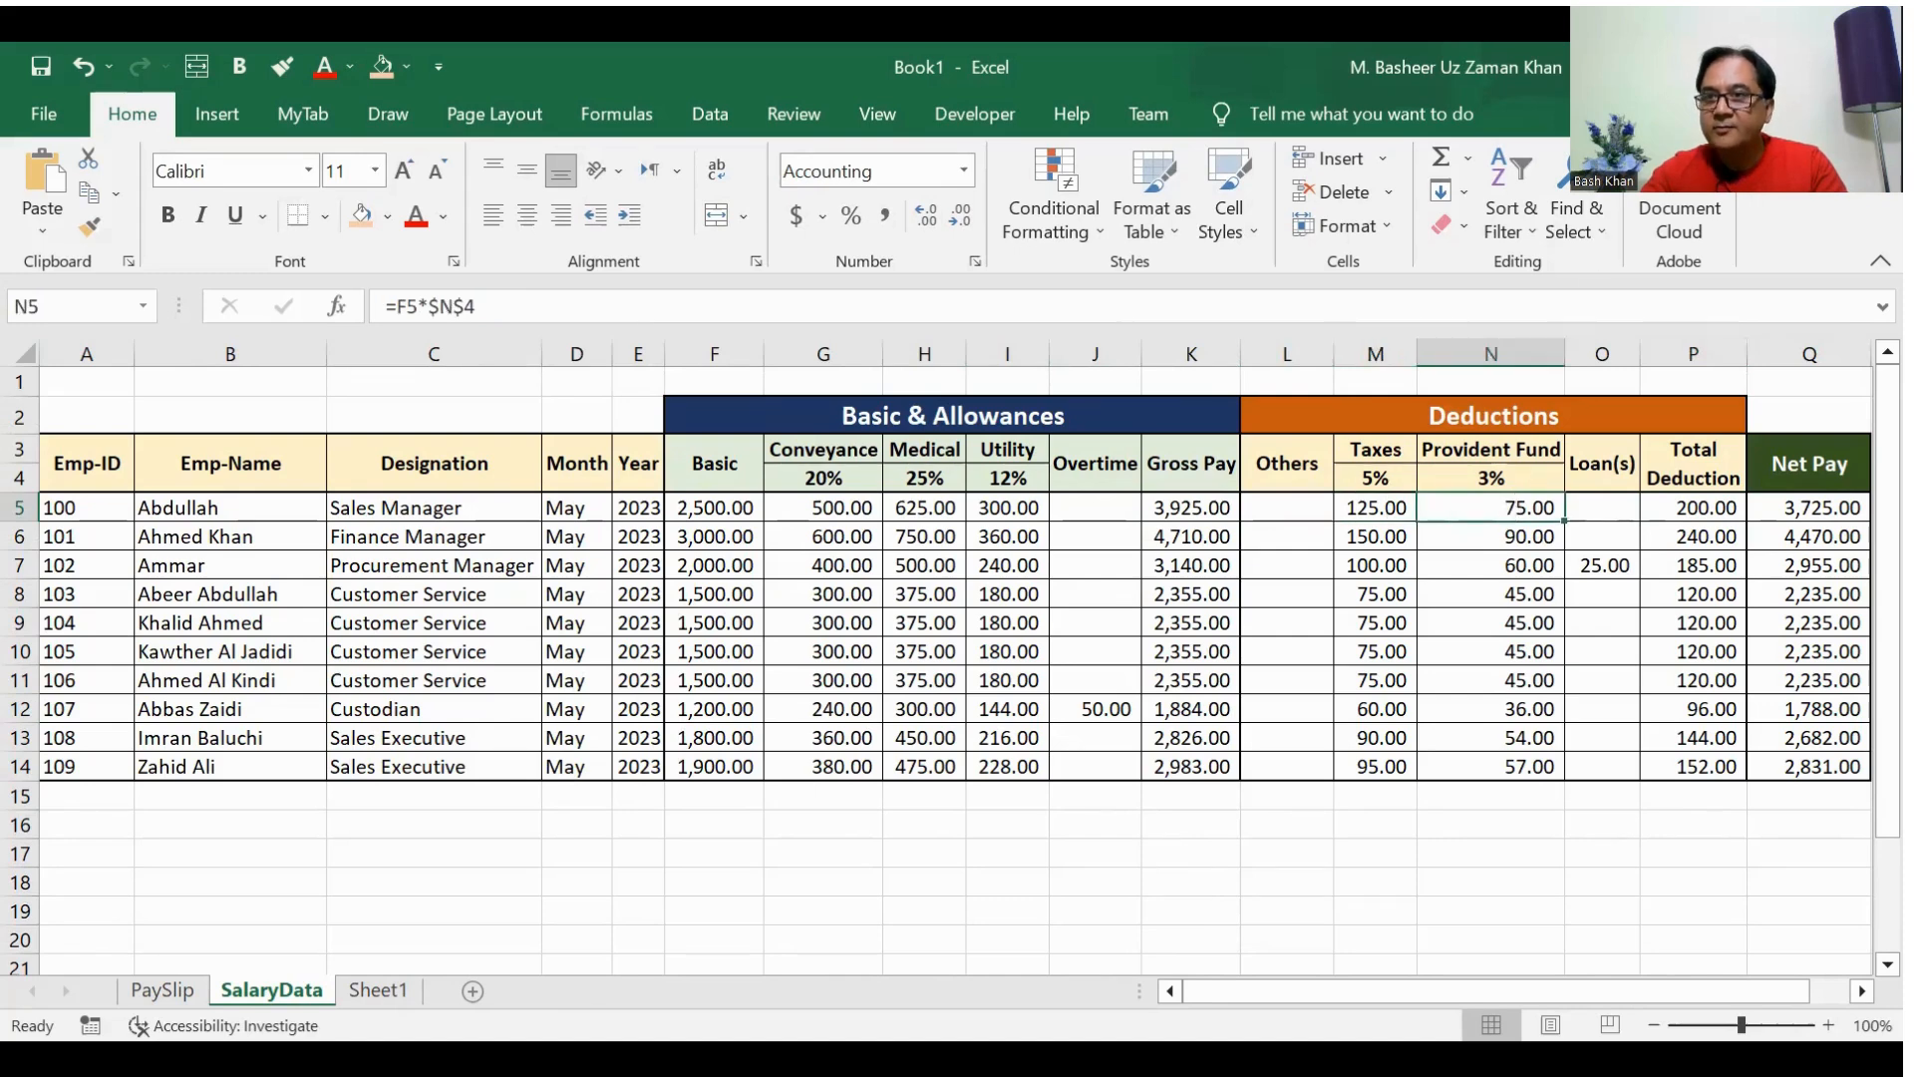
pyautogui.click(359, 990)
pyautogui.click(1054, 625)
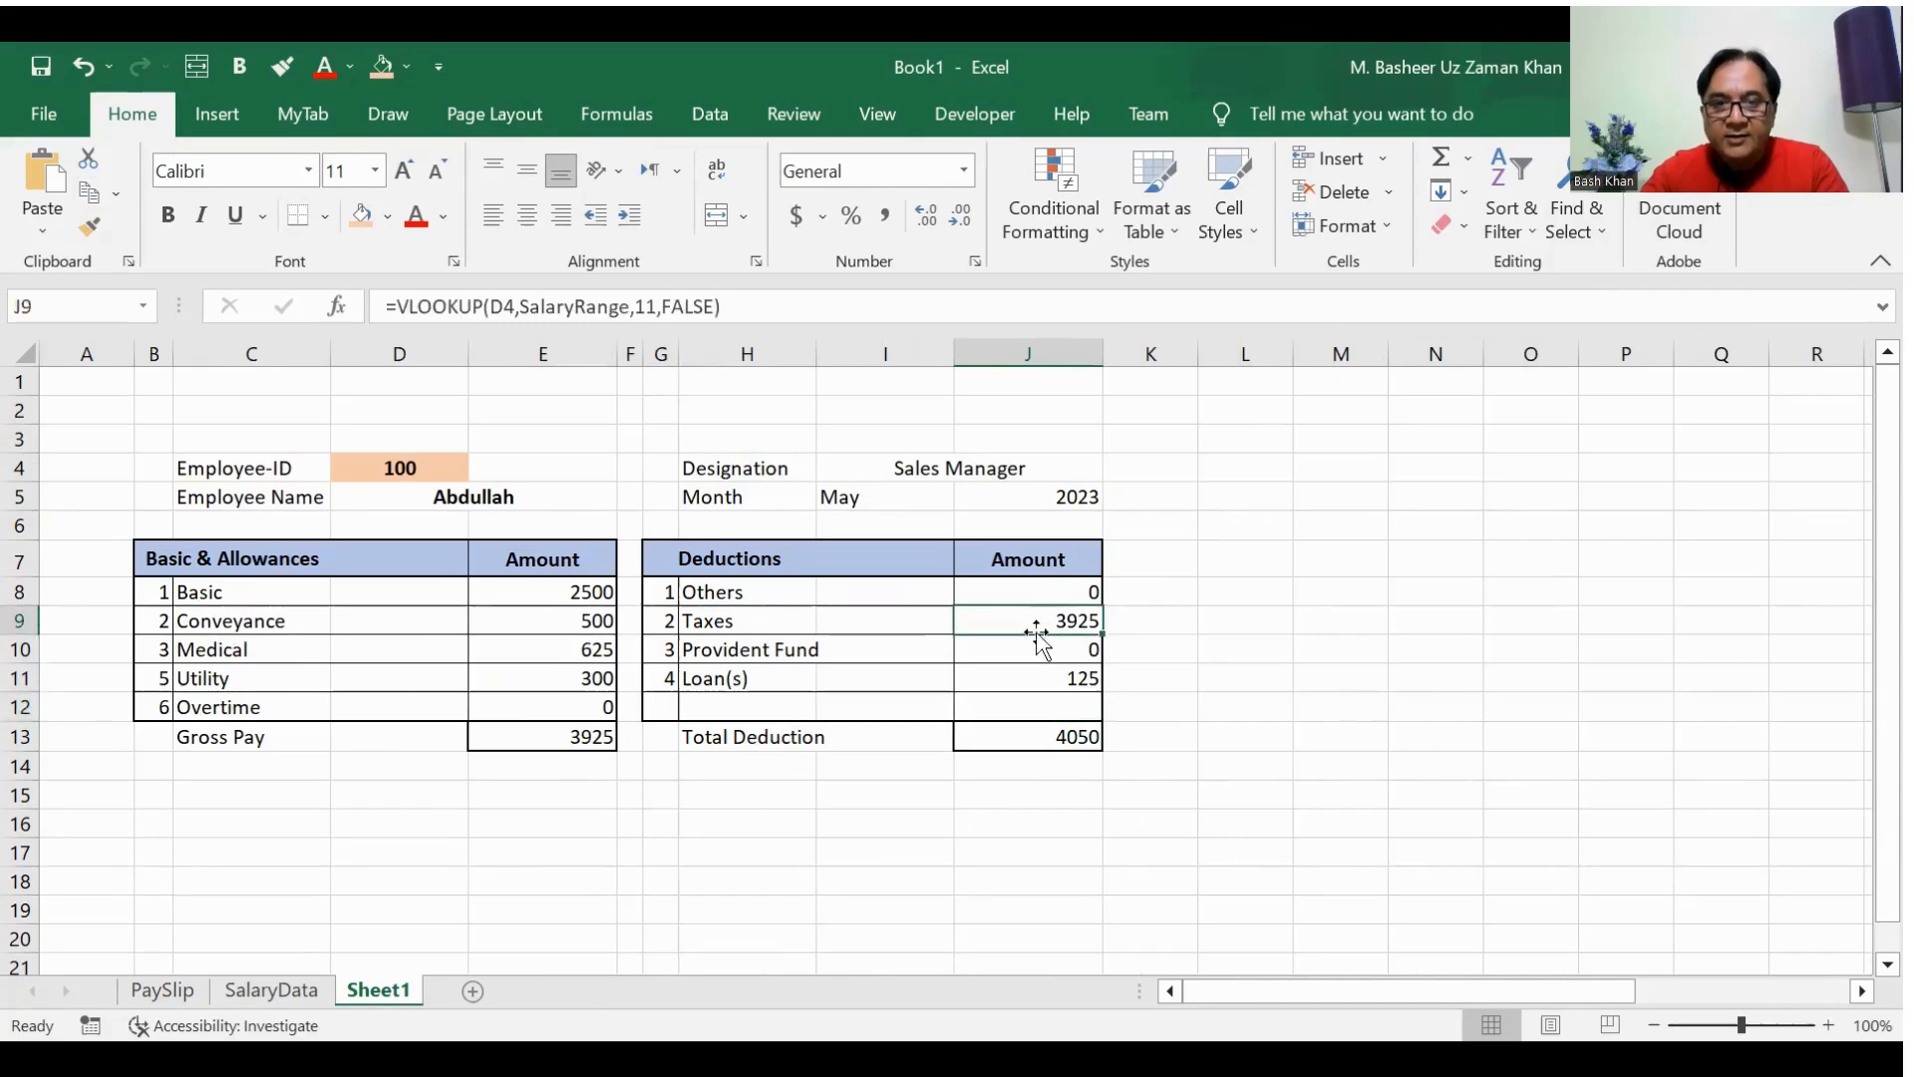
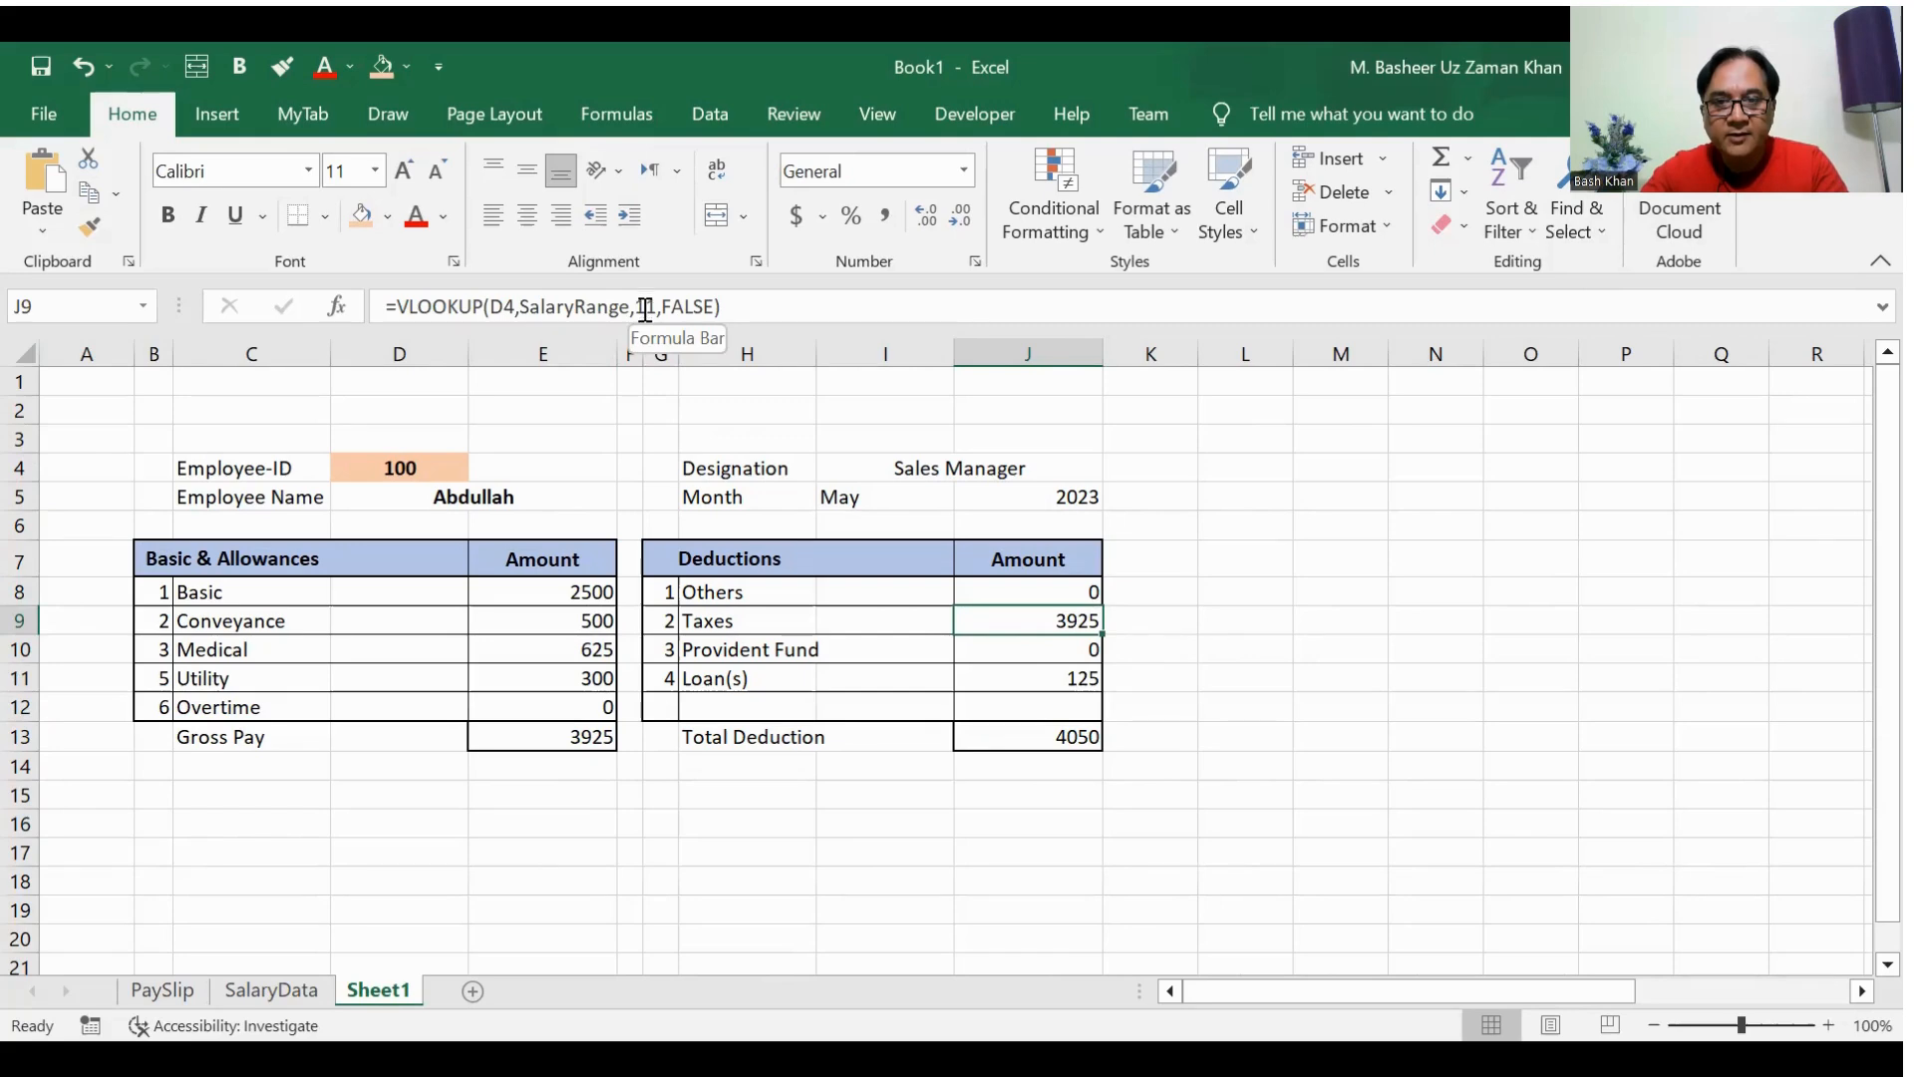
# Step: Check the deduction columns in SalaryData and set the column index of the Others VLOOKUP in Sheet1's J8 to 12
pyautogui.click(304, 991)
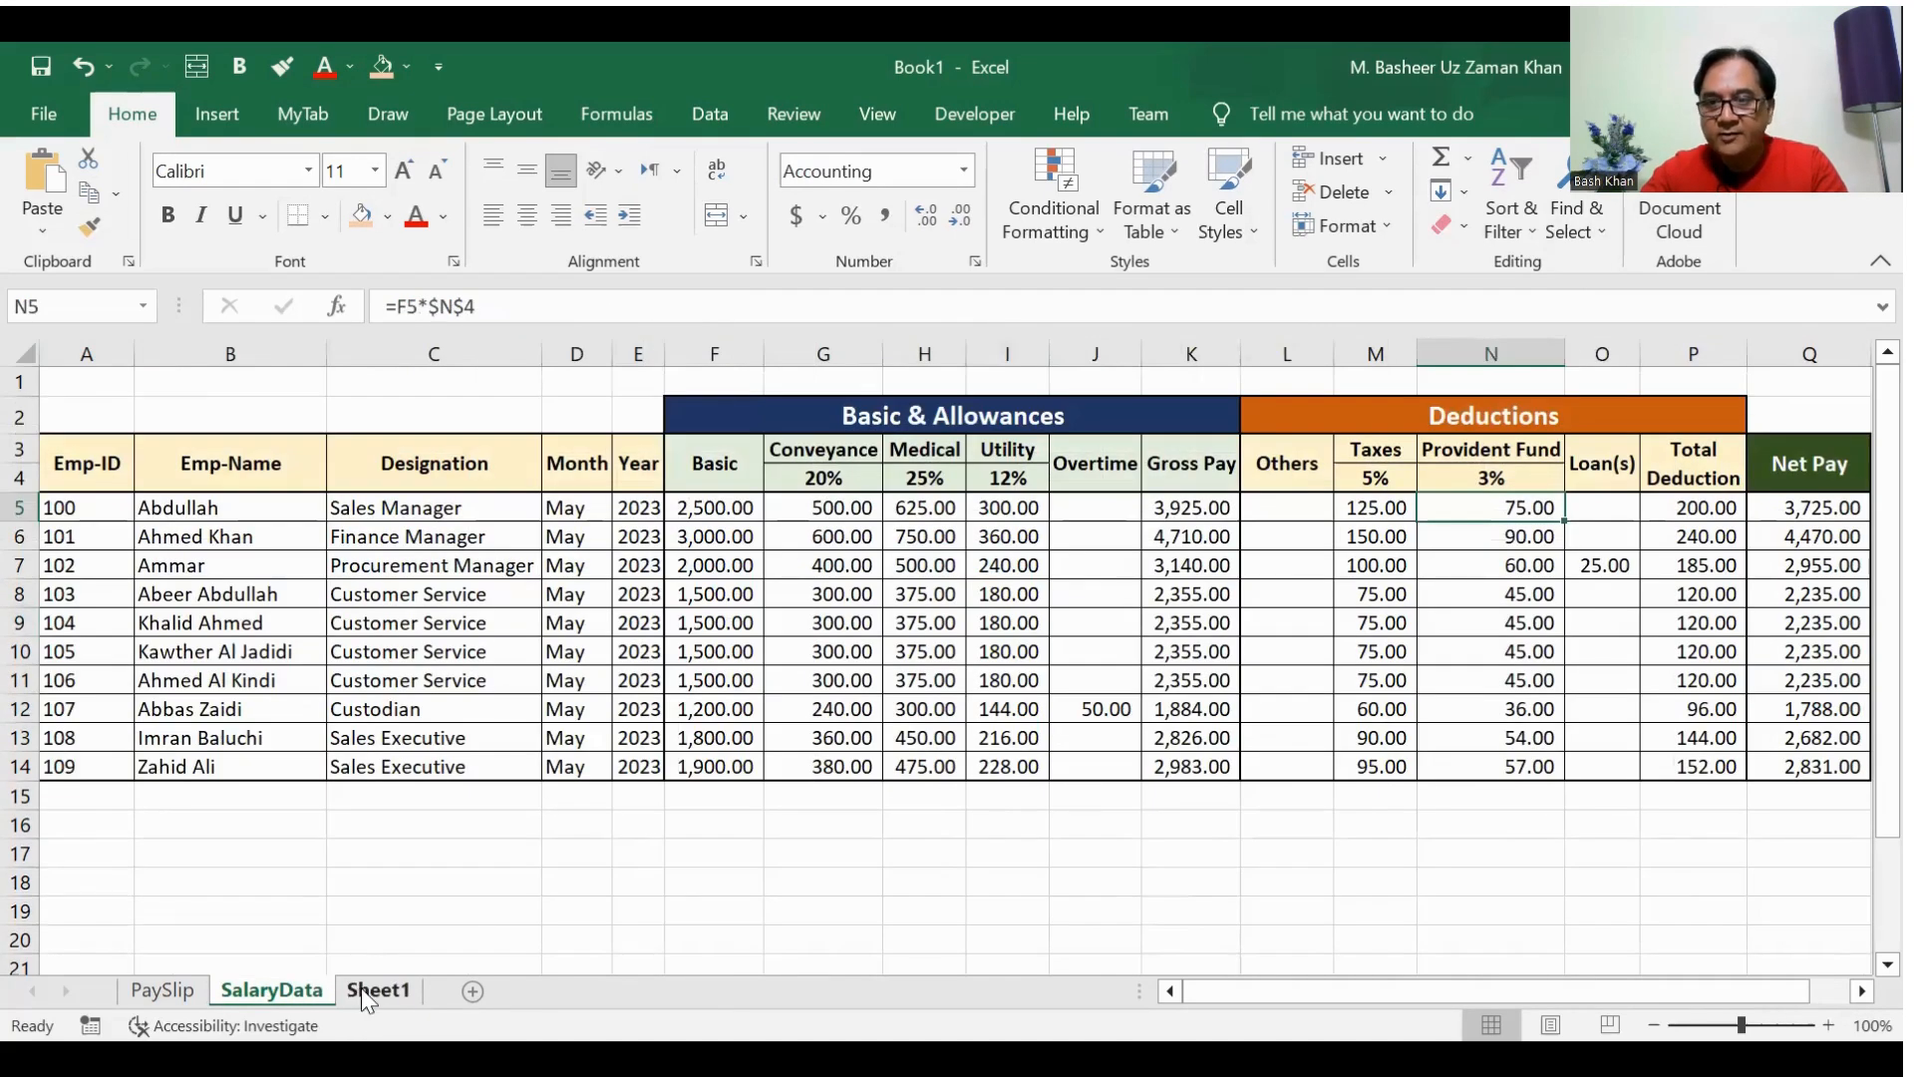
pyautogui.click(378, 991)
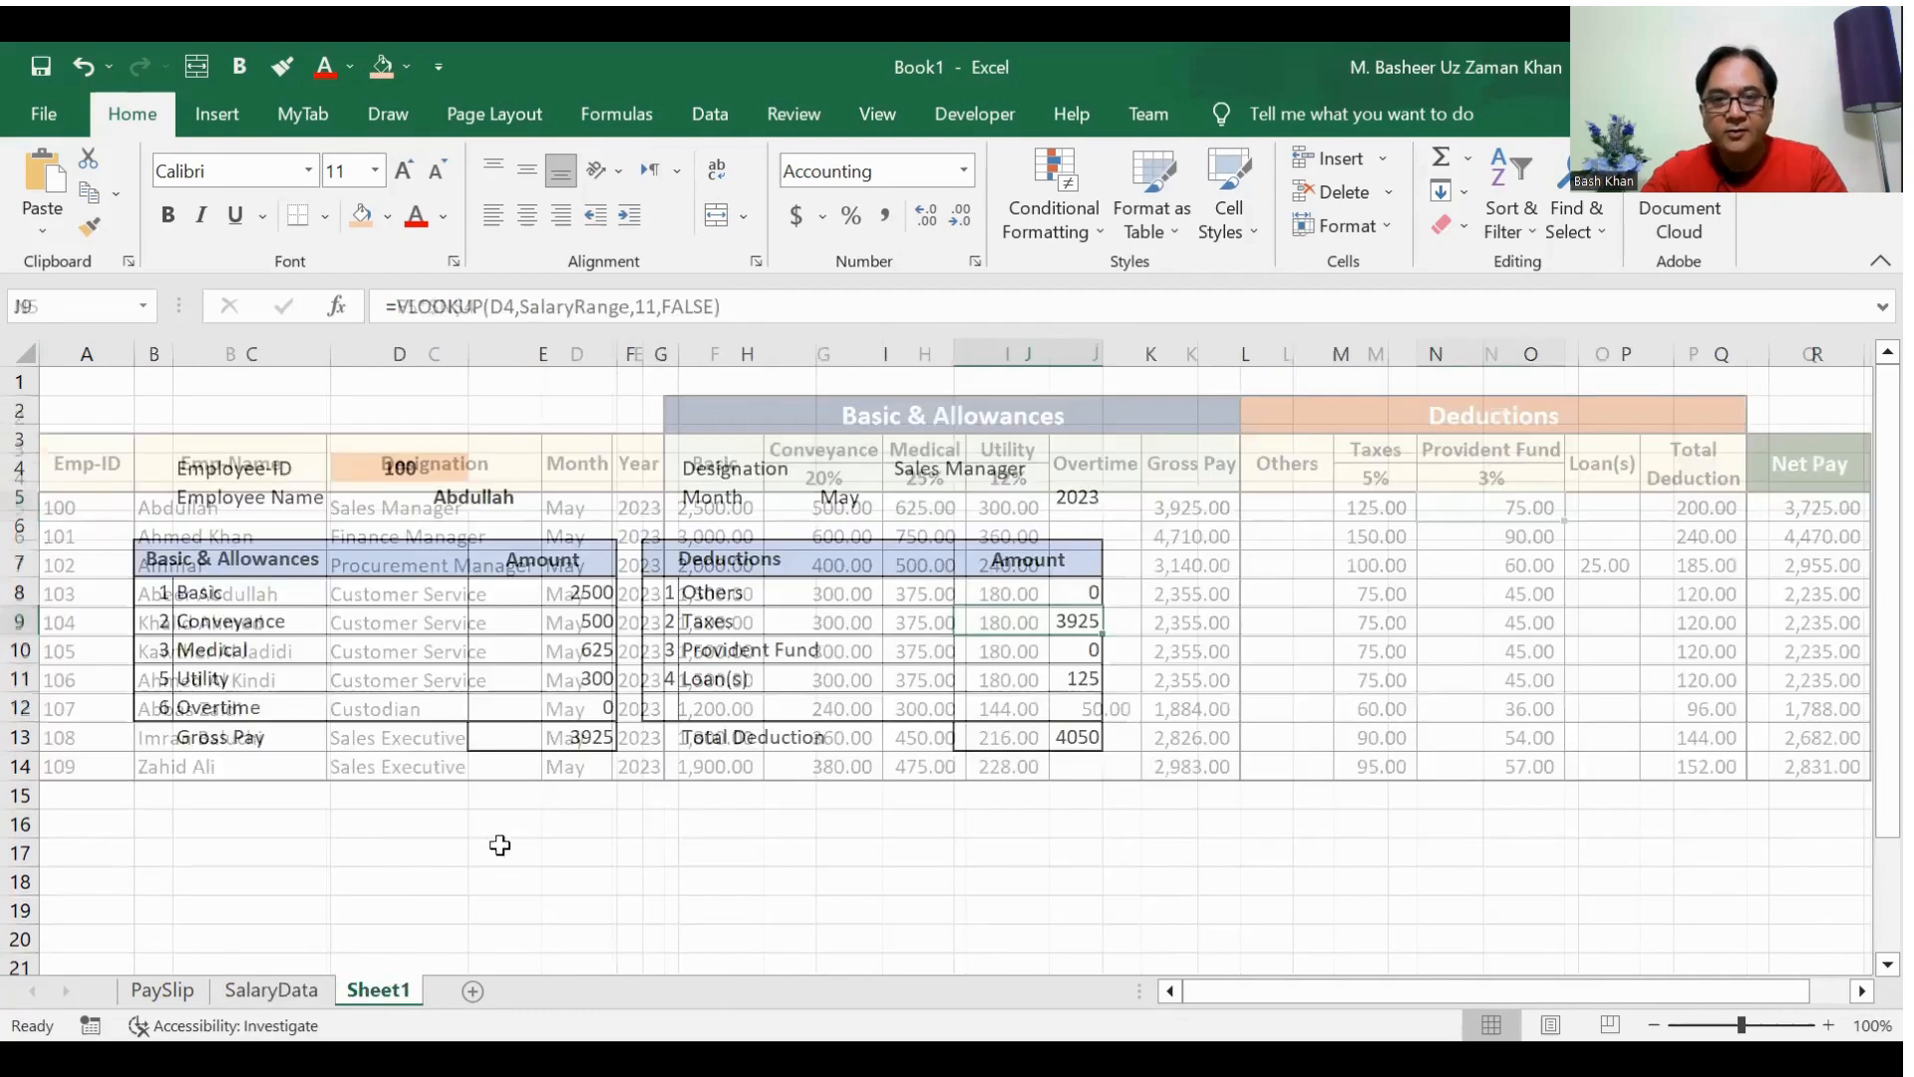
pyautogui.click(1022, 592)
pyautogui.click(655, 304)
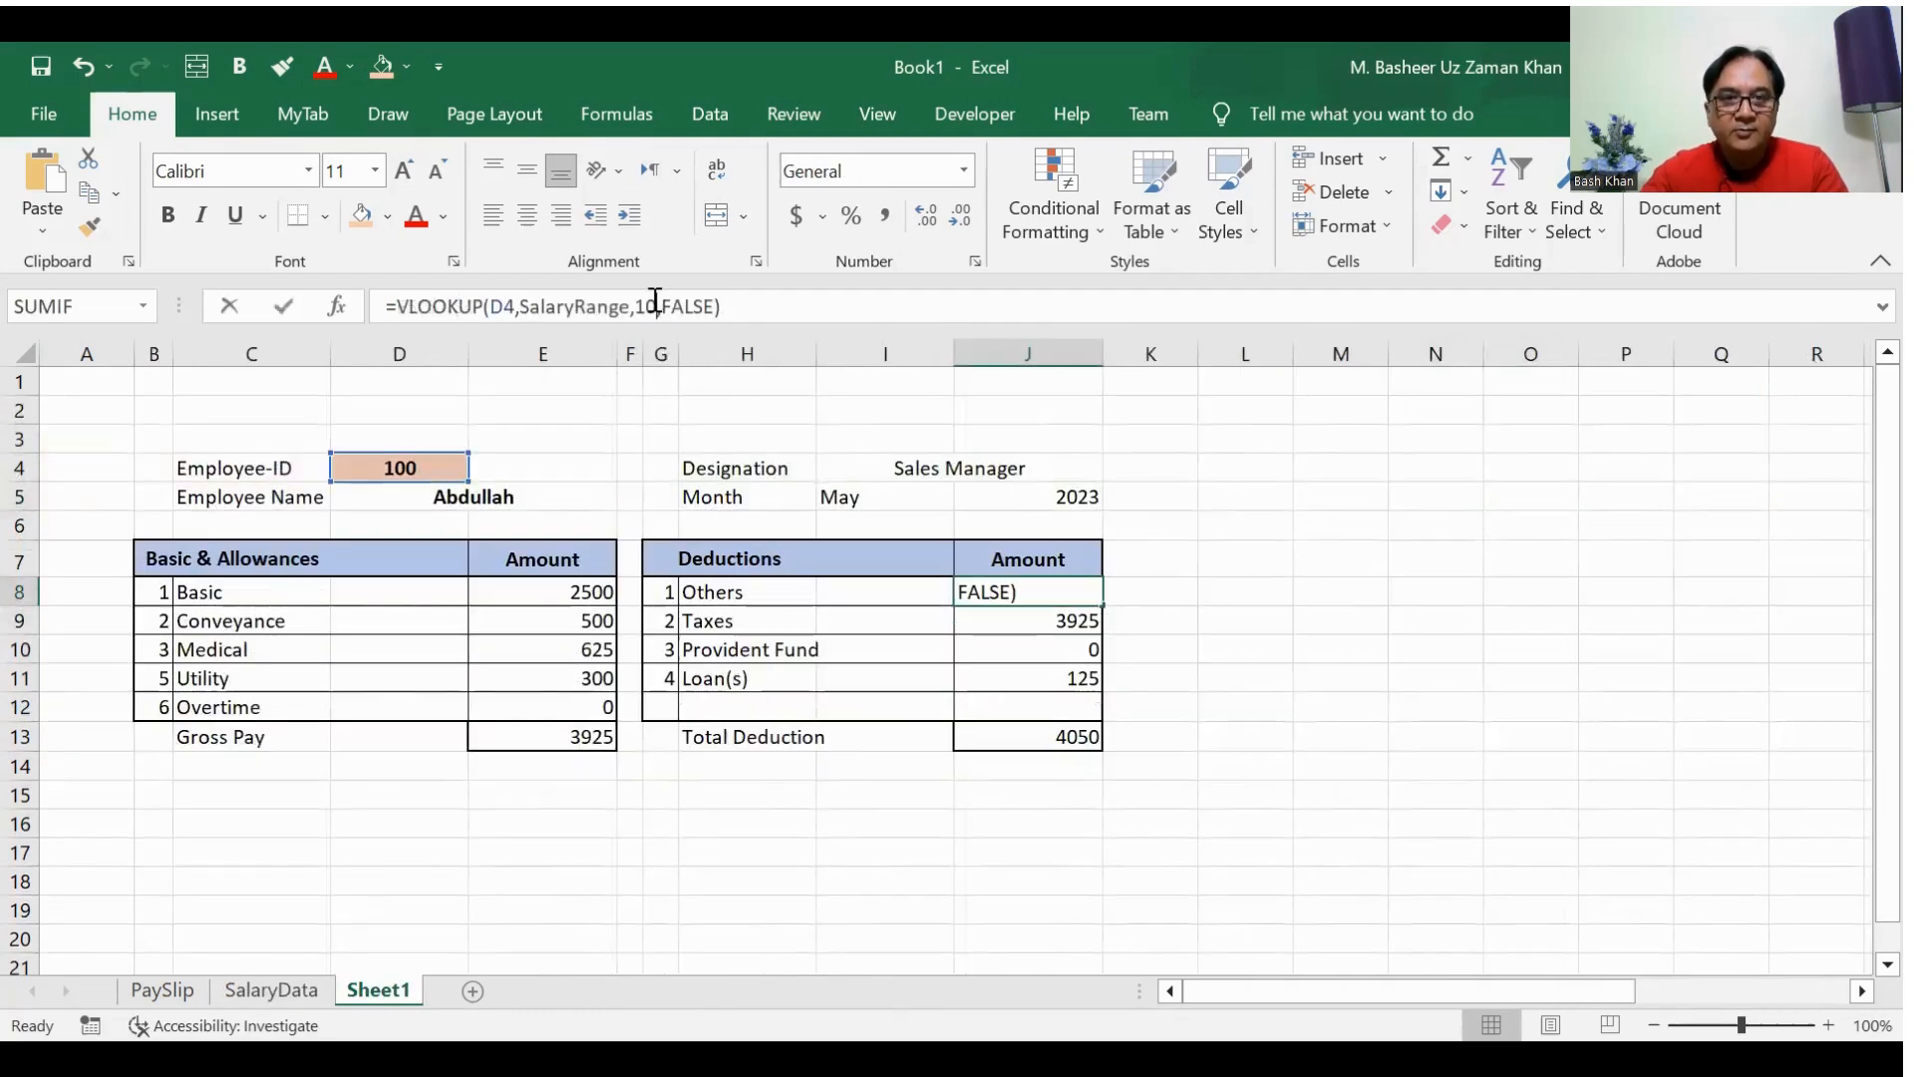
pyautogui.press('BackSpace')
pyautogui.write('2')
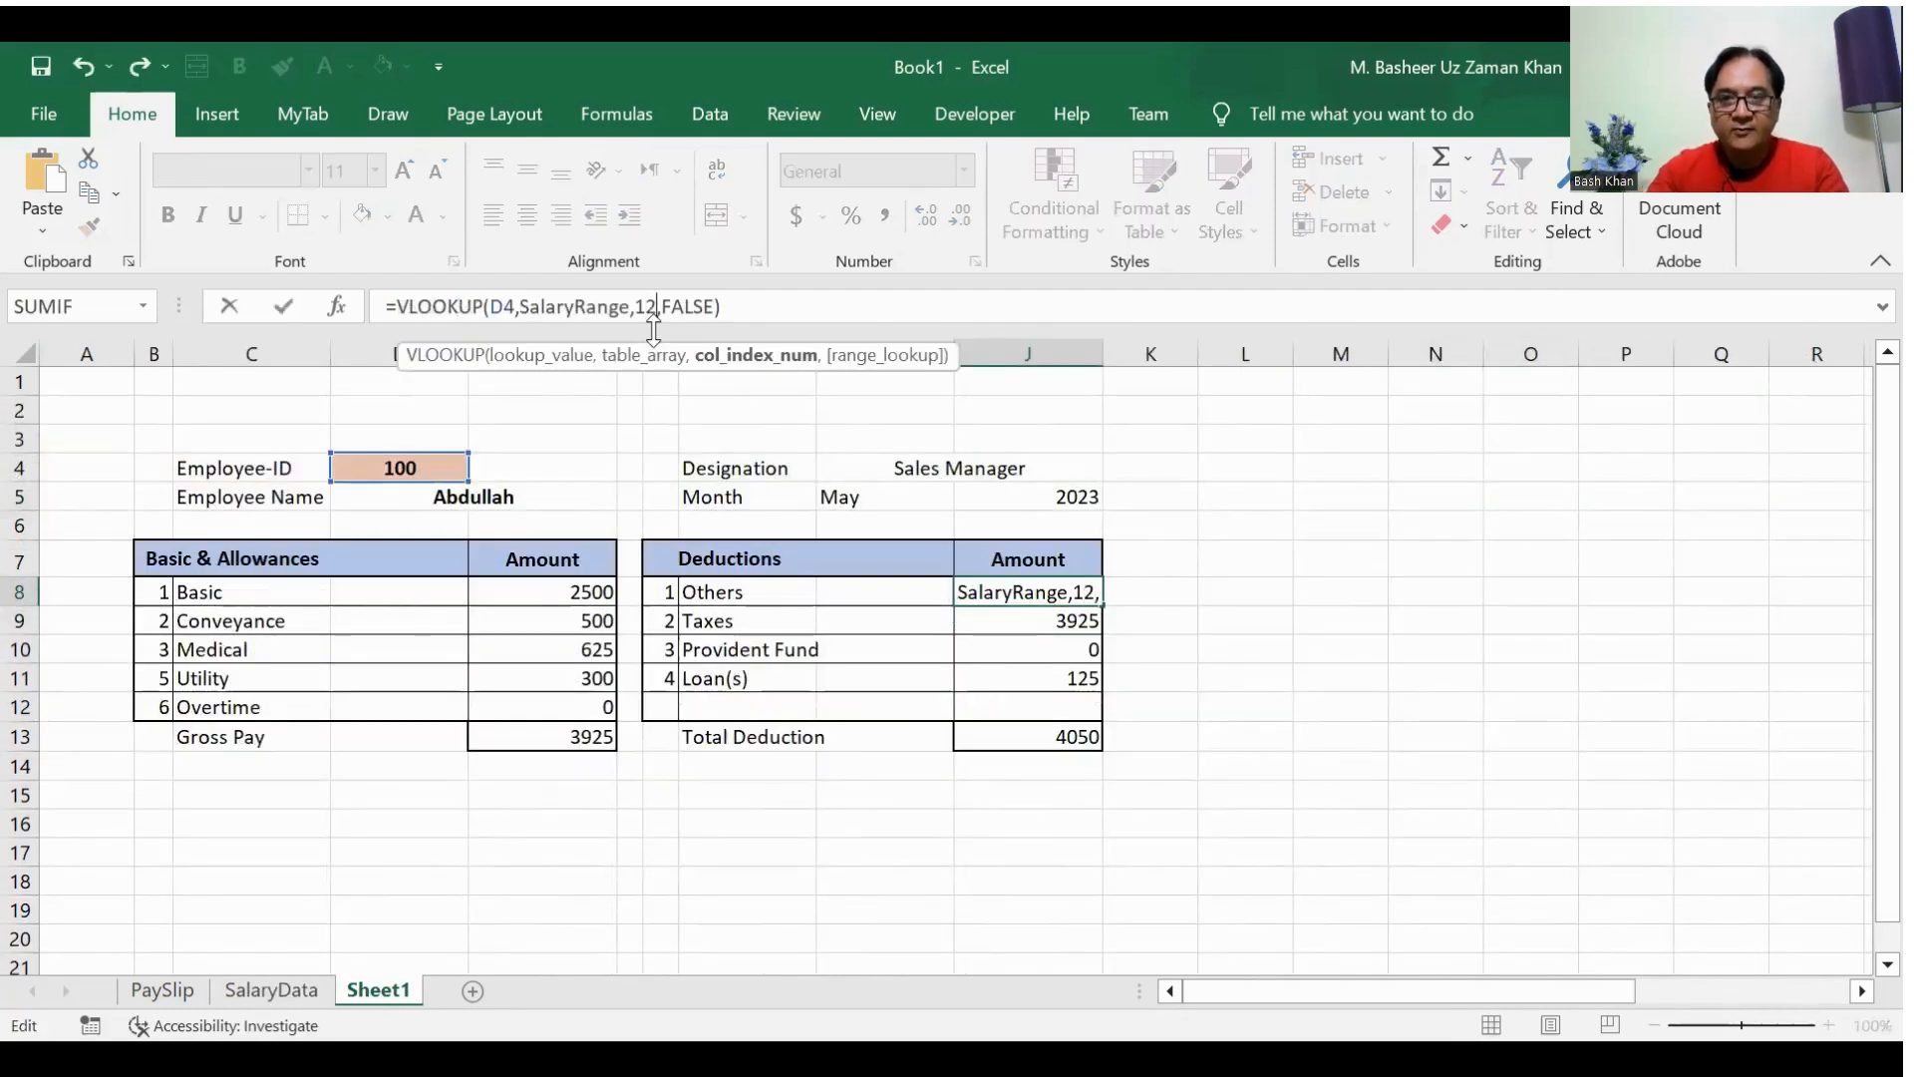
pyautogui.press('Return')
# Step: Set the VLOOKUP column index to 13 for Taxes in J9 and 14 for Provident Fund in J10
pyautogui.click(654, 309)
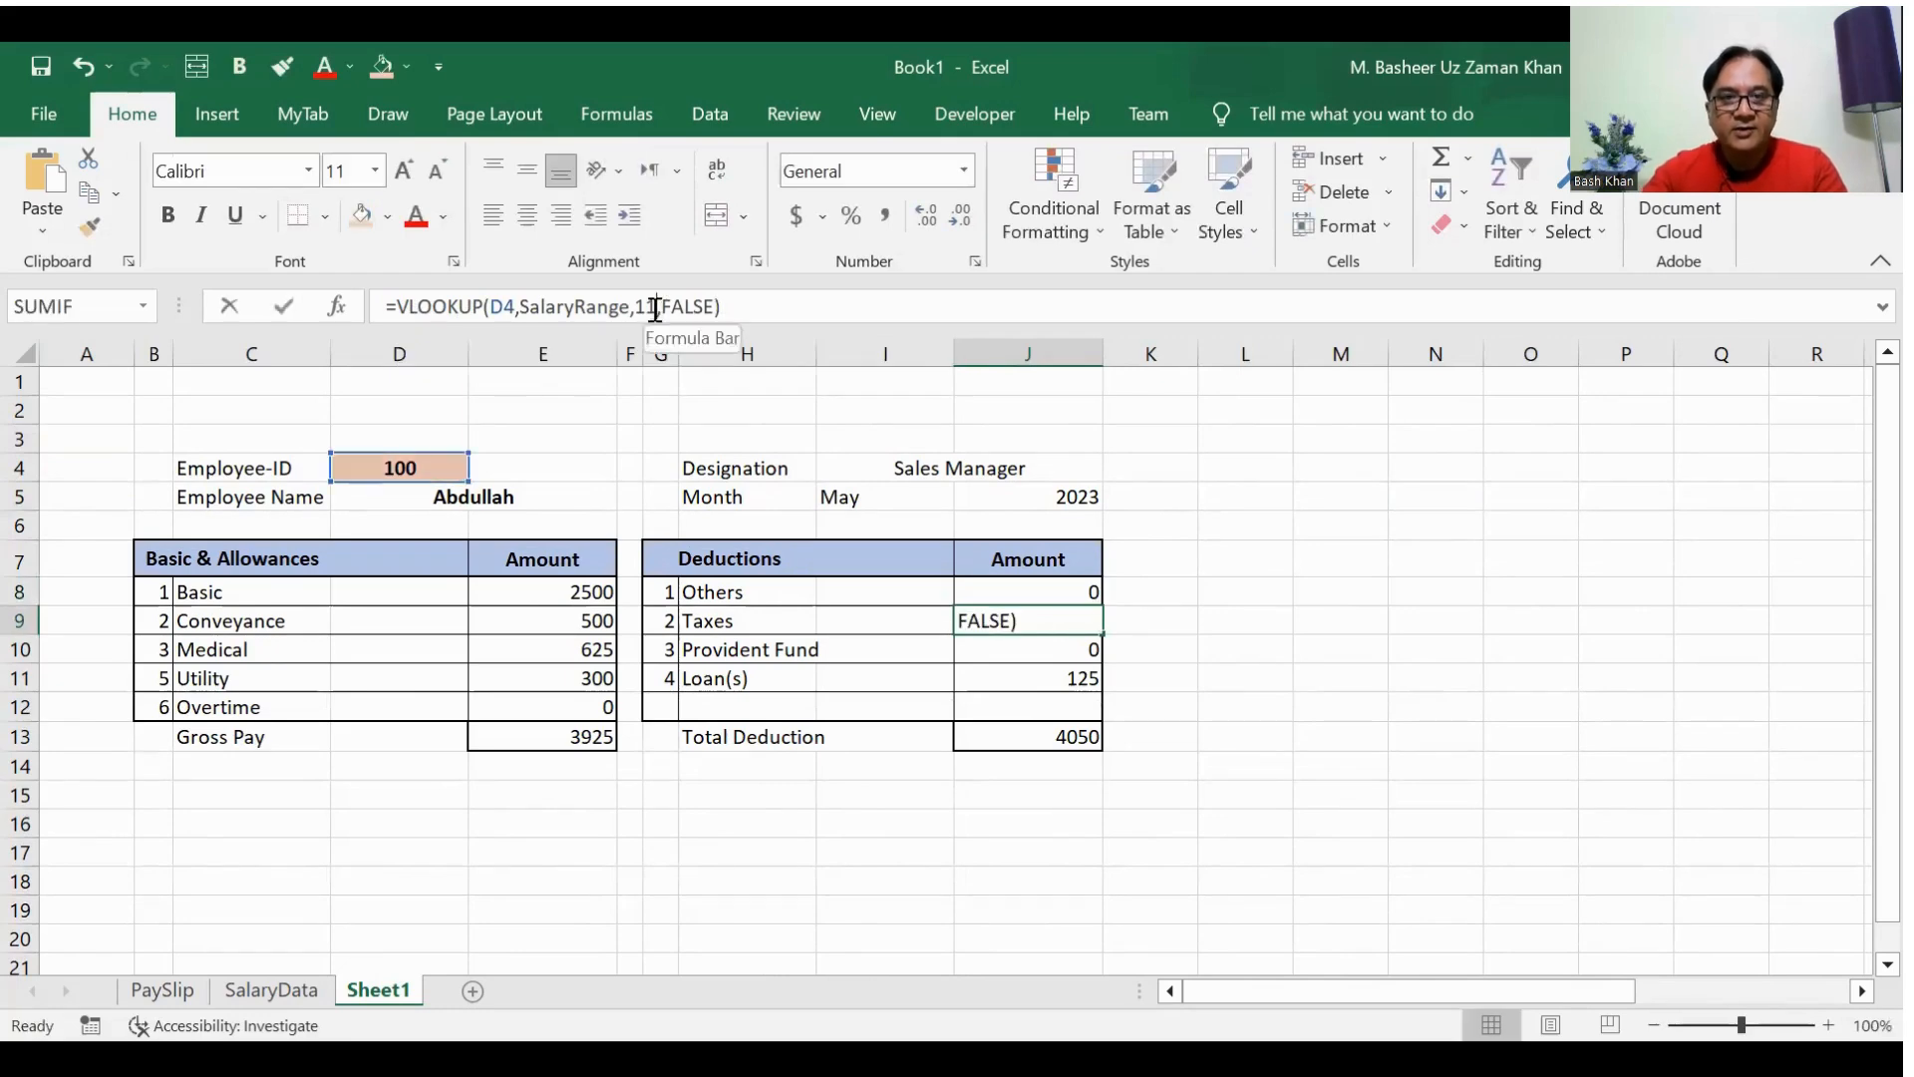
pyautogui.press('BackSpace')
pyautogui.write('3')
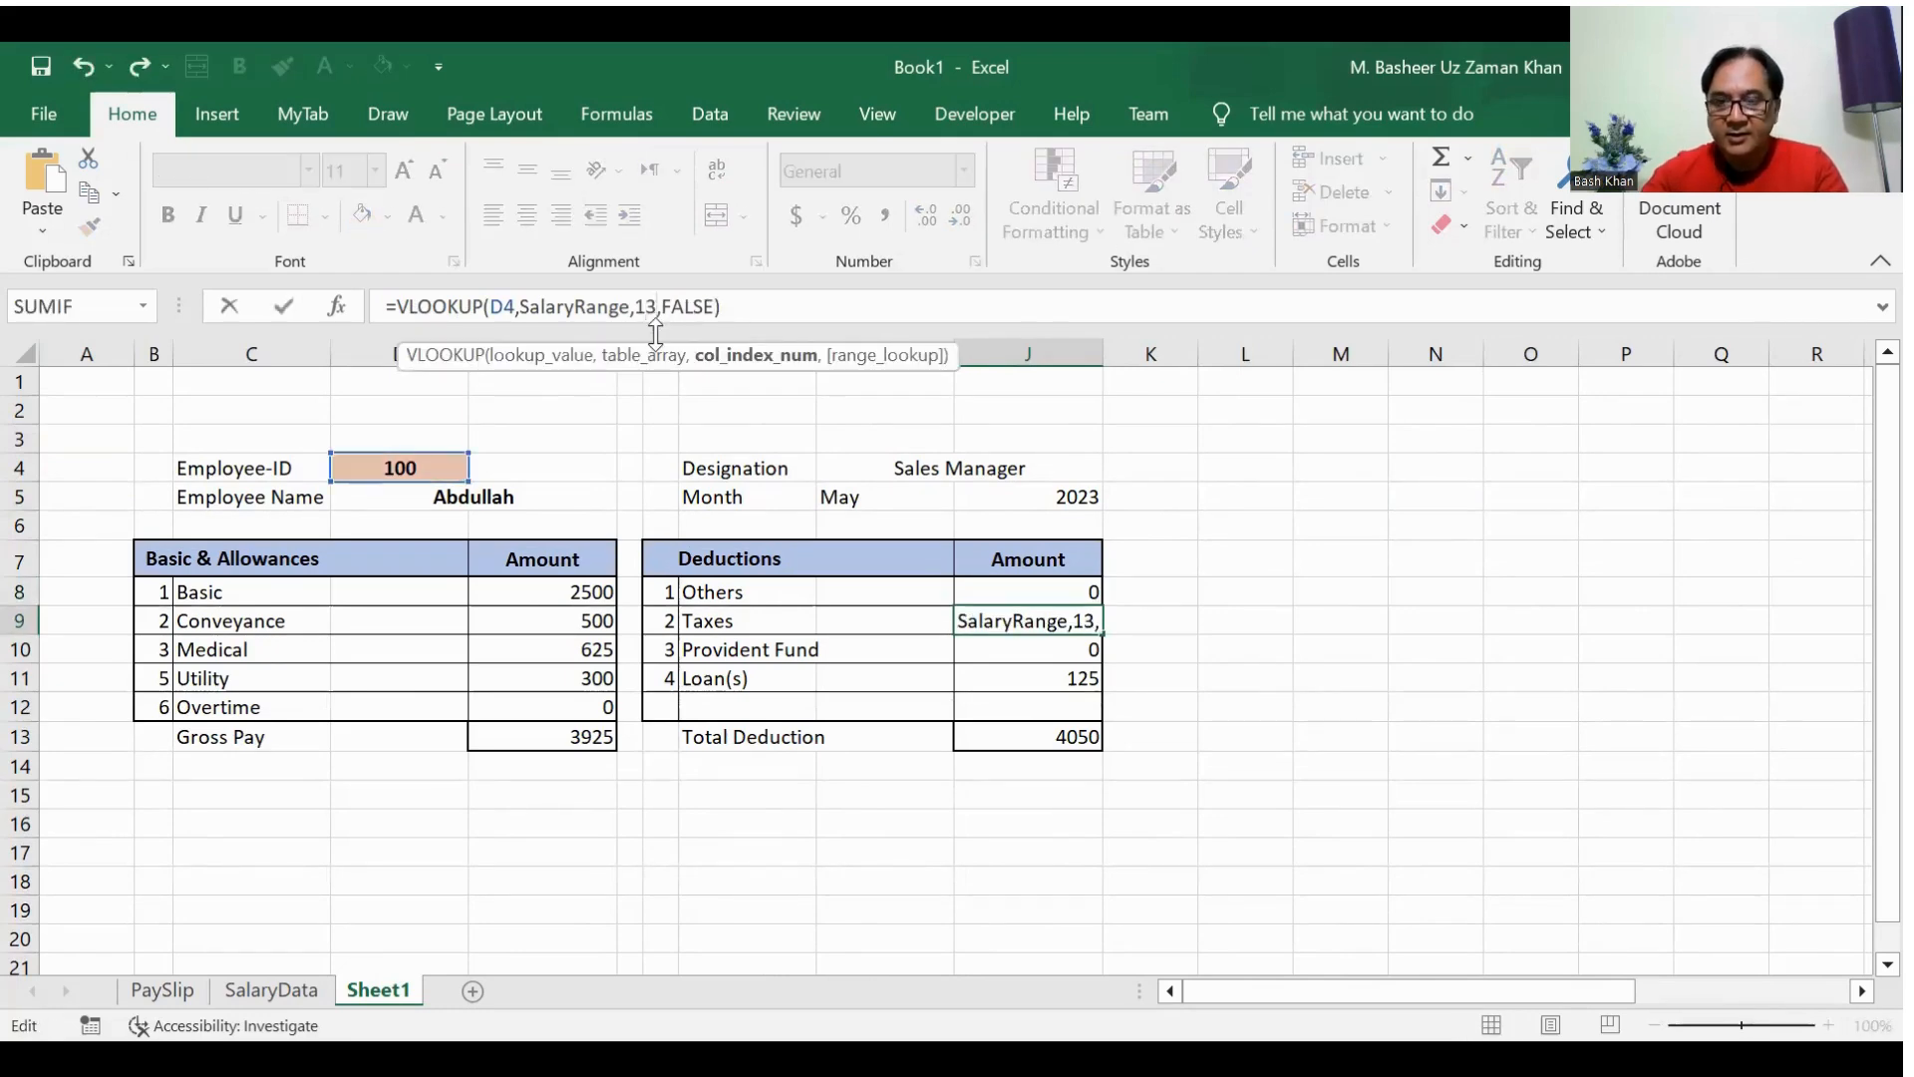
pyautogui.press('Return')
pyautogui.click(646, 307)
pyautogui.press('BackSpace')
pyautogui.write('4')
pyautogui.press('Return')
# Step: Set the Loan(s) VLOOKUP column index in J11 to 15 and check the deductions against SalaryData
pyautogui.click(650, 311)
pyautogui.press('BackSpace')
pyautogui.write('5')
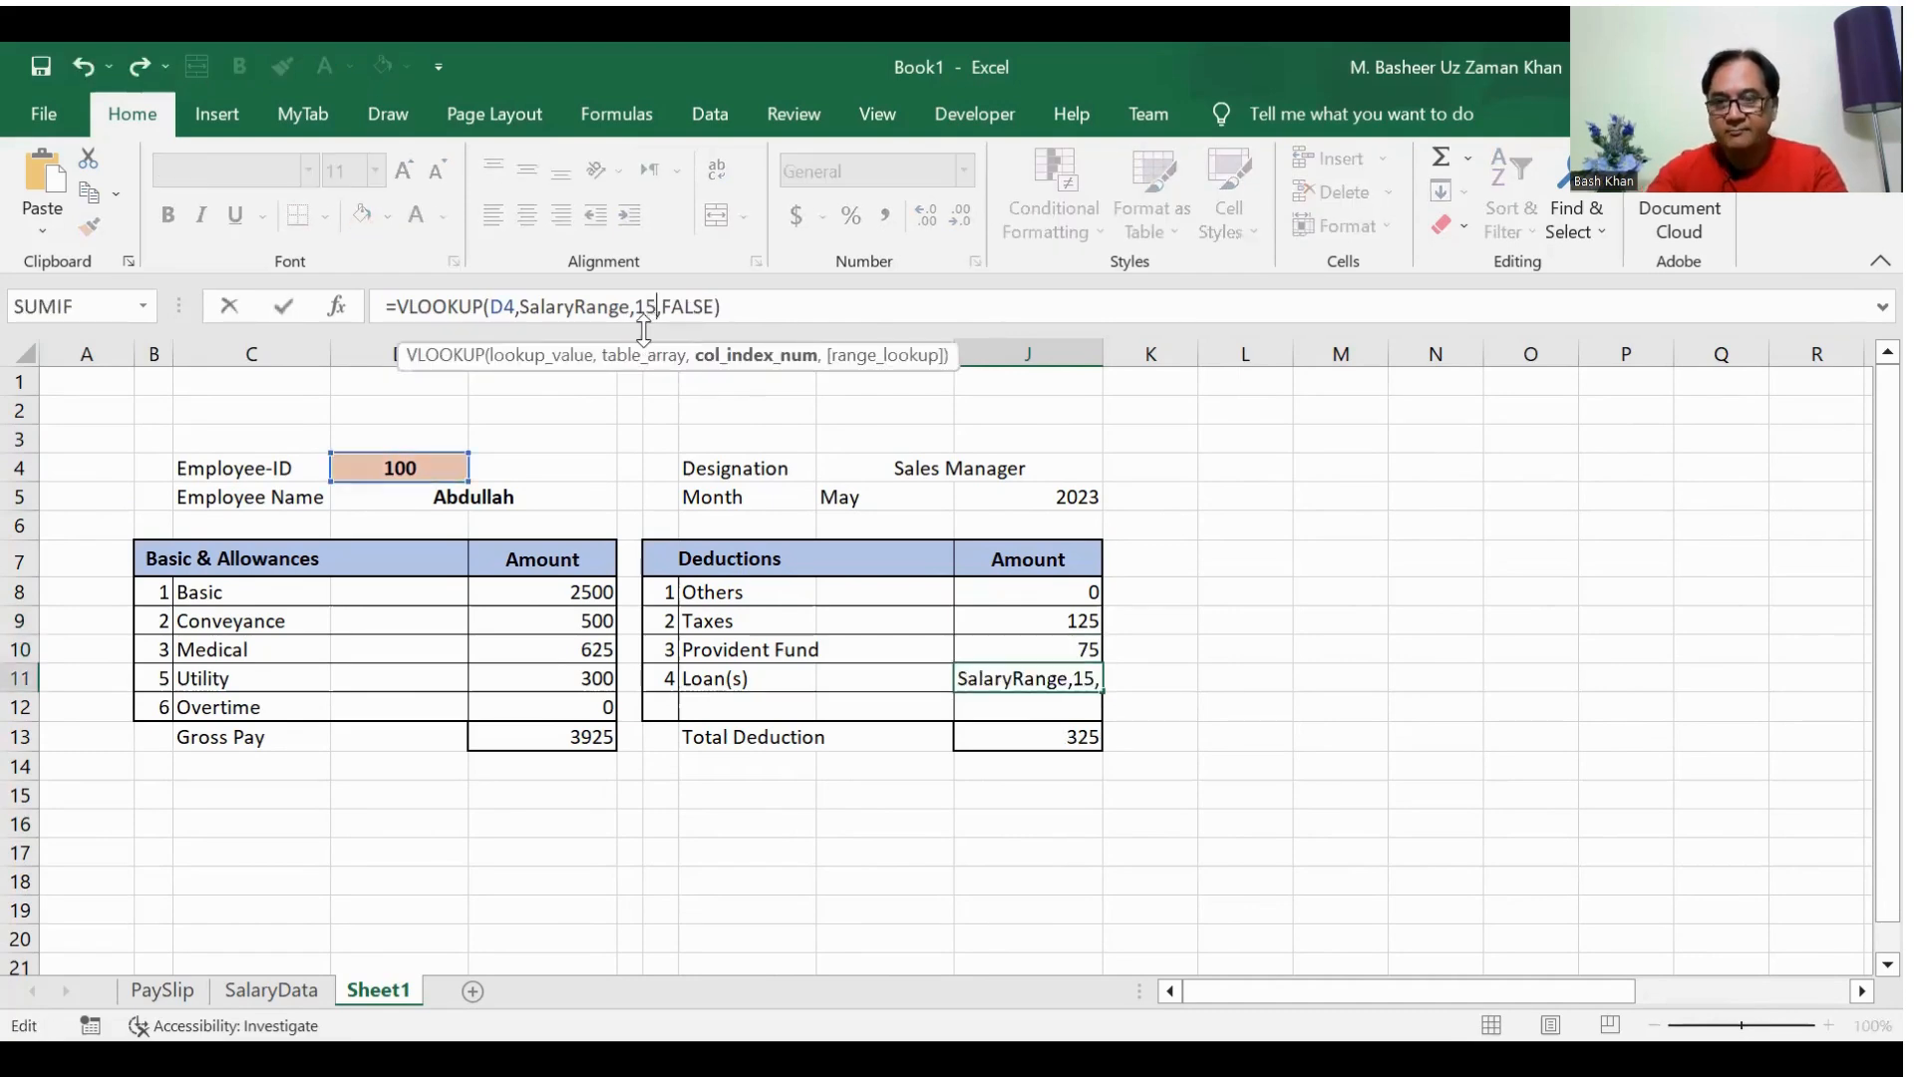
pyautogui.press('Return')
pyautogui.click(286, 989)
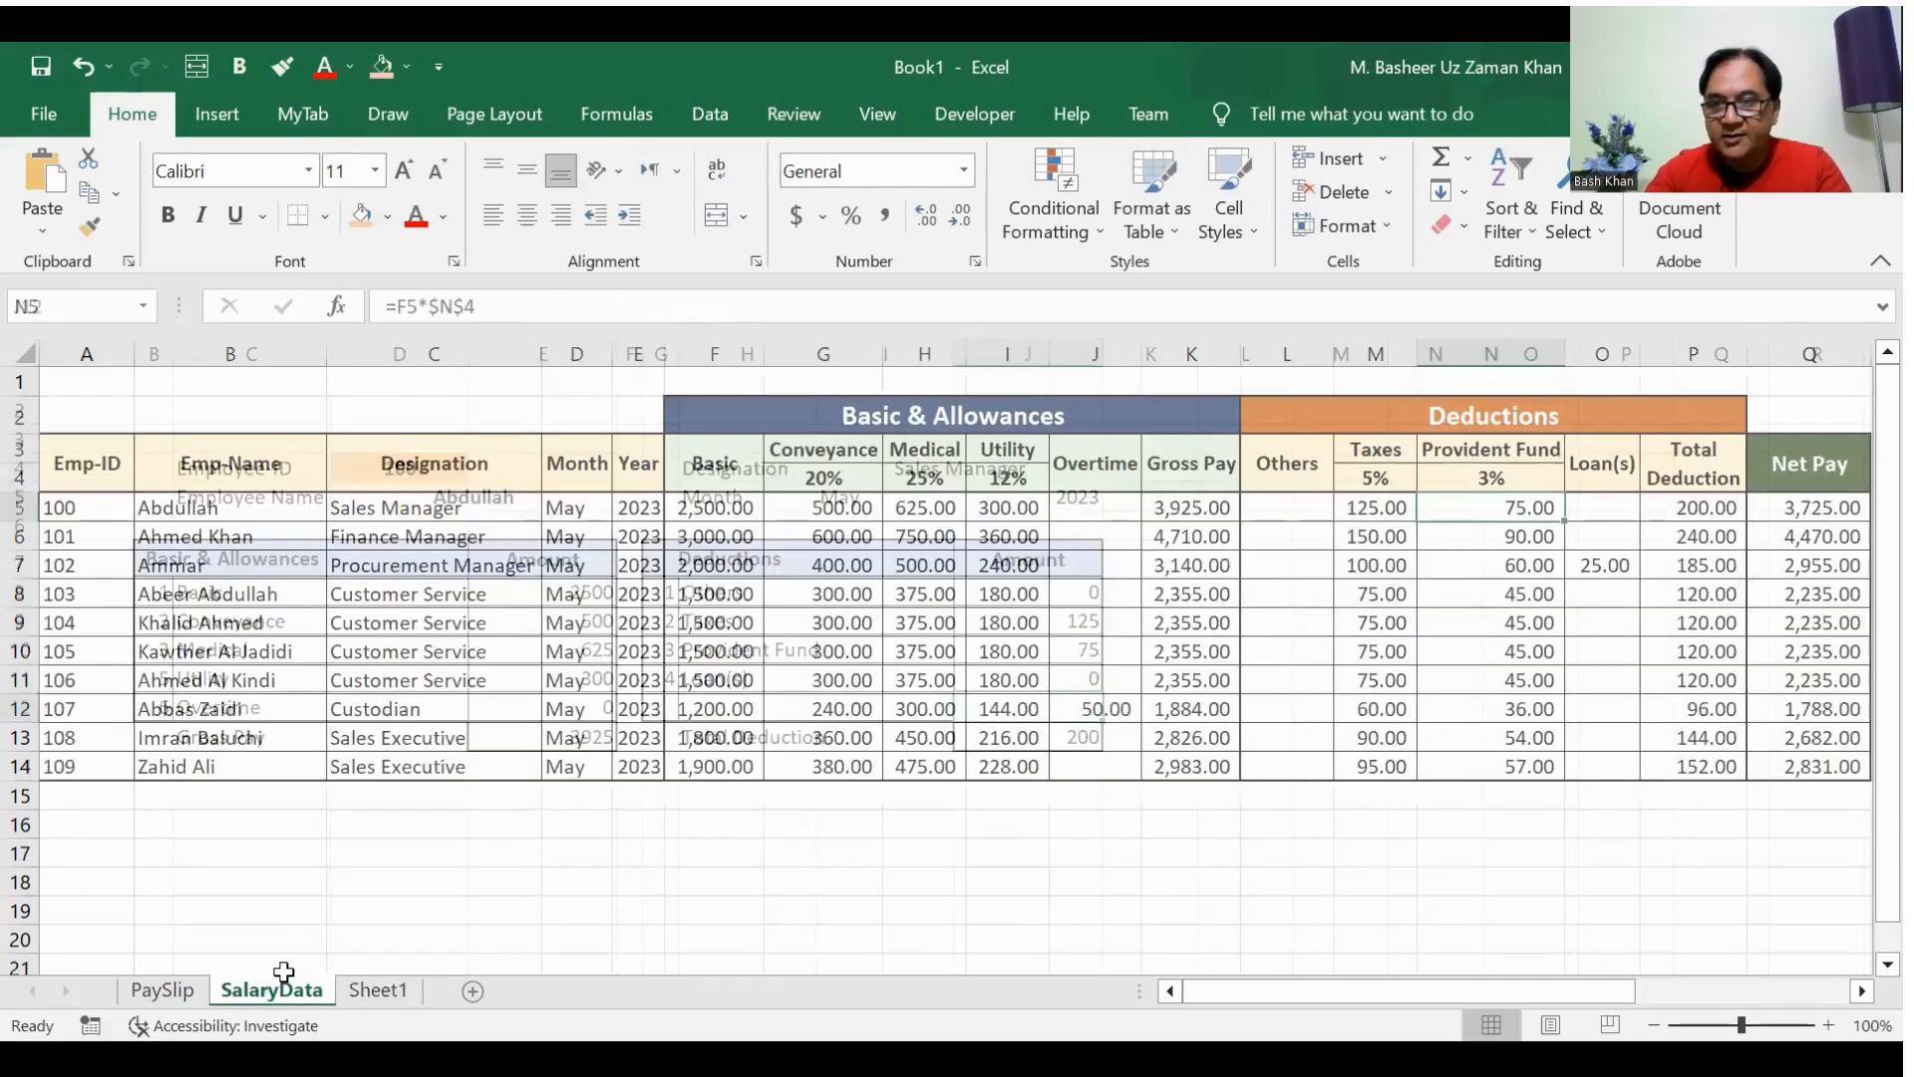
pyautogui.click(371, 991)
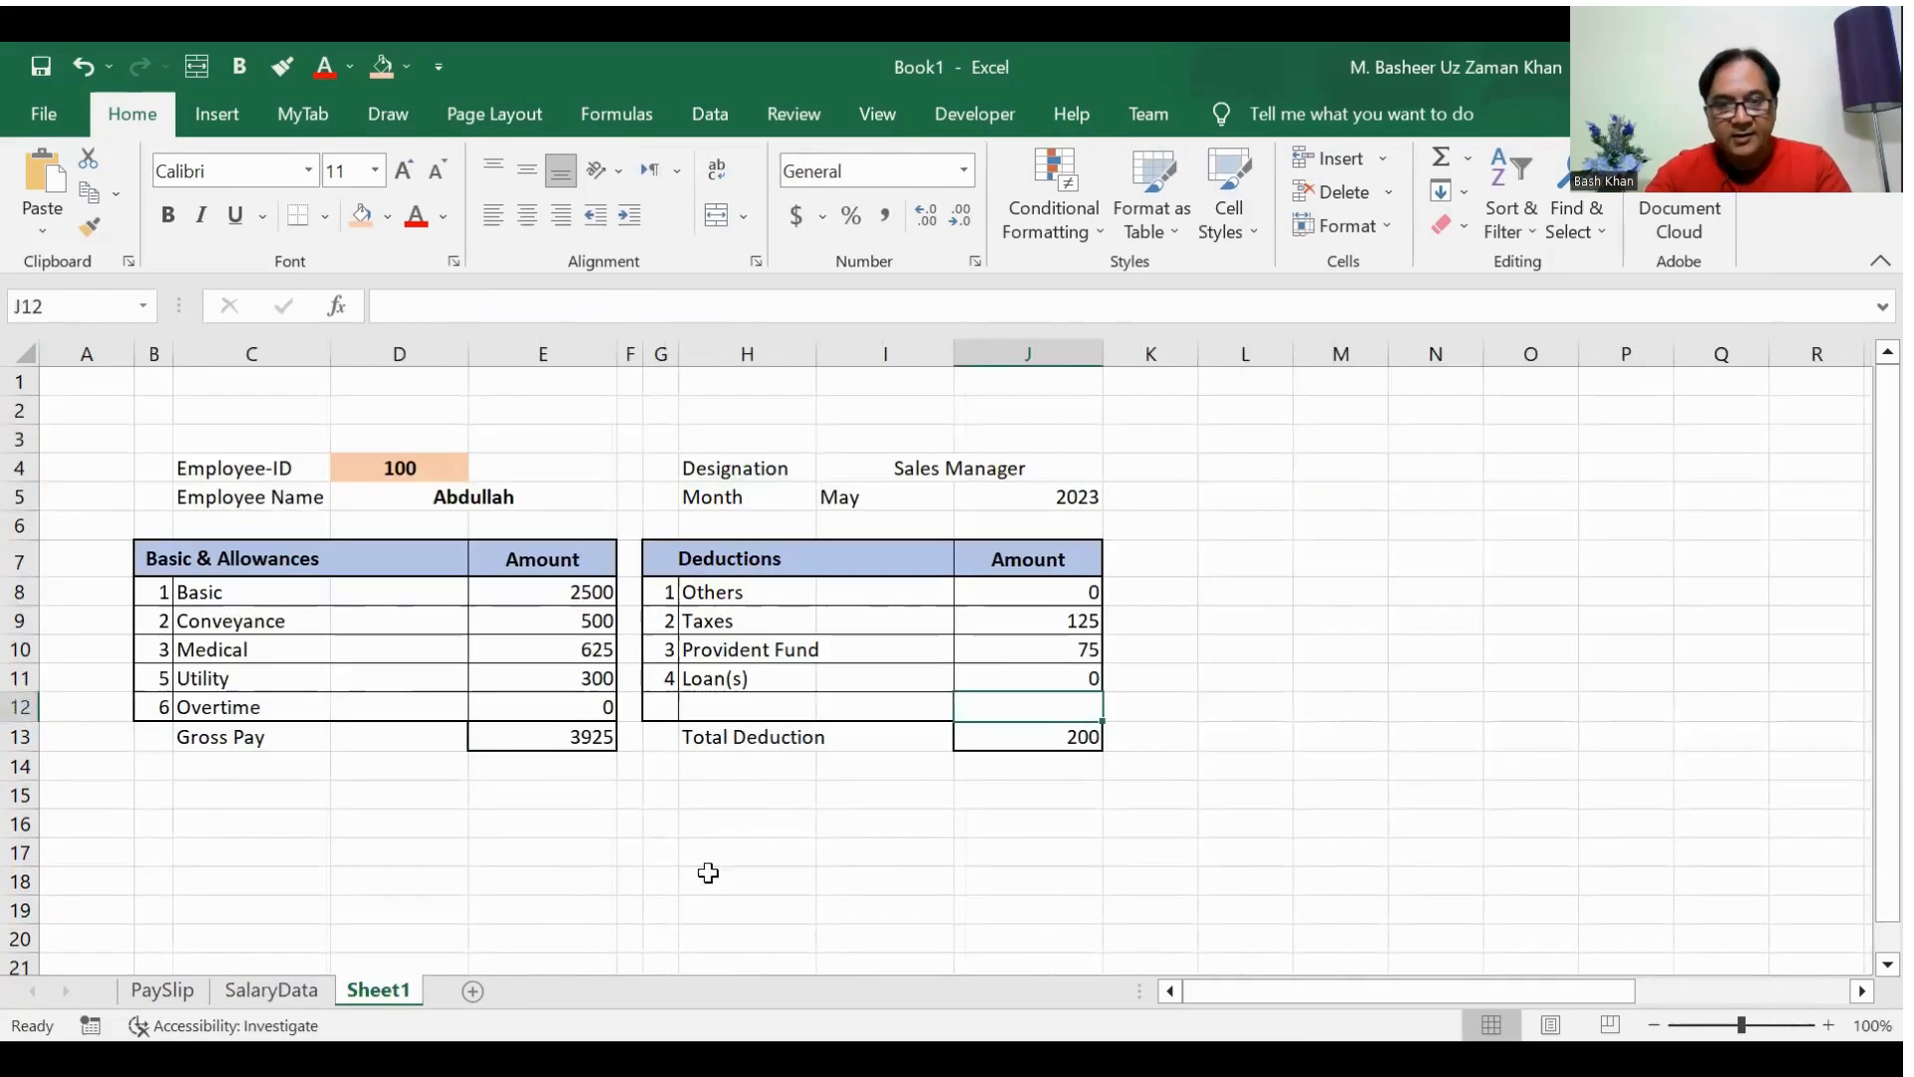
# Step: Calculate the net pay in J15 with the formula =E13-J13
pyautogui.click(970, 788)
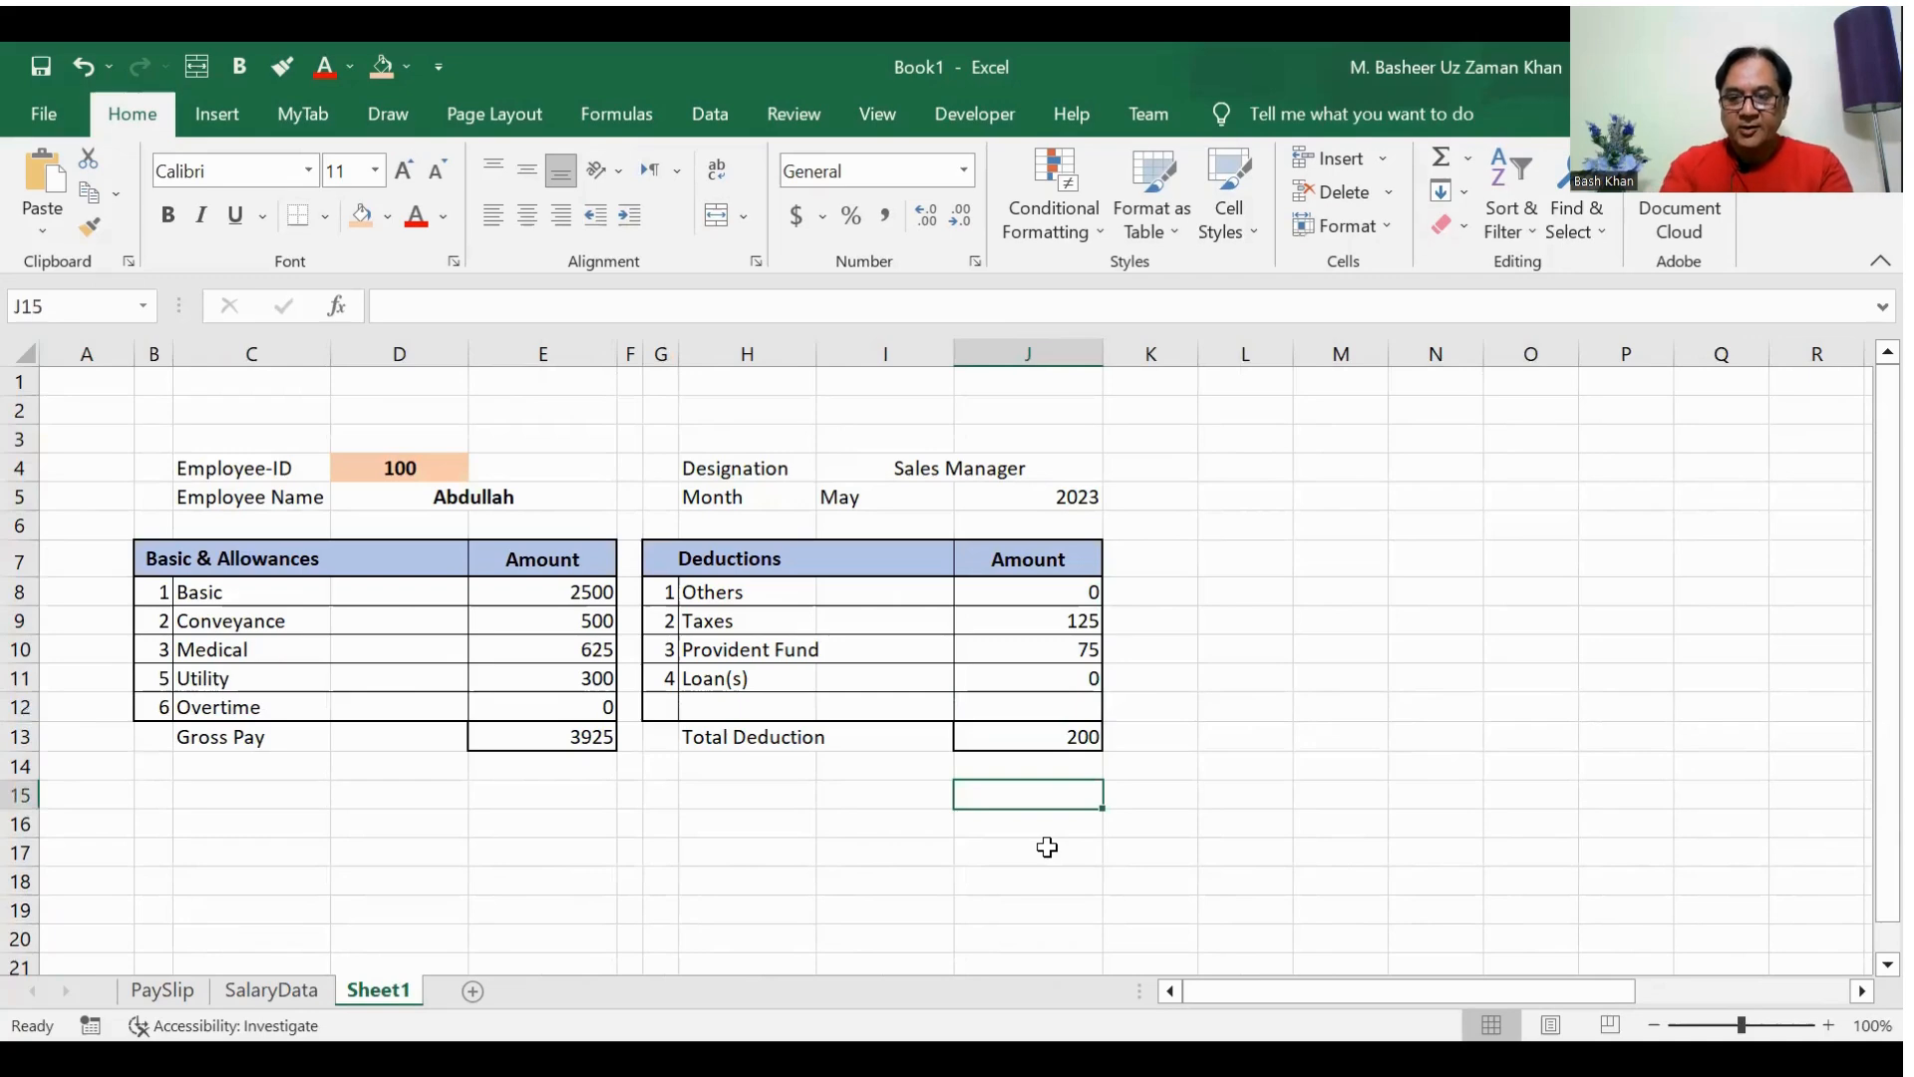
pyautogui.write('=')
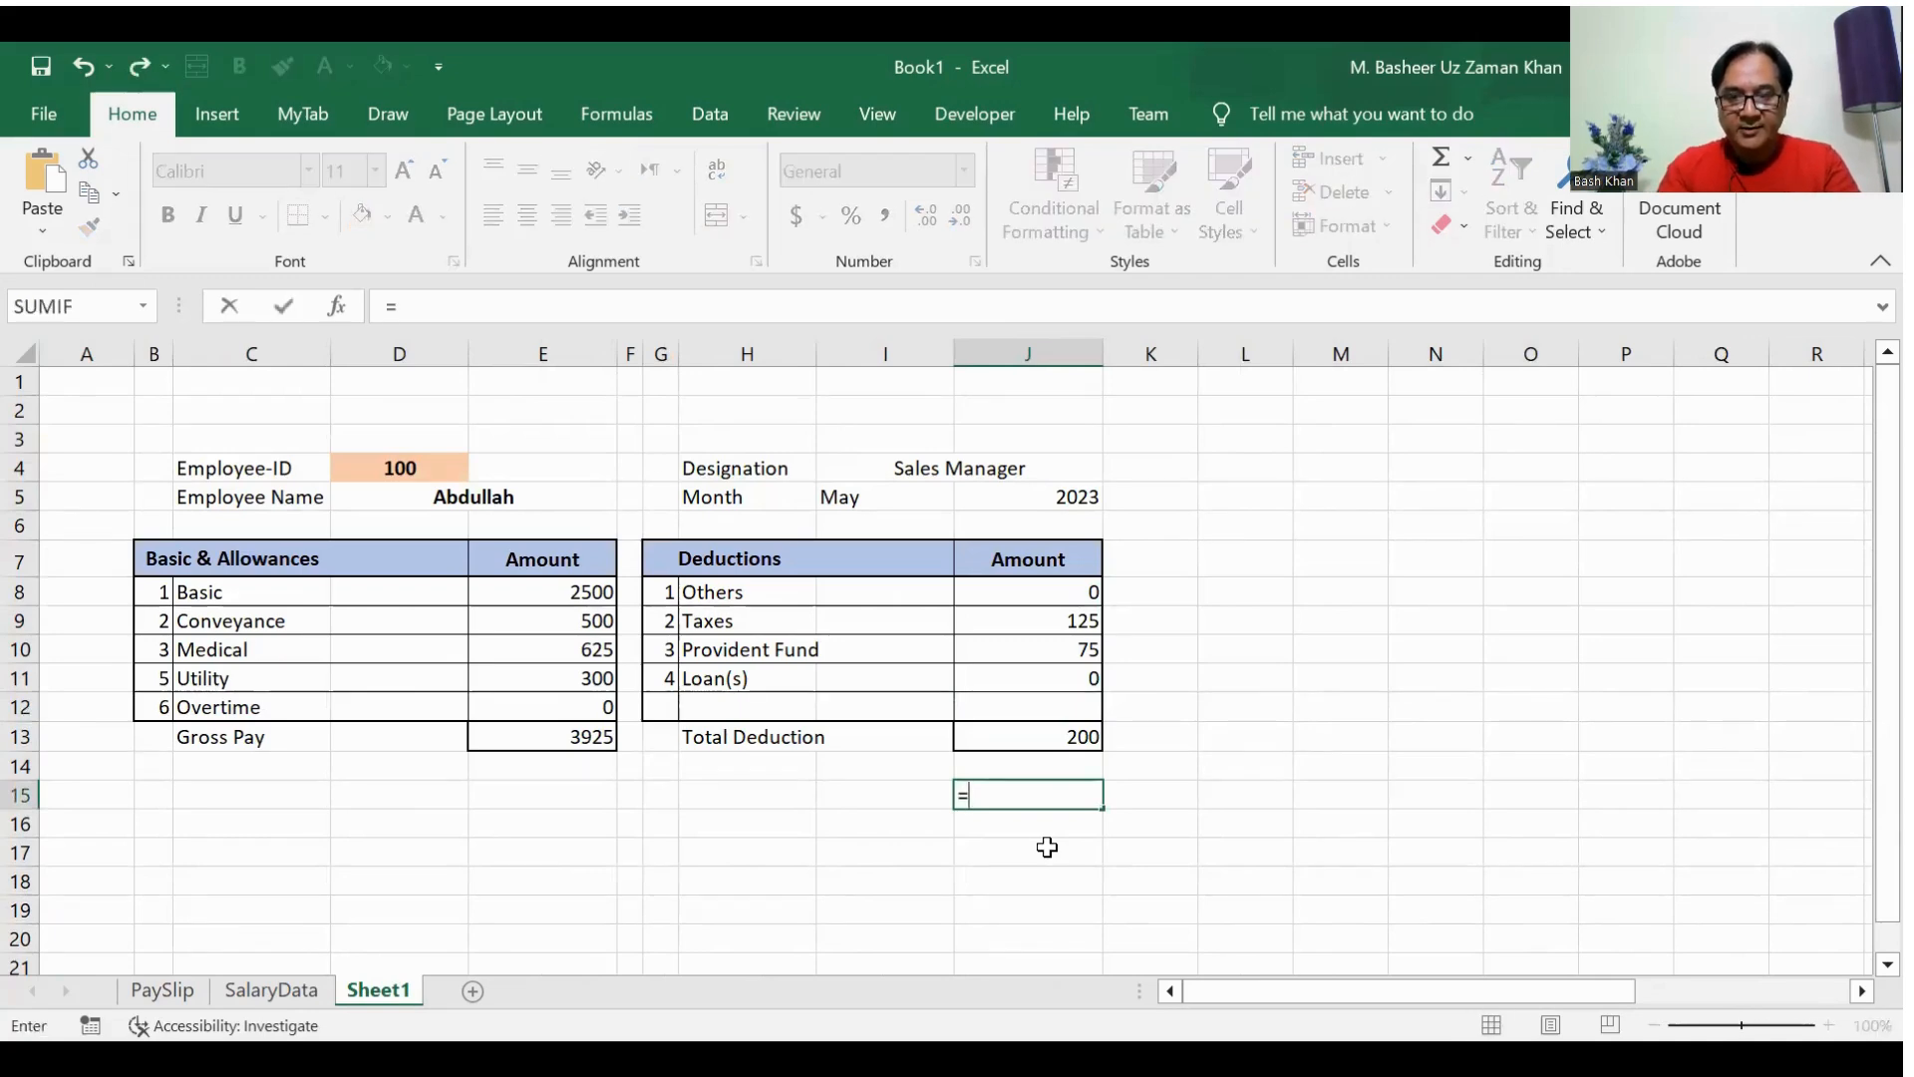
pyautogui.press('Up')
pyautogui.press('Left')
pyautogui.press('Left')
pyautogui.press('Left')
pyautogui.press('Up')
pyautogui.press('Left')
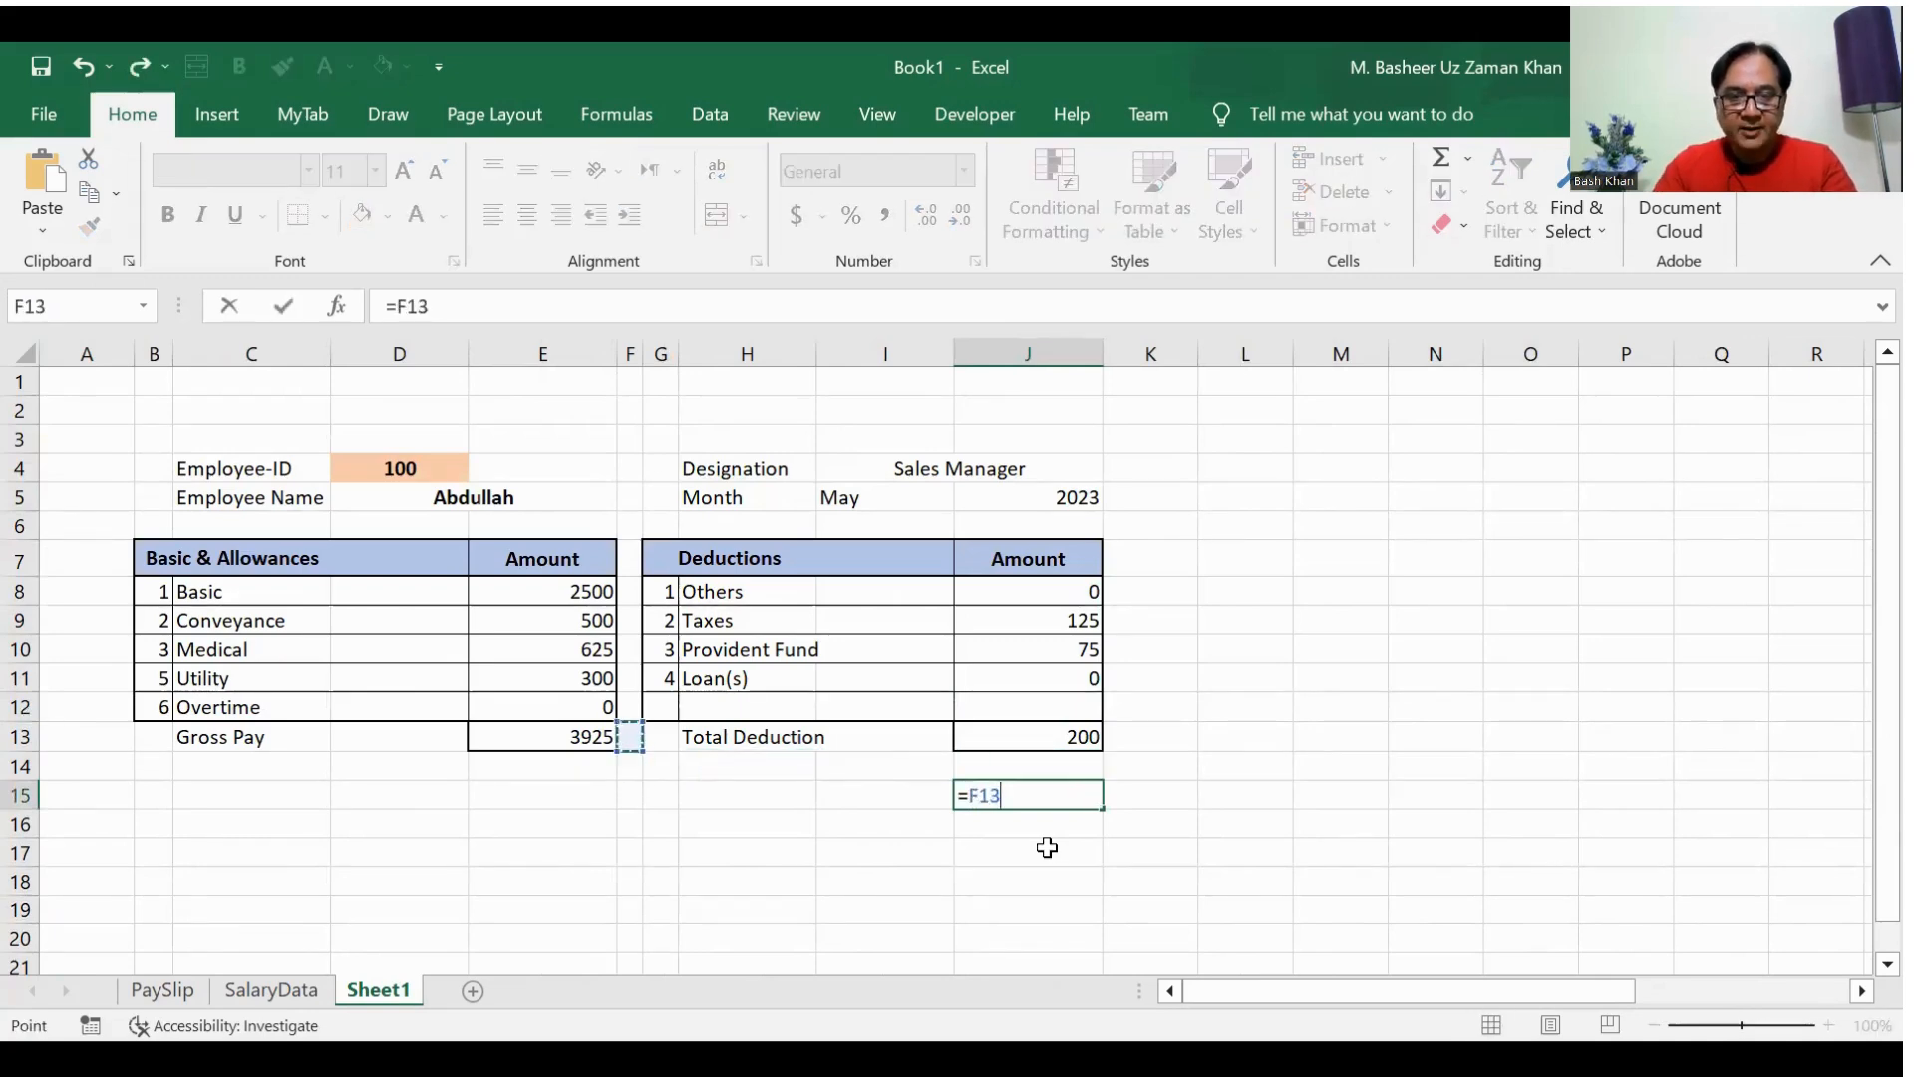
pyautogui.press('Left')
pyautogui.write('-')
pyautogui.press('Up')
pyautogui.press('Up')
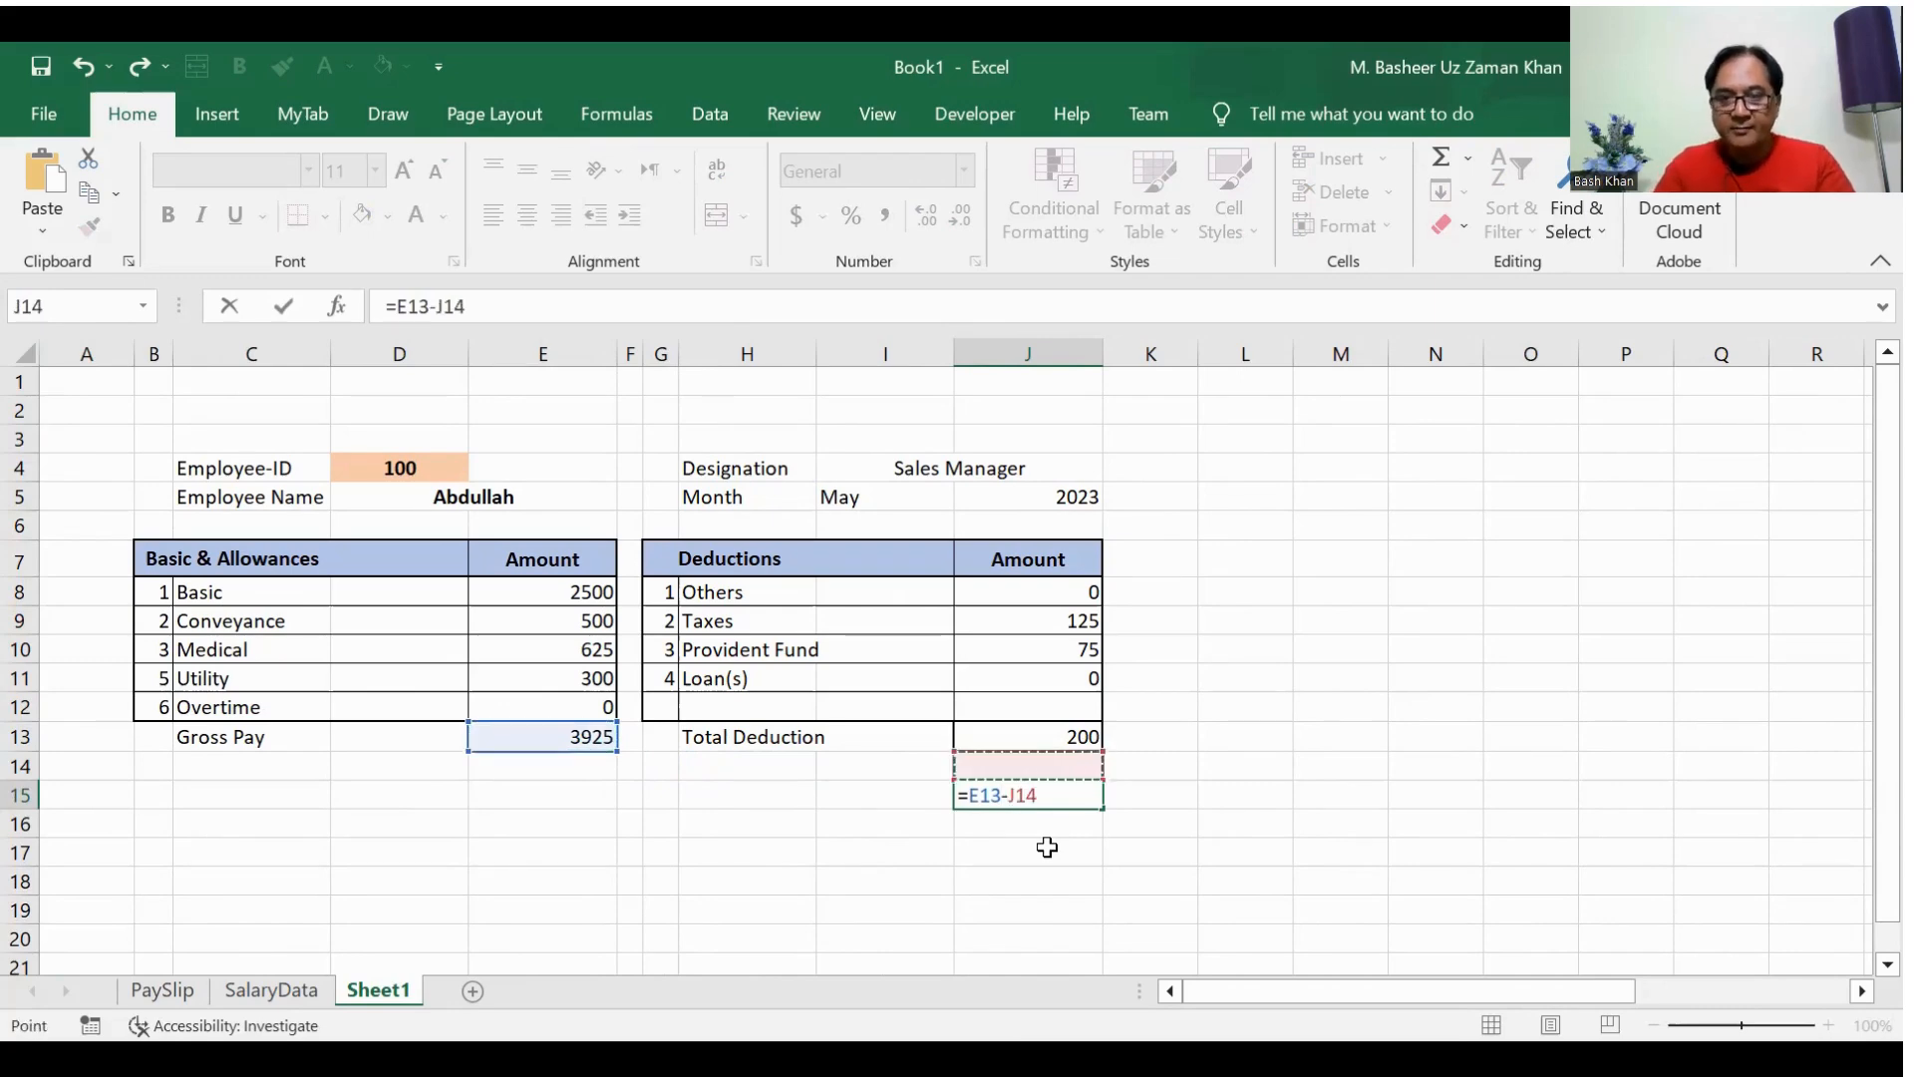
pyautogui.press('Return')
pyautogui.press('Up')
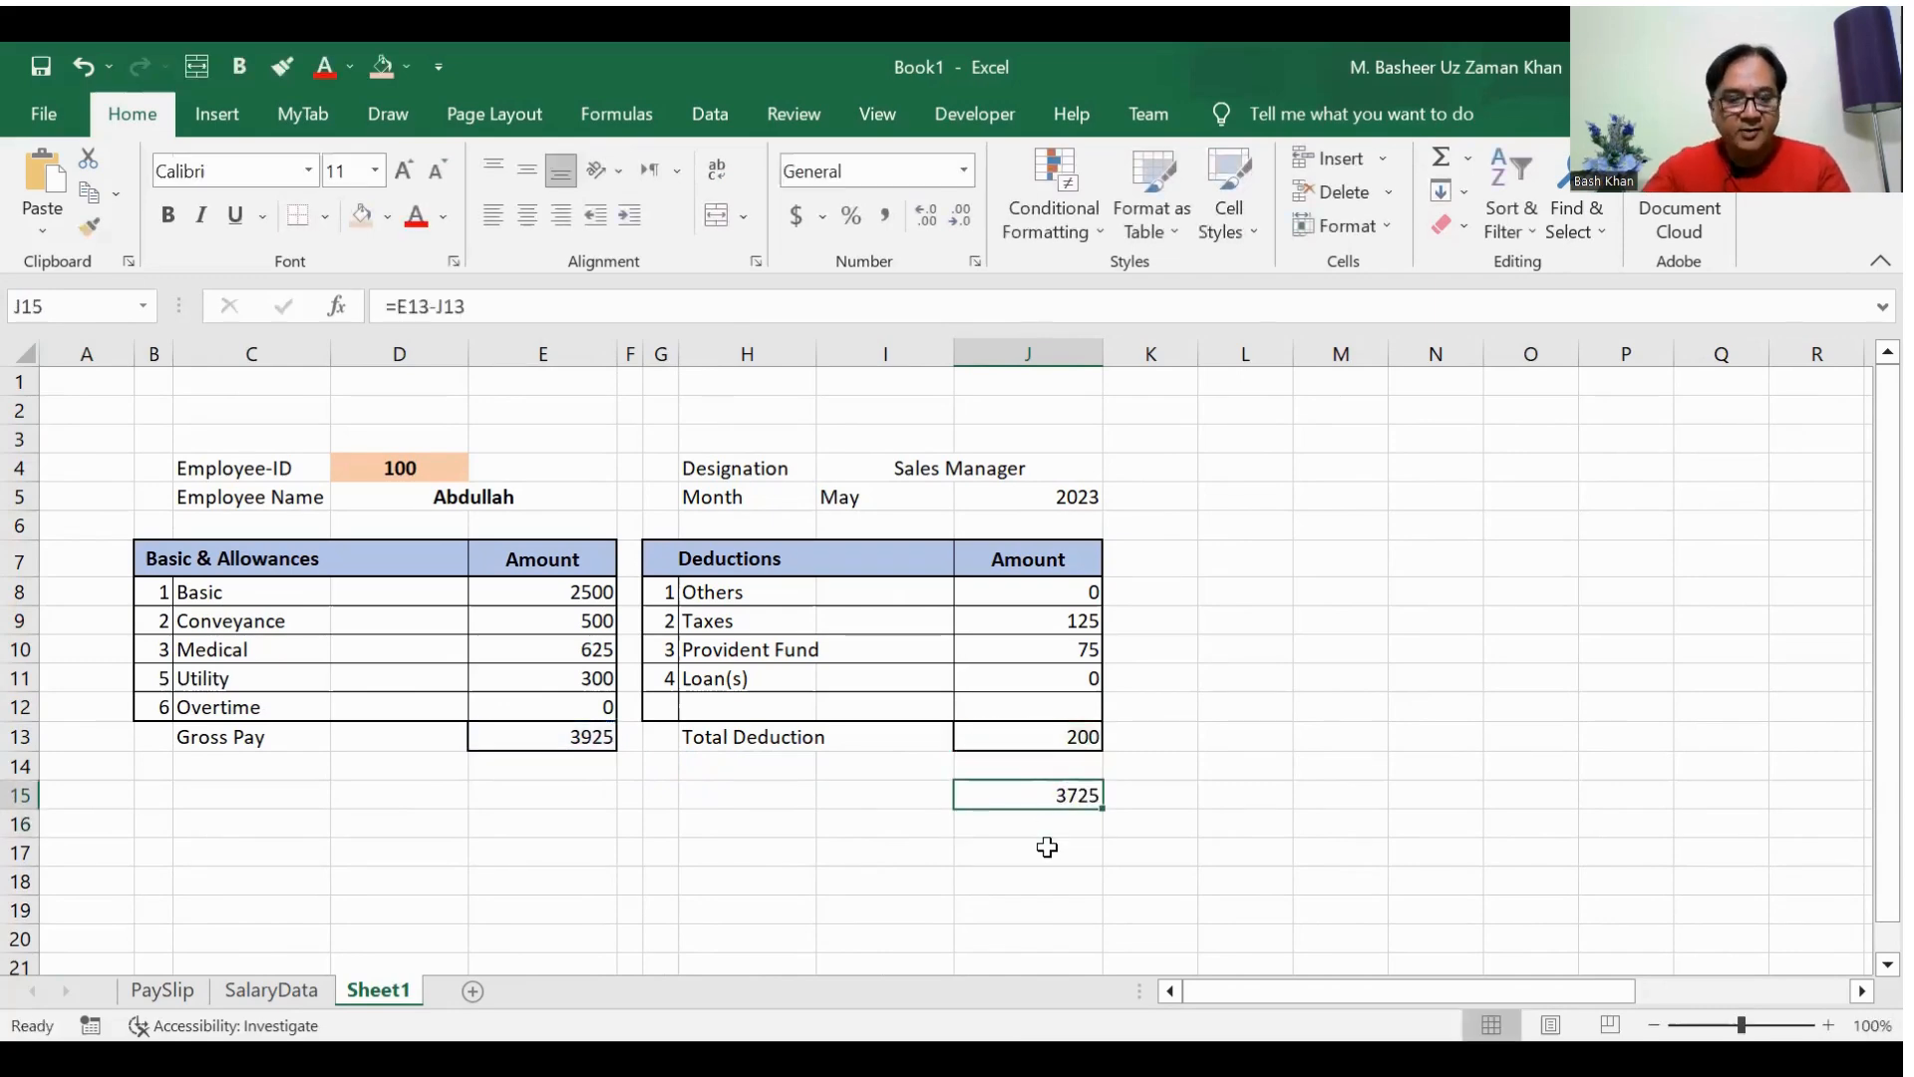
# Step: Apply a medium solid outline border around the net pay amount in J15
pyautogui.hotkey('ctrl', '1')
pyautogui.click(691, 393)
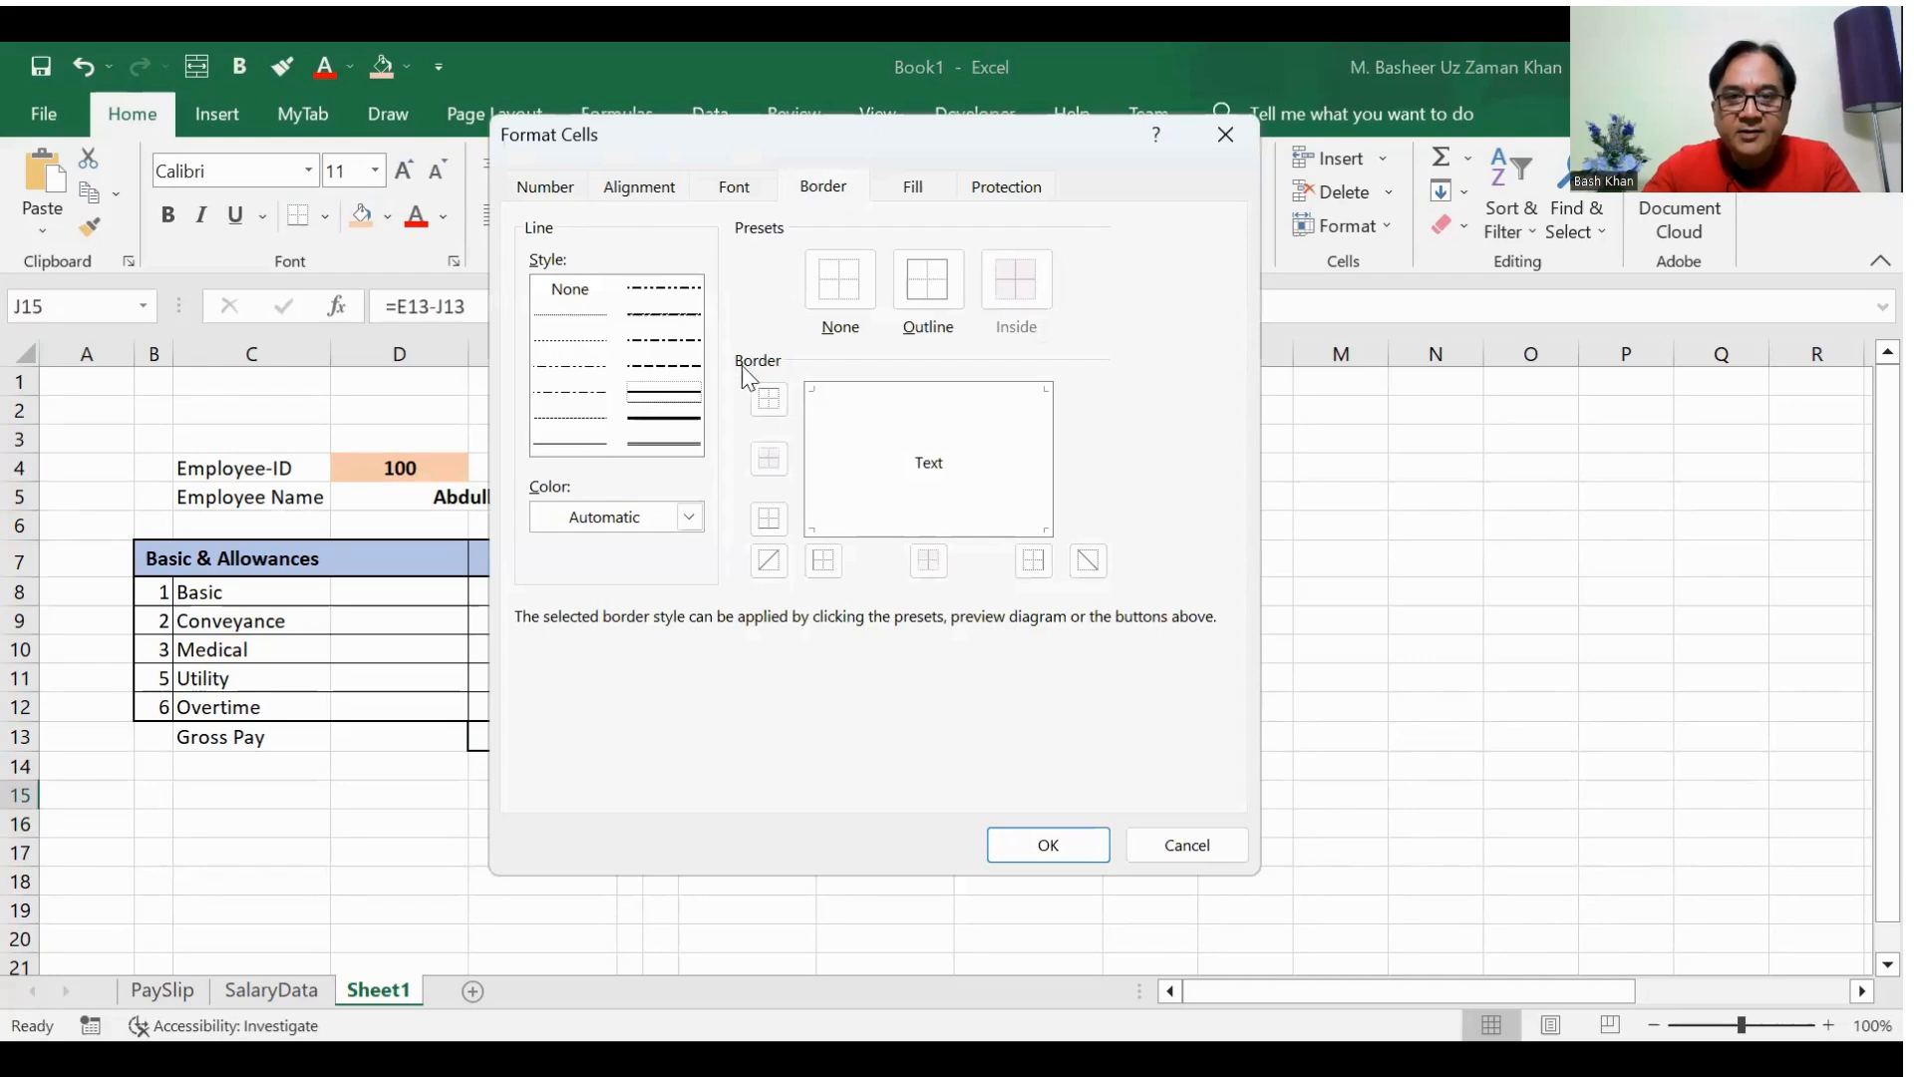
pyautogui.click(911, 302)
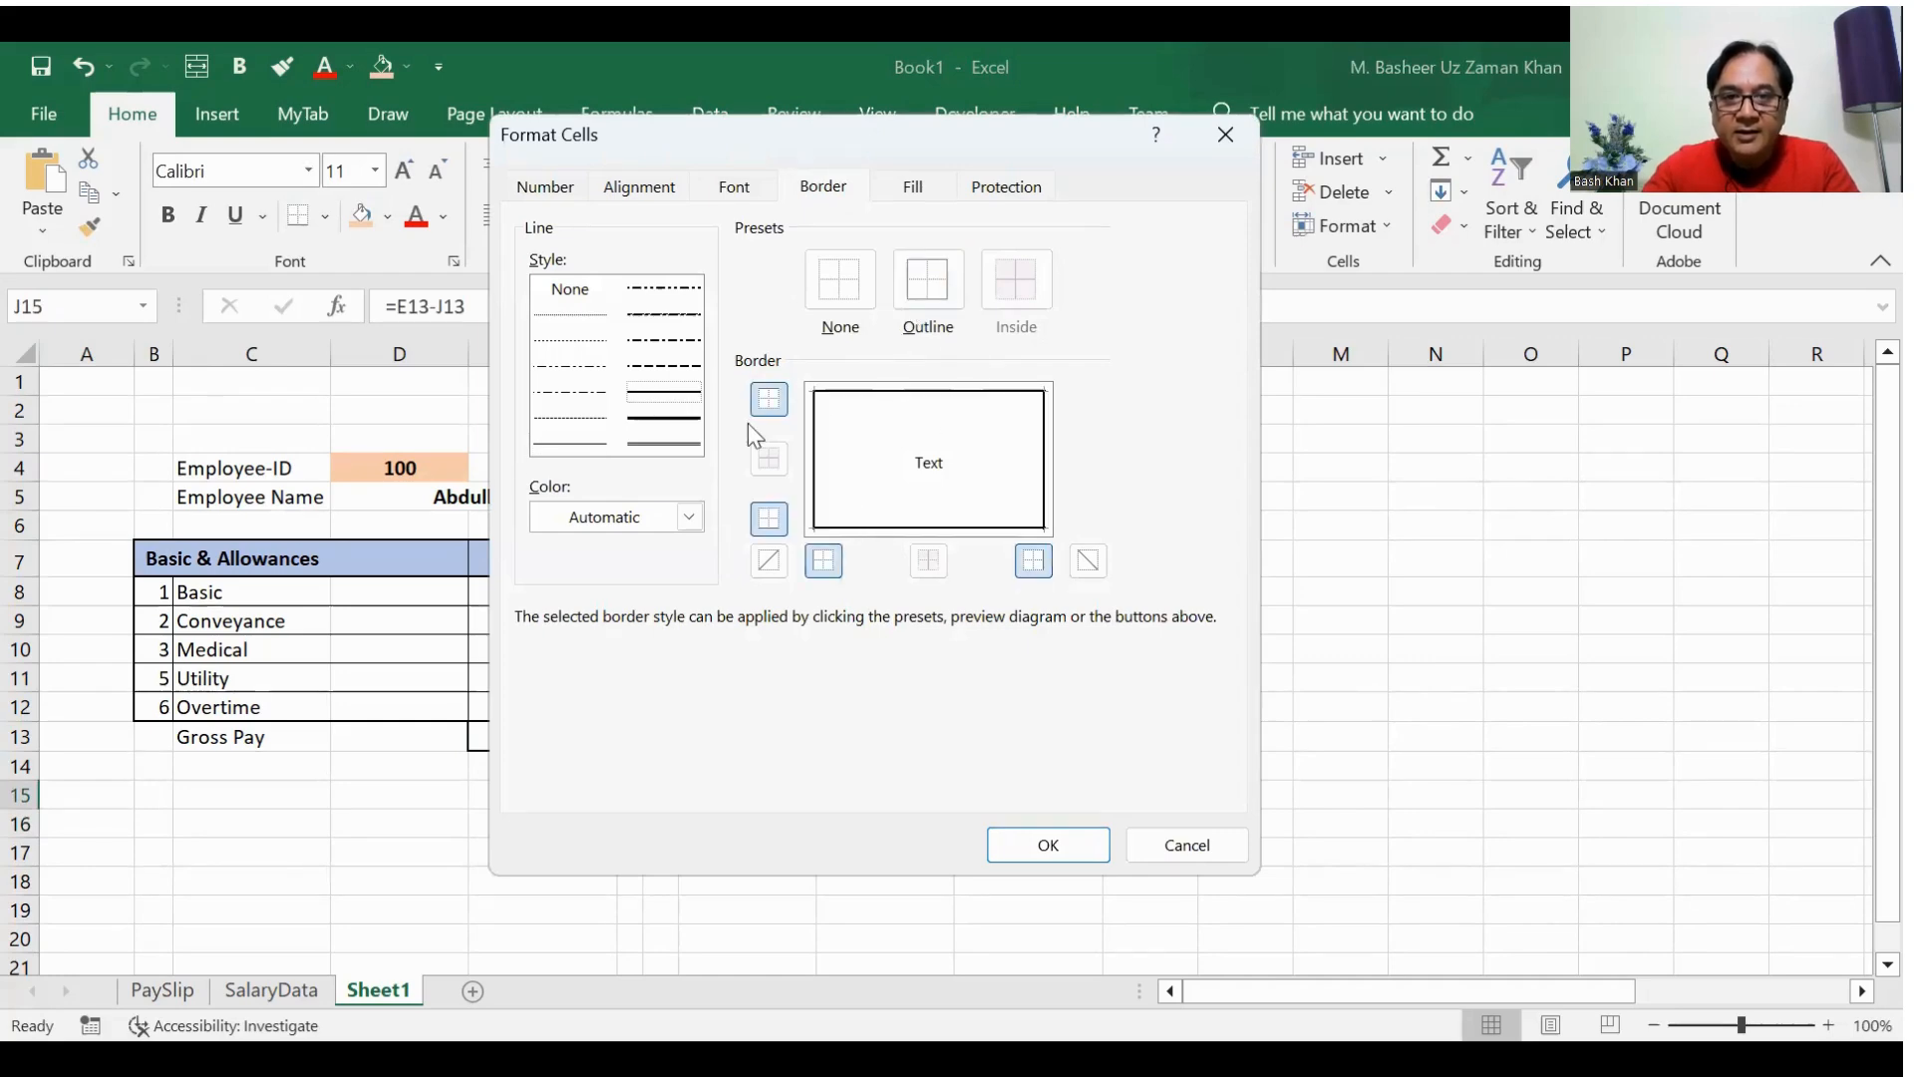
pyautogui.click(1049, 844)
# Step: Make the net pay amount in J15 bold, with comma number style and a yellow fill
pyautogui.click(167, 214)
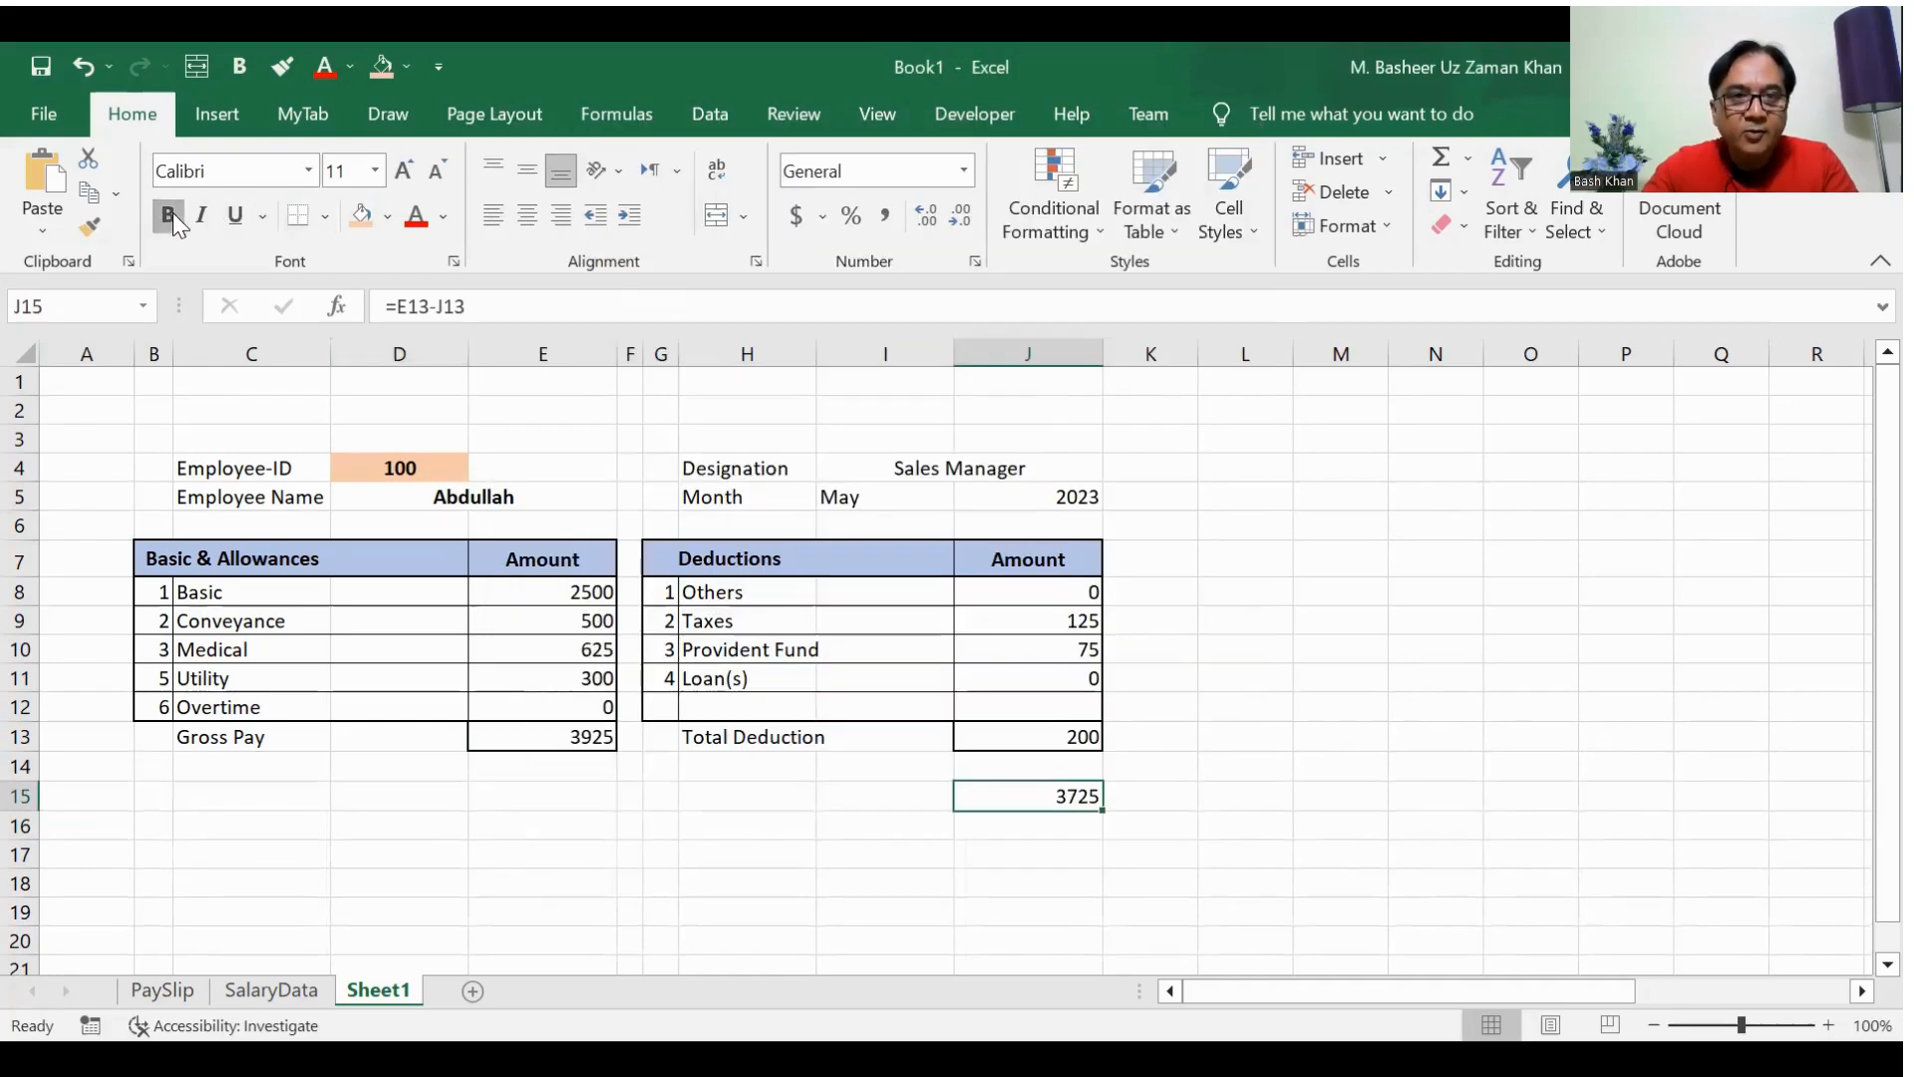
pyautogui.click(884, 216)
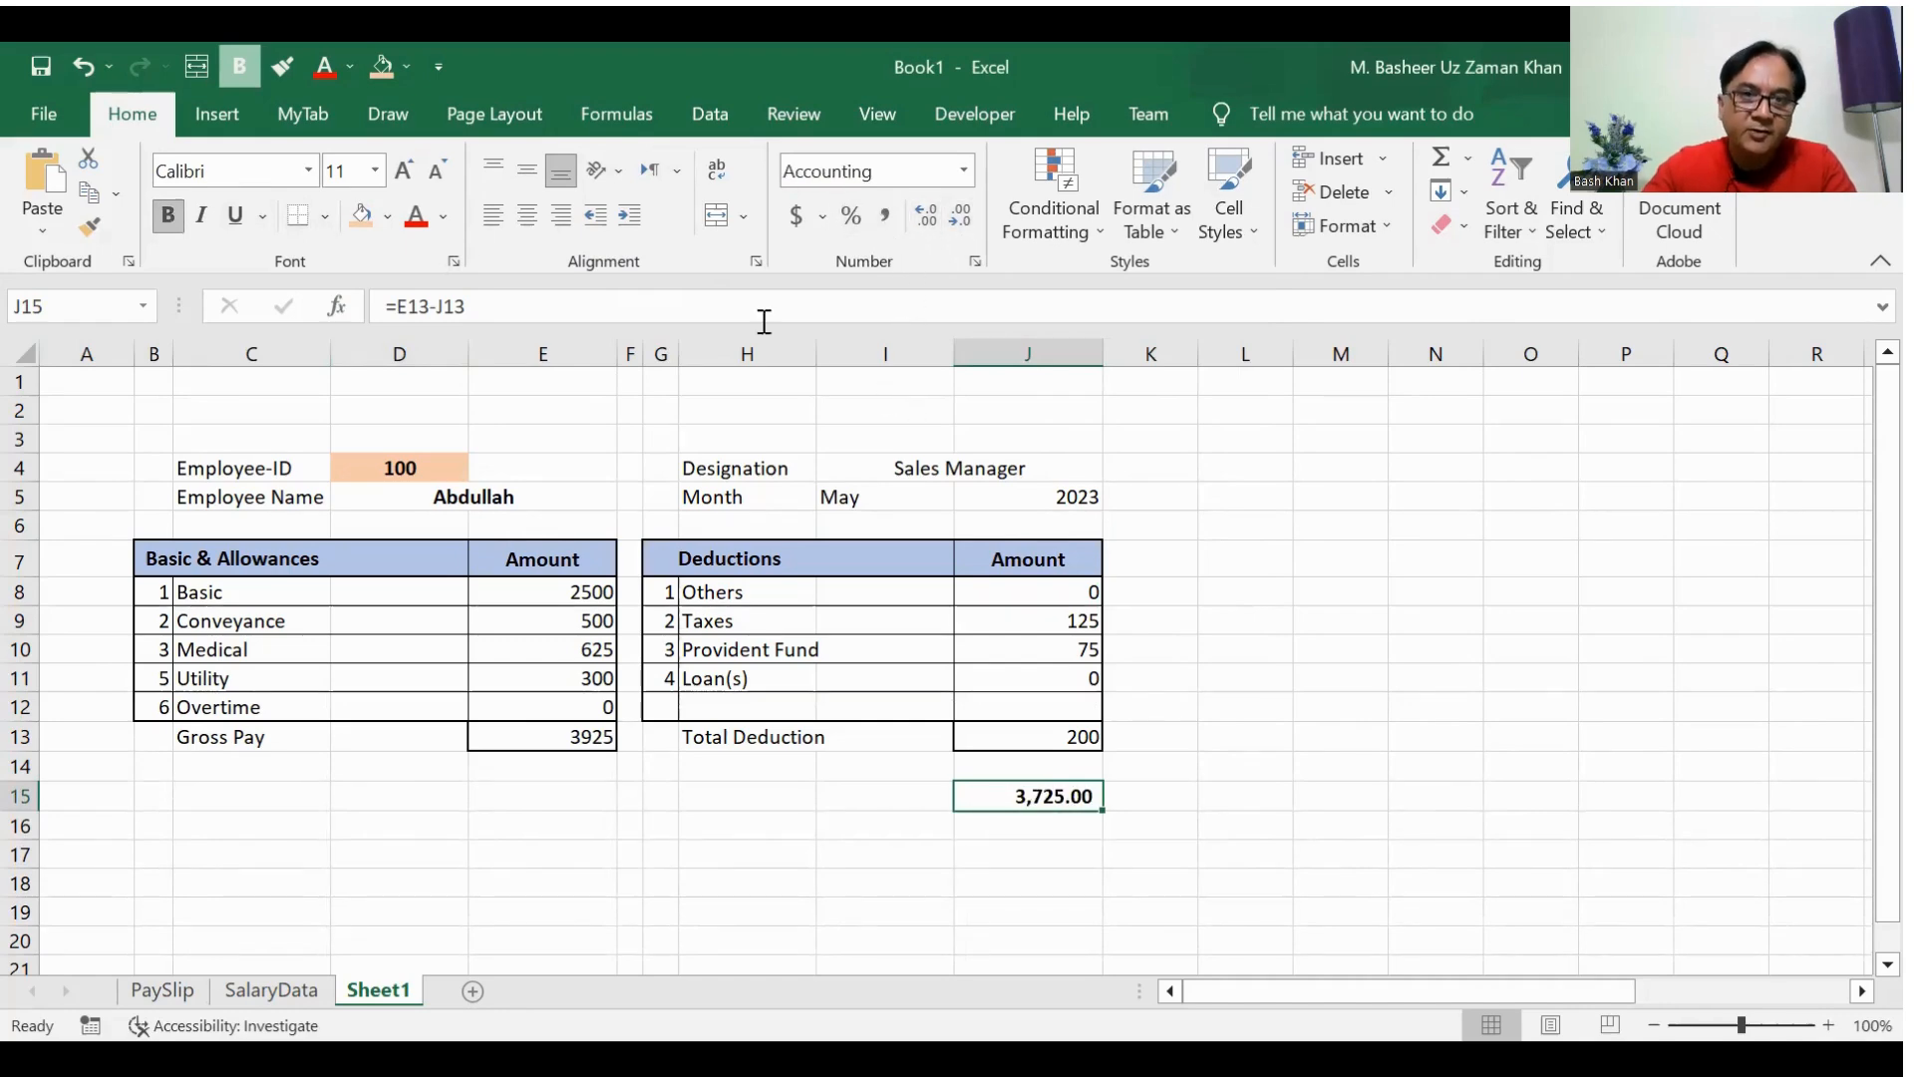
pyautogui.click(387, 217)
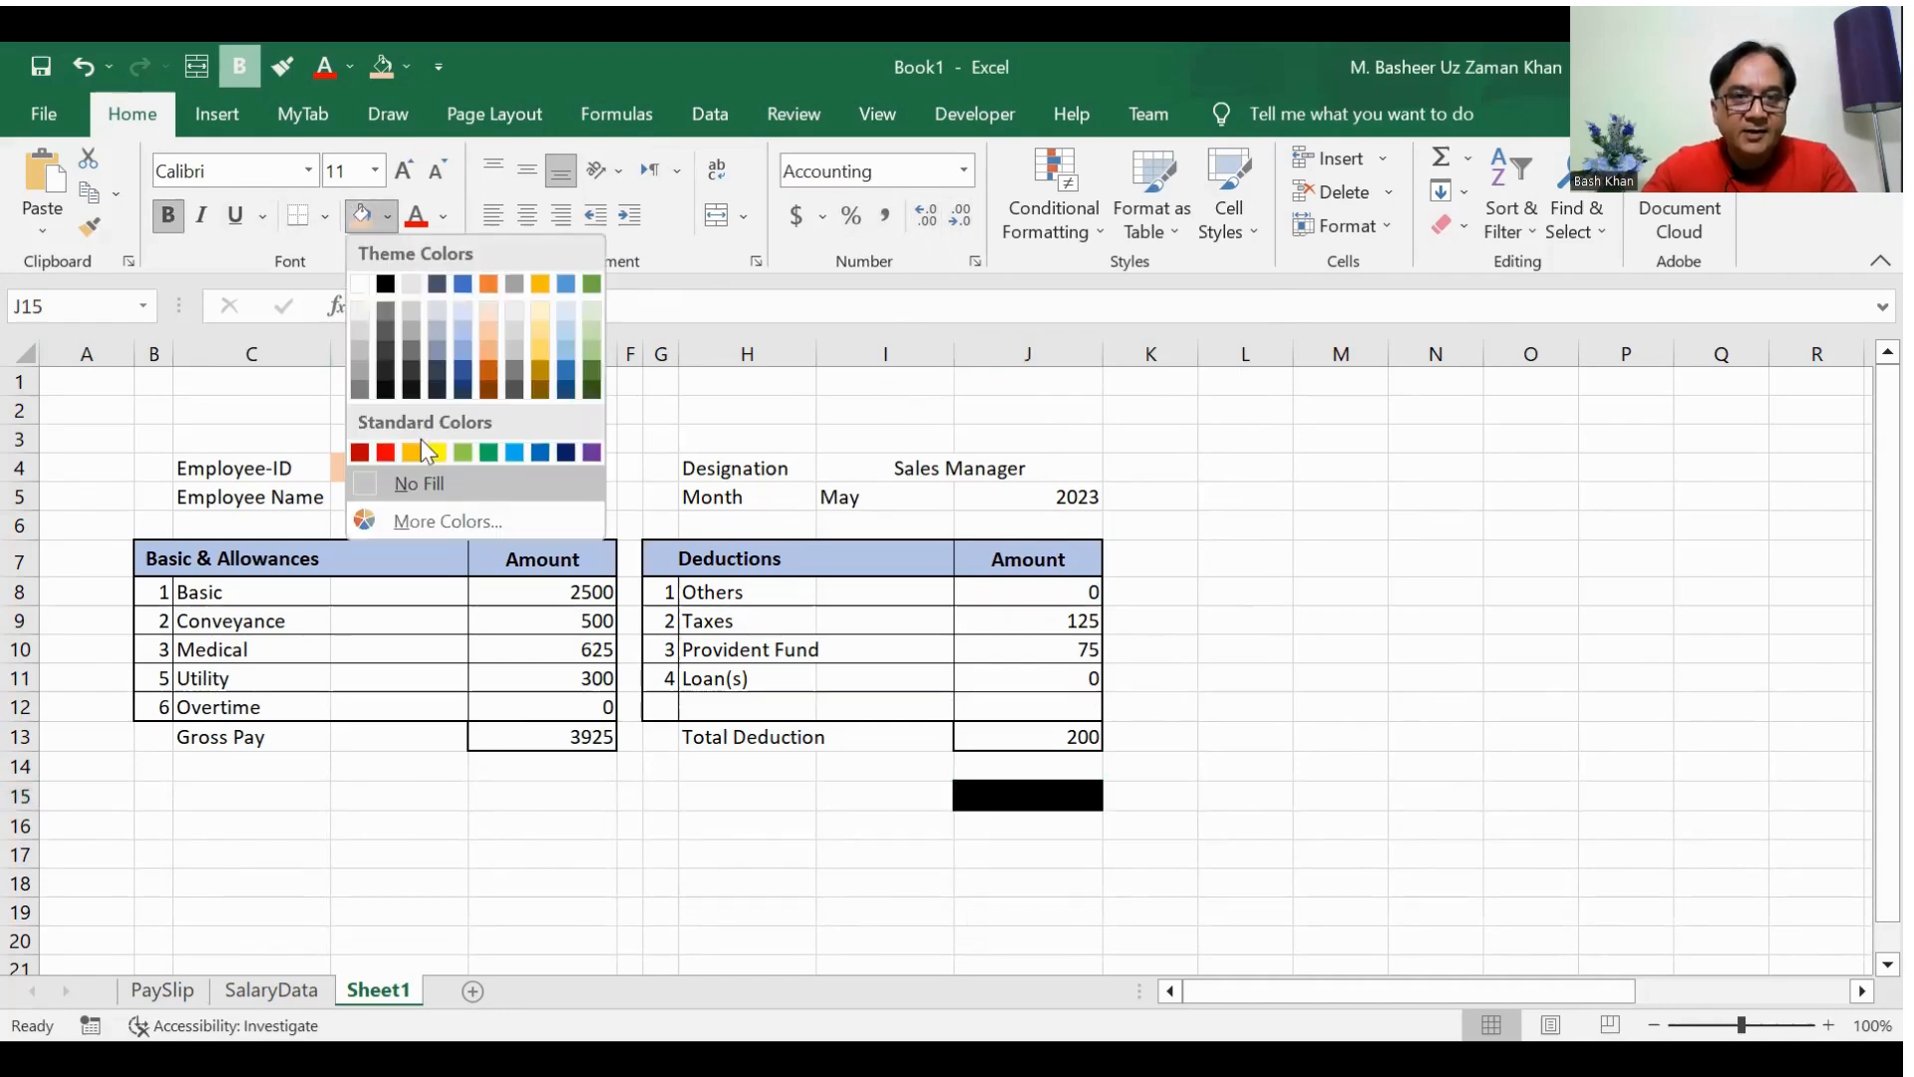
# Step: Enter the label "Net Pay" in H15
pyautogui.click(833, 793)
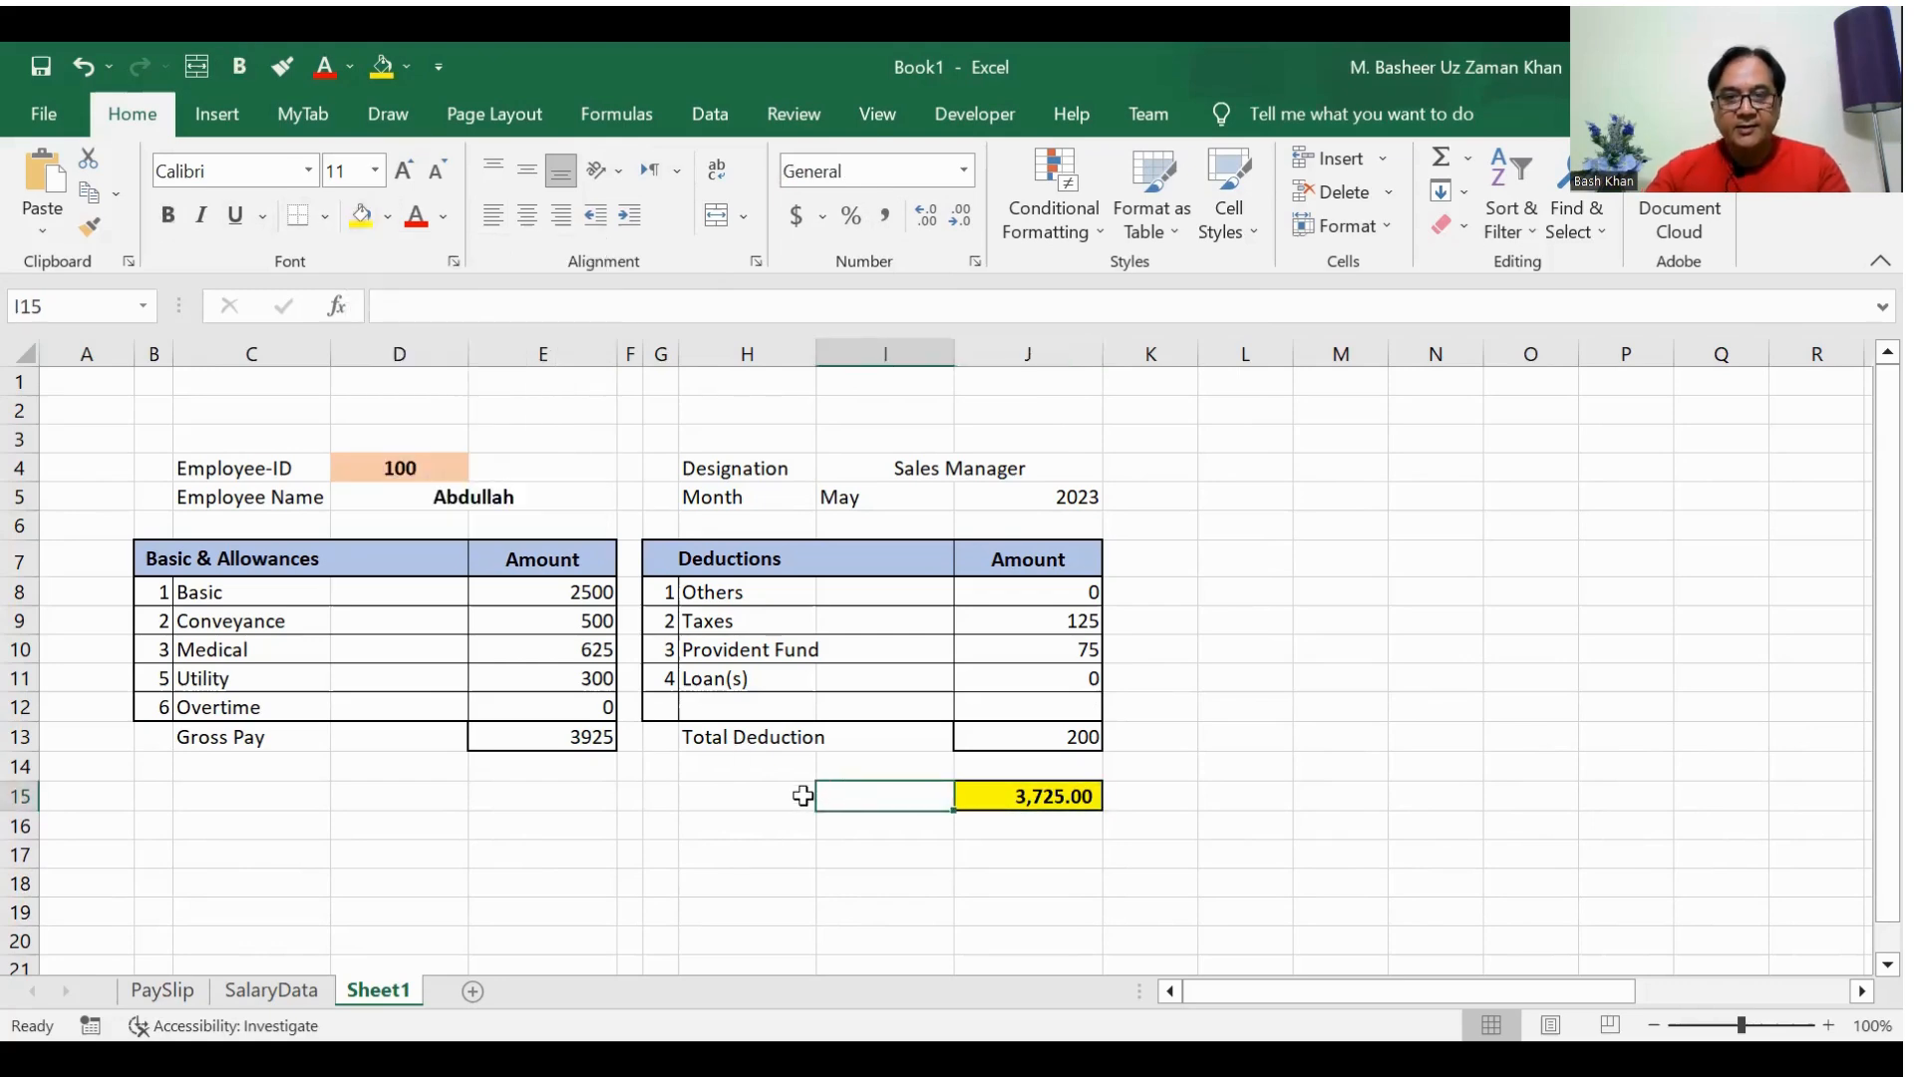
pyautogui.click(794, 793)
pyautogui.write('Net Pa')
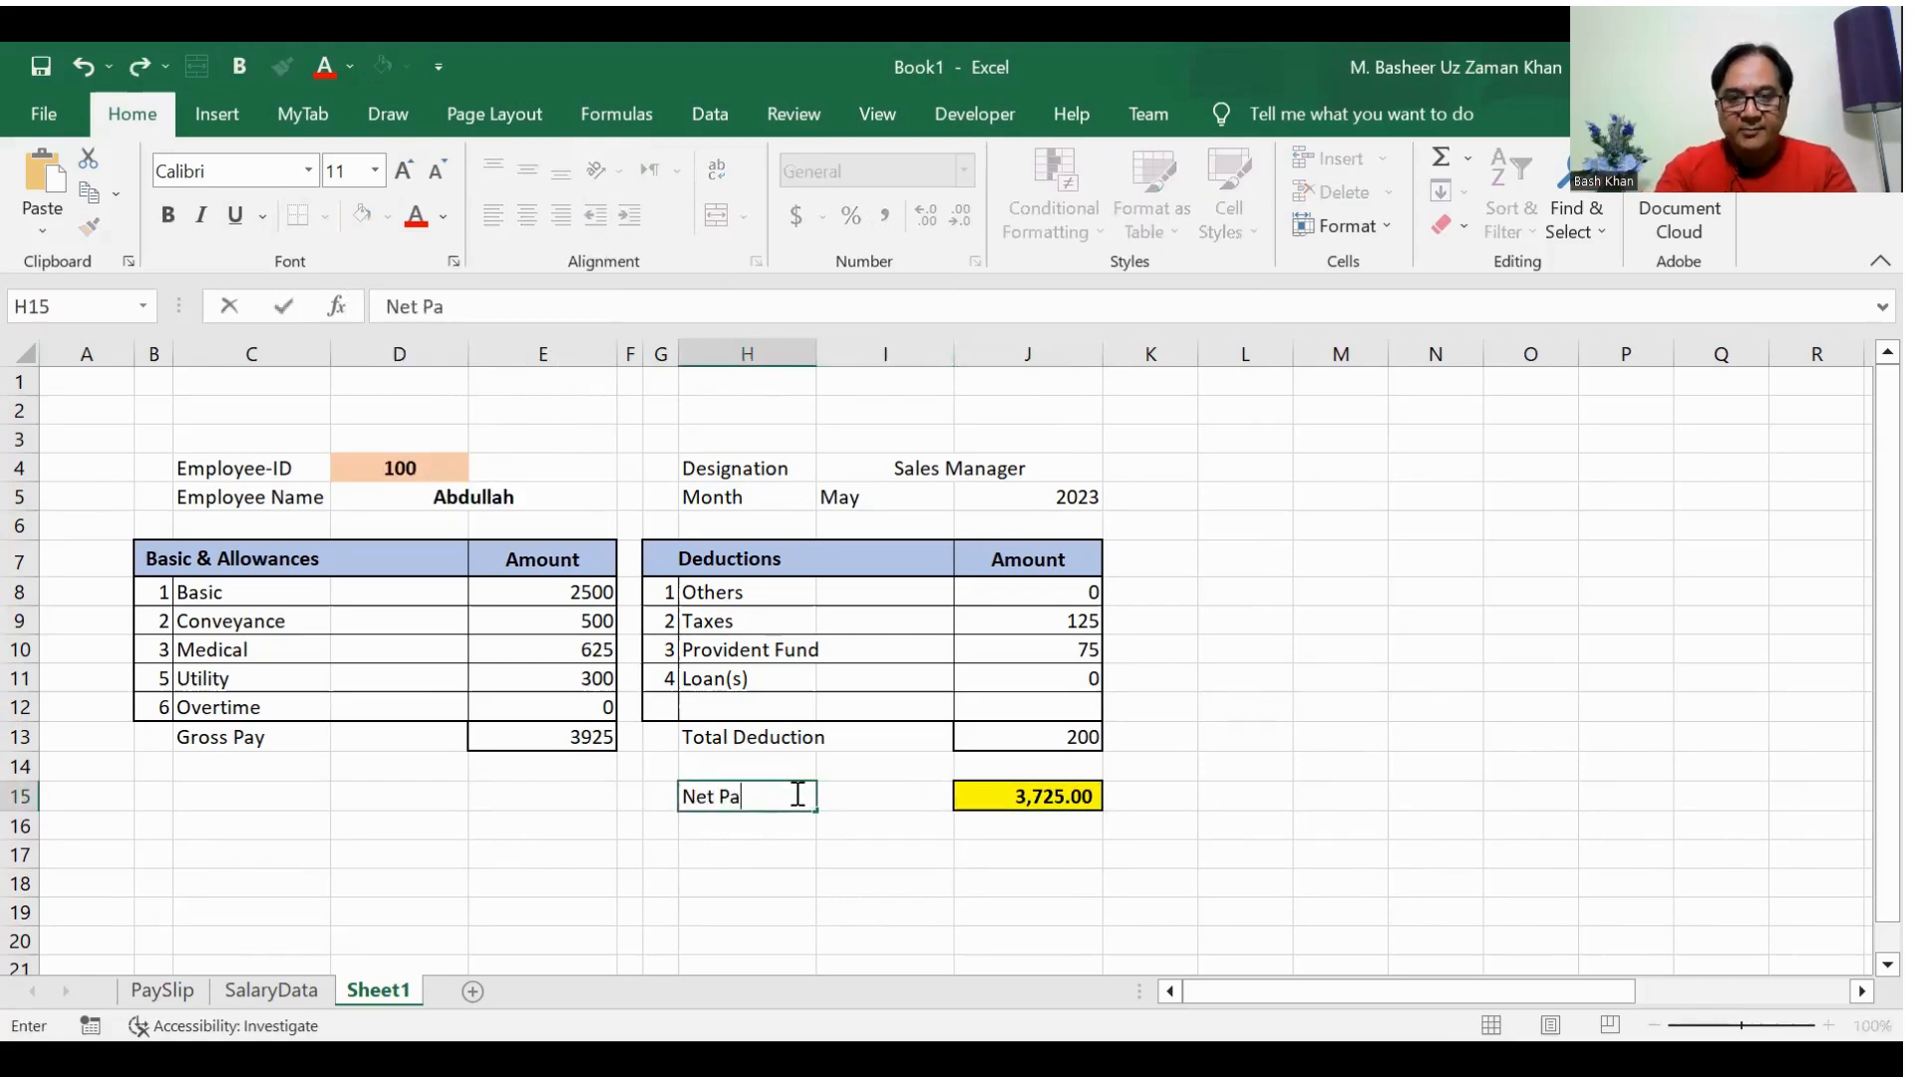
pyautogui.write('y')
pyautogui.press('Return')
# Step: Merge H15:I15 and right-align the Net Pay label next to its amount
pyautogui.click(795, 793)
pyautogui.hotkey('shift', 'Right')
pyautogui.hotkey('shift', 'Right')
pyautogui.hotkey('shift', 'Left')
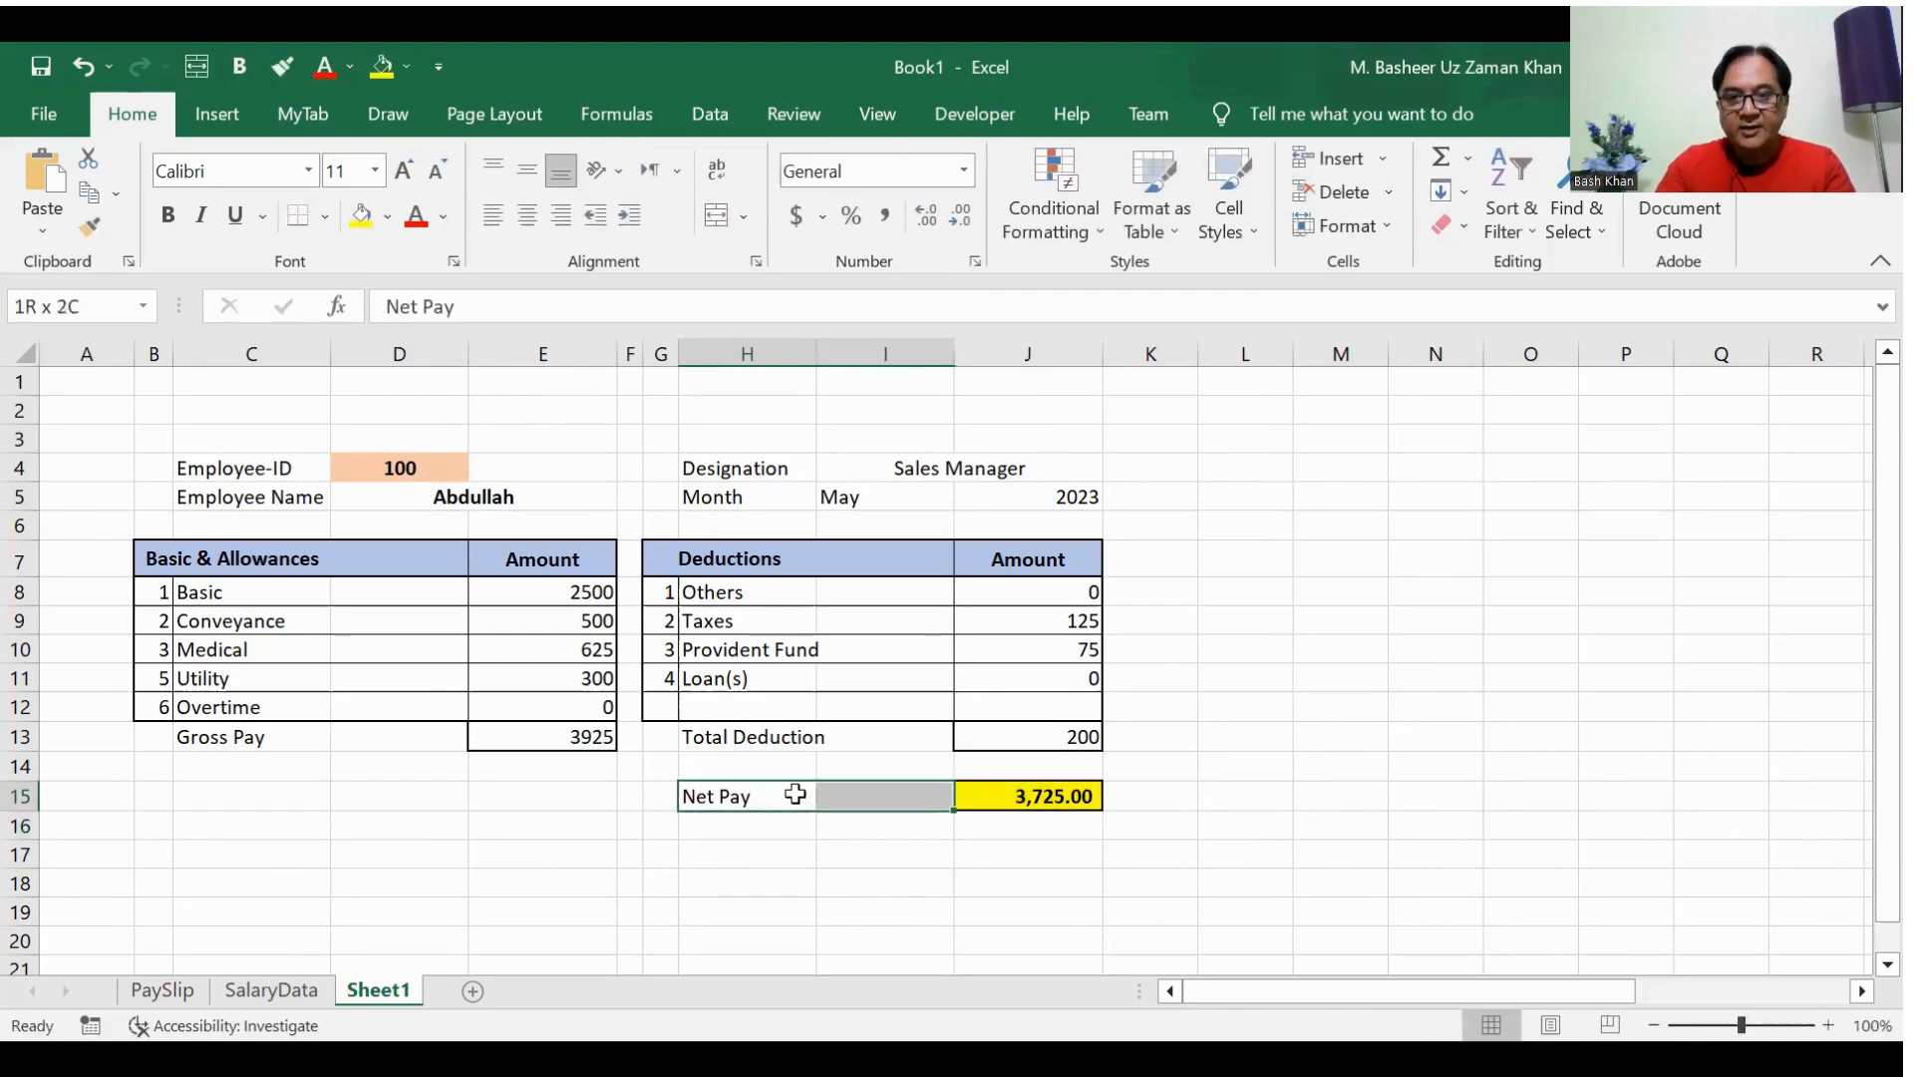
pyautogui.click(716, 215)
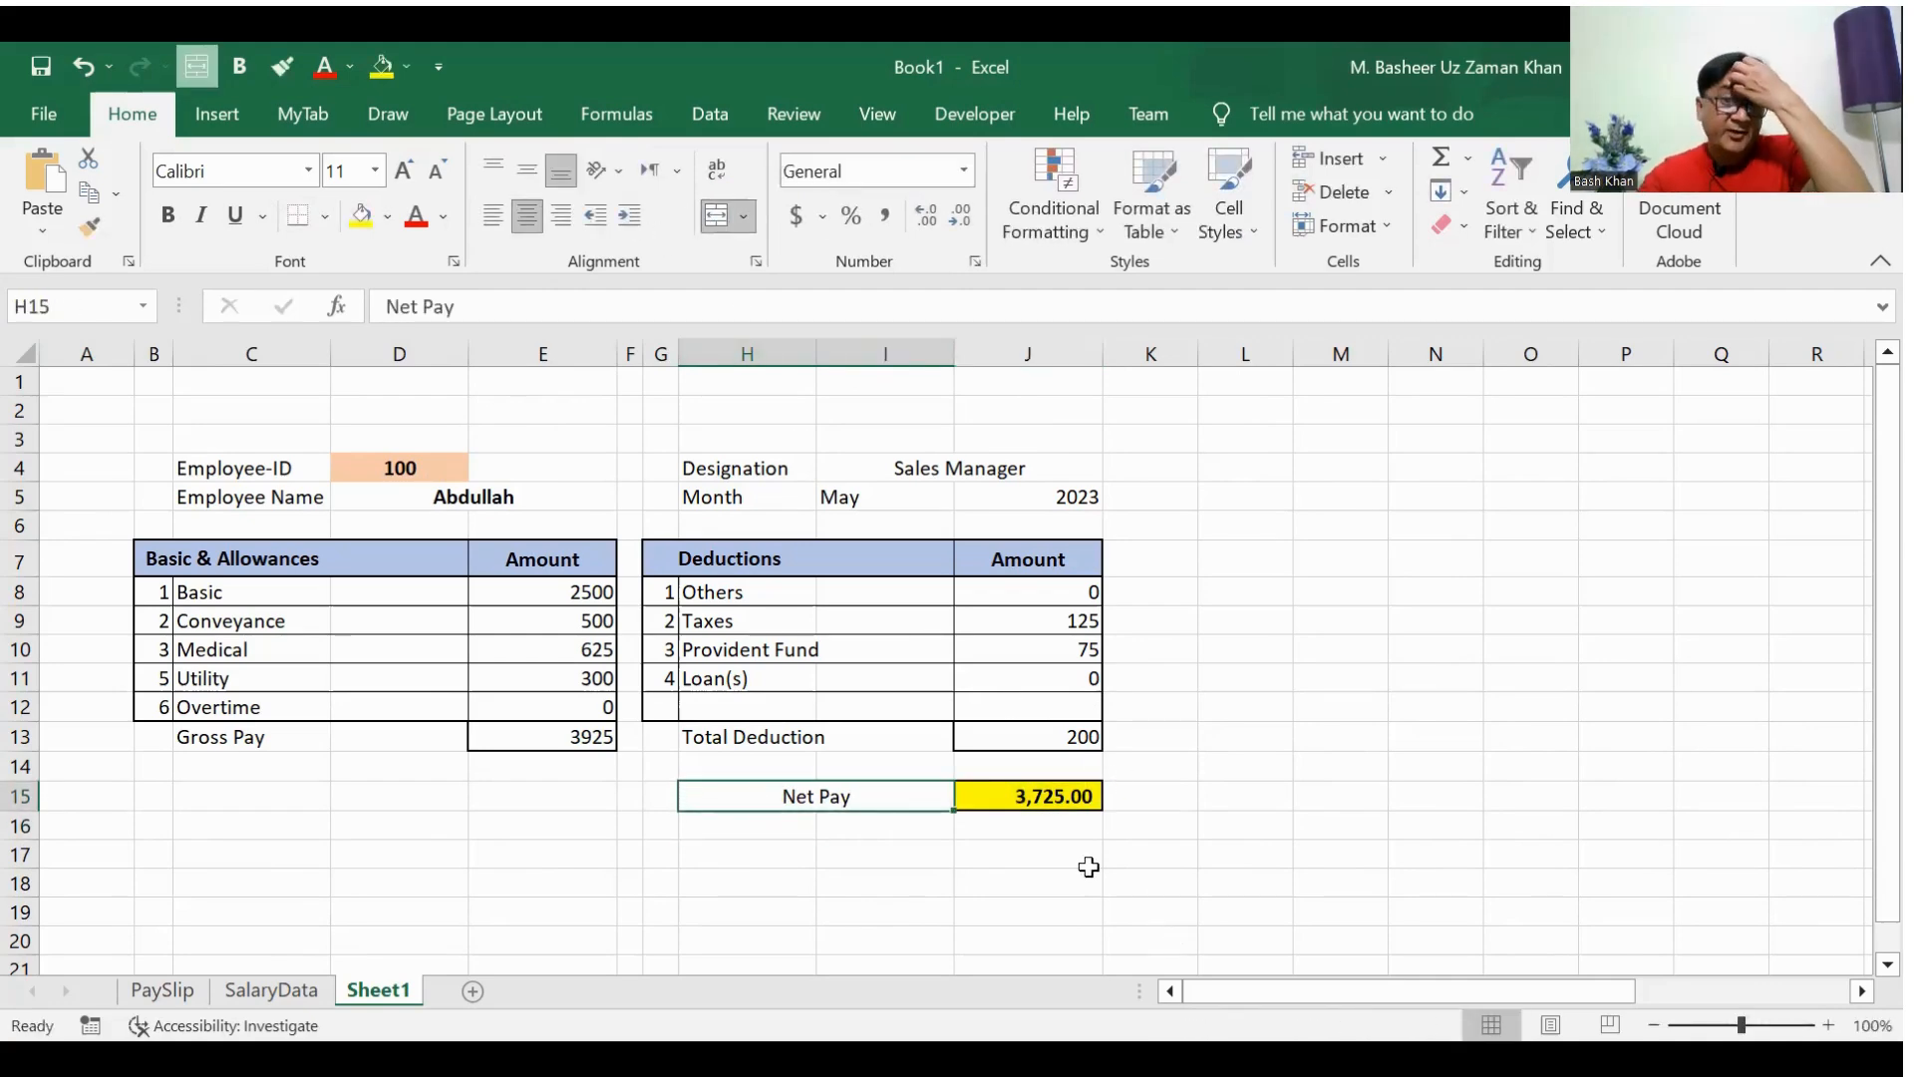
pyautogui.click(573, 232)
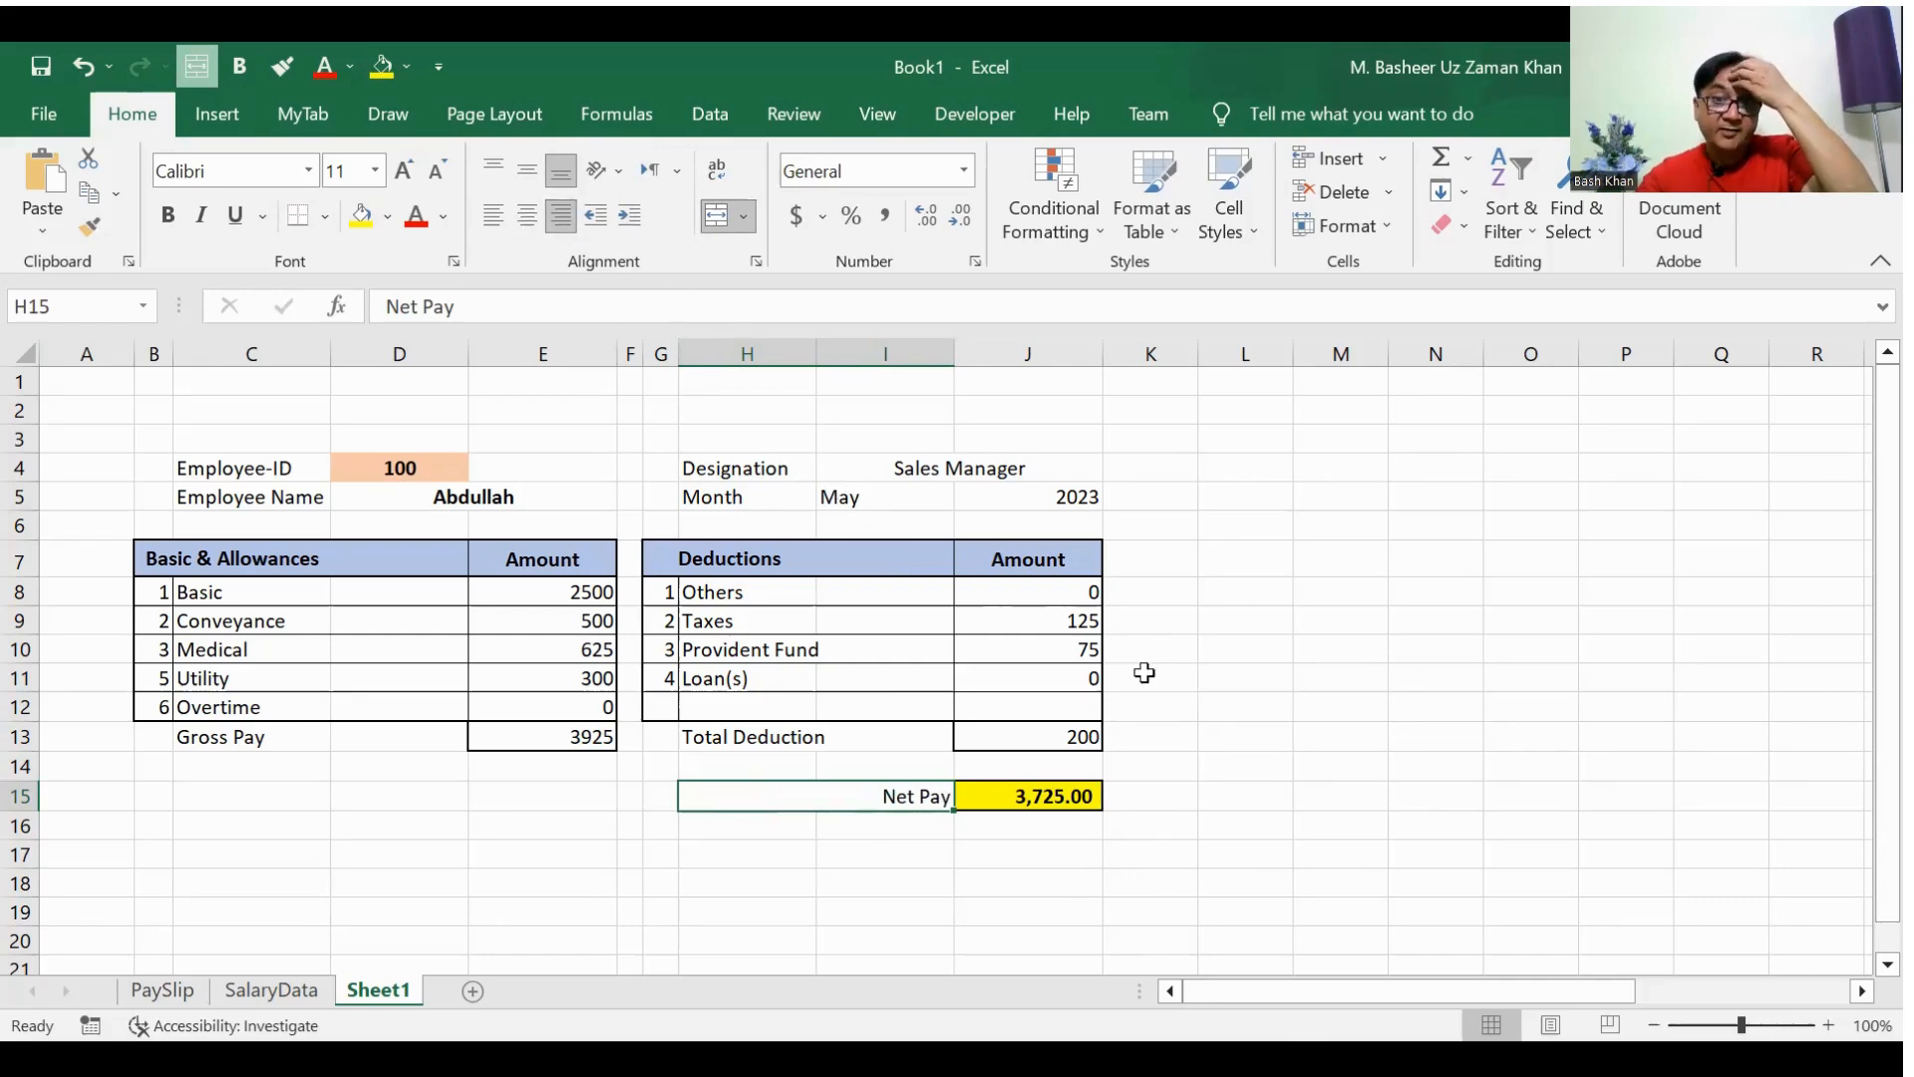
pyautogui.click(1213, 708)
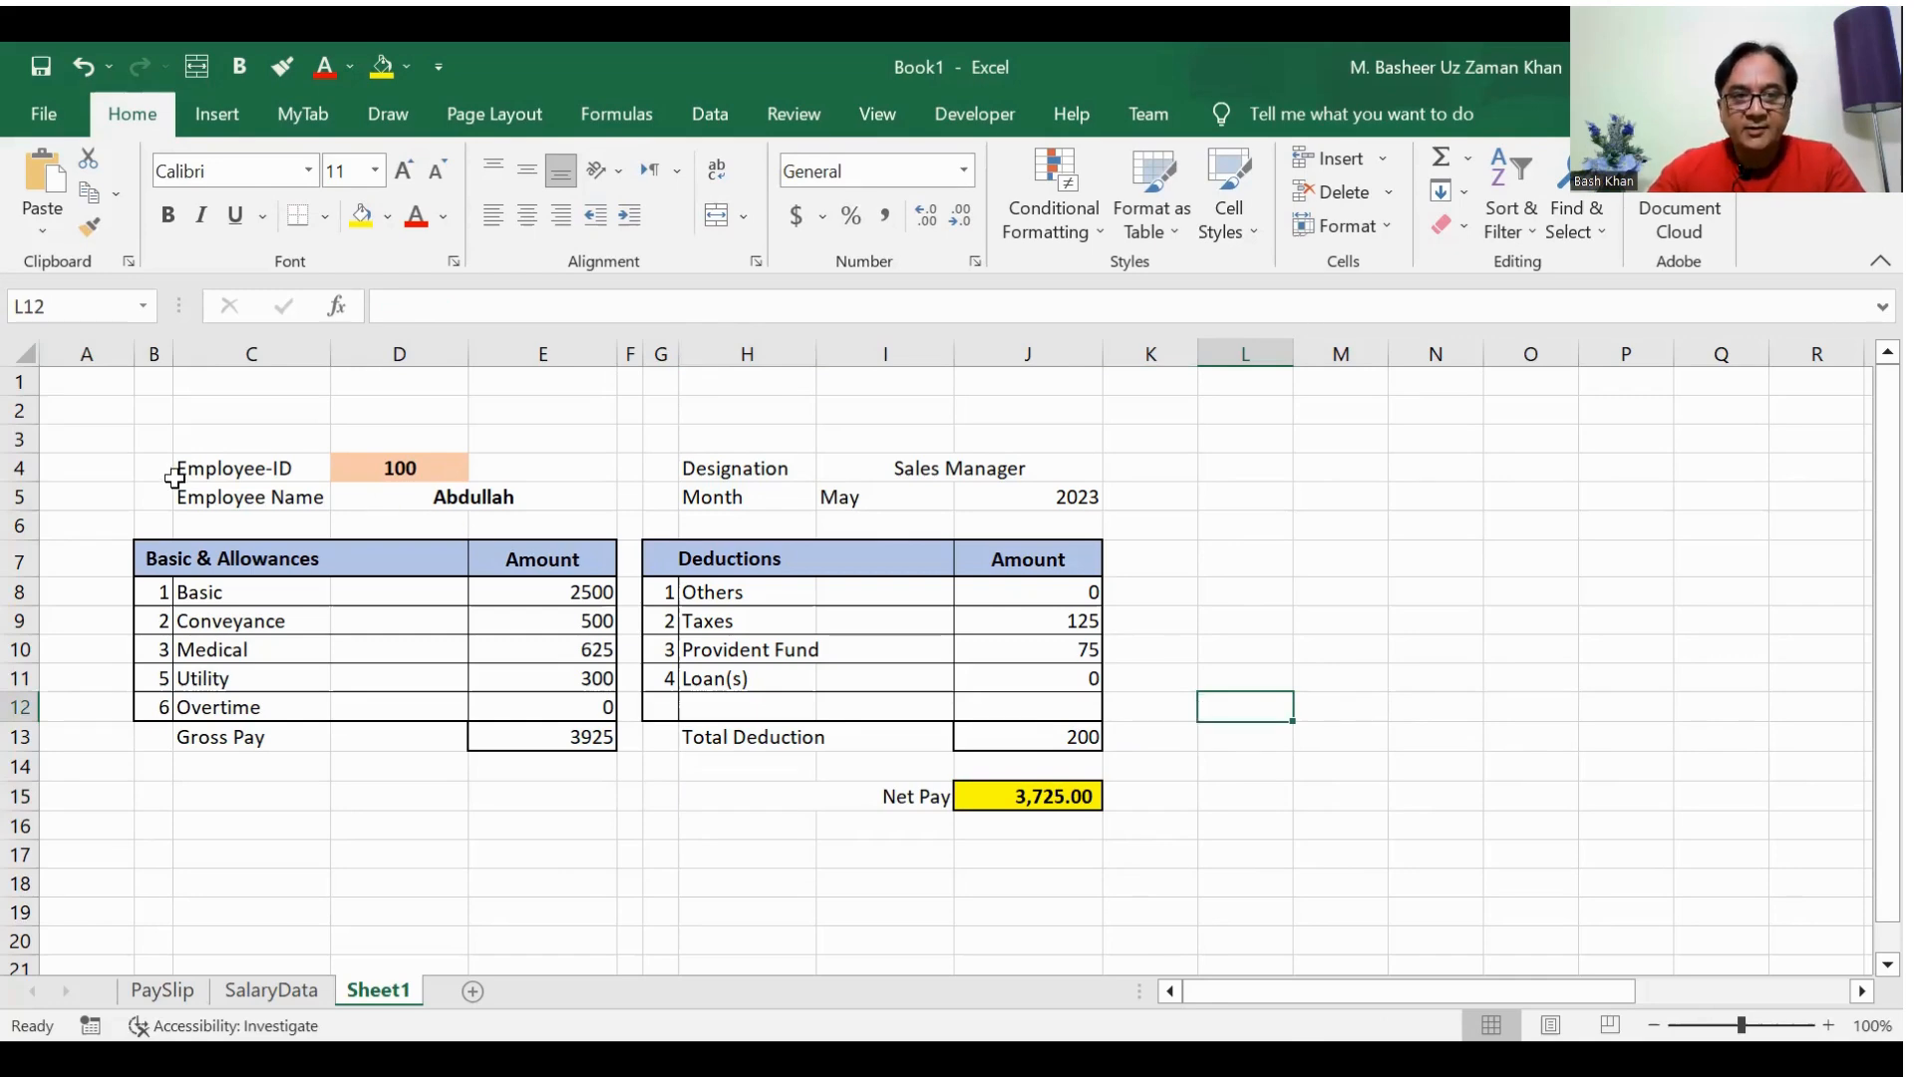
# Step: Apply a medium solid outline and thin inner vertical borders to the employee ID and name block B4:E5
pyautogui.moveTo(164, 467); pyautogui.dragTo(611, 488)
pyautogui.hotkey('ctrl', '1')
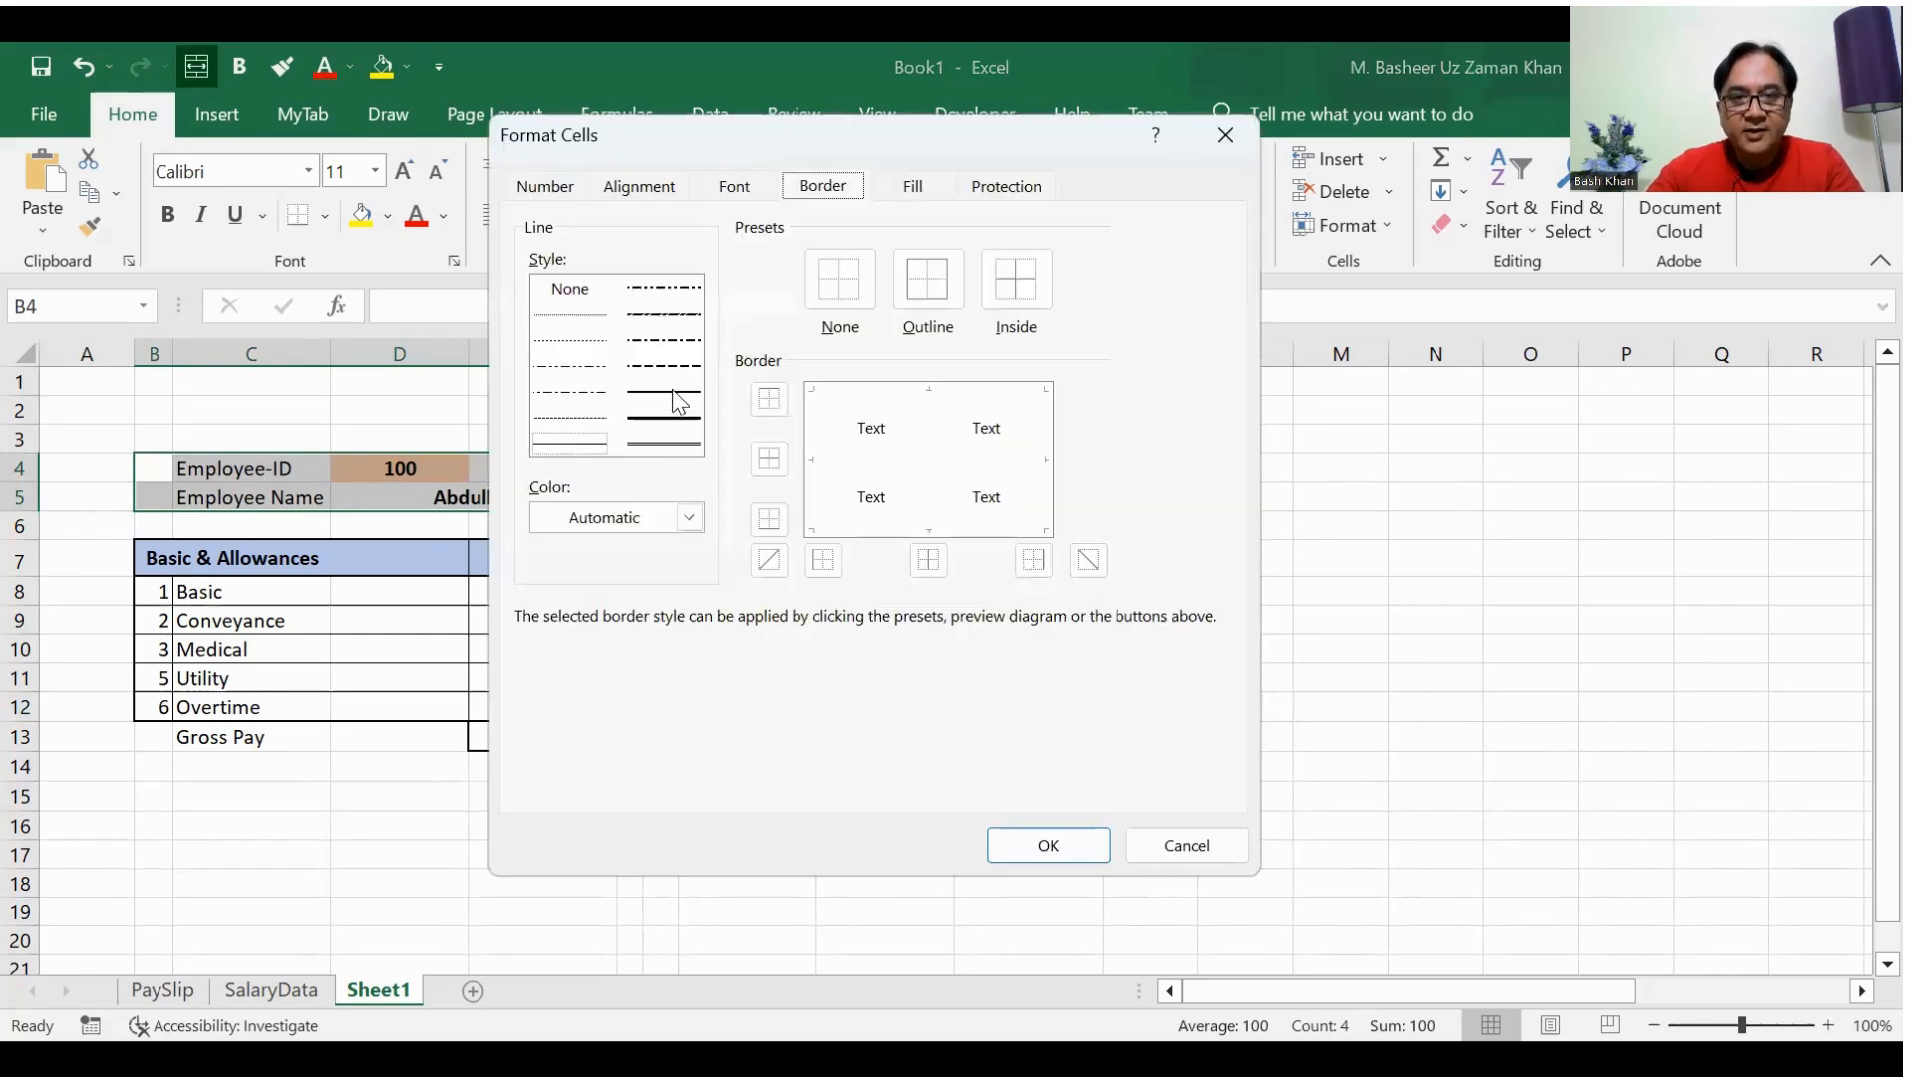
pyautogui.click(927, 279)
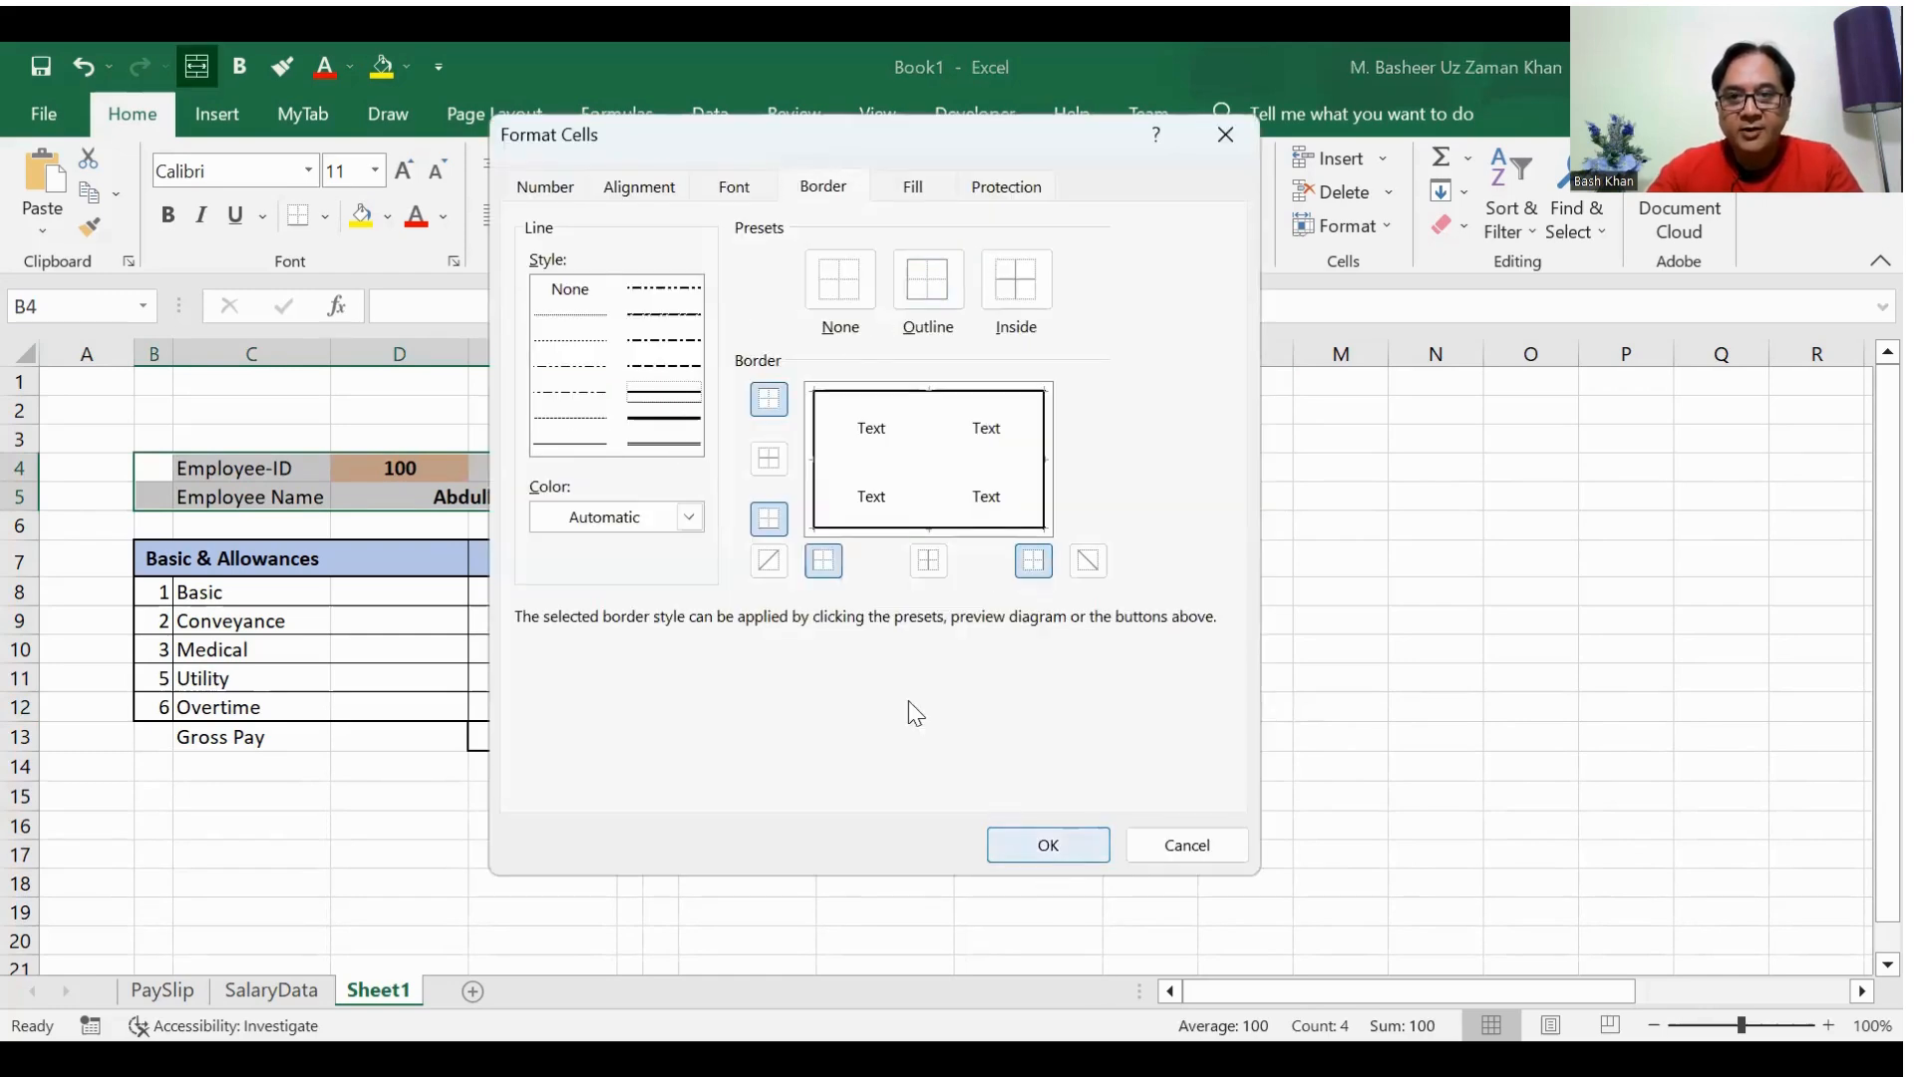
pyautogui.click(928, 560)
pyautogui.click(559, 443)
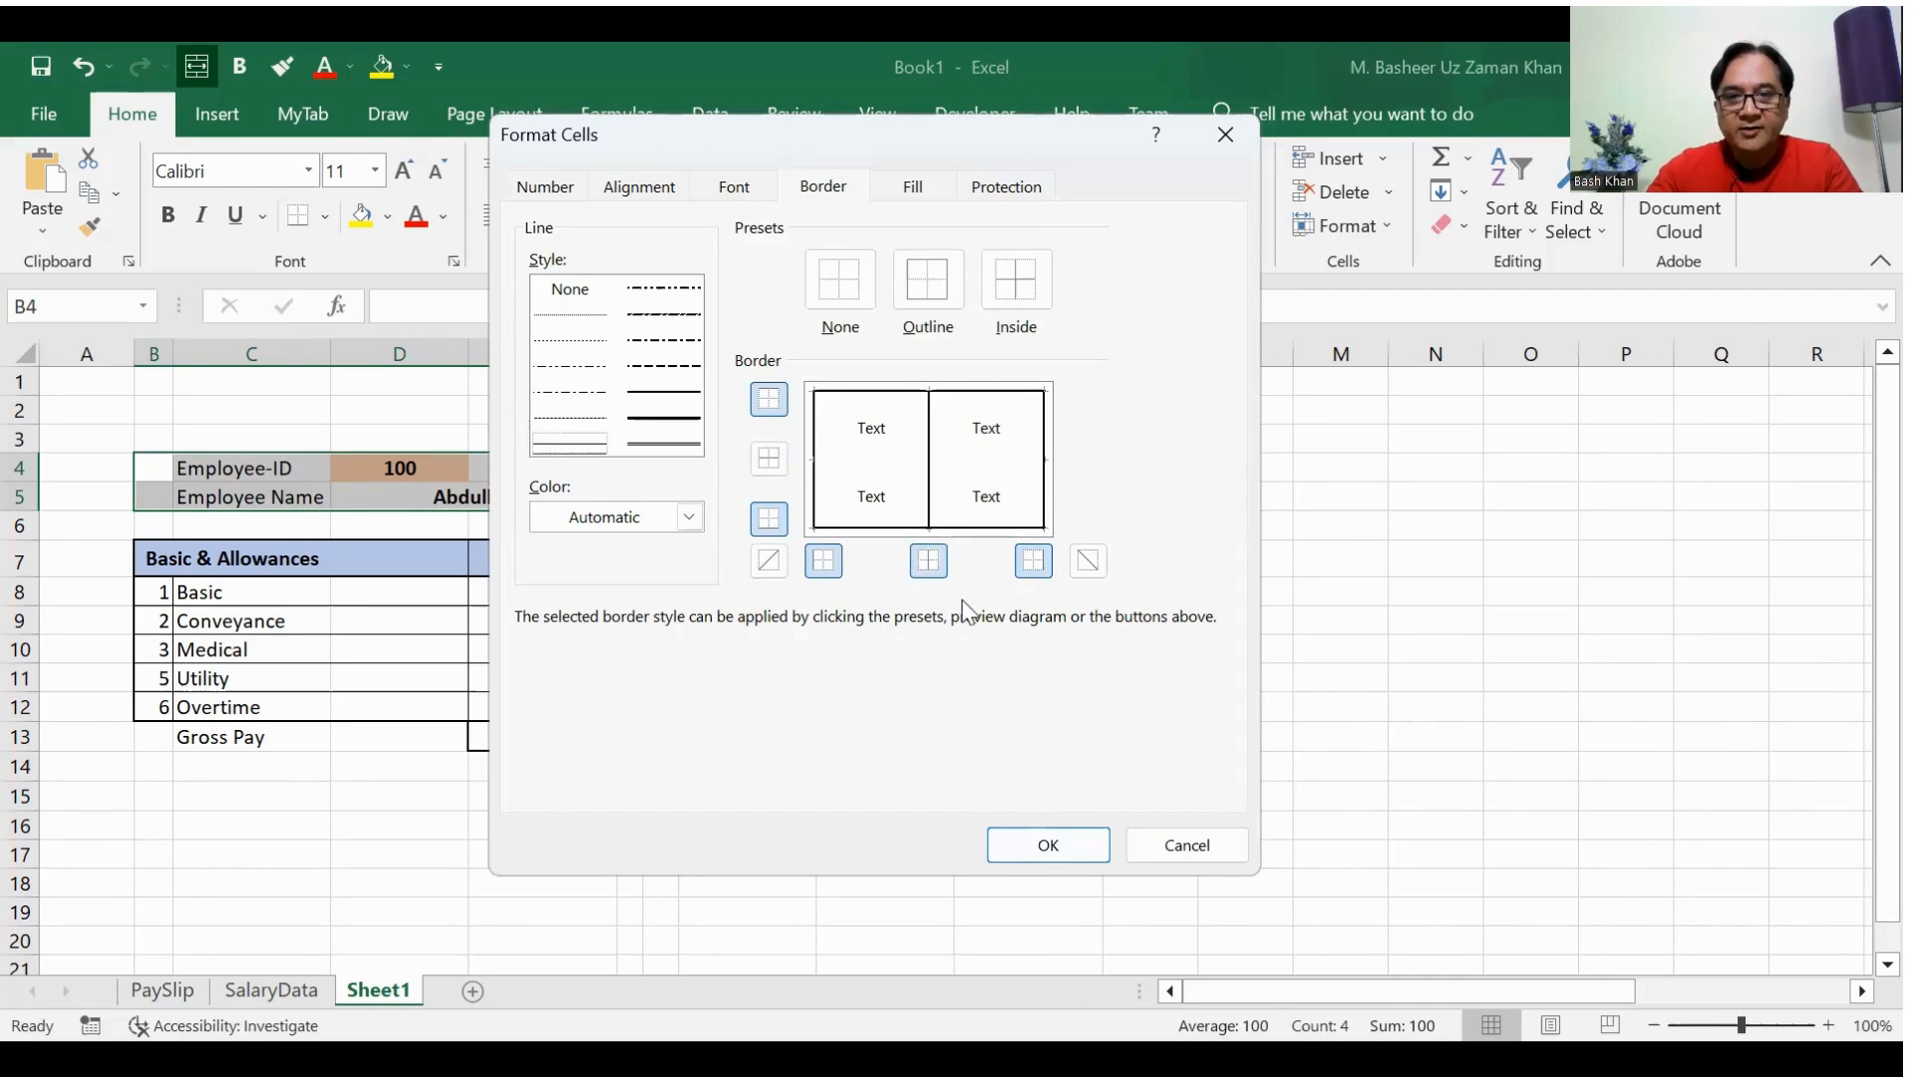
pyautogui.click(1037, 848)
pyautogui.moveTo(1201, 643); pyautogui.dragTo(1146, 620)
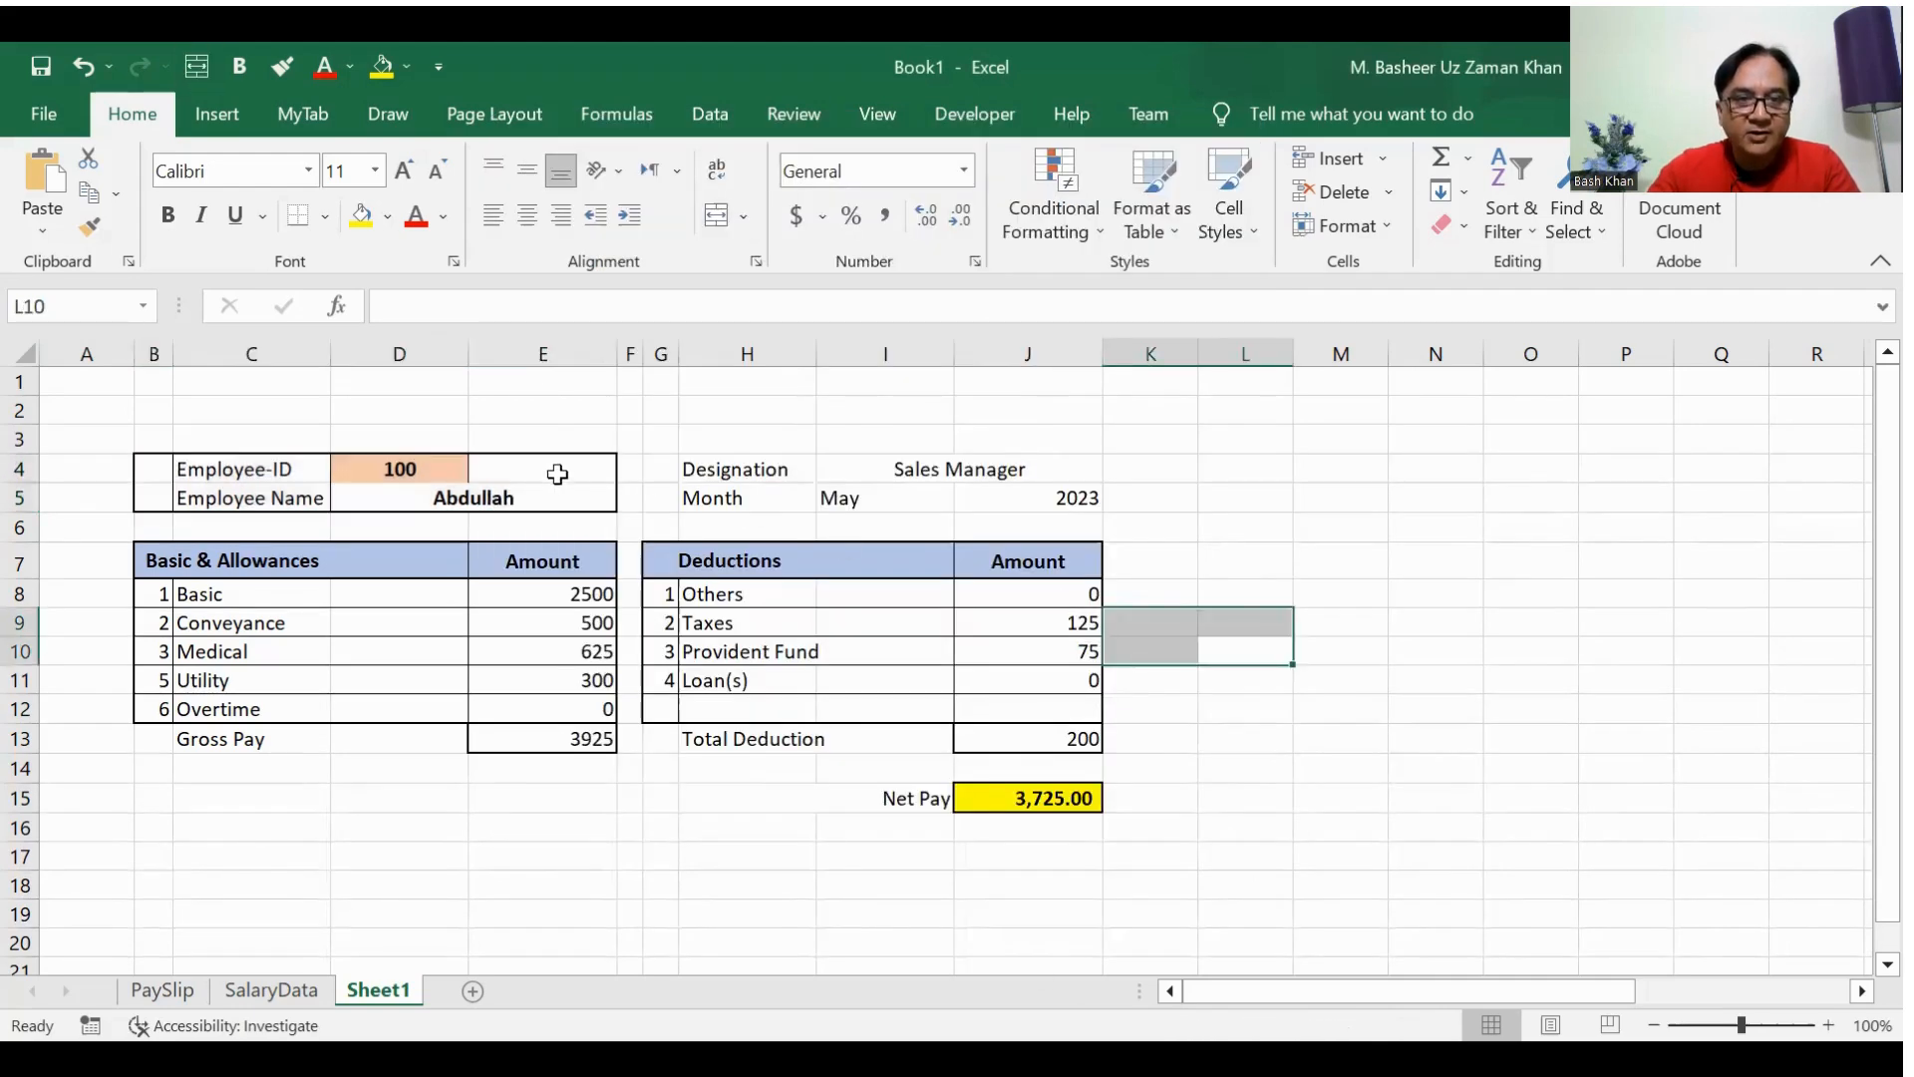
# Step: Remove the left border of the empty cell E4 beside the employee ID
pyautogui.click(553, 472)
pyautogui.hotkey('ctrl', '1')
pyautogui.click(823, 560)
pyautogui.click(1046, 846)
pyautogui.click(685, 855)
# Step: Apply thin inside borders and a medium solid outline to the designation and month block G4:J5
pyautogui.moveTo(702, 467); pyautogui.dragTo(858, 505)
pyautogui.moveTo(663, 468); pyautogui.dragTo(1088, 506)
pyautogui.hotkey('ctrl', '1')
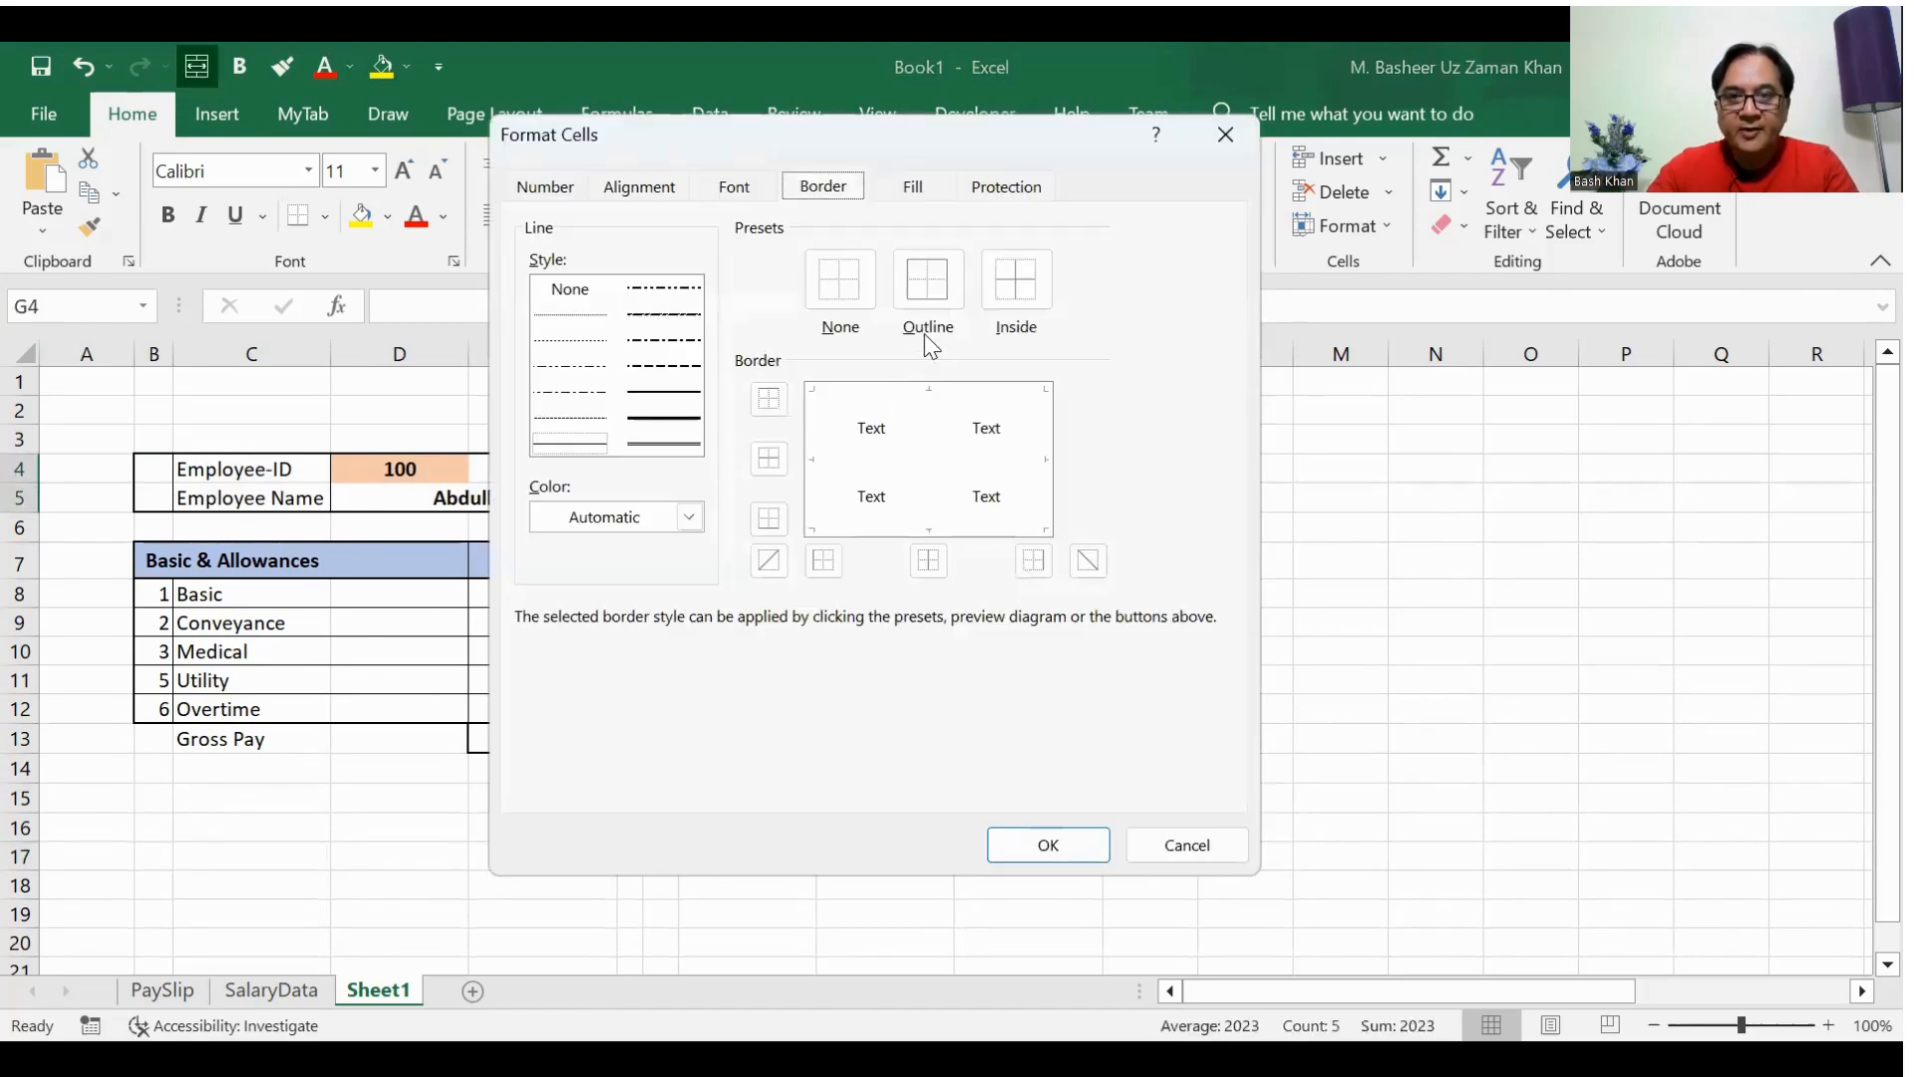
pyautogui.click(924, 285)
pyautogui.click(1014, 281)
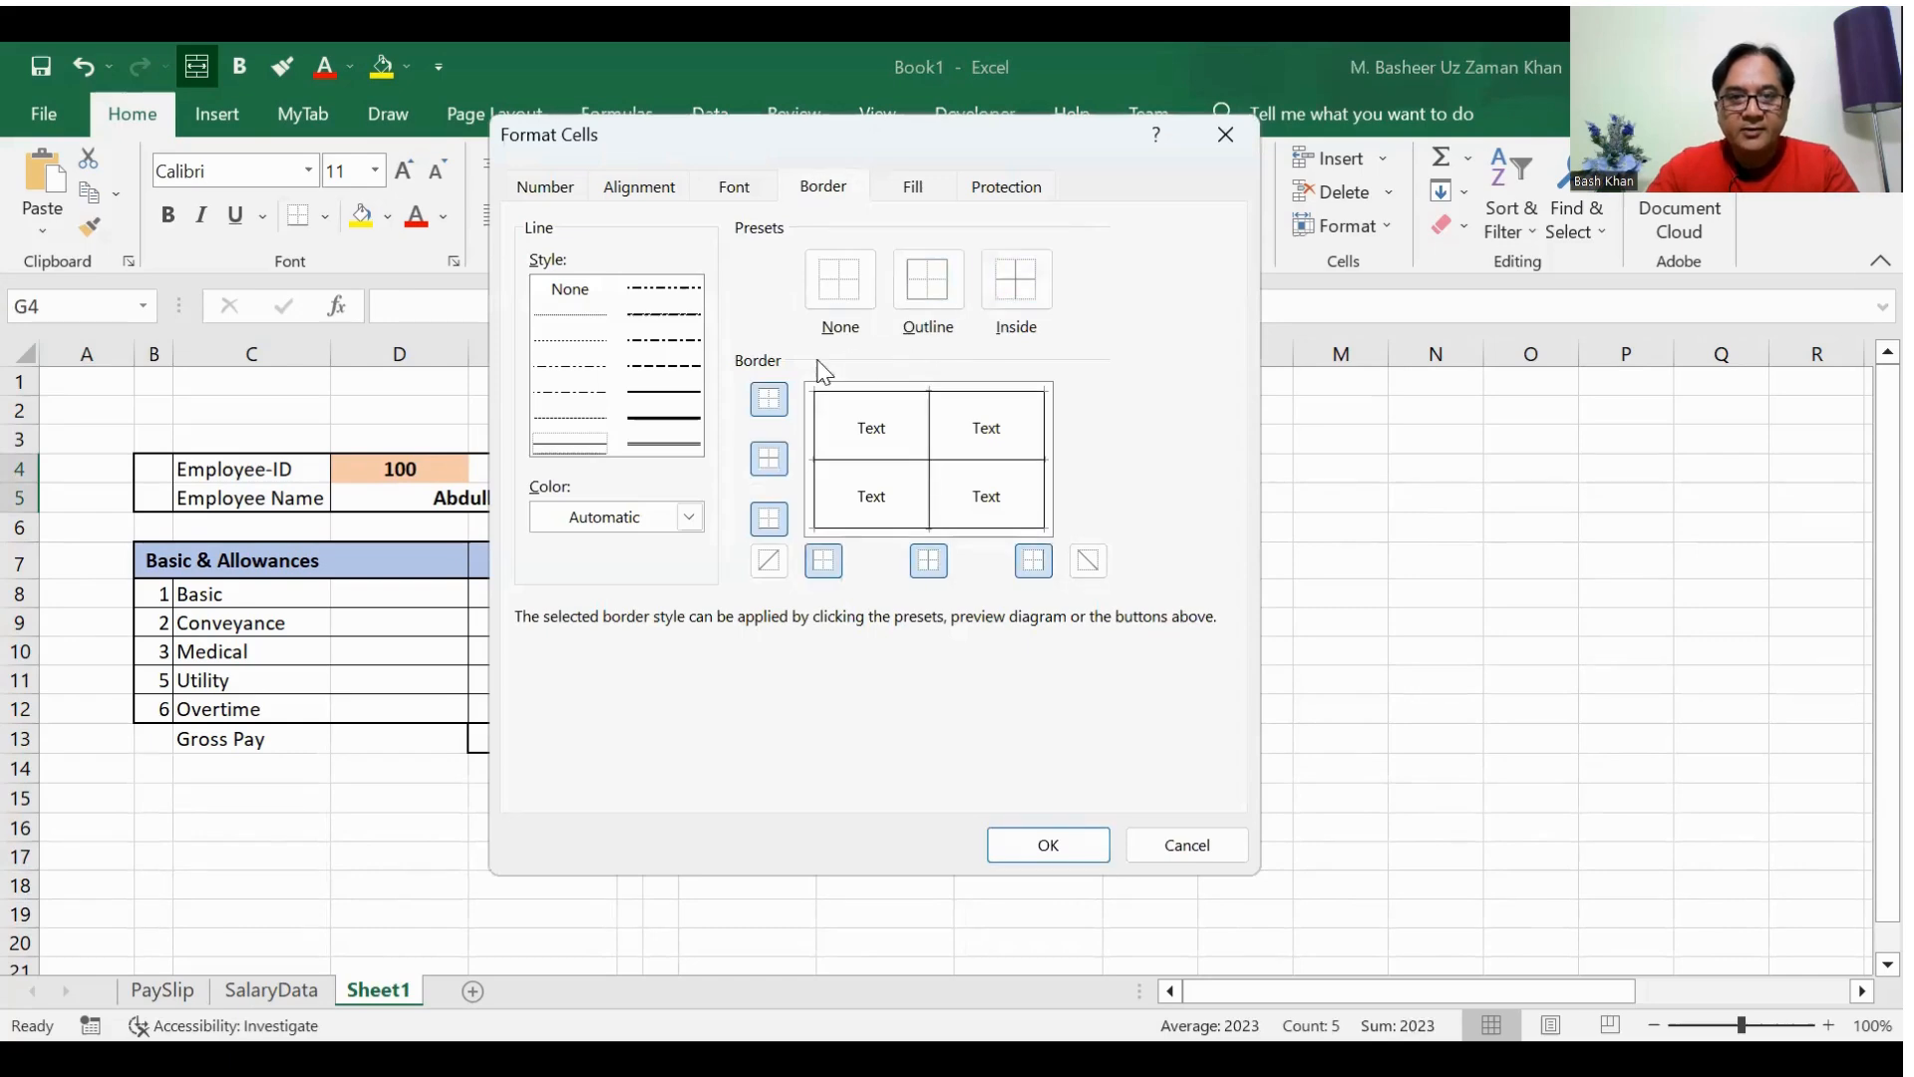
pyautogui.click(690, 390)
pyautogui.click(919, 281)
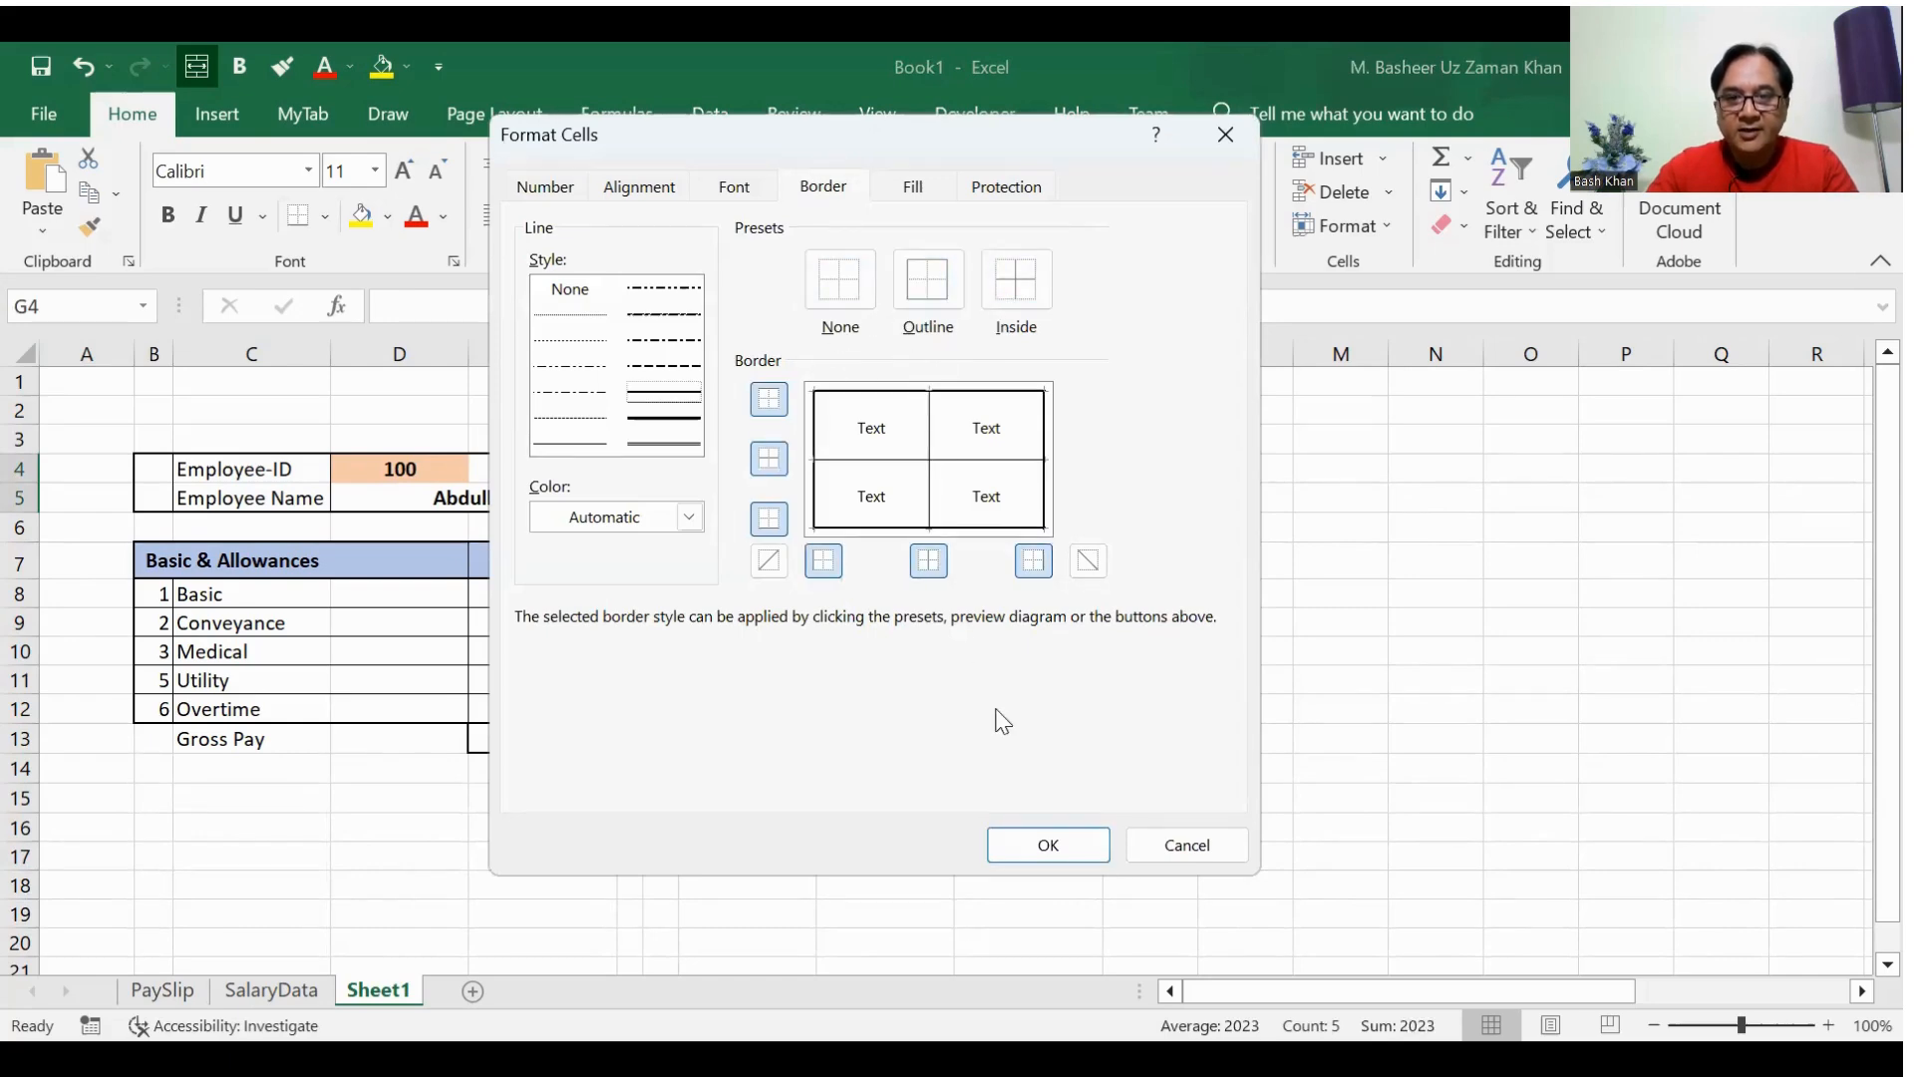
pyautogui.click(1040, 858)
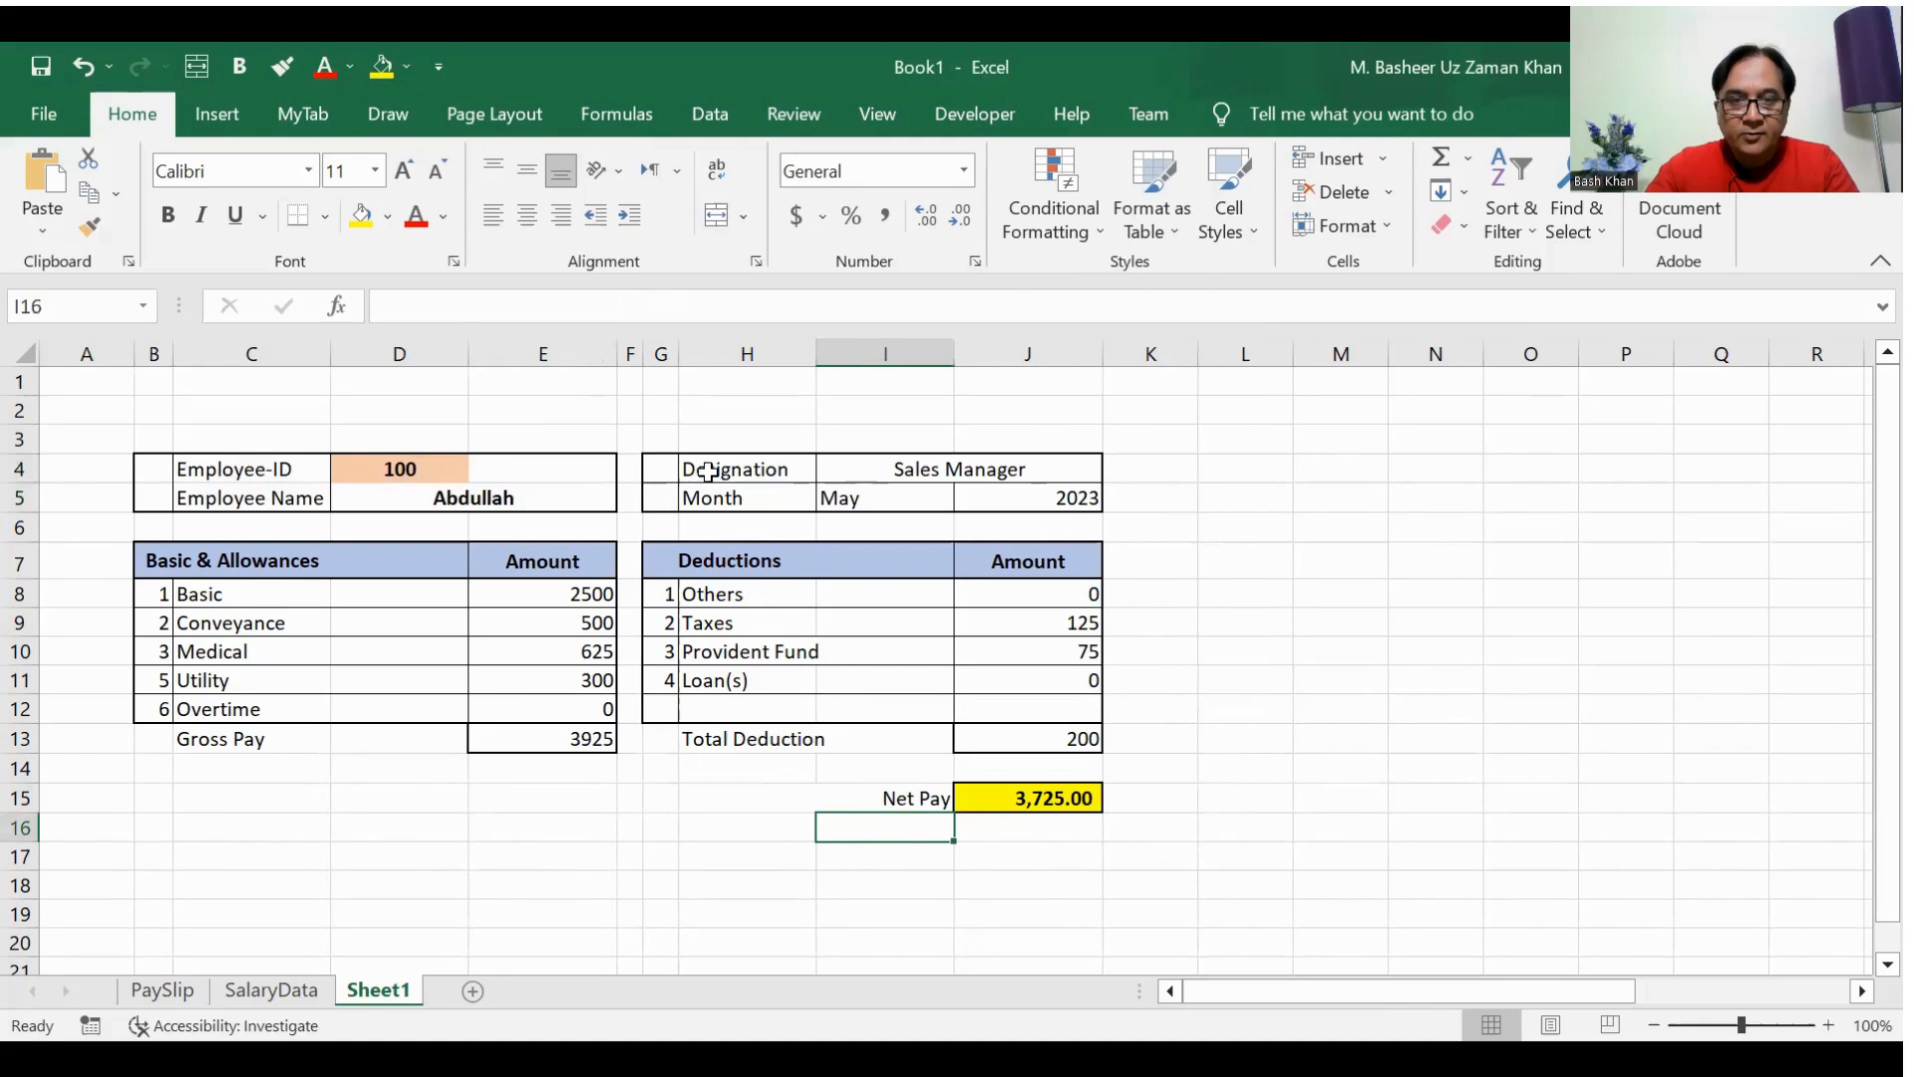
# Step: Remove the left border from the Designation and Month labels in H4:H5
pyautogui.moveTo(701, 470); pyautogui.dragTo(710, 488)
pyautogui.hotkey('ctrl', '1')
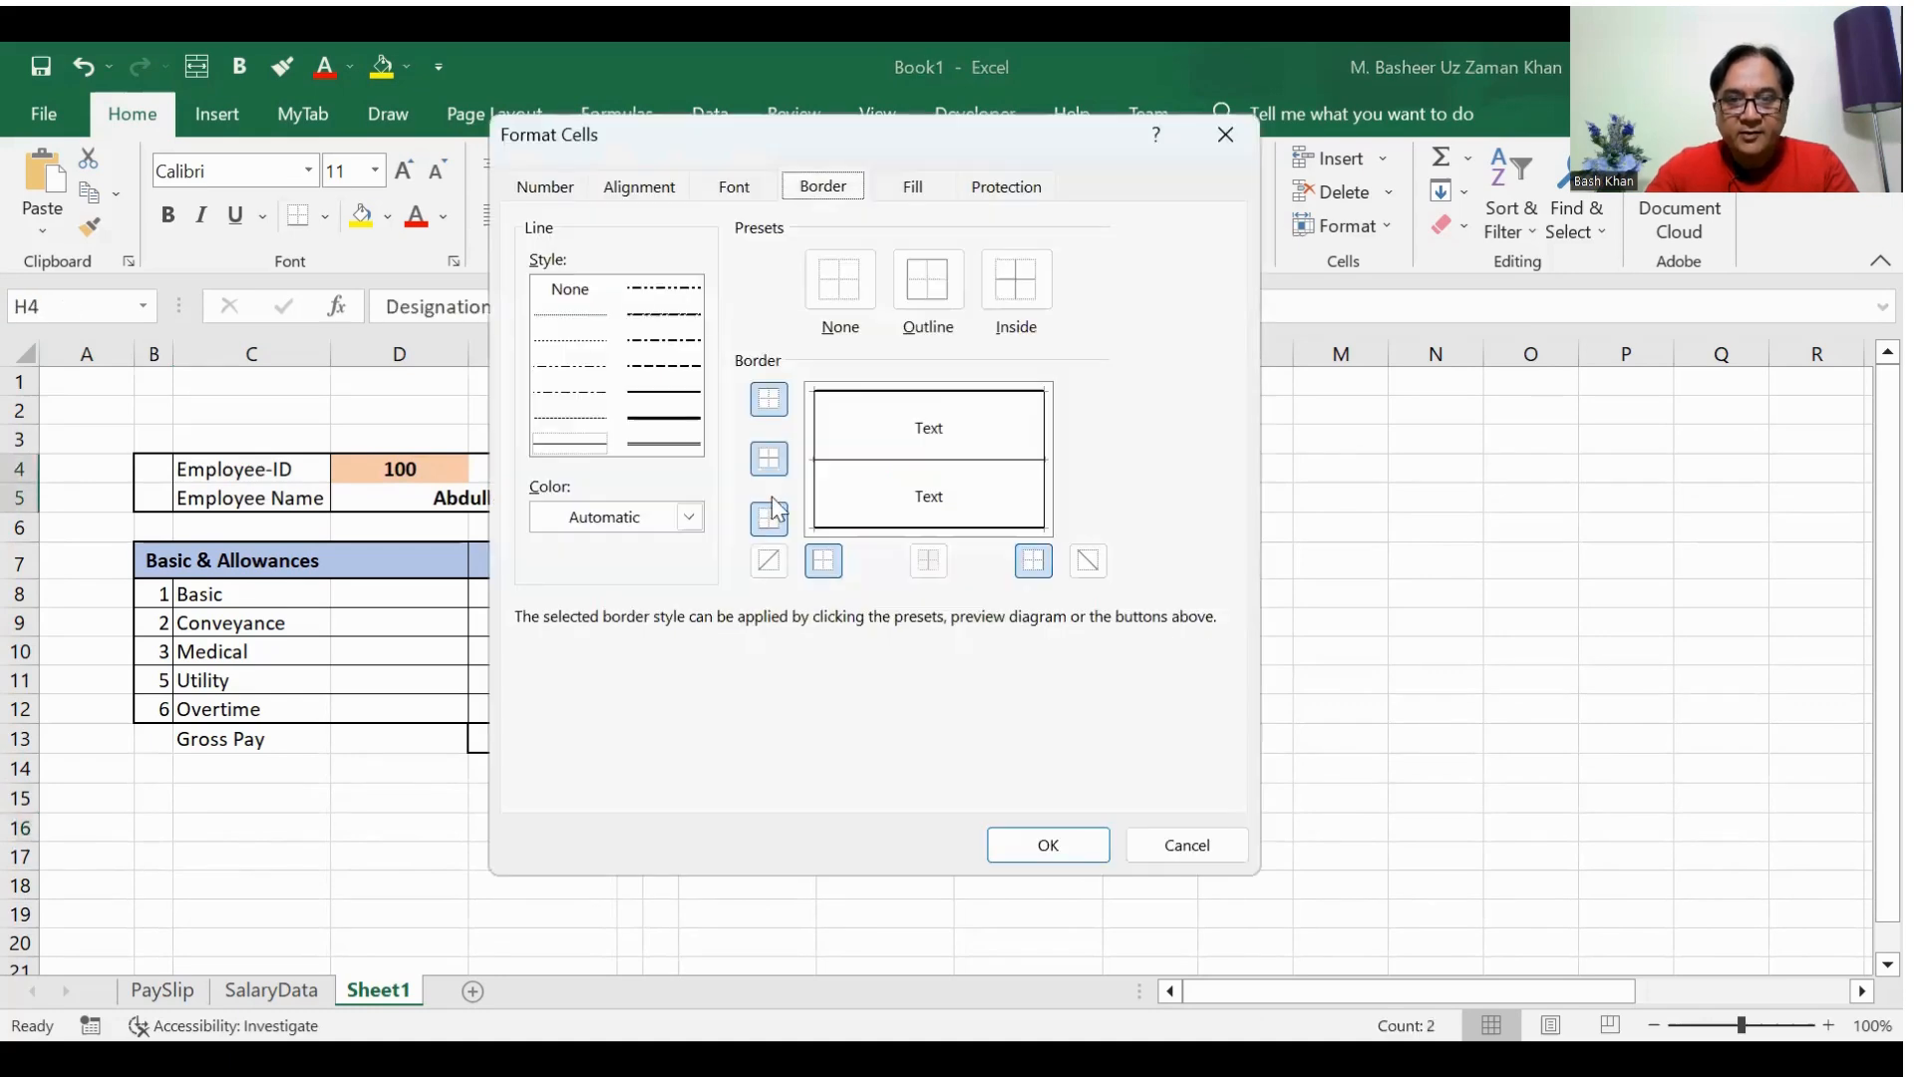
pyautogui.click(825, 508)
pyautogui.click(1072, 853)
pyautogui.click(975, 495)
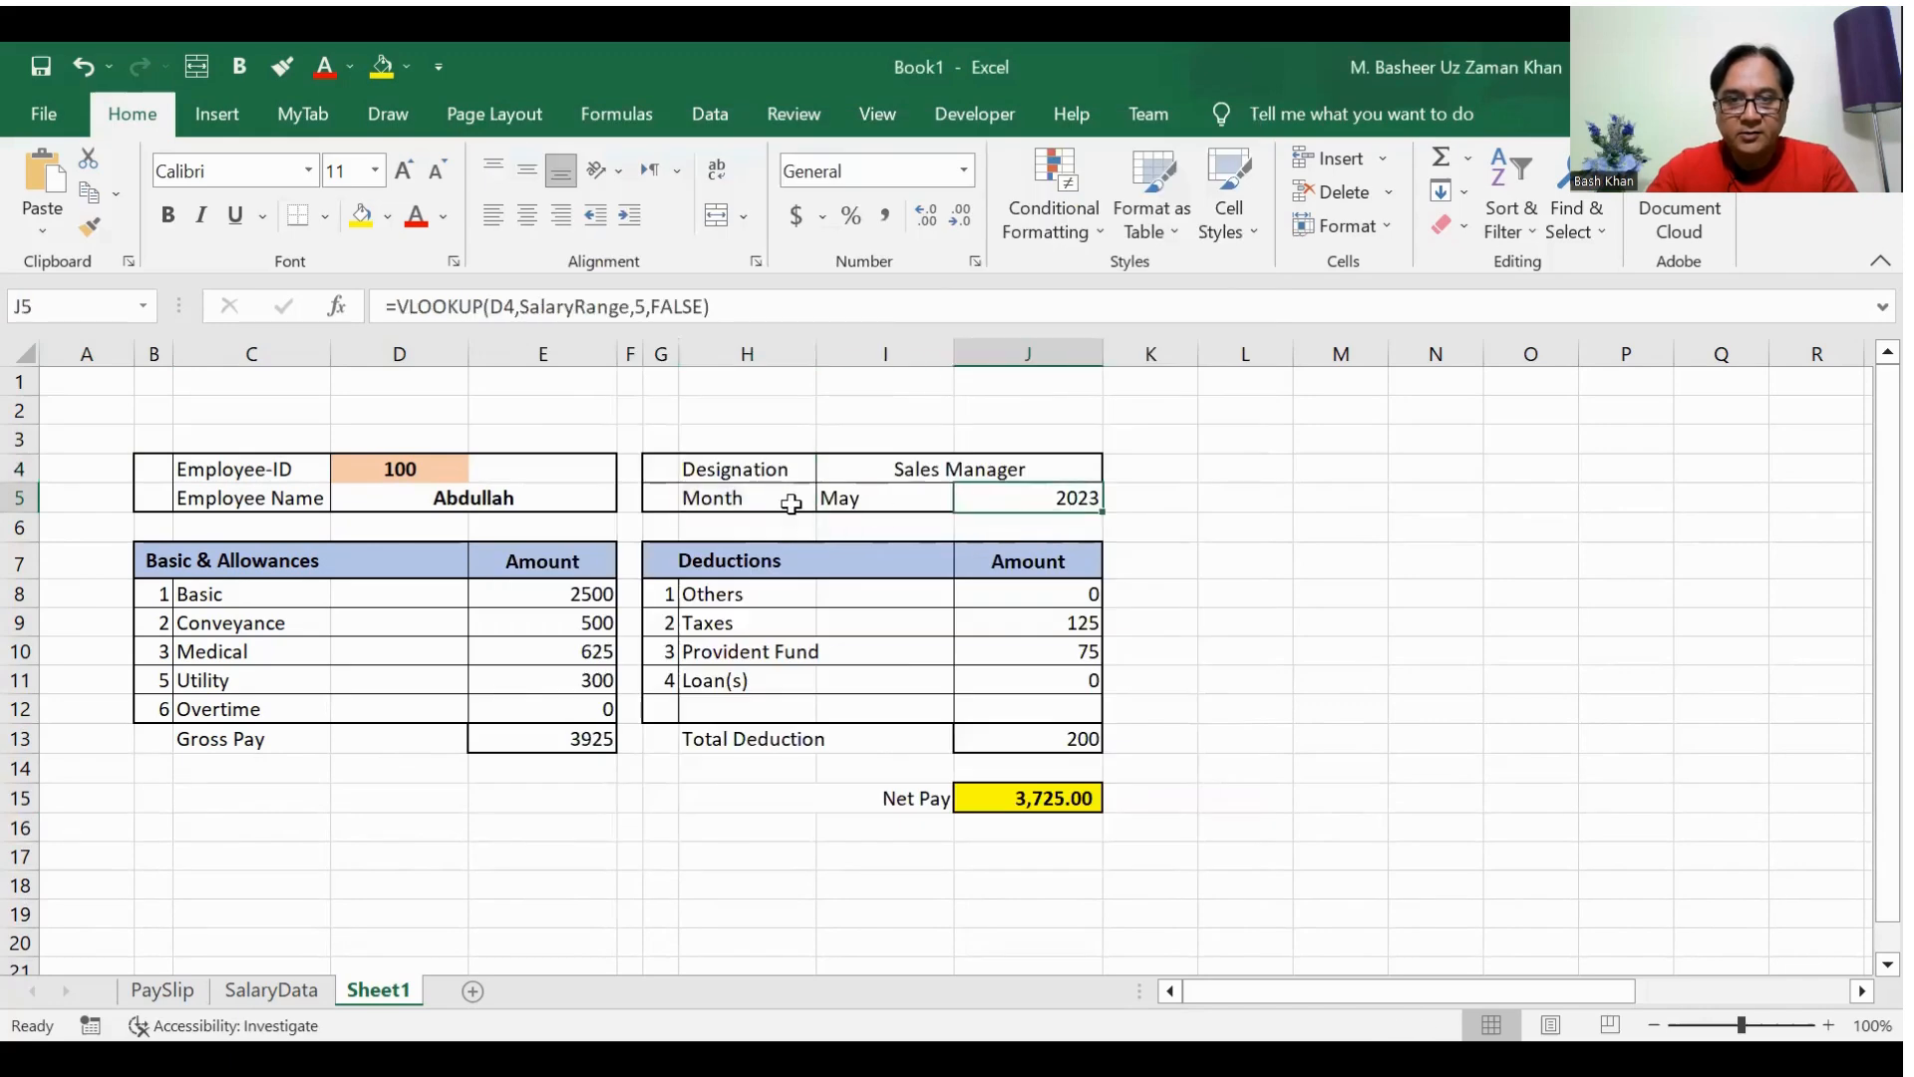
# Step: Remove the left border from the Employee-ID and Employee Name labels in C4:C5
pyautogui.moveTo(190, 465); pyautogui.dragTo(196, 491)
pyautogui.hotkey('ctrl', '1')
pyautogui.click(819, 504)
pyautogui.click(1027, 859)
pyautogui.click(810, 879)
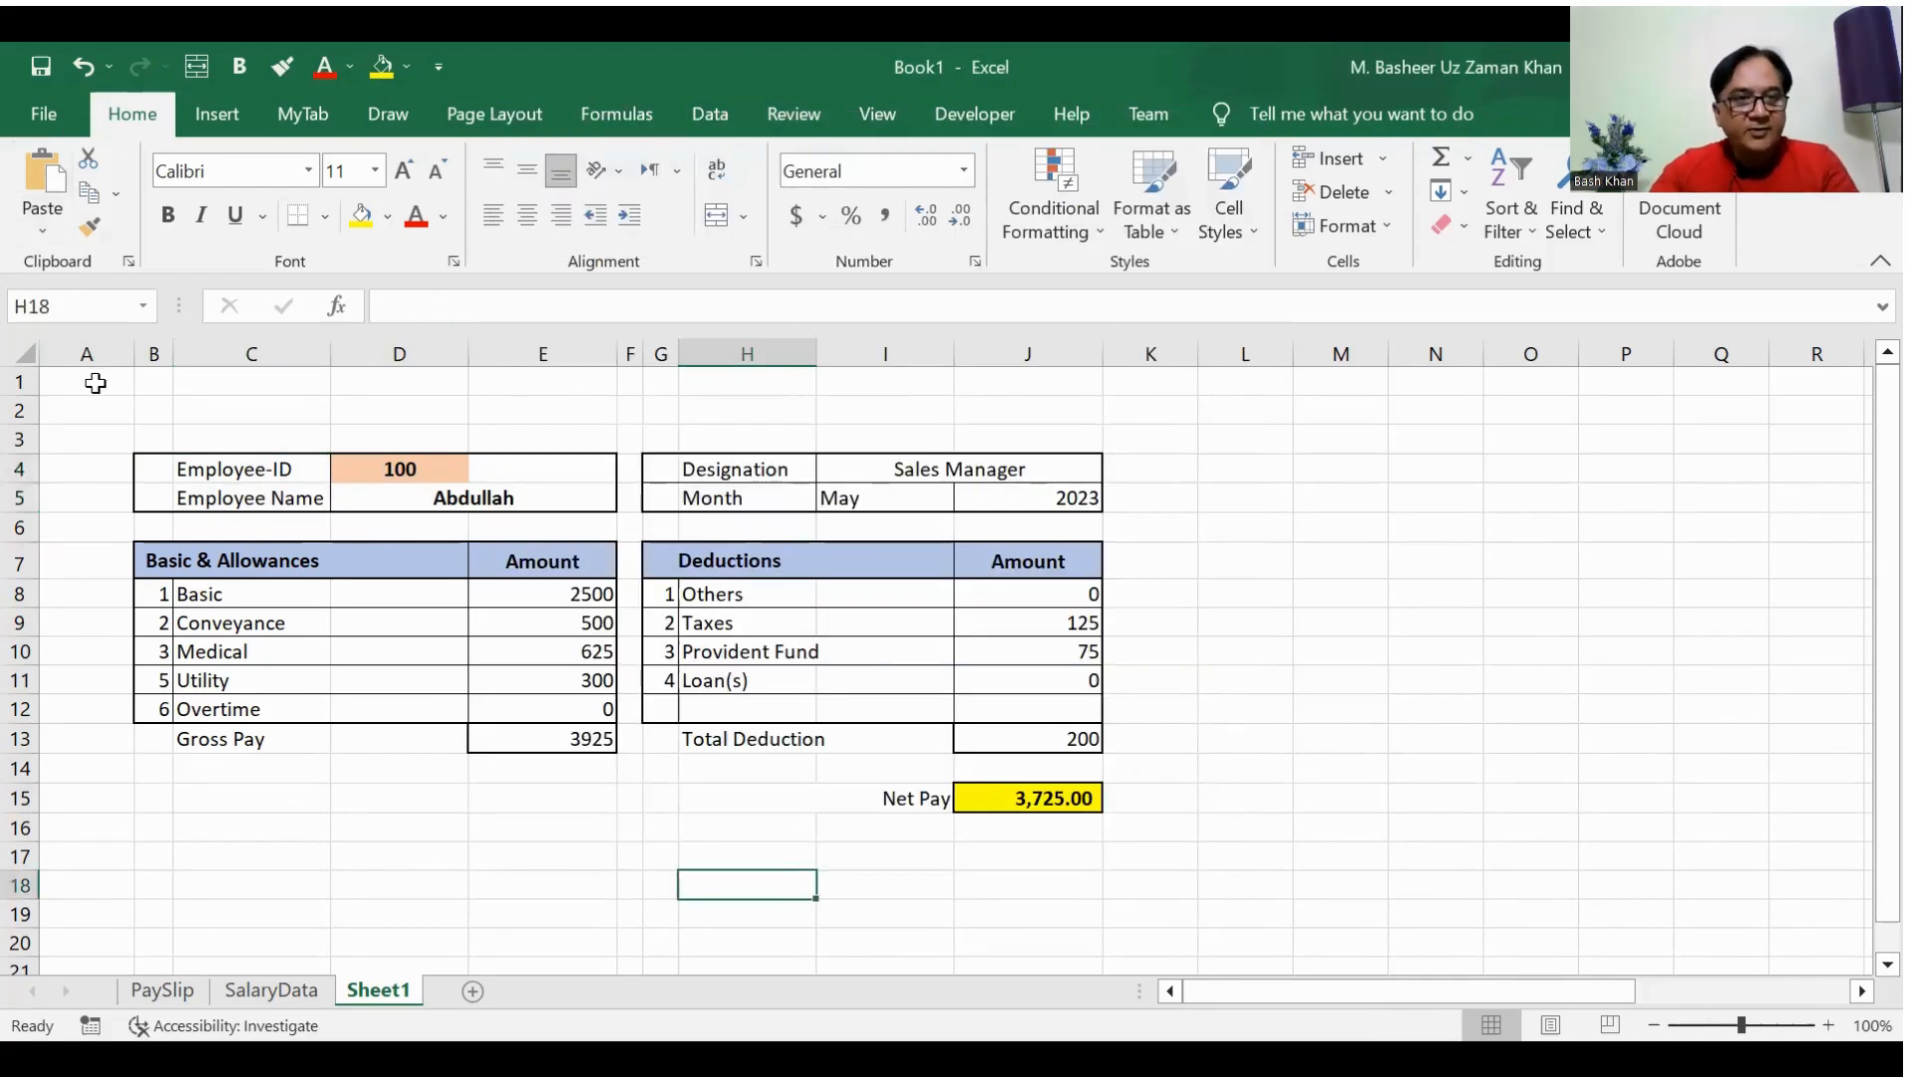
# Step: Narrow column A and enter the employee ID from SalaryData row 8 in cell D4 of the pay slip
pyautogui.moveTo(122, 362); pyautogui.dragTo(987, 391)
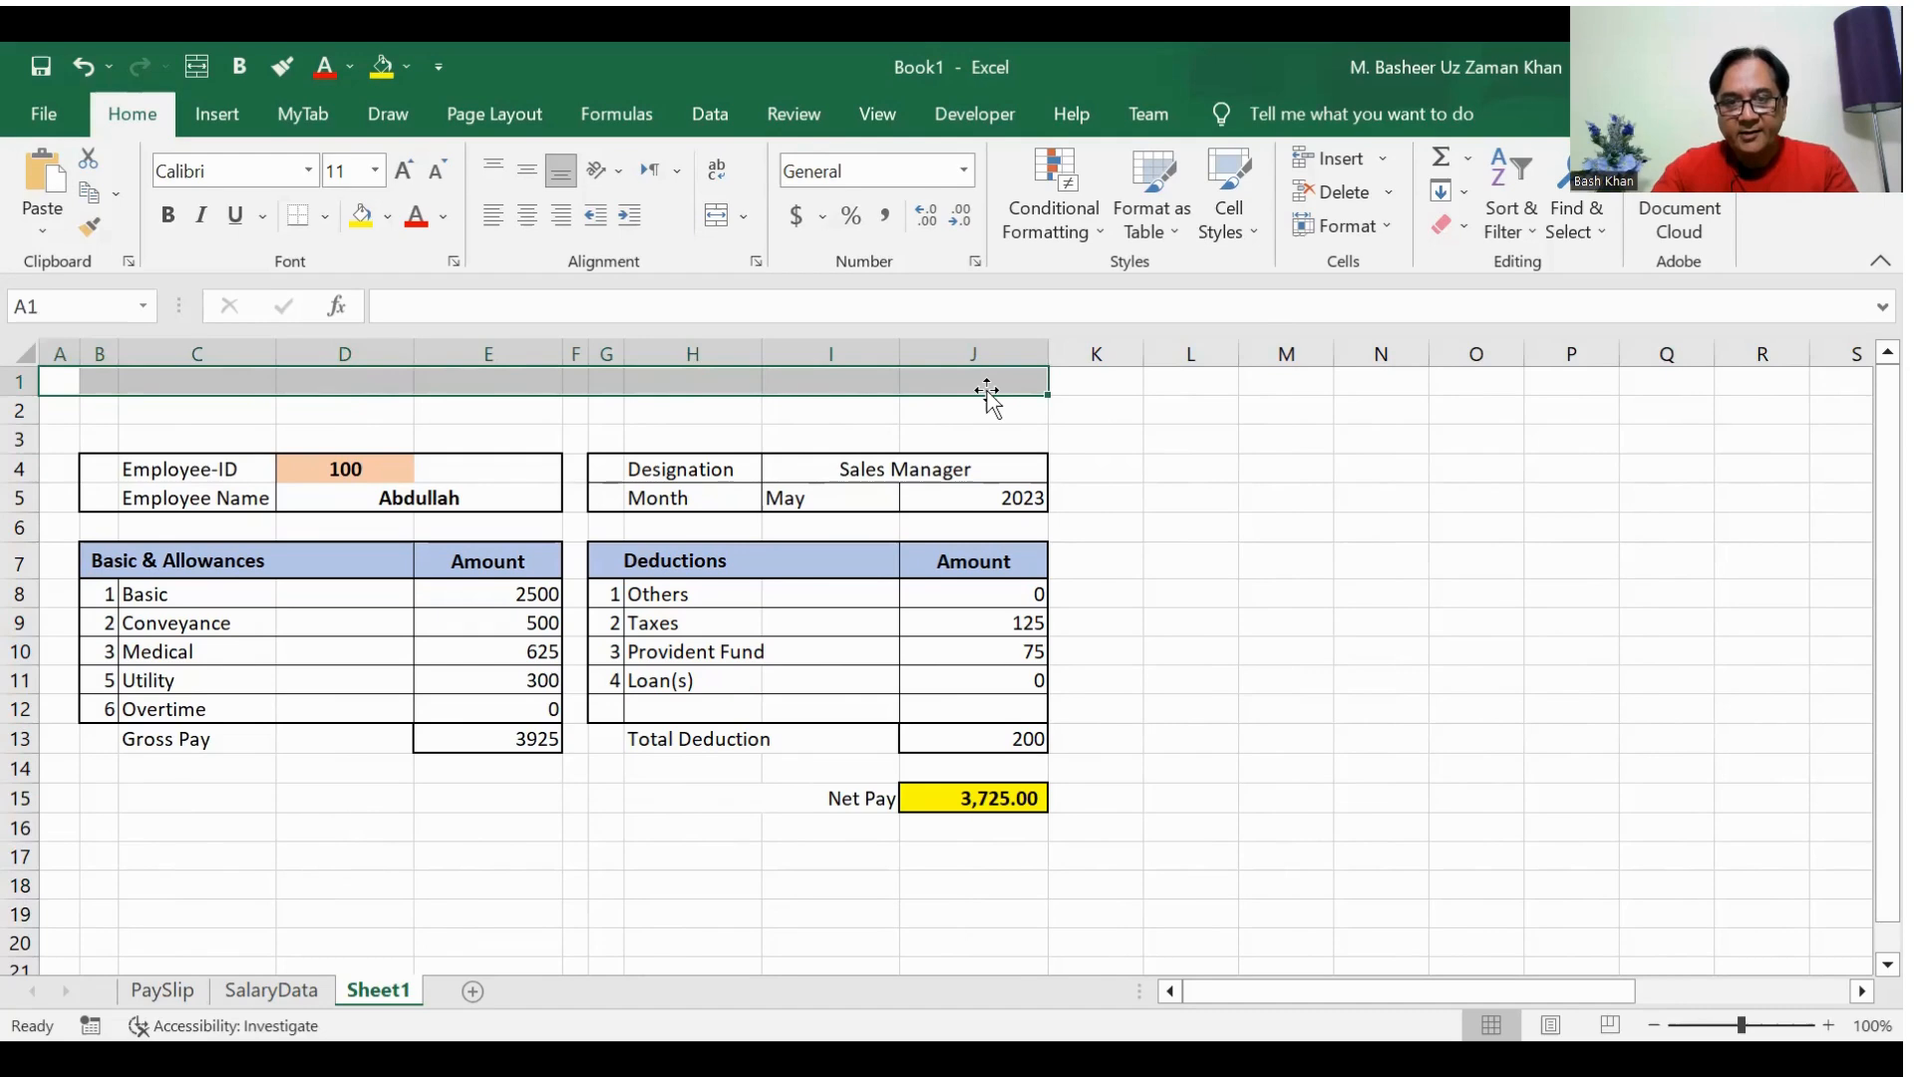
pyautogui.click(356, 472)
pyautogui.write('103')
pyautogui.press('Return')
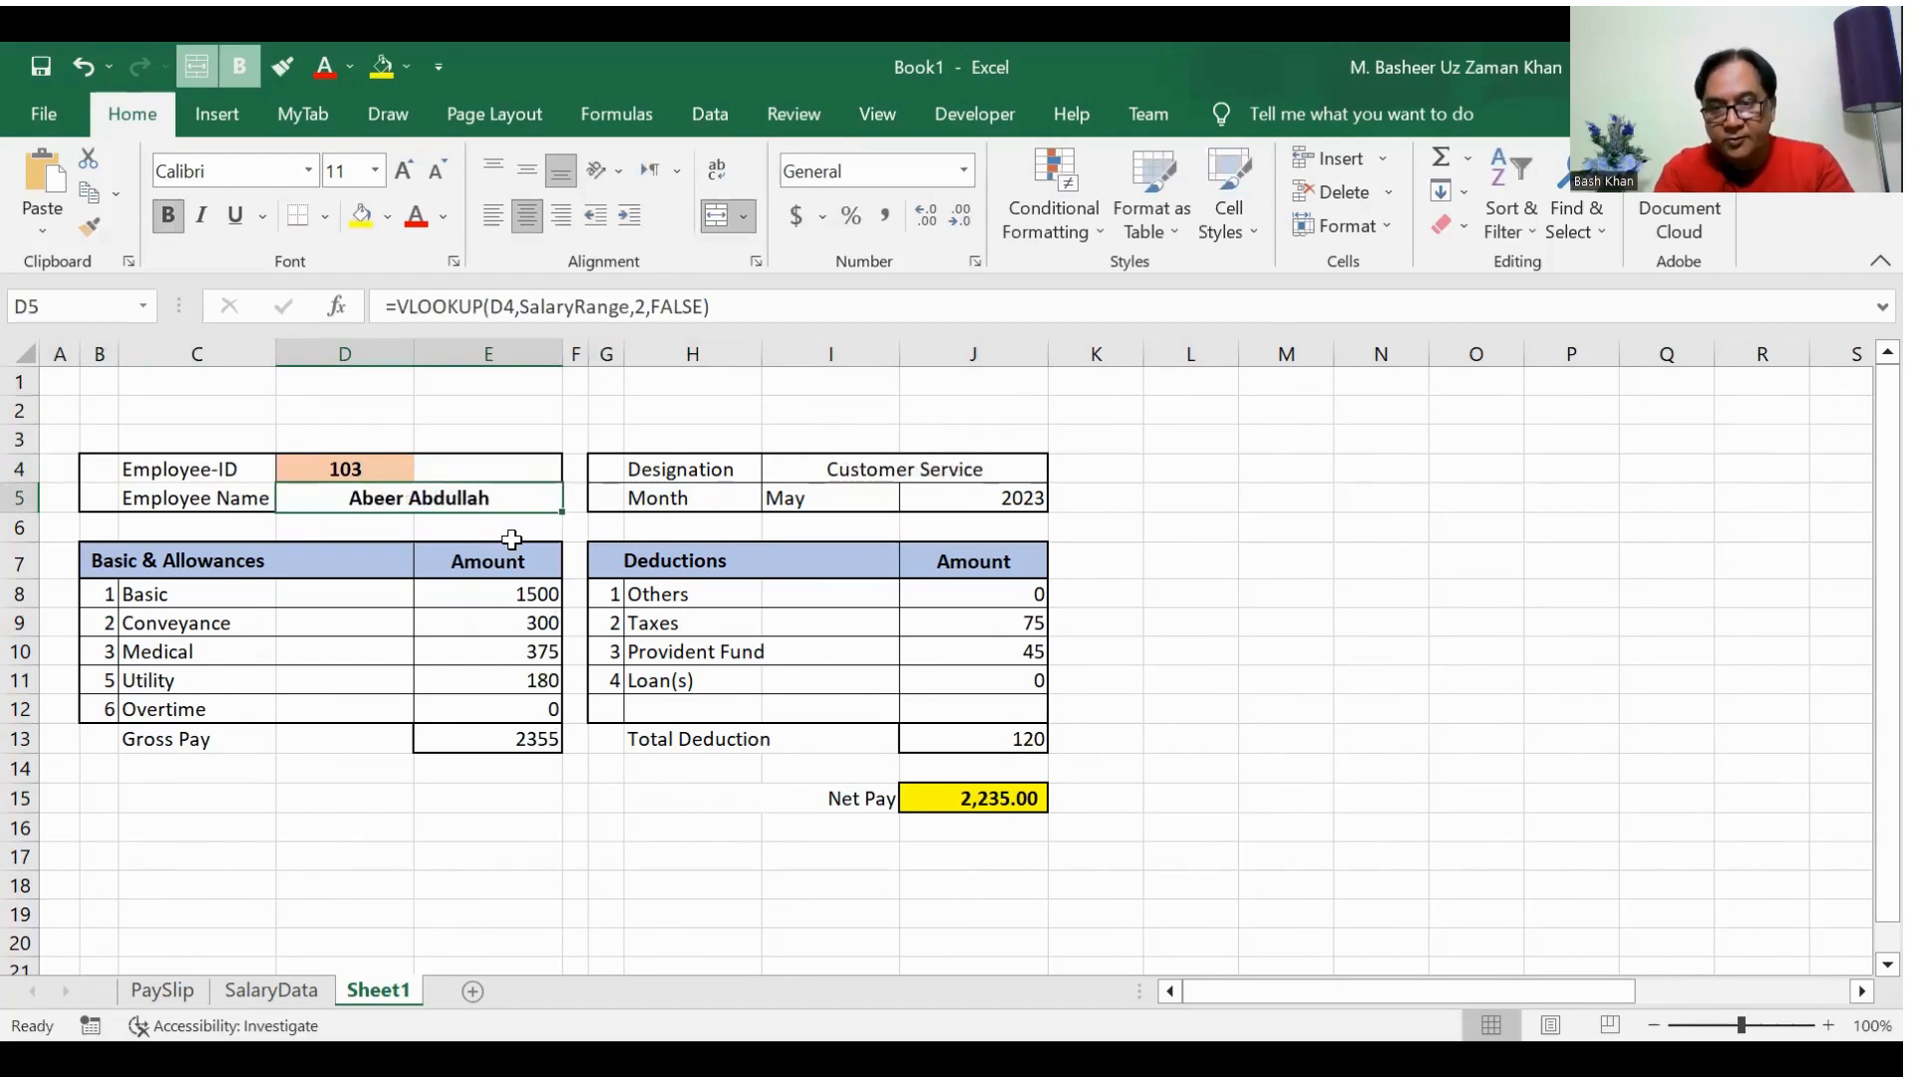
# Step: Change the employee ID in D4 to the one from SalaryData row 13
pyautogui.click(344, 467)
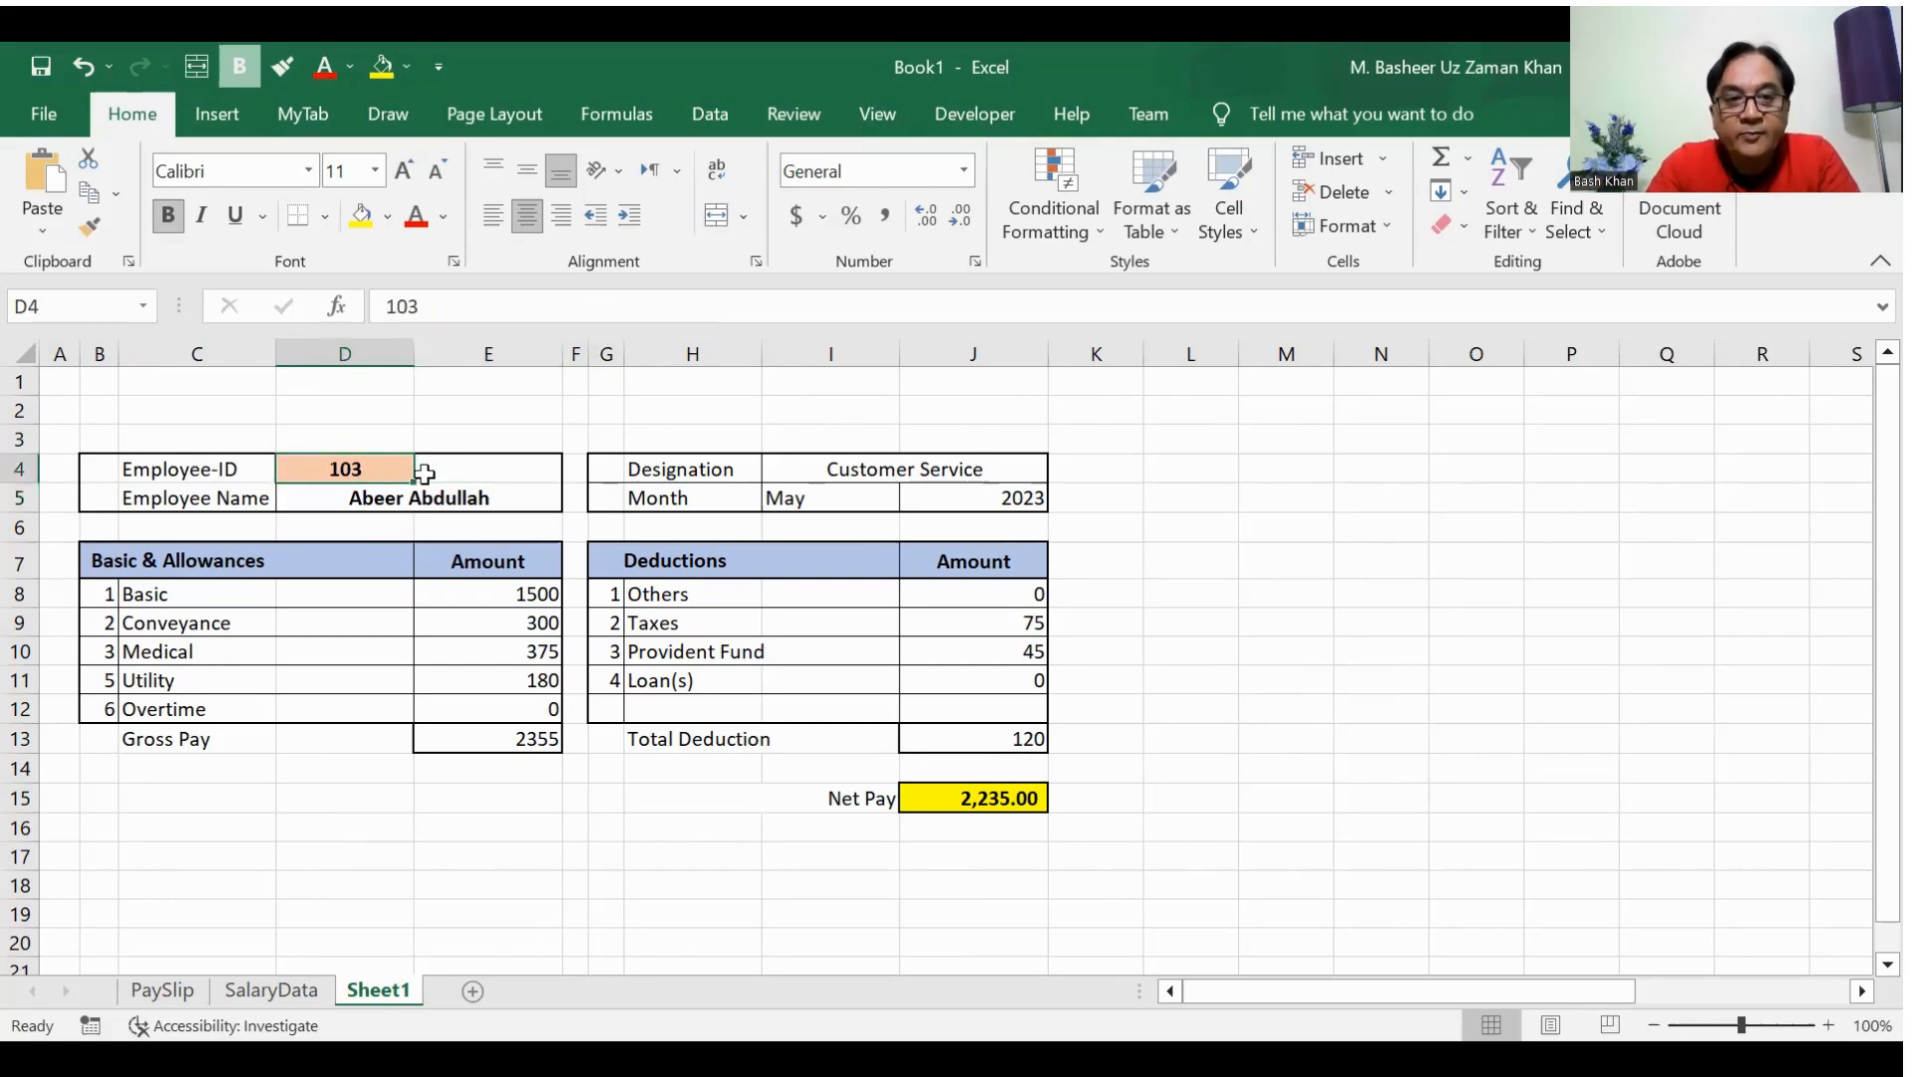
pyautogui.write('108')
pyautogui.press('Return')
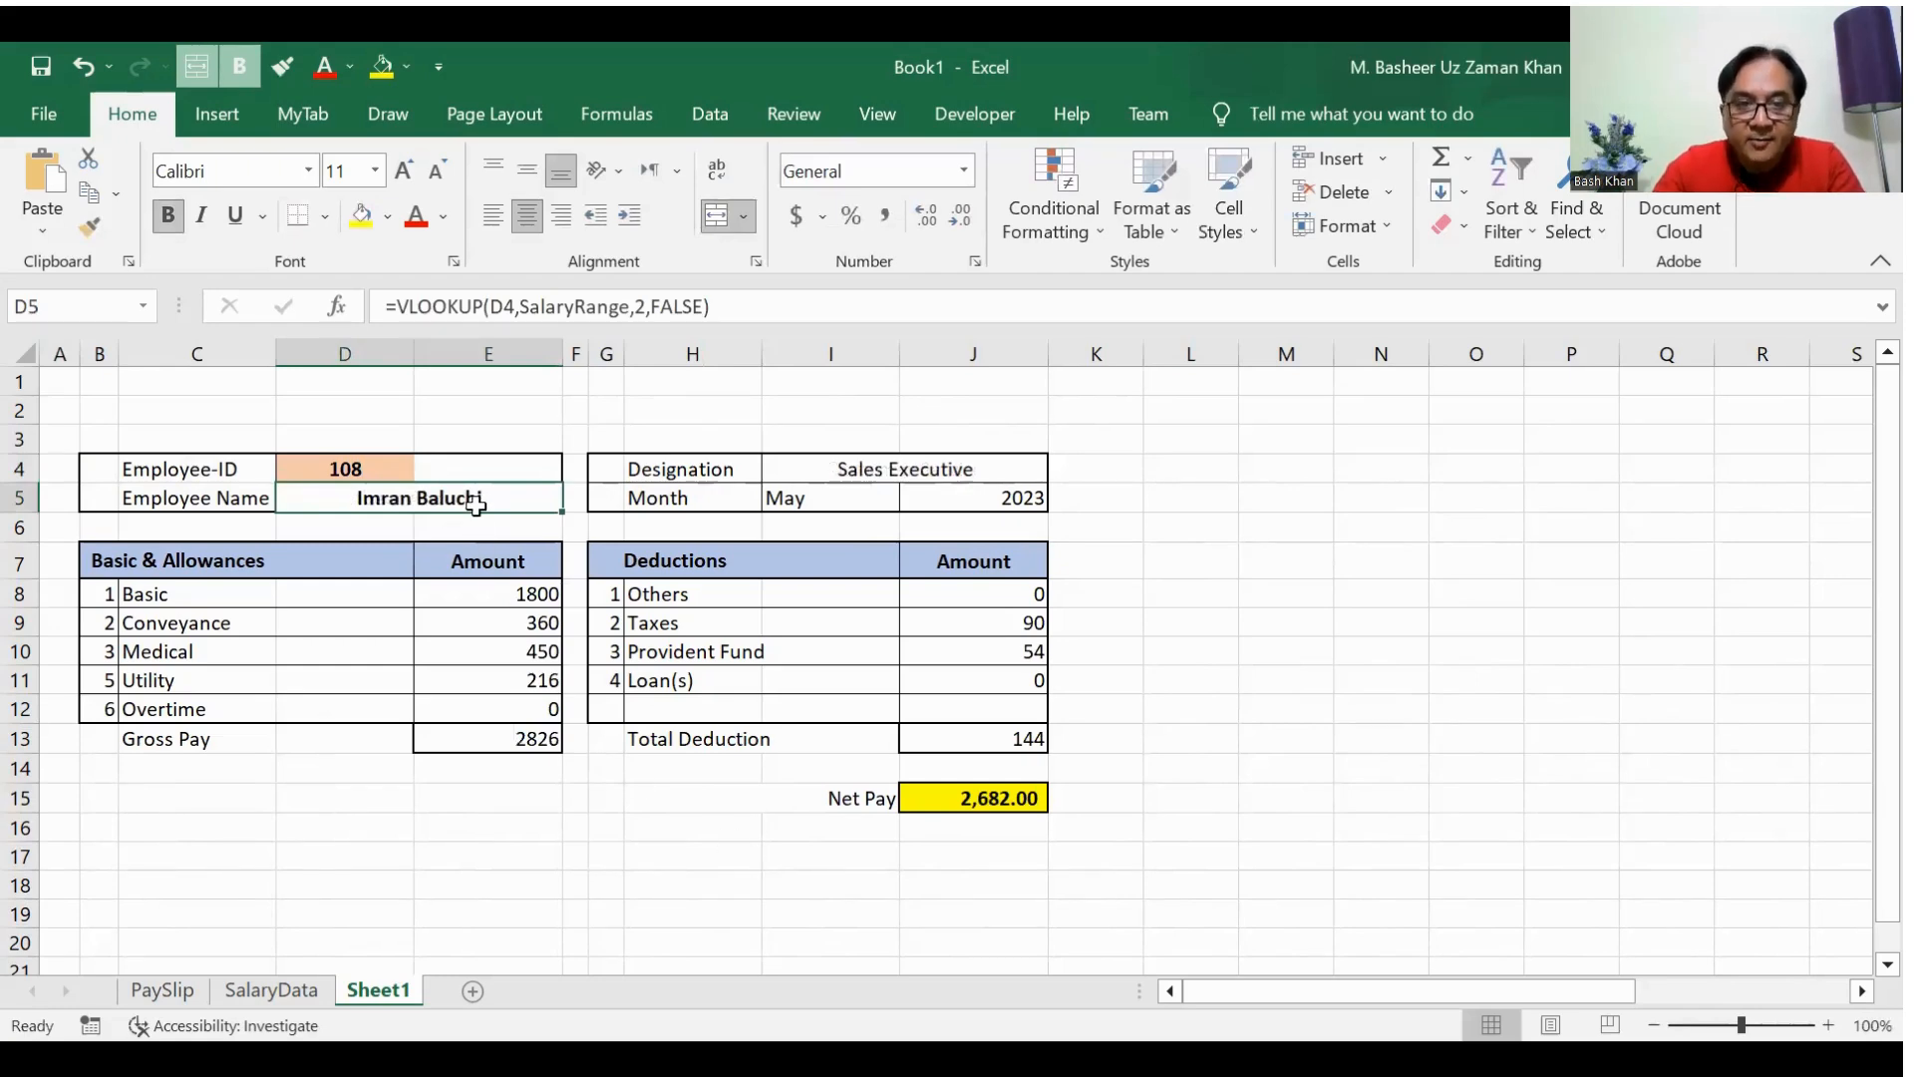
# Step: Compare the pay slip's net pay in J15 with the employee's record in row 13 of SalaryData, then return to Sheet1
pyautogui.click(959, 797)
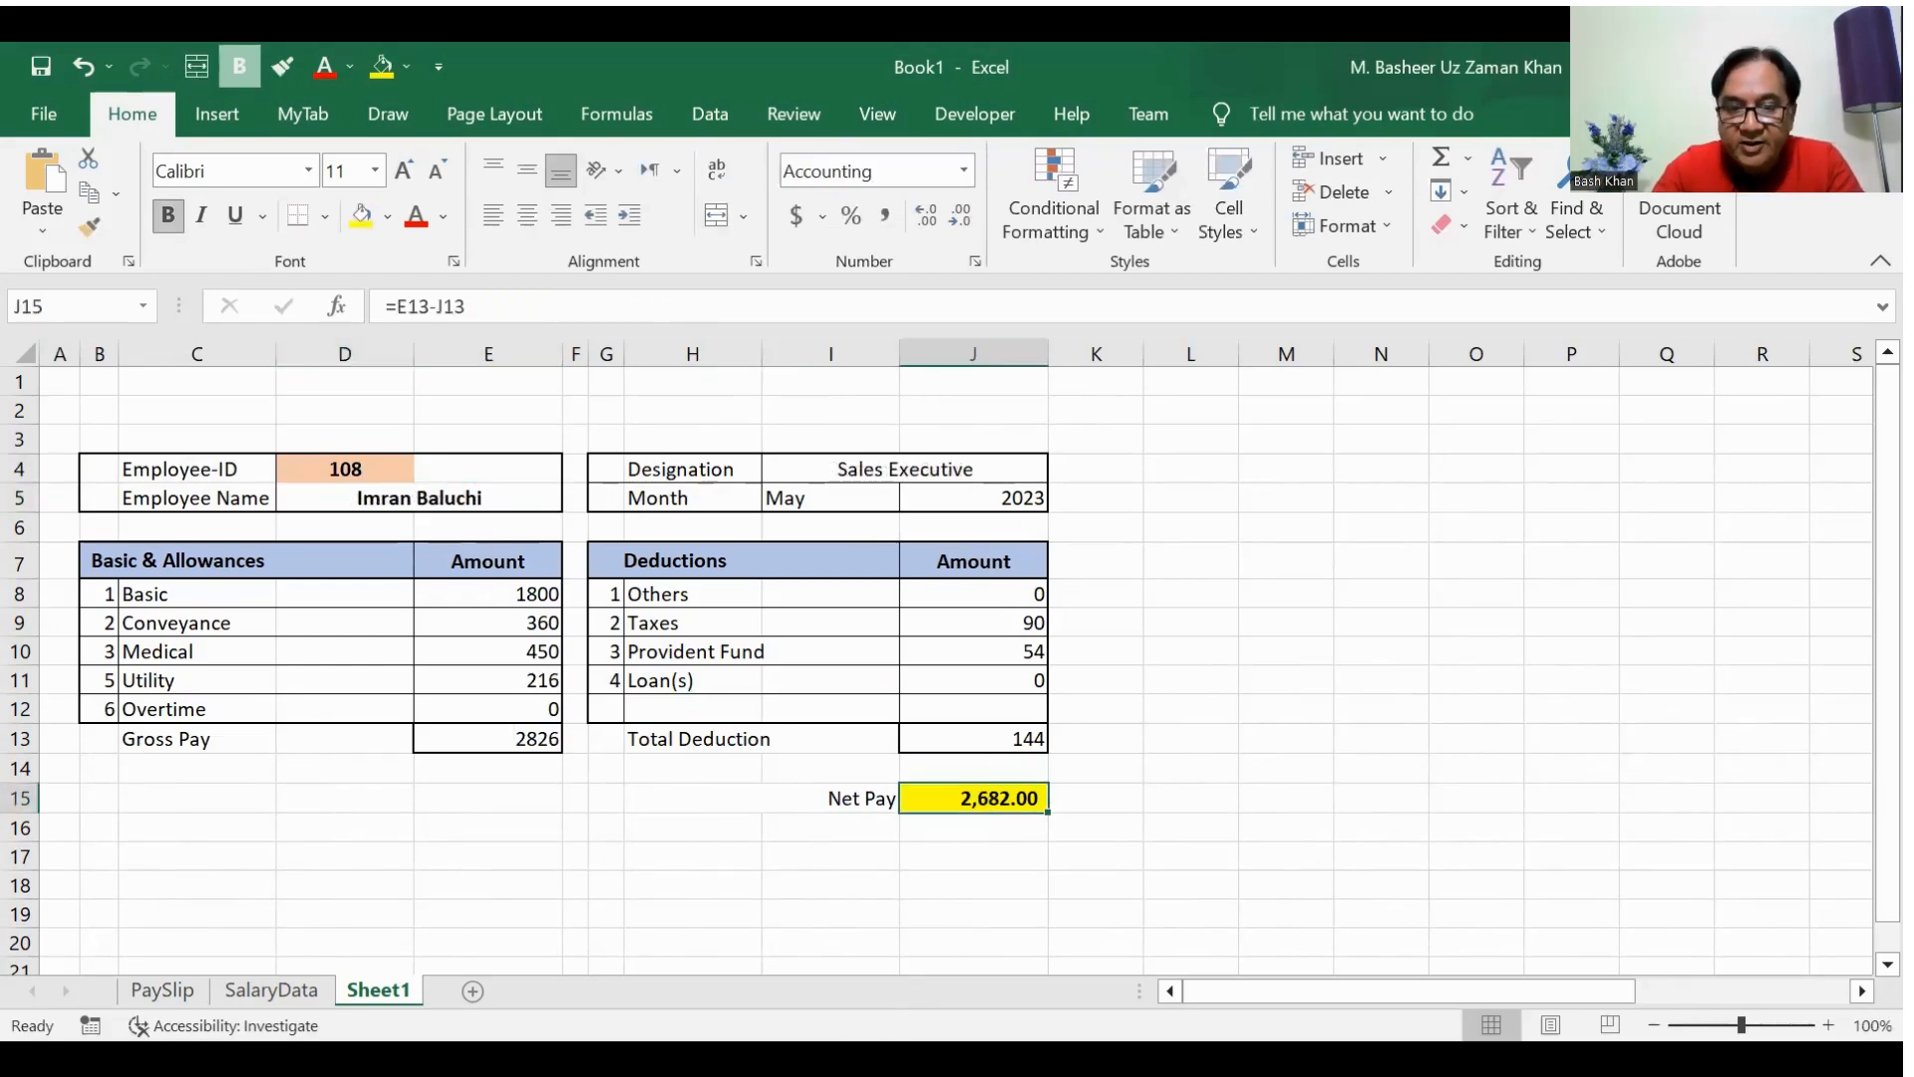
pyautogui.click(244, 990)
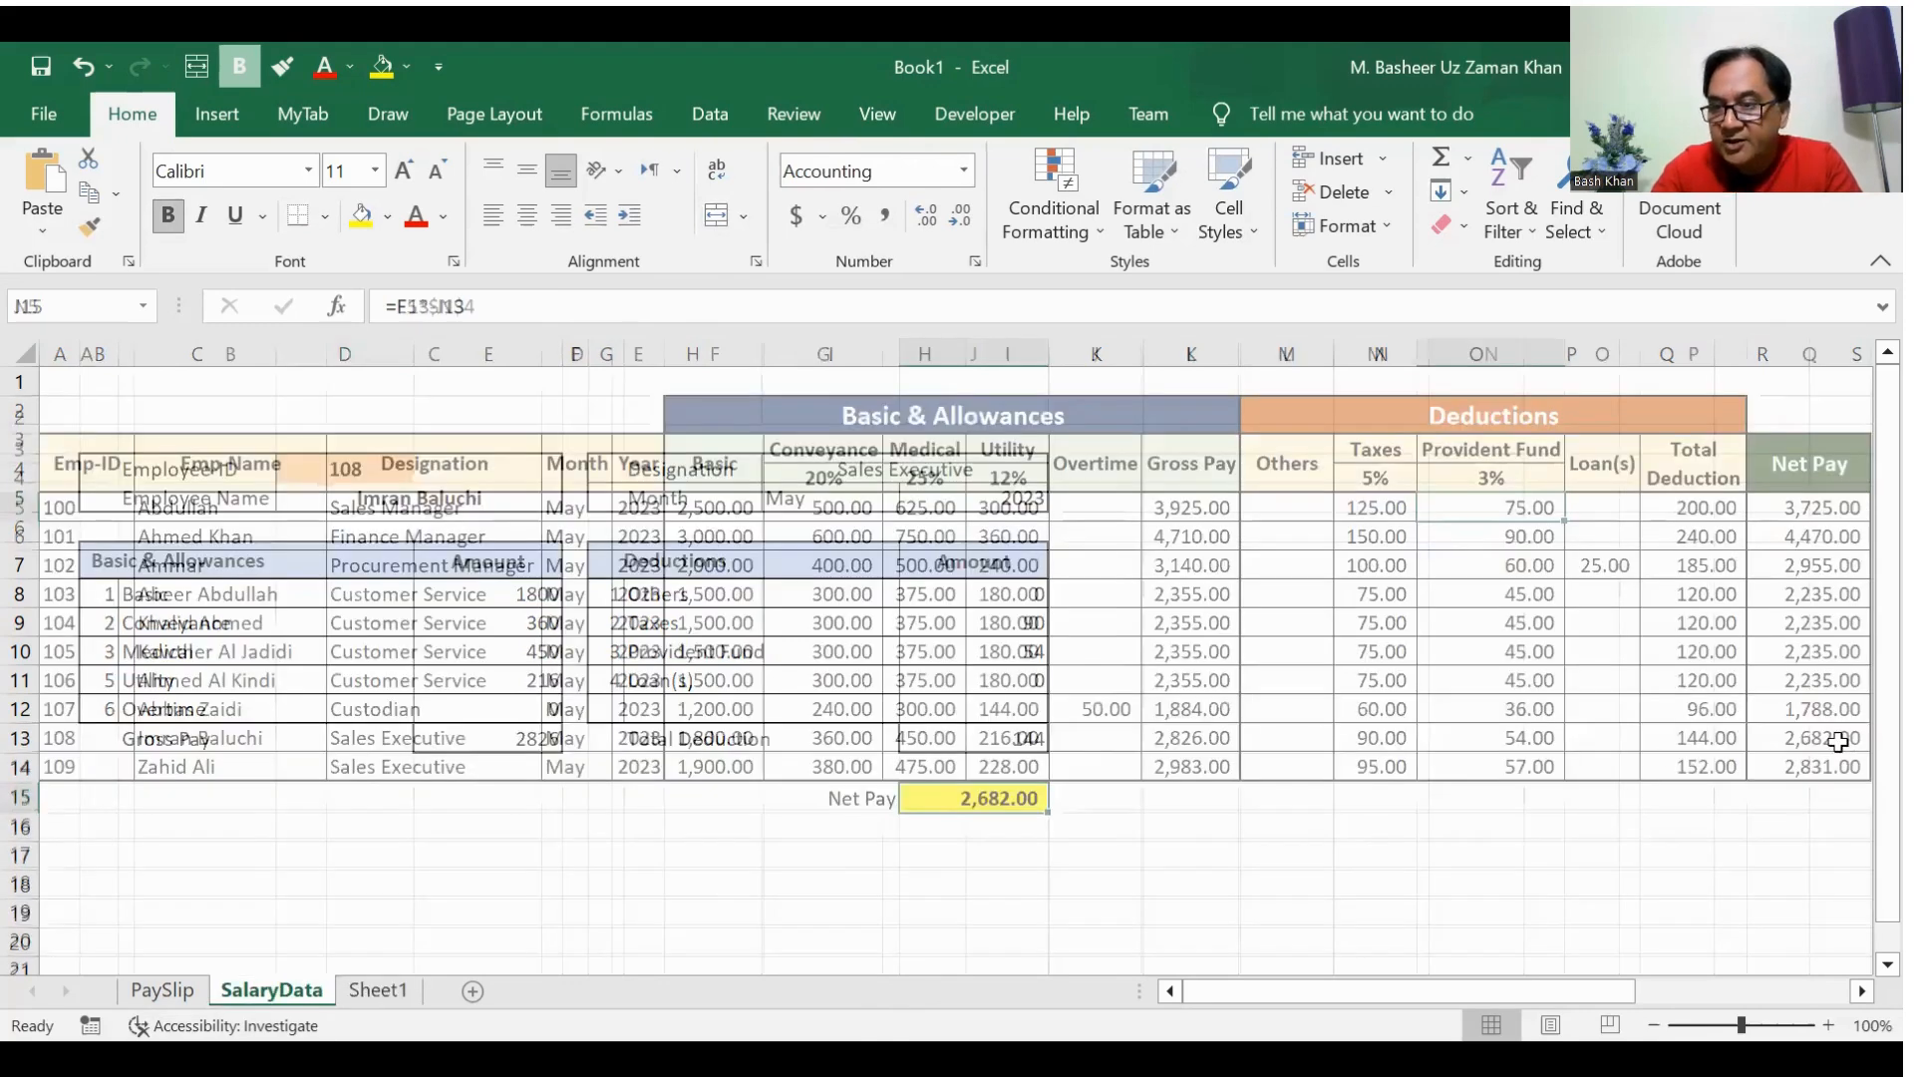
pyautogui.click(228, 740)
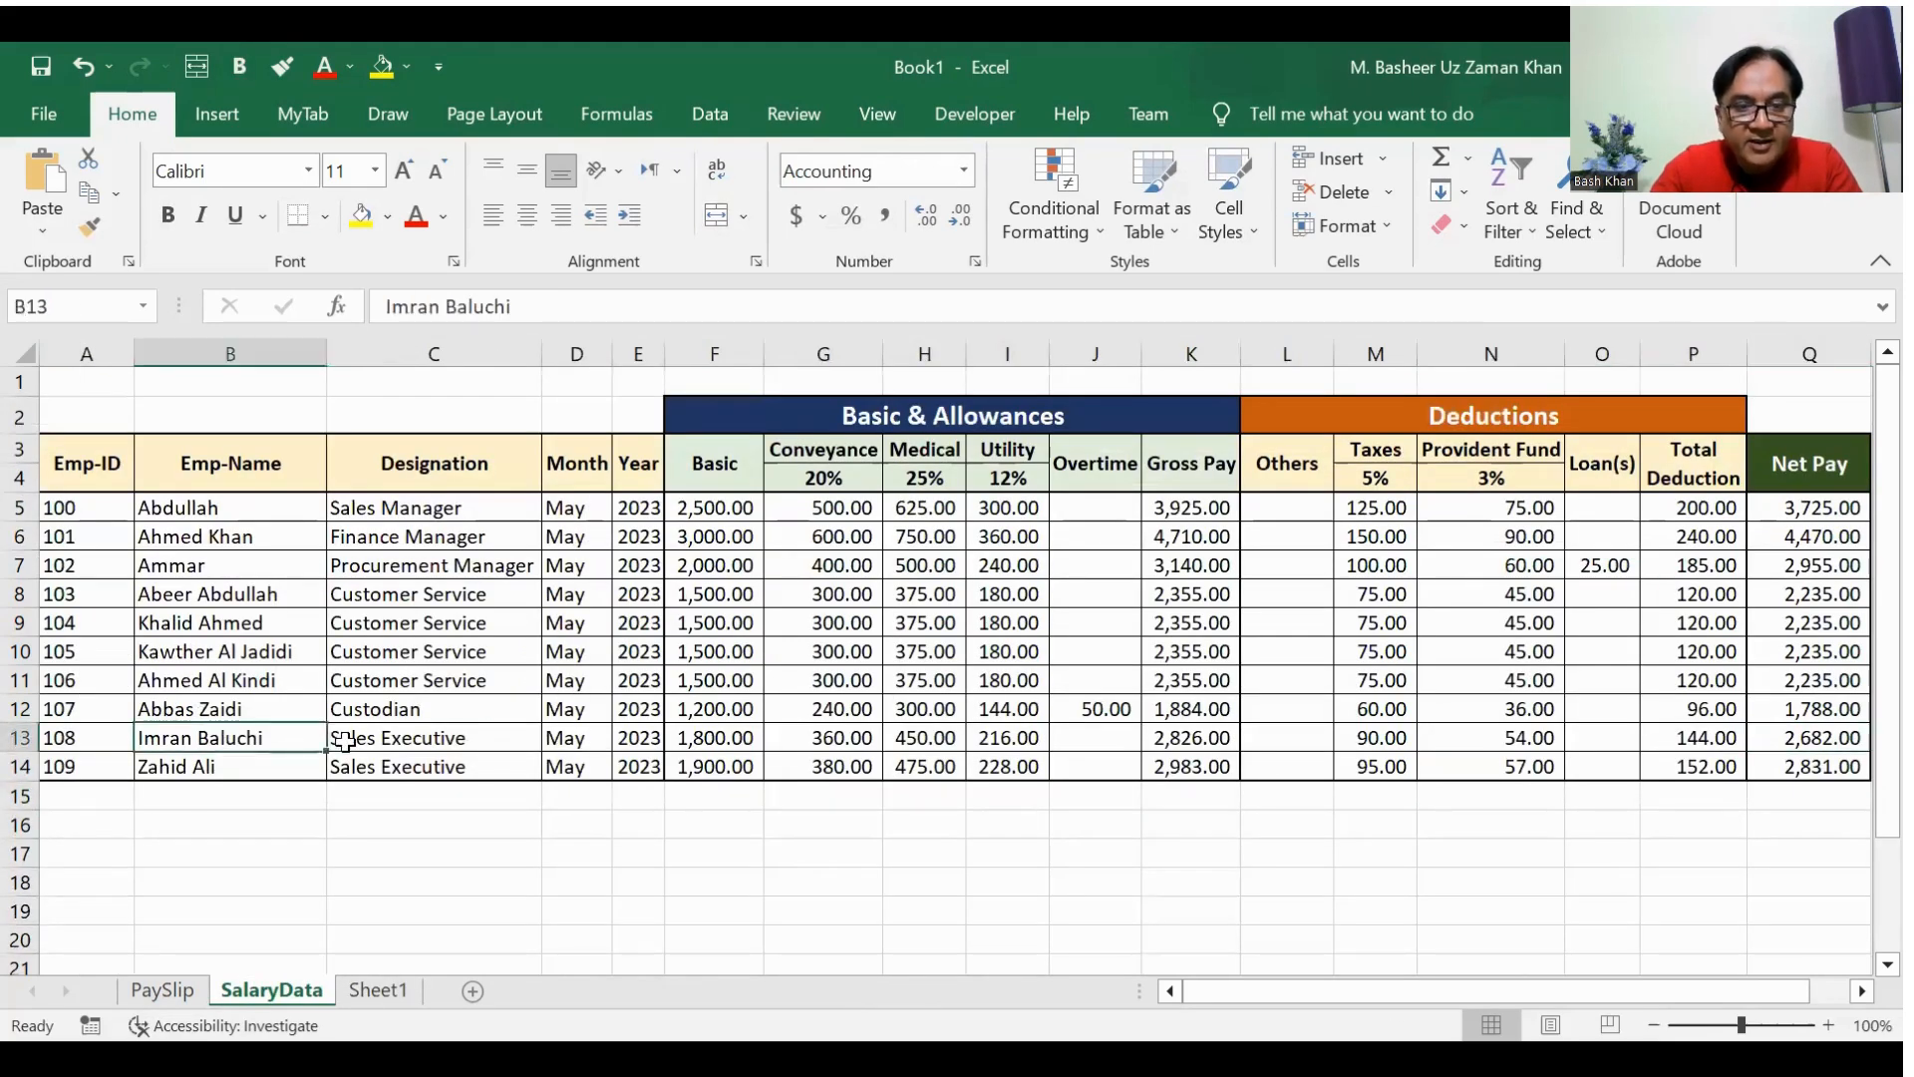
pyautogui.moveTo(344, 740); pyautogui.dragTo(1844, 743)
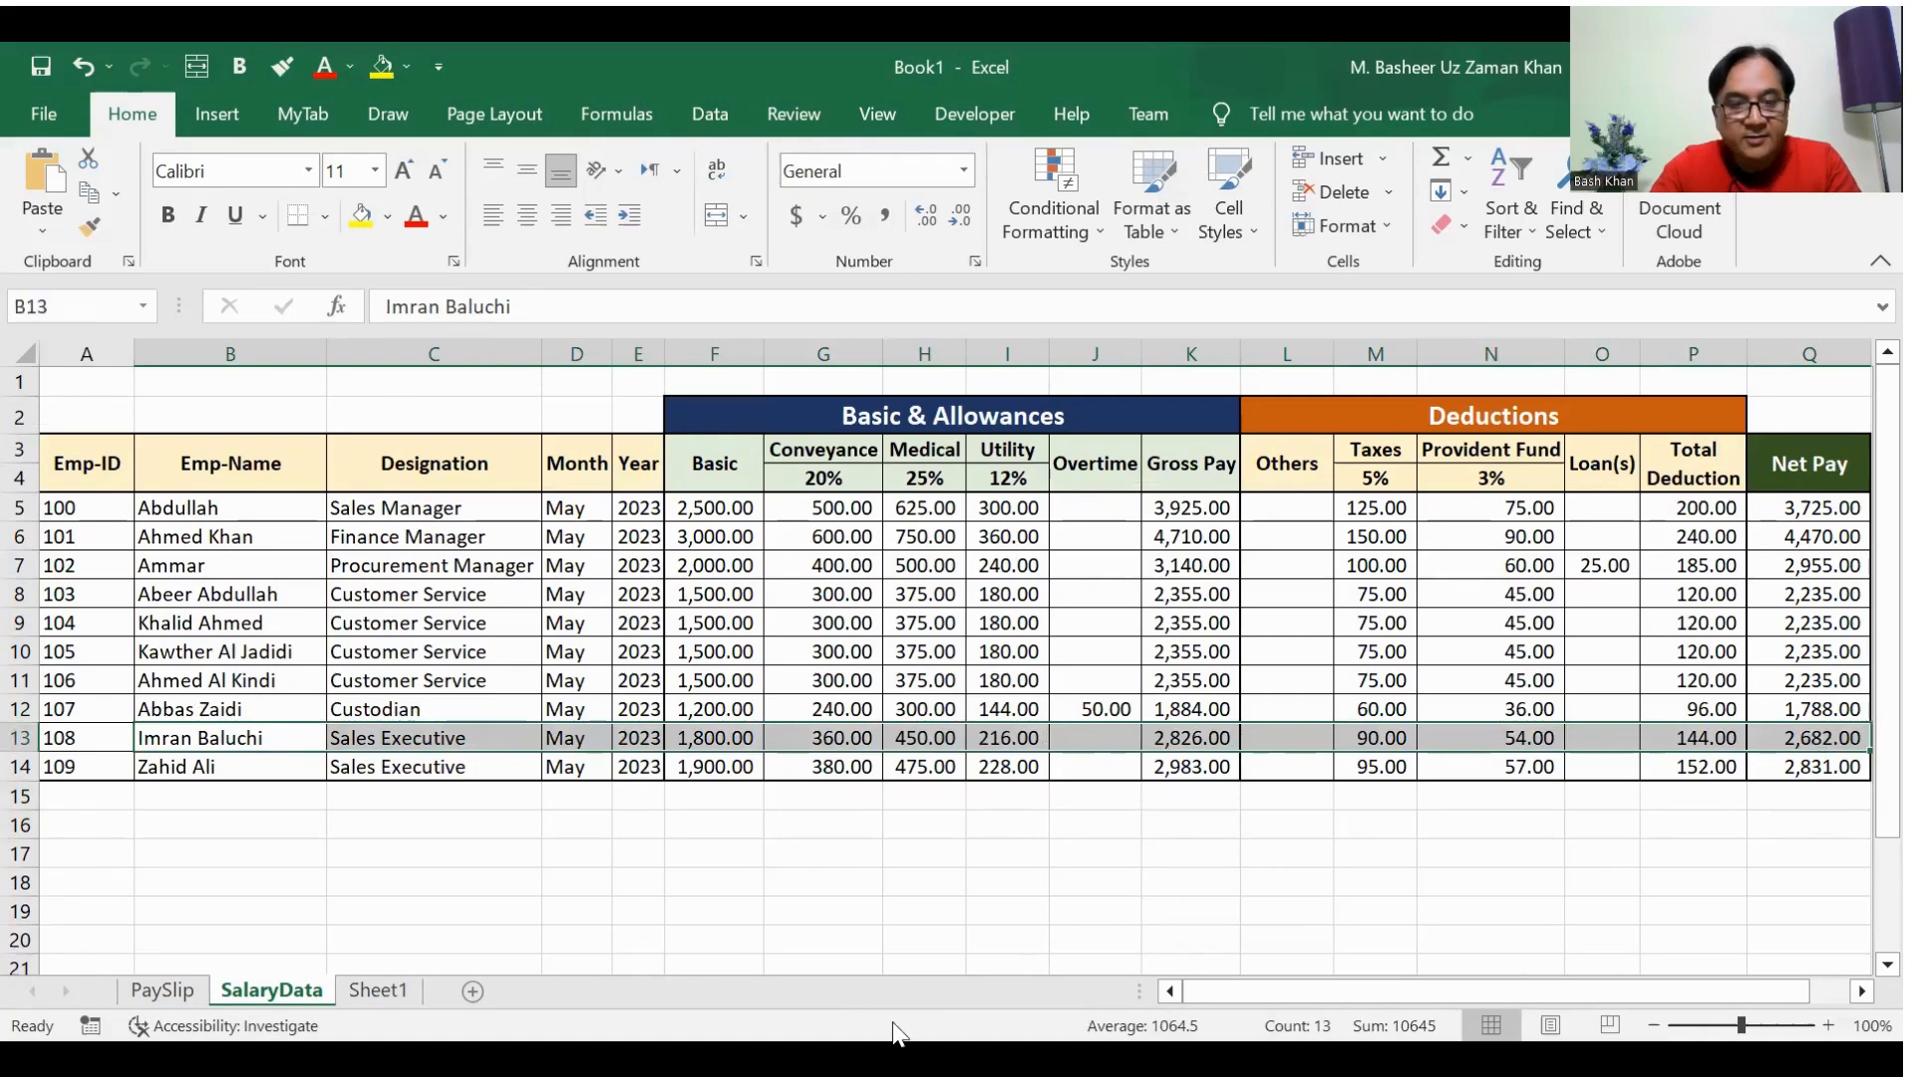
pyautogui.click(388, 990)
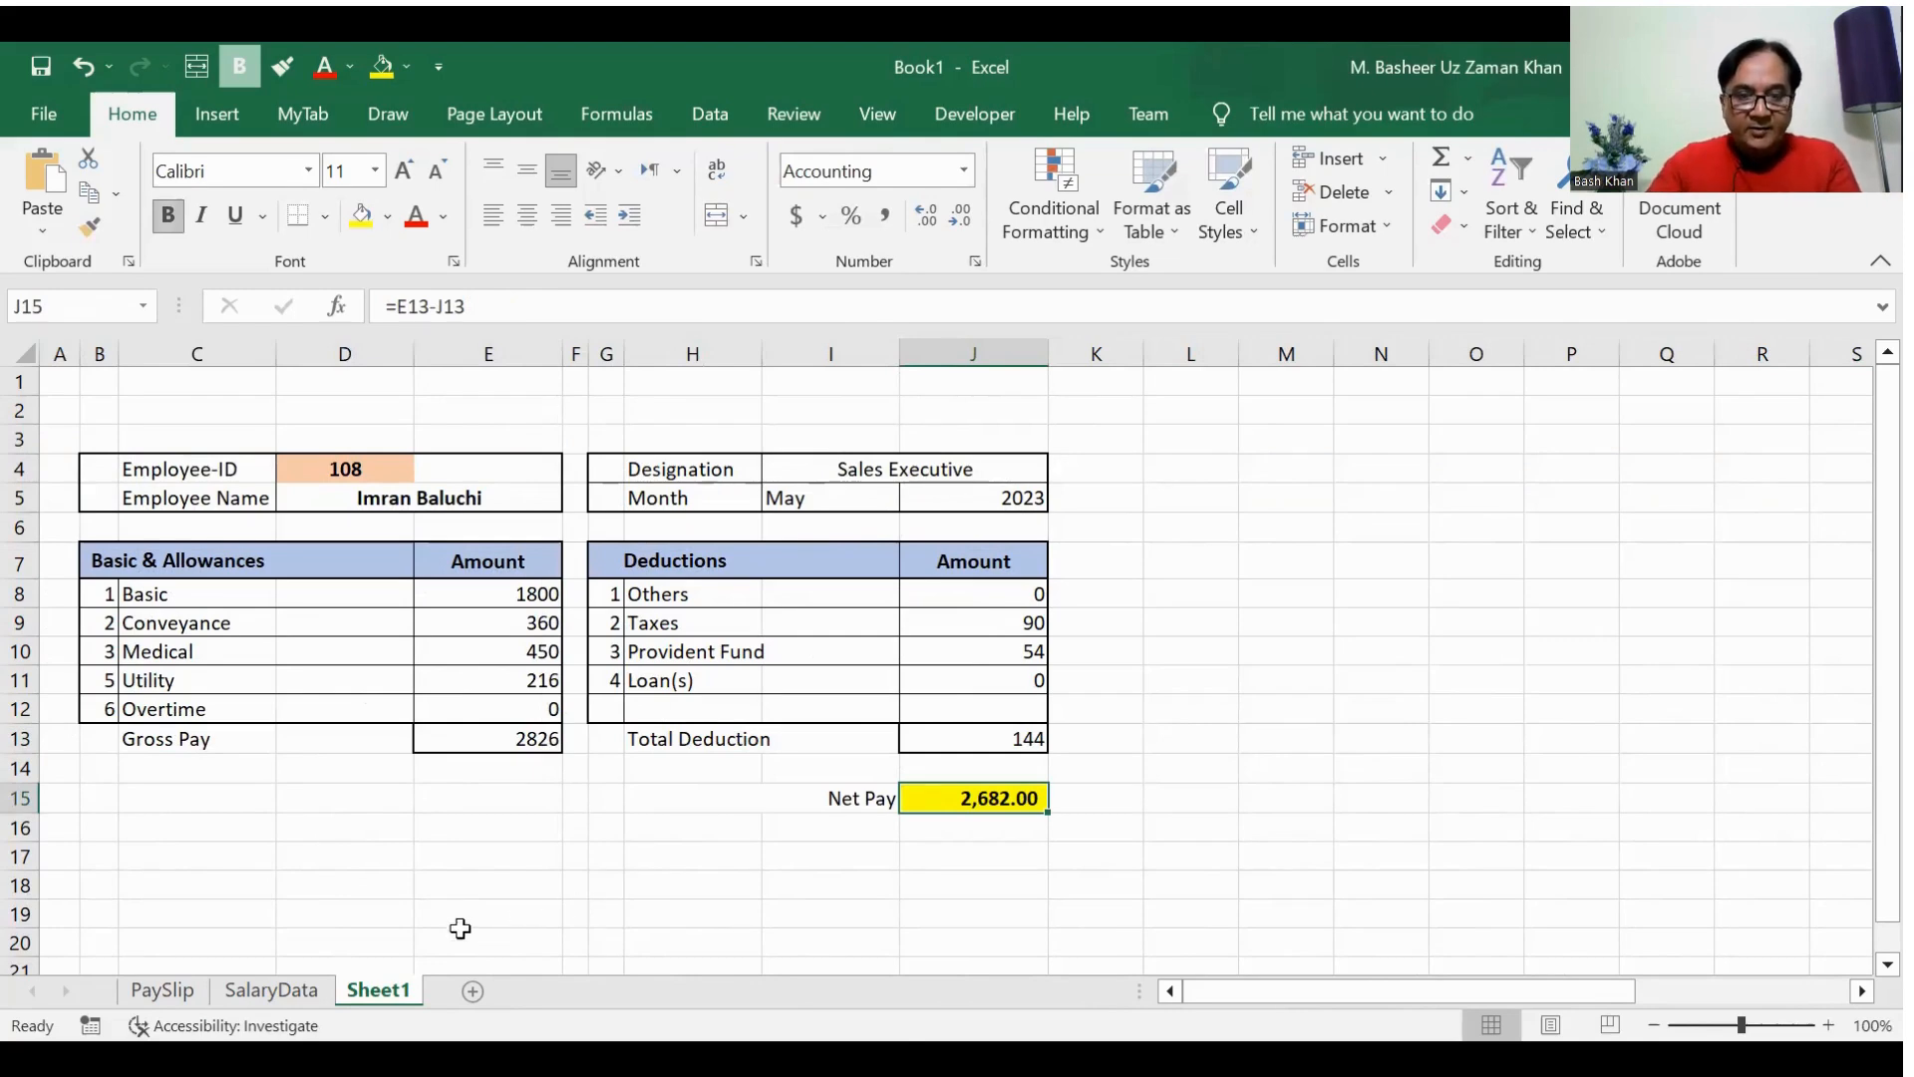
# Step: Examine the company heading and the HR Manager signature line on the PaySlip sheet
pyautogui.click(165, 991)
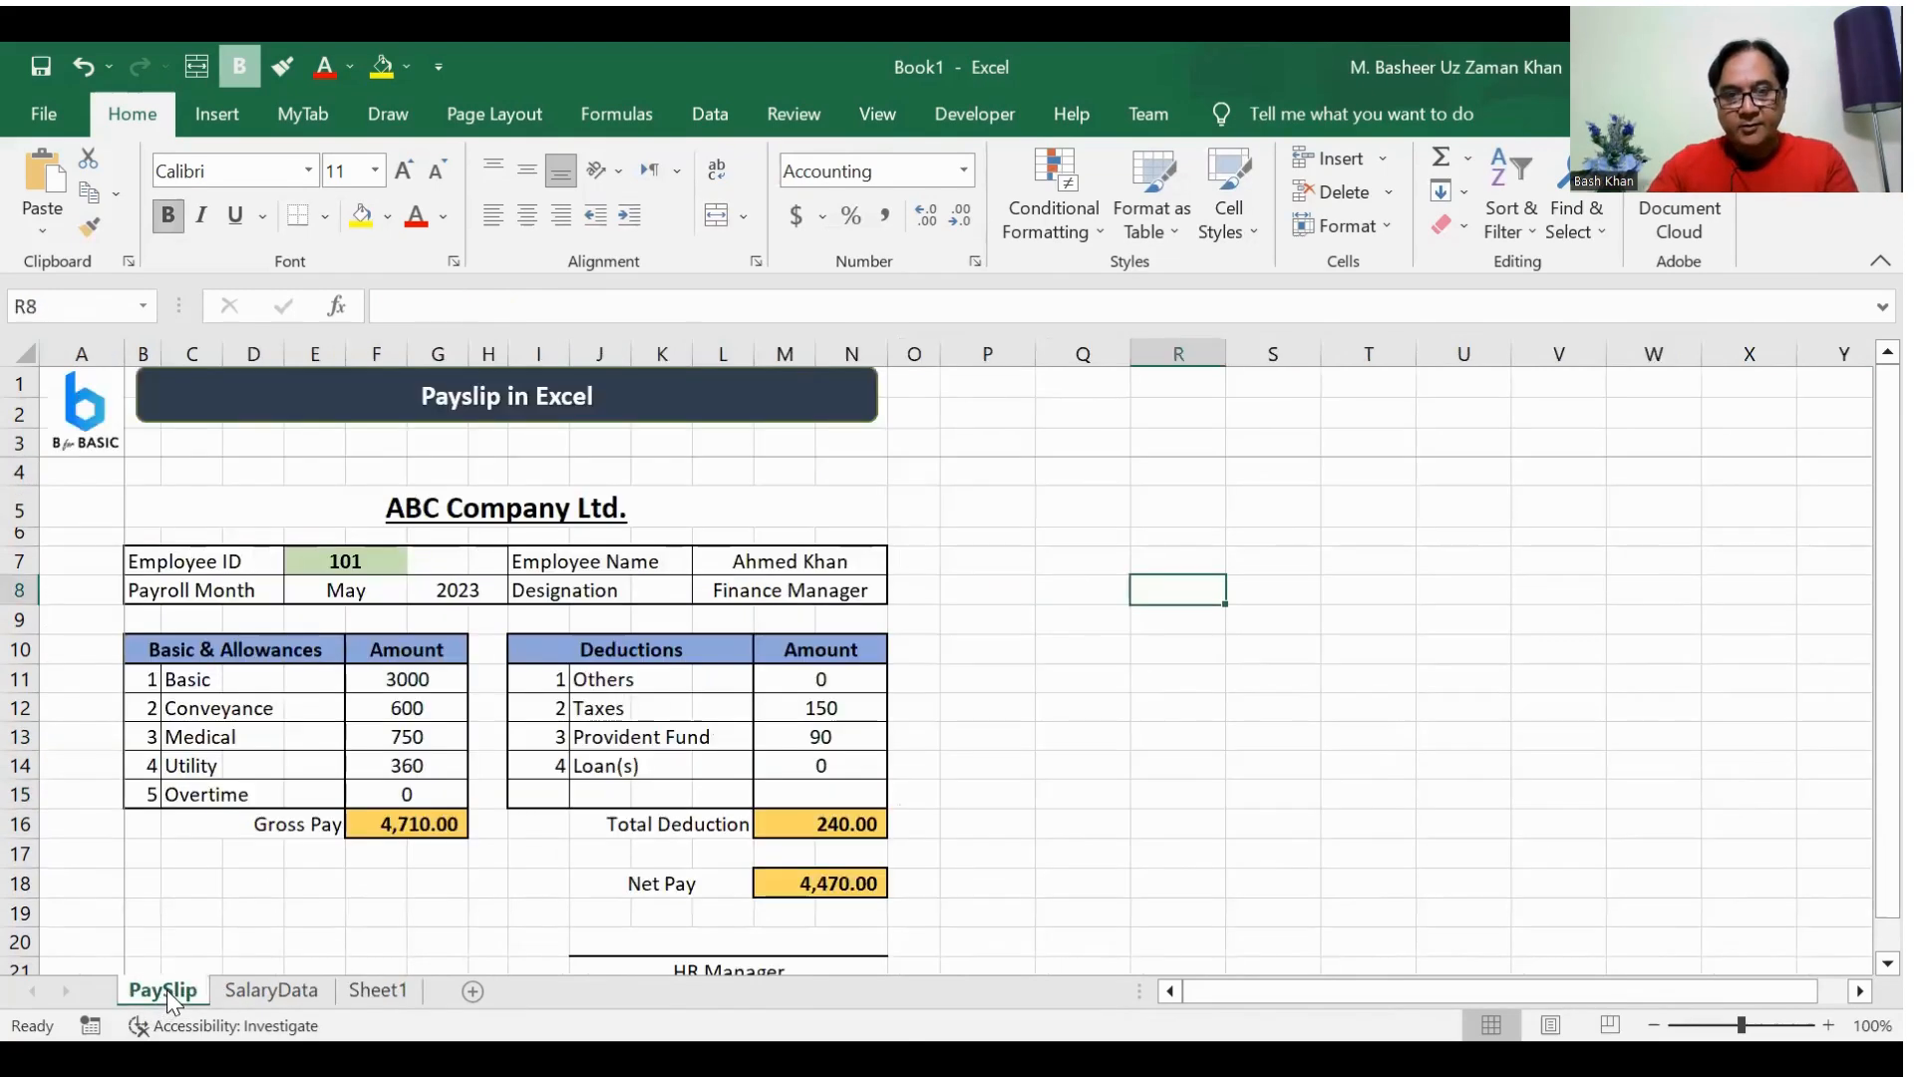
pyautogui.click(537, 505)
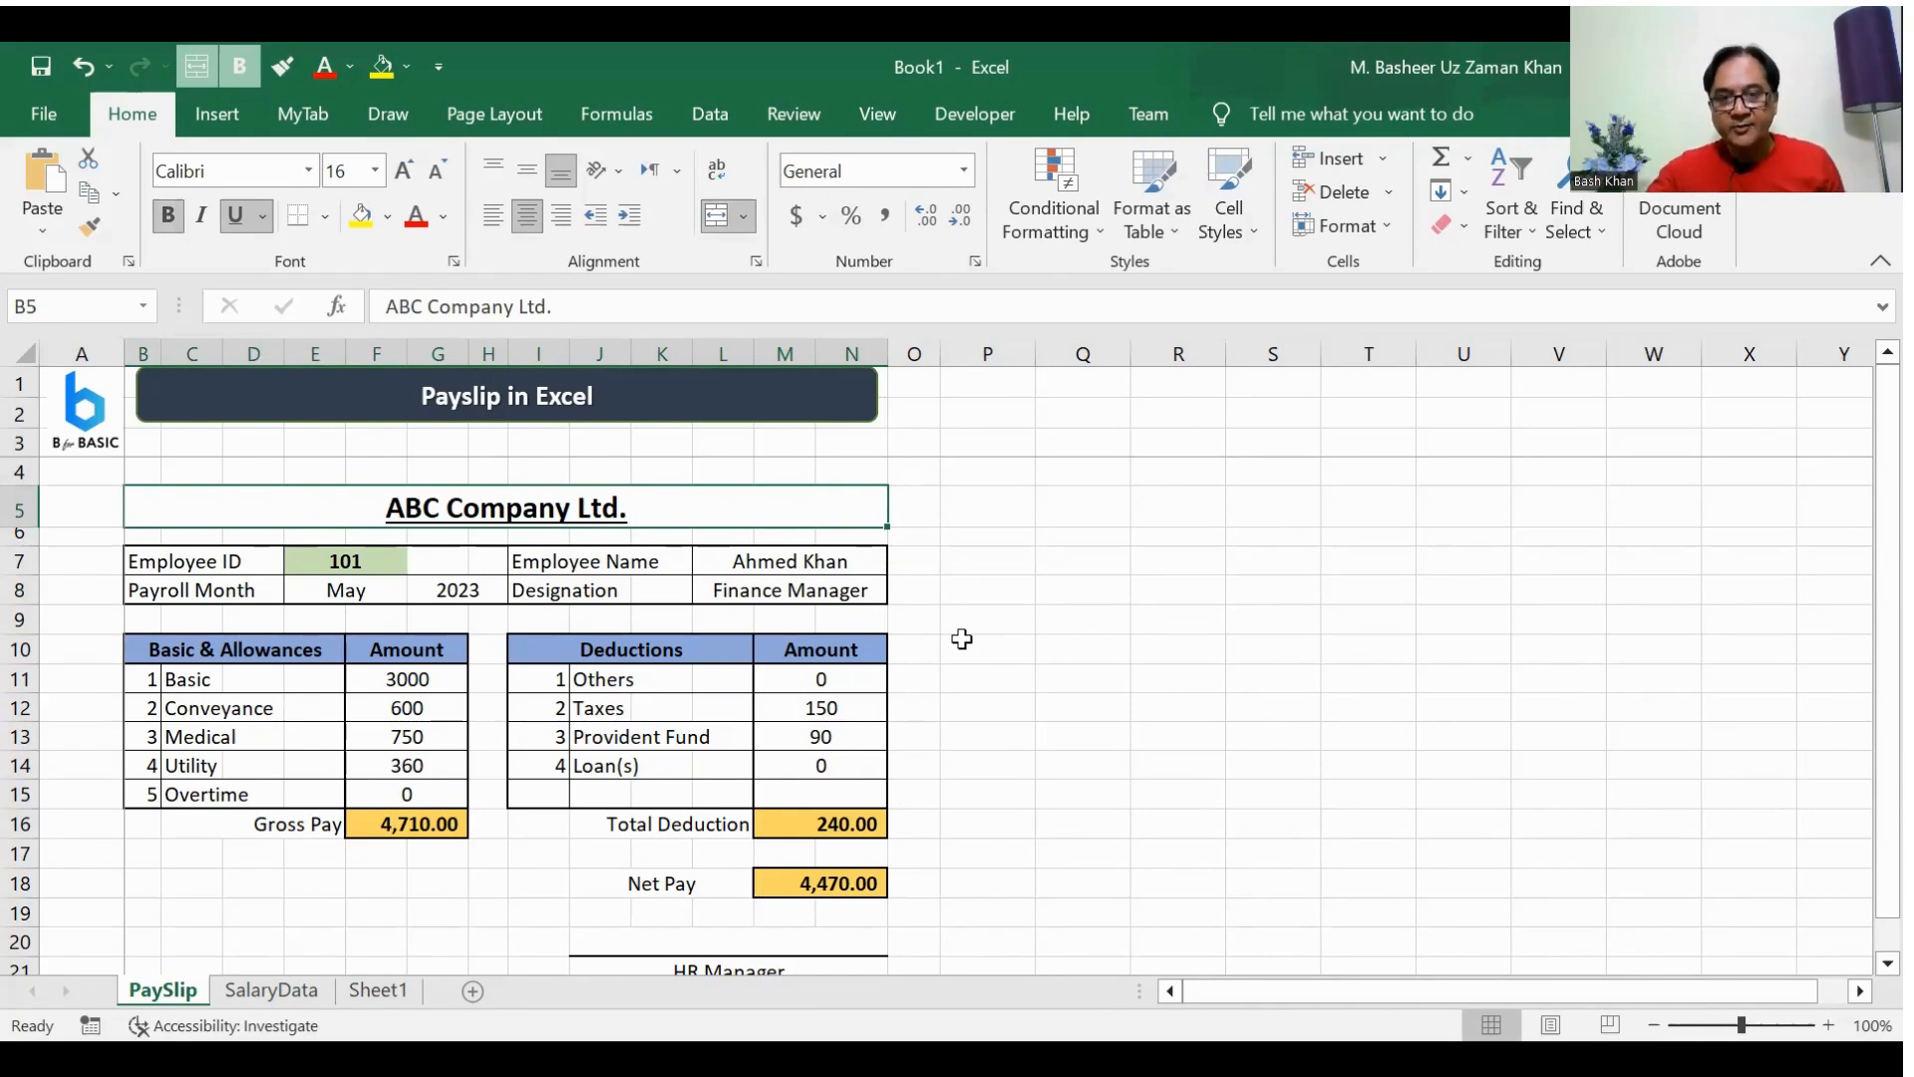
pyautogui.scroll(-1, 982, 636)
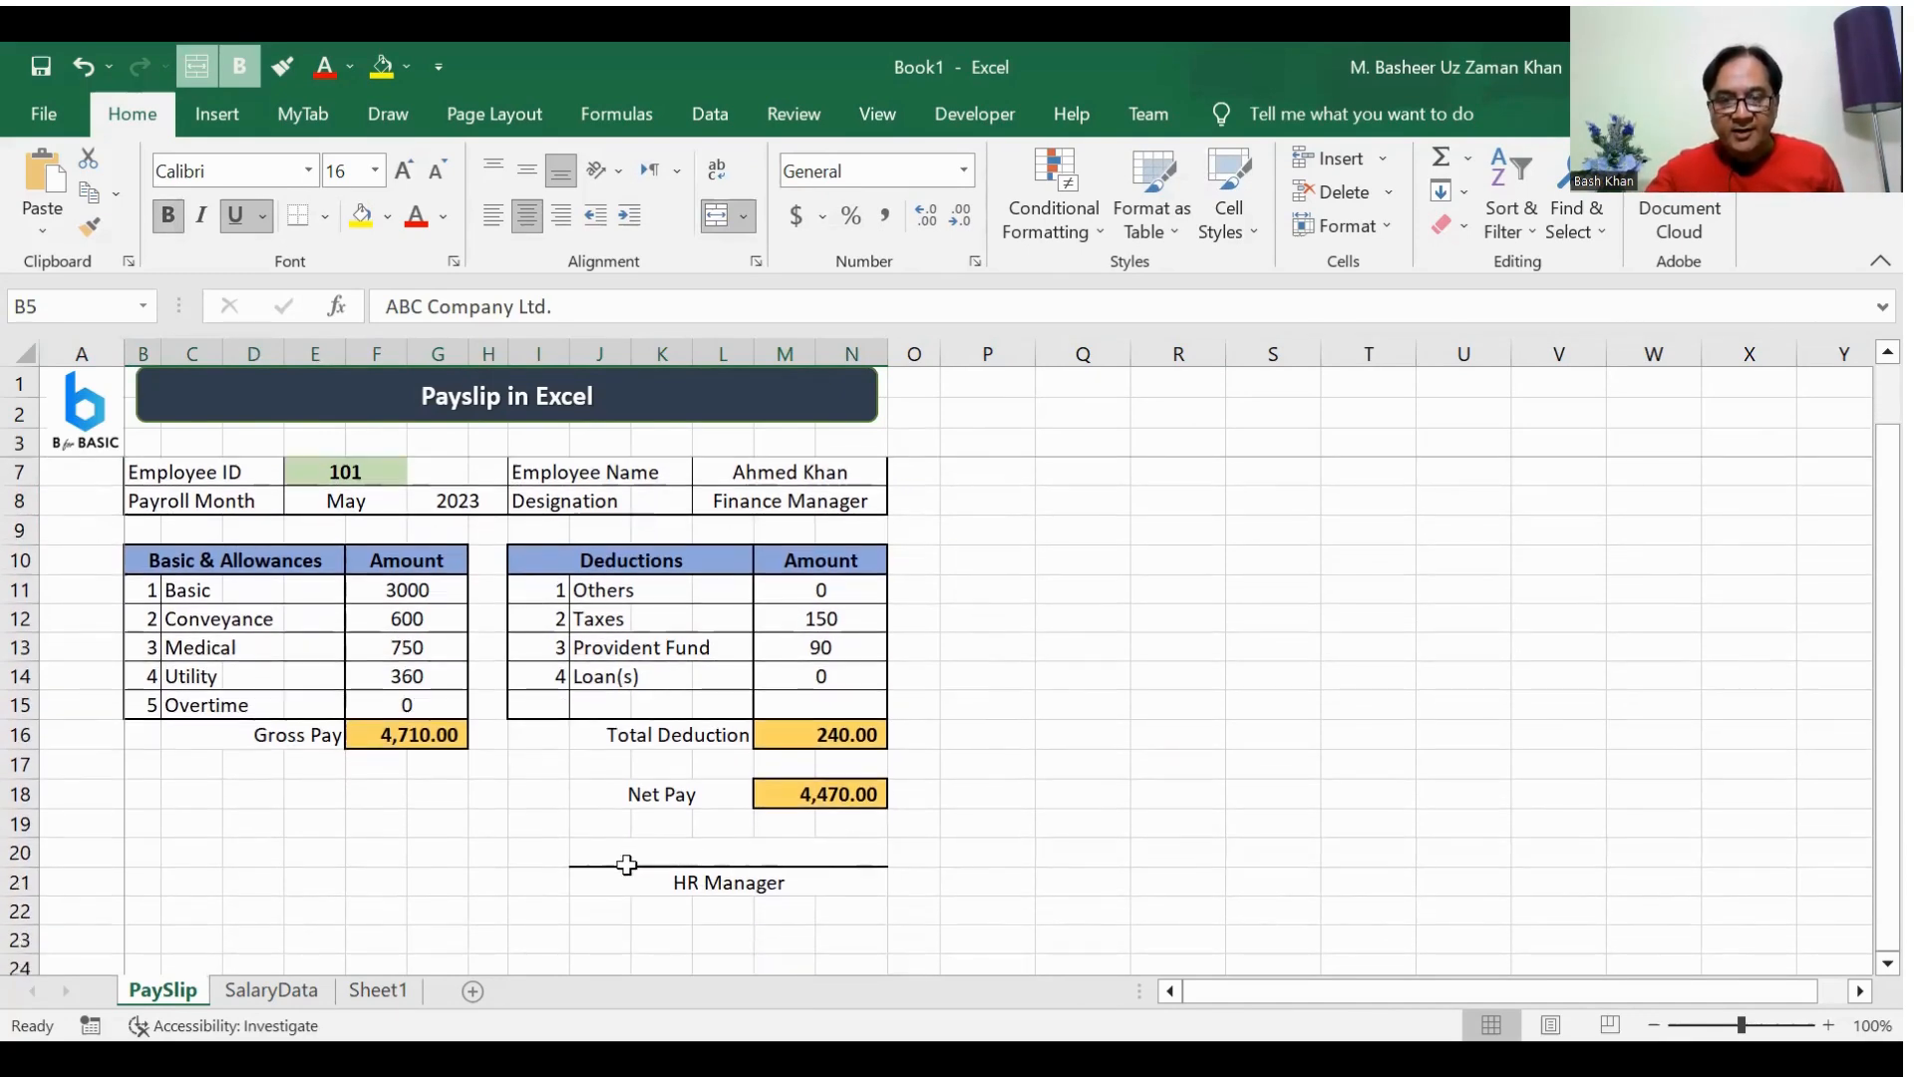
pyautogui.moveTo(633, 860); pyautogui.dragTo(625, 883)
pyautogui.click(1009, 843)
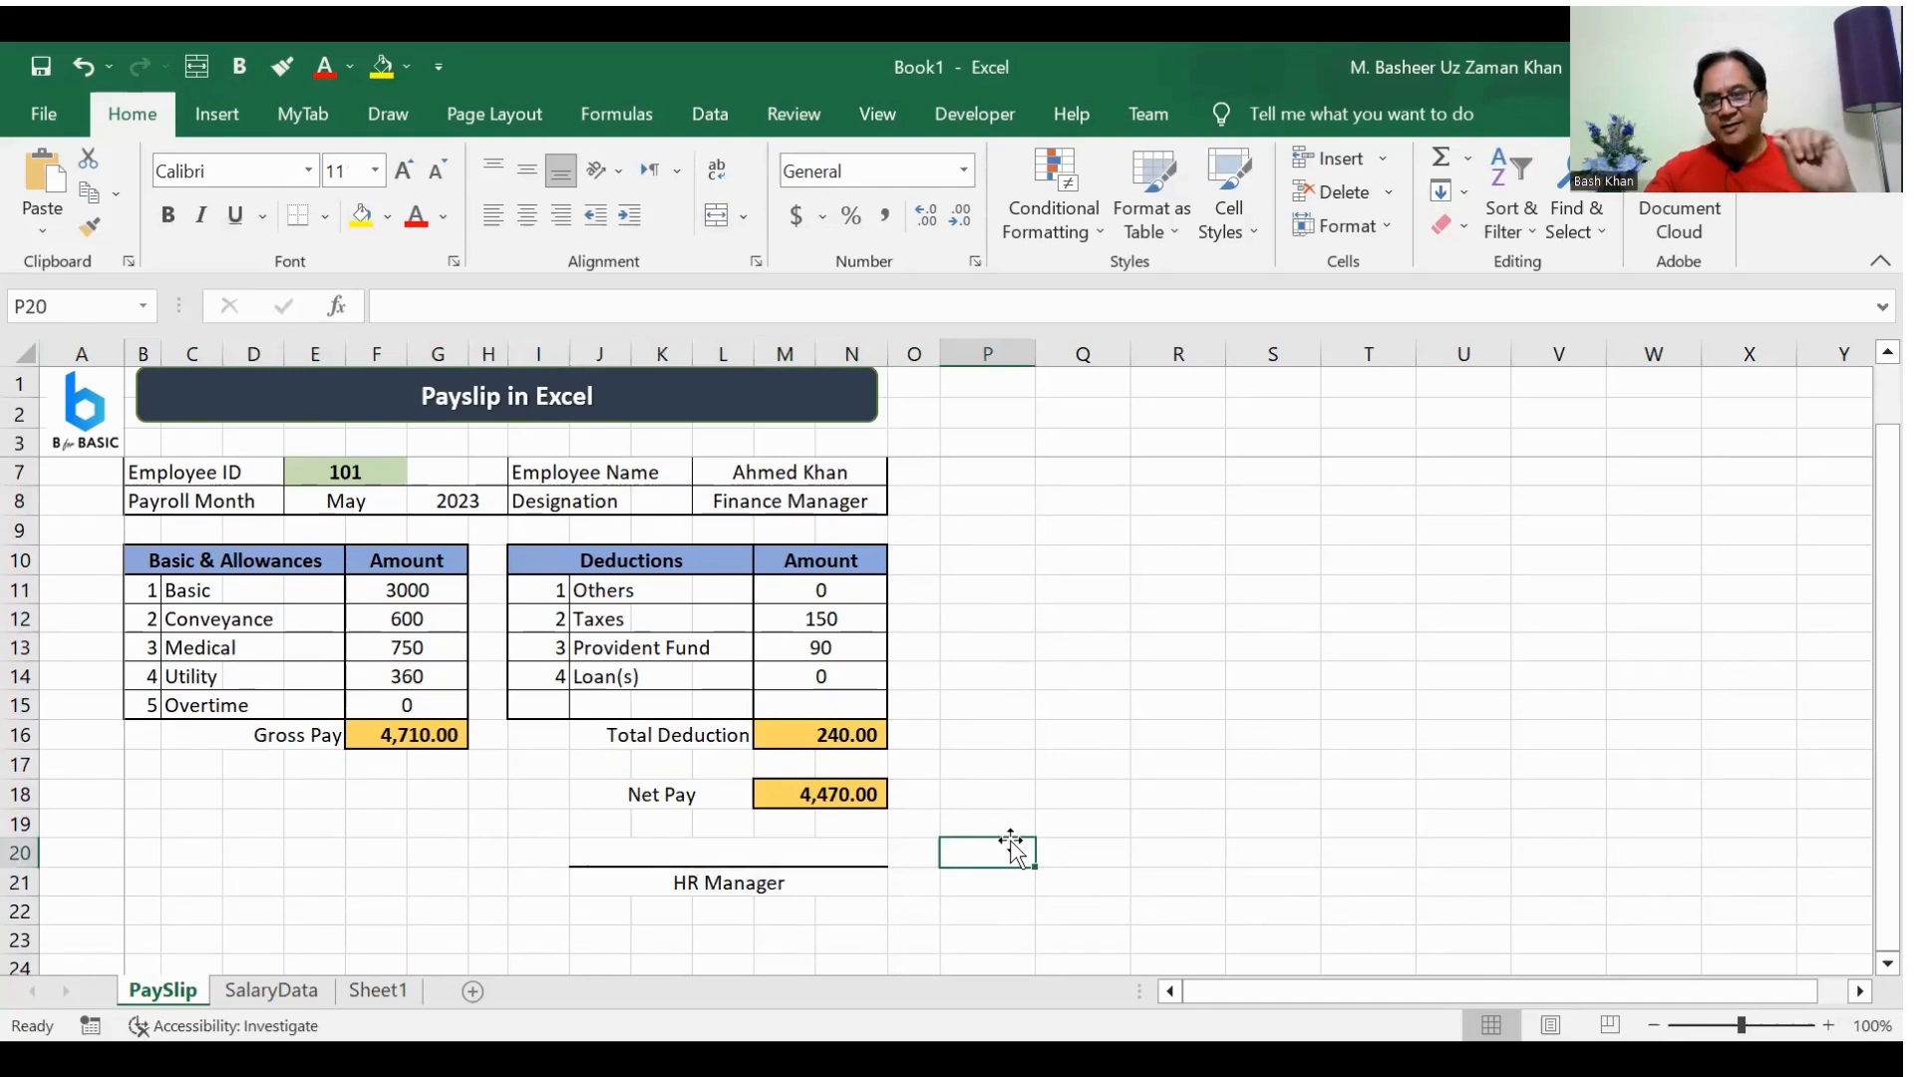
pyautogui.click(726, 882)
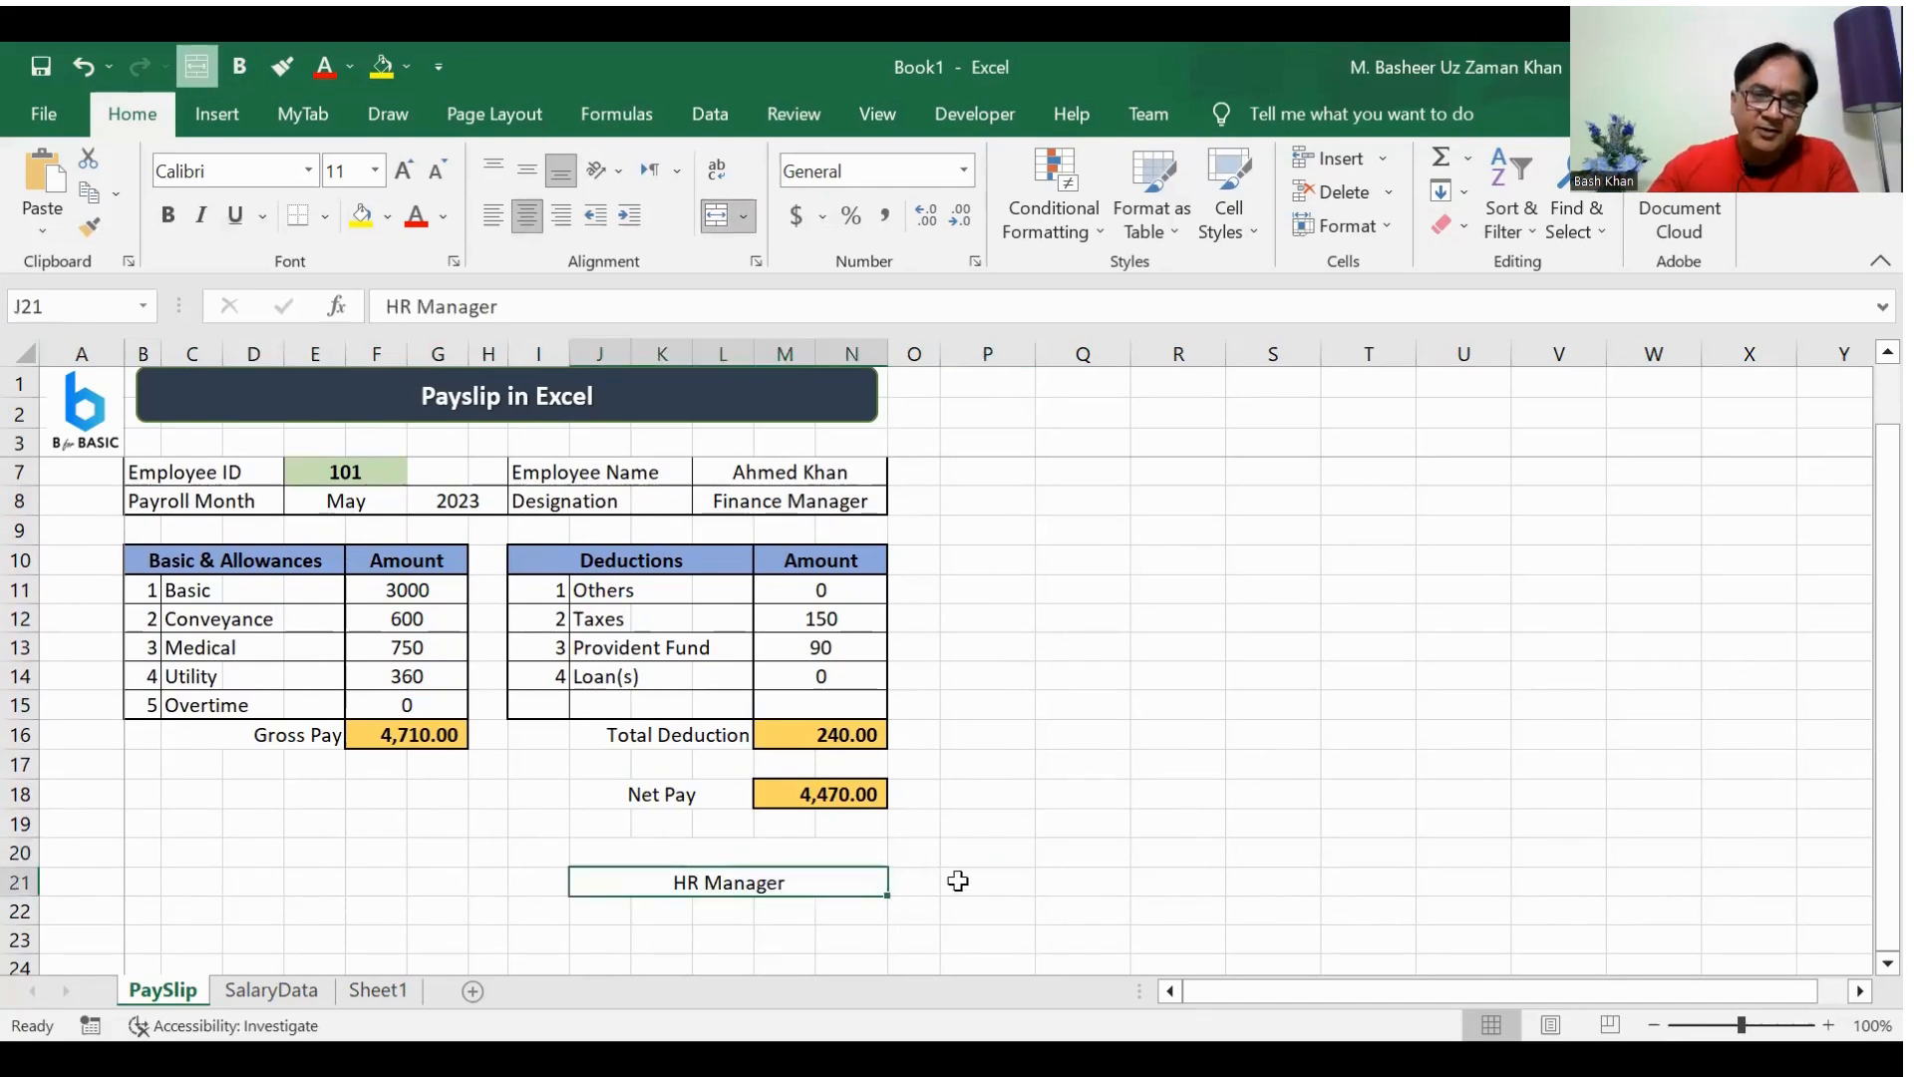
pyautogui.scroll(1, 958, 880)
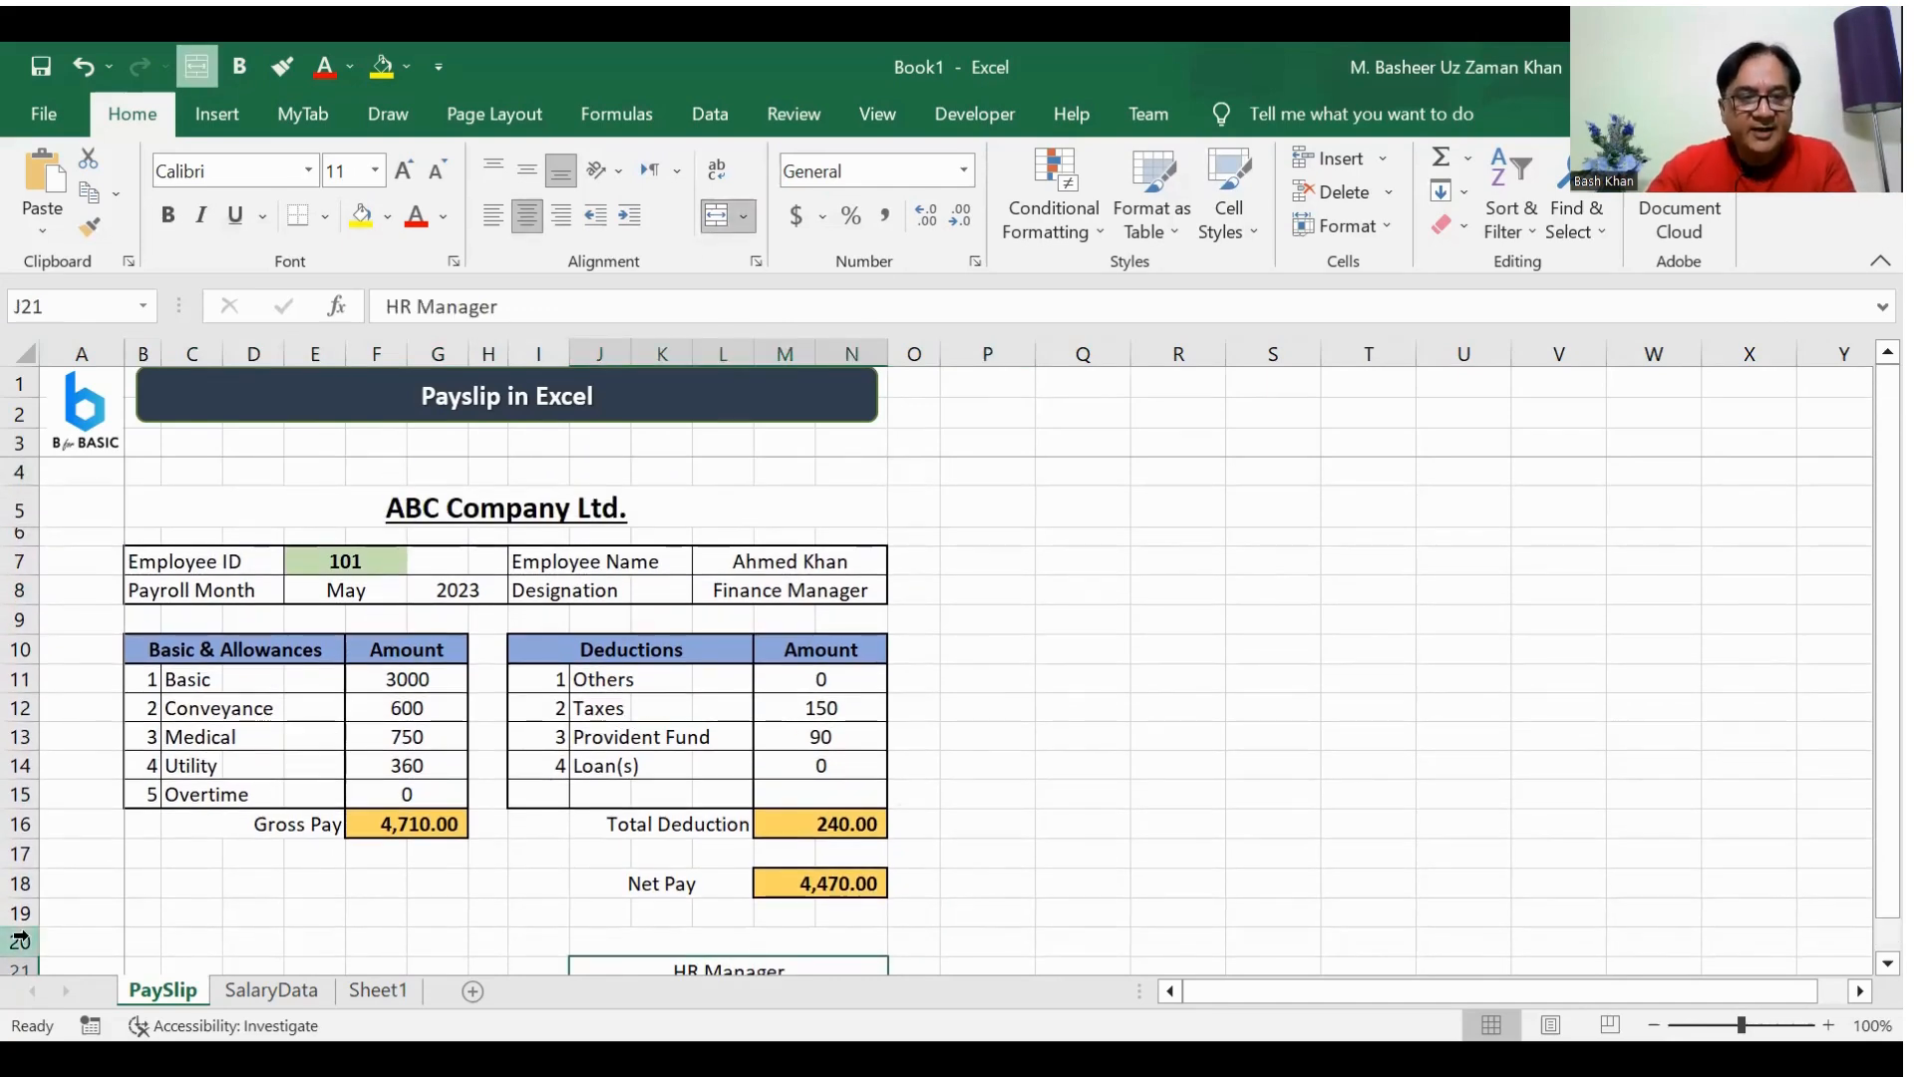
# Step: Reduce the heights of empty rows 19 and 4 on the PaySlip sheet
pyautogui.moveTo(30, 929); pyautogui.dragTo(30, 903)
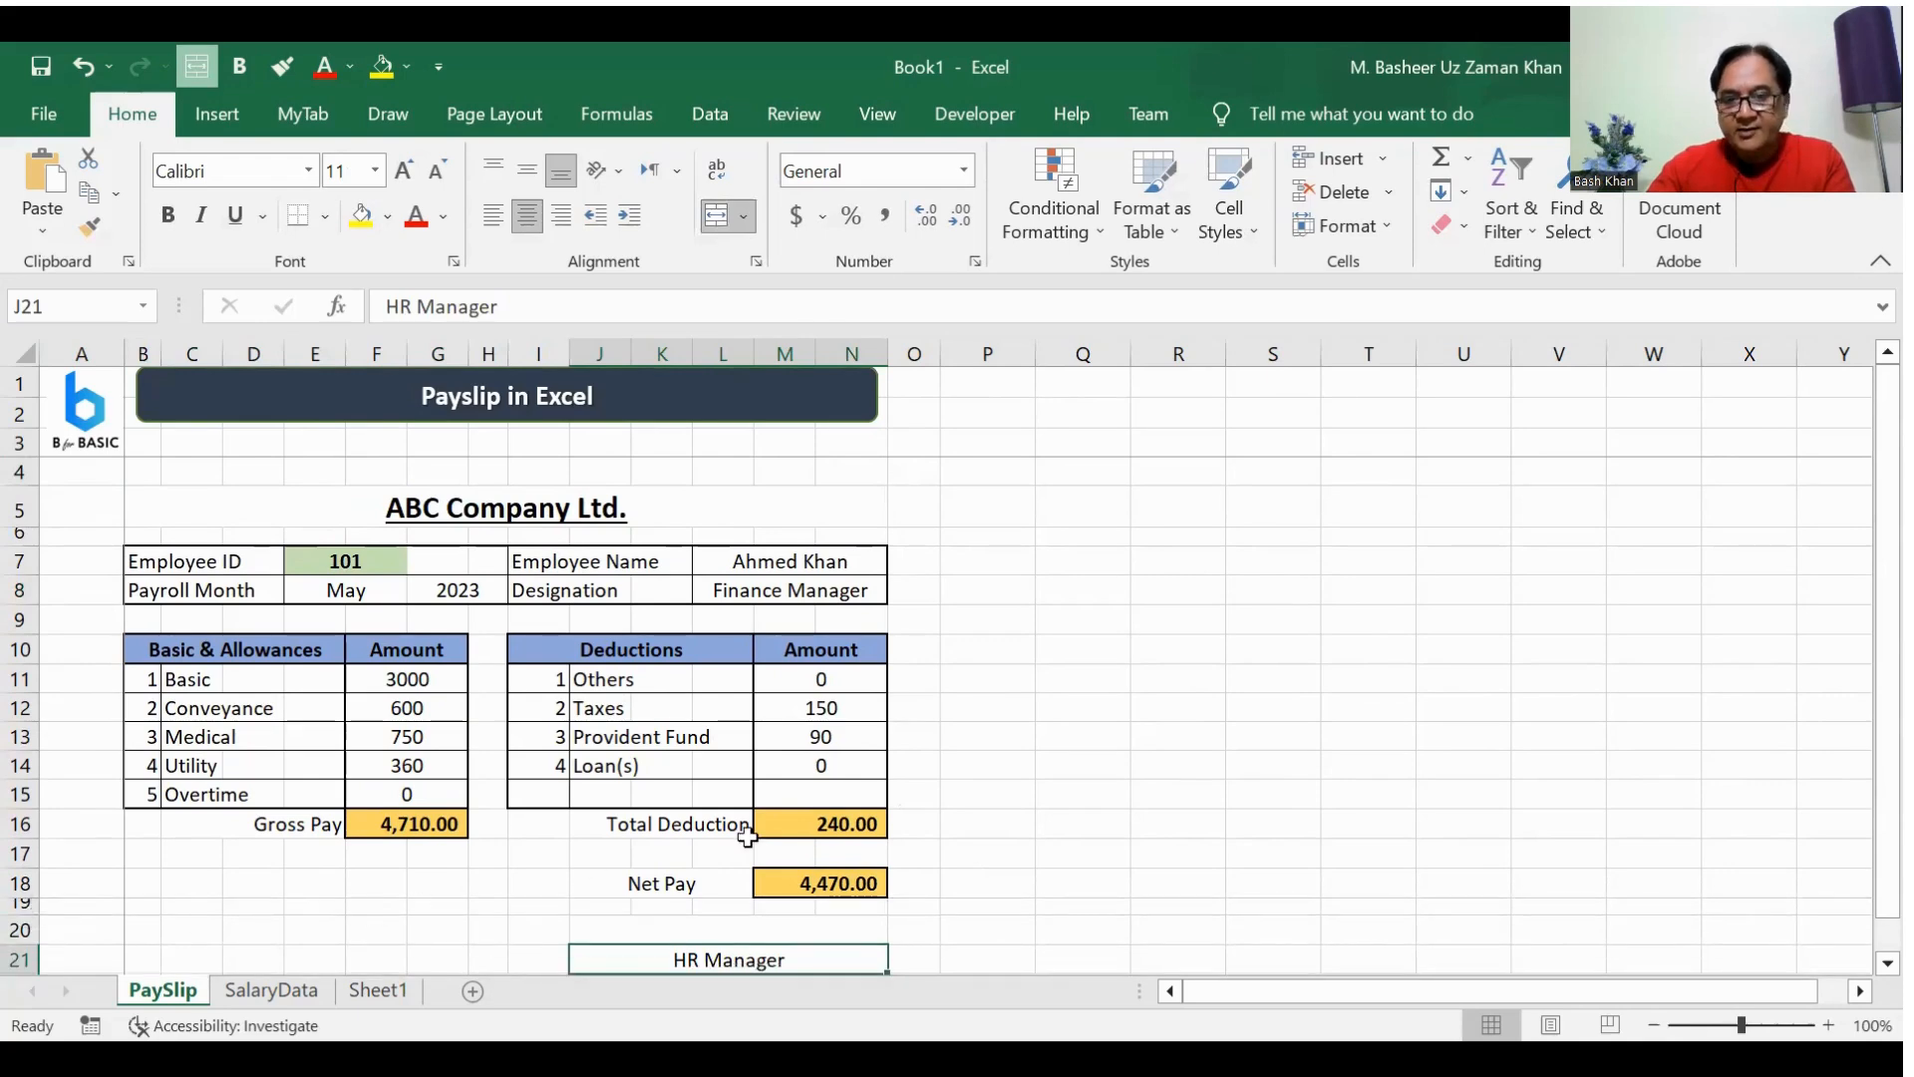
pyautogui.click(1131, 707)
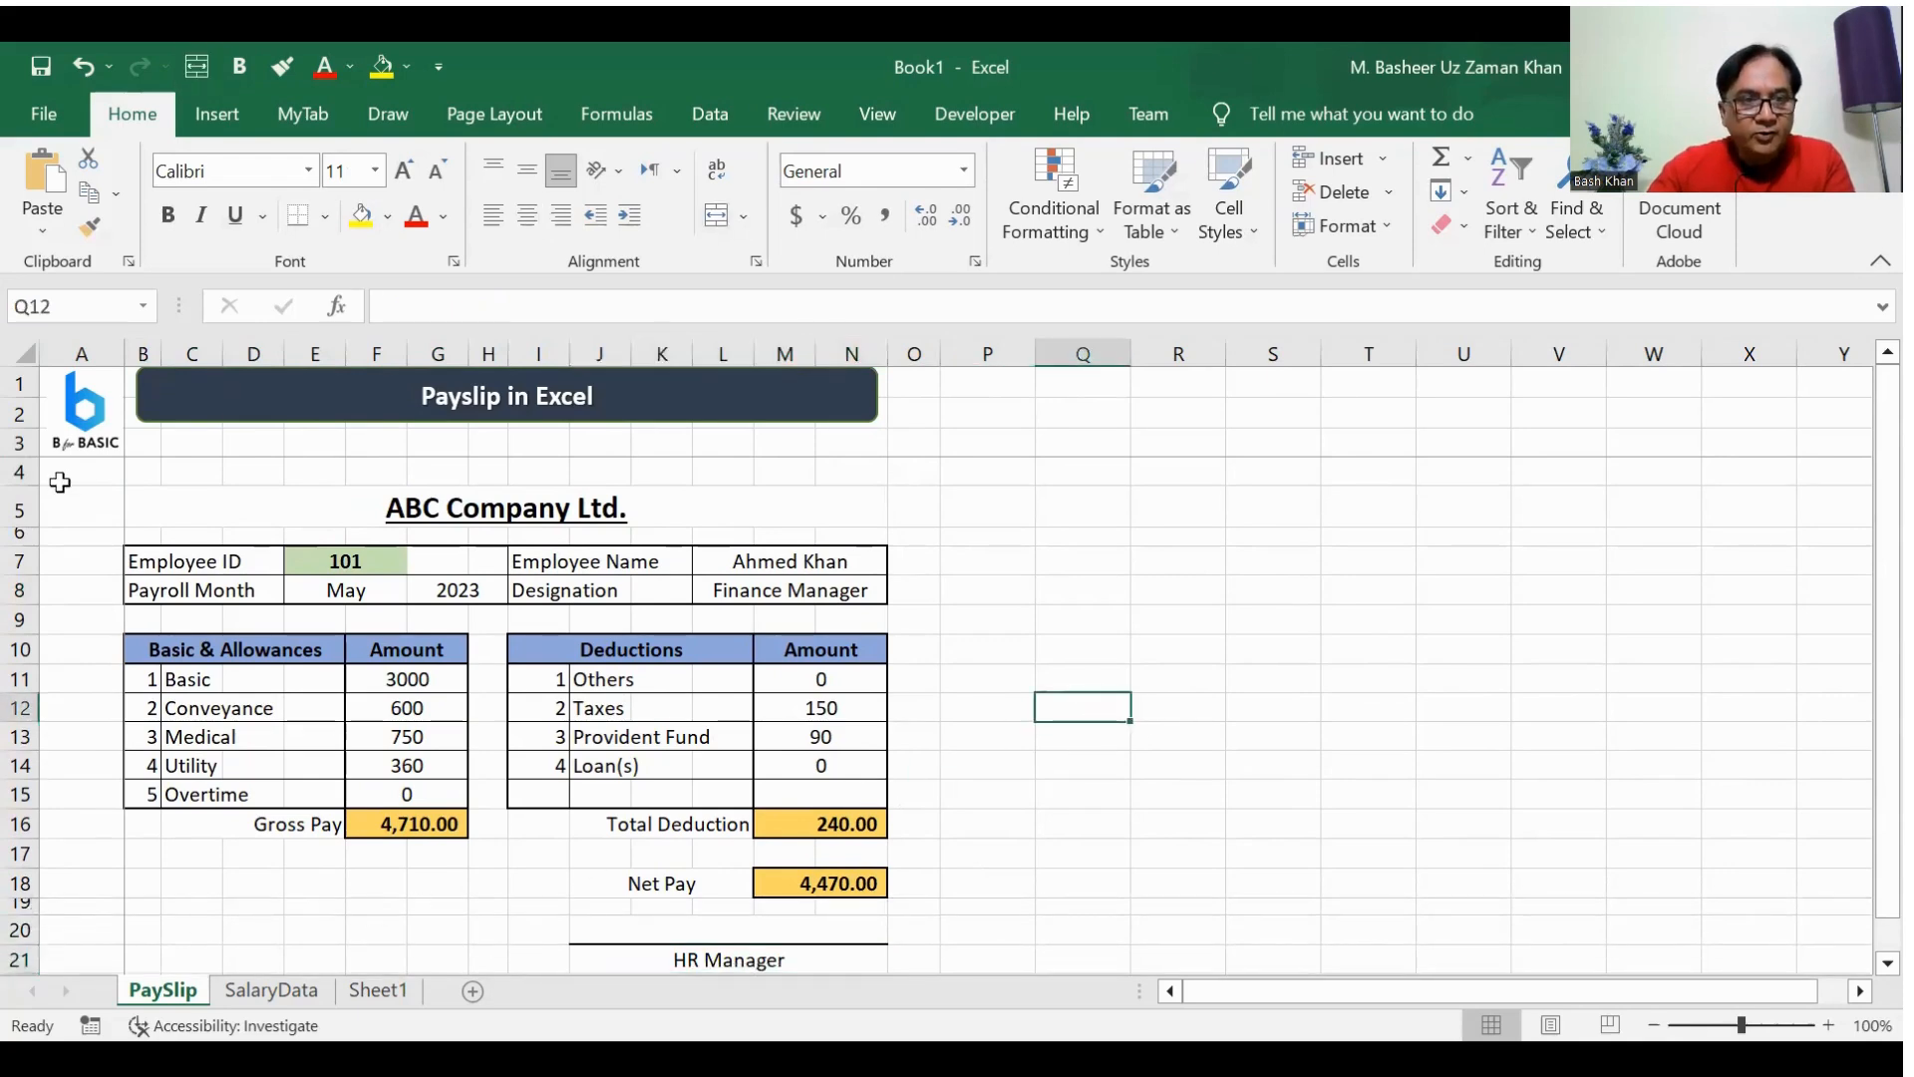
pyautogui.moveTo(29, 487); pyautogui.dragTo(28, 470)
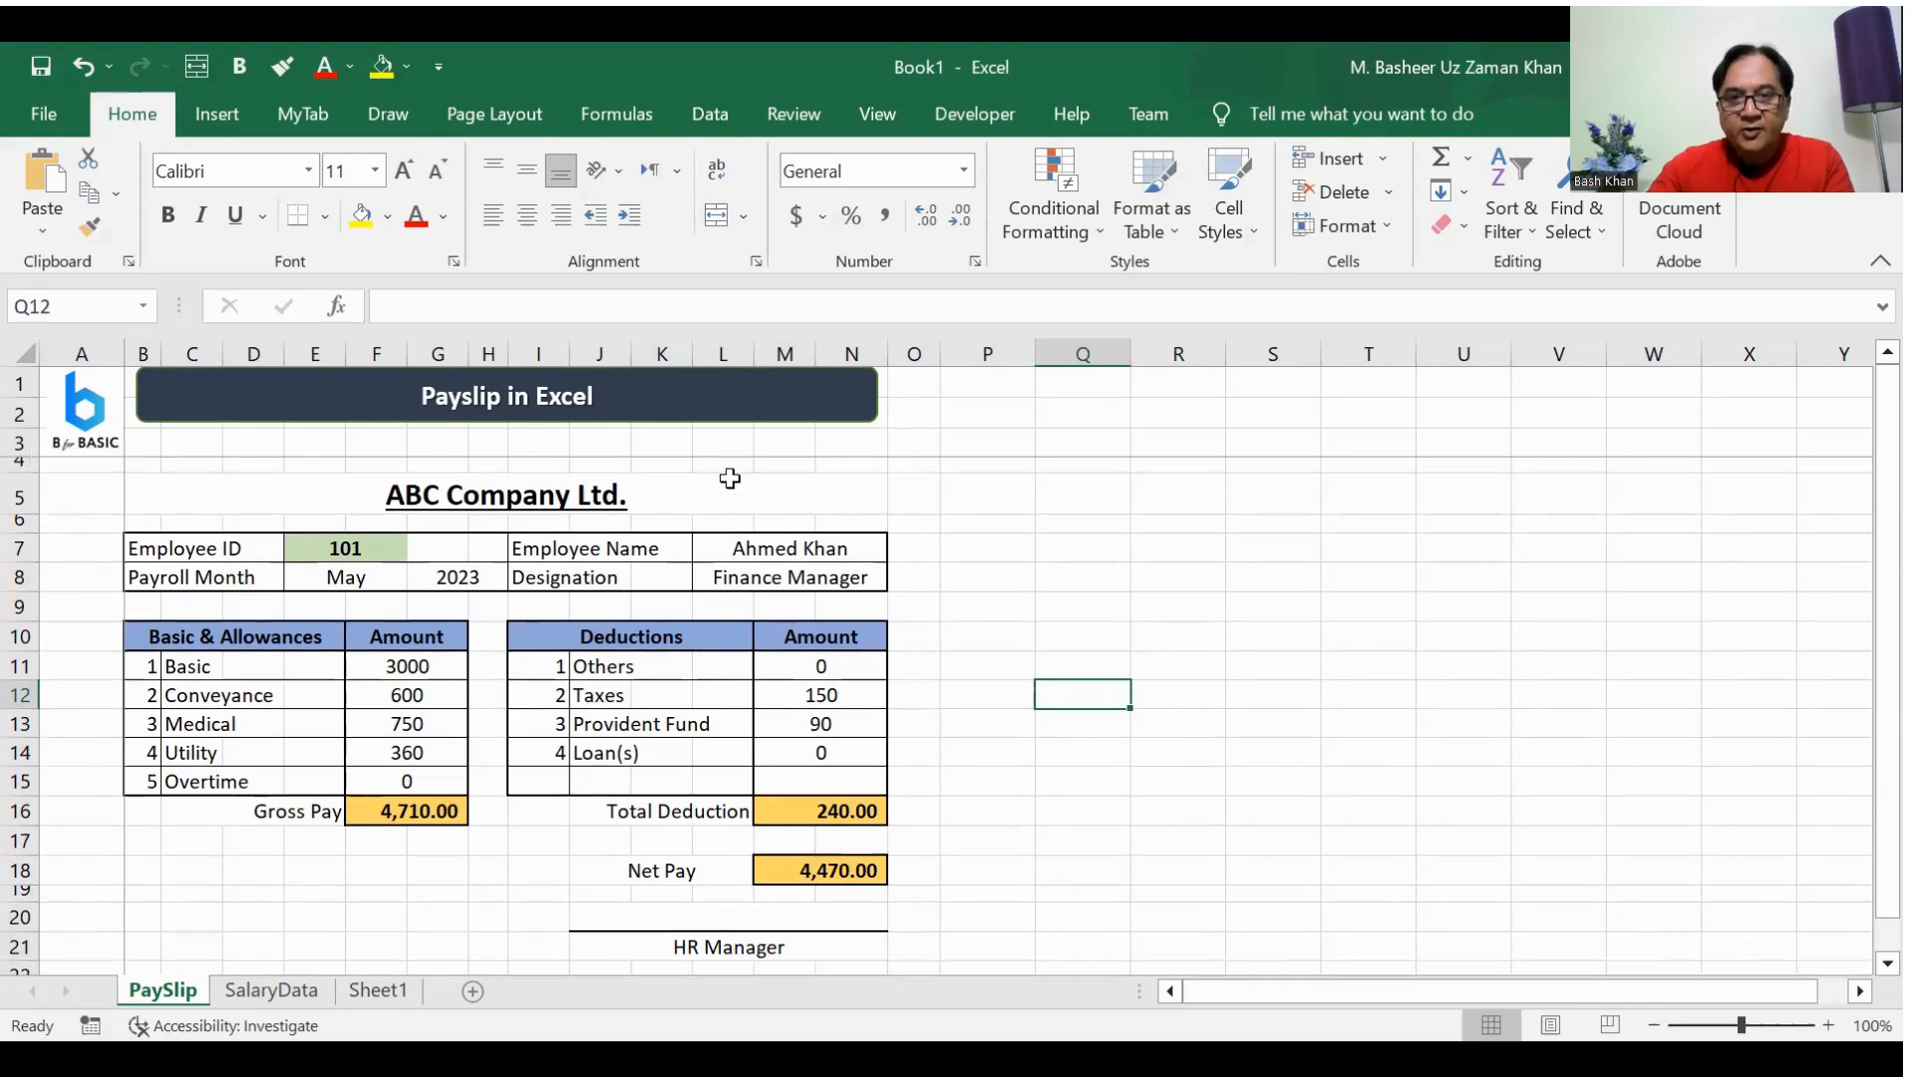
pyautogui.click(769, 483)
pyautogui.click(970, 500)
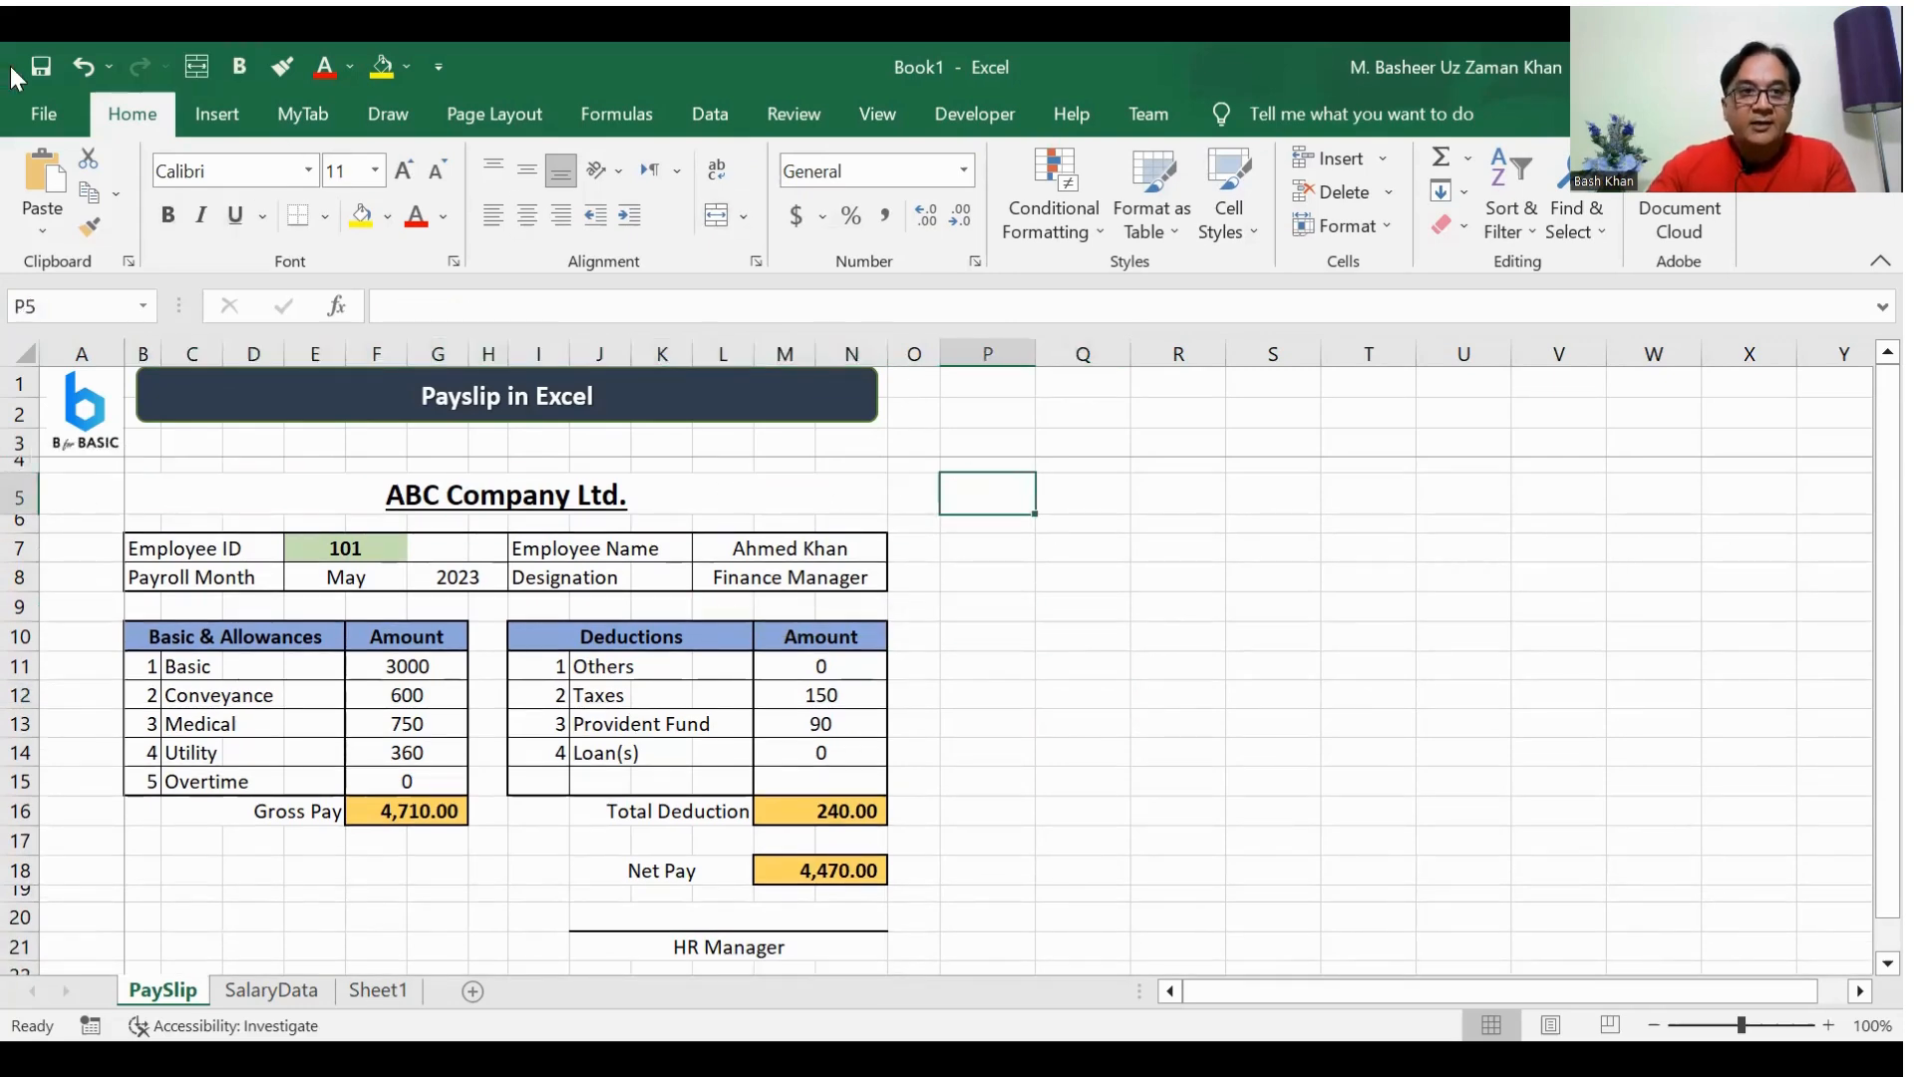
# Step: Insert the target-with-arrow icon from the Analytics set and place it beside the ABC Company Ltd. heading at about 0.58" wide
pyautogui.click(209, 111)
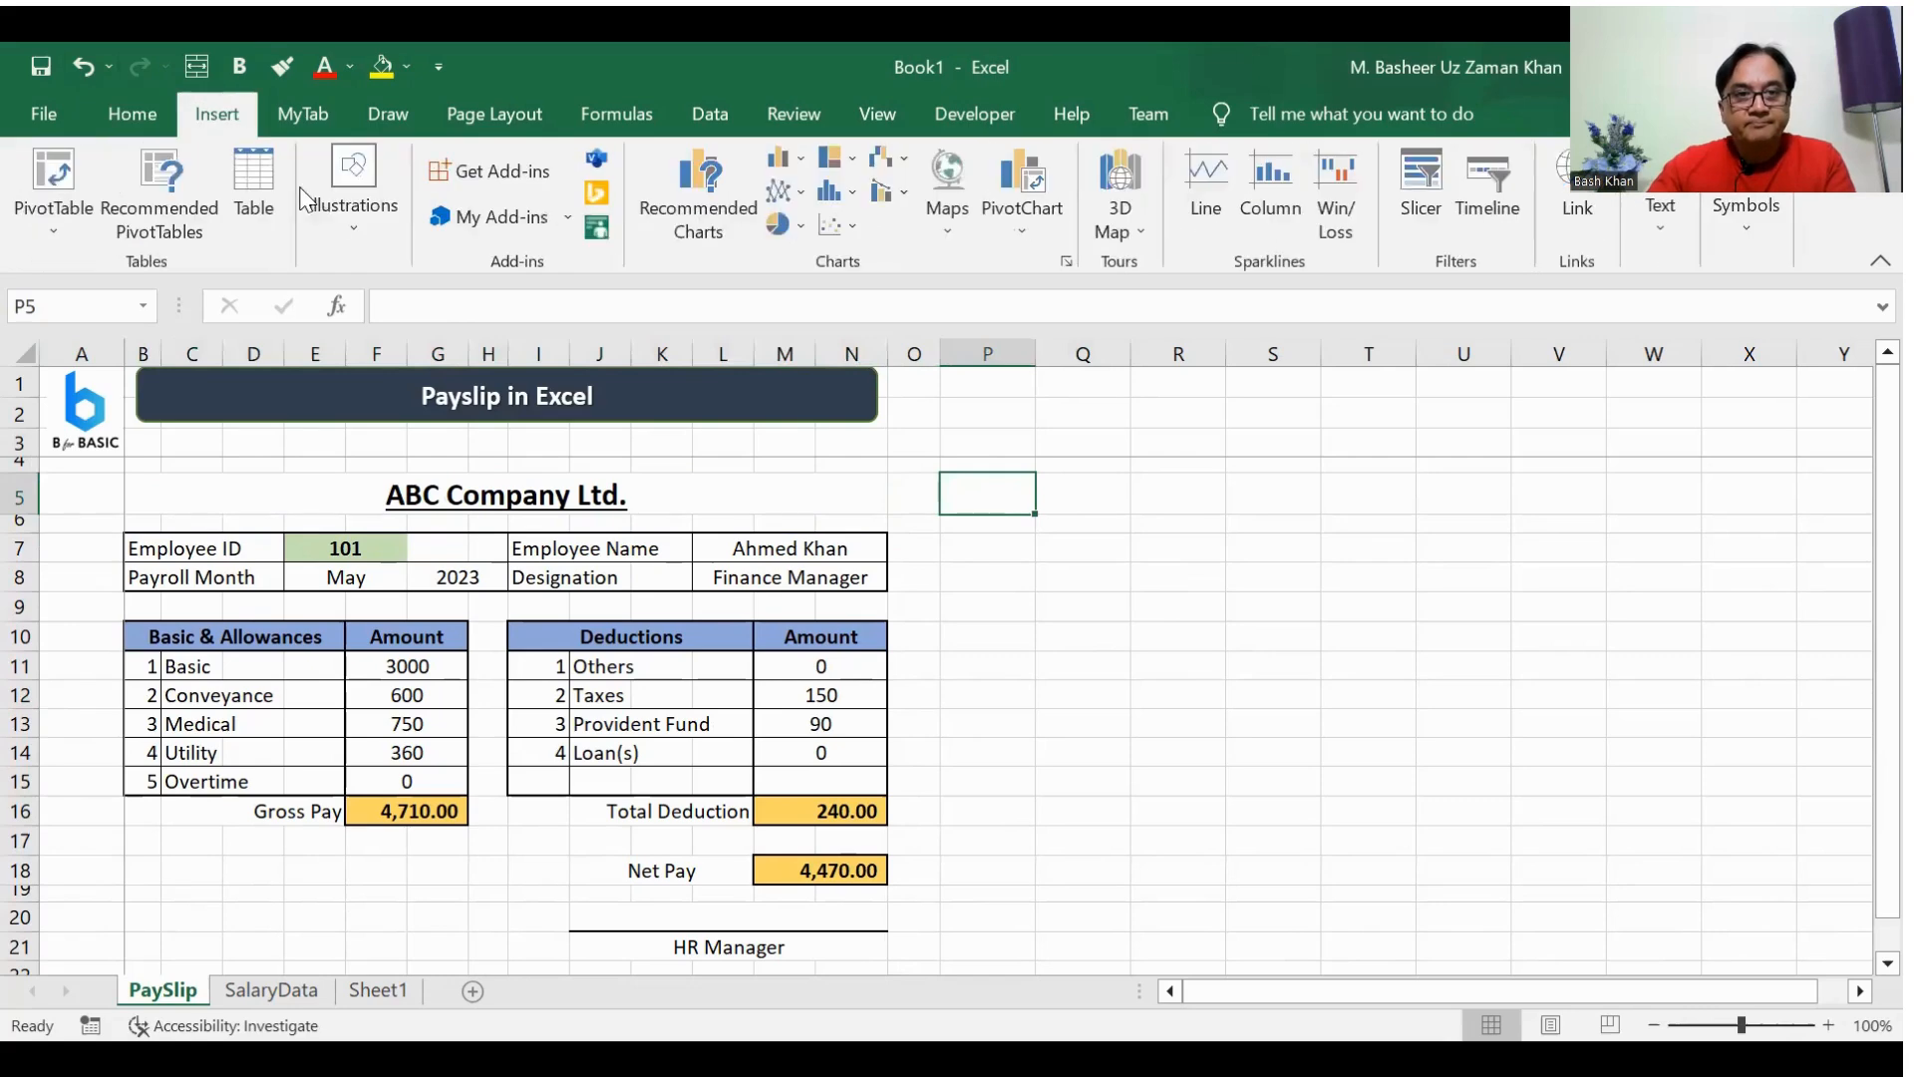
pyautogui.click(359, 201)
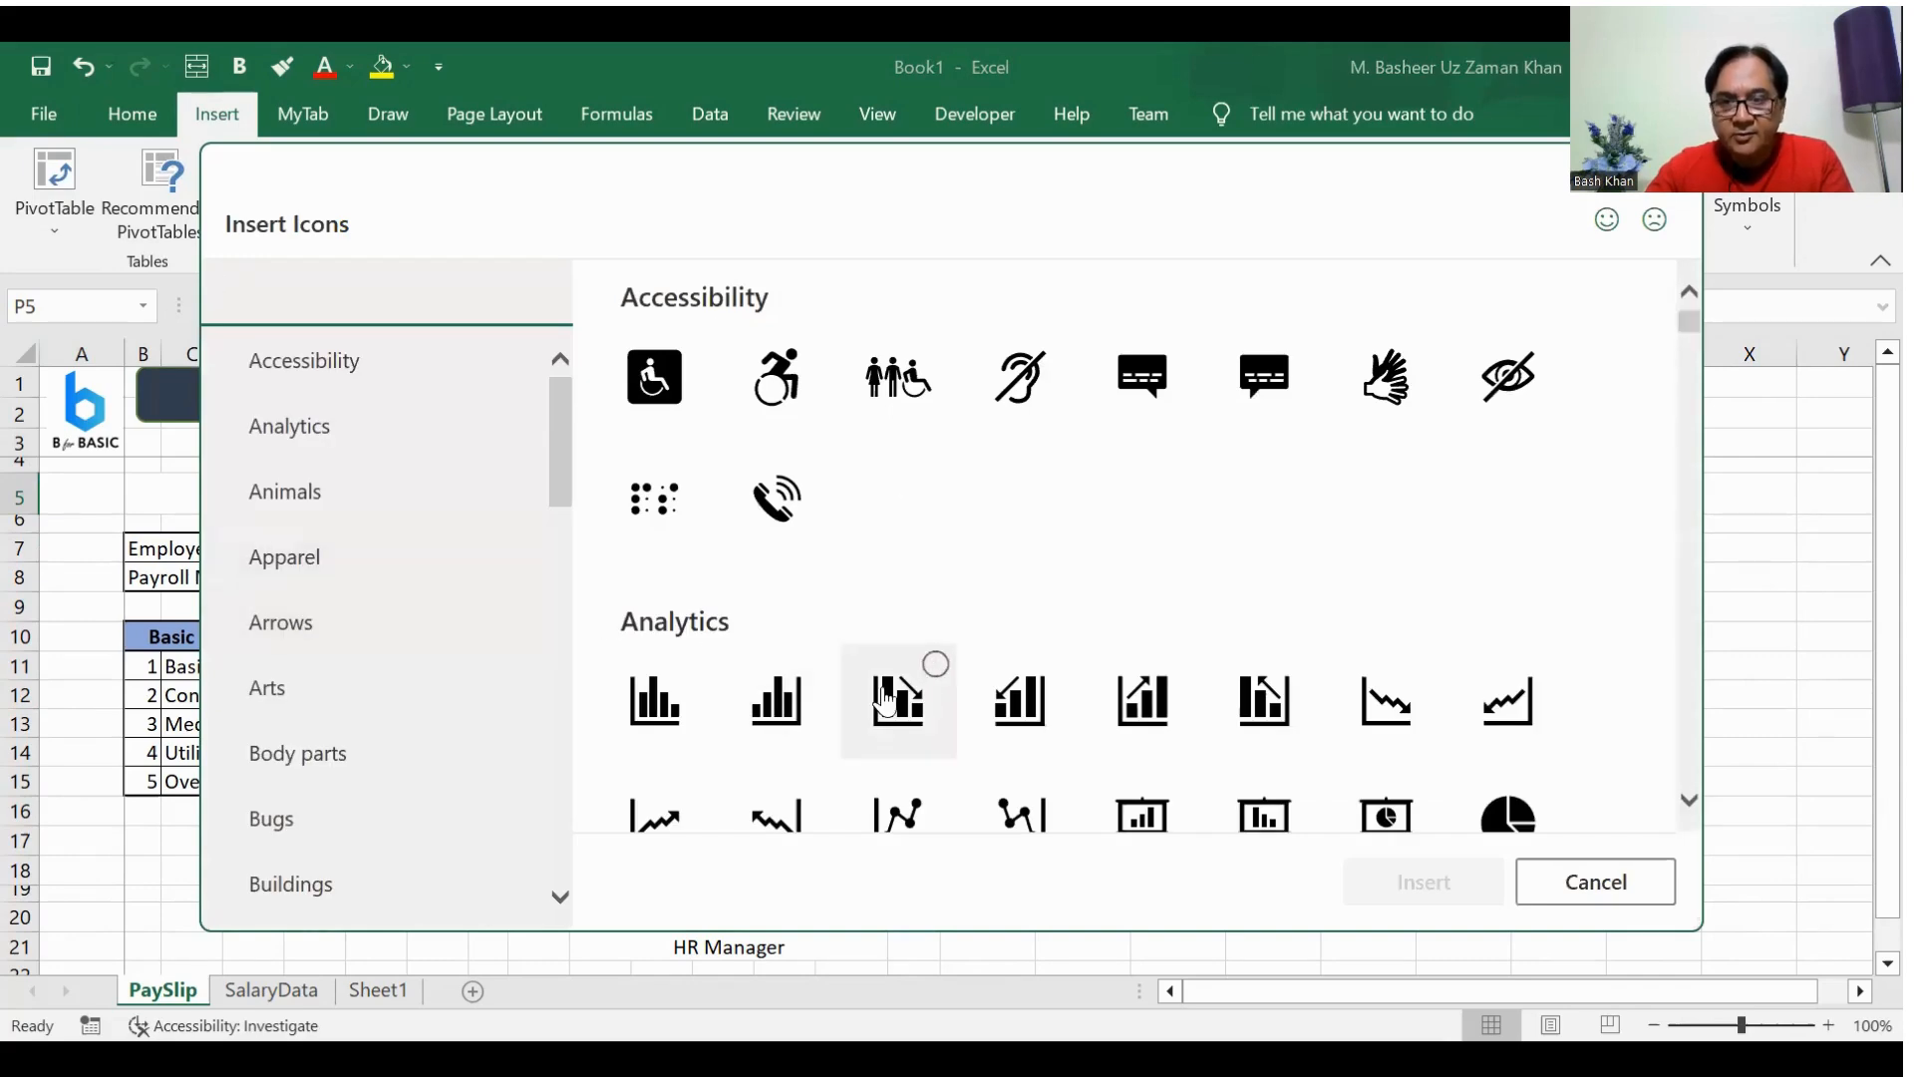
pyautogui.scroll(-5, 890, 698)
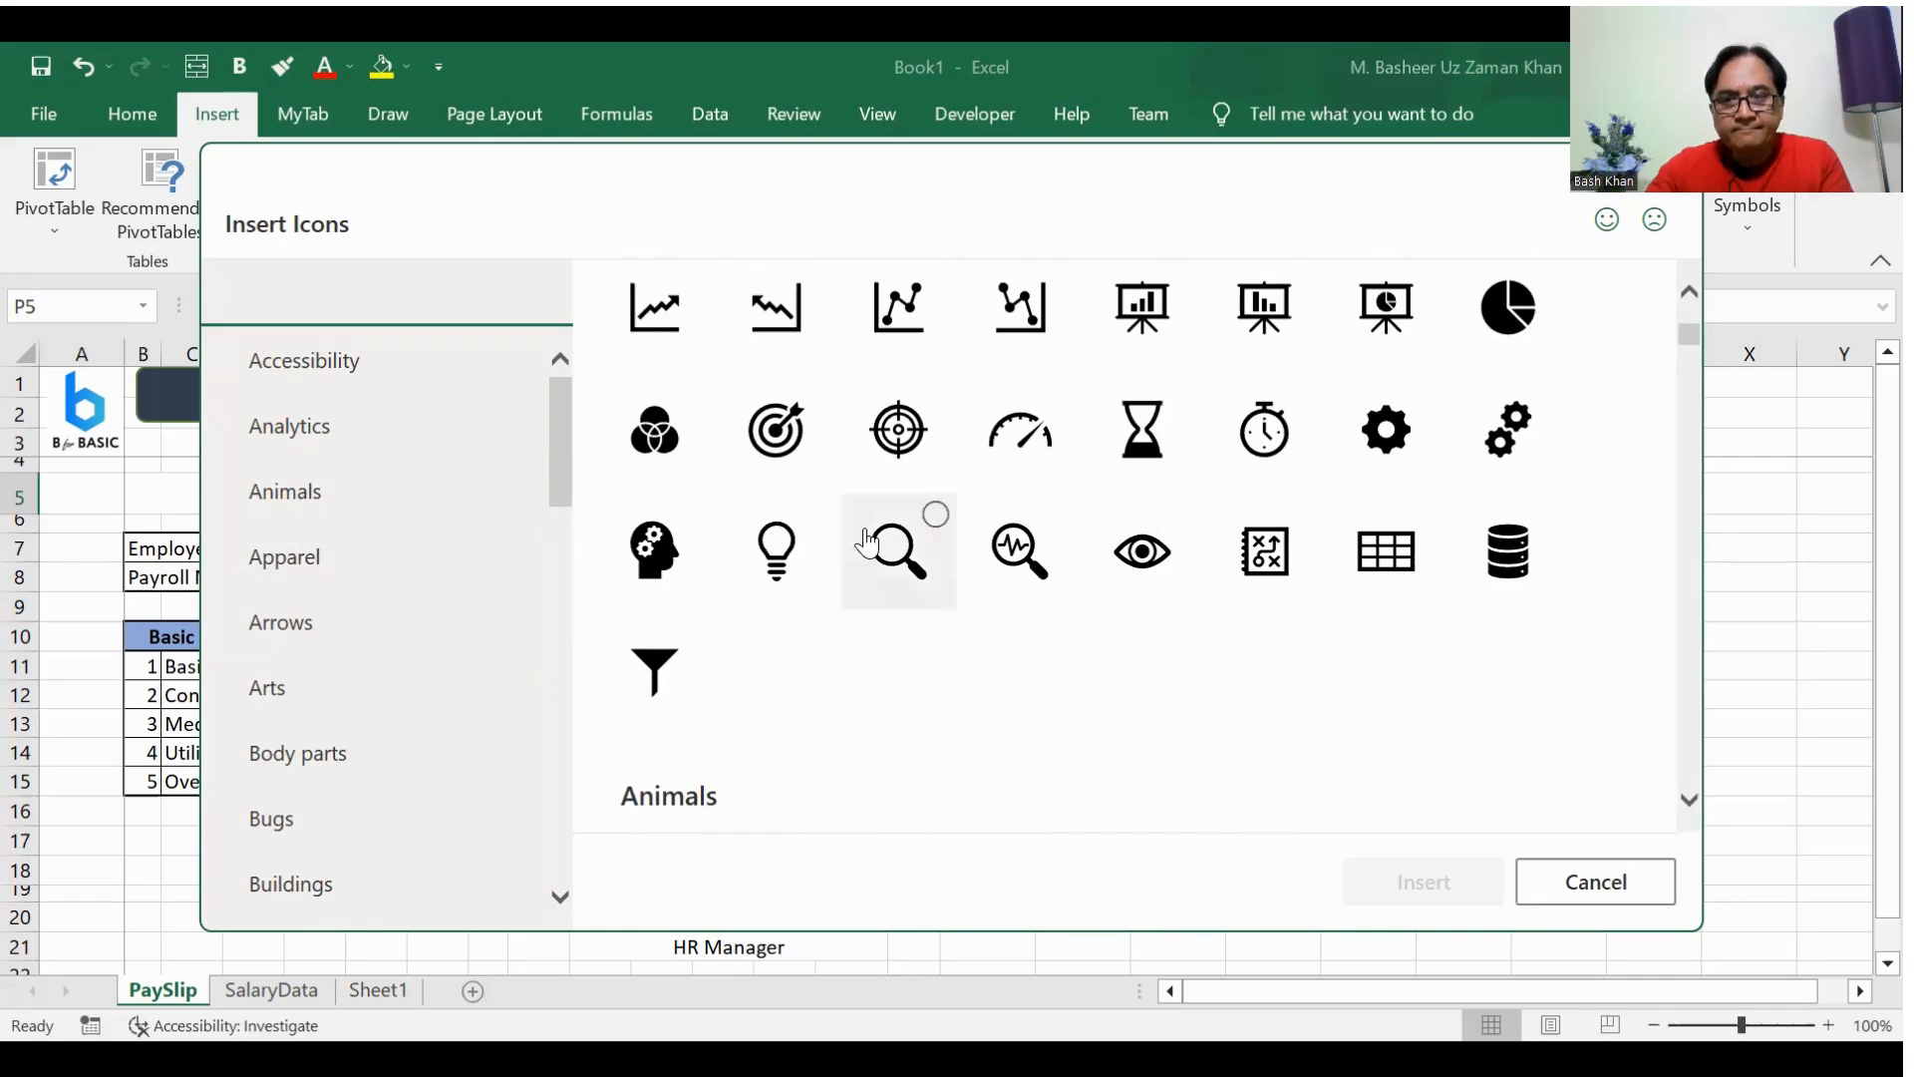
pyautogui.click(782, 438)
pyautogui.click(1424, 881)
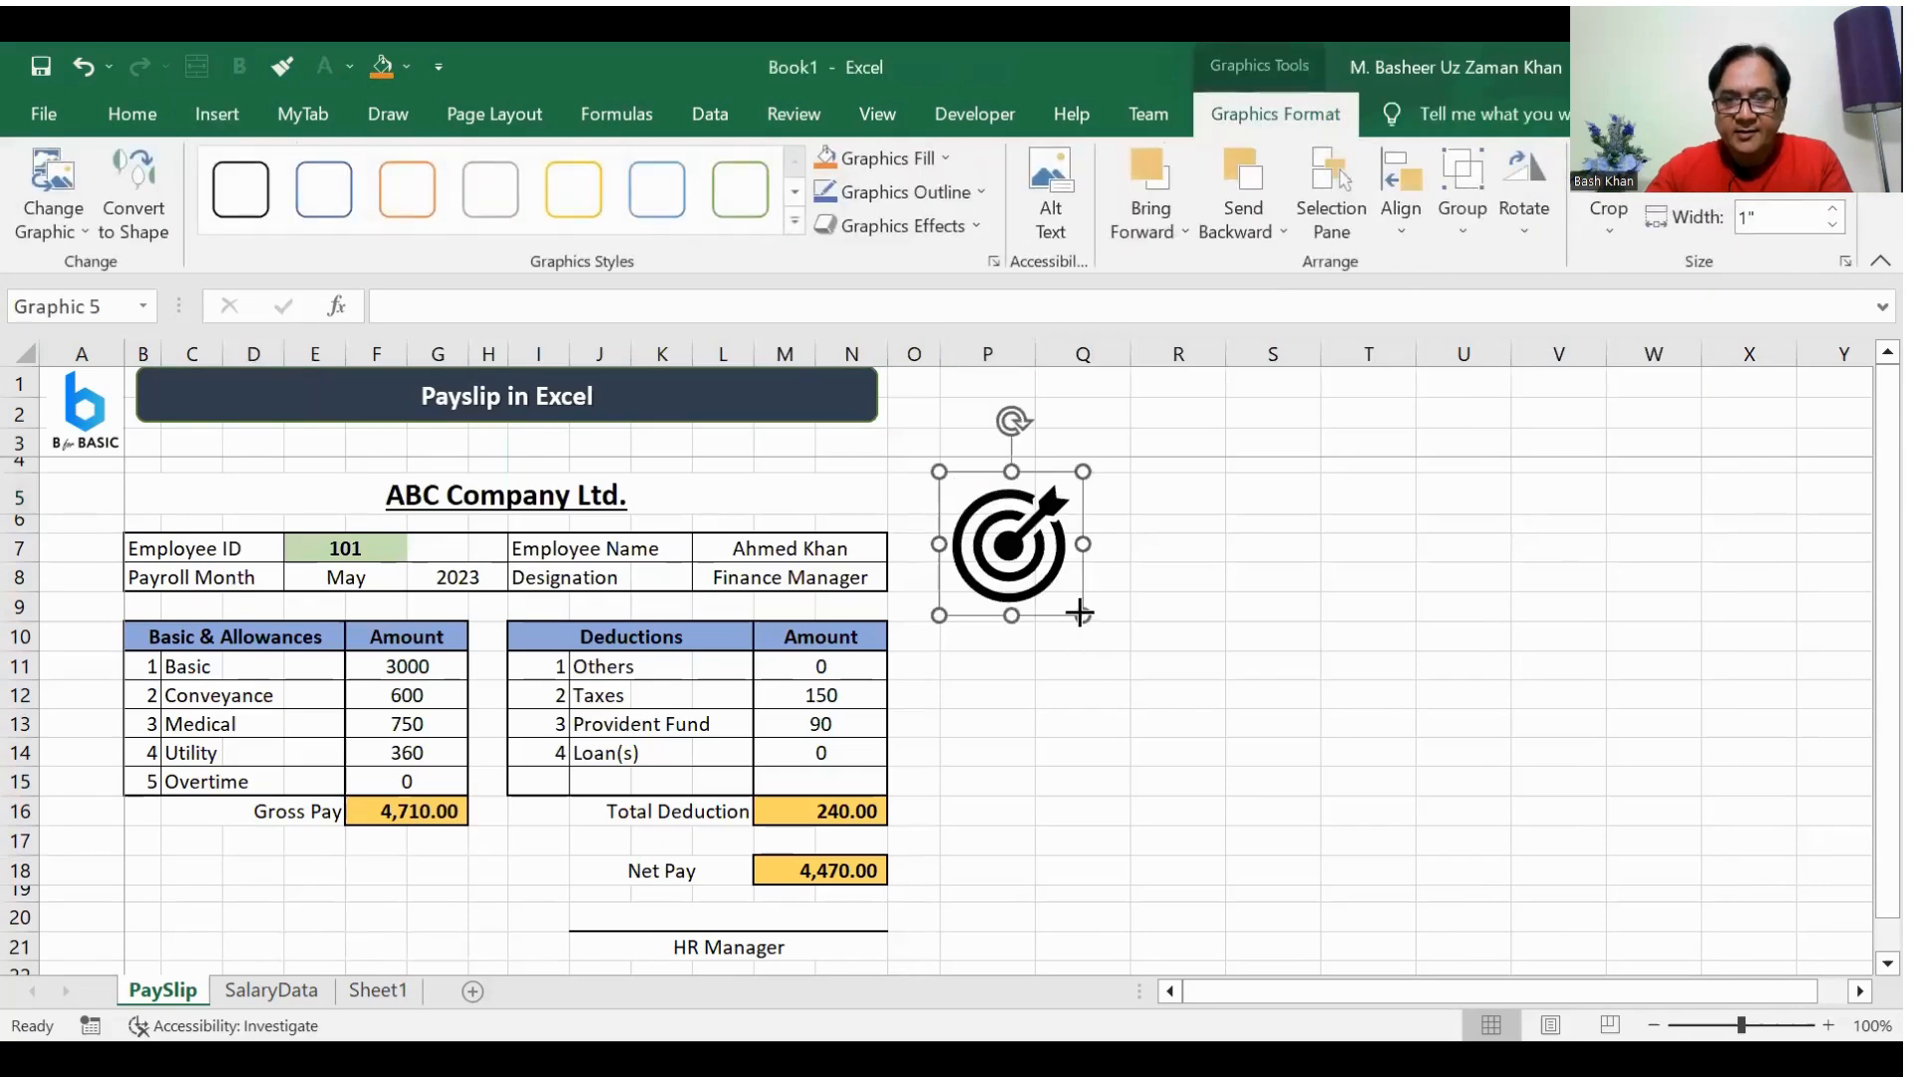
pyautogui.moveTo(1082, 615); pyautogui.dragTo(809, 509)
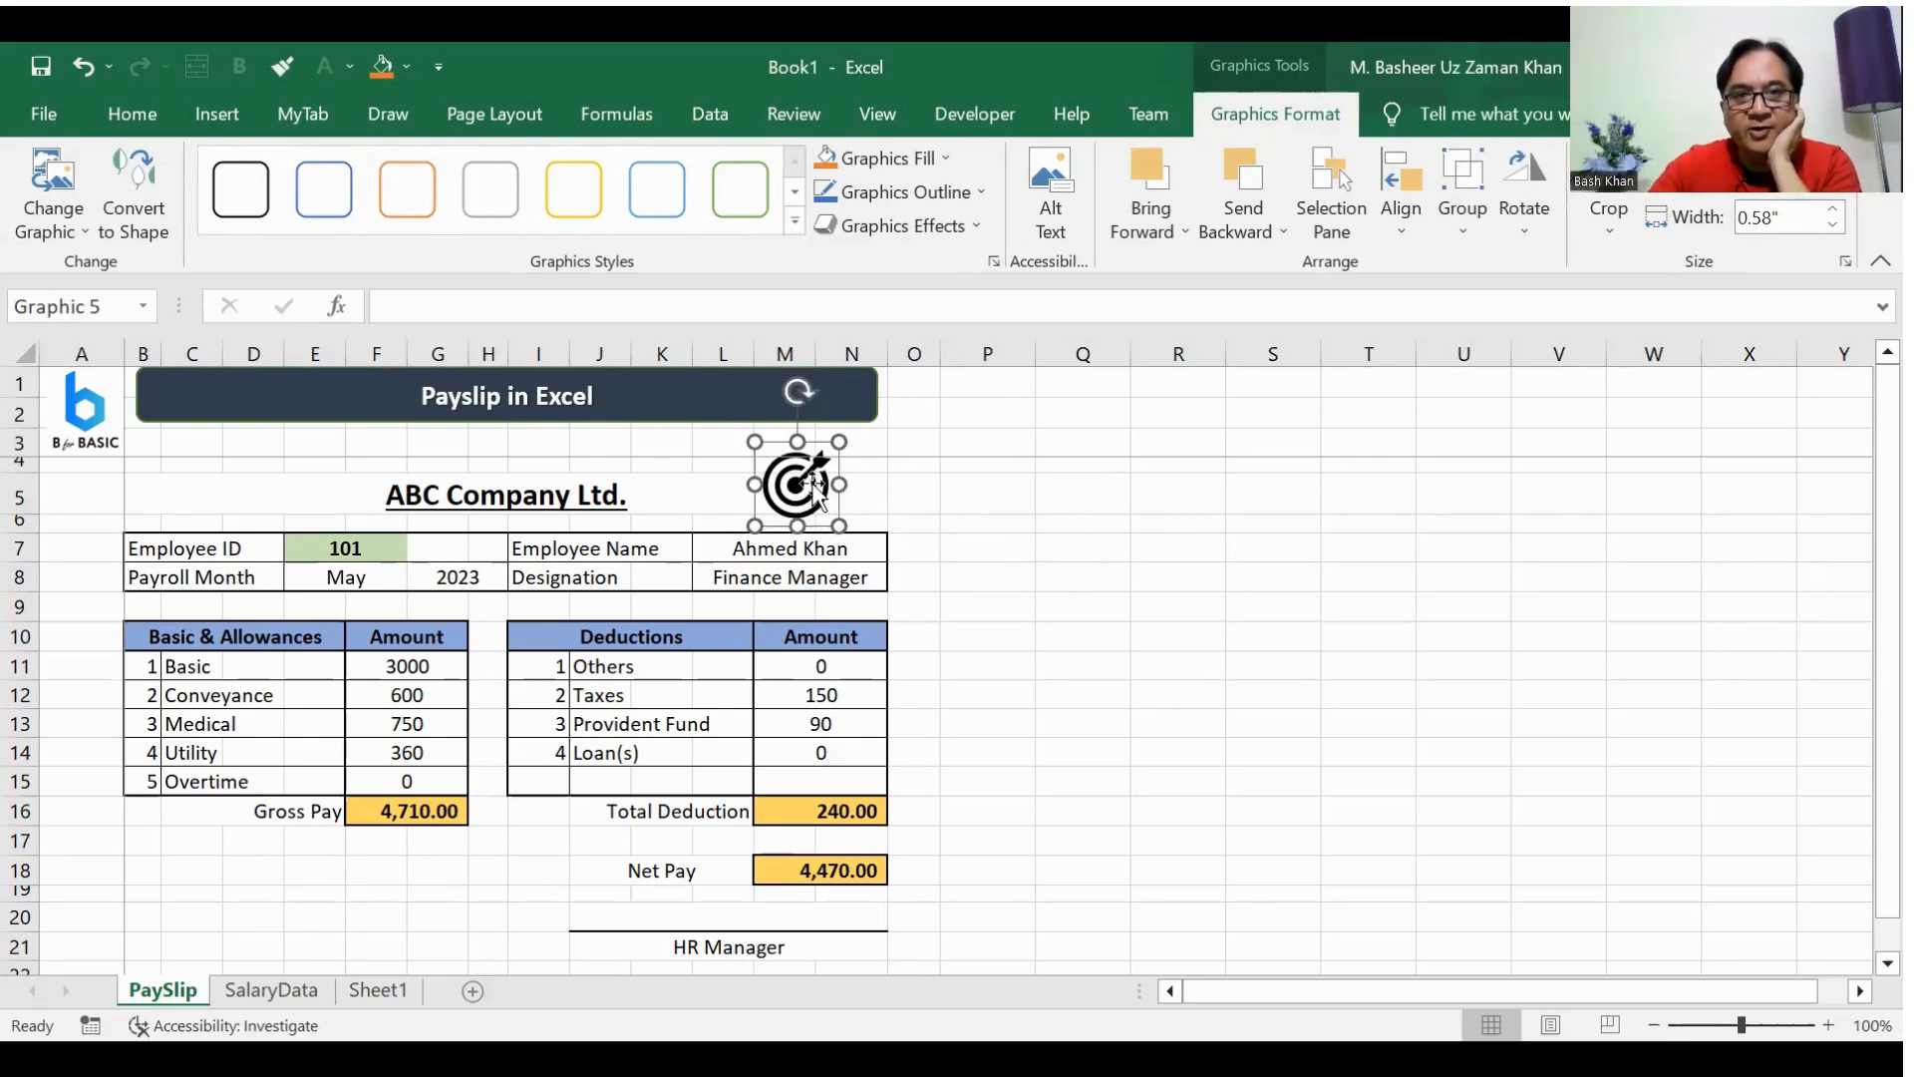
# Step: Apply the orange outline graphic style to the target icon
pyautogui.click(579, 205)
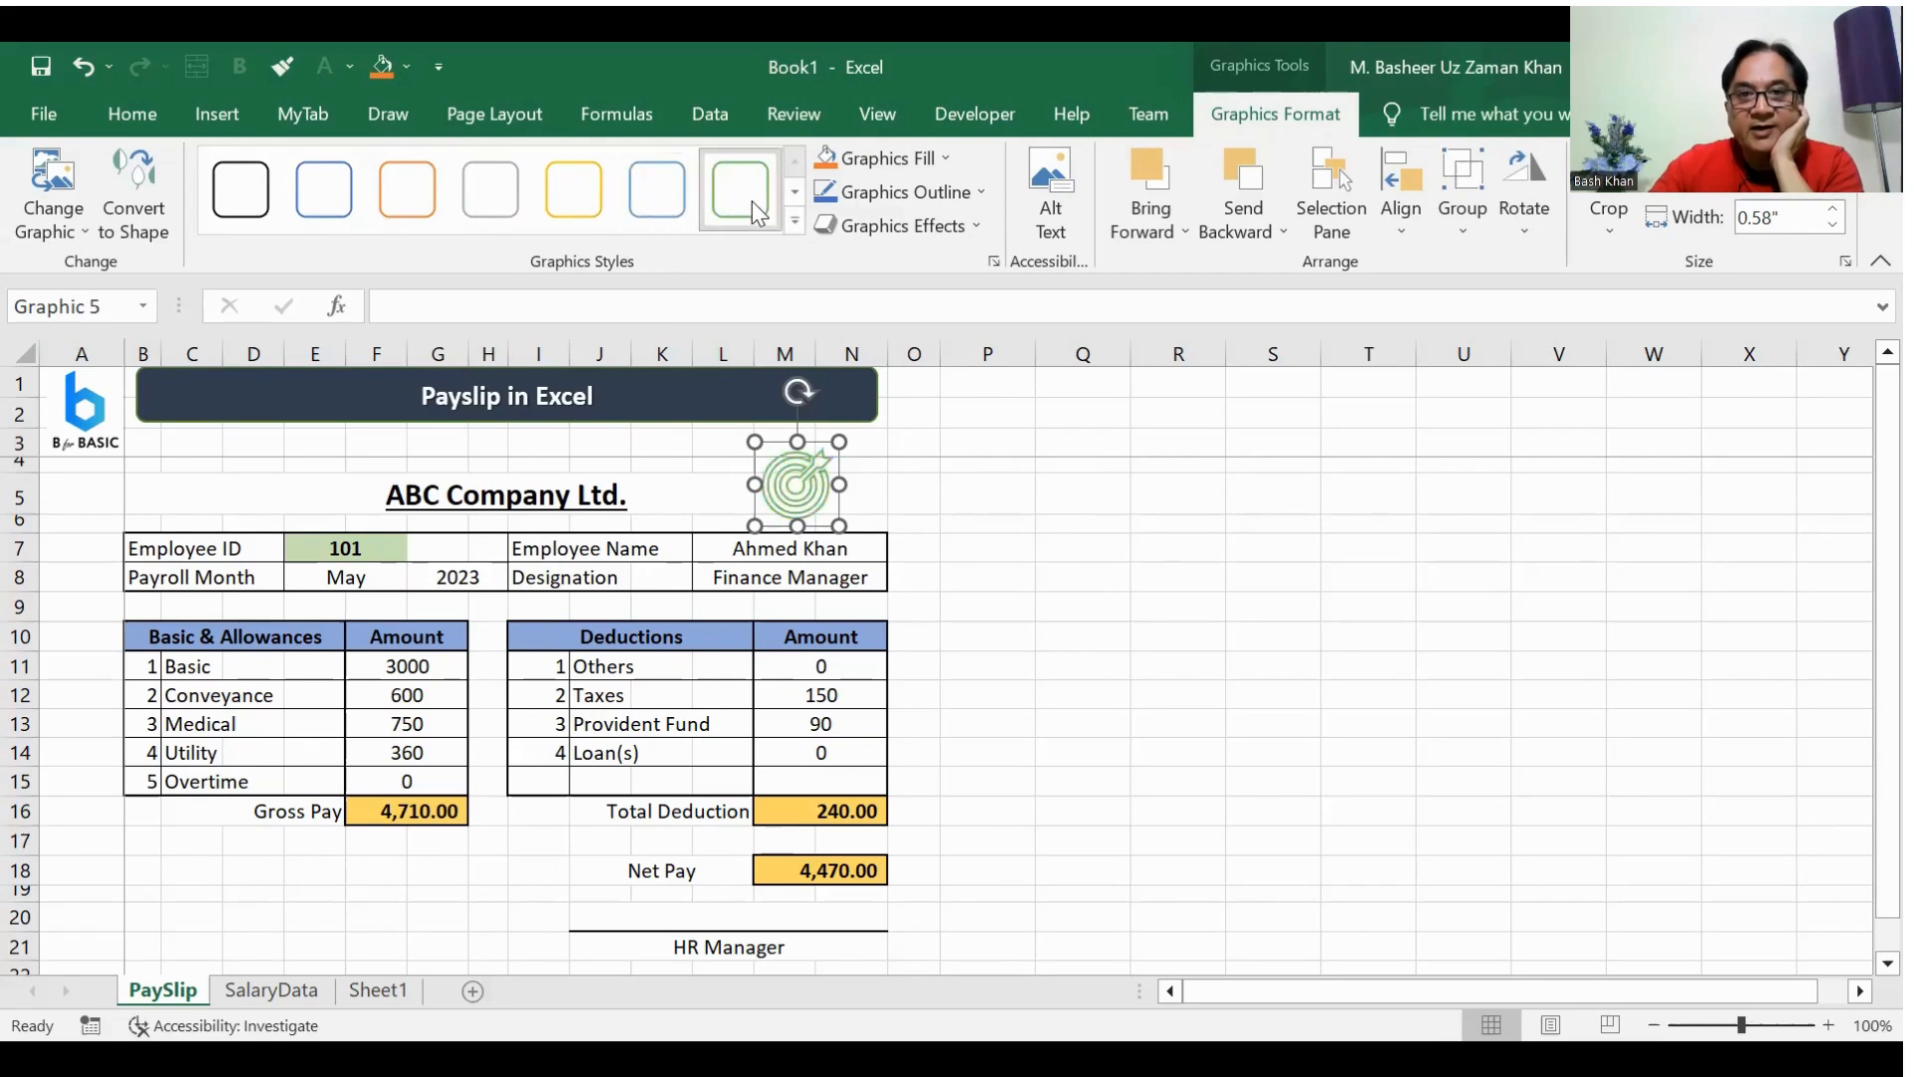
pyautogui.click(402, 195)
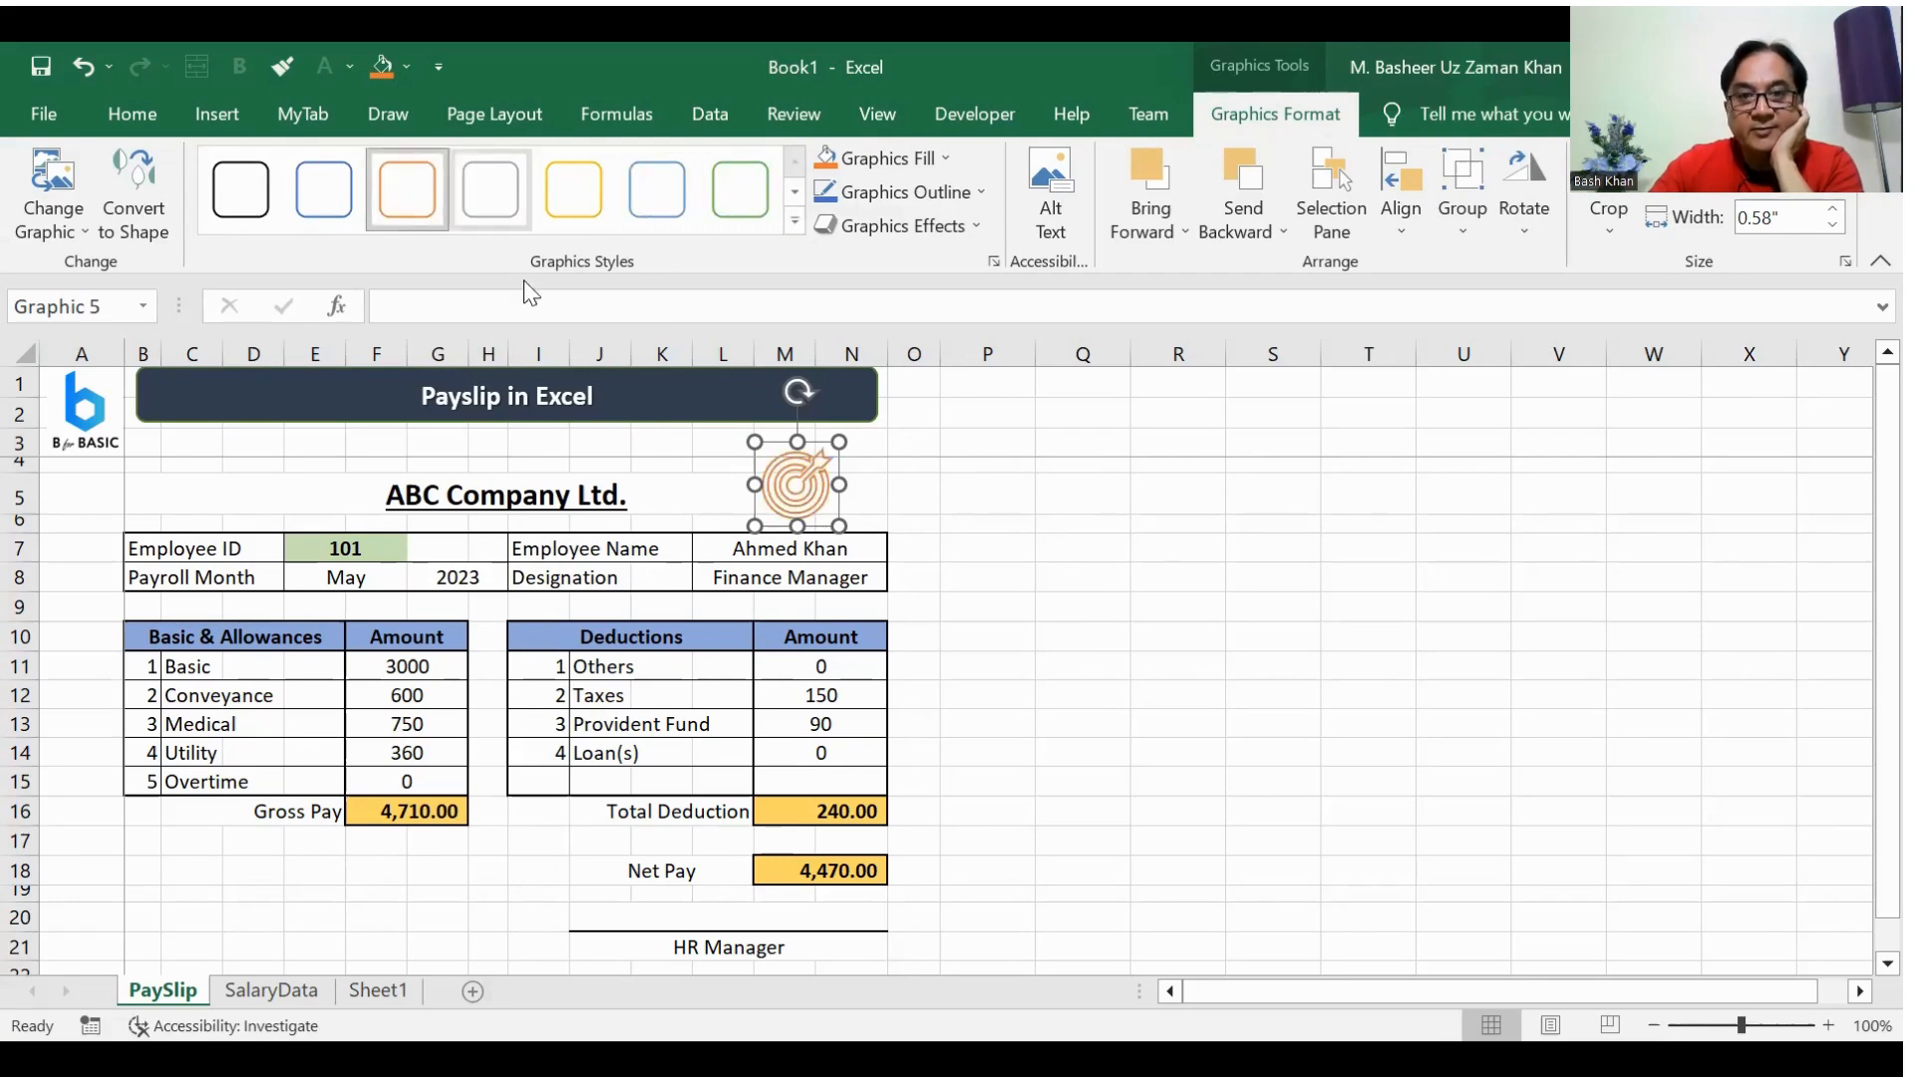
pyautogui.click(1057, 648)
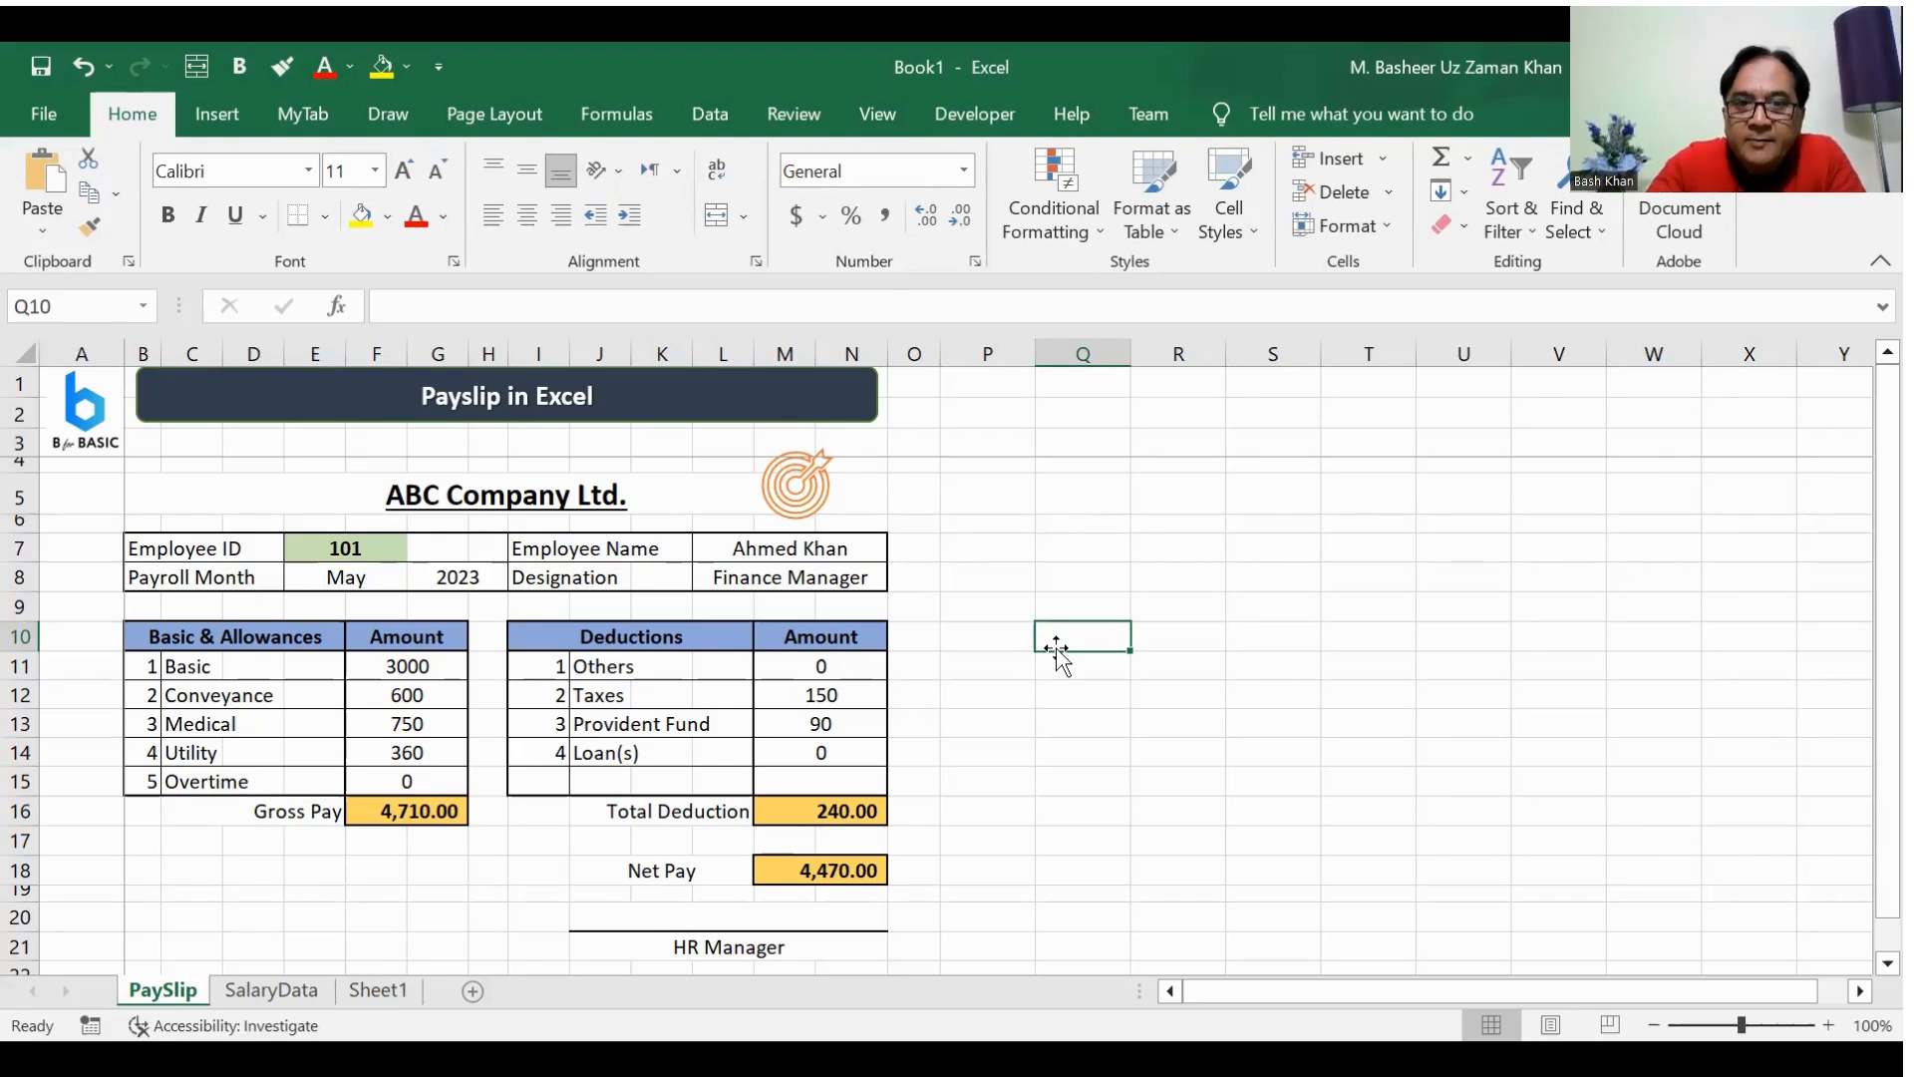
# Step: Change the Employee ID in E7 of PaySlip to the one from SalaryData row 11
pyautogui.click(321, 552)
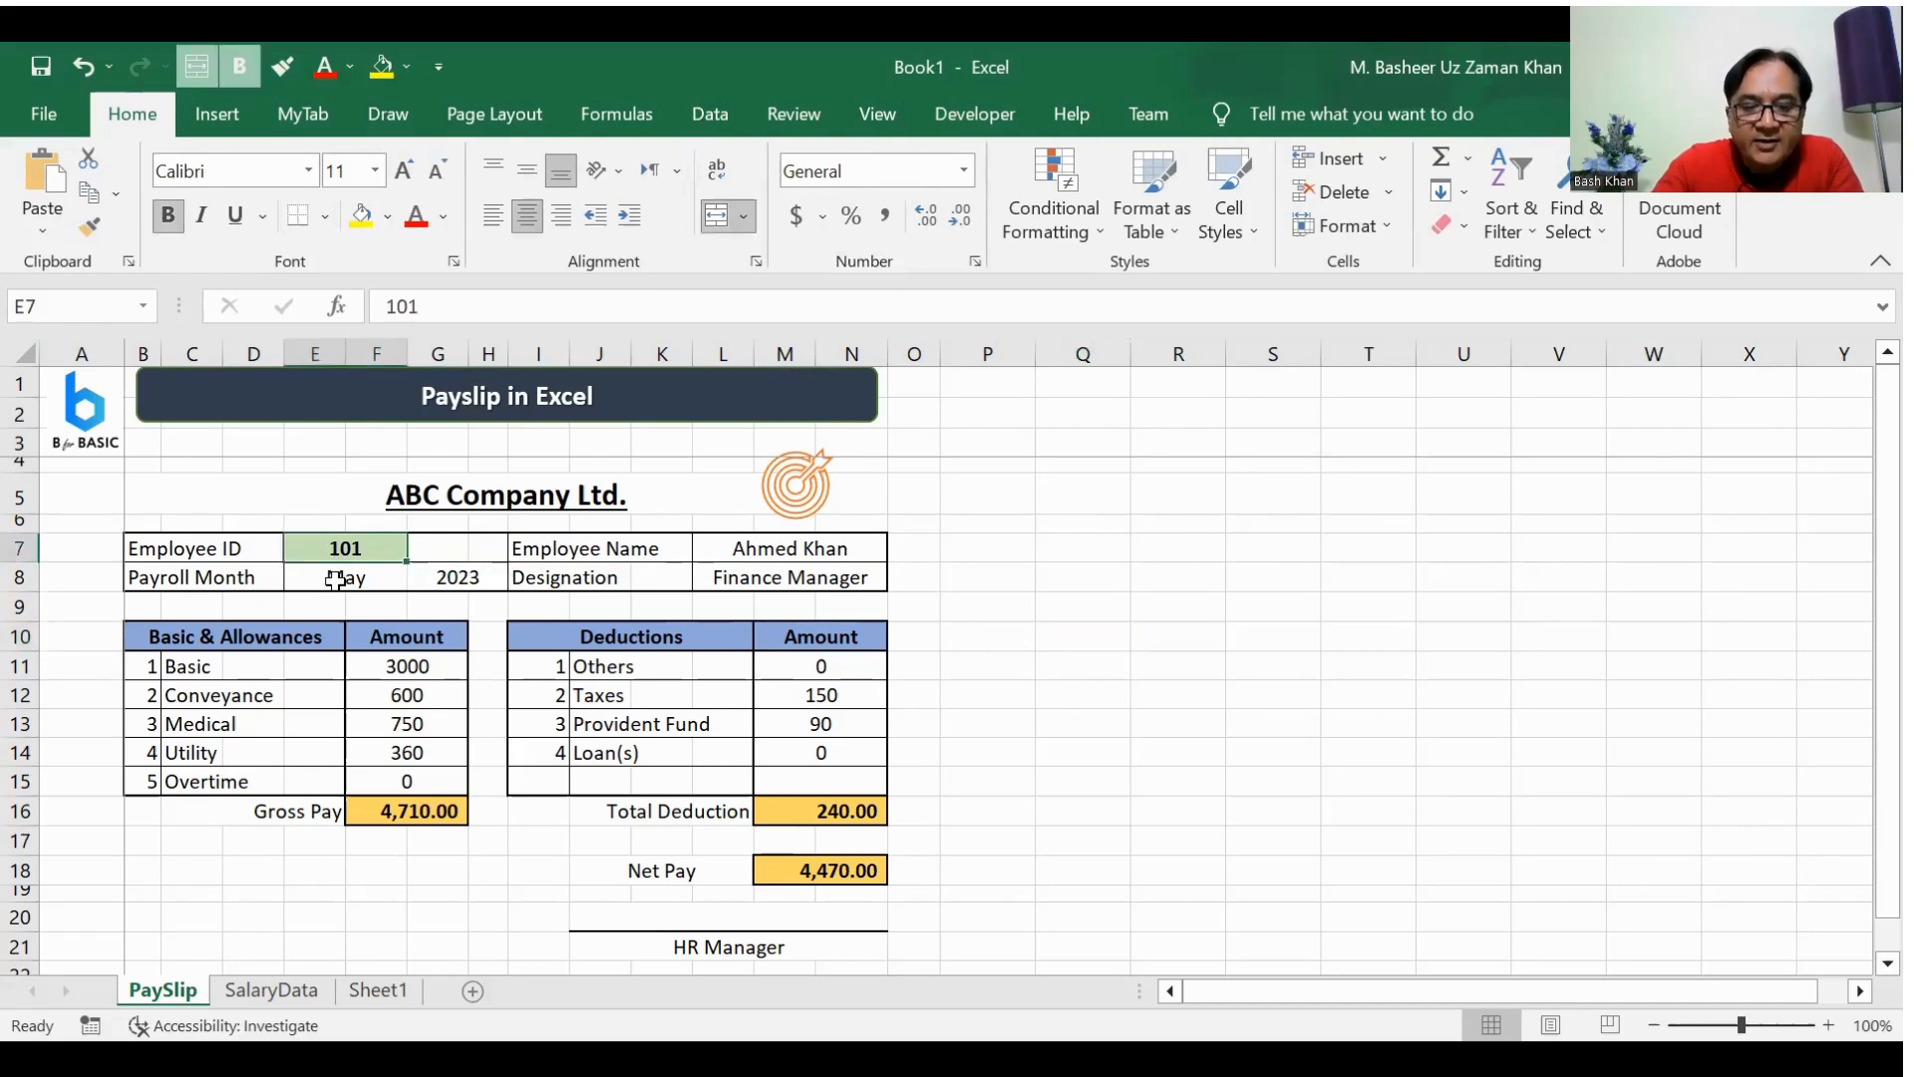
pyautogui.write('106')
pyautogui.click(335, 579)
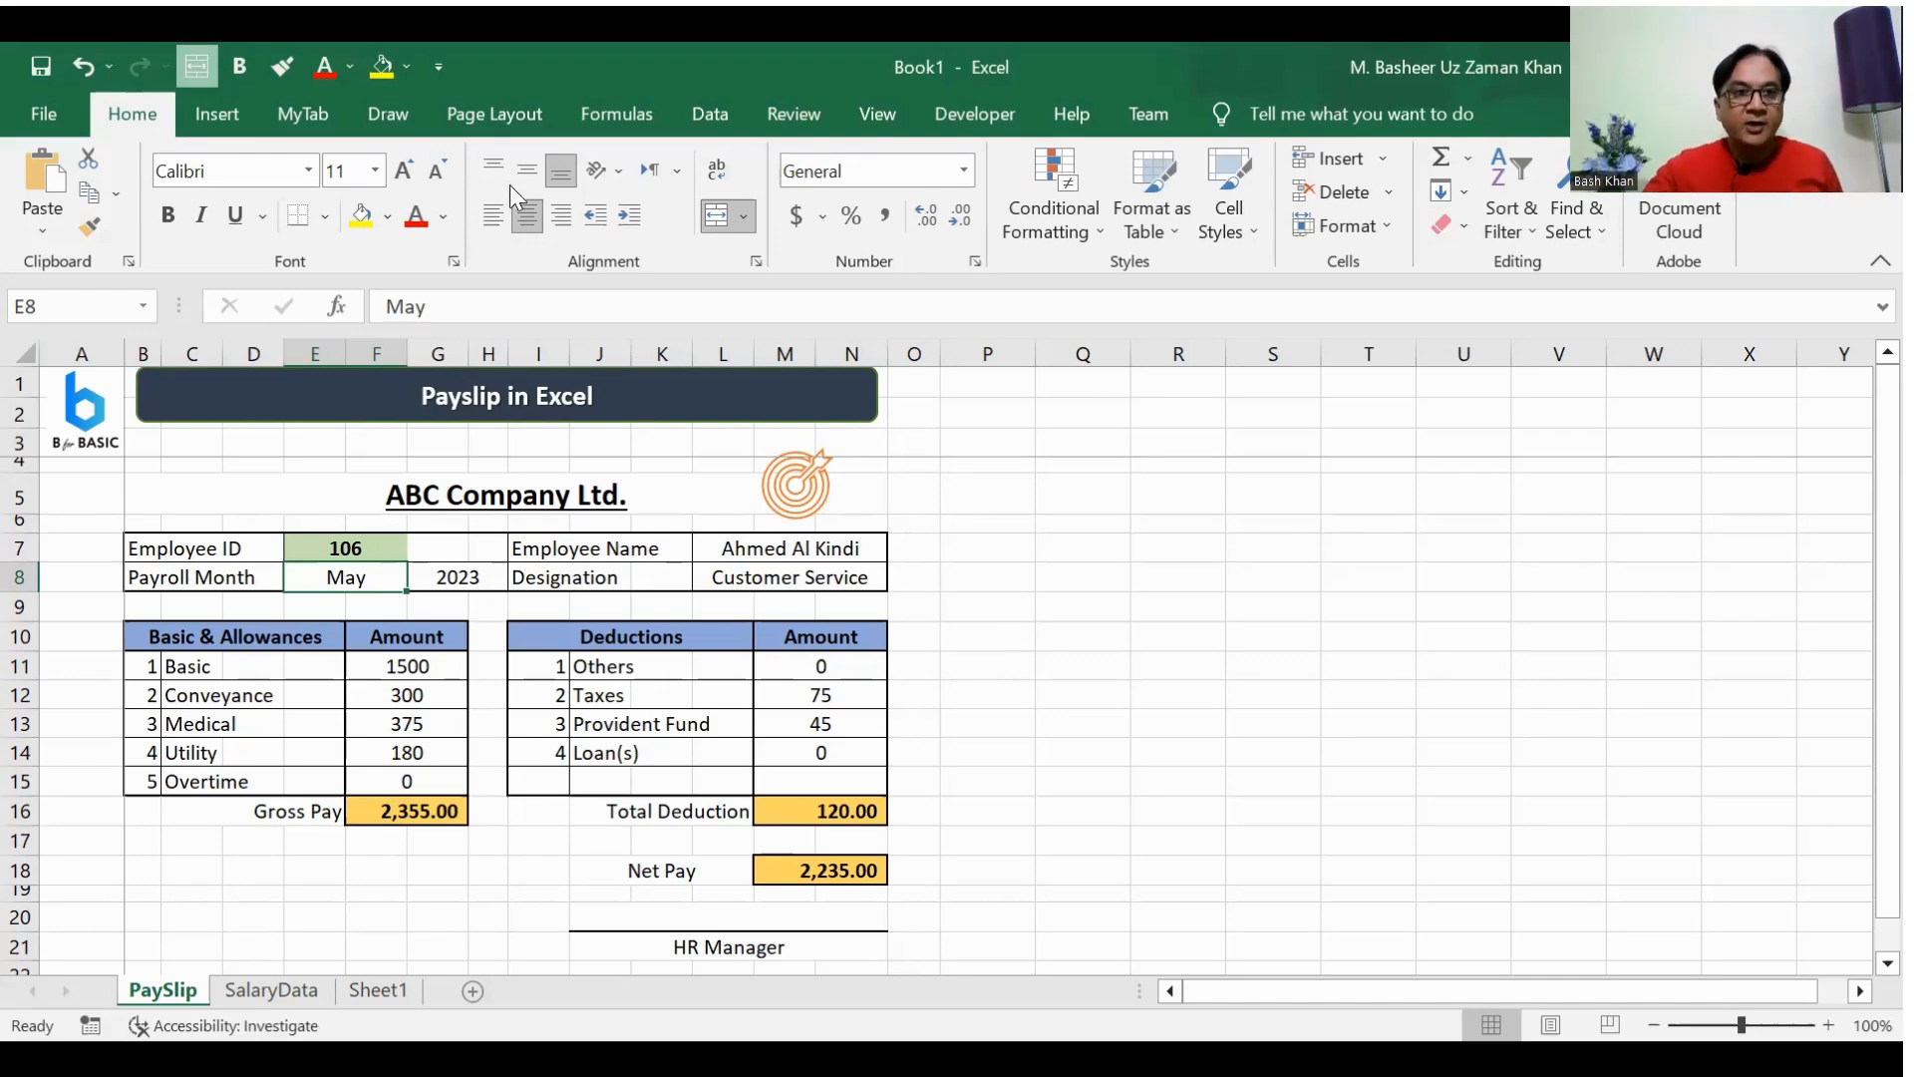
# Step: Check the print preview of the PaySlip sheet and return to the worksheet
pyautogui.click(57, 119)
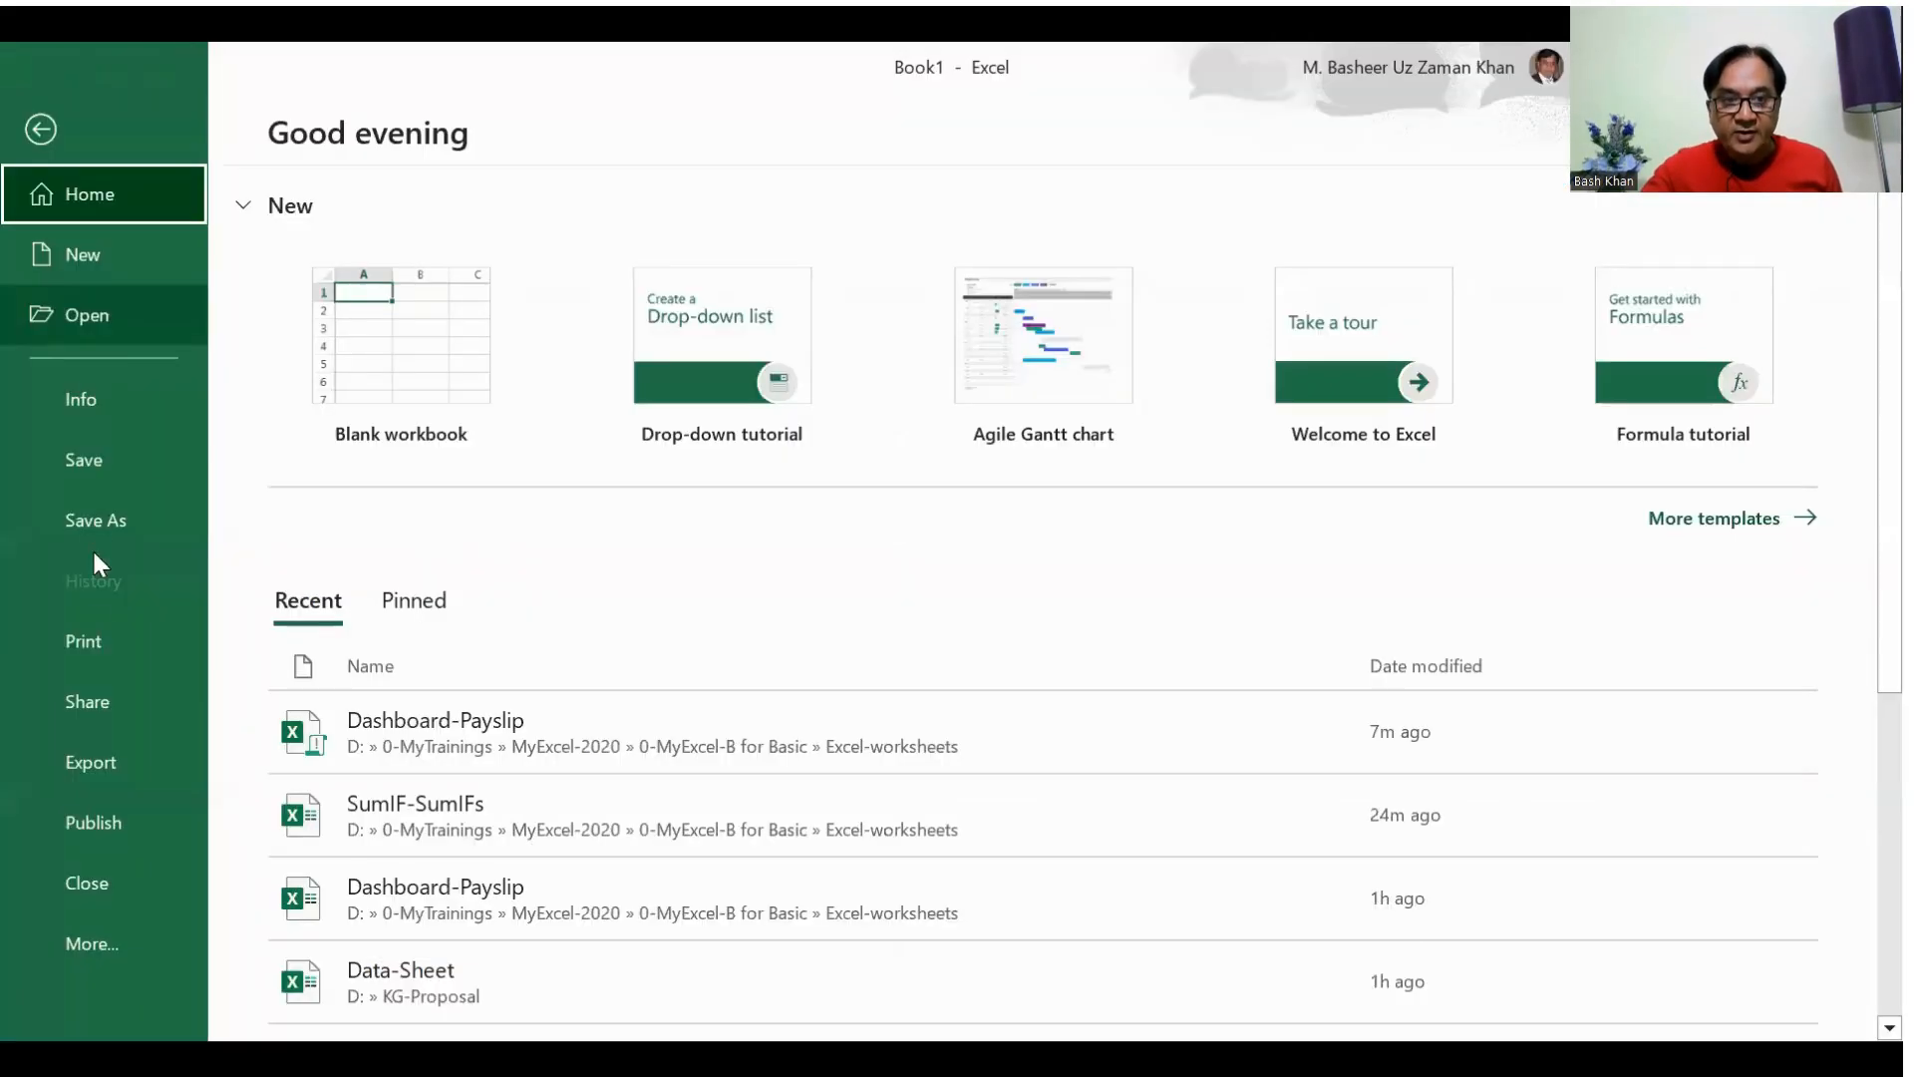
pyautogui.click(96, 646)
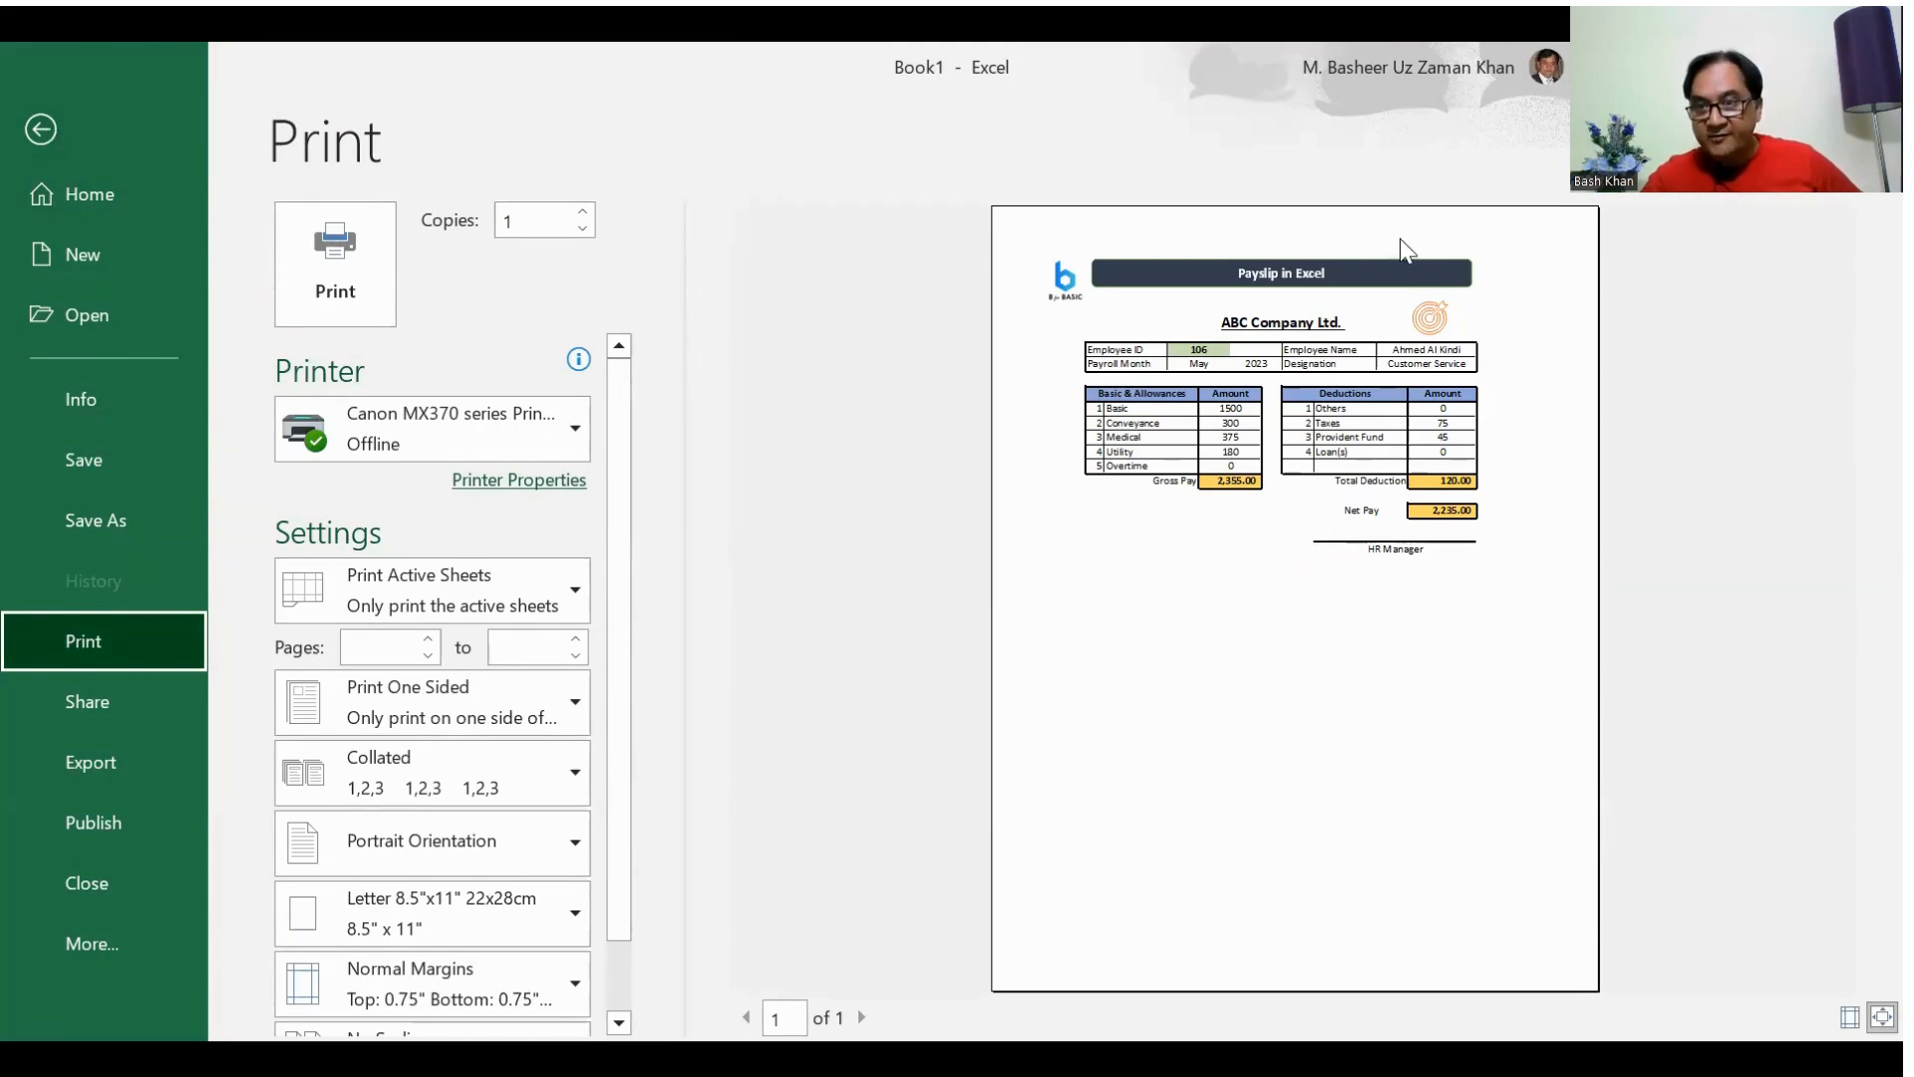
pyautogui.click(33, 132)
pyautogui.click(1053, 570)
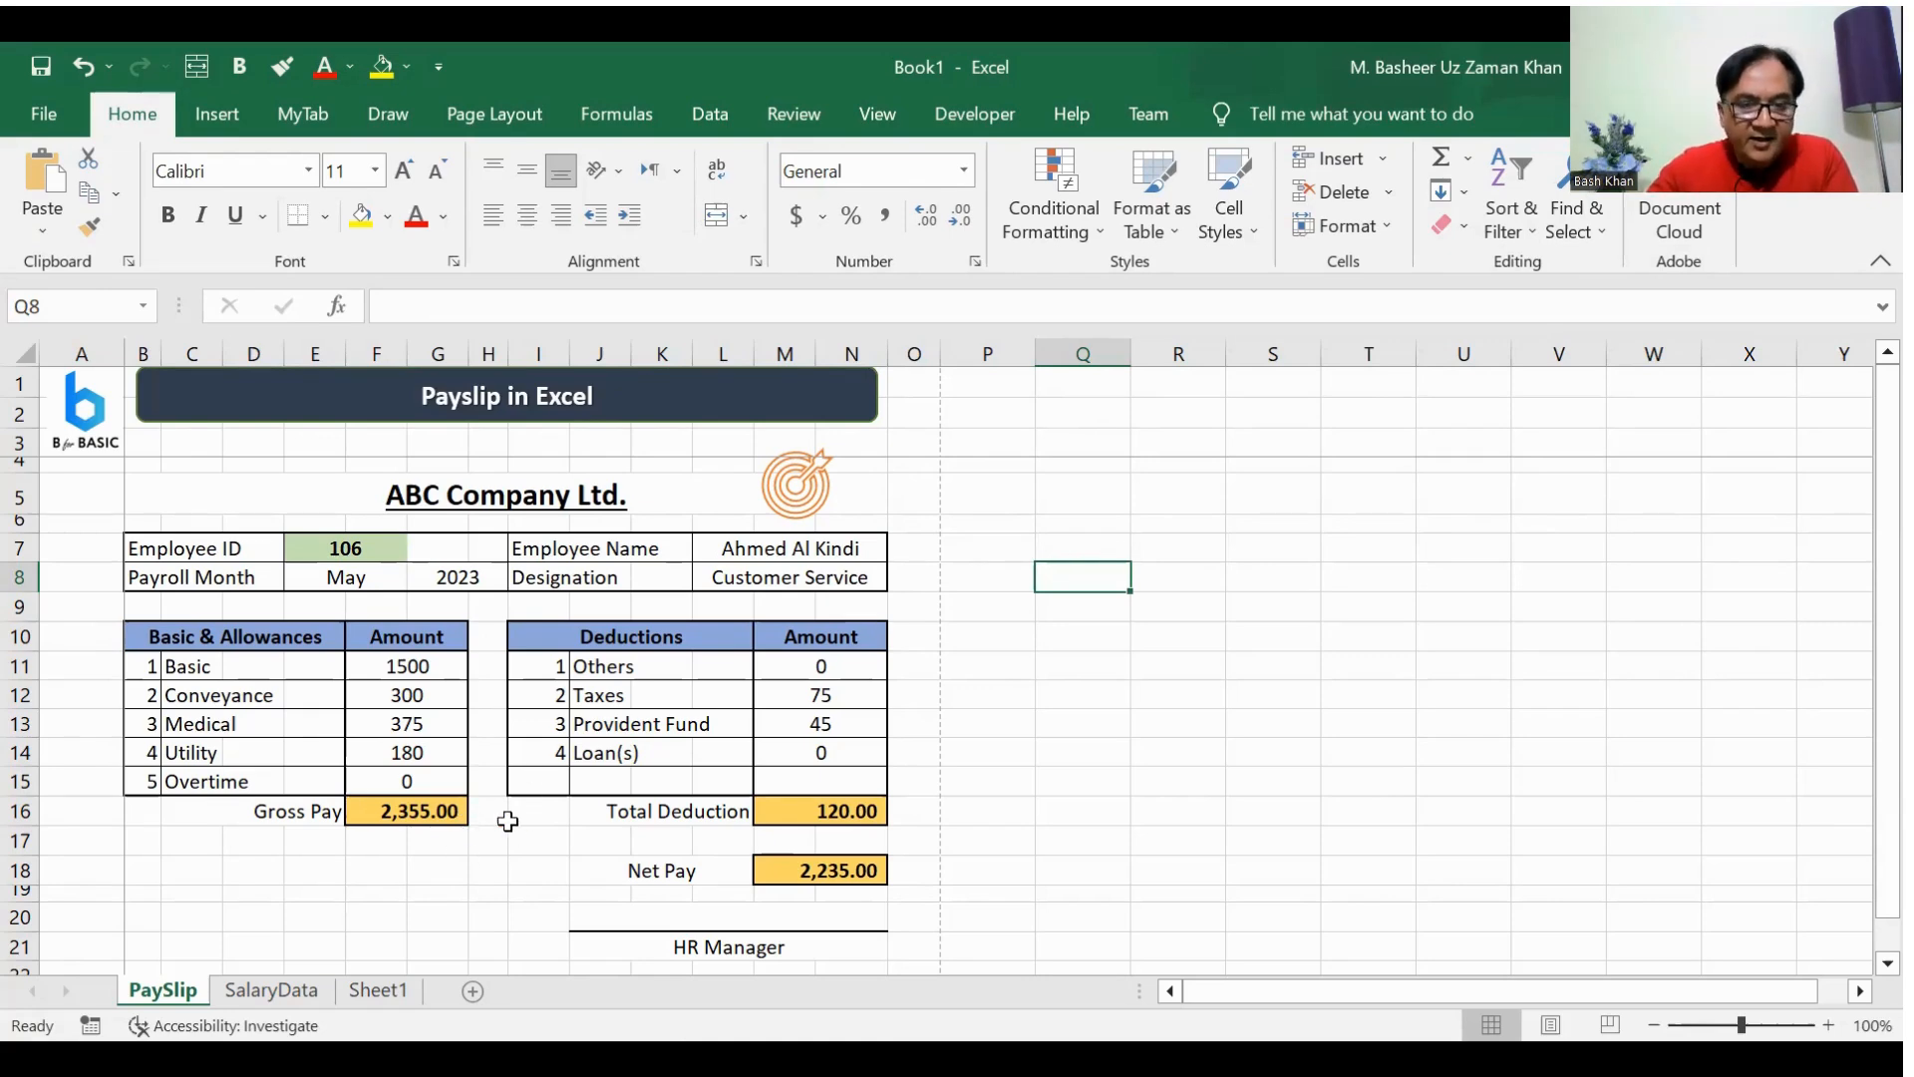
# Step: Review the range of employee IDs in A5:A14 on the SalaryData sheet
pyautogui.click(264, 990)
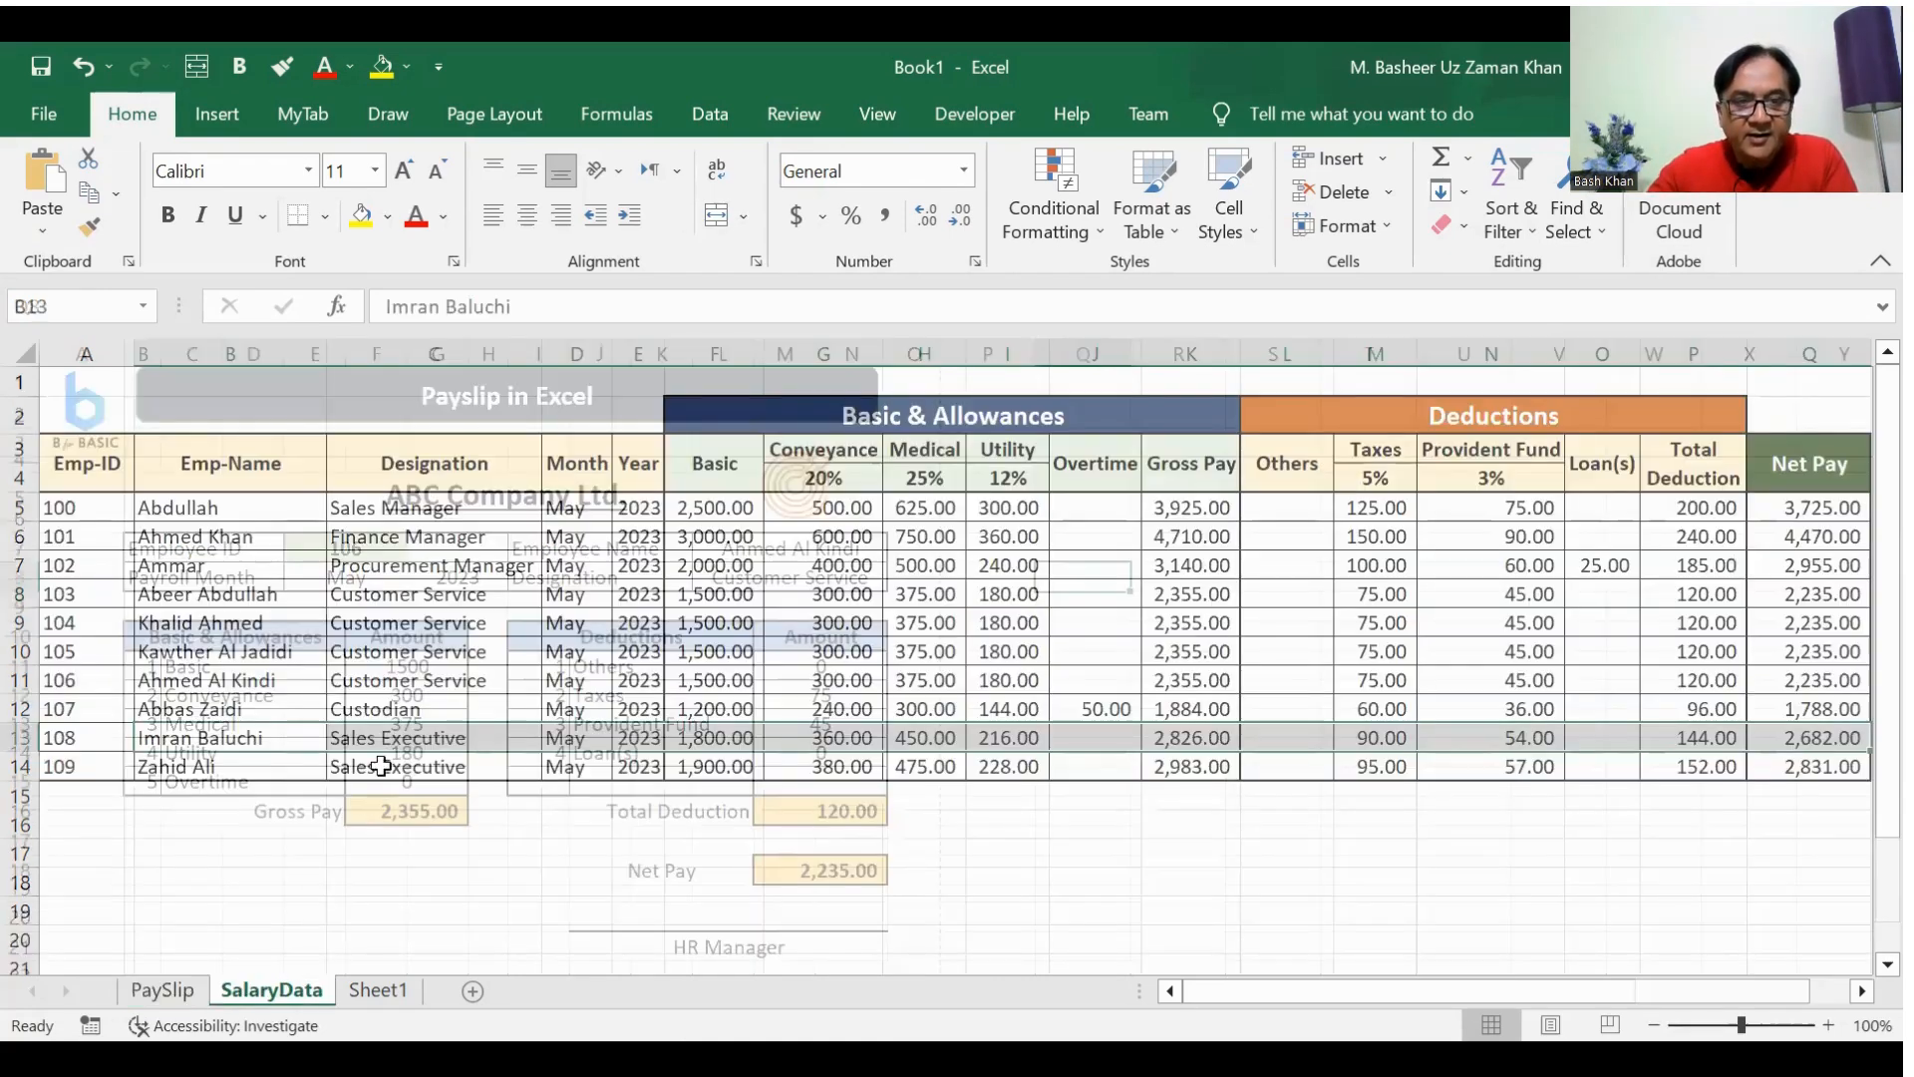
pyautogui.click(88, 510)
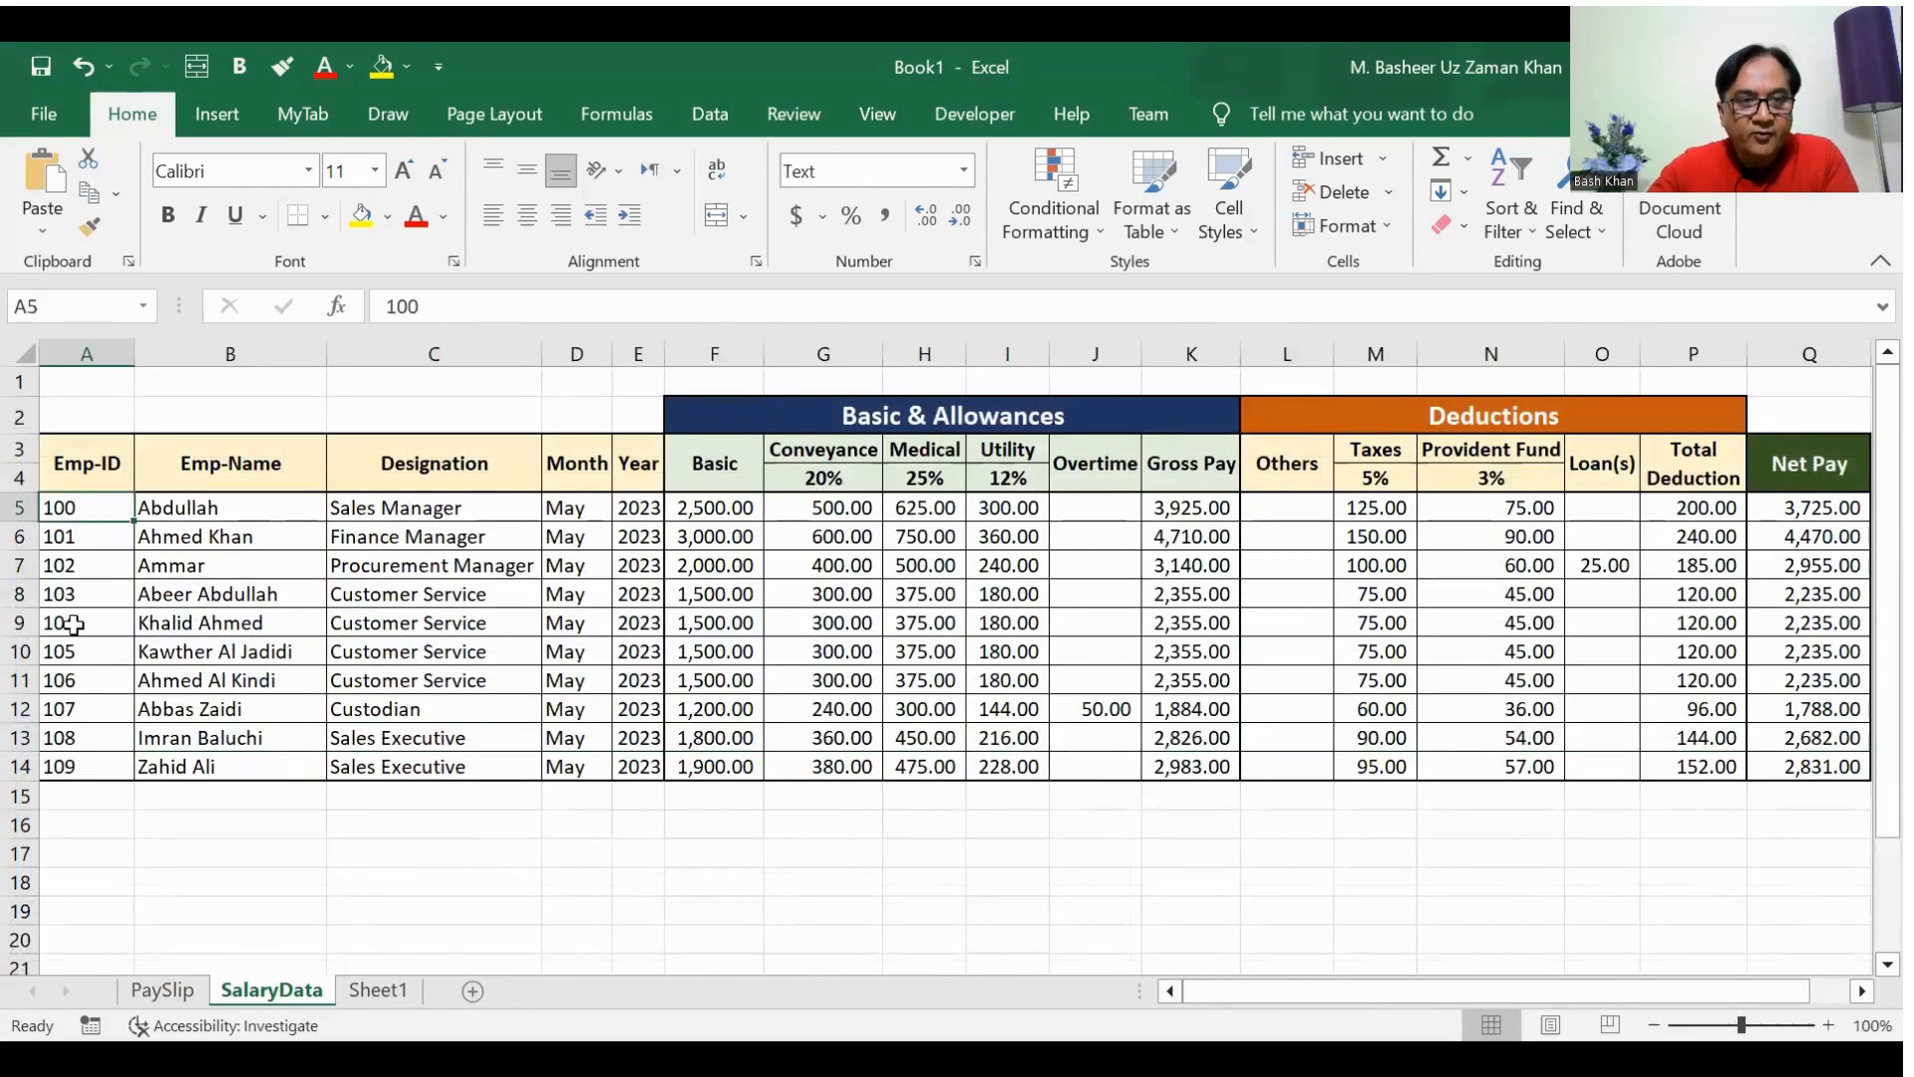
pyautogui.click(76, 765)
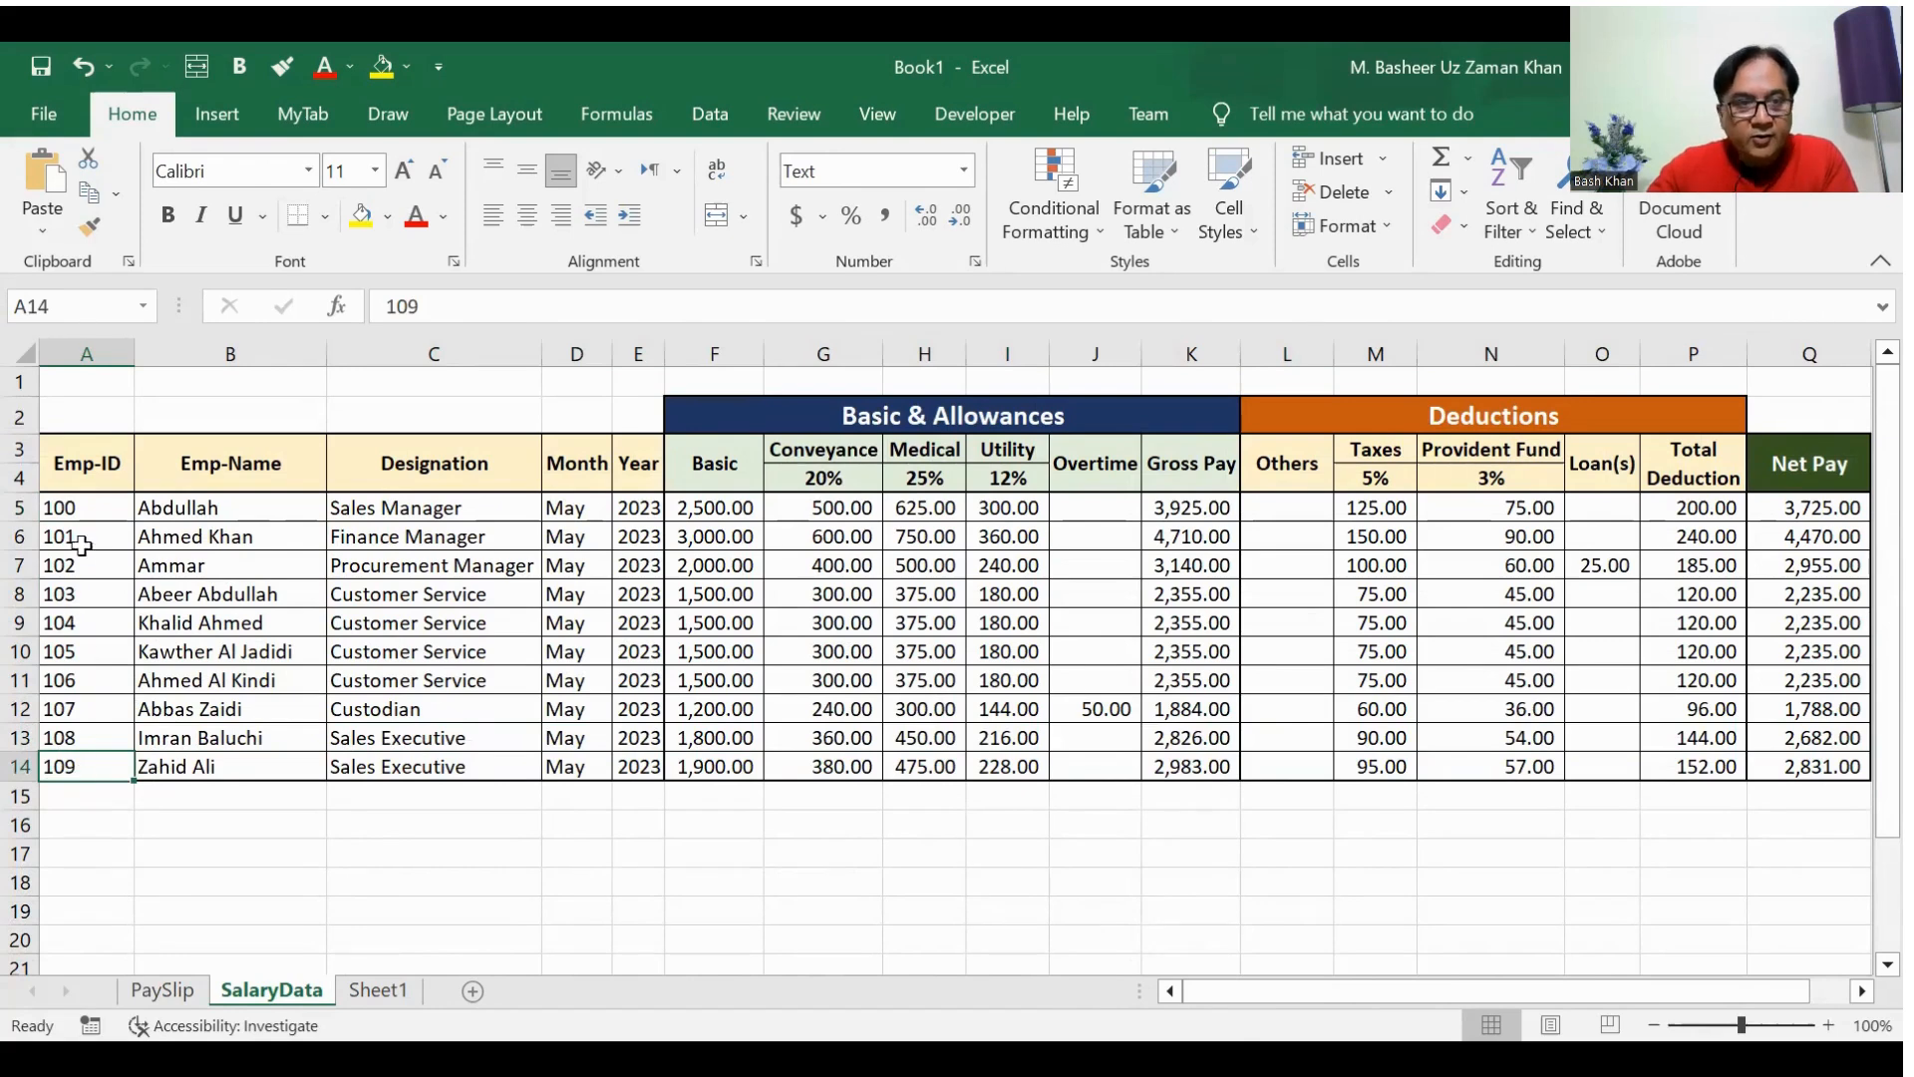
pyautogui.moveTo(78, 509); pyautogui.dragTo(82, 766)
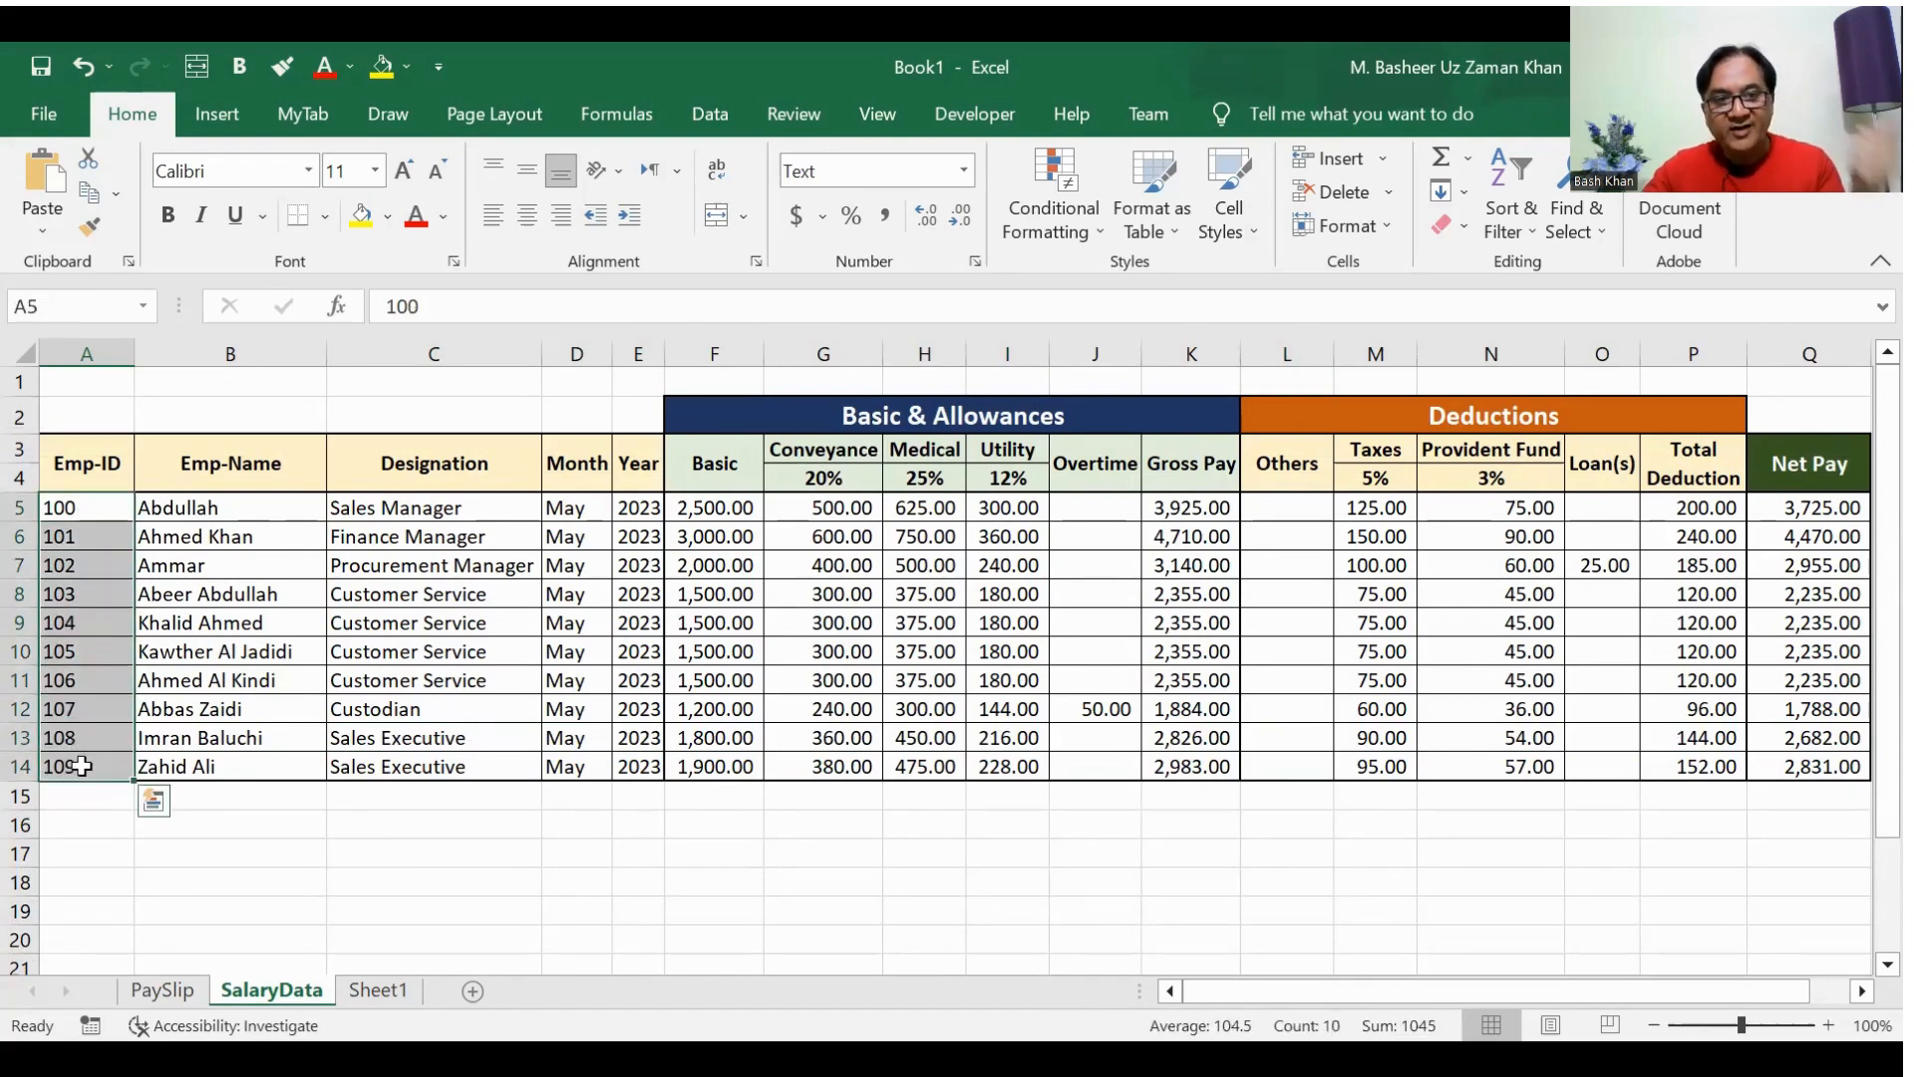
# Step: Draw a rounded rectangle about 1.42" wide in the empty area beside the pay slip on the PaySlip sheet, across columns P to R
pyautogui.click(164, 990)
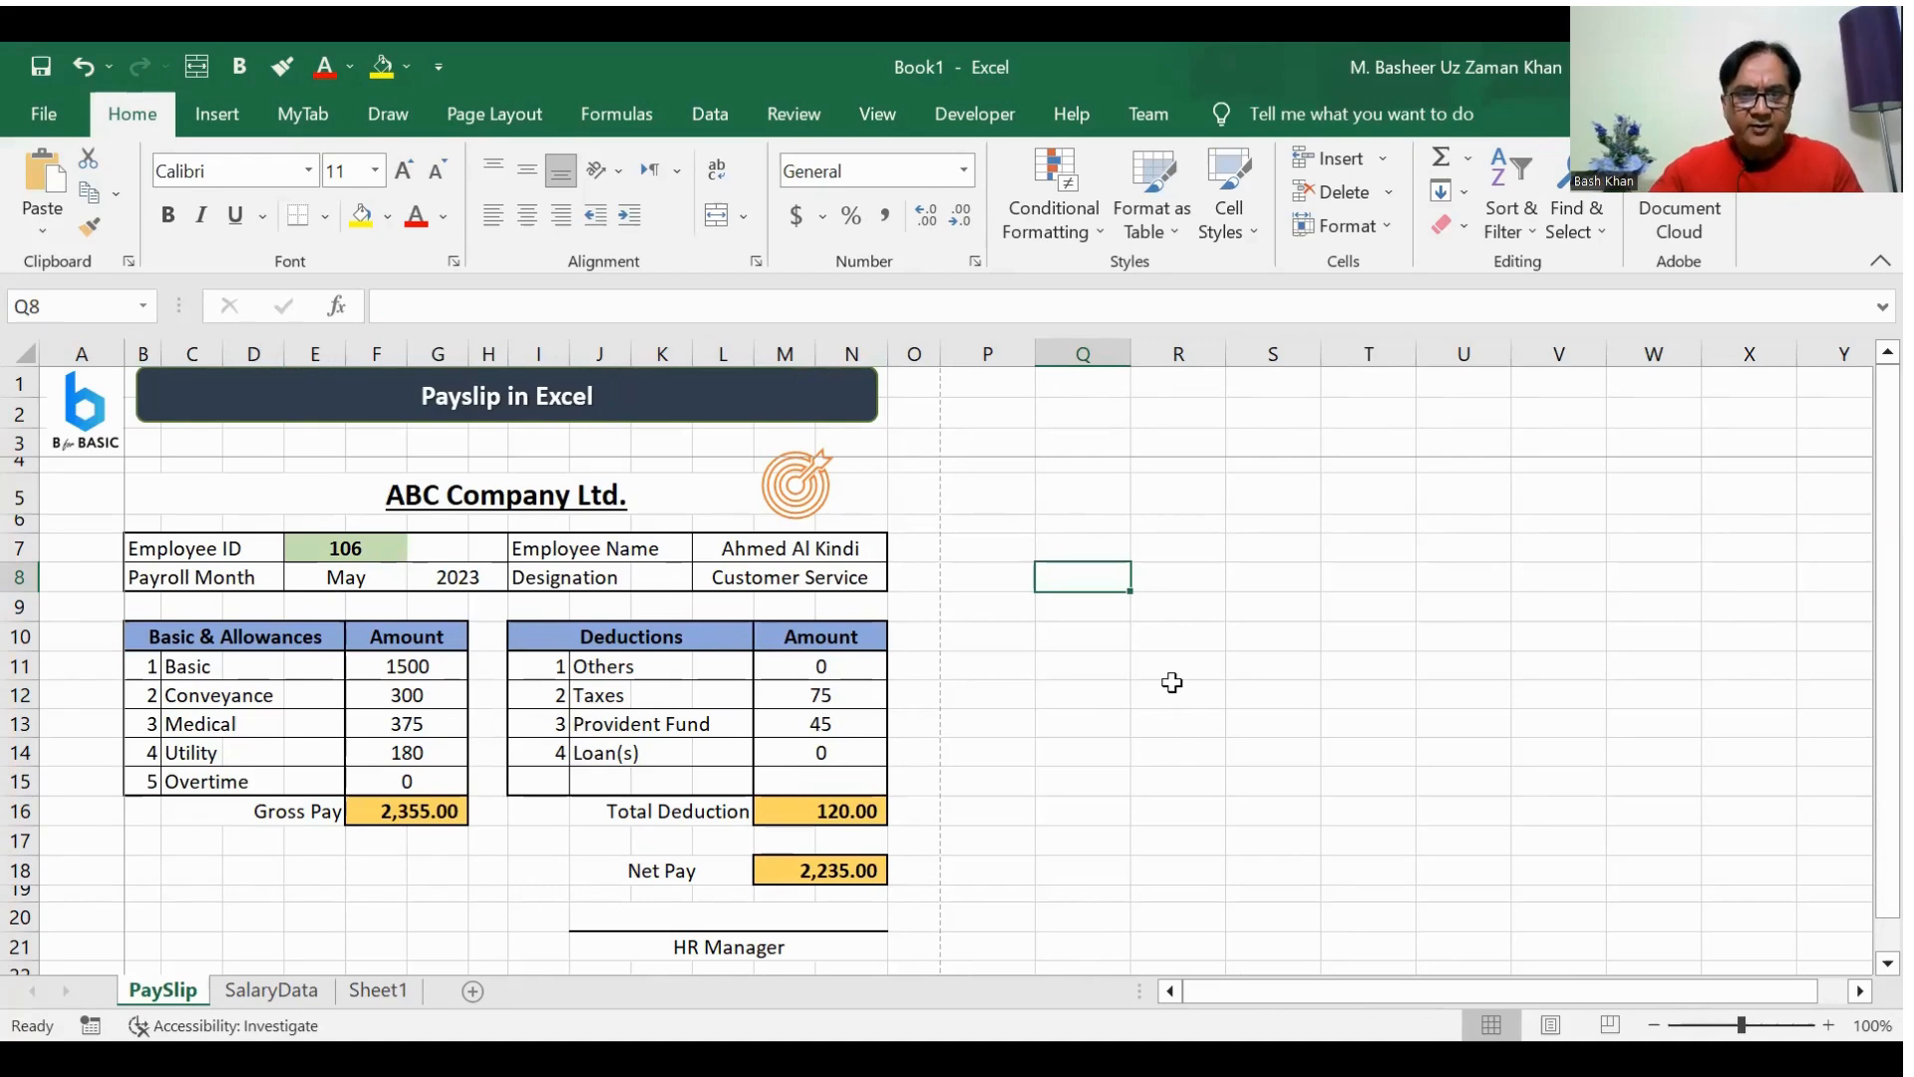
pyautogui.click(1096, 521)
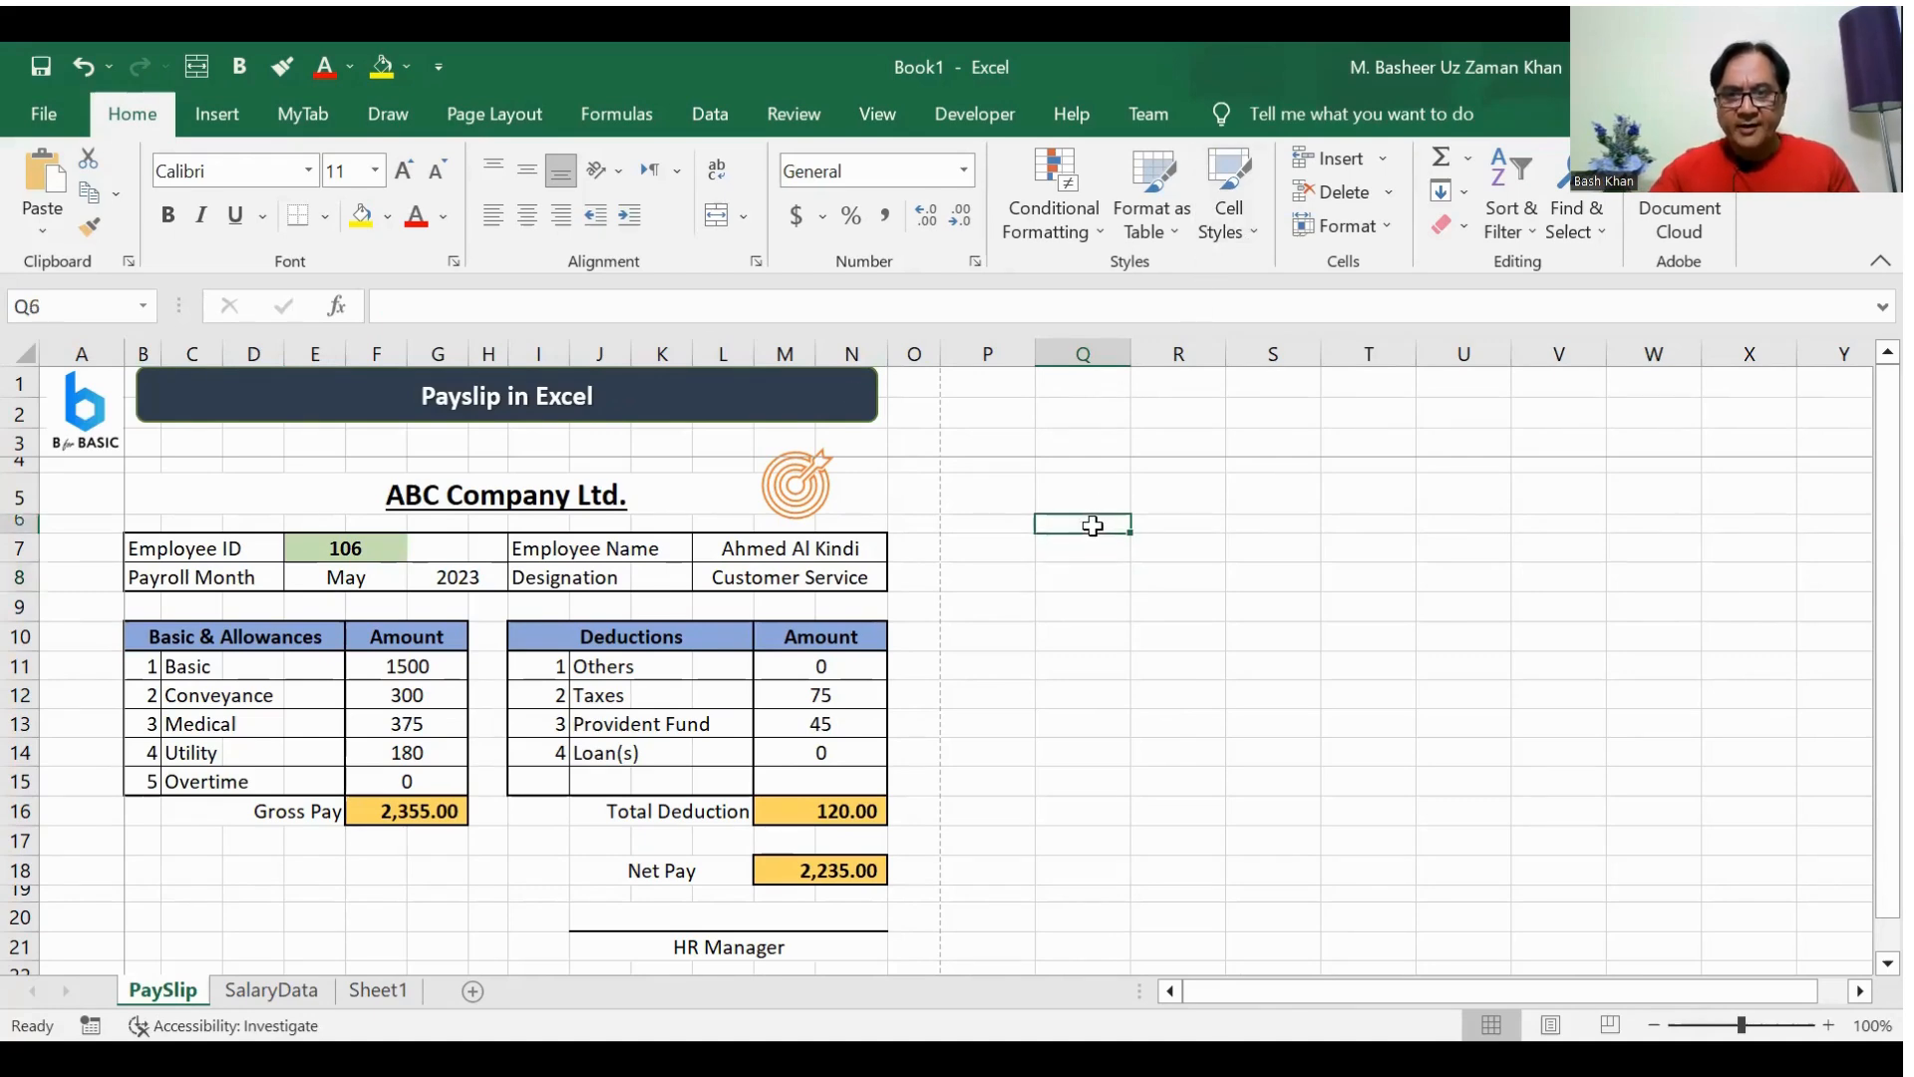
pyautogui.click(216, 114)
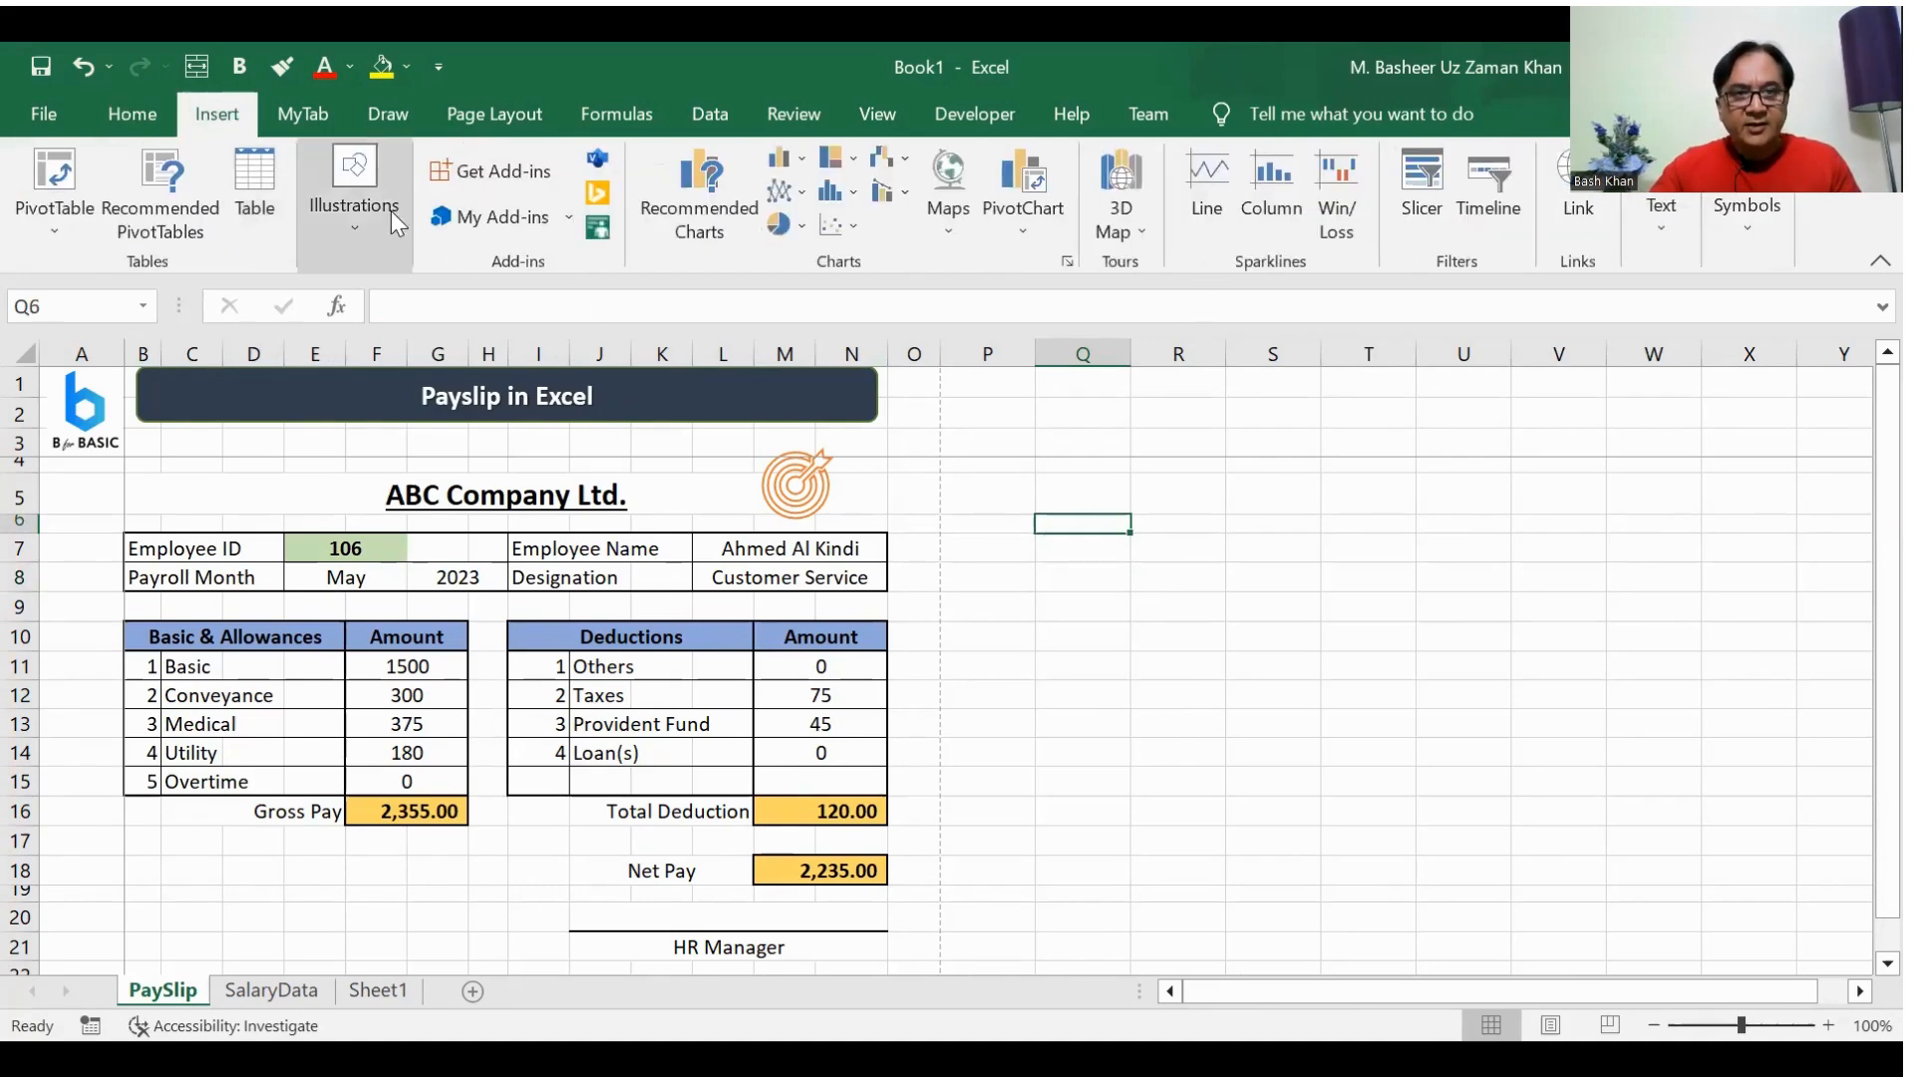
pyautogui.click(387, 200)
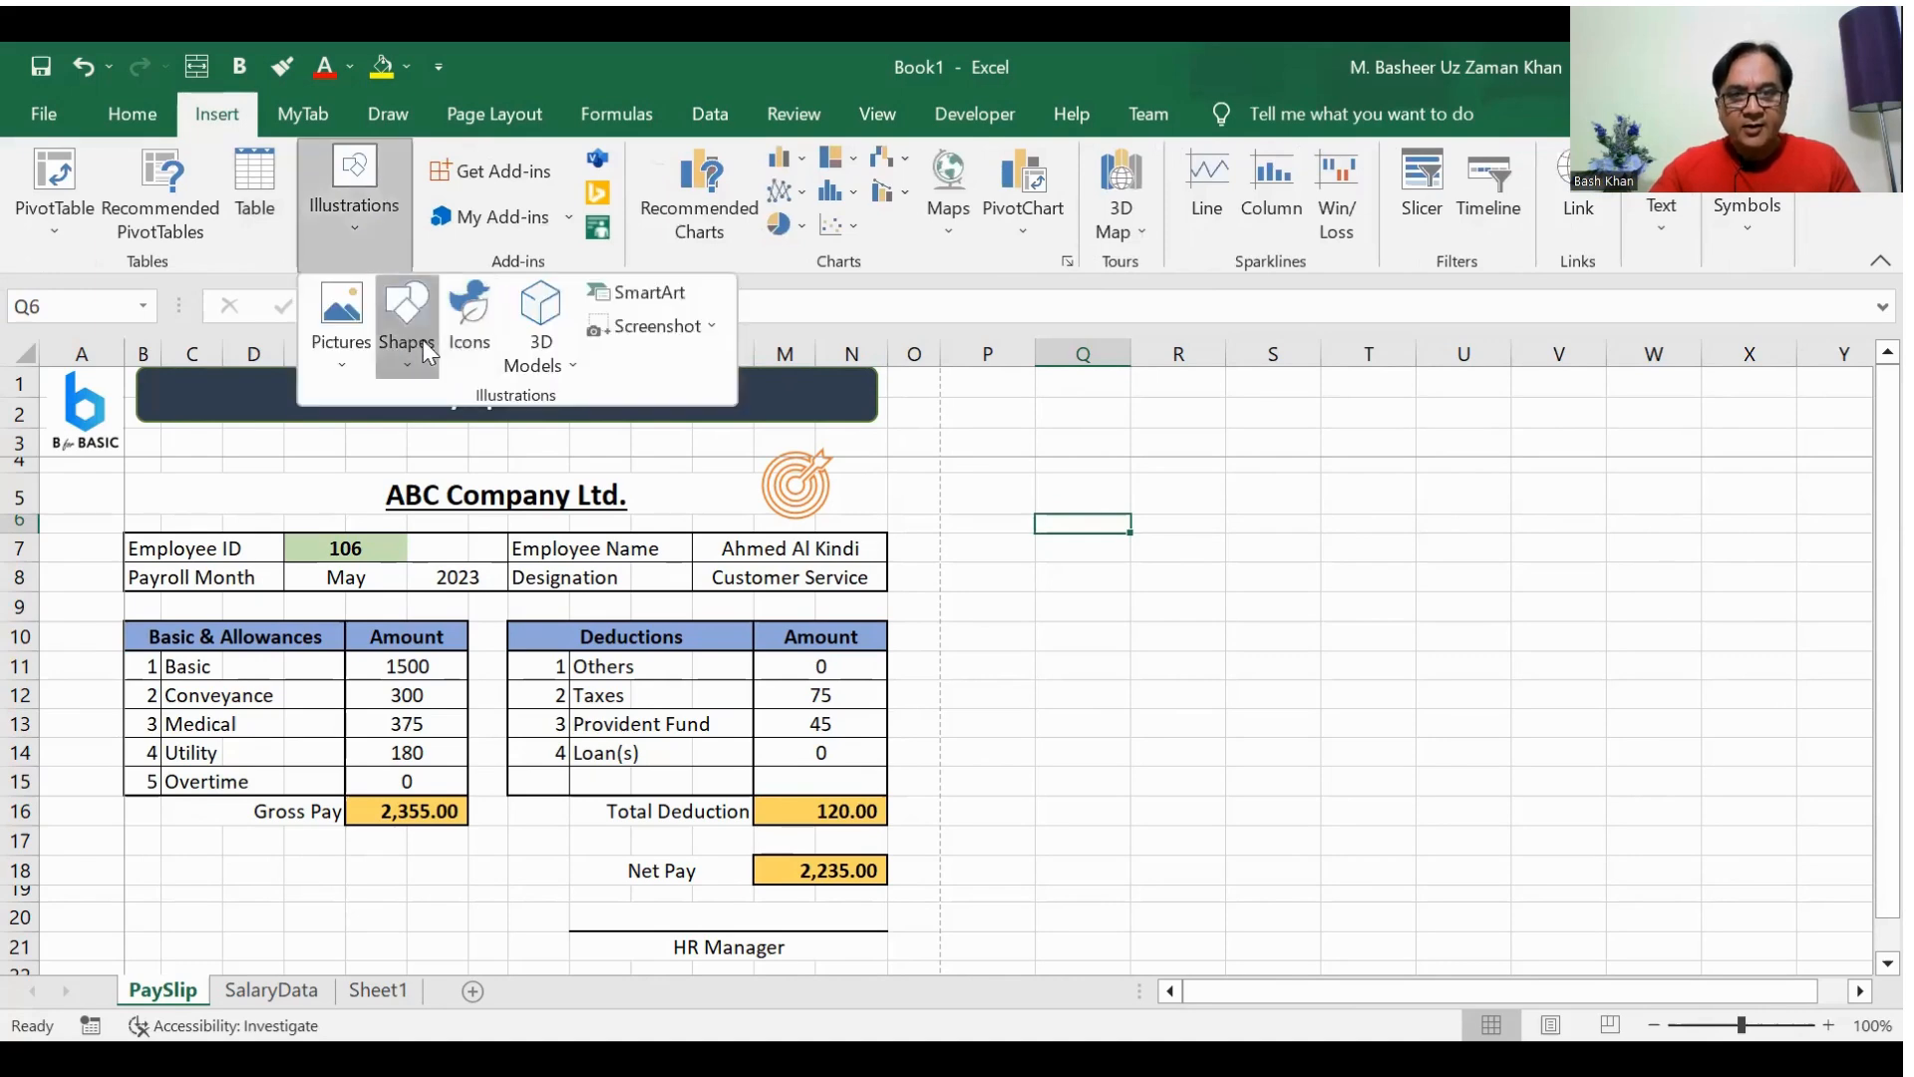
pyautogui.click(423, 339)
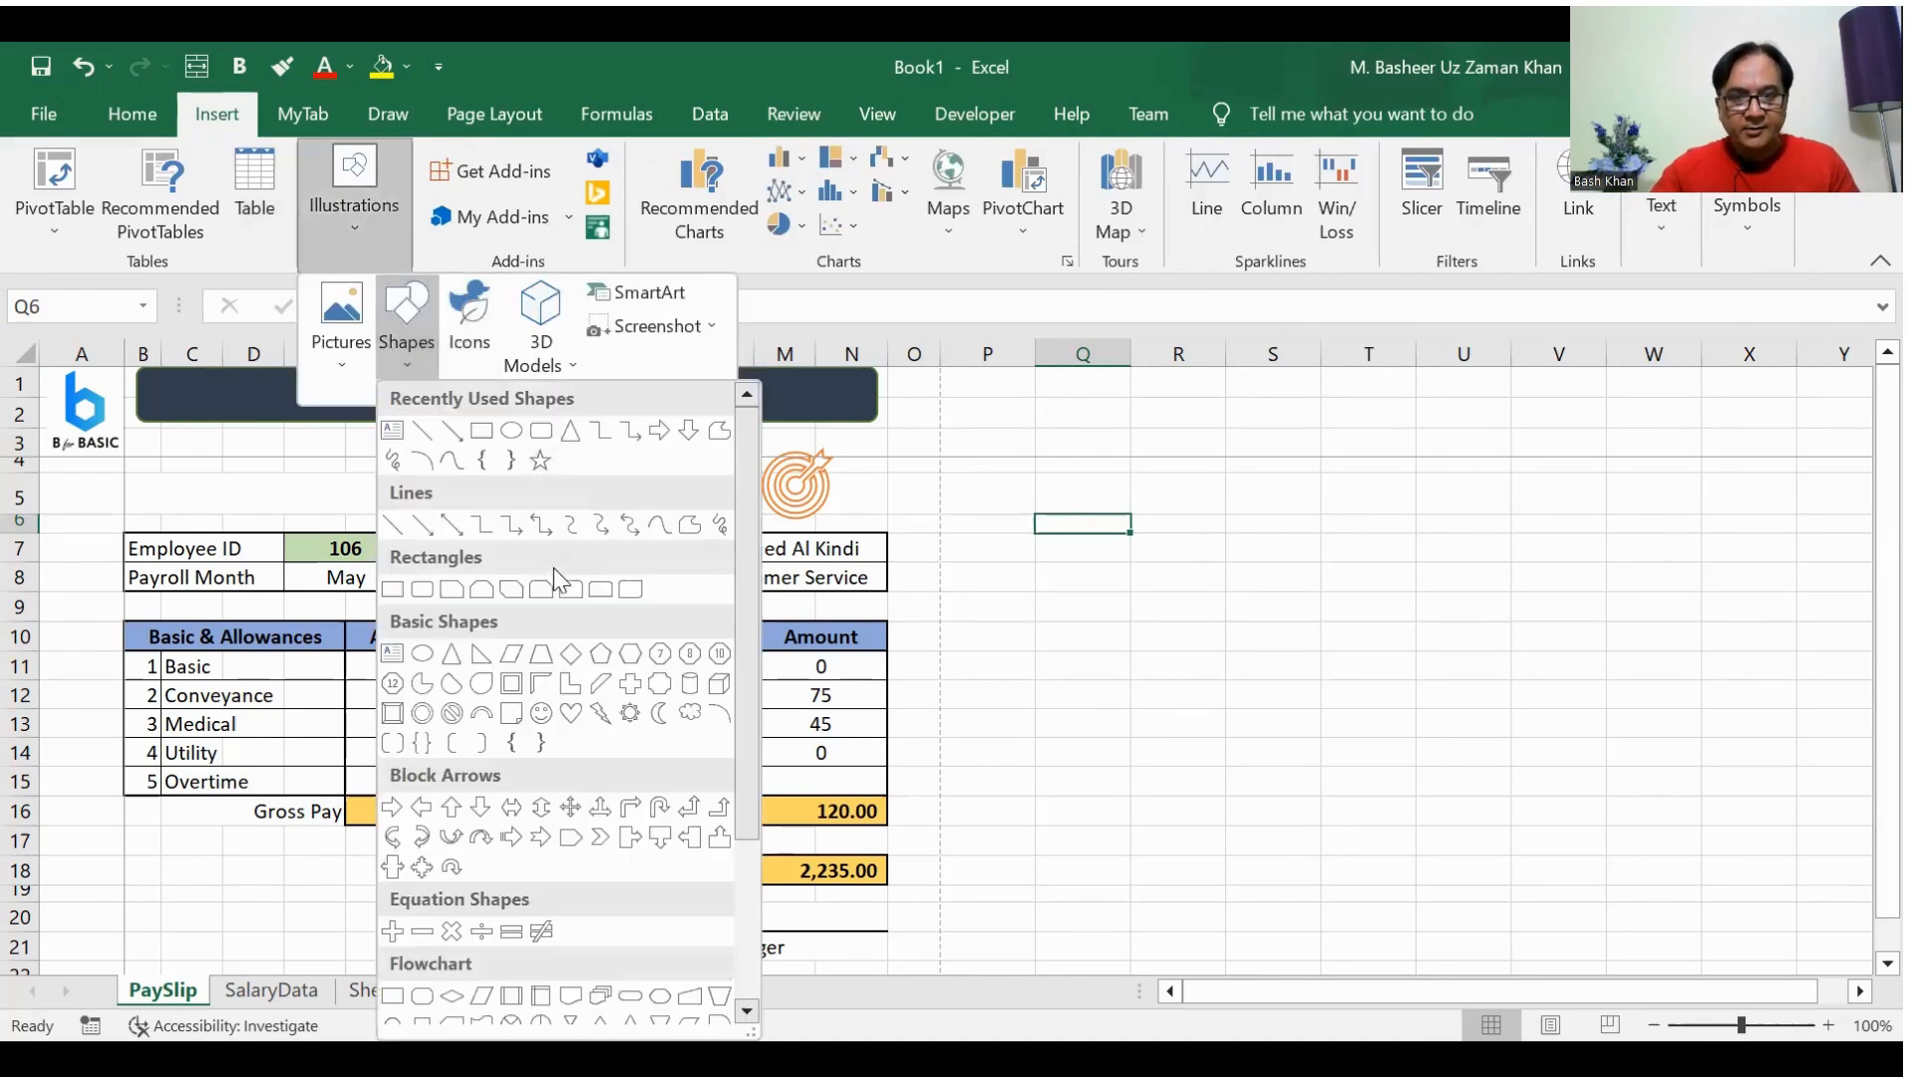
pyautogui.click(540, 435)
pyautogui.moveTo(989, 491)
pyautogui.mouseDown()
pyautogui.moveTo(1042, 559)
pyautogui.moveTo(1228, 577)
pyautogui.mouseUp()
pyautogui.moveTo(1127, 539); pyautogui.dragTo(1105, 513)
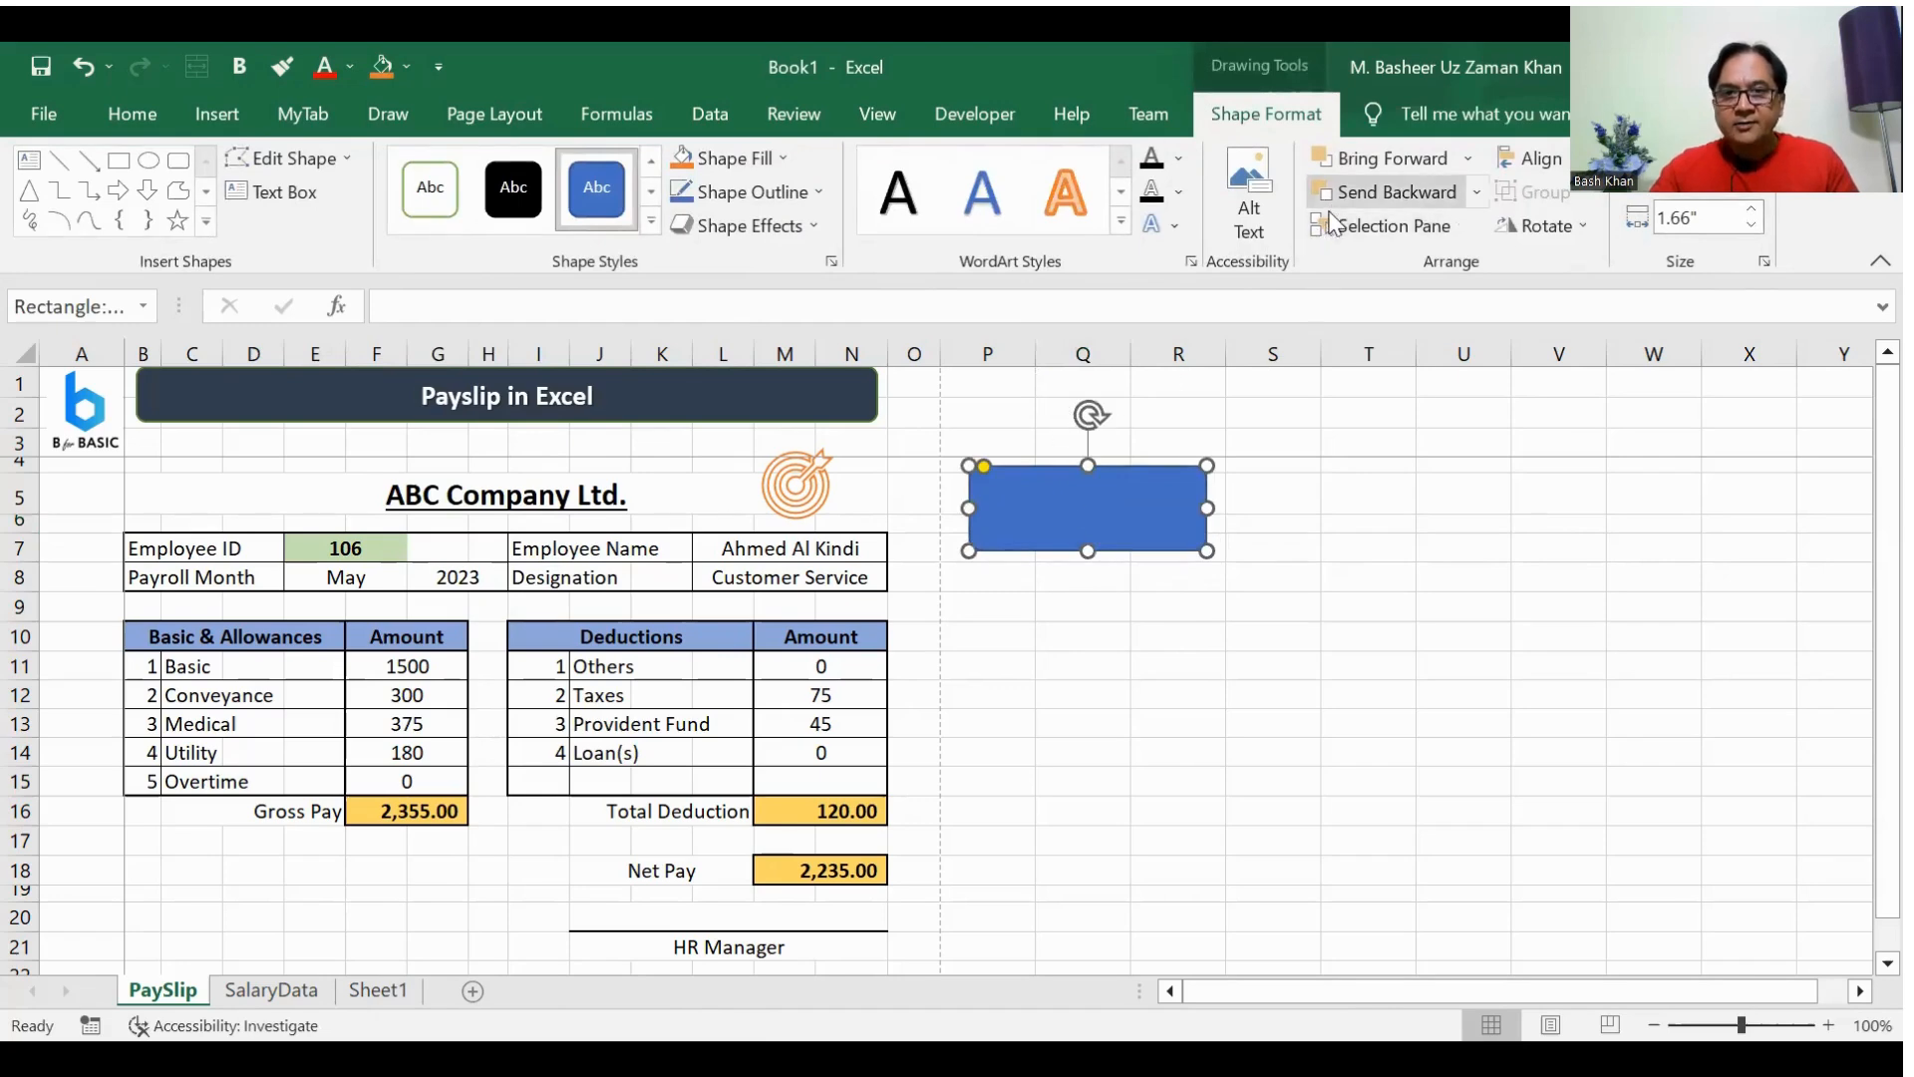
pyautogui.moveTo(1206, 551); pyautogui.dragTo(1172, 534)
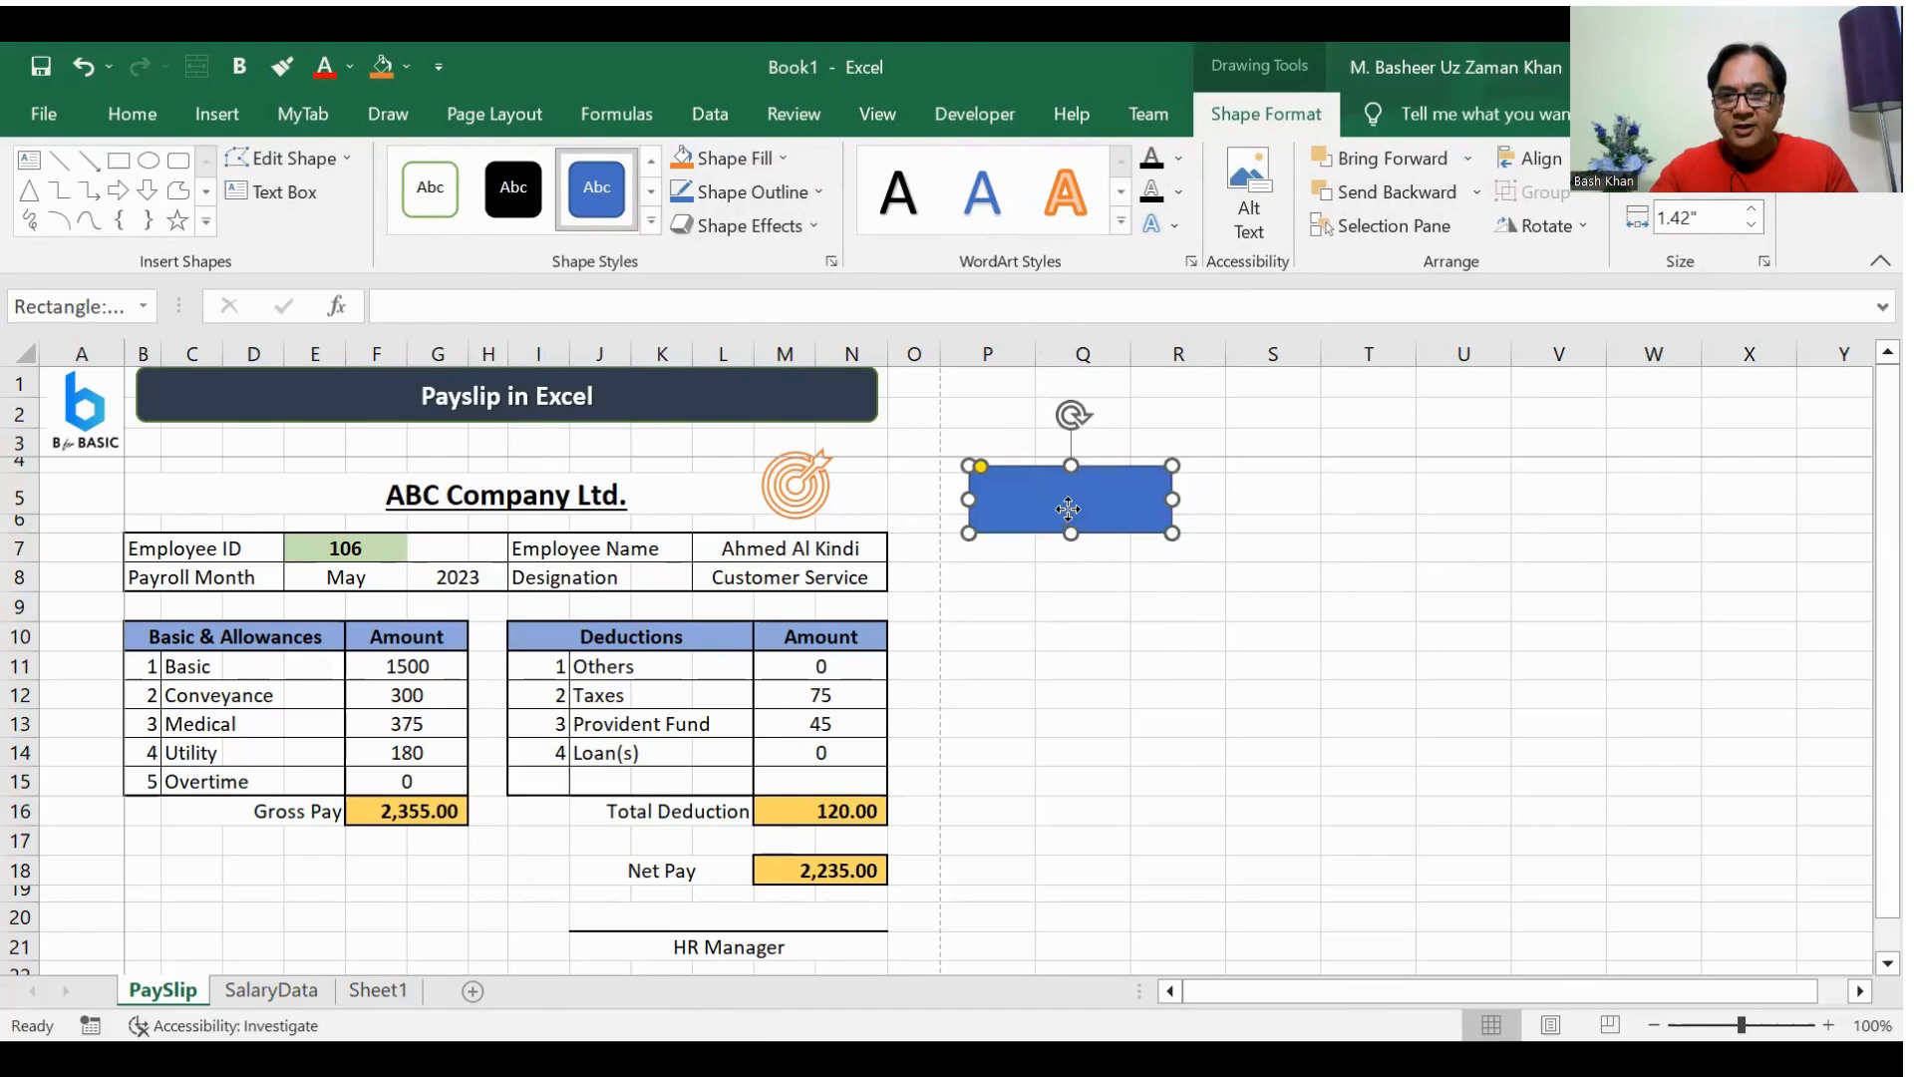
# Step: Label the rounded rectangle "Print to PDF"
pyautogui.rightClick(1128, 601)
pyautogui.press('Escape')
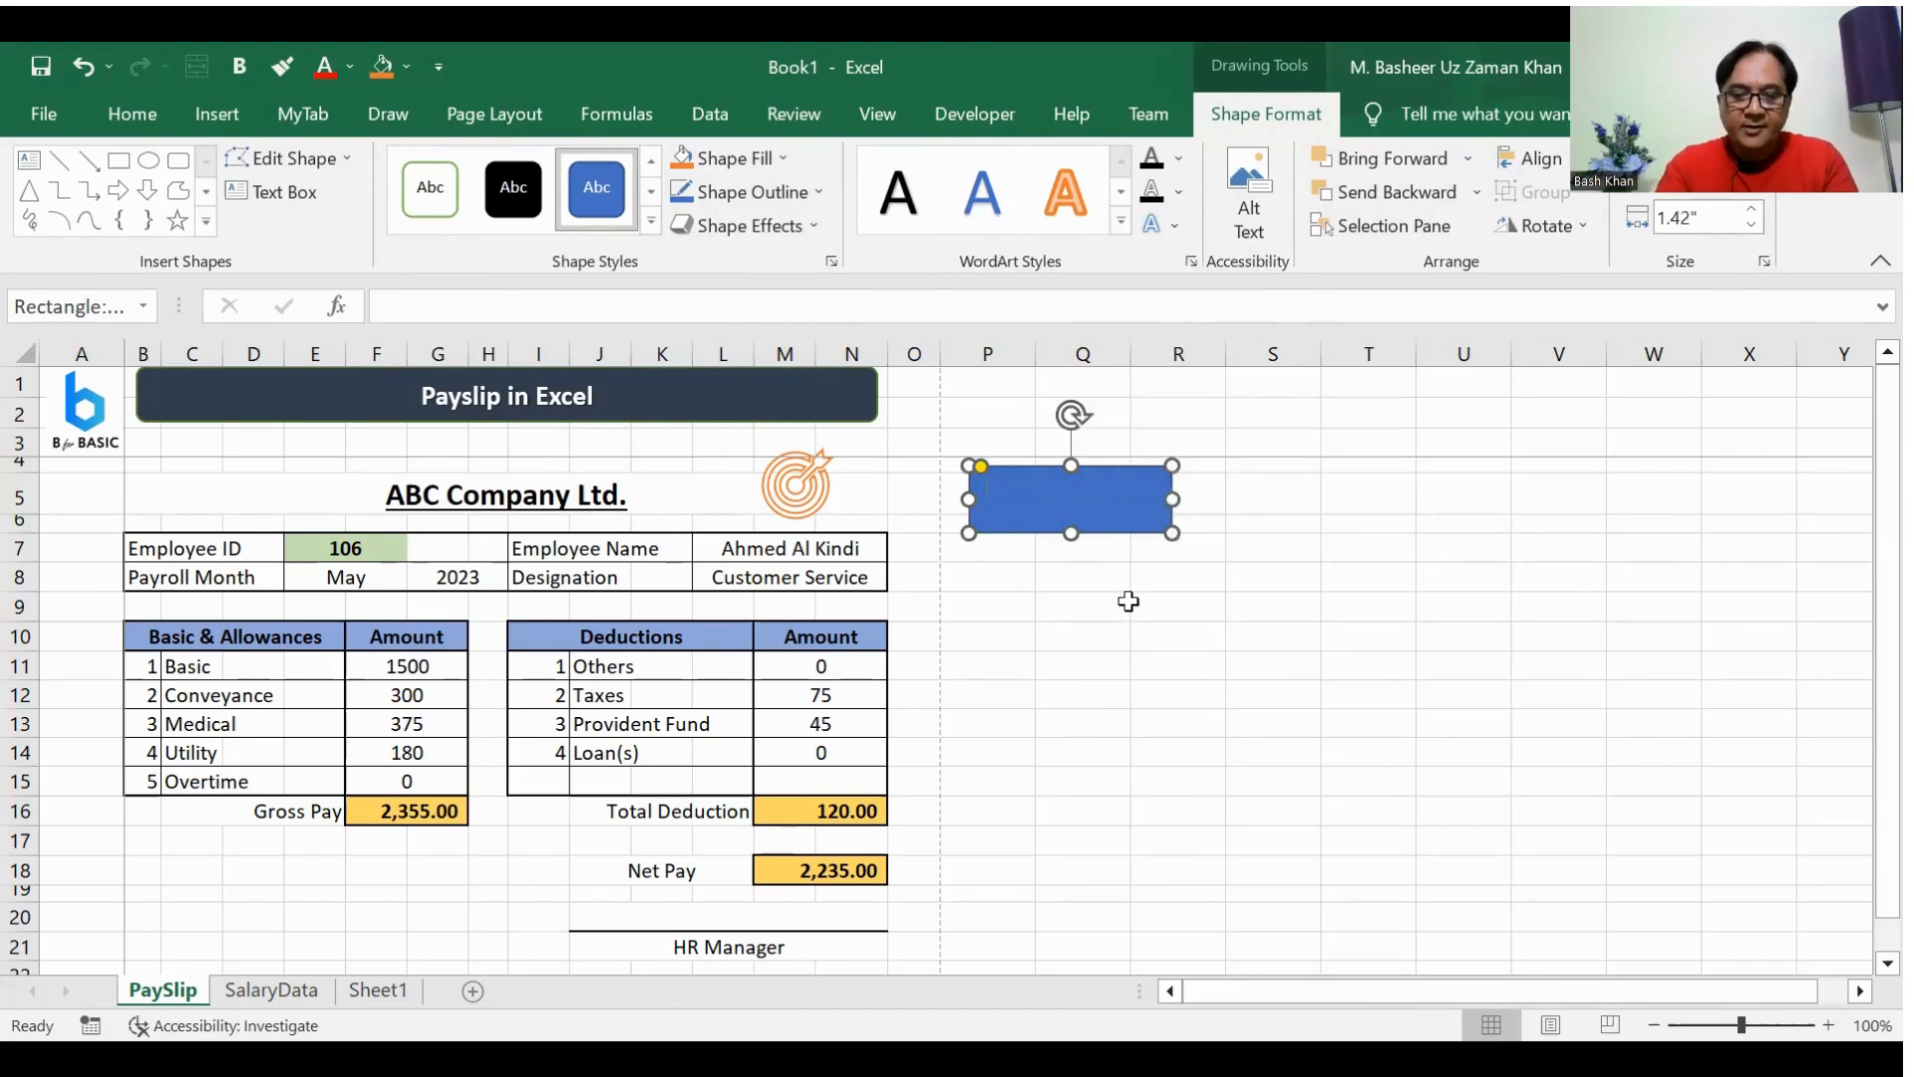
pyautogui.write('Print to PDF')
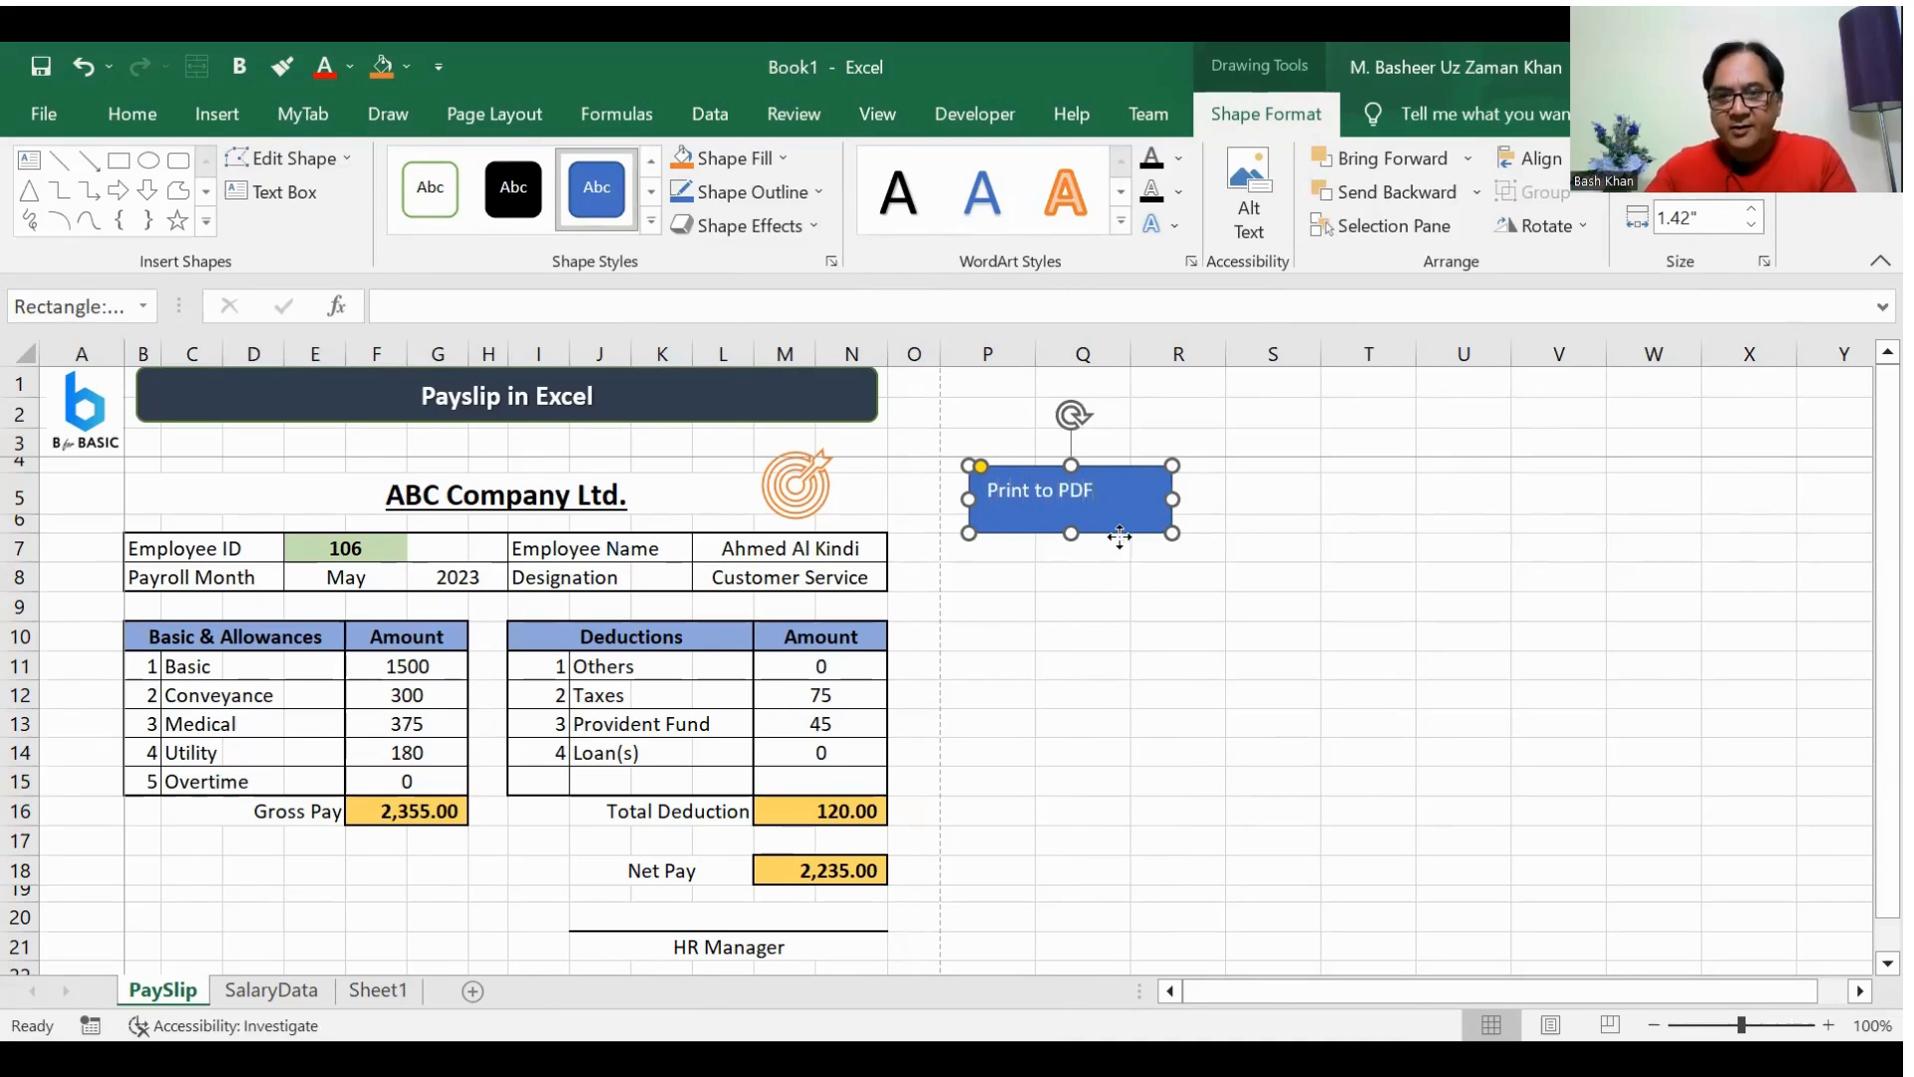
# Step: Centre the "Print to PDF" text horizontally and vertically in its shape and make it 14 pt bold
pyautogui.click(125, 112)
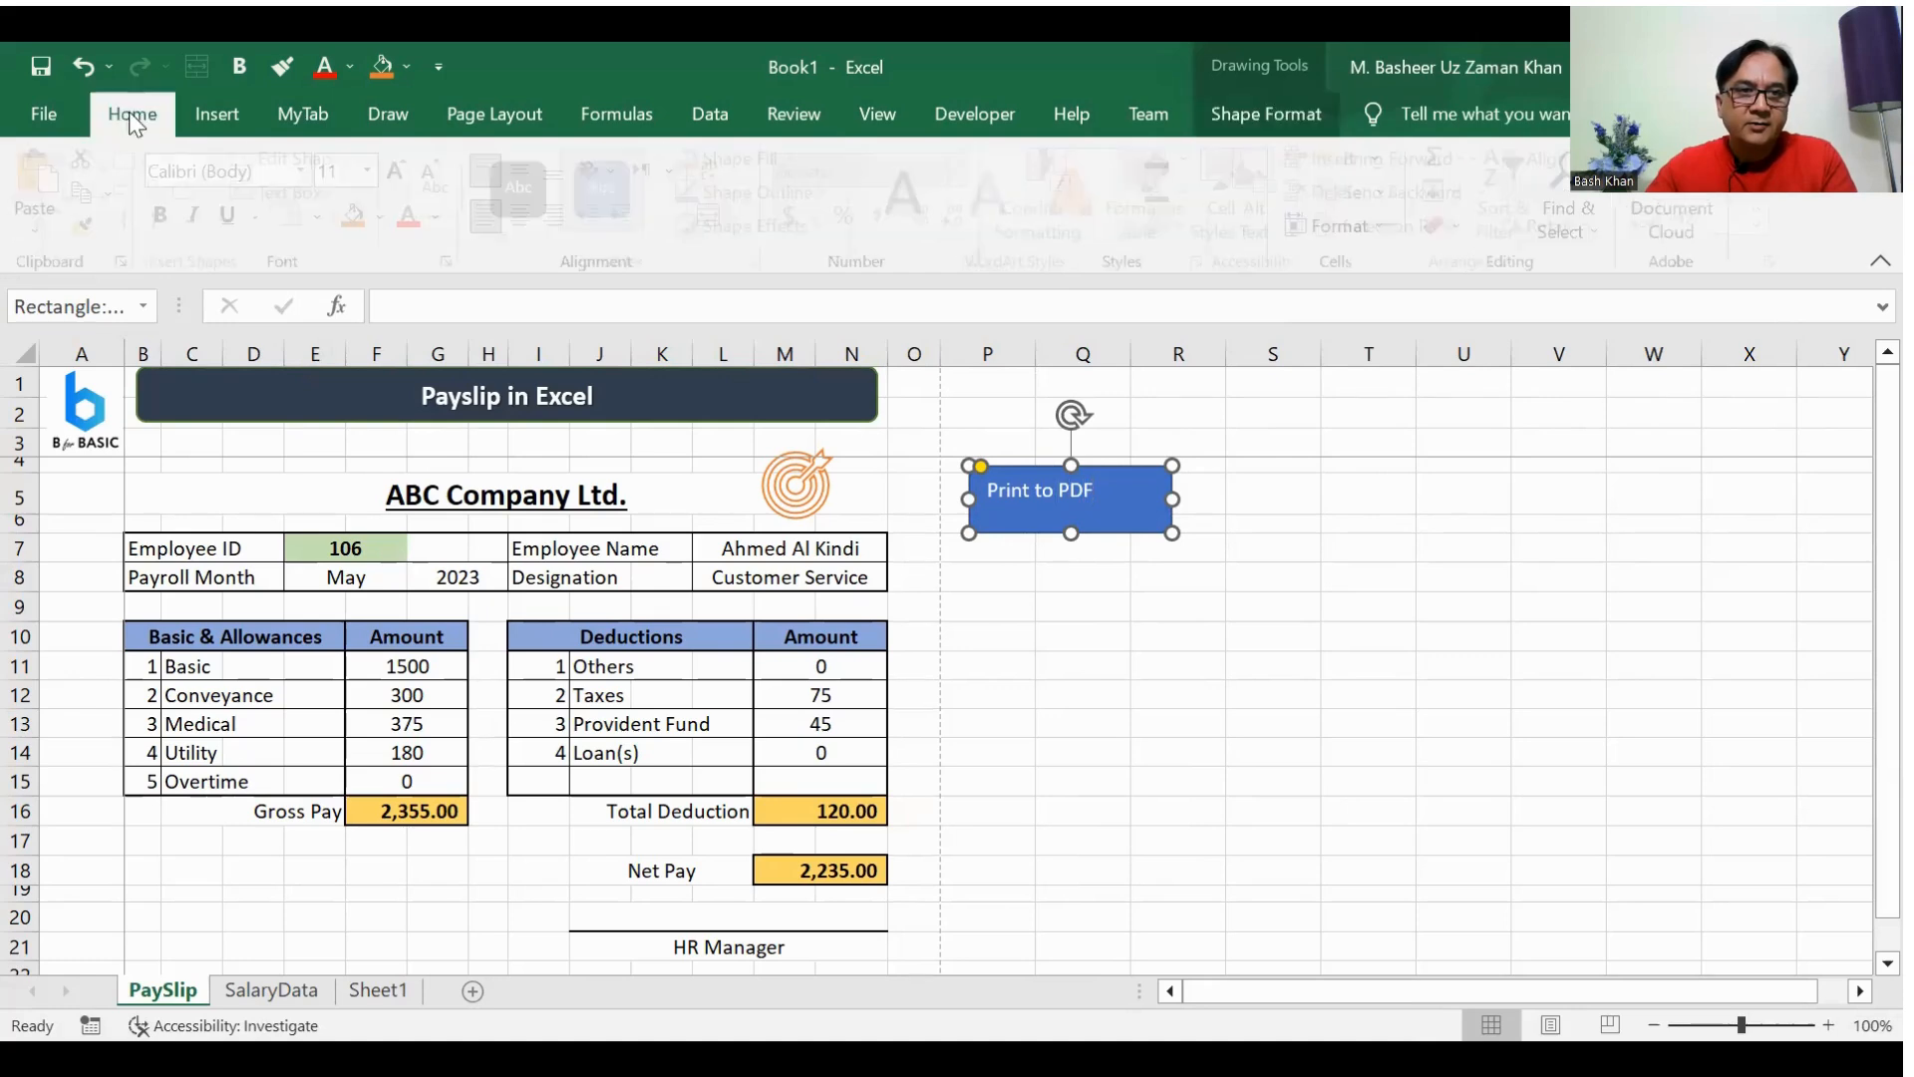
pyautogui.click(526, 212)
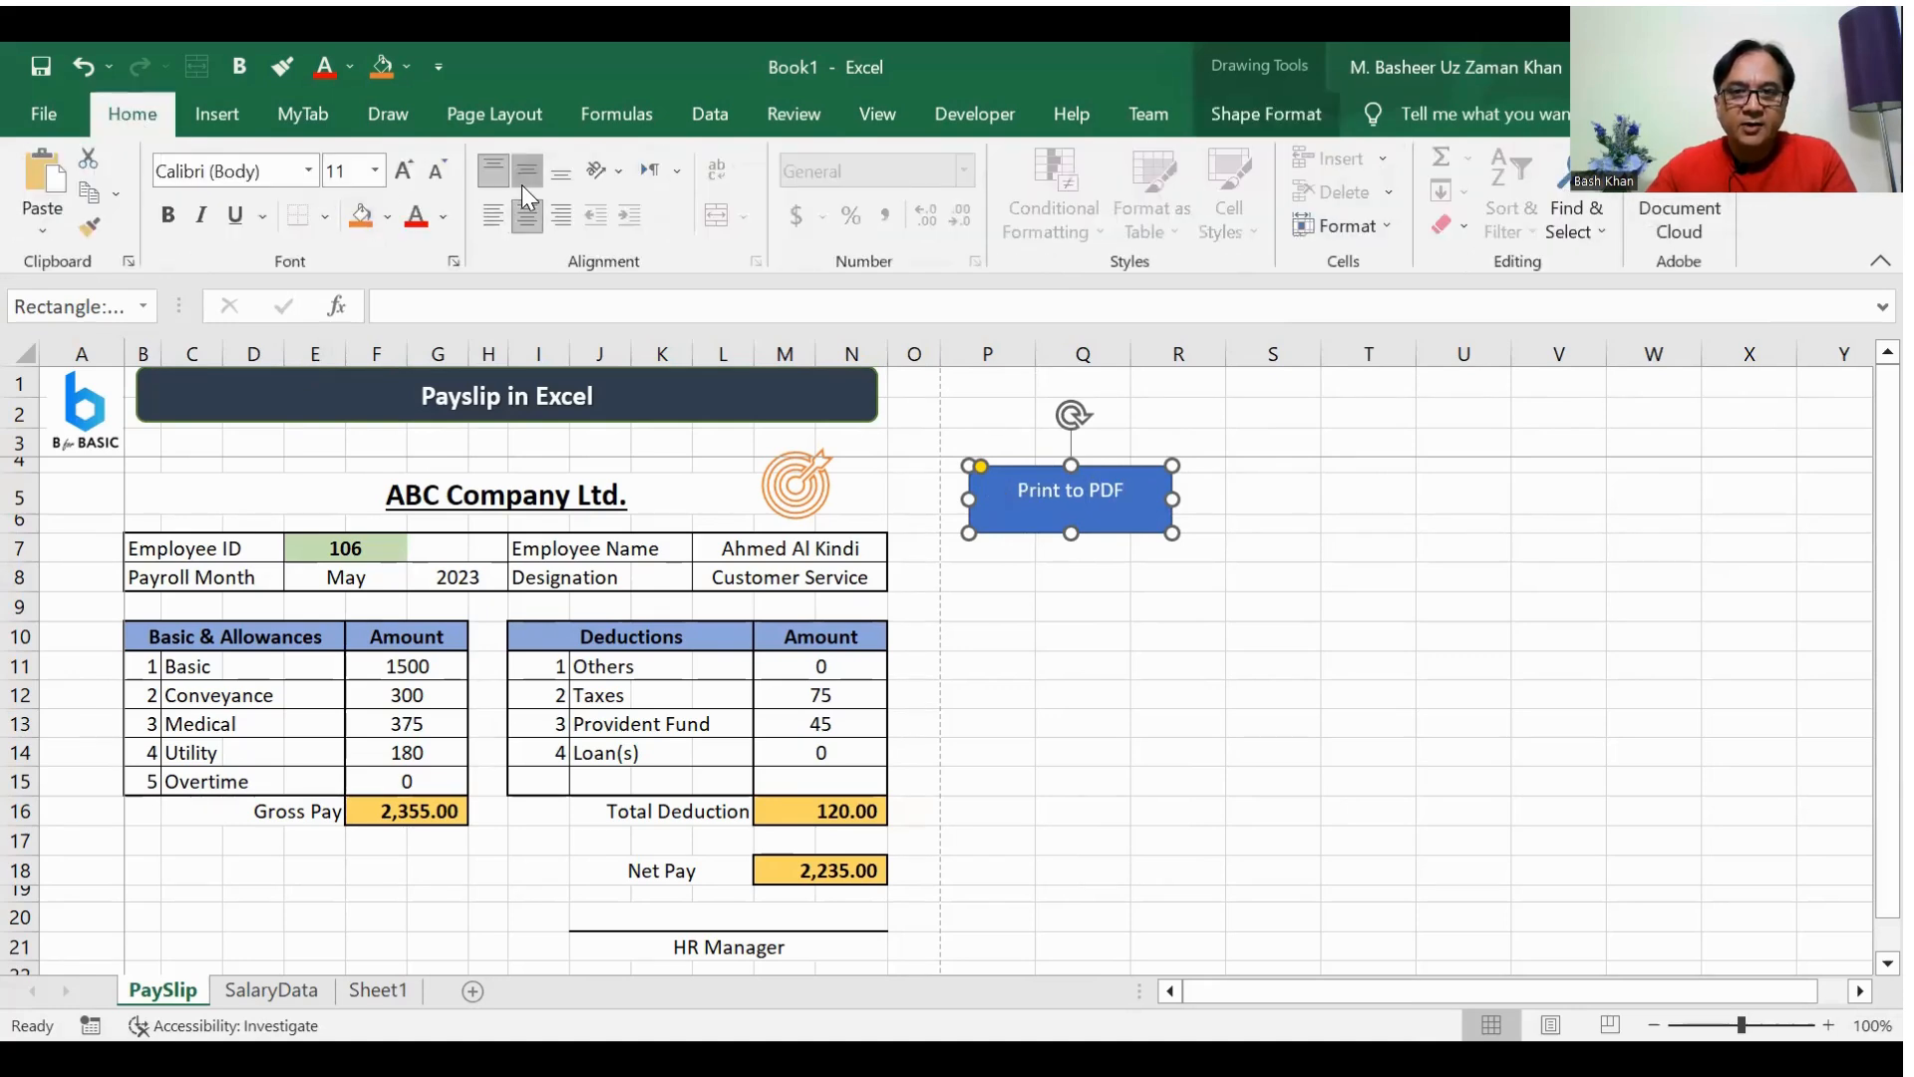
pyautogui.click(525, 174)
pyautogui.click(403, 176)
pyautogui.click(403, 173)
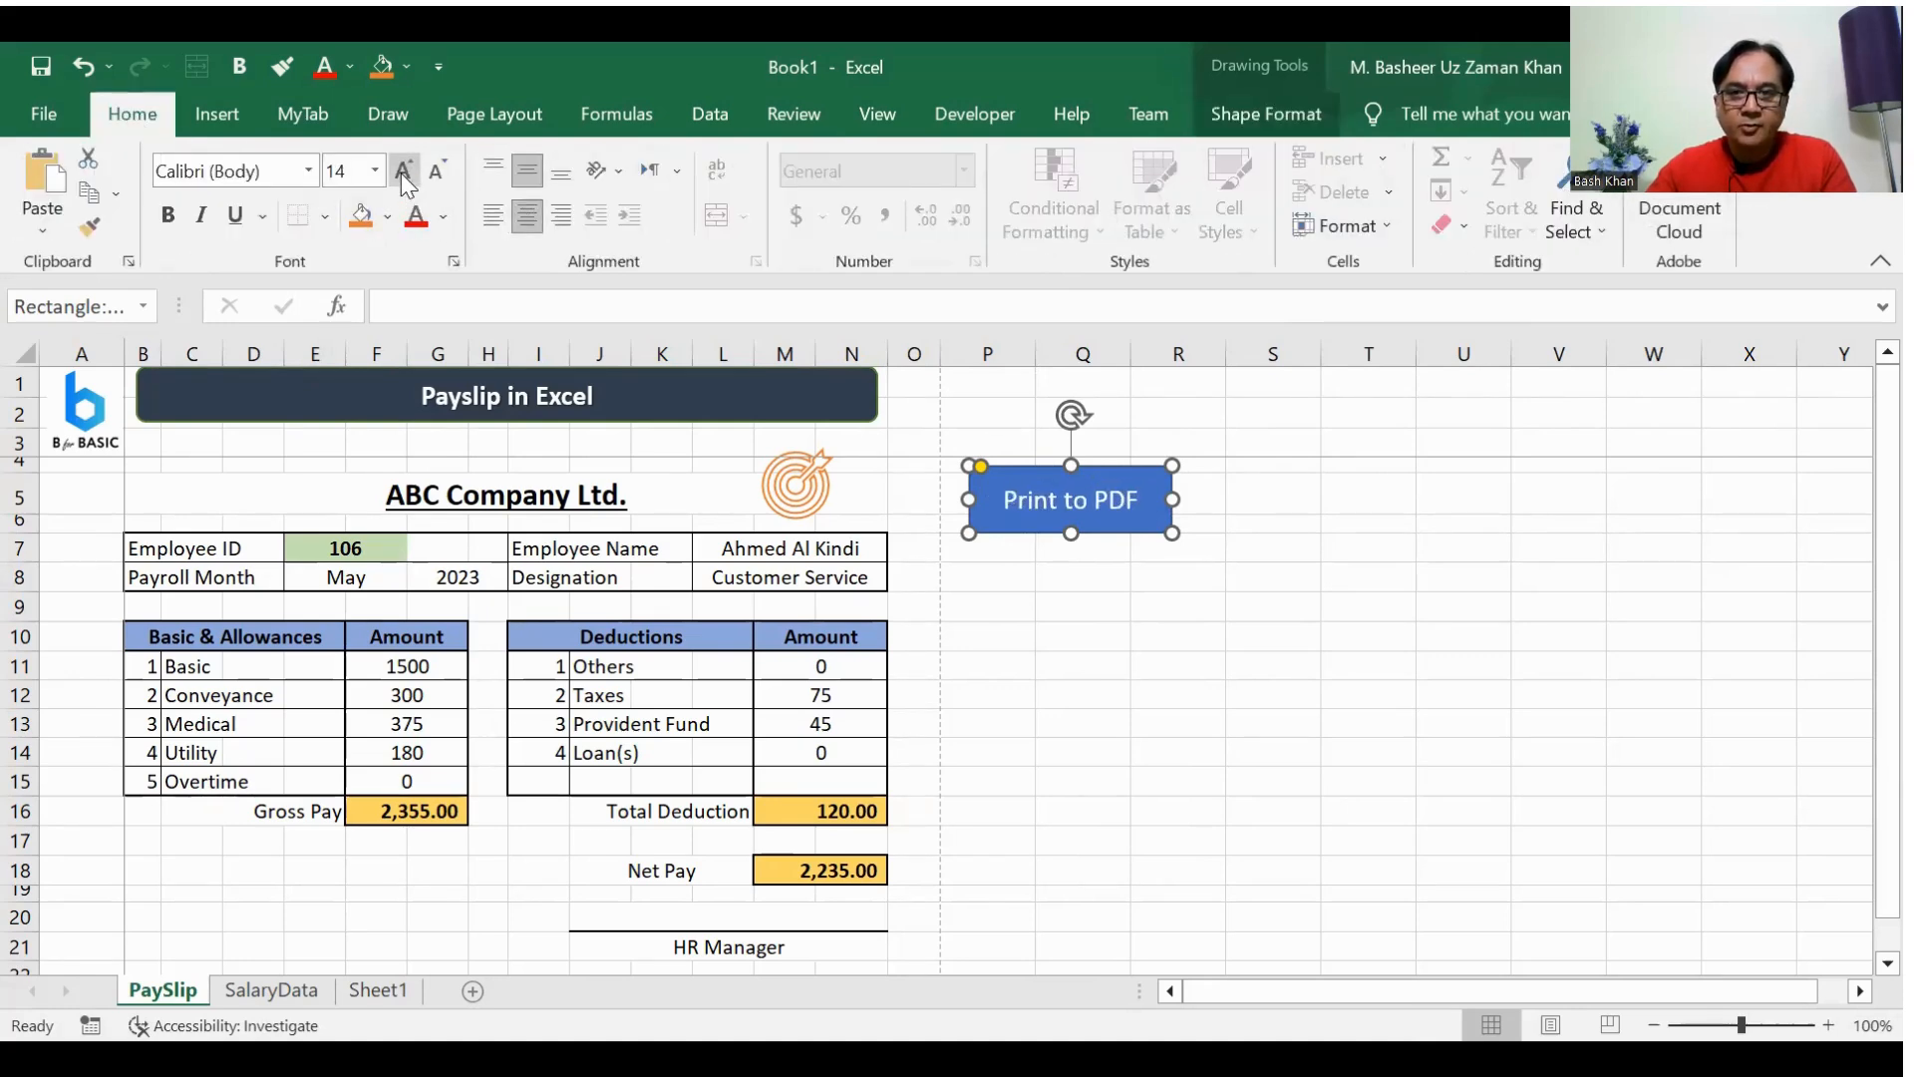
pyautogui.click(168, 215)
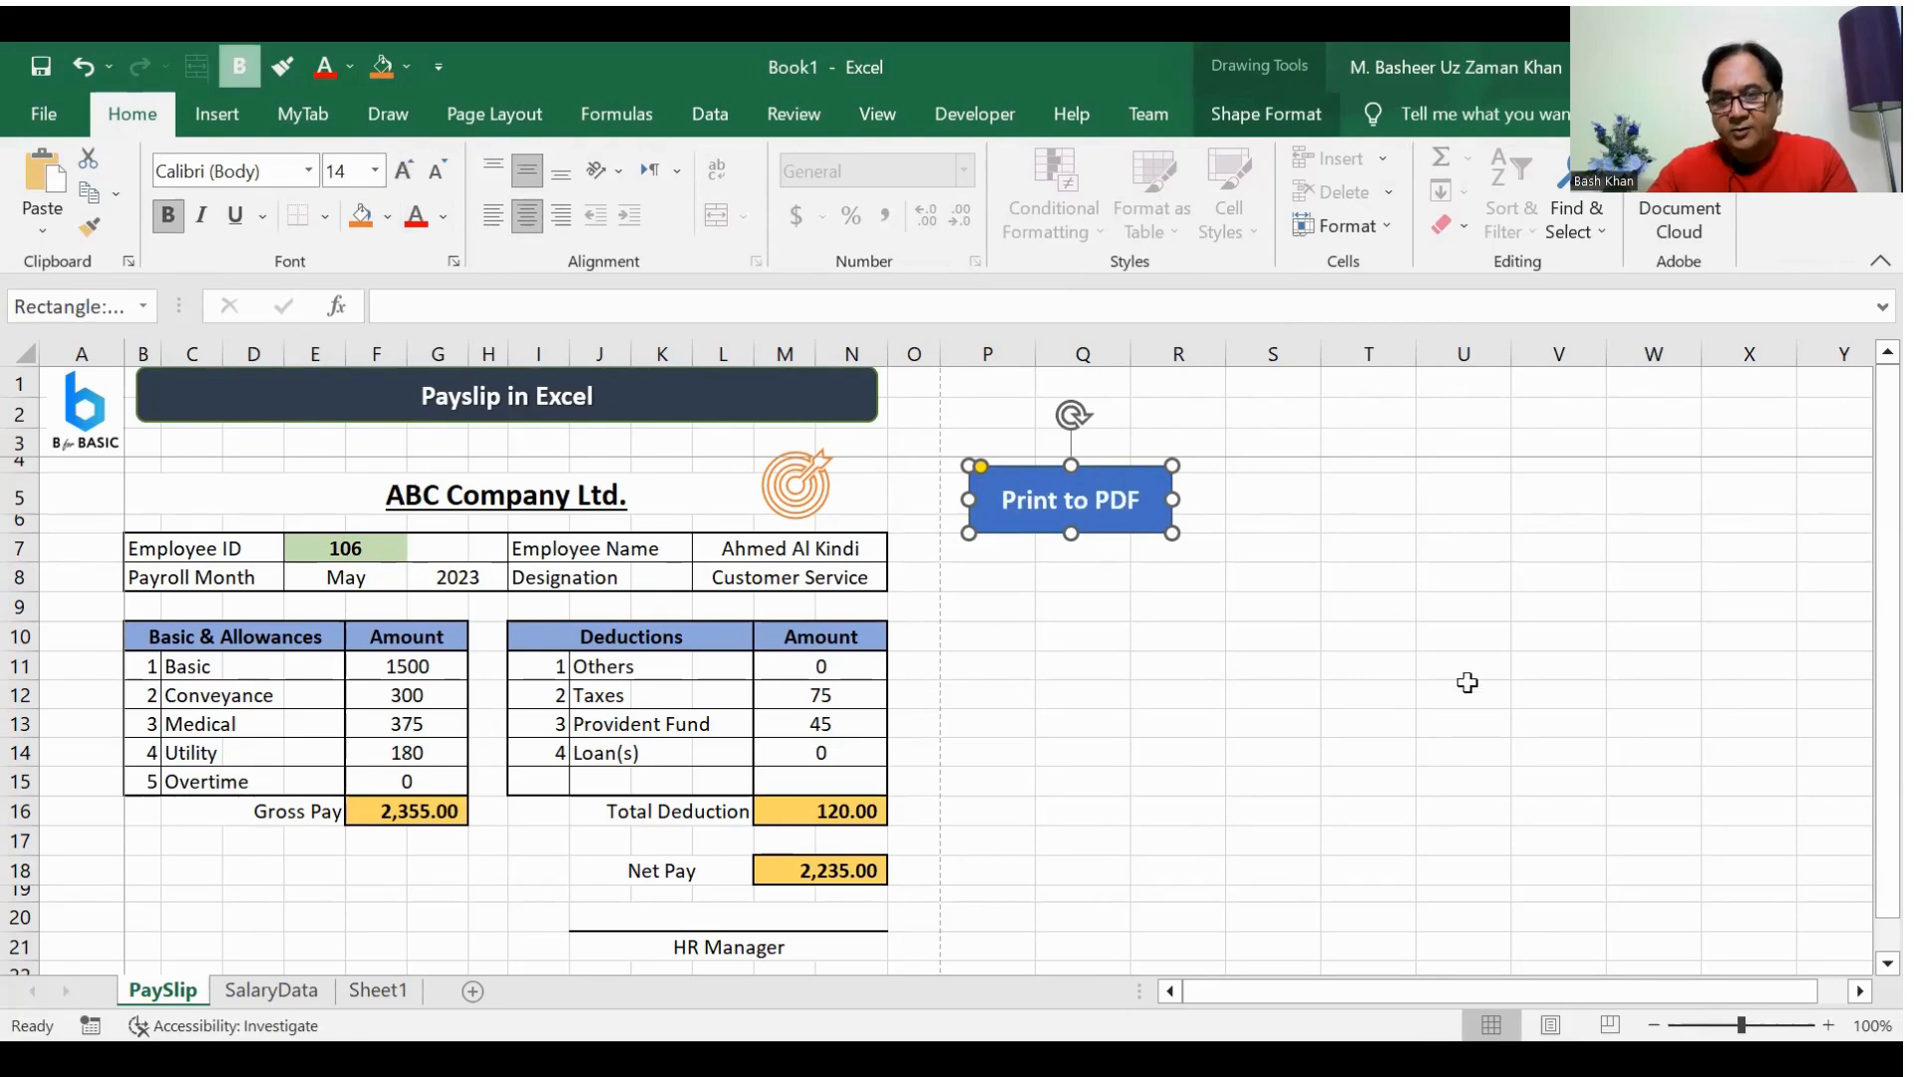
# Step: Move the "Print to PDF" shape above the Employee ID row, beside the ABC Company Ltd. heading, and deselect it
pyautogui.moveTo(1064, 532)
pyautogui.mouseDown()
pyautogui.moveTo(226, 525)
pyautogui.moveTo(290, 885)
pyautogui.moveTo(265, 927)
pyautogui.moveTo(320, 513)
pyautogui.moveTo(259, 489)
pyautogui.moveTo(283, 519)
pyautogui.mouseUp()
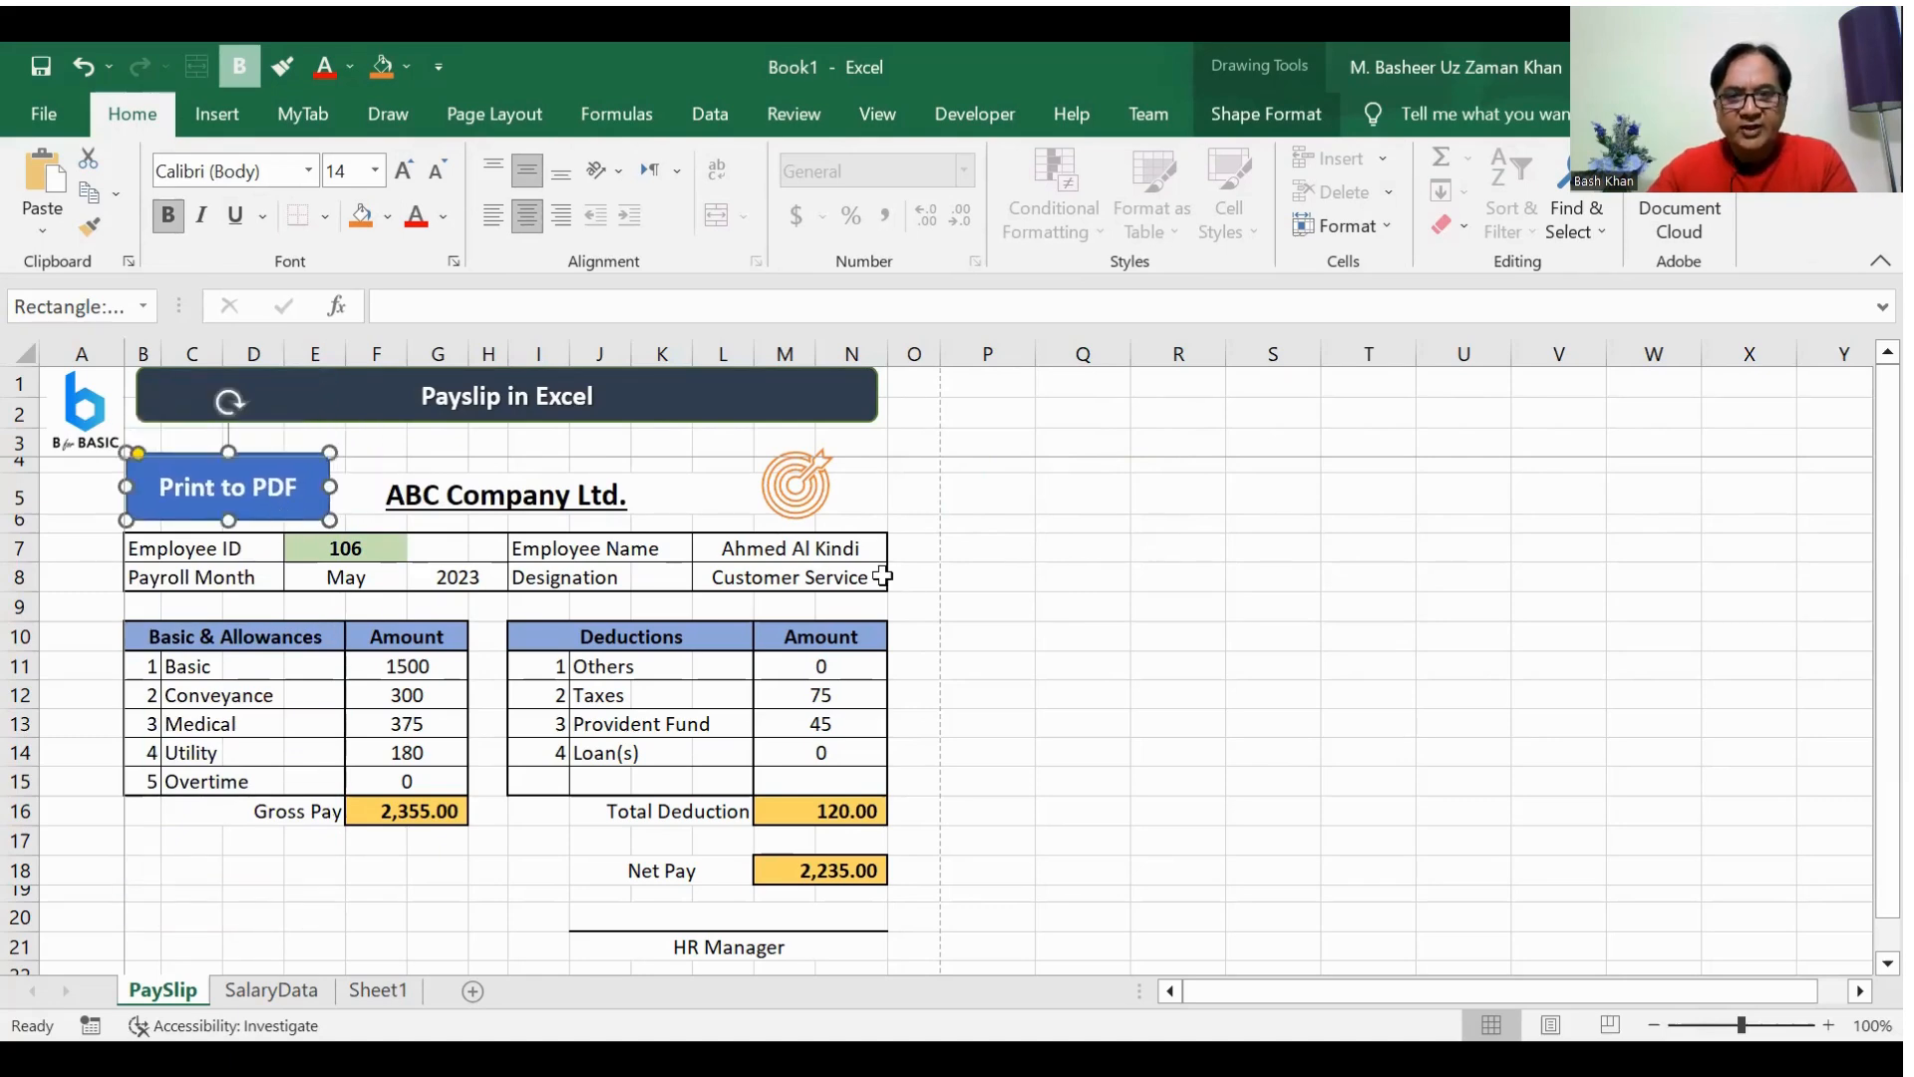
pyautogui.click(1039, 570)
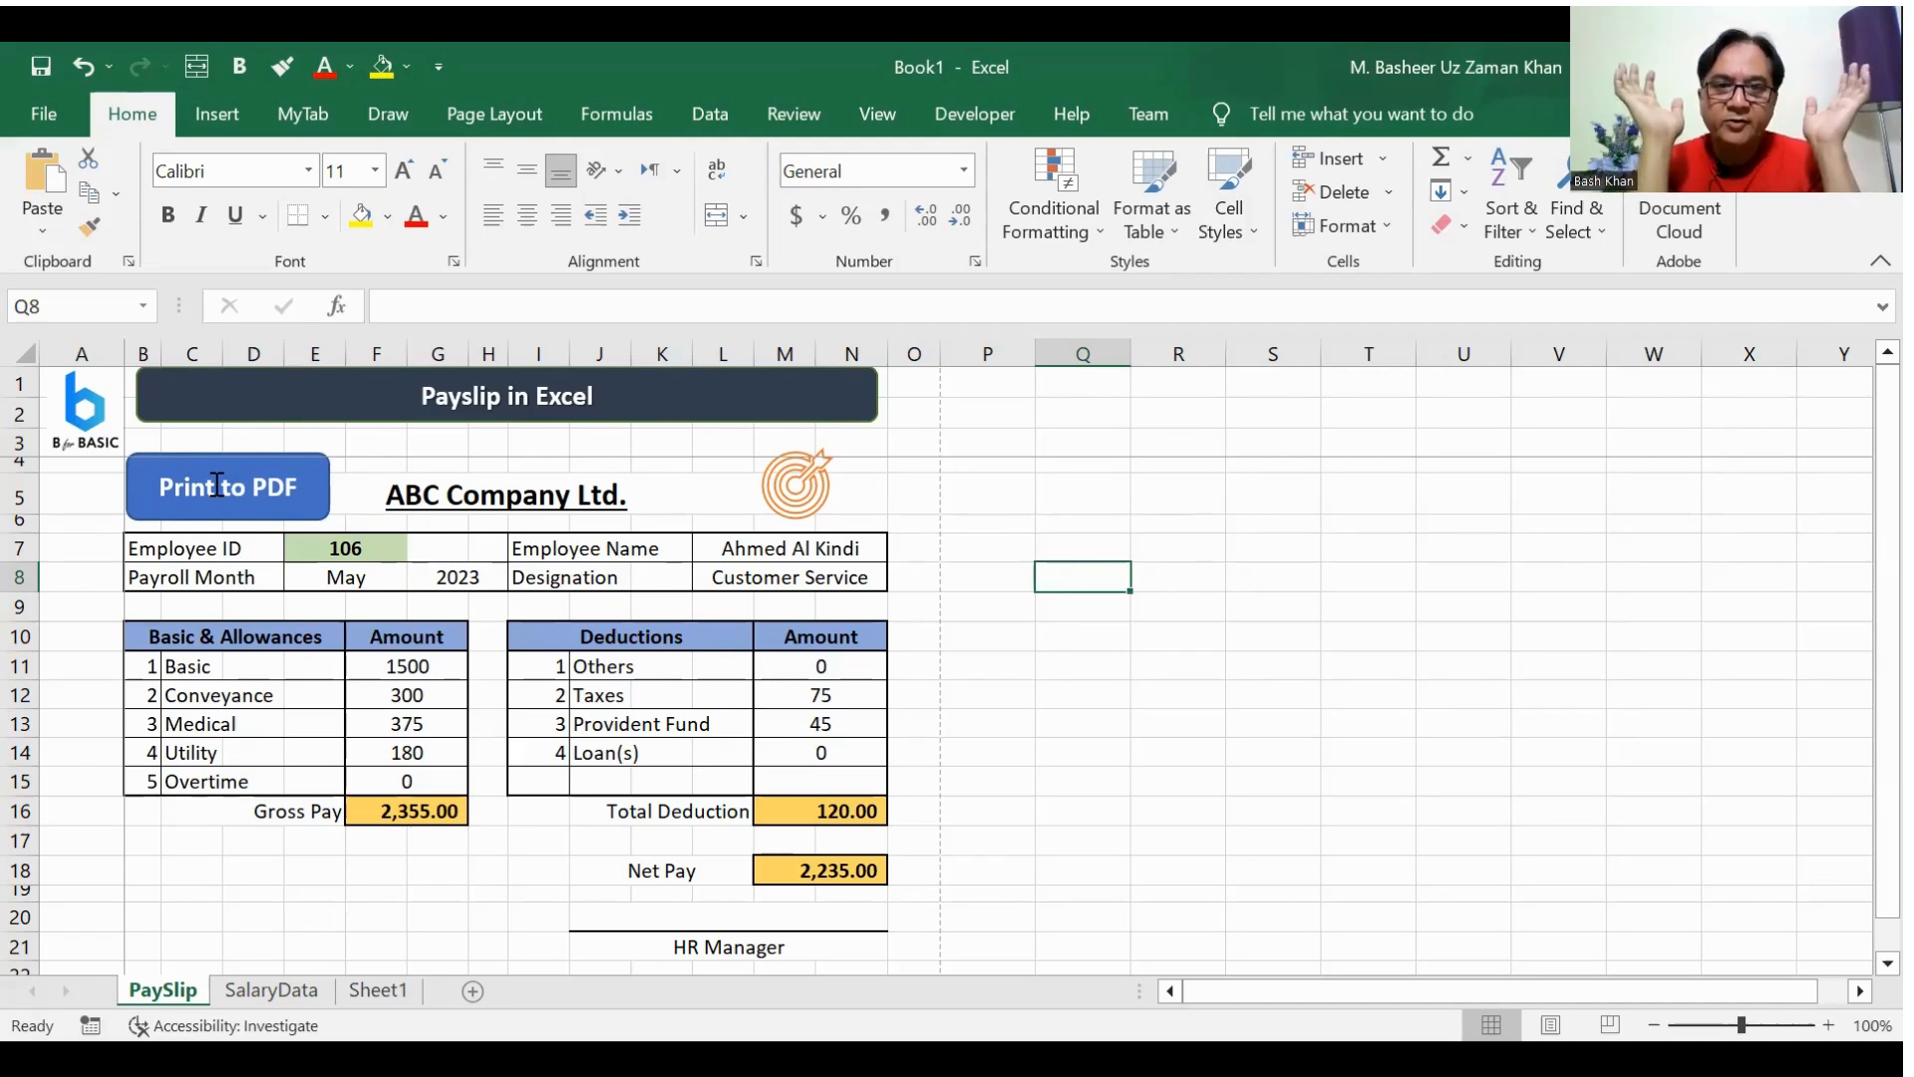
pyautogui.click(1145, 555)
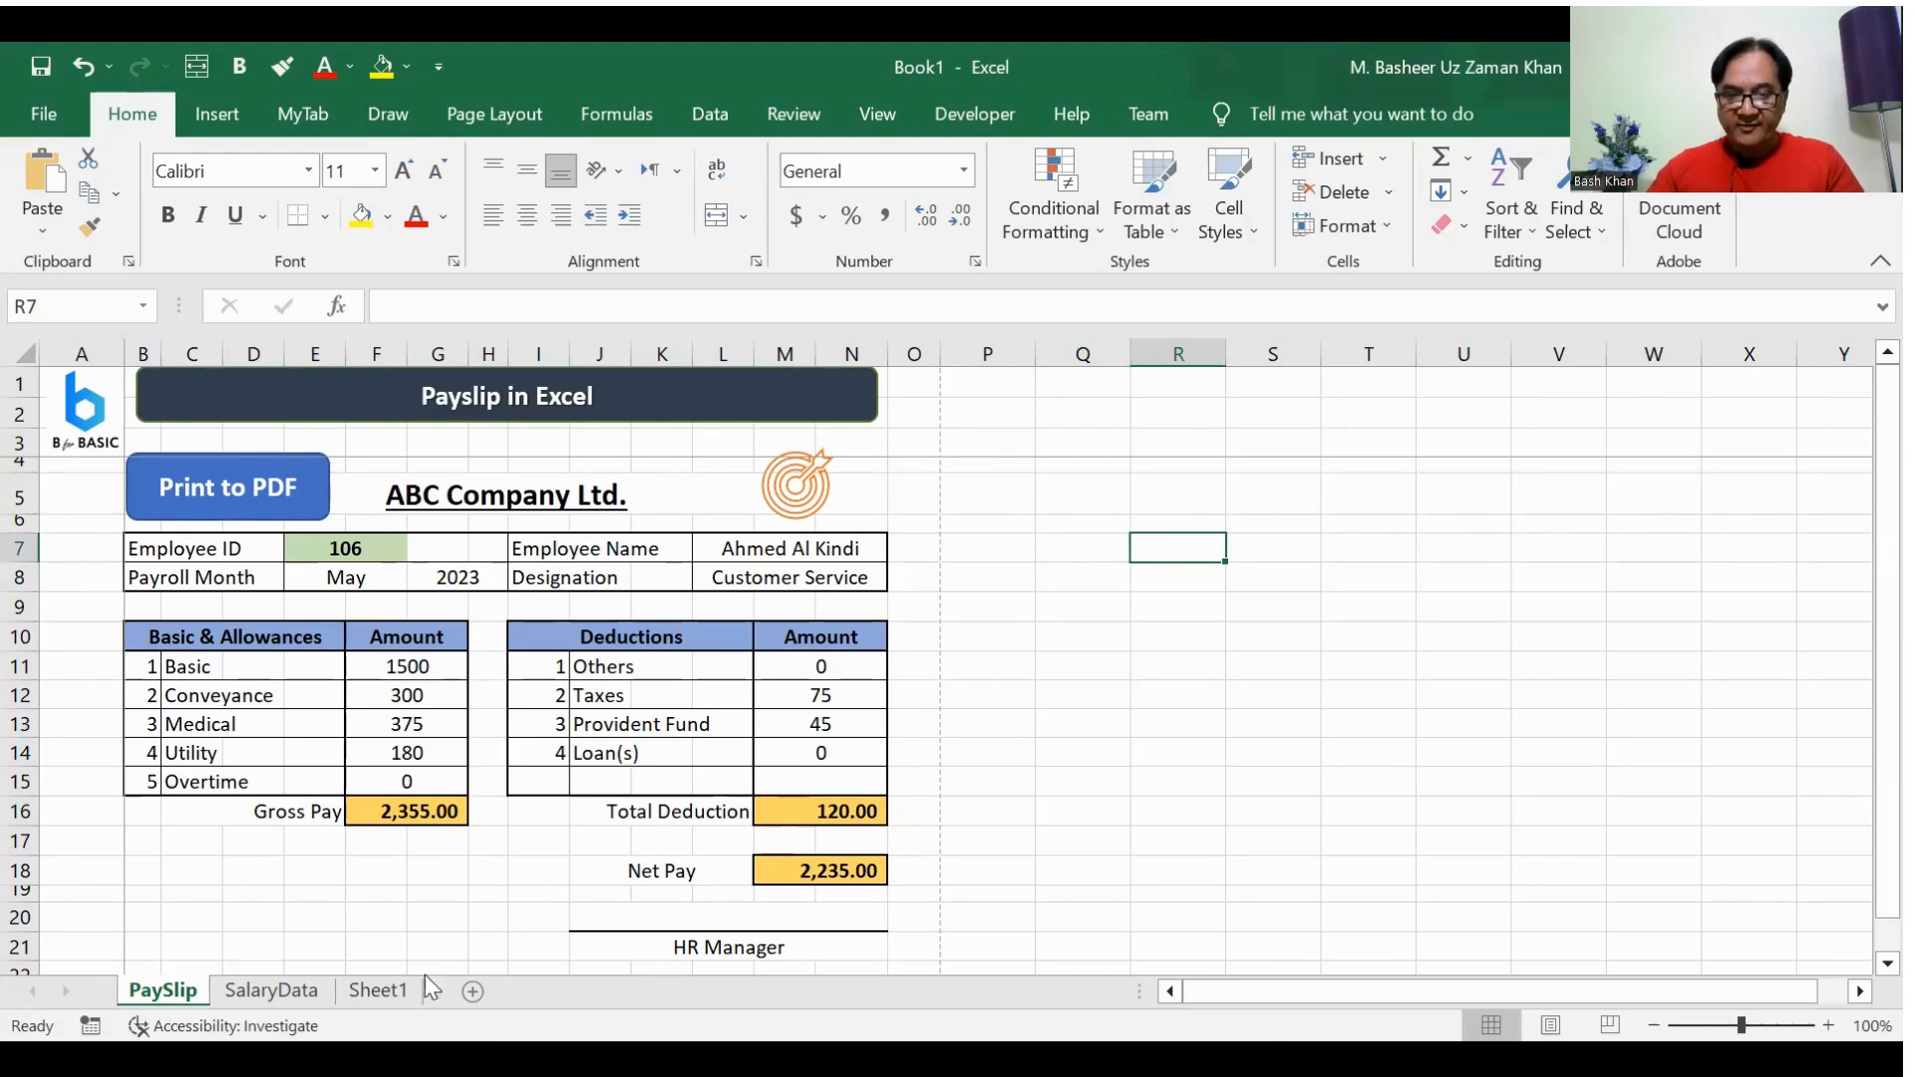
pyautogui.click(282, 990)
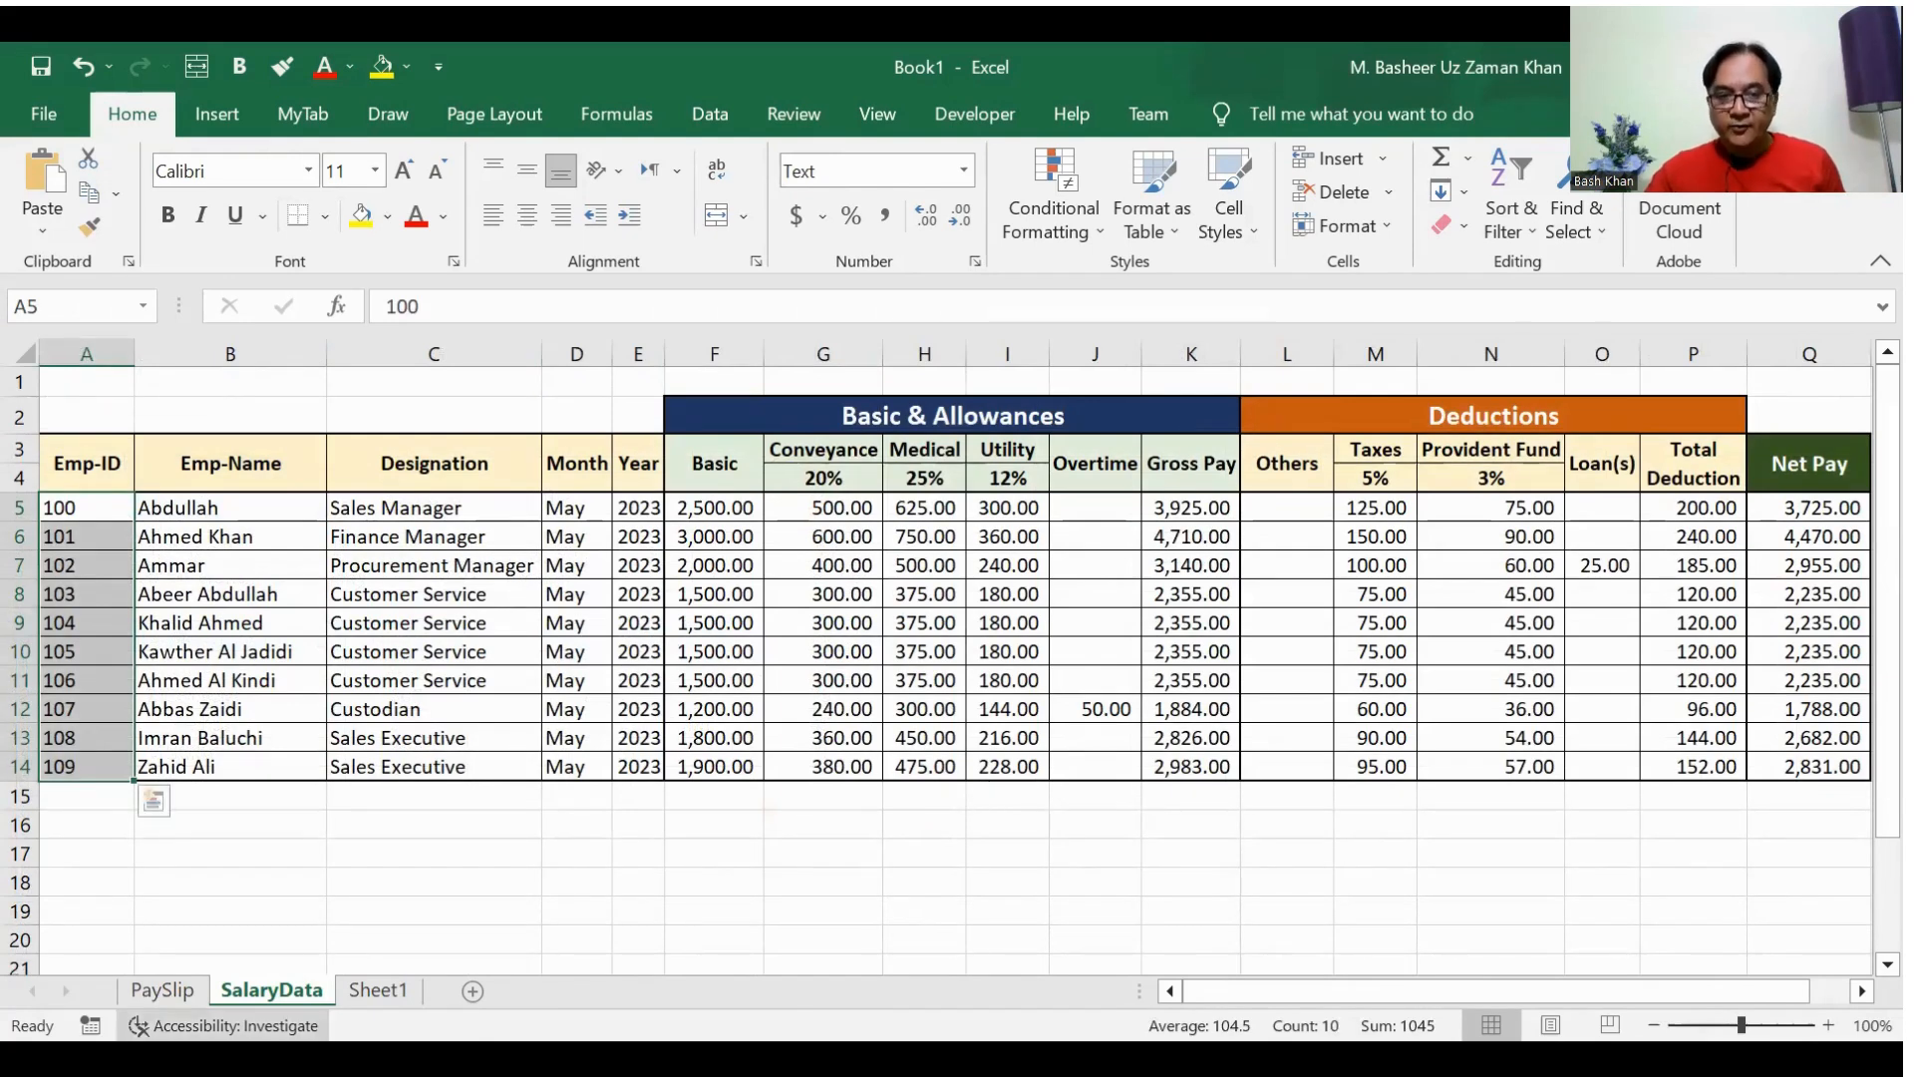
pyautogui.click(174, 990)
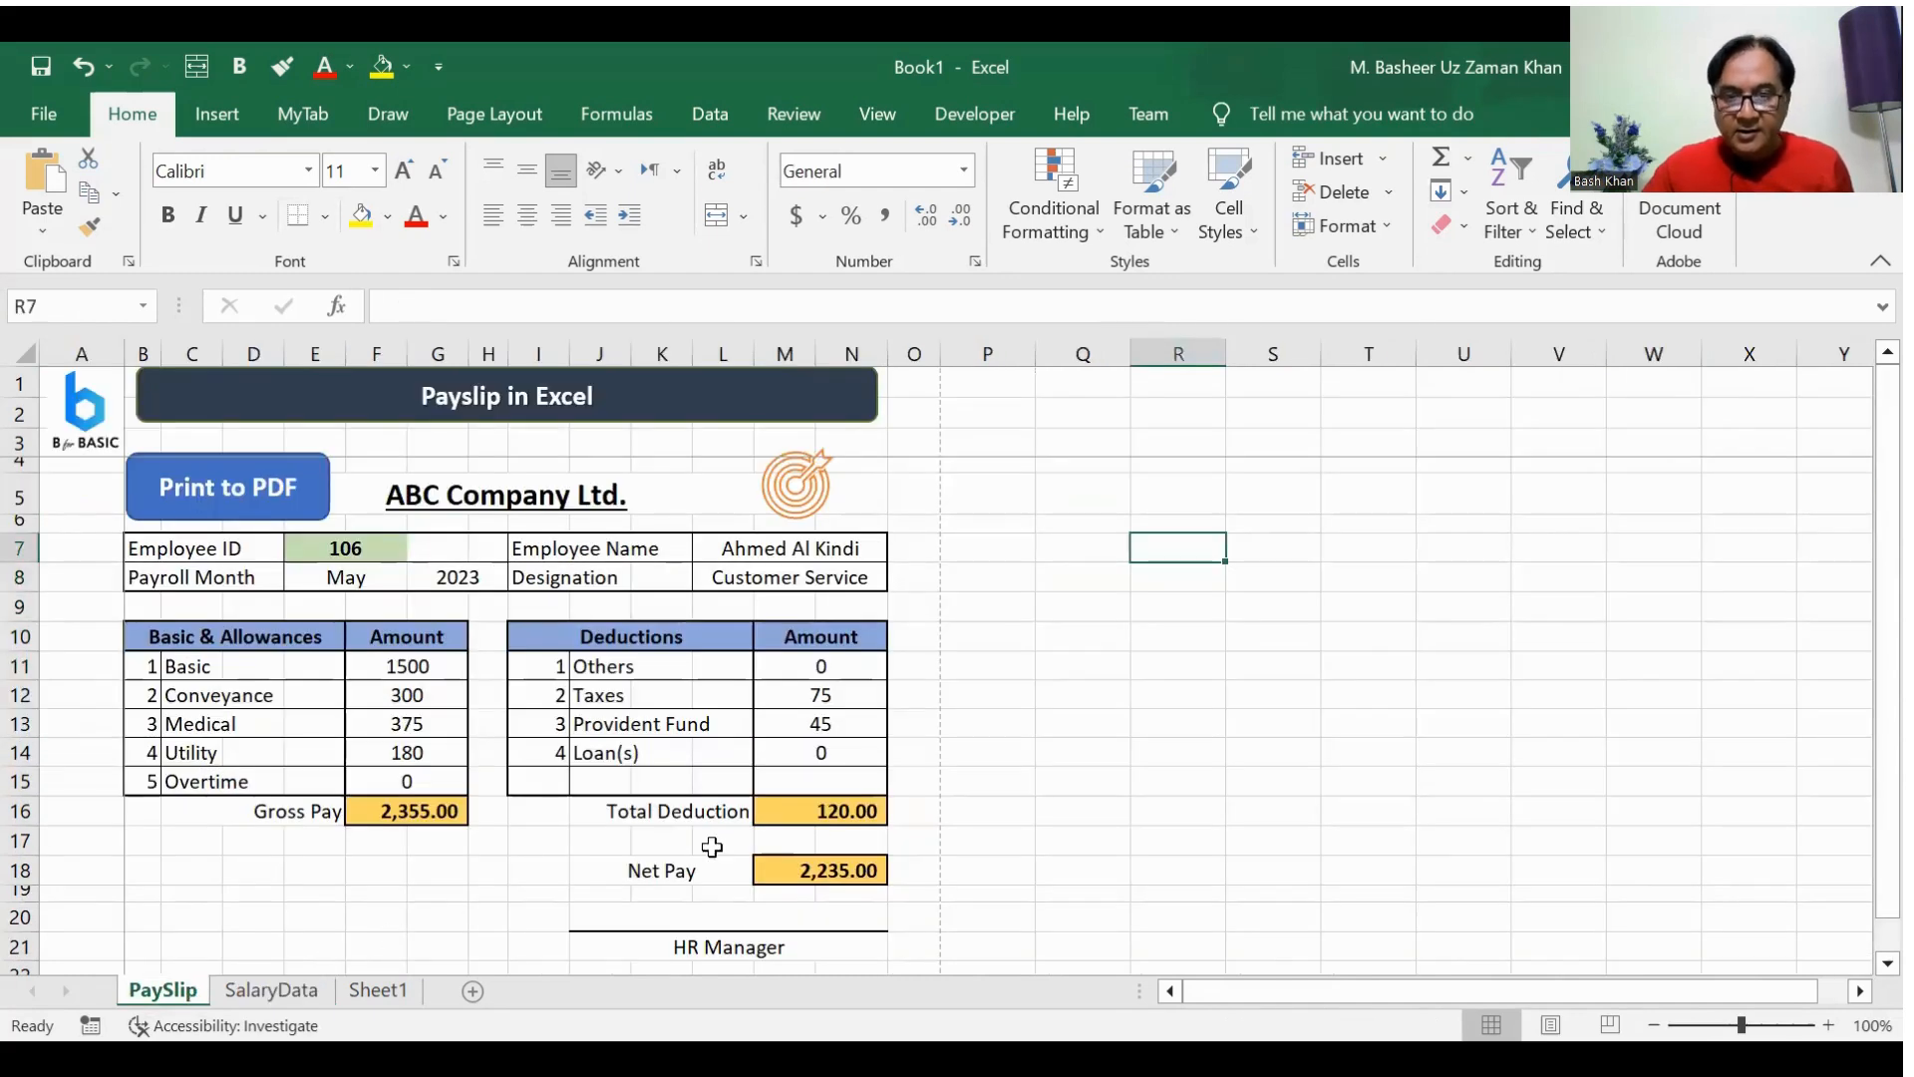
pyautogui.click(1025, 696)
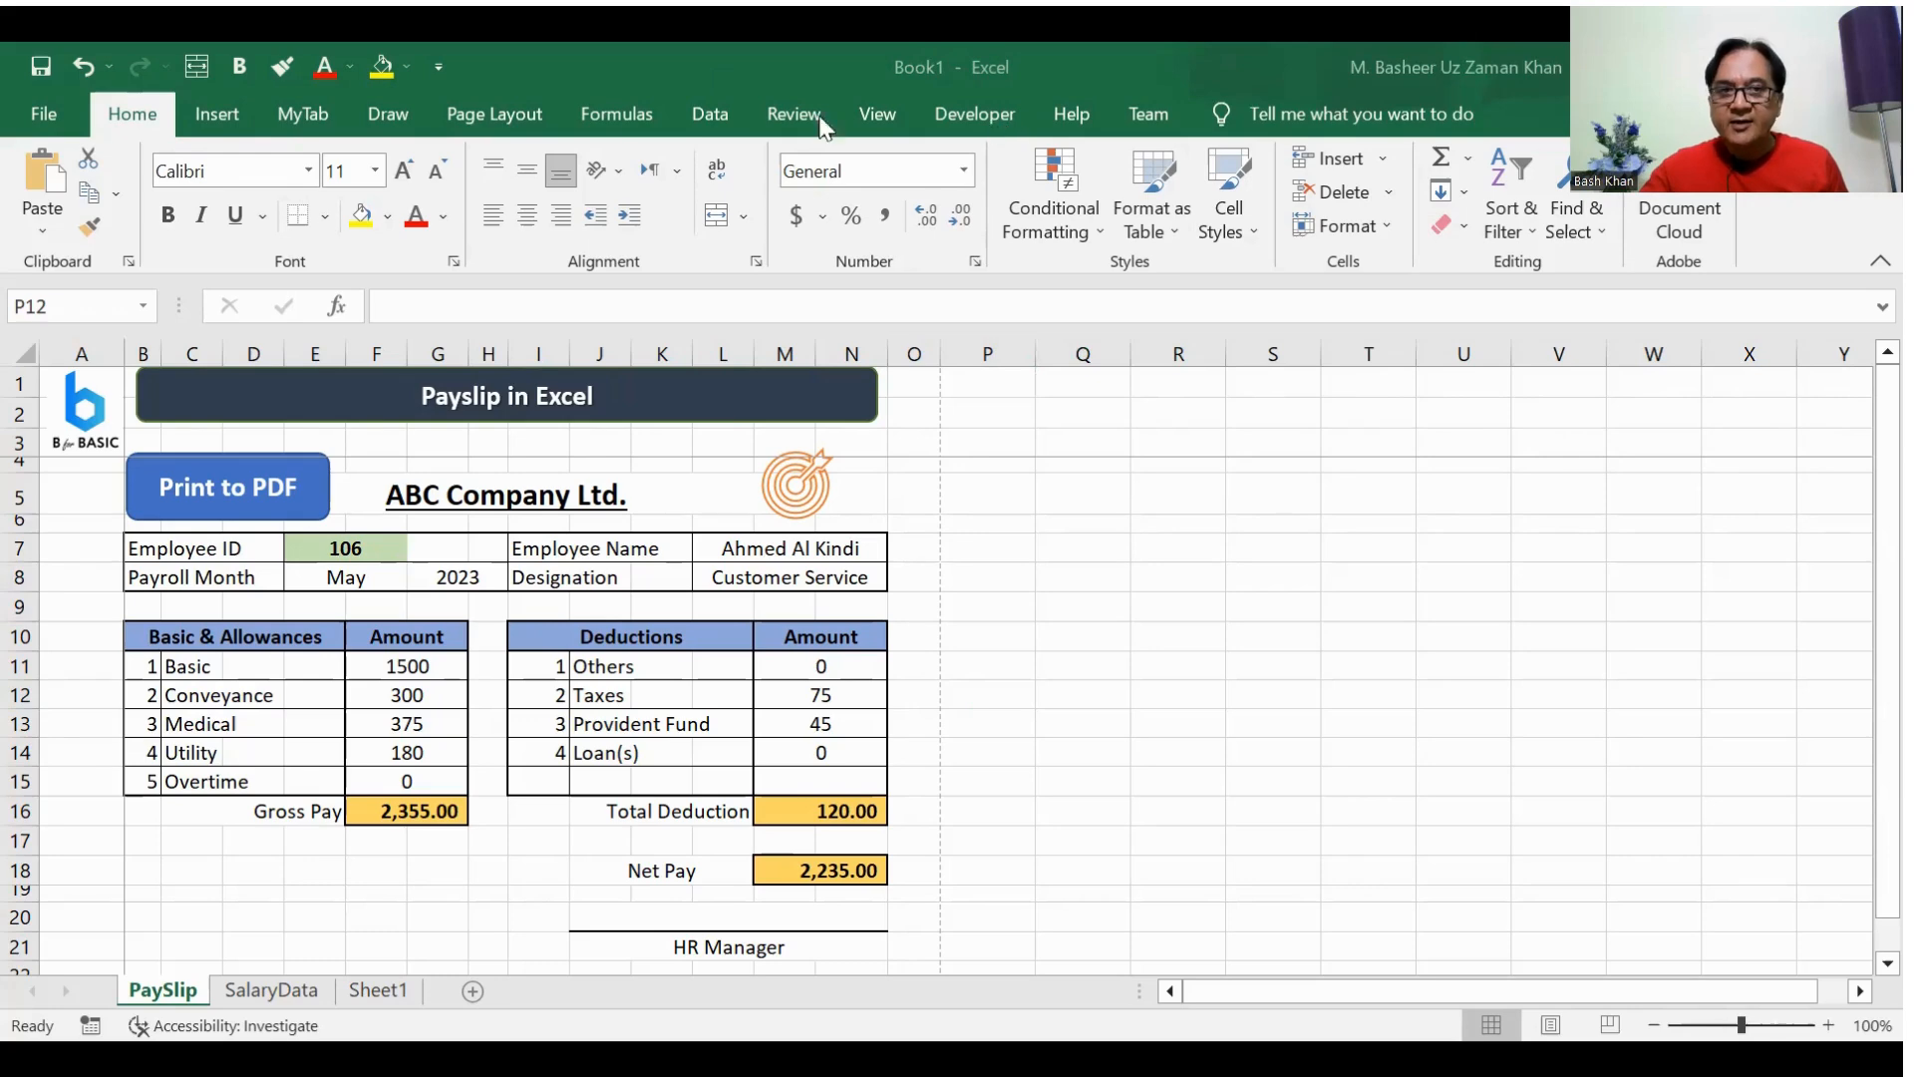
pyautogui.click(60, 492)
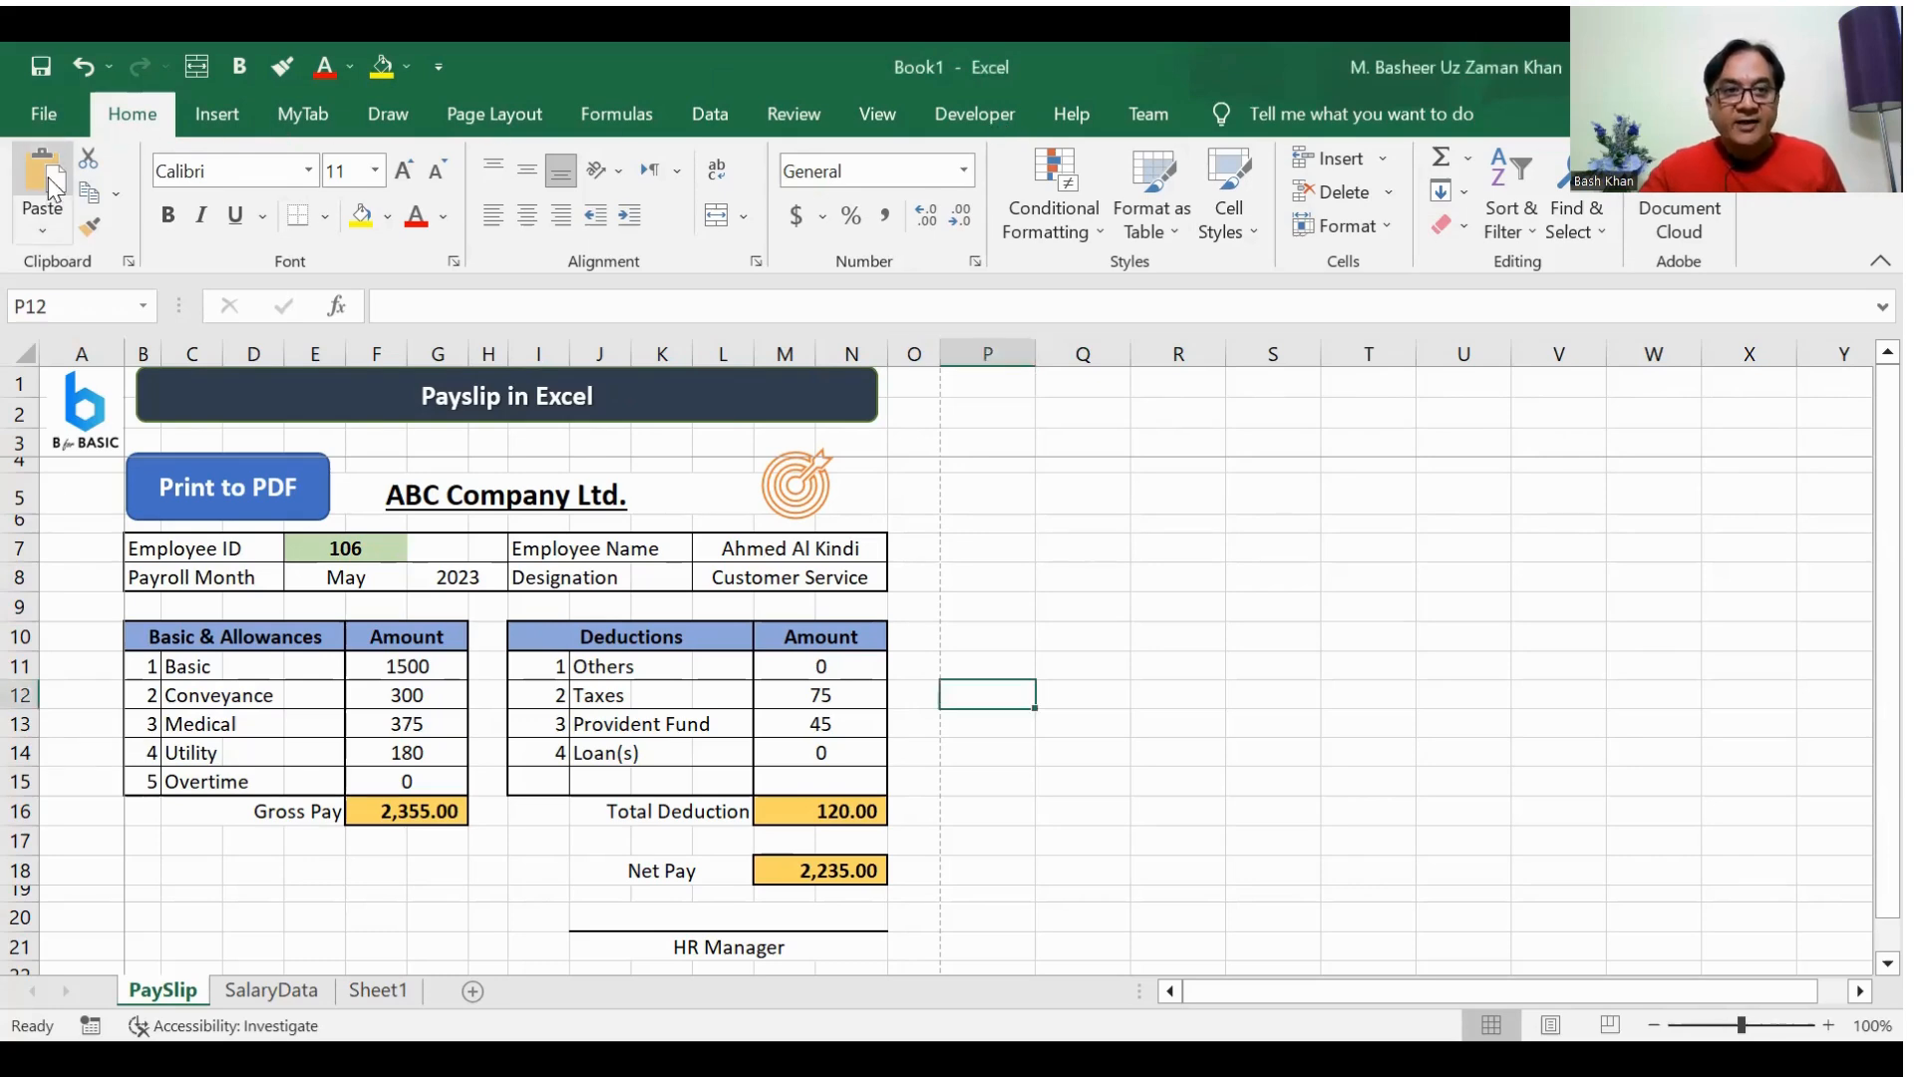
# Step: Turn the Developer tab off and on again in the ribbon customization options and apply the settings
pyautogui.click(39, 114)
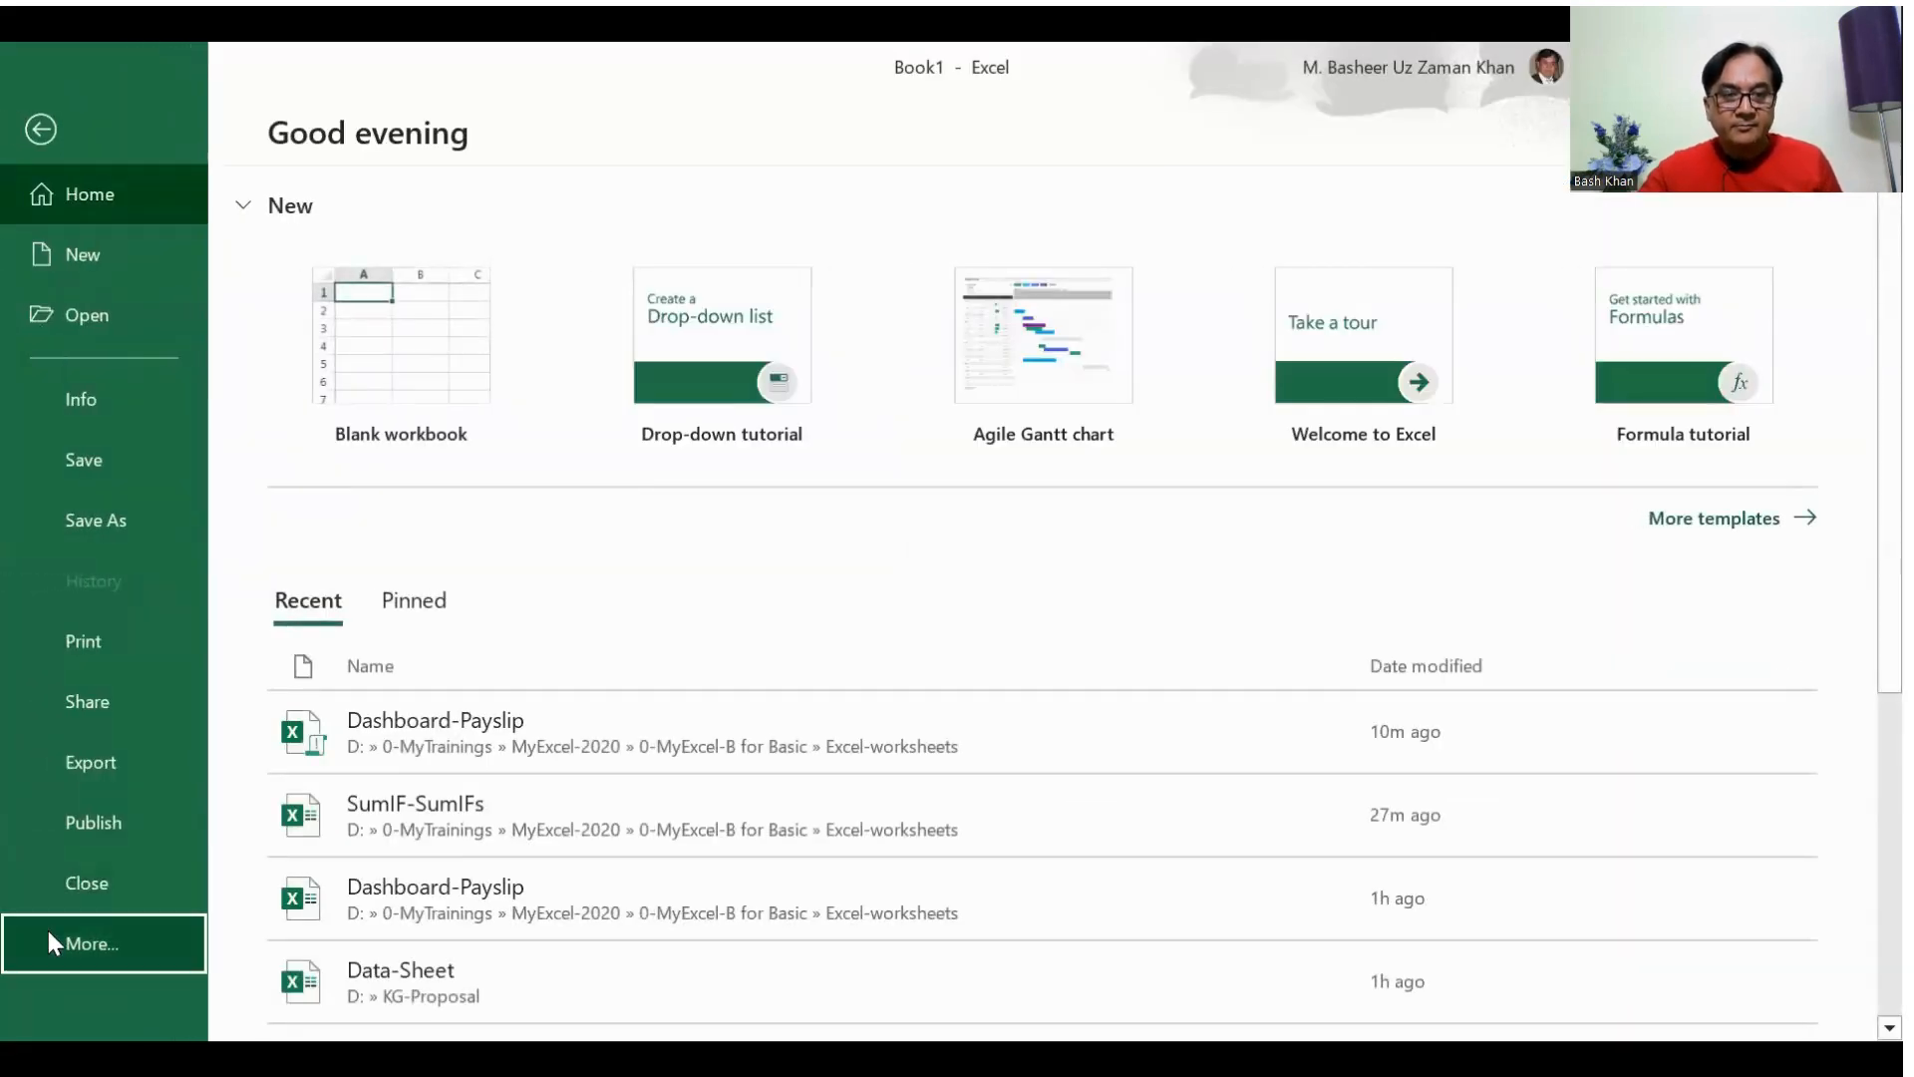
pyautogui.click(268, 947)
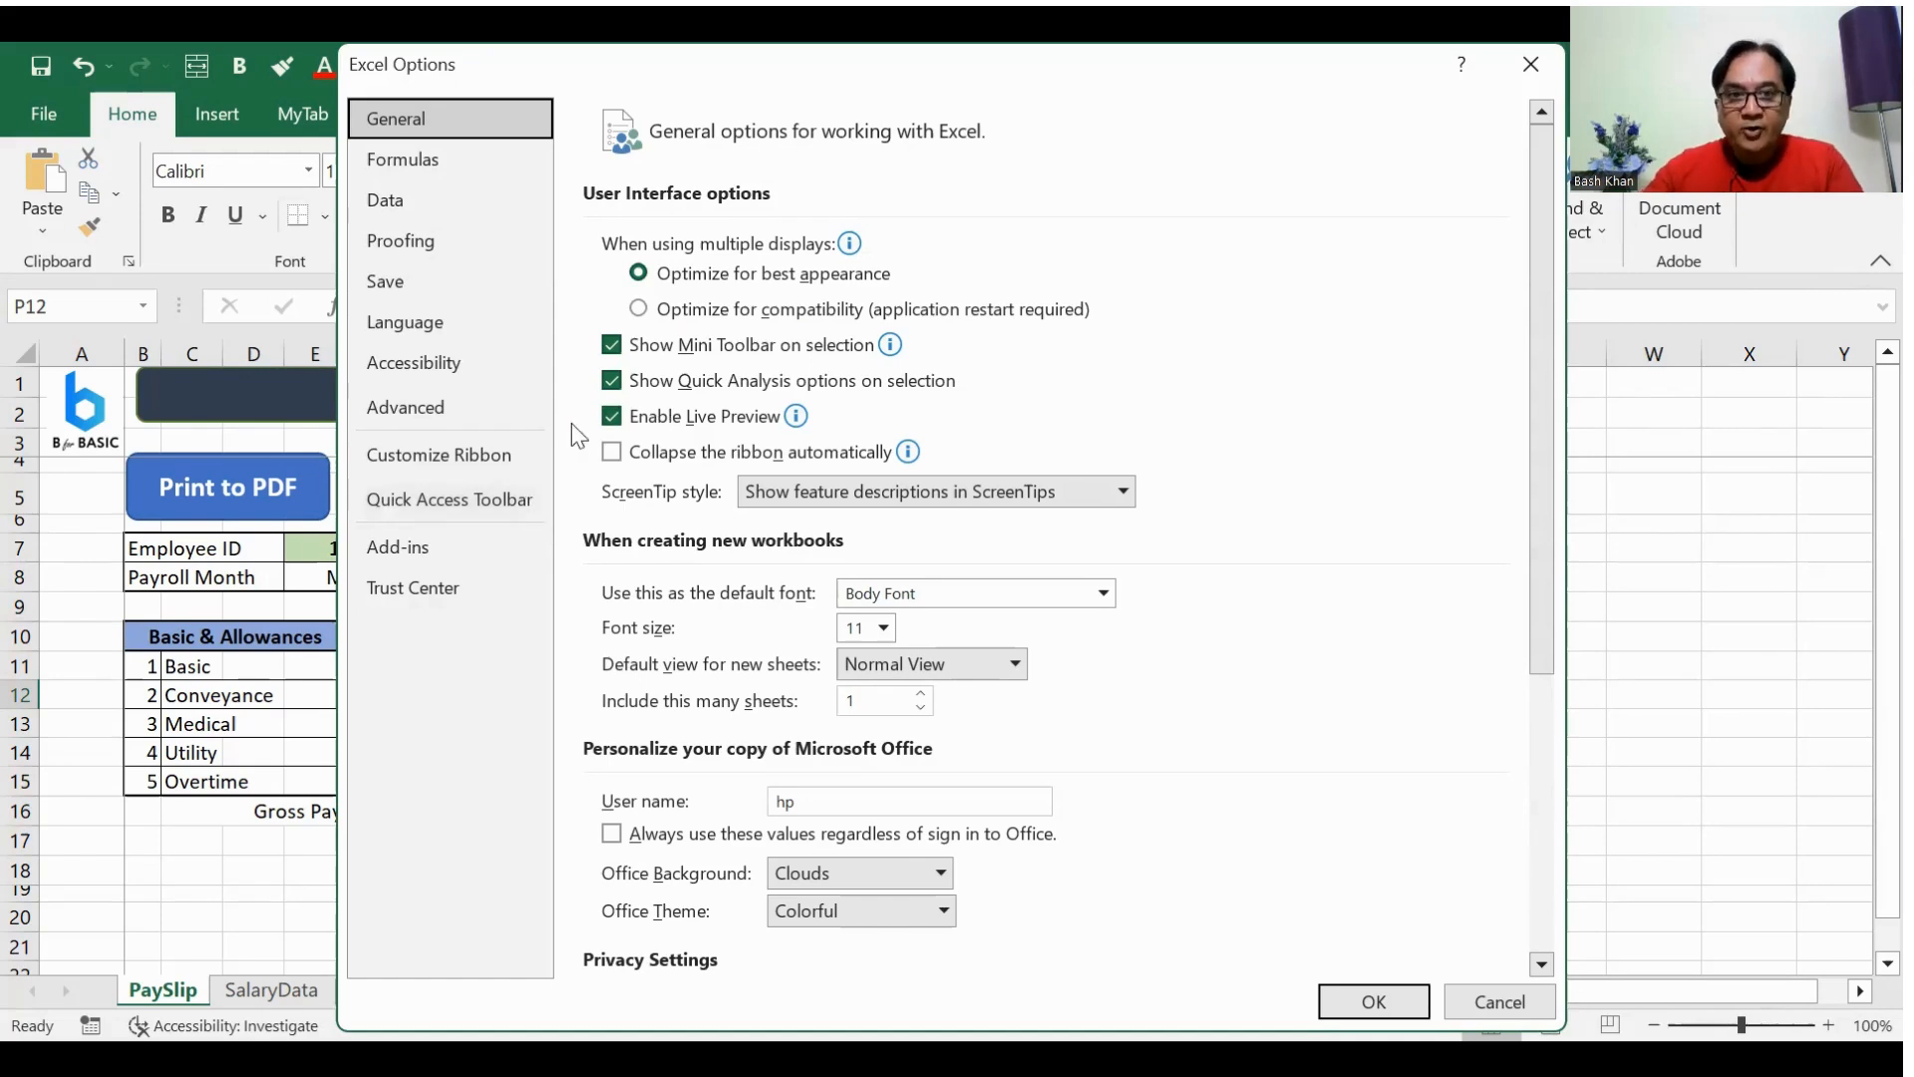
pyautogui.click(437, 463)
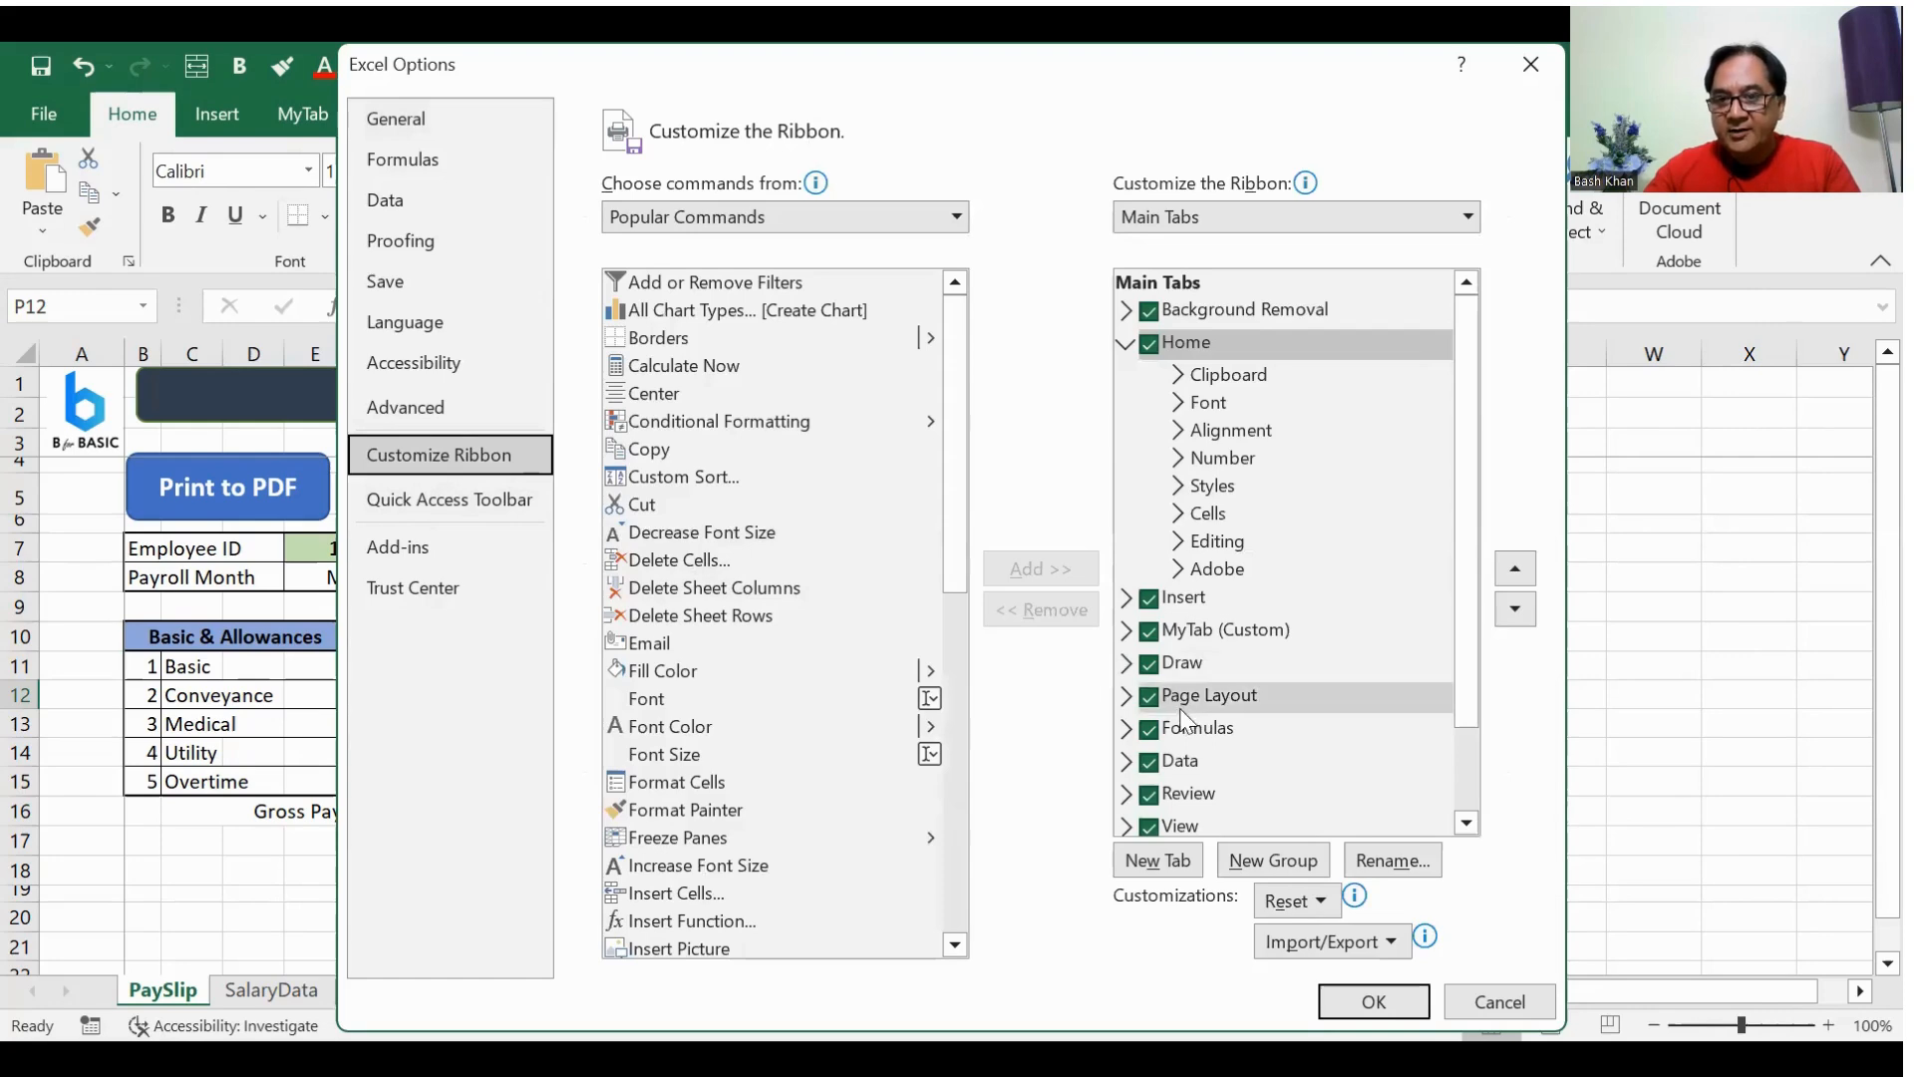
pyautogui.scroll(-1, 1259, 578)
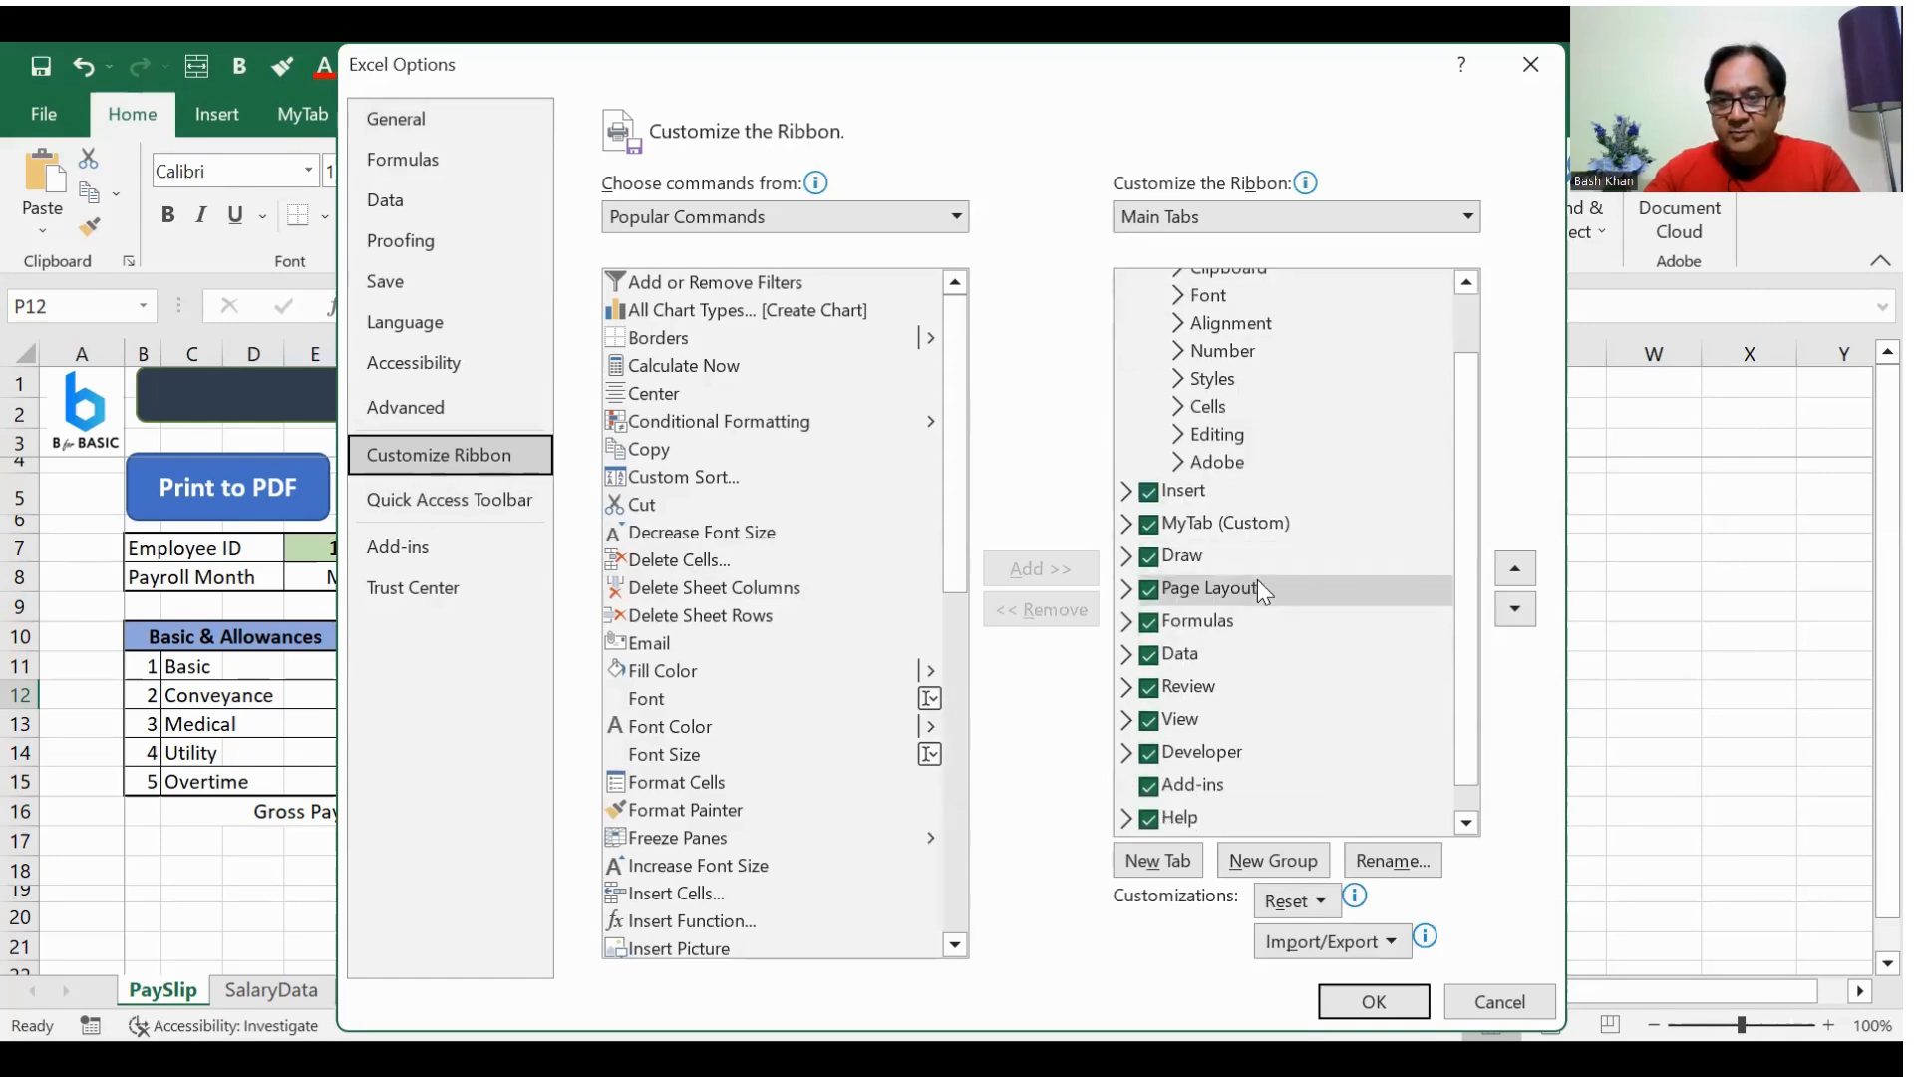
pyautogui.click(1149, 754)
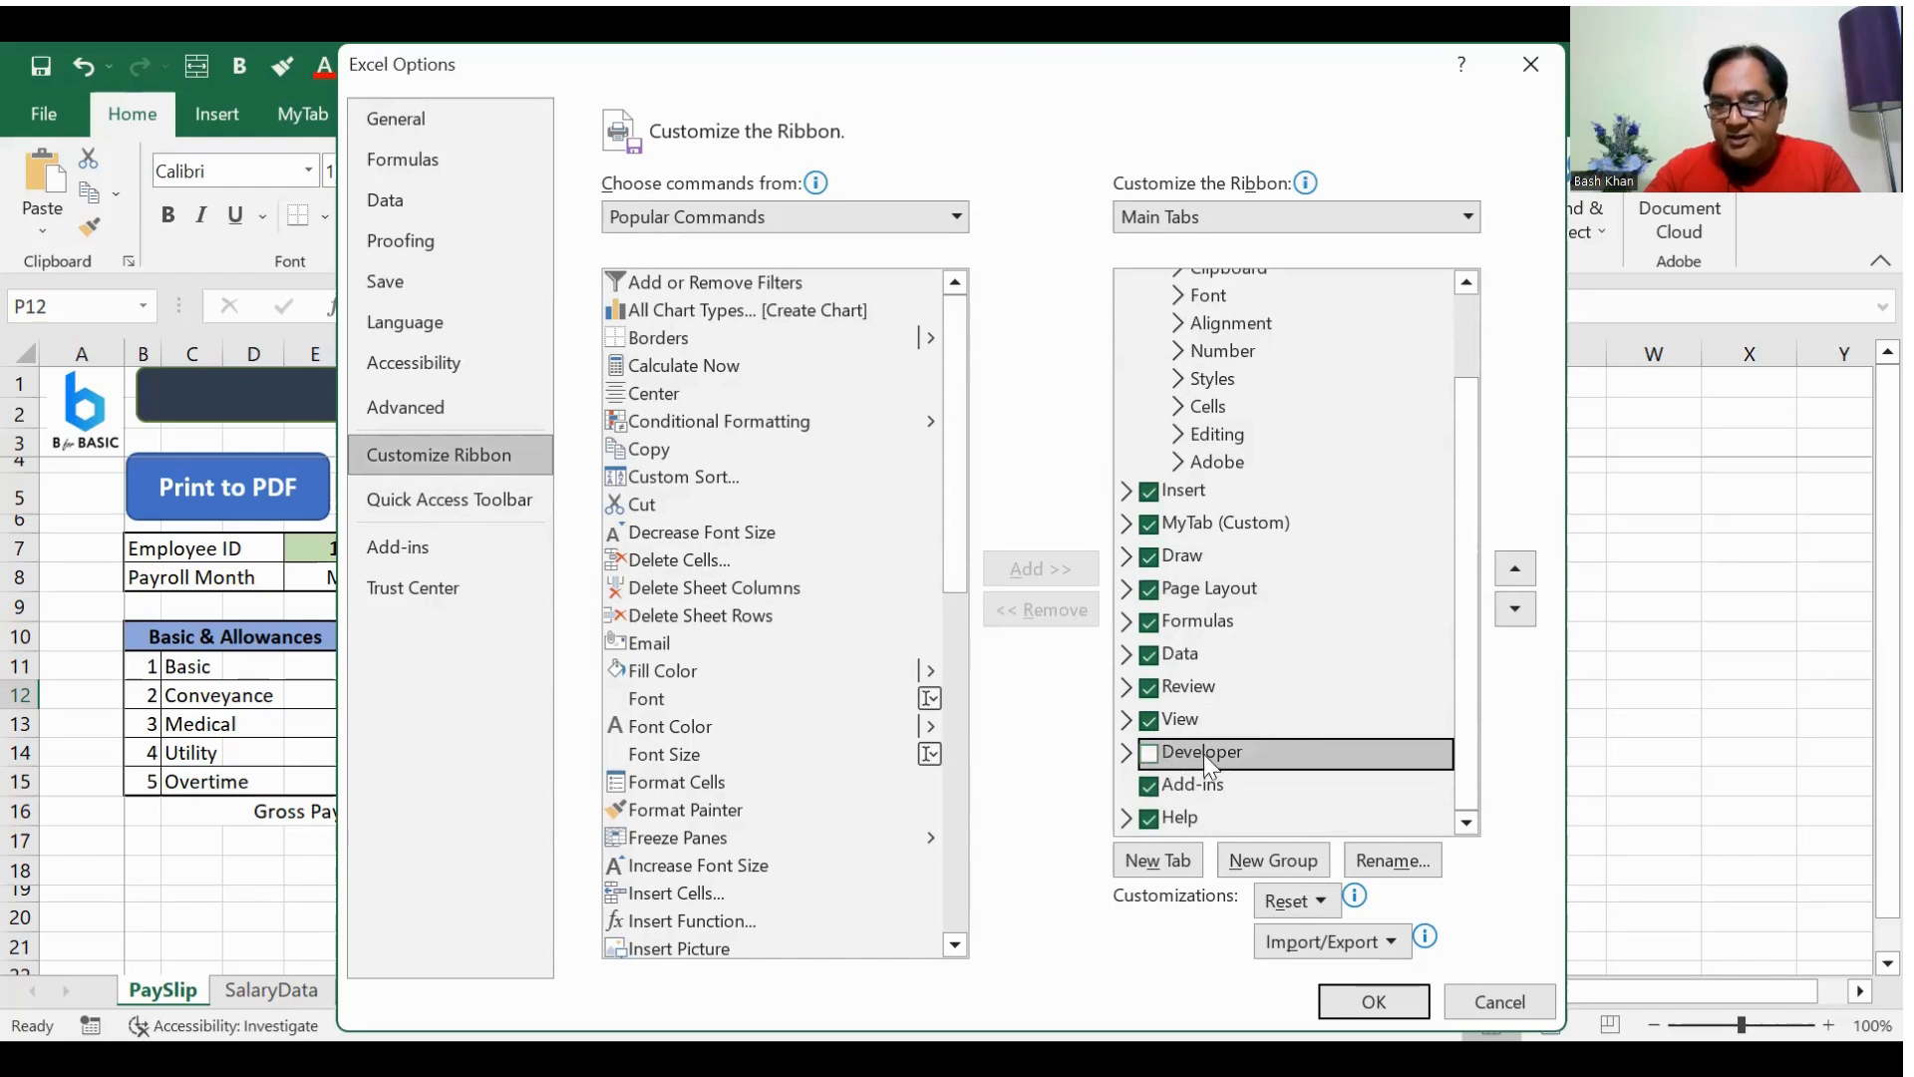
pyautogui.click(1151, 758)
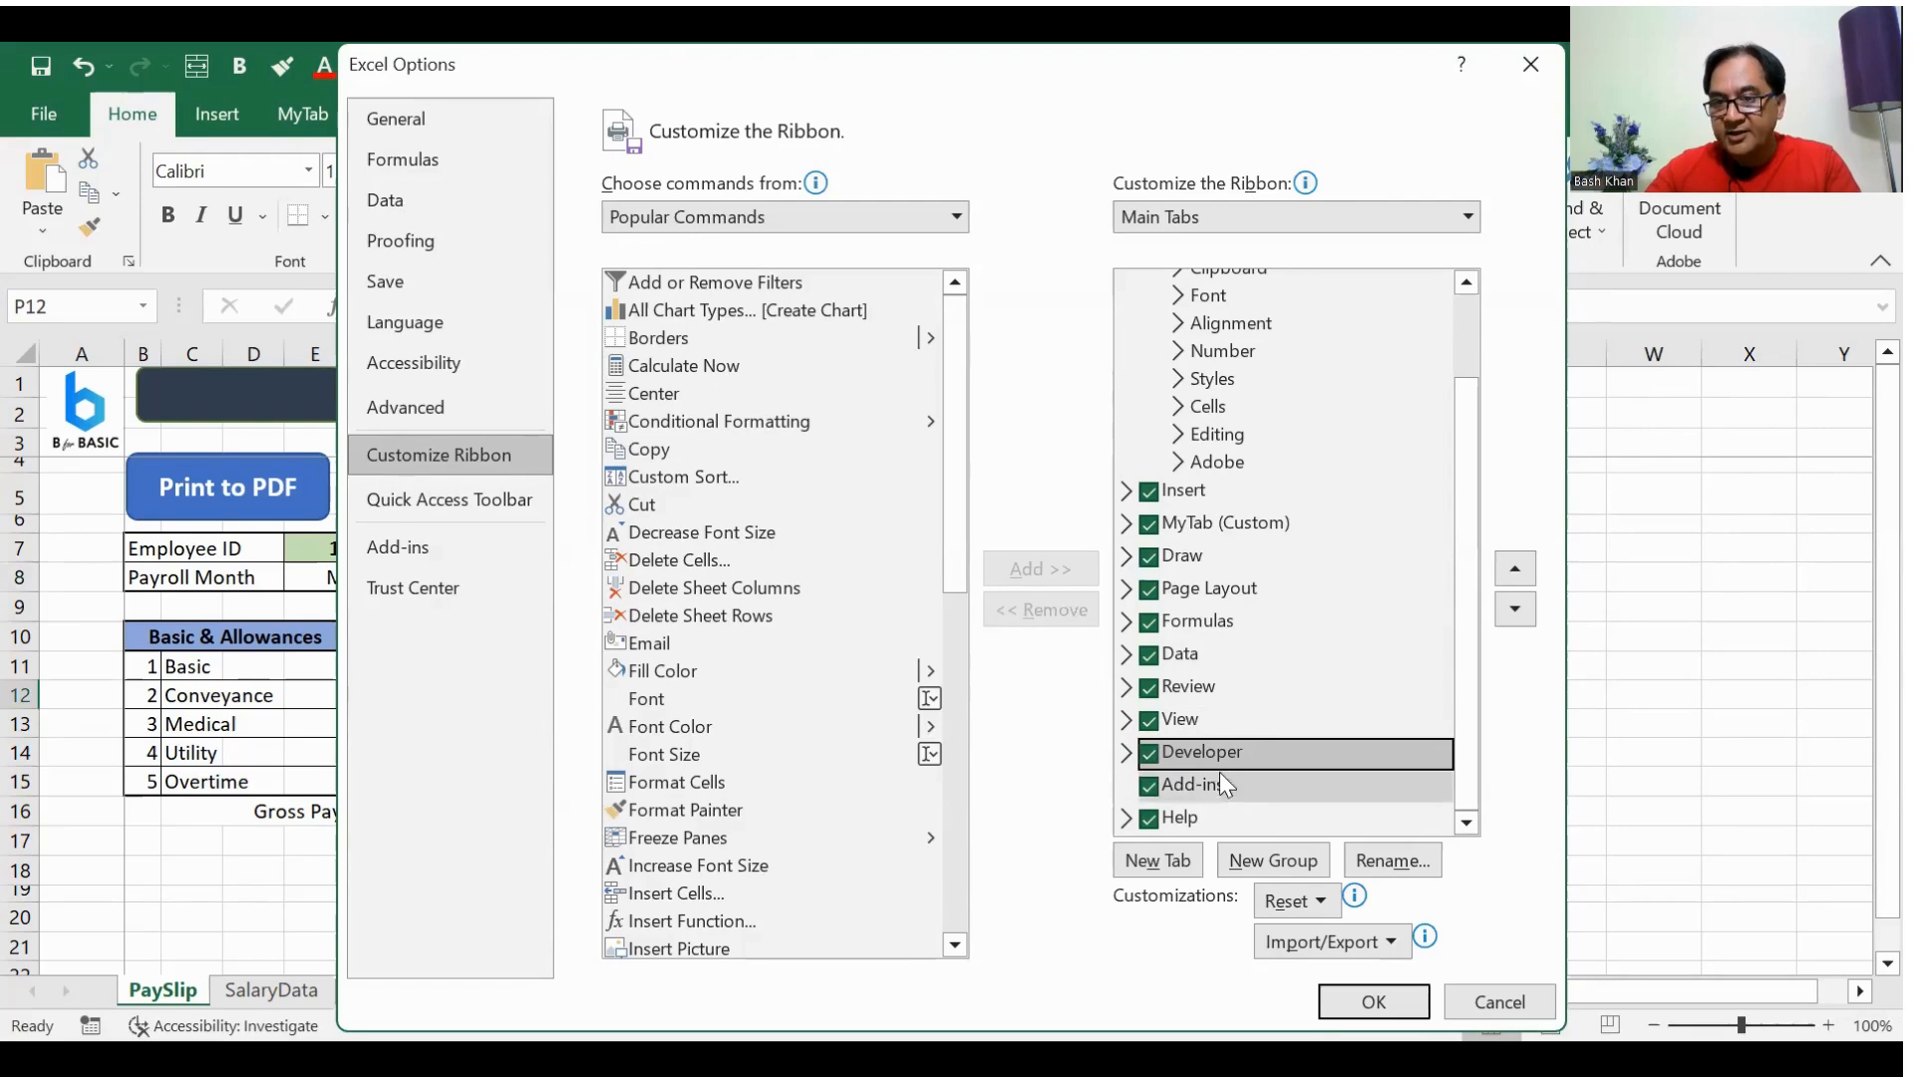
pyautogui.click(1399, 1001)
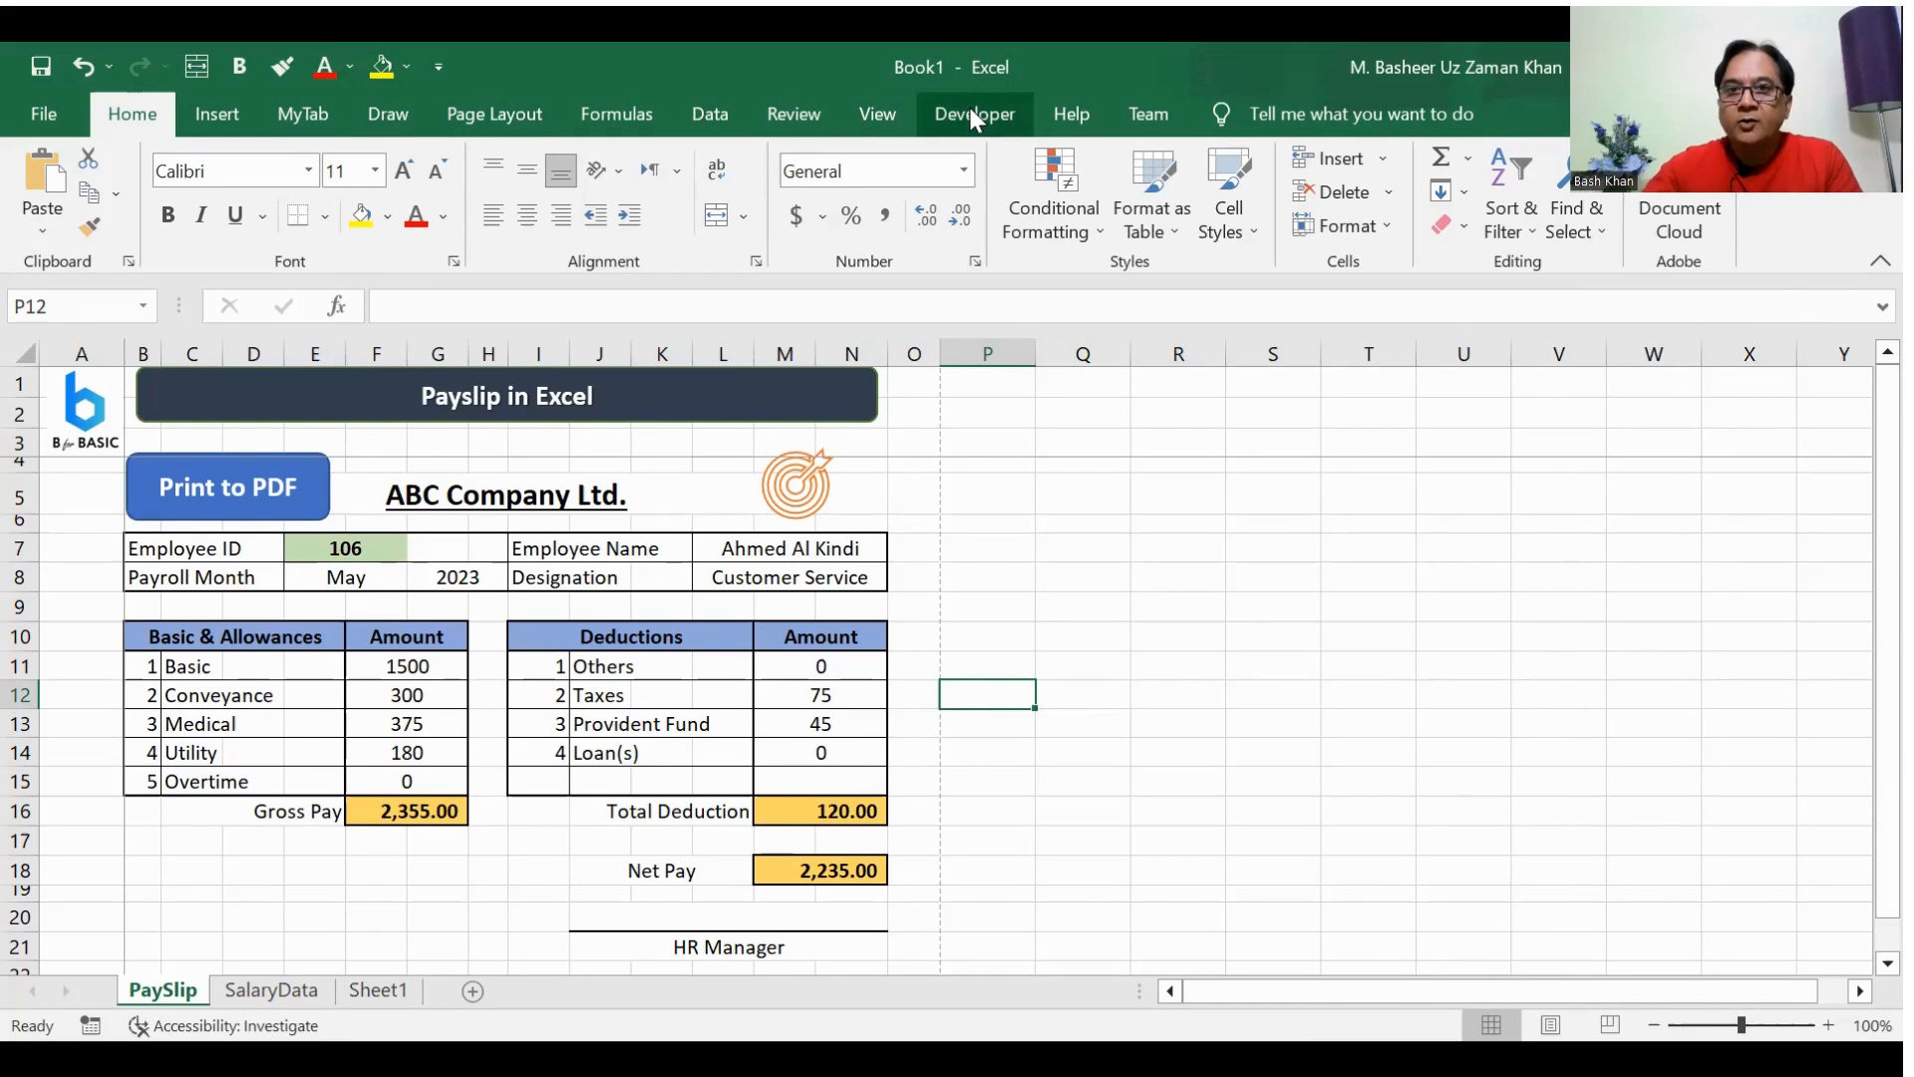
# Step: Open the Visual Basic editor and insert a new module into the Book1 project
pyautogui.click(971, 114)
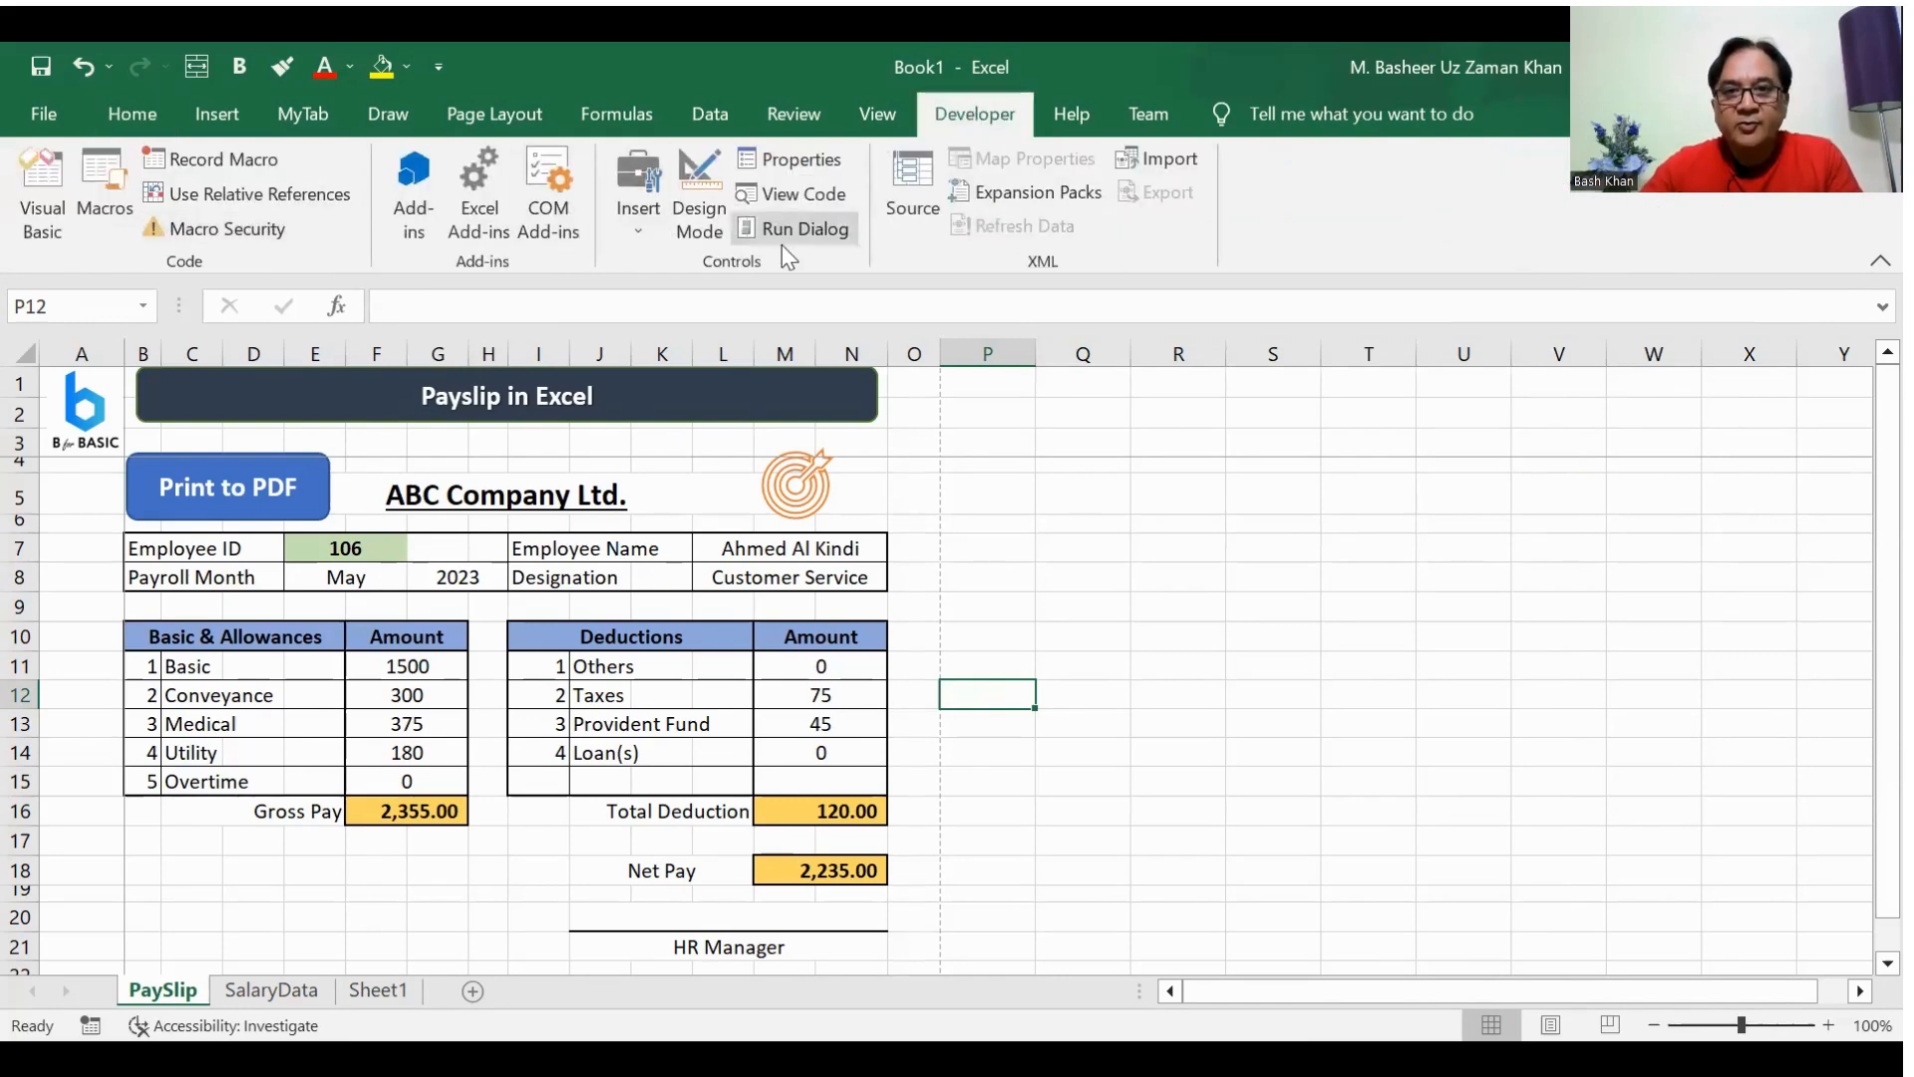
pyautogui.click(52, 200)
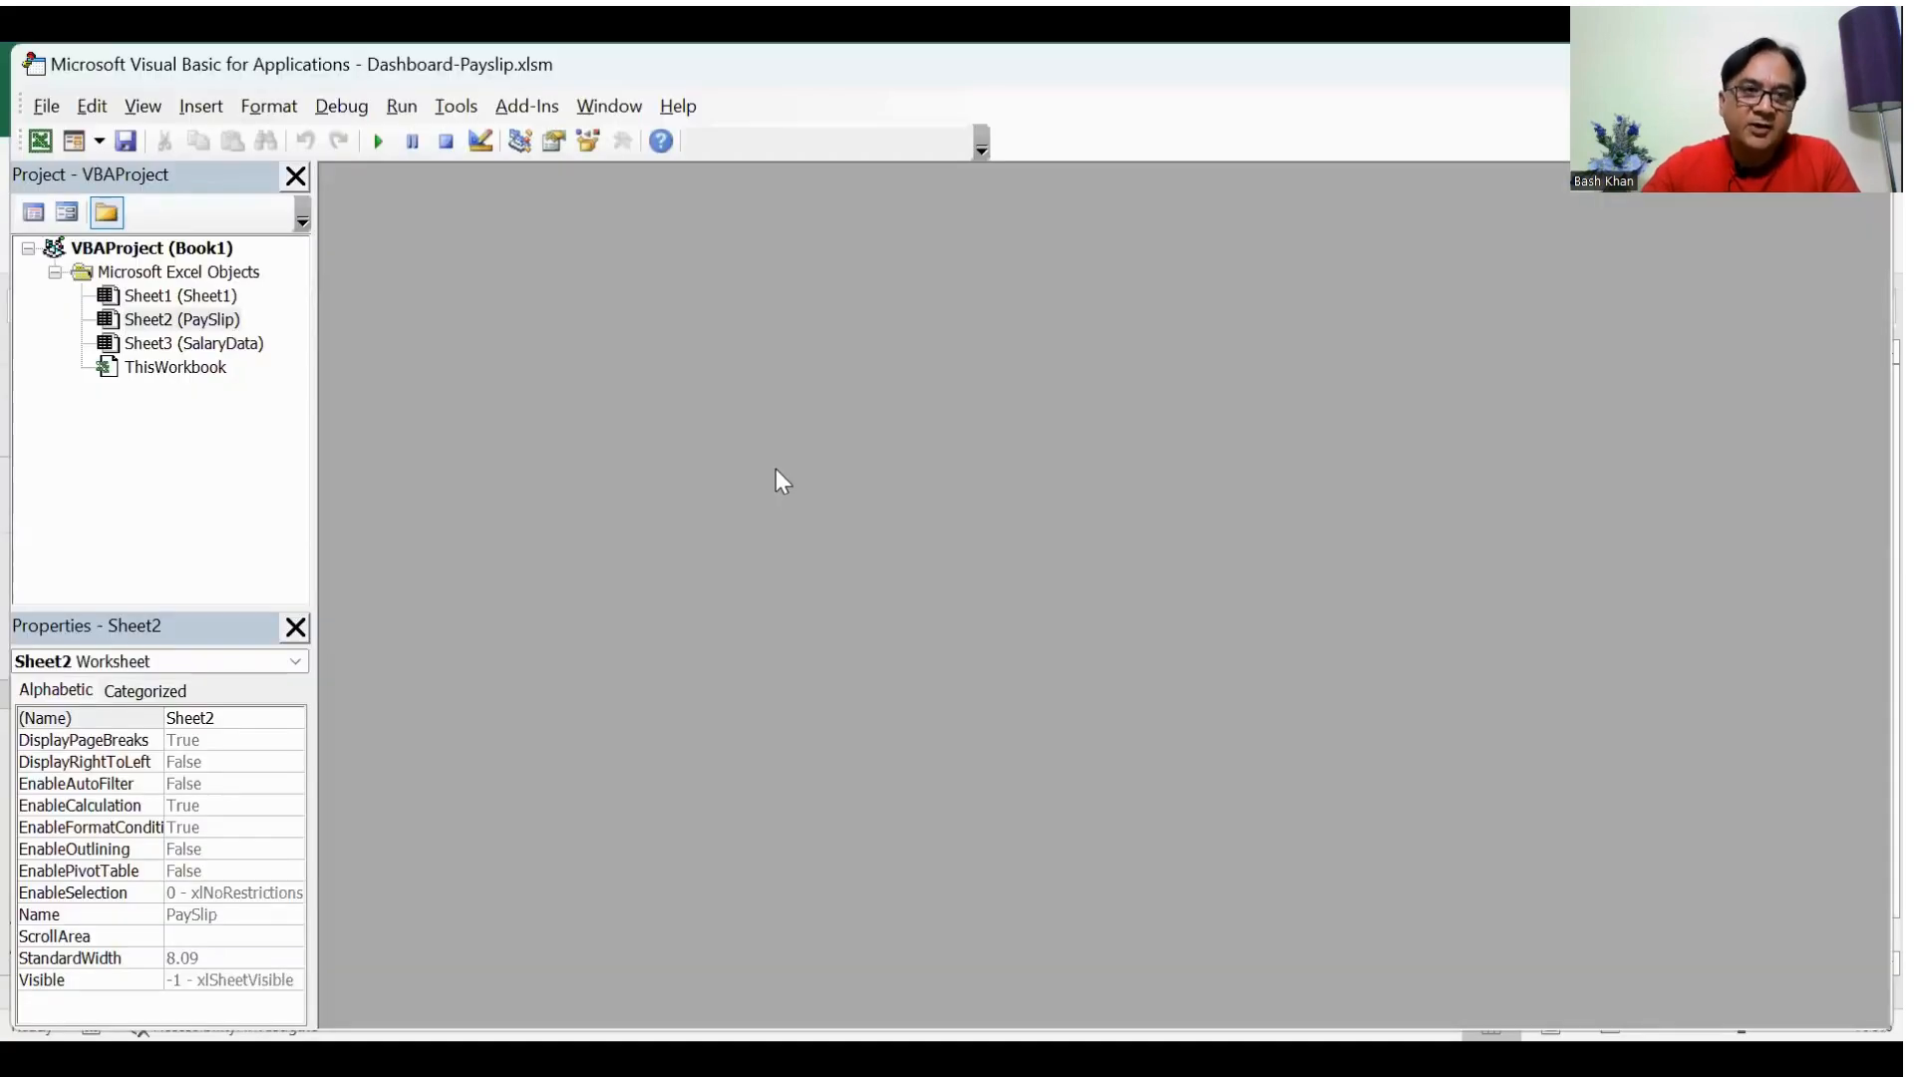
pyautogui.click(209, 273)
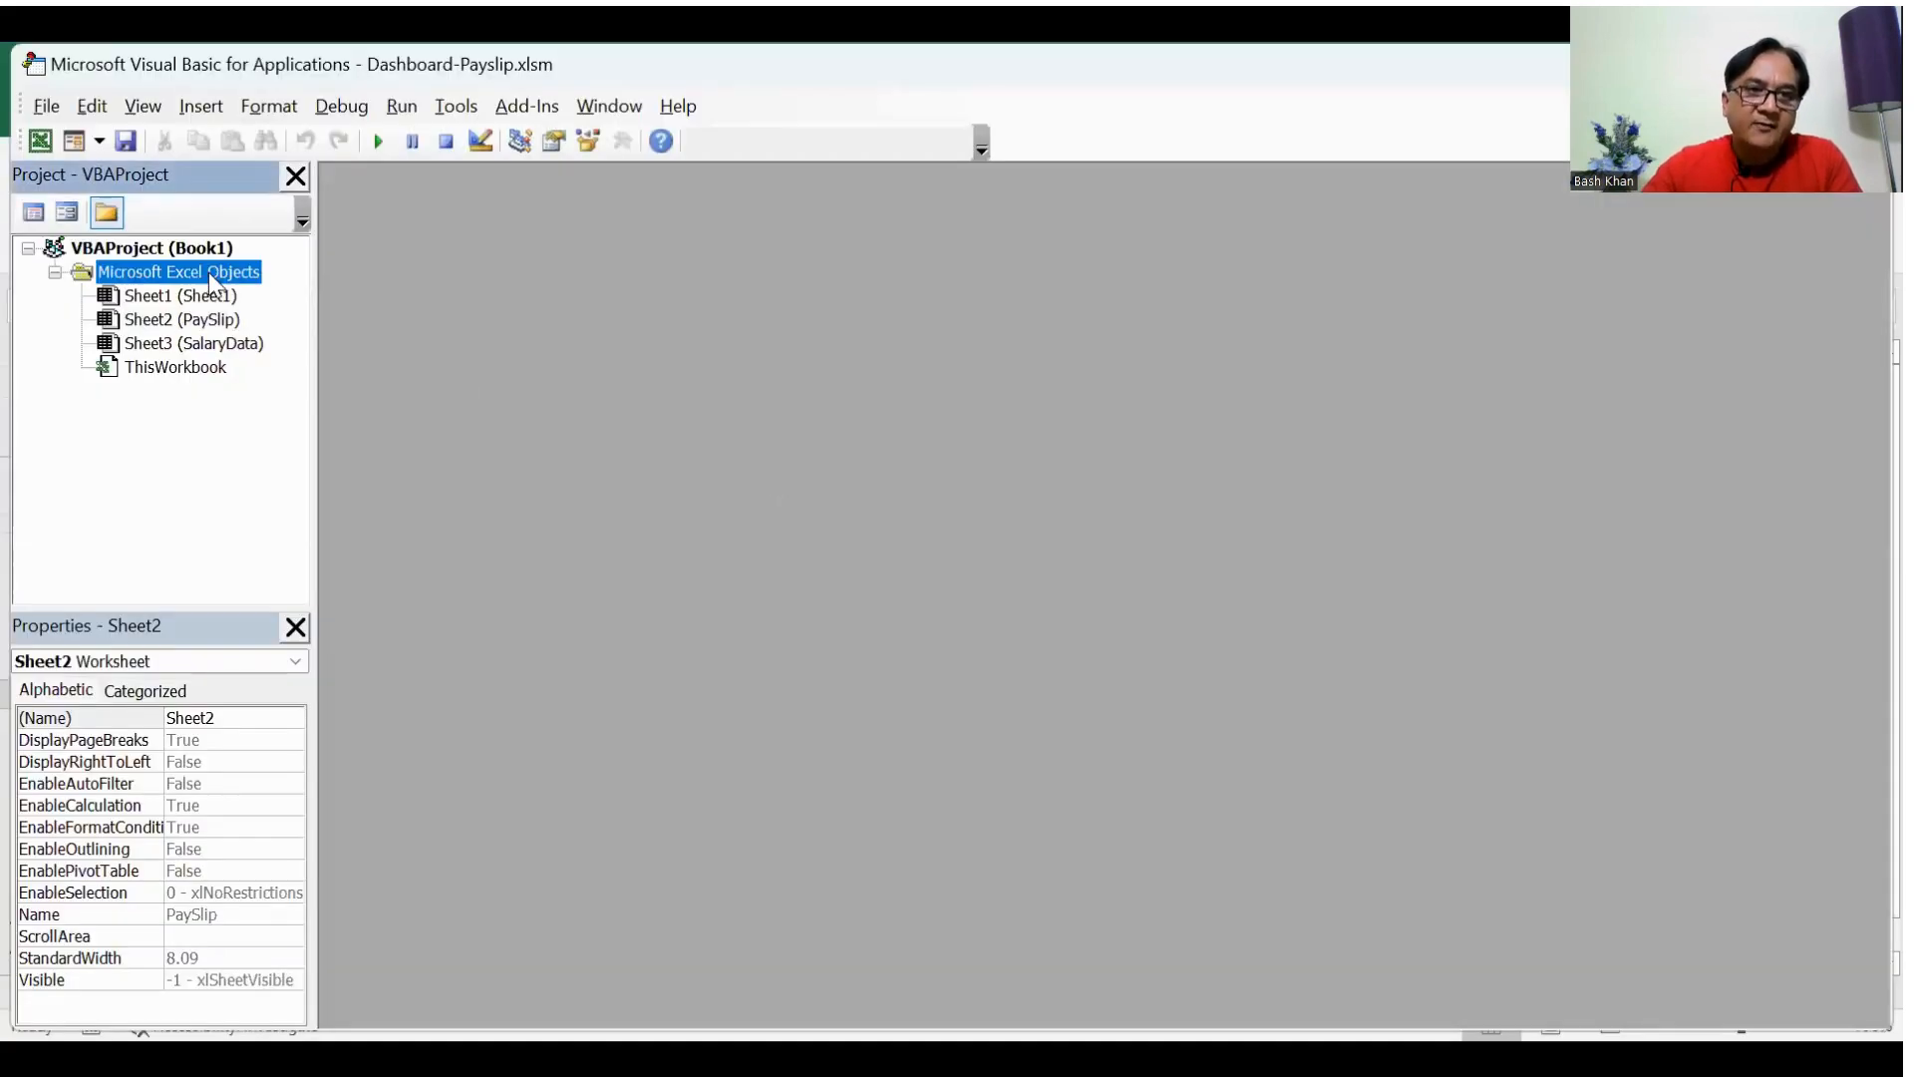
pyautogui.rightClick(207, 272)
pyautogui.moveTo(197, 442)
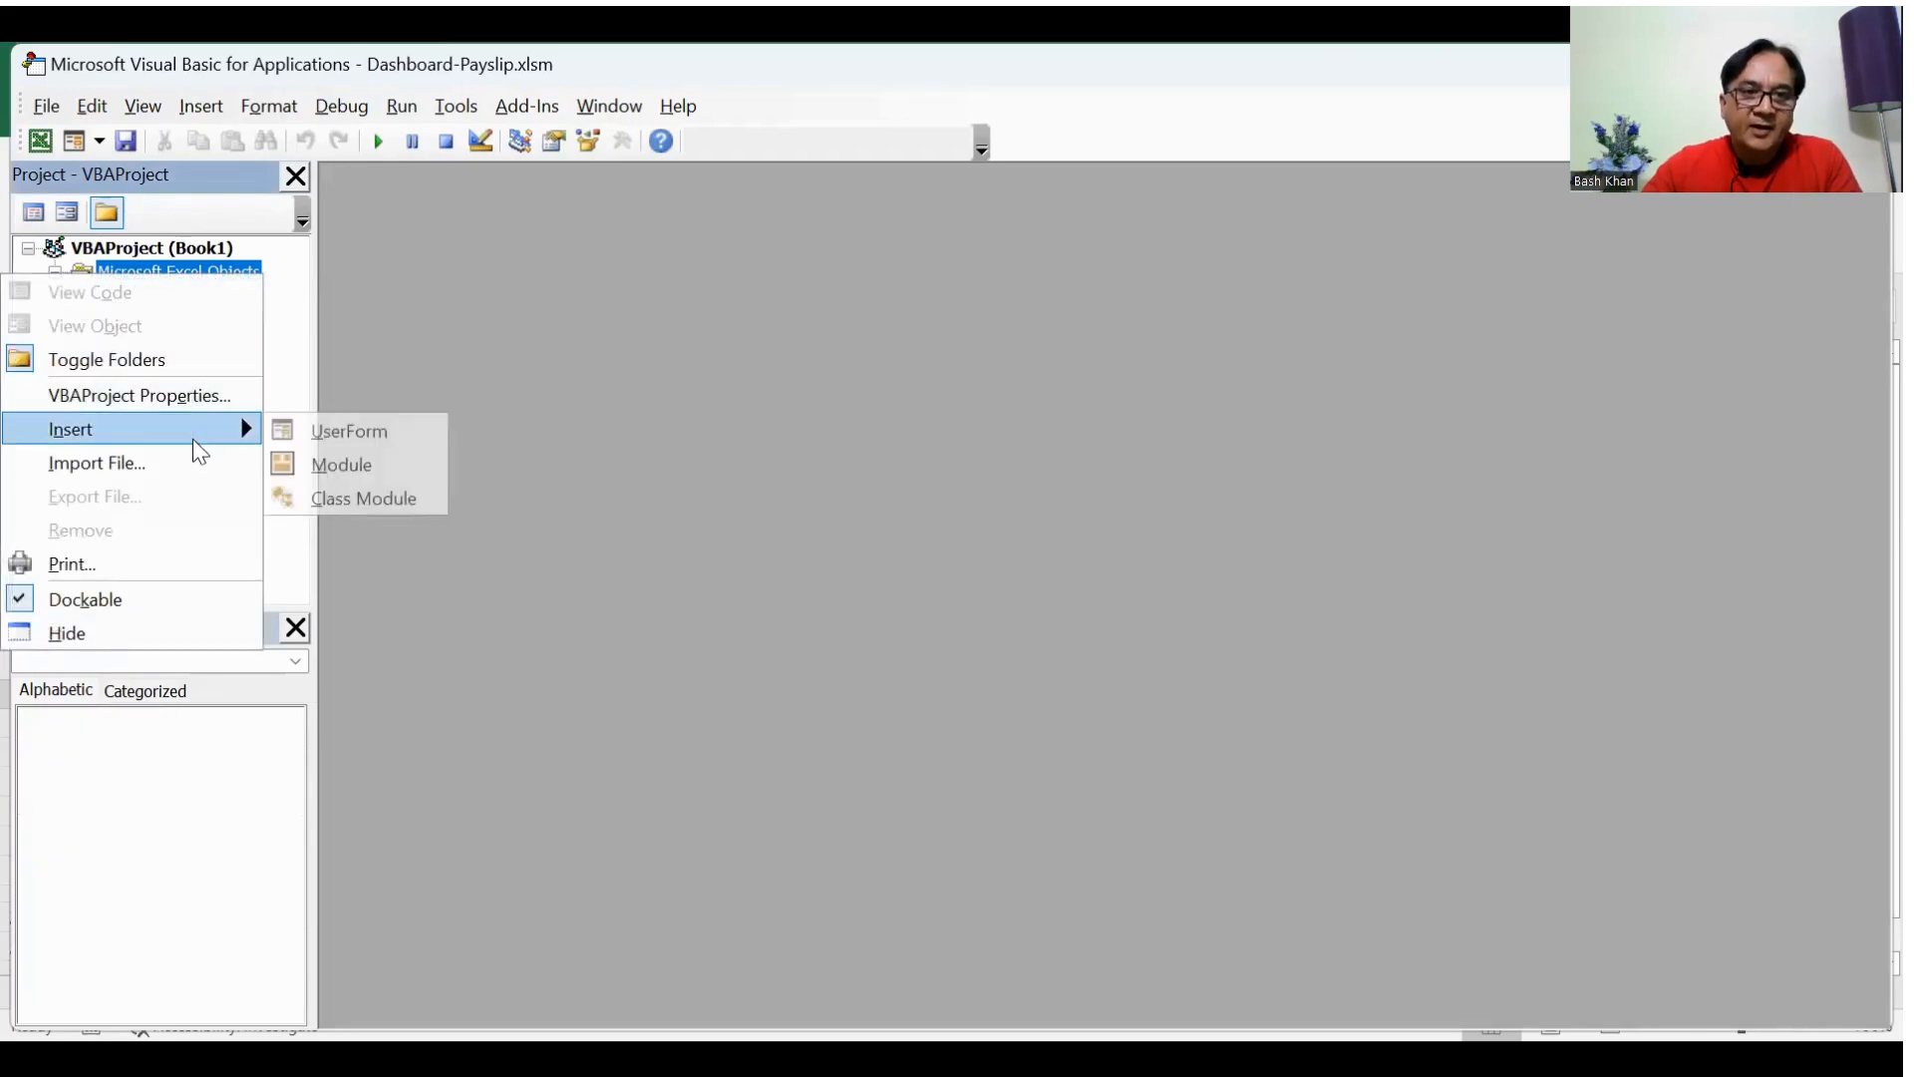
pyautogui.click(341, 476)
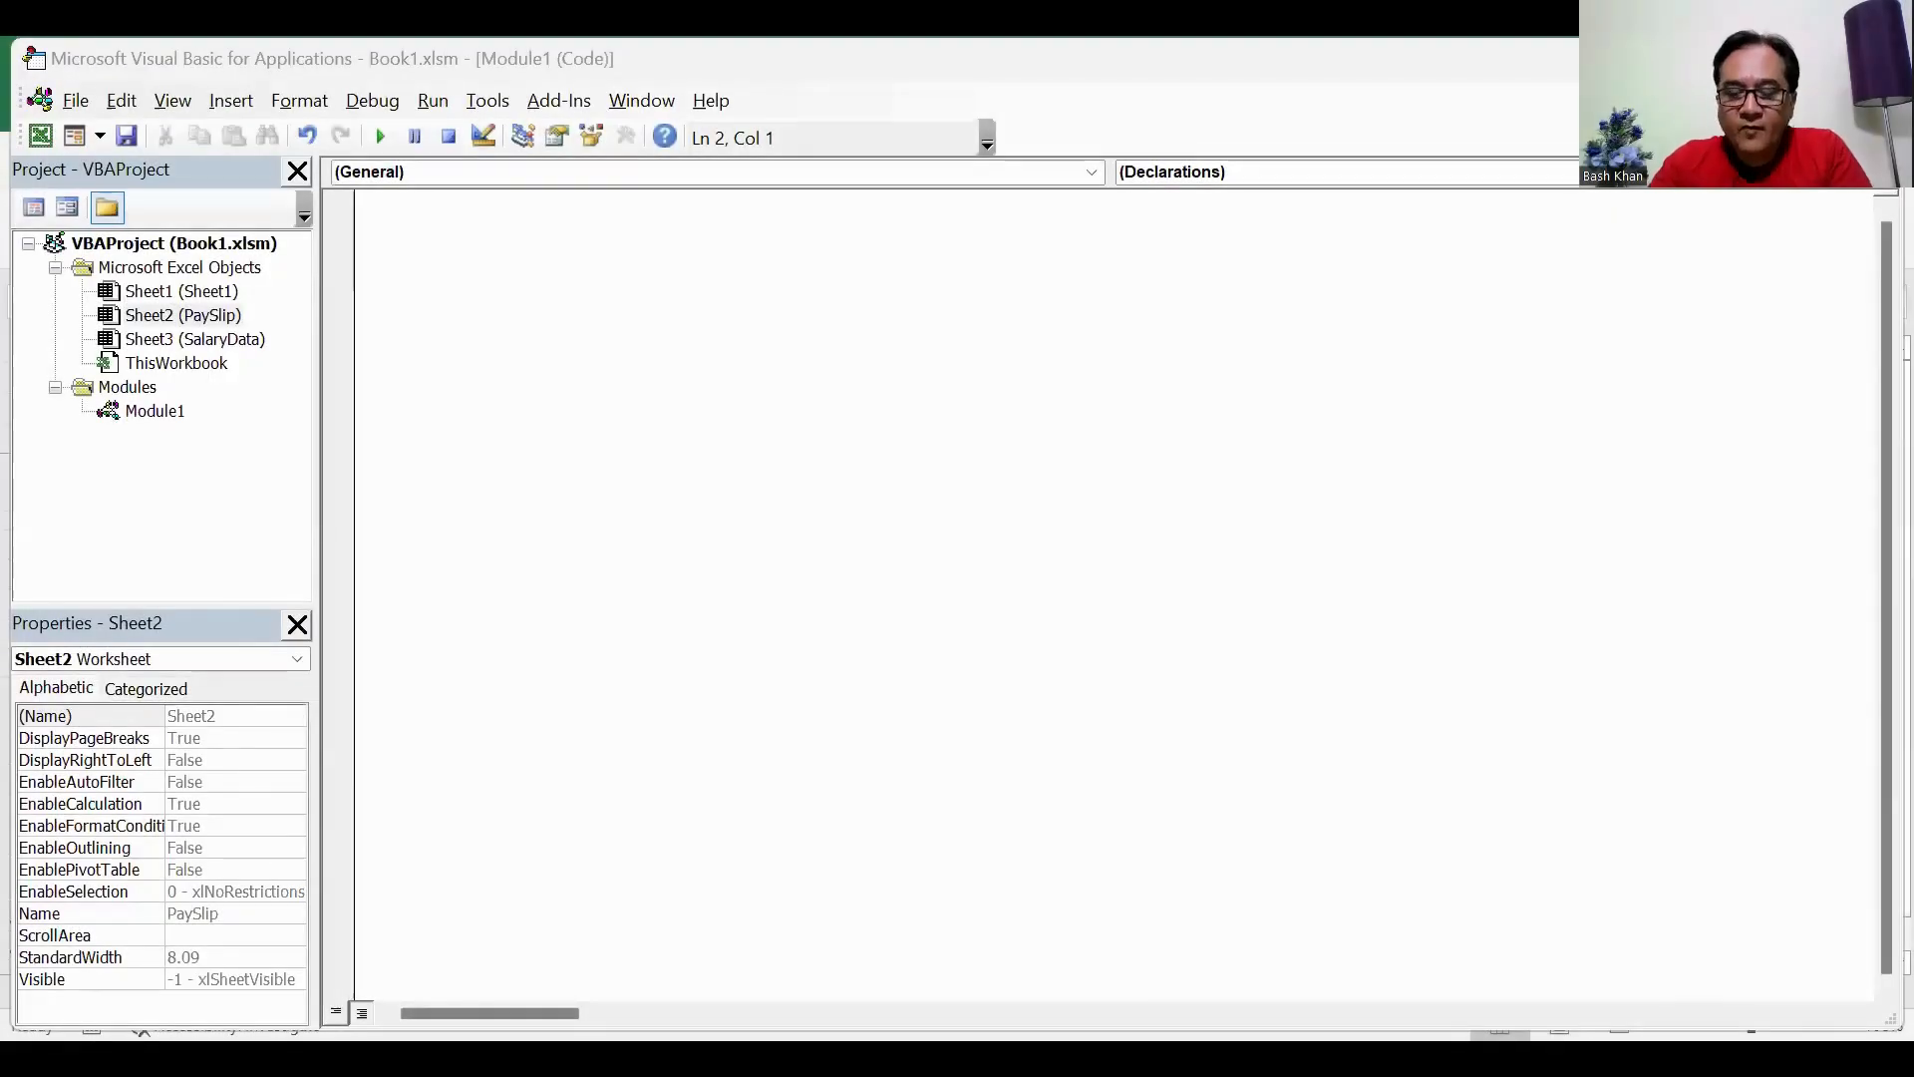
# Step: Create an empty PrintPDF Sub procedure in Module1, with blank lines left inside its body
pyautogui.click(1086, 321)
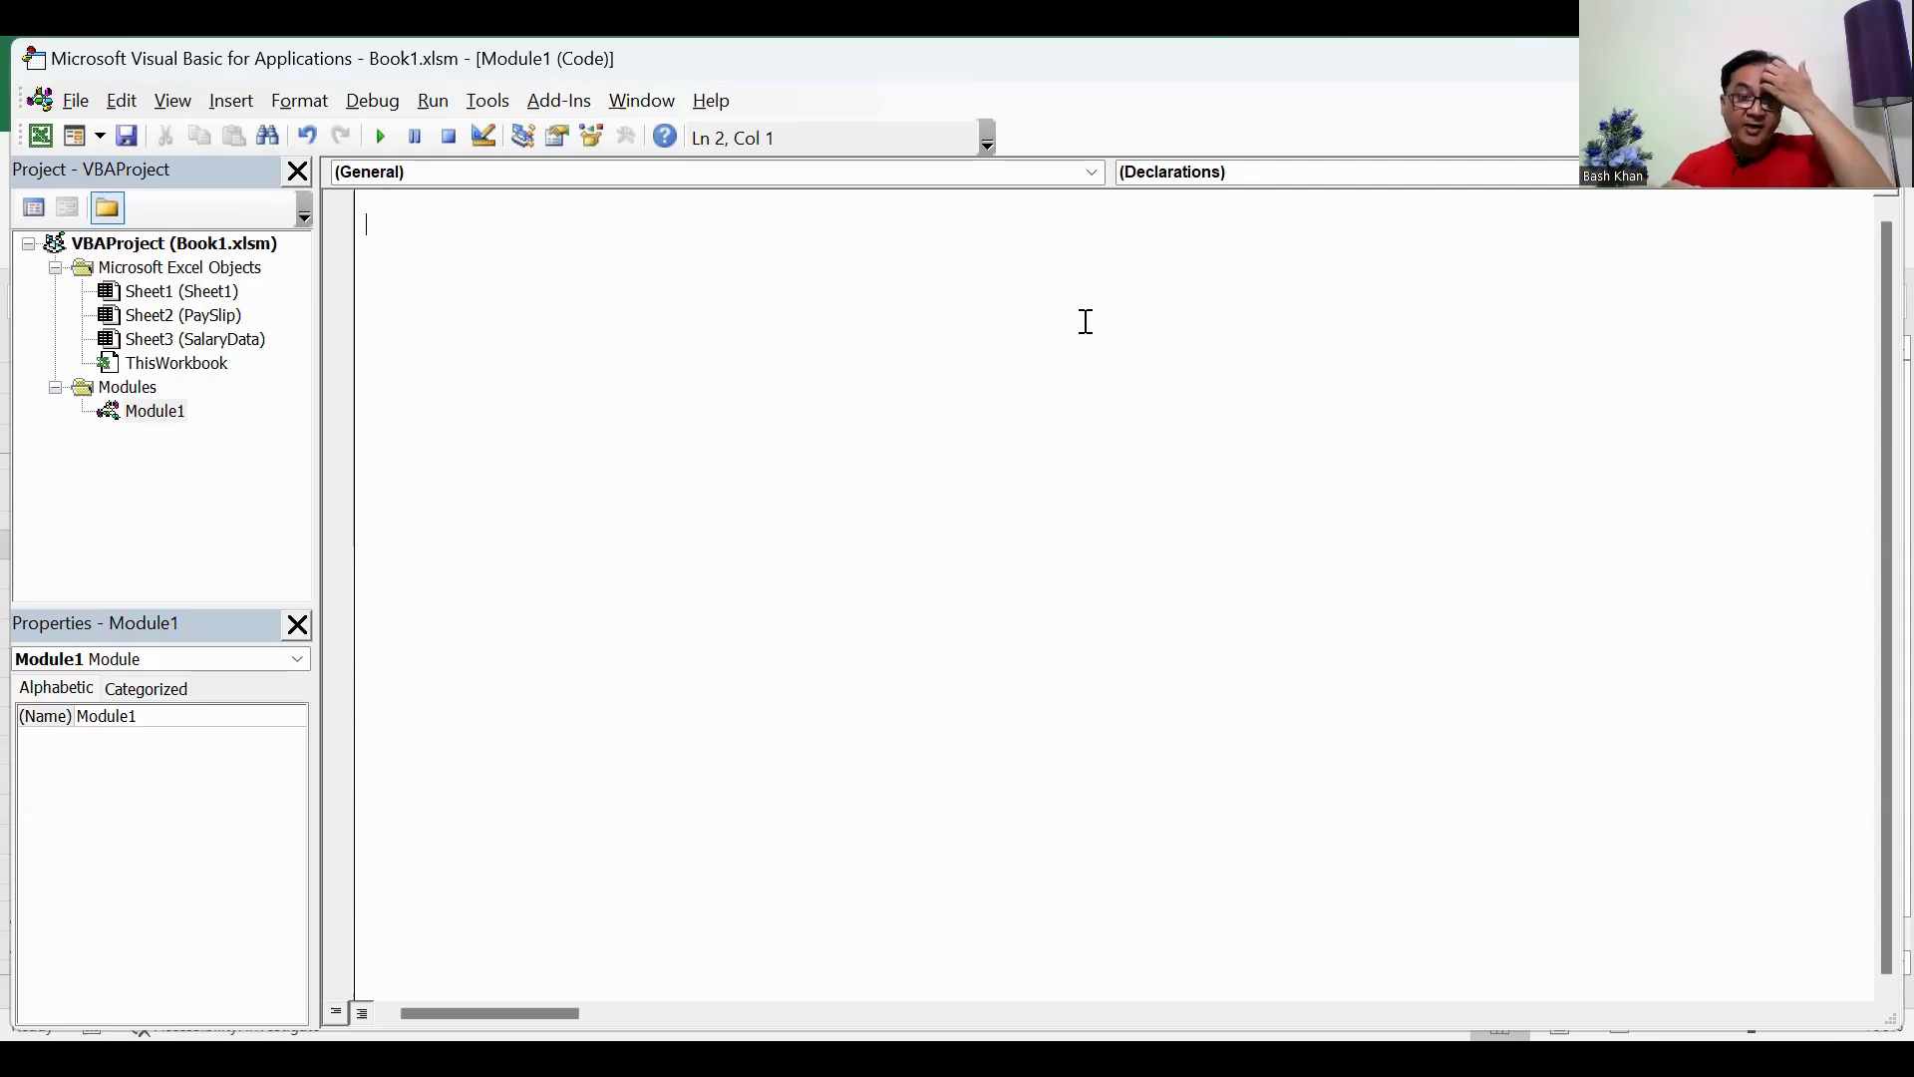
pyautogui.write('Sub Print')
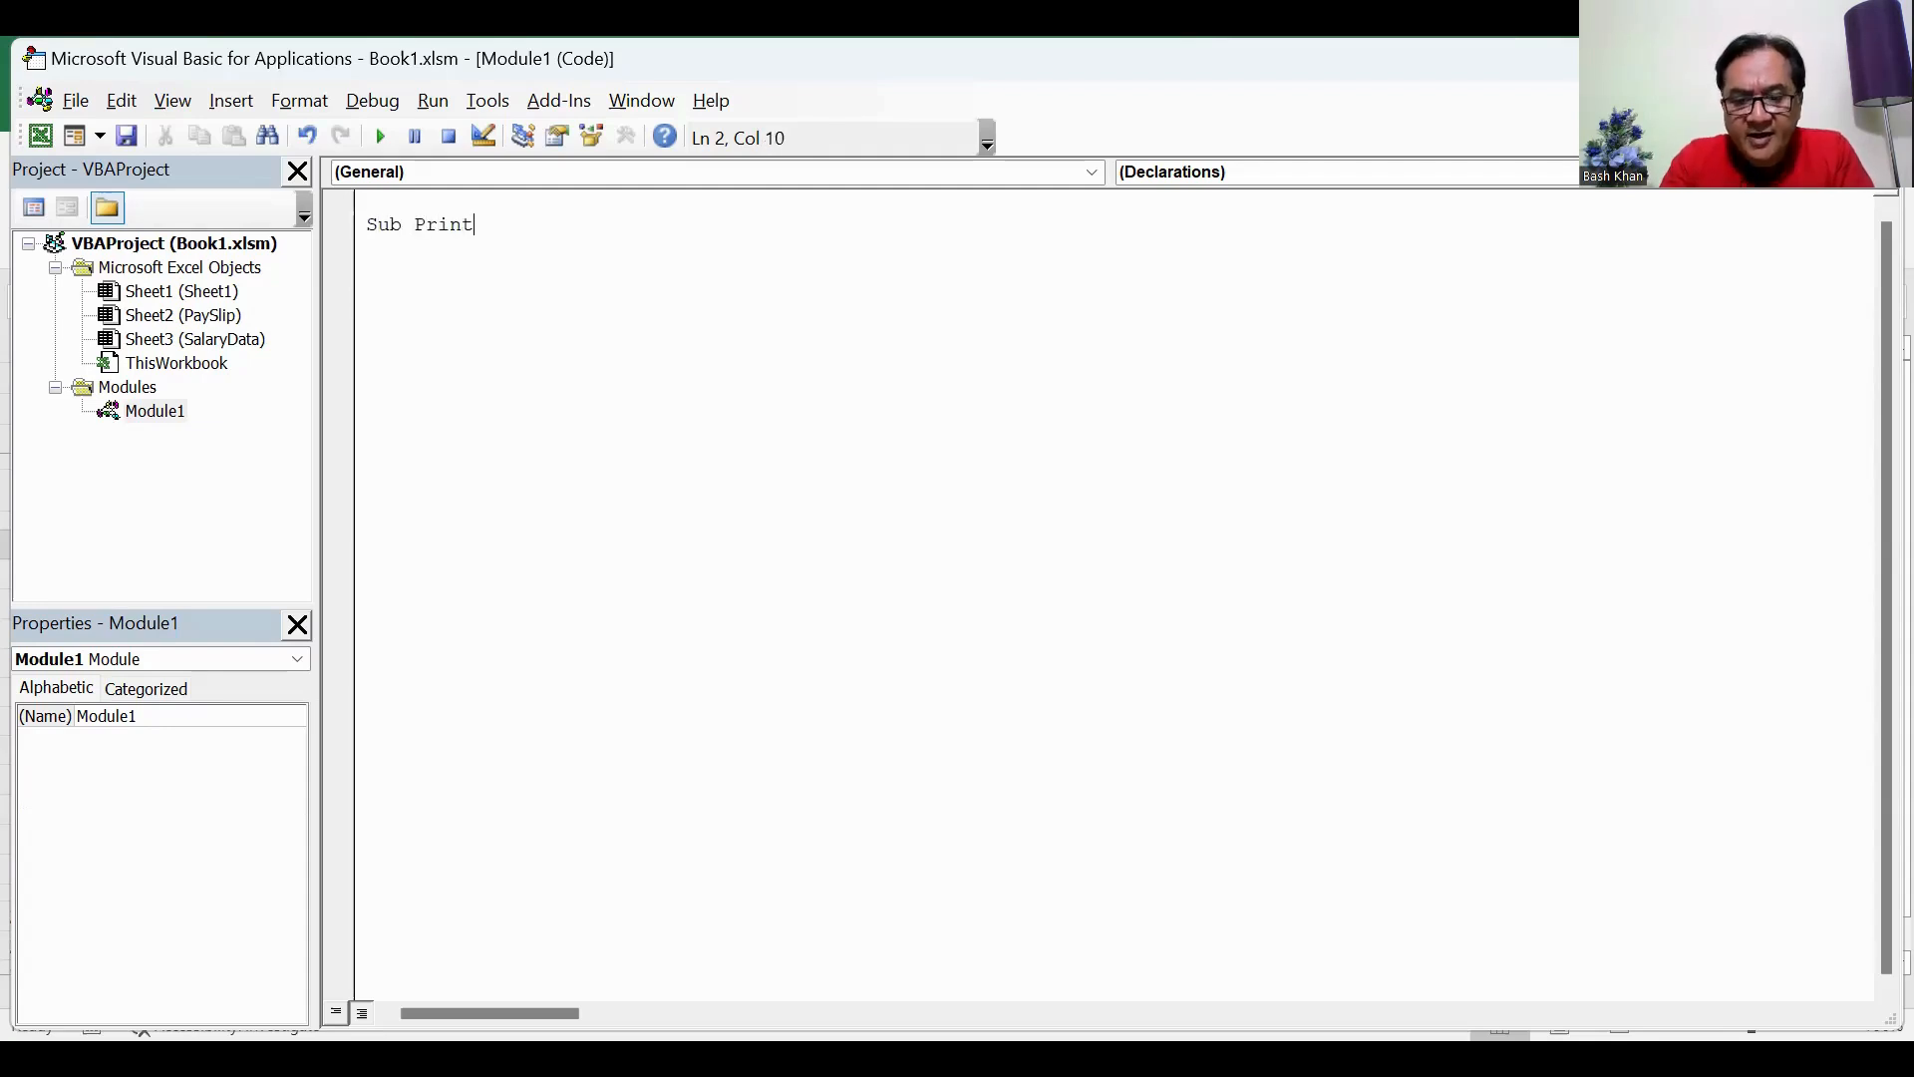
pyautogui.write('PDF')
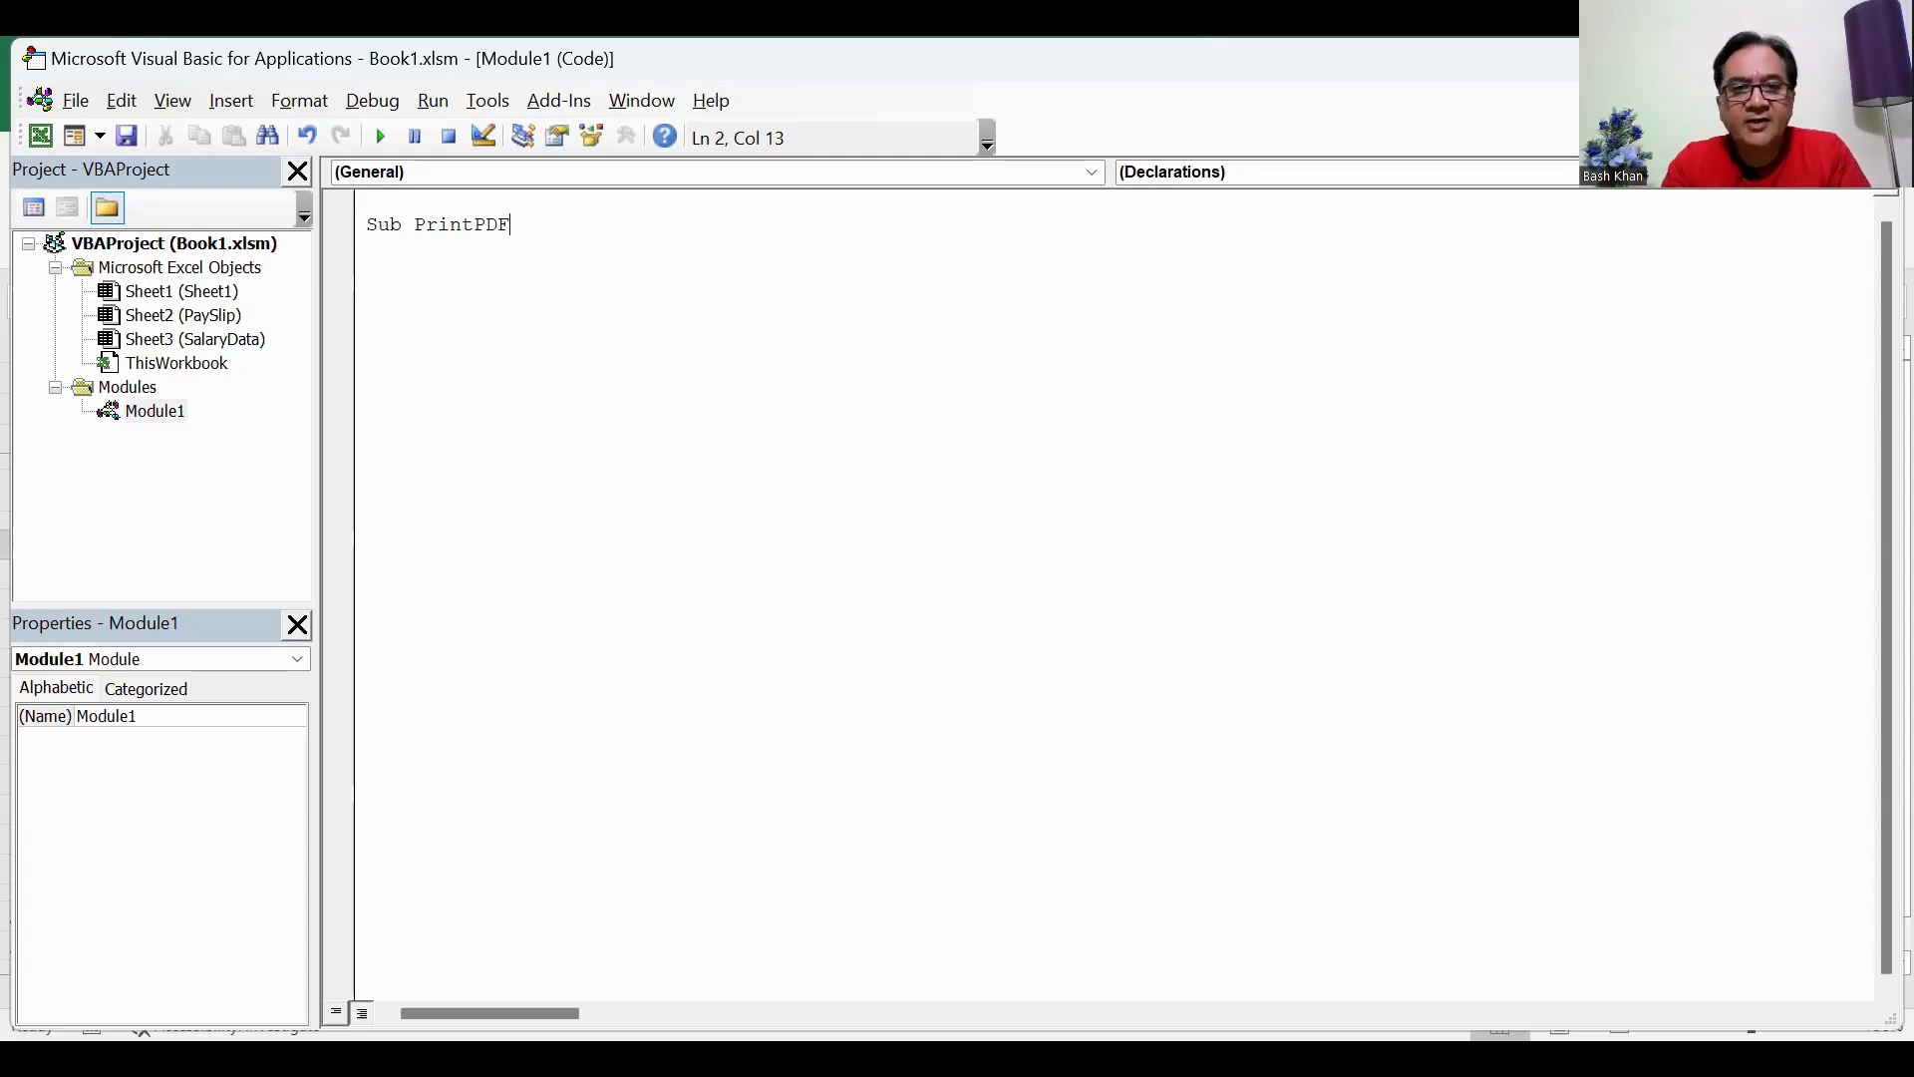
pyautogui.press('Return')
pyautogui.press('Return')
pyautogui.press('Return')
pyautogui.press('Return')
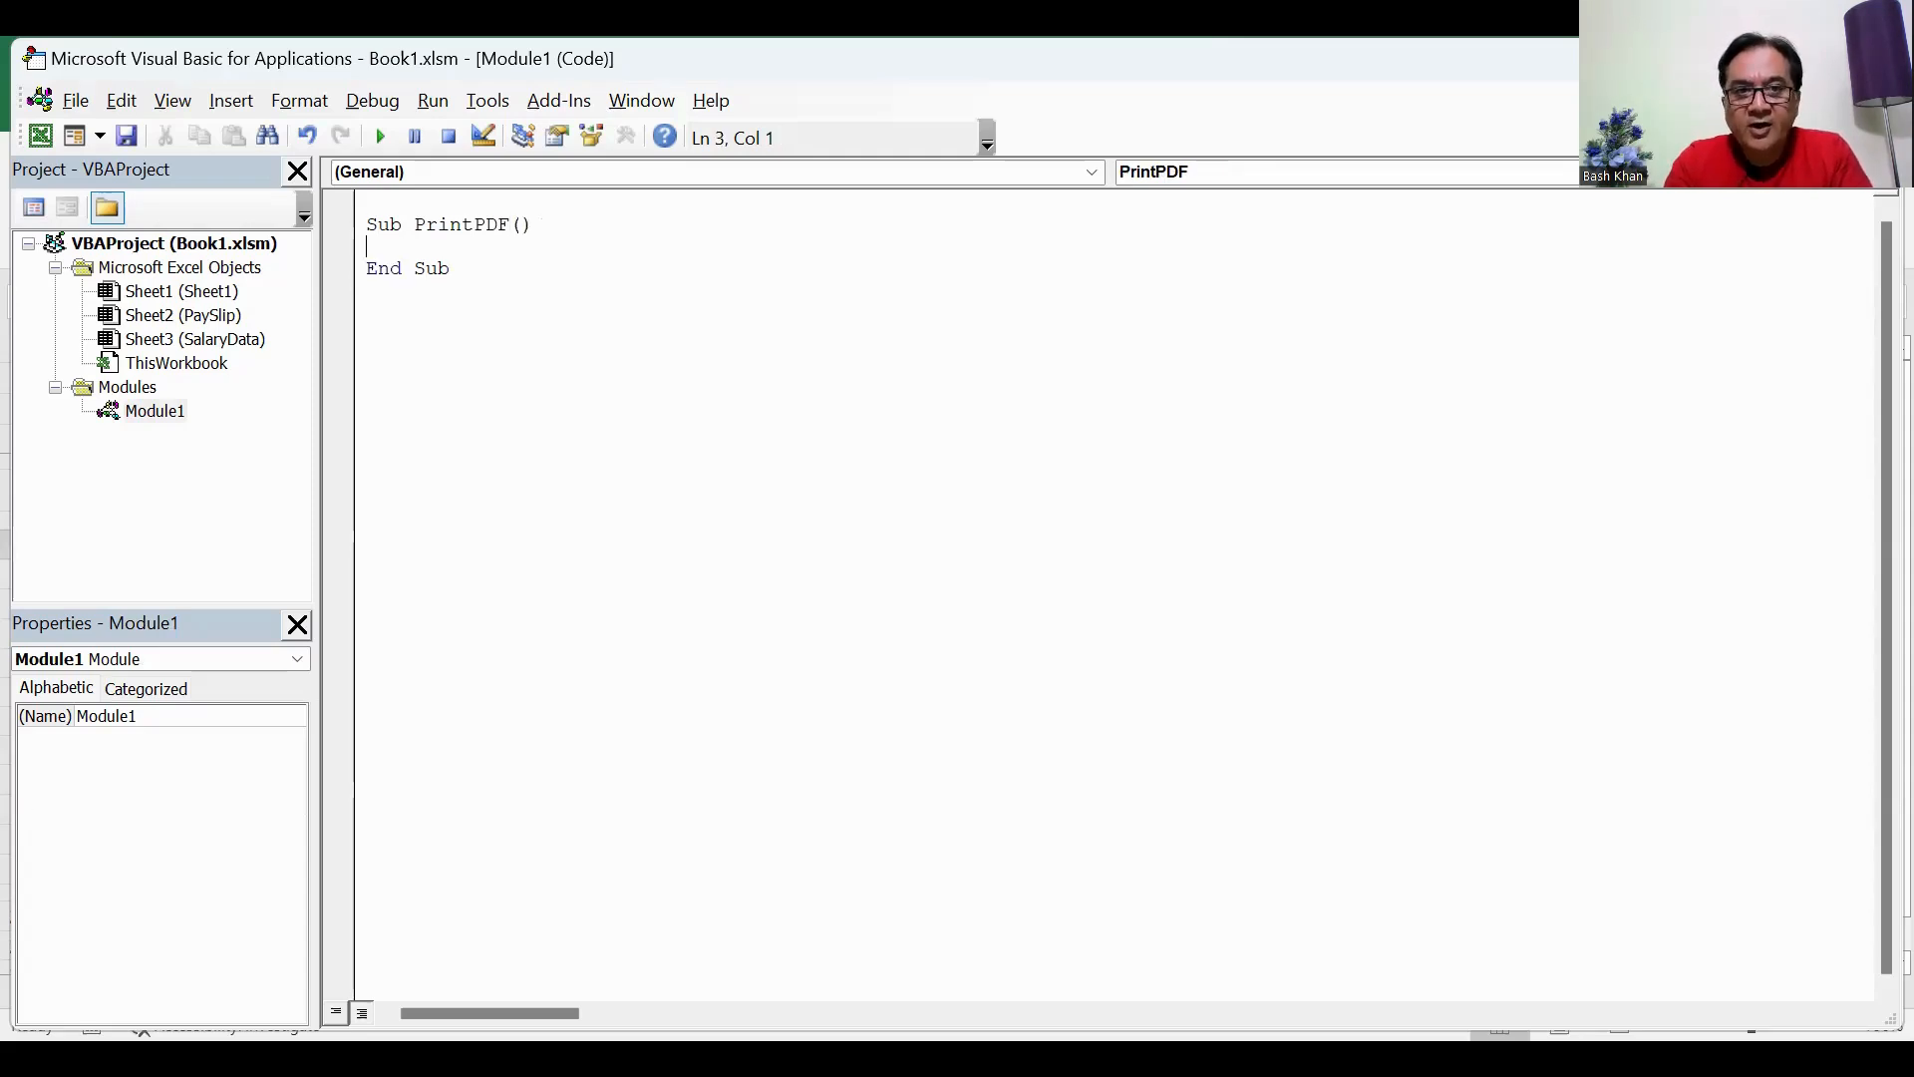
pyautogui.press('Up')
pyautogui.press('Up')
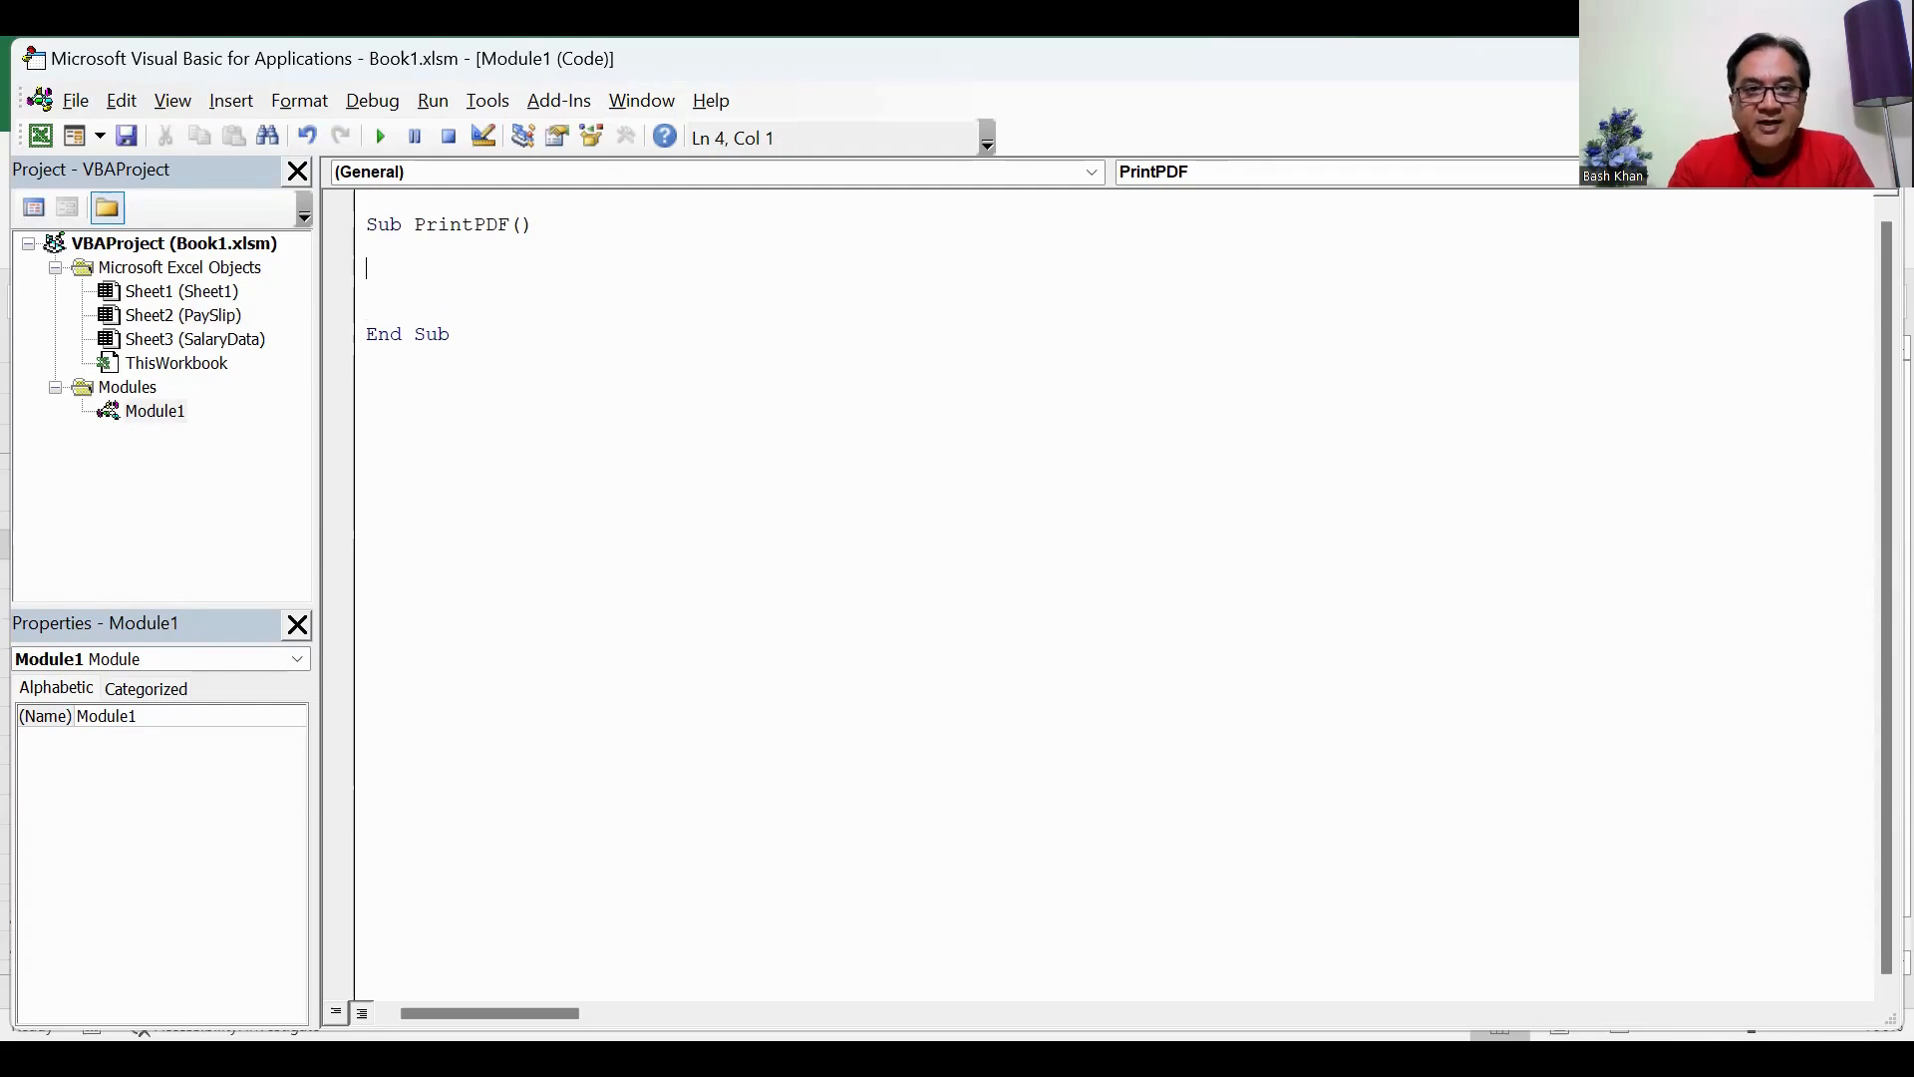
# Step: Add a For loop running a = 5 To 14, closed by Next, with blank lines between for its body
pyautogui.write('For ')
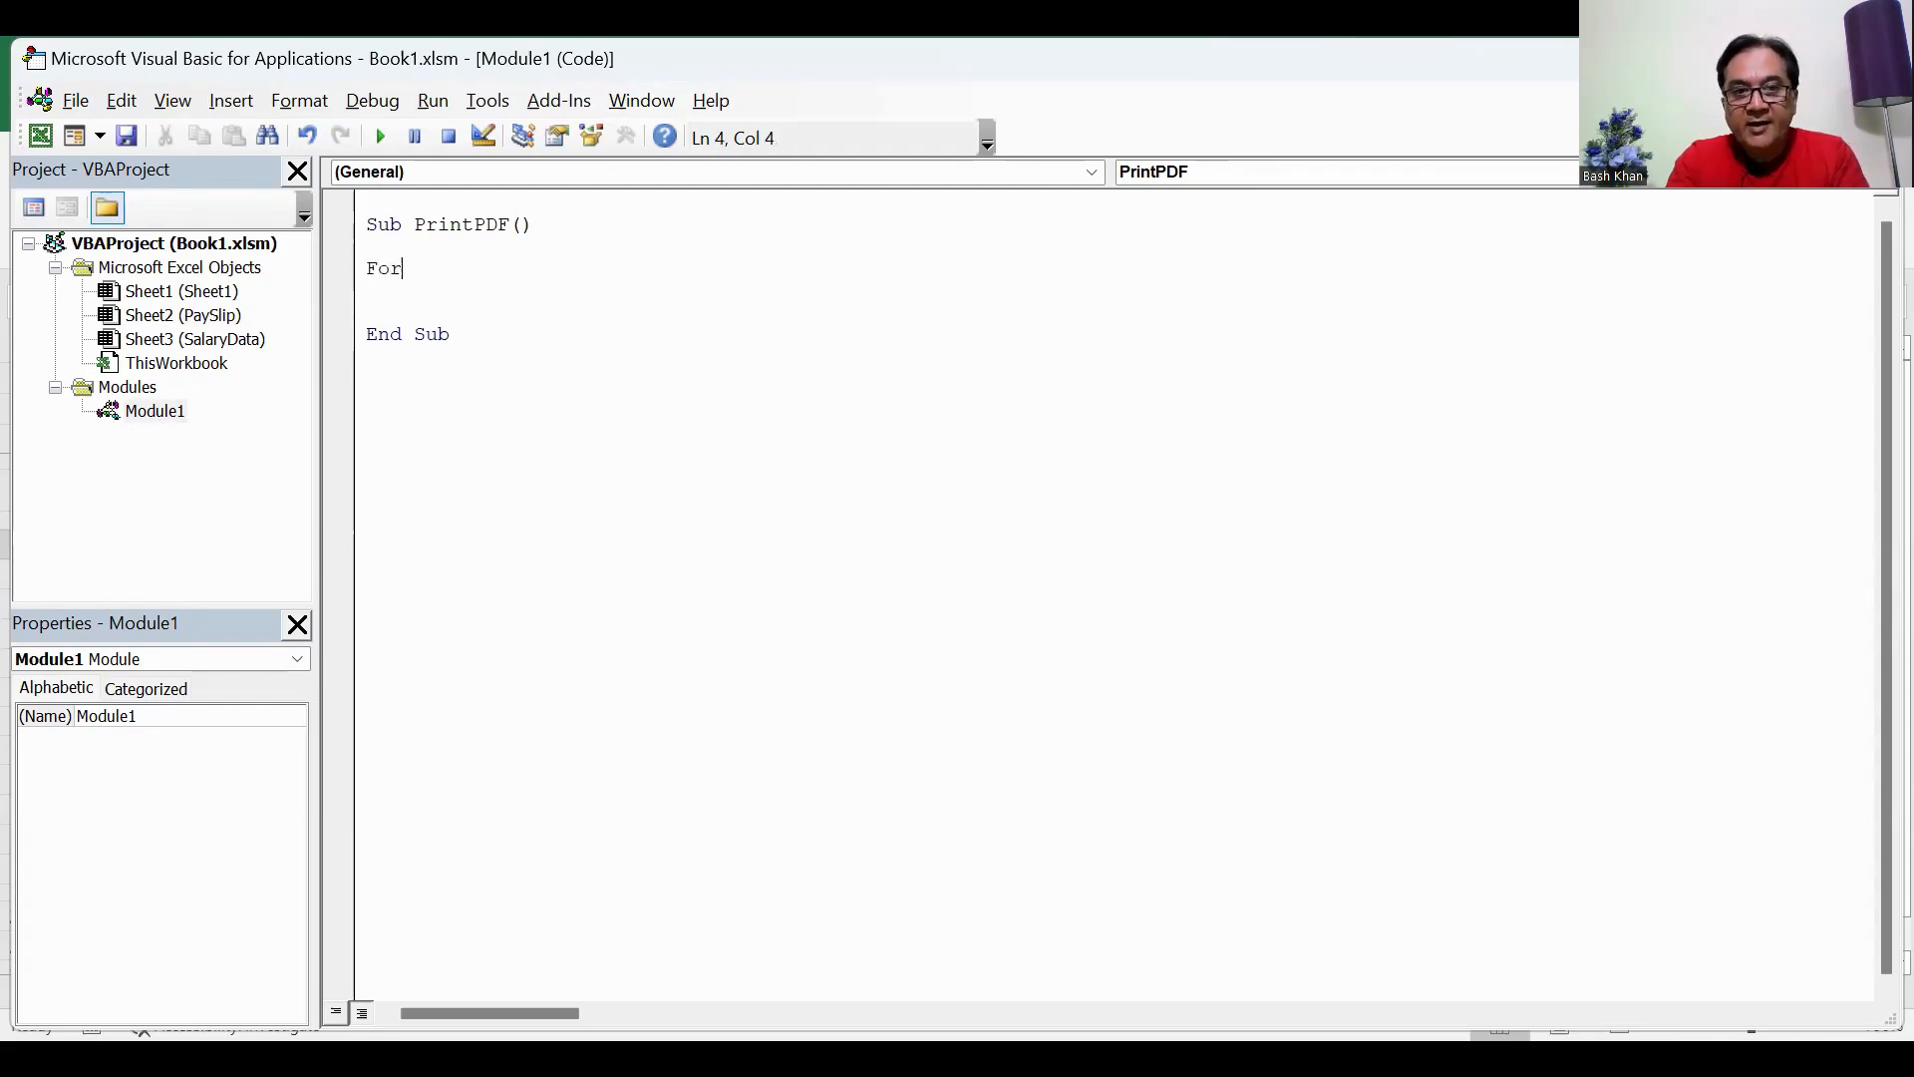
pyautogui.write('a = ')
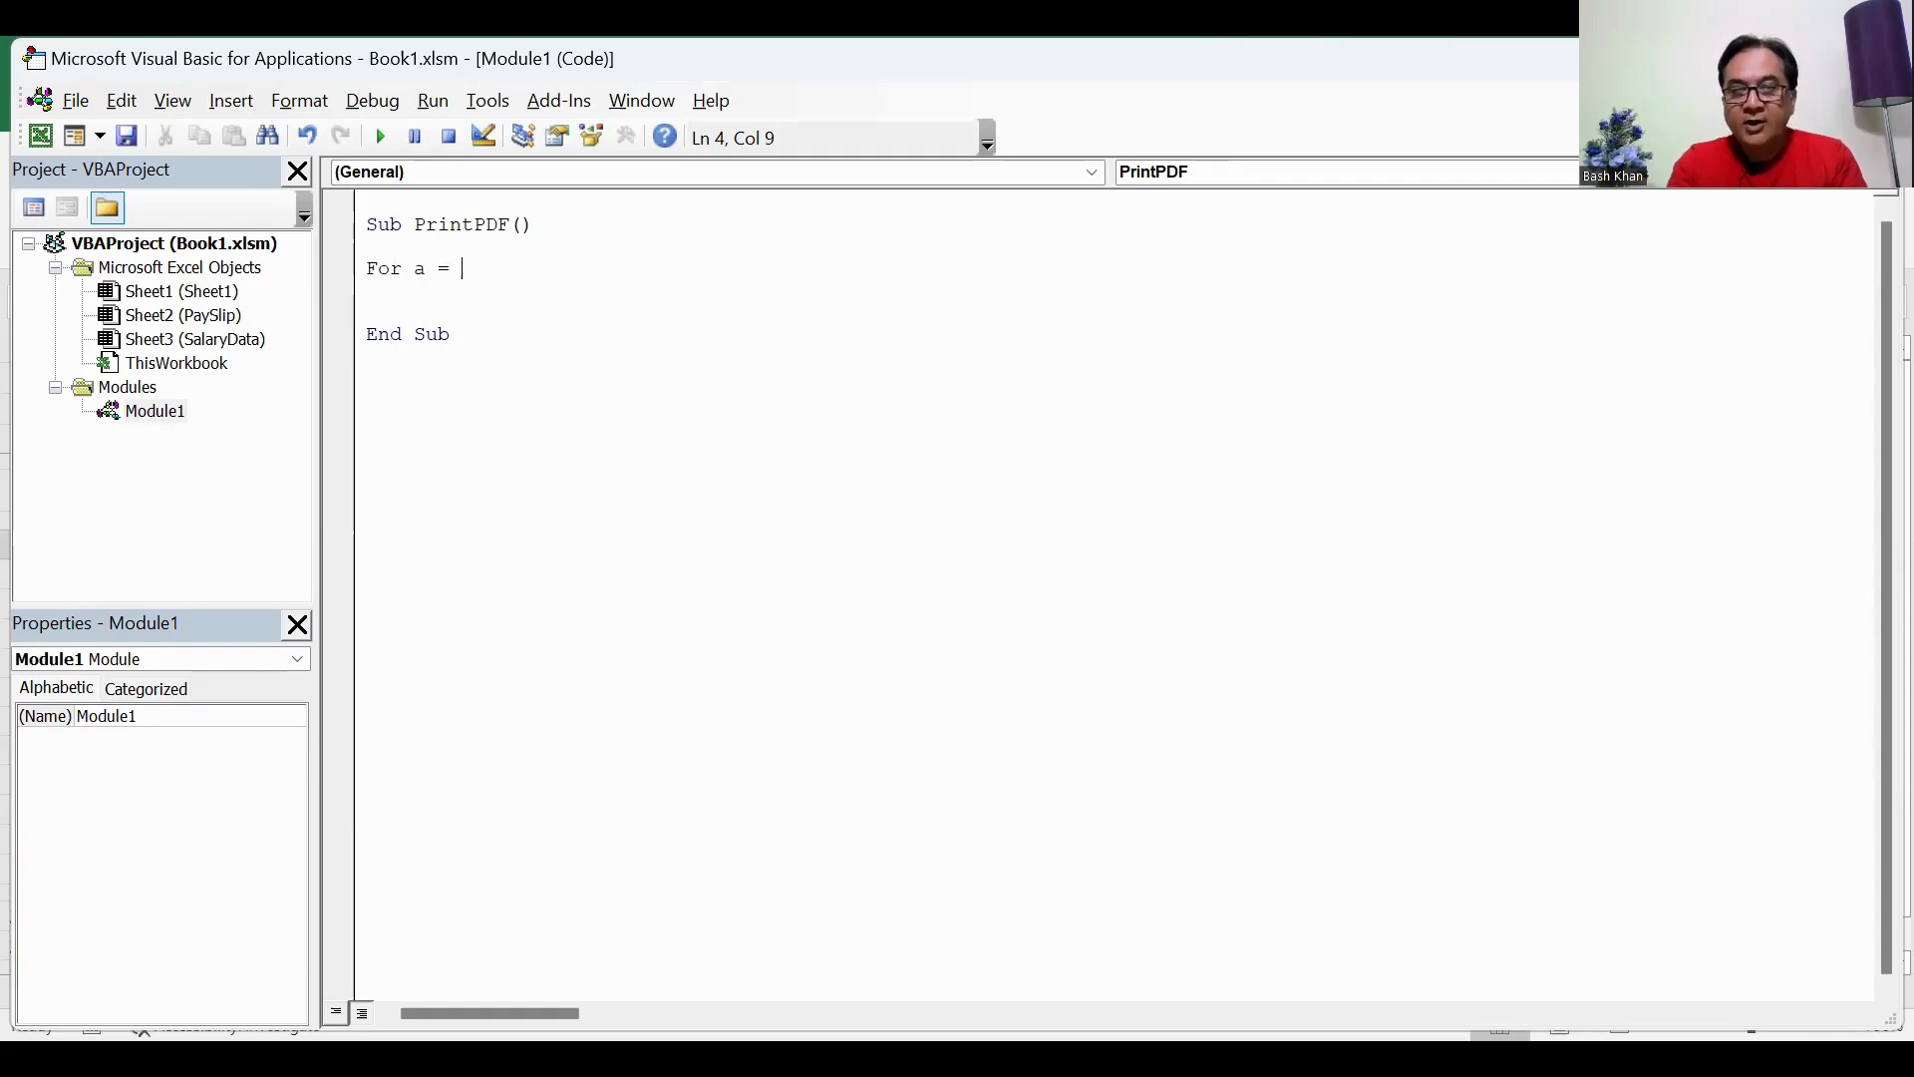
pyautogui.write('5 to 14')
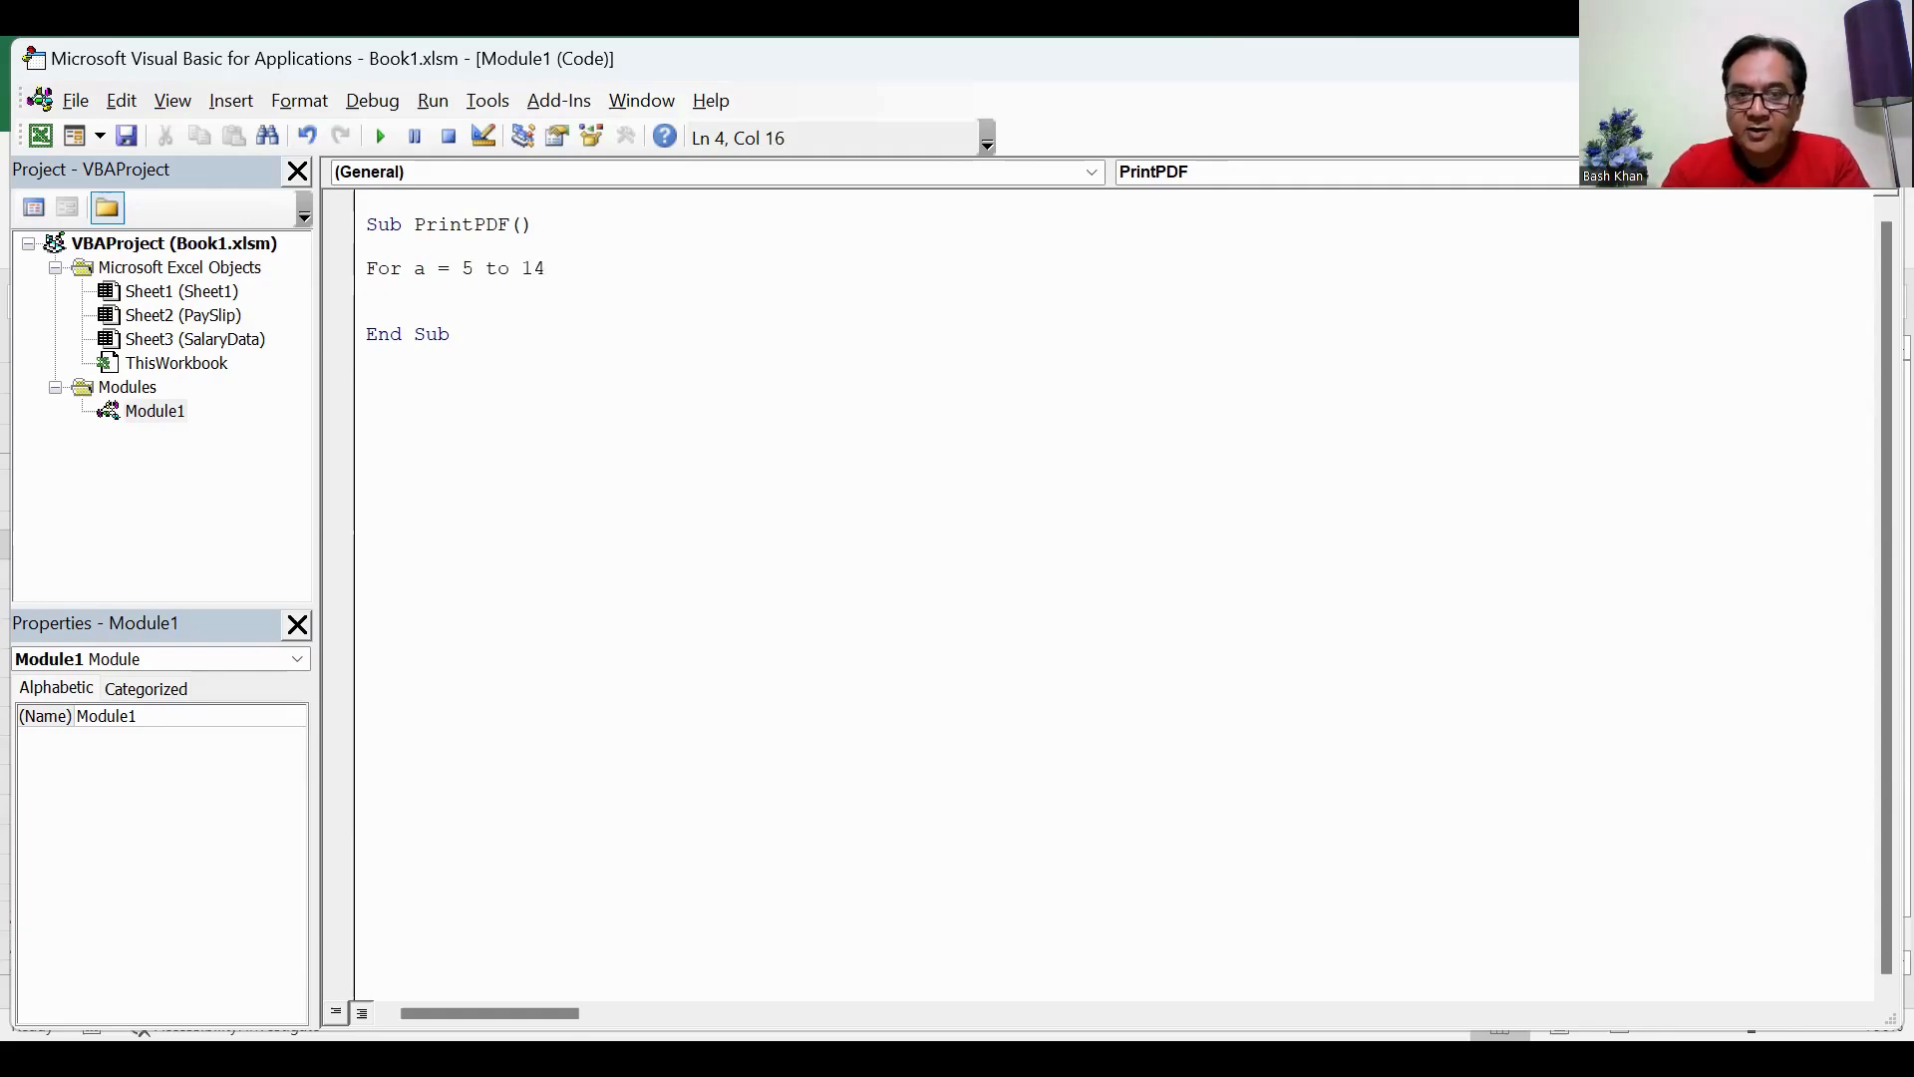
pyautogui.press('Return')
pyautogui.press('Return')
pyautogui.press('Return')
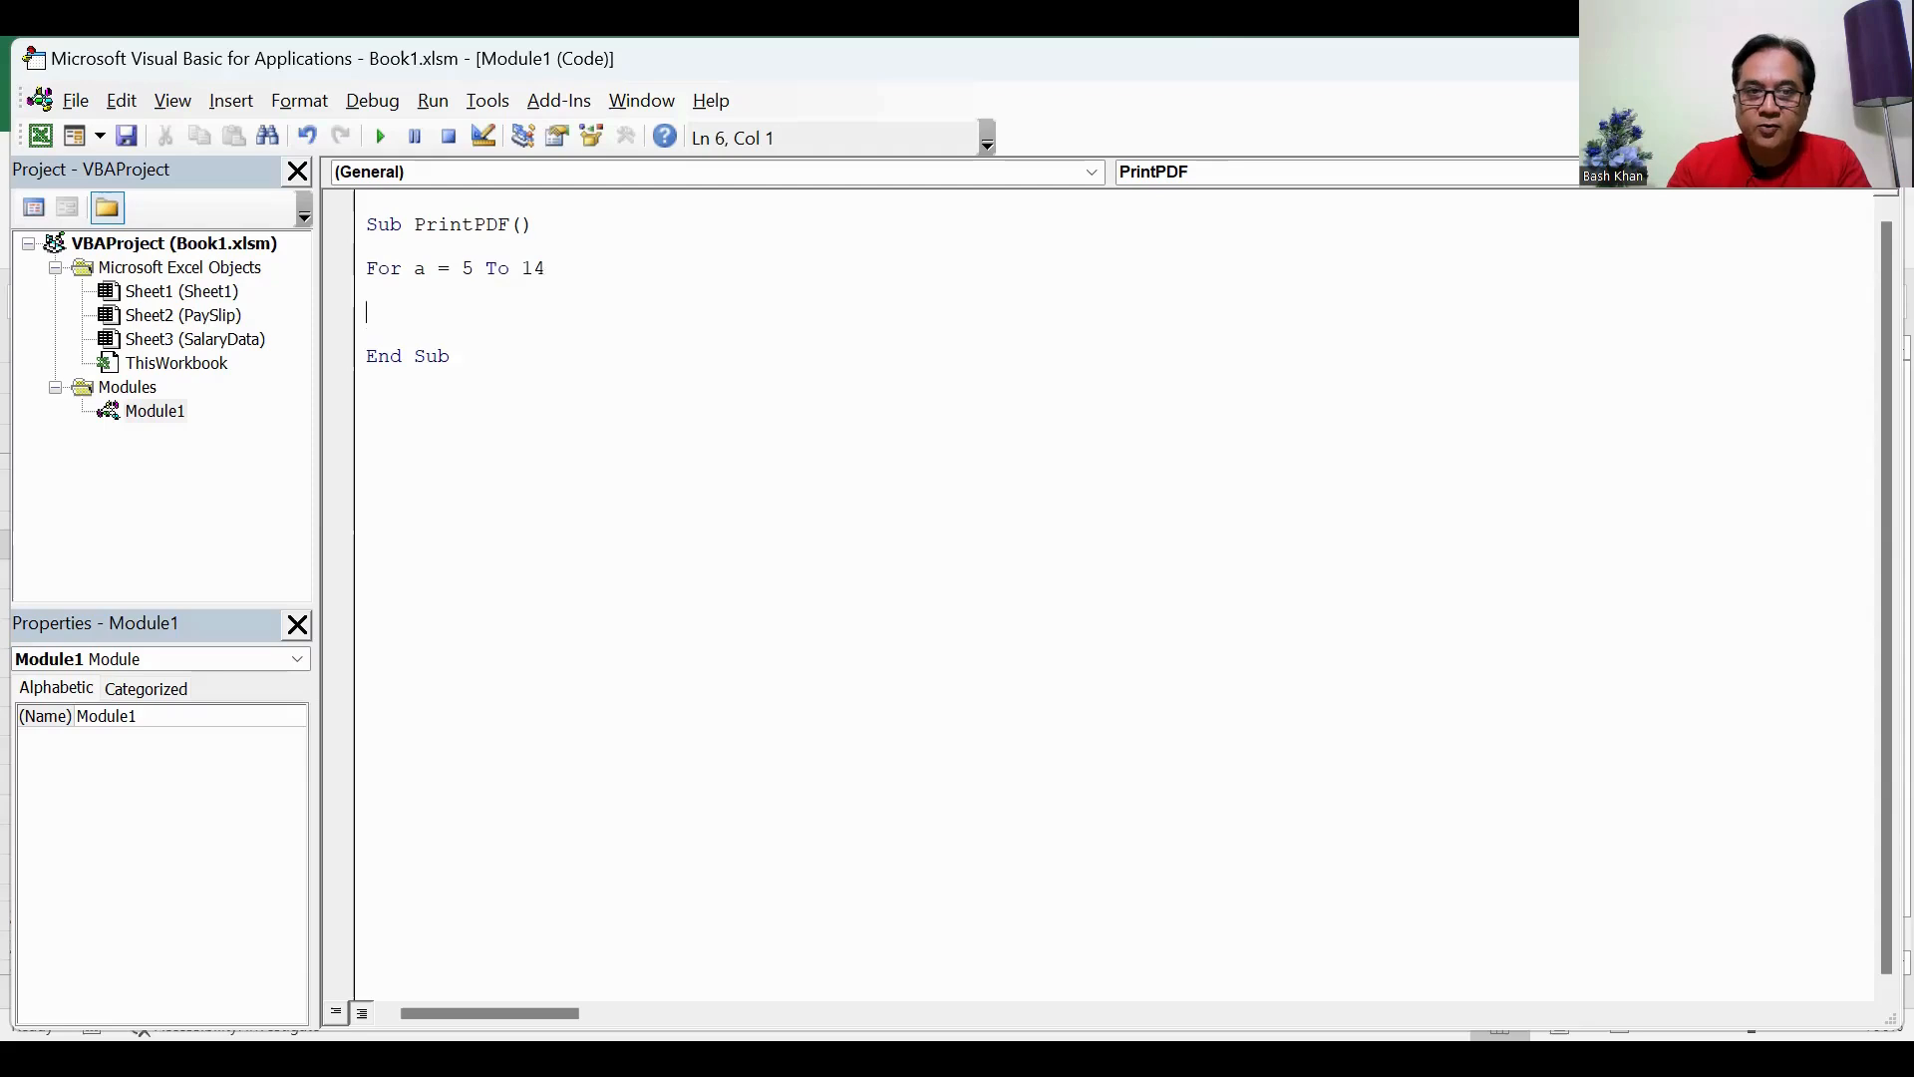
pyautogui.write('Next')
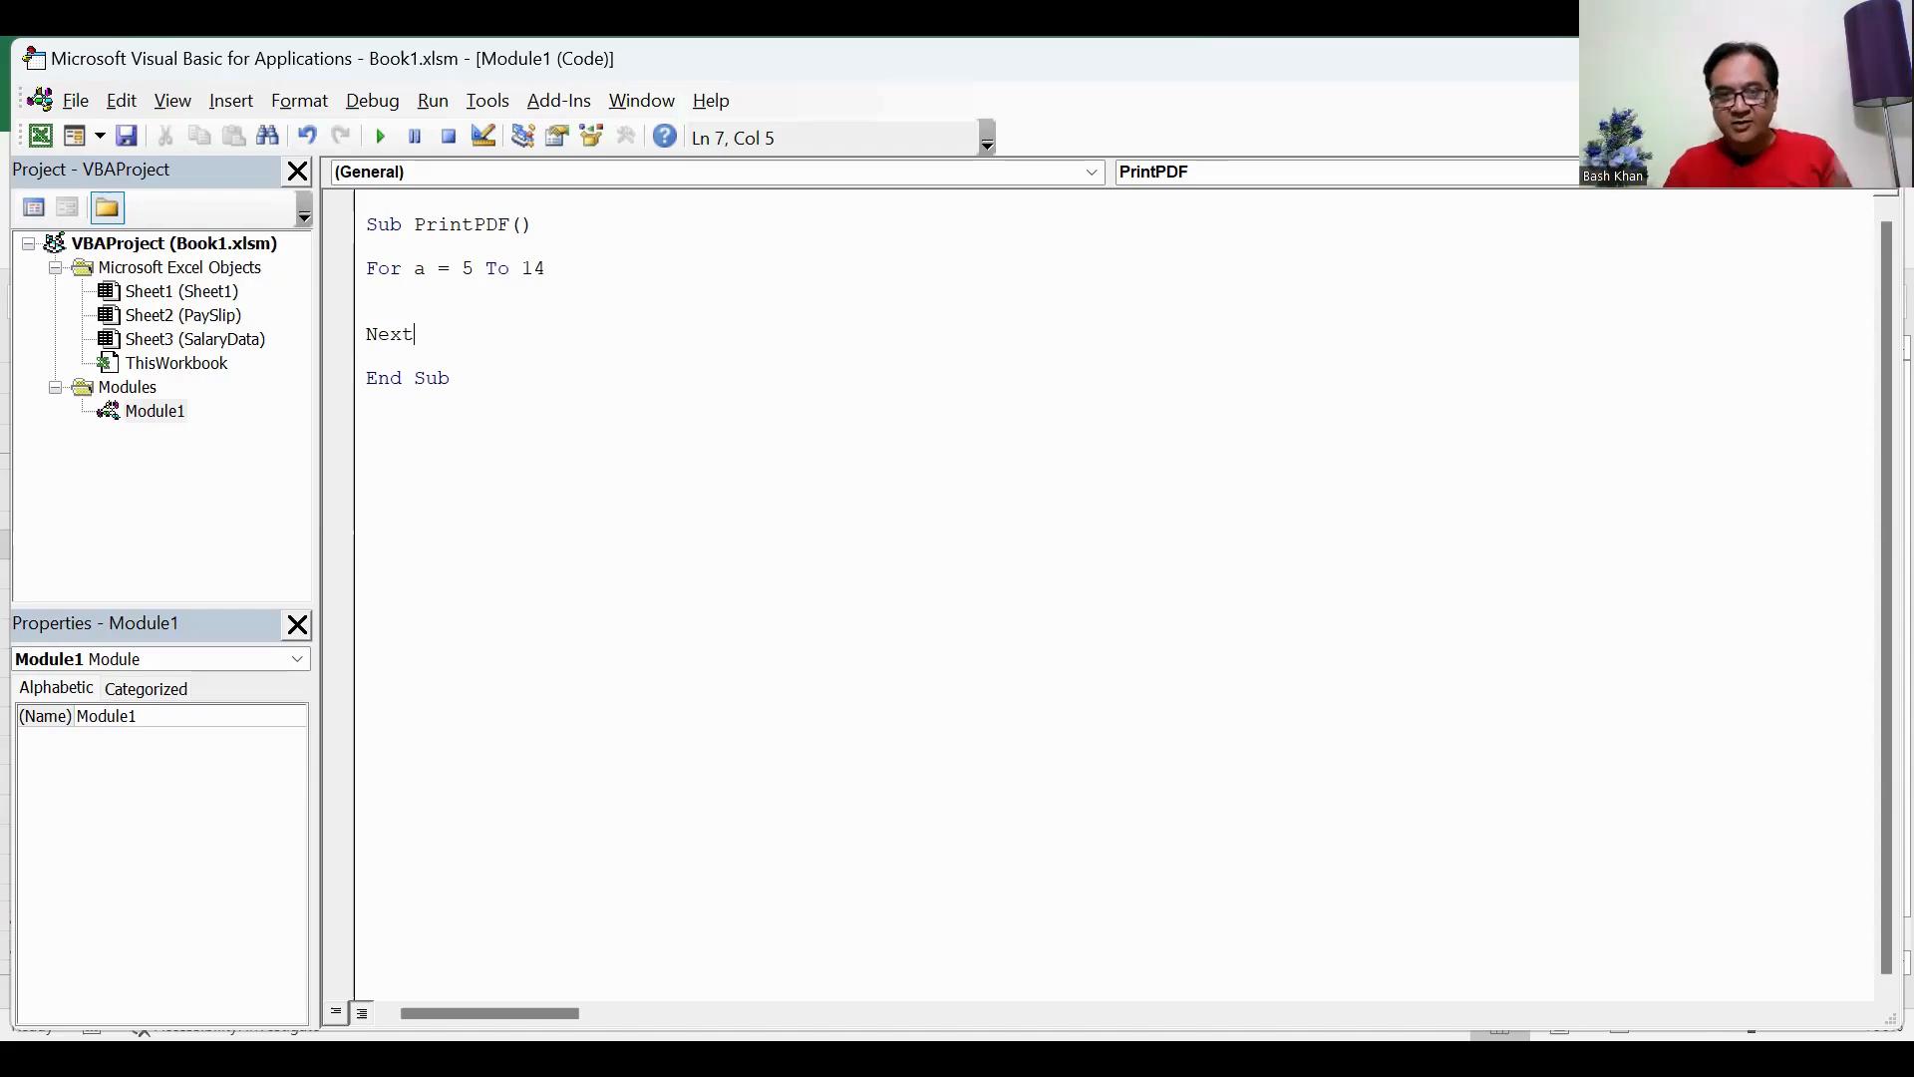
pyautogui.click(401, 295)
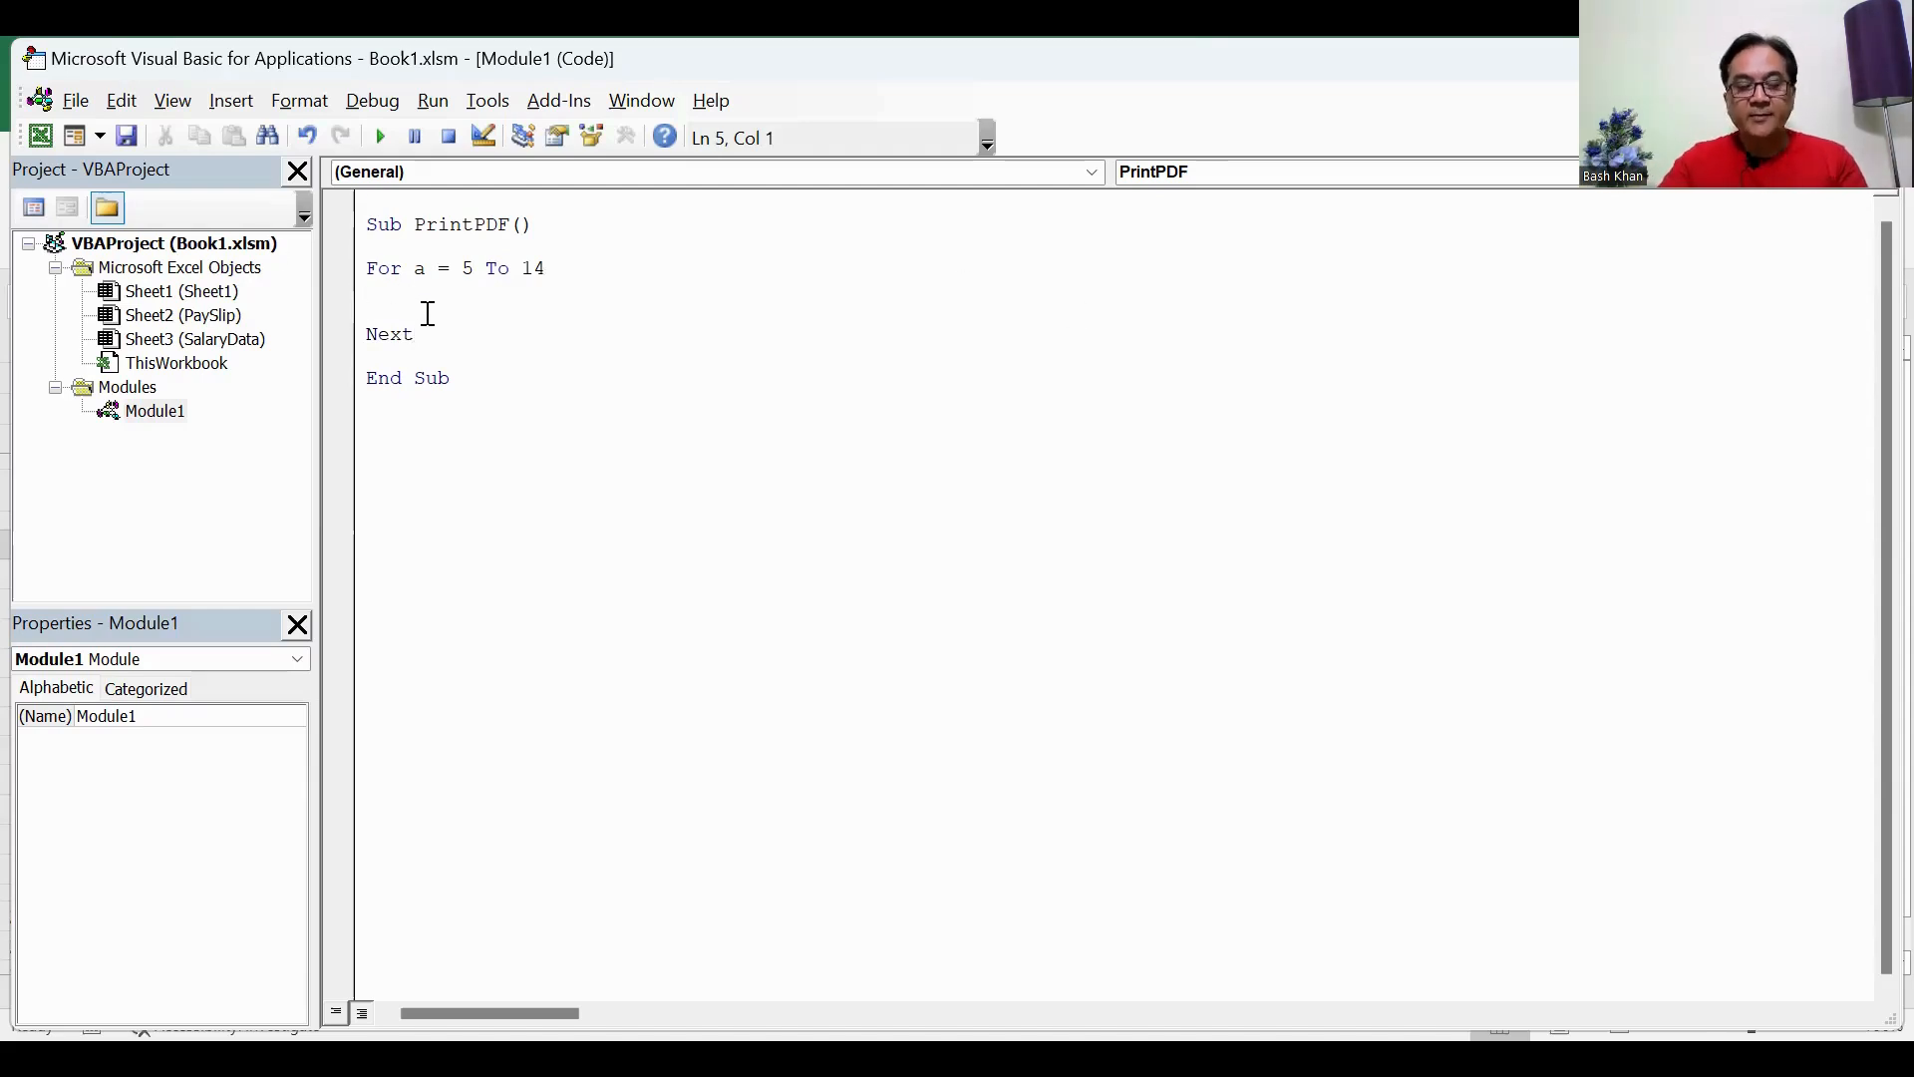
pyautogui.press('Return')
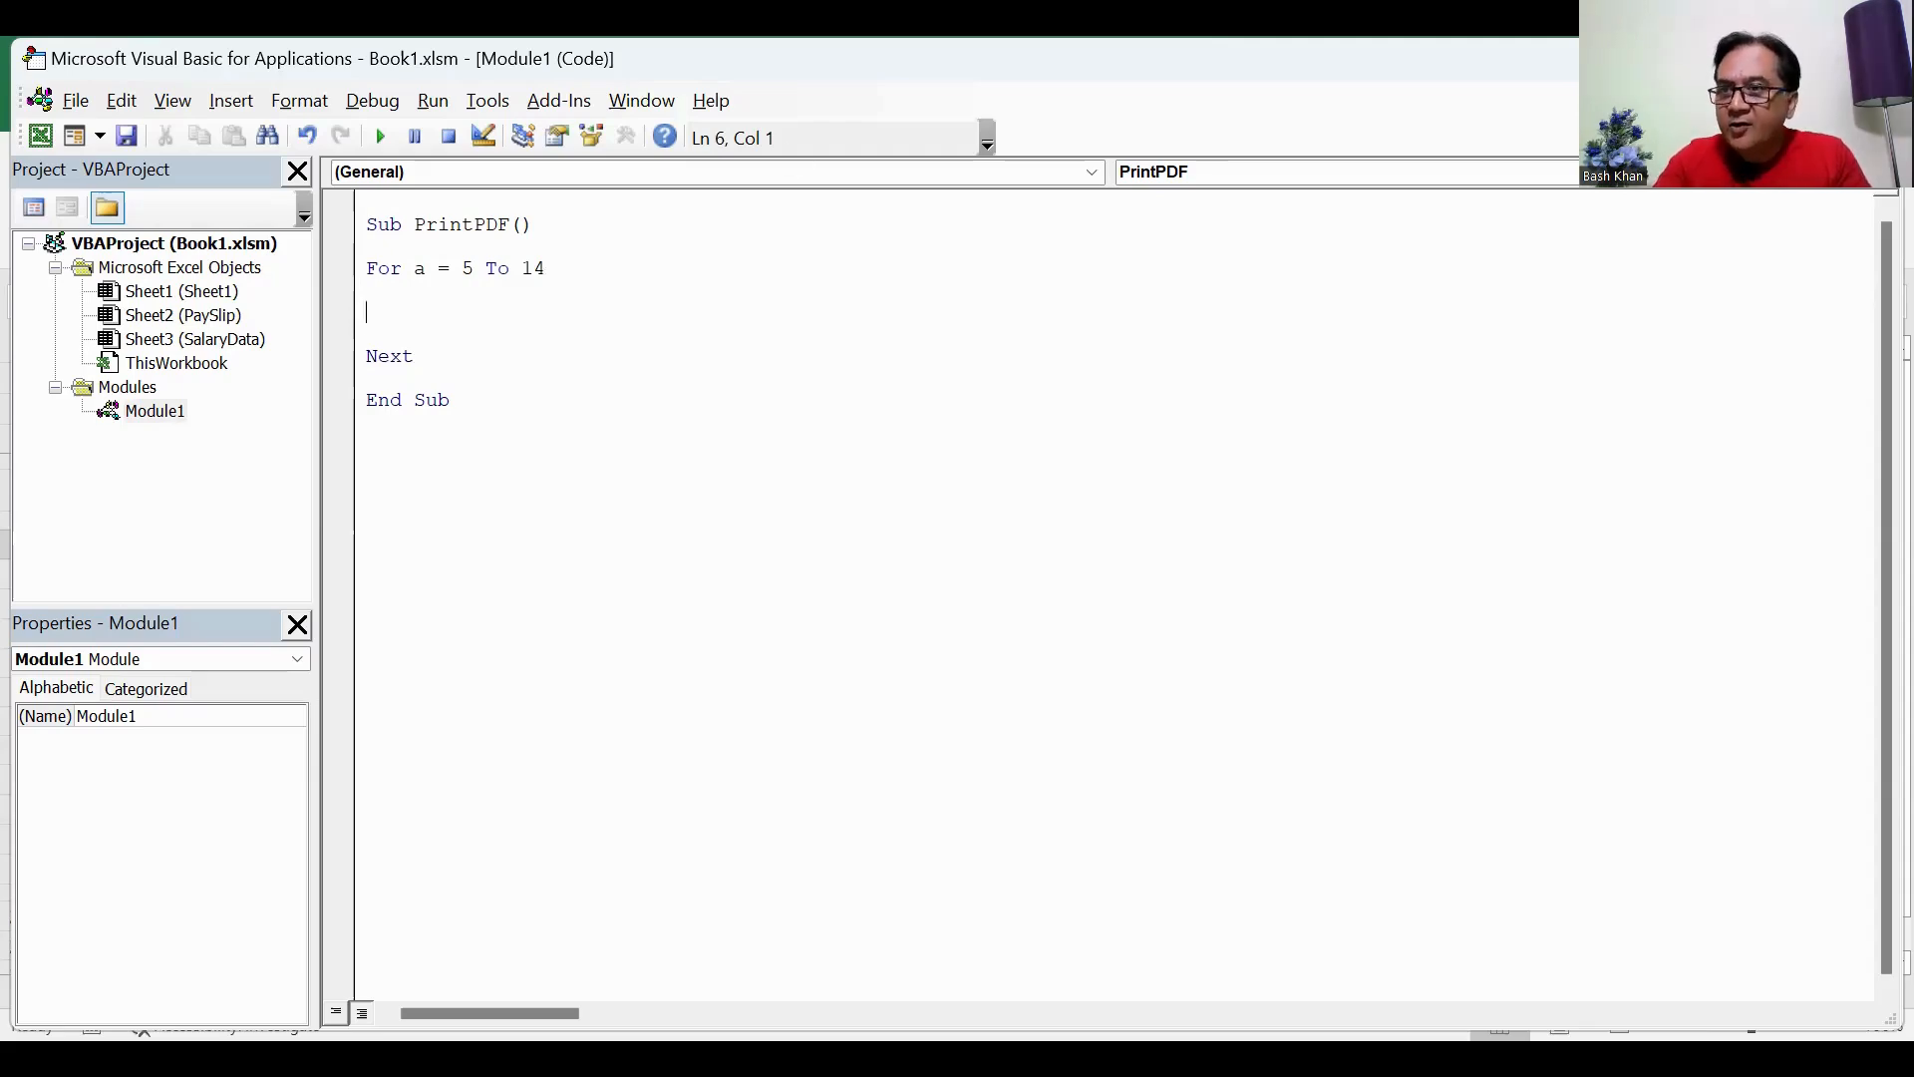
# Step: Switch to the PaySlip sheet in Excel and name the Employee ID input cell E7 EmpID
pyautogui.hotkey('alt', 'F11')
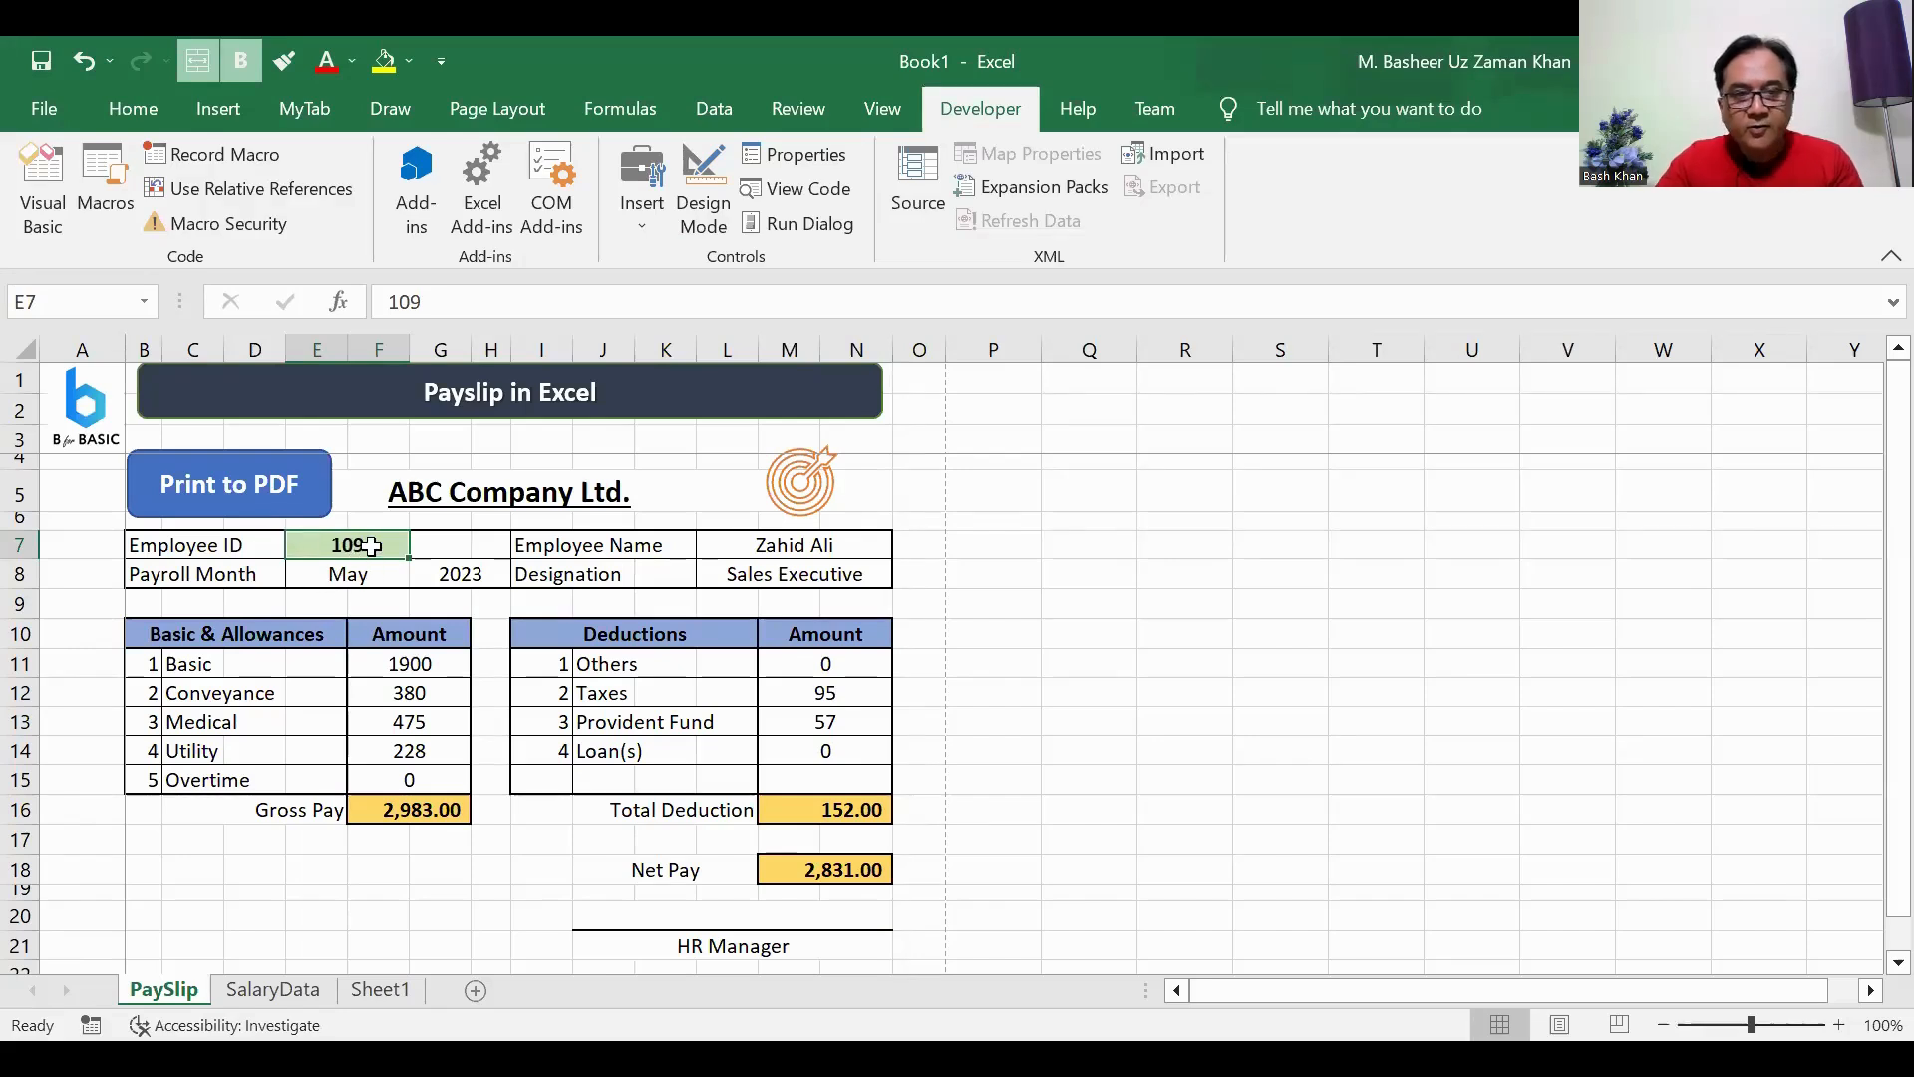
pyautogui.click(70, 303)
pyautogui.write('Em')
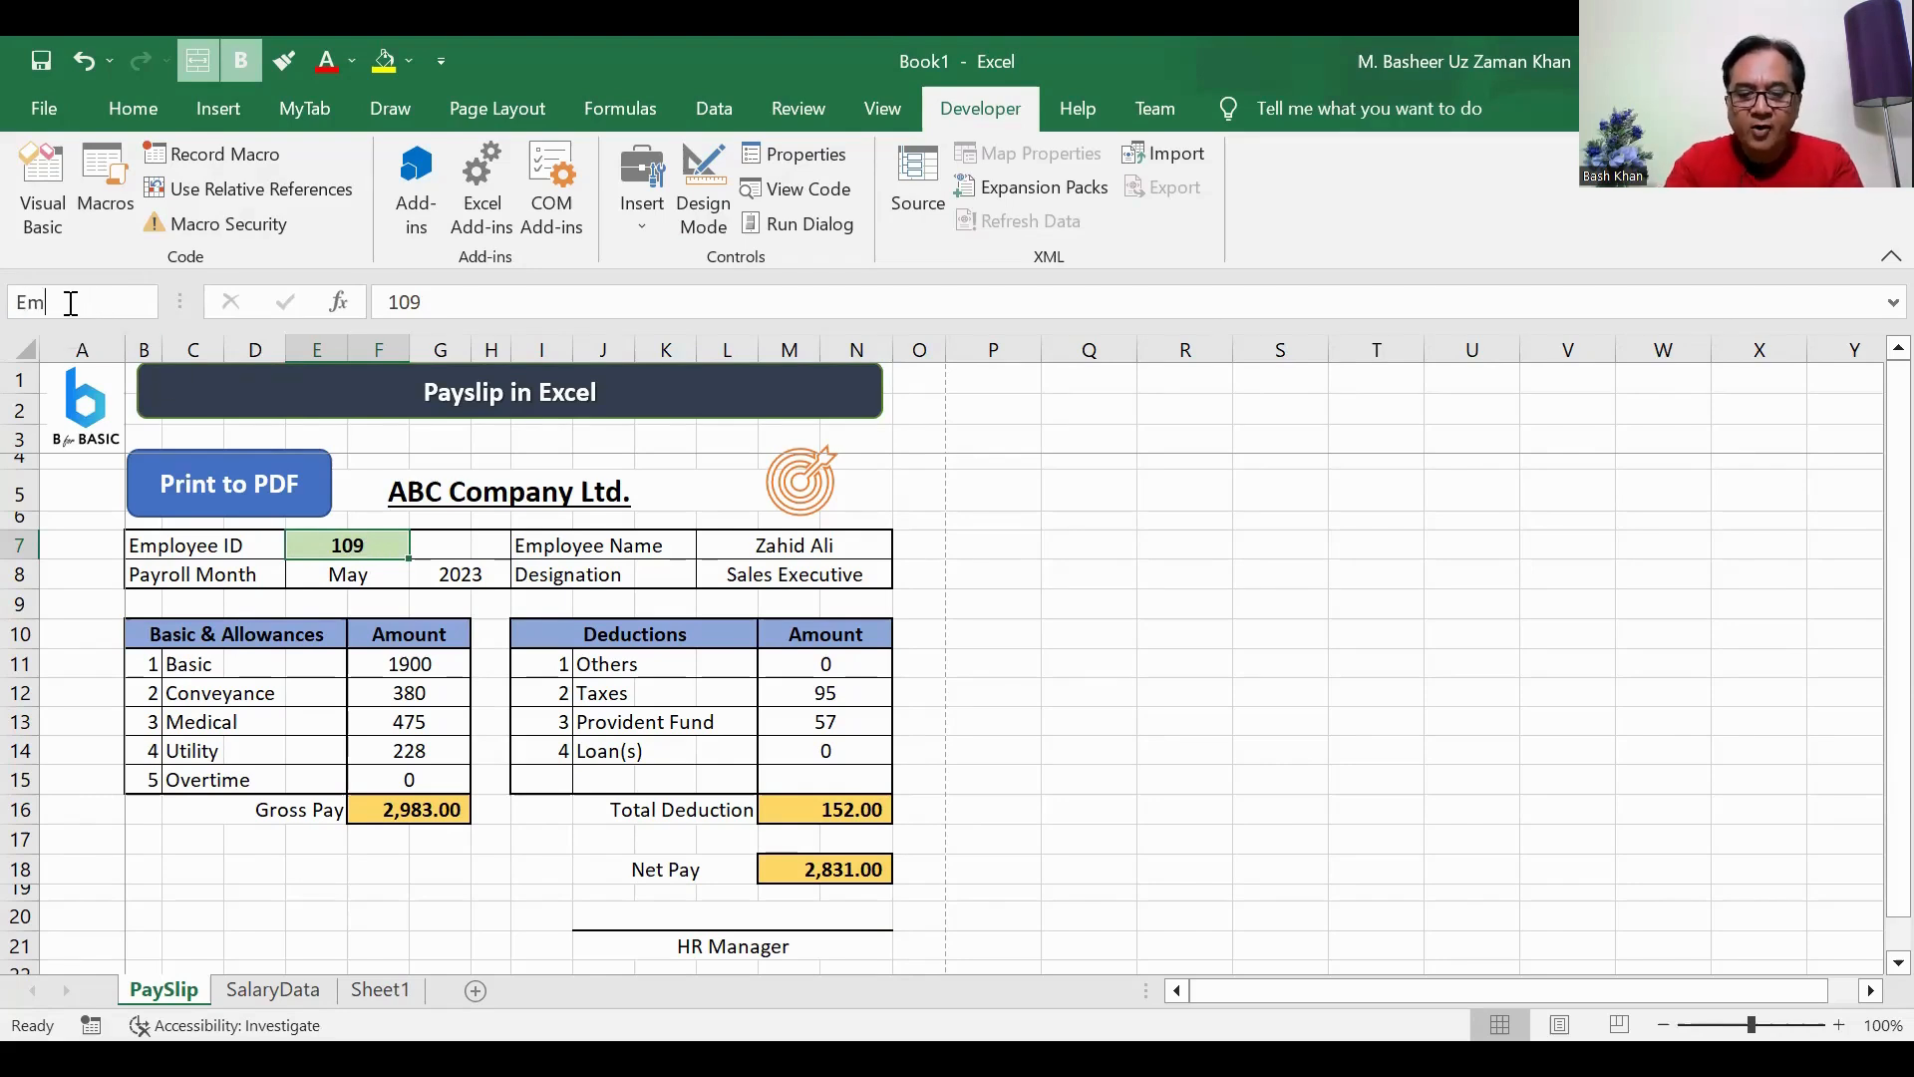
pyautogui.write('pID')
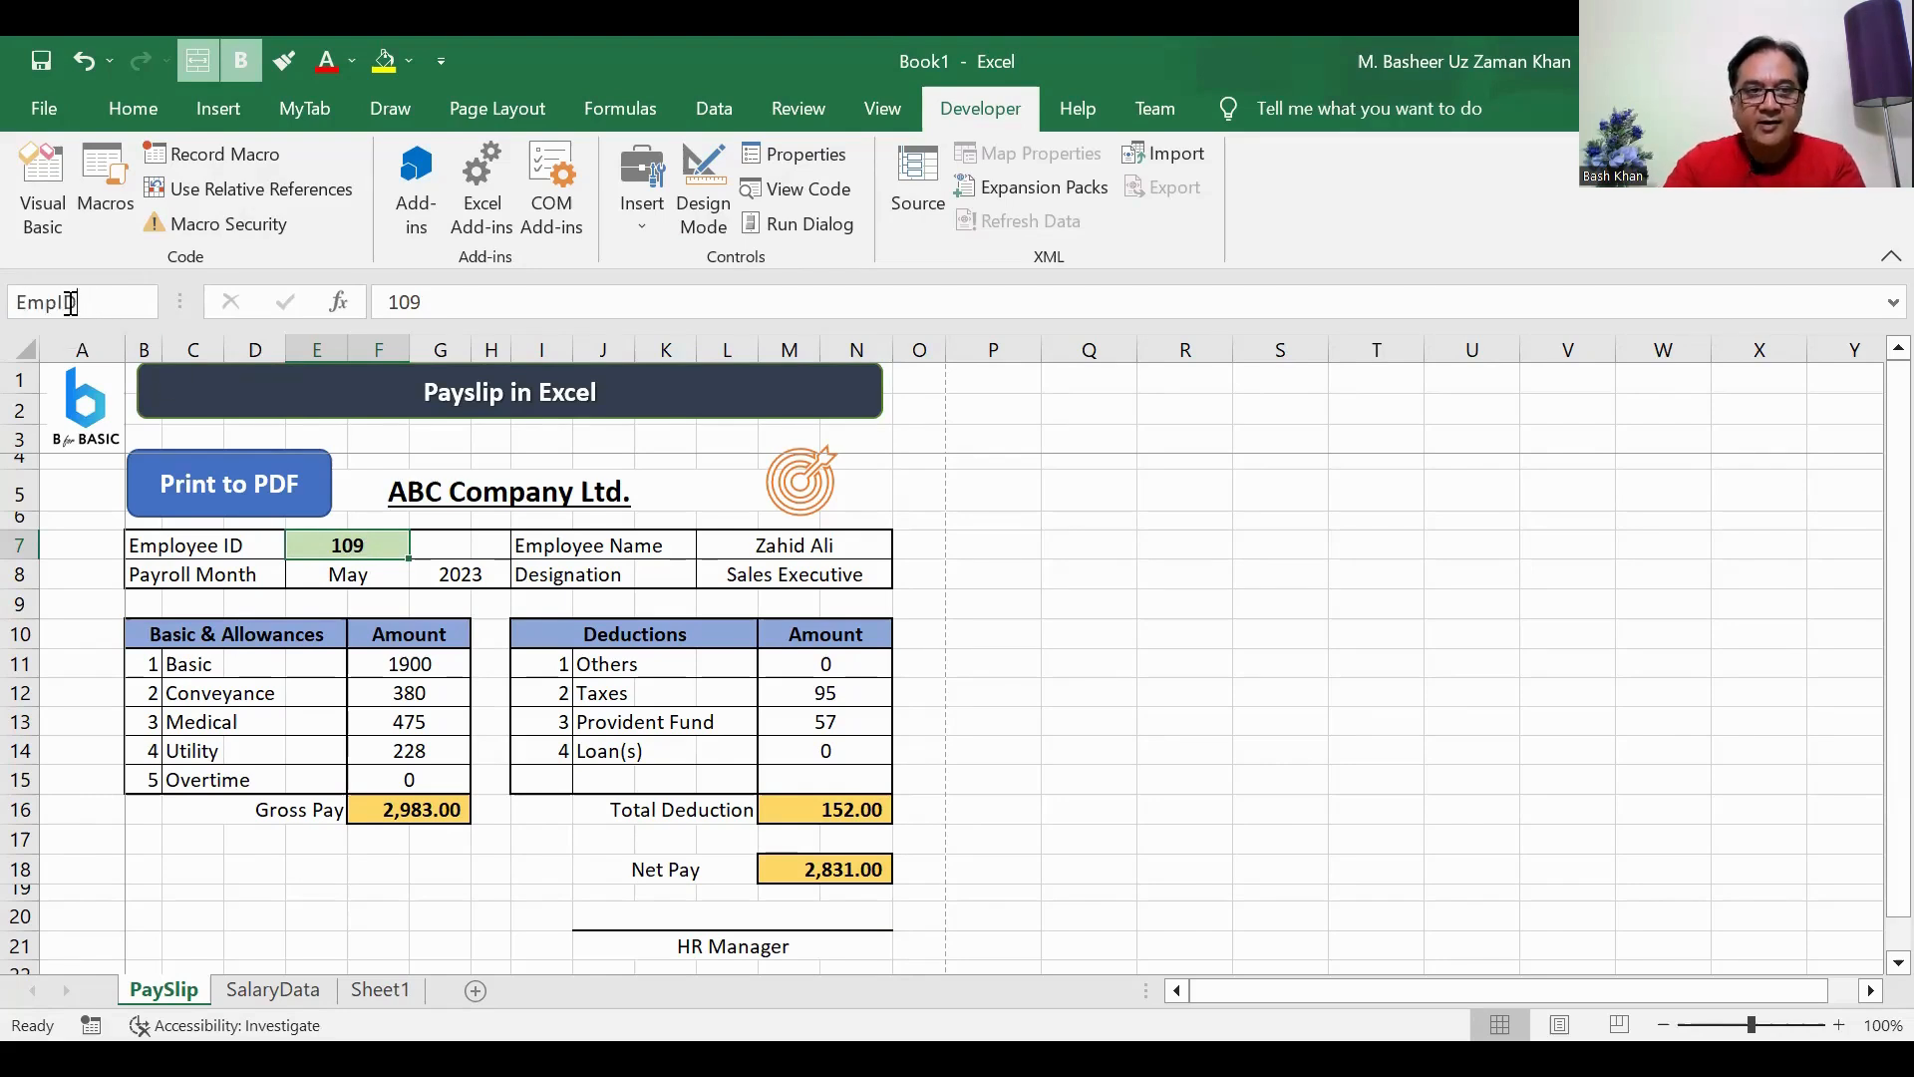
pyautogui.press('Return')
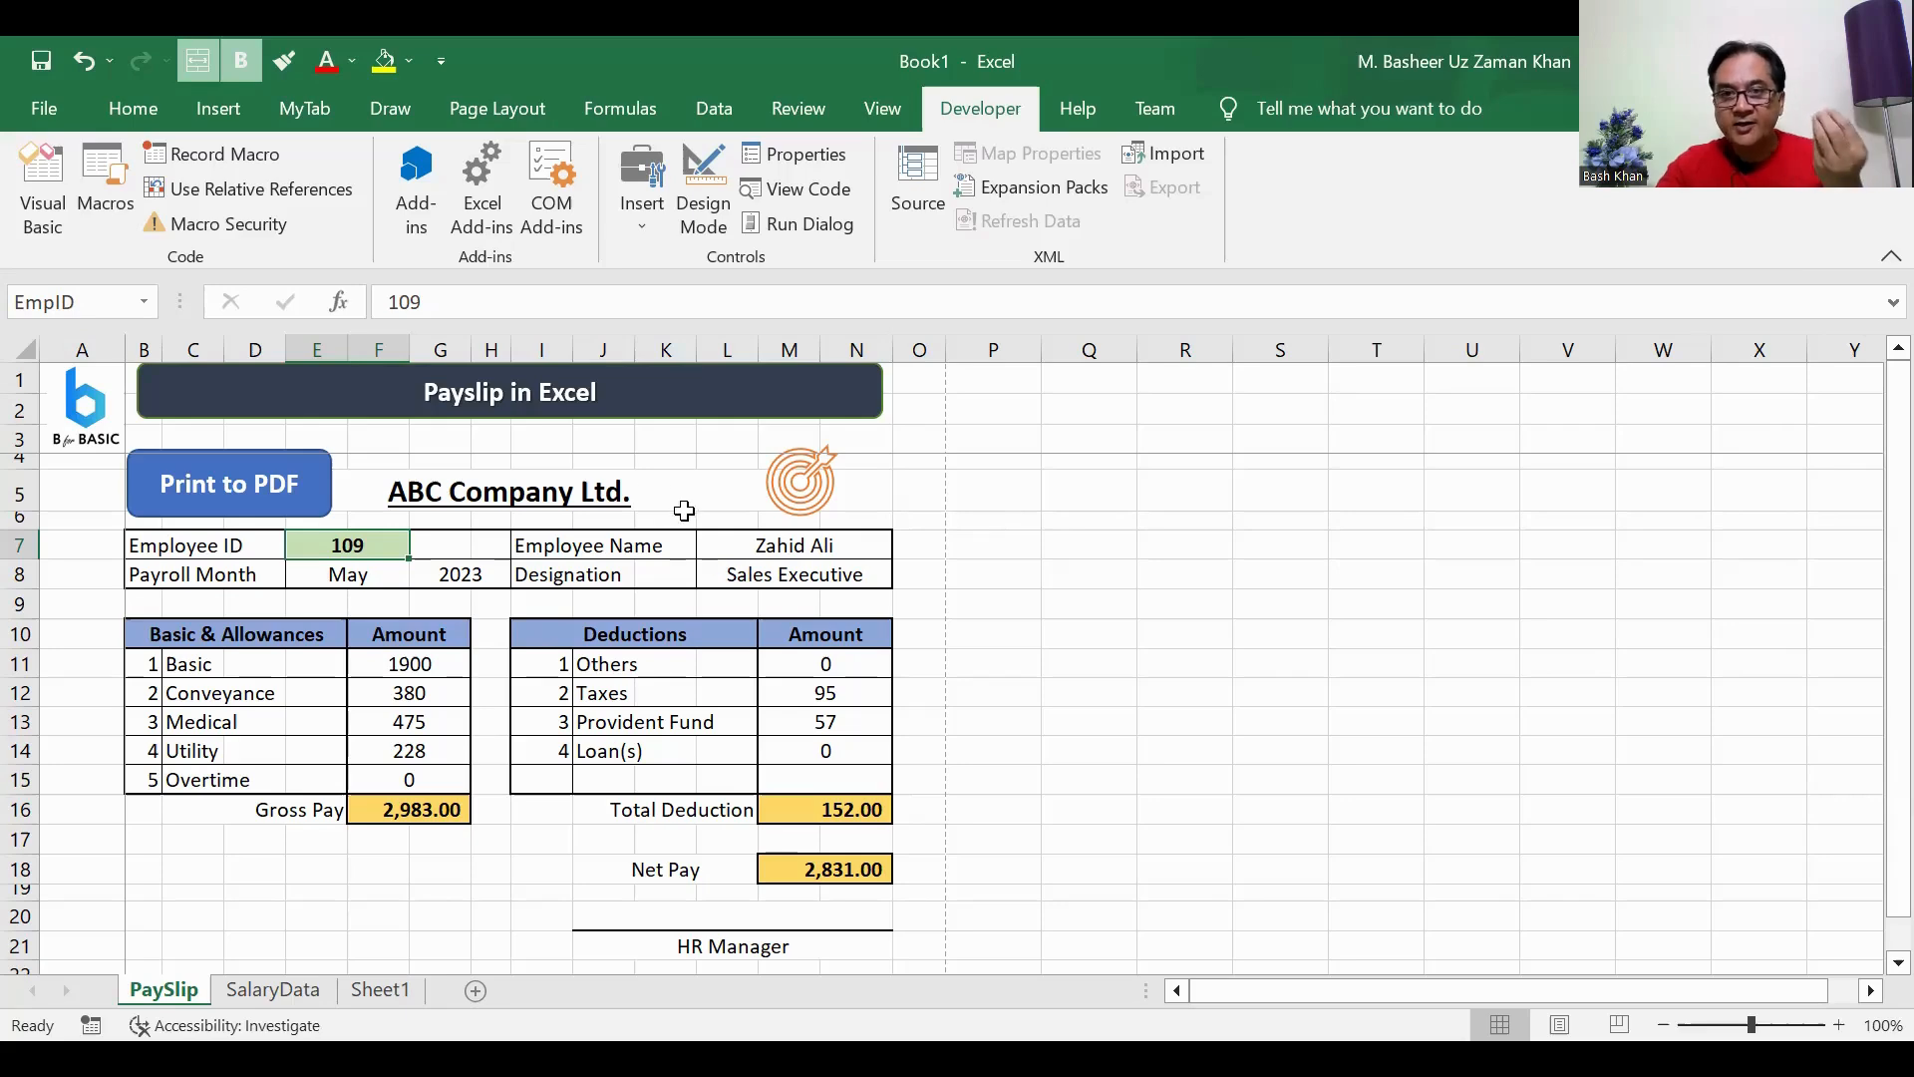
# Step: Return to the Visual Basic editor and begin the loop's assignment statement with Sheet2.Range("EmpID").Value
pyautogui.click(43, 194)
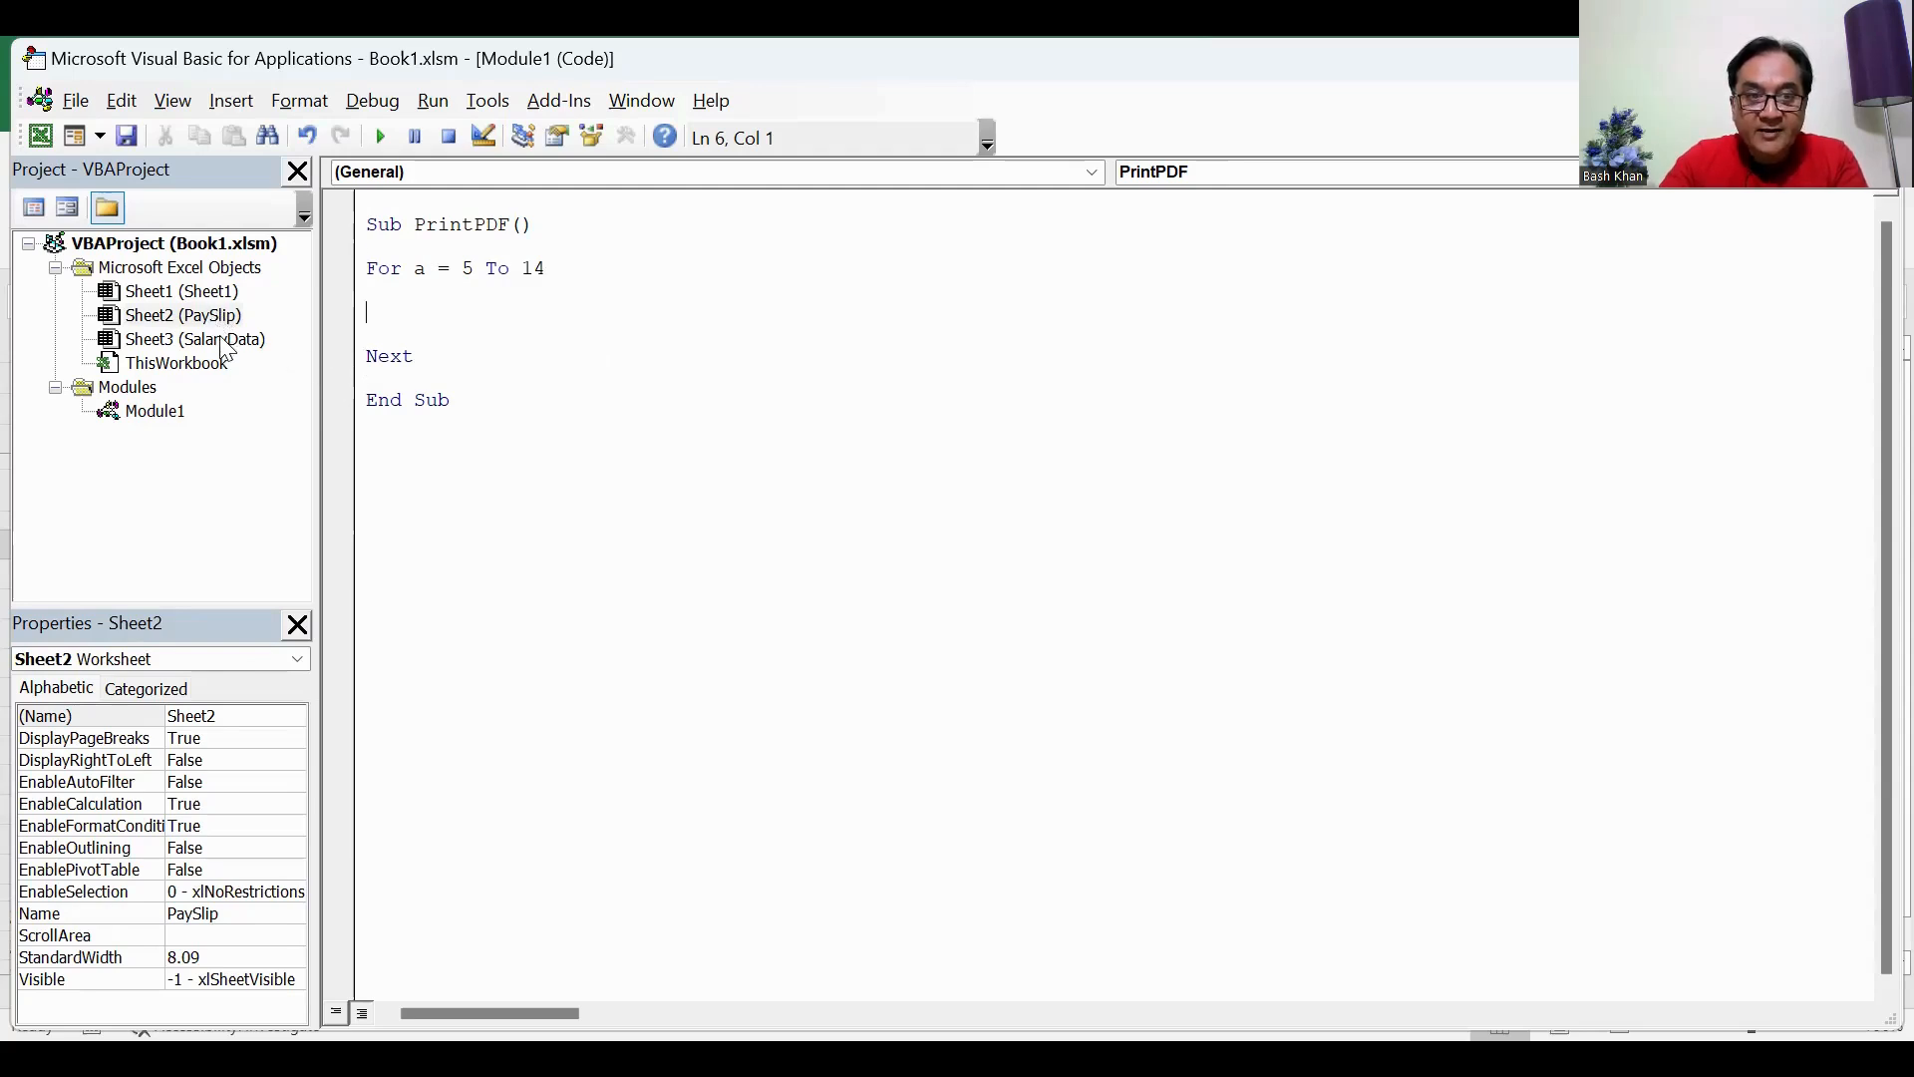
pyautogui.write('She')
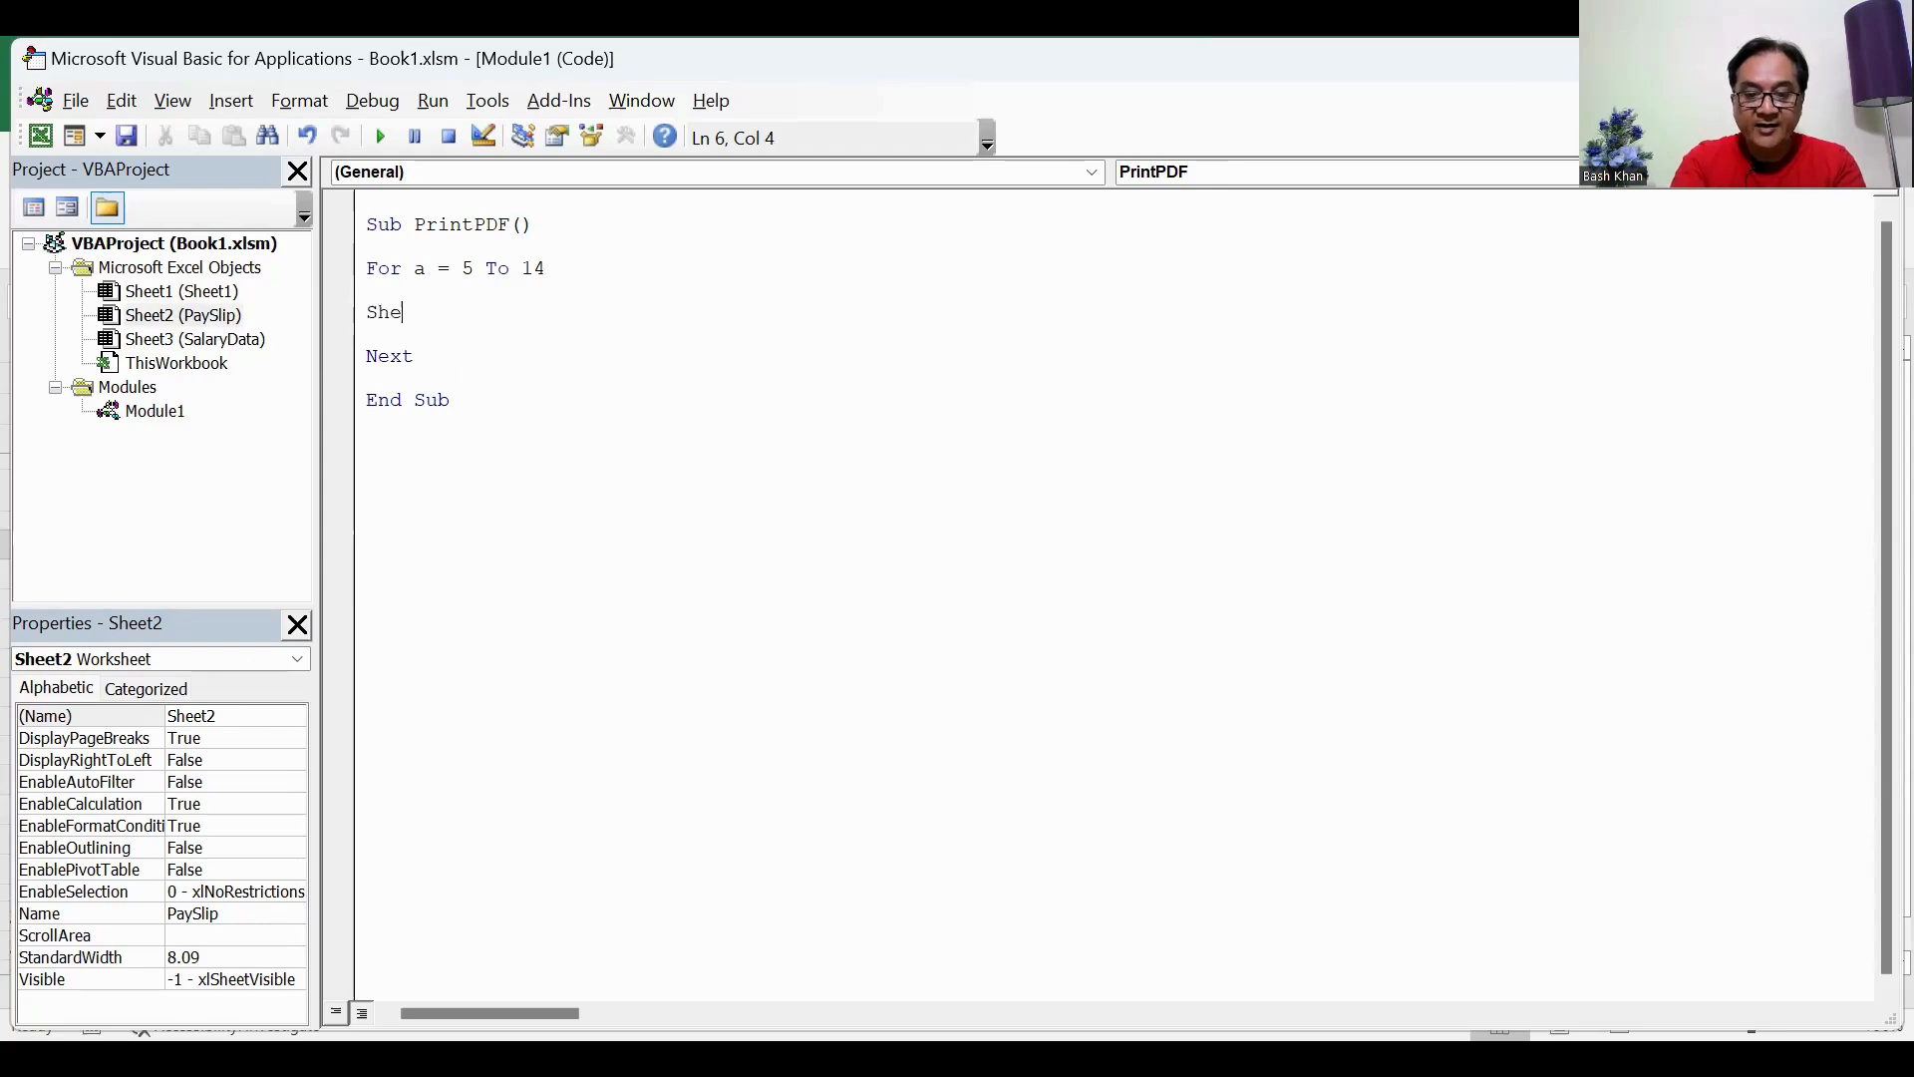
pyautogui.write('et2.Range')
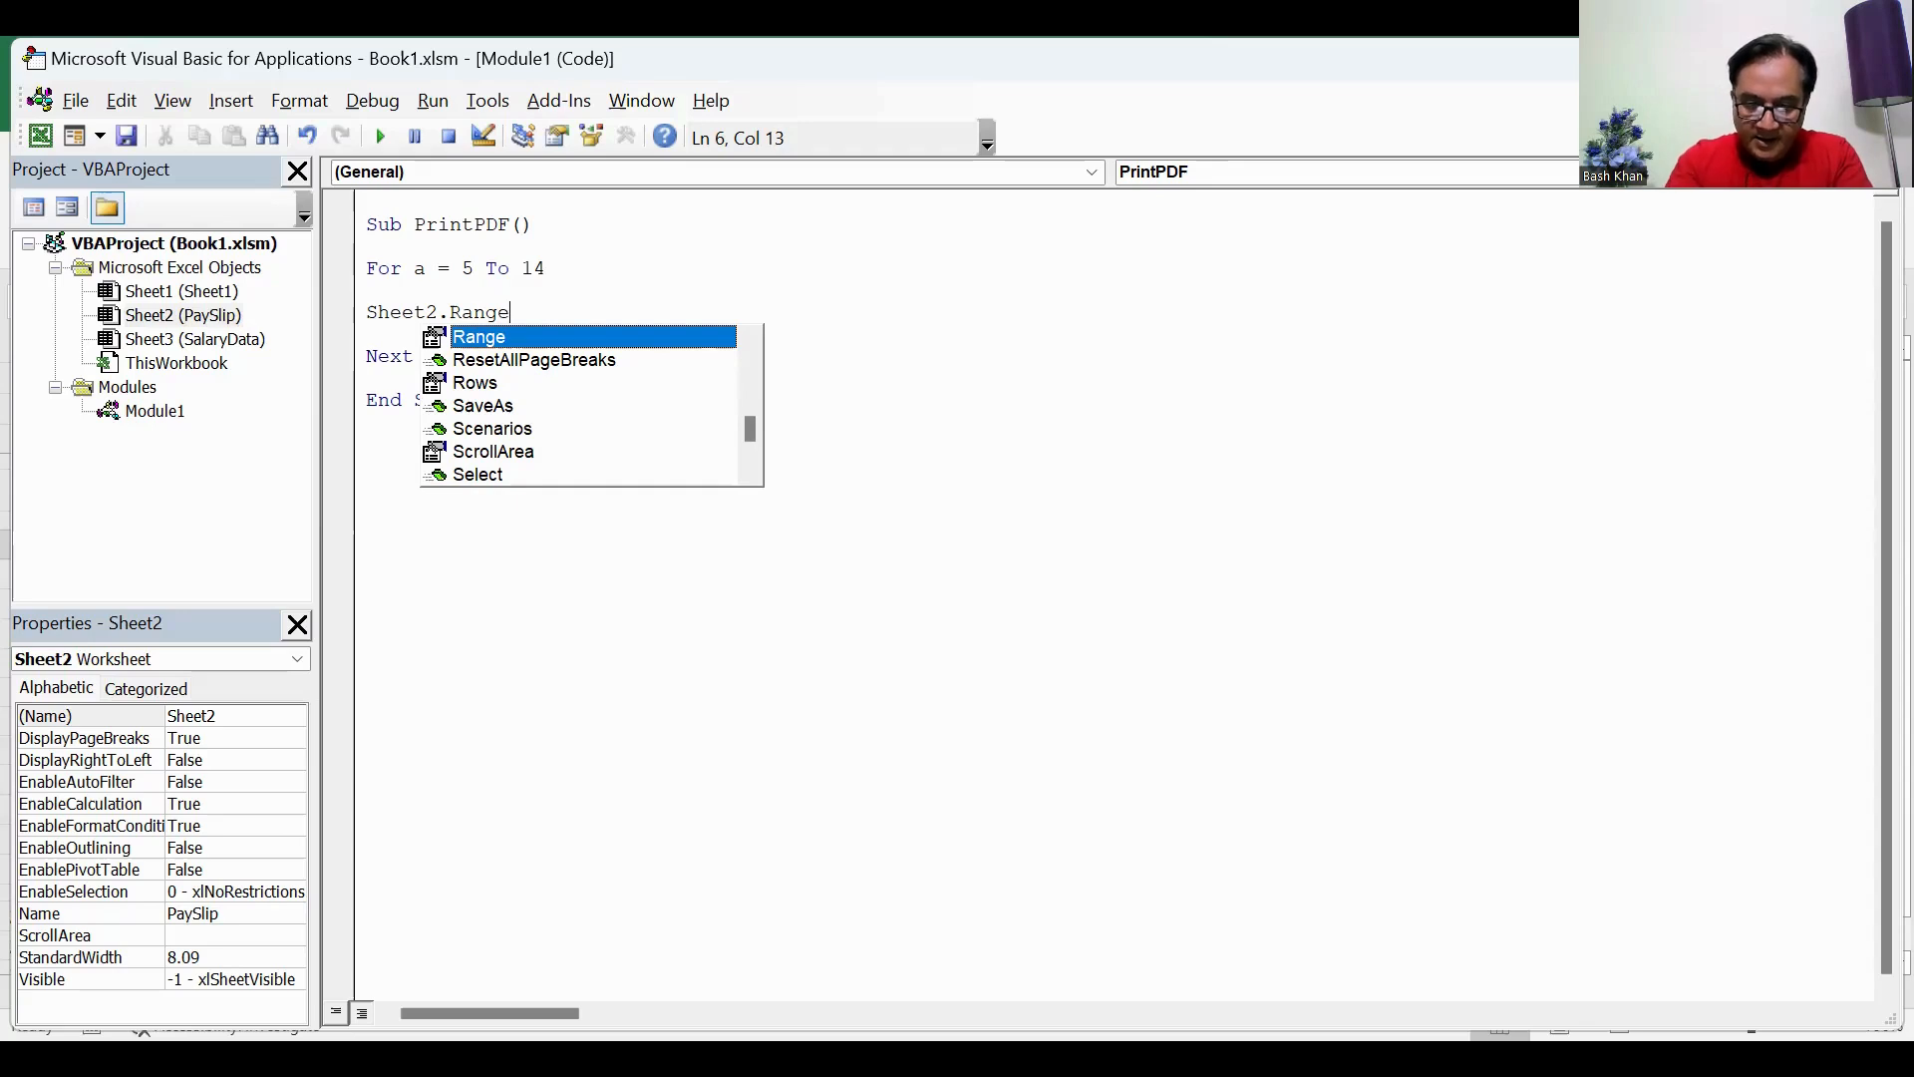
pyautogui.write('("')
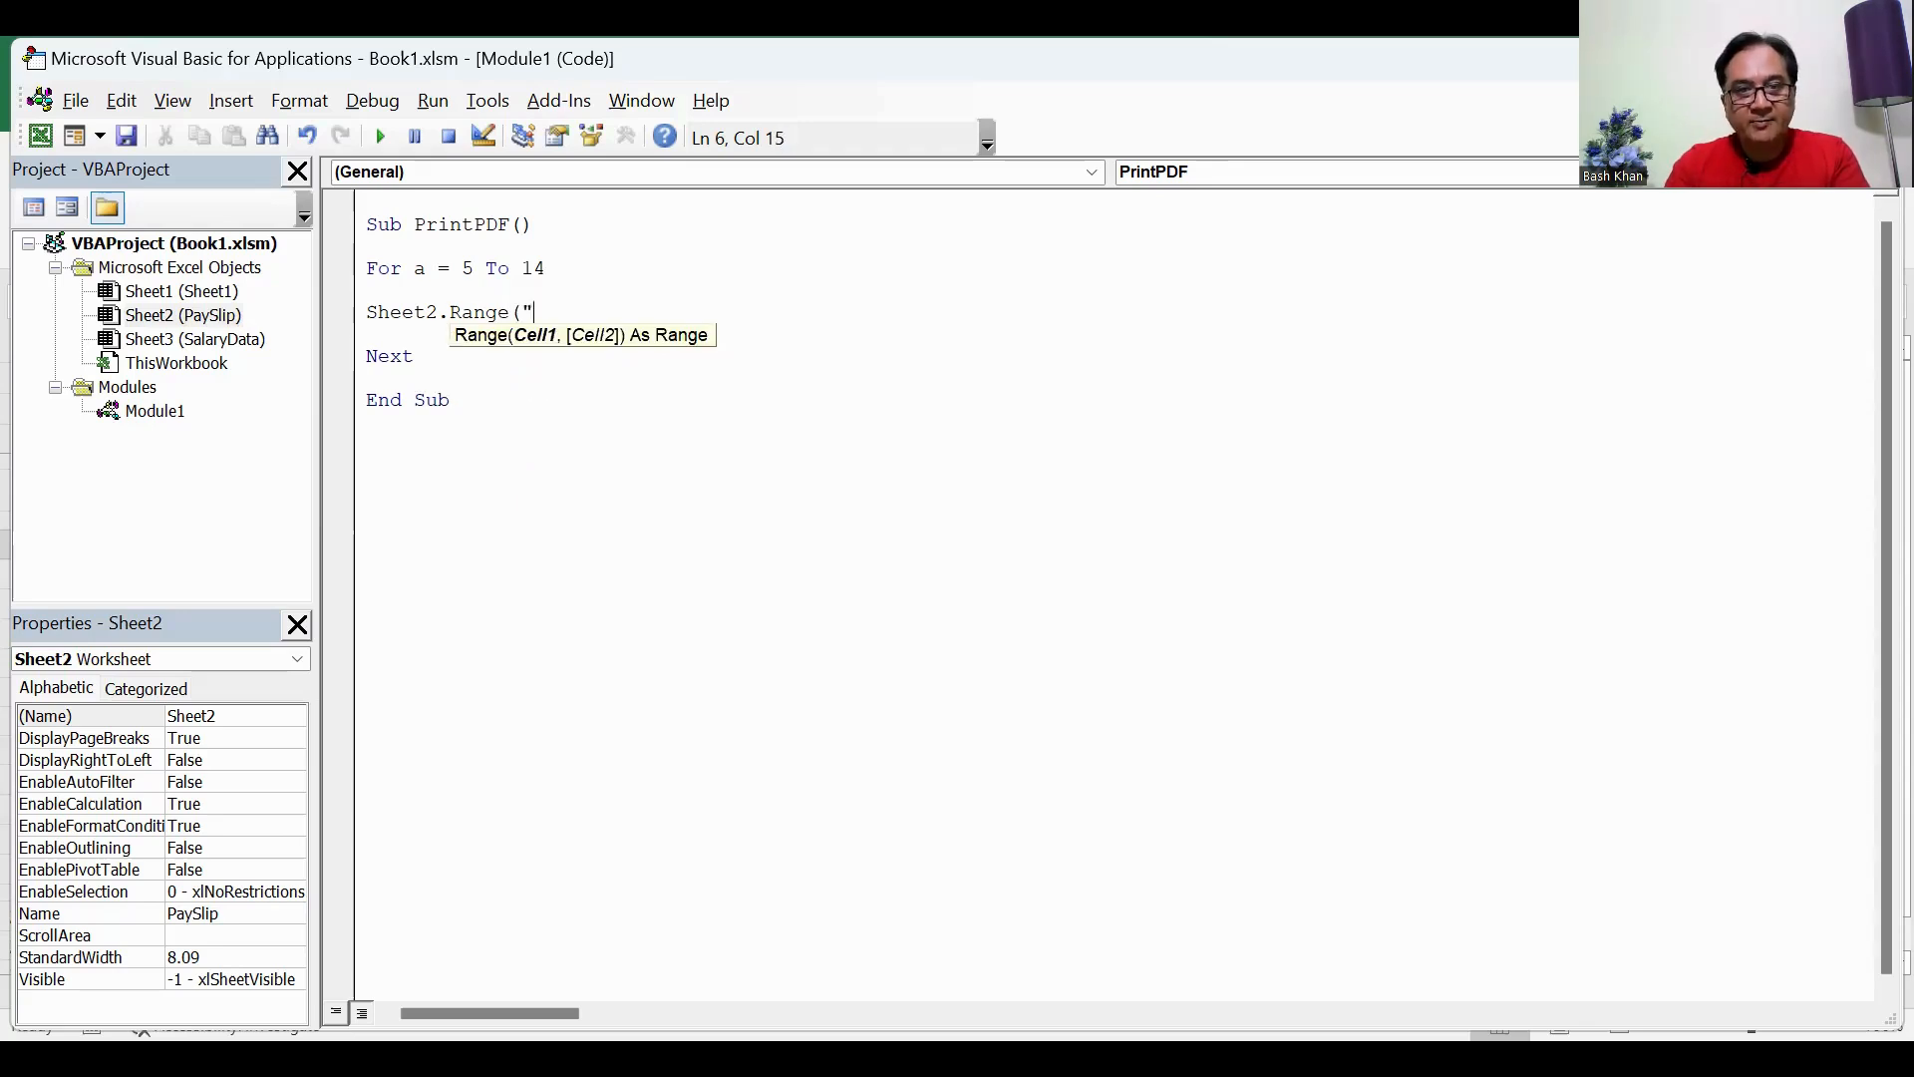
pyautogui.write('EmpID")')
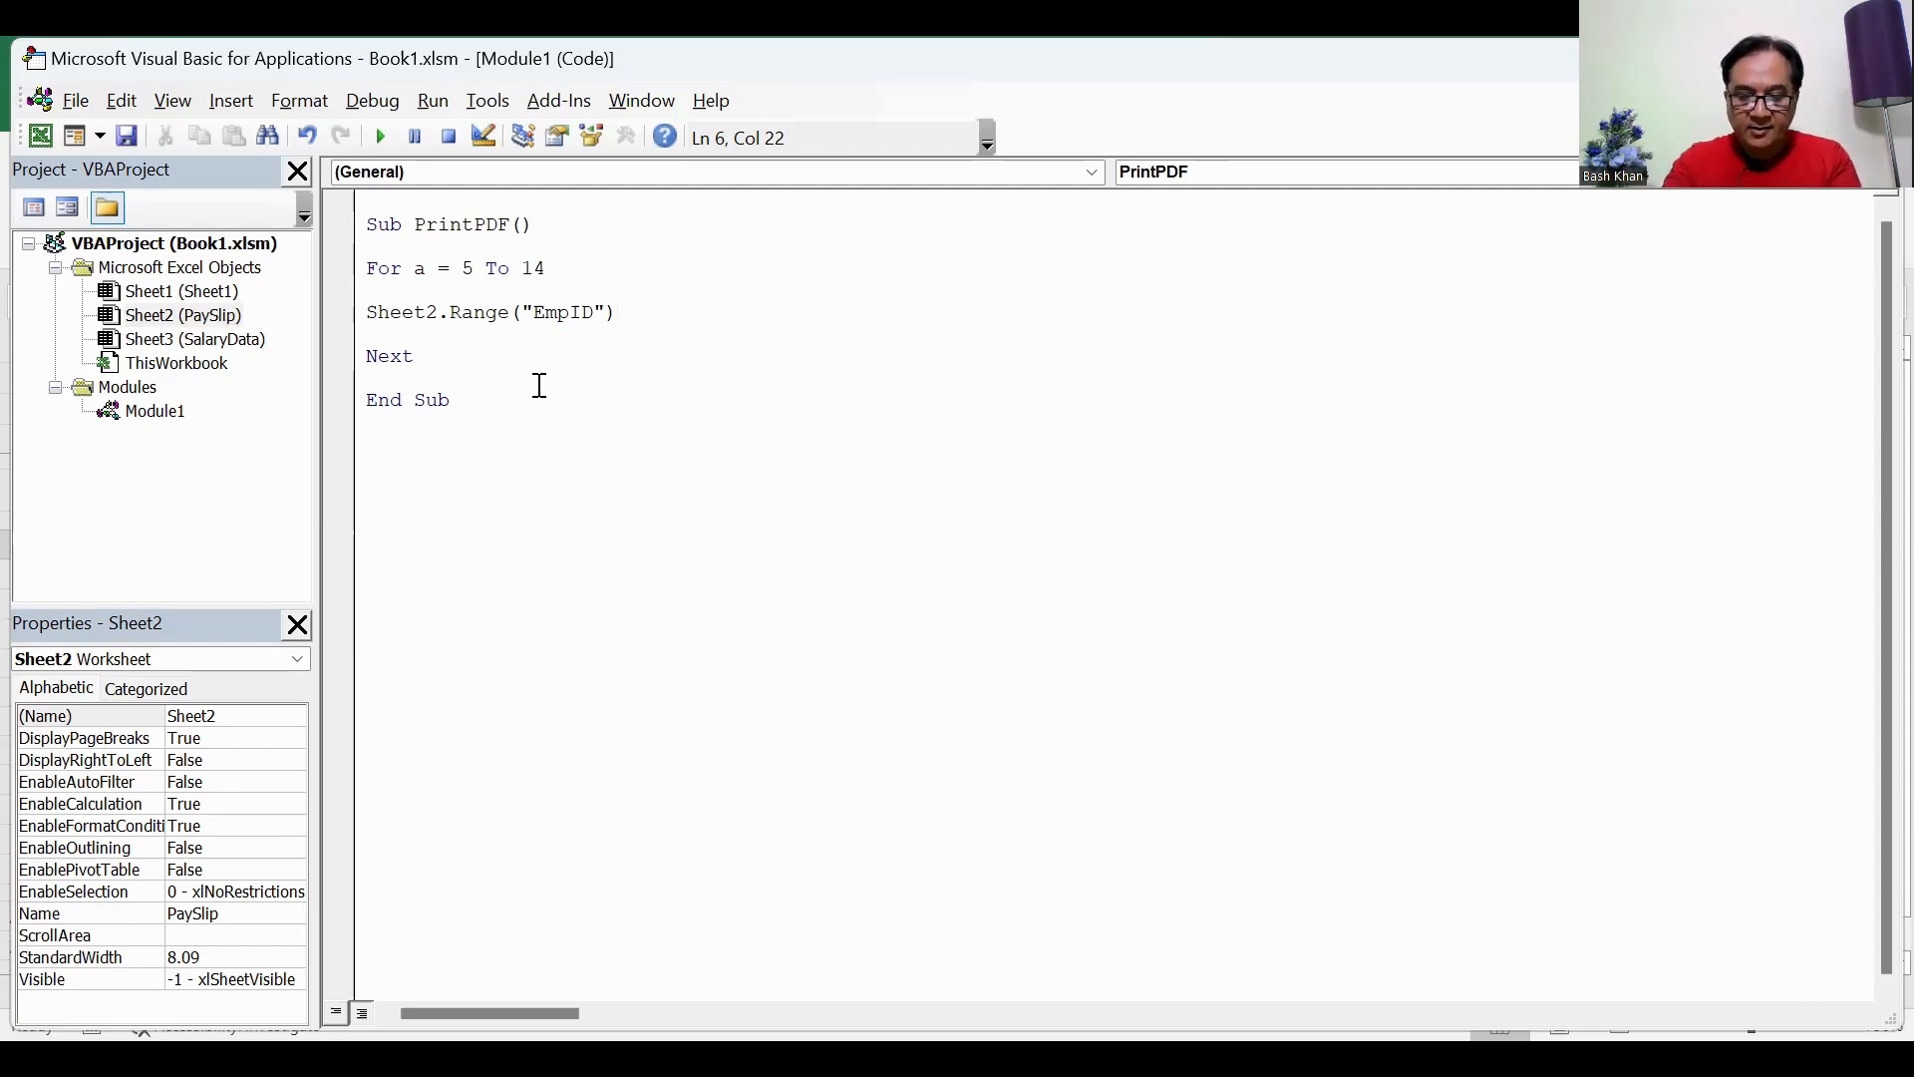
pyautogui.write('.value')
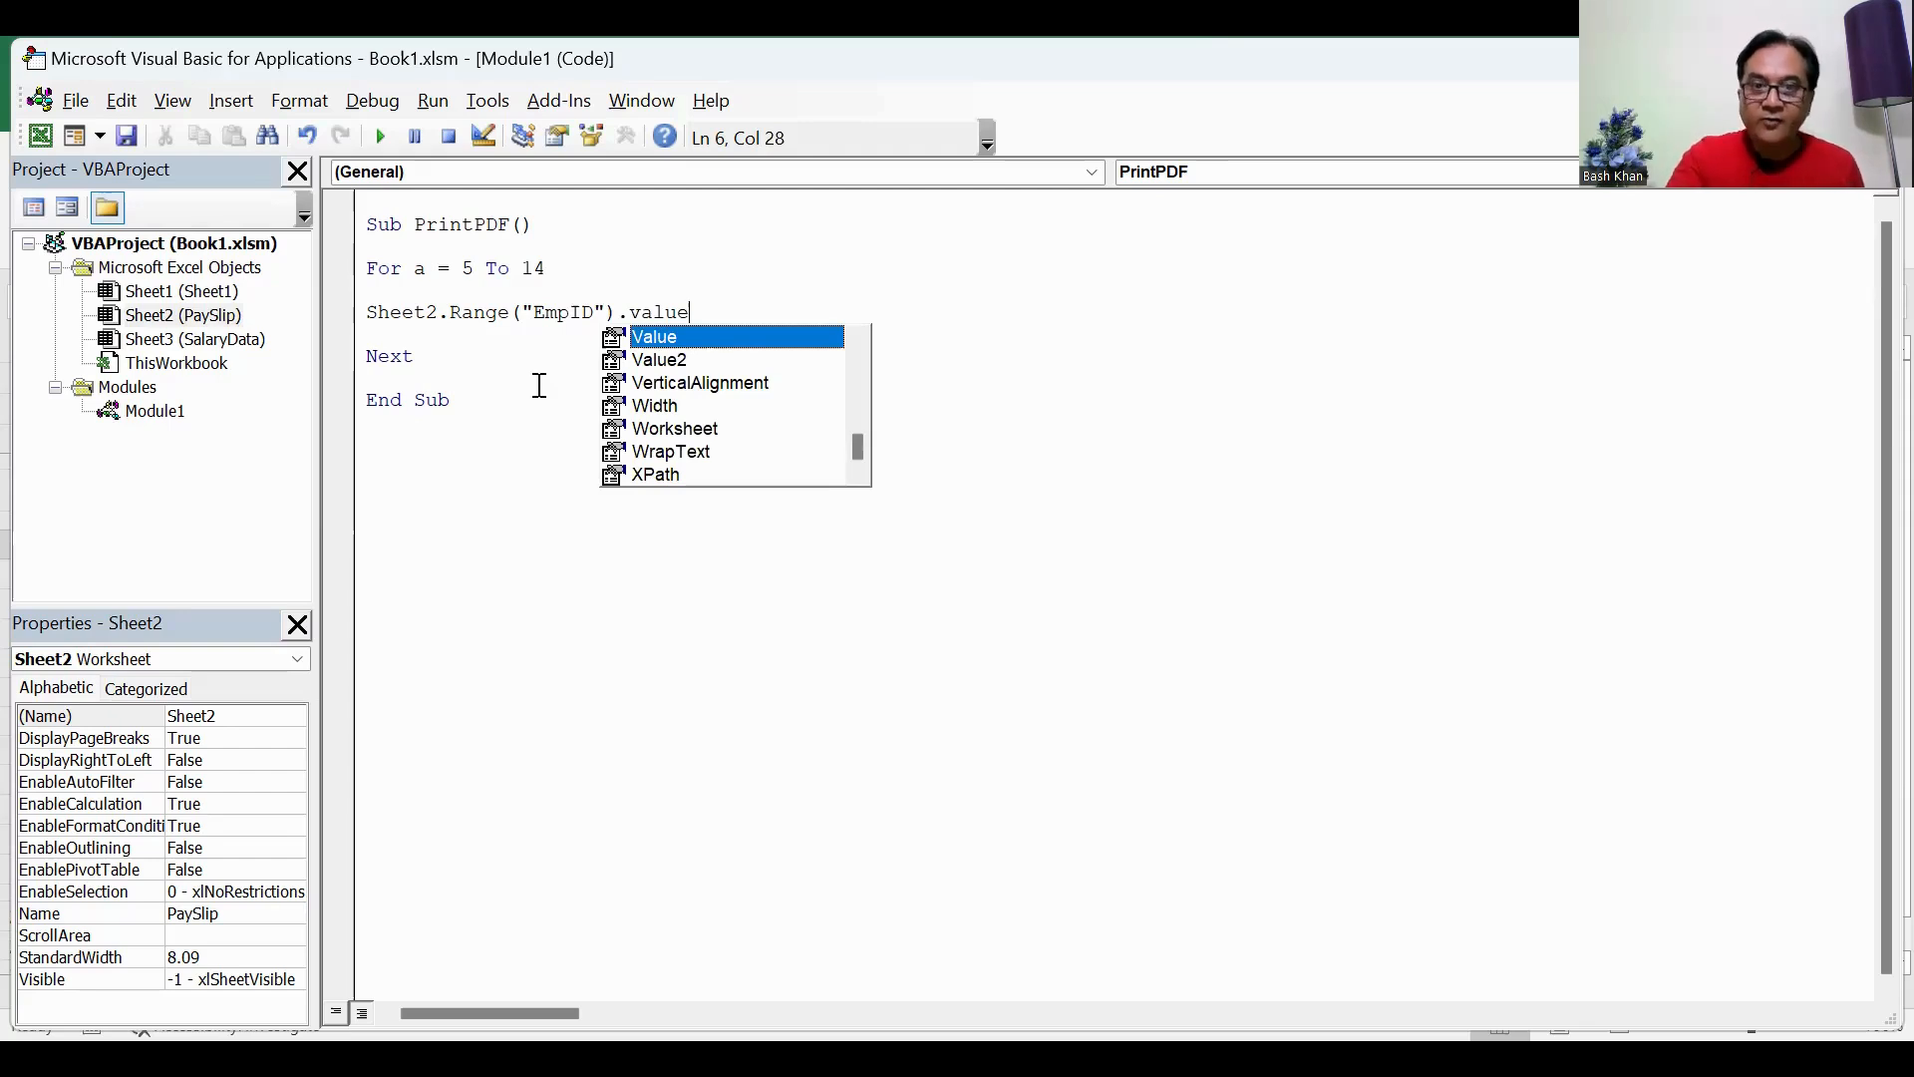
pyautogui.write(' = Sheet')
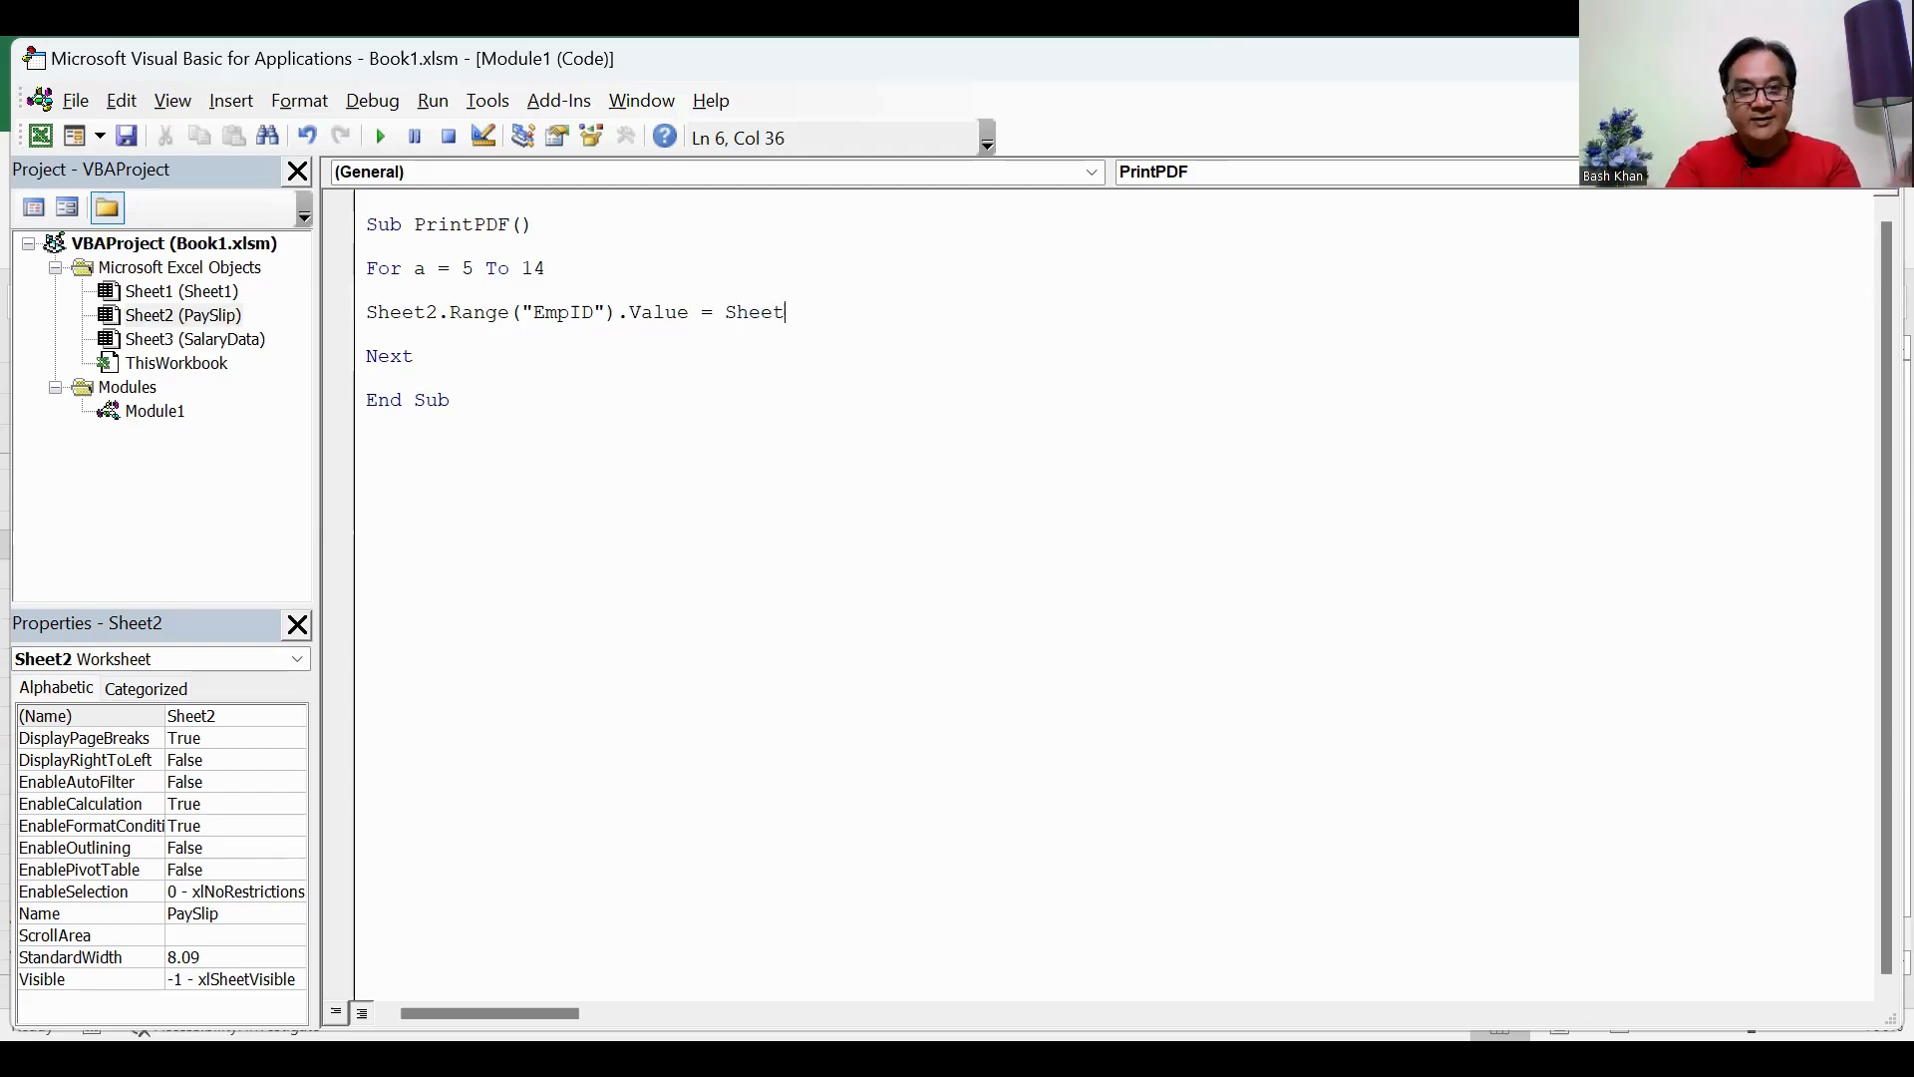
pyautogui.write('3')
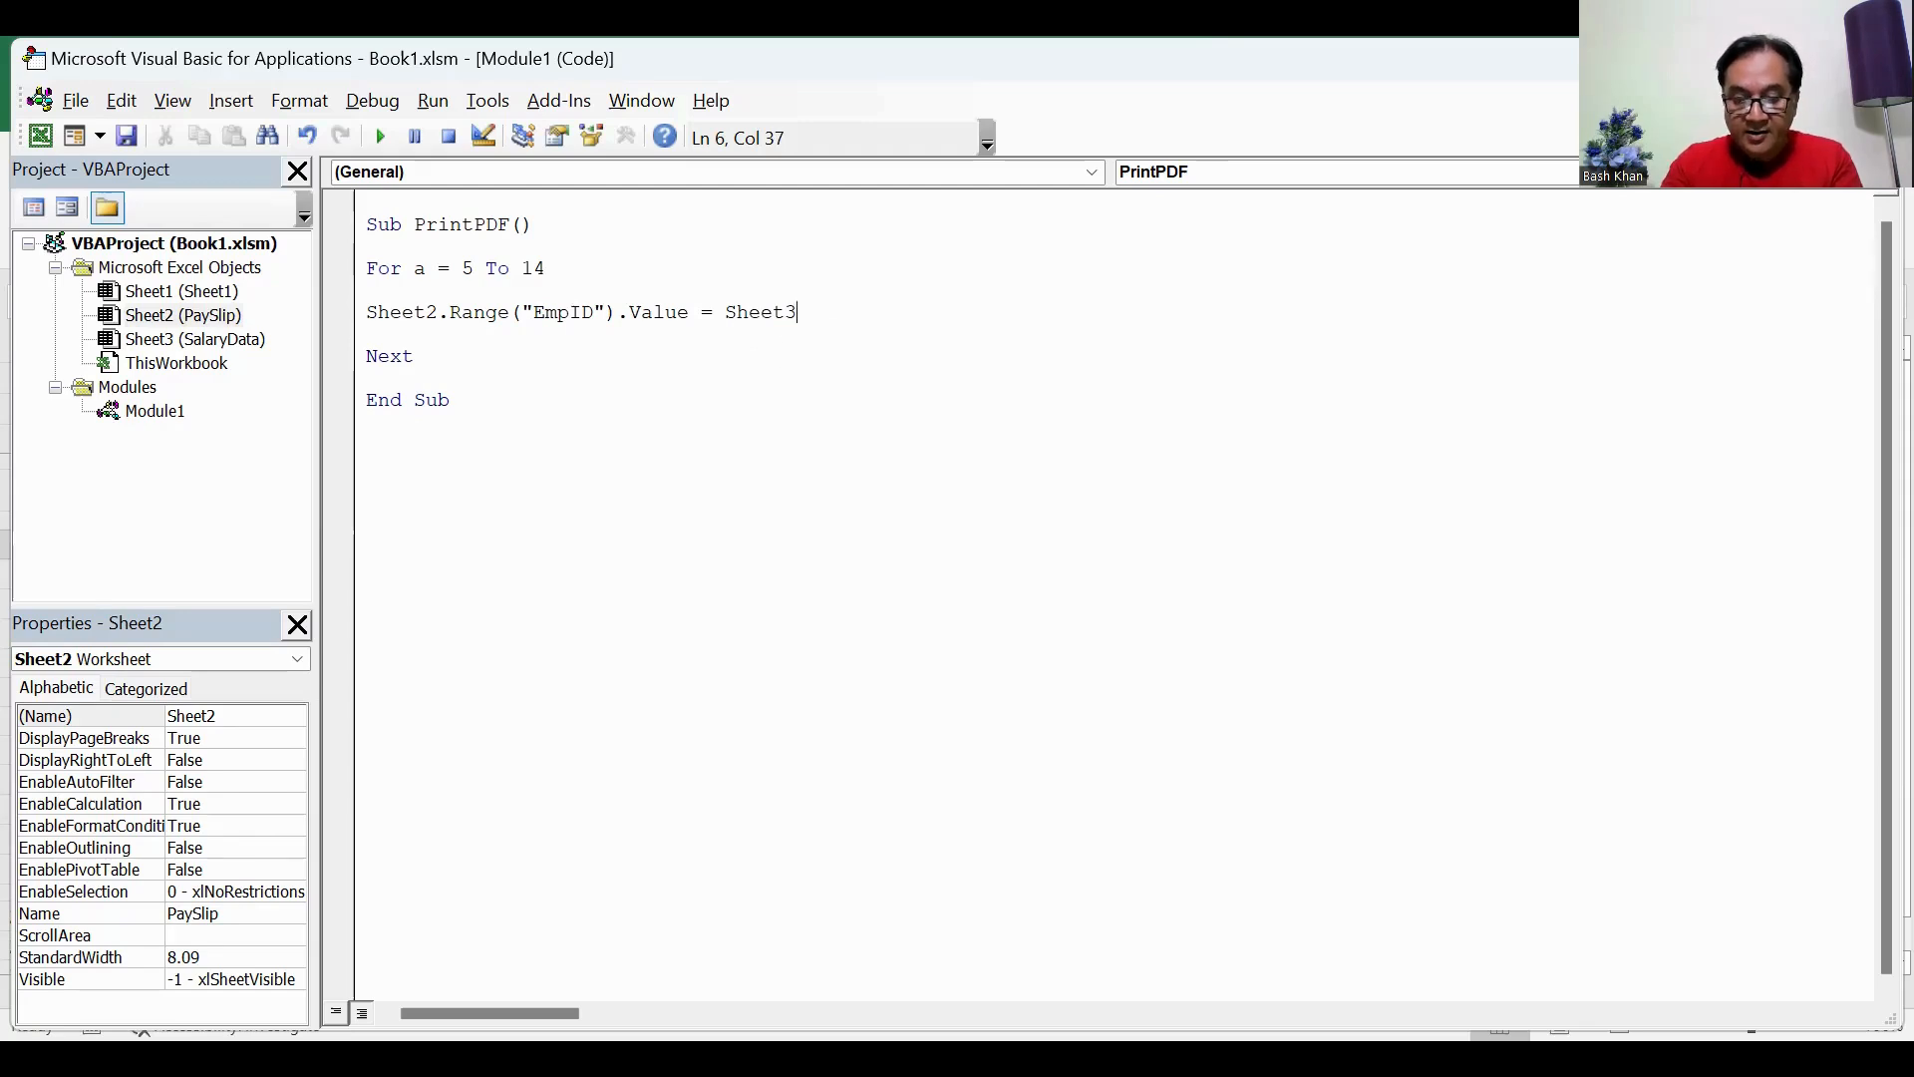
pyautogui.write('.Cells')
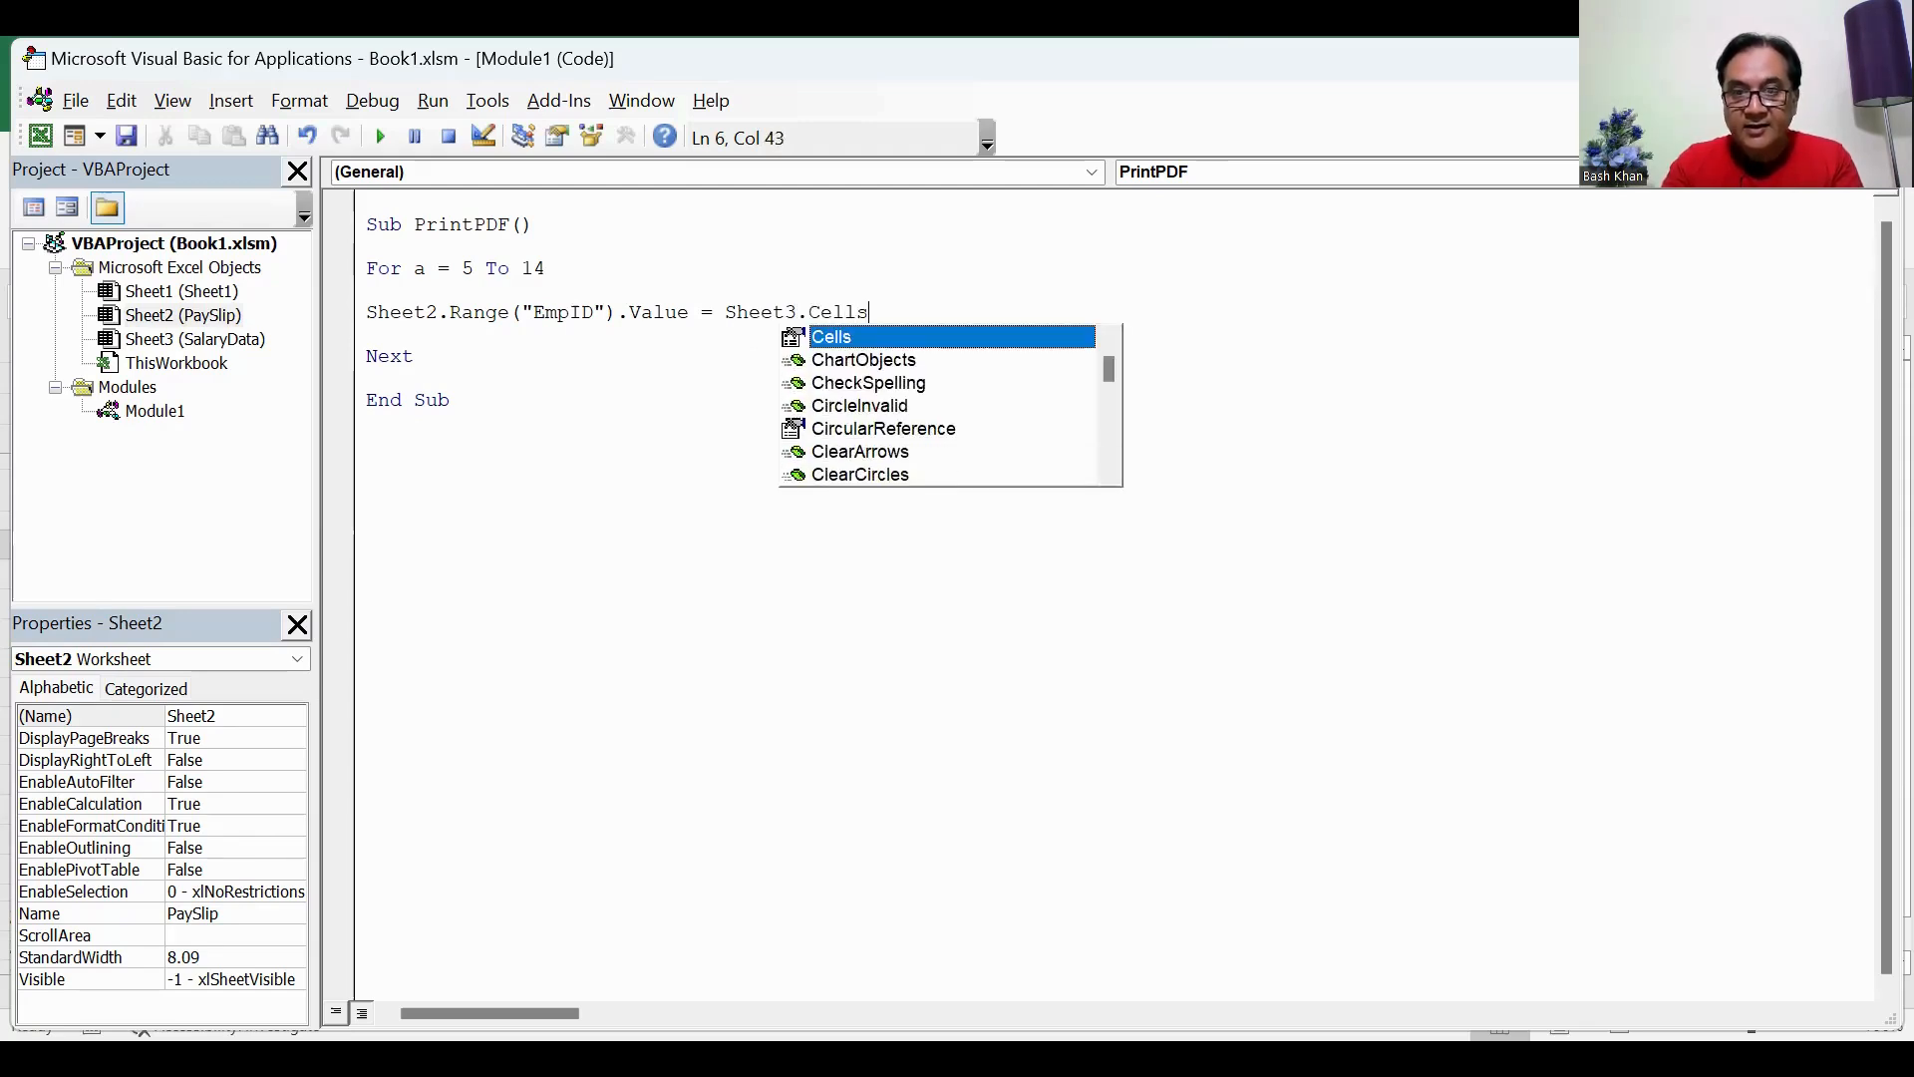
pyautogui.write('(')
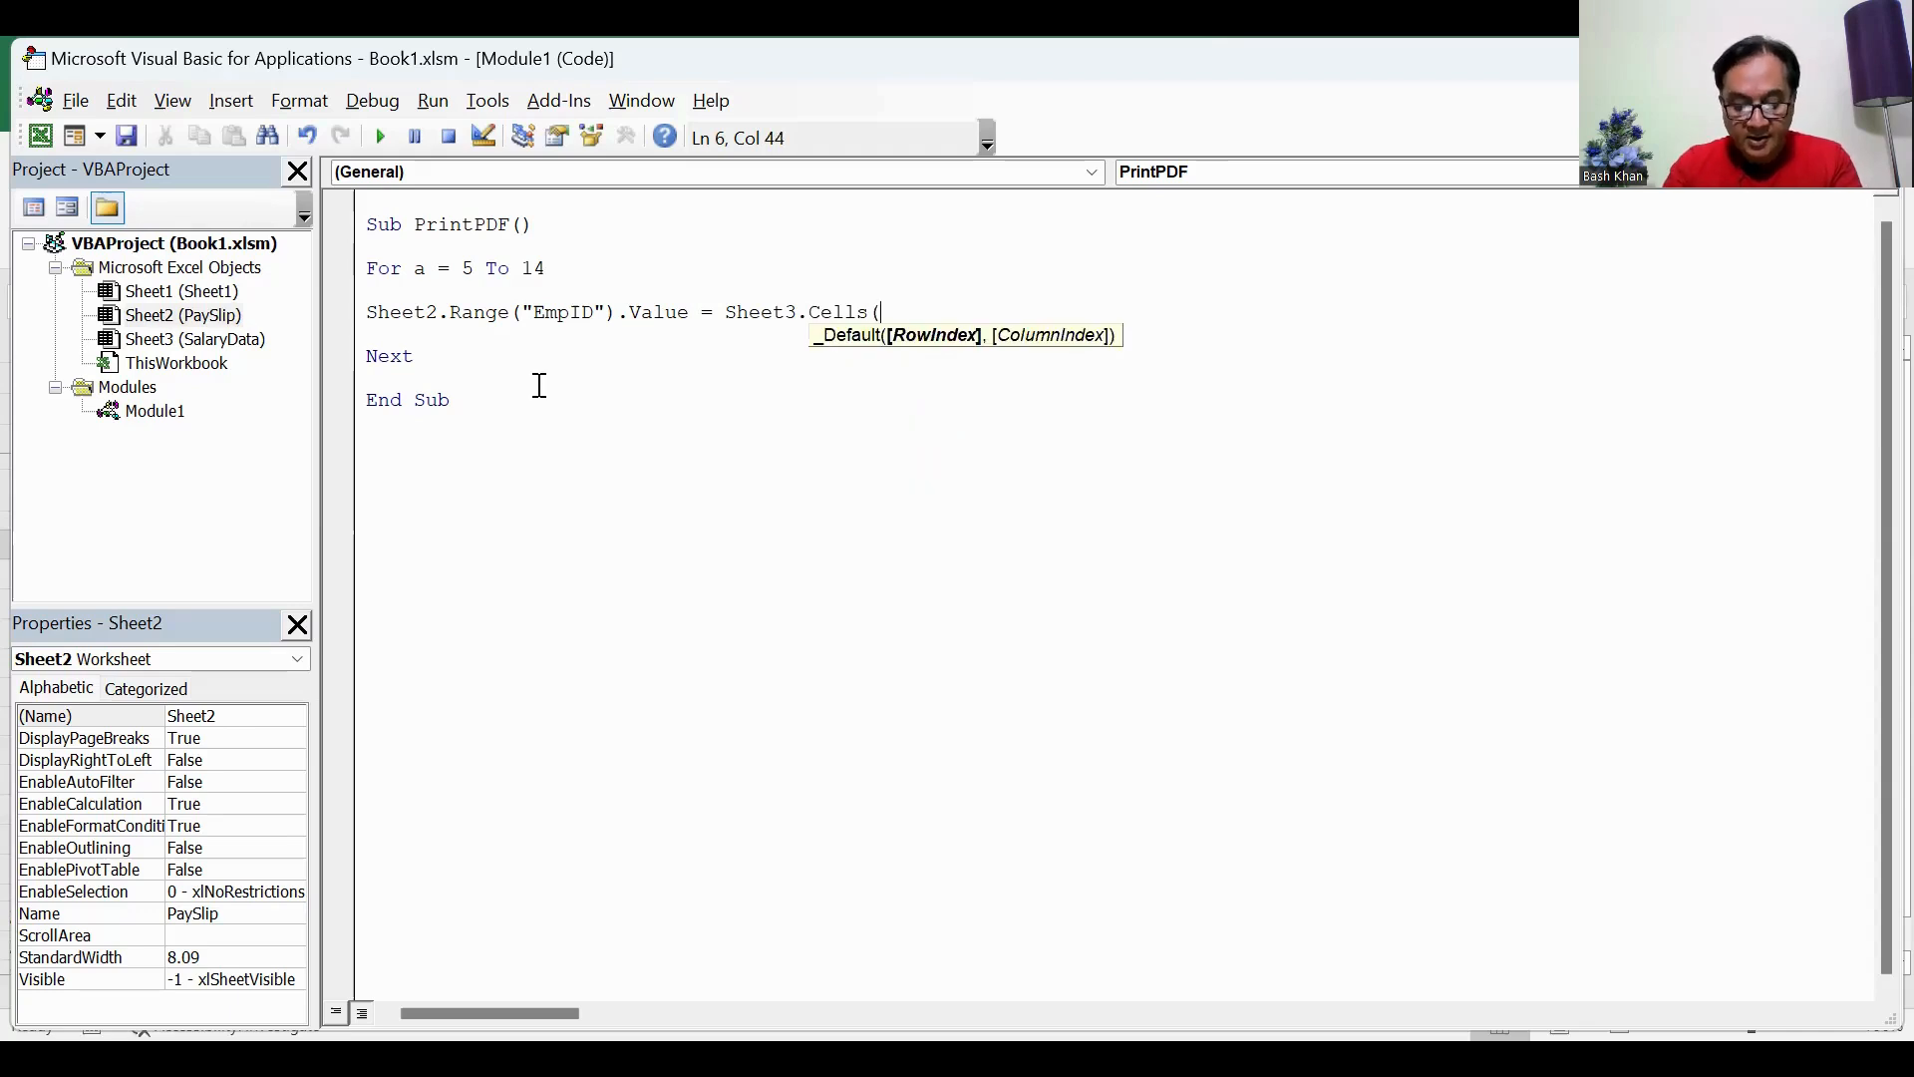
pyautogui.write('a')
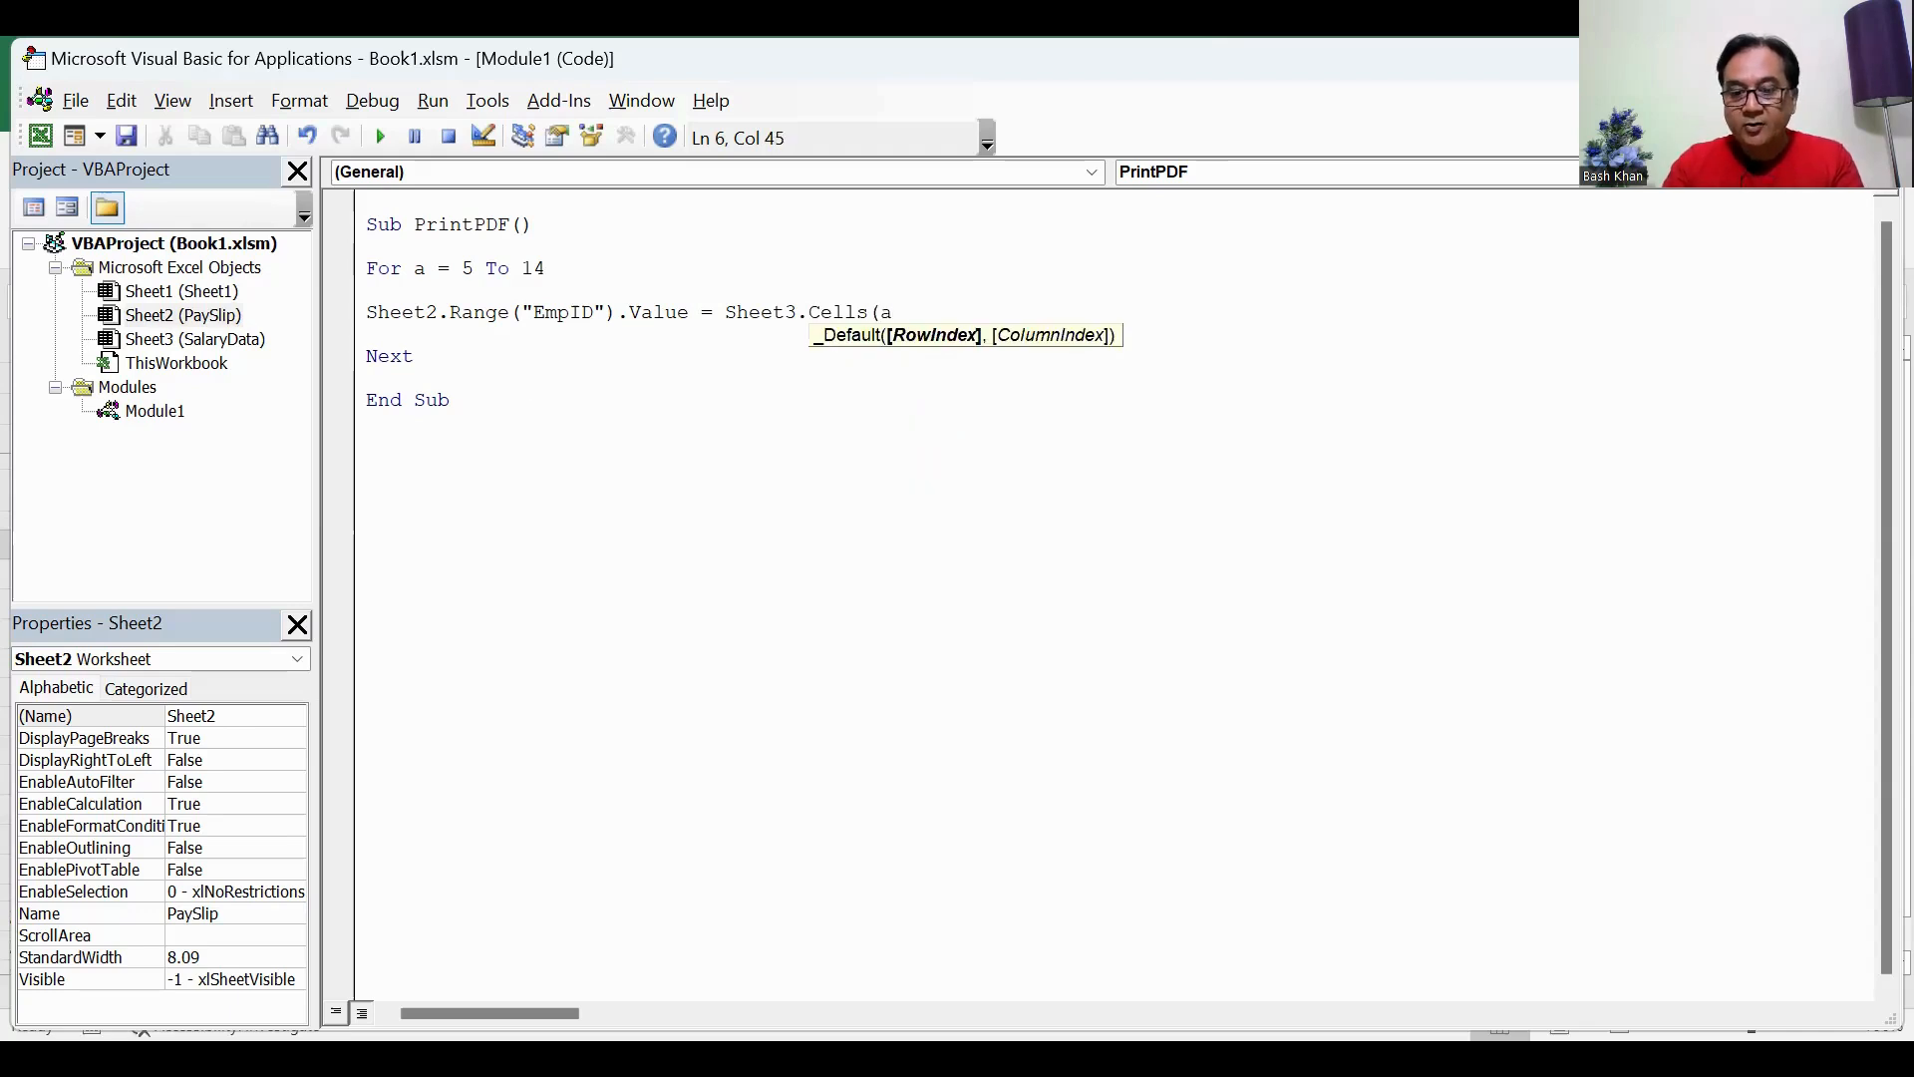
pyautogui.write(',')
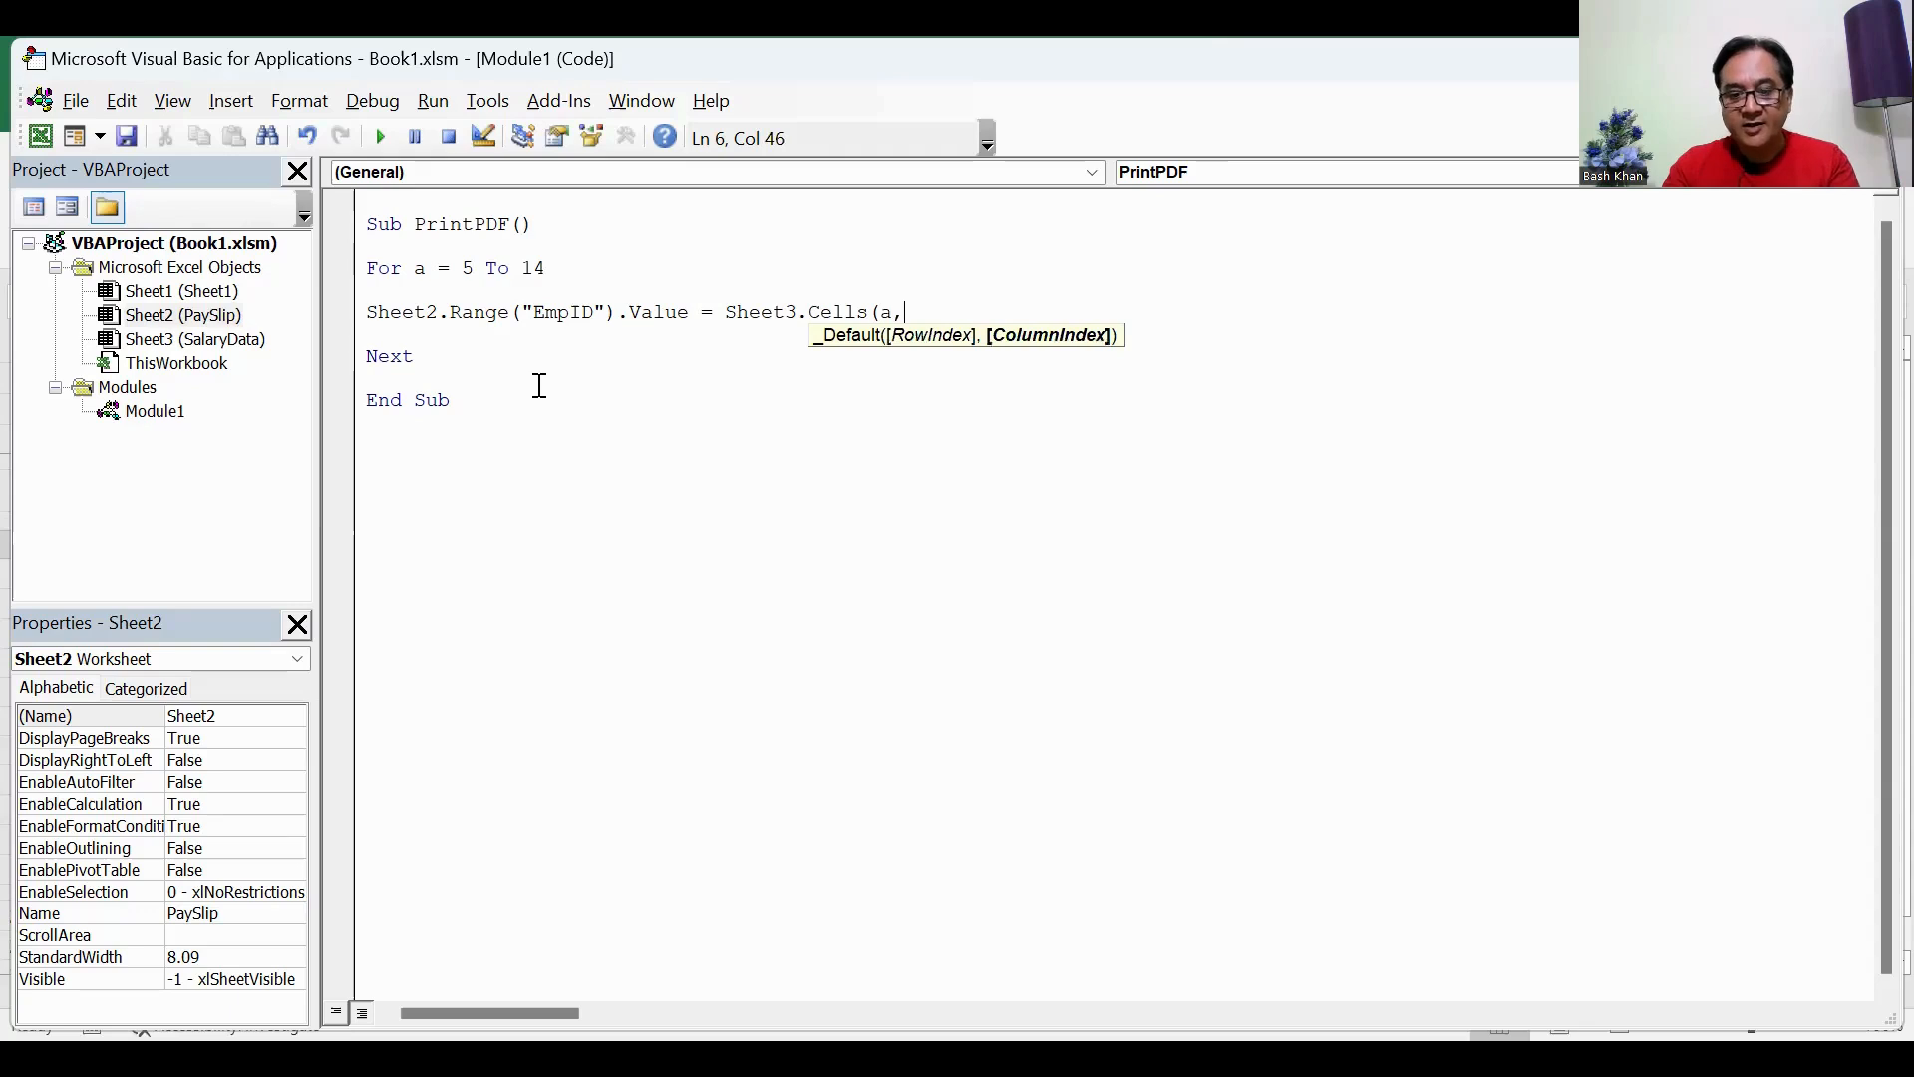
pyautogui.write('A')
# Step: Complete the assignment by setting the EmpID value equal to Sheet3.Cells(a, "A") and start a new line
pyautogui.press('BackSpace')
pyautogui.write('"A')
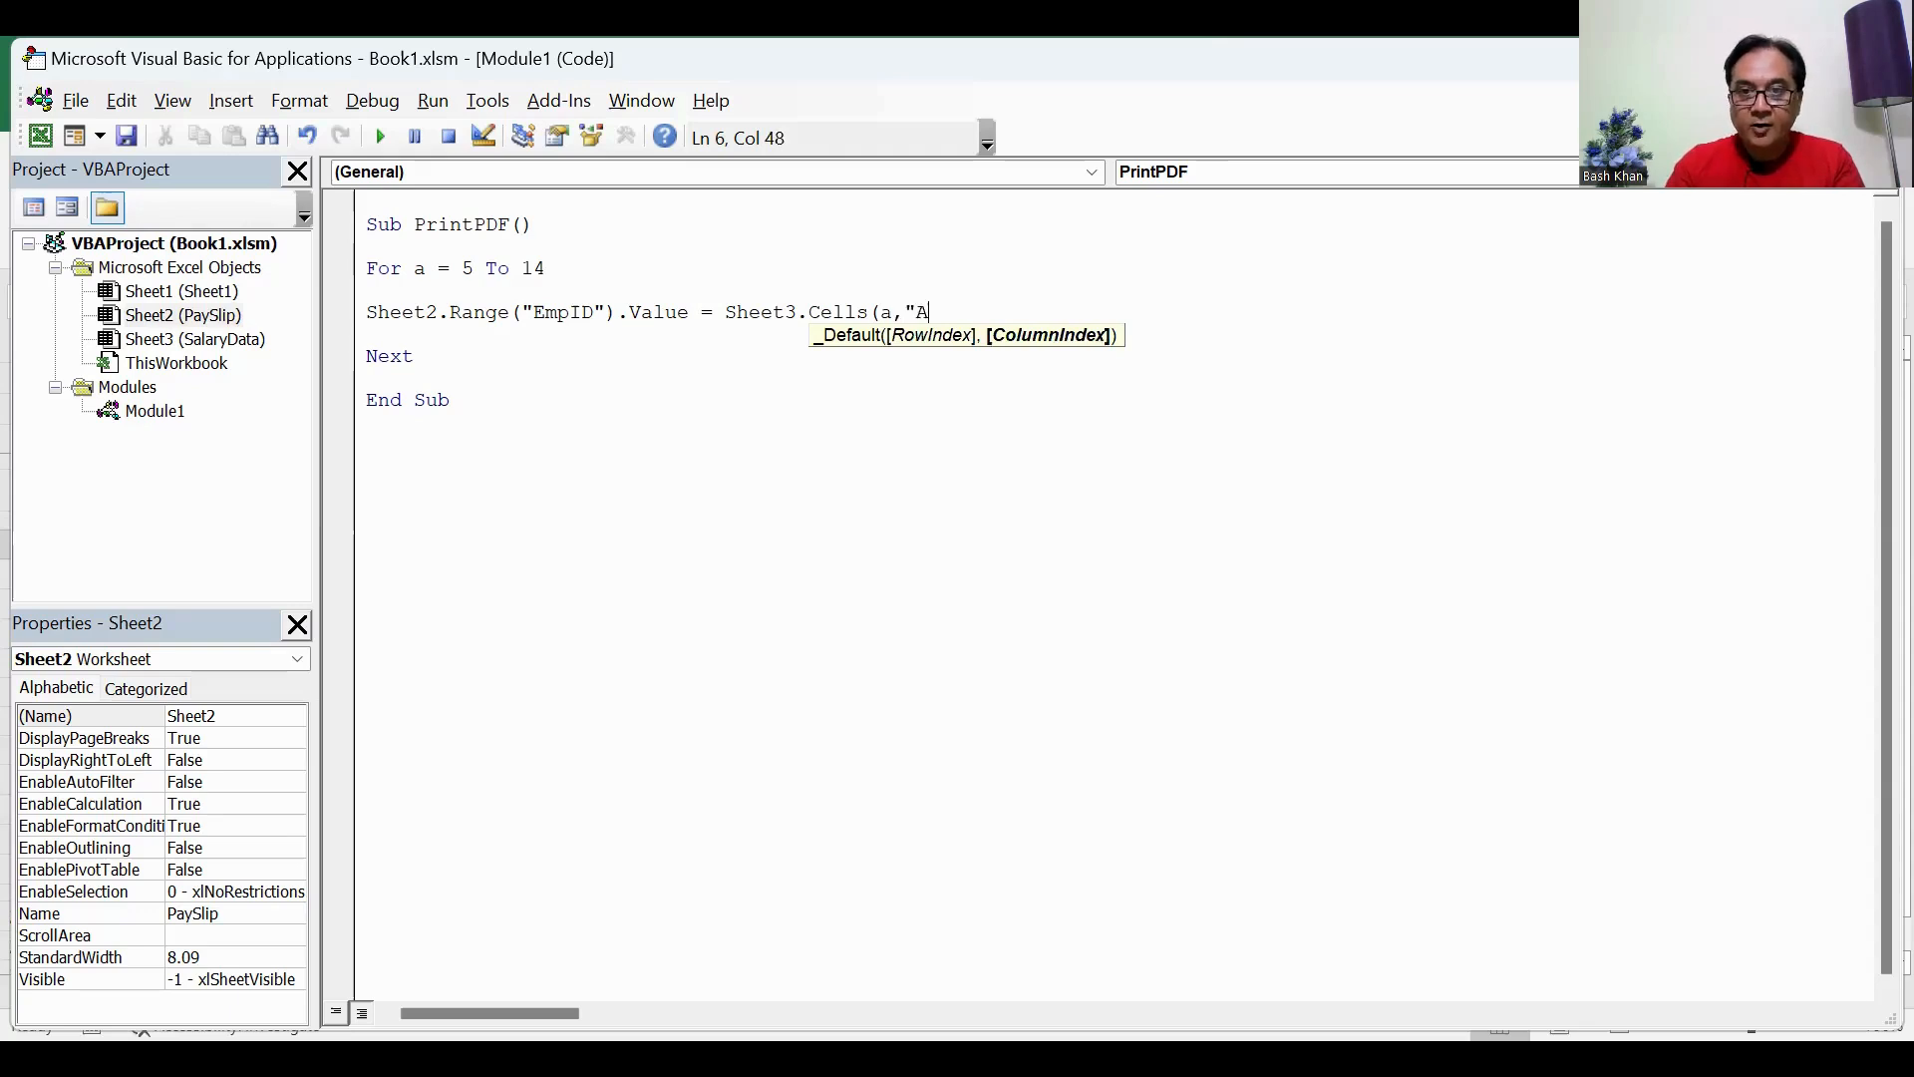
pyautogui.write('"')
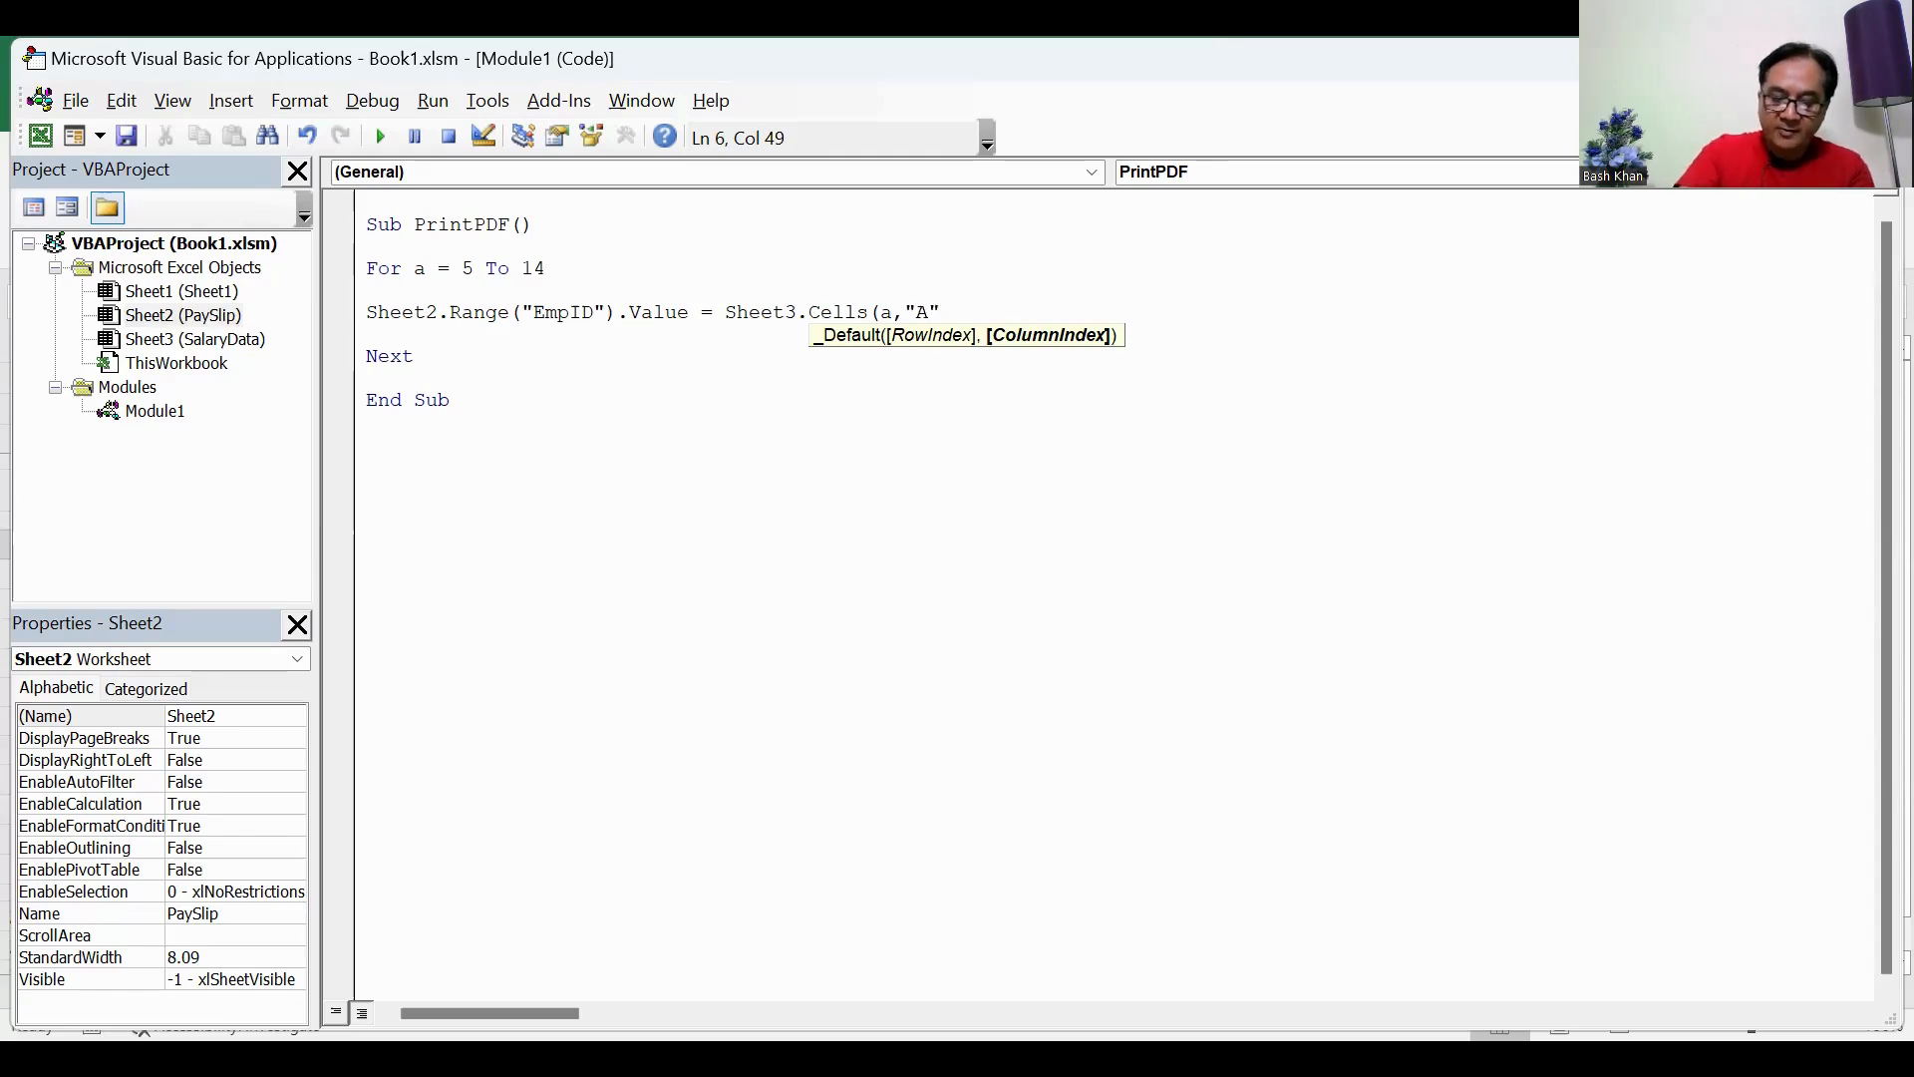
pyautogui.write(')')
pyautogui.press('Return')
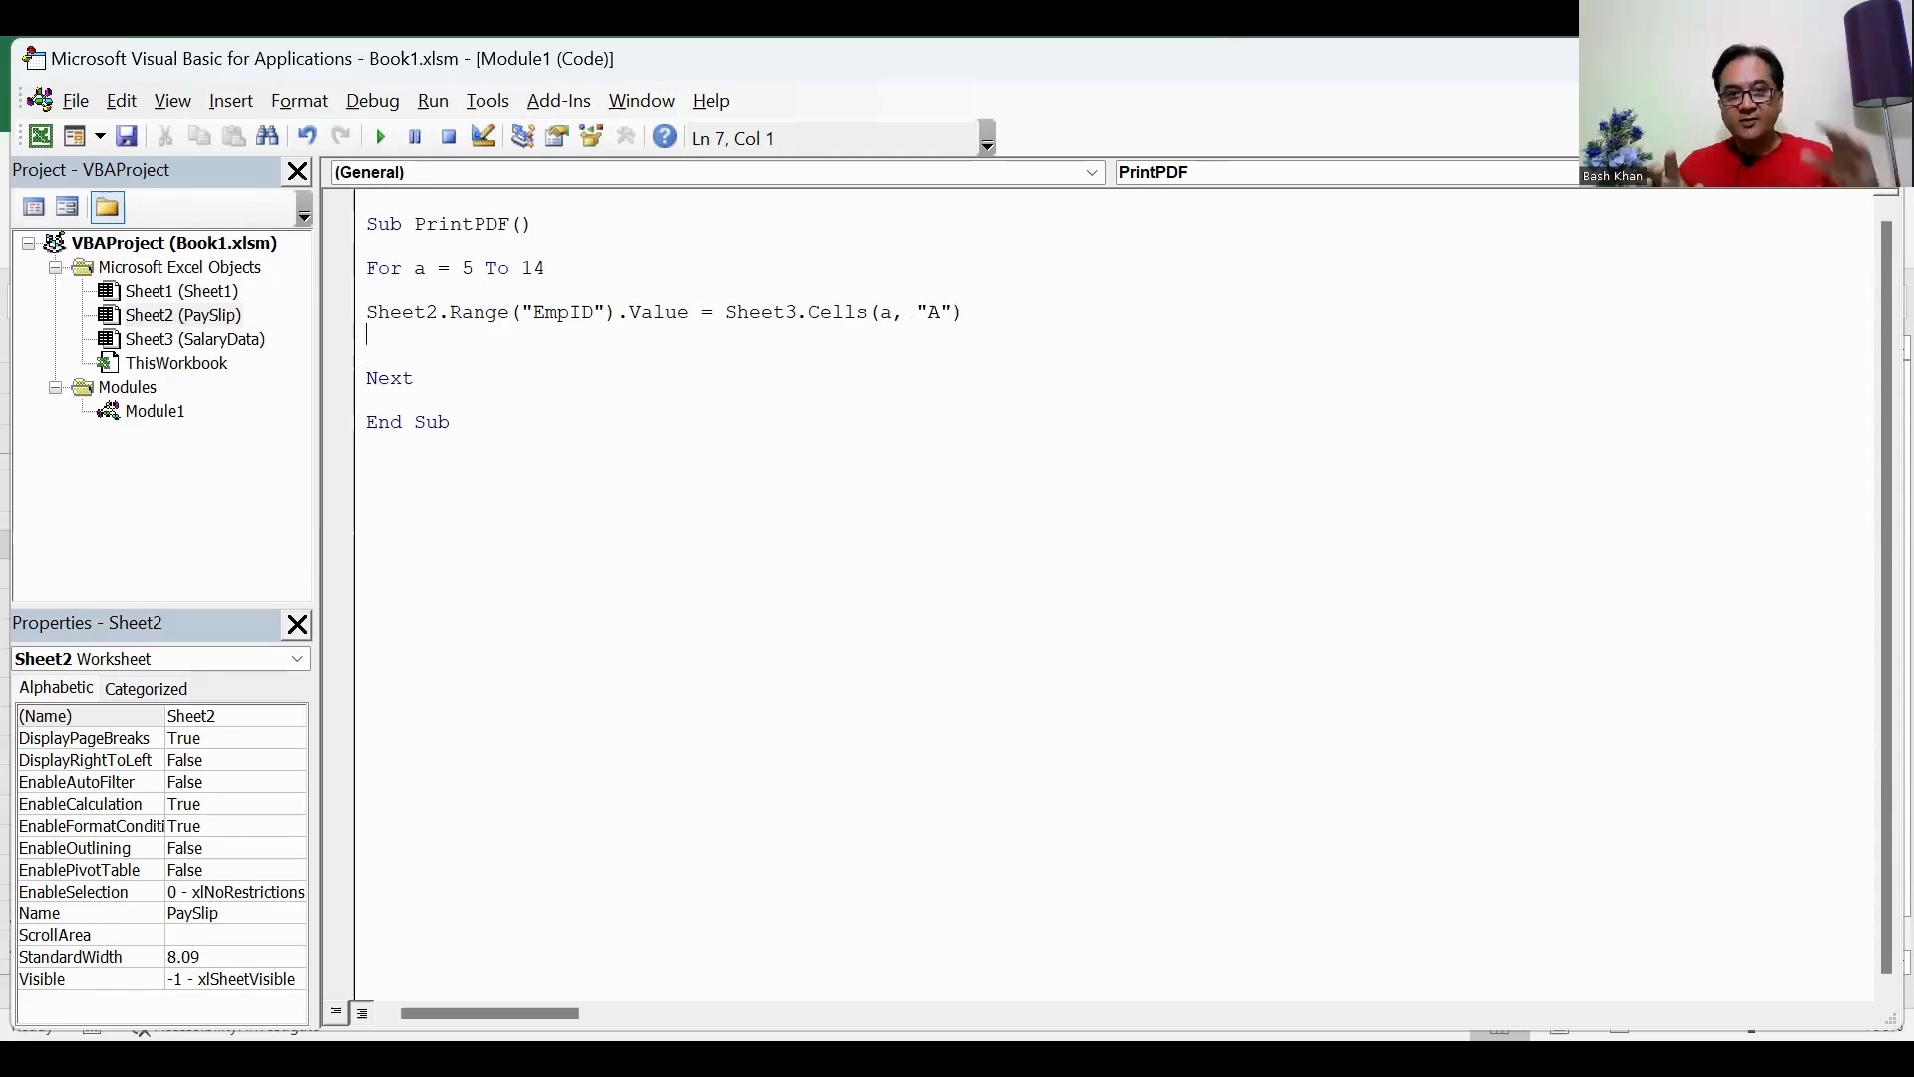
pyautogui.click(992, 319)
pyautogui.moveTo(992, 319); pyautogui.dragTo(870, 313)
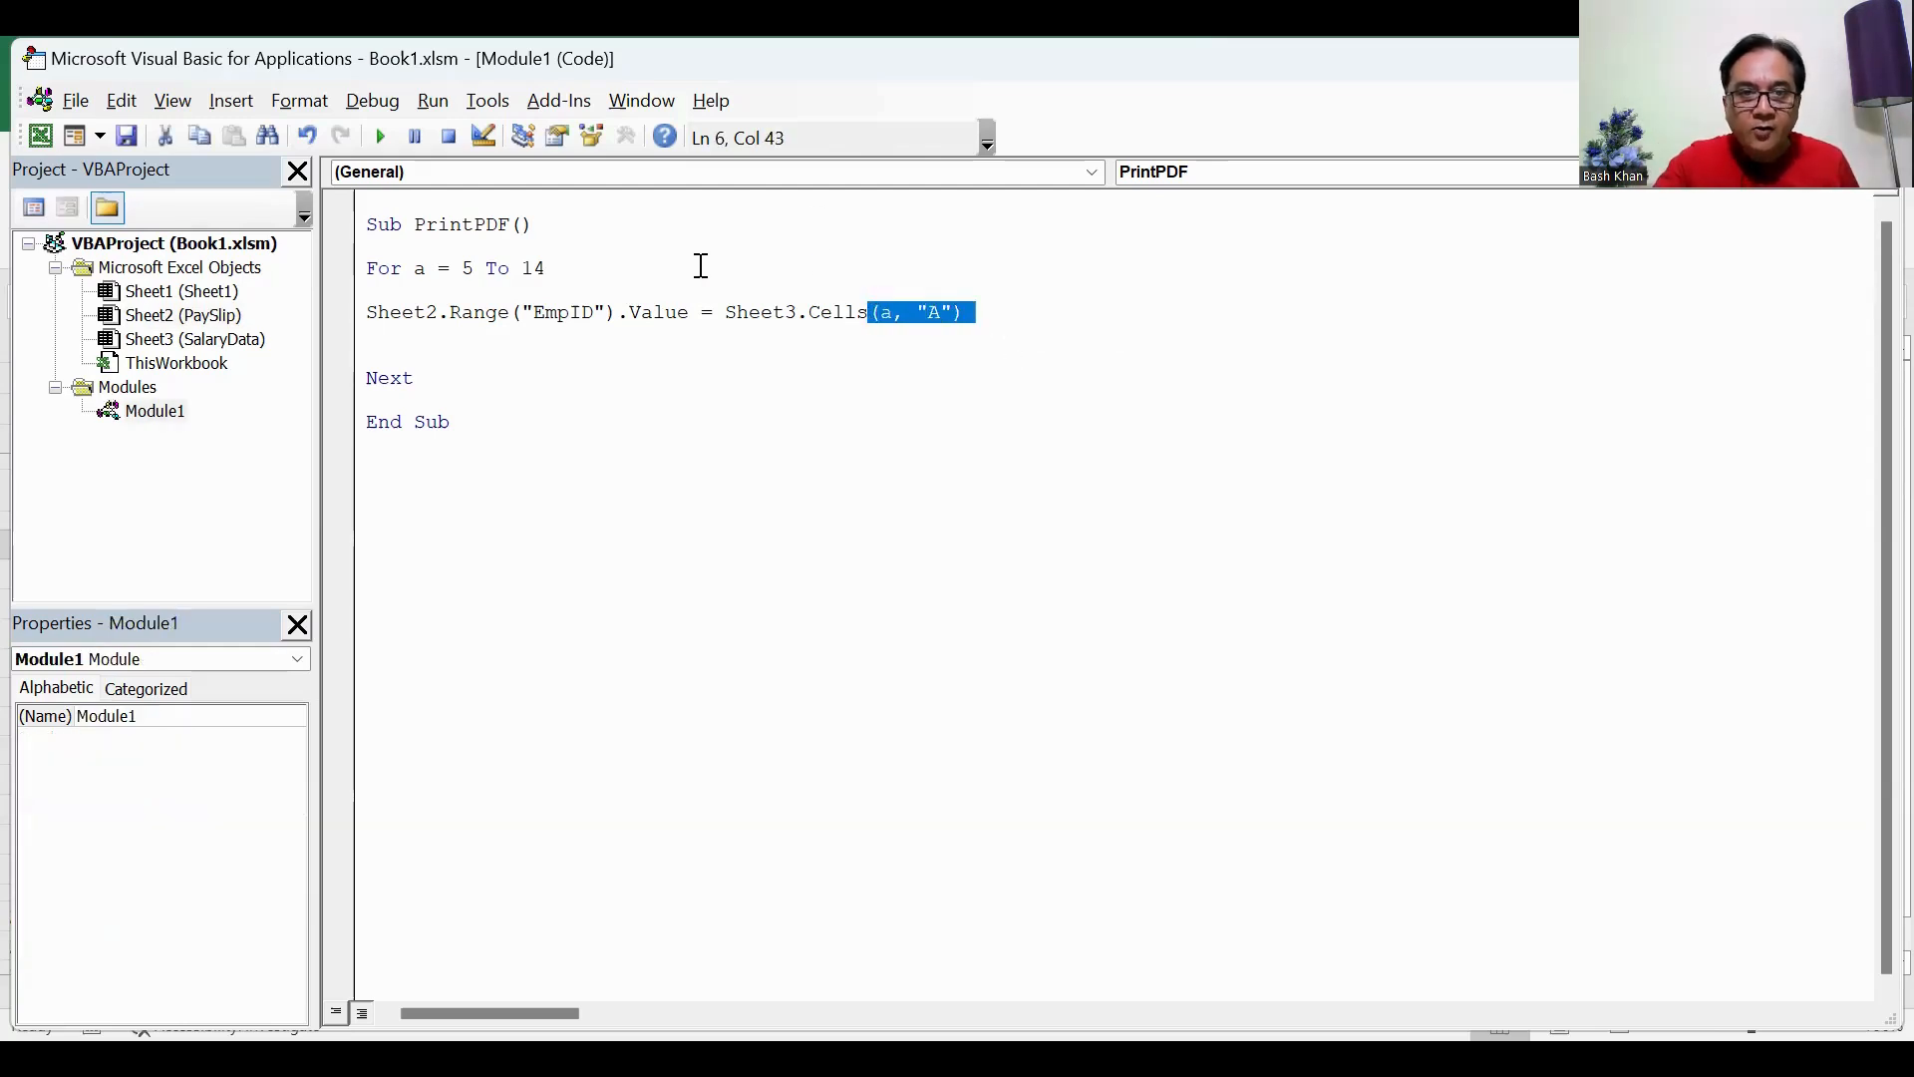
pyautogui.moveTo(687, 313); pyautogui.dragTo(476, 313)
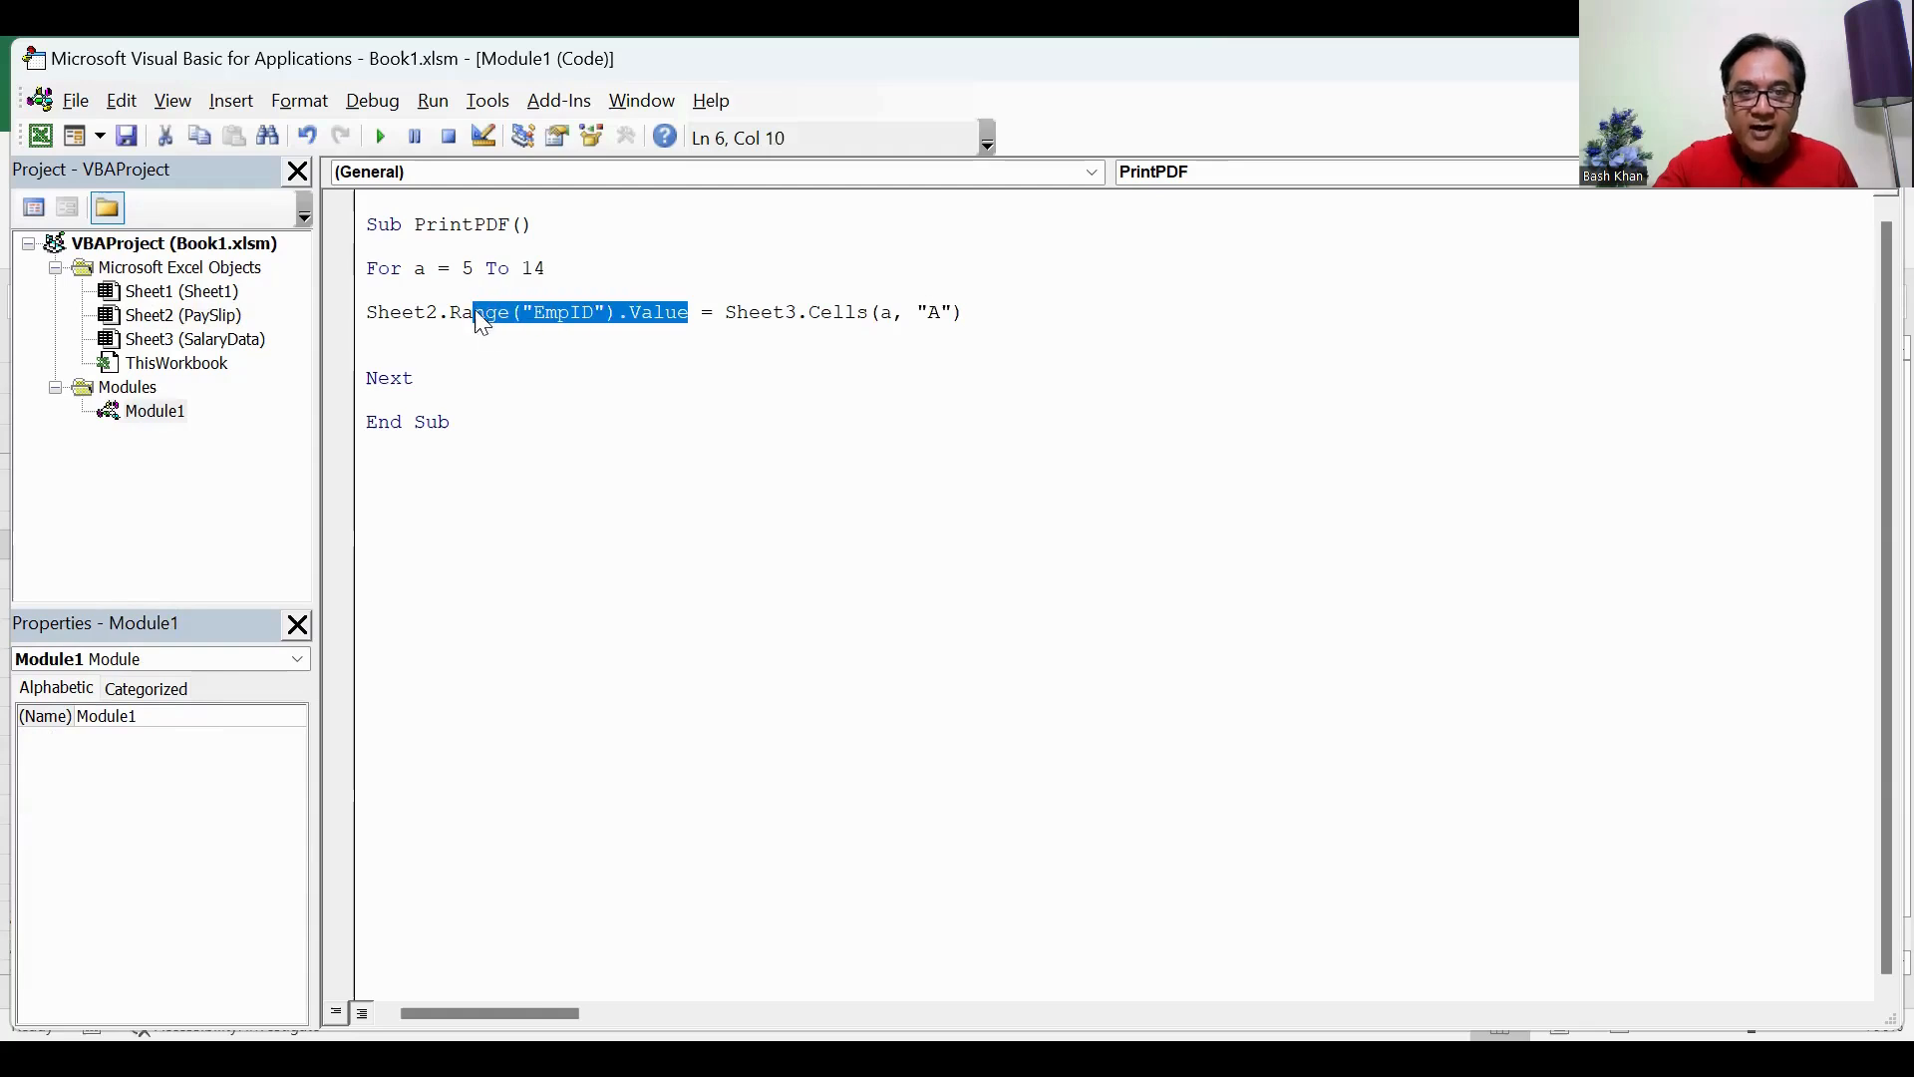
pyautogui.click(713, 453)
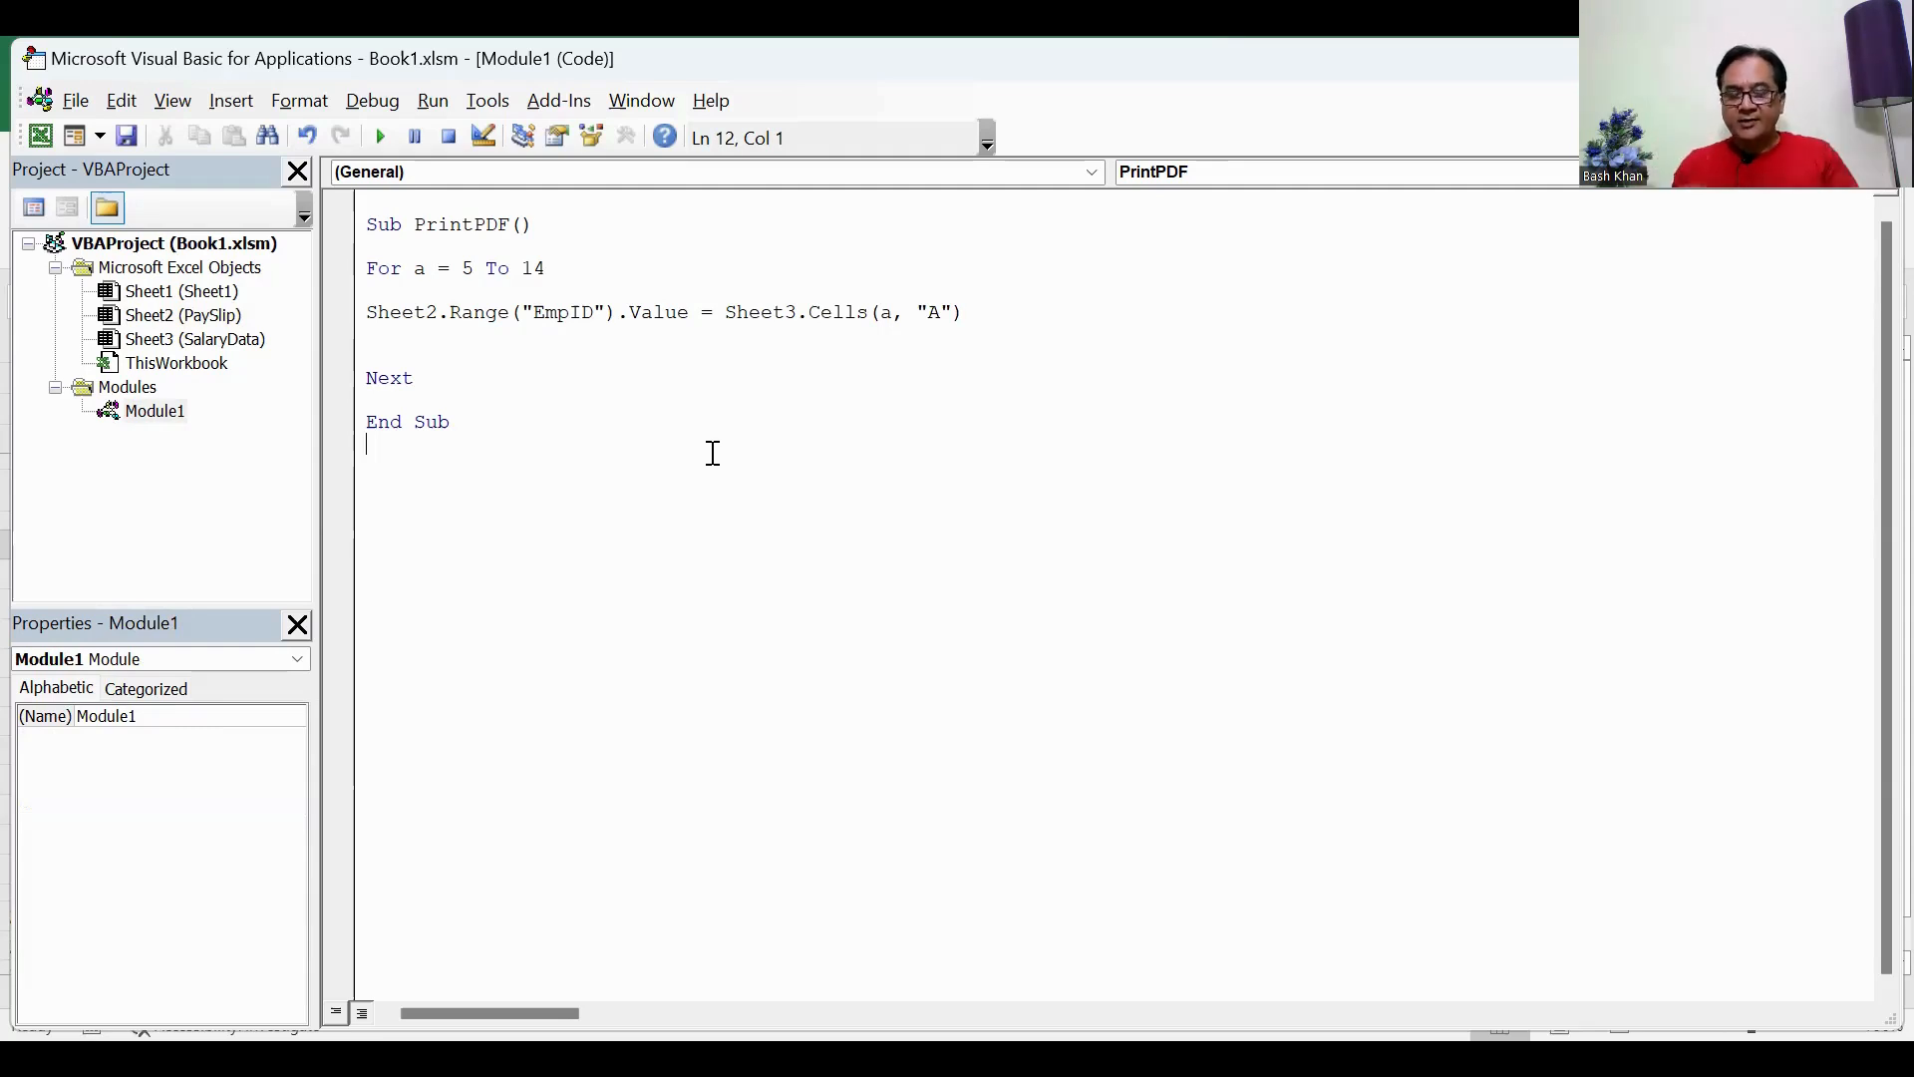
# Step: Below the EmpID assignment in the loop, begin a Sheet2.ExportAsFixedFormat statement with type xlTypePDF, ready for the Filename argument
pyautogui.click(392, 336)
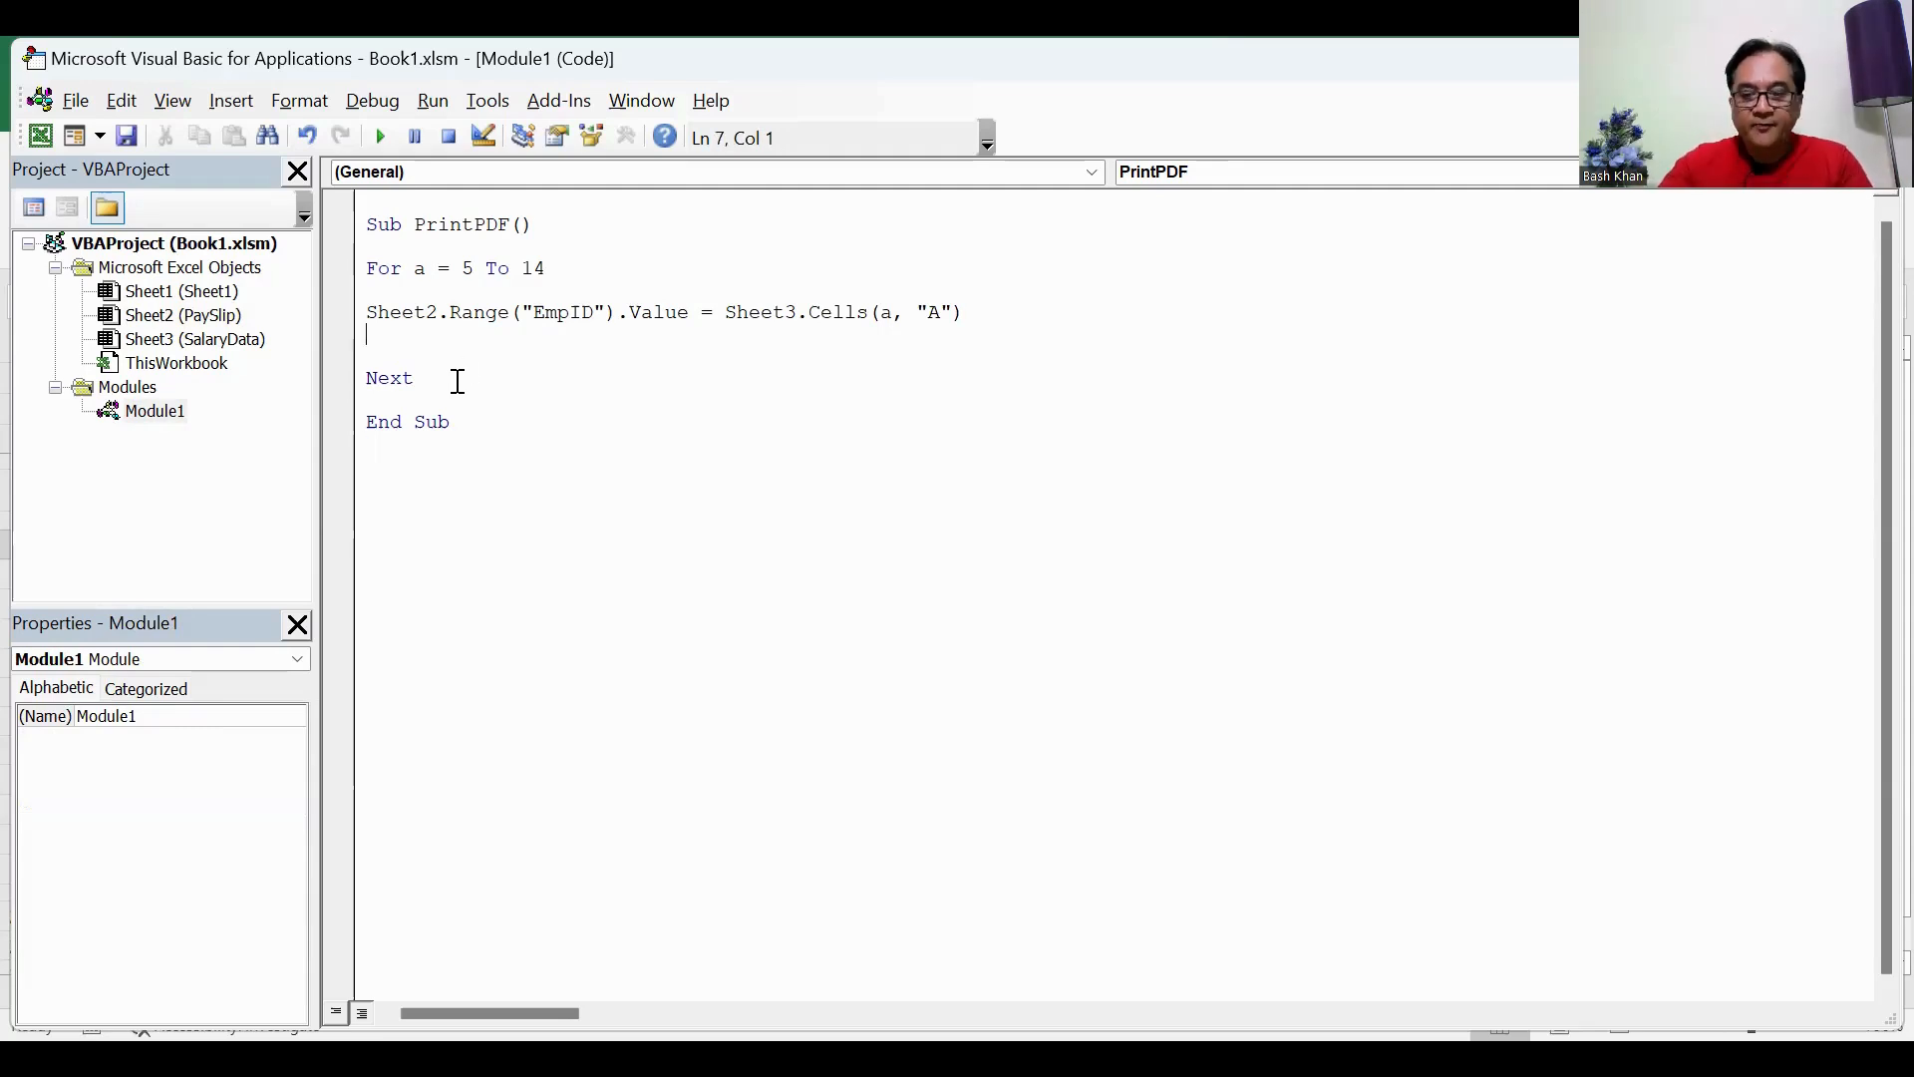
pyautogui.press('Return')
pyautogui.write('Sheet')
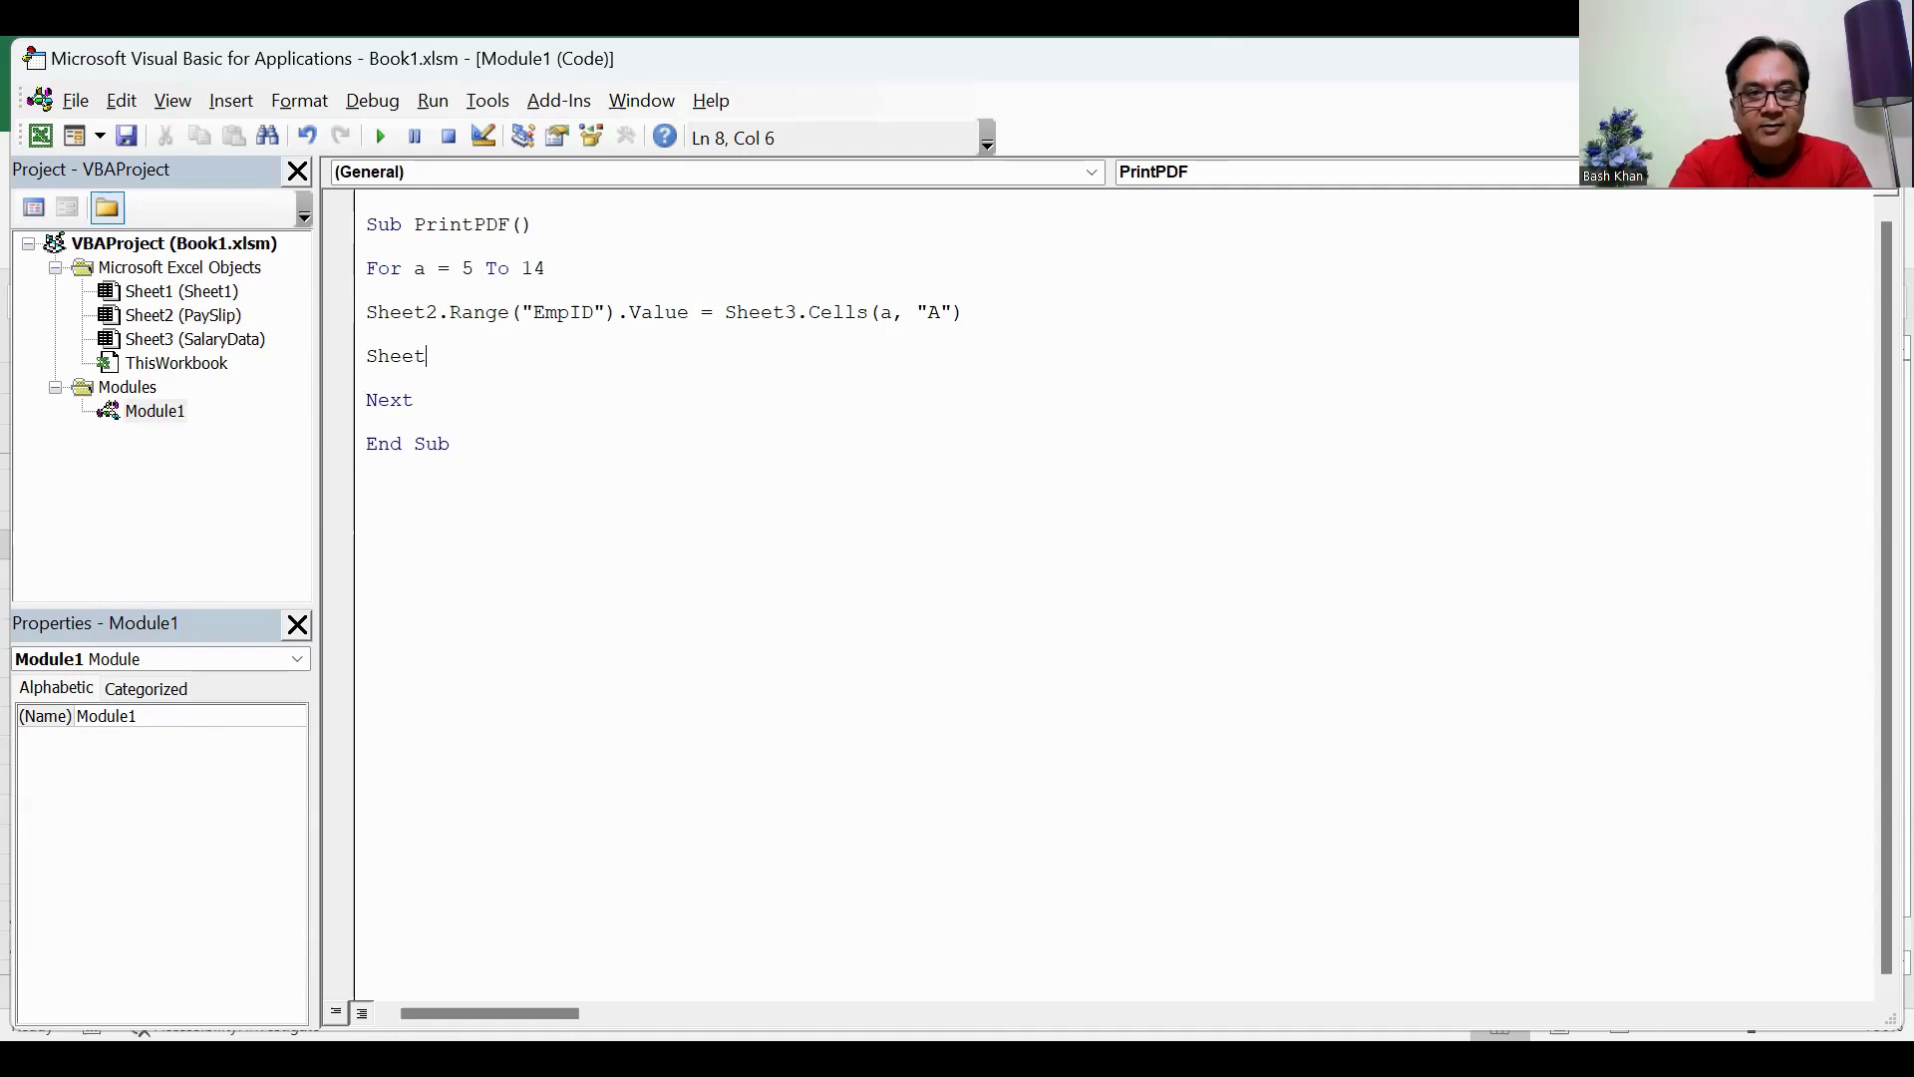
pyautogui.write('2.')
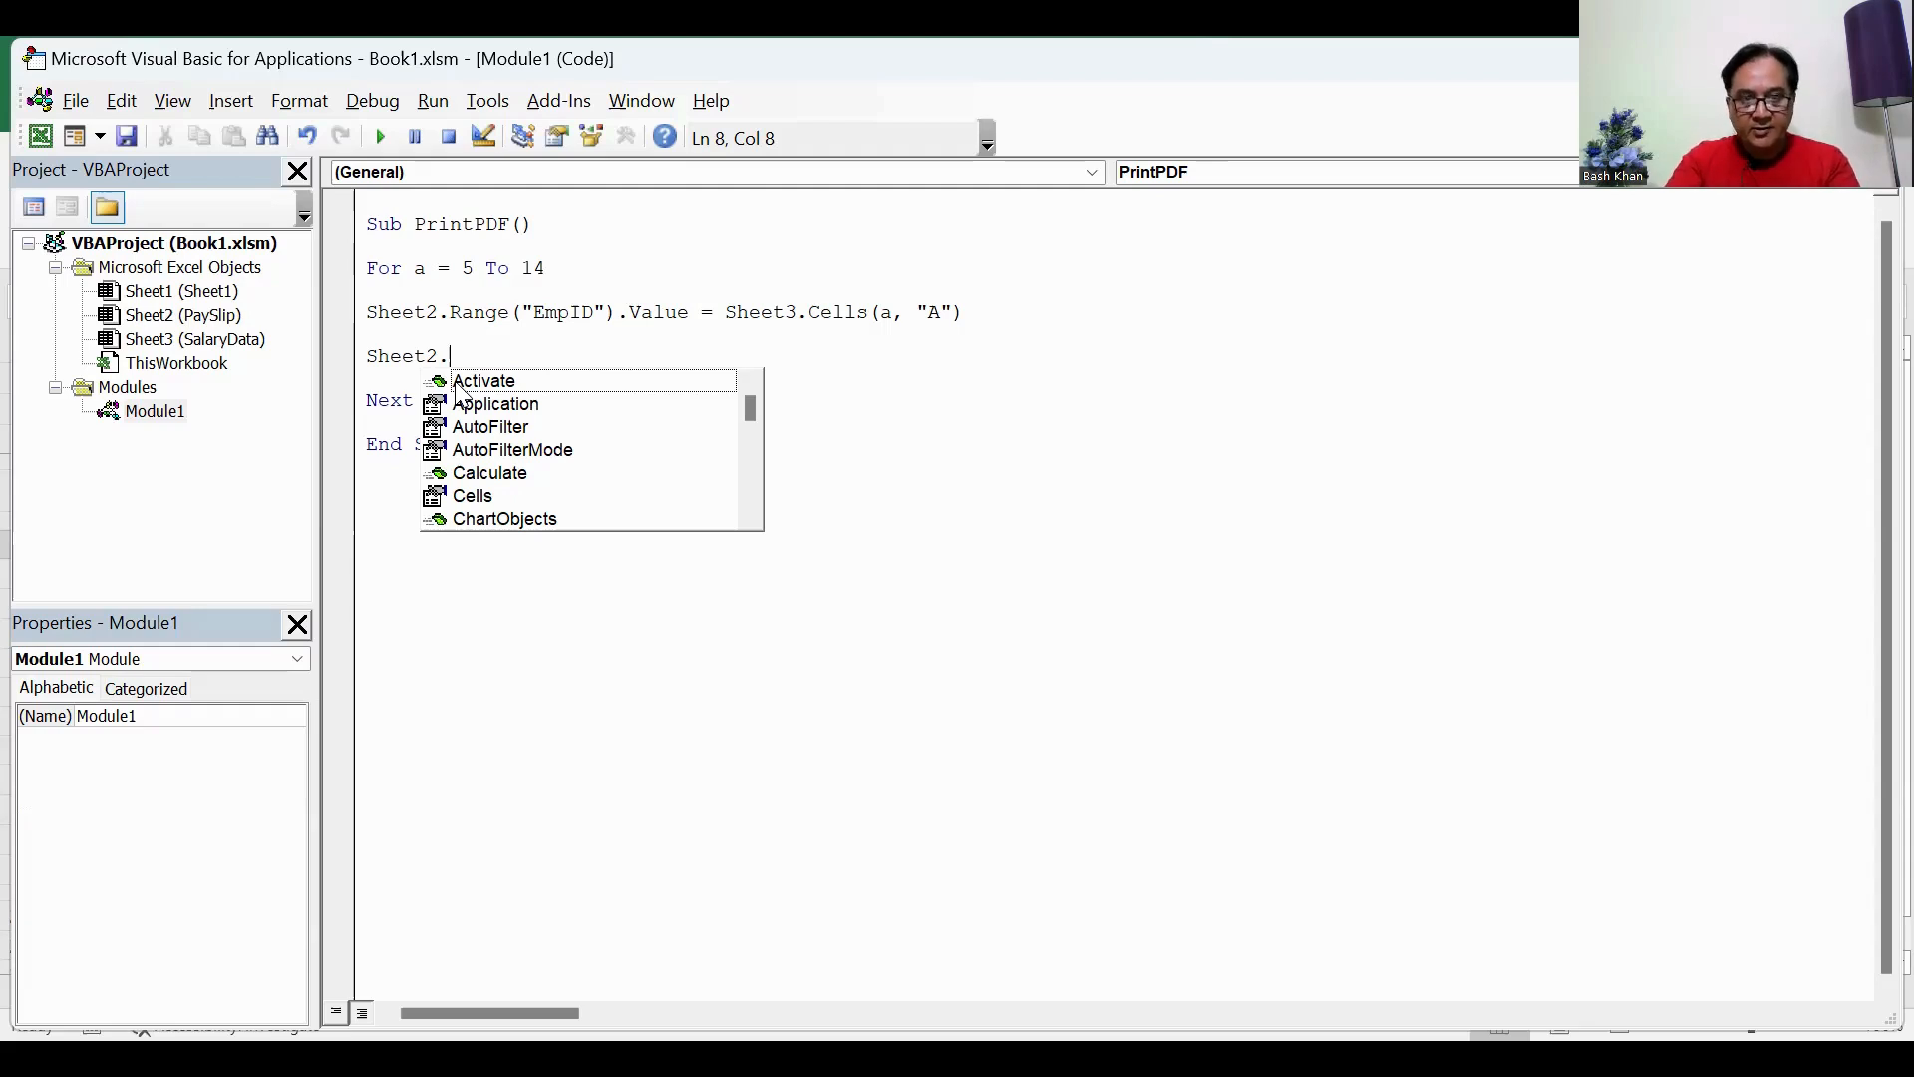
pyautogui.write('Ex')
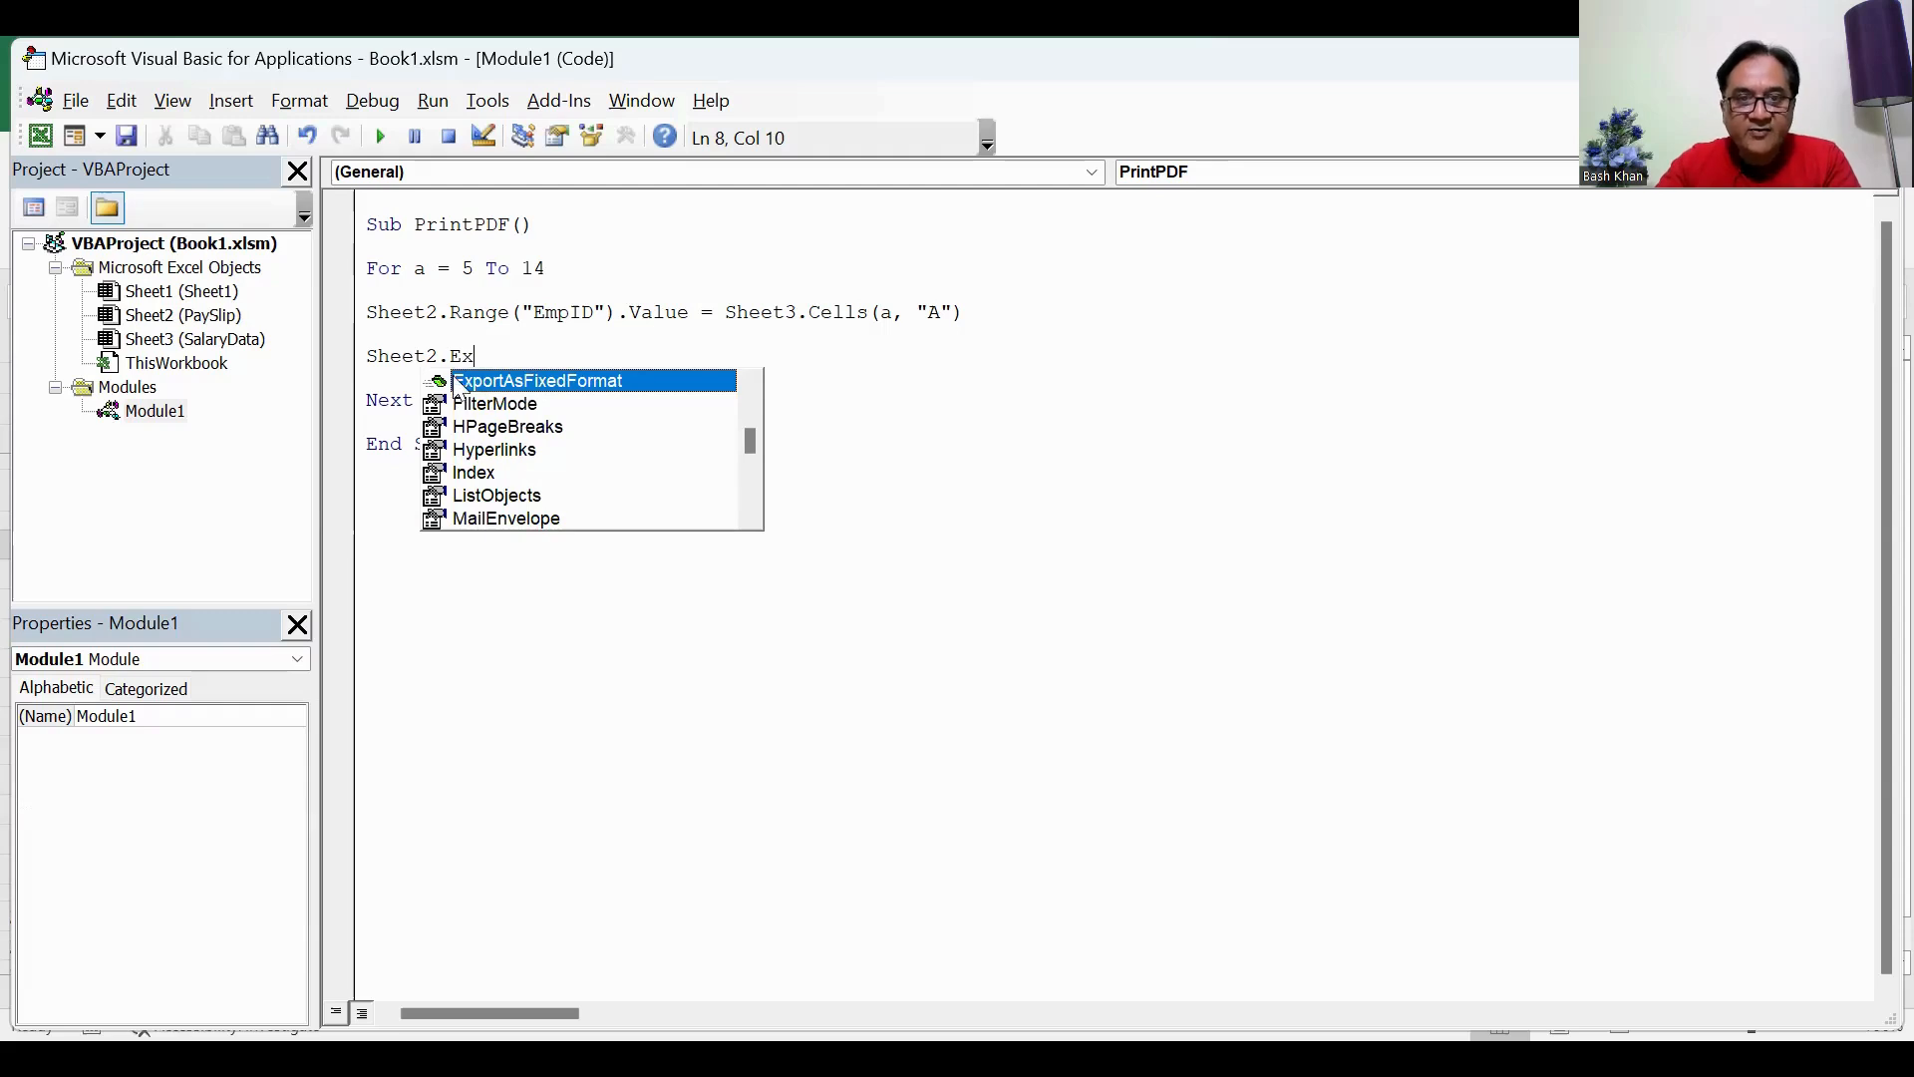
pyautogui.doubleClick(486, 382)
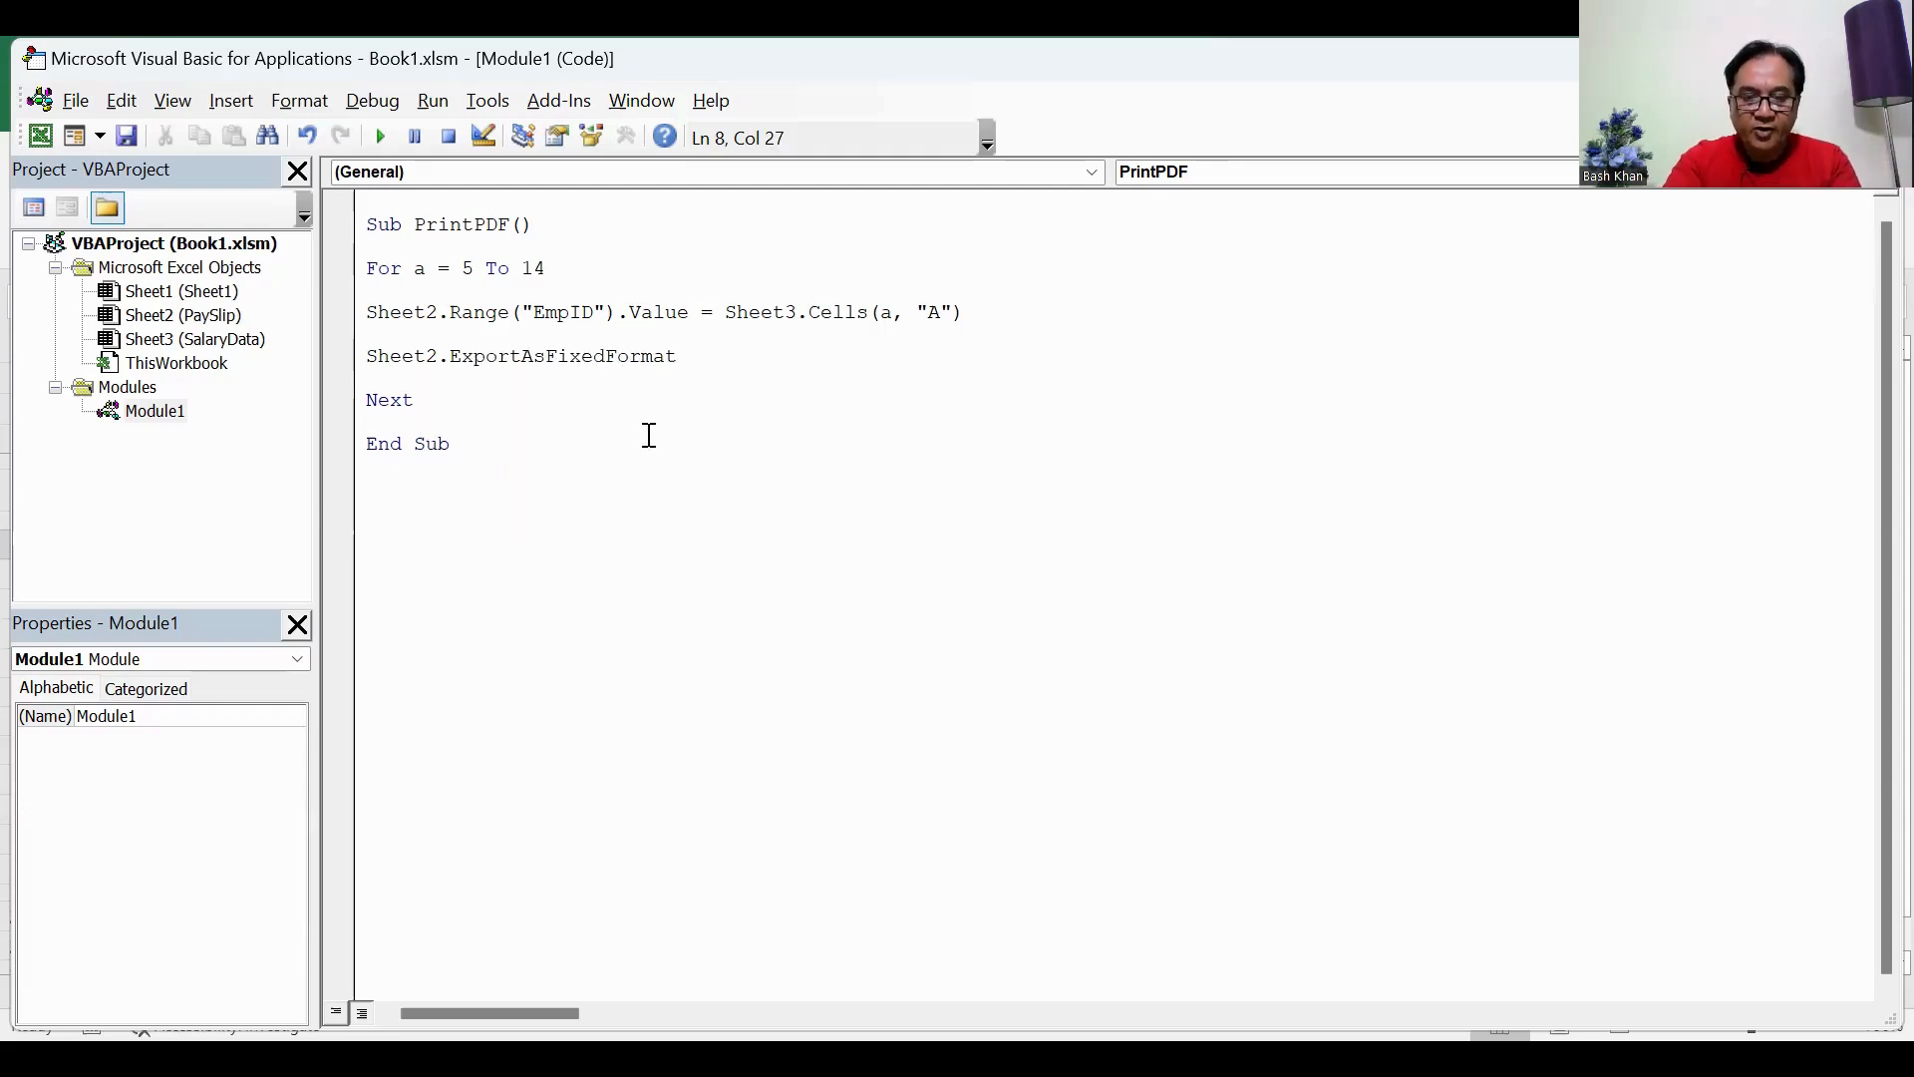
pyautogui.write('x')
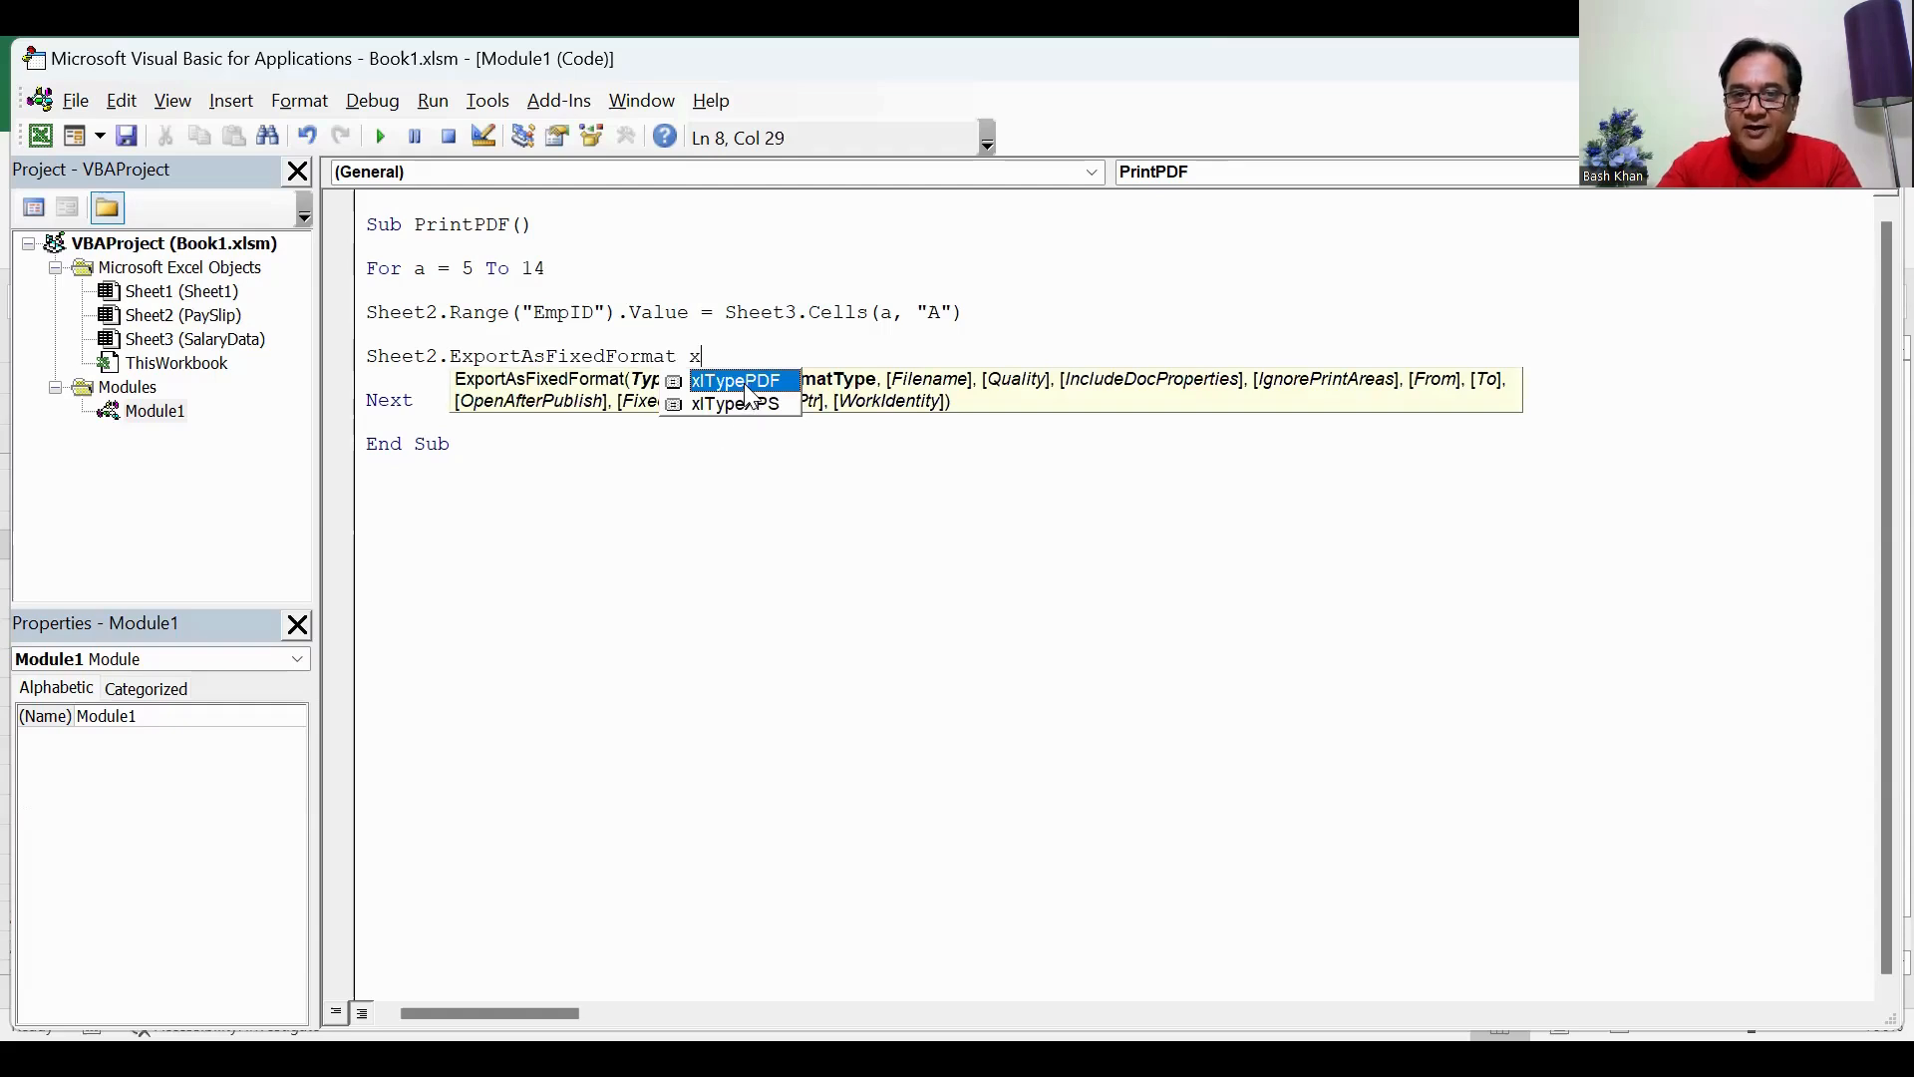
pyautogui.press('Tab')
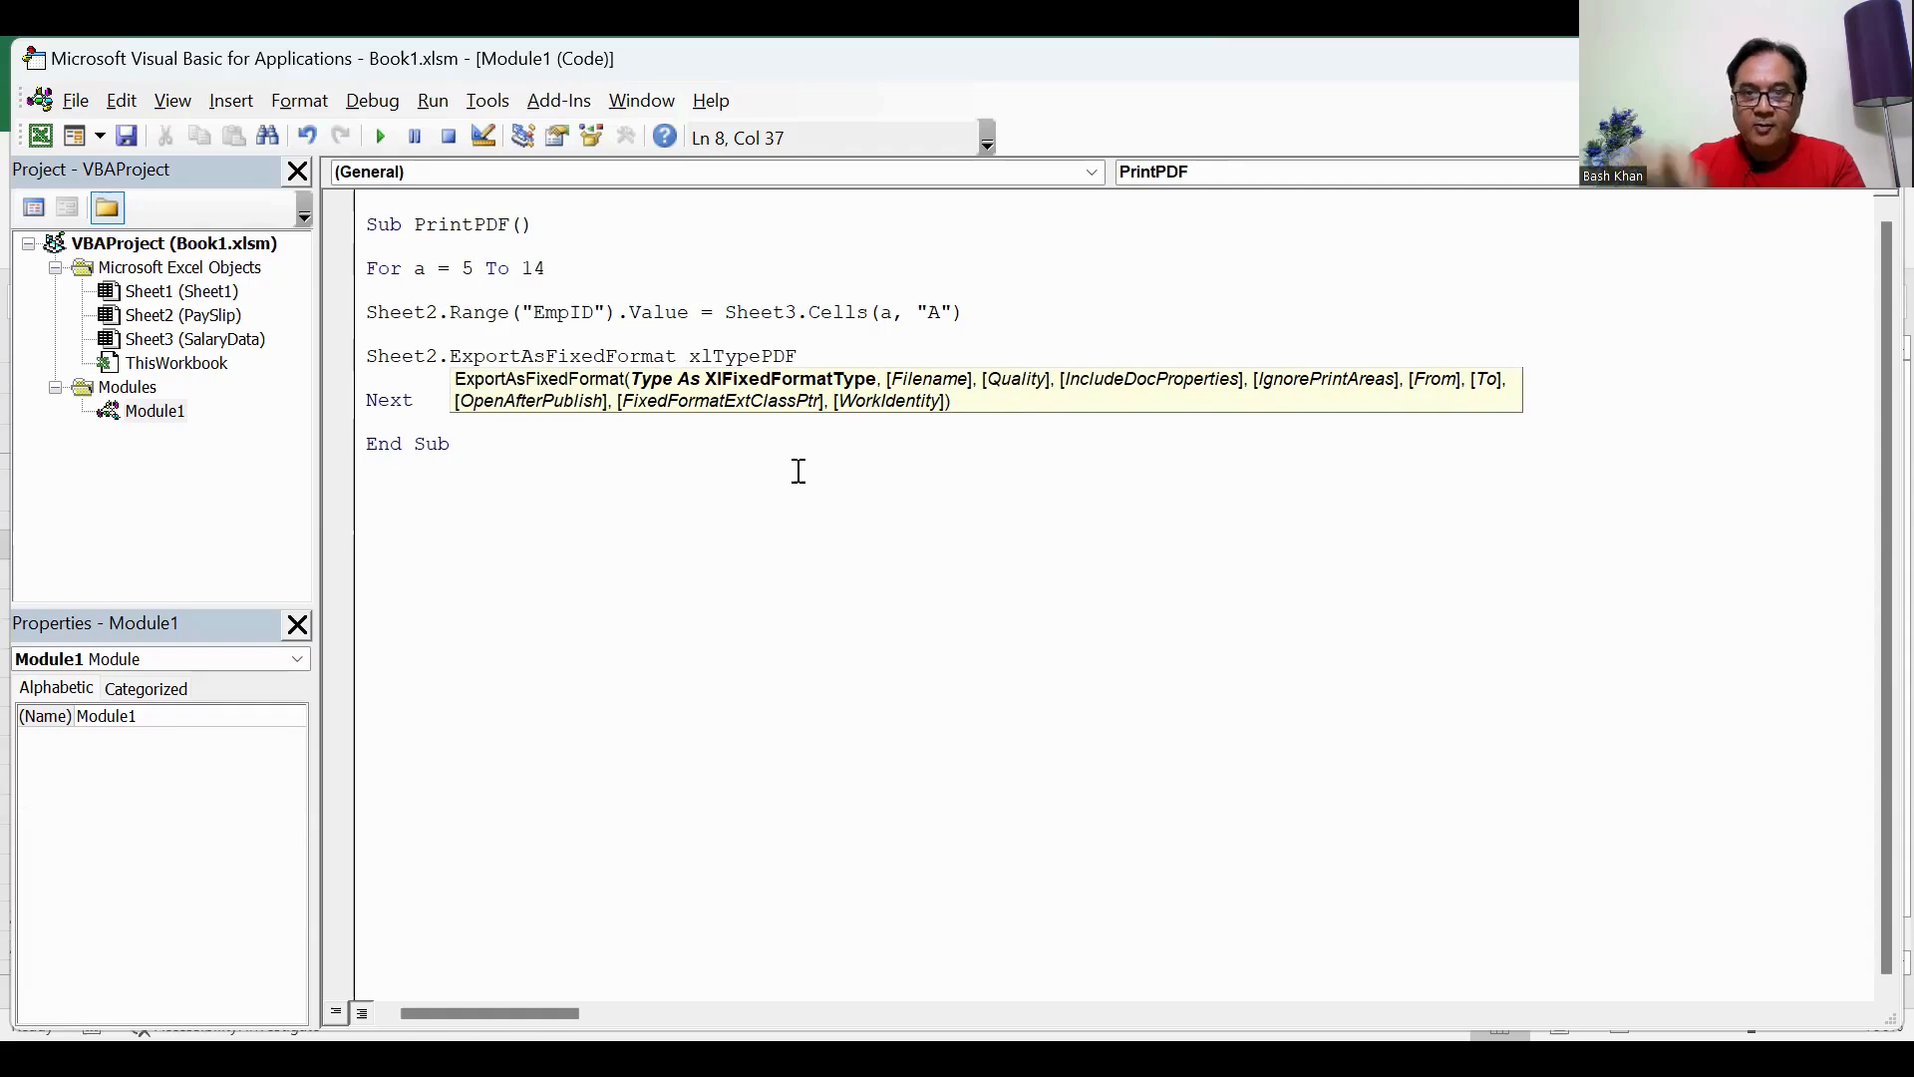
pyautogui.write(',')
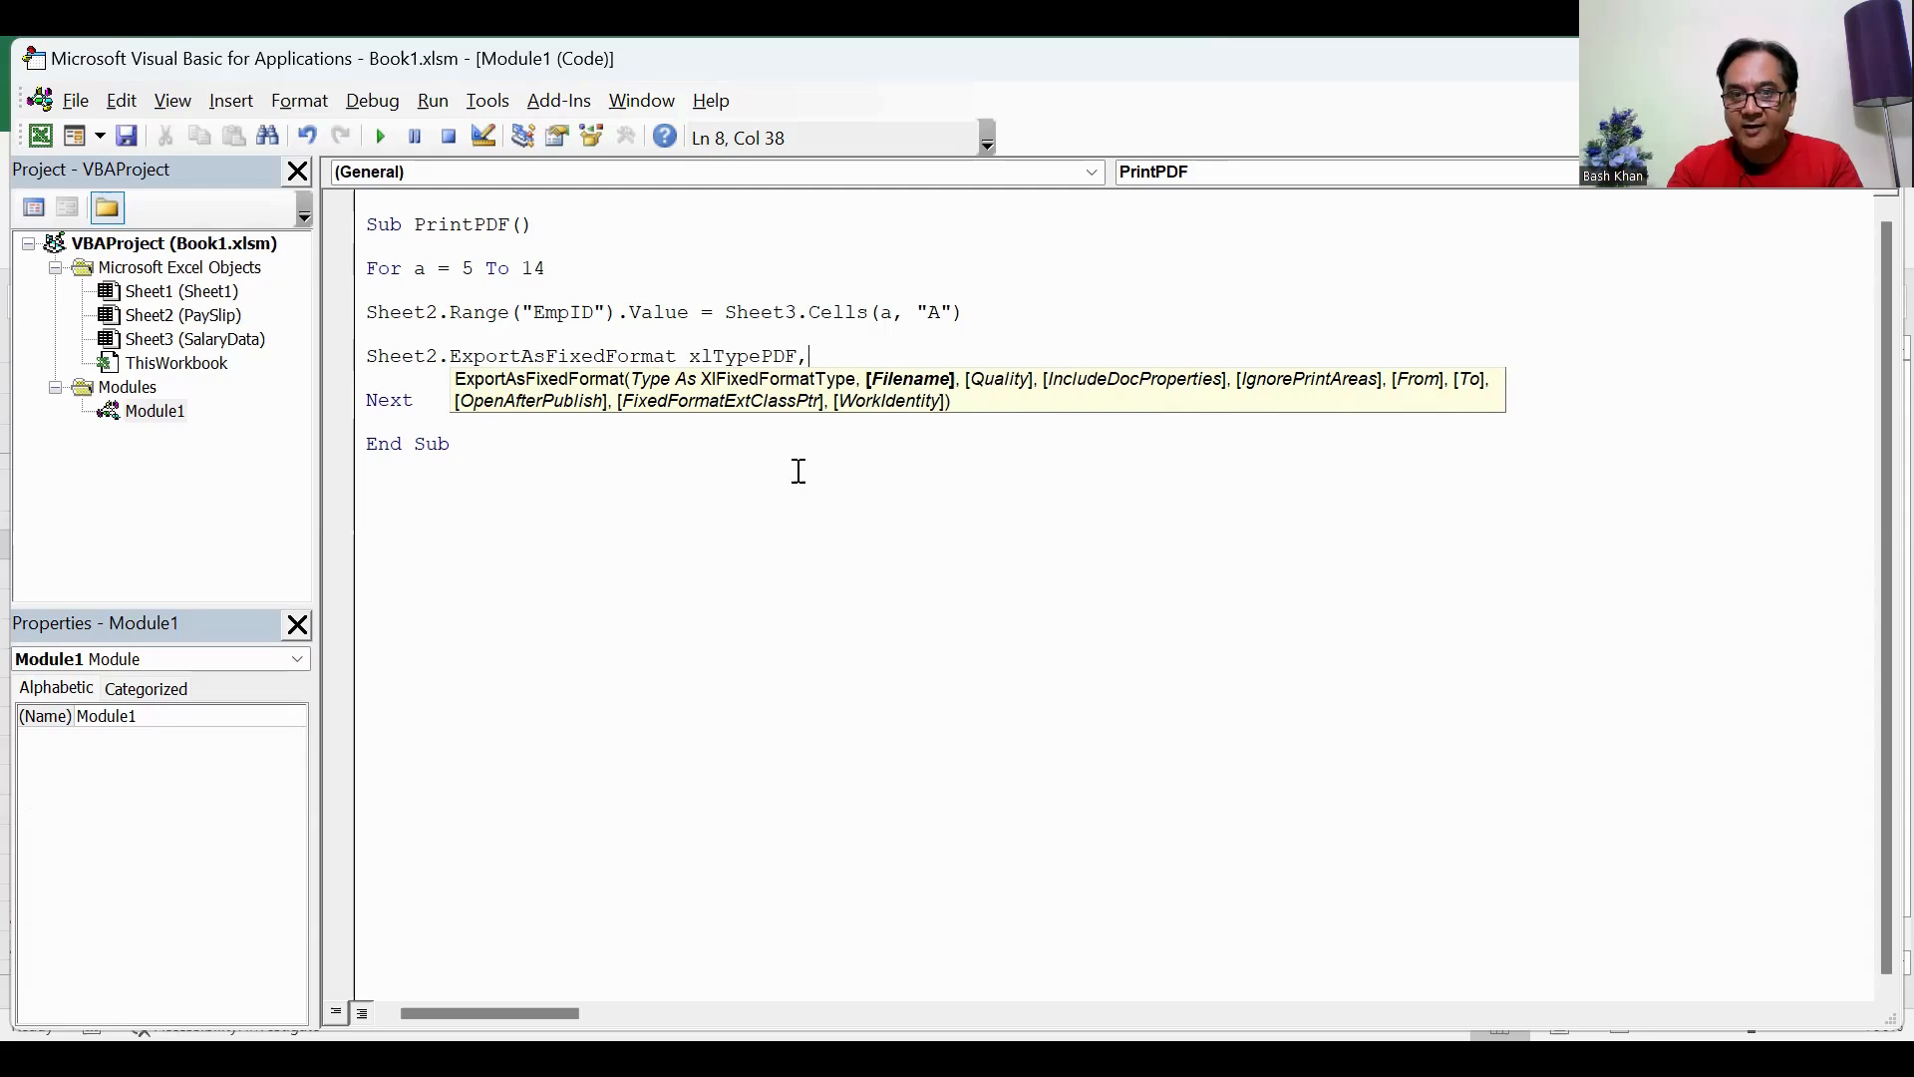
# Step: Begin the export's Filename argument with the folder path "D:\PaySlip\" followed by the & operator
pyautogui.write('"D:\\')
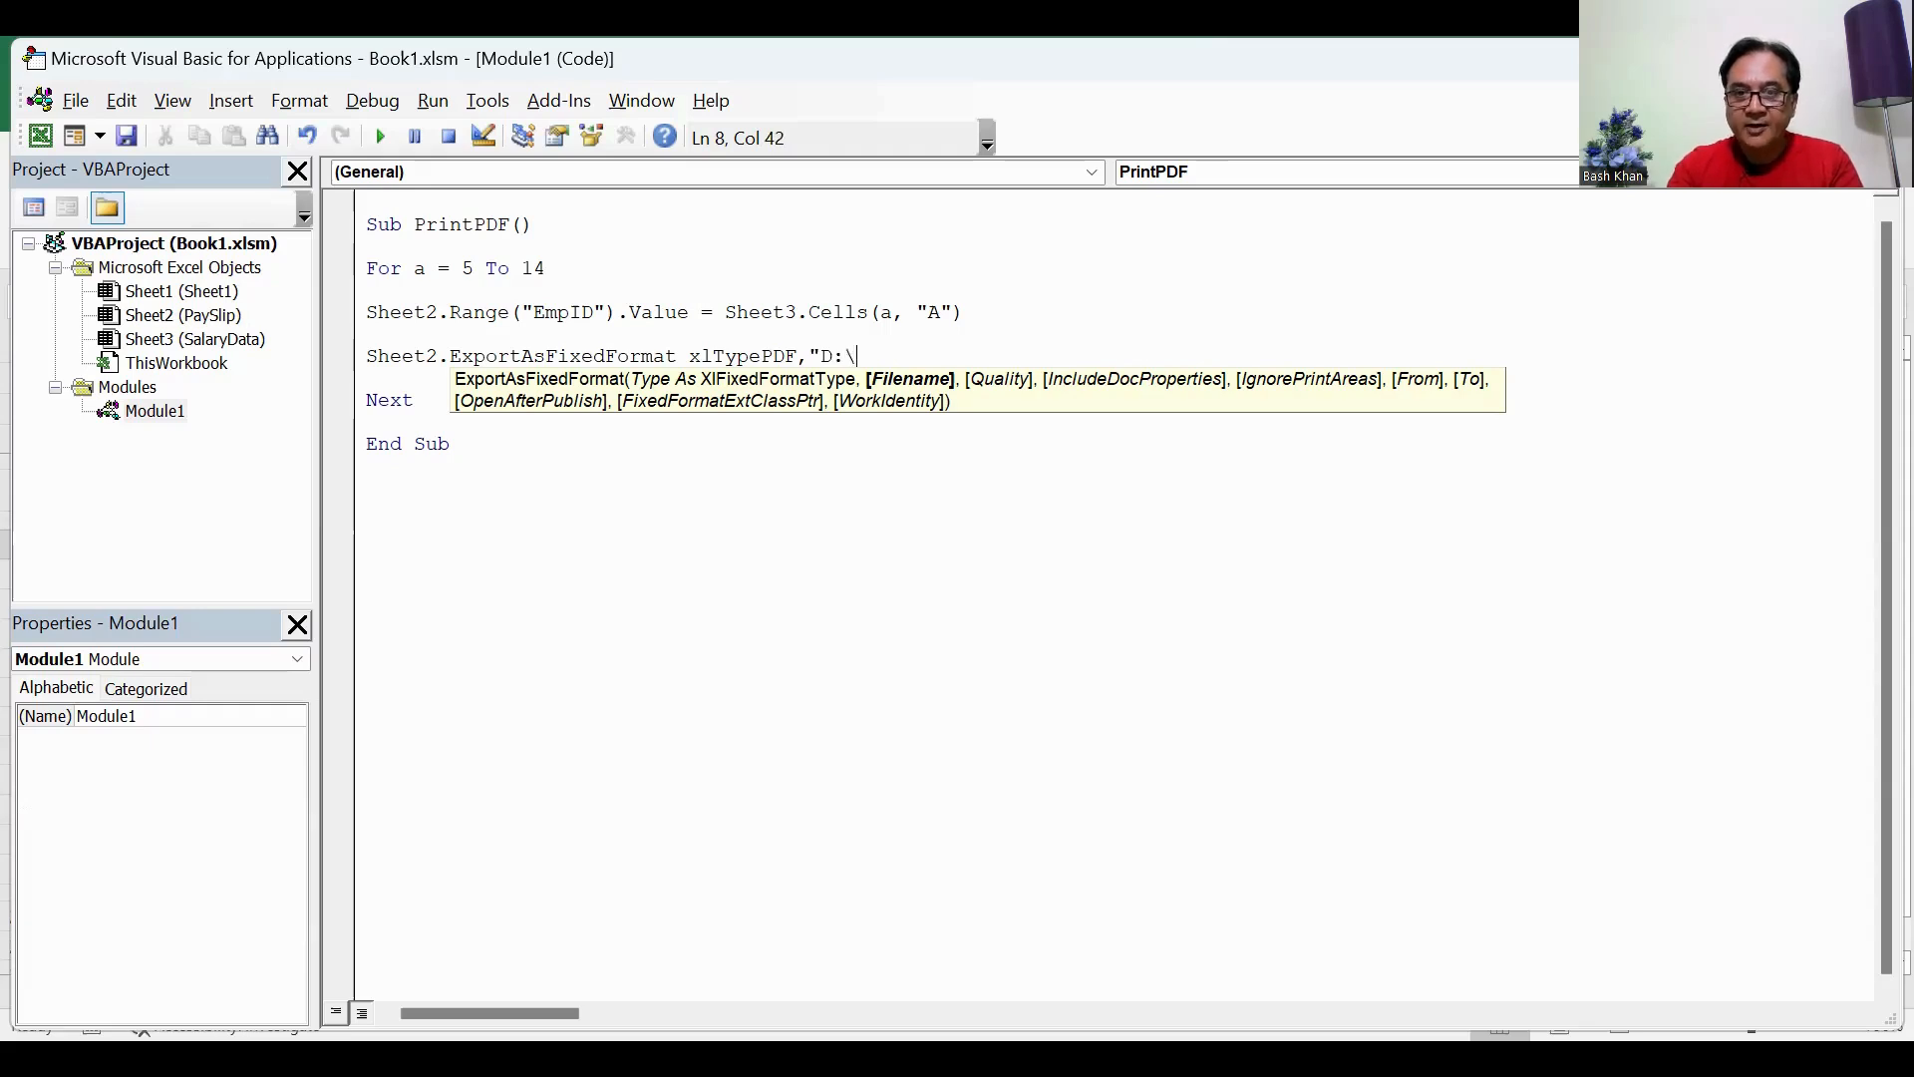
pyautogui.write('PaySl')
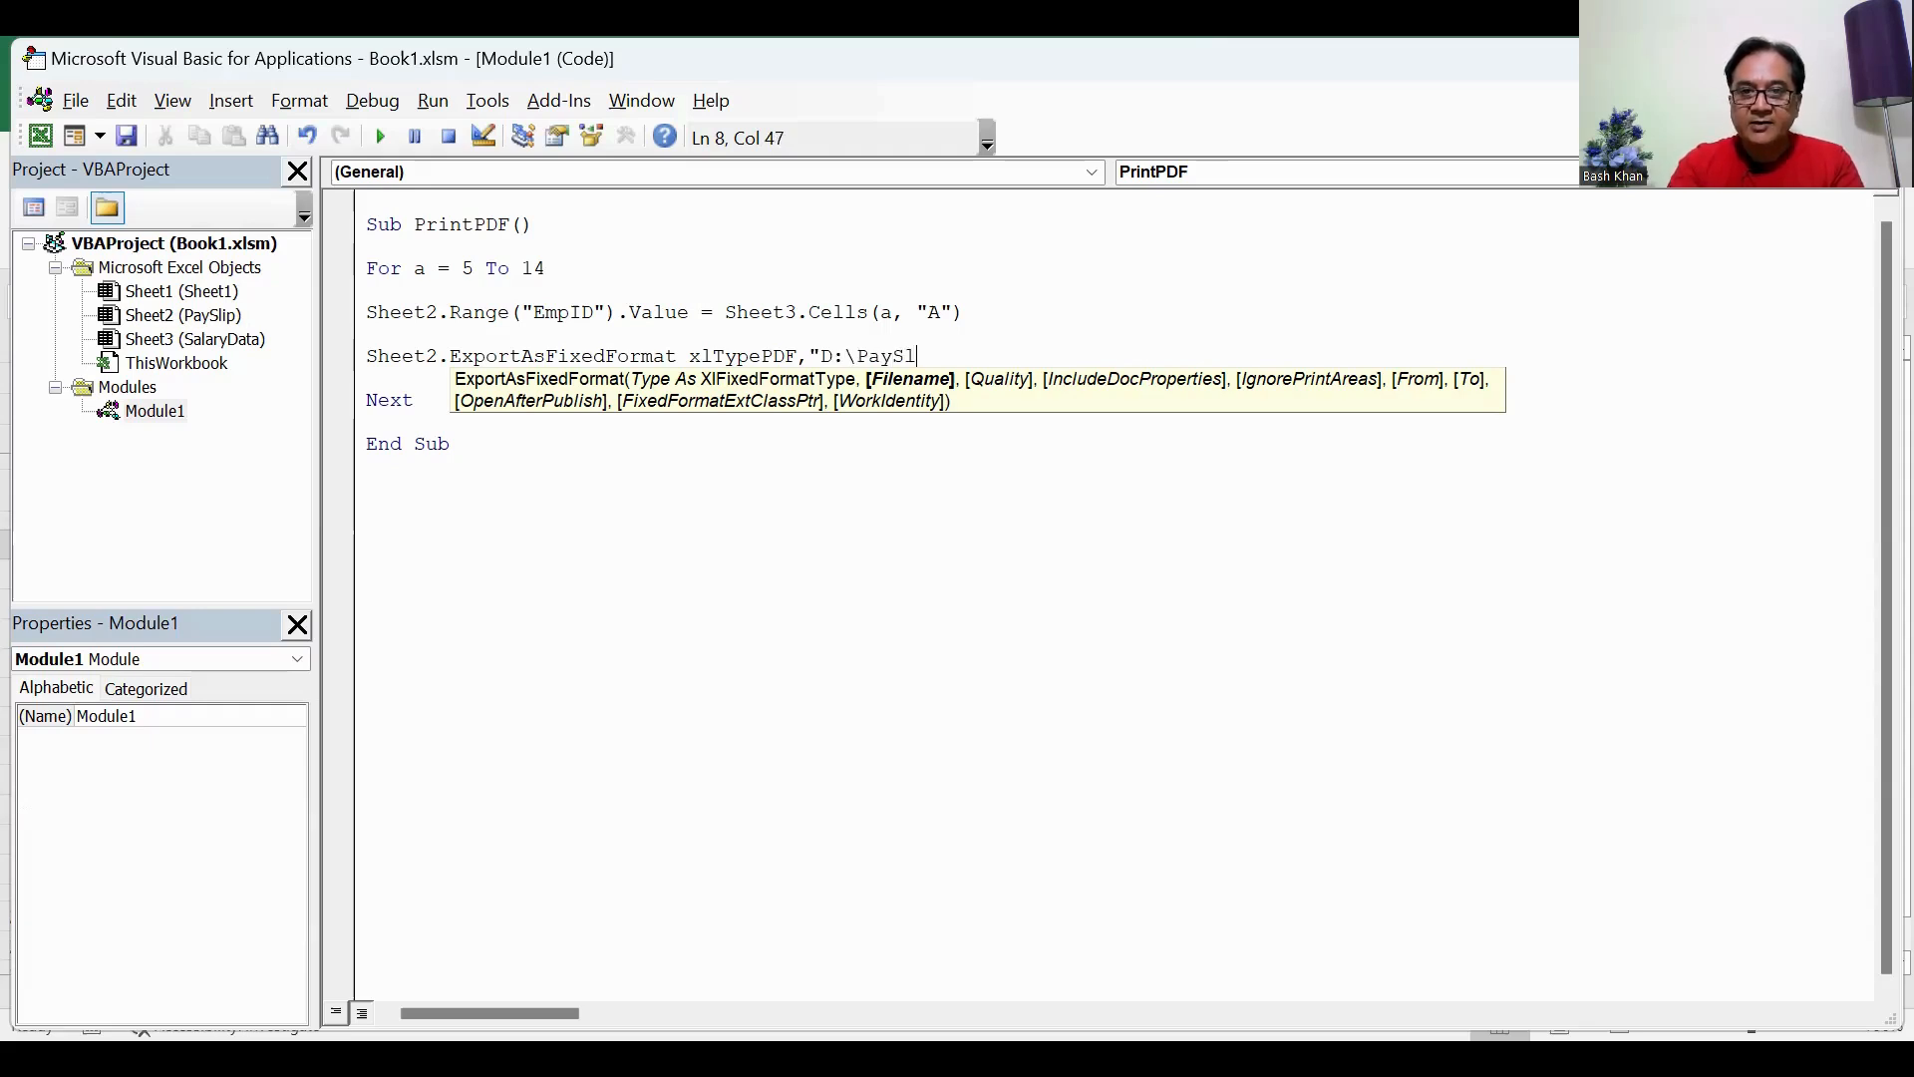
pyautogui.write('ip\\')
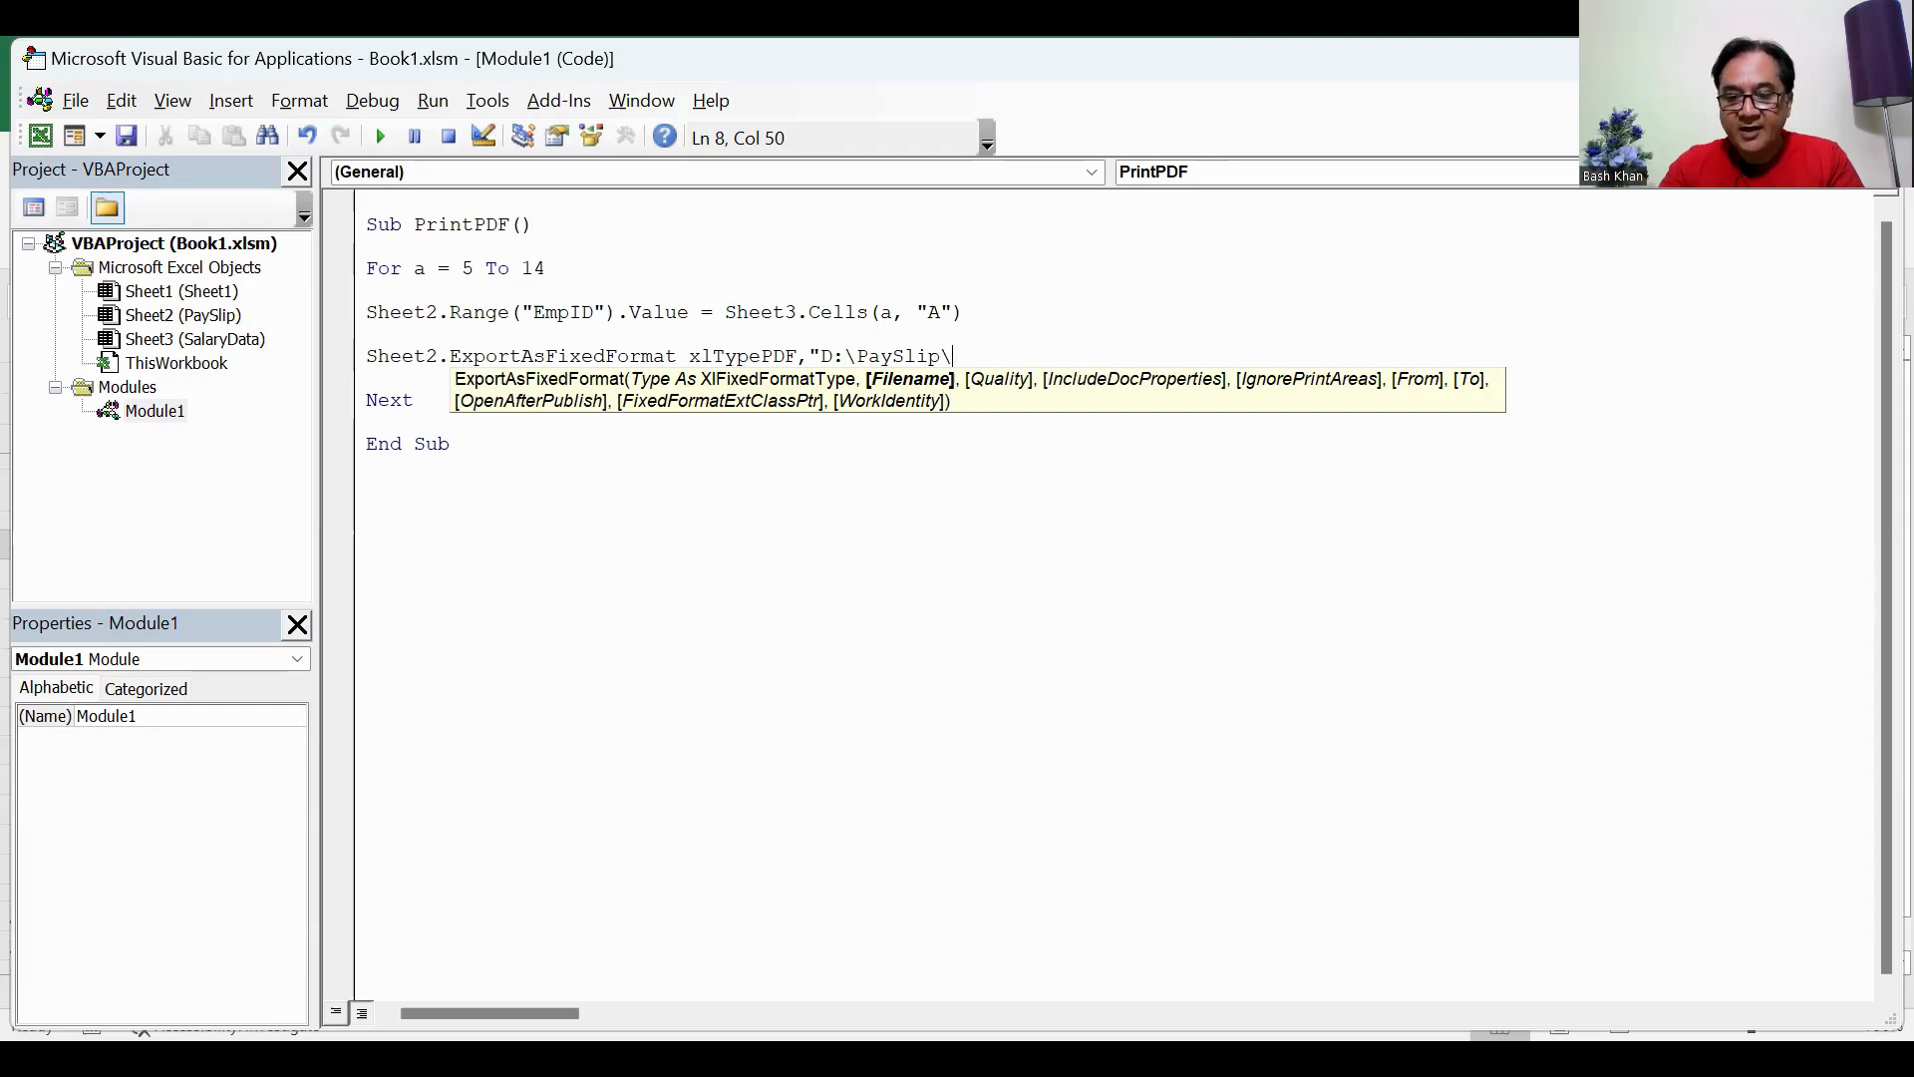
pyautogui.write('"')
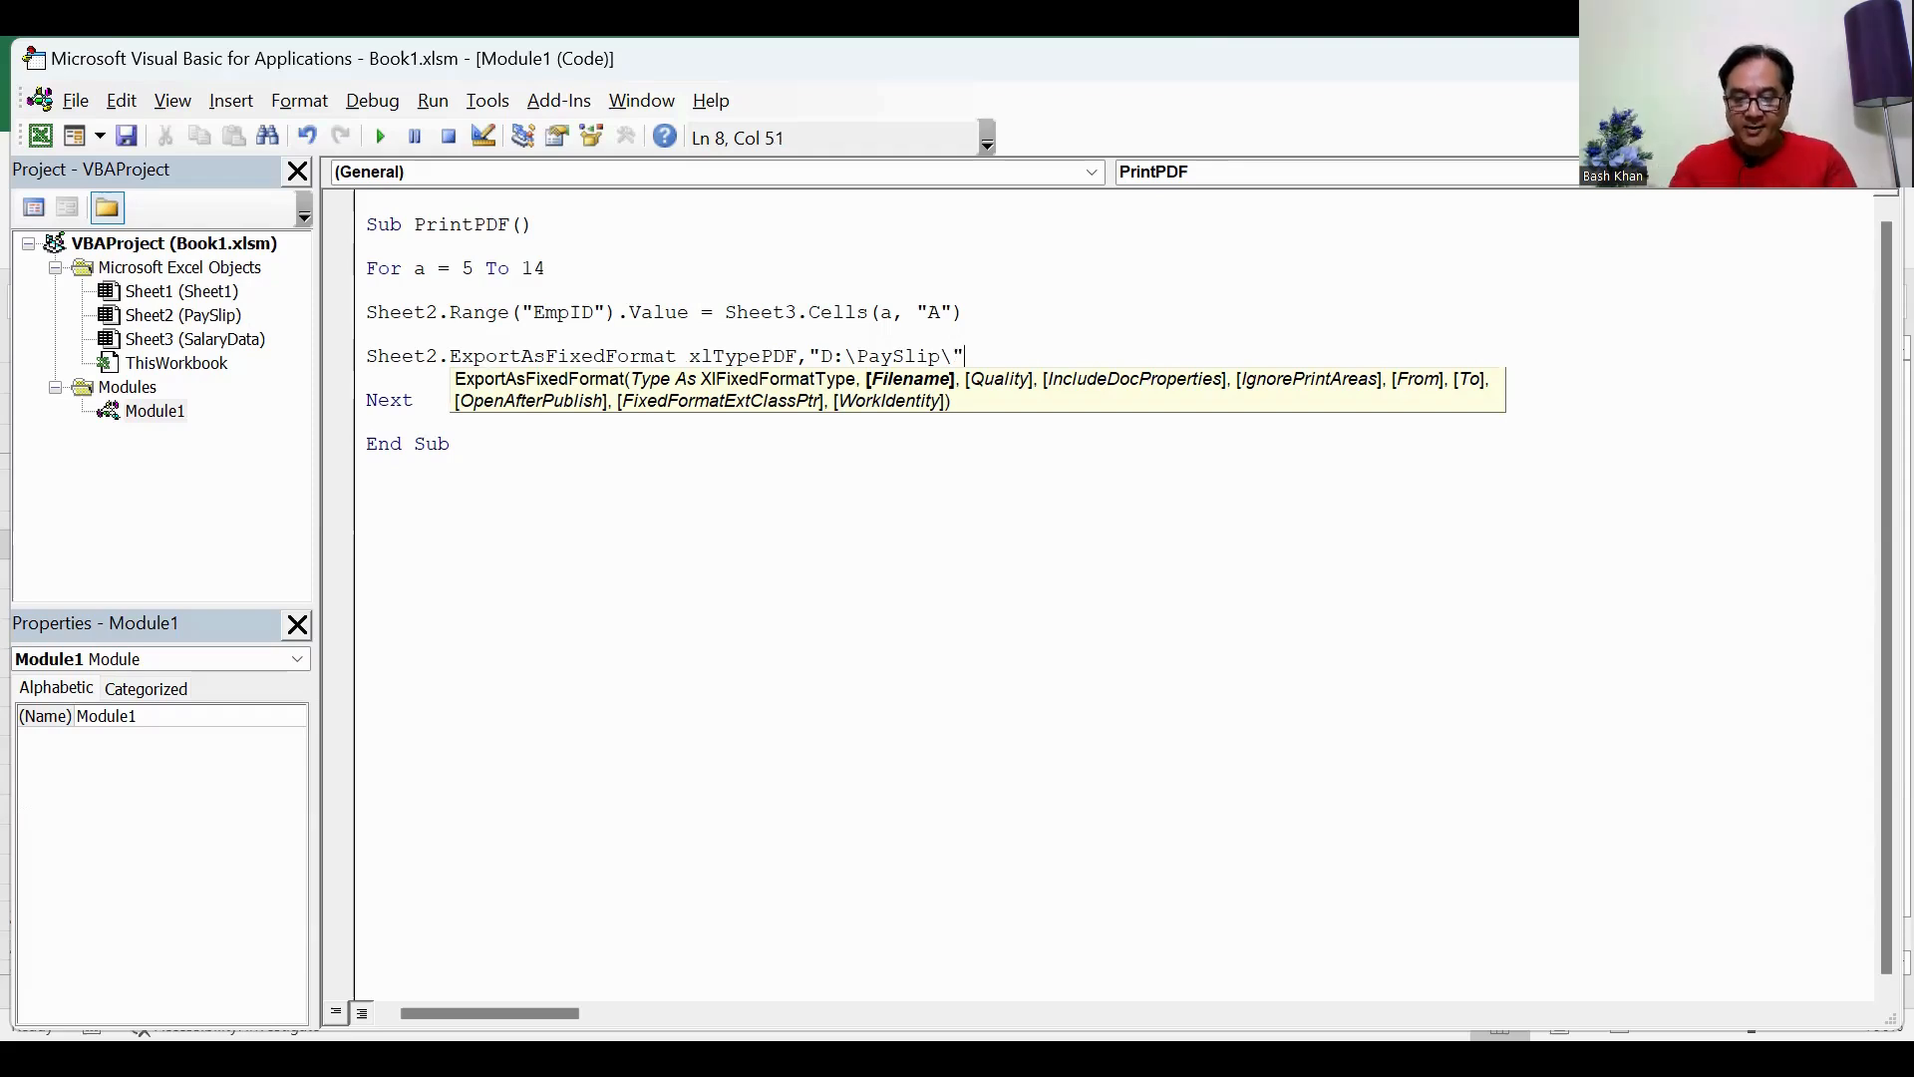
pyautogui.write(' &')
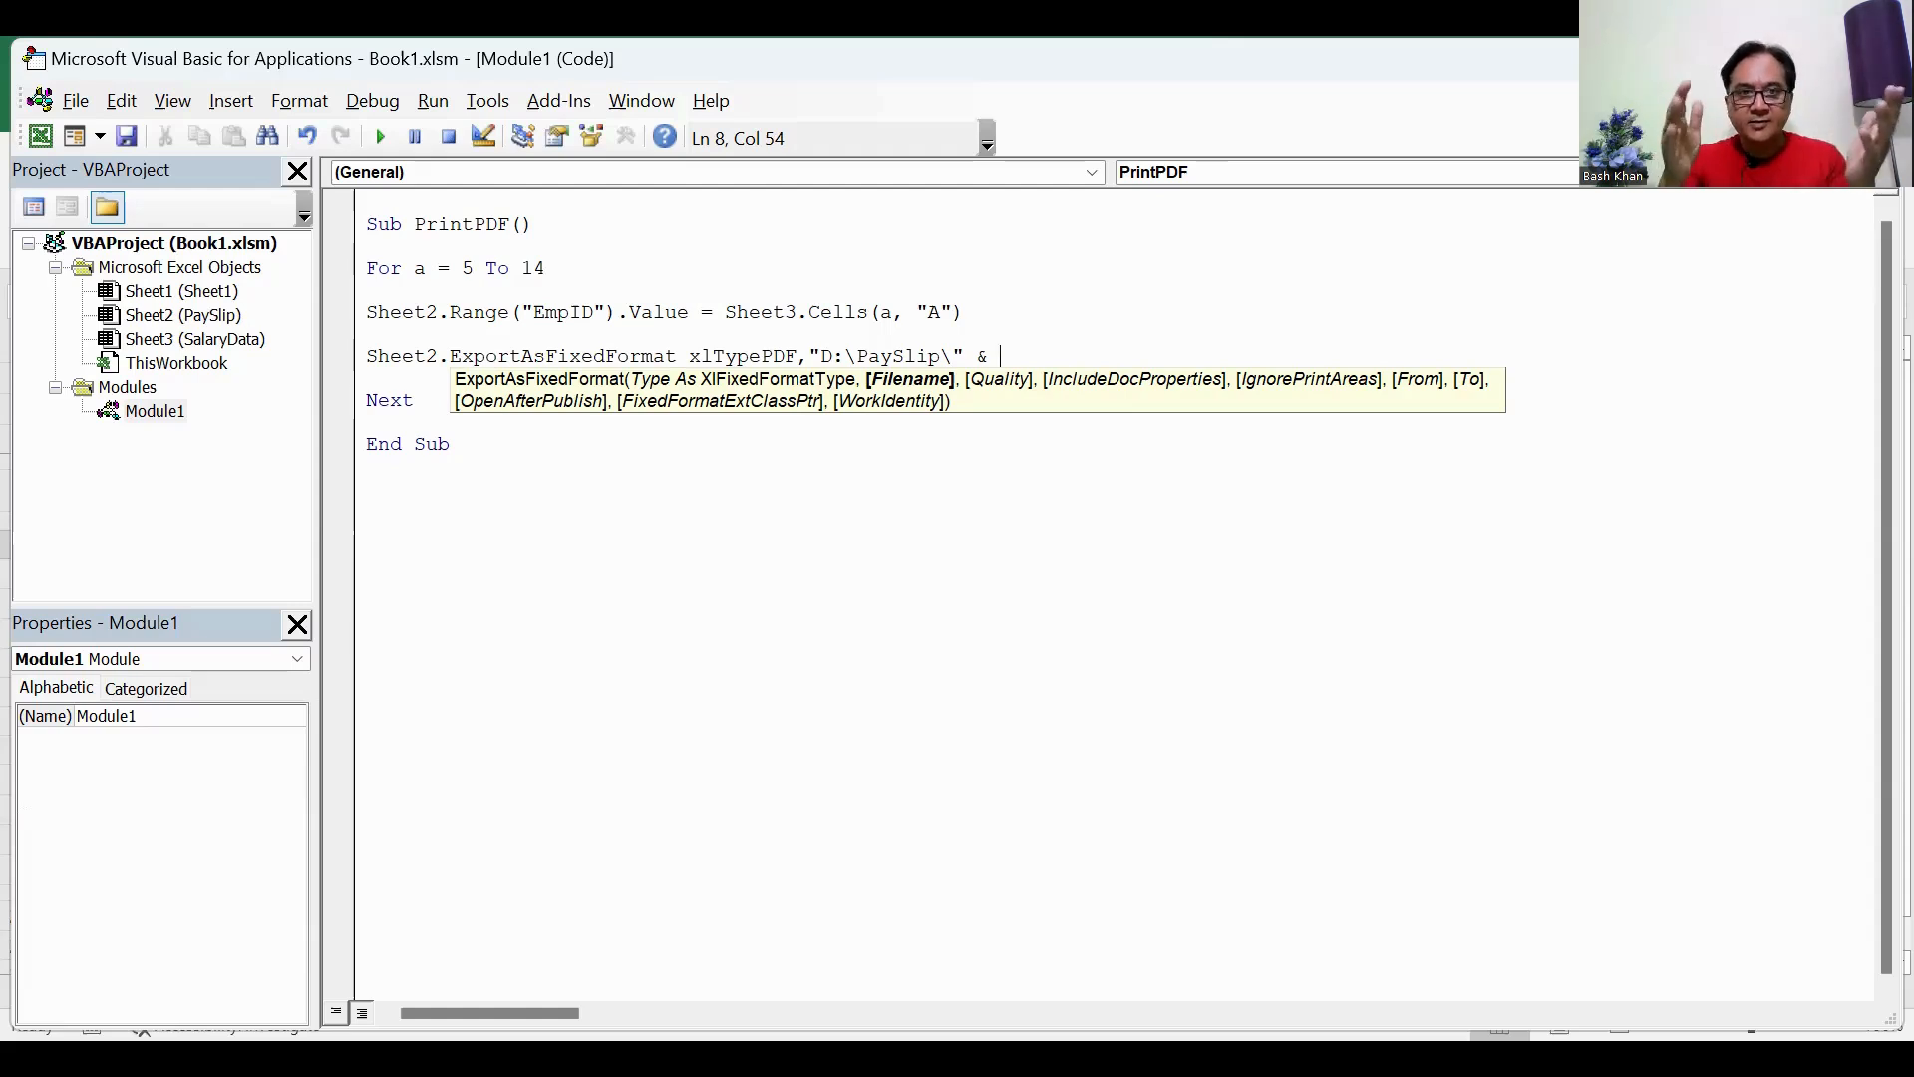
# Step: Copy Sheet2.Range("EmpID").Value from the assignment line and append it to the export's file path
pyautogui.click(375, 312)
pyautogui.click(942, 670)
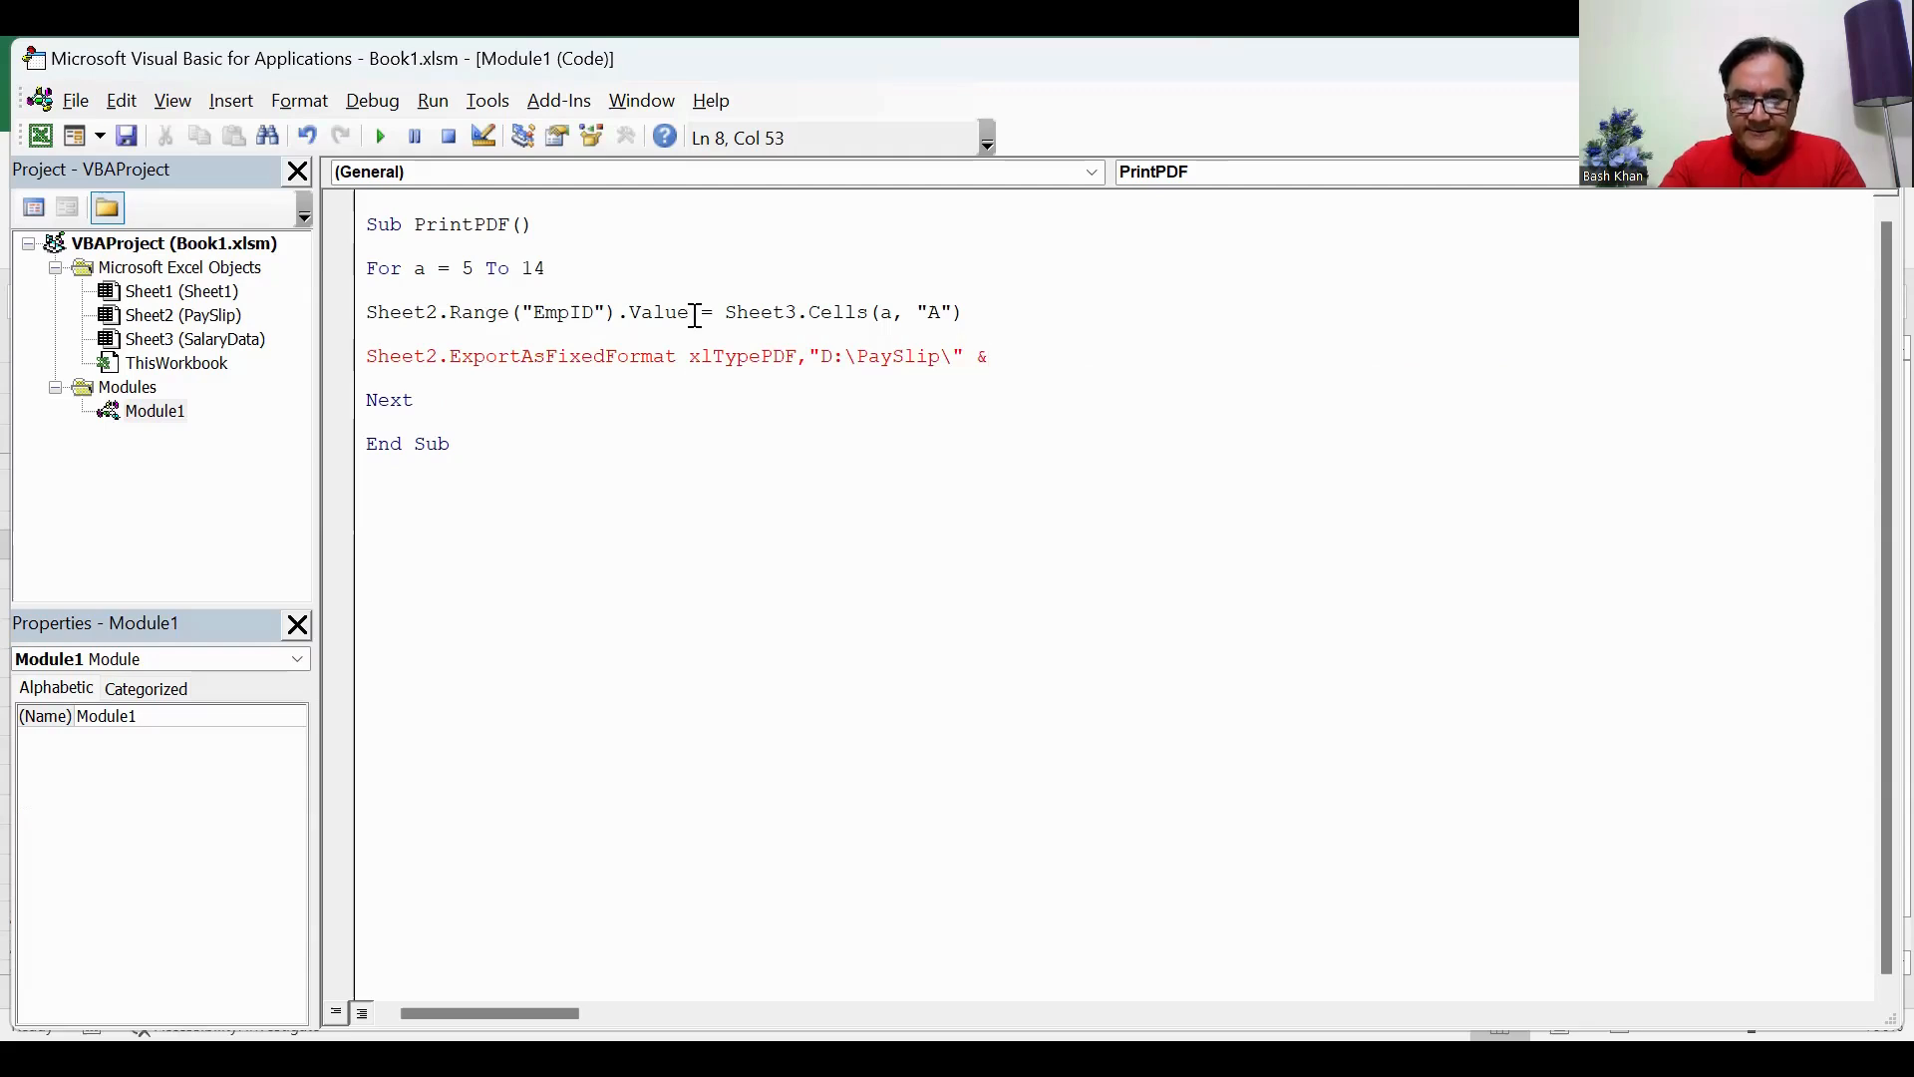
pyautogui.moveTo(692, 315); pyautogui.dragTo(366, 309)
pyautogui.hotkey('ctrl', 'c')
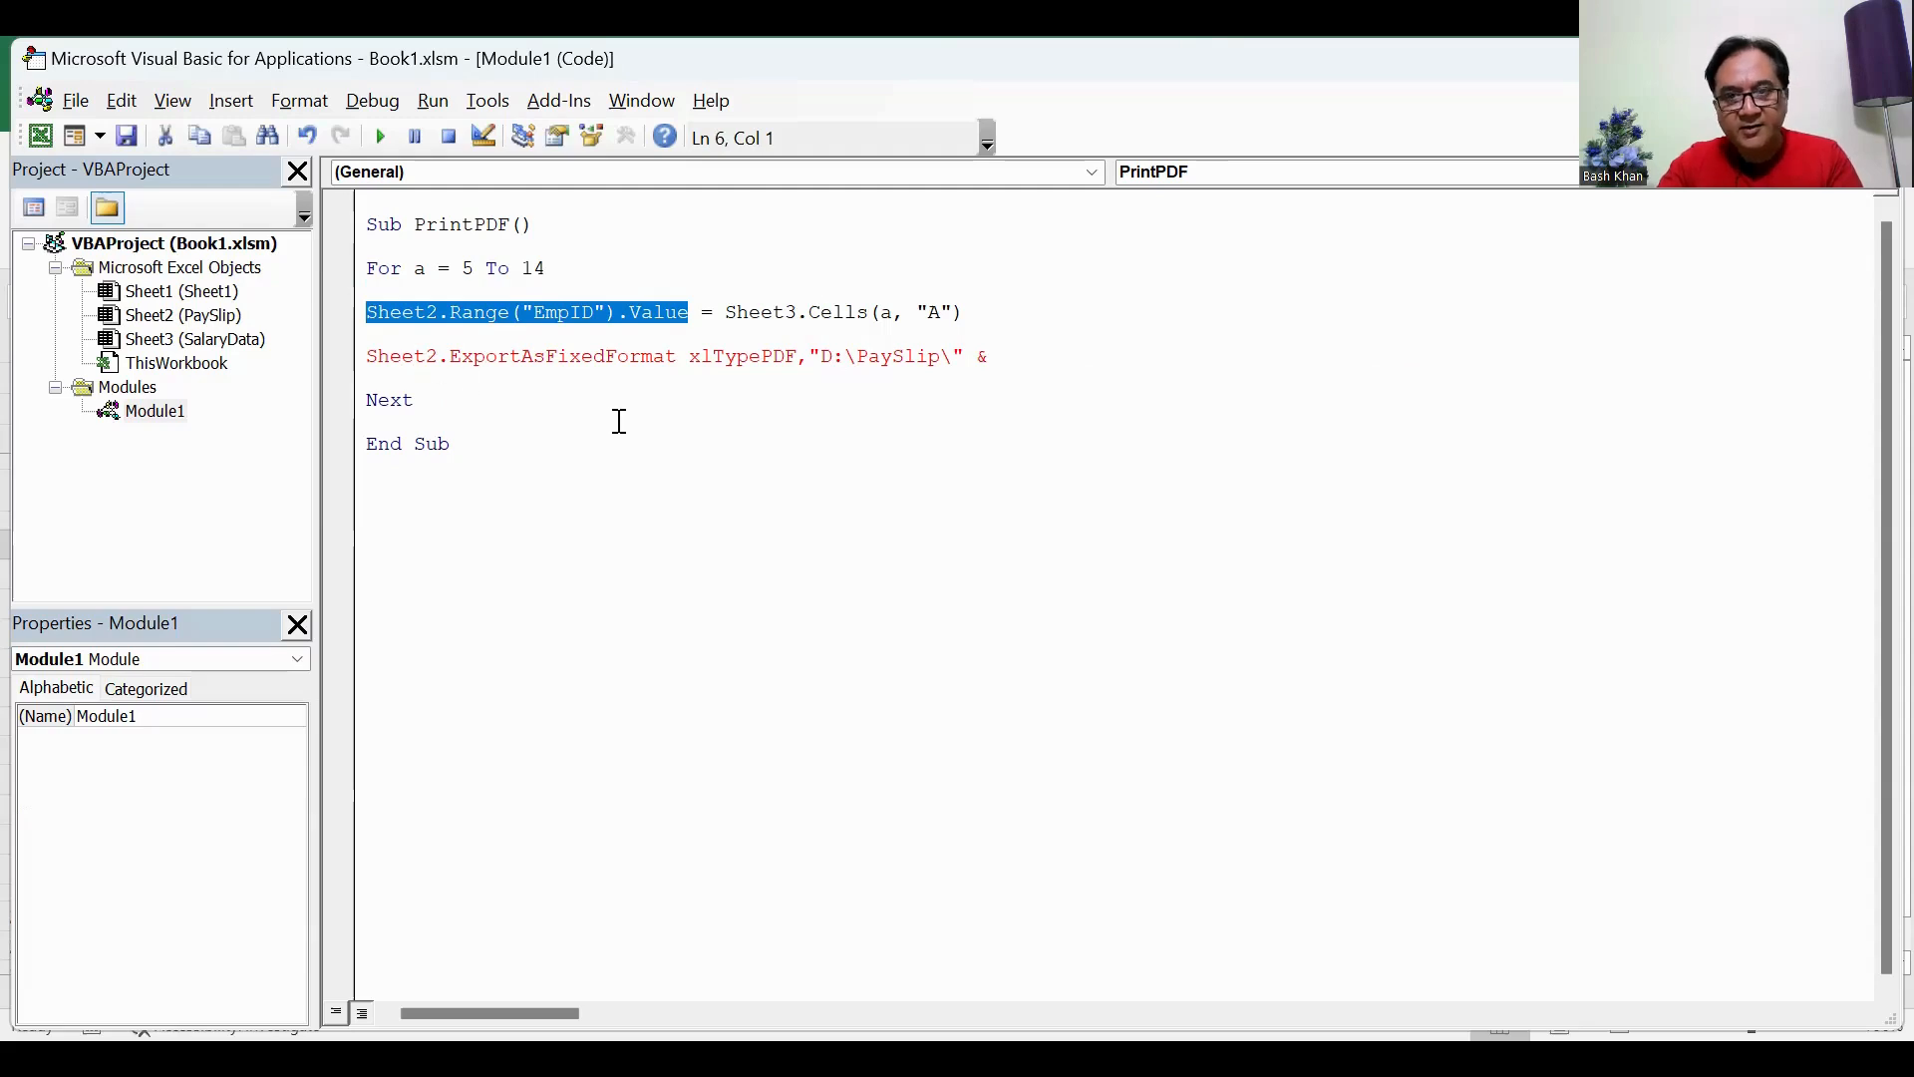
pyautogui.click(1073, 354)
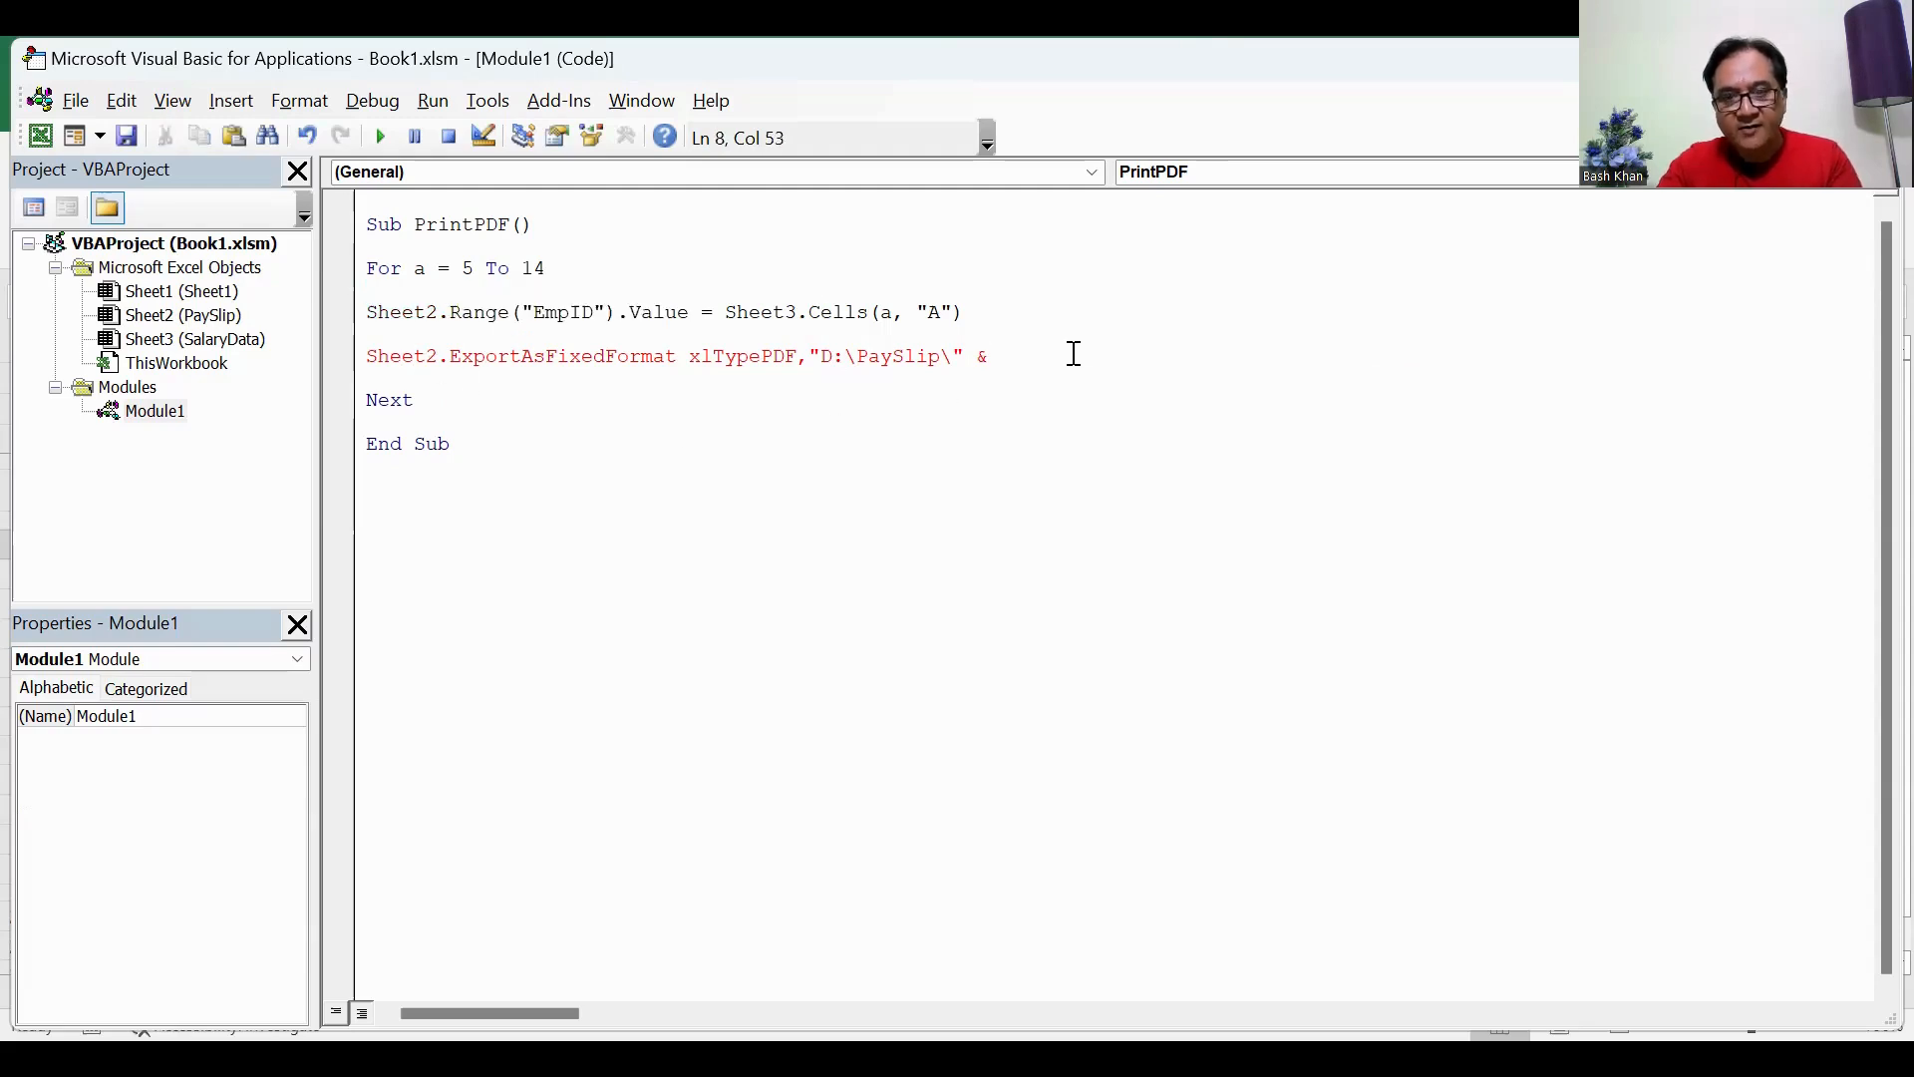
pyautogui.hotkey('ctrl', 'v')
pyautogui.click(990, 355)
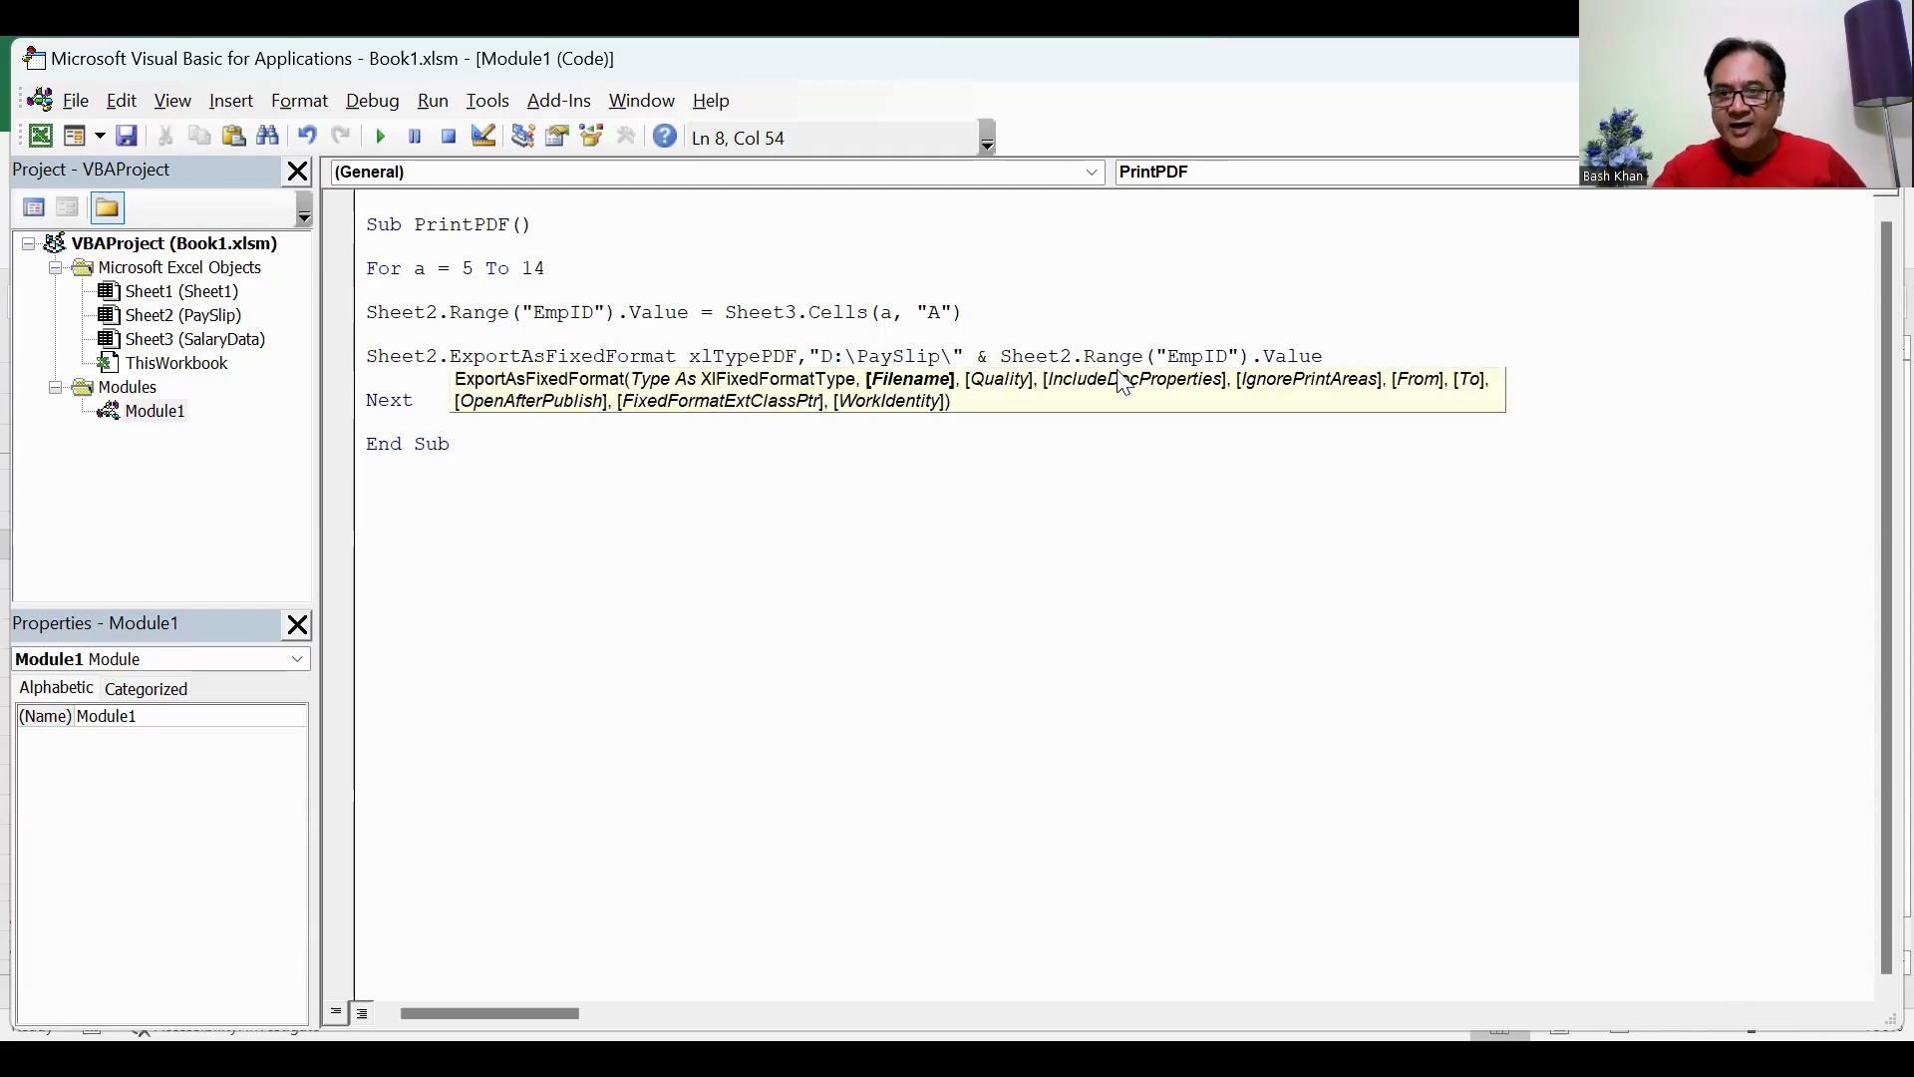
pyautogui.click(1332, 356)
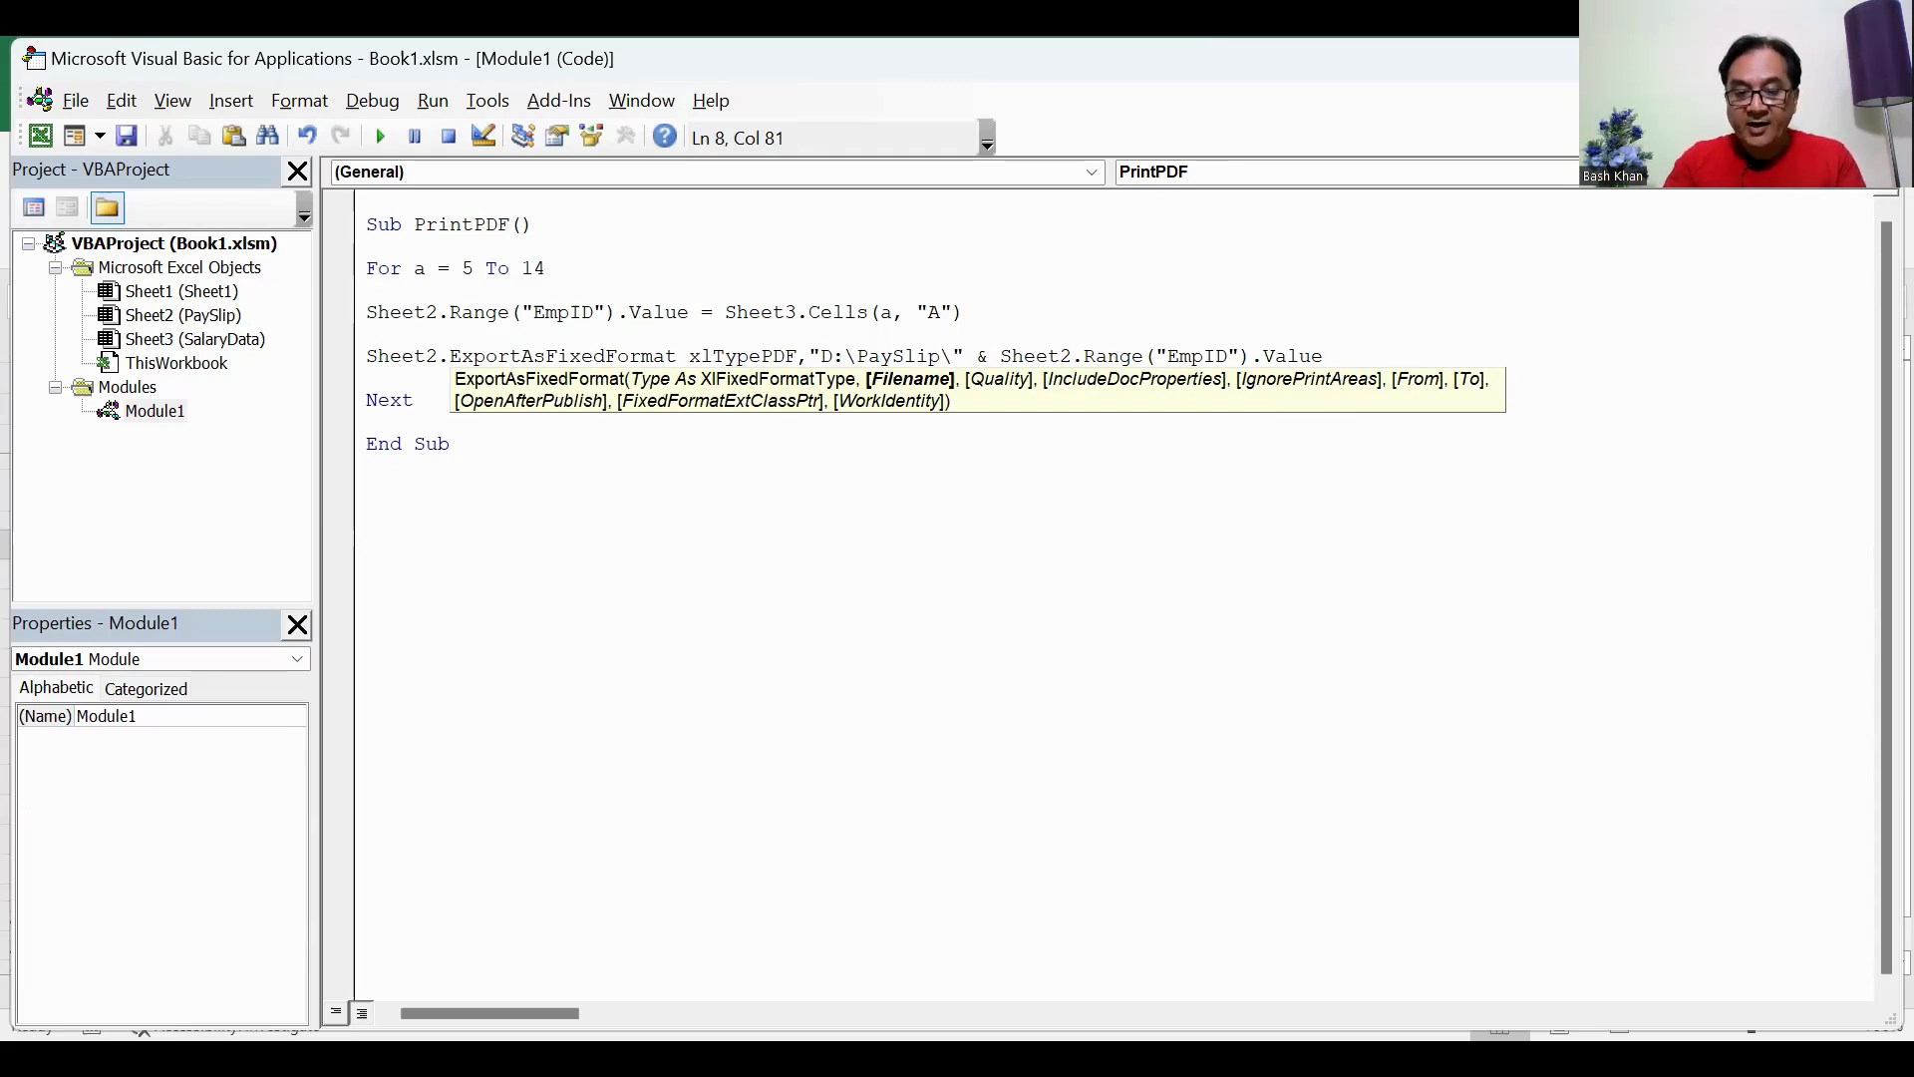
# Step: Append & ".pdf" to the export's Filename expression after the EmpID value
pyautogui.write('& ".p')
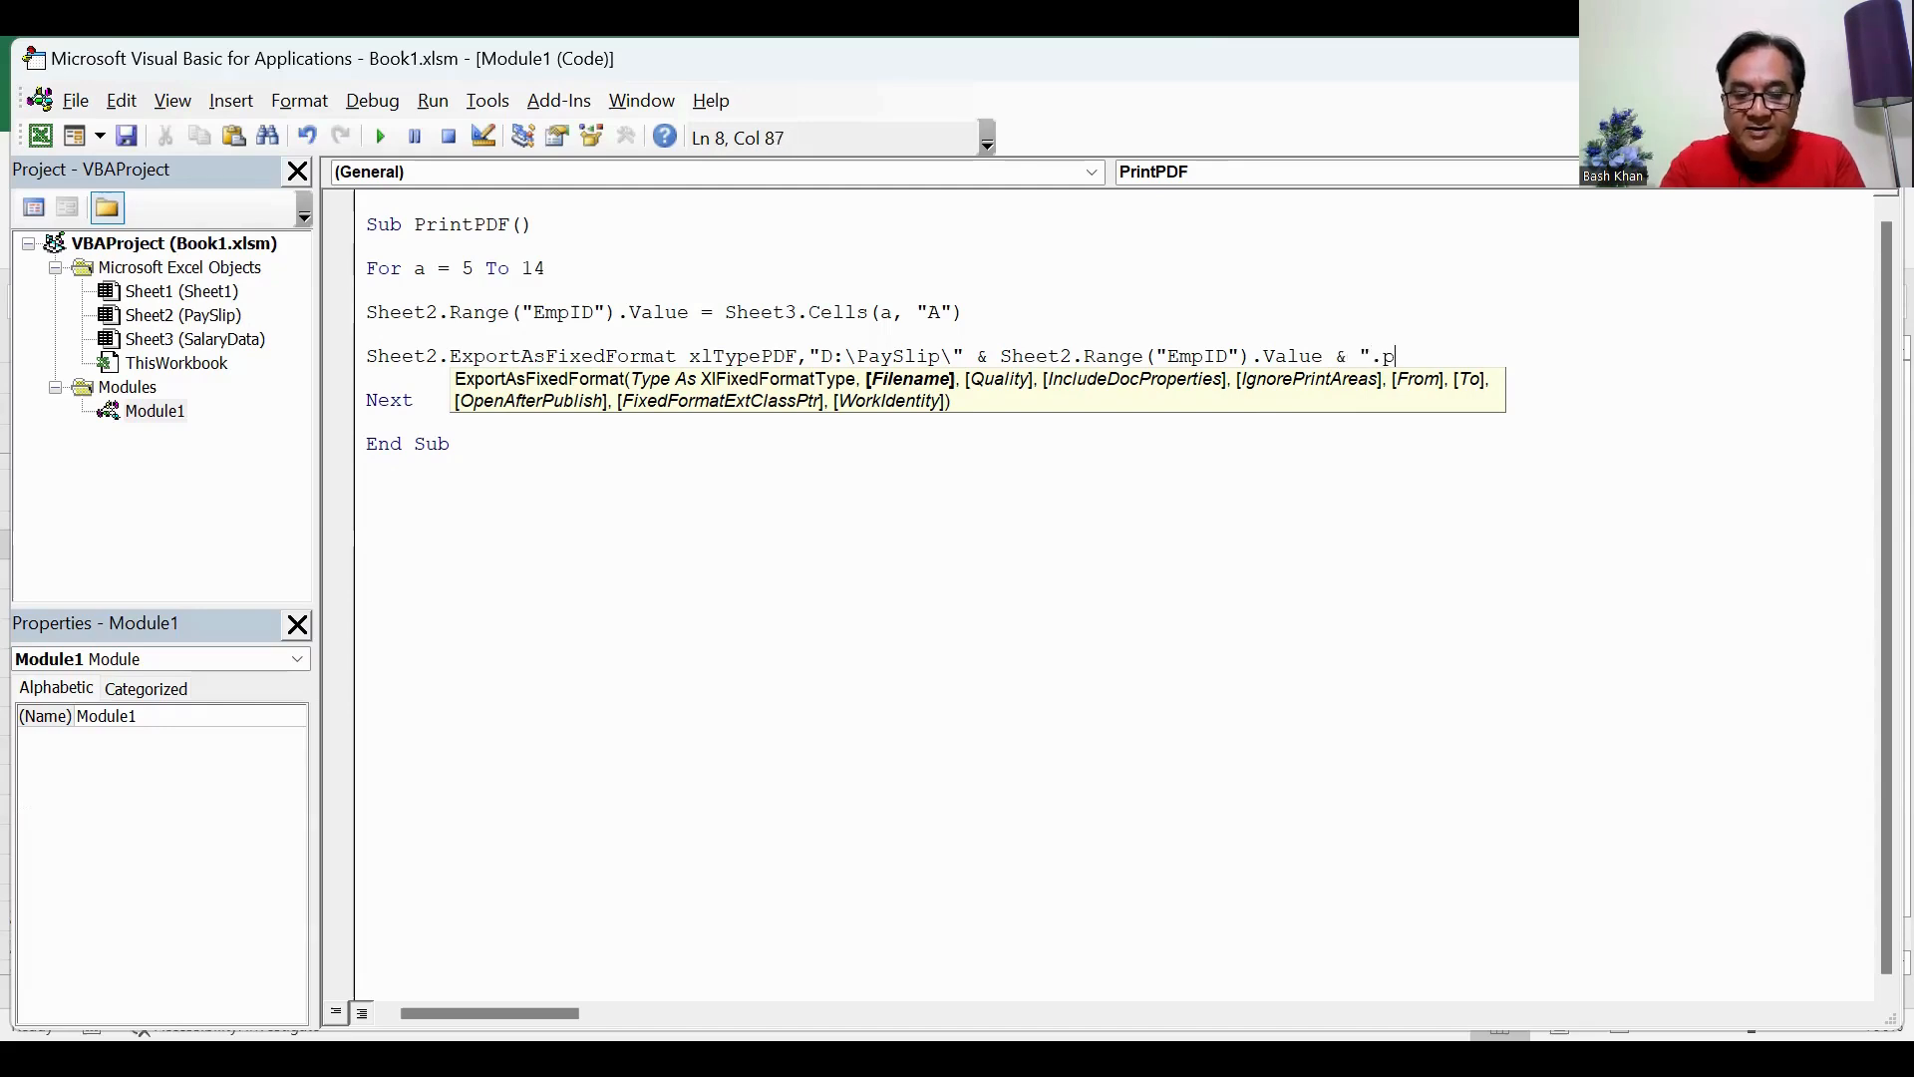
pyautogui.write('df"')
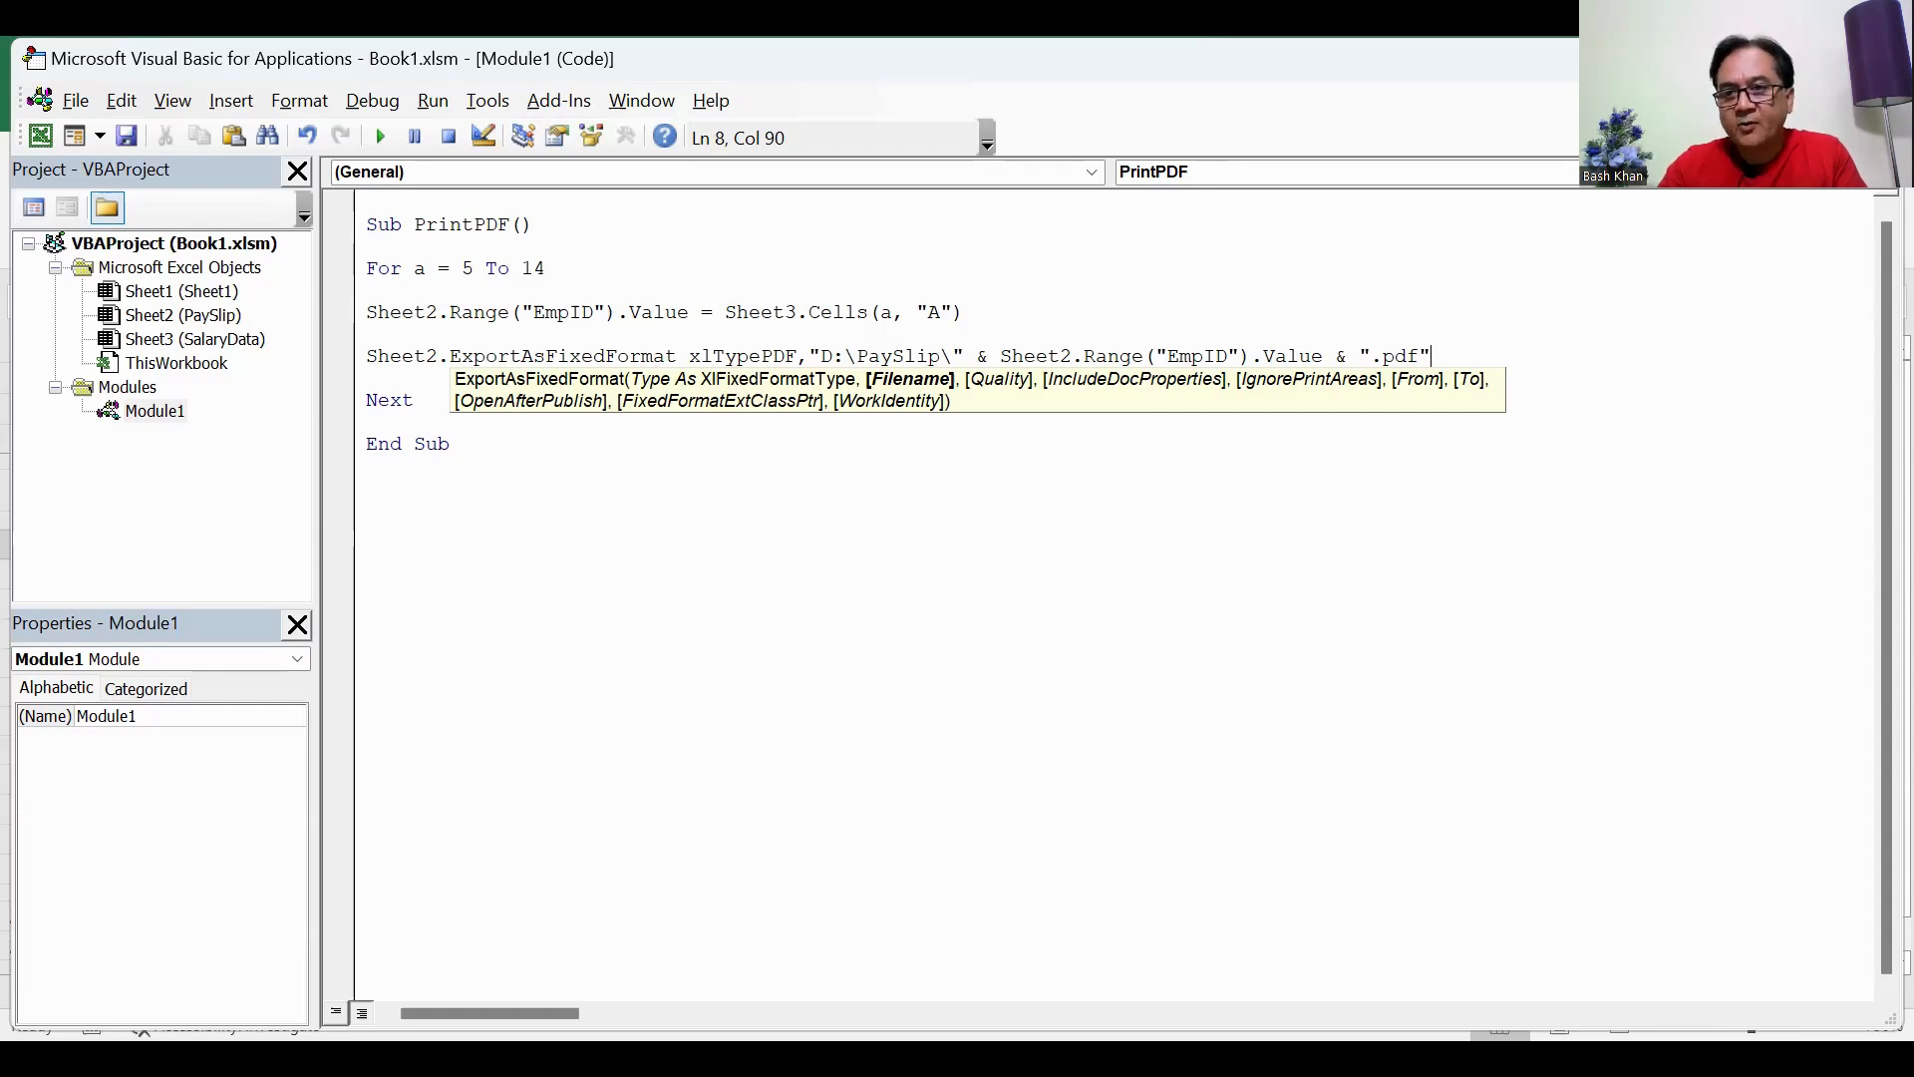
# Step: Complete the export statement with False for IgnorePrintAreas and Flase for OpenAfterPublish, skipping the other optional arguments, and start a new line
pyautogui.write(',,,')
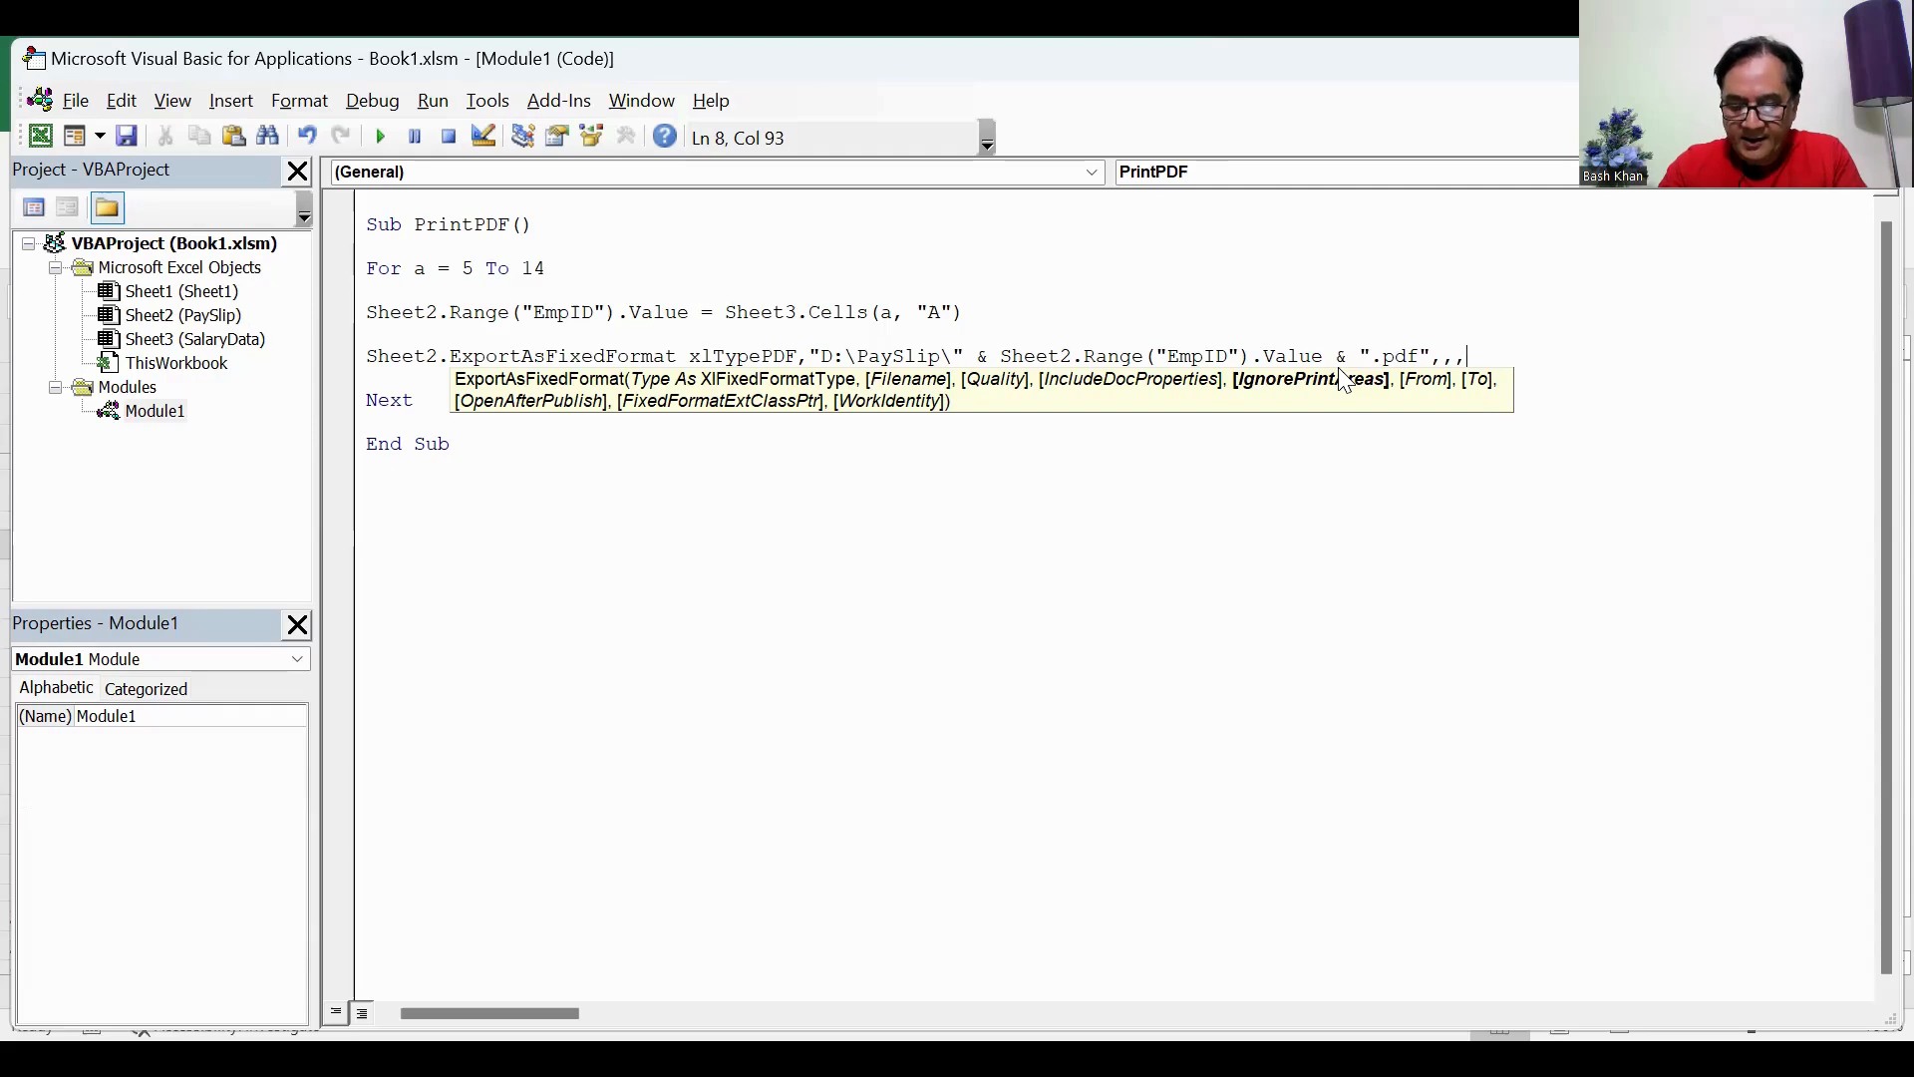
pyautogui.write('False')
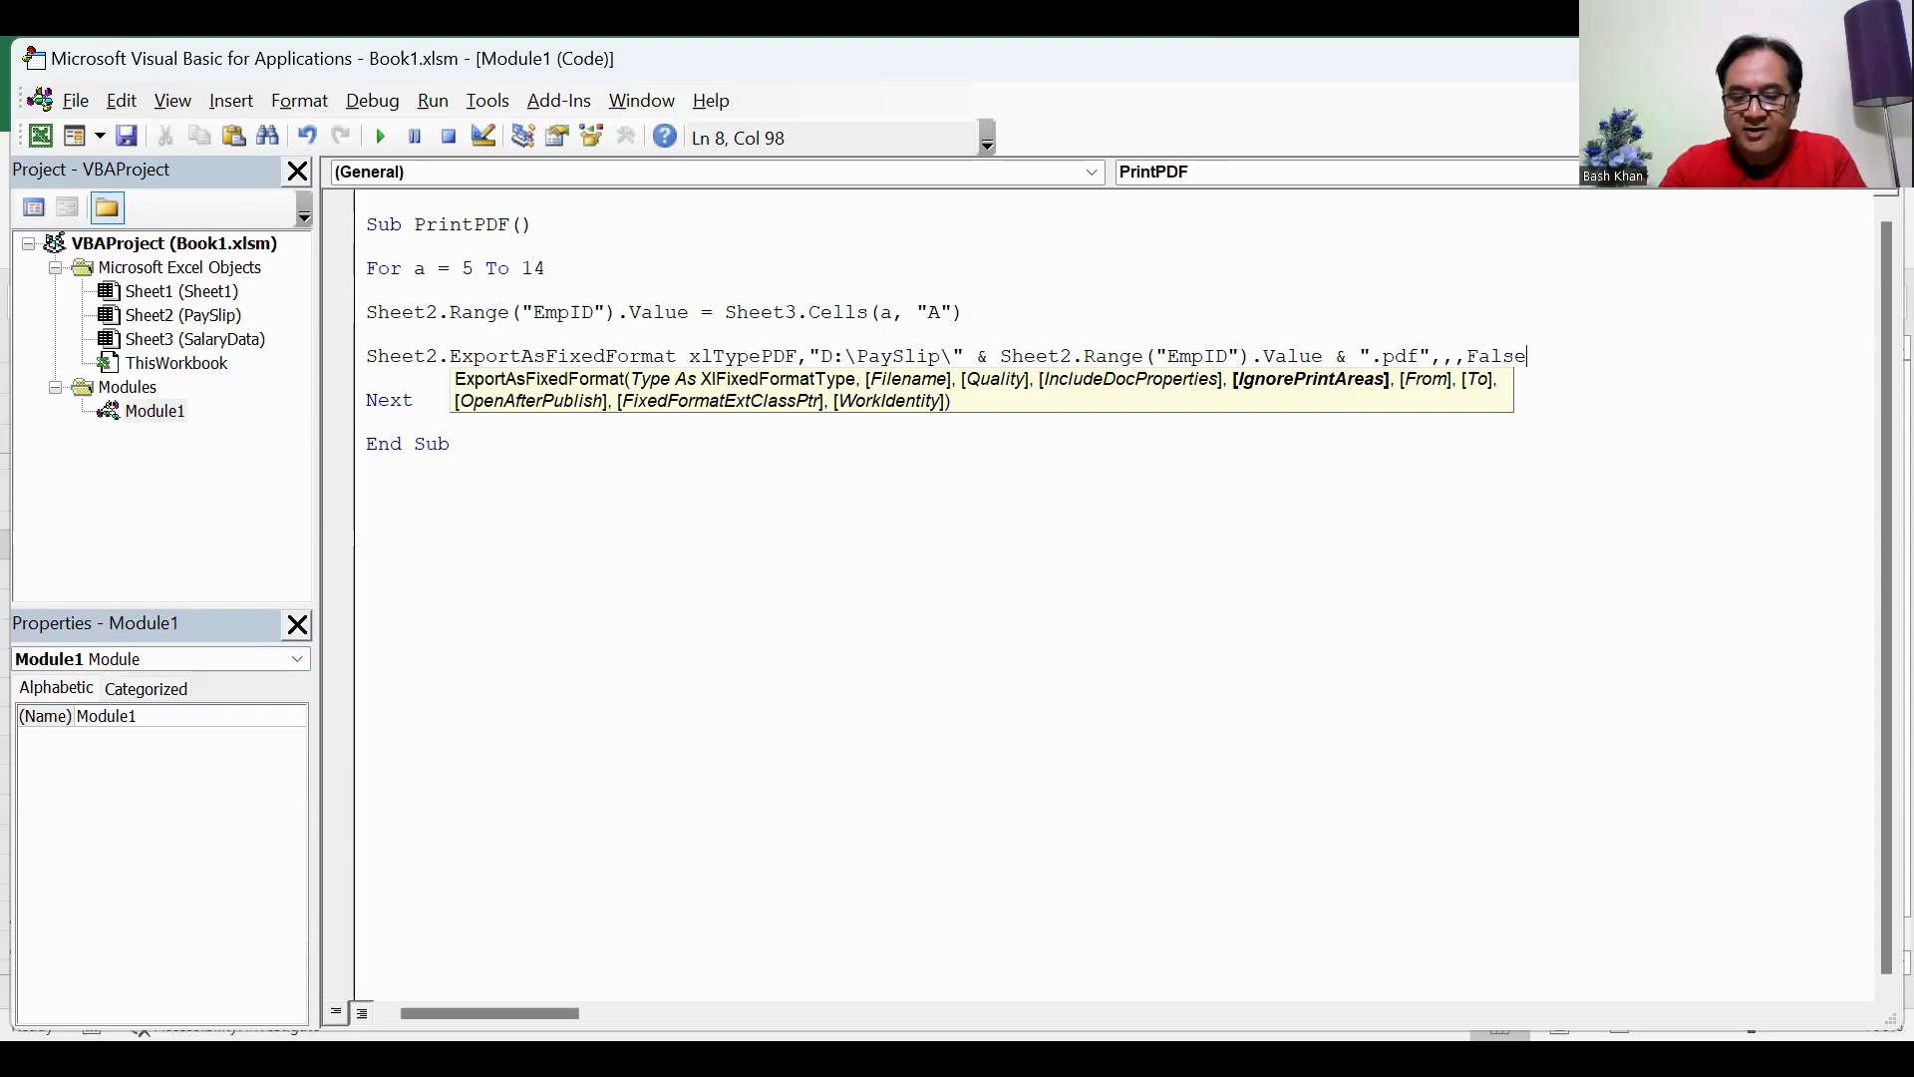
pyautogui.write(',,,')
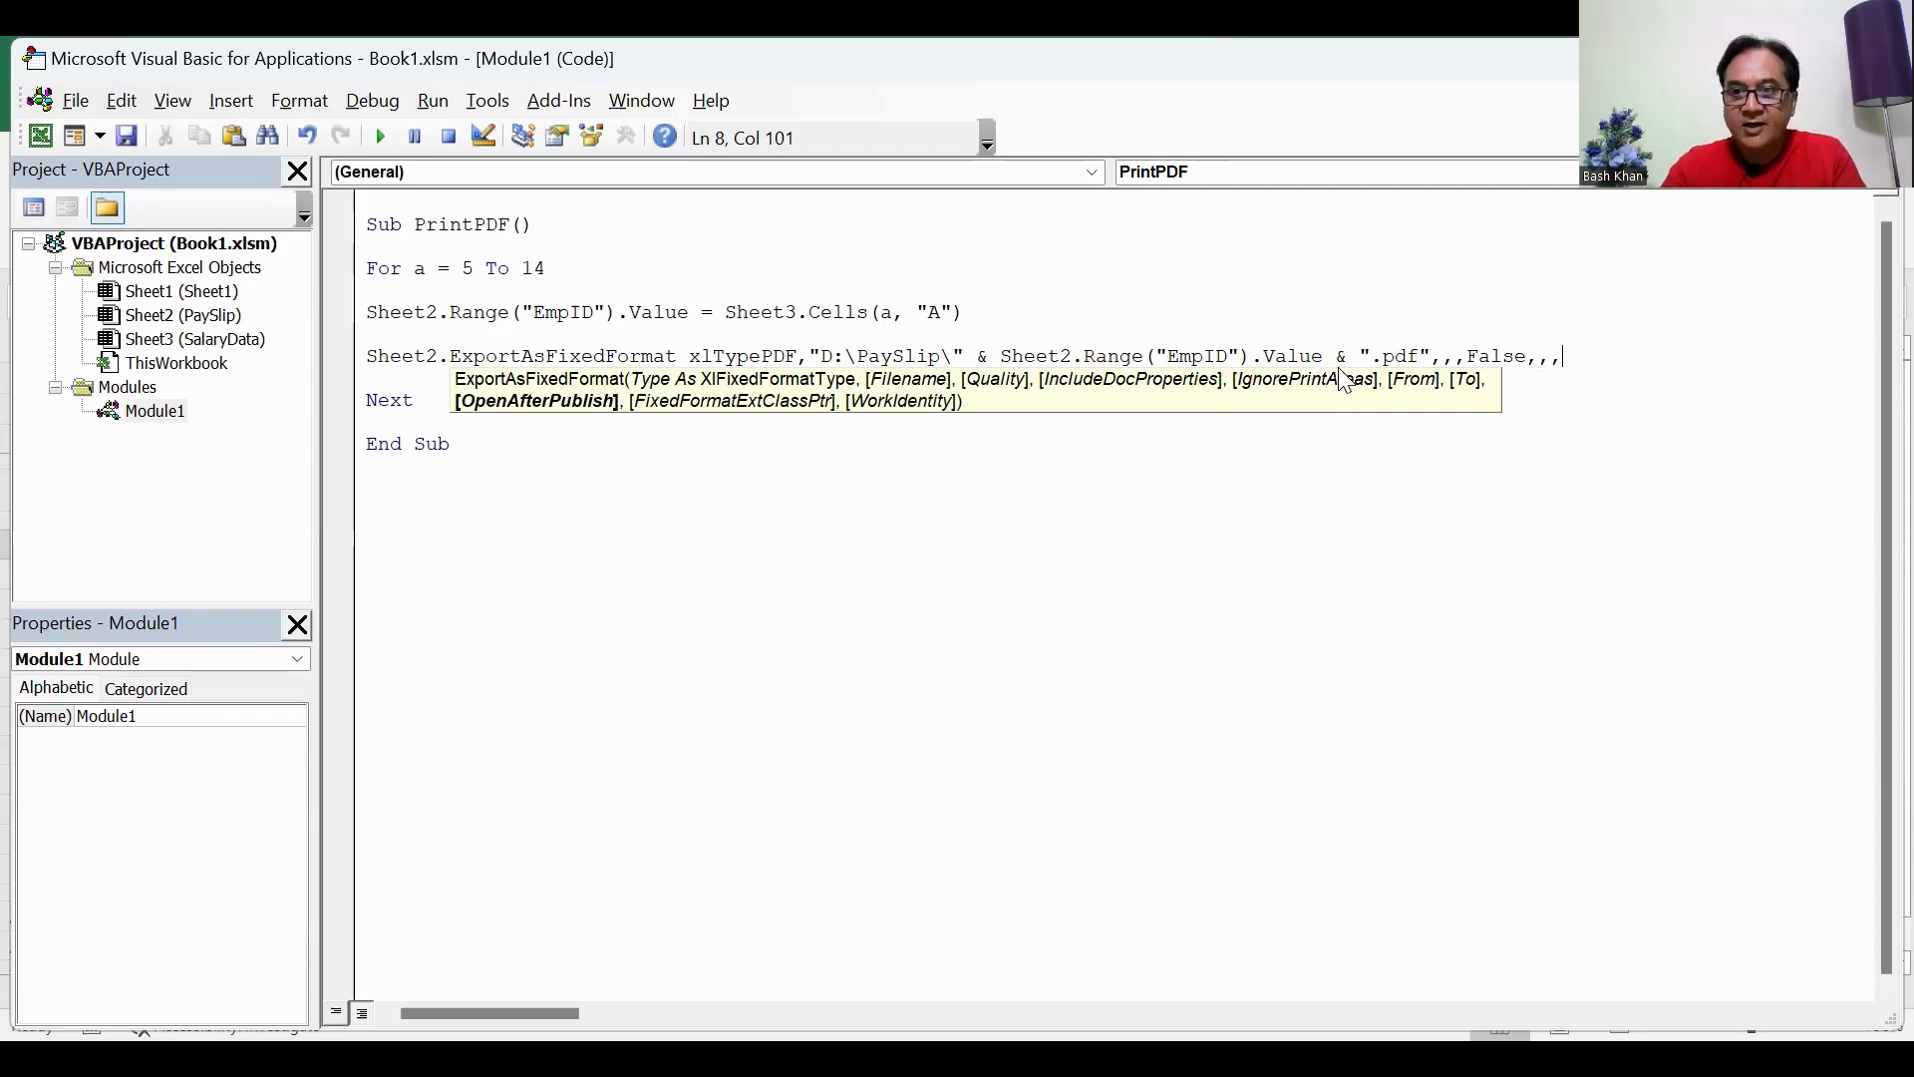
pyautogui.write('Flase')
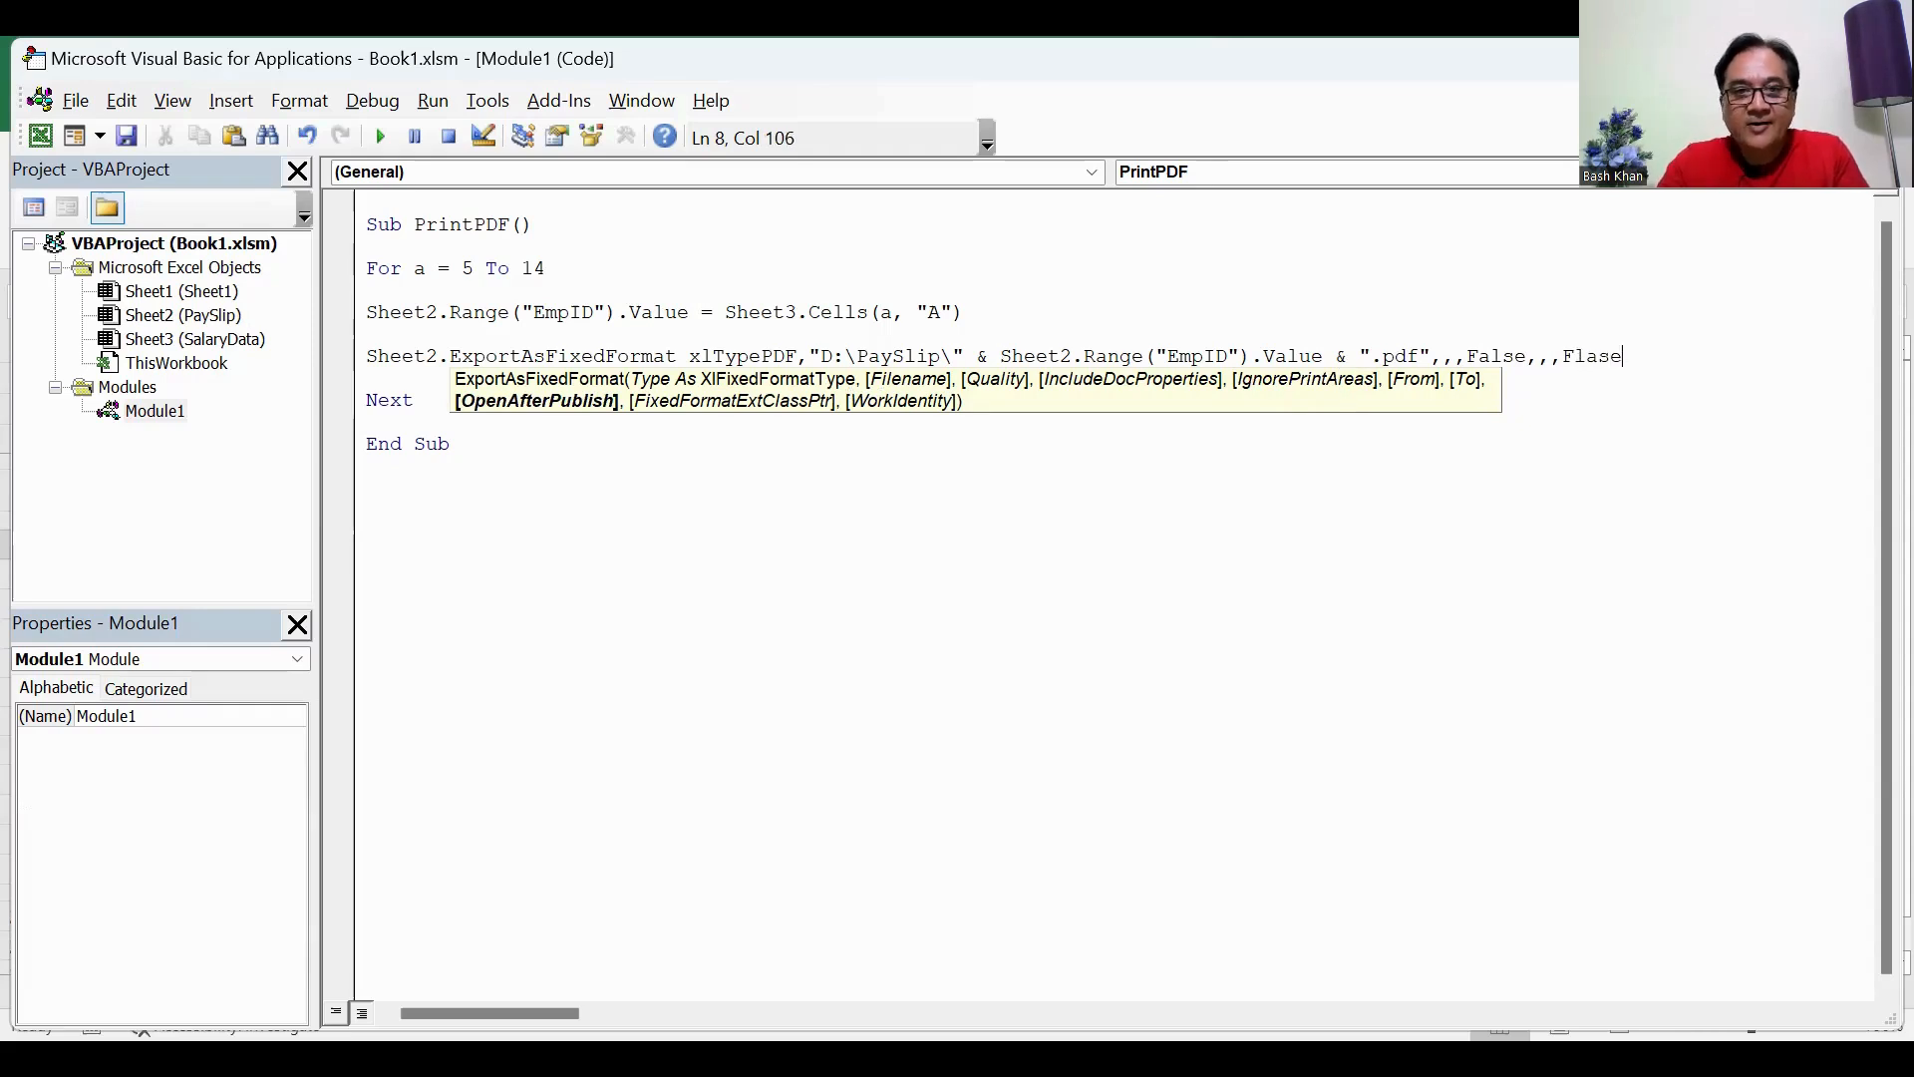
pyautogui.press('Return')
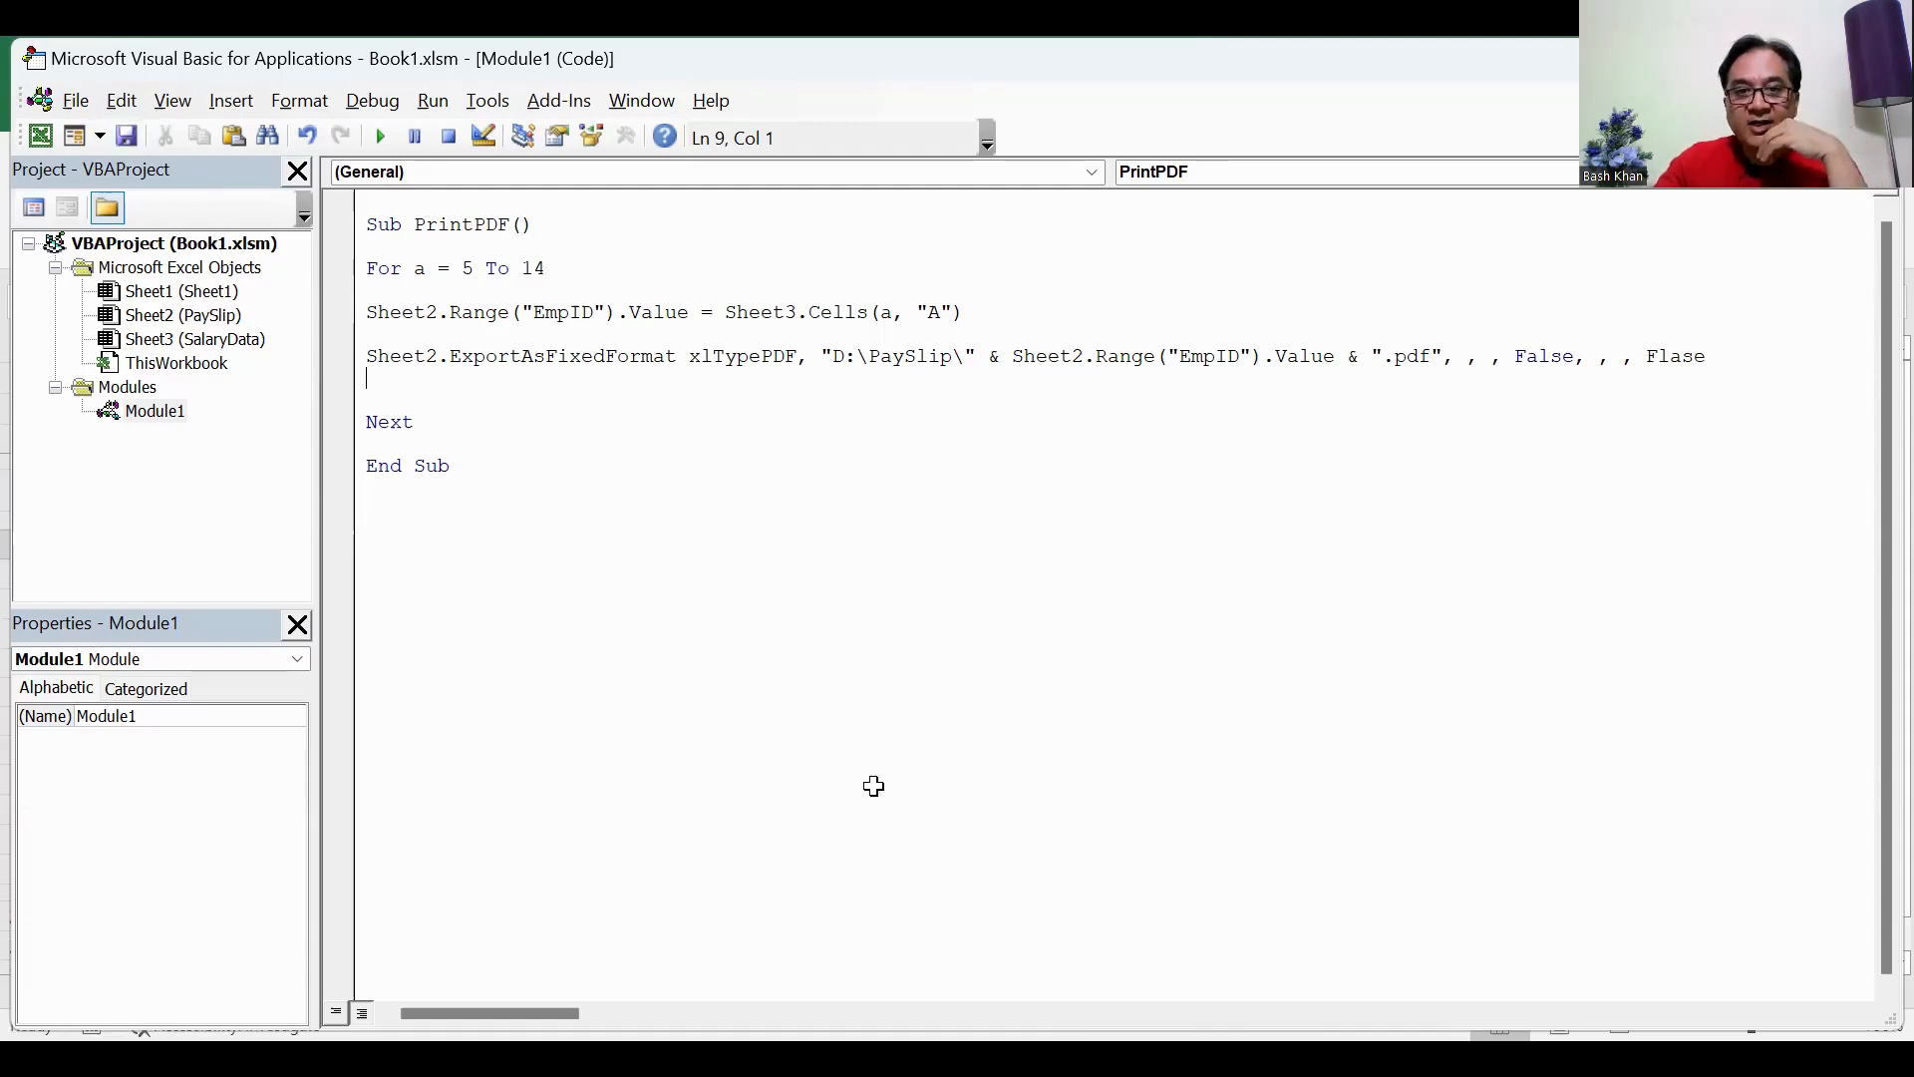
# Step: Switch back to Excel and assign the PrintPDF macro to the Print to PDF shape on the PaySlip sheet
pyautogui.hotkey('alt', 'F11')
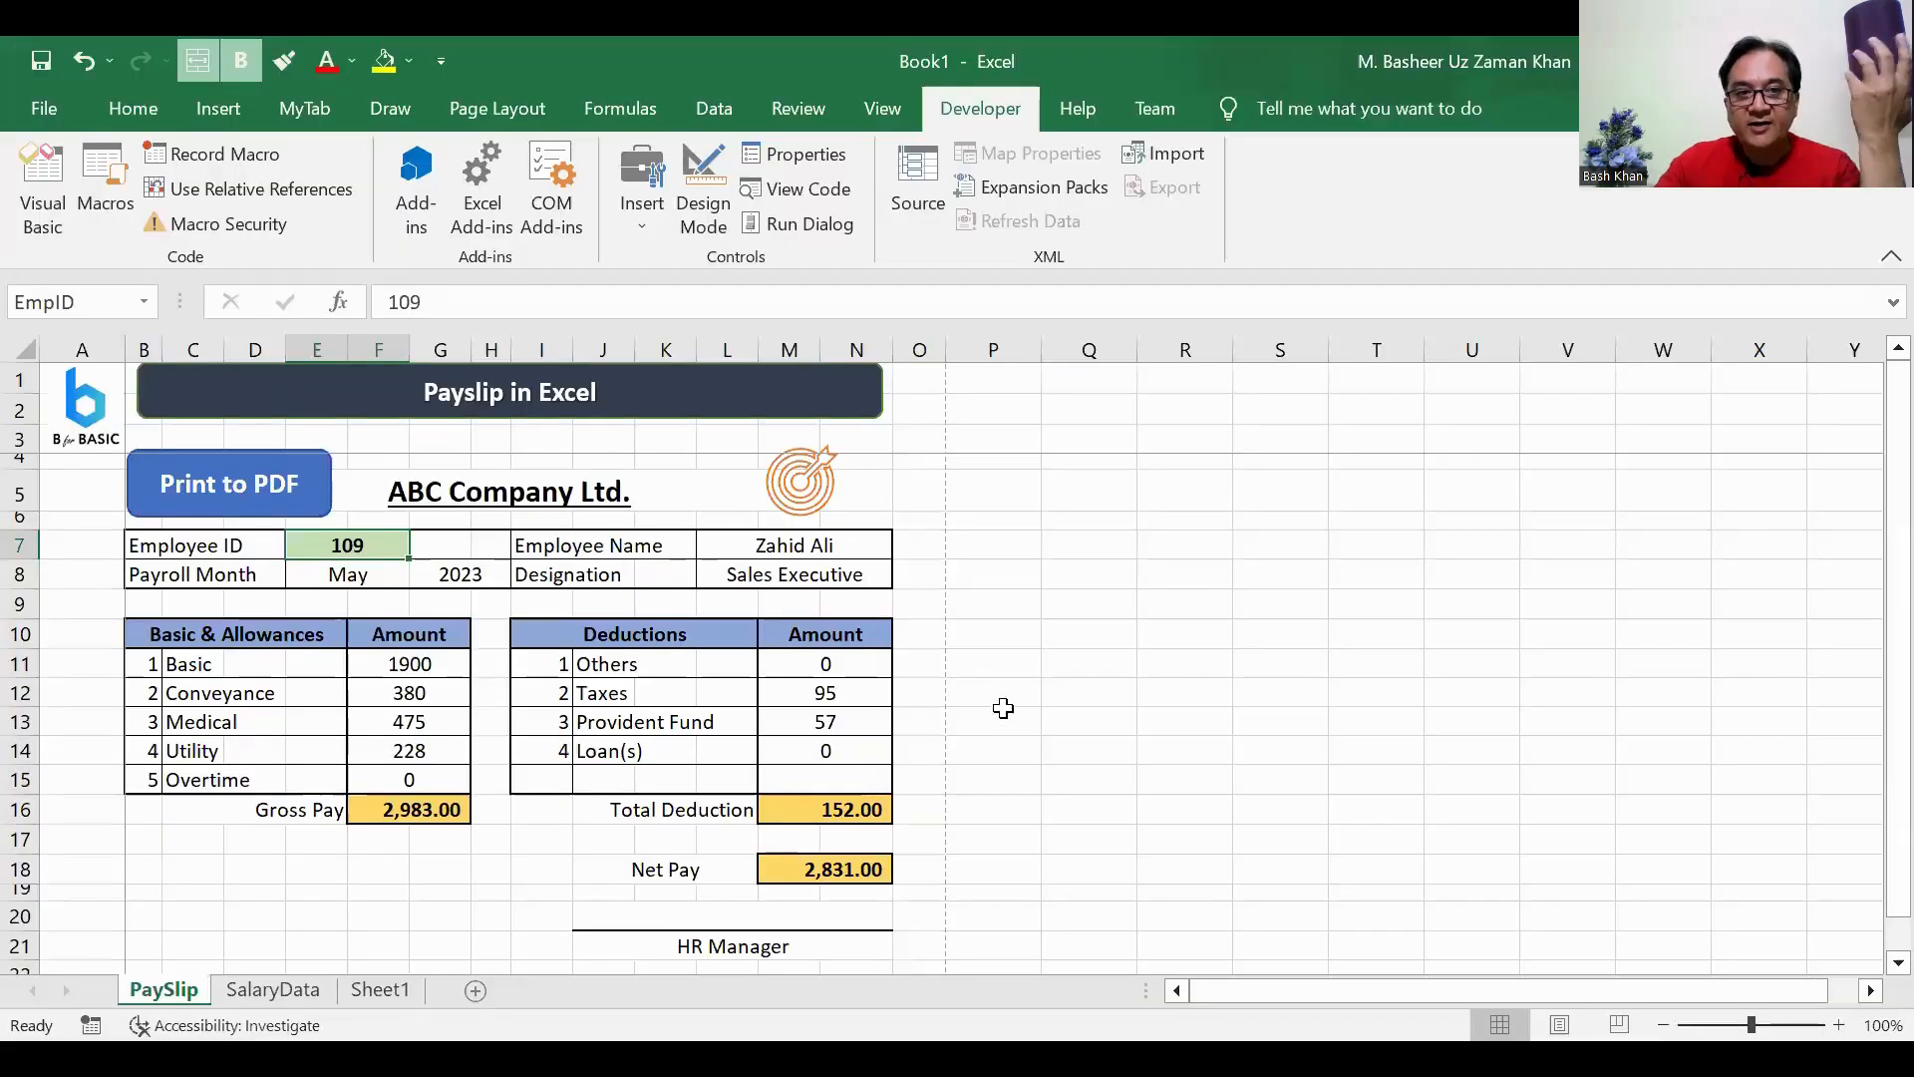
pyautogui.keyDown('ctrl'); pyautogui.click(239, 493); pyautogui.keyUp('ctrl')
pyautogui.rightClick(239, 493)
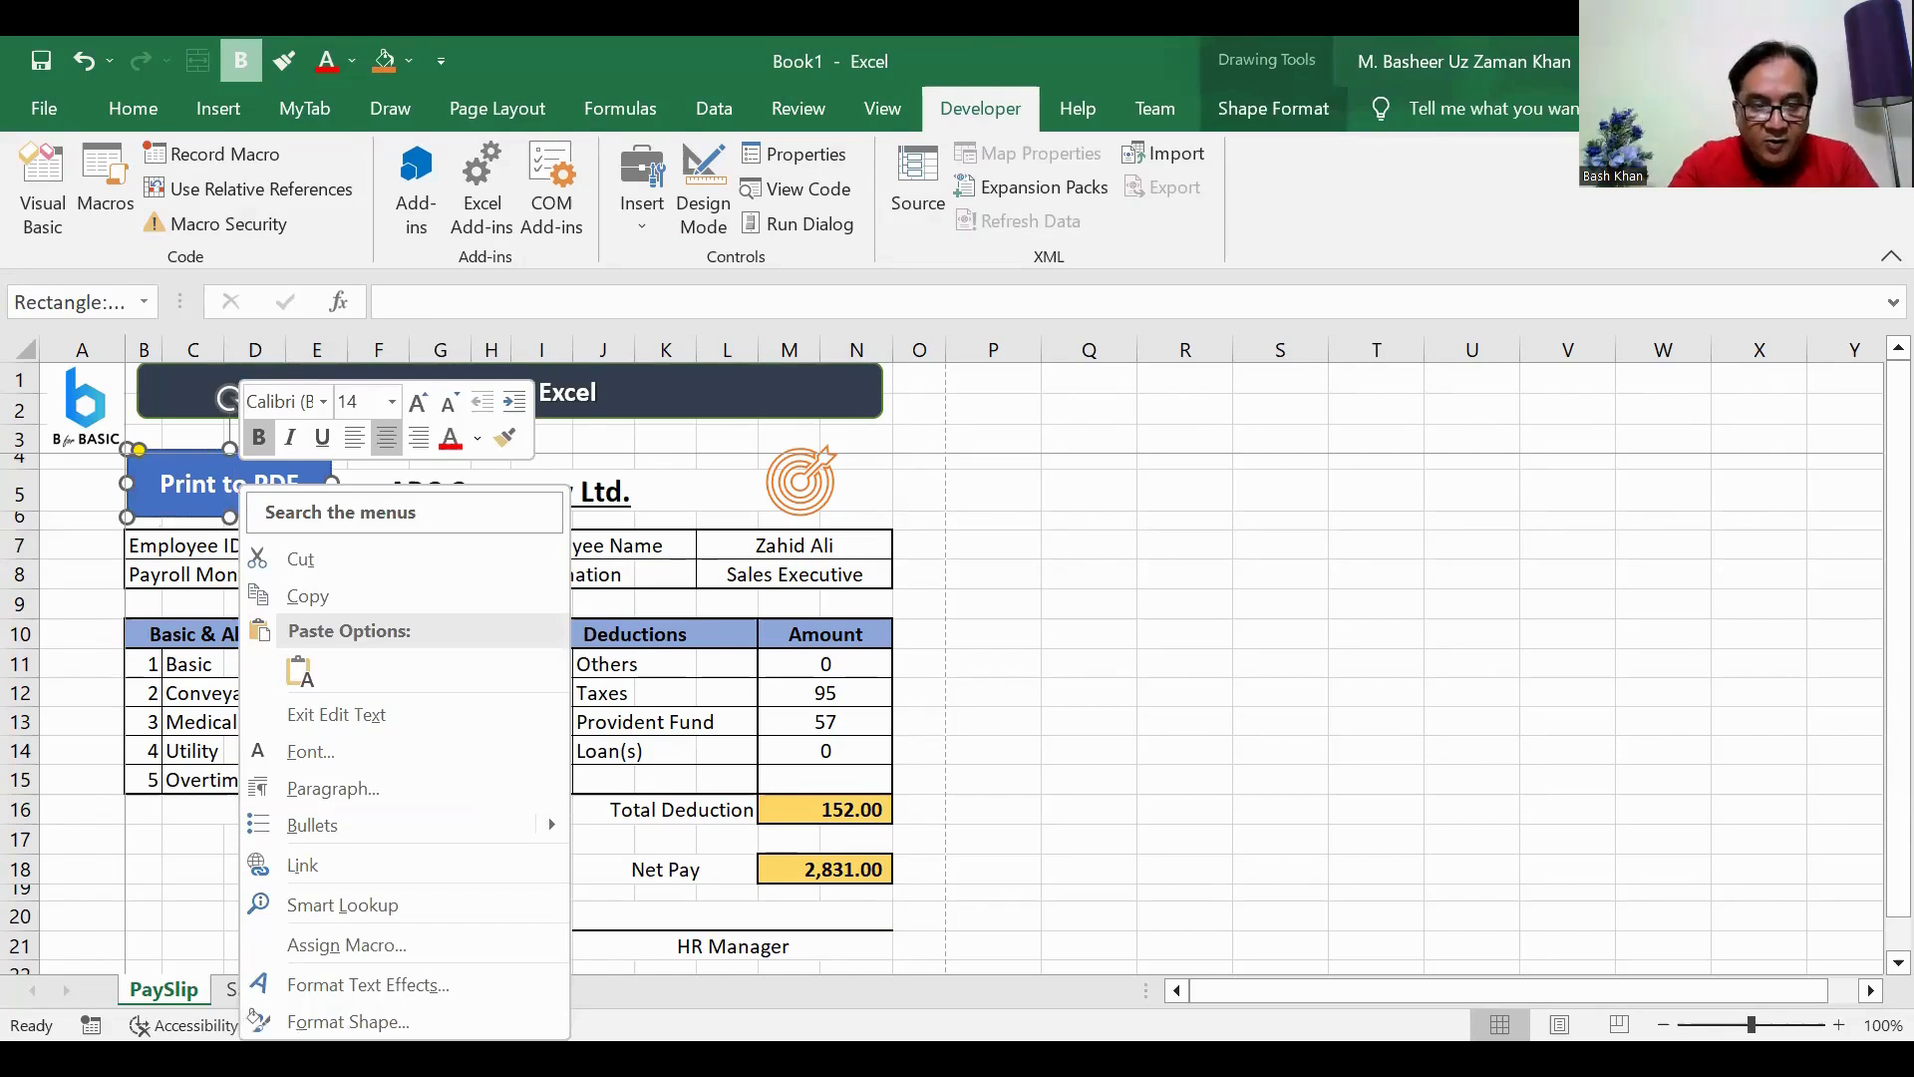
pyautogui.click(332, 950)
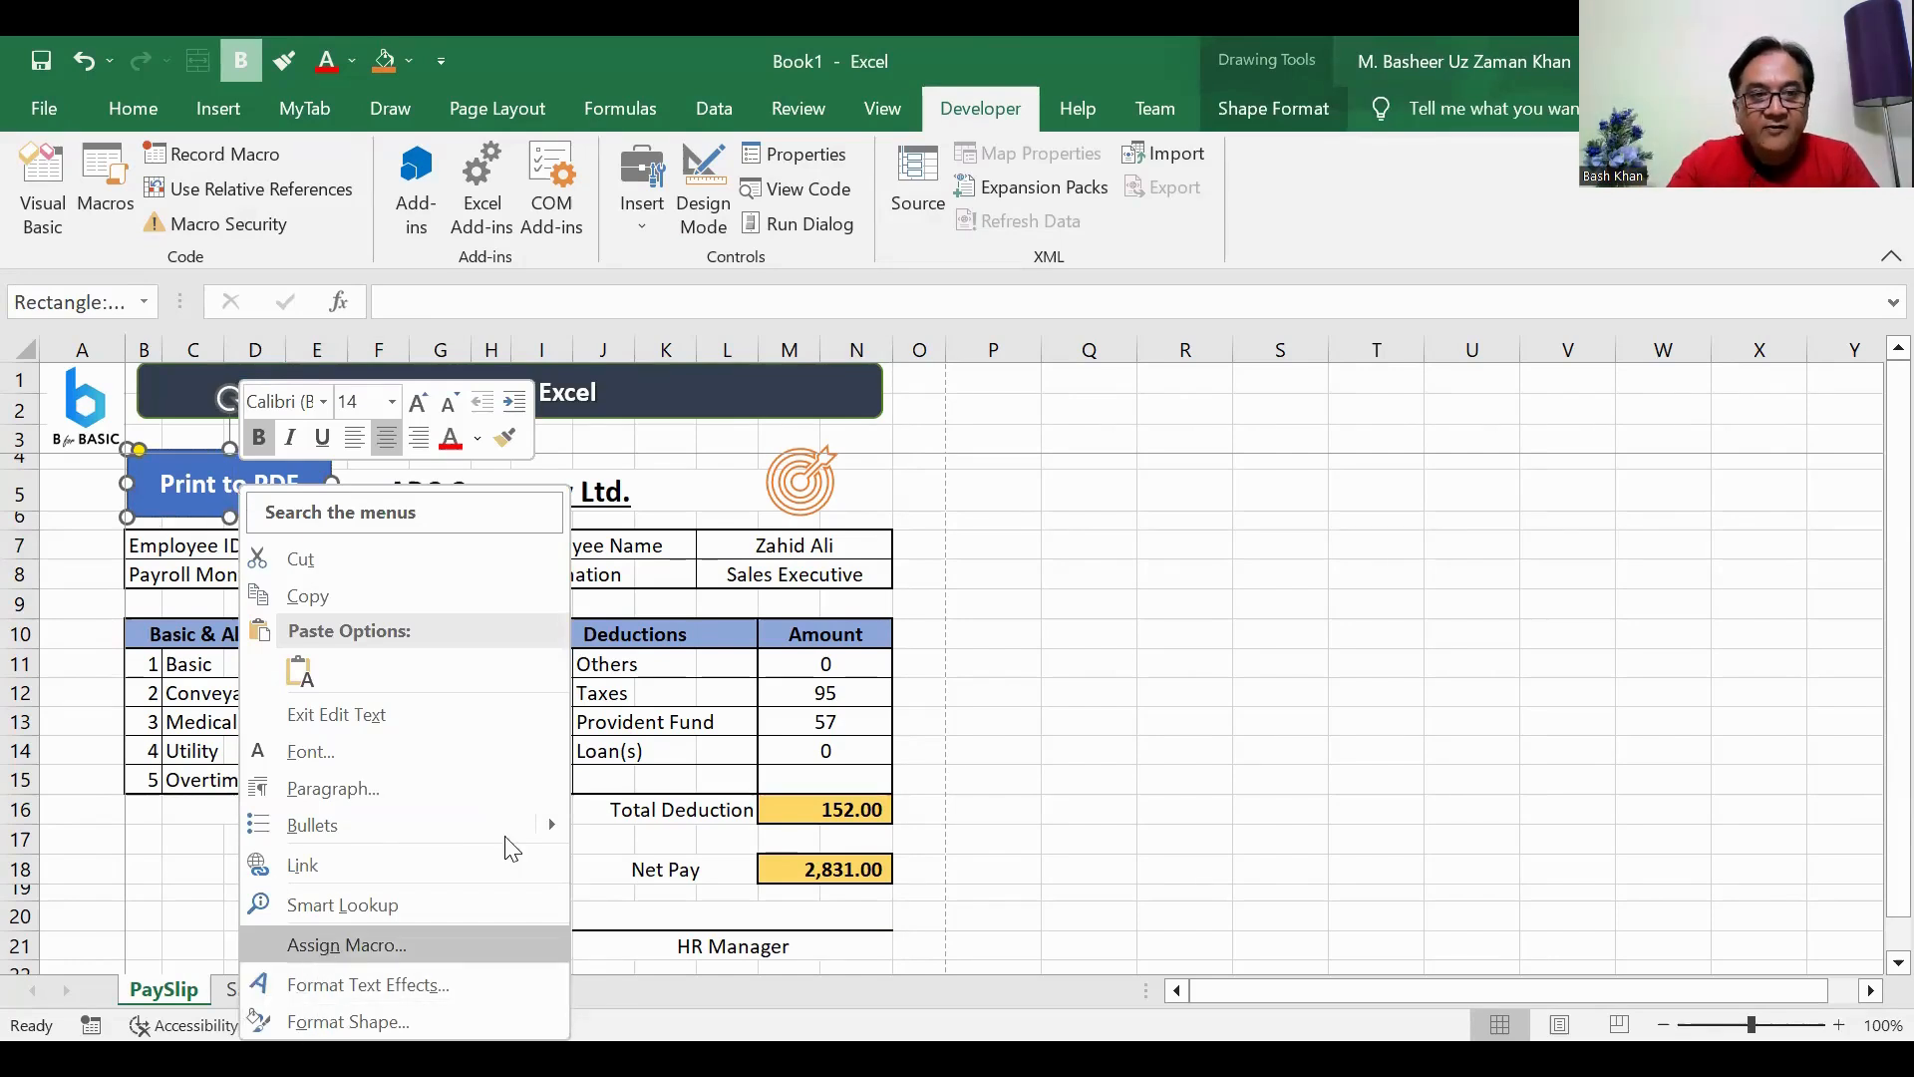
pyautogui.moveTo(315, 477); pyautogui.dragTo(1092, 301)
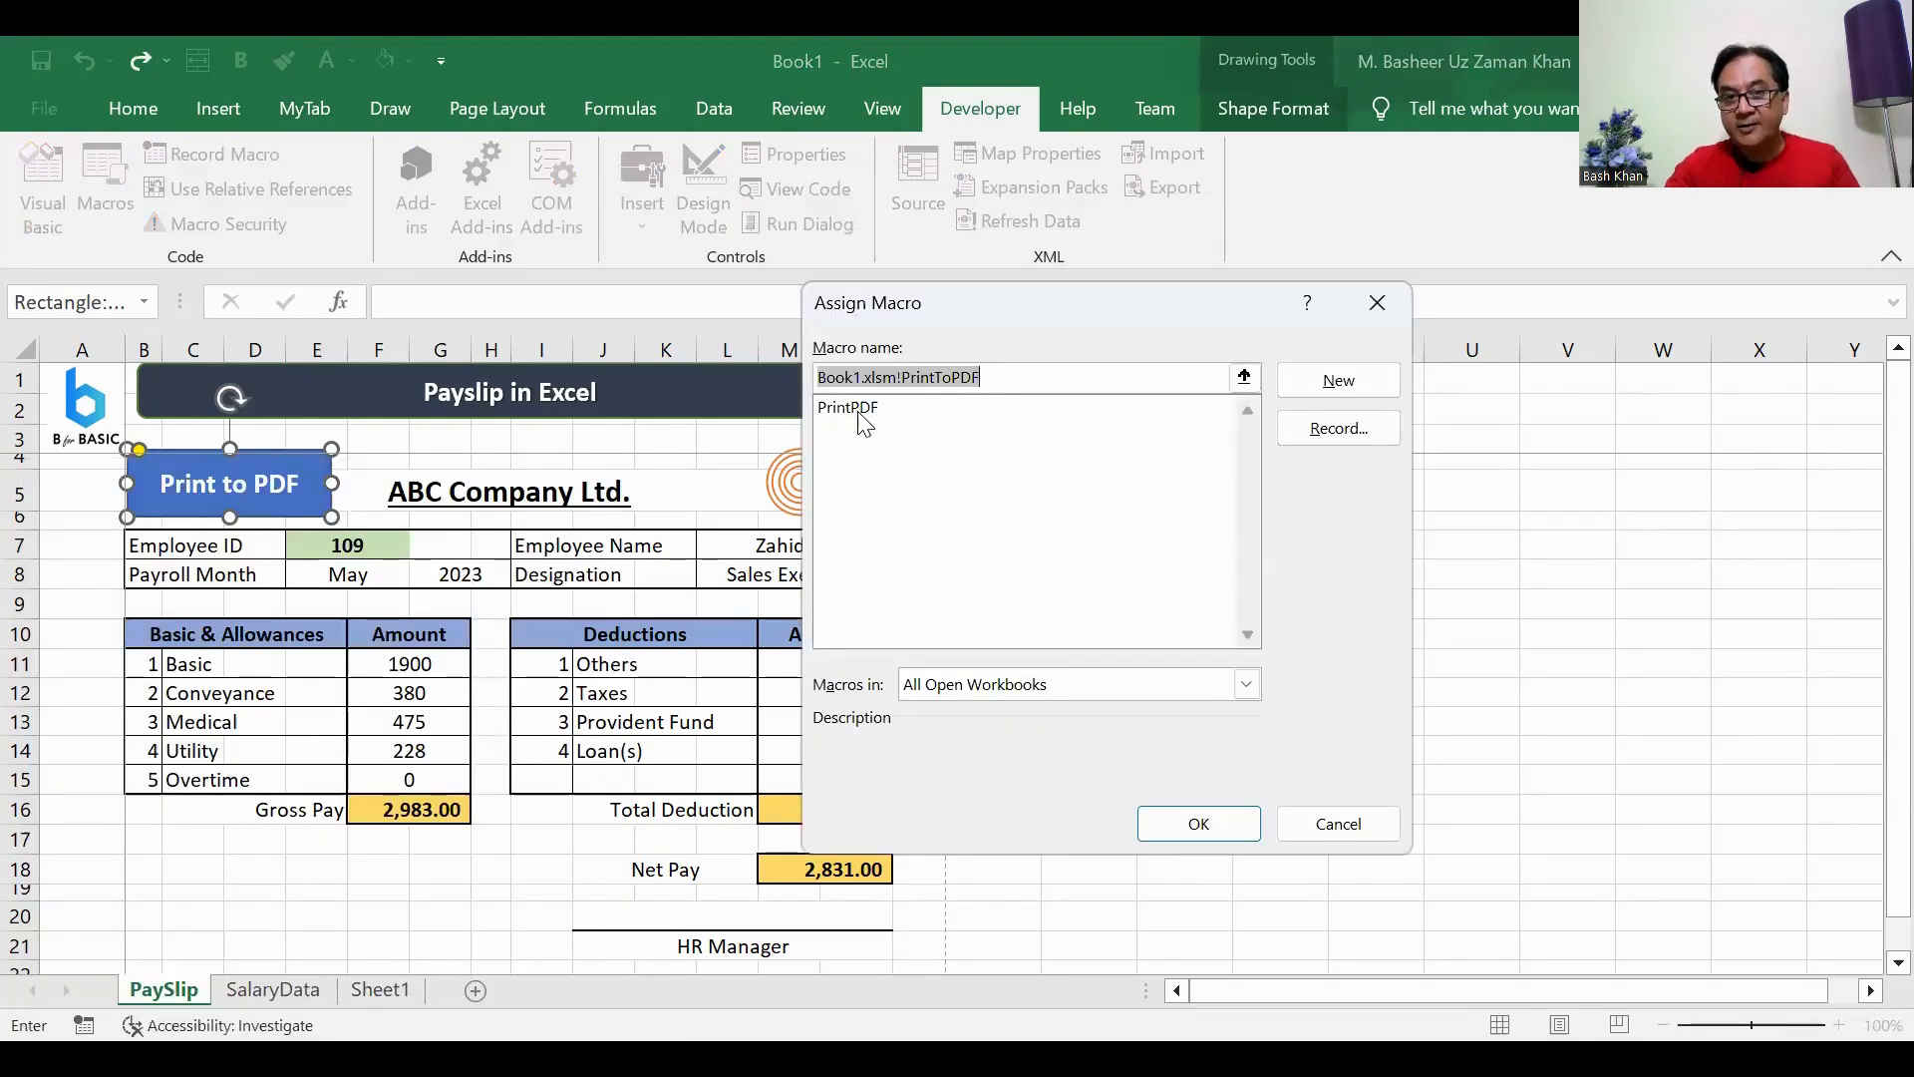
pyautogui.click(864, 409)
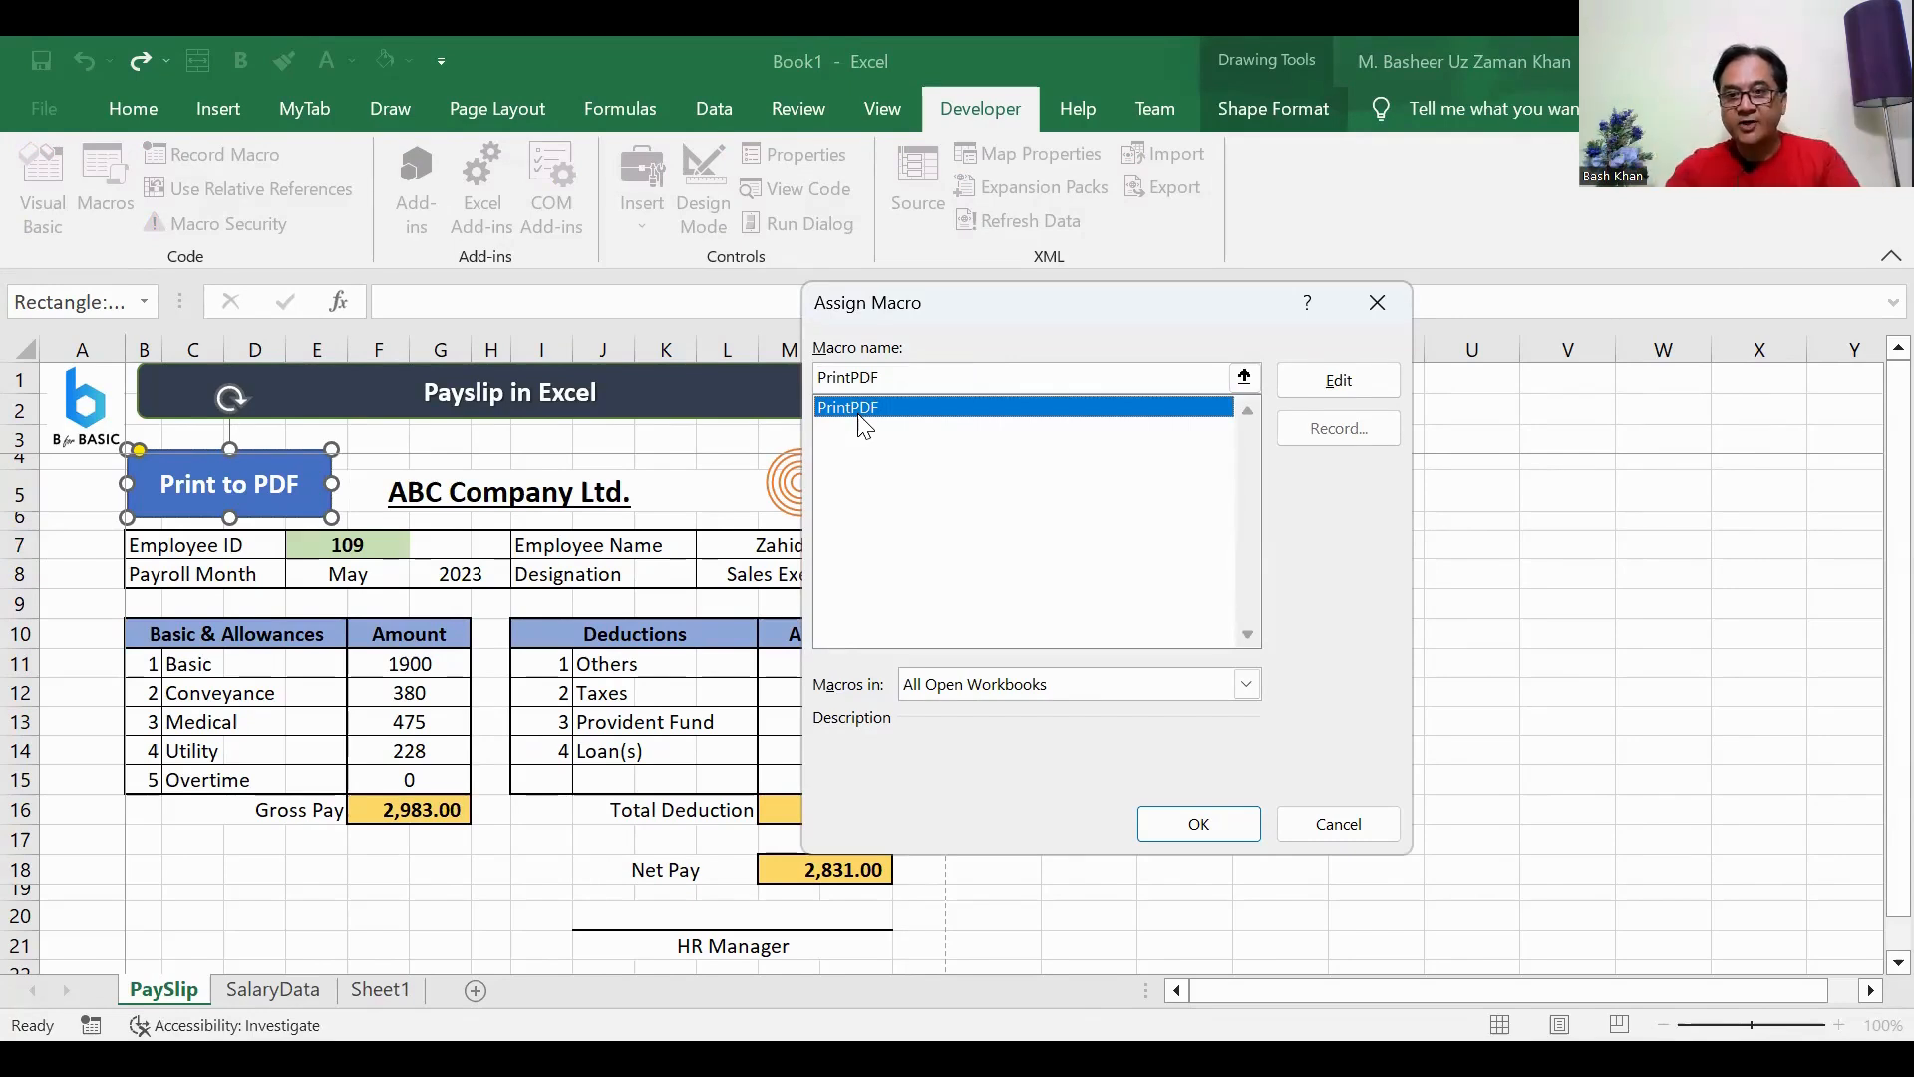
pyautogui.click(1183, 826)
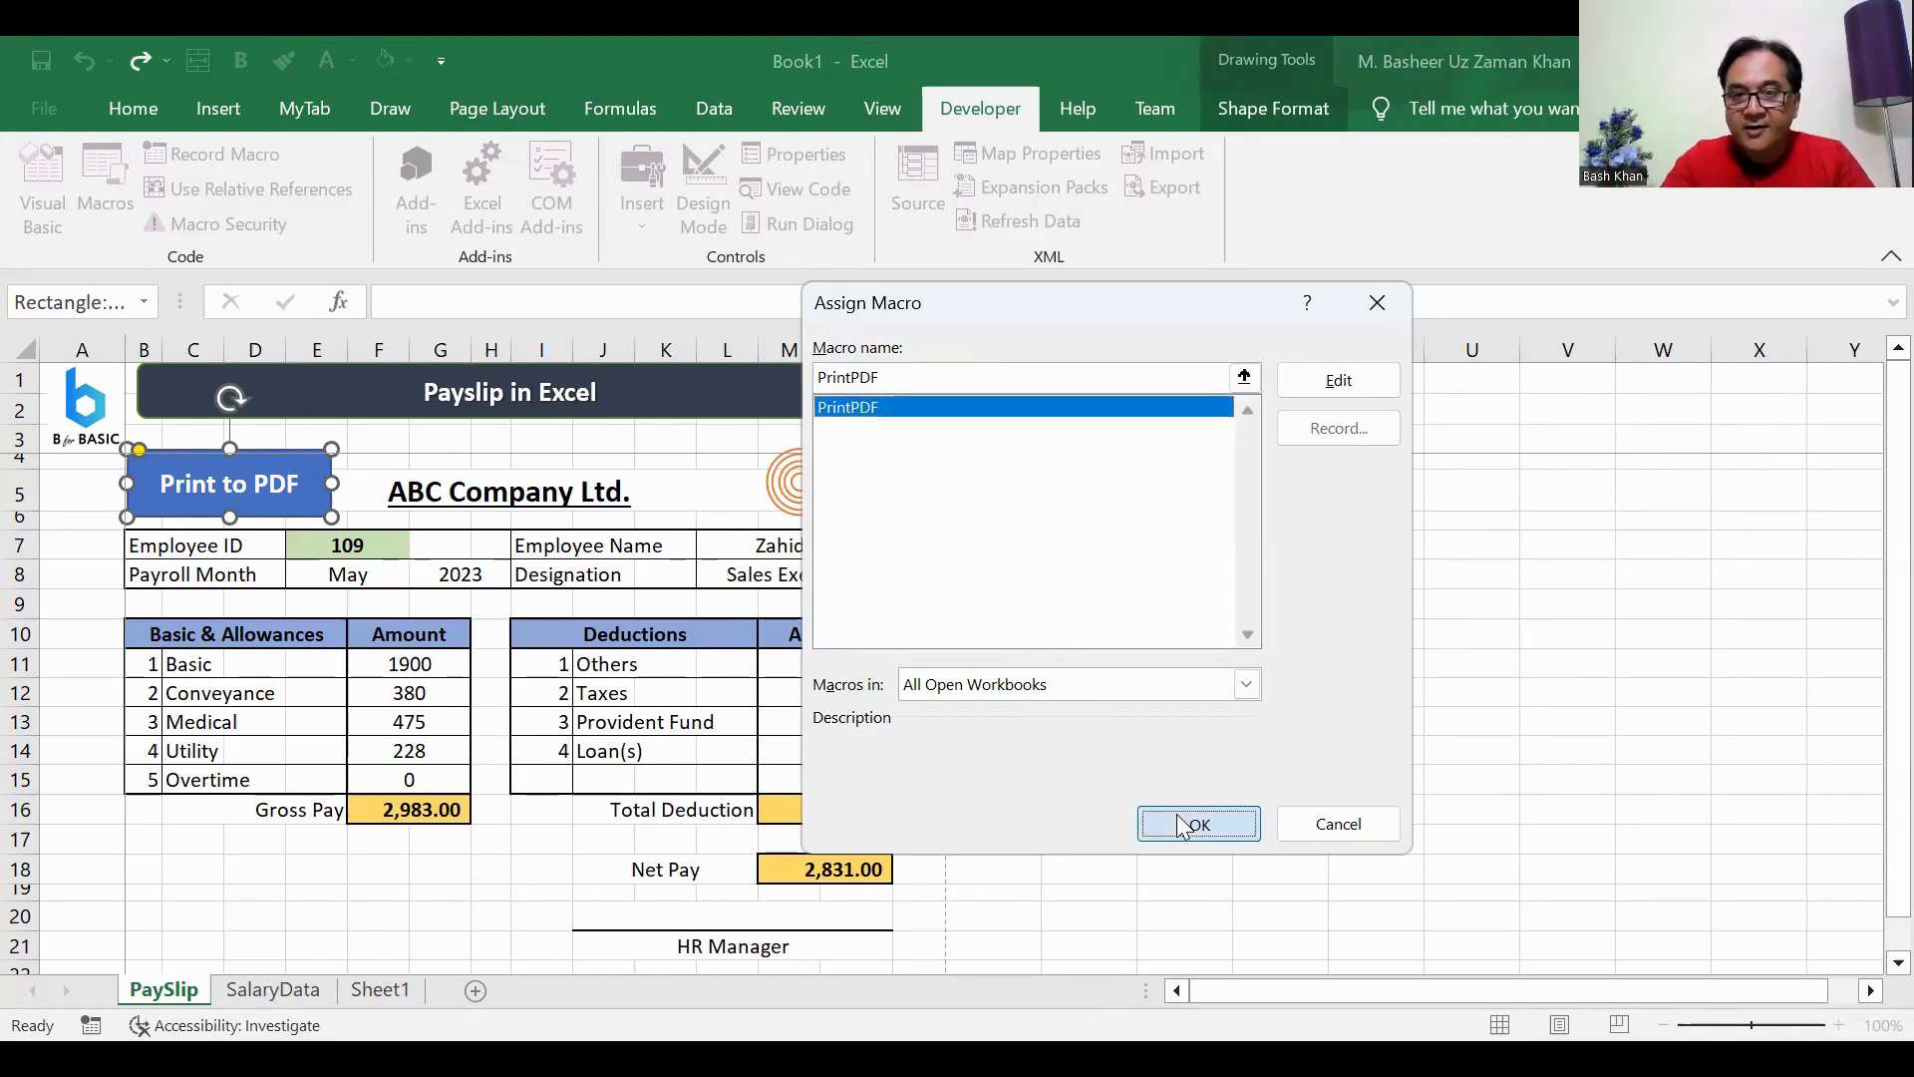
pyautogui.click(1147, 507)
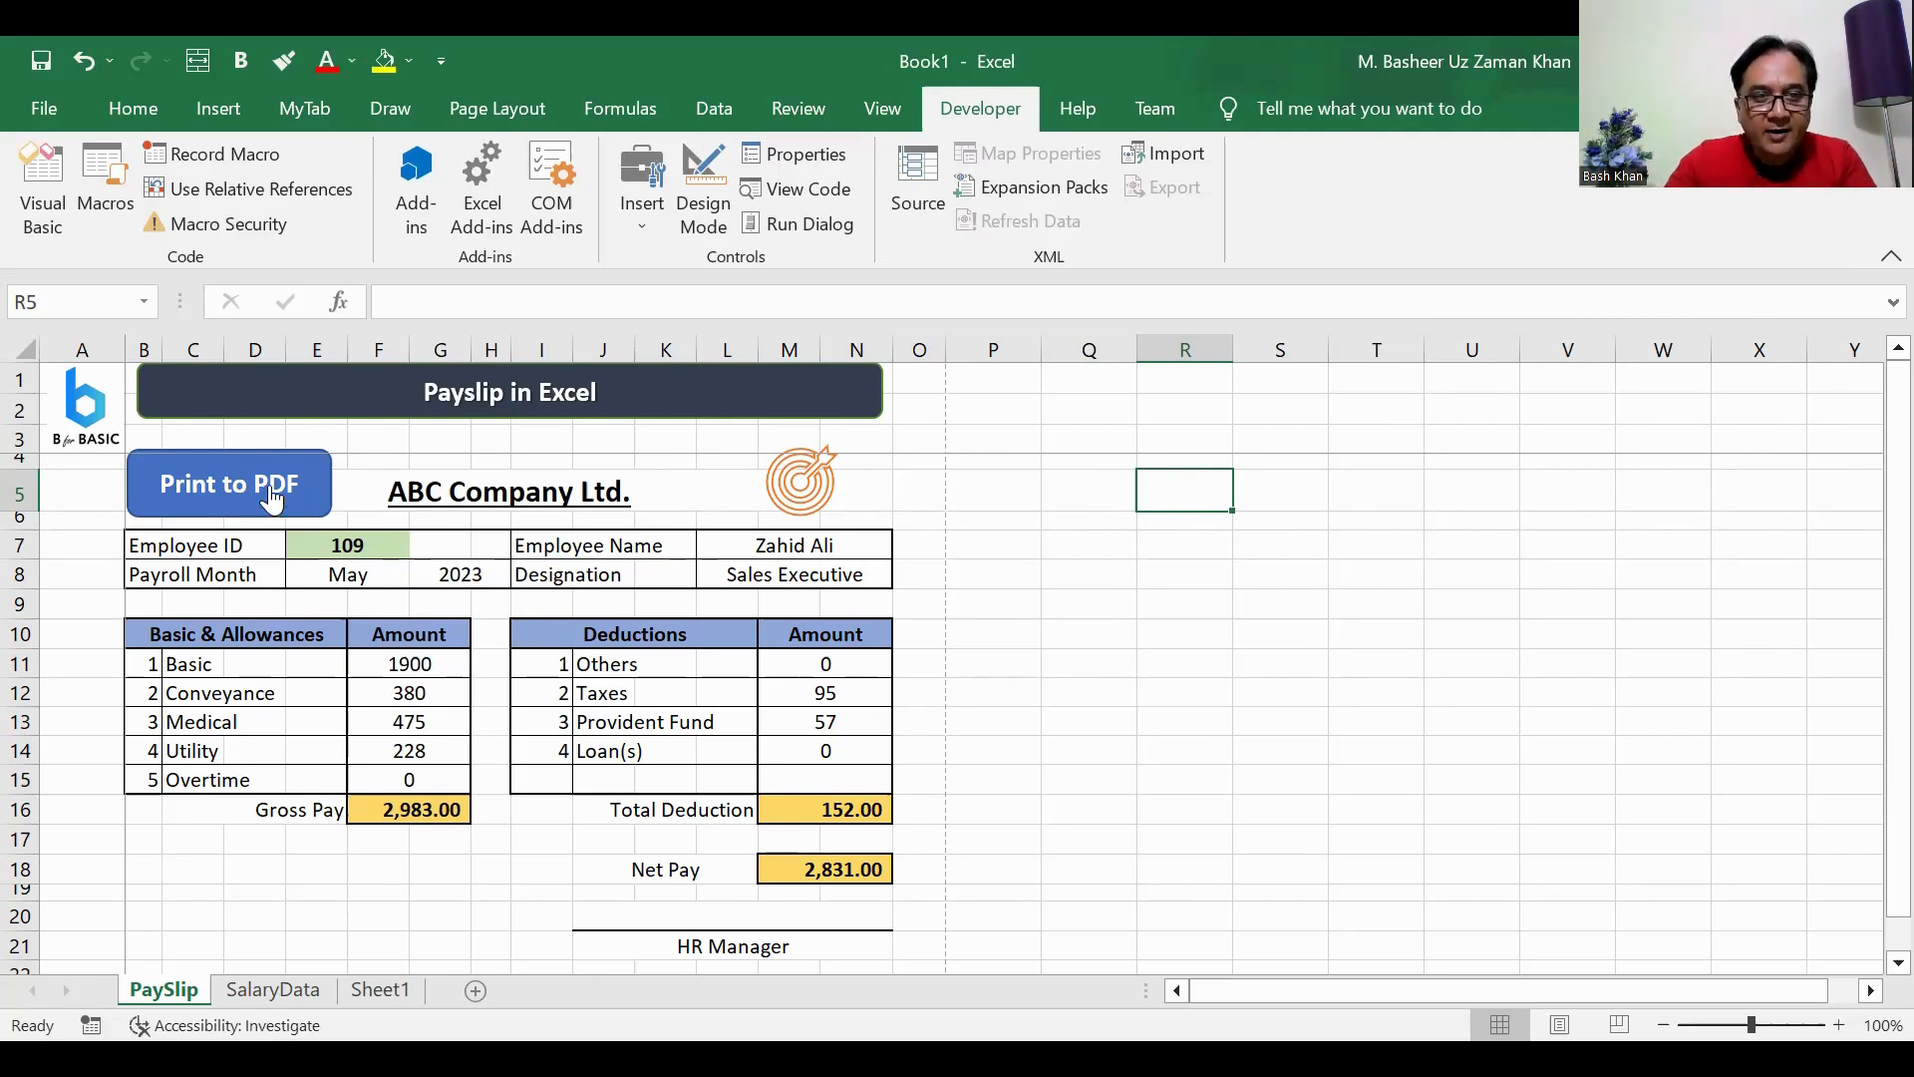
# Step: Run the PrintPDF macro from the Print to PDF shape and show the D:\PaySlip folder in File Explorer beside a reduced Excel window
pyautogui.click(270, 495)
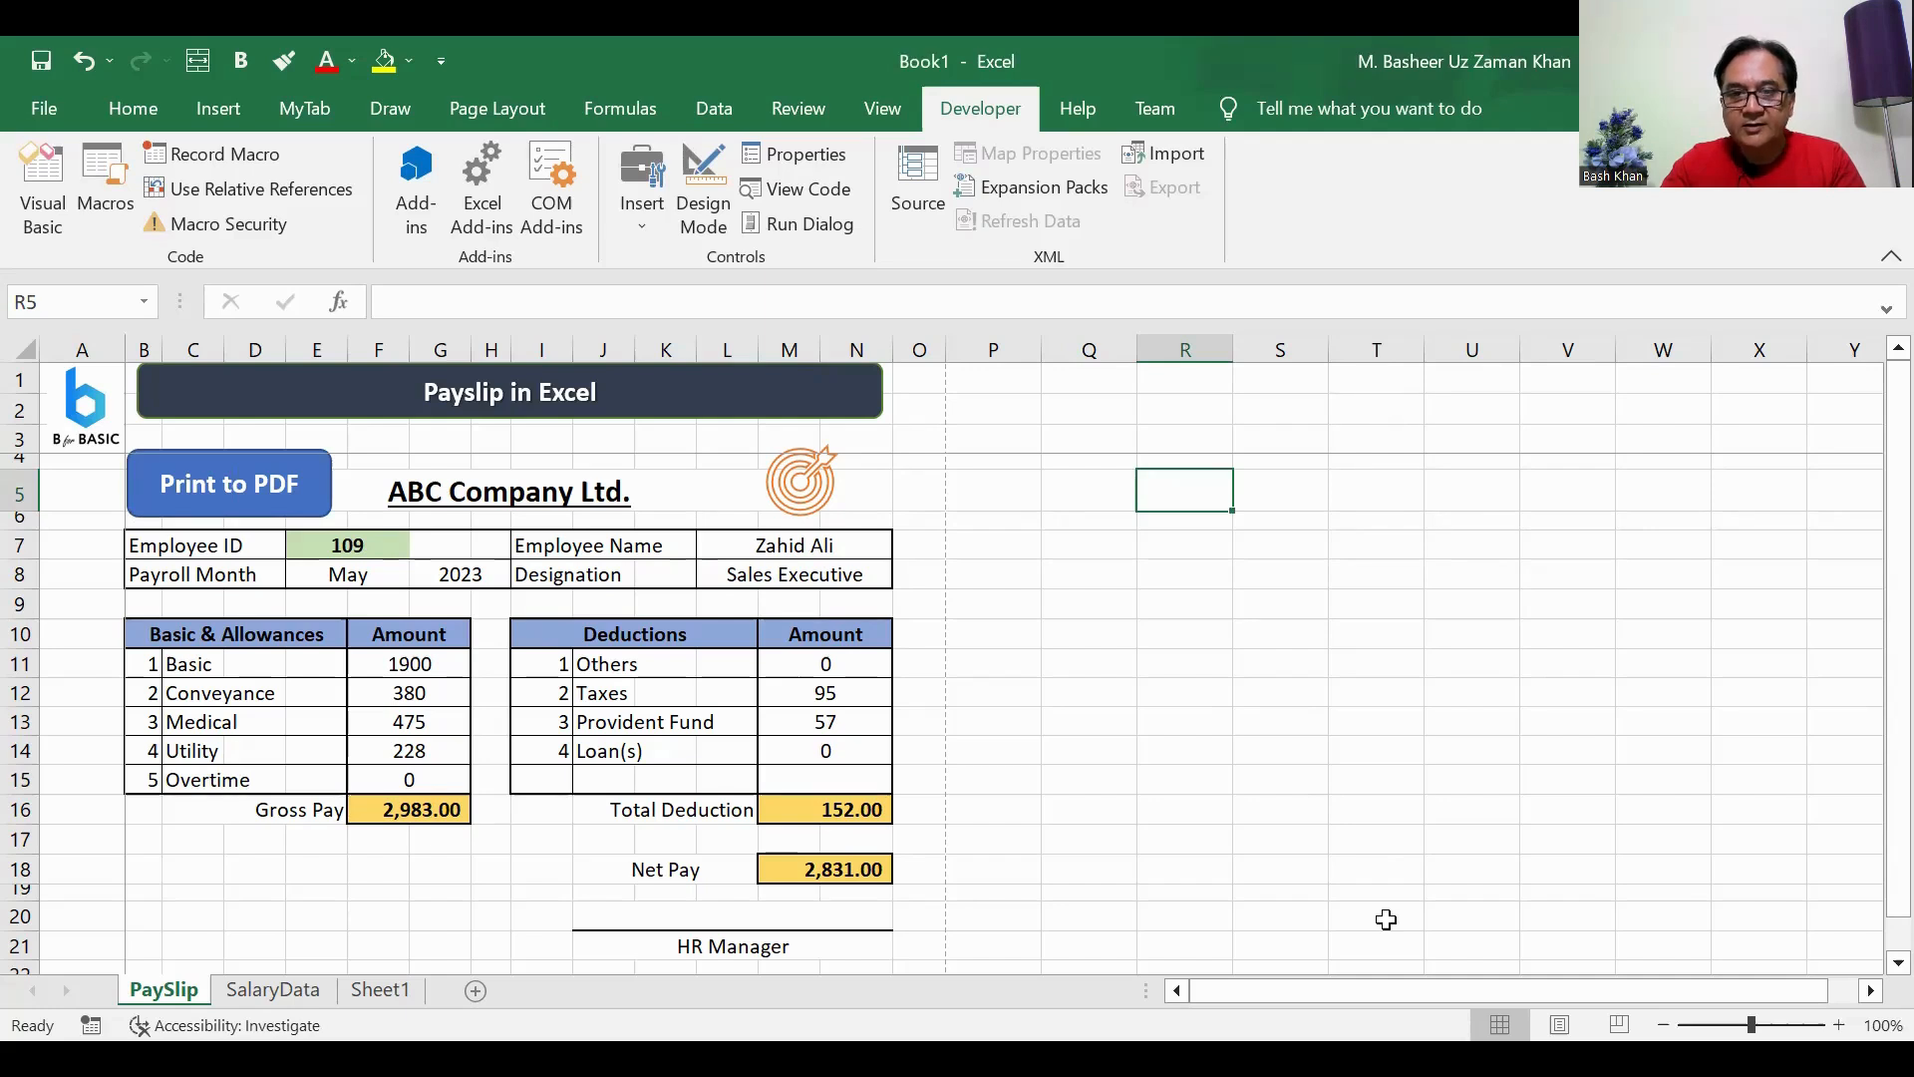
pyautogui.hotkey('alt', 'Tab')
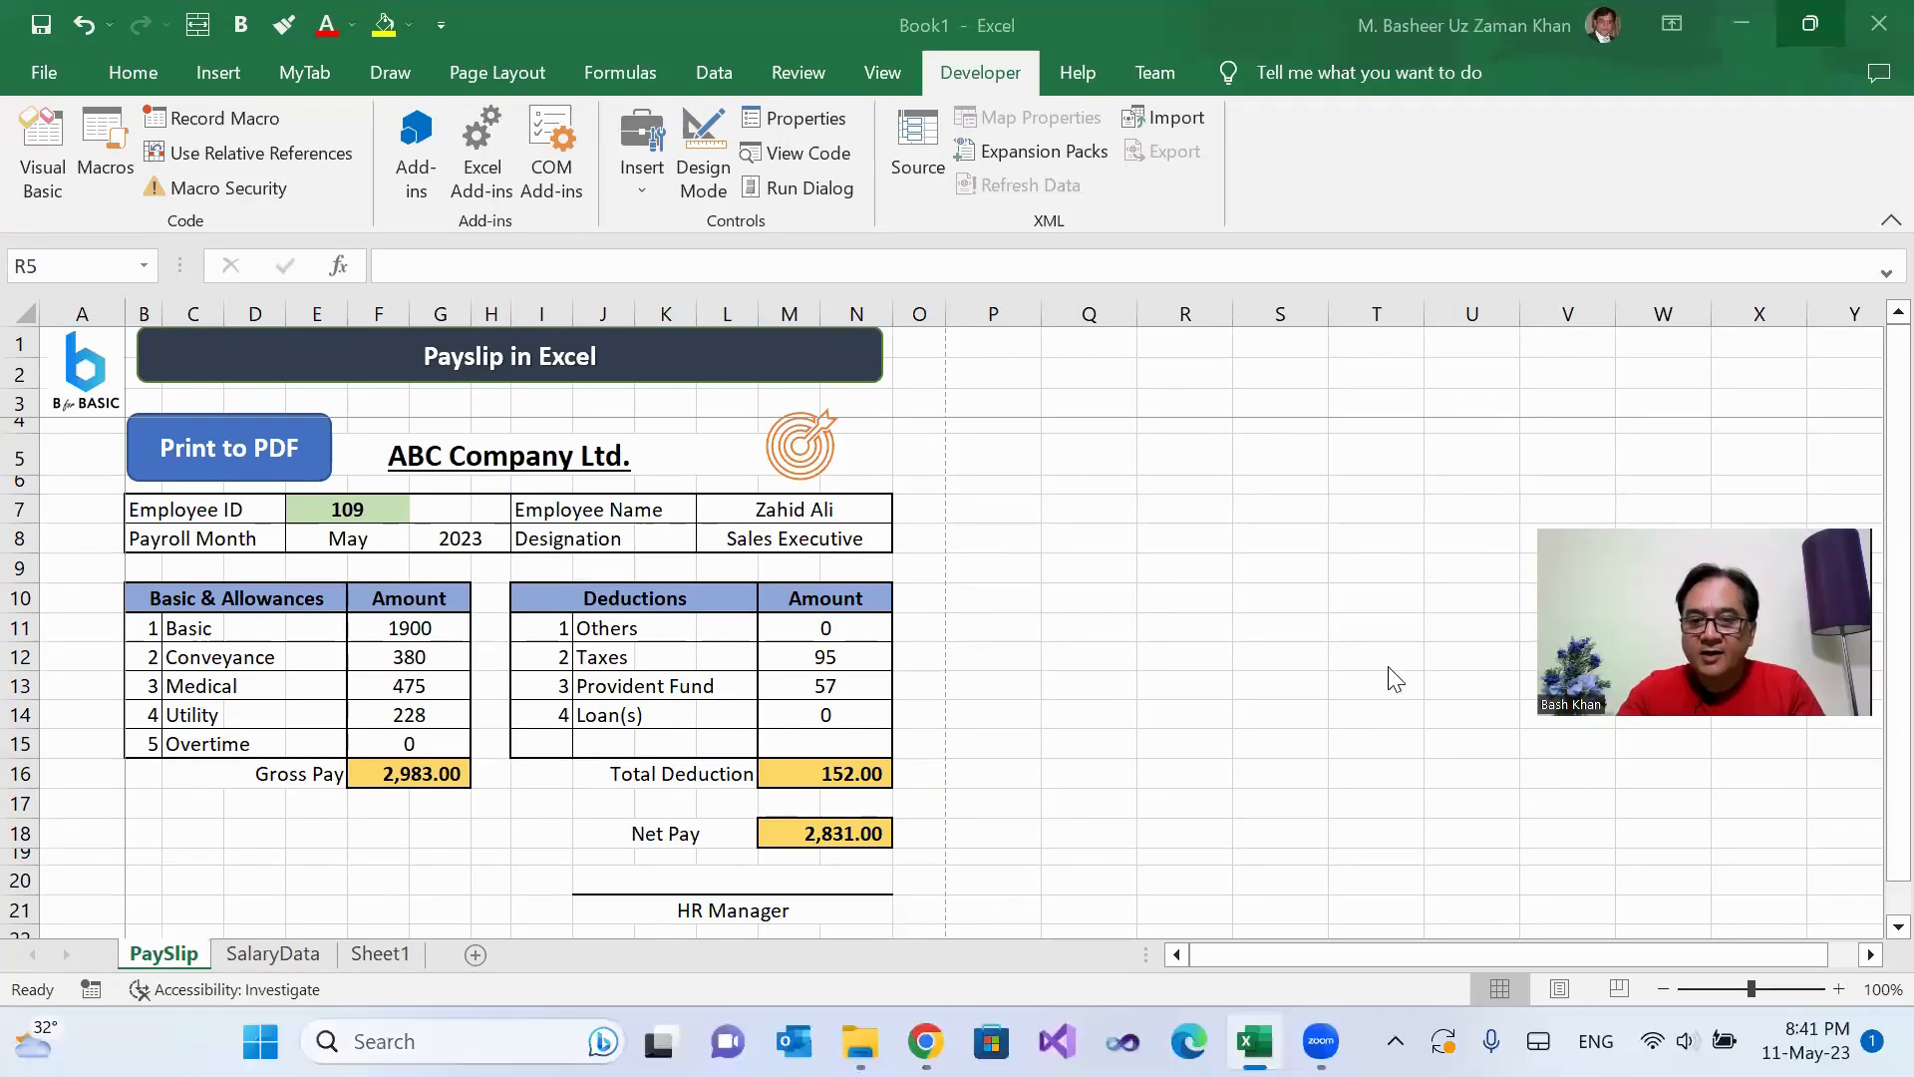
pyautogui.moveTo(860, 1040)
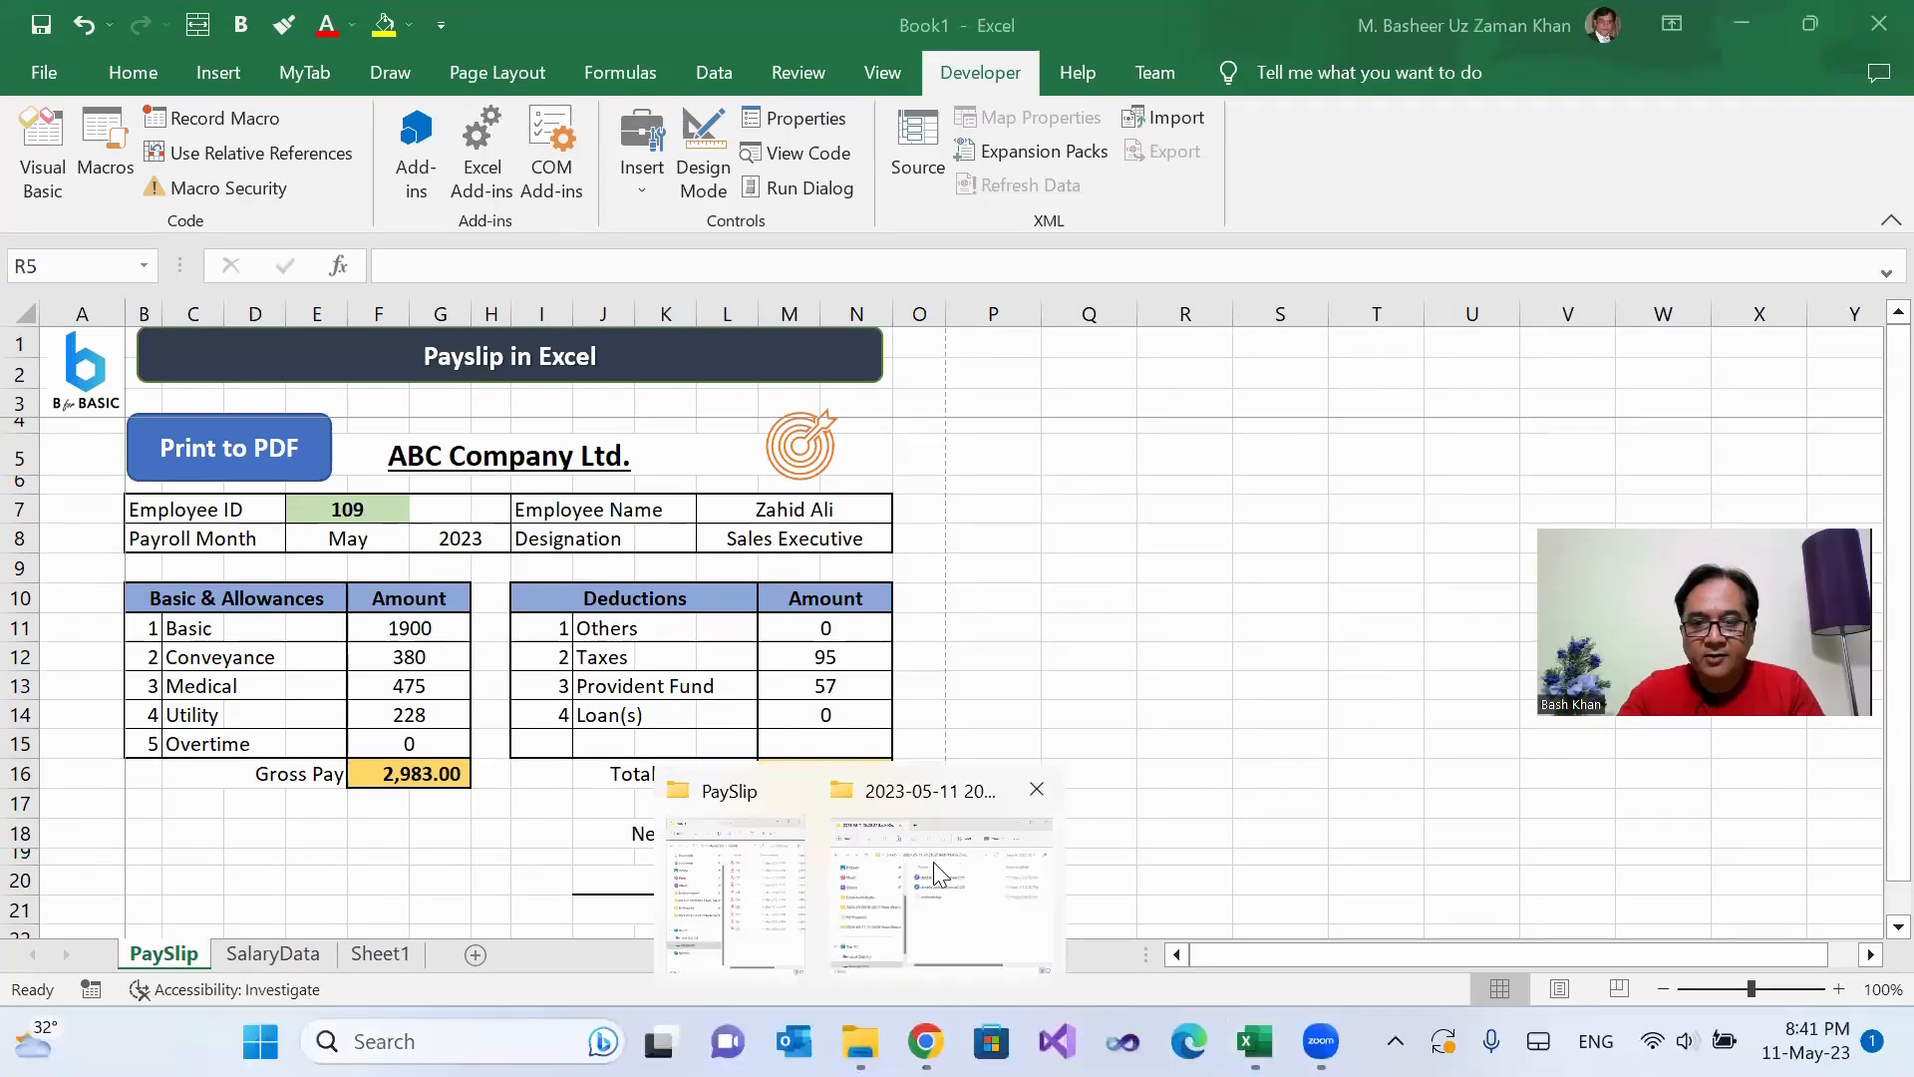
pyautogui.click(766, 883)
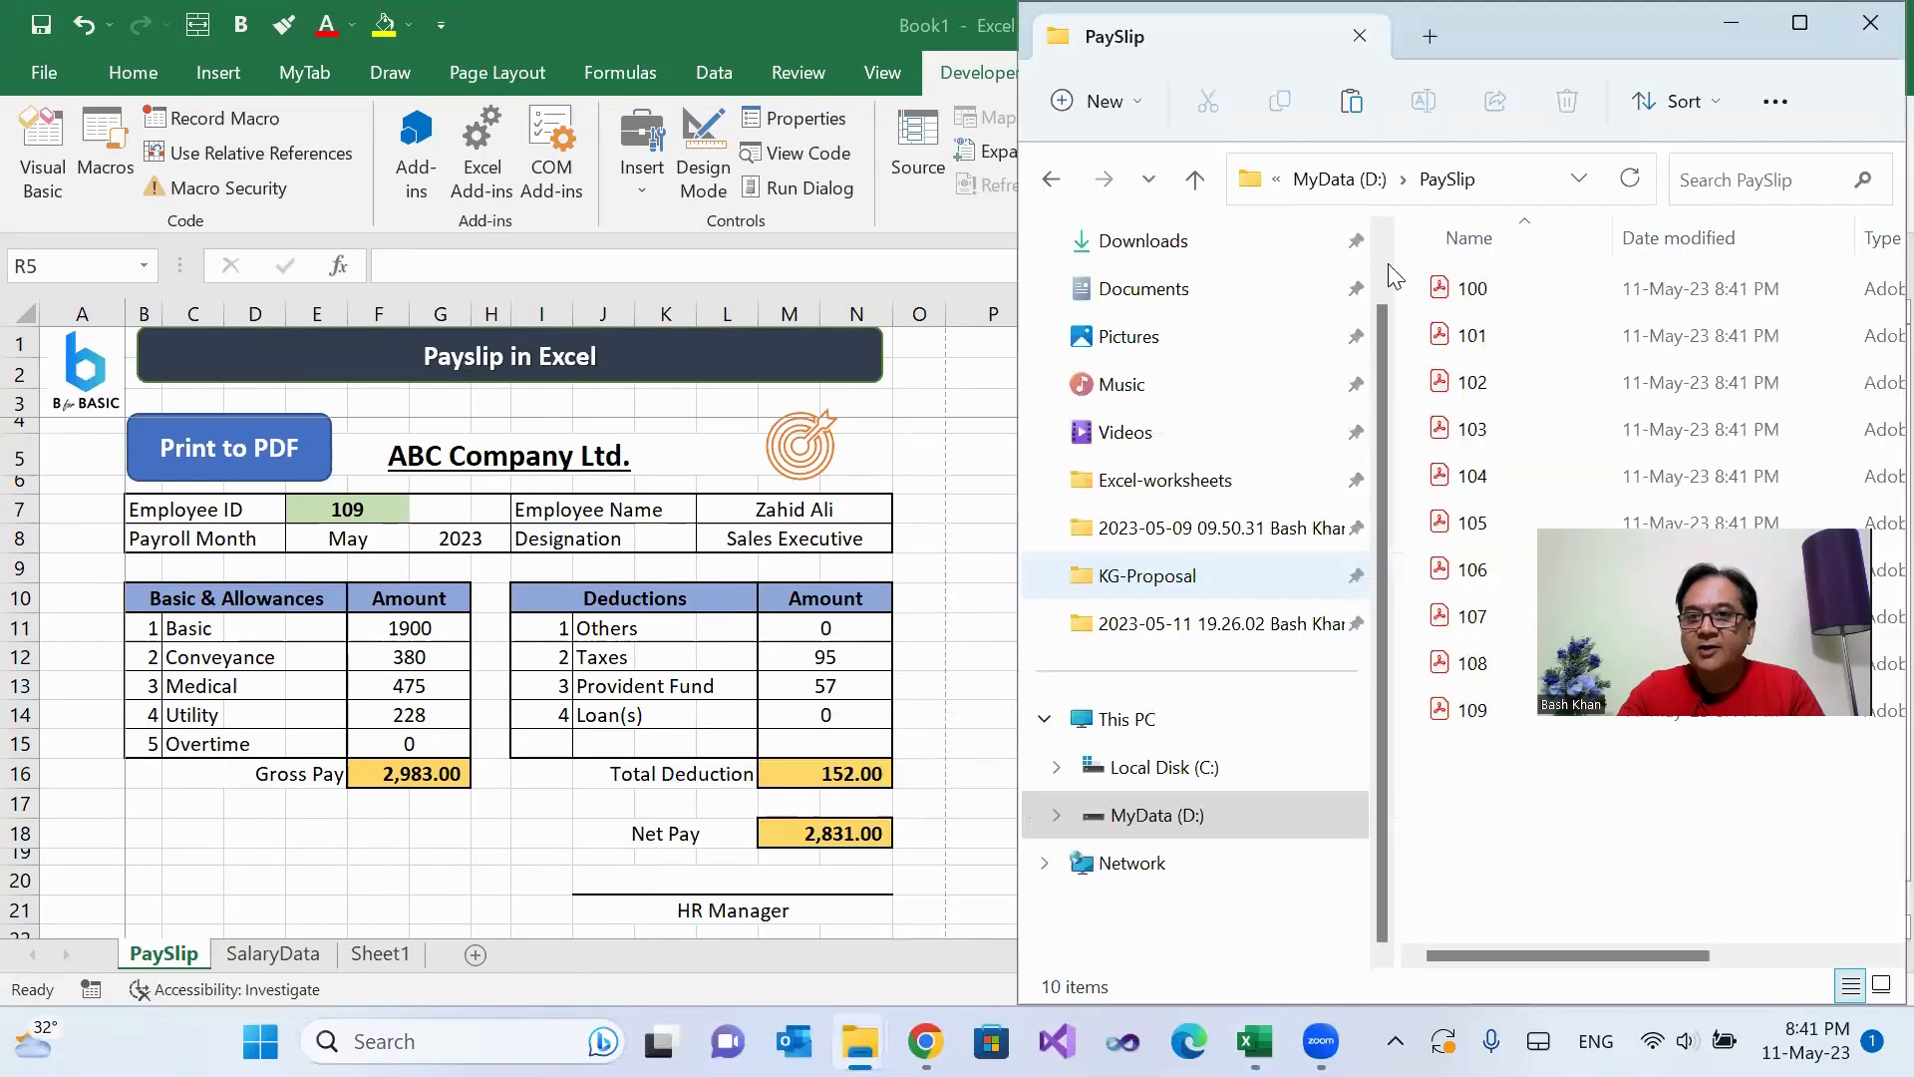
pyautogui.click(1163, 48)
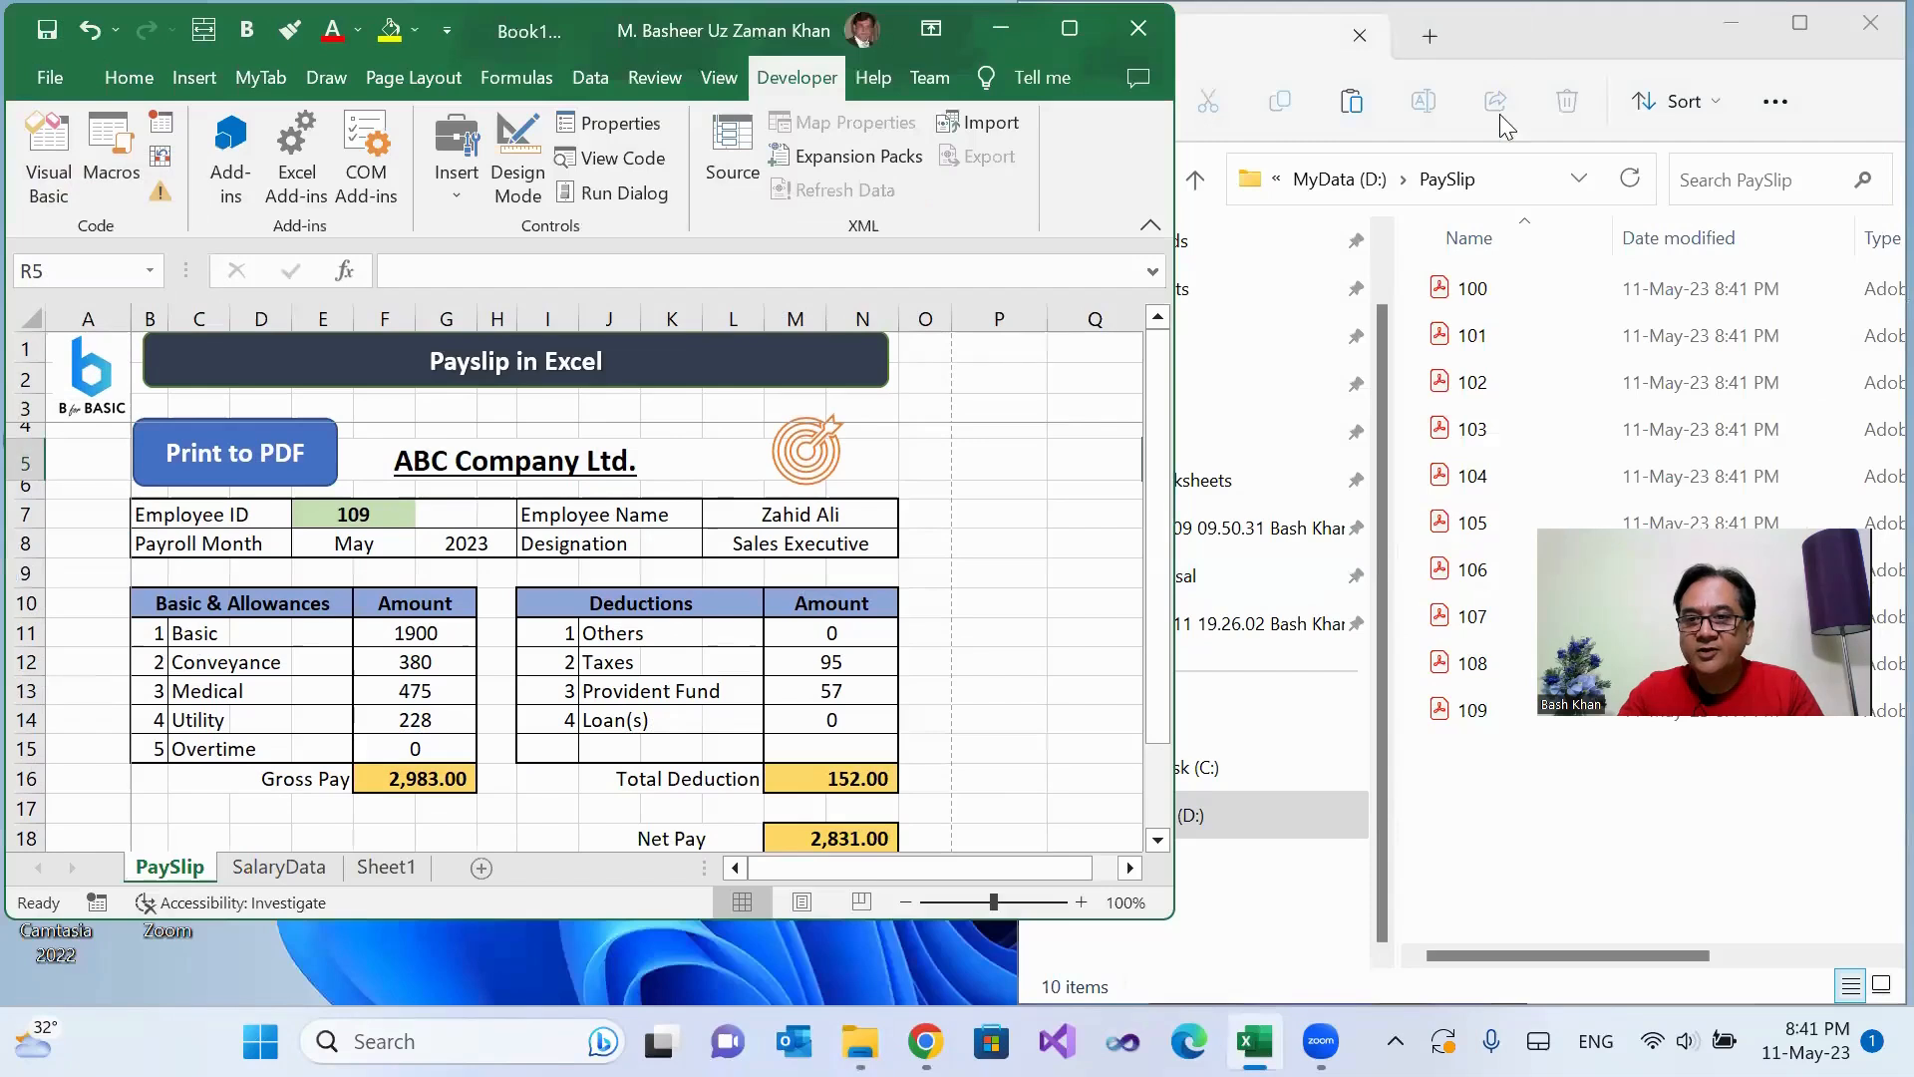
pyautogui.click(1499, 114)
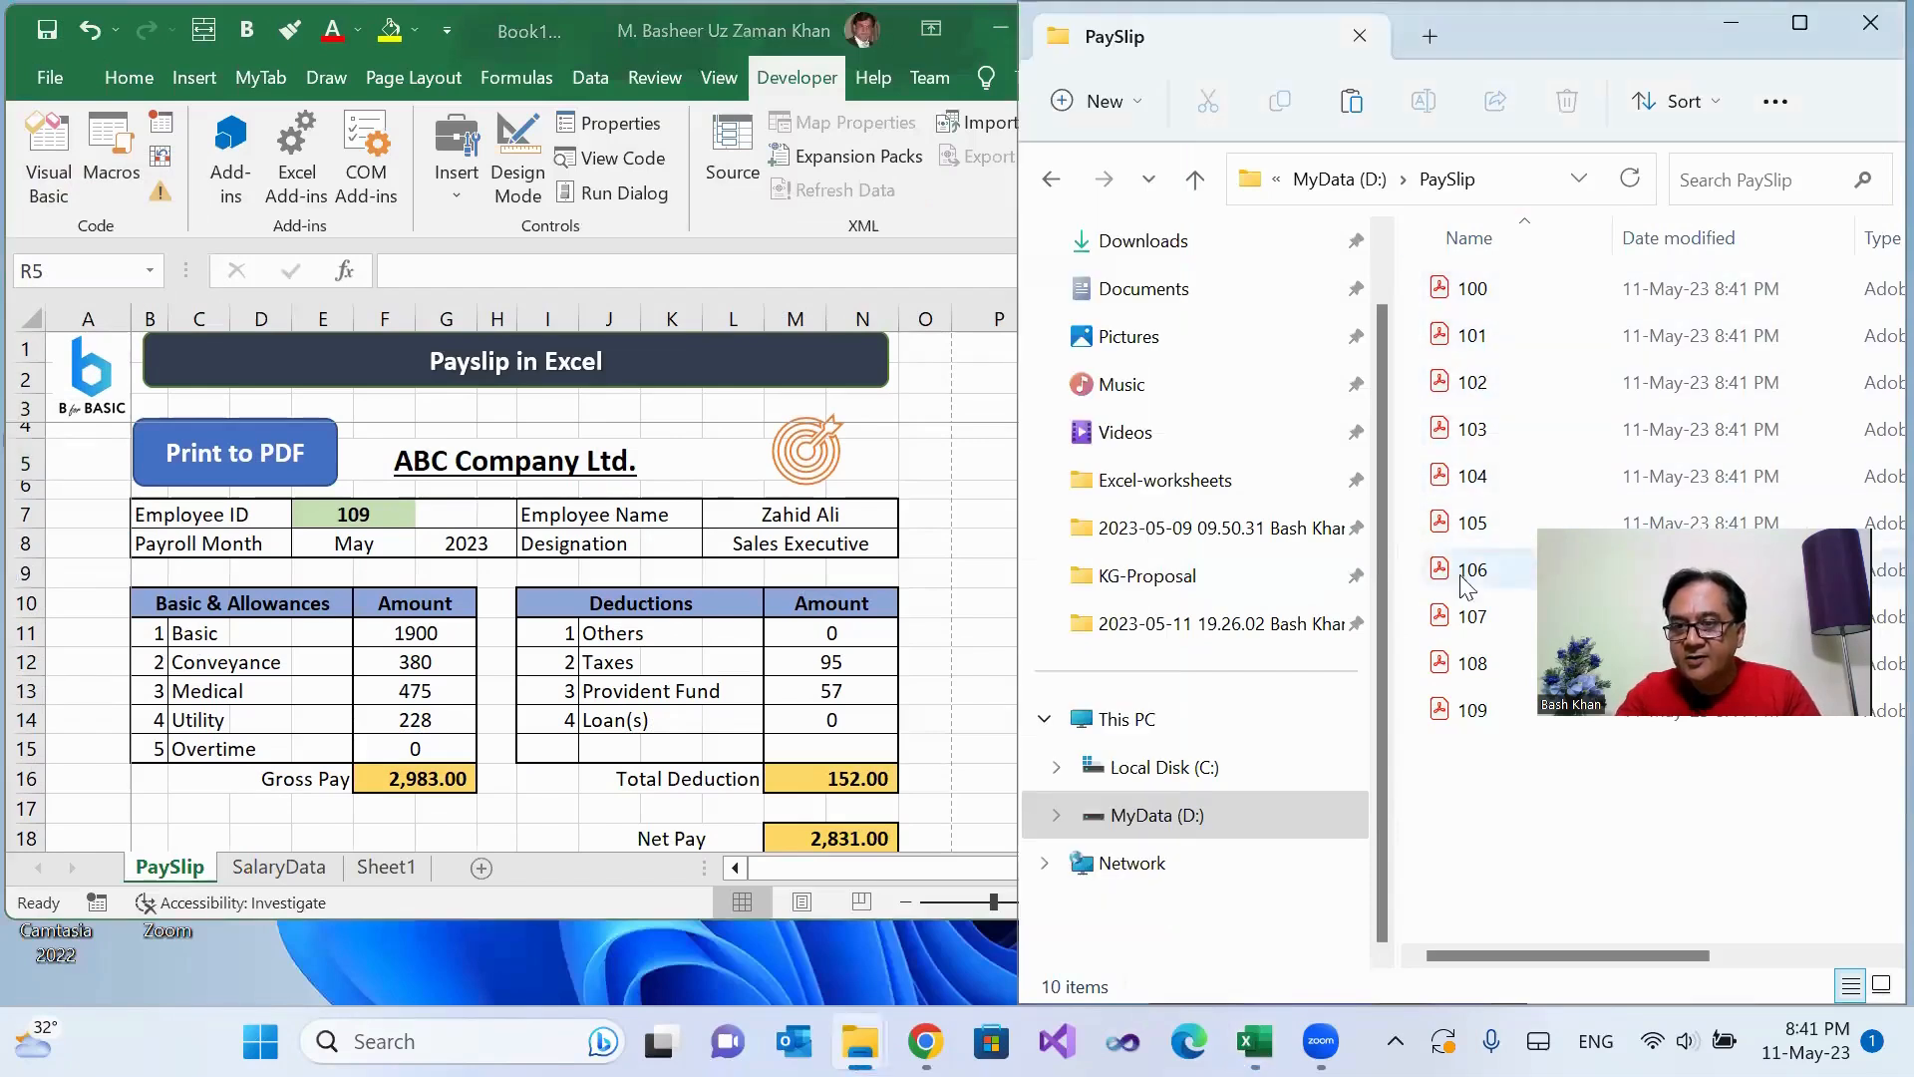
# Step: Delete PDFs 100 to 109 from the PaySlip folder and rerun the Print to PDF macro in Excel
pyautogui.moveTo(1455, 787); pyautogui.dragTo(1378, 245)
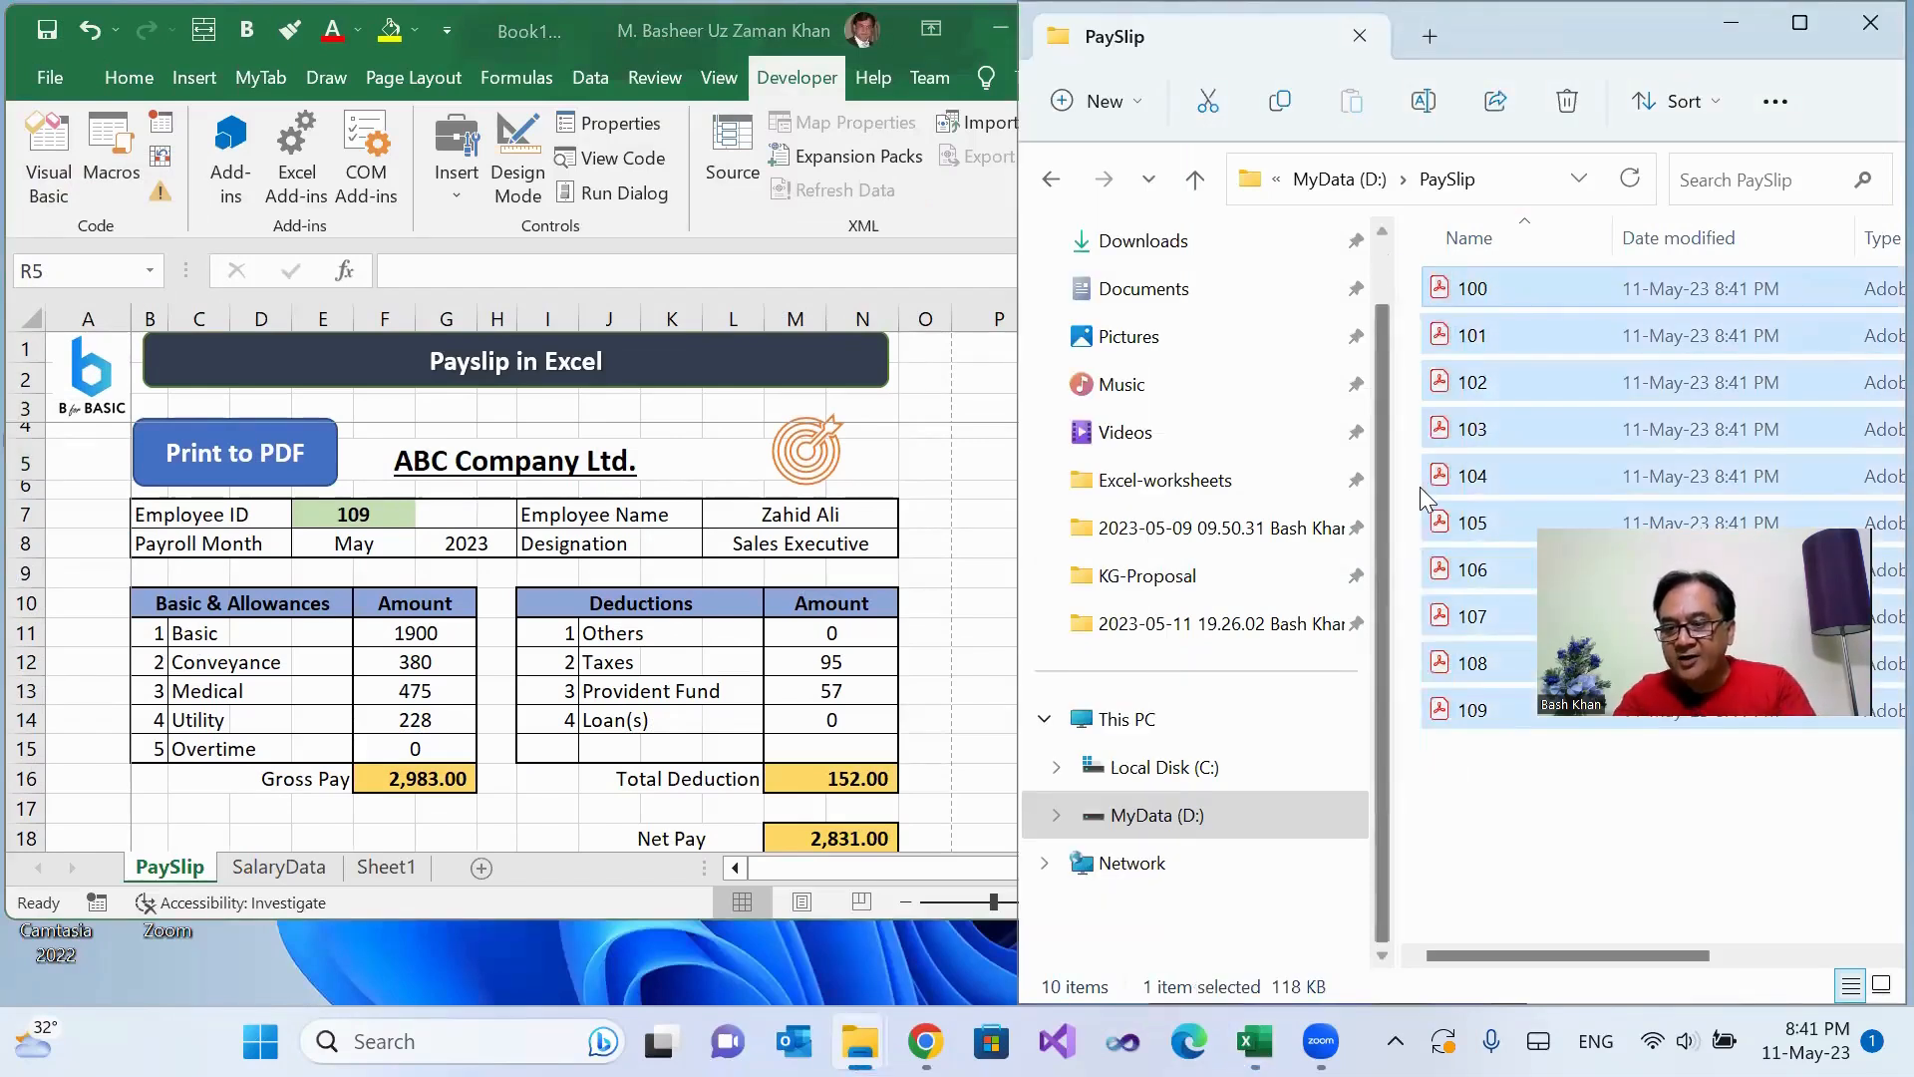
pyautogui.press('Delete')
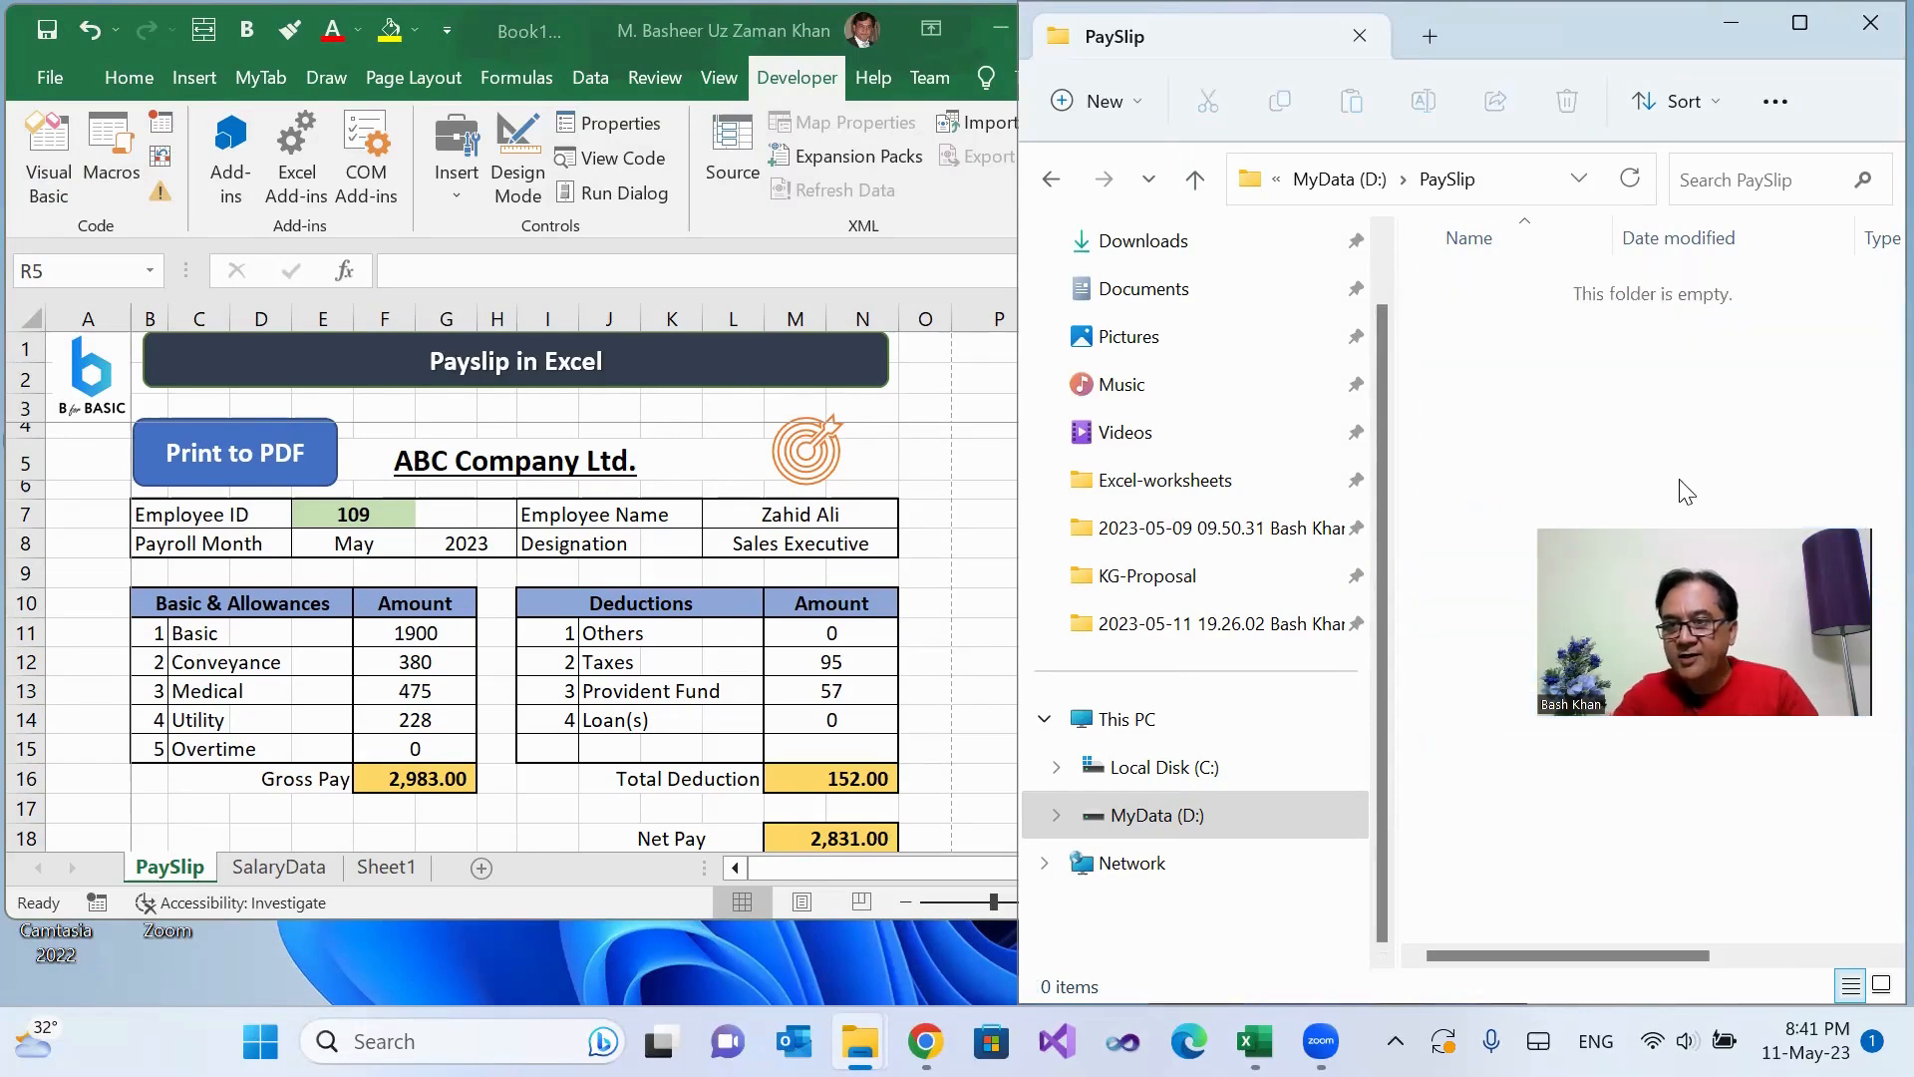
pyautogui.click(910, 461)
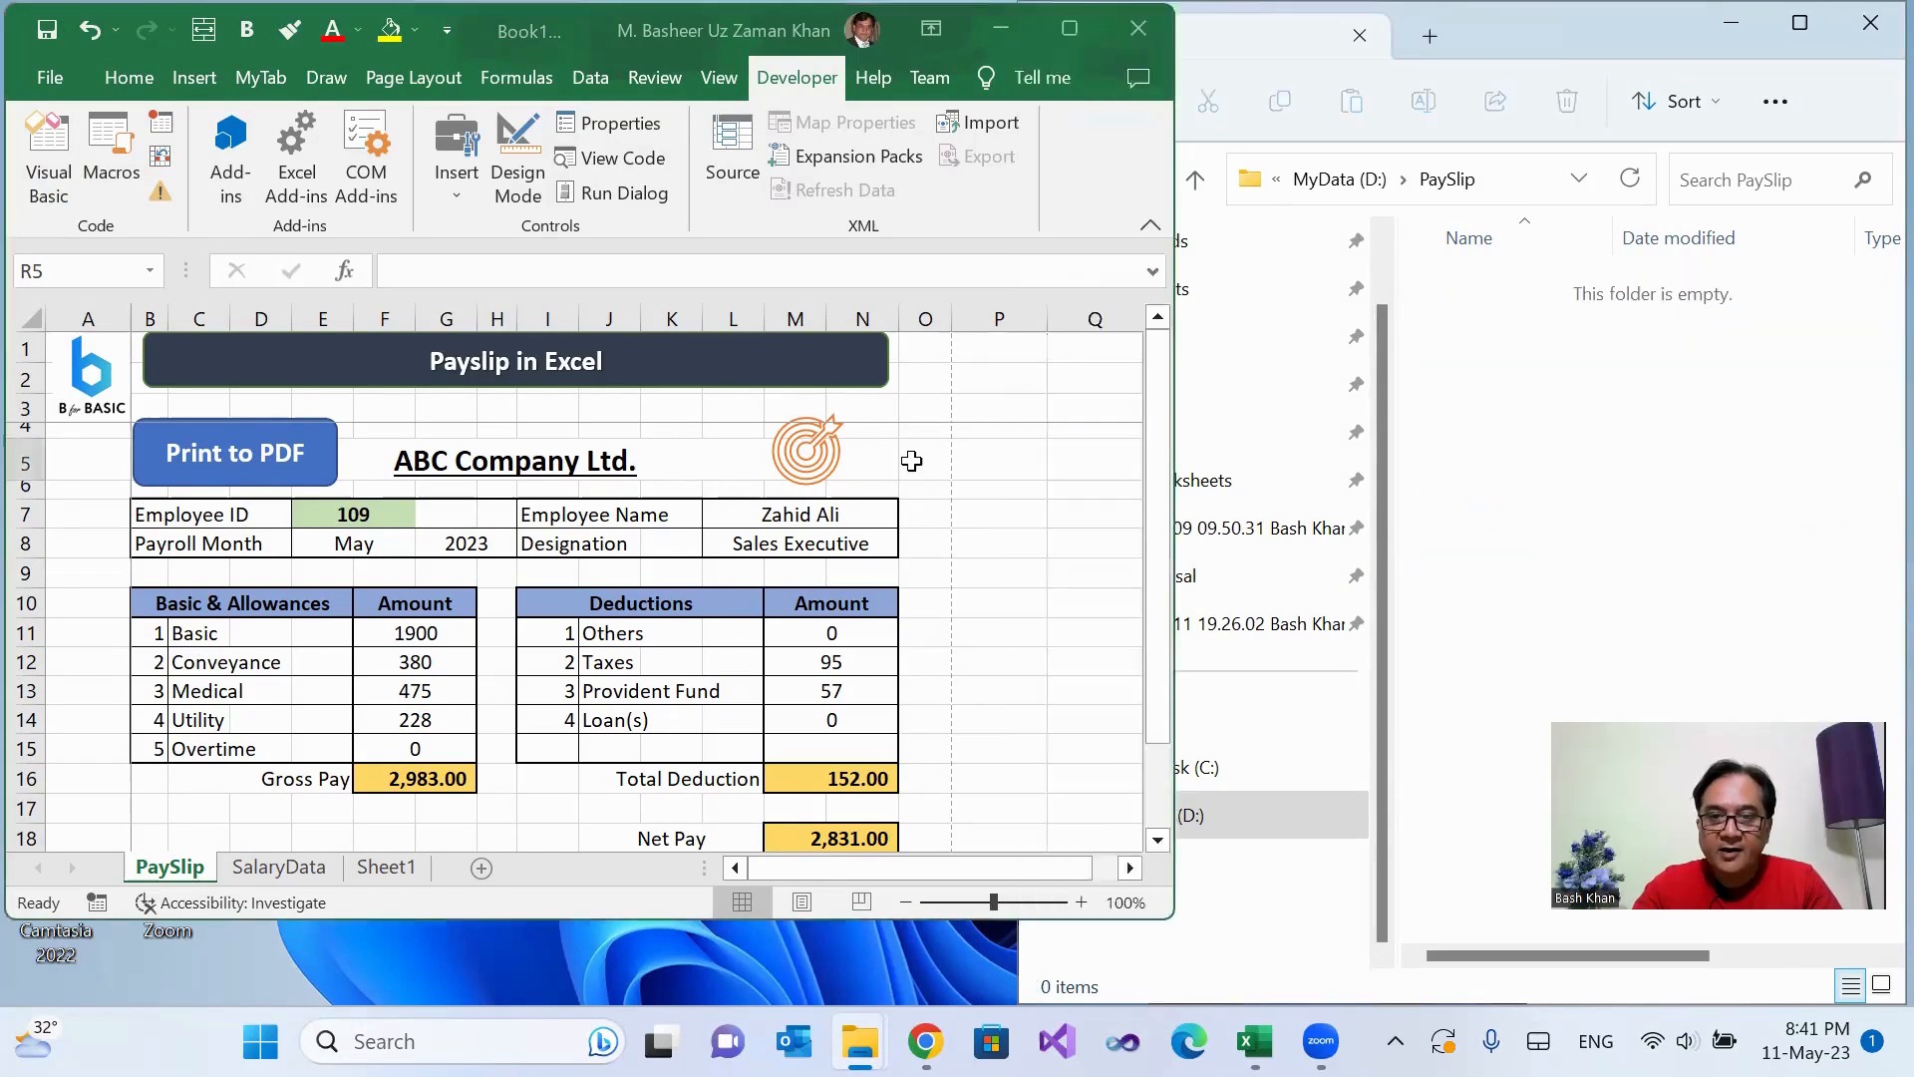
pyautogui.click(185, 453)
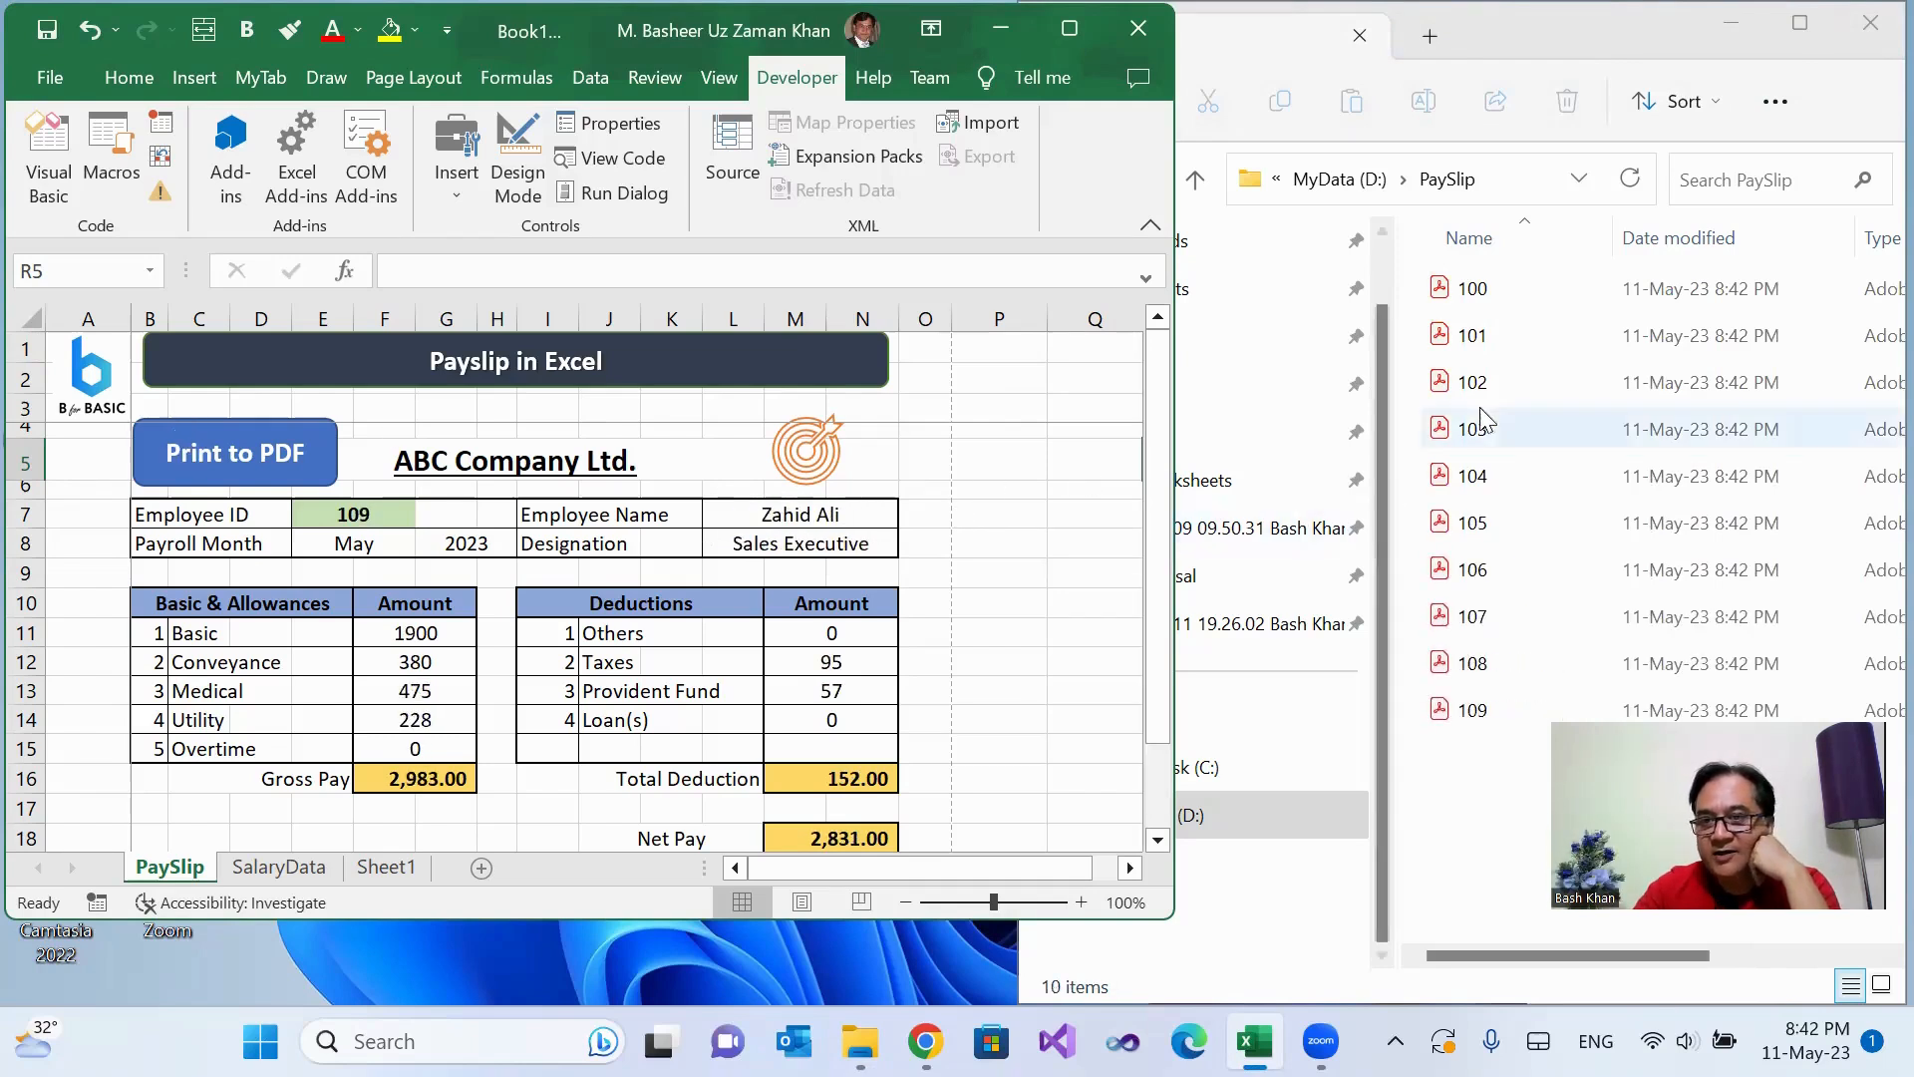
# Step: Open 101.pdf from the PaySlip folder, review the exported pay slip and close it
pyautogui.click(1473, 339)
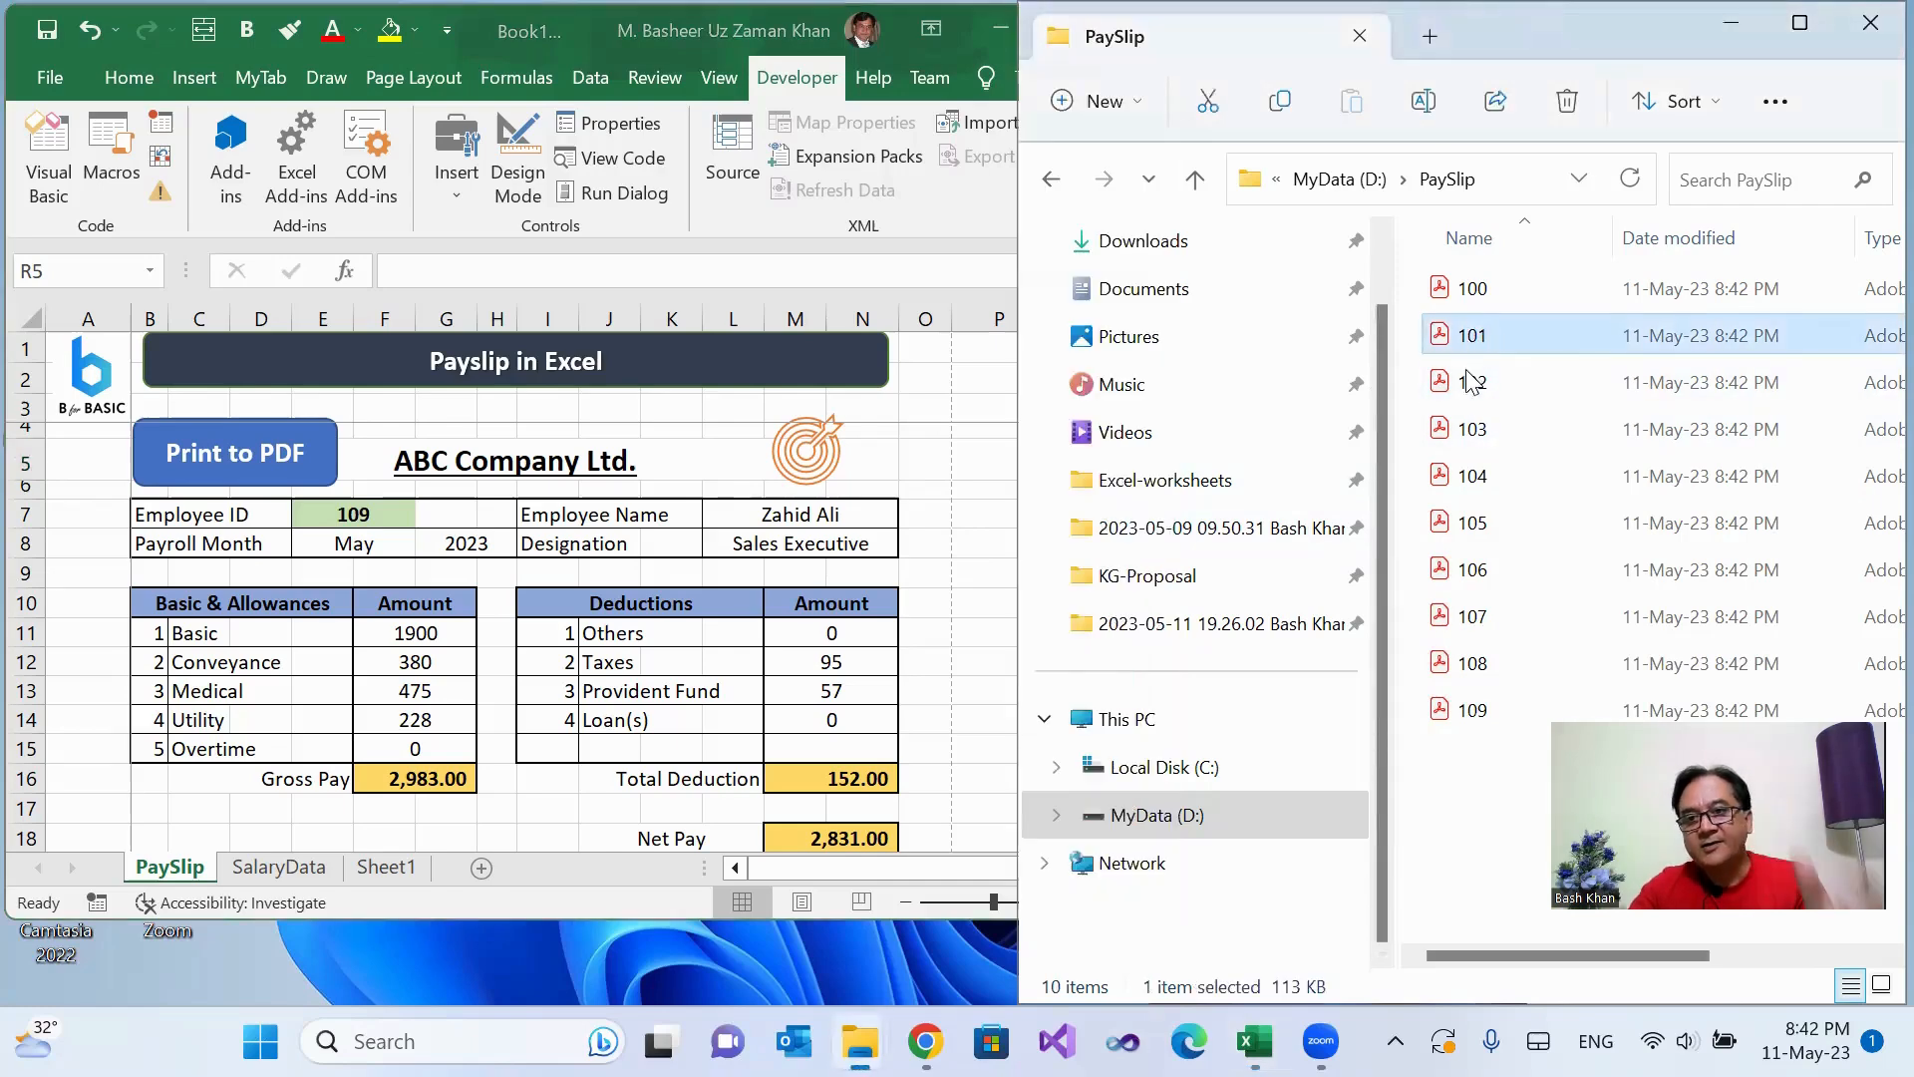
pyautogui.scroll(-5, 1316, 500)
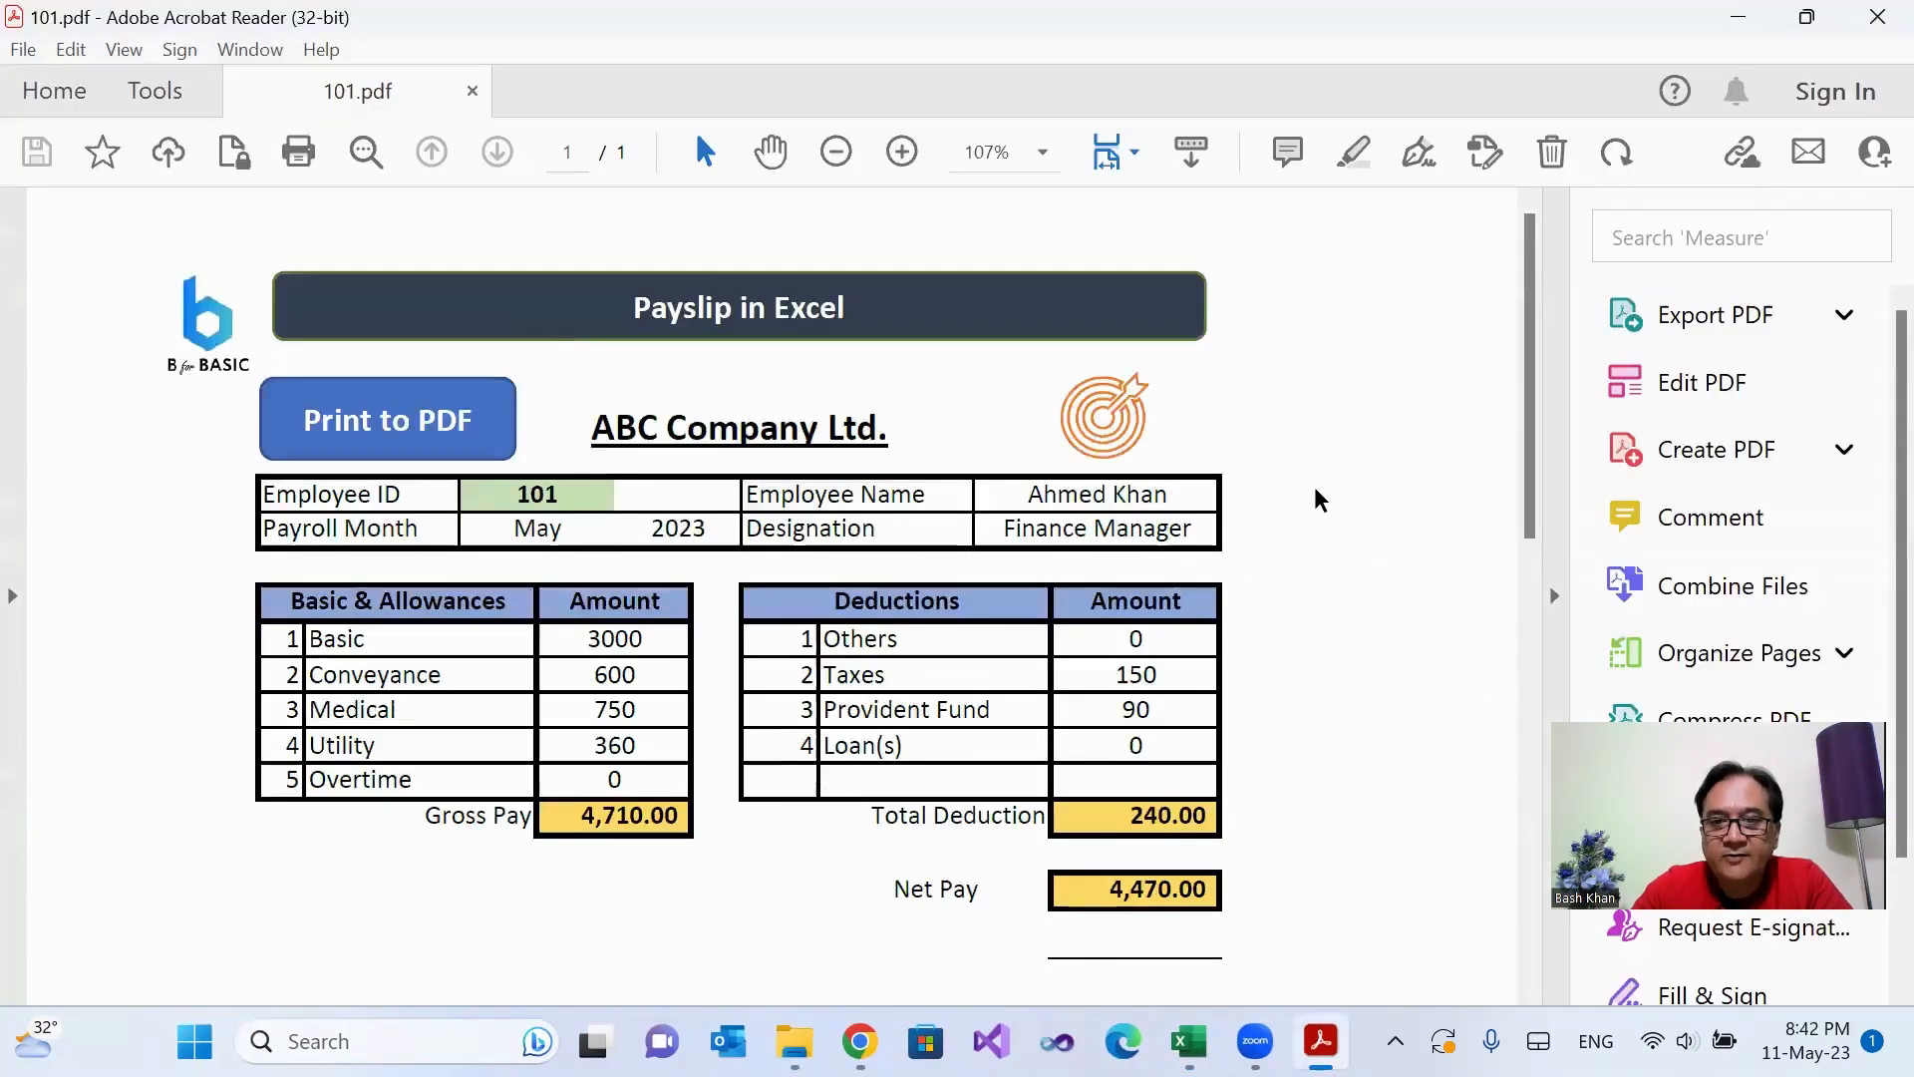
pyautogui.scroll(5, 1316, 500)
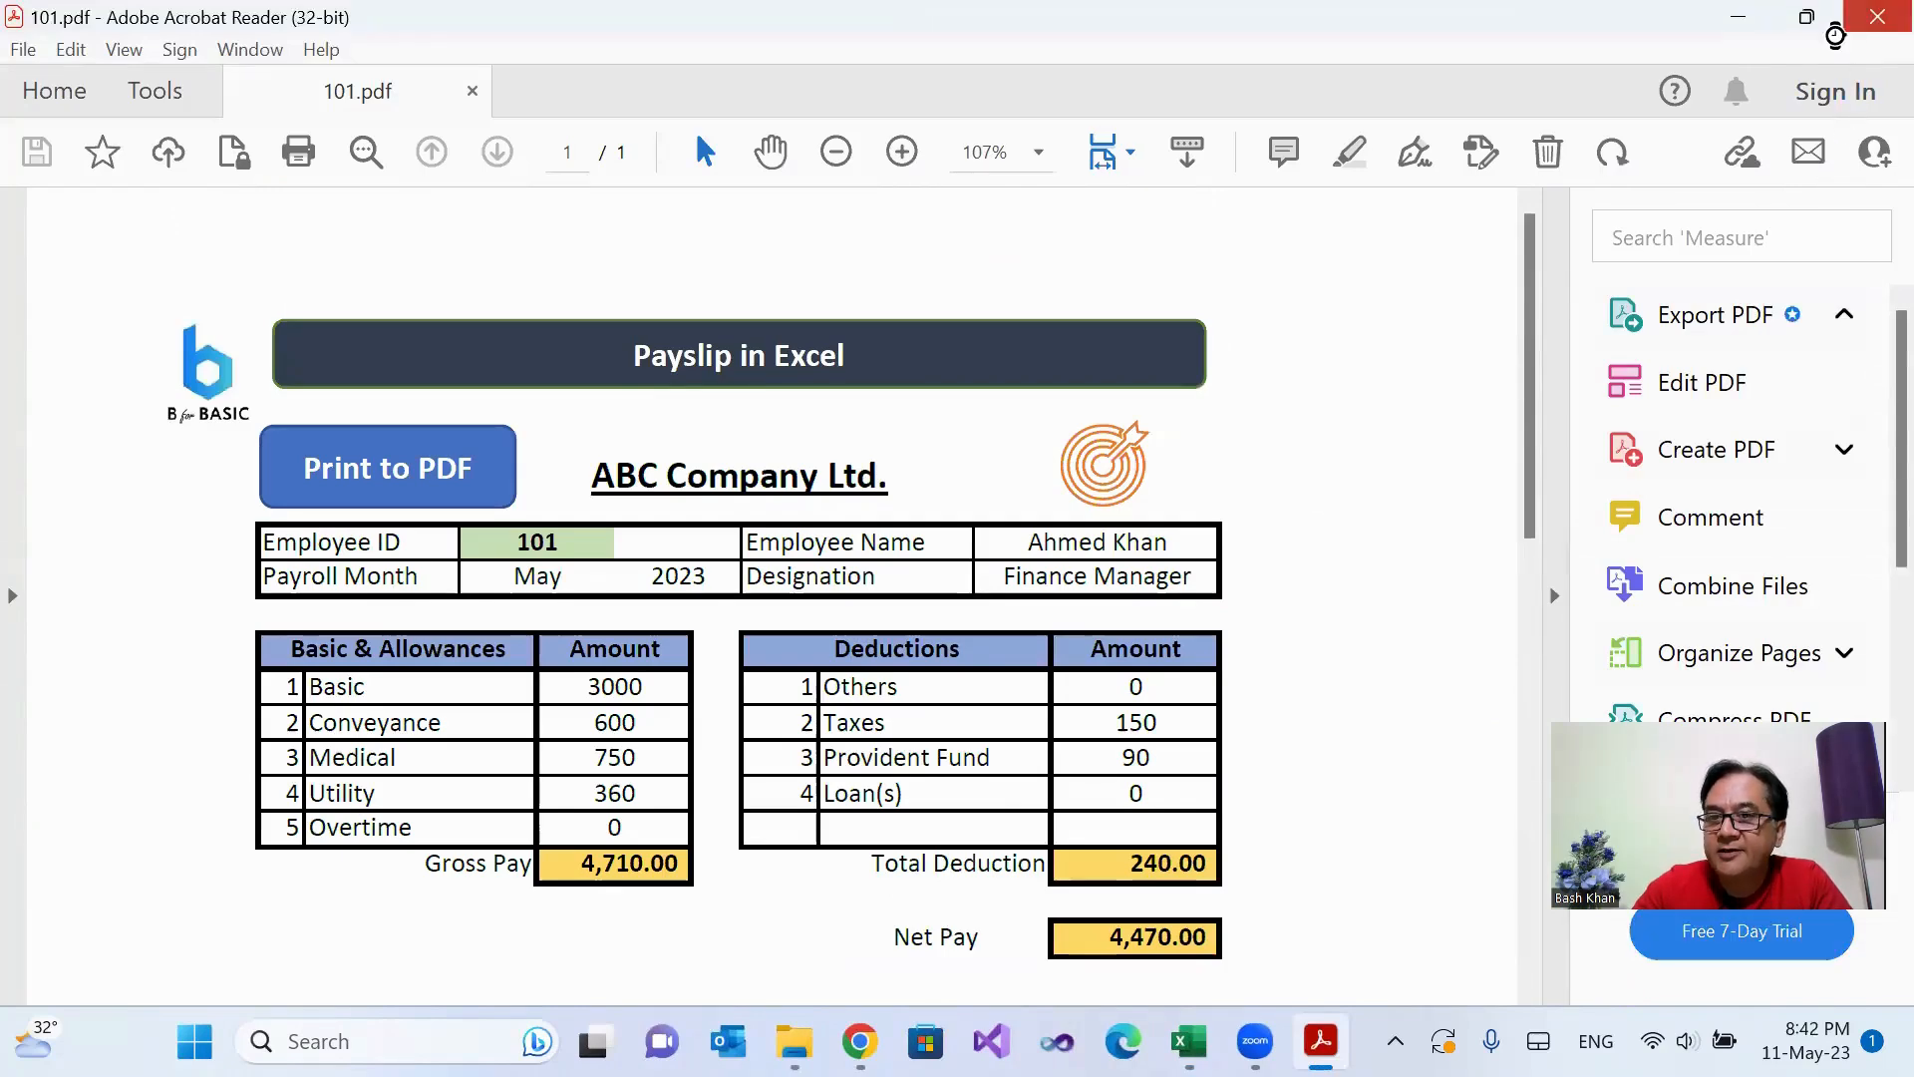
pyautogui.click(1876, 17)
# Step: Open 102.pdf from the PaySlip folder and review its employee details, allowances, deductions and net pay
pyautogui.click(1483, 397)
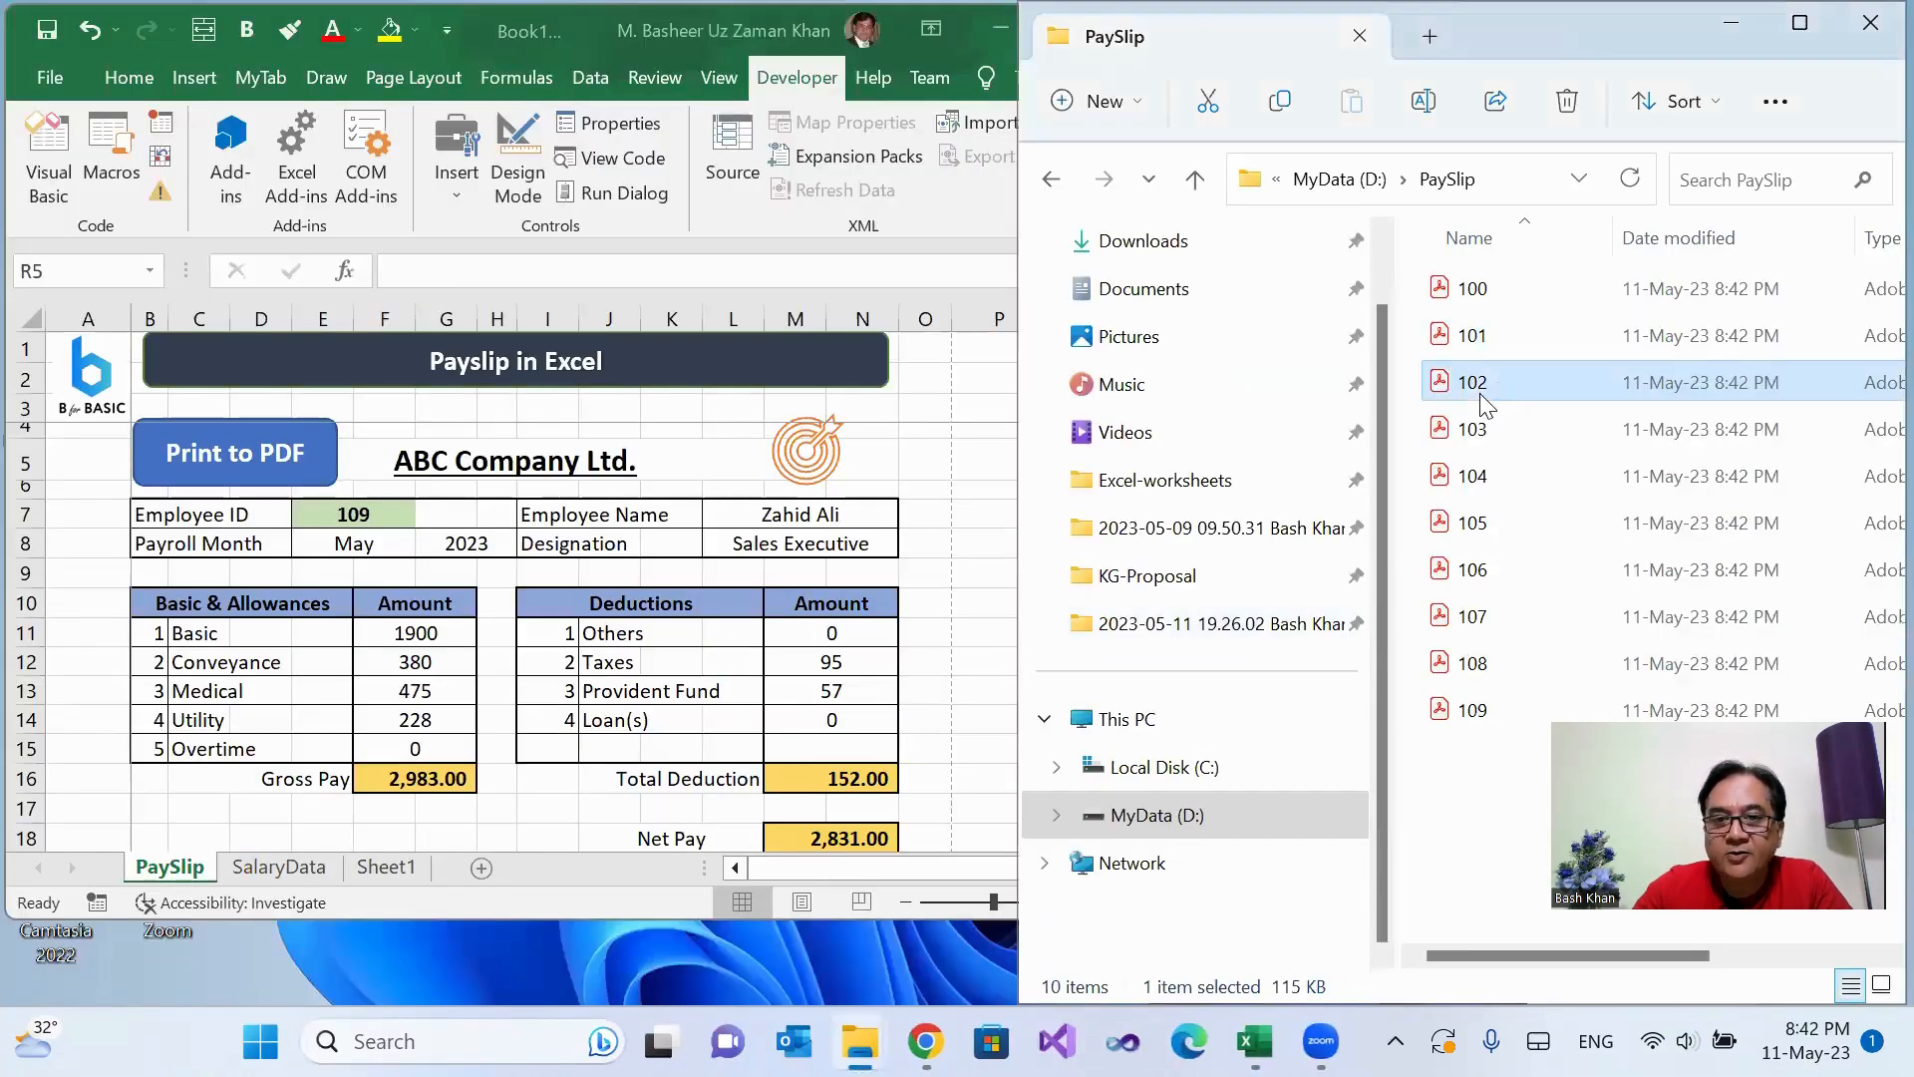
pyautogui.doubleClick(1483, 396)
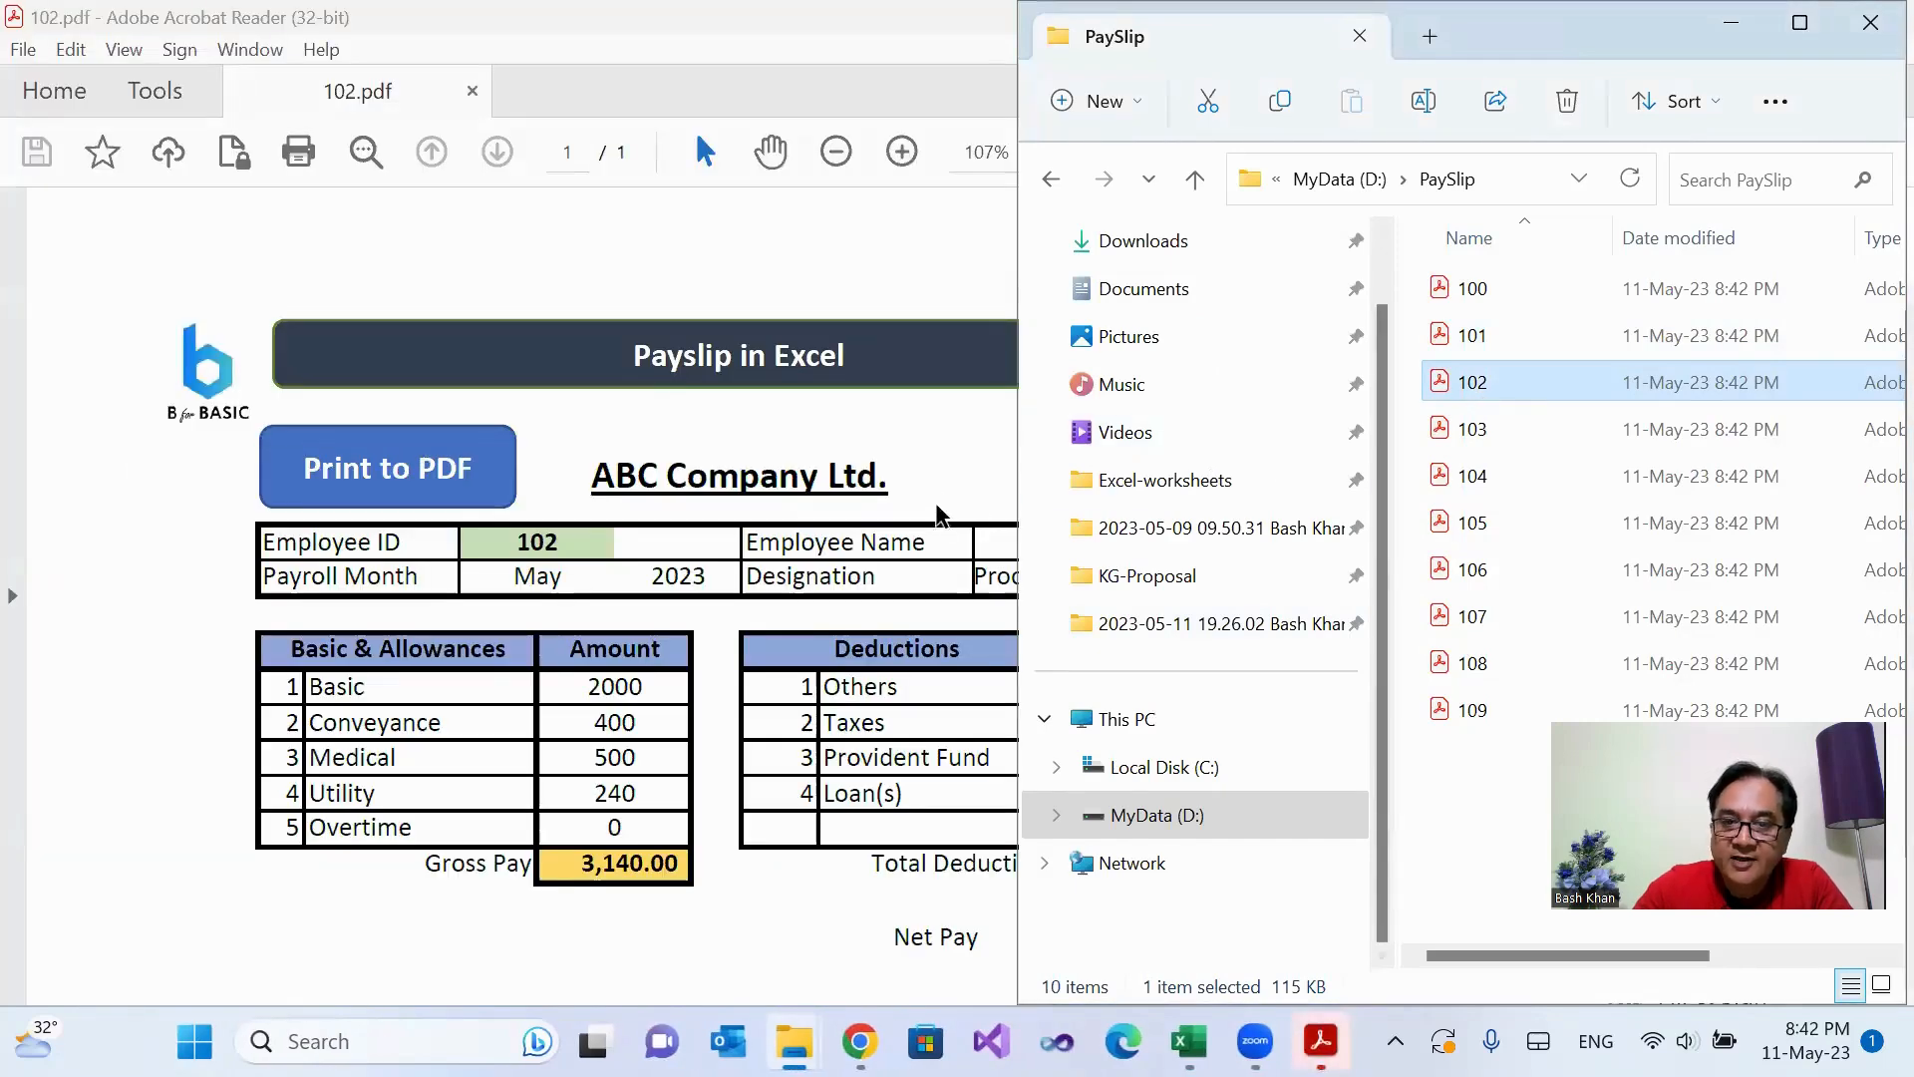
pyautogui.click(945, 483)
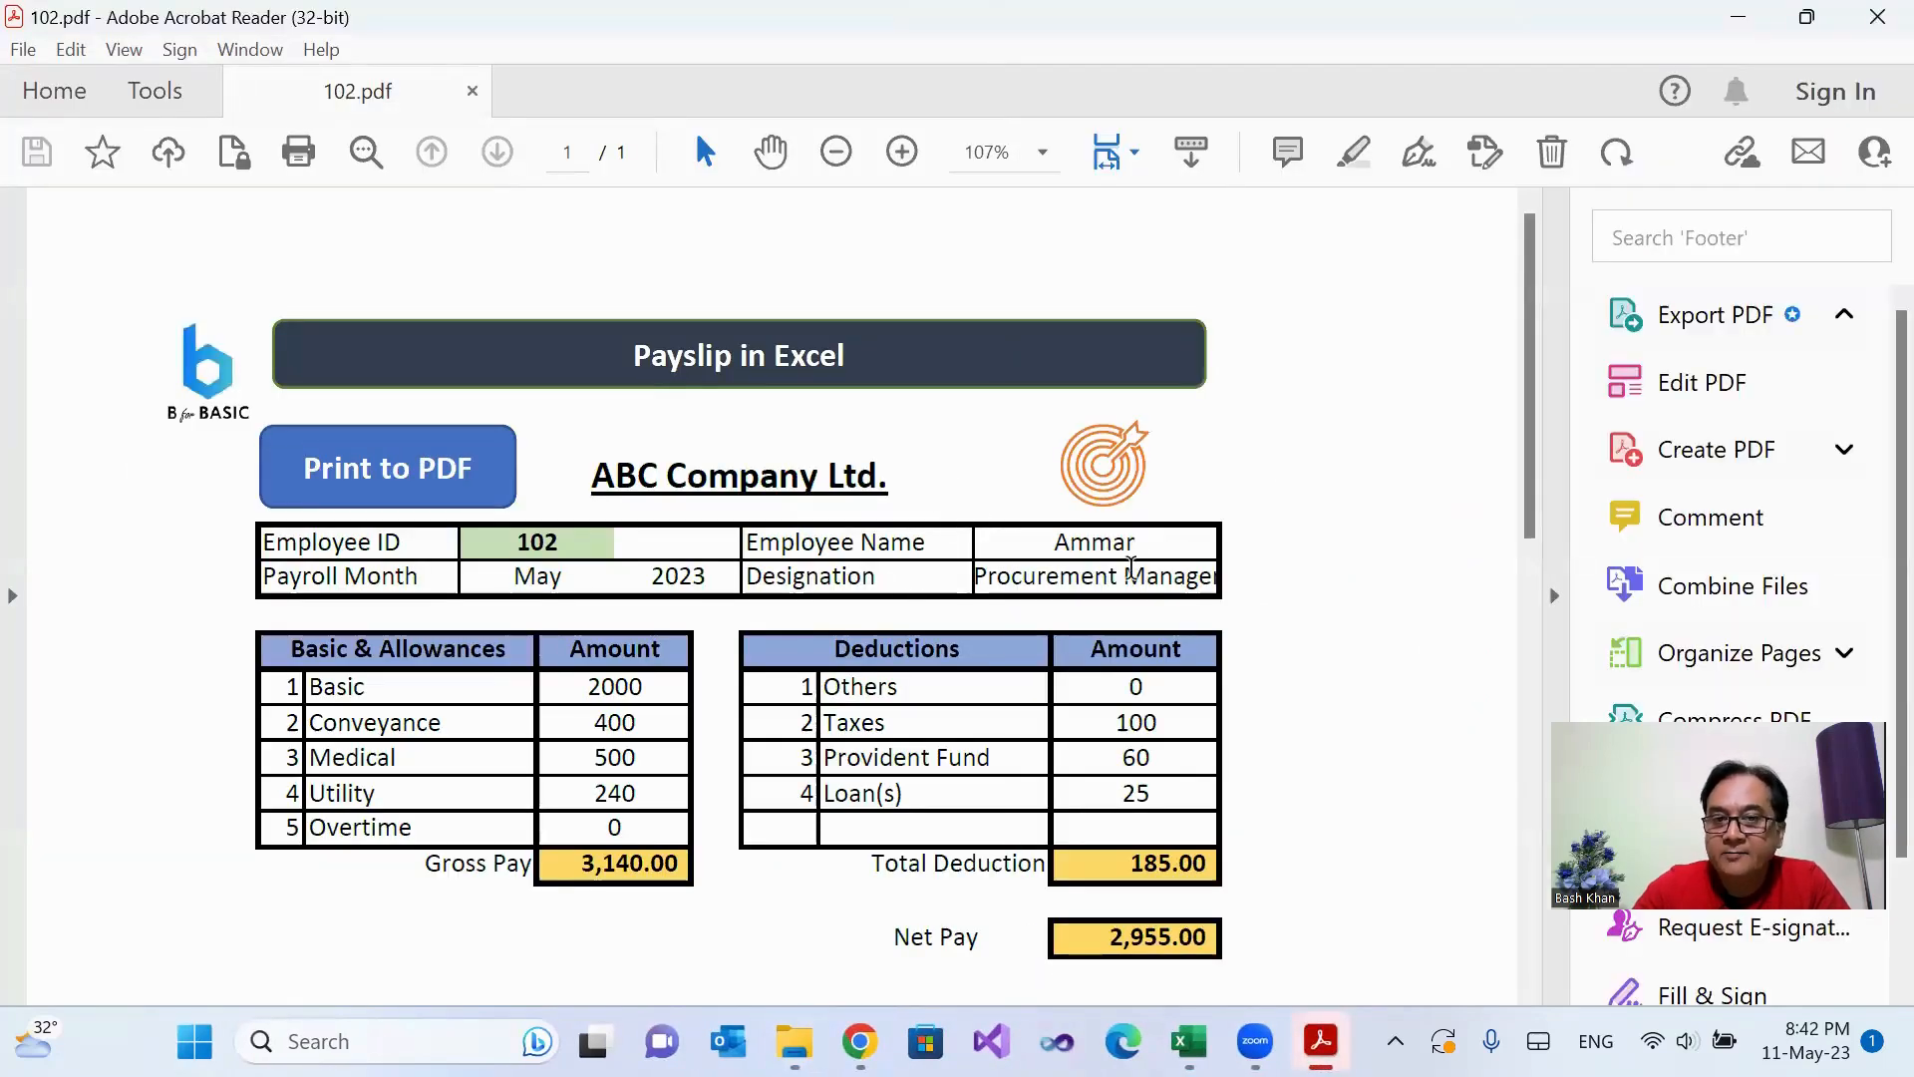
pyautogui.scroll(-5, 1148, 568)
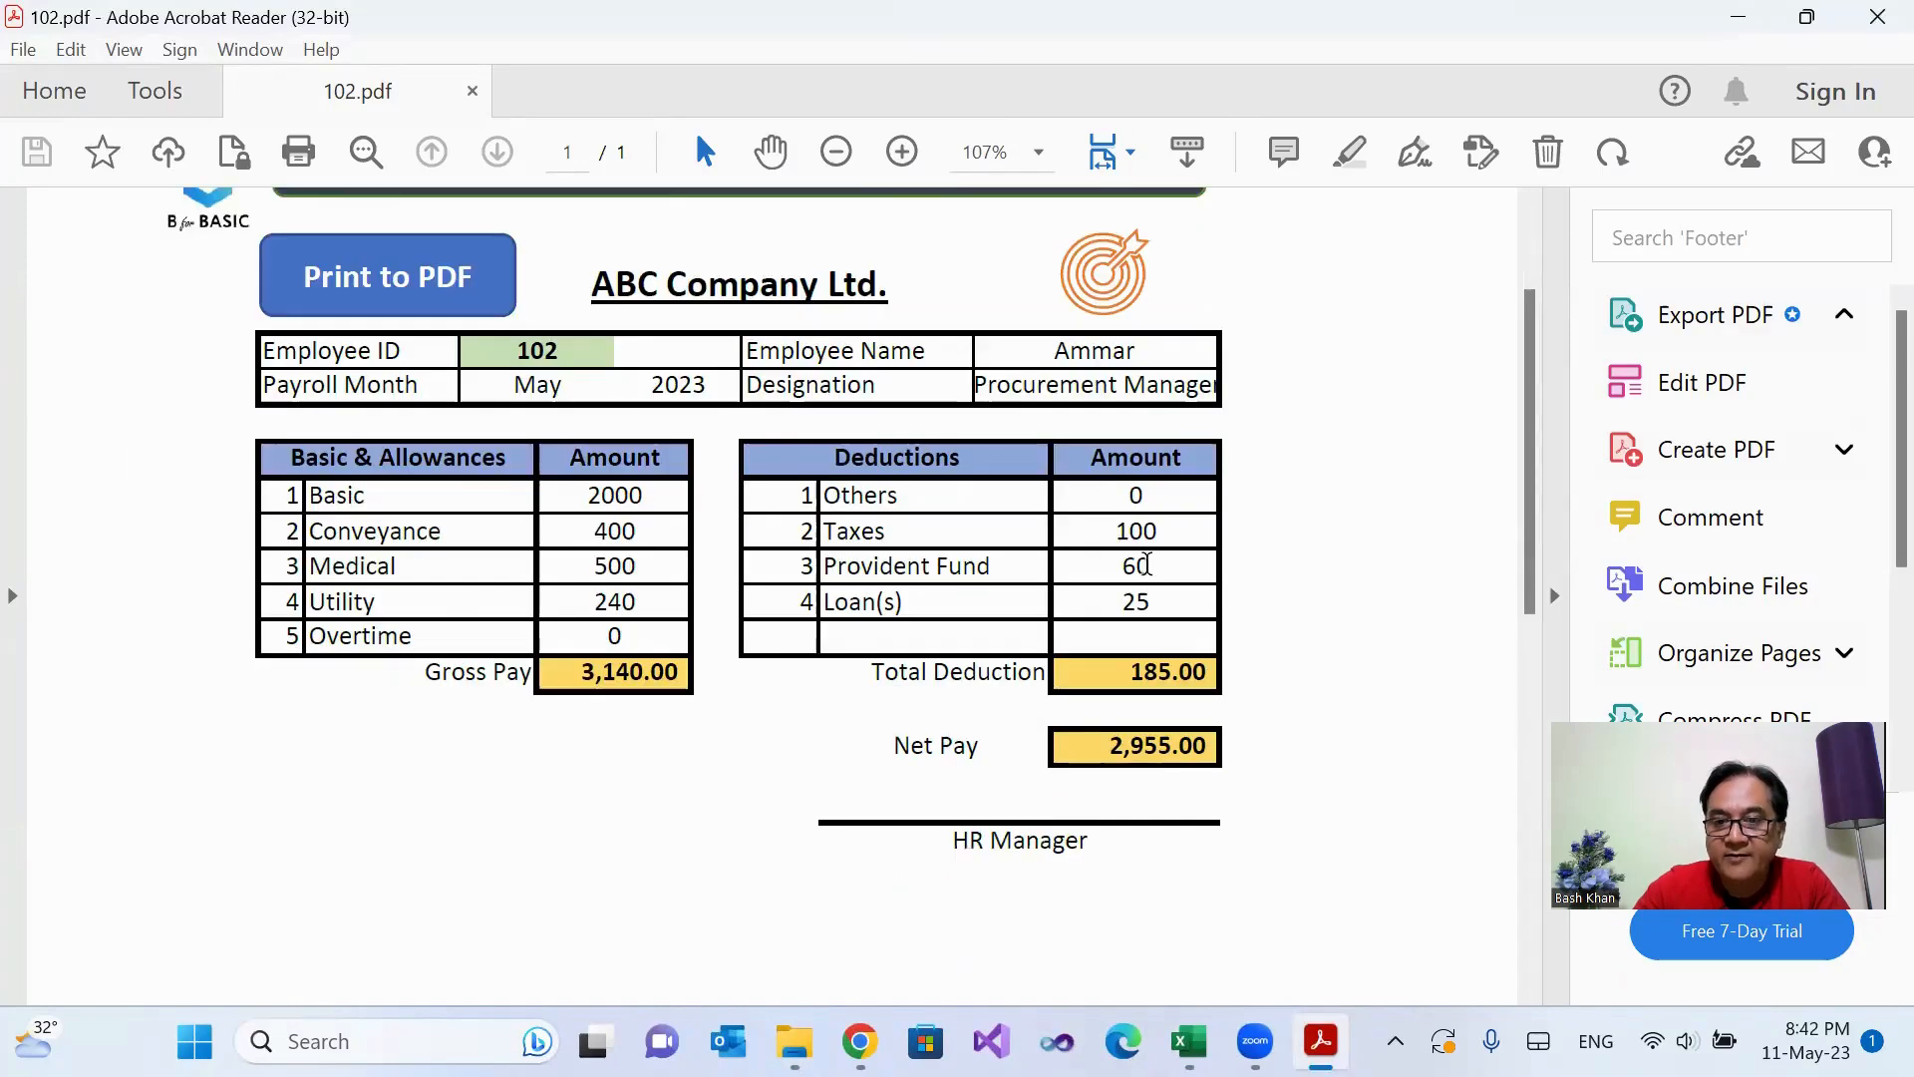
pyautogui.scroll(3, 1148, 574)
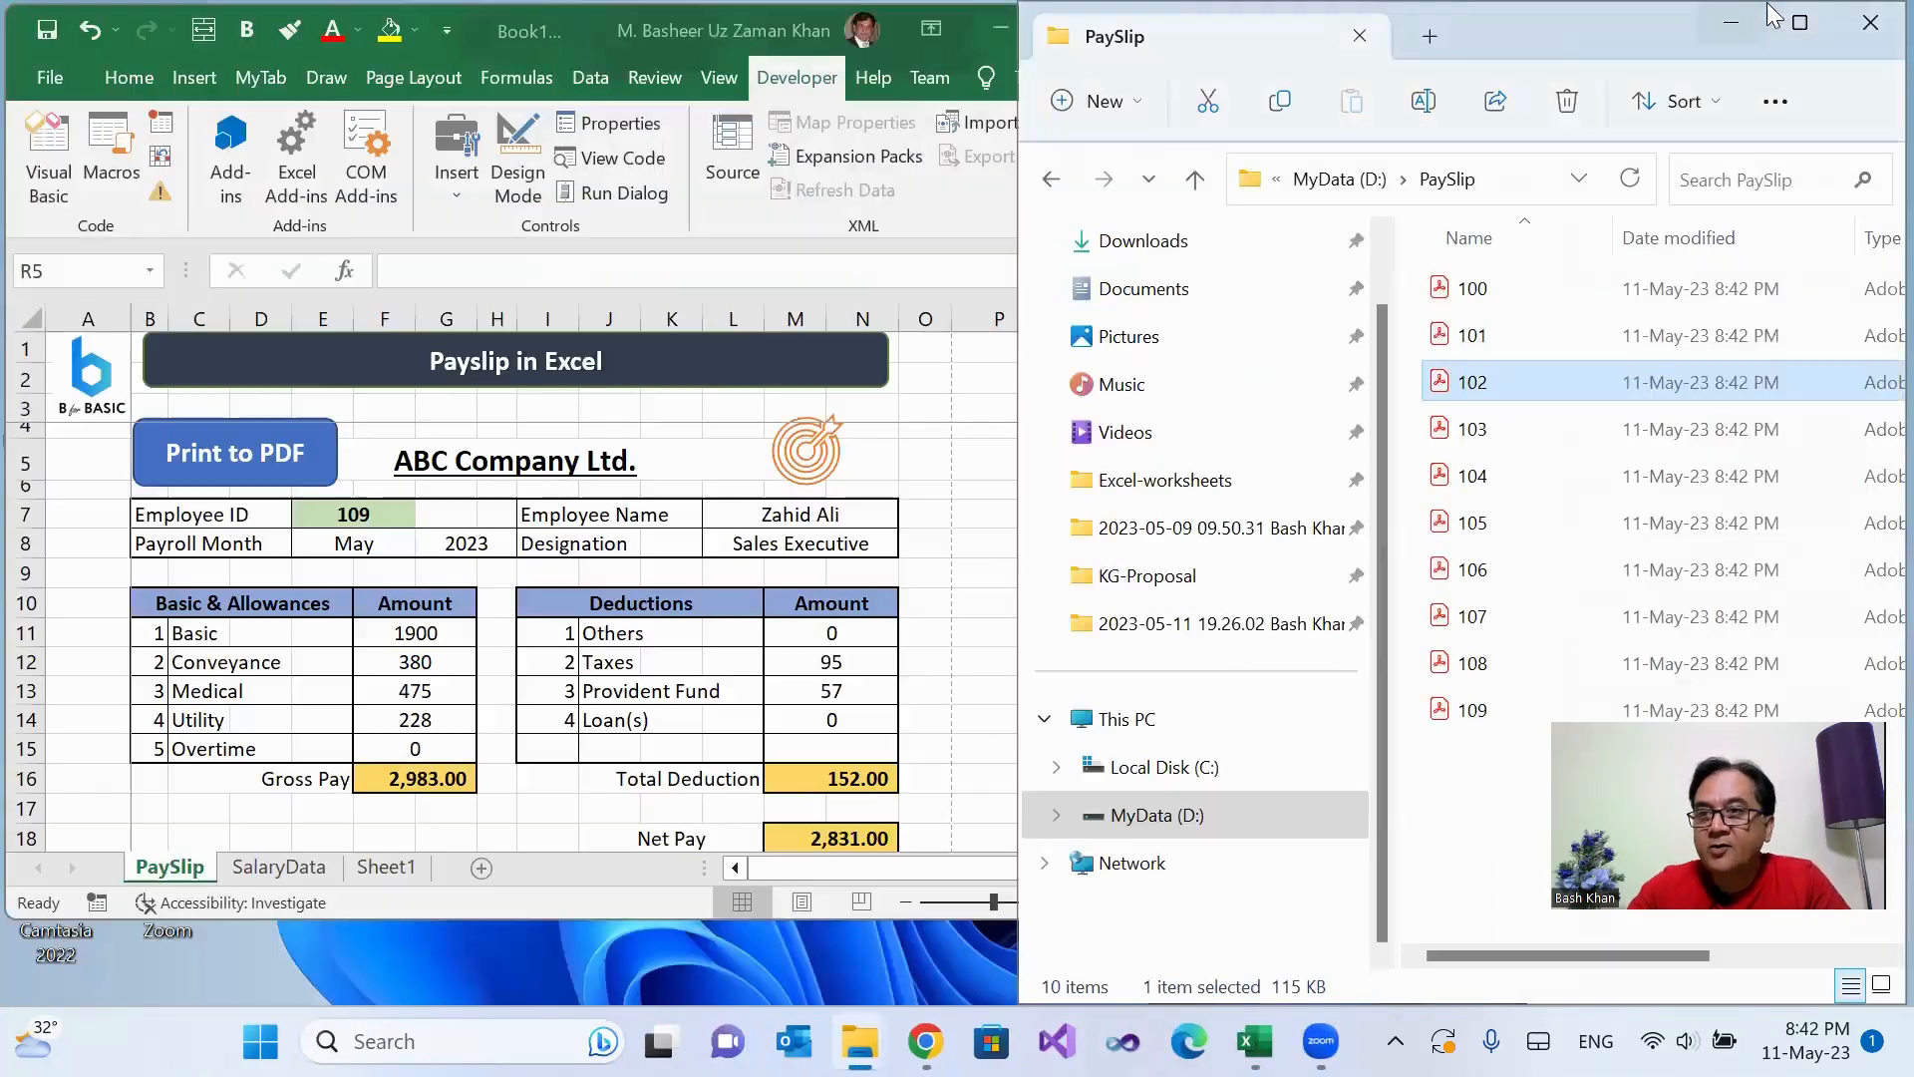
# Step: Minimize the PaySlip folder window, maximize Excel and open the Visual Basic editor
pyautogui.click(1733, 28)
pyautogui.click(1081, 28)
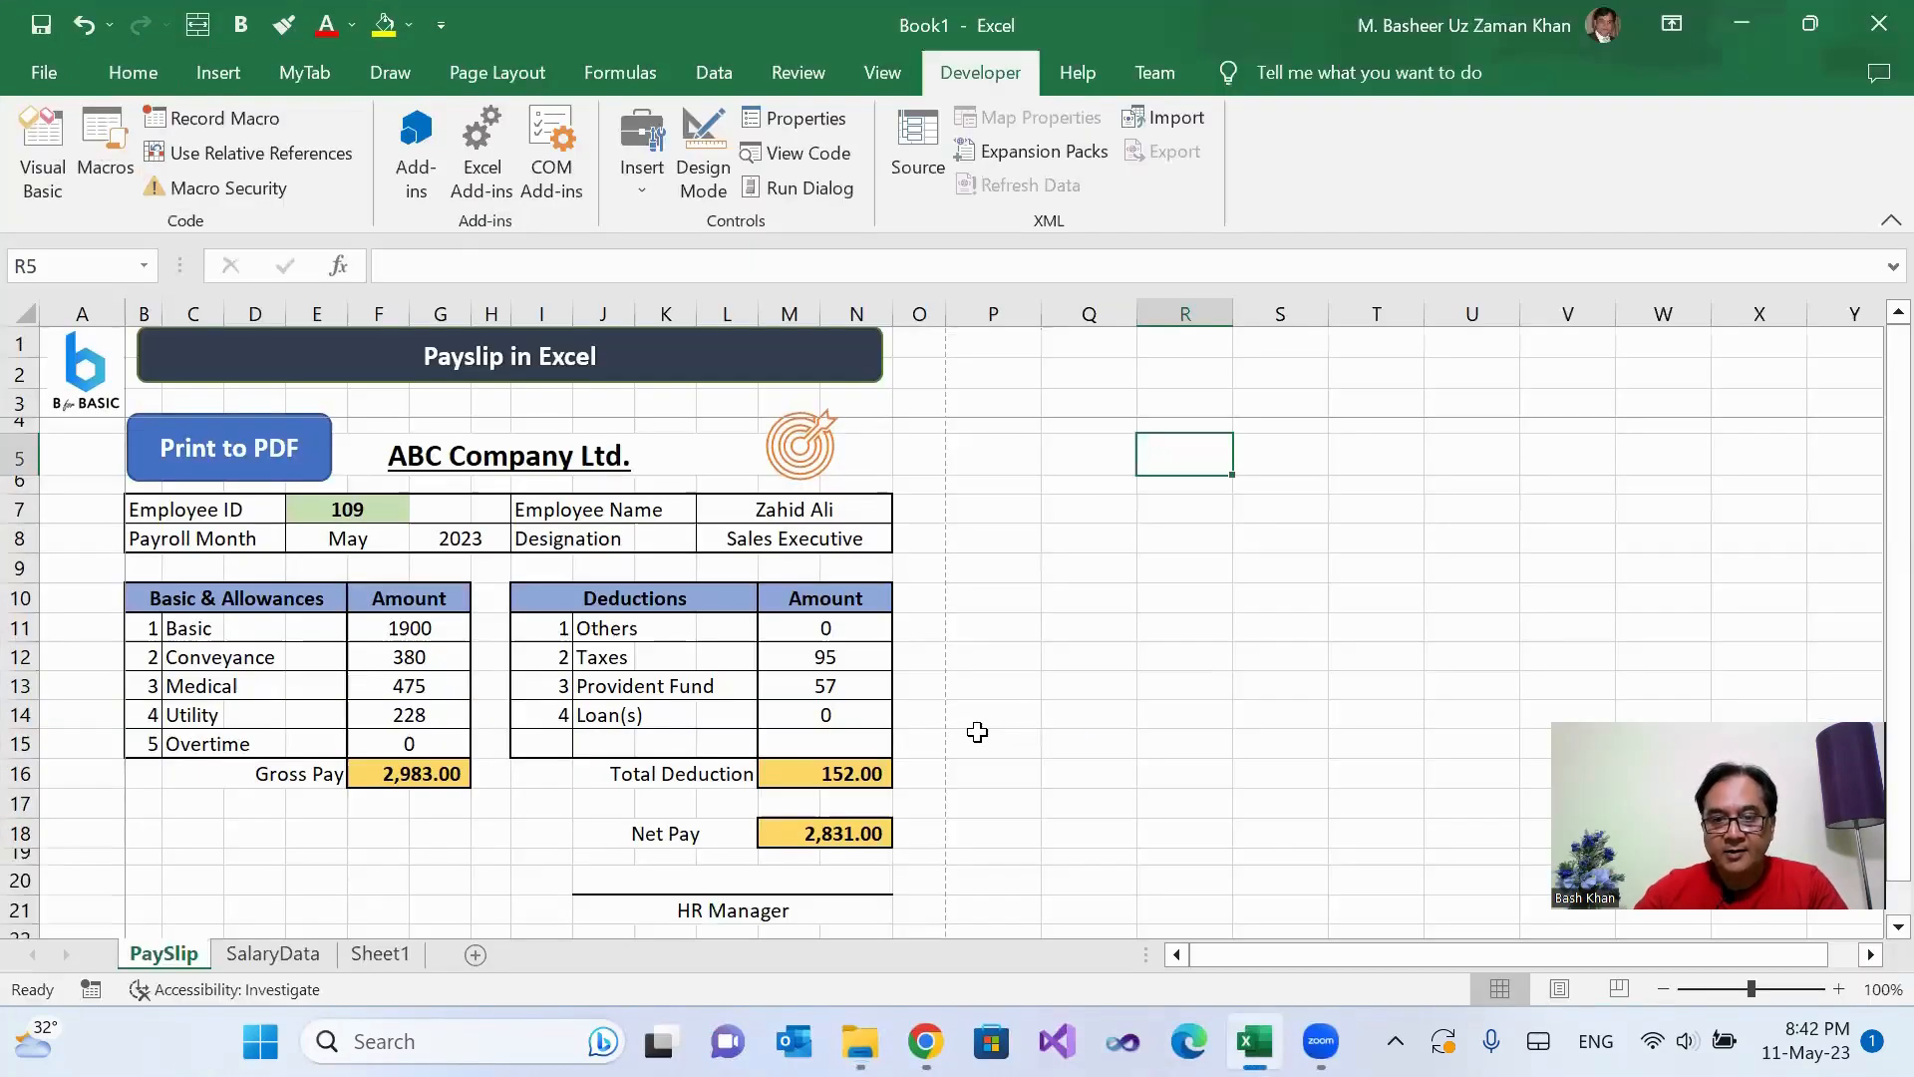
pyautogui.scroll(-4, 974, 732)
pyautogui.scroll(4, 974, 733)
pyautogui.click(68, 149)
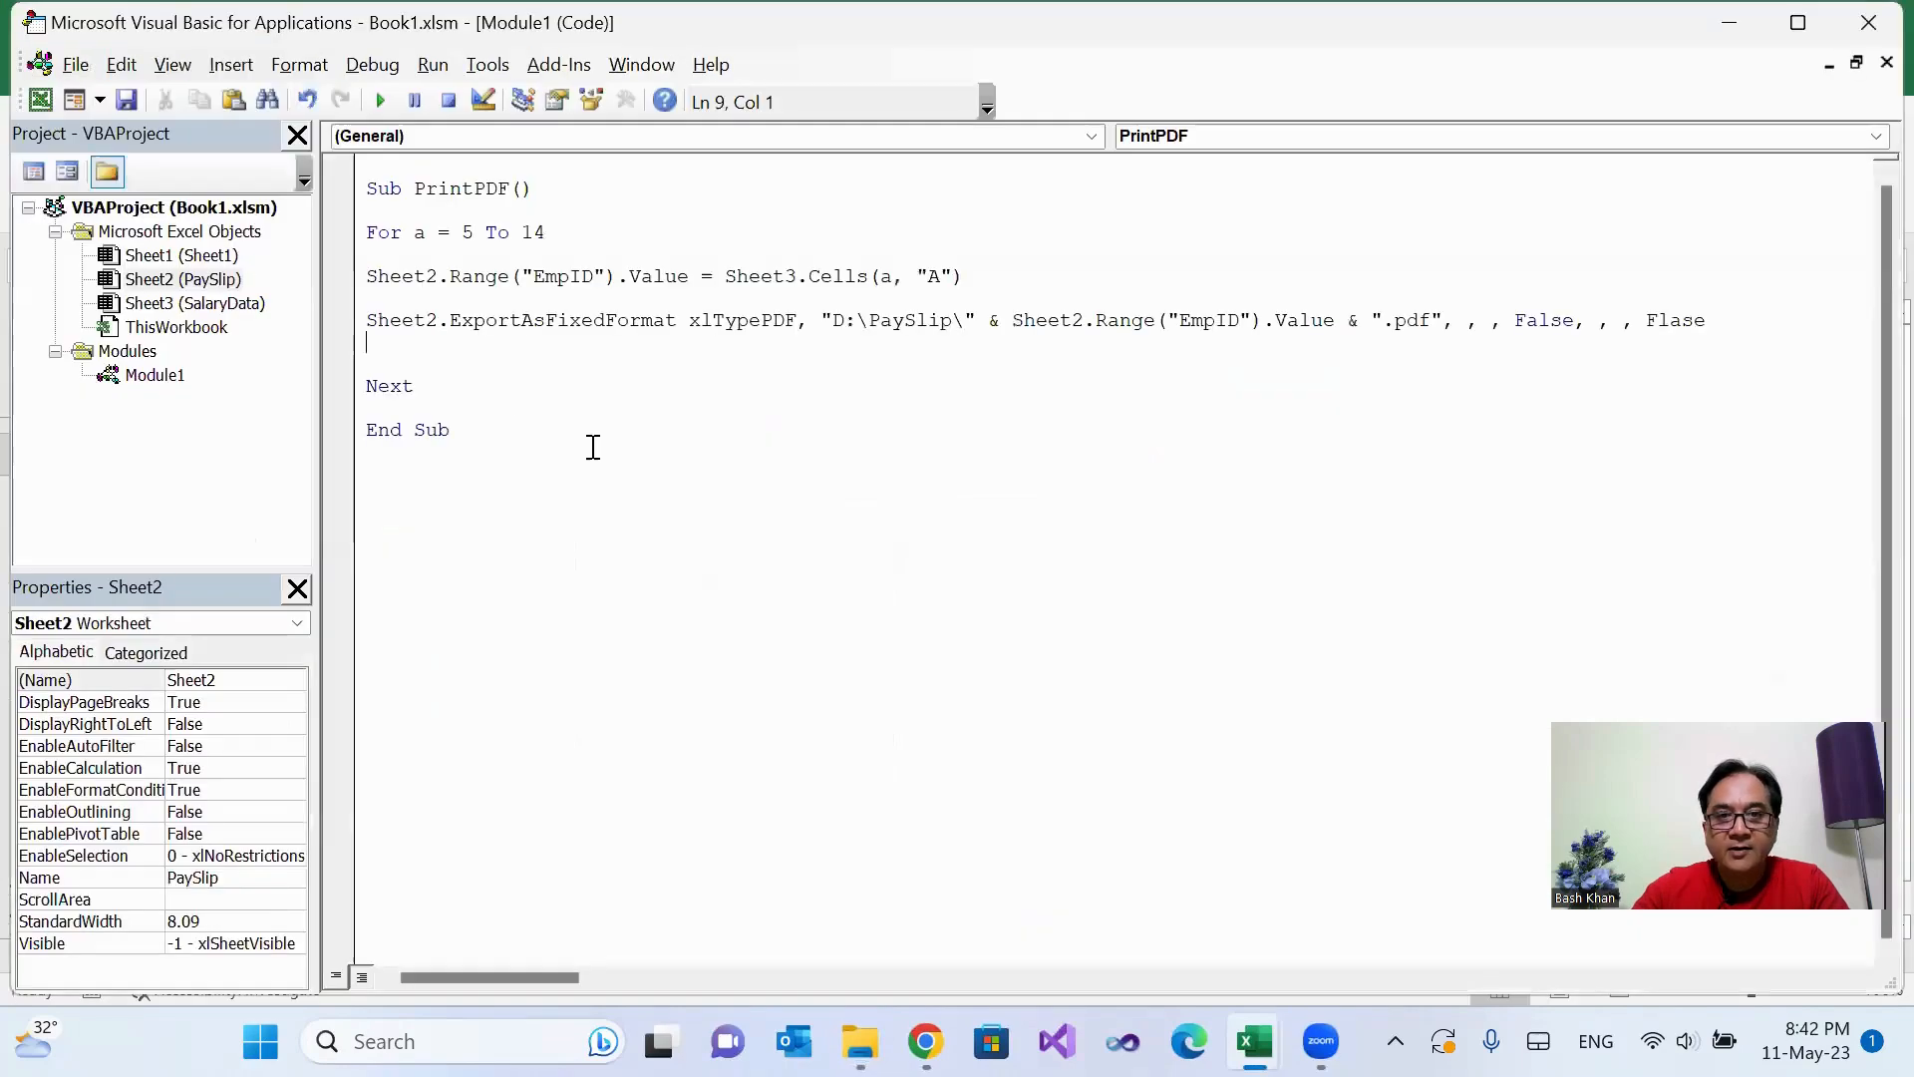
# Step: Add the line MsgBox ("Pay slip pdf conversion completed") between Next and End Sub in the PrintPDF macro
pyautogui.click(431, 395)
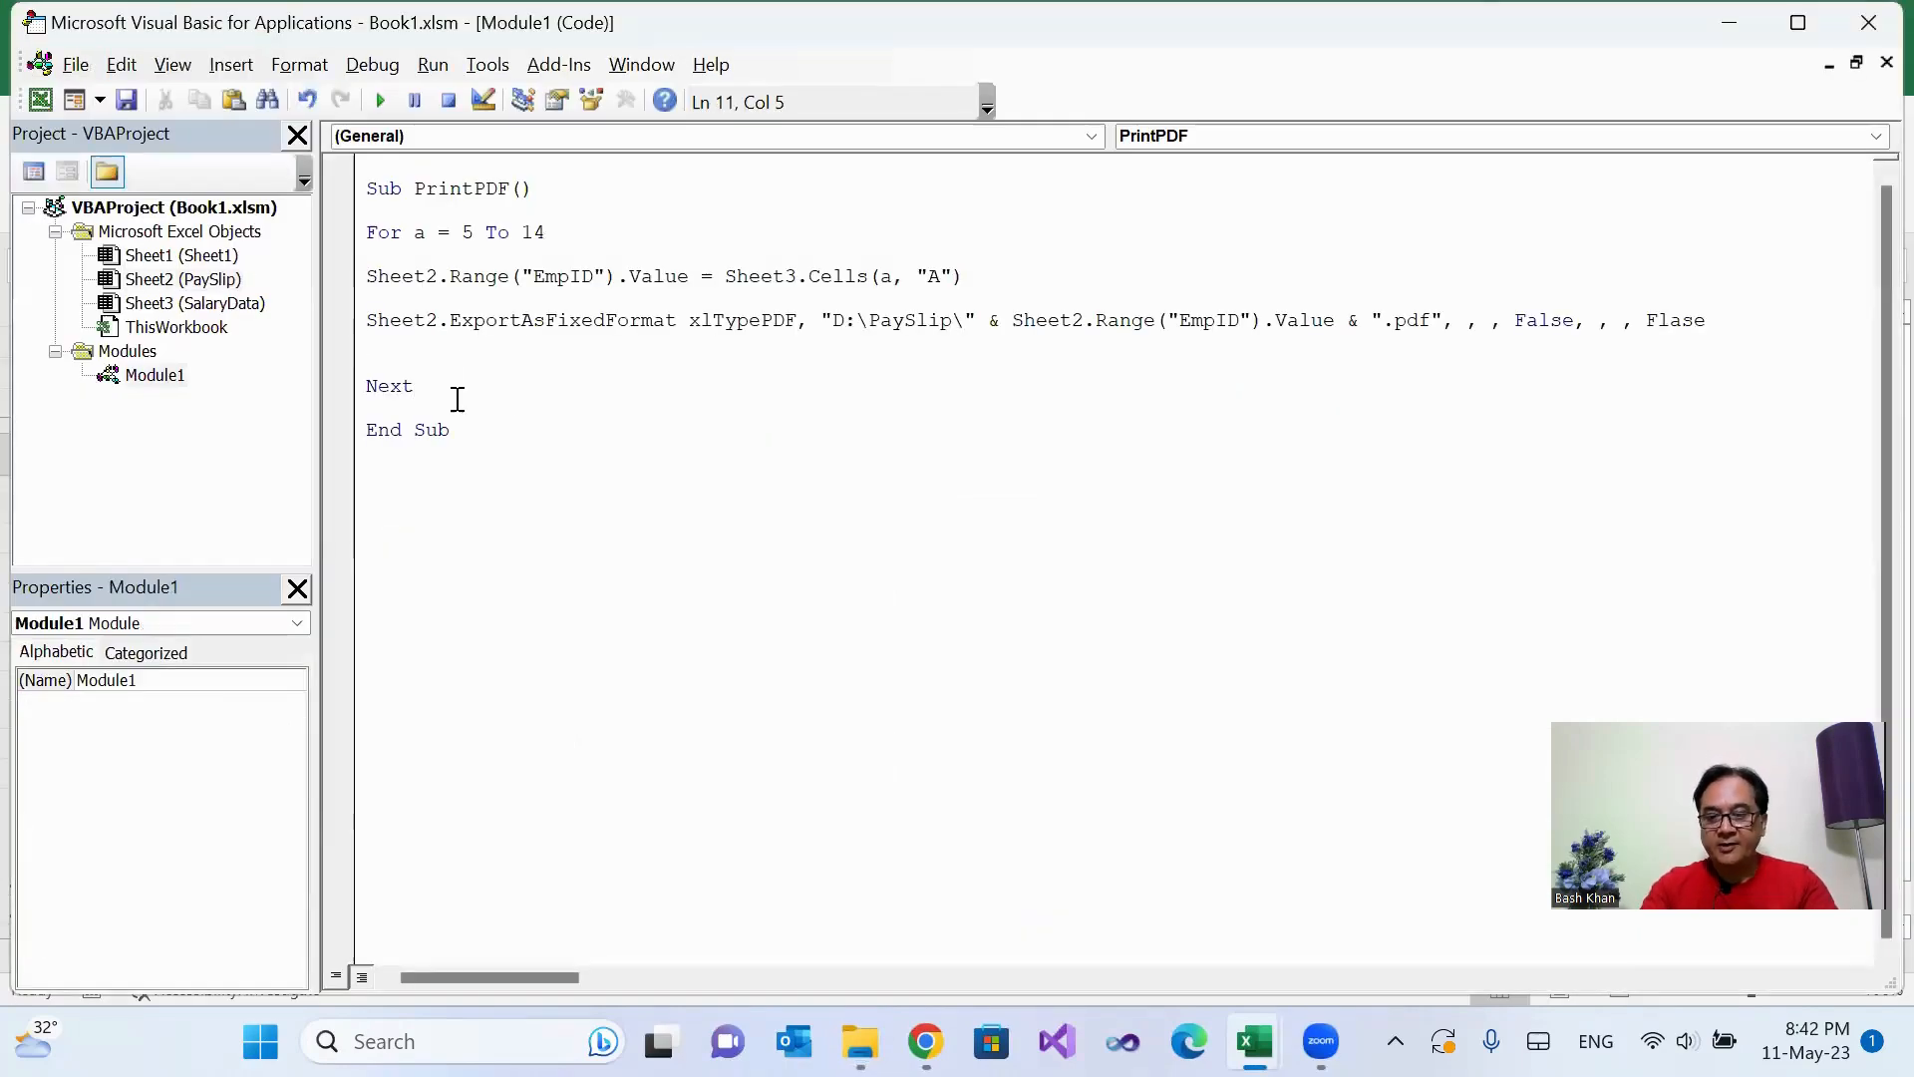
pyautogui.press('Return')
pyautogui.press('Return')
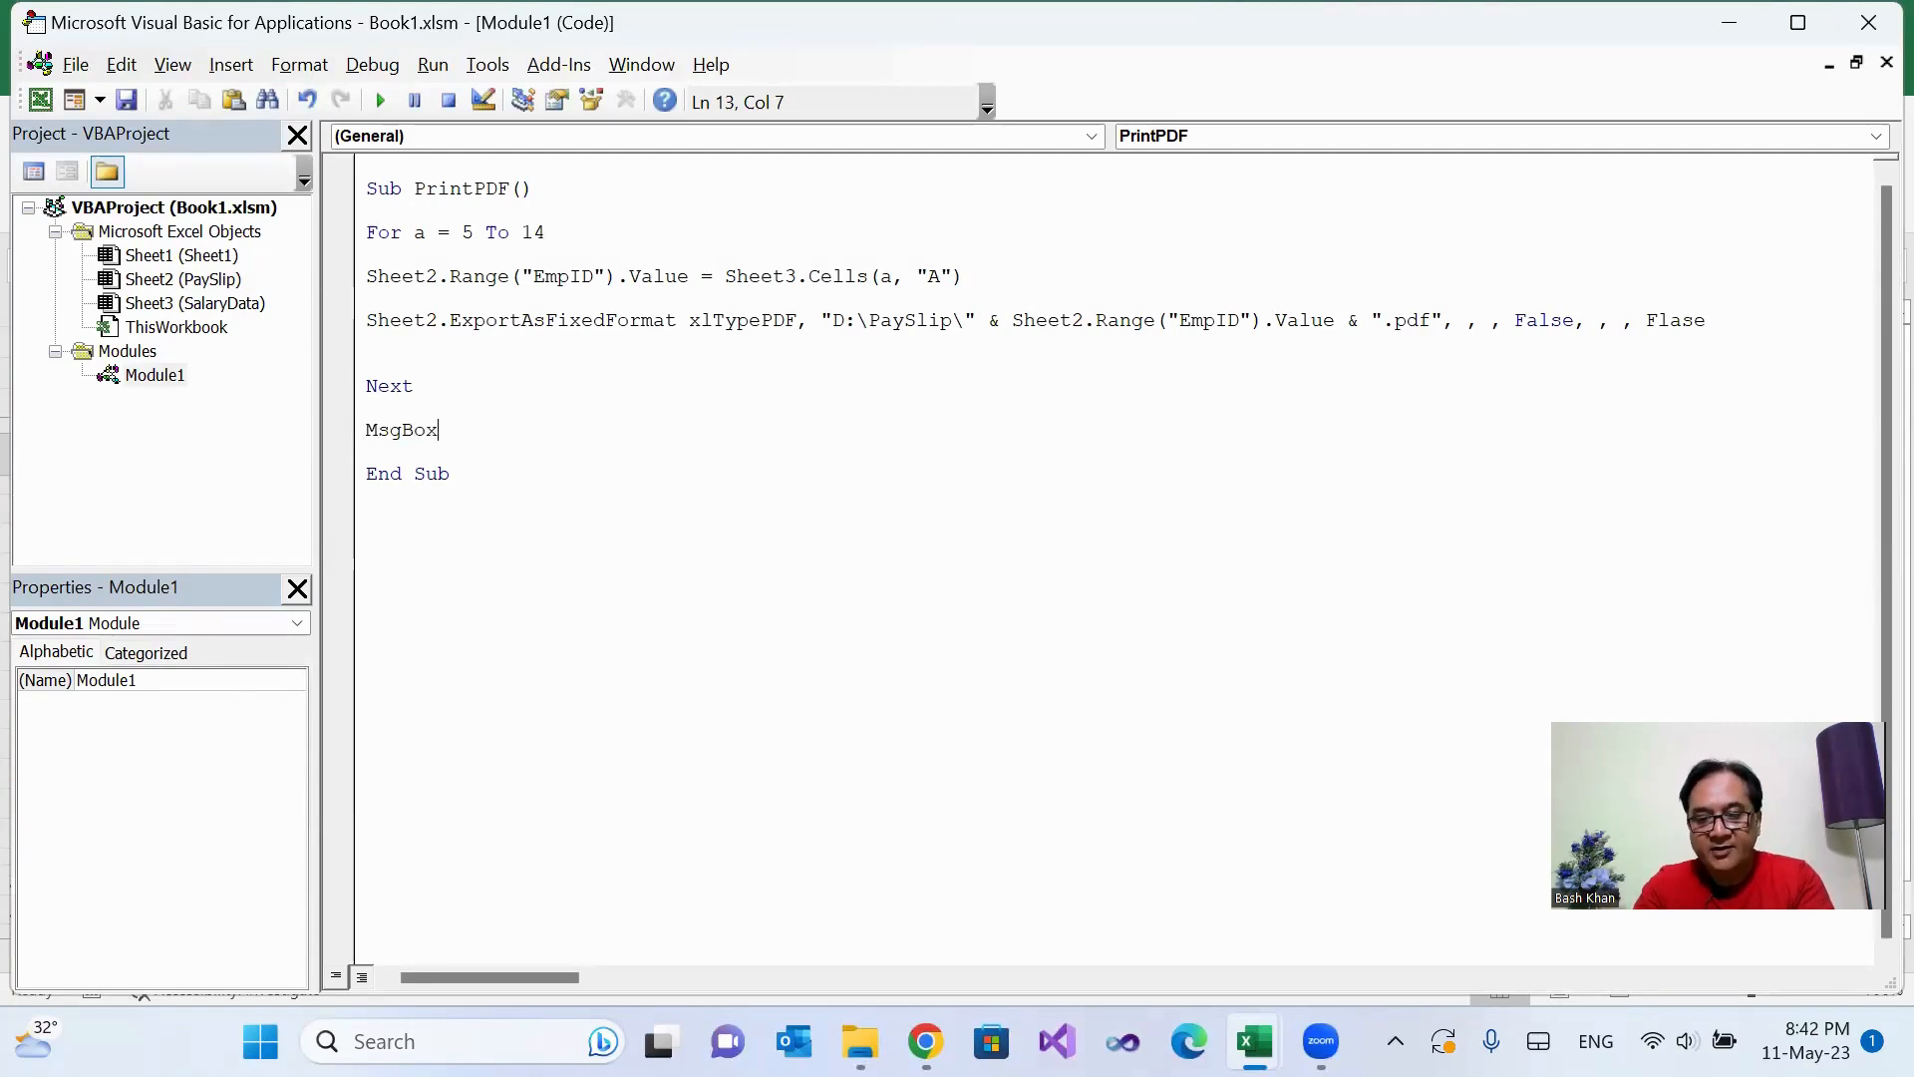
pyautogui.write('("")')
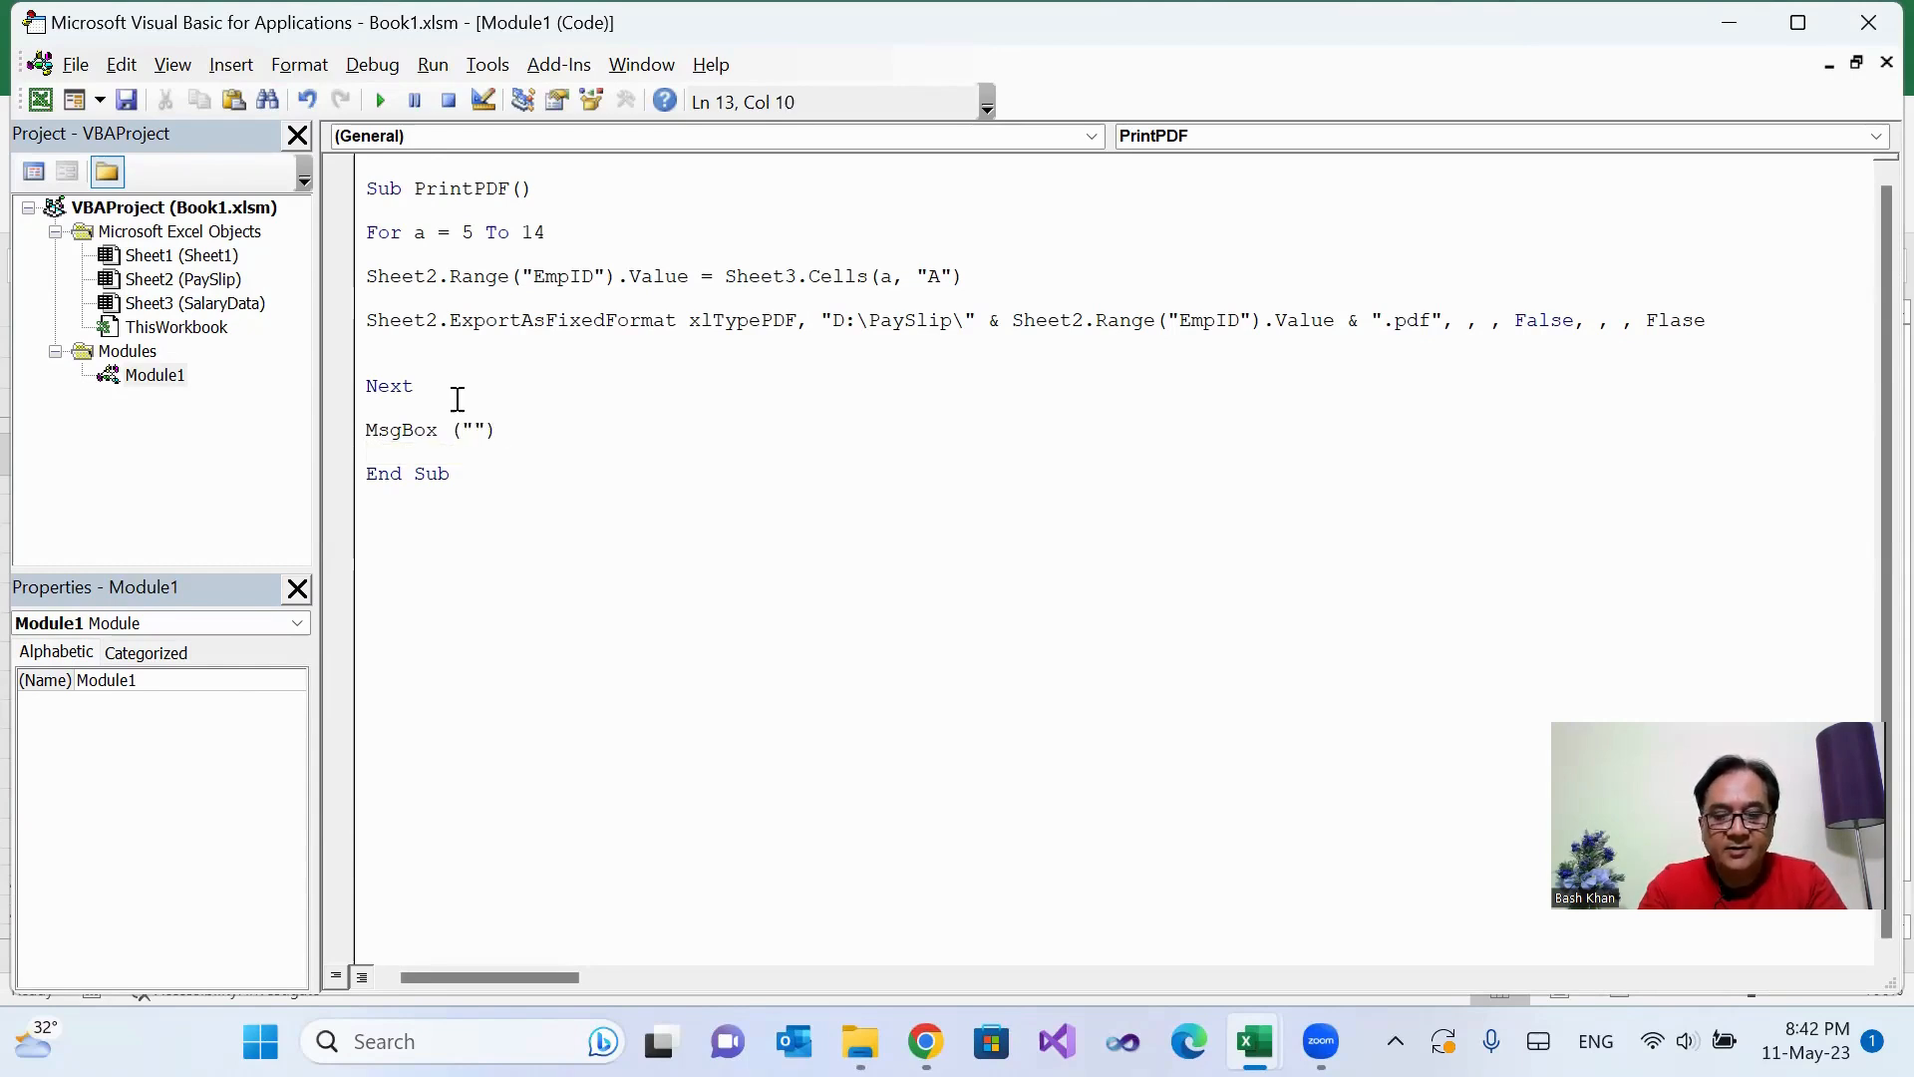
pyautogui.write('Pay slip ')
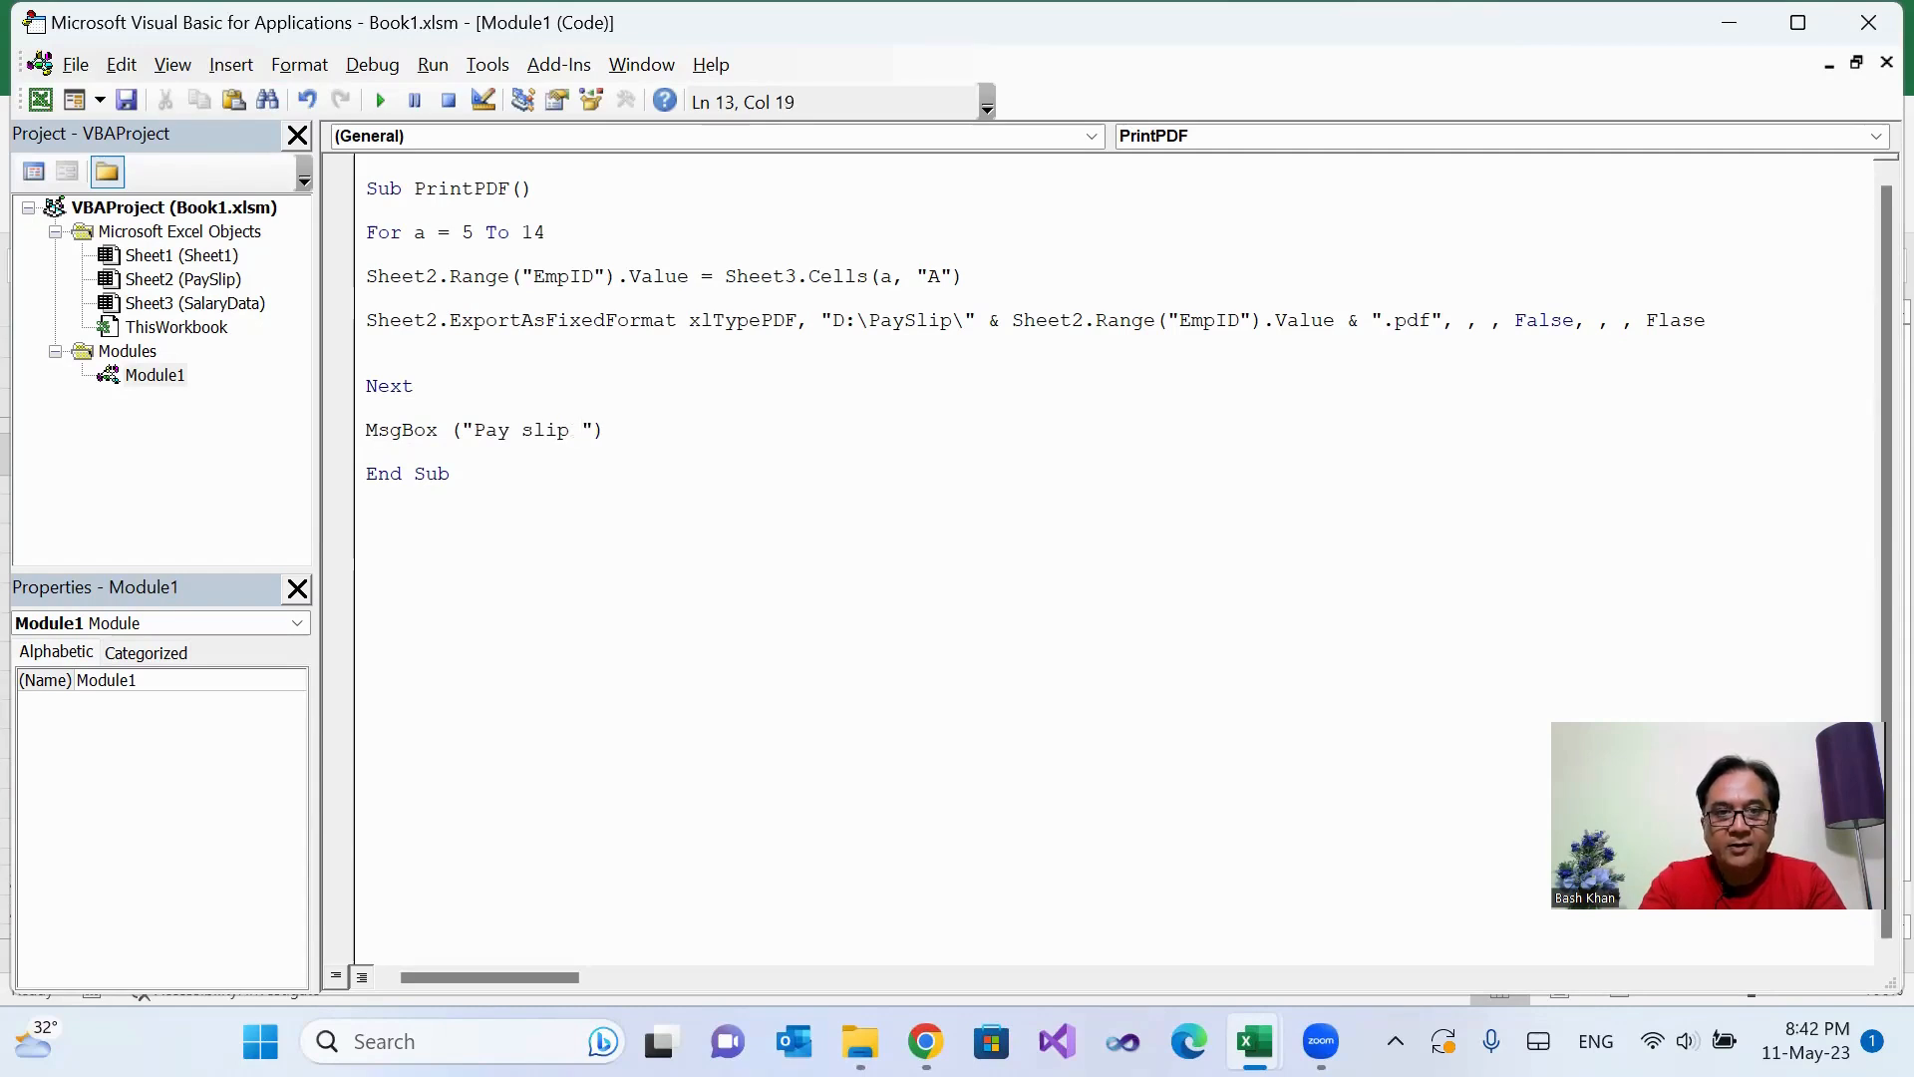
pyautogui.write('pdf convers')
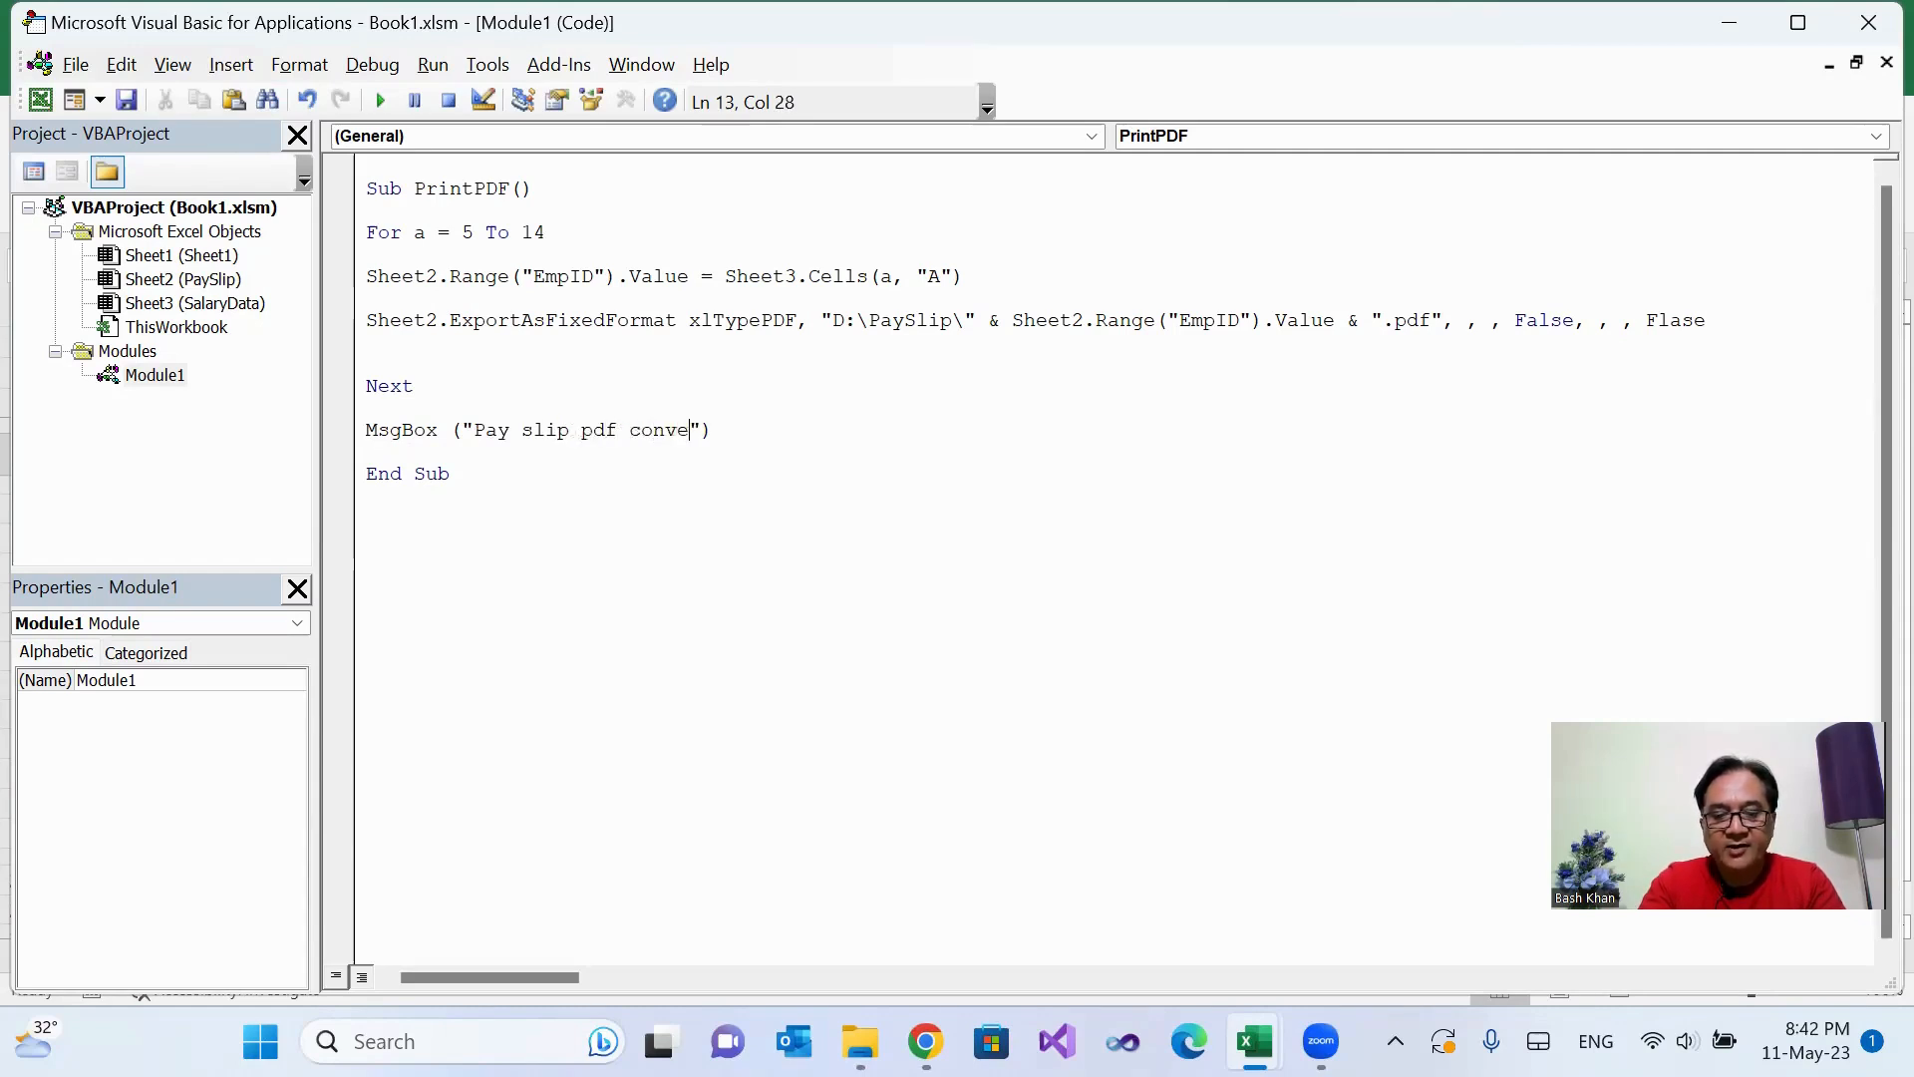
pyautogui.write('ion')
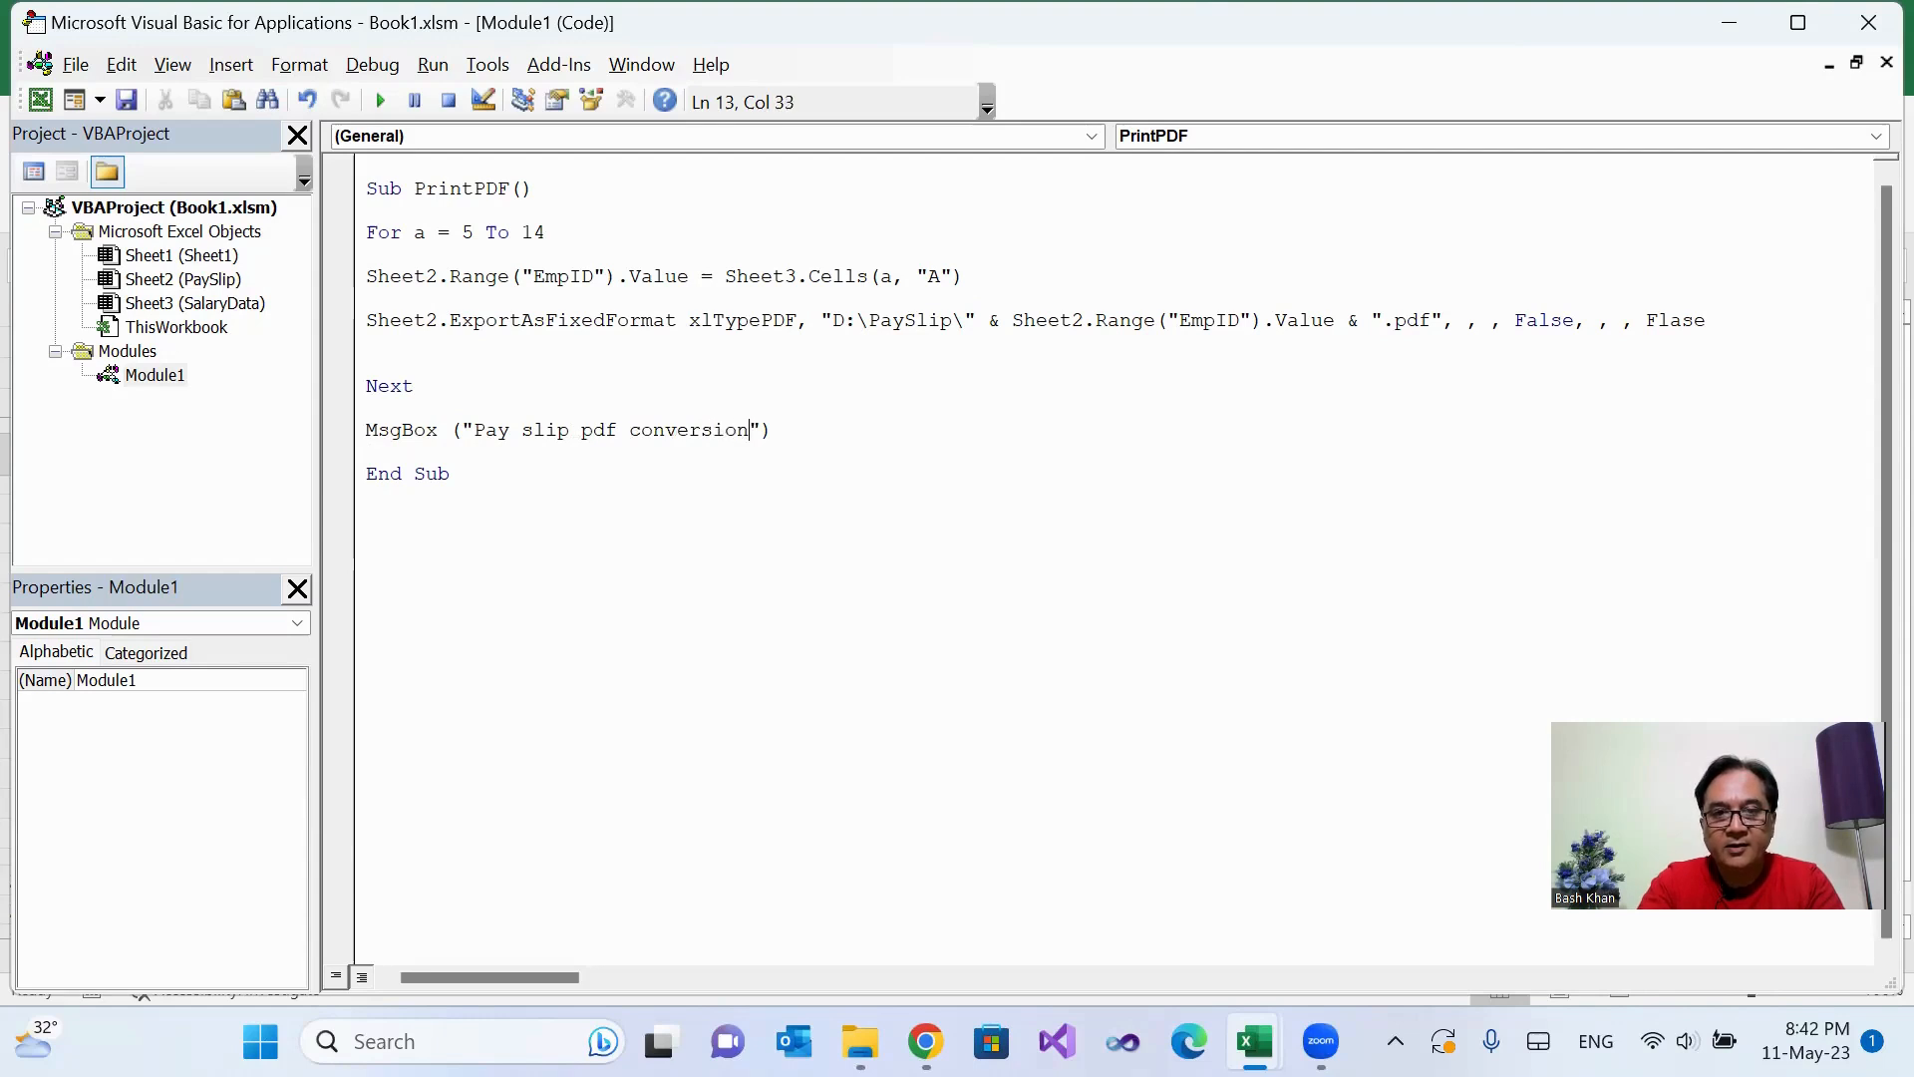
pyautogui.write(' completed')
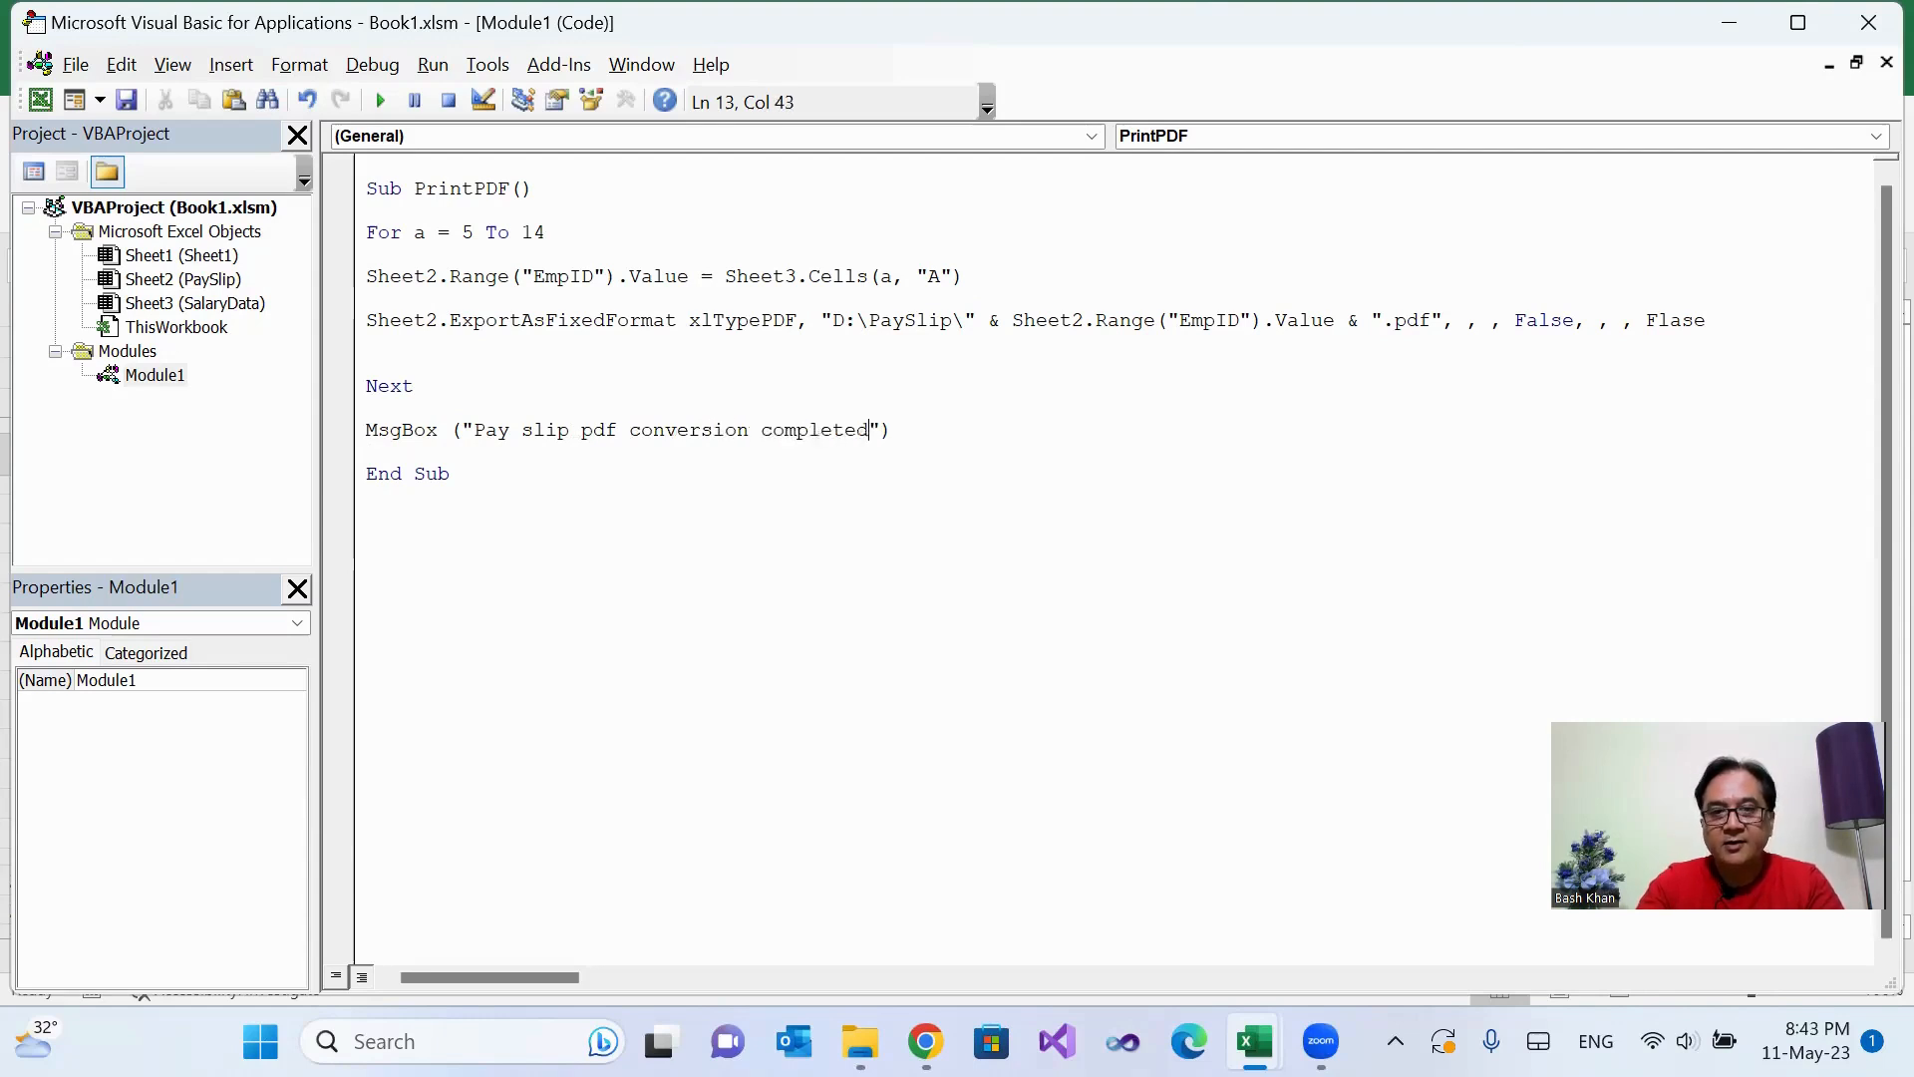
# Step: Close the Visual Basic editor, run the Print to PDF macro on the PaySlip sheet and dismiss its message box
pyautogui.click(1852, 30)
pyautogui.click(314, 459)
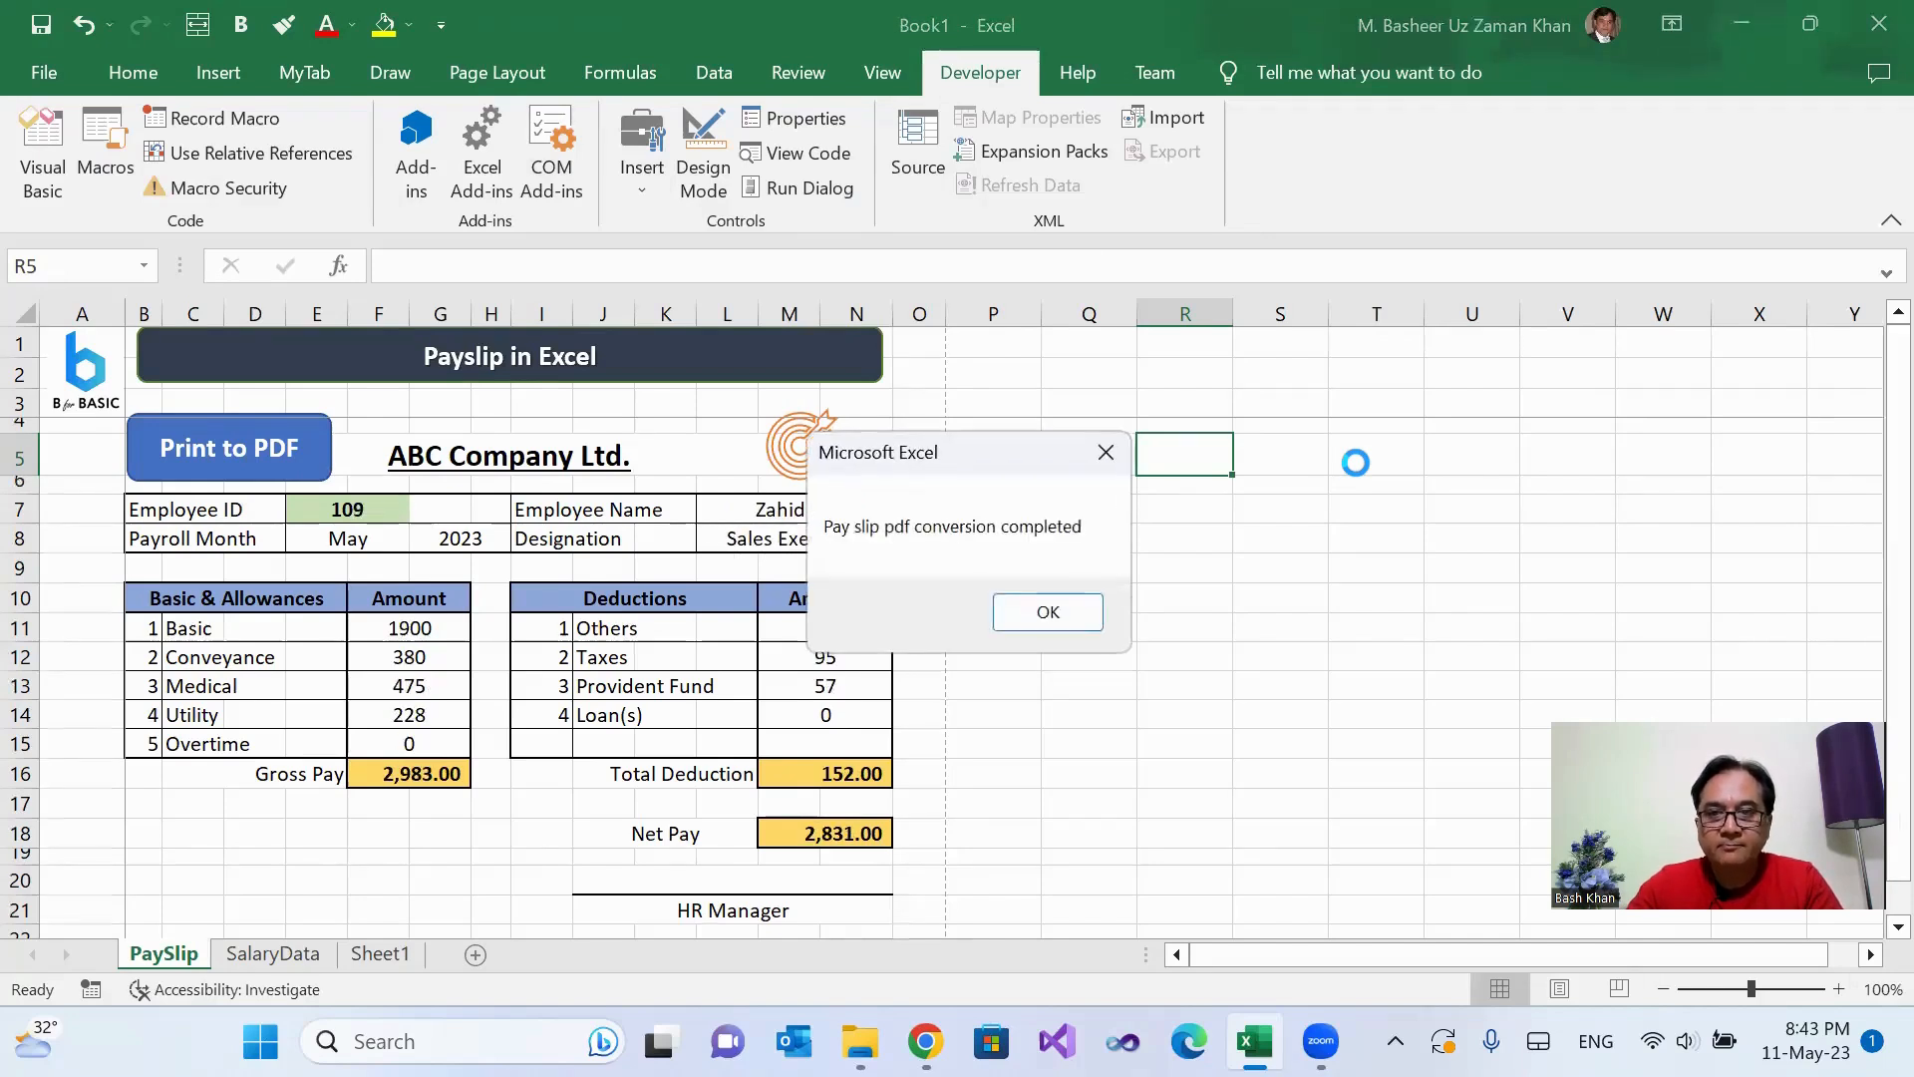
pyautogui.click(1048, 612)
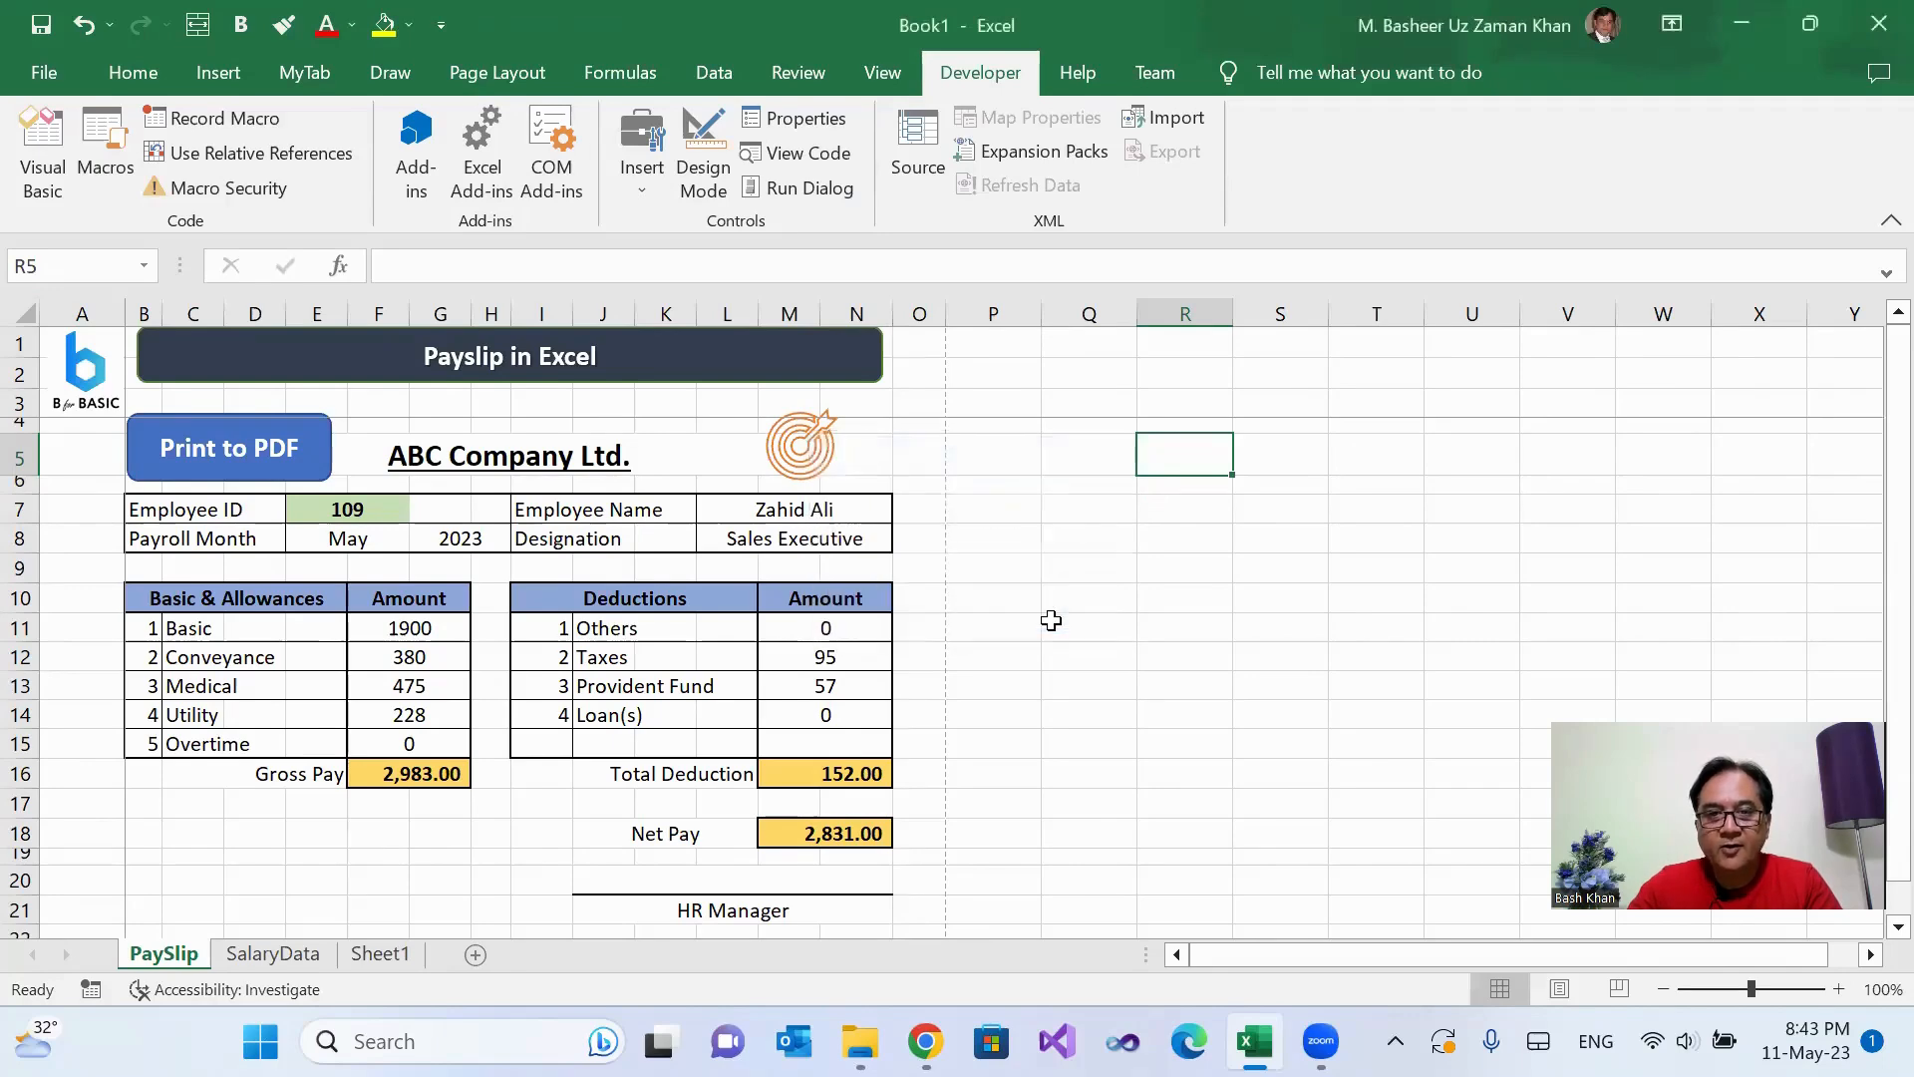
# Step: Save the workbook as Book1 in the Excel-worksheets folder with the Excel Macro-Enabled Workbook file type
pyautogui.click(44, 71)
pyautogui.click(111, 485)
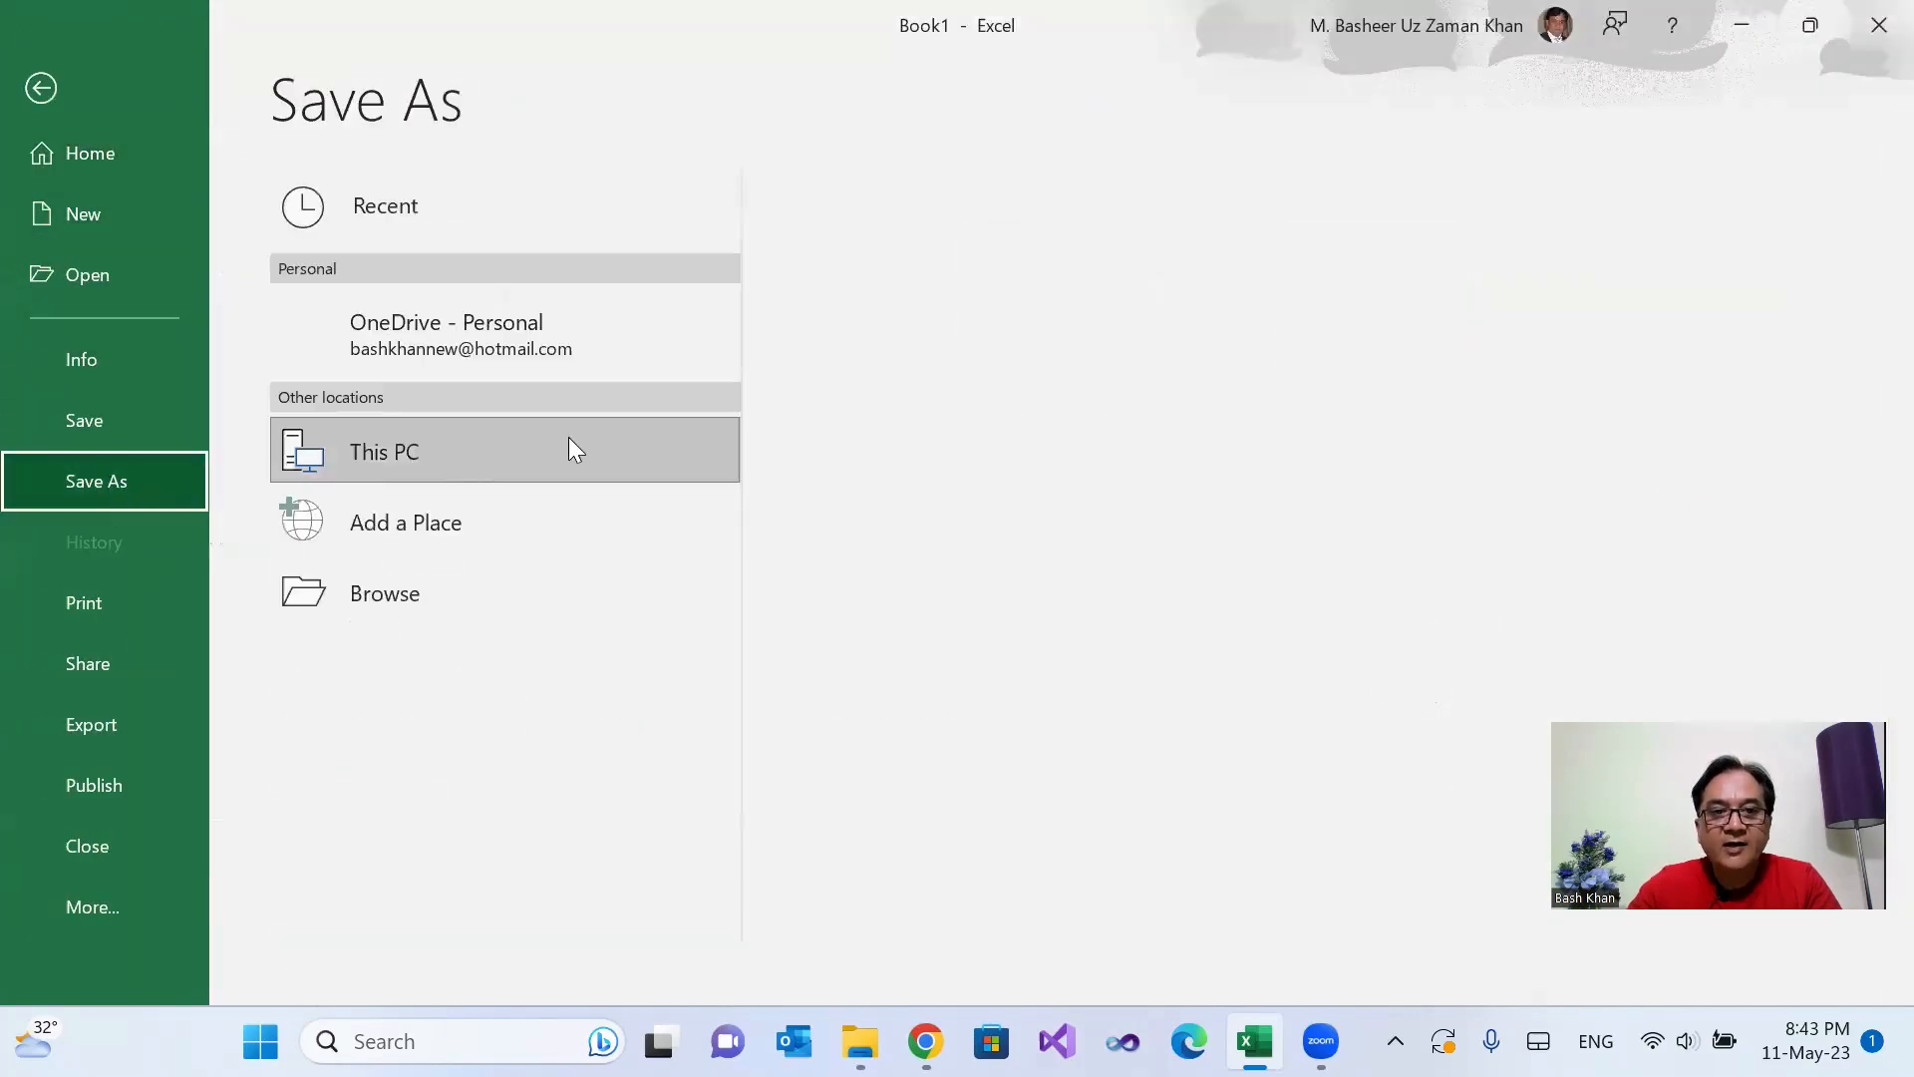
pyautogui.click(1171, 329)
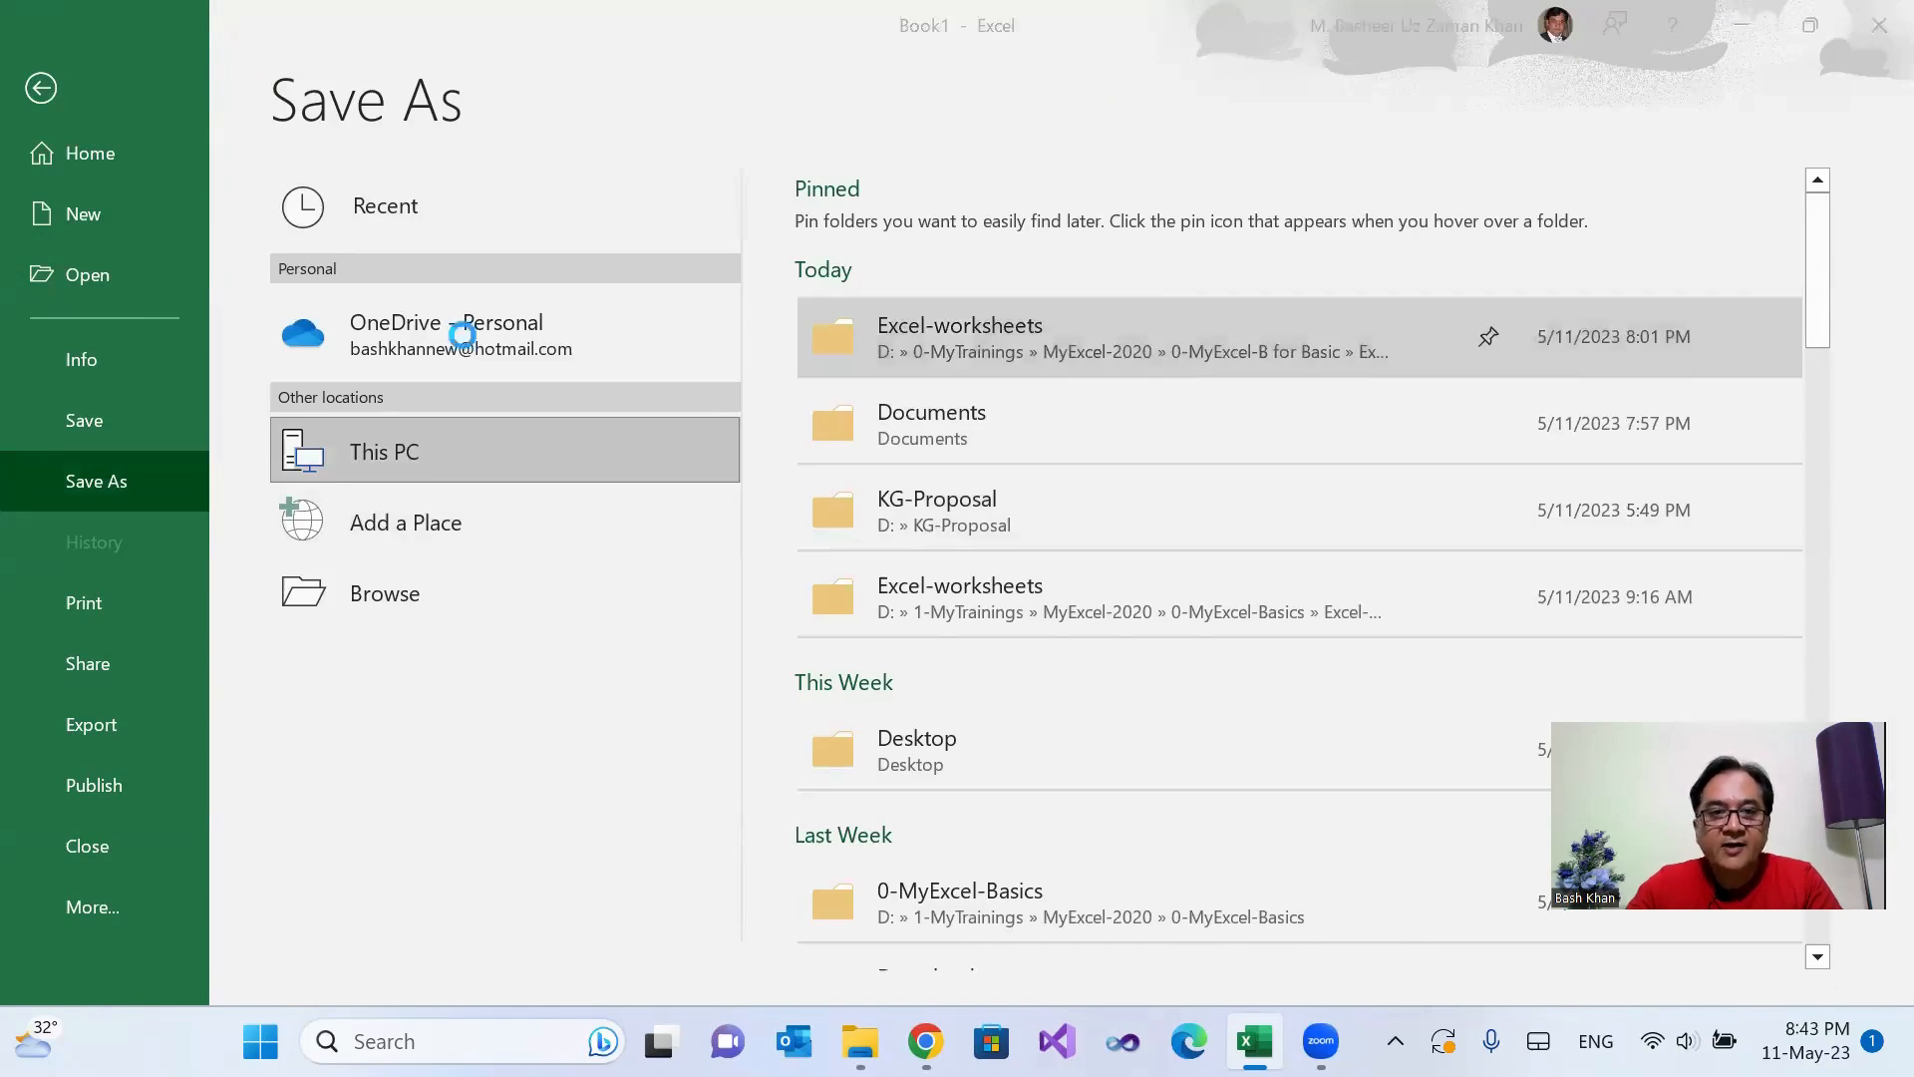
pyautogui.click(344, 539)
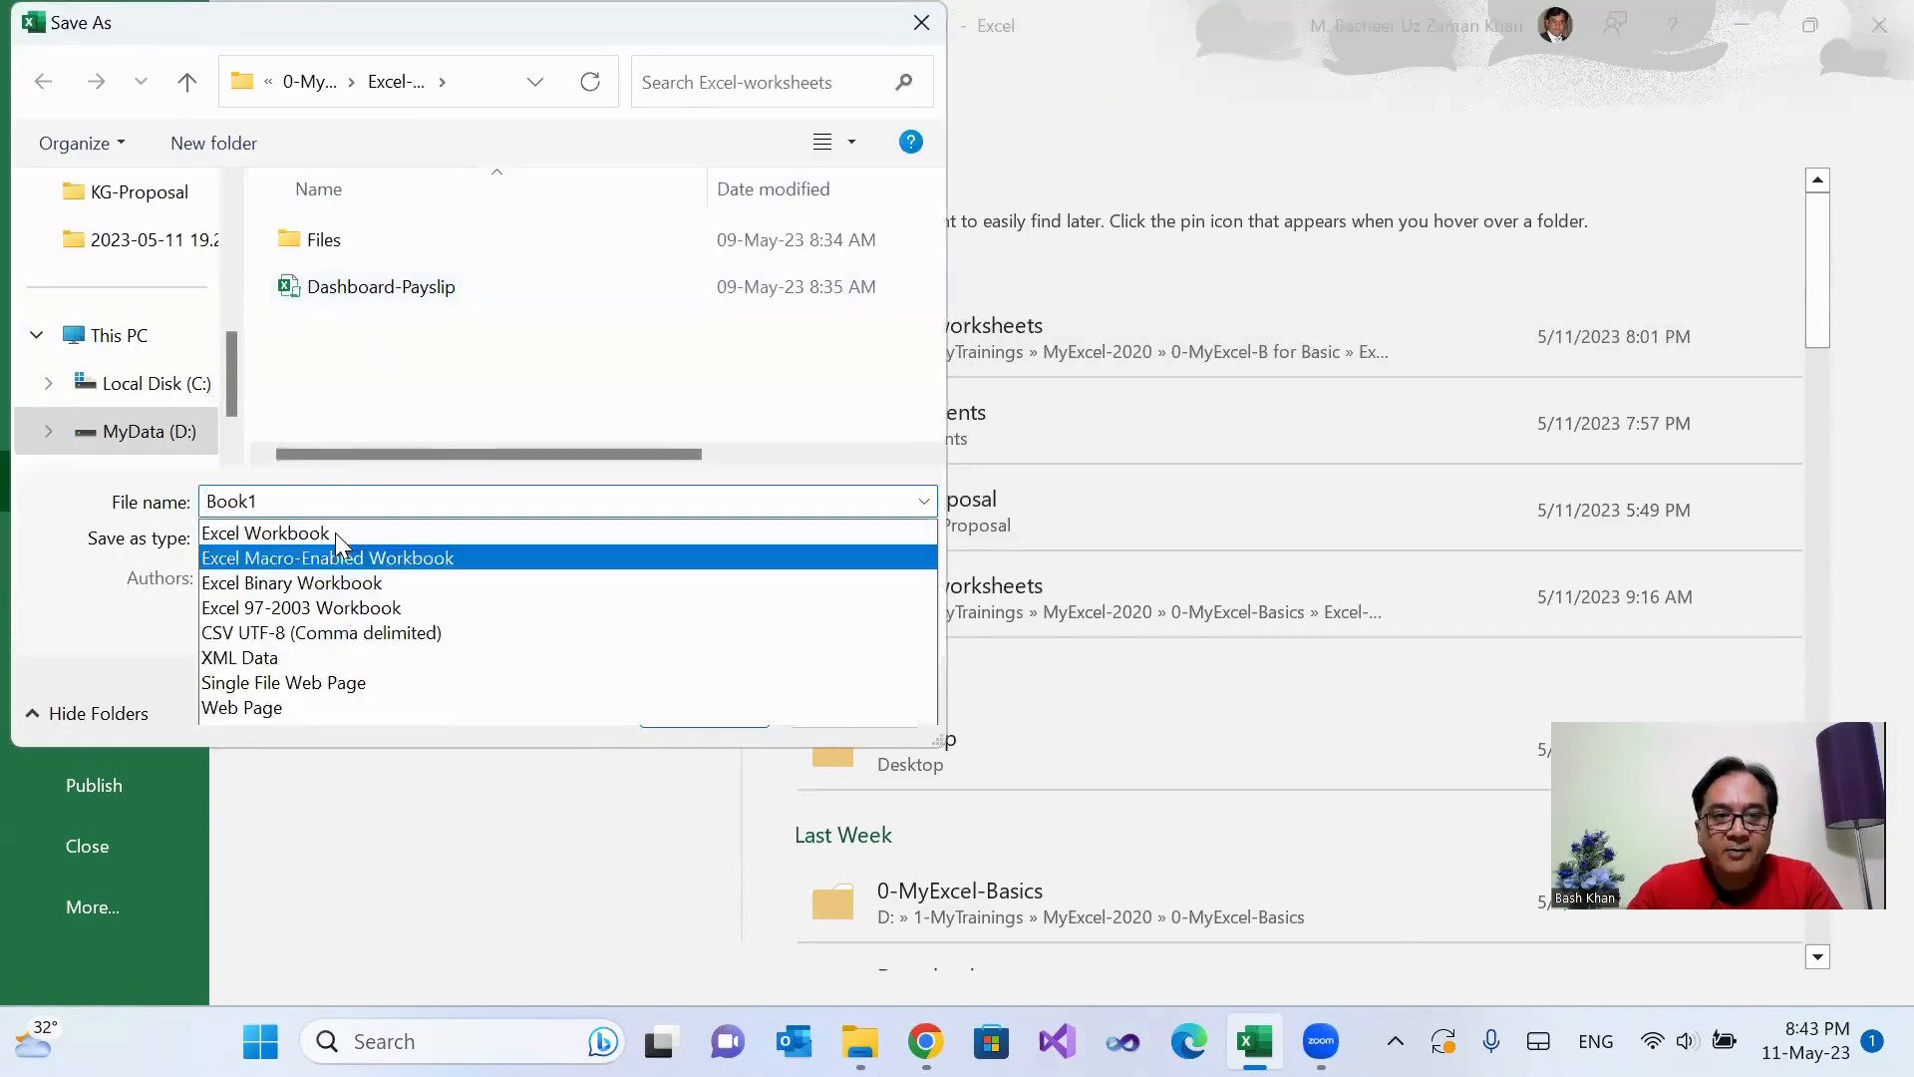
pyautogui.click(329, 39)
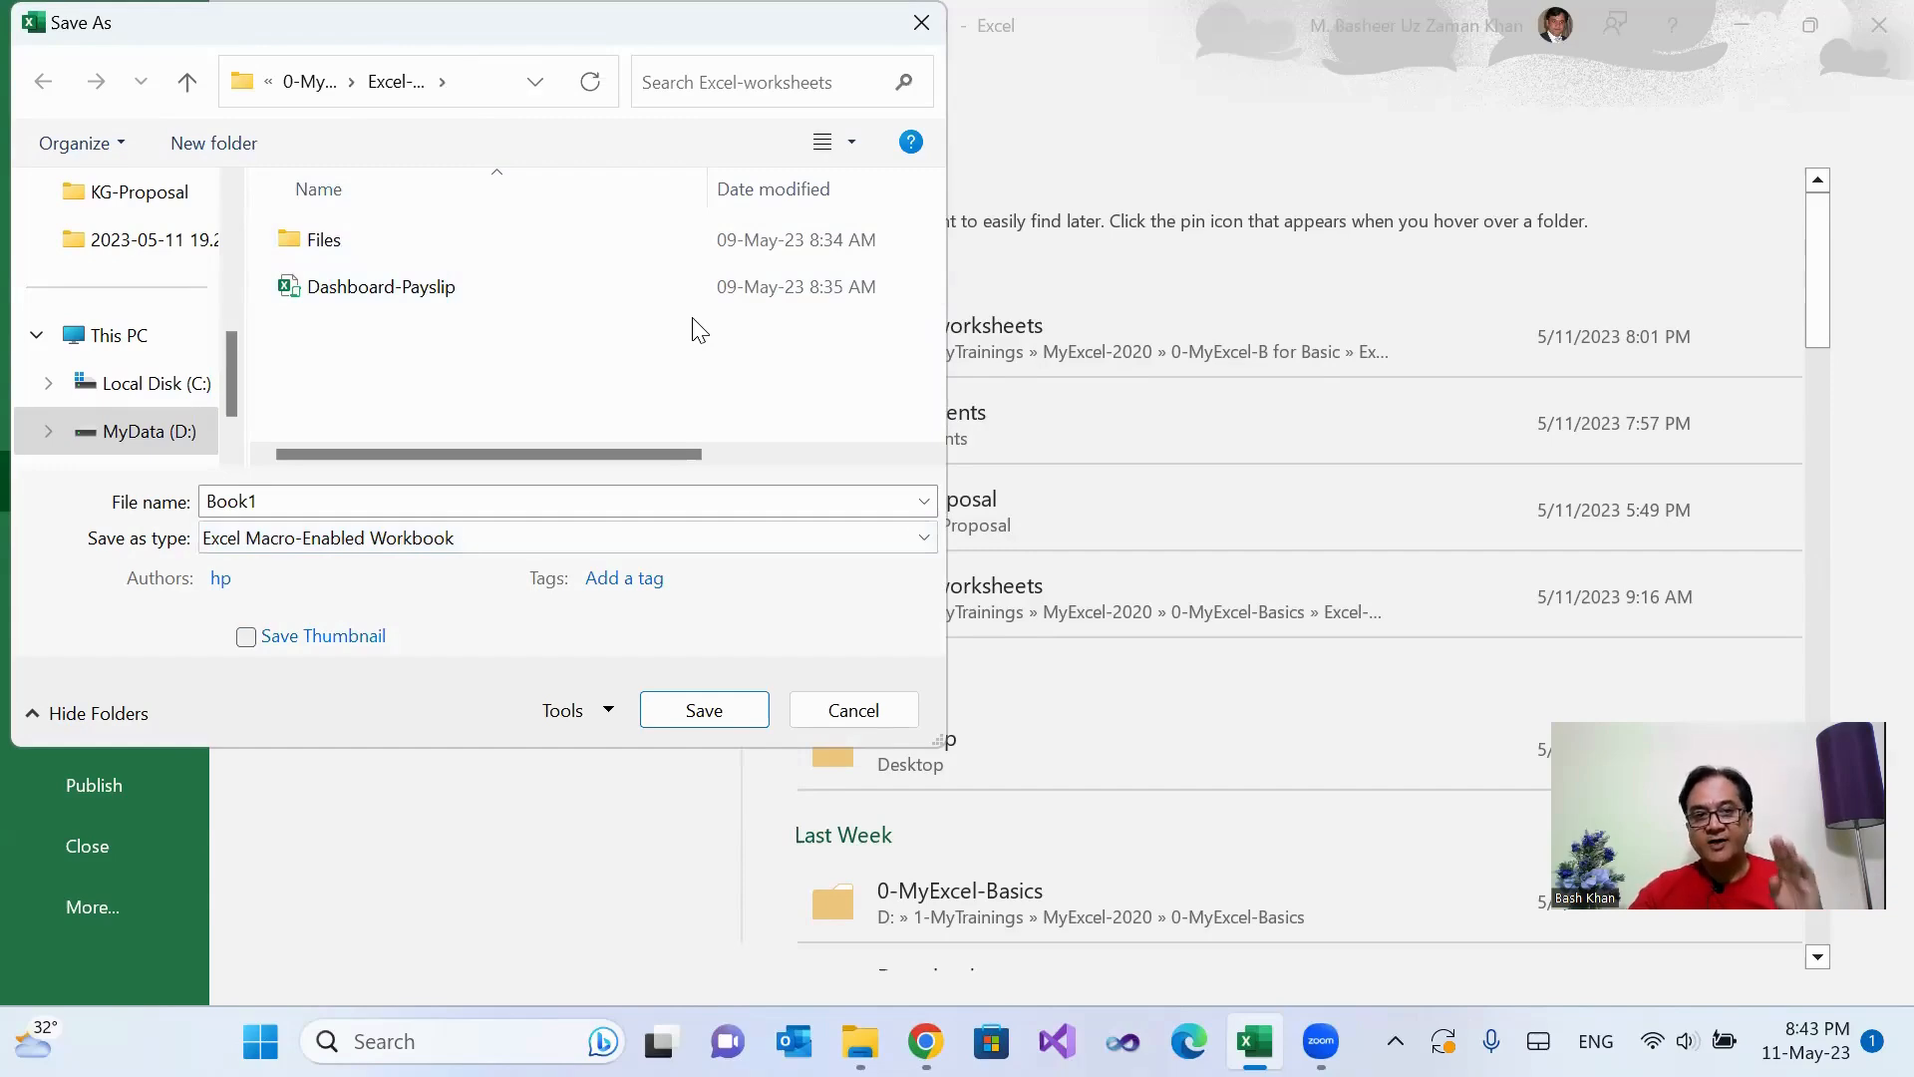
pyautogui.click(712, 720)
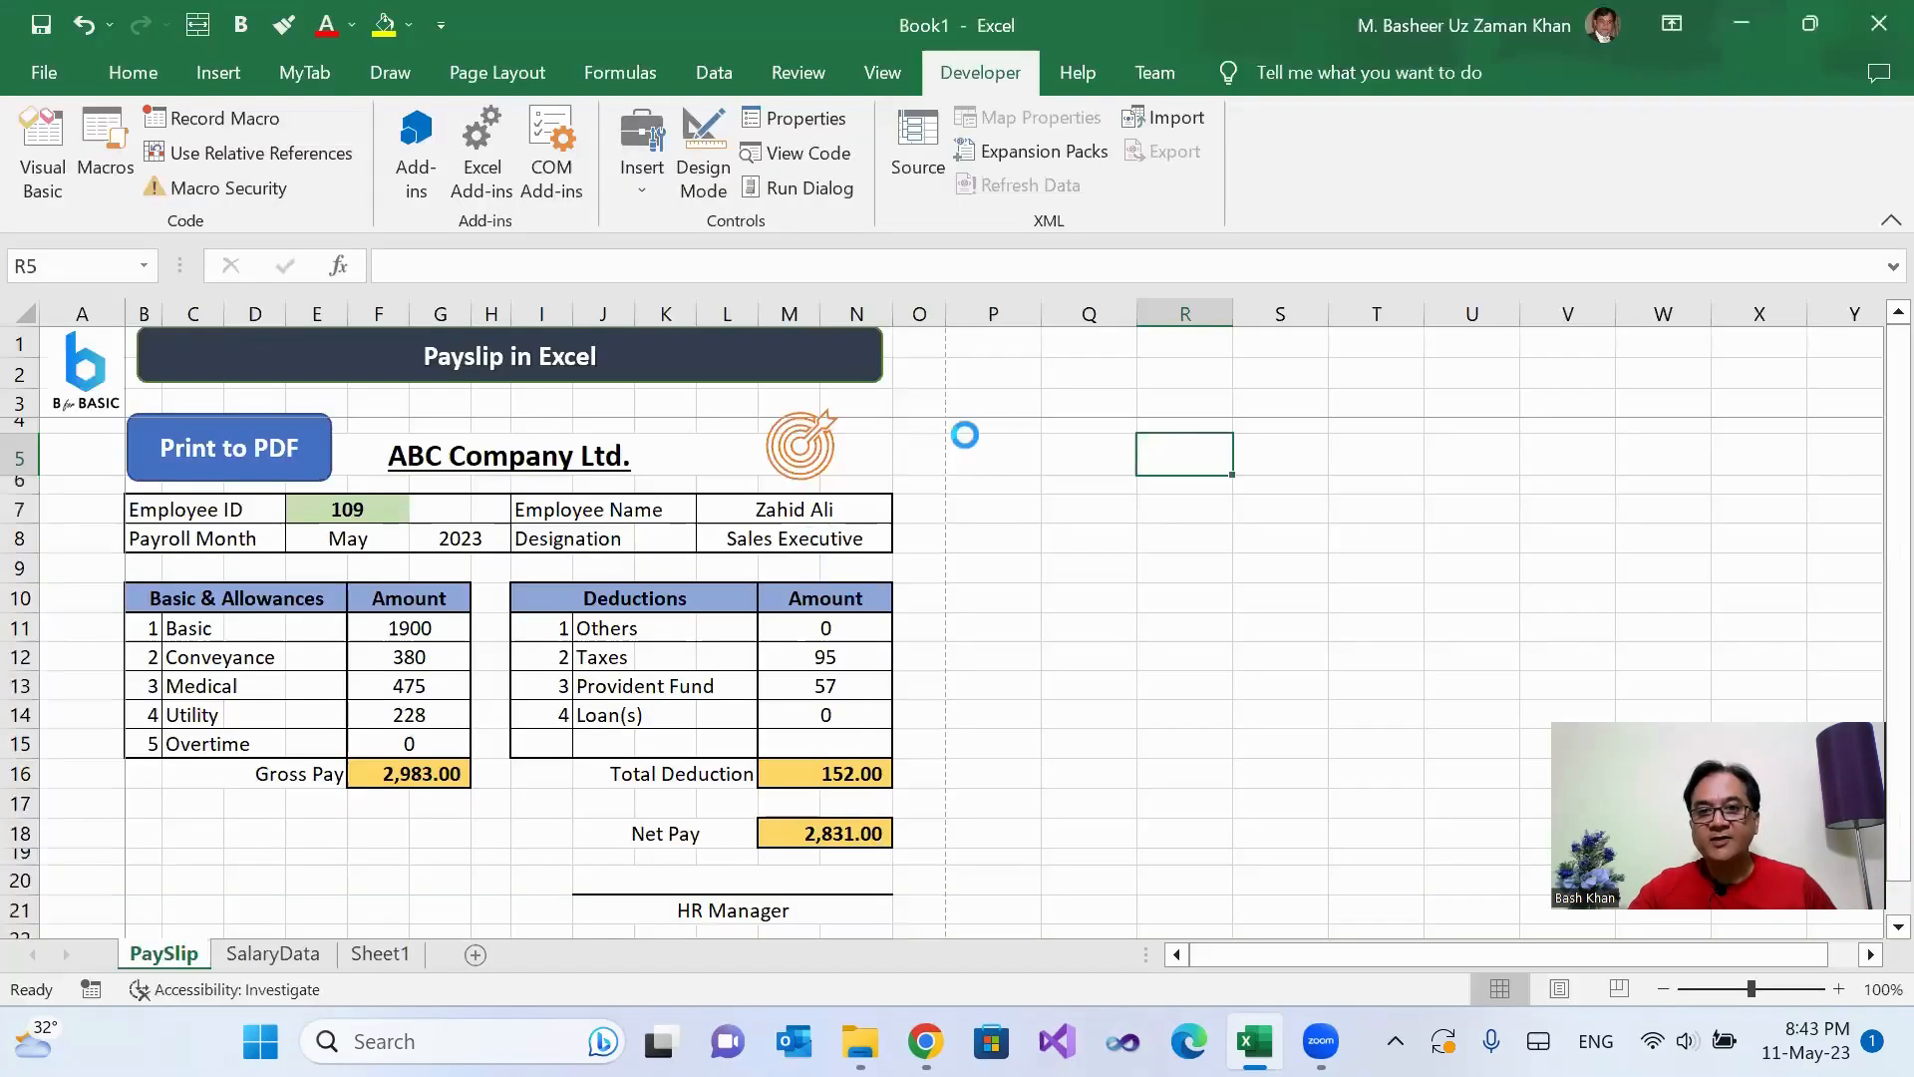
pyautogui.click(1058, 534)
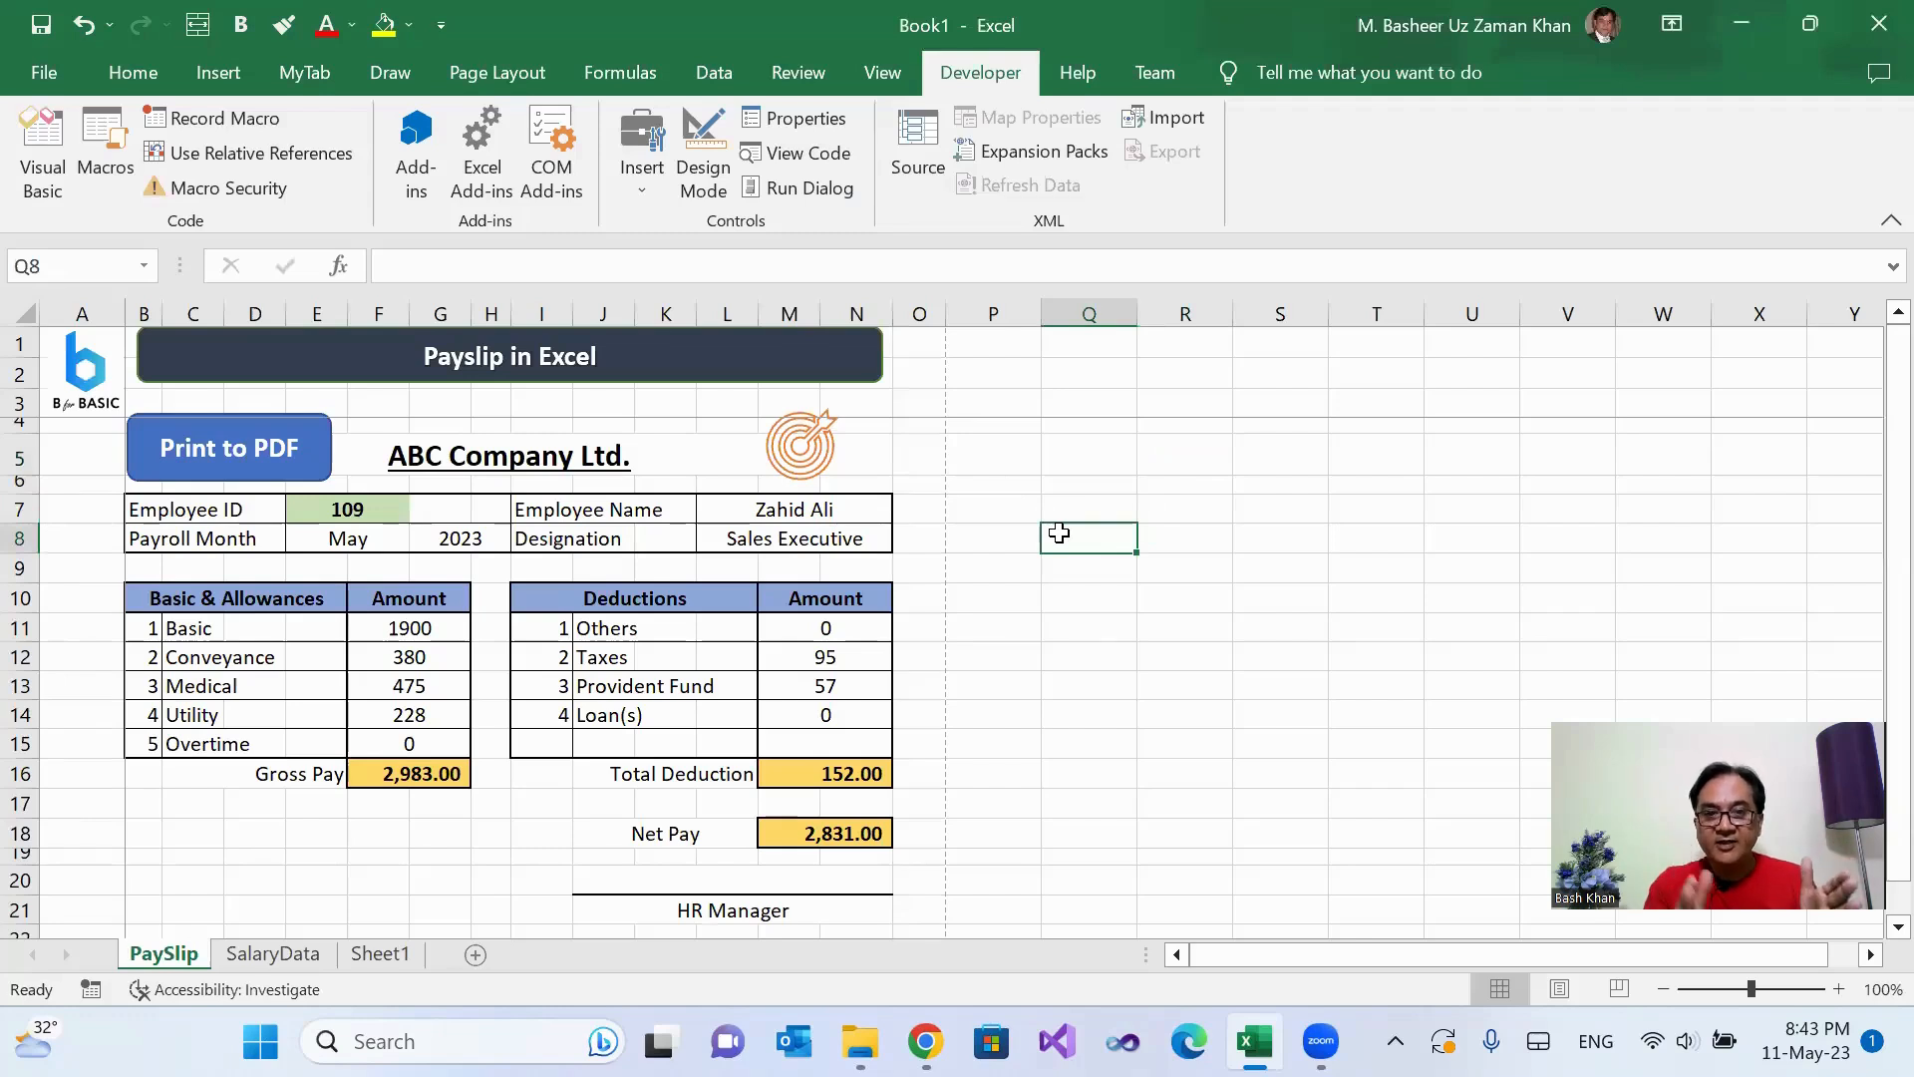